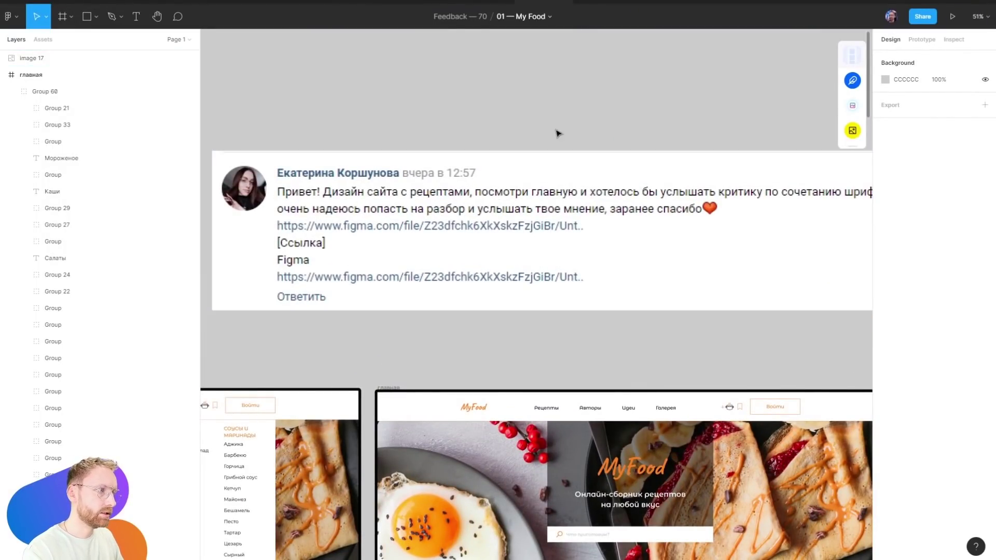
Pan and scroll across the canvas to review all the MyFood homepage frames
scroll(571, 135, right, 5)
drag(543, 144, 520, 115)
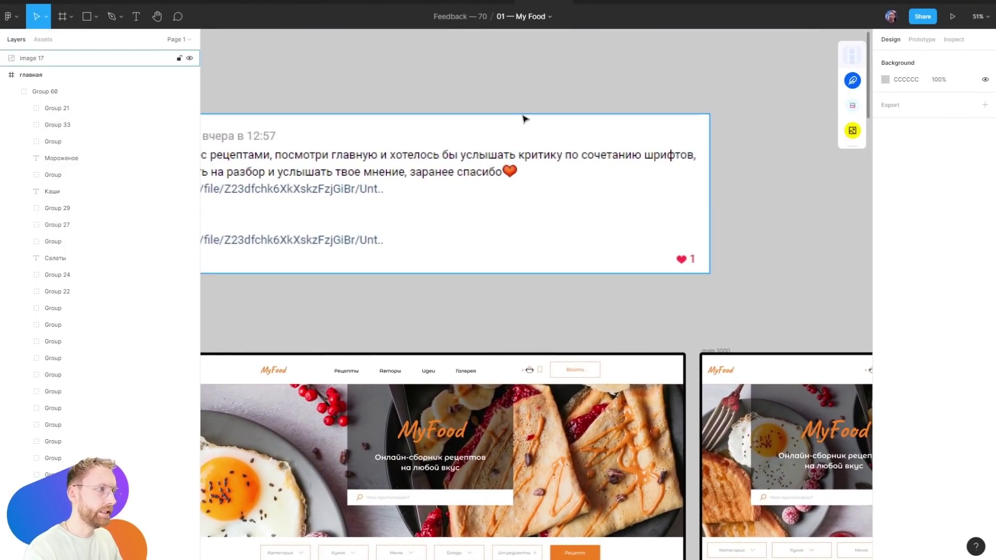
scroll(524, 115, down, 2)
drag(562, 277, 552, 91)
scroll(621, 105, down, 5)
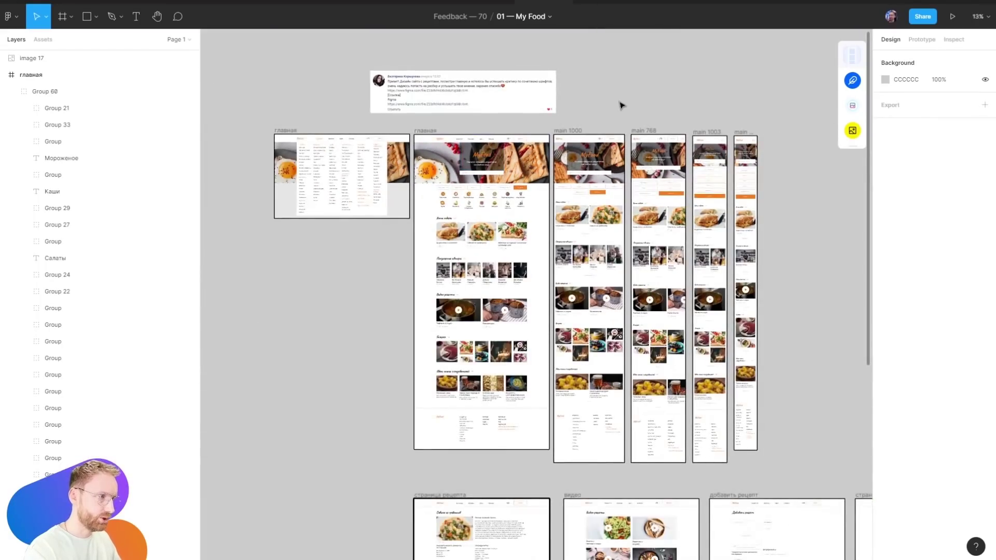
scroll(558, 159, right, 2)
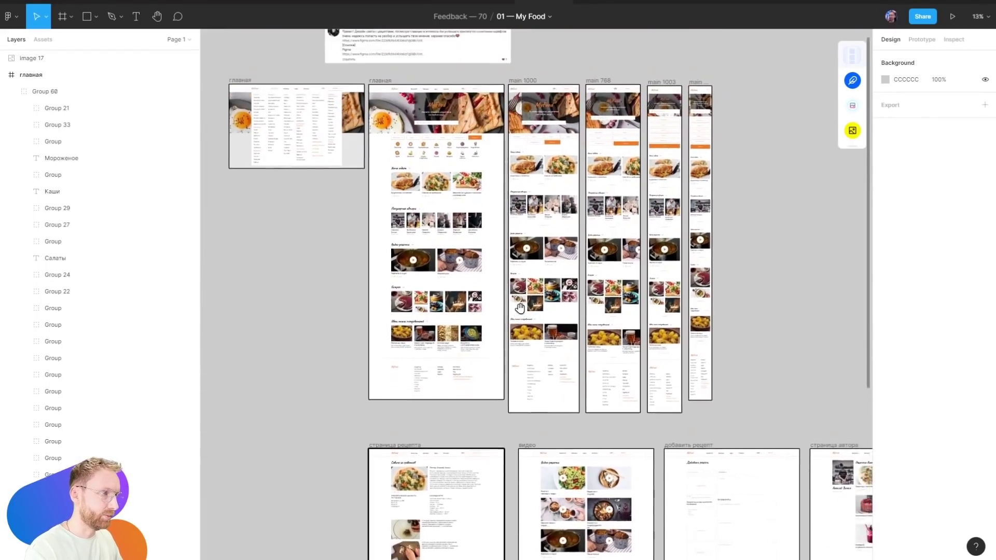
scroll(567, 287, down, 10)
scroll(562, 134, right, 5)
scroll(561, 135, up, 5)
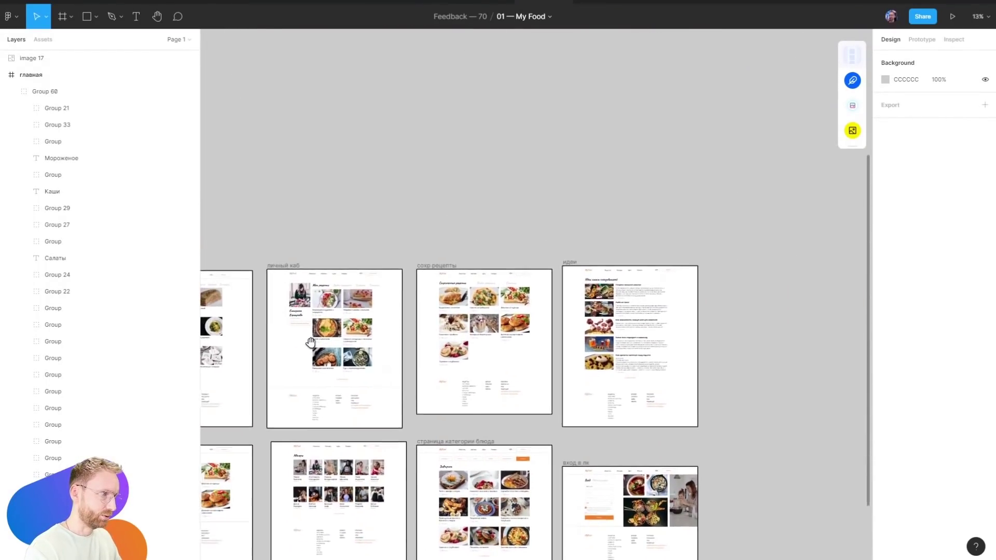
scroll(596, 182, left, 5)
scroll(628, 226, left, 4)
scroll(628, 227, up, 5)
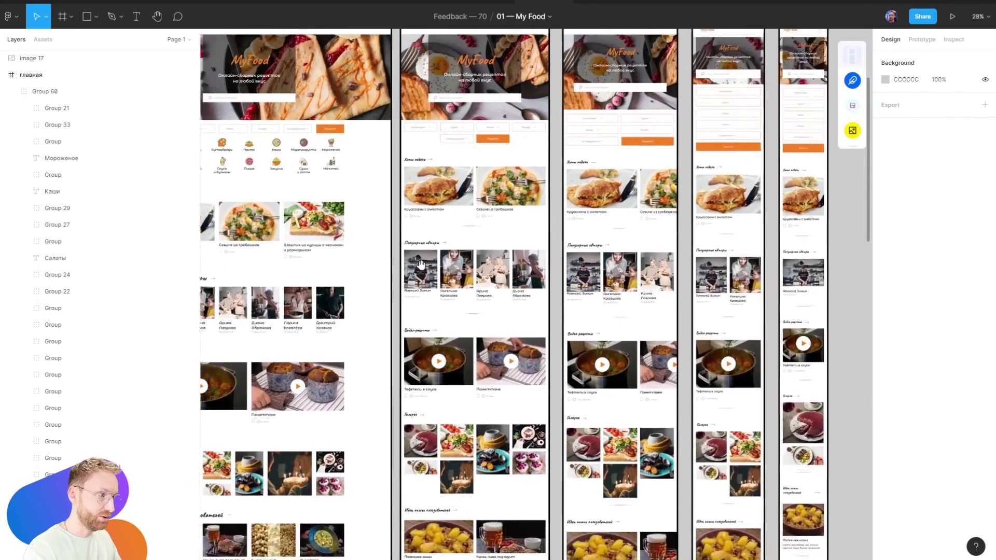
drag(627, 227, 489, 239)
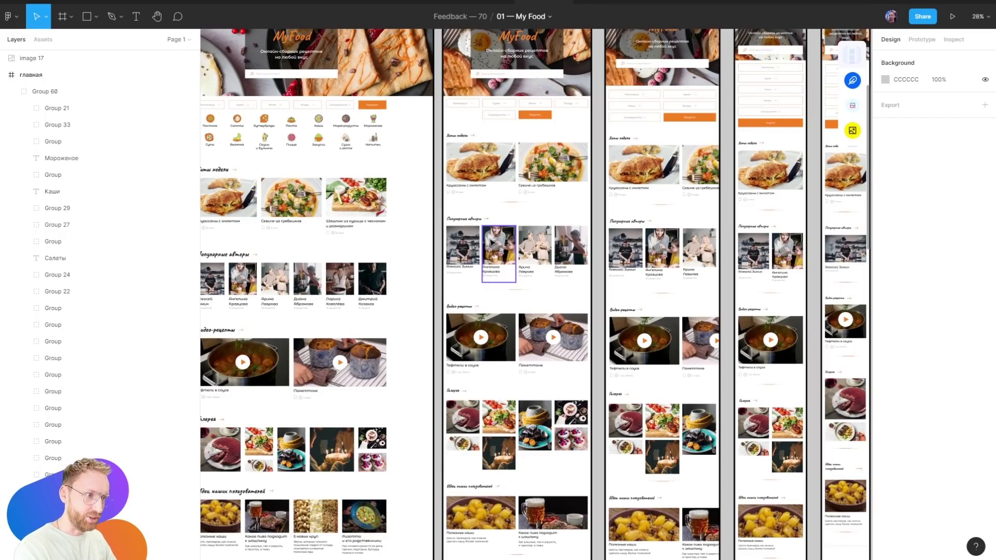
Zoom and pan out to show every page frame together, including the mobile versions
scroll(553, 228, up, 2)
scroll(565, 94, up, 5)
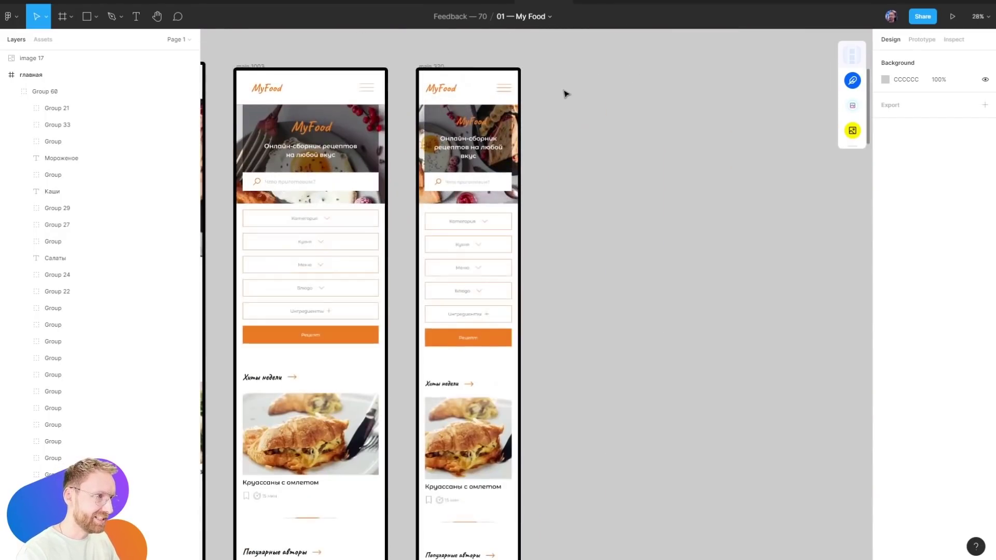
scroll(542, 105, up, 3)
scroll(488, 77, down, 10)
scroll(567, 100, down, 5)
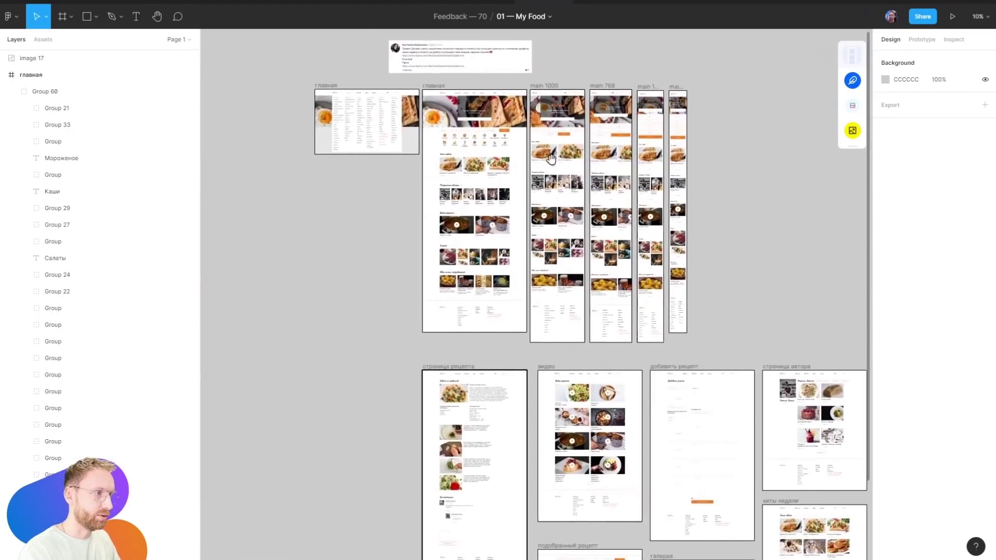
drag(538, 161, 382, 175)
scroll(505, 124, up, 5)
Delete all content below the hero in the copied main 1004 frame
click(777, 136)
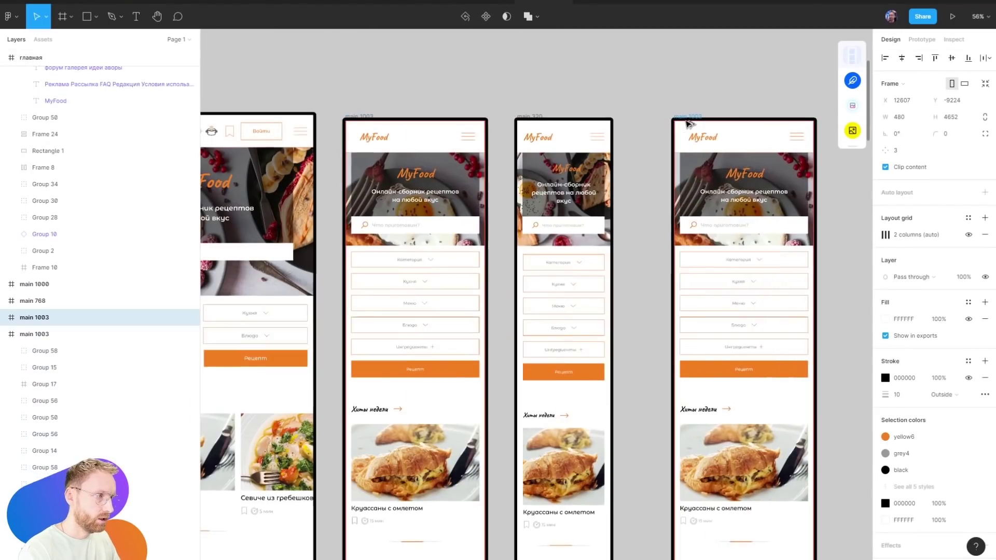
scroll(600, 129, down, 2)
key(Escape)
click(570, 249)
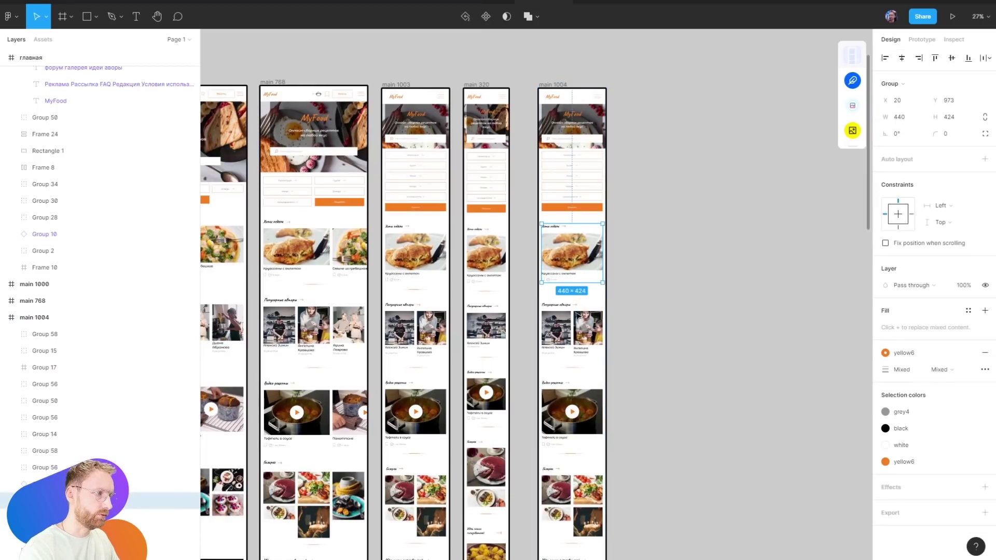
key(Delete)
scroll(567, 262, down, 1)
scroll(563, 261, down, 2)
drag(560, 260, 574, 507)
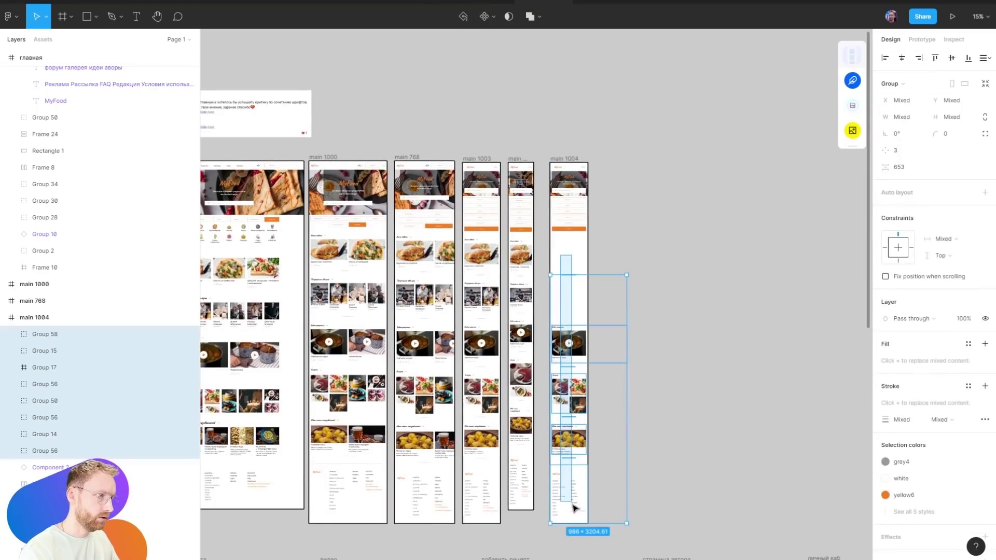
key(Delete)
Shorten the frame to 883 high and rename it _elements_menu_mobile
click(558, 208)
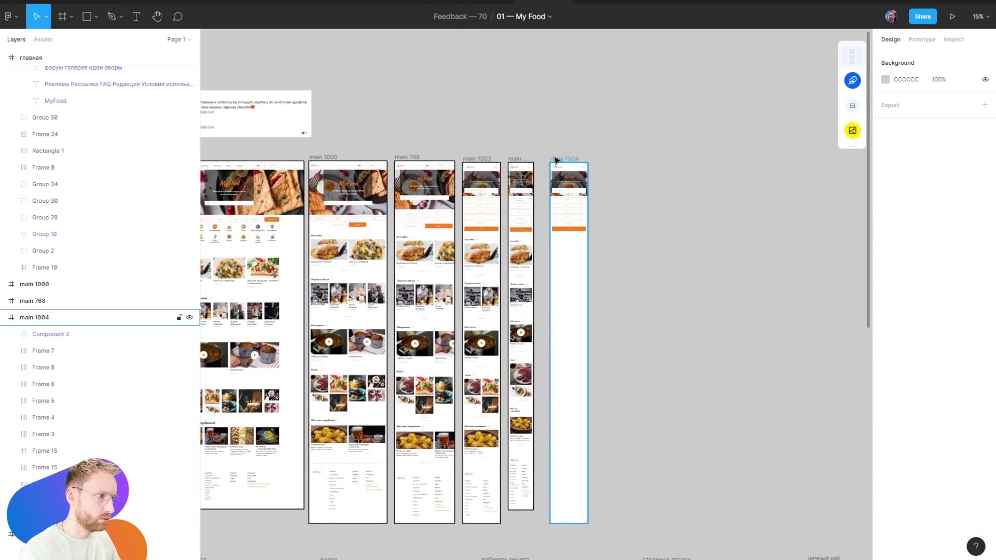
drag(569, 523, 573, 231)
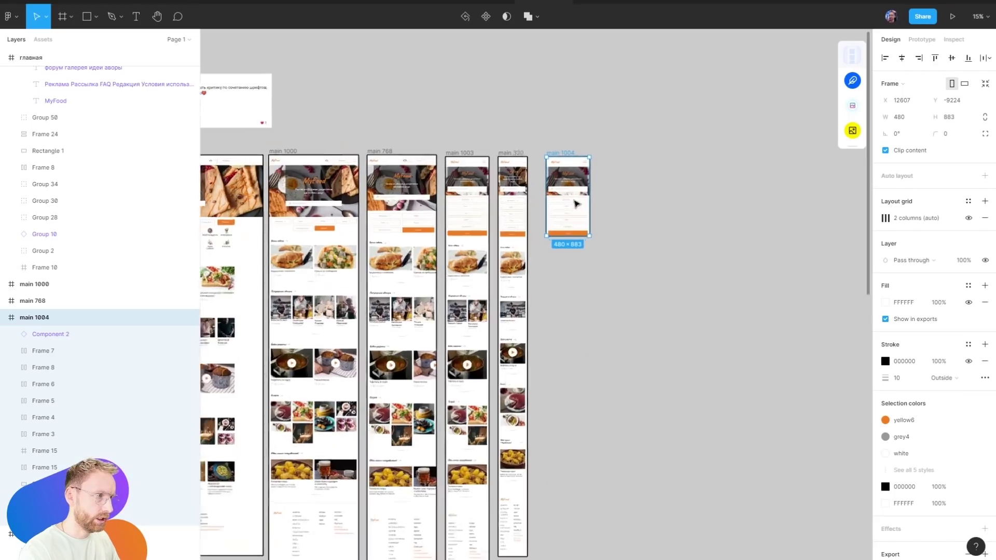
scroll(574, 197, up, 5)
key(ctrl+r)
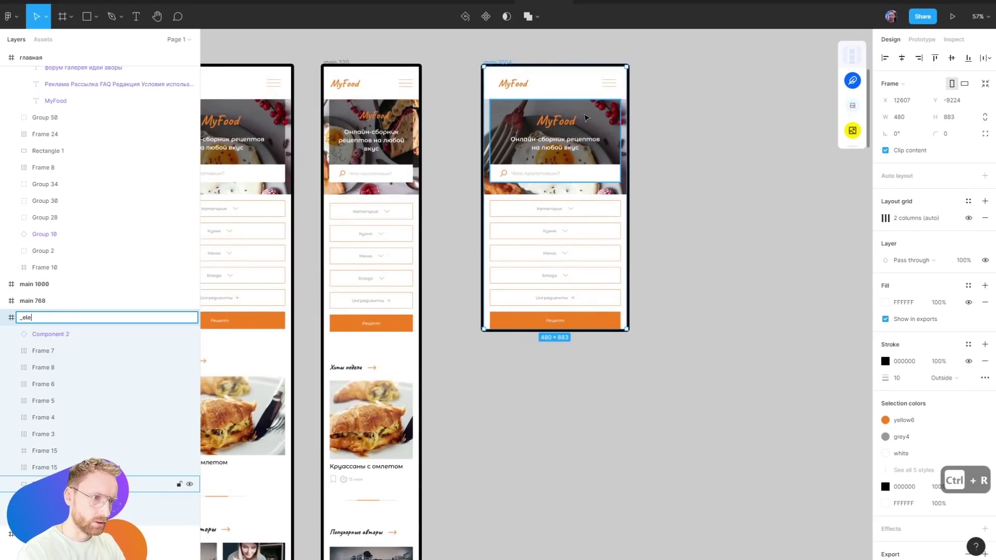
text(bile)
key(Return)
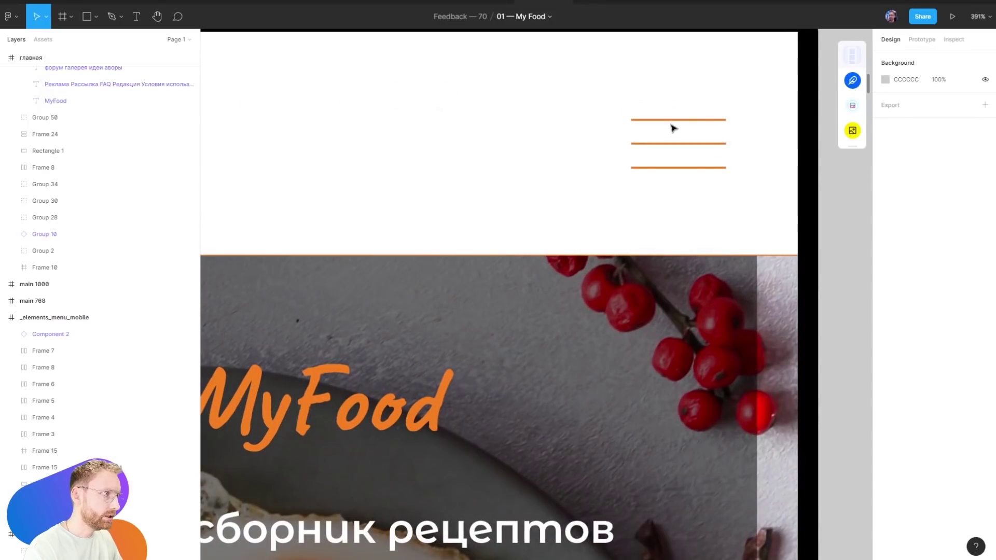
Rebuild the hamburger icon's lines into a cross rotated 45° as a close X
key(ctrl+z)
key(ctrl+z)
mouse_move(580, 90)
mouse_down()
mouse_move(778, 129)
mouse_move(677, 200)
mouse_up()
key(Delete)
key(Escape)
key(ctrl+d)
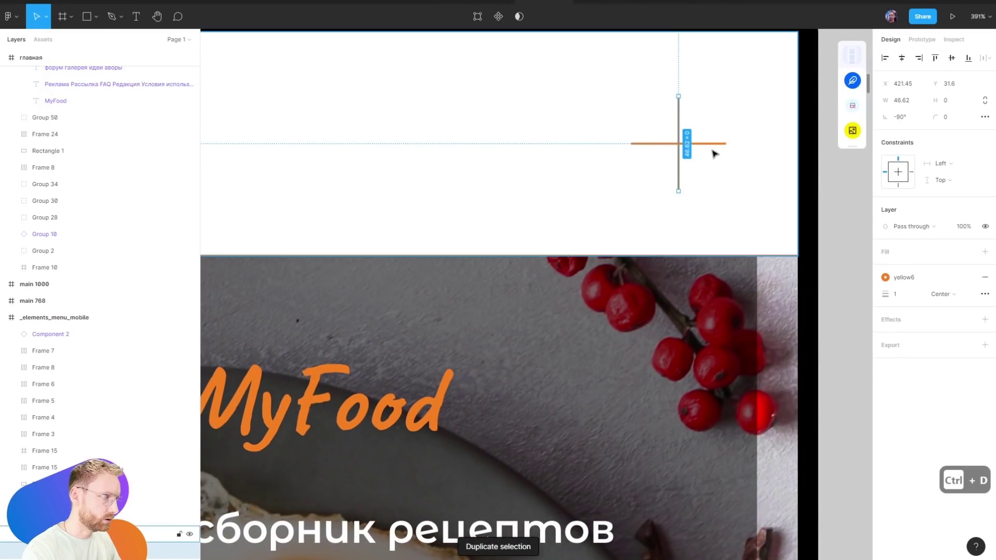
shift+click(720, 140)
key(ctrl+e)
drag(733, 94, 754, 147)
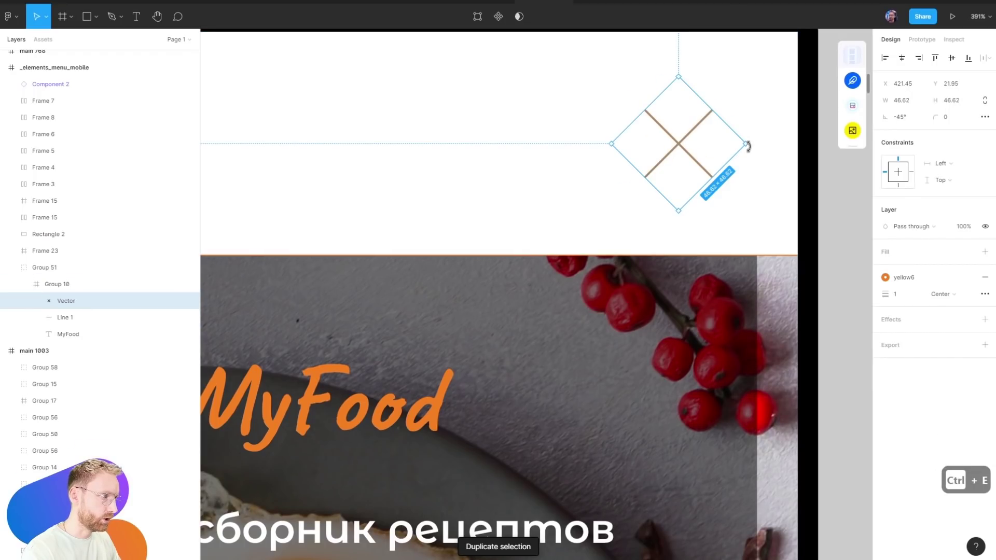
key(shift+1)
click(769, 99)
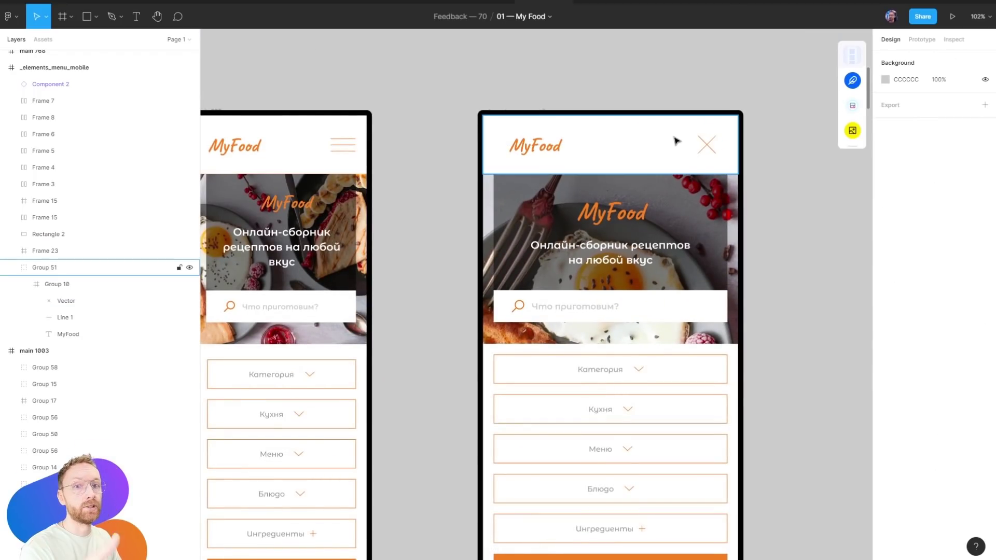
Group the menu frame's existing layers from Component 2 to the header and lock the group
key(r)
key(v)
click(616, 248)
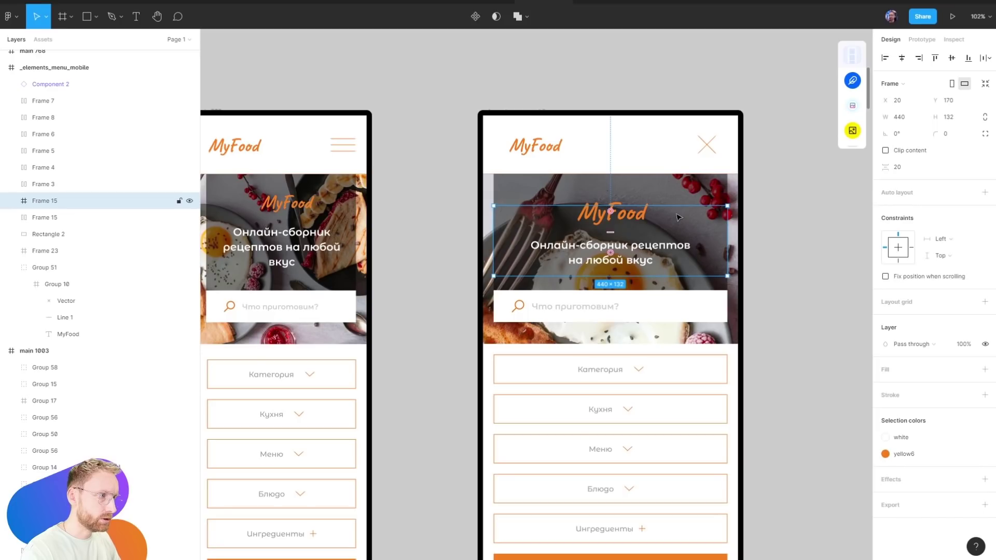
click(694, 70)
click(691, 154)
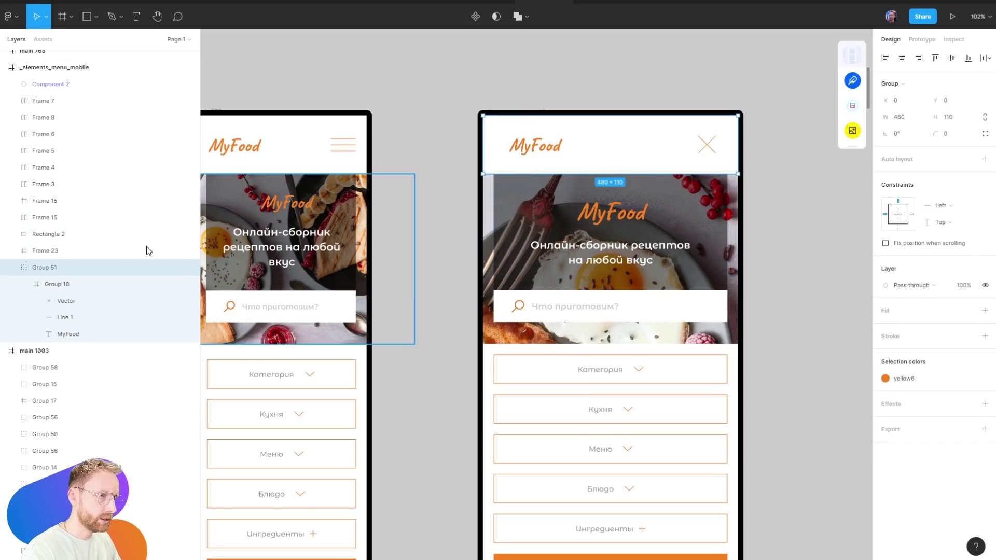
click(12, 267)
shift+click(61, 85)
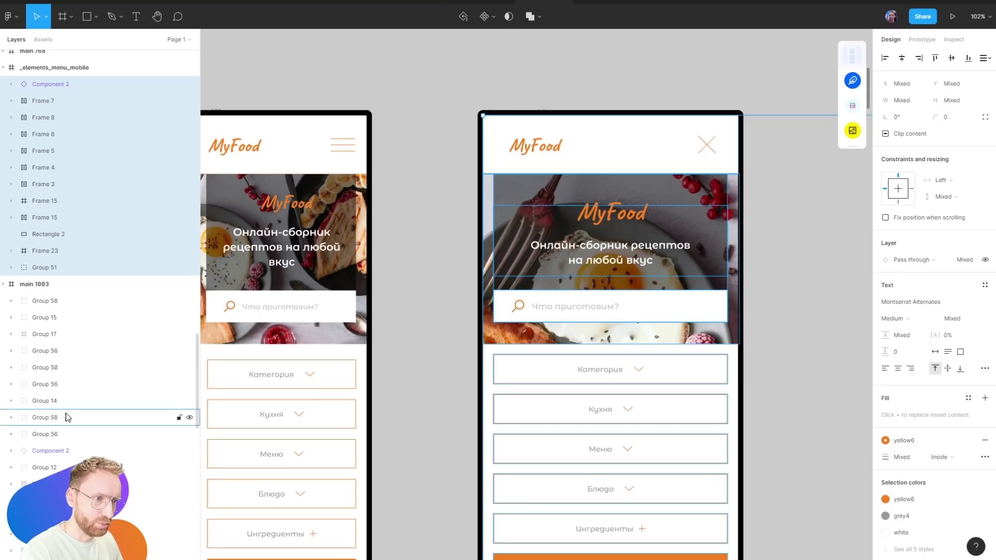
key(ctrl+g)
click(179, 189)
click(611, 71)
Draw a 320-wide rectangle flush with the menu frame's right edge
key(r)
drag(559, 106, 691, 427)
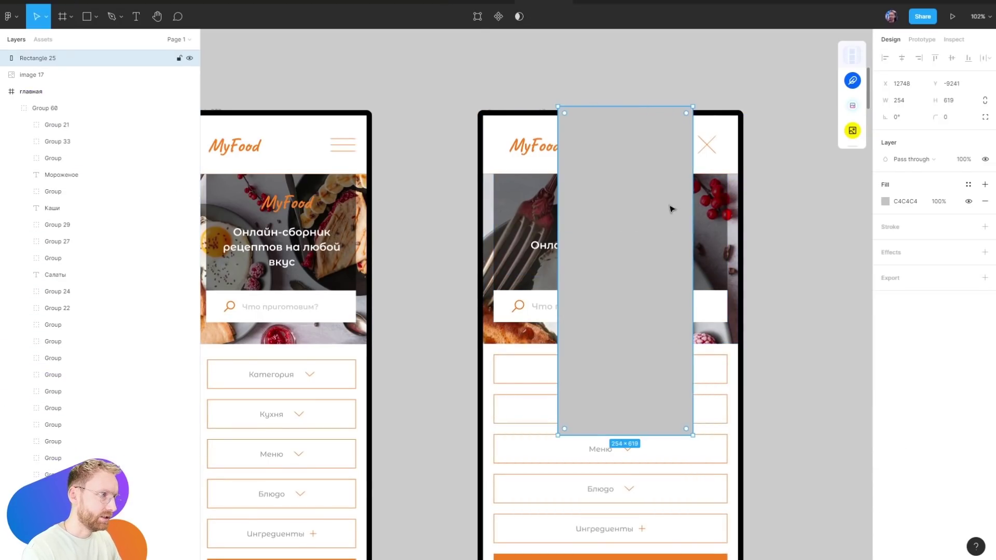
drag(671, 206, 715, 275)
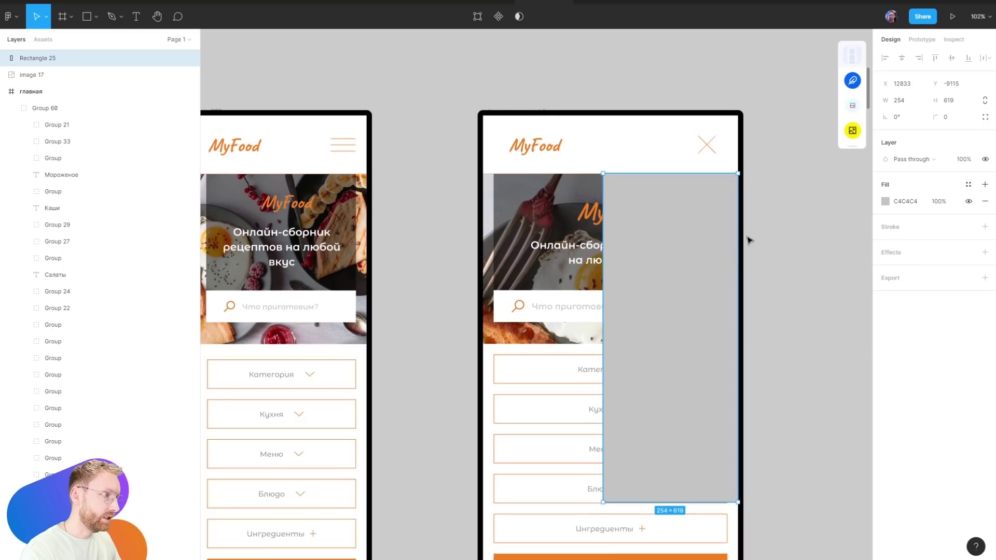
click(907, 104)
text(320)
key(Return)
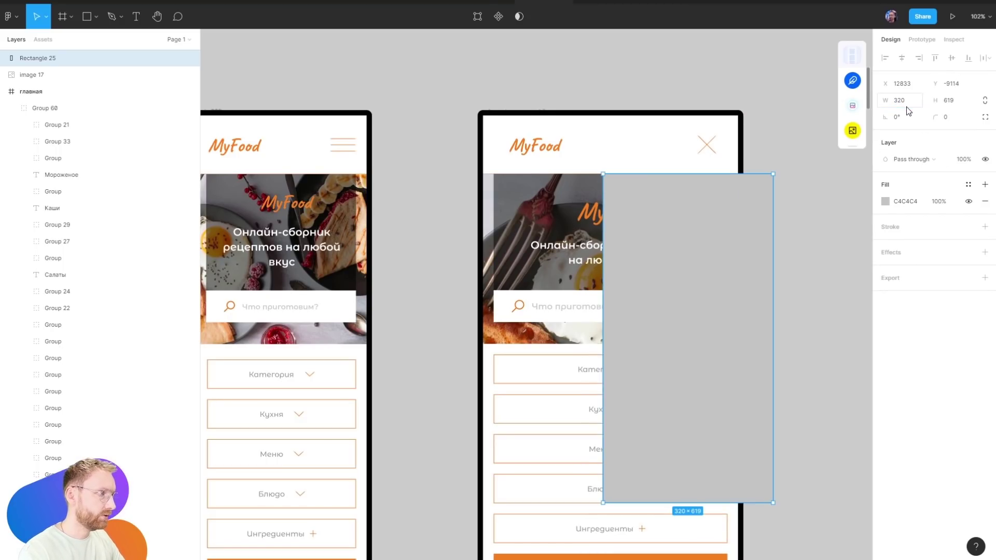
key(shift+Left)
key(shift+Left)
key(shift+Left)
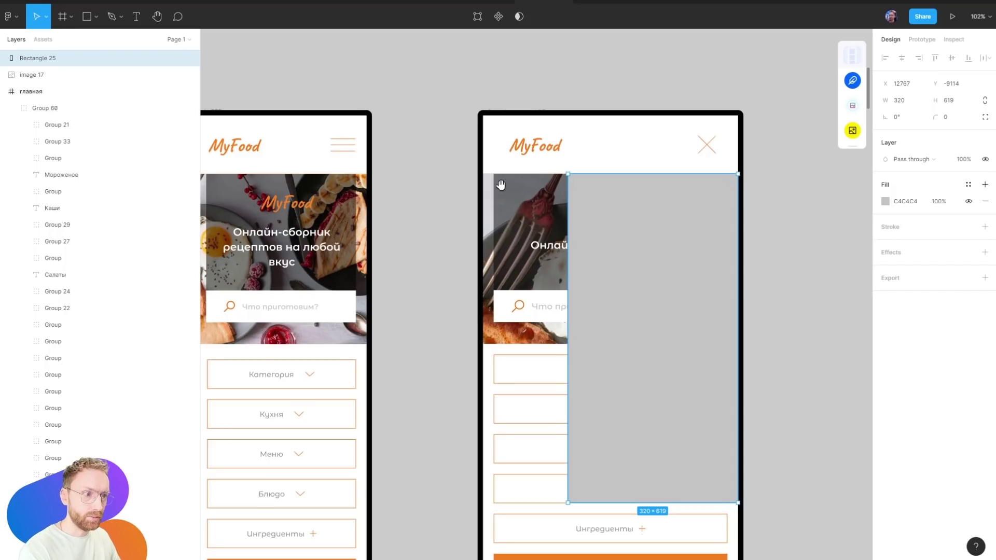
drag(500, 185, 599, 168)
drag(796, 216, 464, 229)
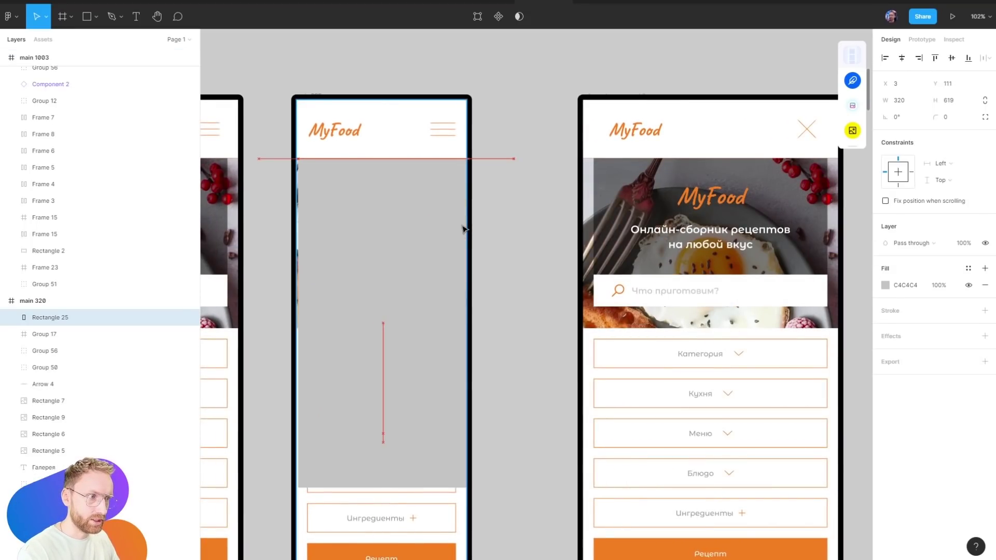
key(ctrl+z)
scroll(617, 222, right, 5)
Duplicate the rectangle as a partly transparent black backdrop
key(ctrl+d)
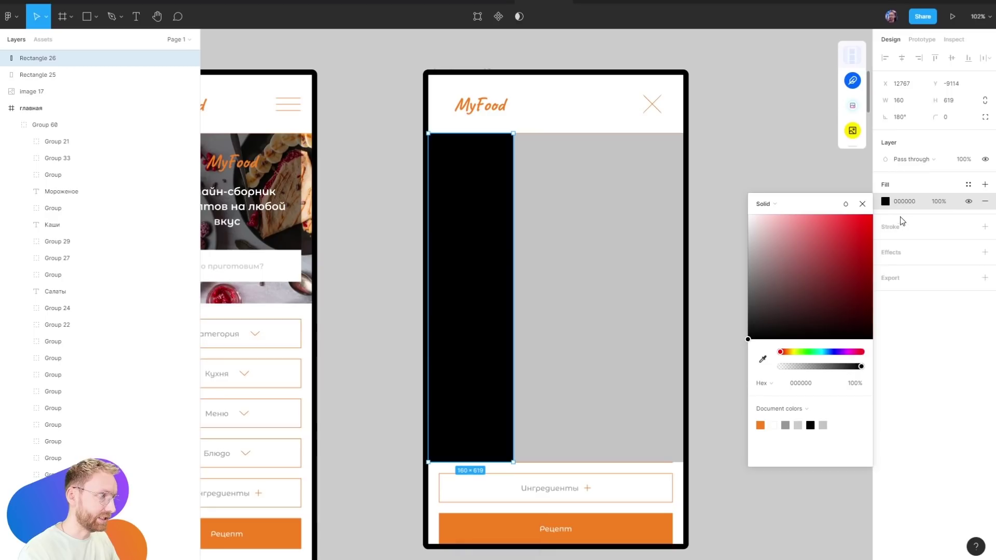
key(5)
key(8)
scroll(674, 197, down, 5)
shift+click(574, 301)
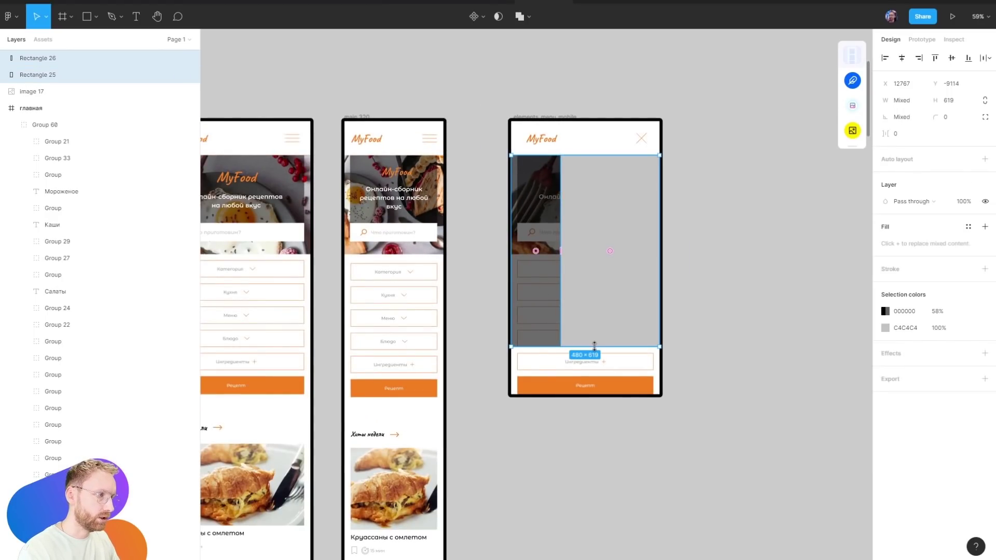
Fill the menu panel with the site's orange #F58020 using the eyedropper
key(ctrl+z)
scroll(617, 280, down, 2)
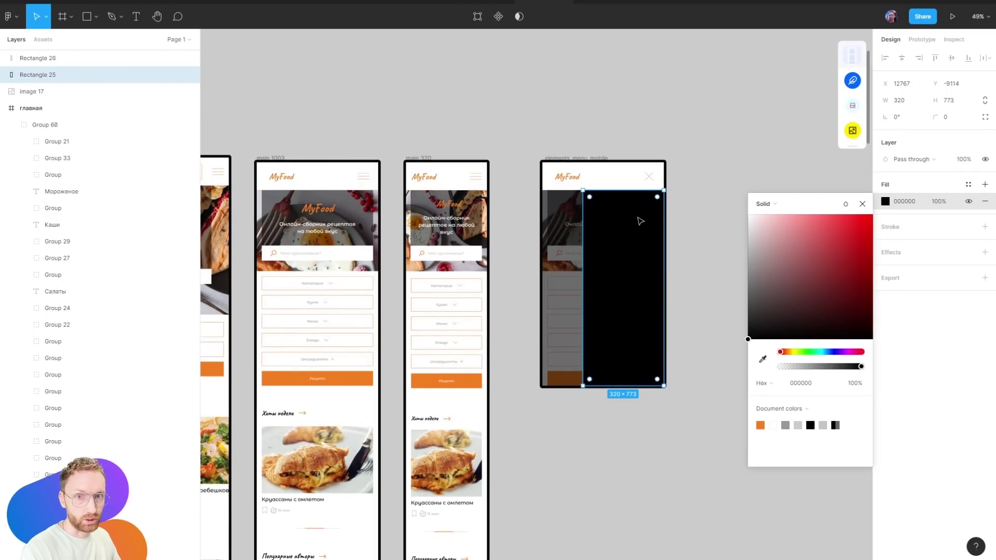
key(i)
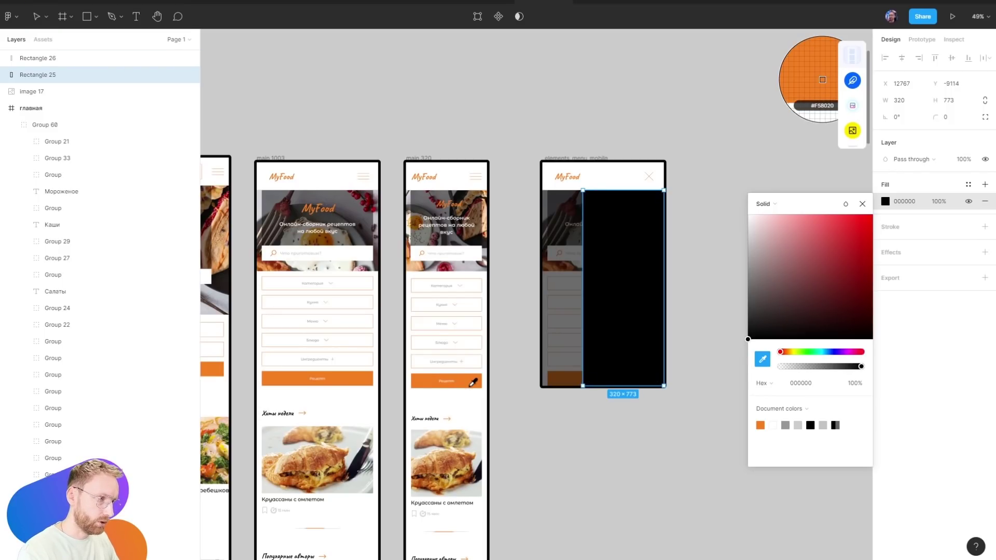
click(474, 377)
click(682, 194)
Paste the header's navigation links (Frame 2) onto the orange menu panel
drag(391, 277, 701, 260)
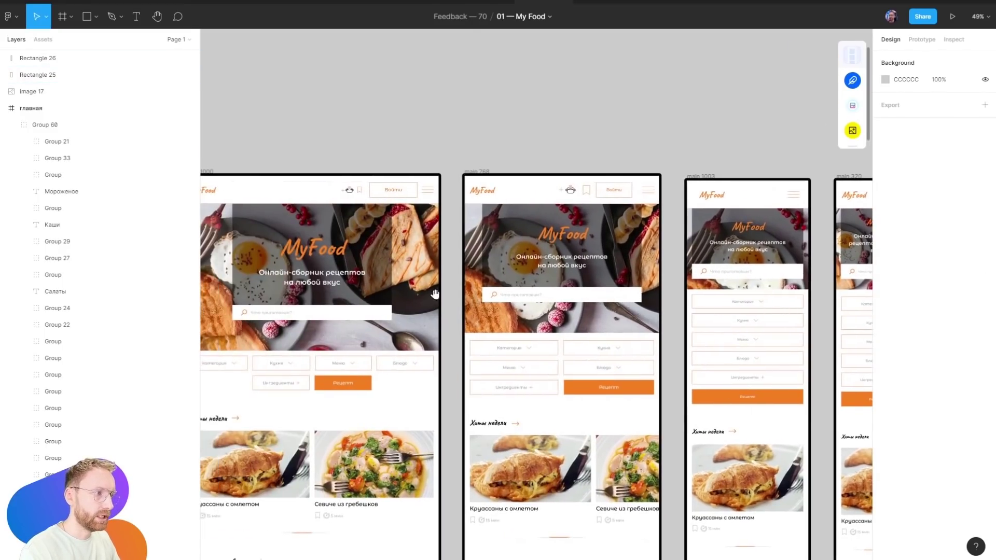
scroll(467, 218, up, 5)
click(516, 181)
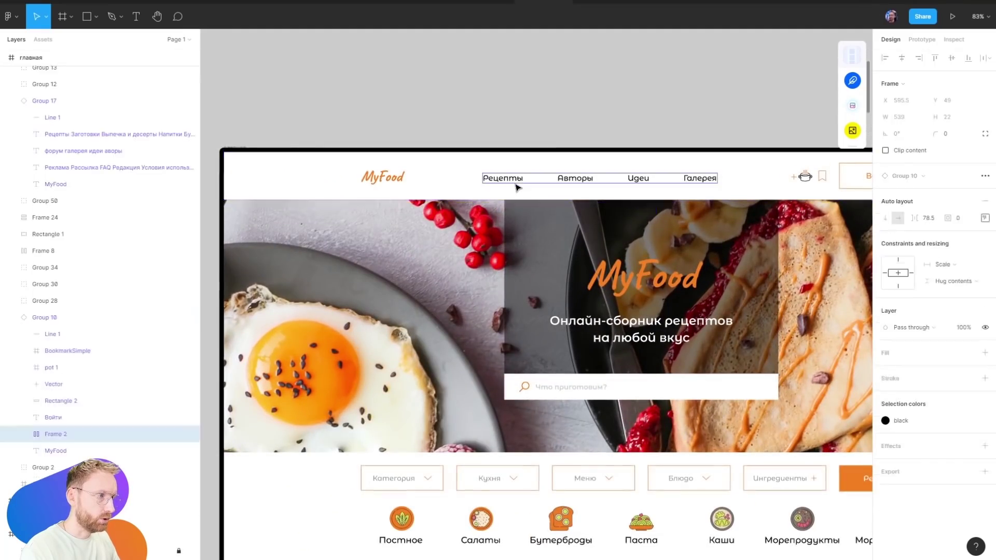
scroll(440, 193, down, 5)
scroll(439, 193, down, 3)
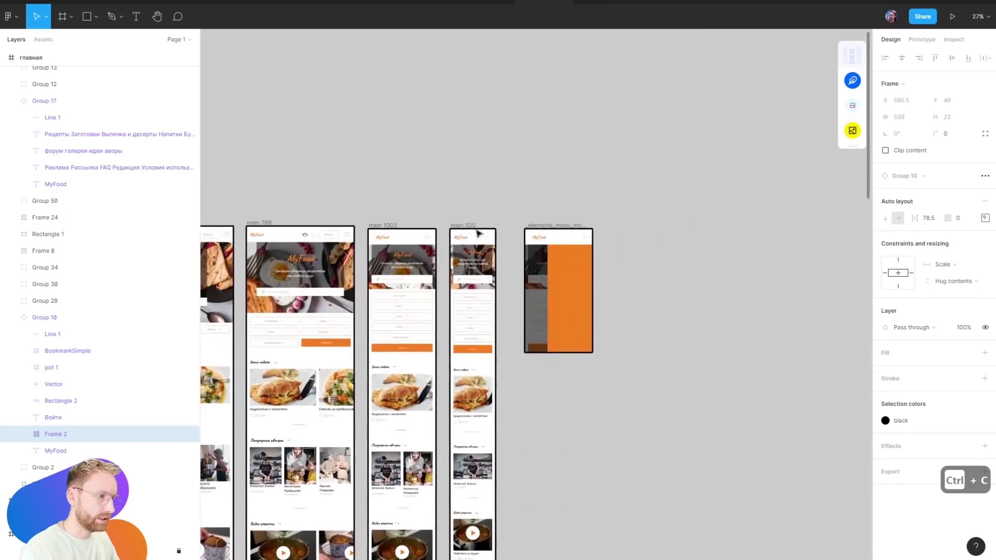
scroll(709, 329, up, 5)
drag(709, 329, 440, 228)
click(439, 229)
scroll(440, 229, up, 3)
key(ctrl+v)
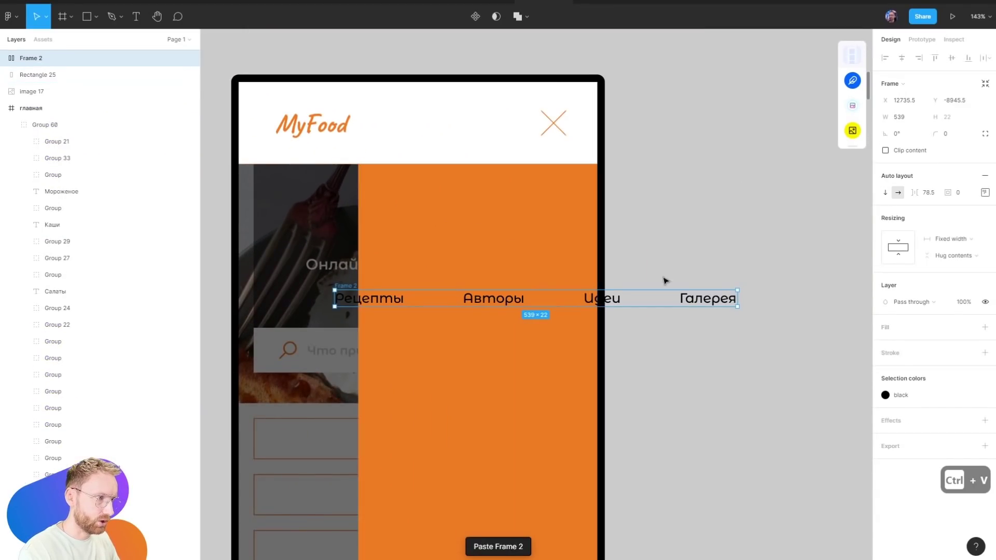
Stack the links vertically as txt and group them with the panel as menu
click(886, 193)
key(ctrl+[)
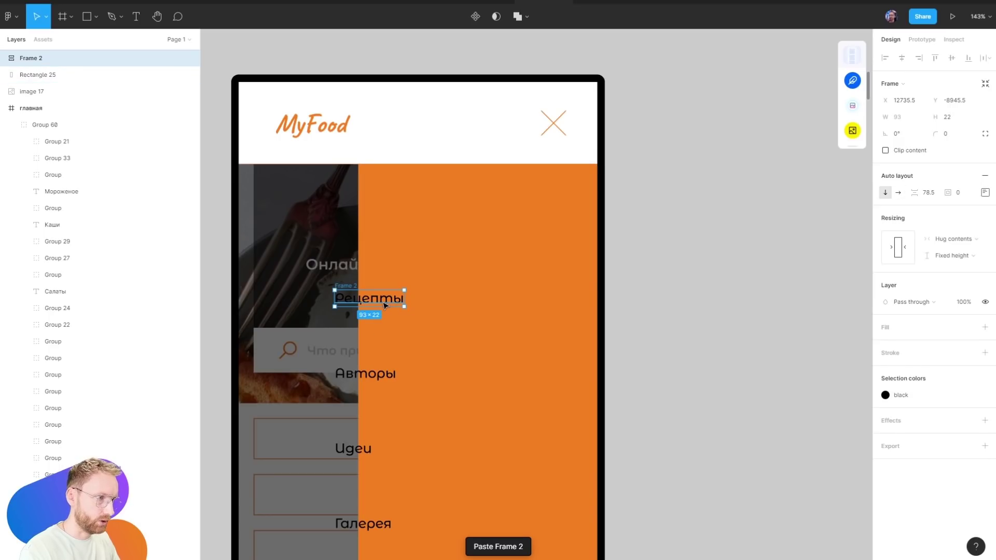
click(52, 75)
key(ctrl+r)
key(Return)
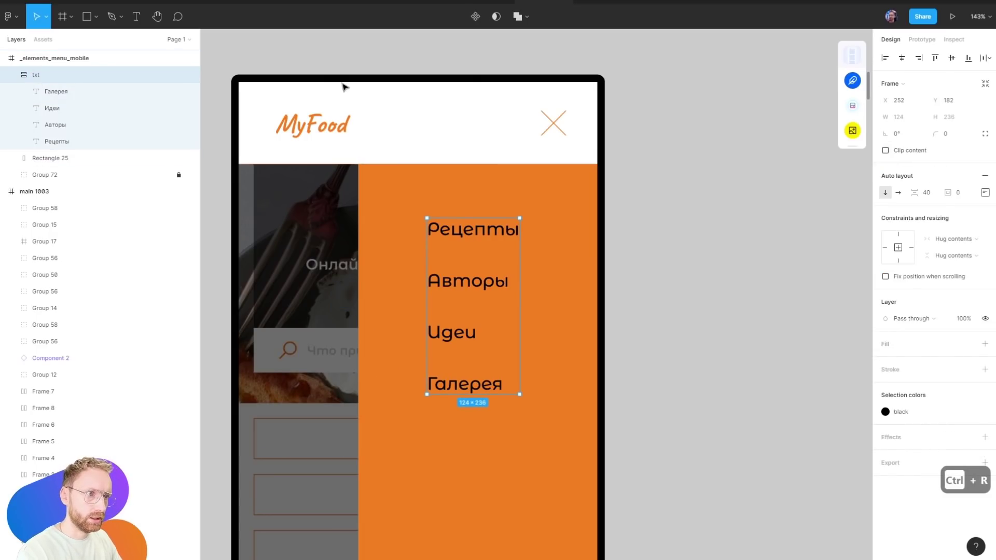
shift+click(78, 158)
key(ctrl+g)
key(ctrl+r)
text(menu)
key(Return)
key(shift+1)
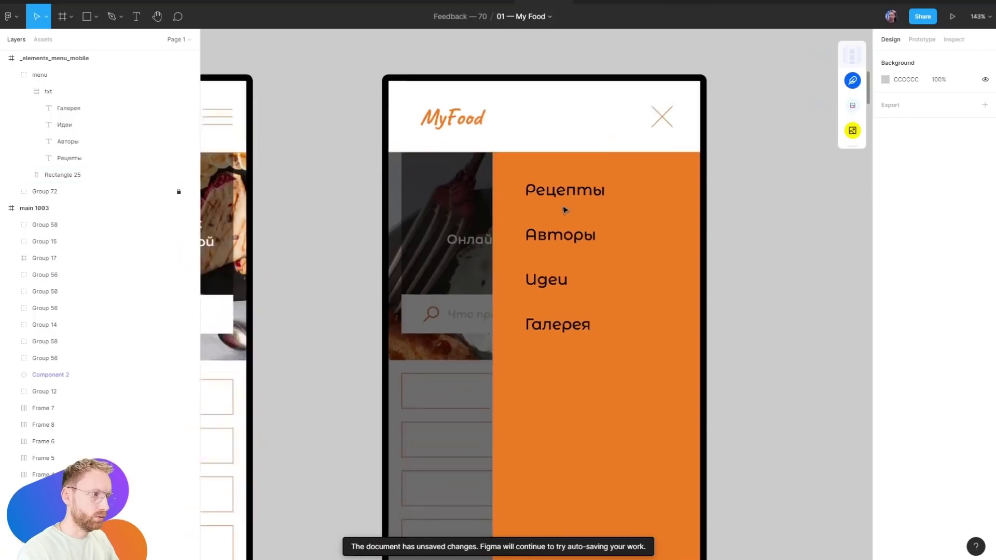
Try centring the txt links horizontally on the orange panel, then revert the alignment
double_click(575, 199)
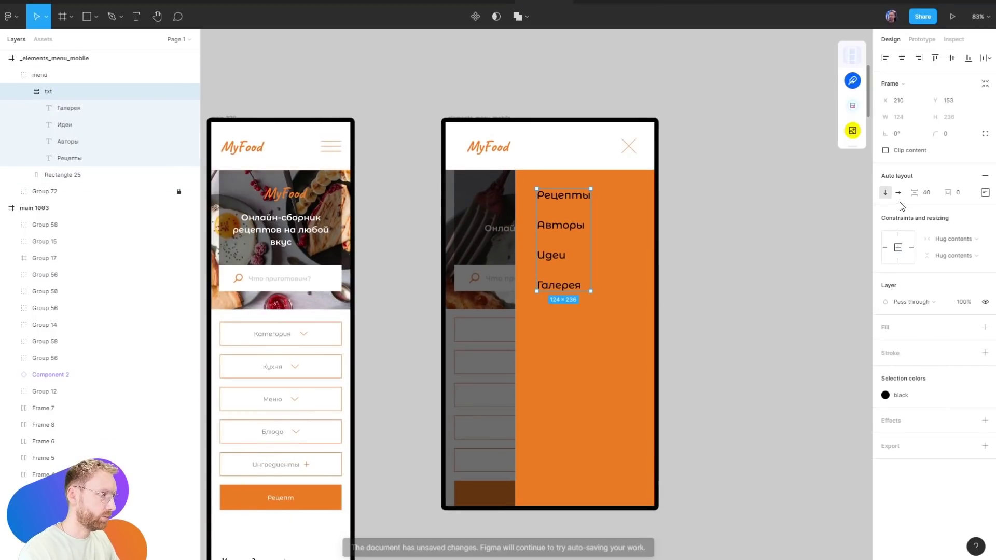
key(Return)
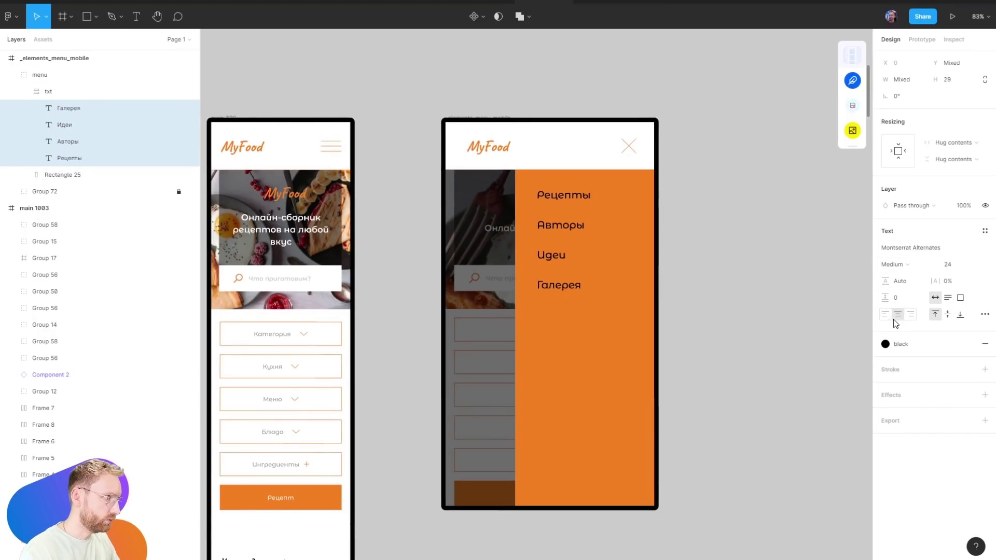
key(shift+Return)
shift+click(645, 223)
key(alt+h)
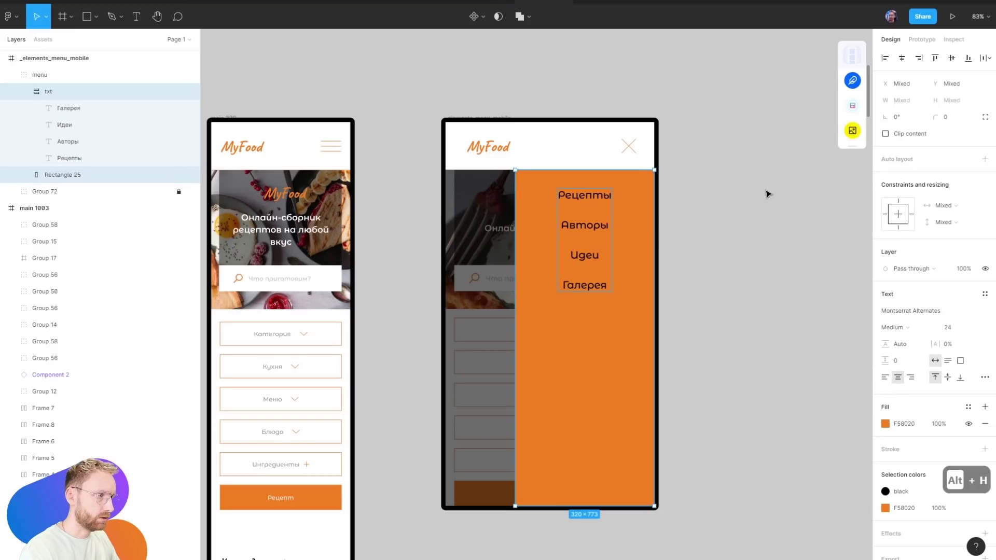
click(768, 194)
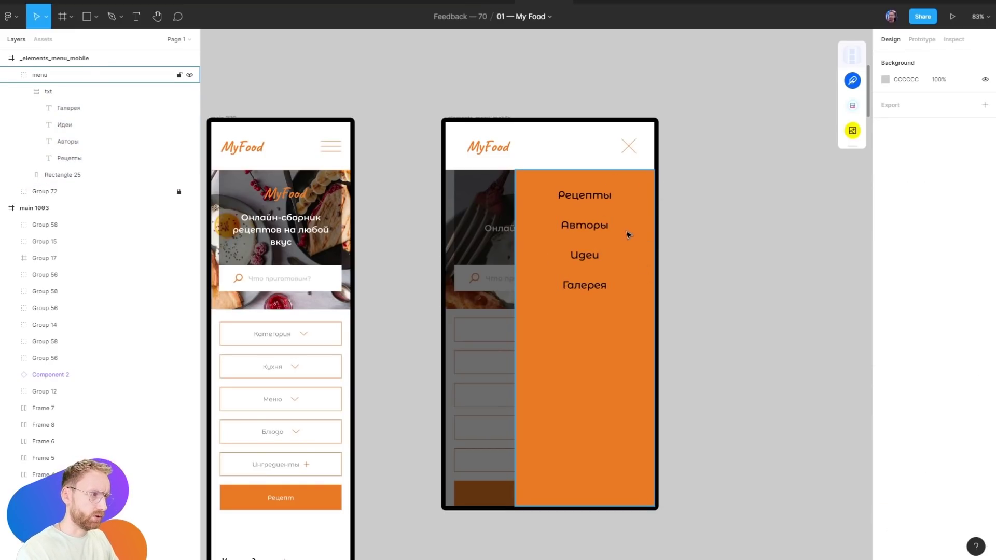
double_click(600, 199)
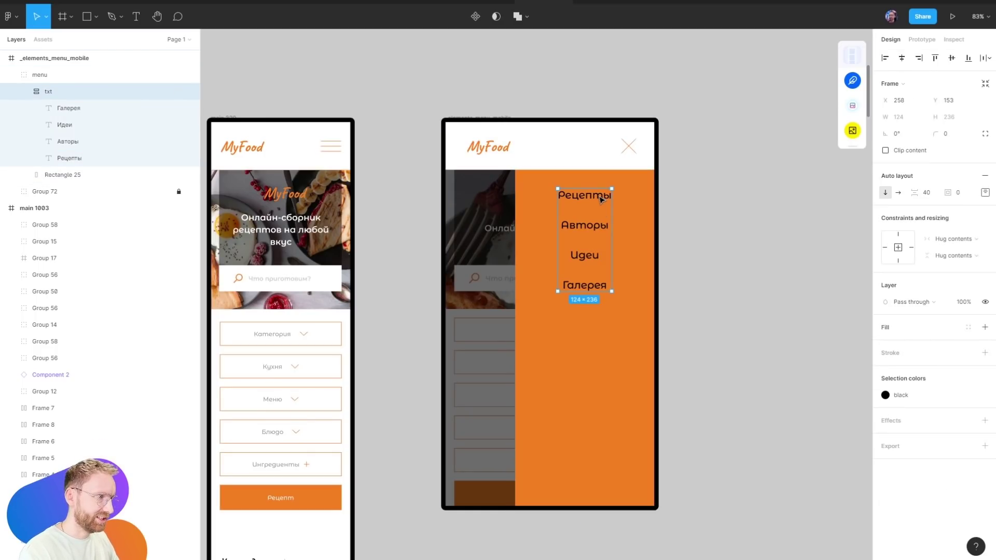
key(ctrl+z)
key(ctrl+z)
key(ctrl+z)
key(ctrl+z)
key(ctrl+z)
key(ctrl+z)
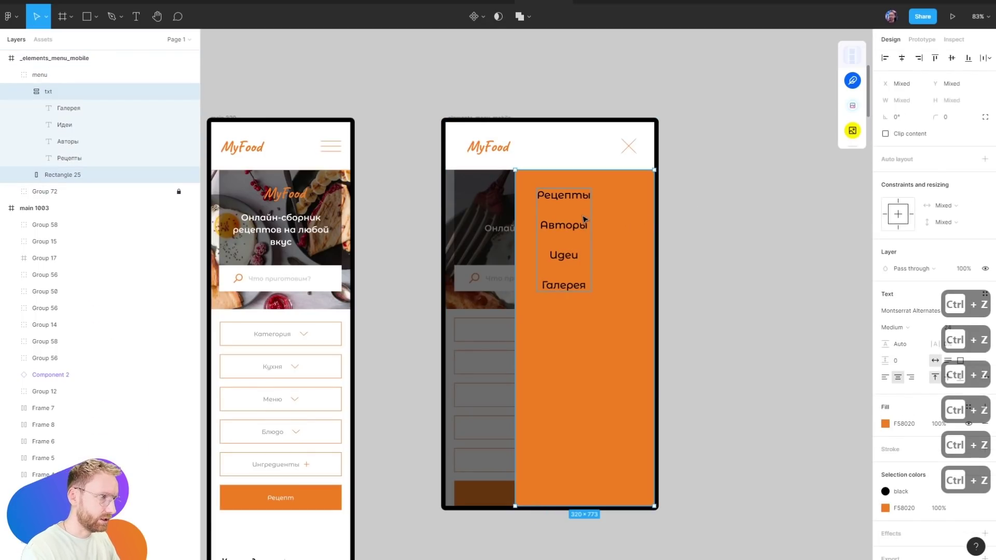
key(ctrl+z)
key(ctrl+z)
scroll(494, 191, left, 5)
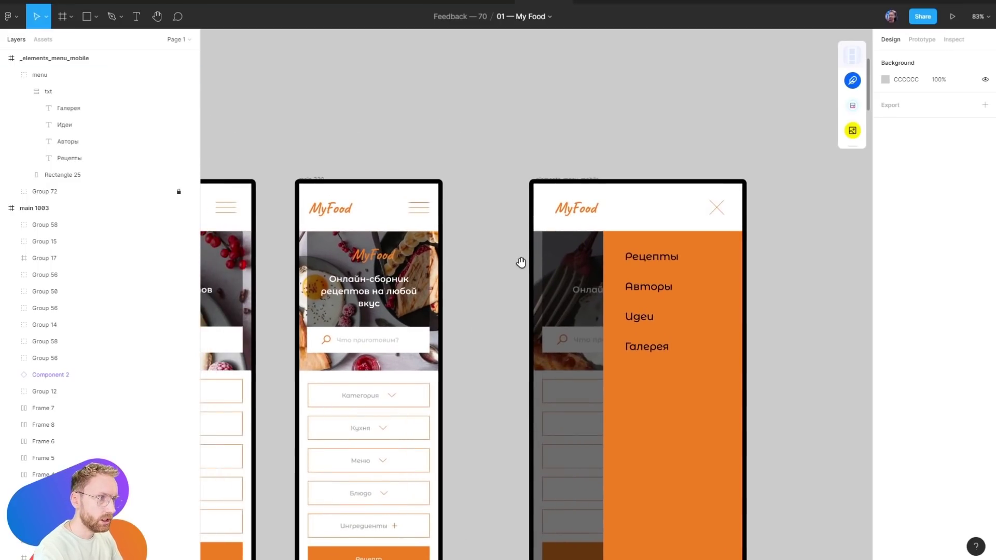
key(shift+0)
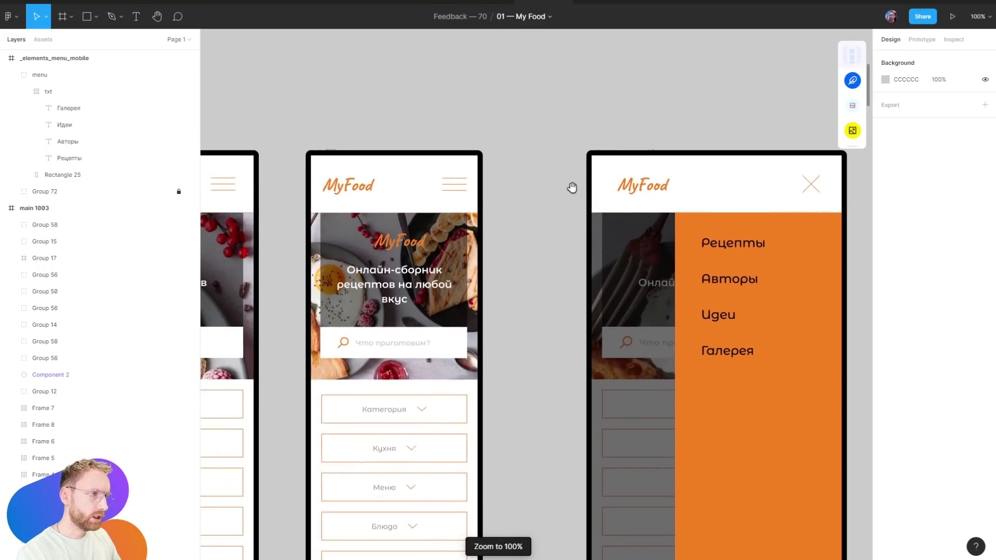
click(431, 191)
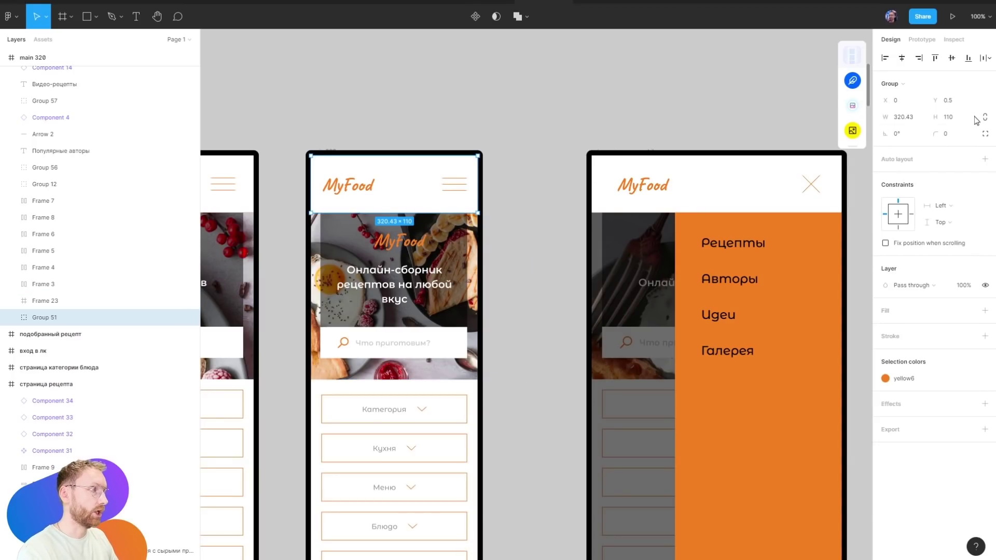
scroll(352, 151, up, 5)
drag(458, 256, 460, 224)
key(ctrl+z)
key(shift+0)
click(646, 131)
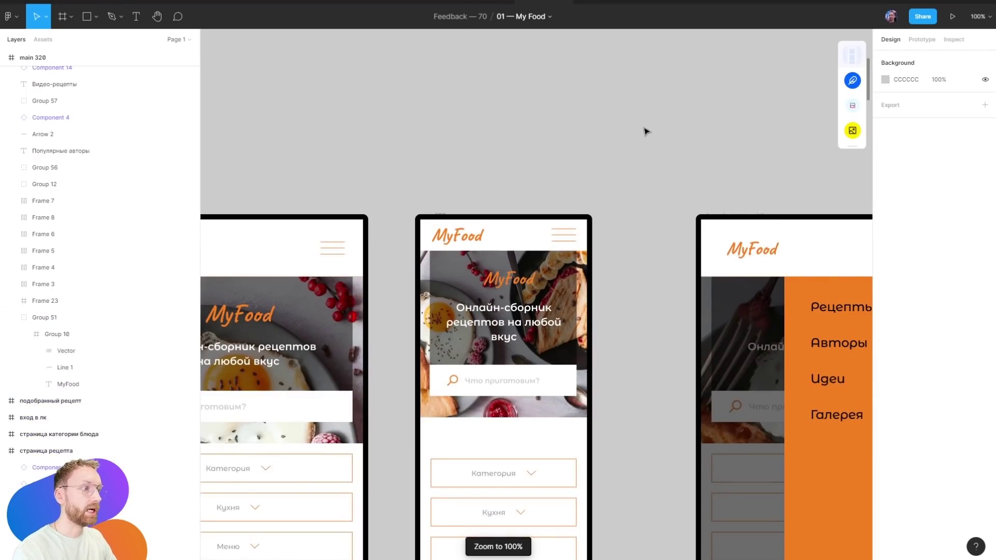
scroll(510, 213, up, 4)
scroll(509, 213, up, 2)
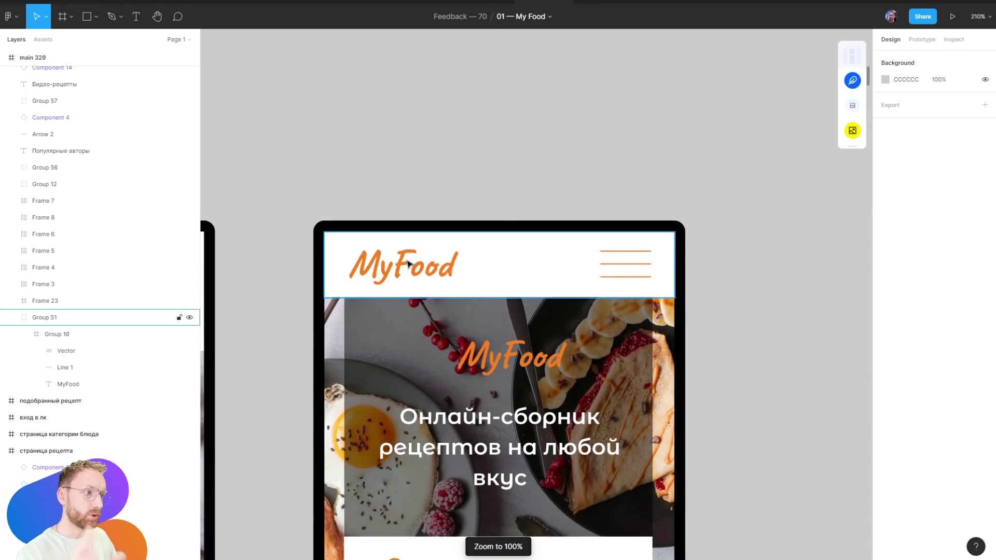
Give the hamburger icon a stroke weight of 3
ctrl+click(637, 251)
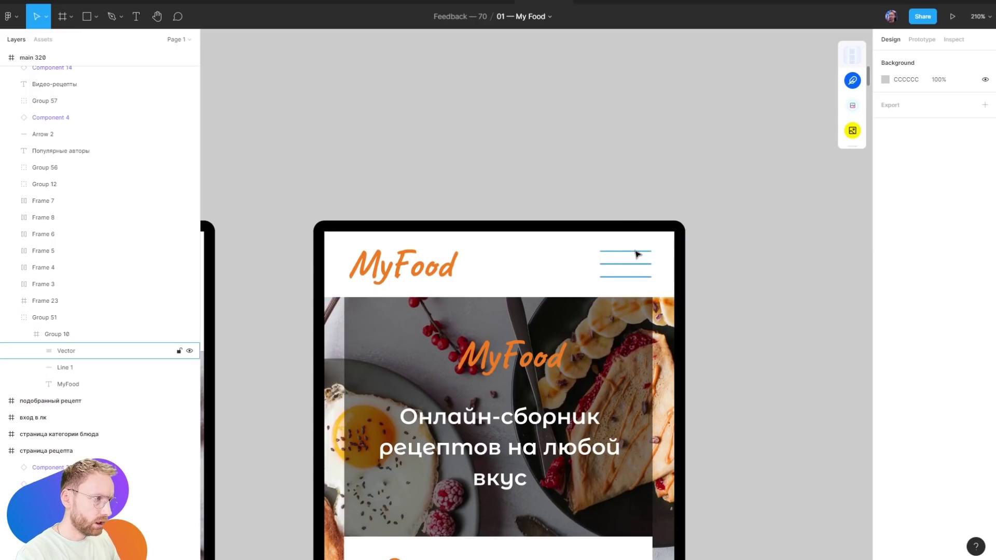
click(907, 300)
text(3)
key(Return)
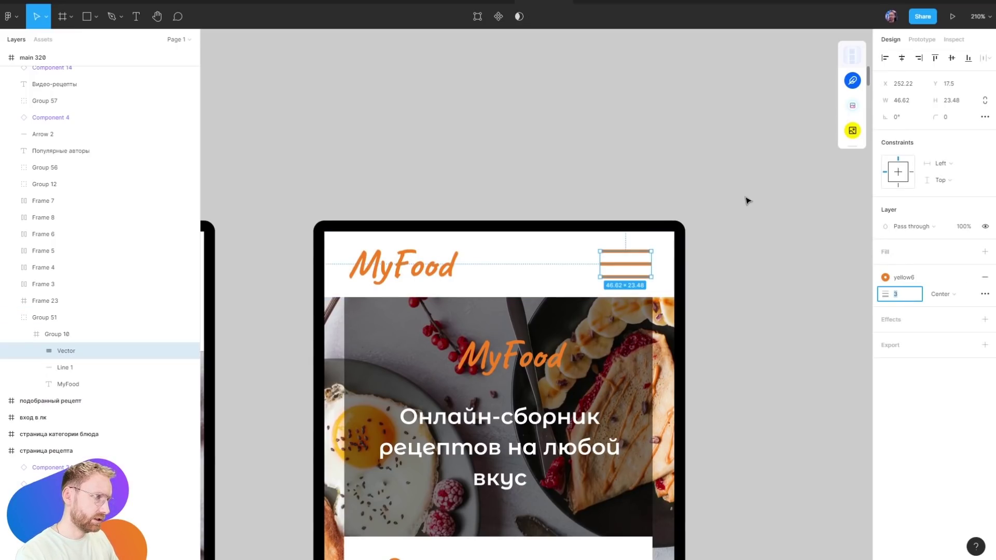
key(shift+2)
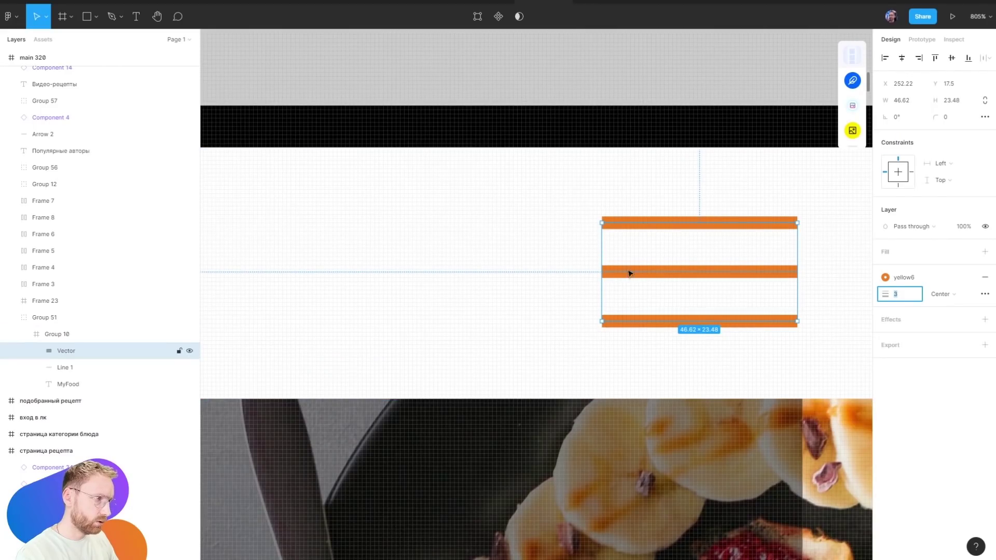
key(Escape)
scroll(630, 273, down, 1)
key(ctrl+z)
scroll(515, 197, down, 5)
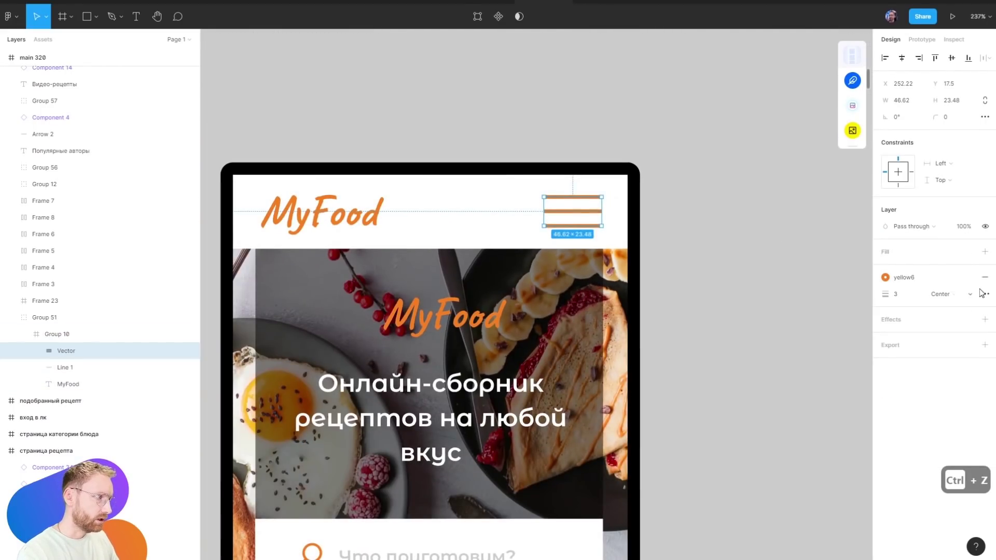
Choose a new line-end cap for the icon in the advanced stroke settings
click(984, 295)
click(773, 336)
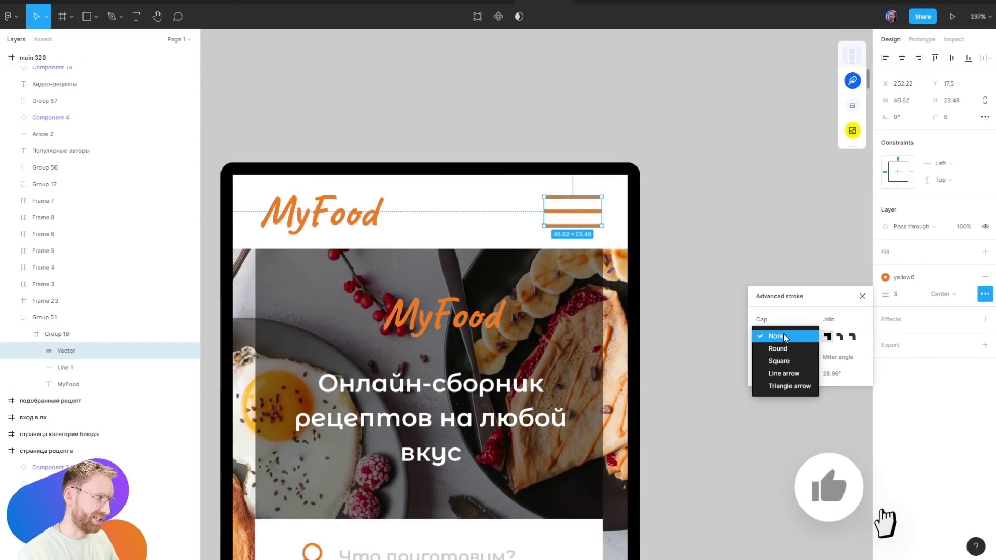
click(794, 351)
click(700, 149)
Narrow the hamburger icon to 40 px wide and check it at actual size
click(575, 205)
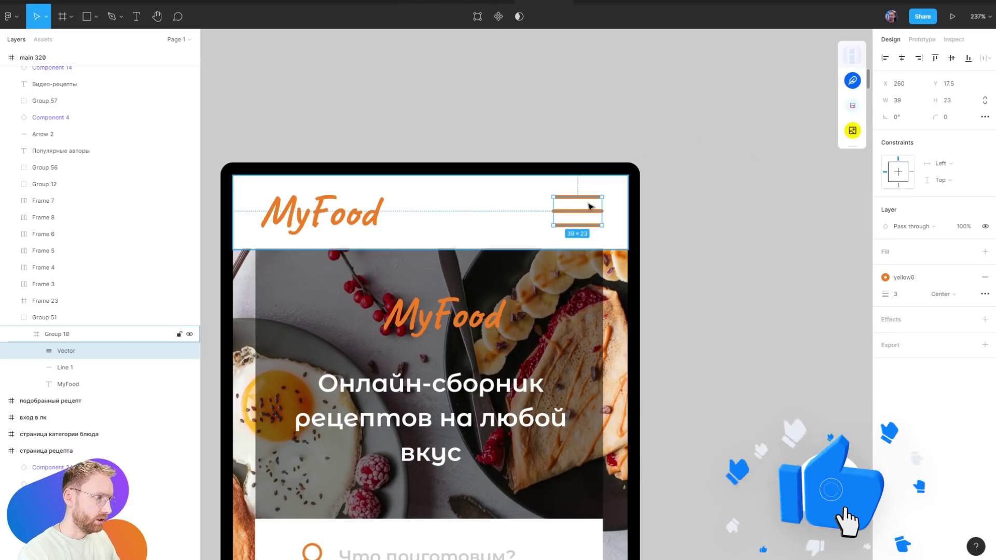
click(900, 100)
text(40)
key(Return)
click(821, 80)
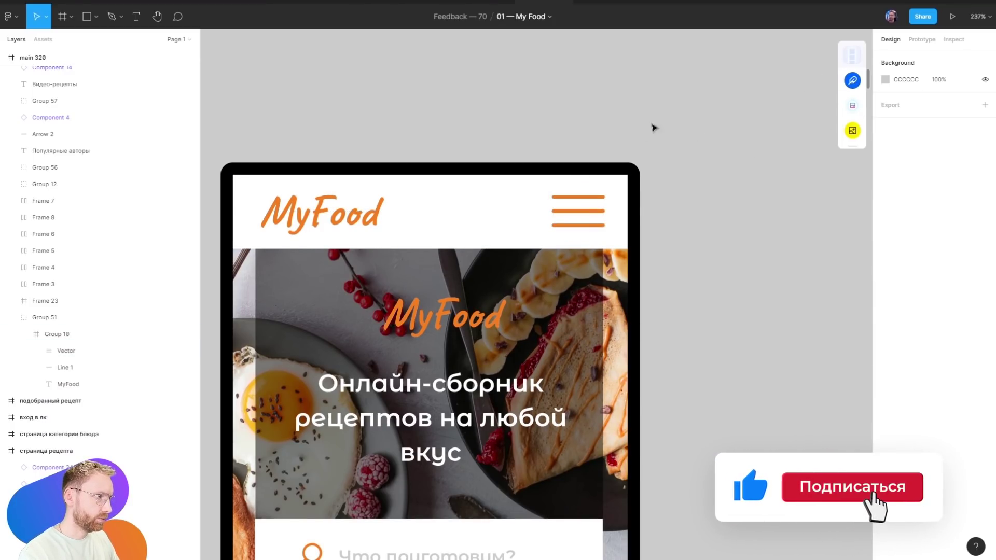
scroll(634, 145, left, 3)
scroll(572, 162, up, 3)
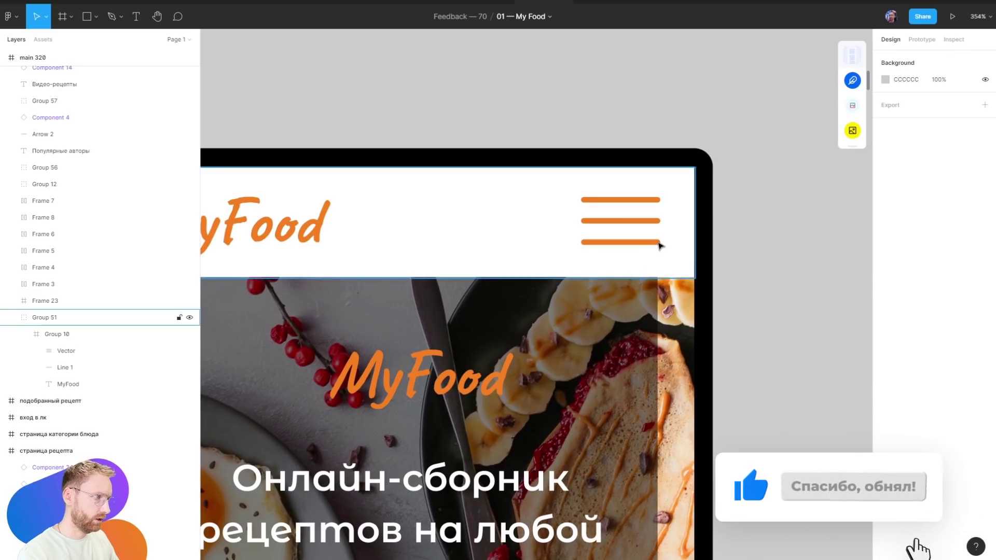
click(57, 334)
click(66, 351)
key(shift+0)
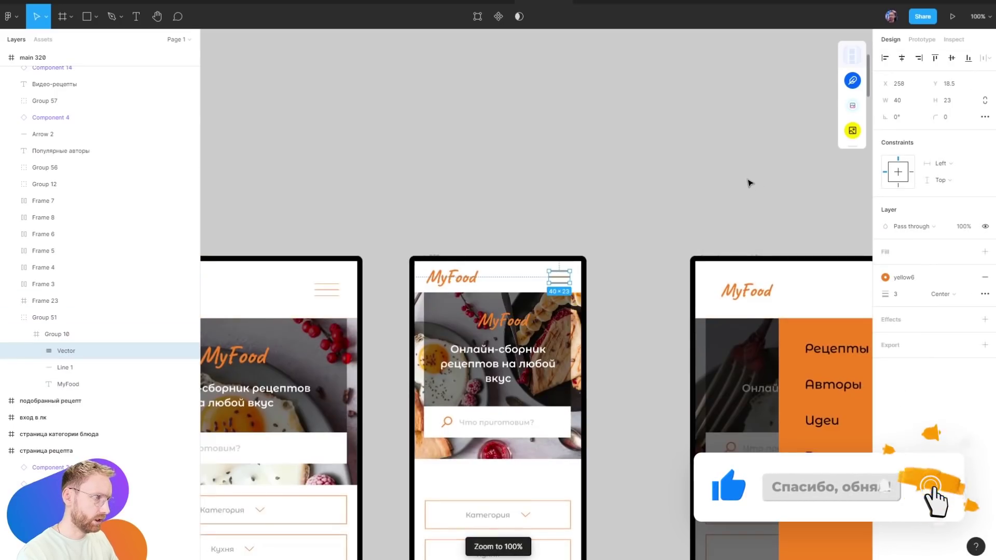
click(541, 185)
scroll(659, 143, left, 3)
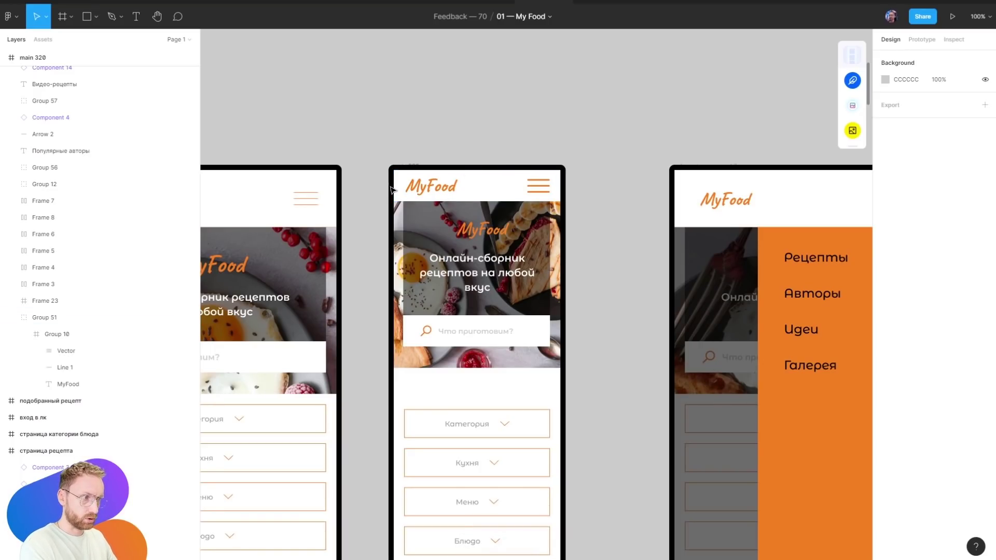
click(494, 241)
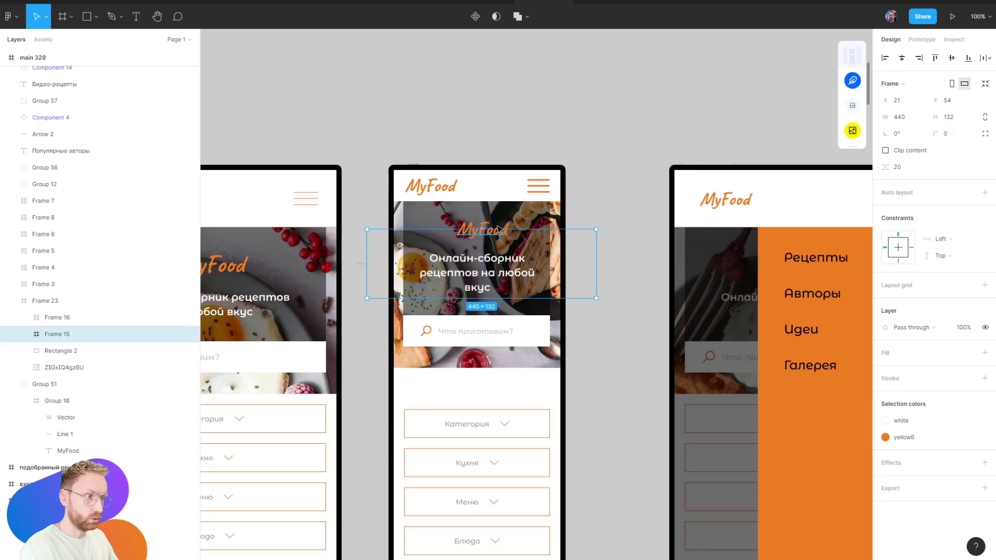
scroll(600, 155, down, 5)
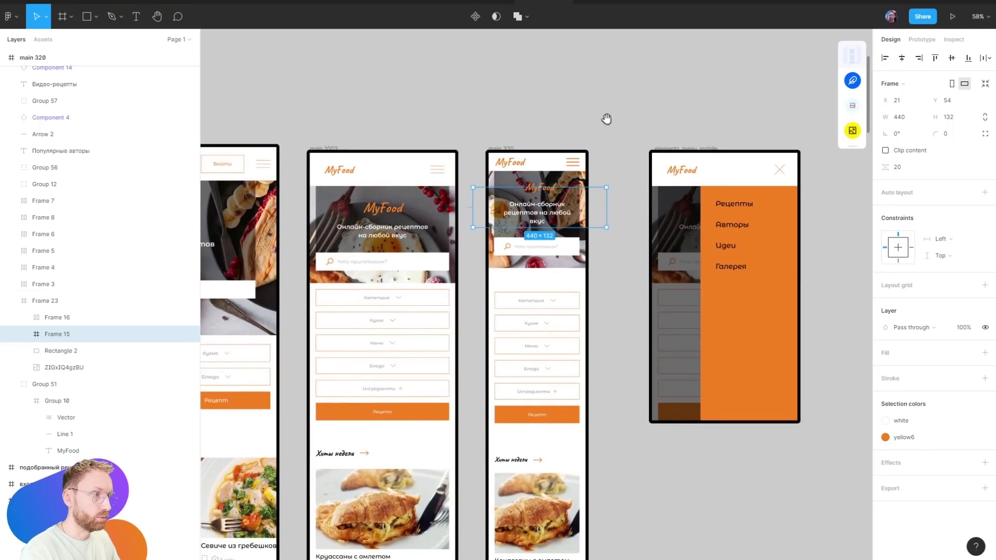
drag(606, 119, 518, 140)
scroll(518, 140, down, 5)
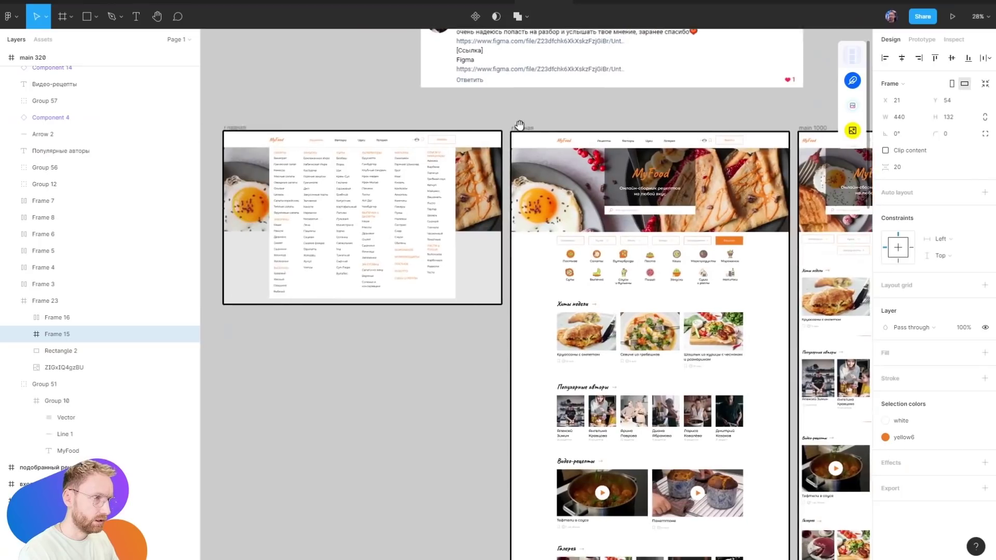
drag(519, 125, 632, 127)
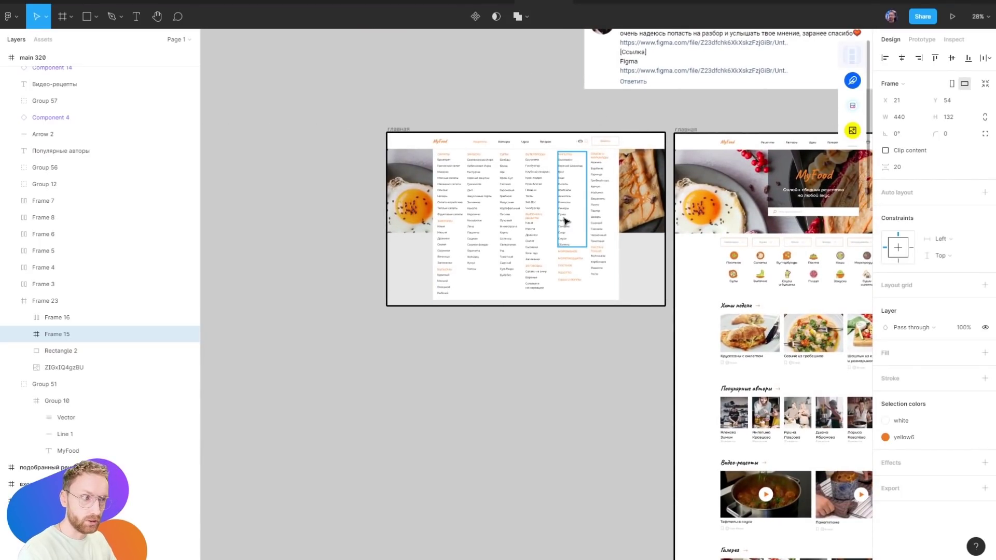
scroll(565, 222, right, 3)
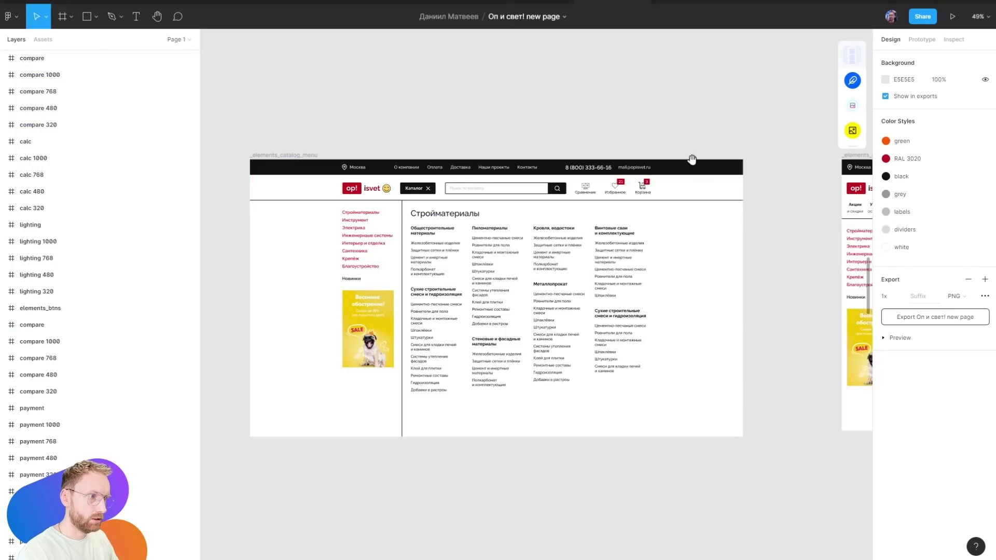
drag(694, 161, 402, 158)
scroll(577, 266, right, 5)
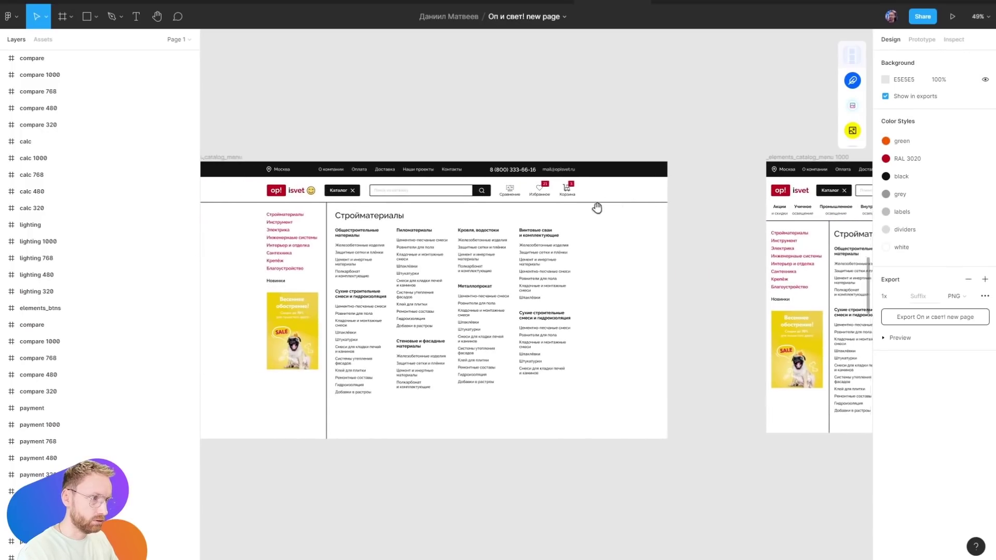
scroll(571, 233, right, 3)
scroll(565, 218, right, 2)
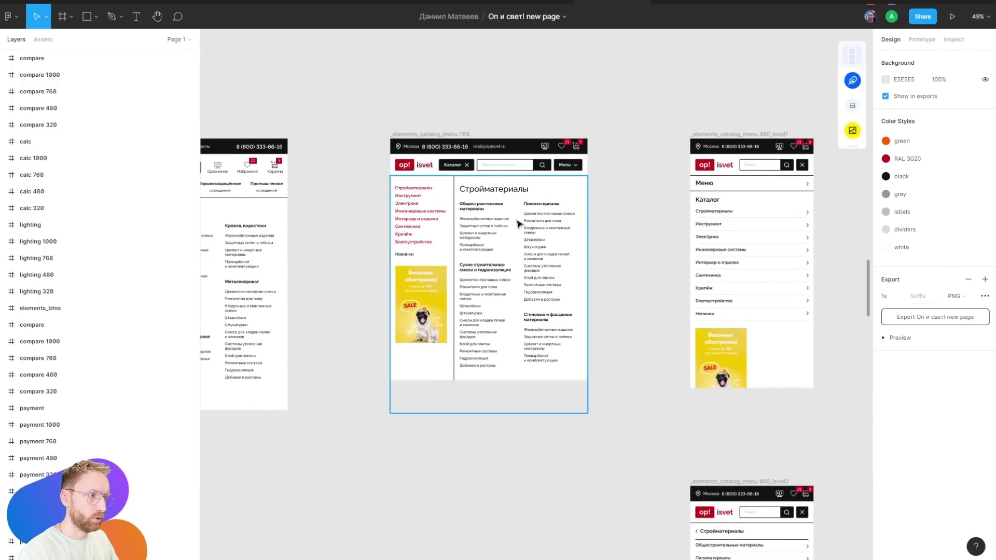
drag(669, 184, 546, 188)
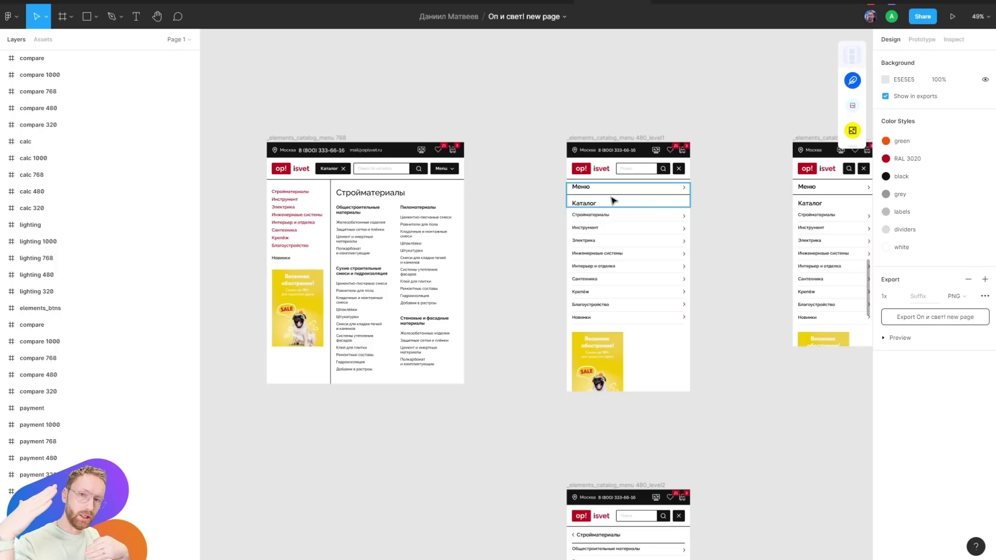
click(609, 234)
scroll(558, 258, down, 5)
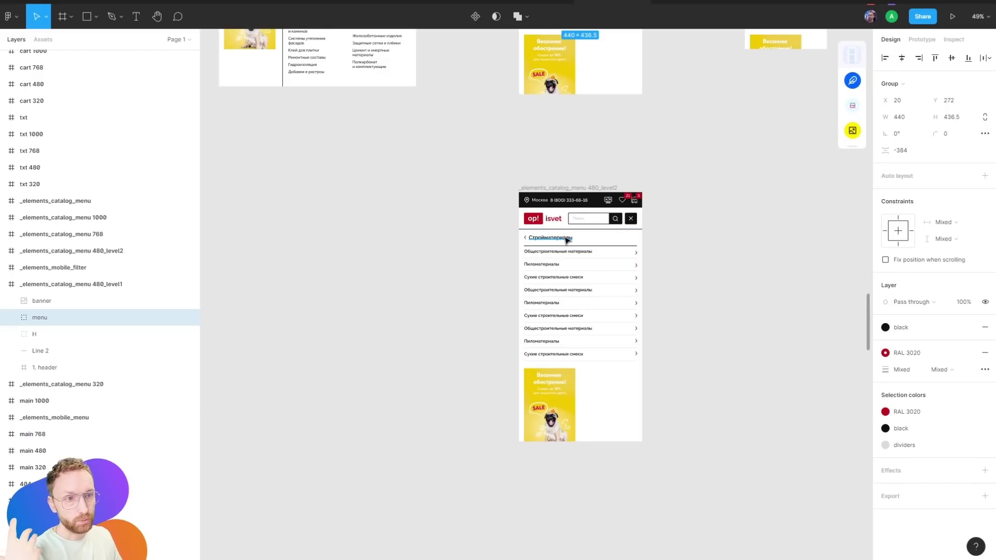
drag(663, 195, 583, 370)
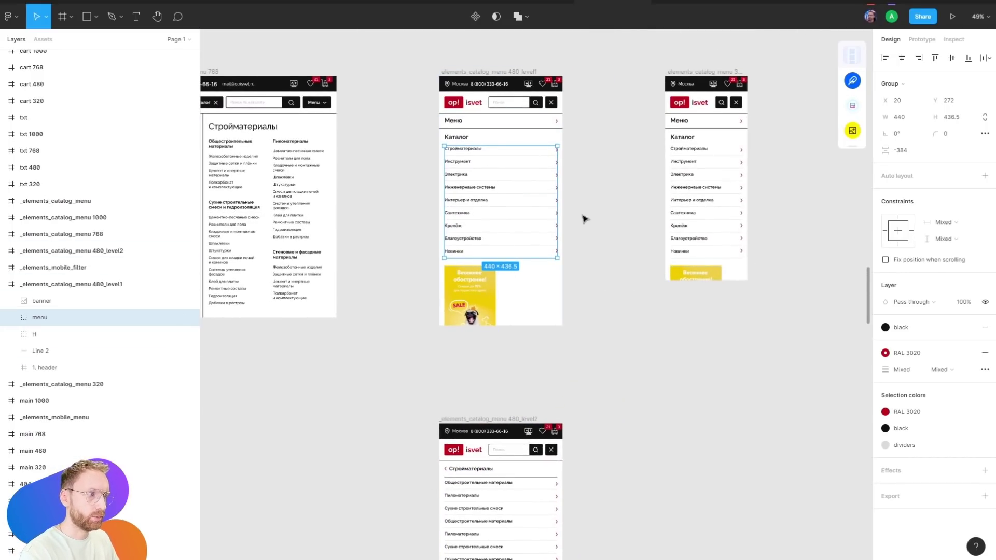
scroll(585, 218, down, 3)
click(592, 261)
scroll(585, 260, down, 3)
scroll(522, 171, up, 2)
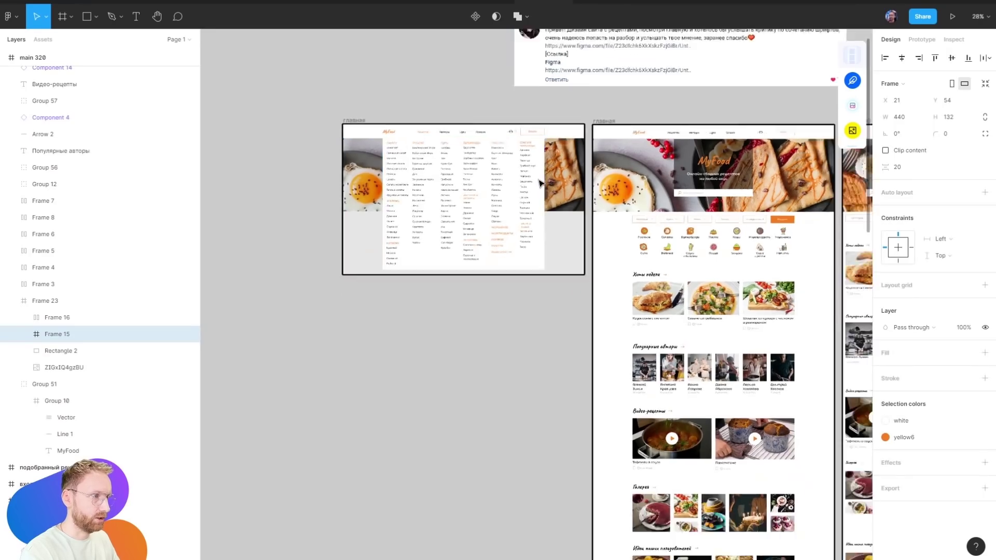
scroll(539, 183, down, 5)
click(489, 278)
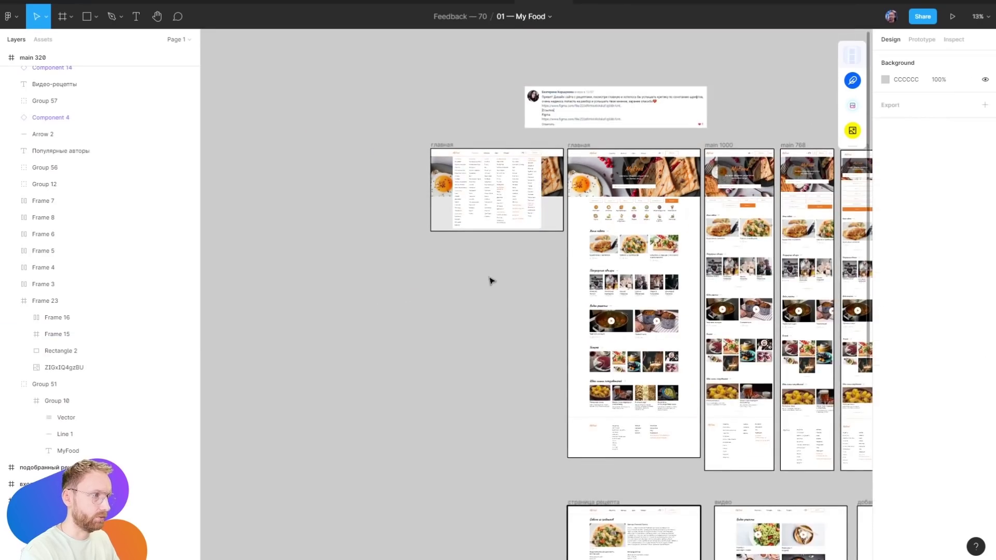
scroll(490, 278, right, 5)
scroll(418, 182, up, 5)
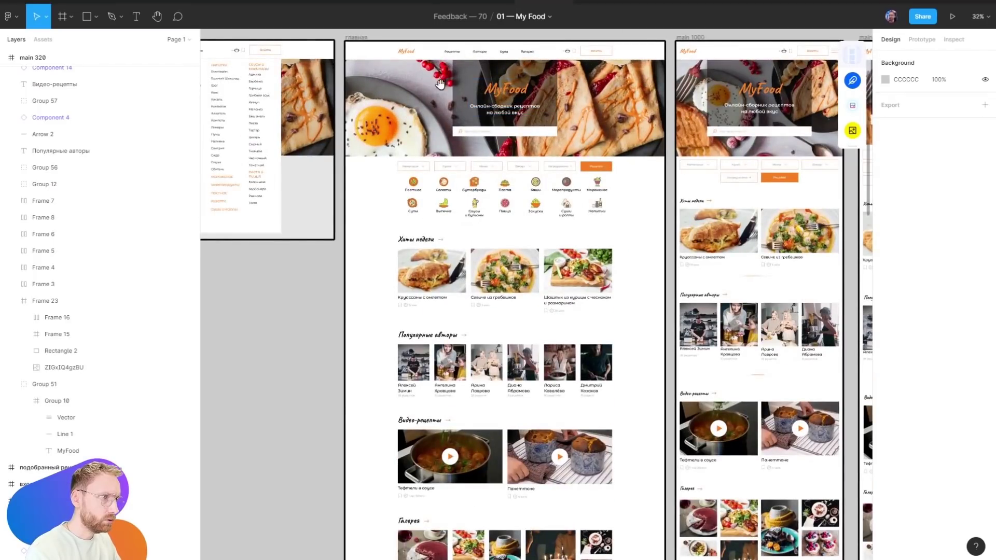
scroll(563, 98, up, 2)
scroll(563, 98, right, 2)
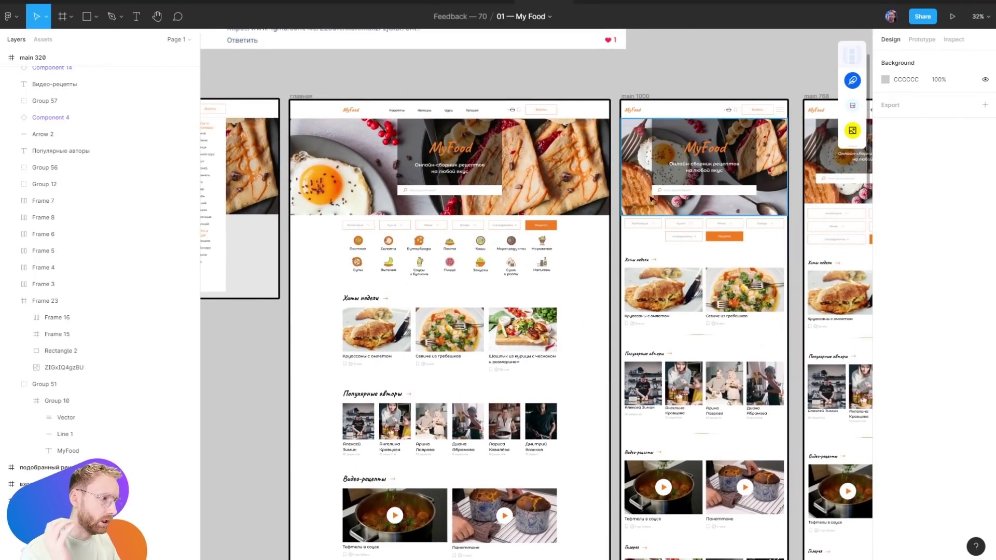
scroll(643, 262, down, 5)
scroll(643, 261, down, 7)
scroll(643, 262, down, 5)
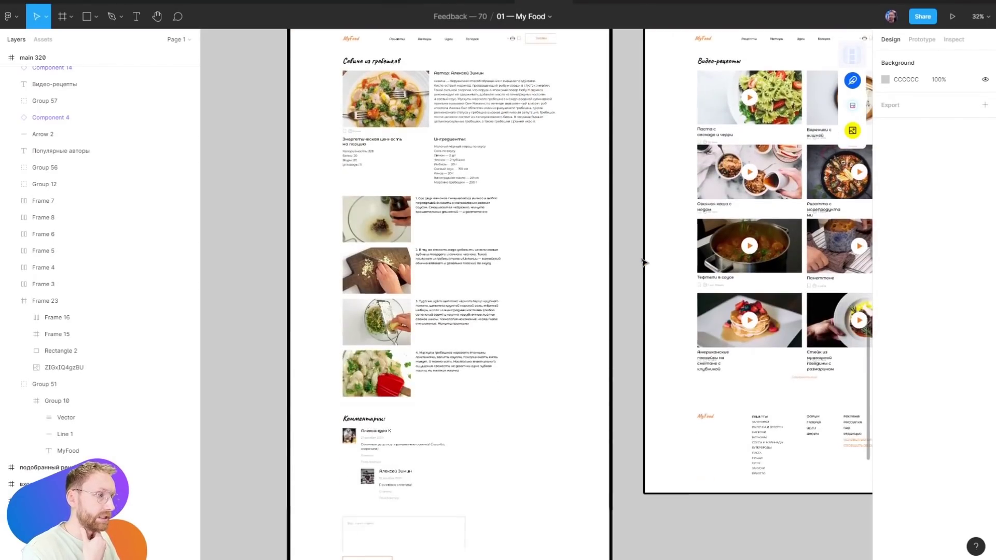
scroll(643, 262, down, 5)
scroll(643, 262, down, 5)
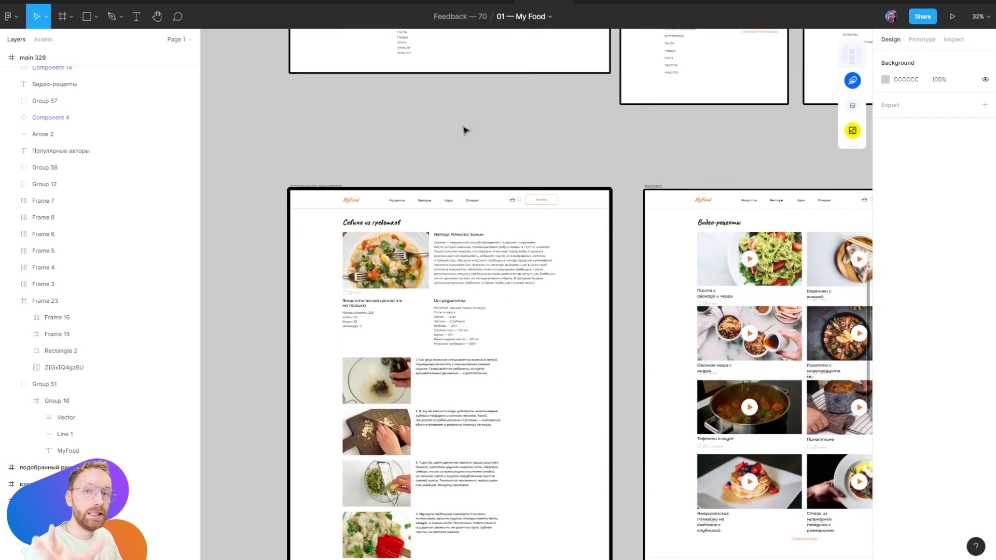
scroll(465, 129, up, 6)
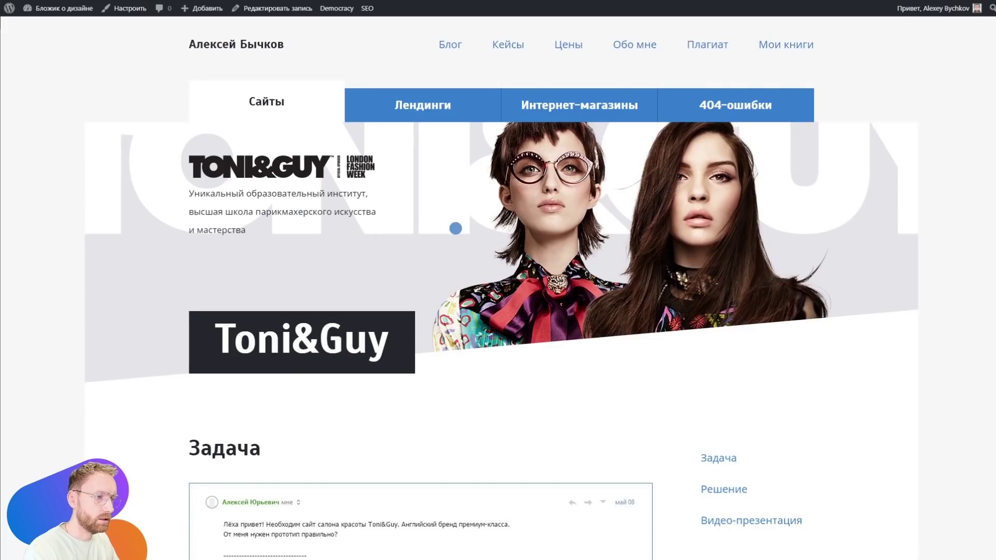
scroll(651, 283, down, 2)
scroll(630, 270, down, 7)
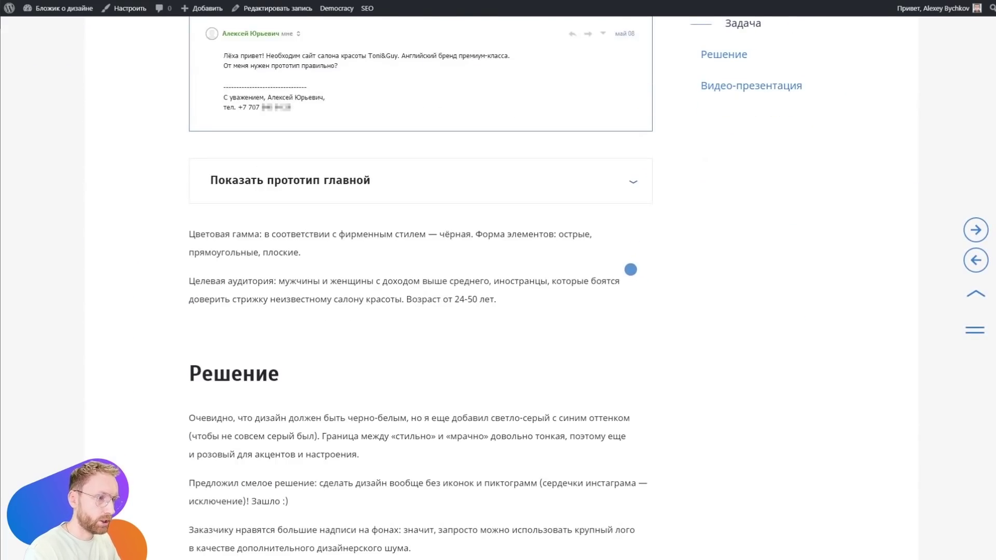
scroll(630, 270, down, 10)
scroll(630, 269, down, 10)
scroll(630, 269, up, 4)
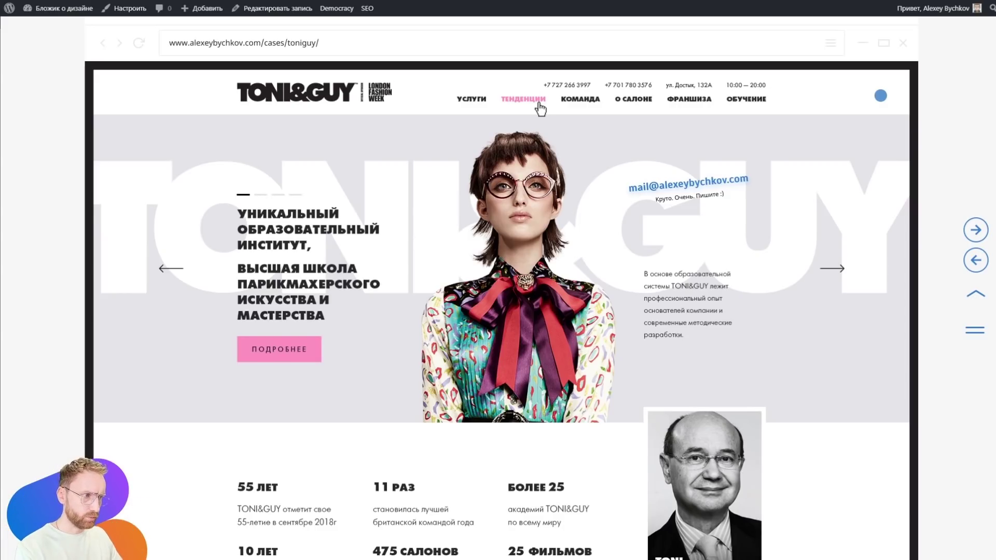
scroll(872, 88, down, 5)
scroll(582, 224, down, 5)
scroll(580, 225, down, 5)
scroll(581, 225, down, 5)
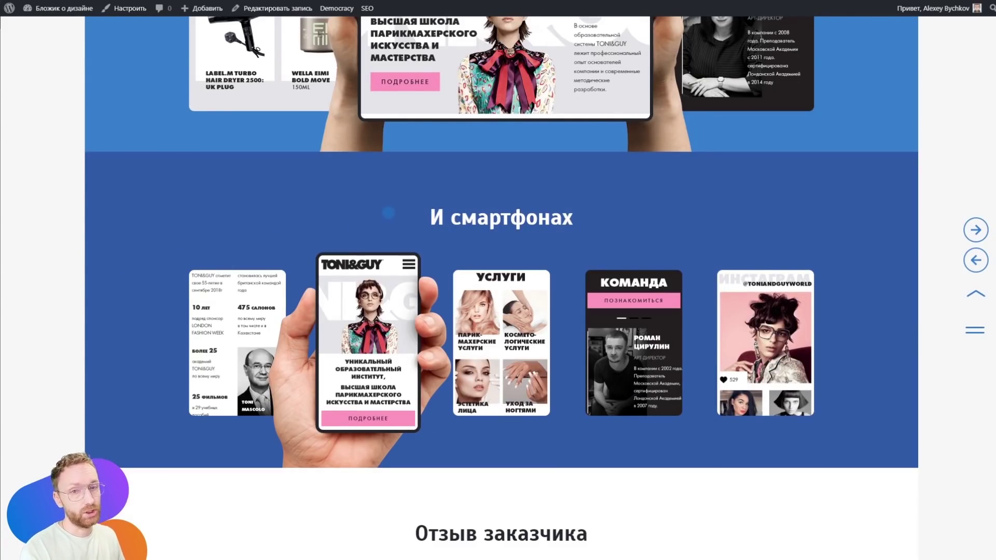
scroll(388, 213, up, 5)
scroll(498, 240, up, 5)
scroll(229, 298, up, 2)
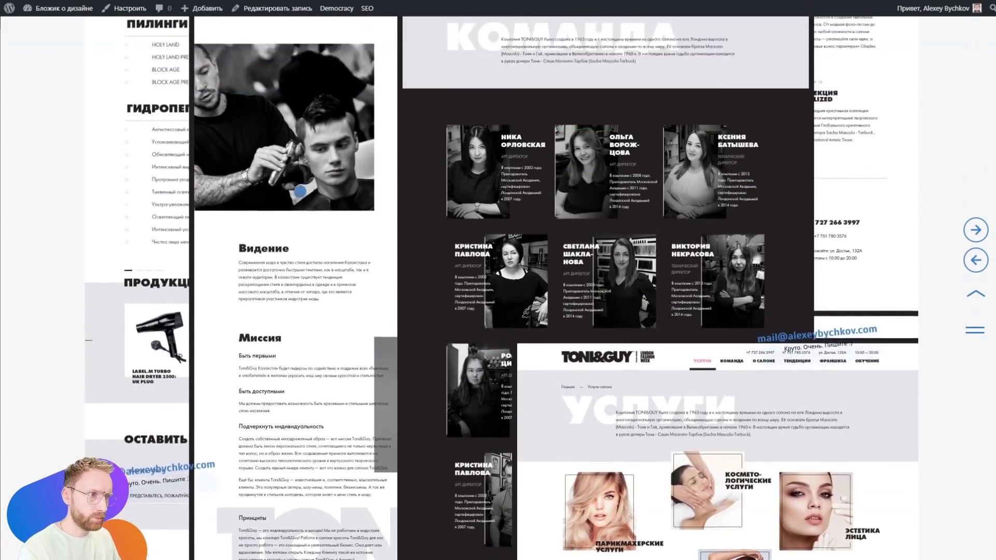
scroll(216, 117, up, 3)
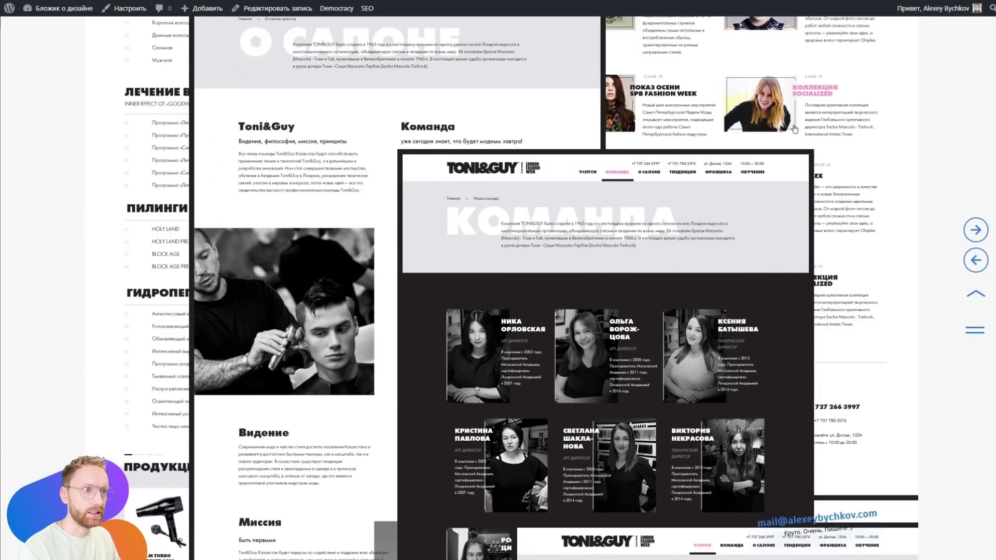
scroll(475, 228, up, 5)
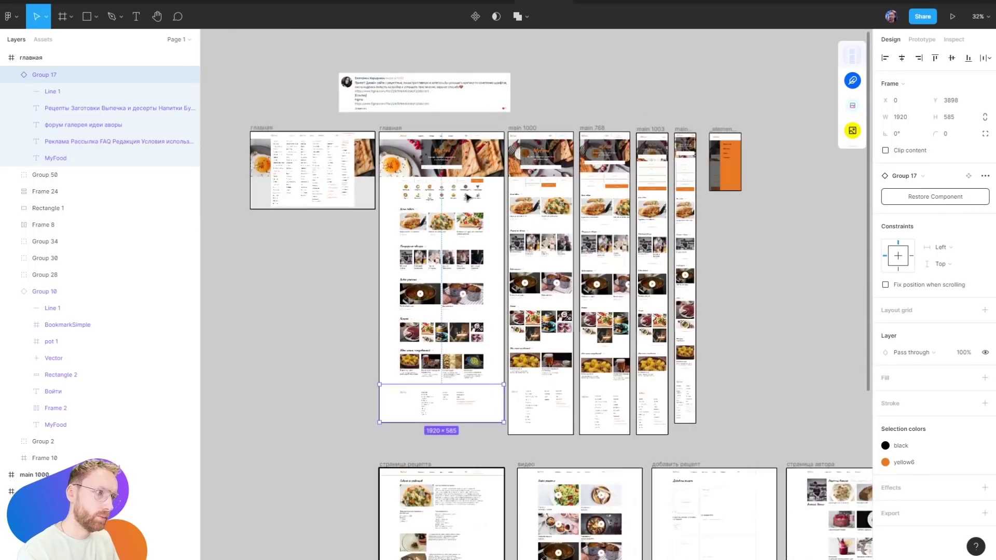
Select the главная, 1000, 768, 1003 and 320 page frames and remove their black outline
click(586, 105)
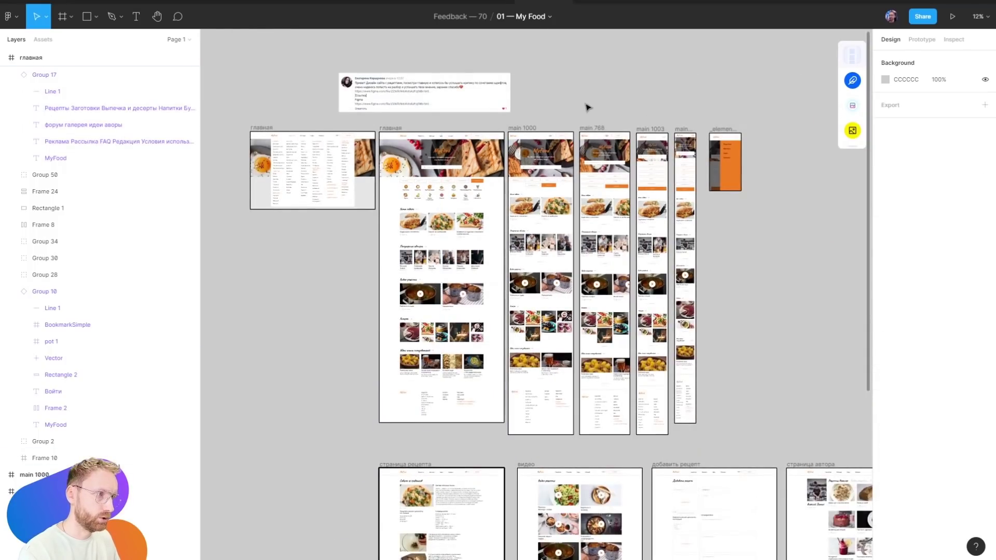
scroll(367, 129, up, 5)
scroll(367, 116, up, 5)
scroll(368, 115, down, 10)
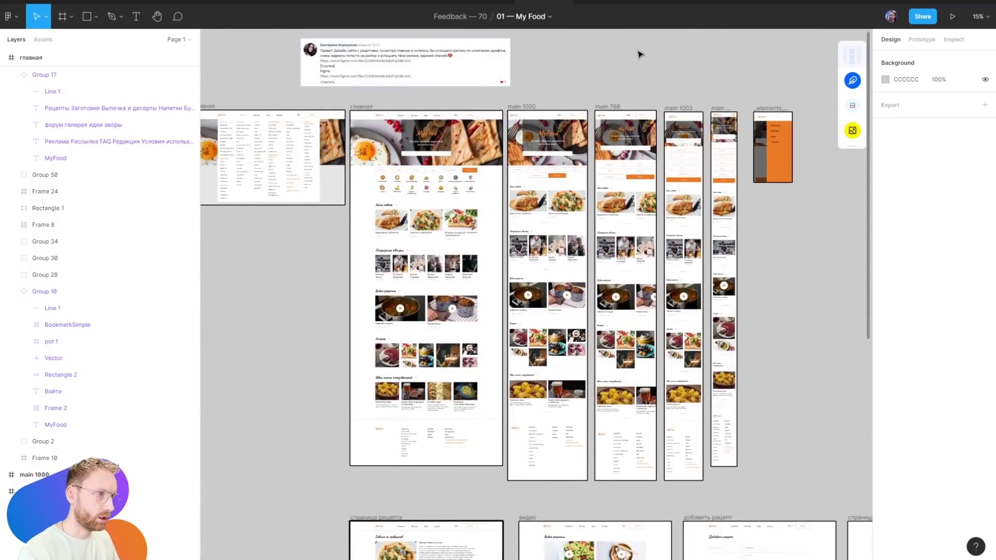
click(376, 108)
shift+click(522, 107)
shift+click(606, 107)
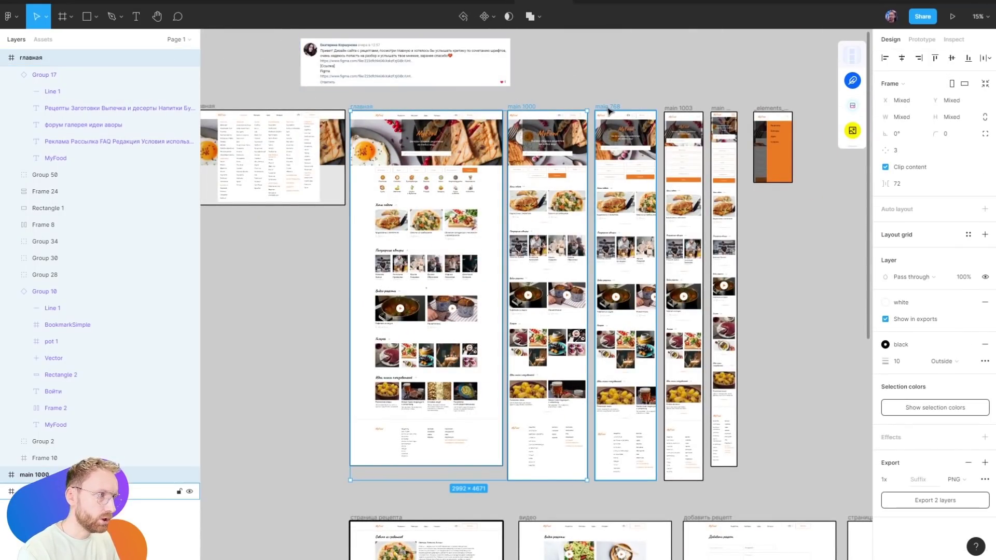
shift+click(676, 108)
shift+click(716, 109)
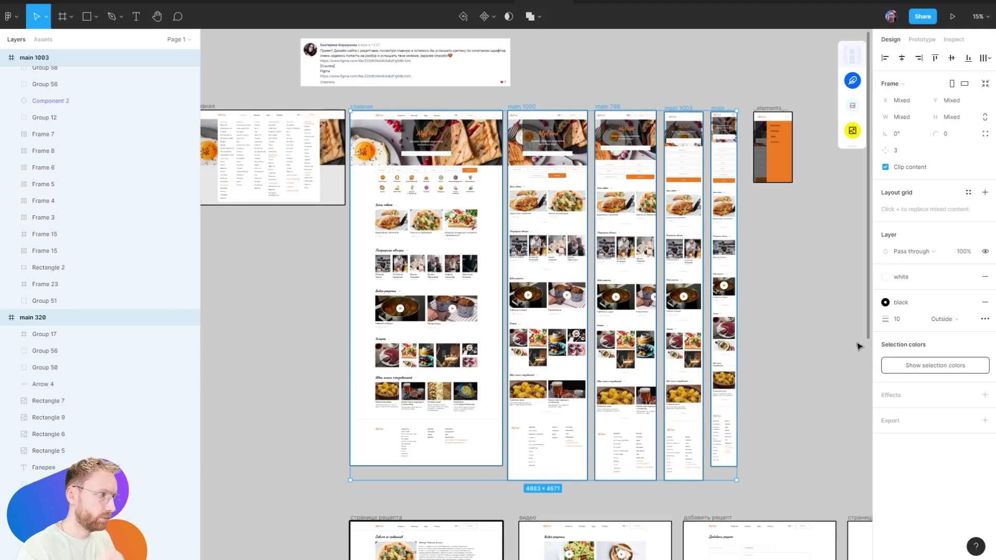
click(985, 303)
click(818, 414)
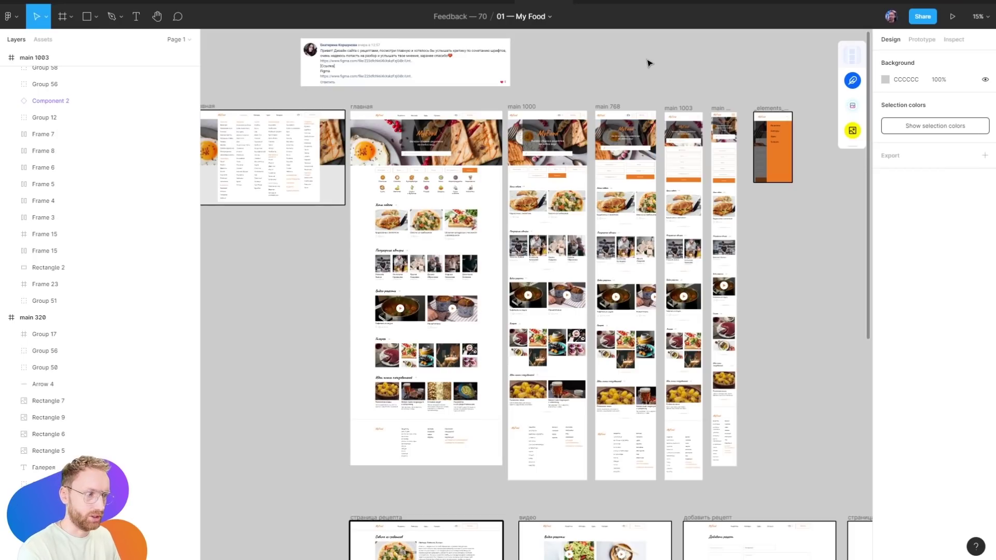
Look over the lower-row inner page frames and the авторы author-list frame, leaving them unchanged
scroll(519, 93, down, 4)
ctrl+scroll(378, 119, down, 5)
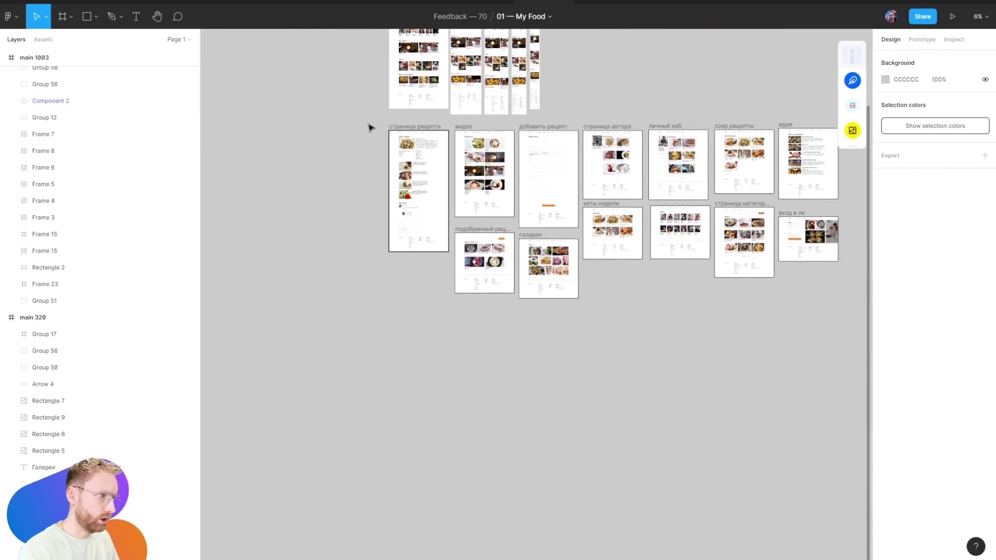
drag(370, 127, 854, 360)
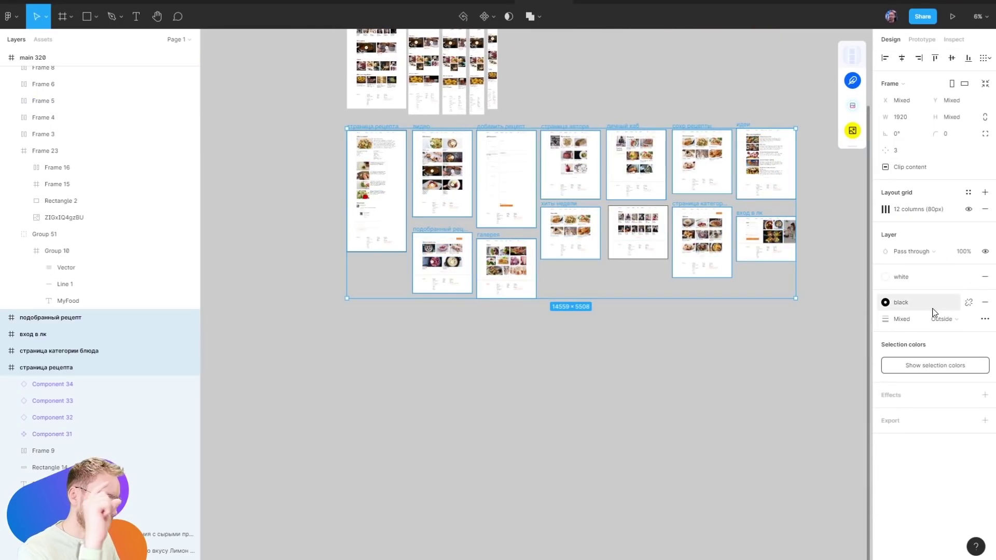
click(707, 403)
scroll(700, 395, up, 3)
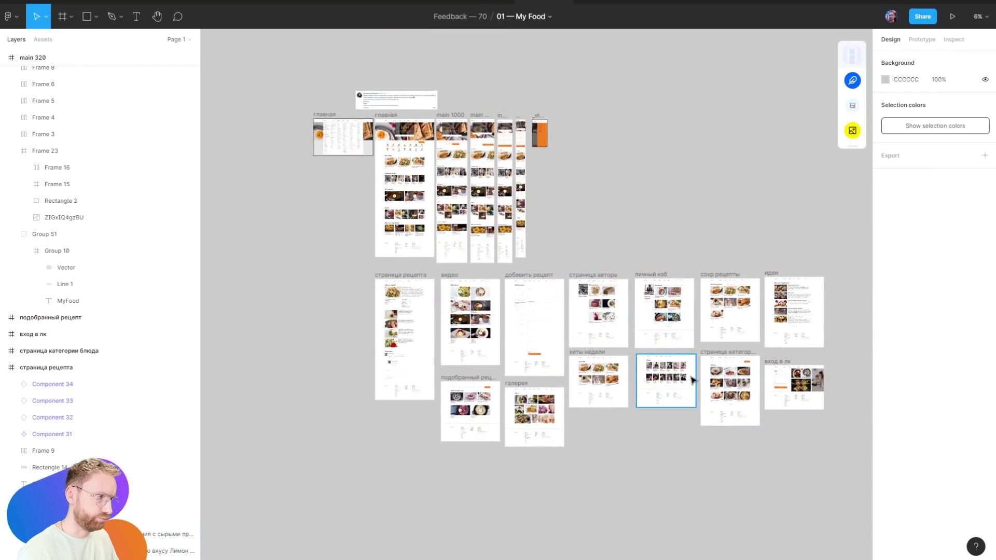
ctrl+scroll(692, 381, up, 5)
click(534, 296)
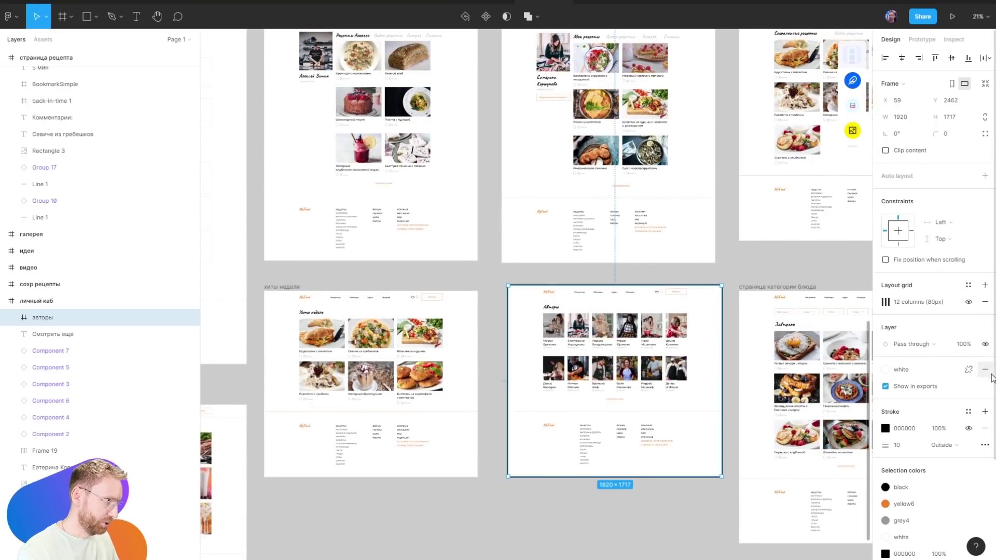
click(567, 527)
ctrl+scroll(396, 240, down, 5)
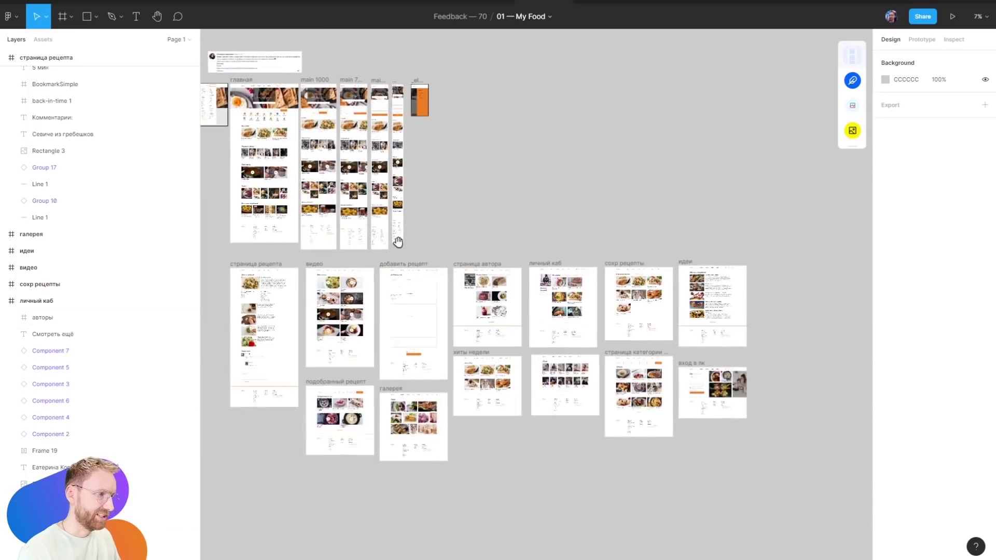
ctrl+scroll(506, 209, up, 5)
scroll(507, 209, left, 5)
Remove the black stroke from the recipe dropdown-menu frame
ctrl+scroll(367, 165, up, 5)
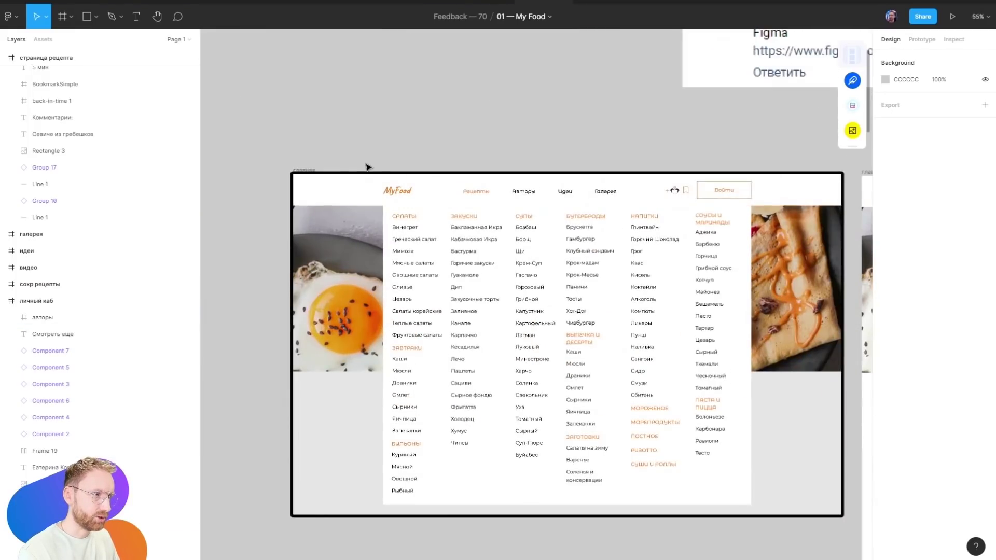
click(304, 173)
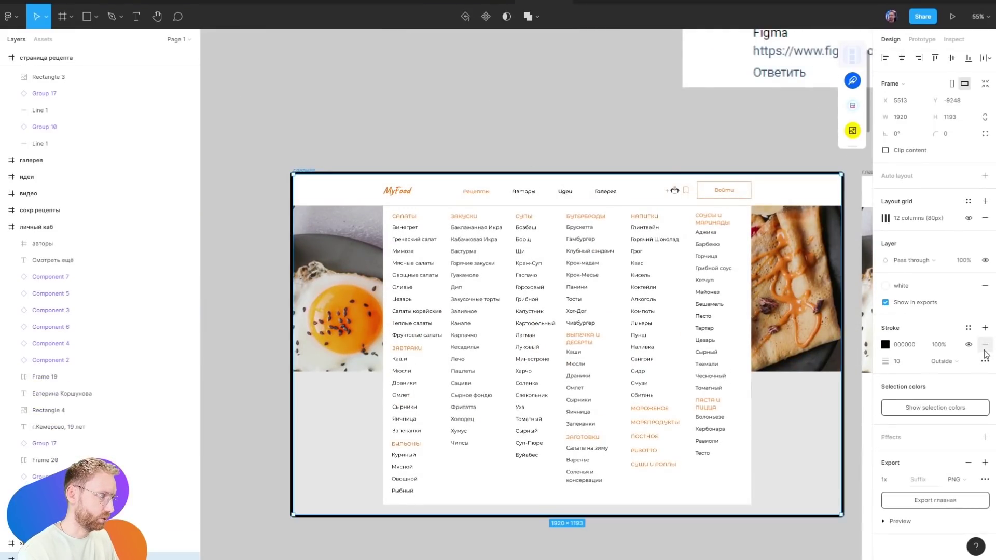
click(984, 345)
click(487, 130)
Inspect Rectangle 24 behind the menu and the header's plus, pot and bookmark icons
ctrl+scroll(396, 312, up, 5)
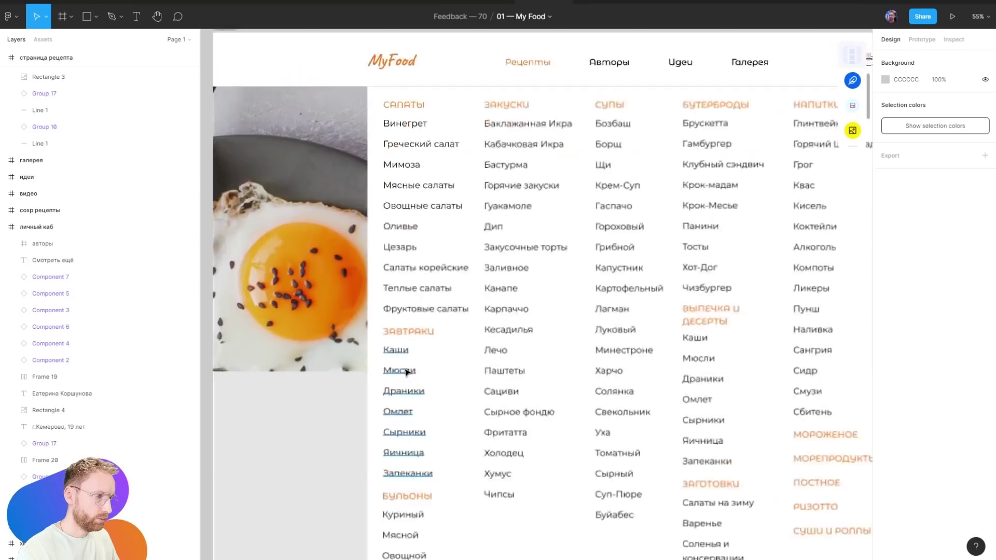
click(444, 223)
ctrl+scroll(451, 244, up, 3)
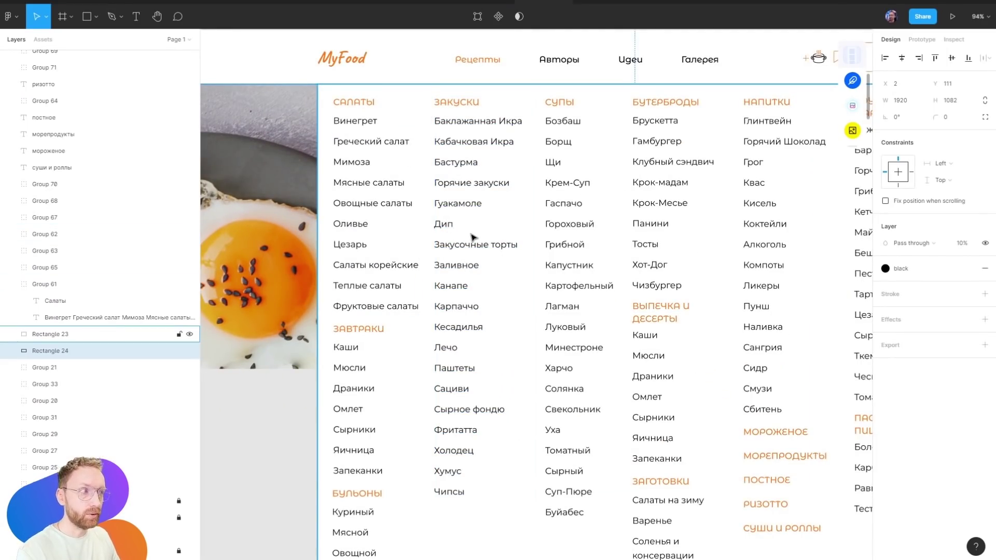
ctrl+scroll(477, 224, down, 10)
ctrl+scroll(511, 171, up, 5)
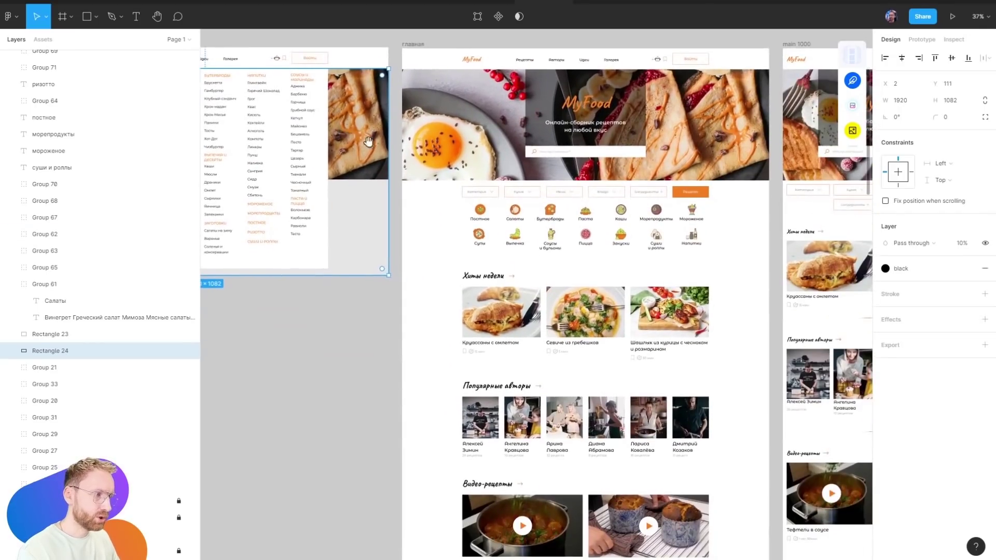
drag(284, 235, 371, 207)
ctrl+scroll(372, 206, up, 3)
ctrl+scroll(415, 233, up, 3)
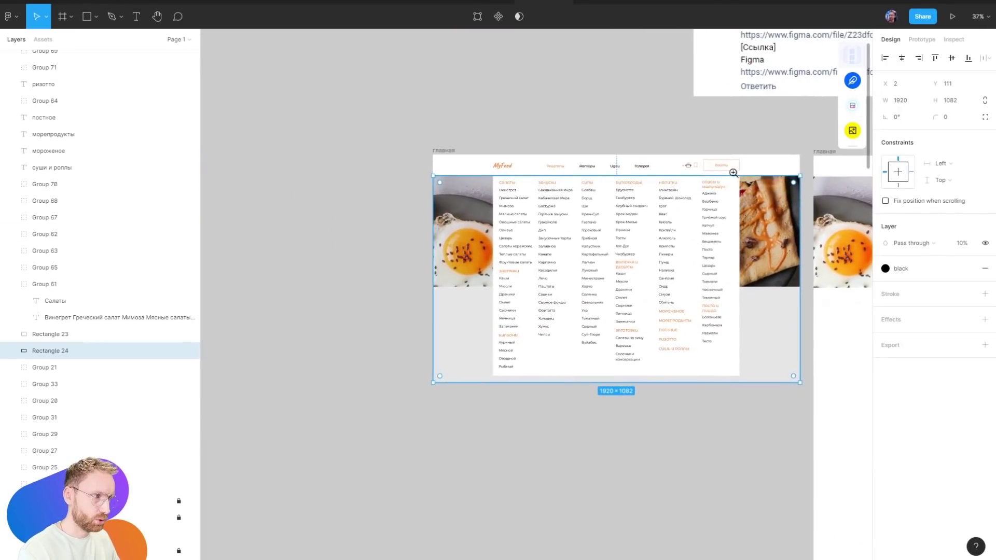
ctrl+scroll(480, 301, up, 4)
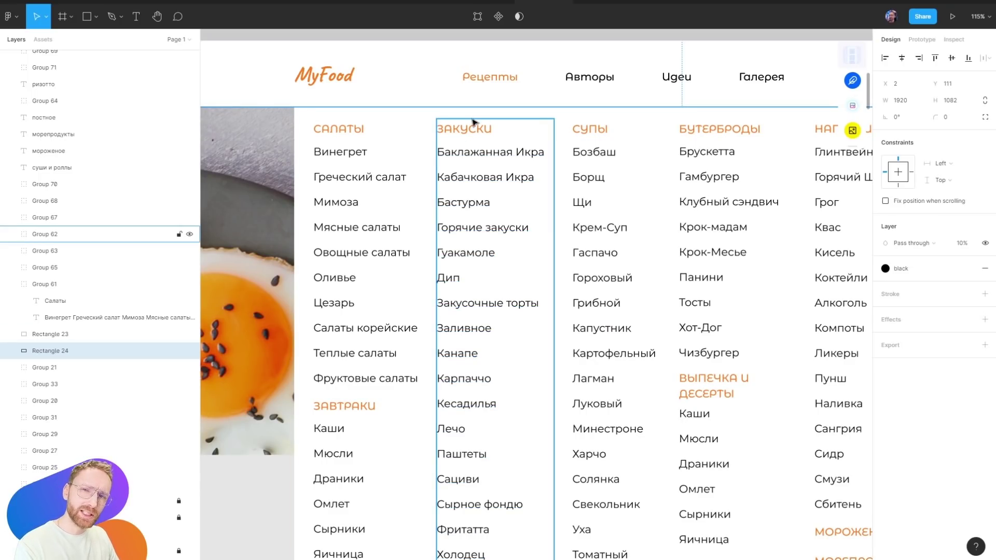
ctrl+scroll(473, 122, down, 2)
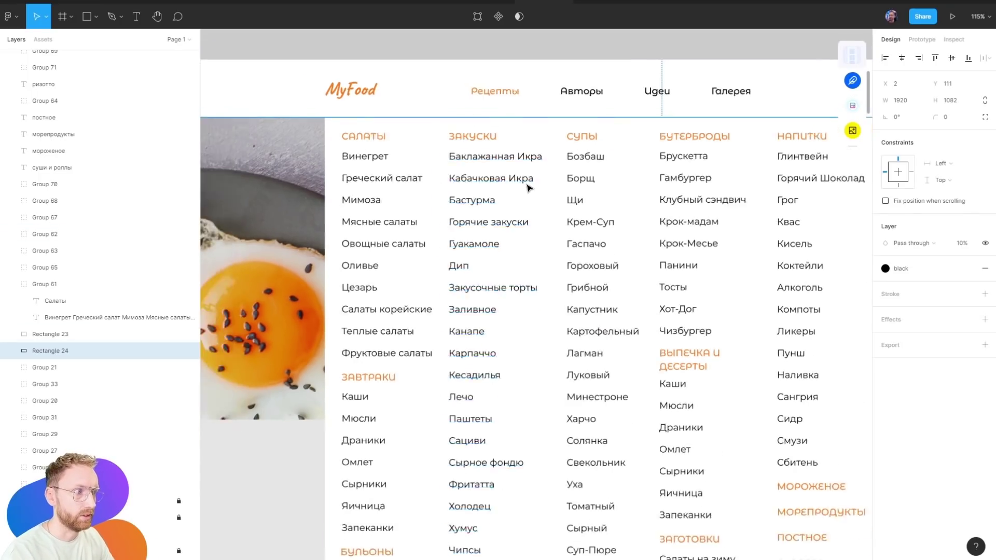
ctrl+scroll(571, 161, down, 5)
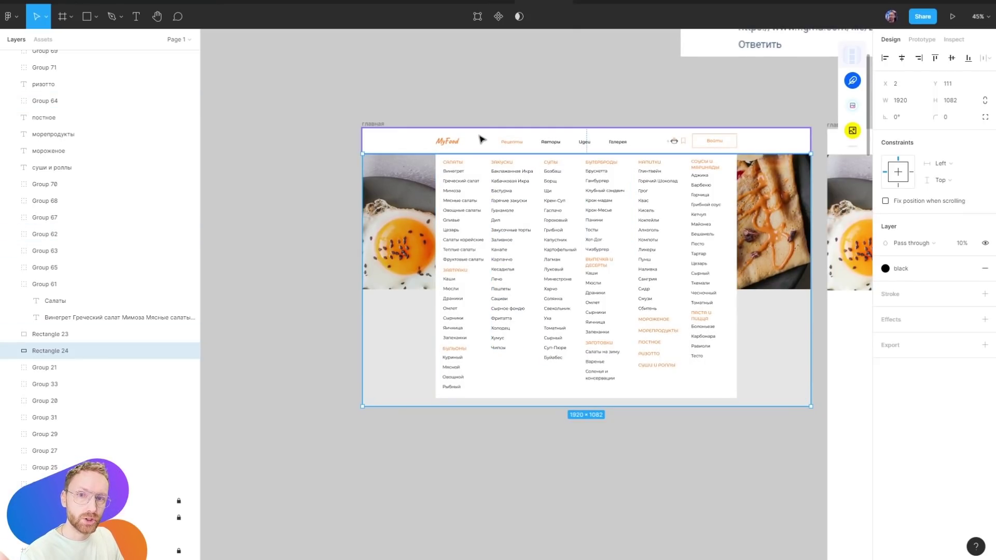
click(507, 72)
scroll(636, 98, right, 3)
scroll(578, 106, right, 3)
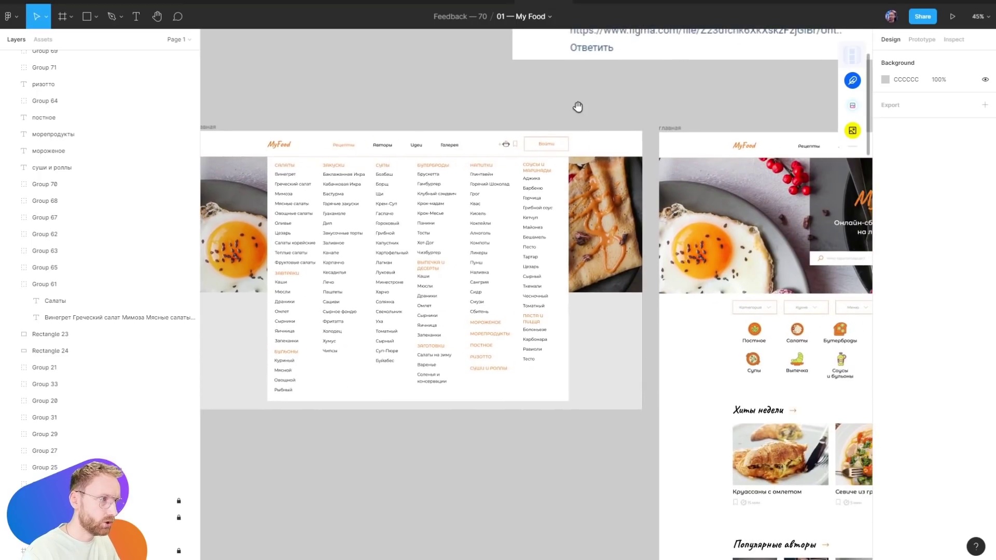
ctrl+scroll(500, 134, up, 5)
ctrl+scroll(544, 150, up, 4)
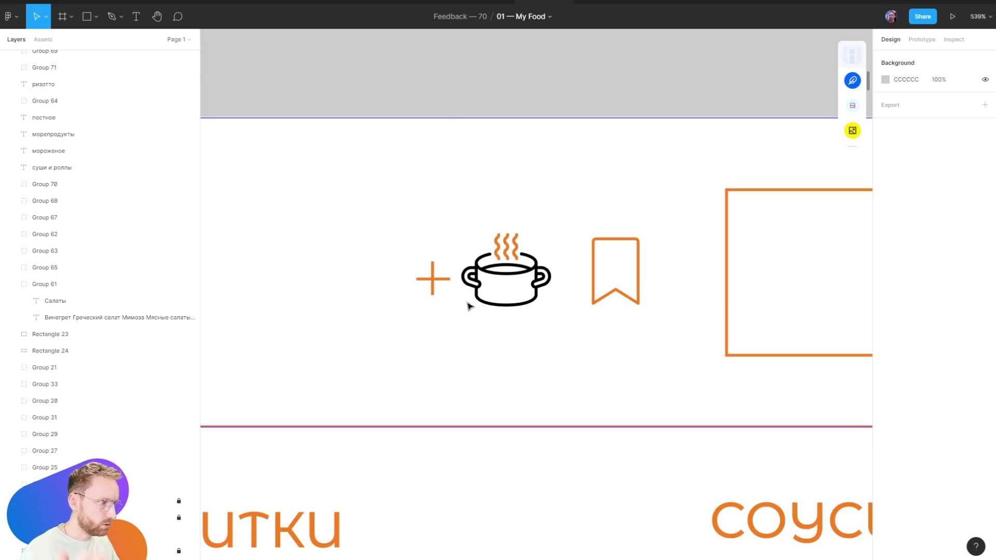
ctrl+scroll(607, 249, down, 5)
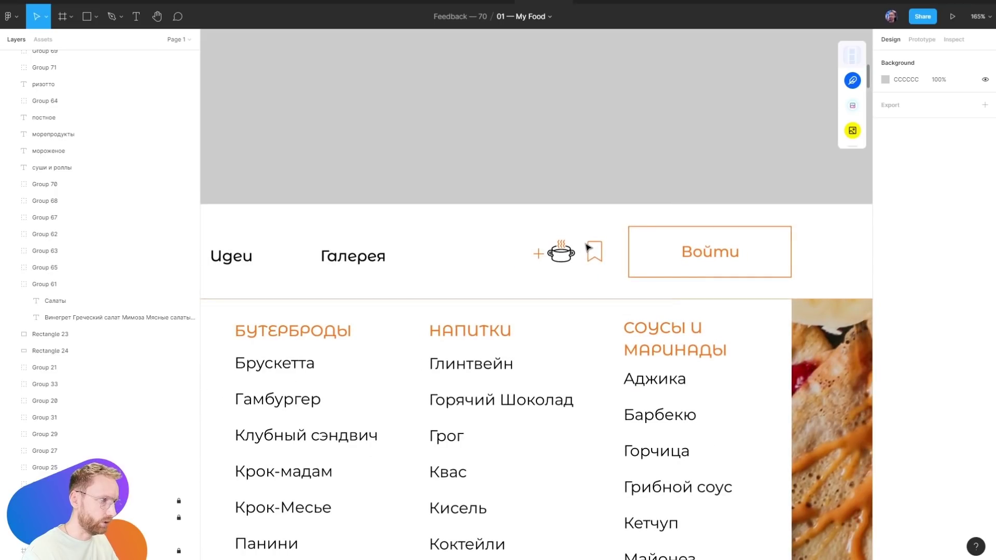
ctrl+scroll(557, 225, down, 5)
ctrl+scroll(388, 201, up, 2)
ctrl+scroll(388, 201, up, 5)
ctrl+scroll(467, 193, up, 5)
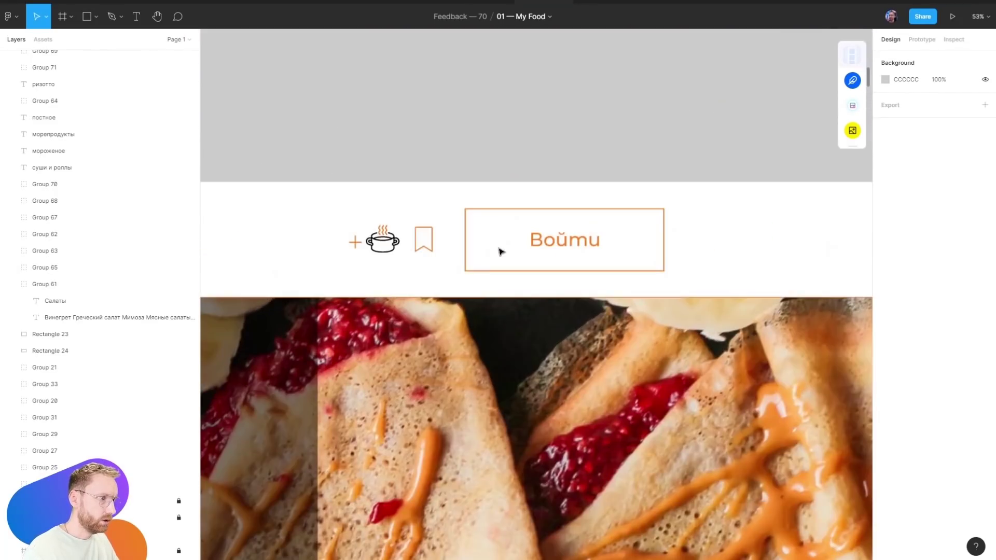
click(423, 226)
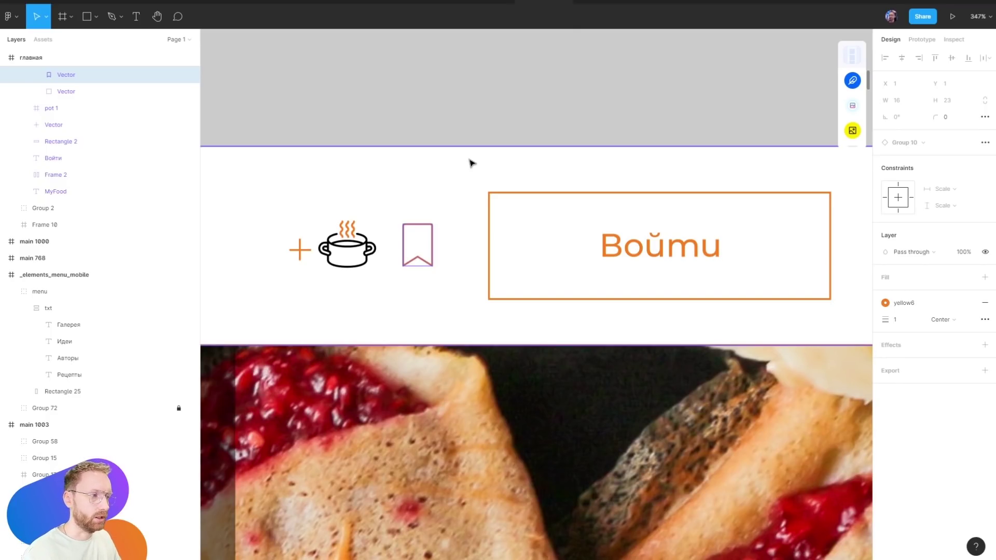
ctrl+scroll(505, 241, down, 10)
scroll(582, 220, down, 5)
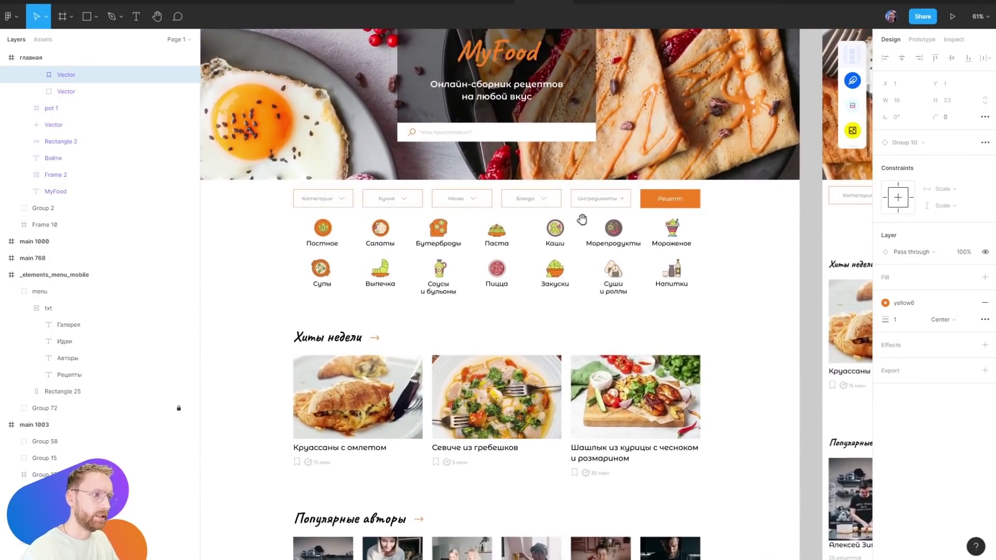
scroll(582, 220, up, 3)
scroll(633, 159, down, 3)
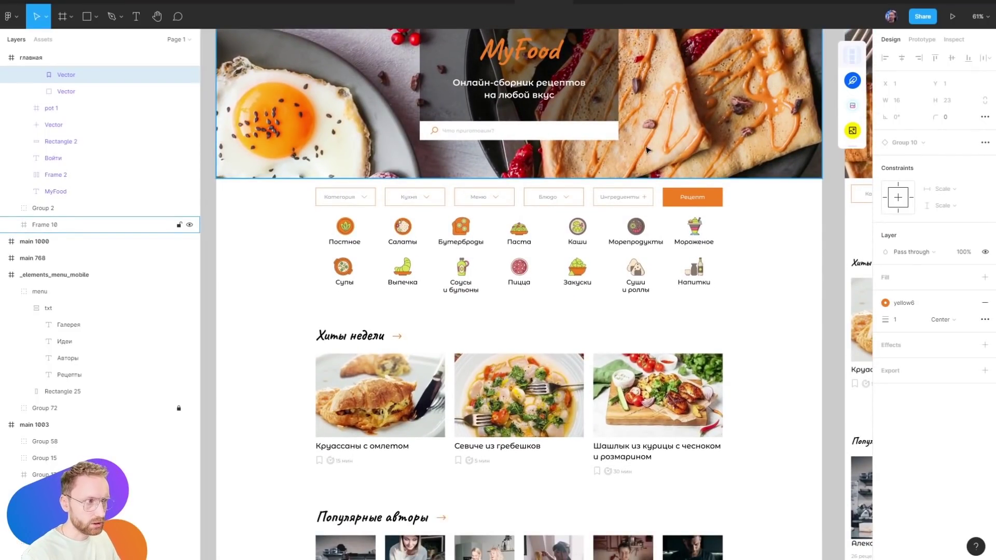
scroll(645, 150, up, 5)
click(670, 174)
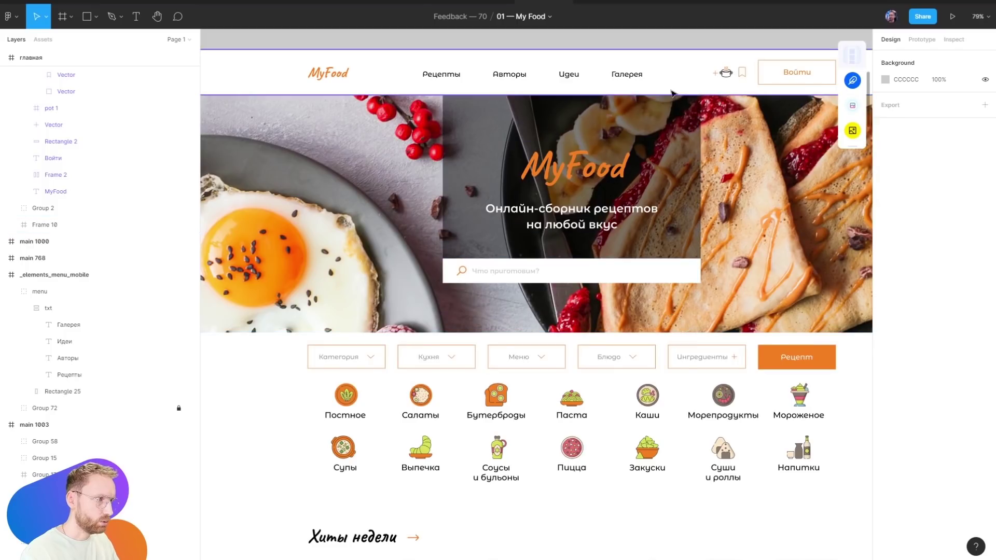
scroll(553, 147, down, 3)
Delete the dark overlay rectangle and the large MyFood logo from the hero
key(ctrl+backslash)
key(shift+0)
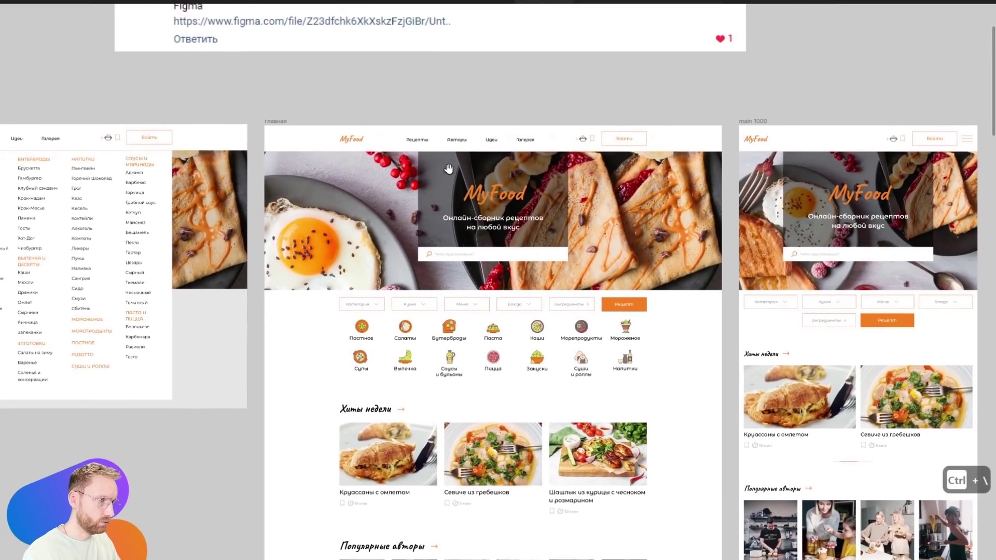
scroll(495, 174, up, 4)
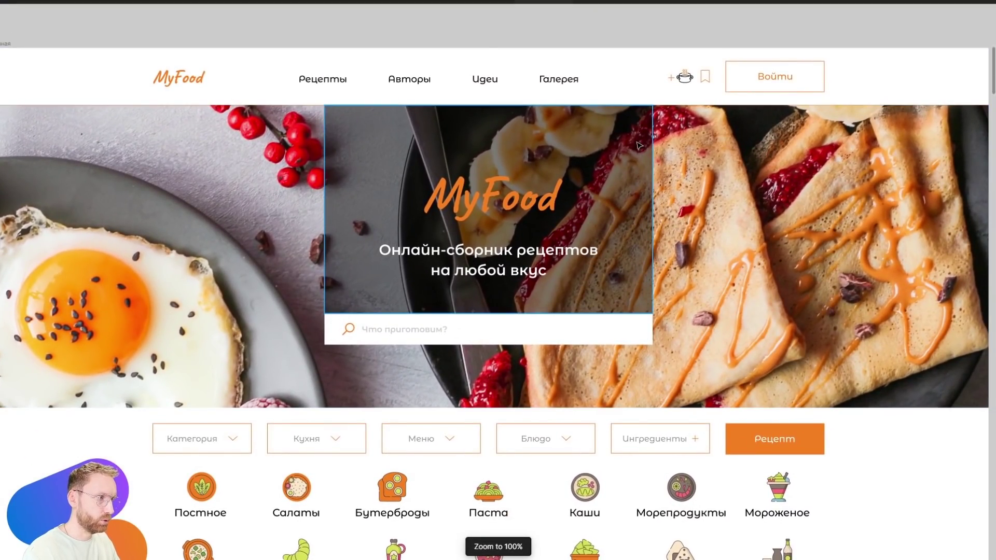
click(639, 146)
key(Delete)
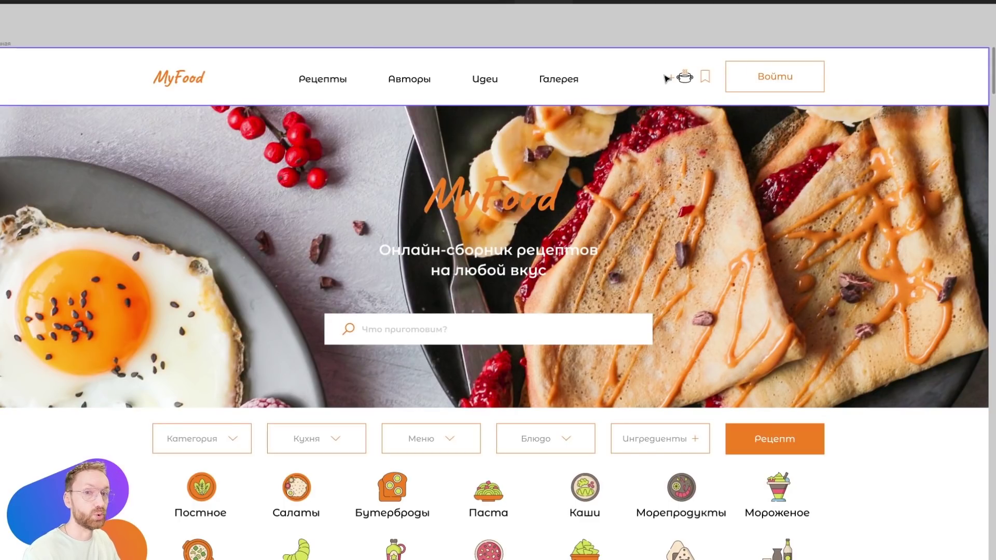
click(511, 205)
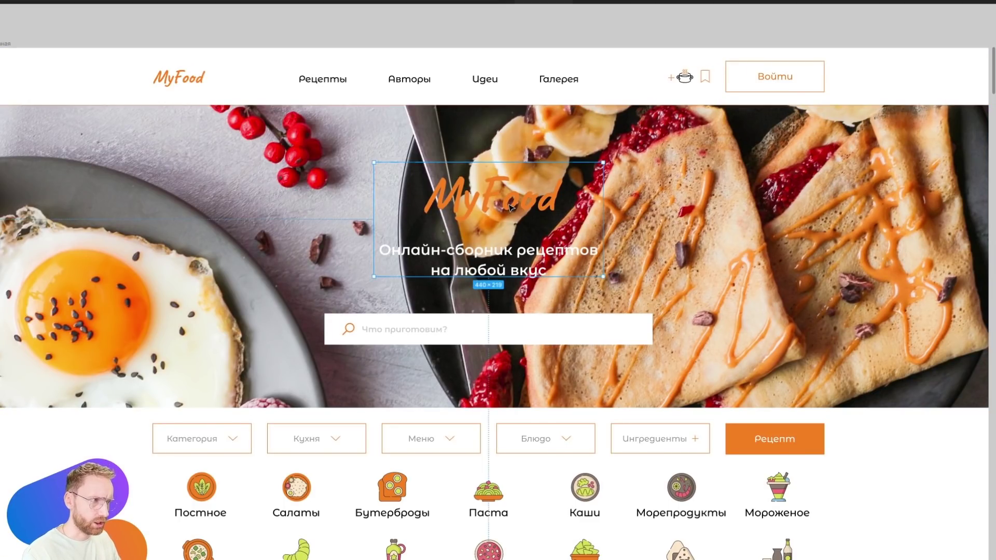
key(Delete)
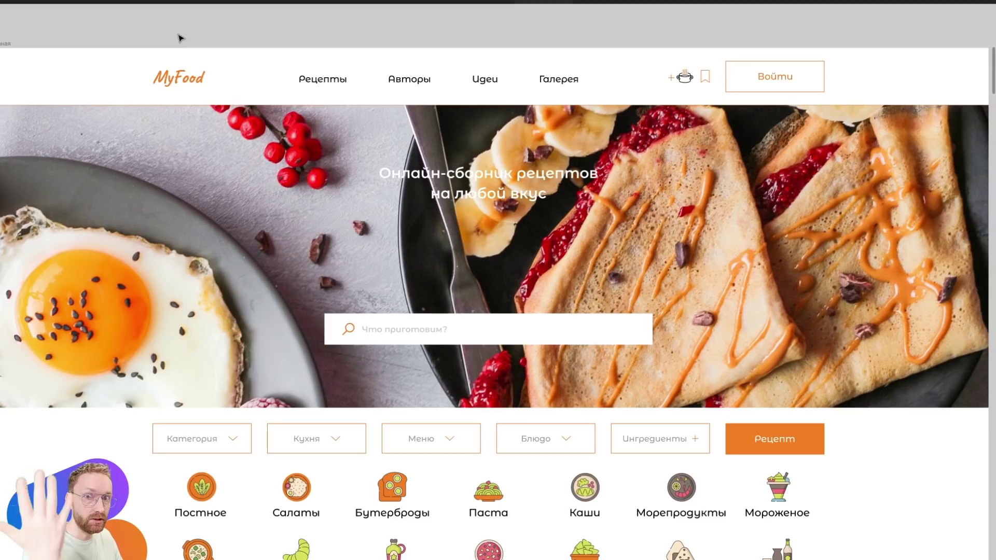
Widen the tagline box so the title wraps onto two lines in Frame 24 (689×219)
click(510, 194)
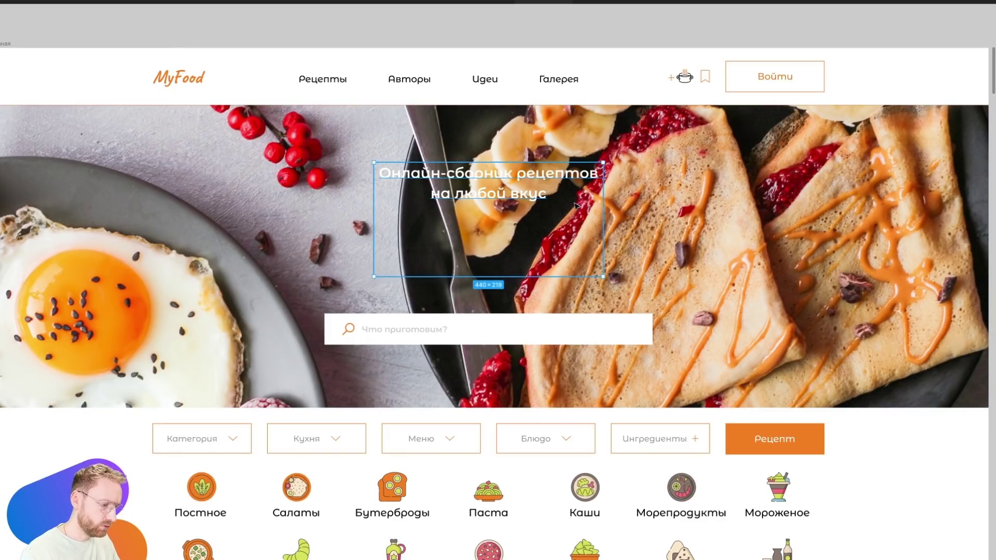
key(ctrl+backslash)
drag(605, 221, 675, 221)
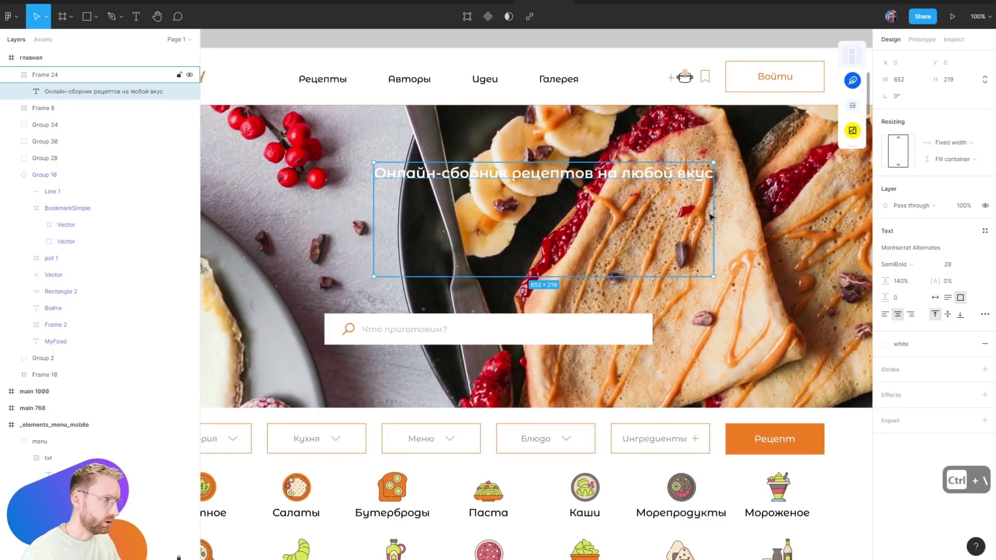
scroll(538, 176, down, 5)
key(shift+Return)
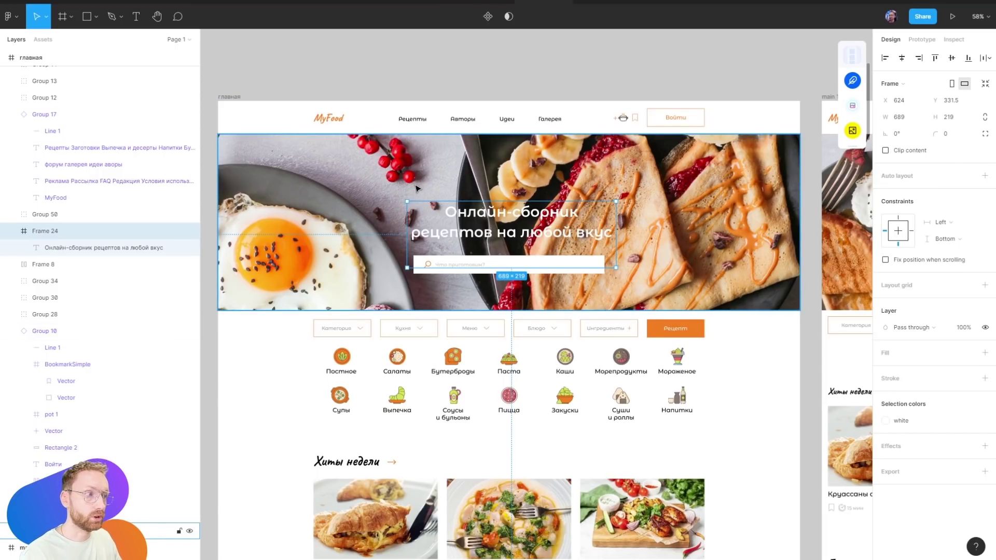
Select and review the hero's search icon and search bar
ctrl+click(426, 264)
scroll(427, 264, up, 10)
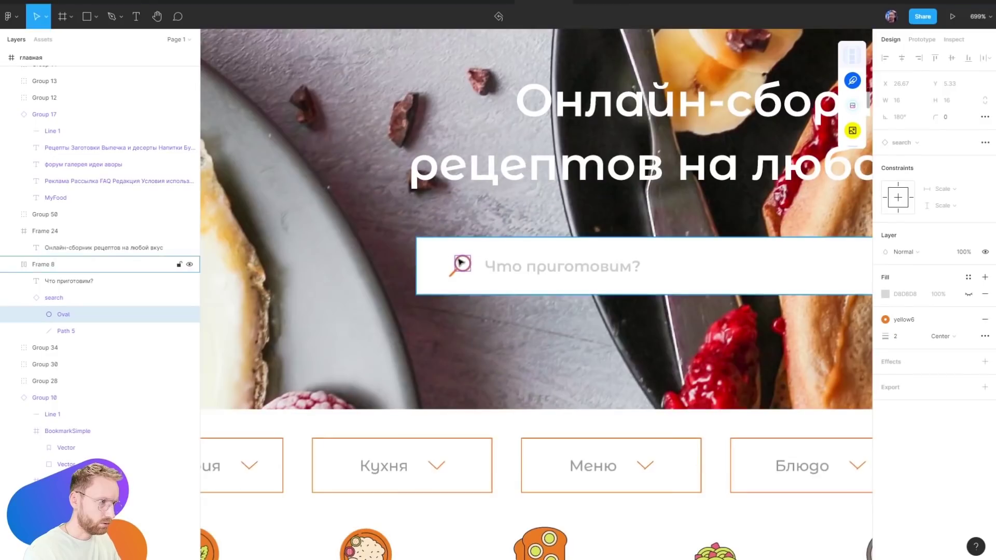
scroll(461, 262, down, 5)
key(Escape)
scroll(641, 238, down, 5)
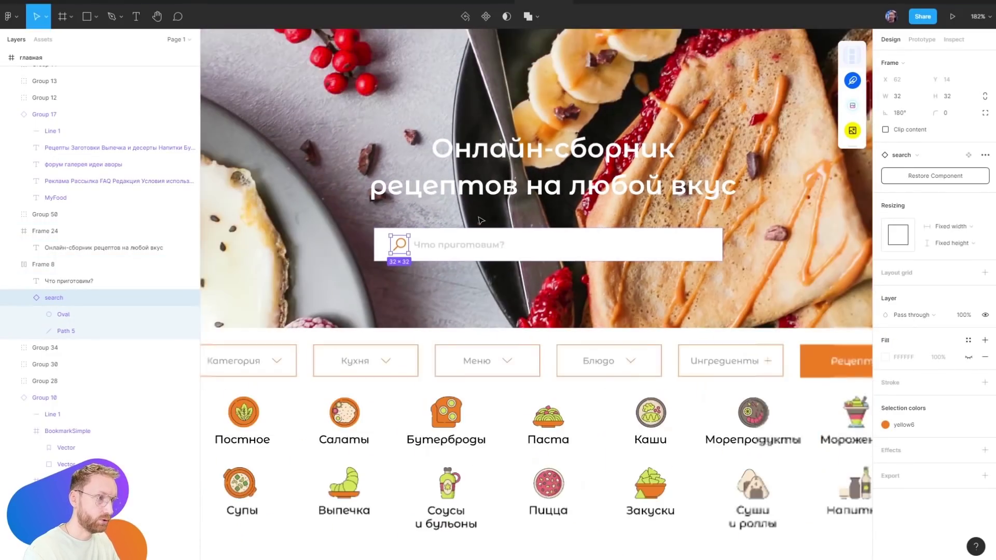
scroll(438, 273, up, 2)
scroll(438, 272, up, 2)
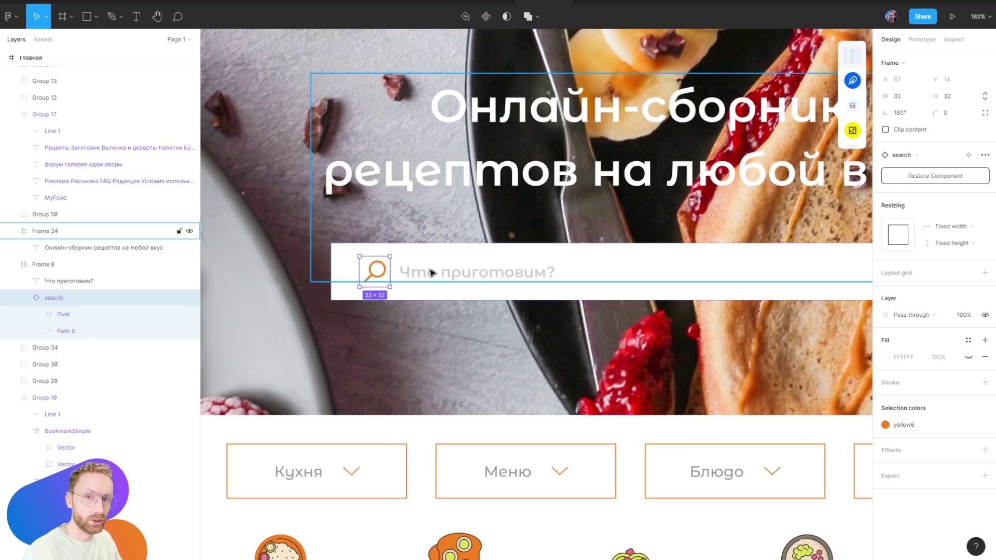
scroll(691, 250, right, 2)
scroll(726, 208, left, 3)
scroll(726, 207, down, 1)
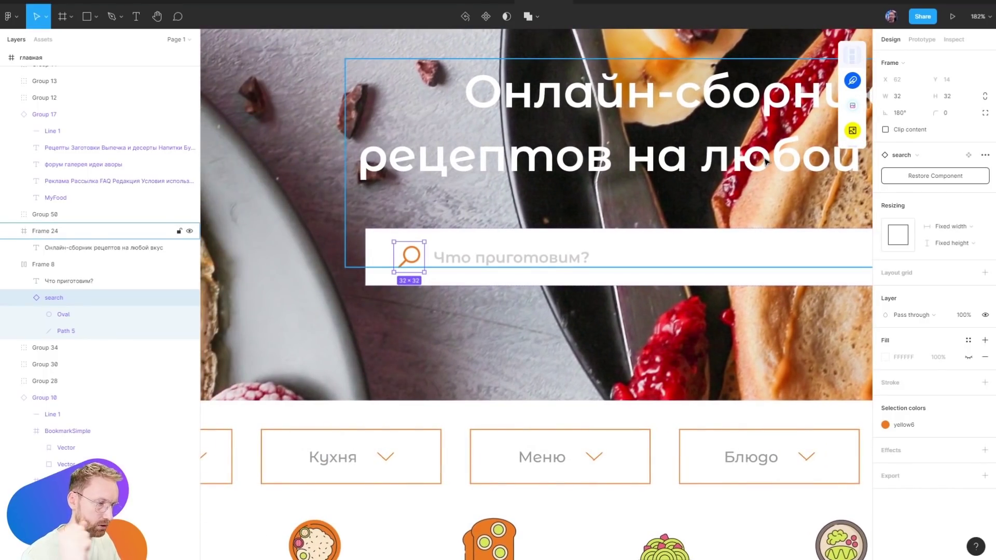
scroll(508, 254, down, 5)
key(Escape)
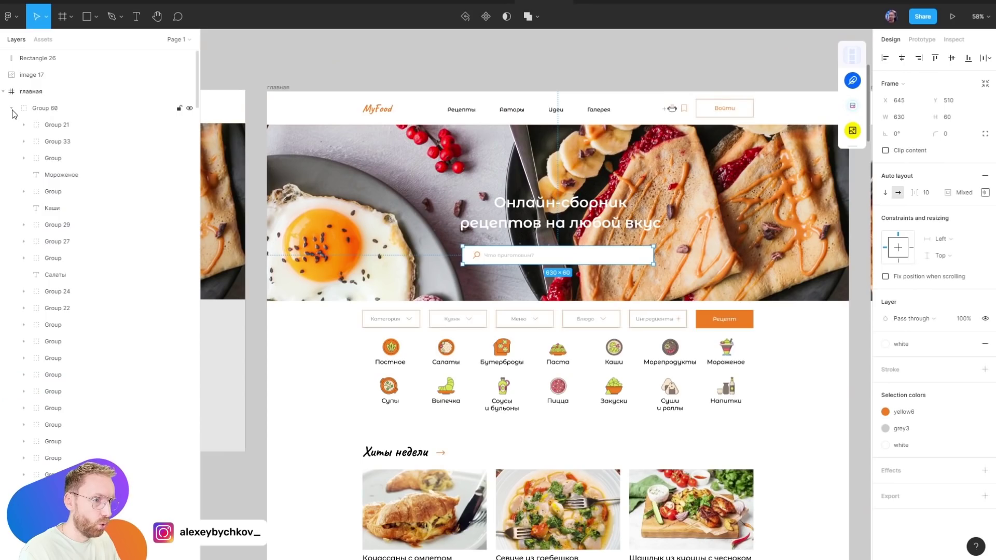
Expand Group 22 and the soup icon's nested groups in Layers to reveal its vector
click(24, 308)
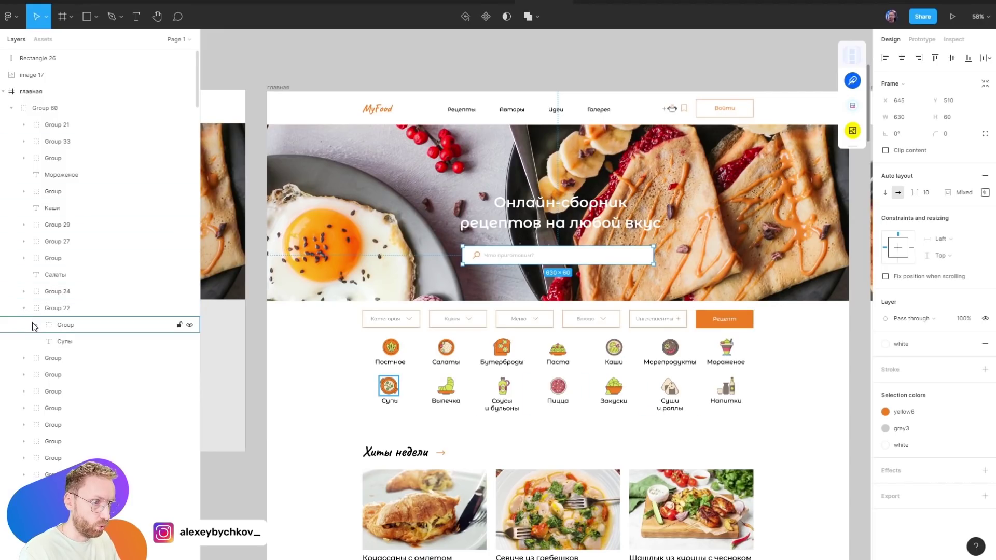
click(36, 325)
scroll(84, 259, down, 3)
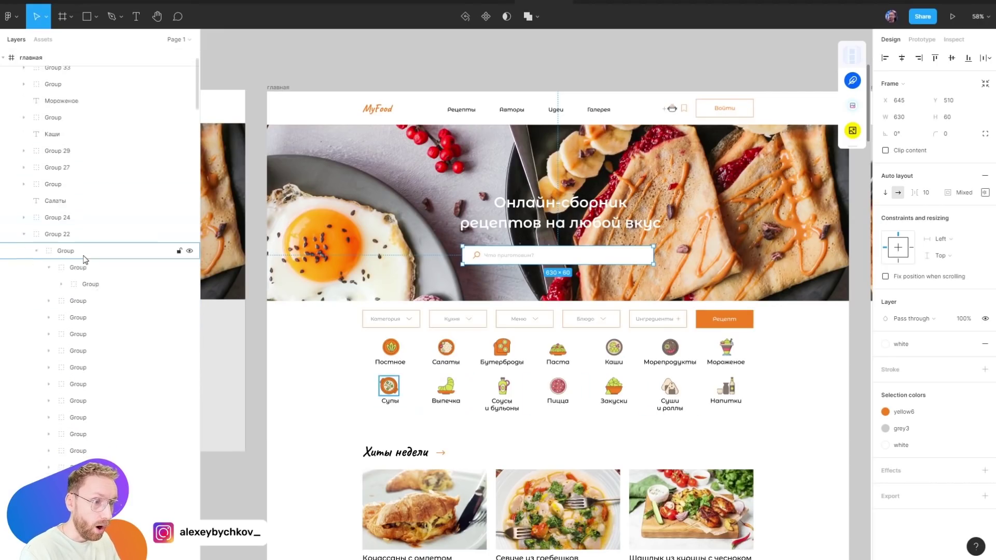
scroll(84, 260, down, 3)
click(61, 202)
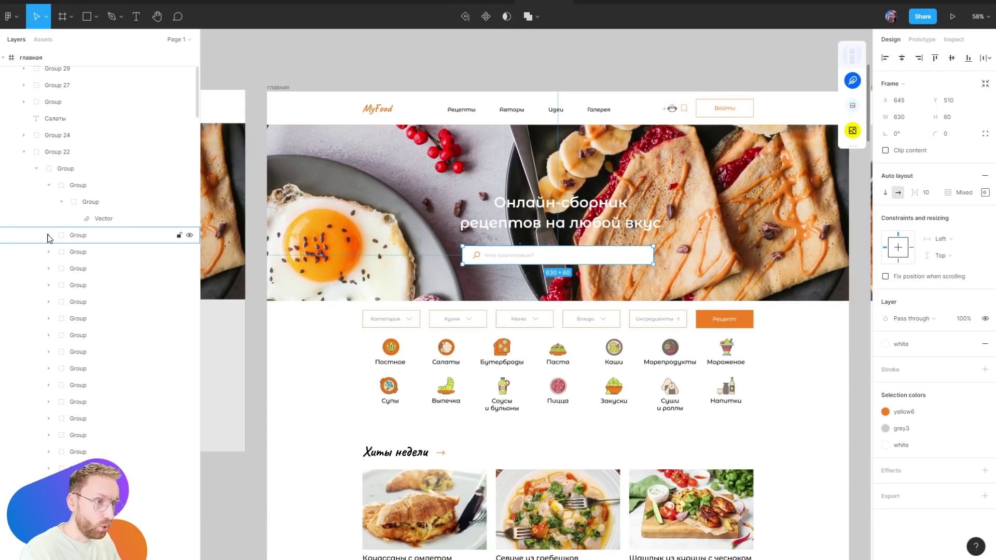
click(322, 80)
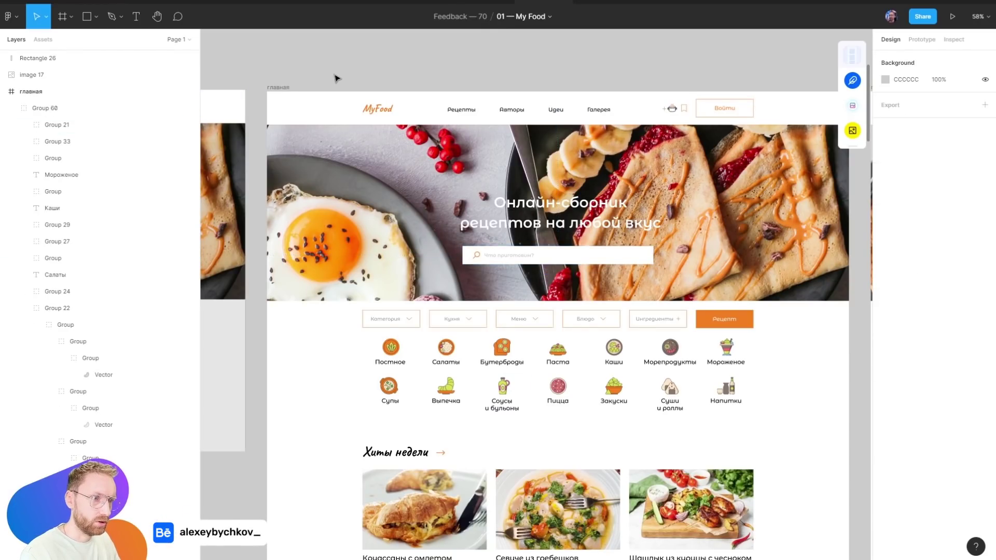
scroll(403, 52, down, 3)
scroll(83, 130, down, 5)
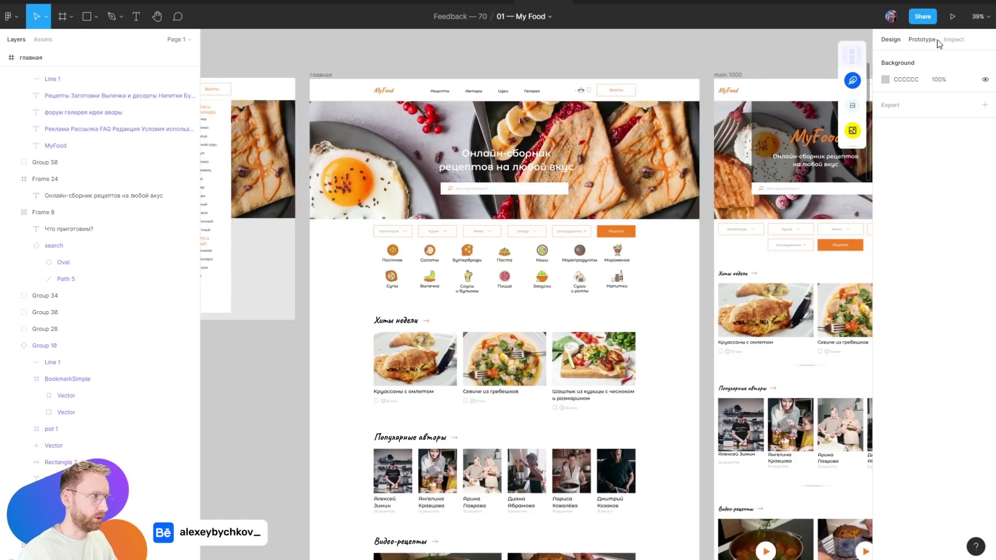
Inspect the headline's CSS: Montserrat Alternates 600, 48px, 140% line height, centred
click(922, 40)
click(957, 40)
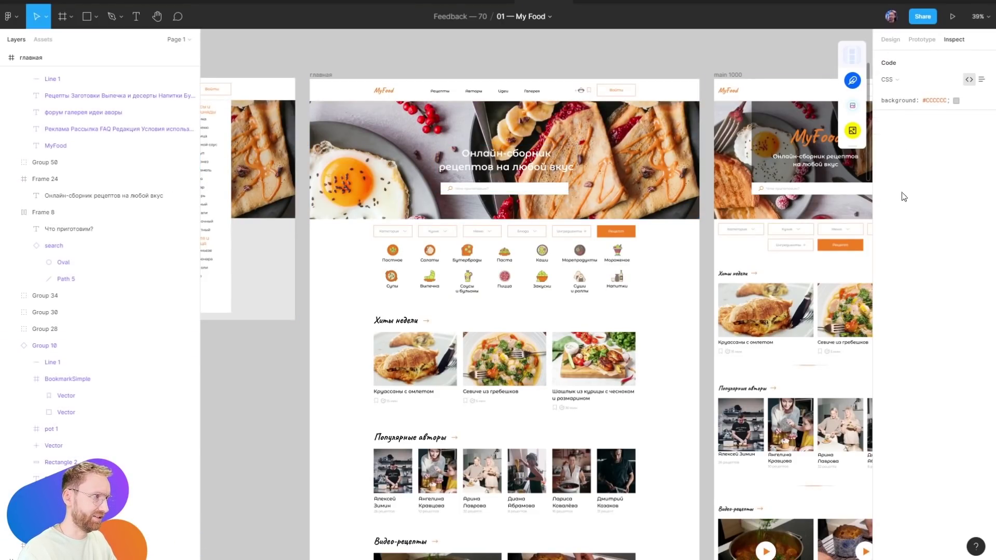
click(130, 195)
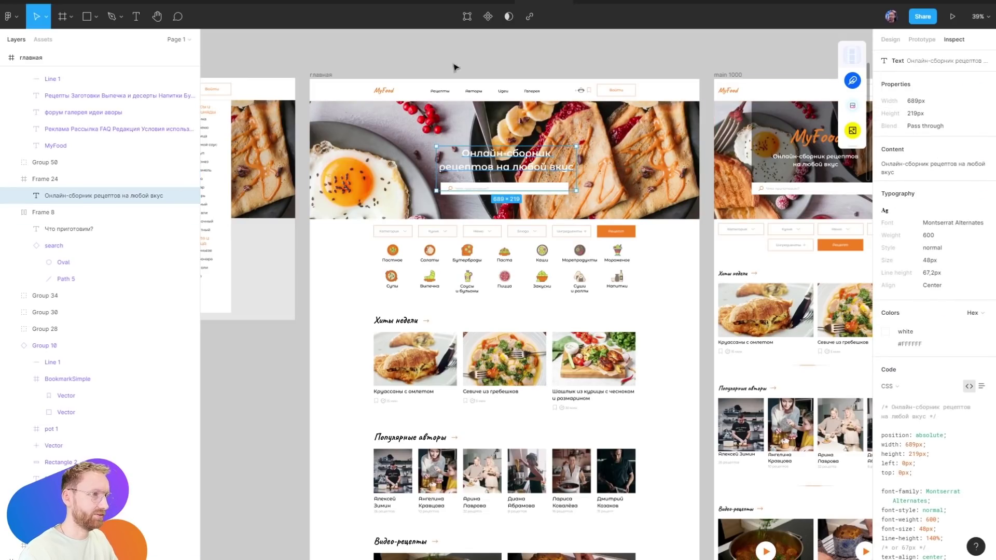
click(435, 59)
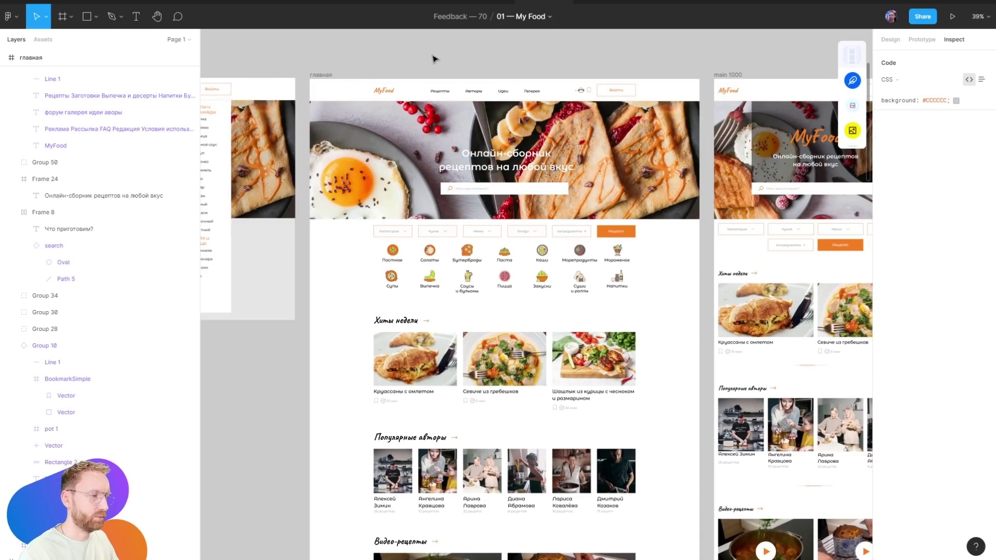
scroll(479, 160, up, 2)
scroll(72, 165, down, 5)
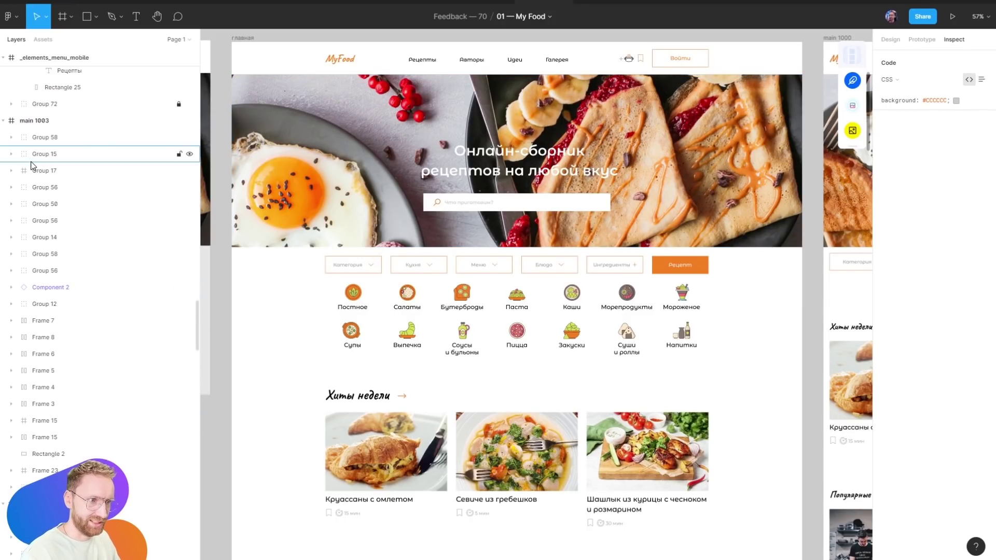
scroll(613, 220, down, 1)
scroll(614, 220, up, 5)
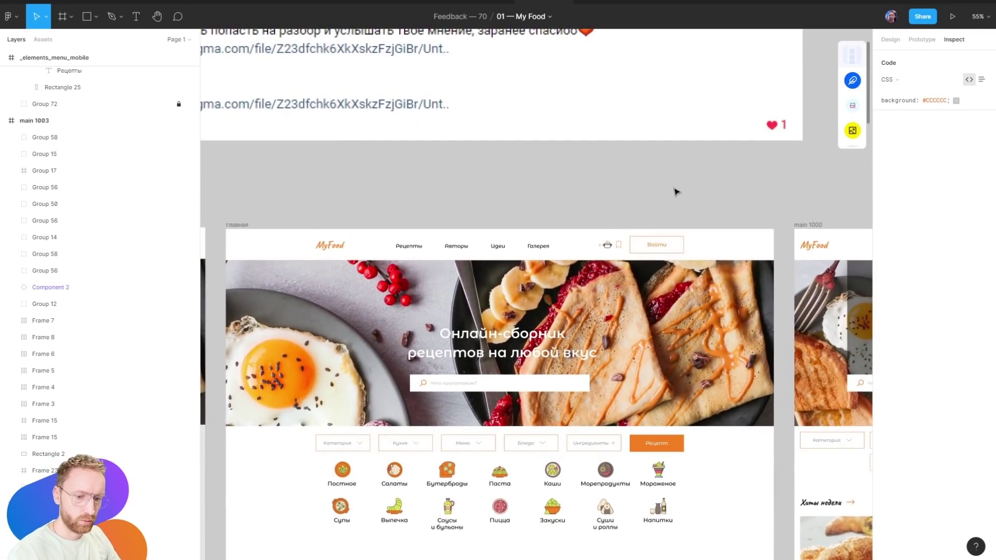
Insert the pasta salad photo from an Unsplash 'food' search as the hero image
key(ctrl+slash)
text(unsplash)
key(Return)
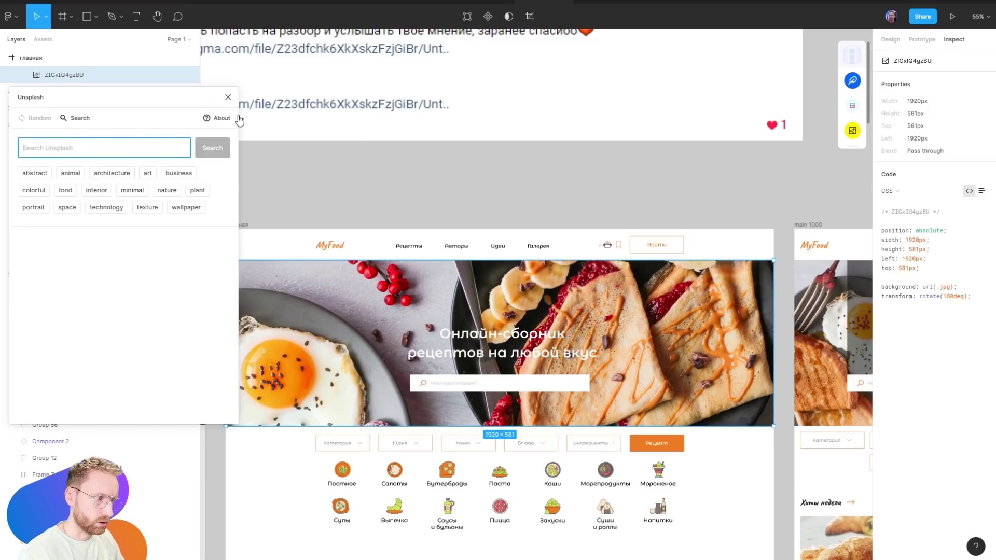
text(f)
text(ood)
key(Return)
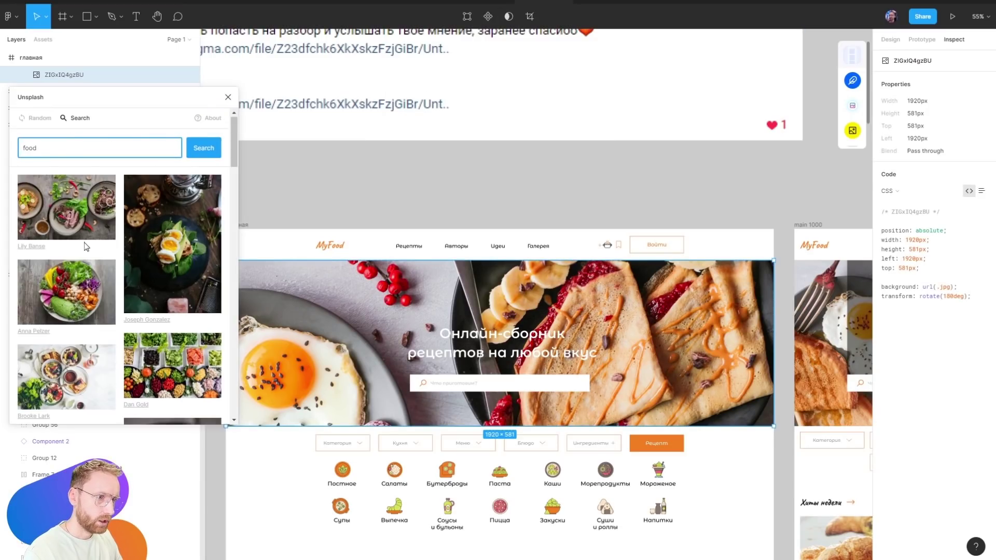
scroll(163, 189, down, 4)
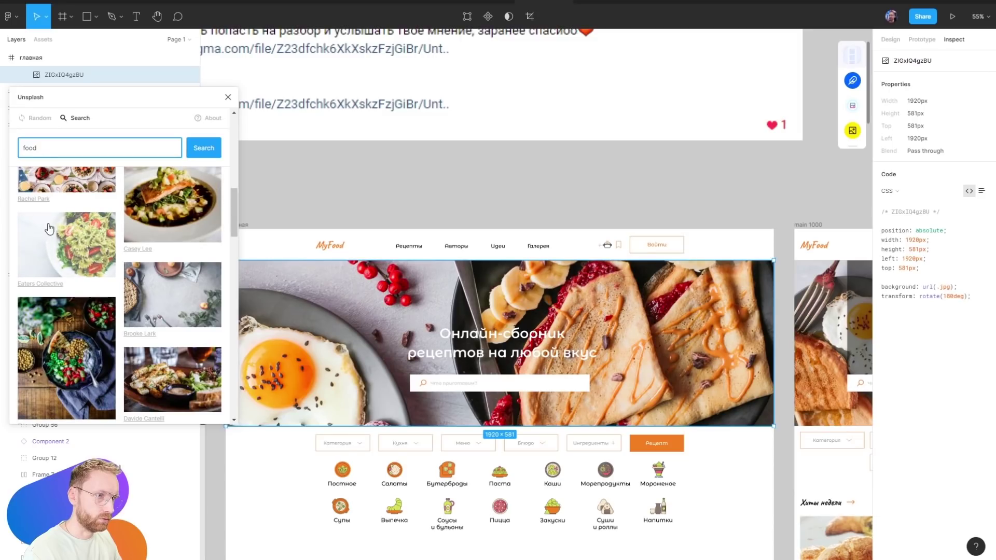
click(78, 243)
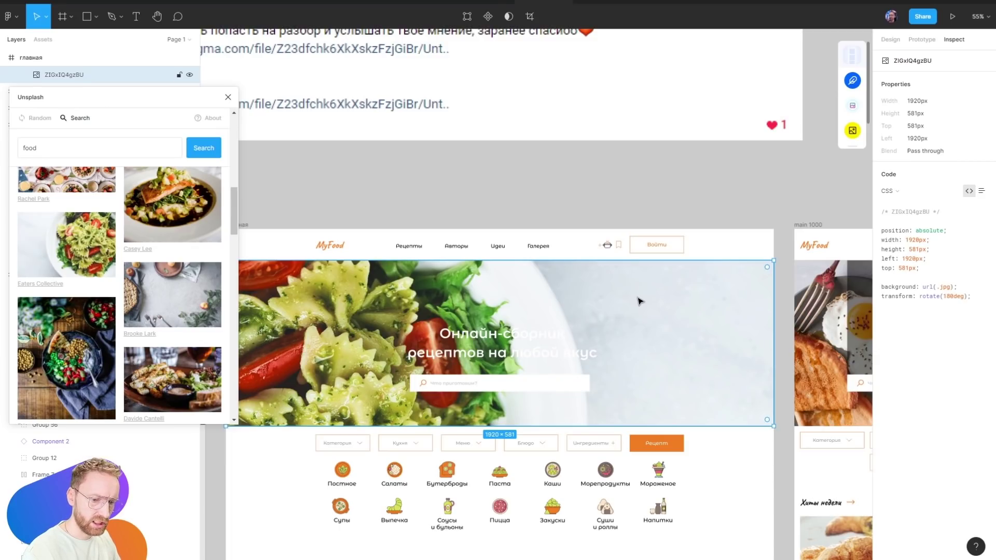
Flip the hero photo horizontally and move the headline left, left-aligned
key(shift+h)
drag(456, 337, 371, 310)
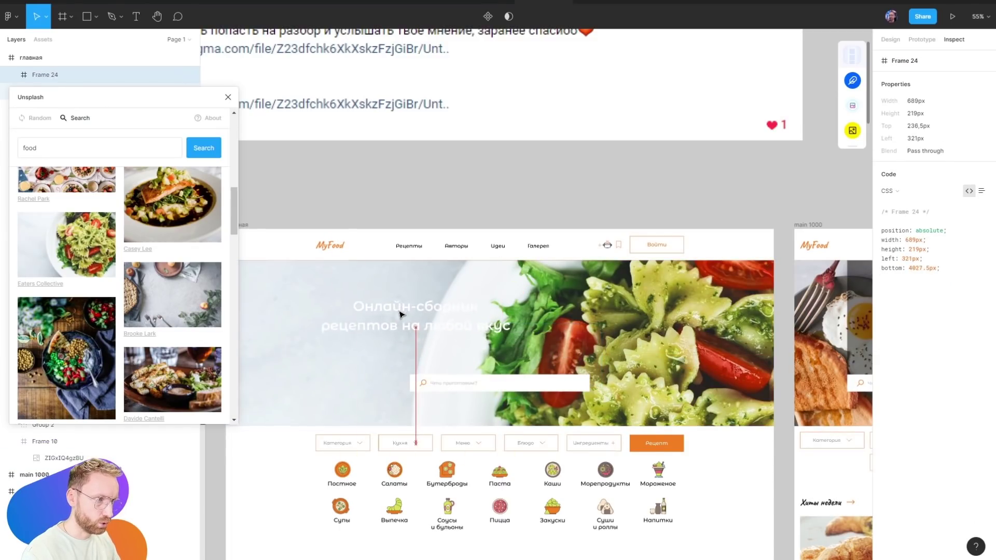
double_click(370, 310)
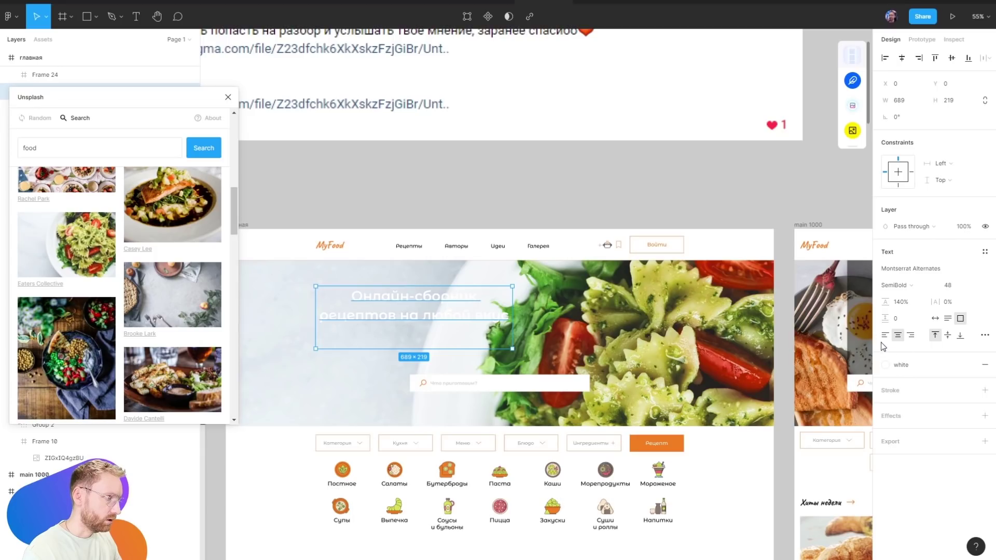
click(885, 335)
Colour the headline graphite6, after briefly trying yellow6
click(900, 365)
scroll(887, 539, down, 4)
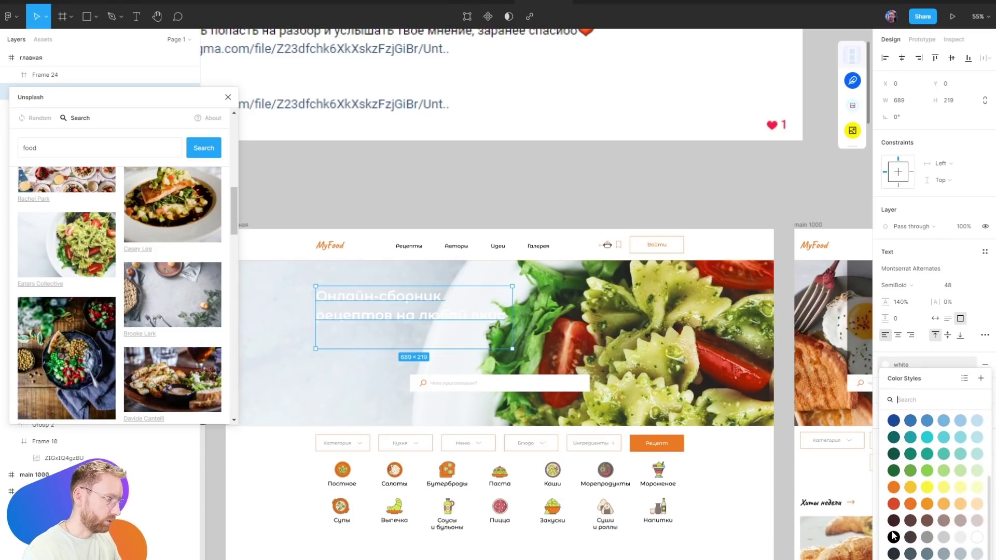
click(770, 181)
click(379, 301)
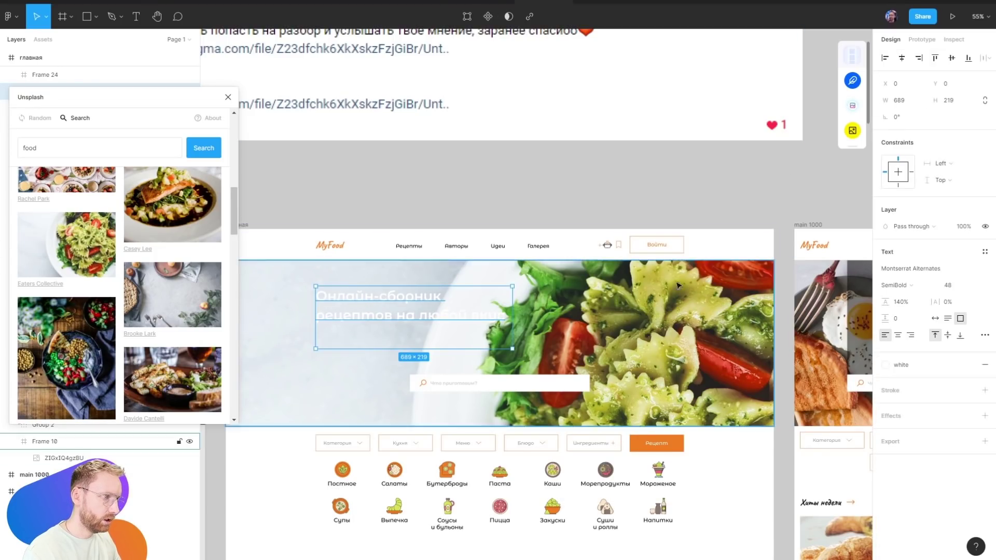
click(900, 365)
scroll(922, 480, down, 3)
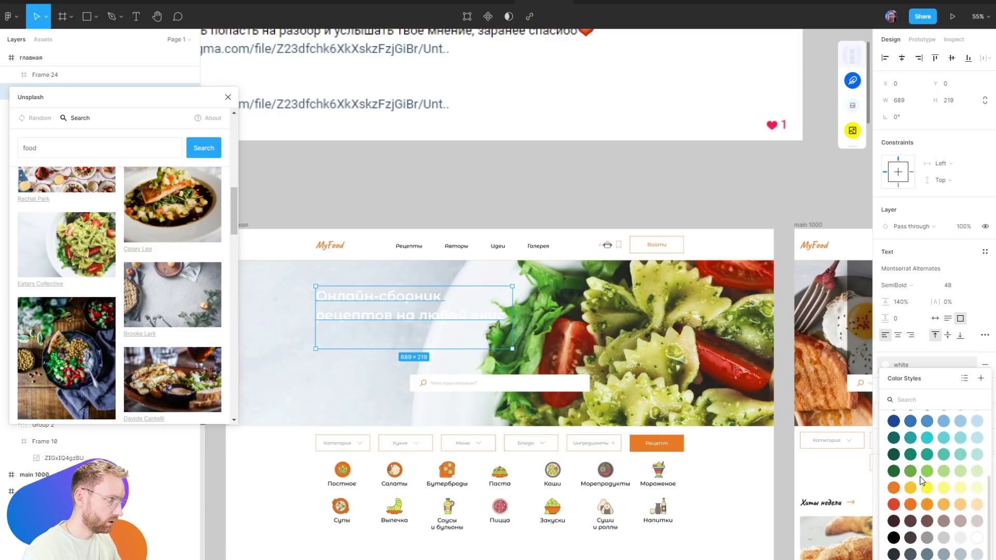
click(895, 488)
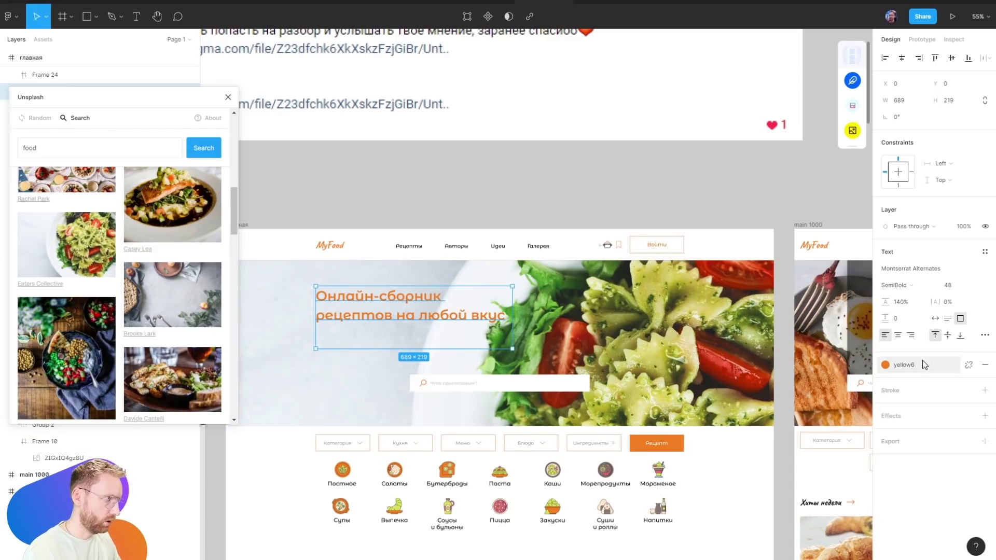
click(923, 365)
click(903, 553)
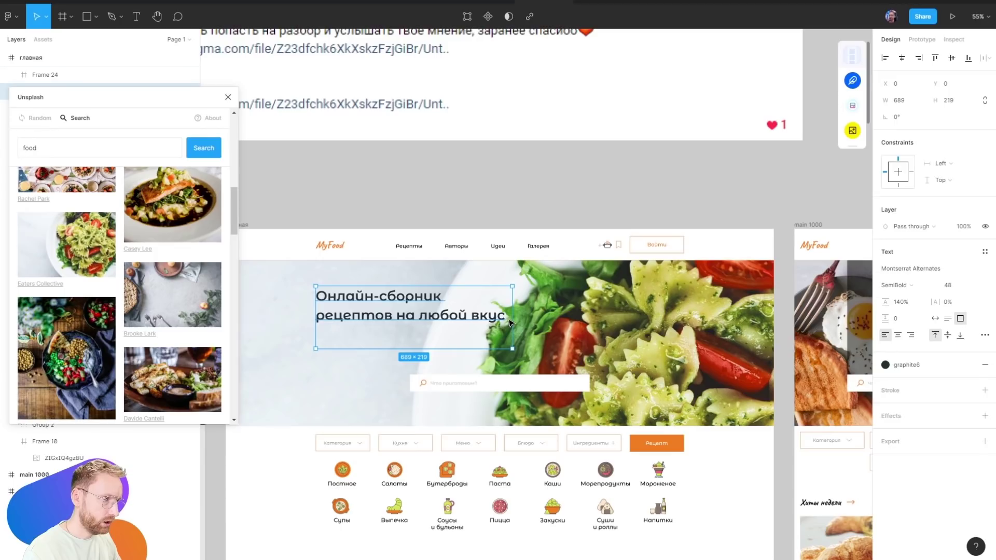
Narrow the headline to three lines and place a narrower, left-aligned search bar beneath it
drag(509, 317, 461, 295)
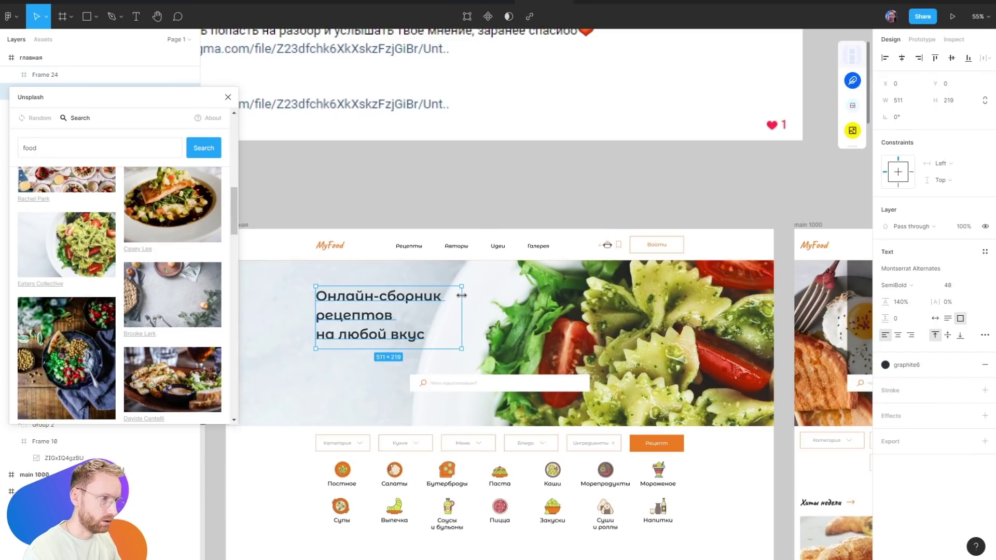
mouse_move(468, 385)
mouse_down()
mouse_move(378, 374)
mouse_move(378, 359)
mouse_up()
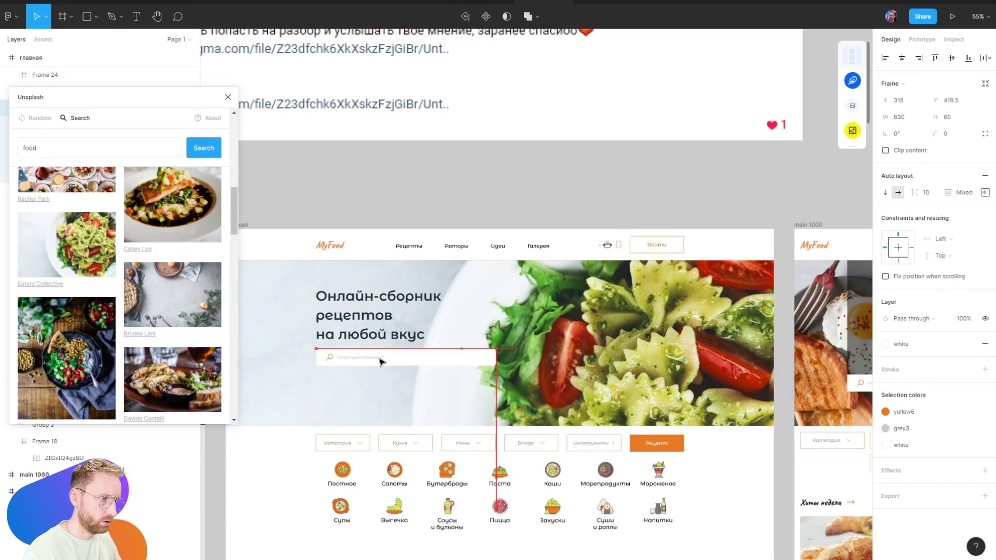
drag(493, 362, 389, 358)
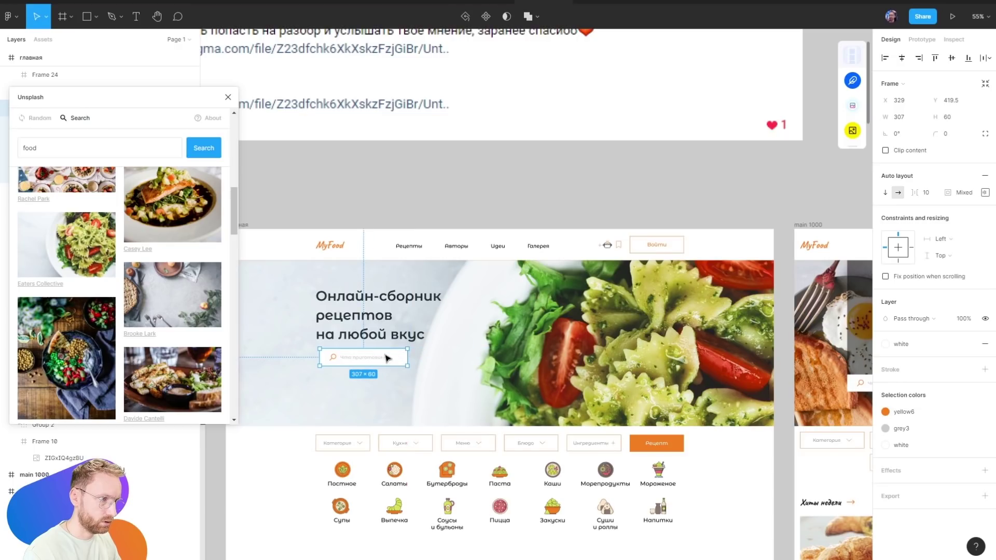
scroll(390, 358, up, 2)
key(Escape)
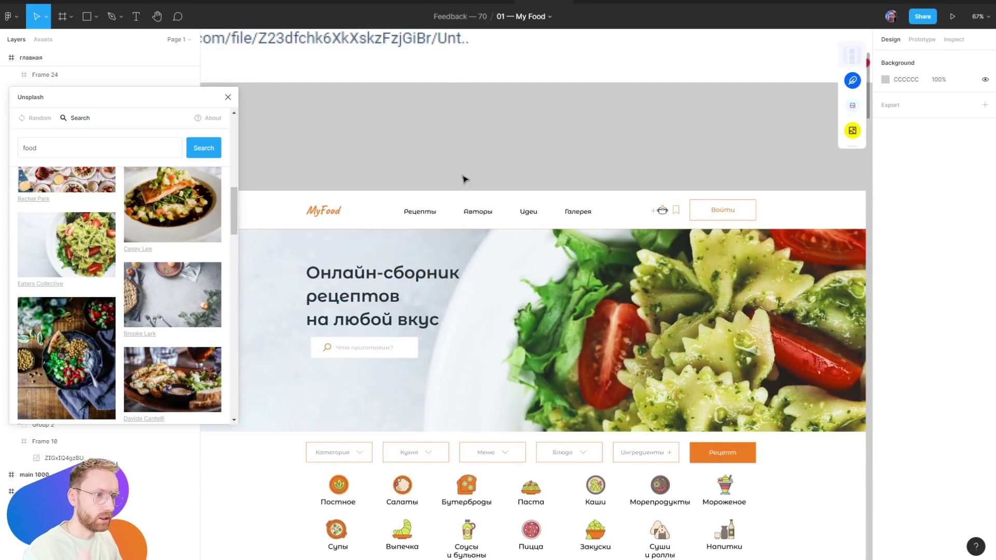
Crop and reposition the 1920×581 pasta photo within the hero frame
click(280, 244)
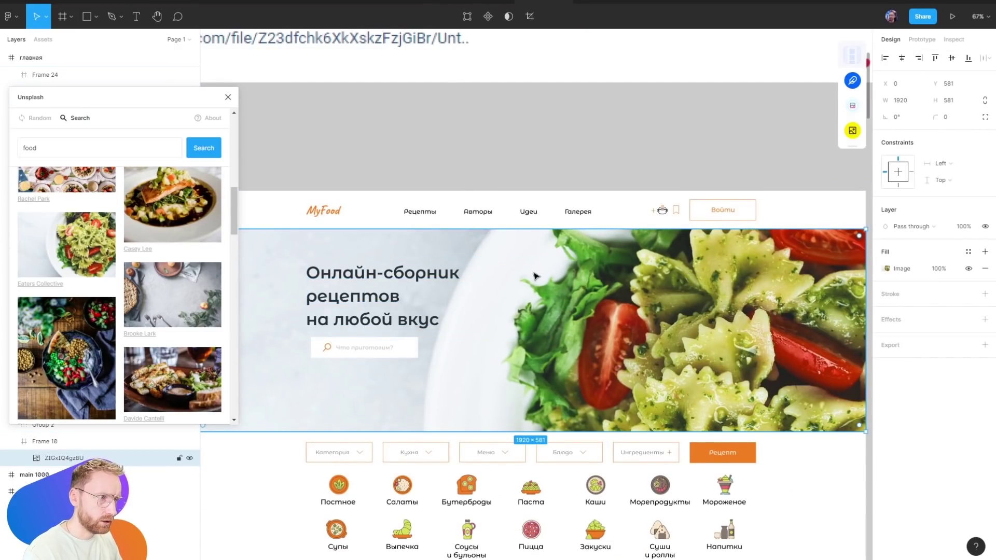
scroll(536, 276, down, 5)
double_click(580, 281)
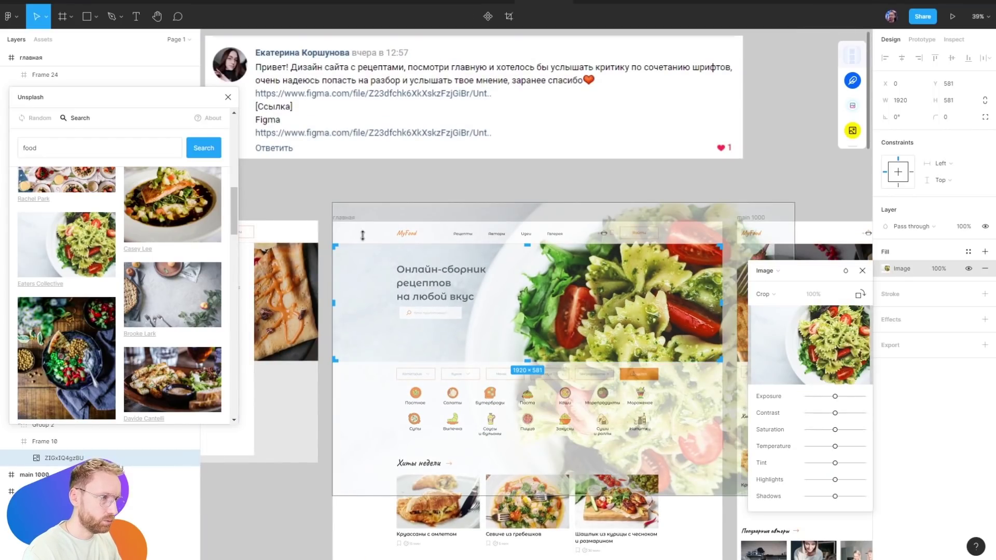
drag(334, 202, 410, 280)
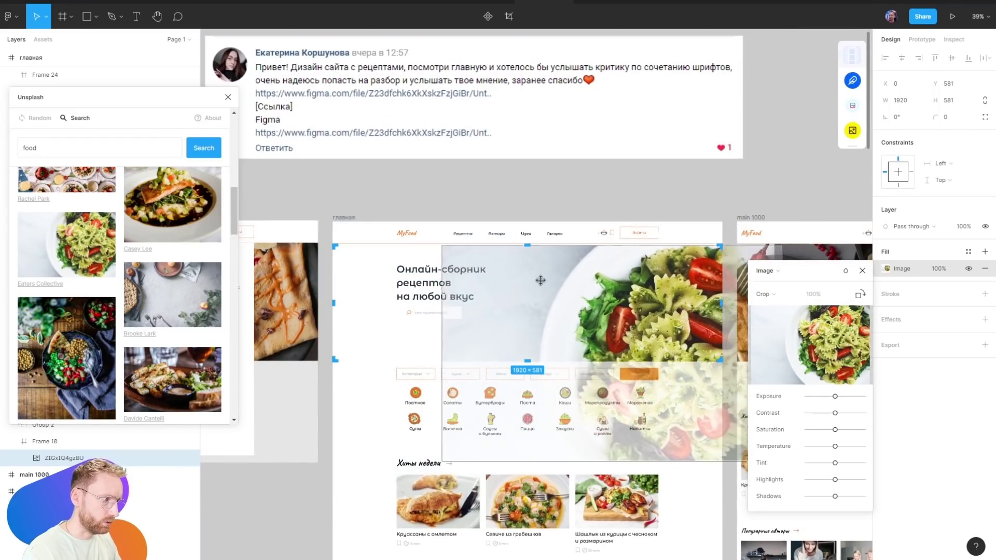
drag(511, 319, 511, 247)
key(Escape)
click(497, 184)
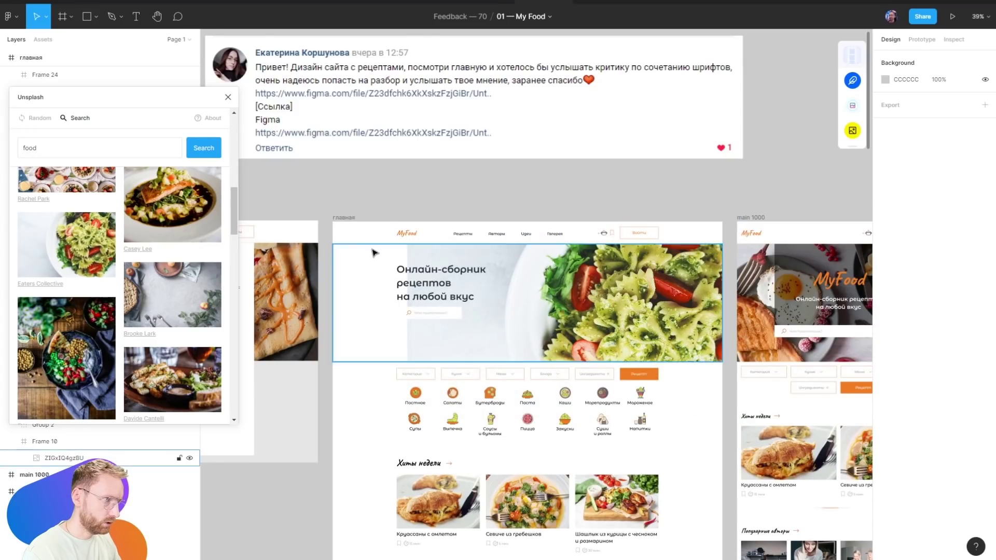
scroll(363, 248, up, 5)
click(667, 269)
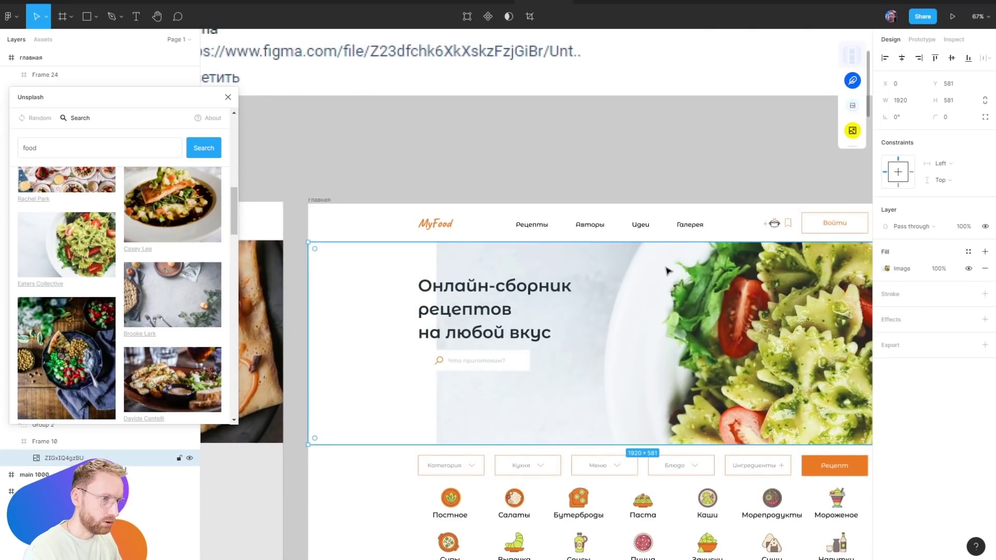
Close the Unsplash browser and make Frame 10's hidden fill visible
click(228, 98)
click(62, 442)
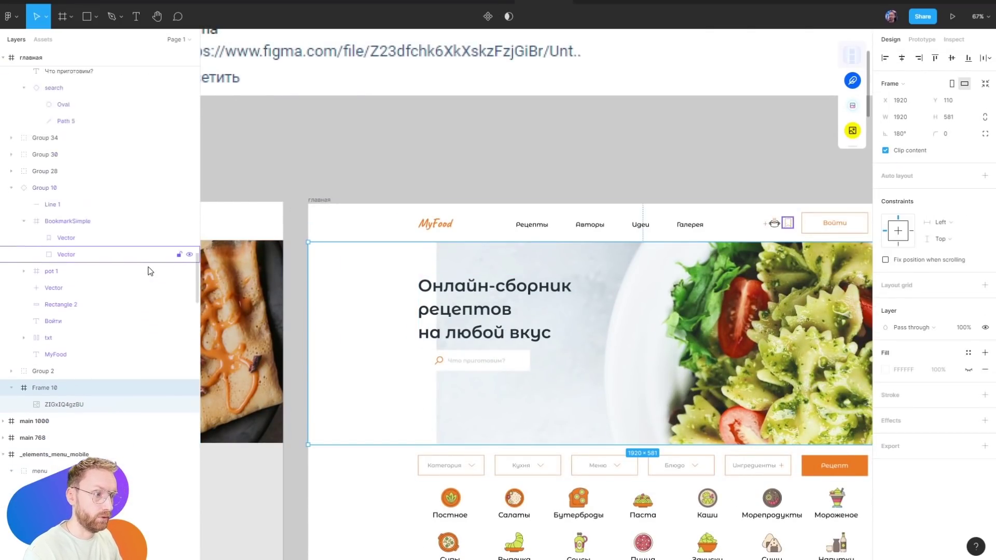
scroll(104, 269, down, 5)
scroll(64, 175, up, 2)
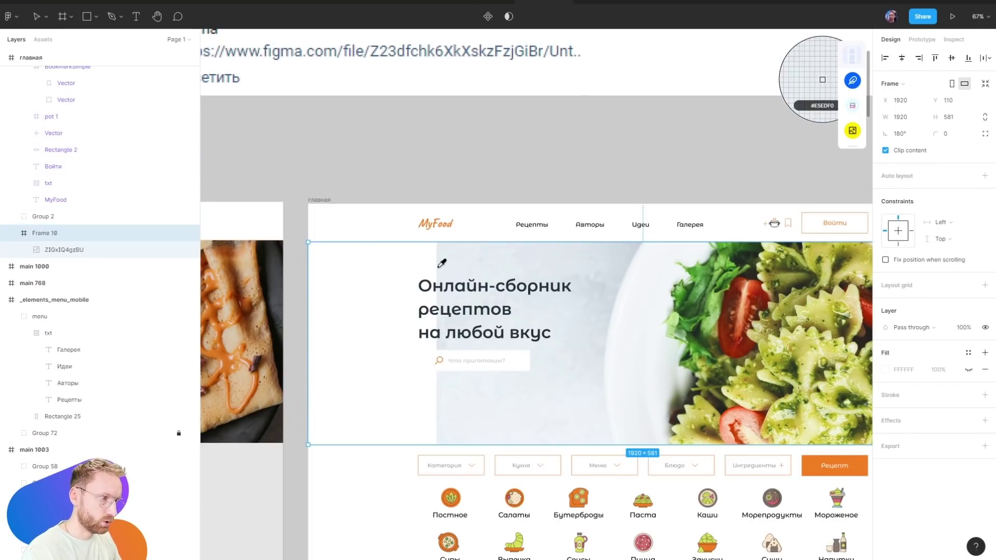
click(968, 369)
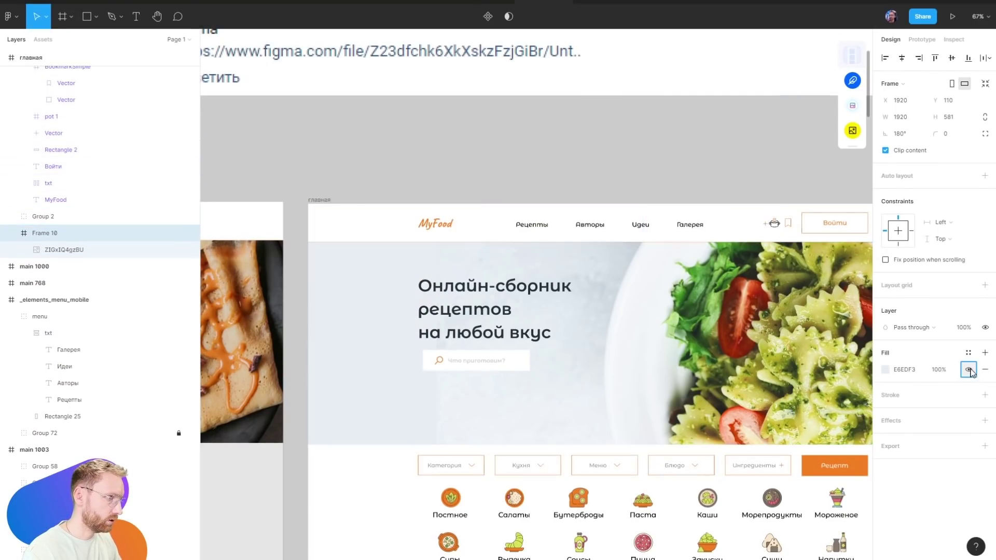
click(483, 162)
Give the hero photo a horizontal E9F0F5 linear fade reaching the headline
ctrl+scroll(423, 289, up, 2)
click(689, 266)
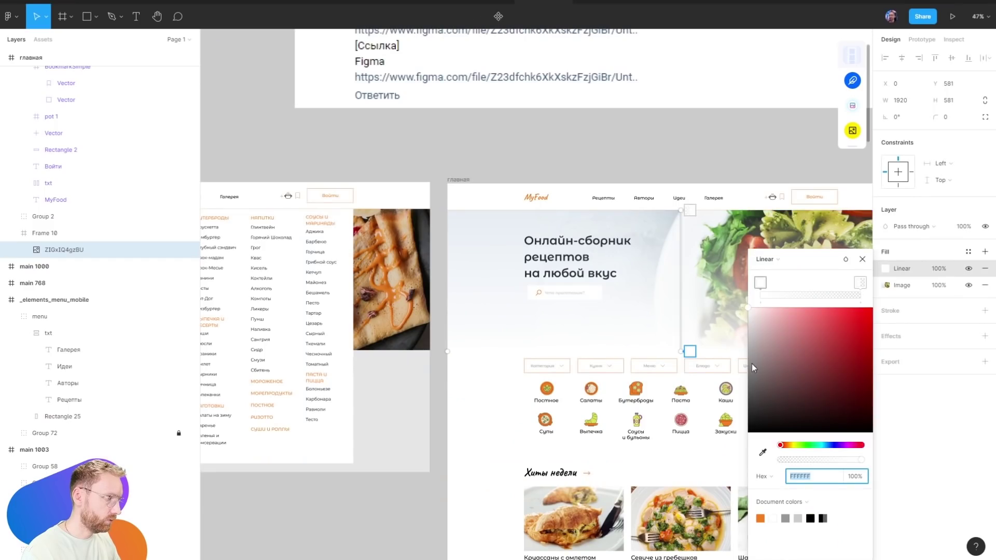
key(i)
click(470, 234)
click(860, 282)
key(ctrl+v)
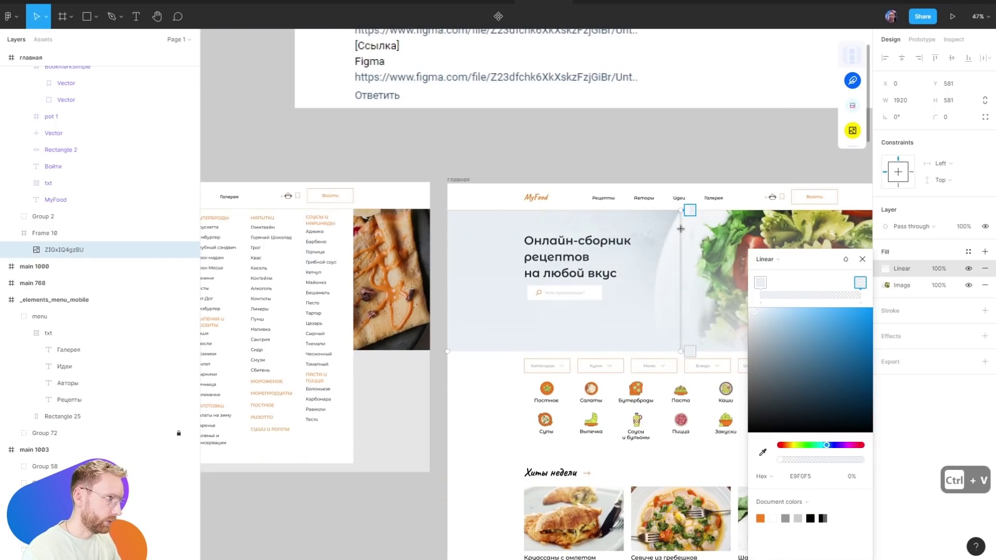
drag(689, 210, 516, 276)
key(ctrl+shift+3)
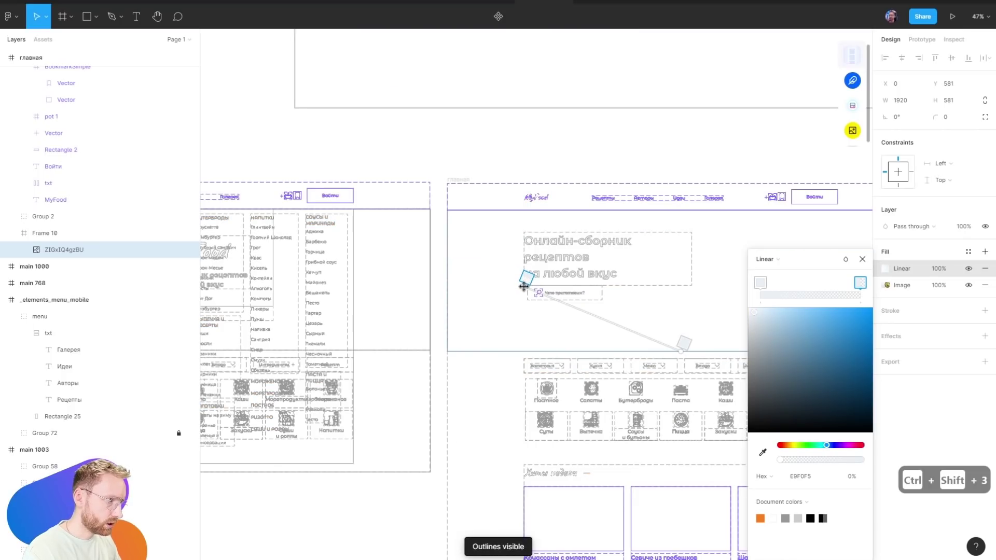
drag(684, 344, 642, 282)
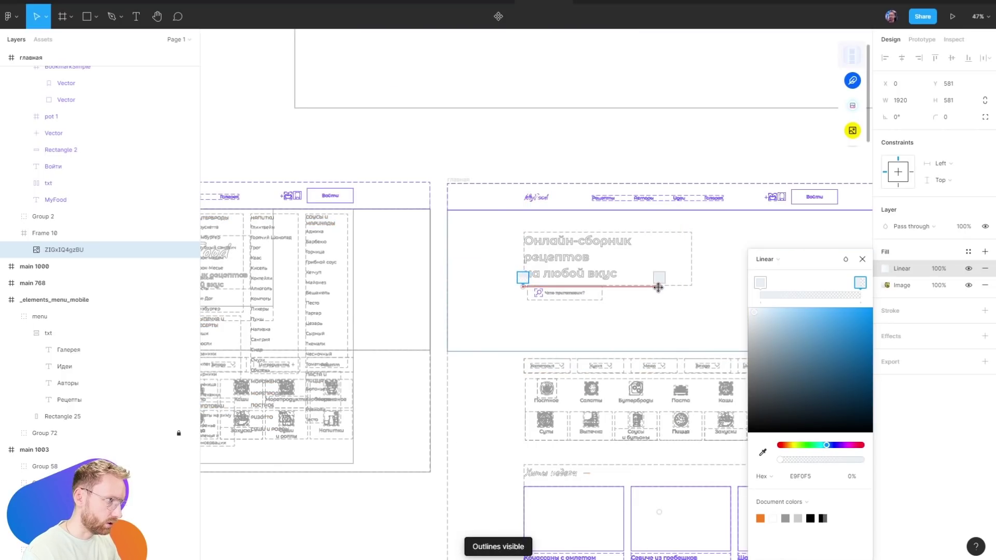
key(ctrl+shift+3)
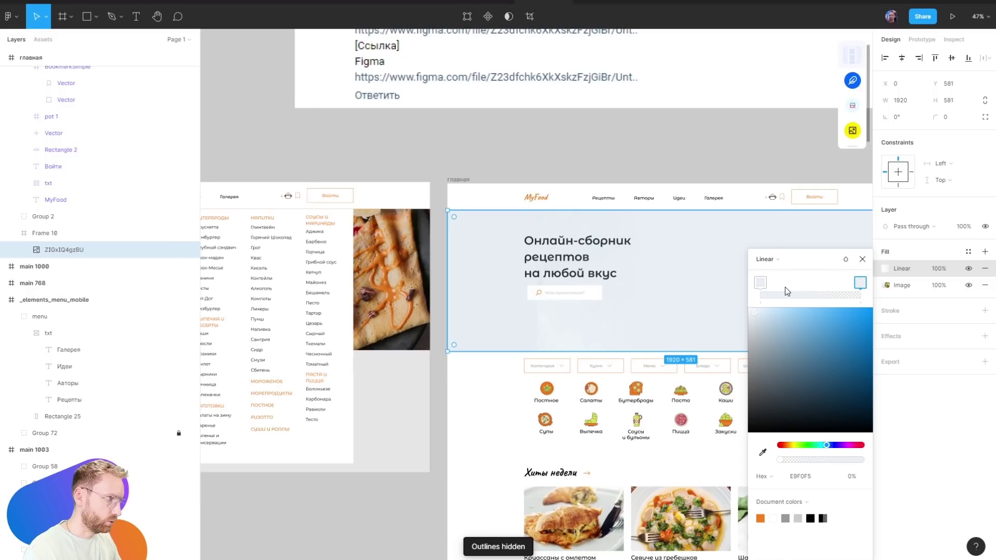
scroll(861, 287, right, 3)
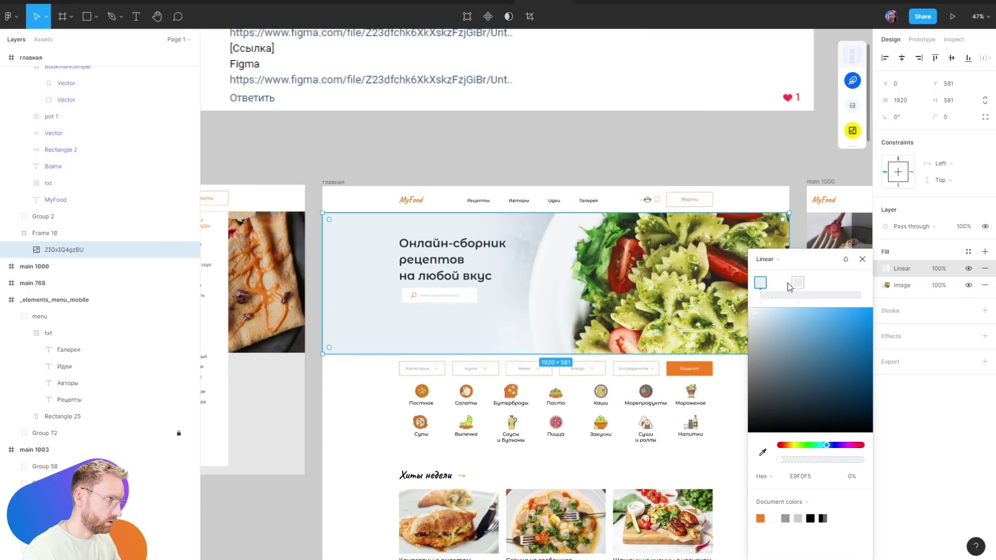
click(529, 166)
Inspect the hero search field frame and undo a stray change
scroll(529, 167, up, 3)
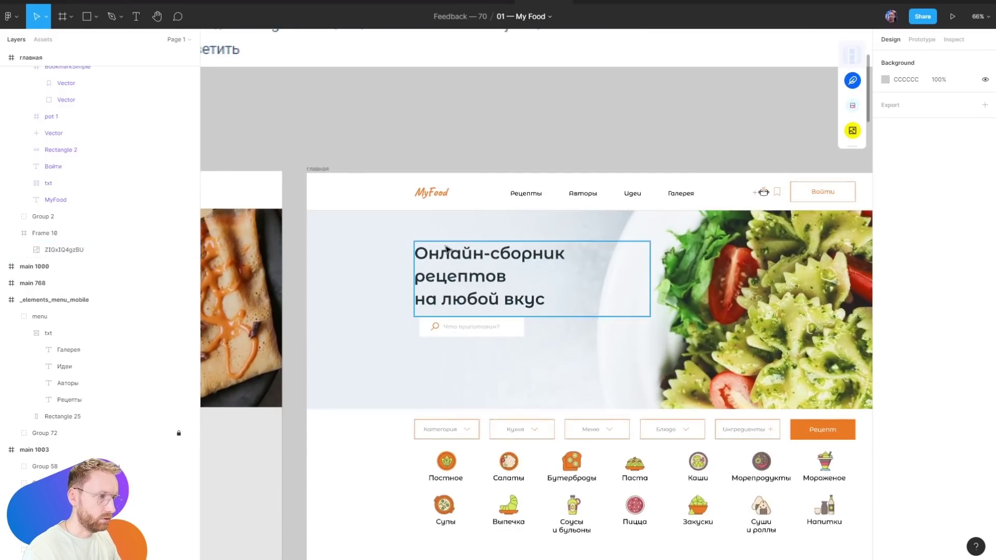
scroll(469, 296, up, 1)
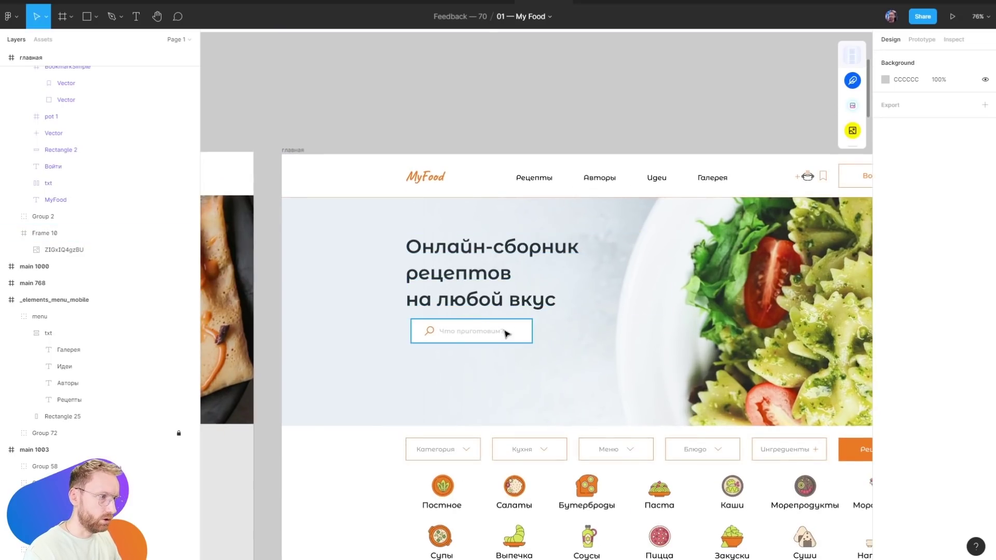
click(511, 339)
scroll(430, 295, up, 1)
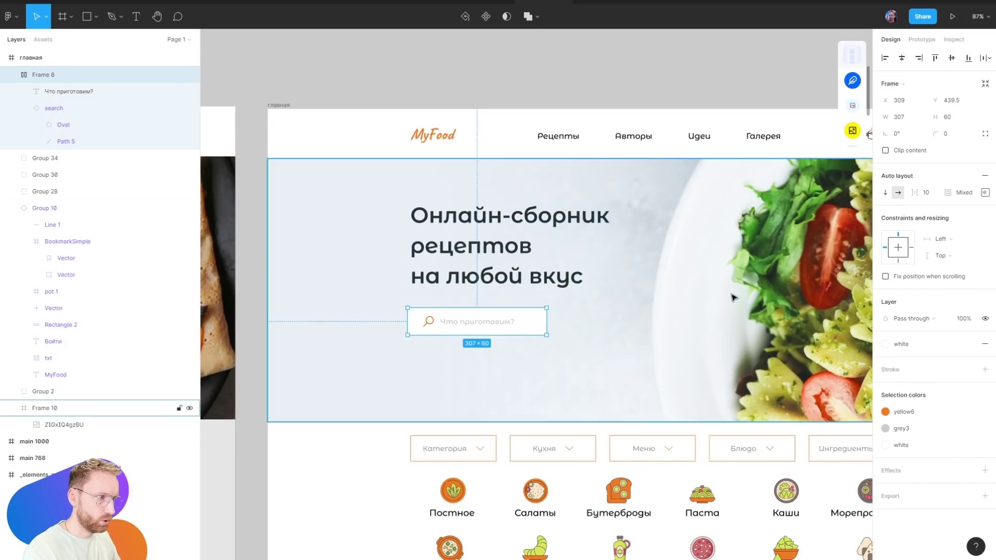
click(683, 103)
scroll(647, 153, down, 2)
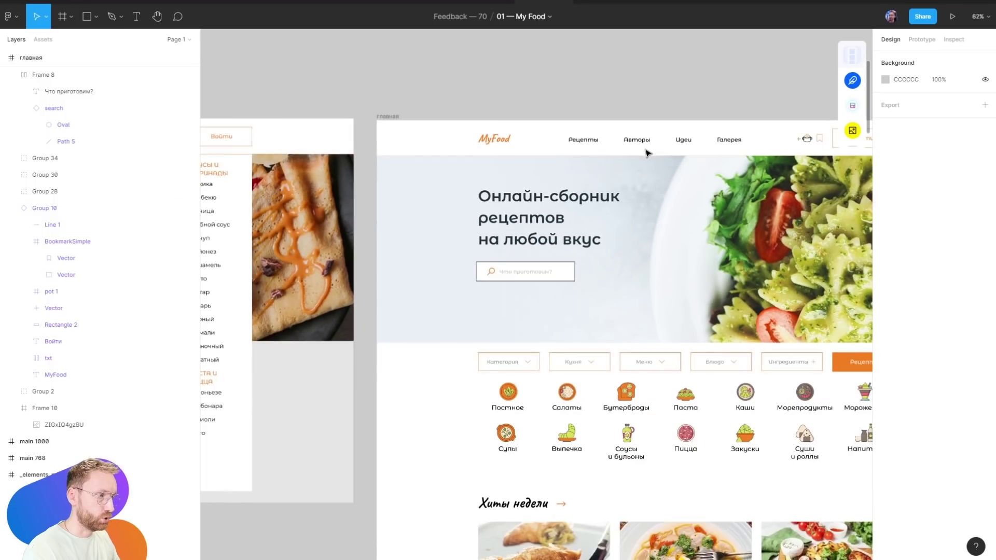
scroll(673, 195, right, 5)
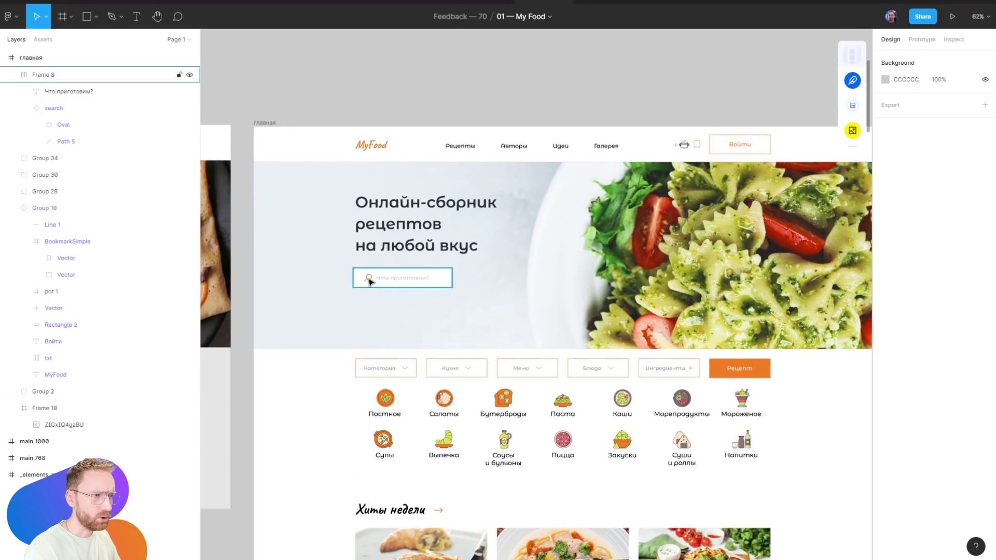
click(406, 280)
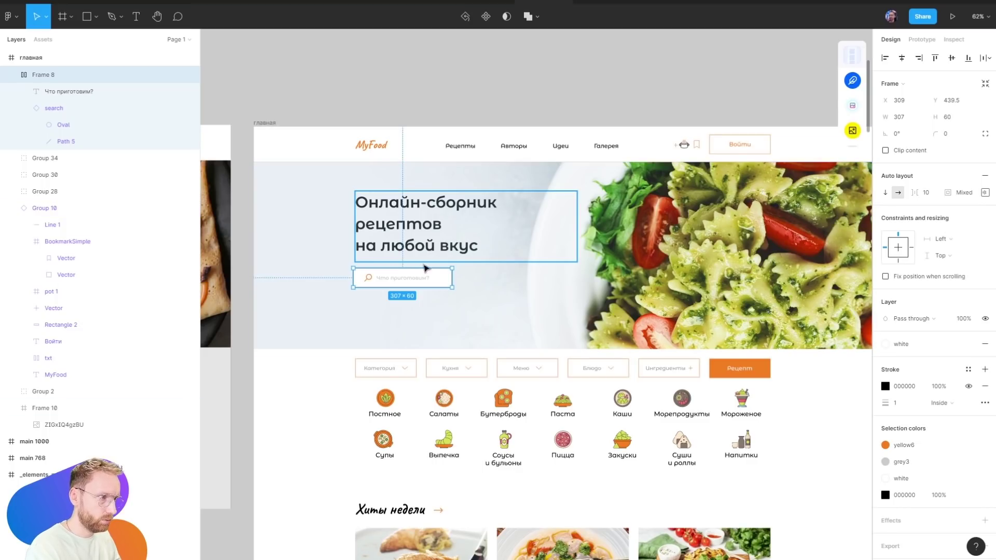
click(644, 116)
scroll(454, 198, down, 3)
scroll(454, 198, up, 1)
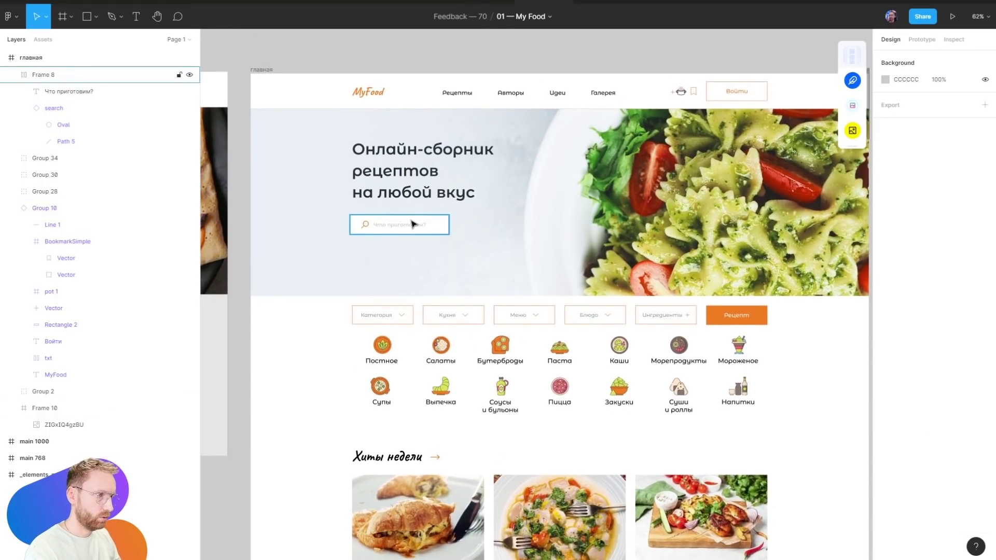
key(ctrl+z)
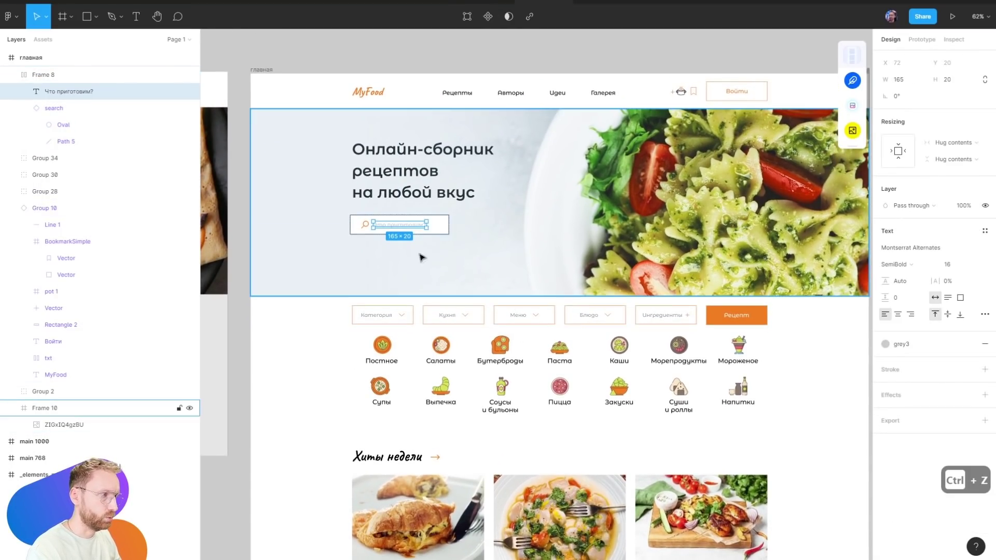
Draw a 316×72 grey C4C4C4 rectangle behind the hero search field in Frame 10
key(r)
drag(355, 213, 457, 236)
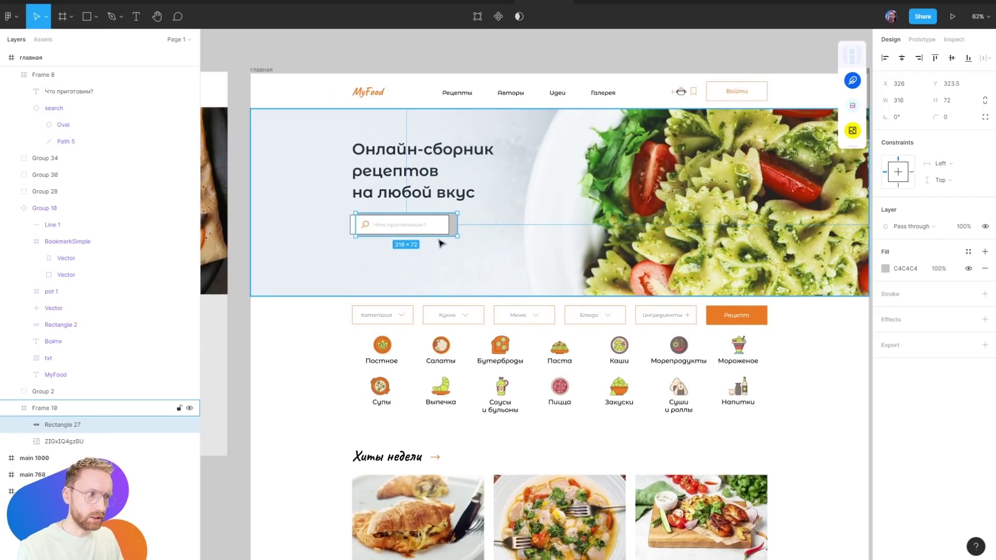
key(Escape)
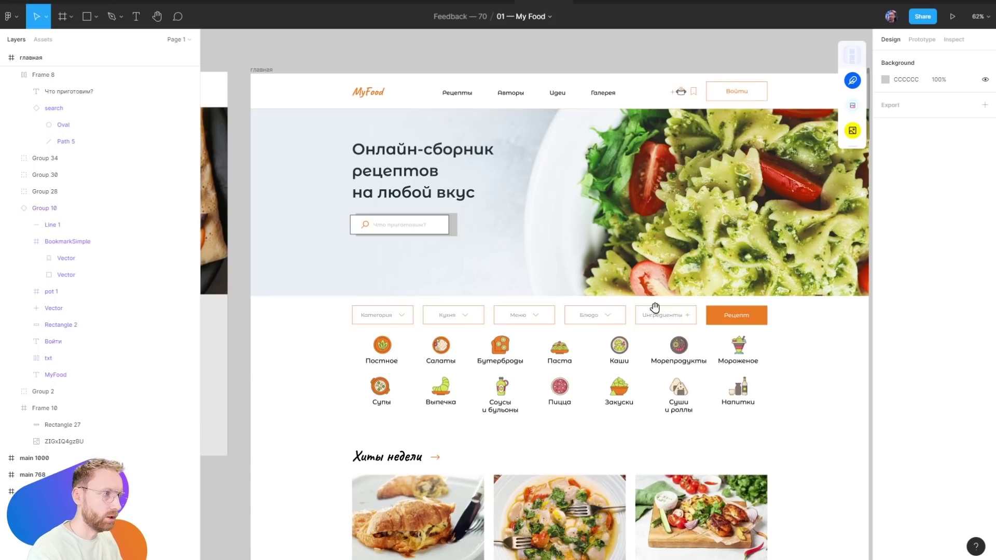
scroll(651, 312, right, 3)
scroll(411, 344, left, 3)
scroll(551, 269, up, 3)
scroll(596, 331, down, 5)
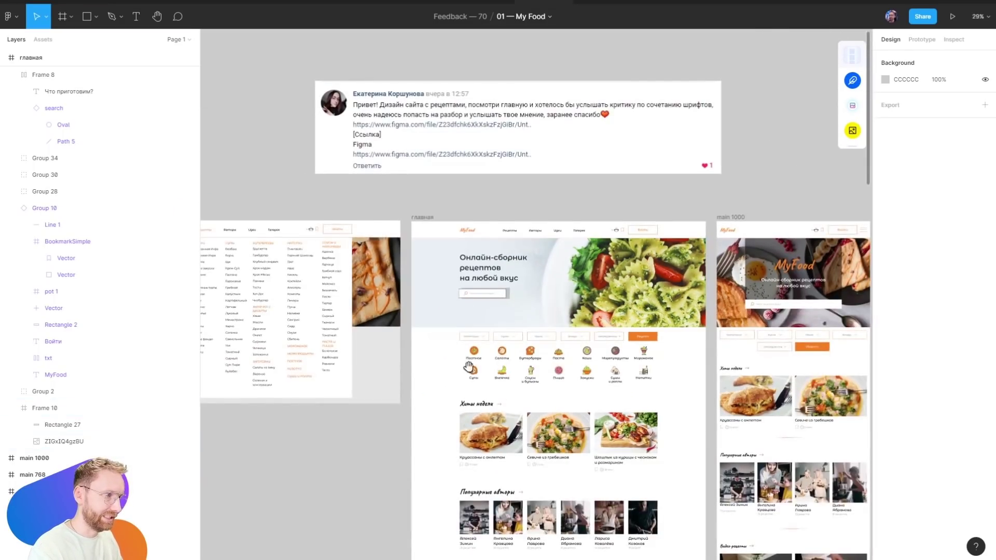
scroll(684, 203, up, 4)
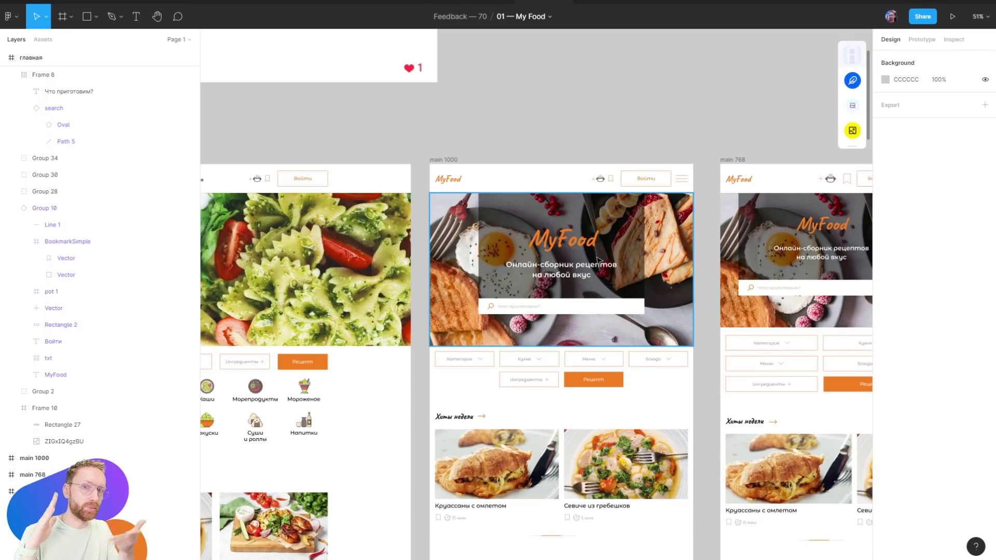
scroll(571, 249, left, 5)
scroll(519, 228, left, 5)
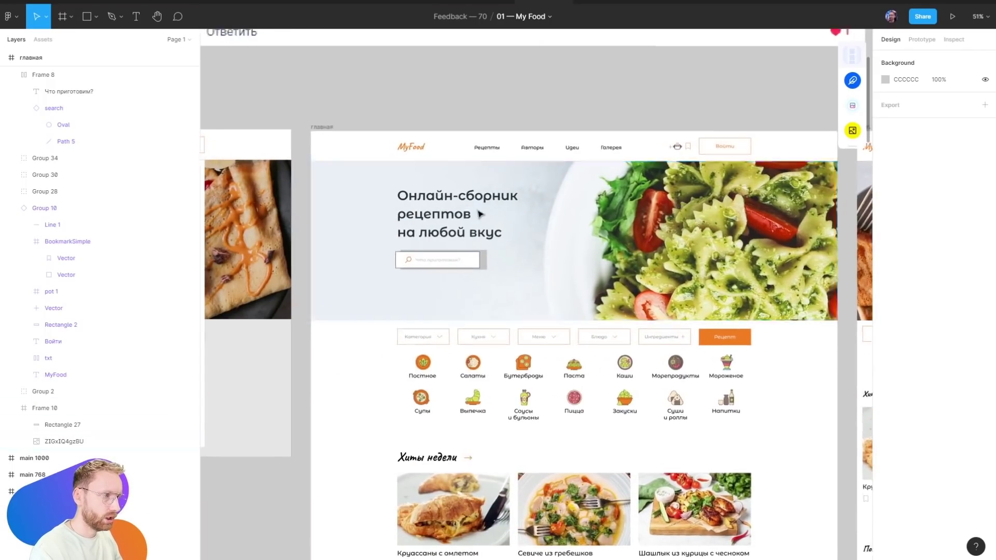
scroll(462, 208, up, 3)
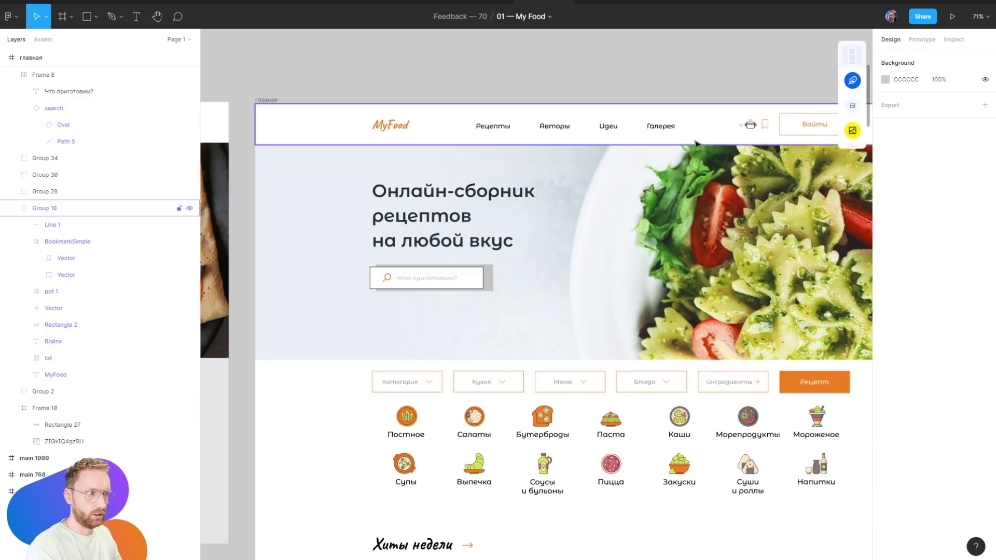
scroll(534, 218, down, 5)
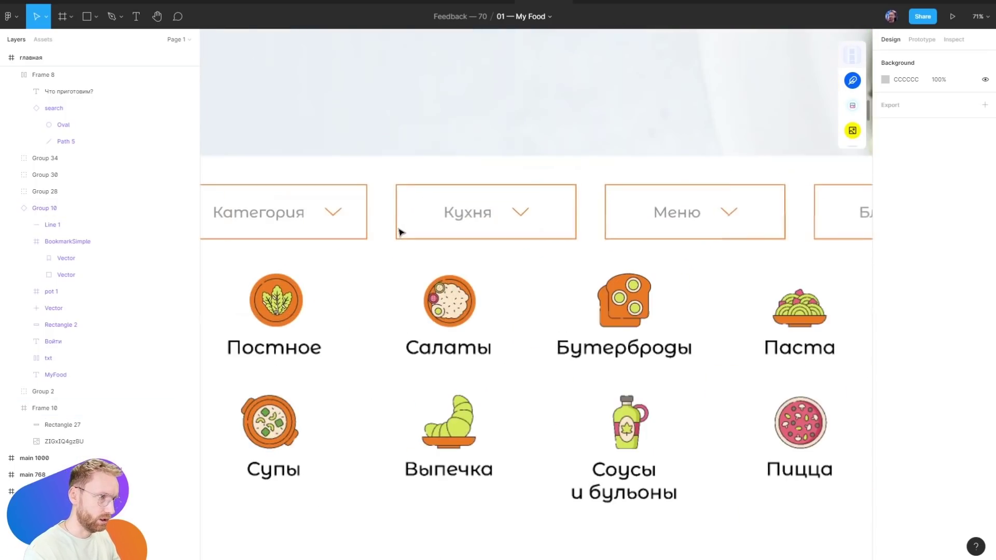
Wrap the Категория label and chevron in auto layout set to Space between
scroll(400, 232, up, 2)
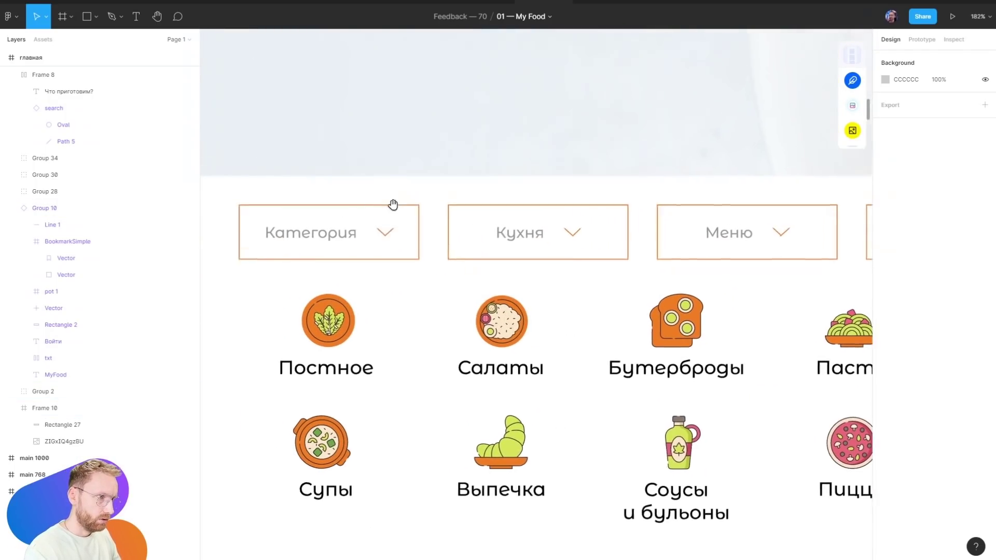
ctrl+click(451, 259)
scroll(595, 257, right, 1)
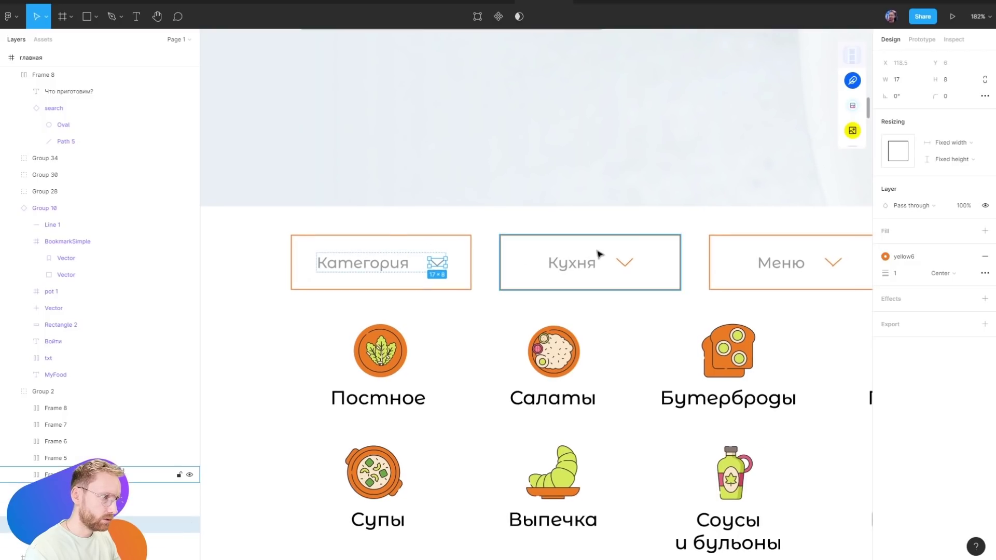
scroll(609, 256, right, 3)
scroll(683, 255, left, 5)
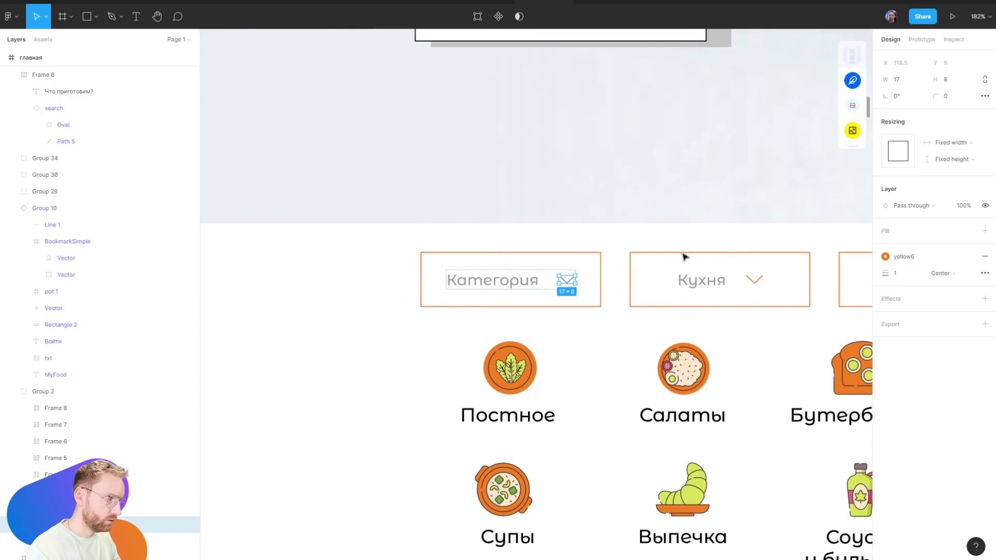
scroll(458, 289, up, 3)
shift+click(459, 288)
key(shift+a)
click(985, 172)
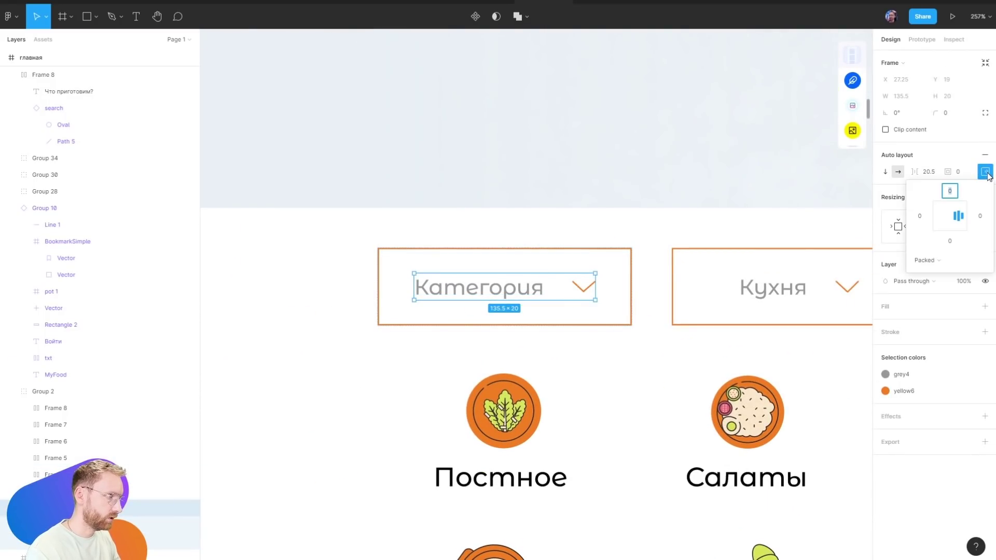
click(940, 262)
click(946, 273)
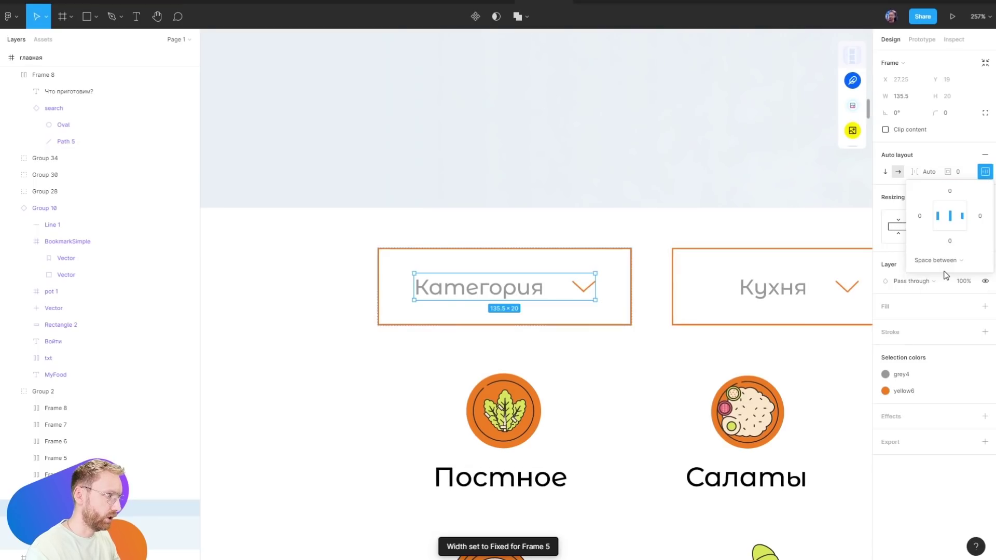
scroll(551, 296, right, 2)
Set the Кухня frame to Space between, widen it to about 140, and undo test edits
click(657, 291)
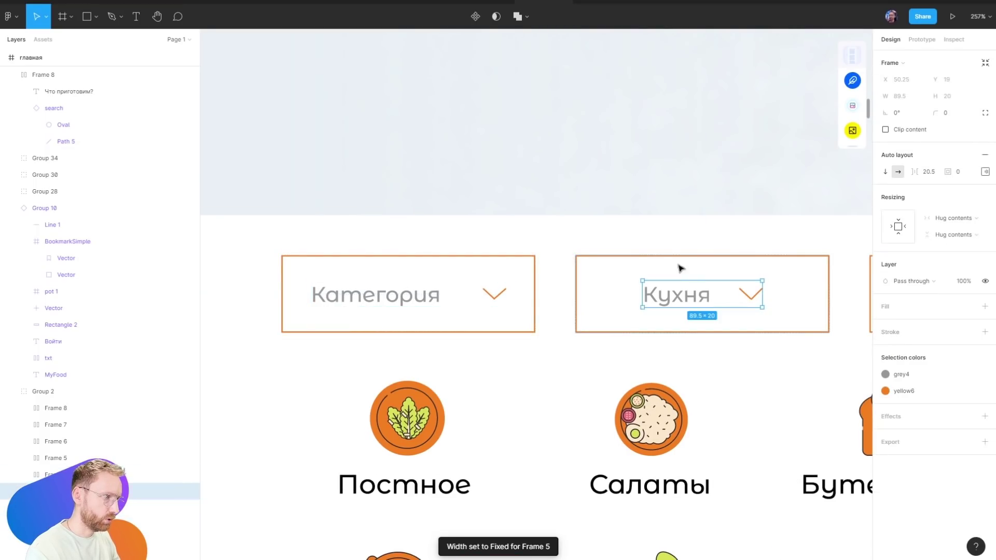
key(ctrl+shift+3)
scroll(610, 213, down, 5)
scroll(606, 239, up, 5)
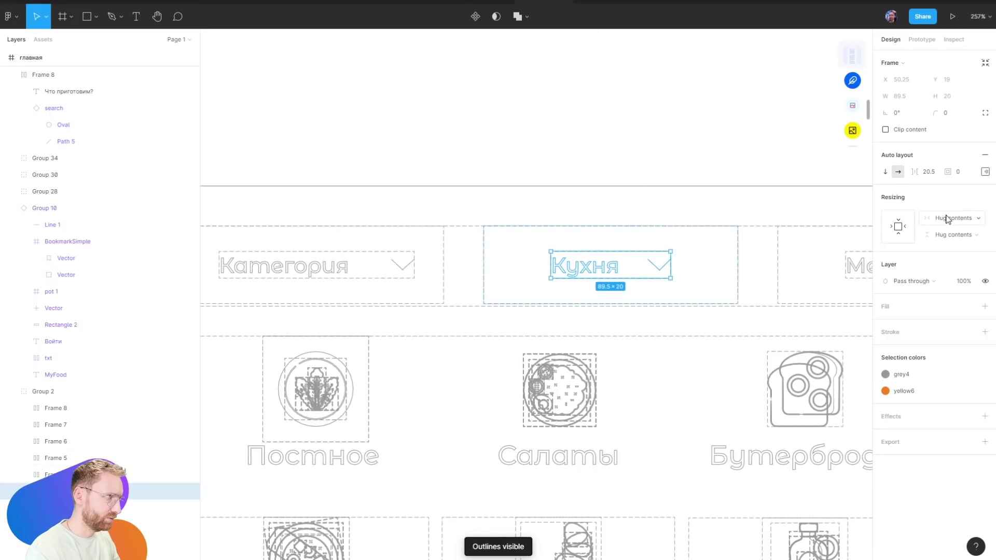
click(985, 171)
click(935, 261)
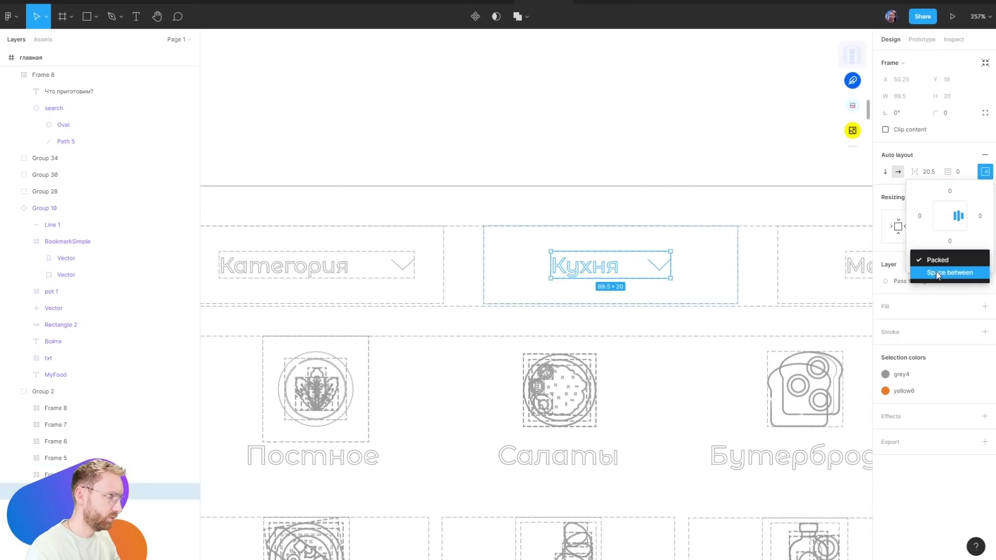
click(937, 274)
drag(673, 261, 702, 262)
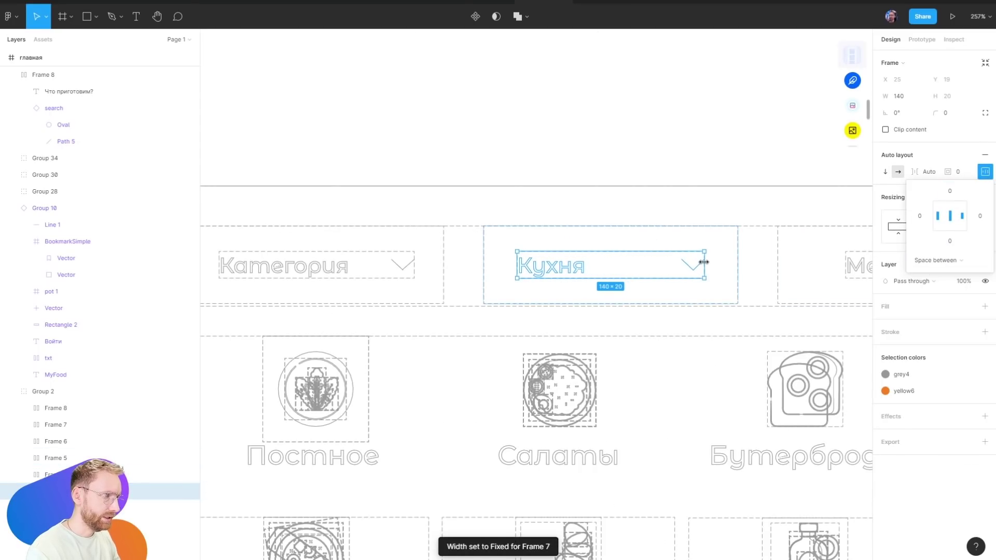
click(674, 220)
key(ctrl+shift+3)
double_click(556, 265)
text(аш)
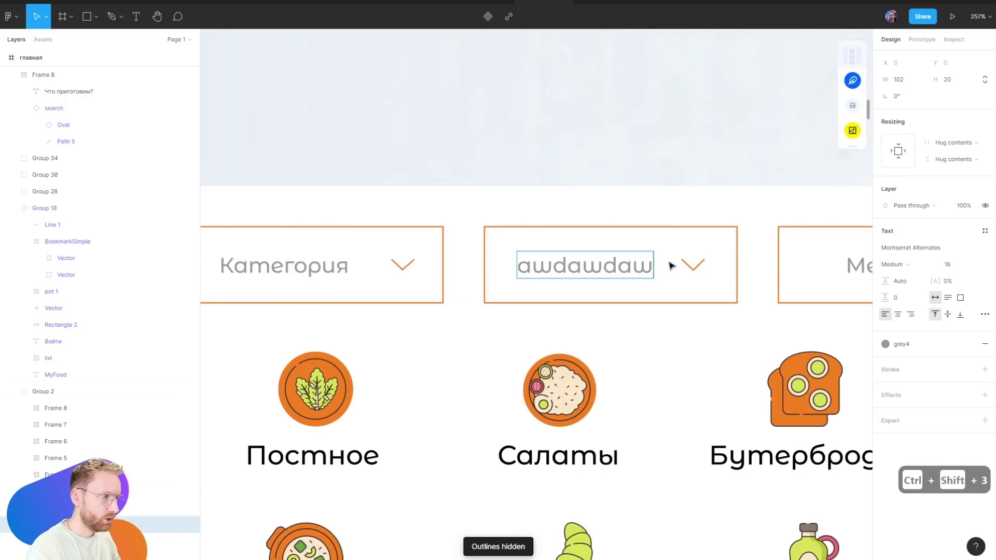
key(ctrl+z)
key(ctrl+z)
Replace the mobile Кухня dropdown with a pasted copy of the Категория dropdown
scroll(658, 215, down, 5)
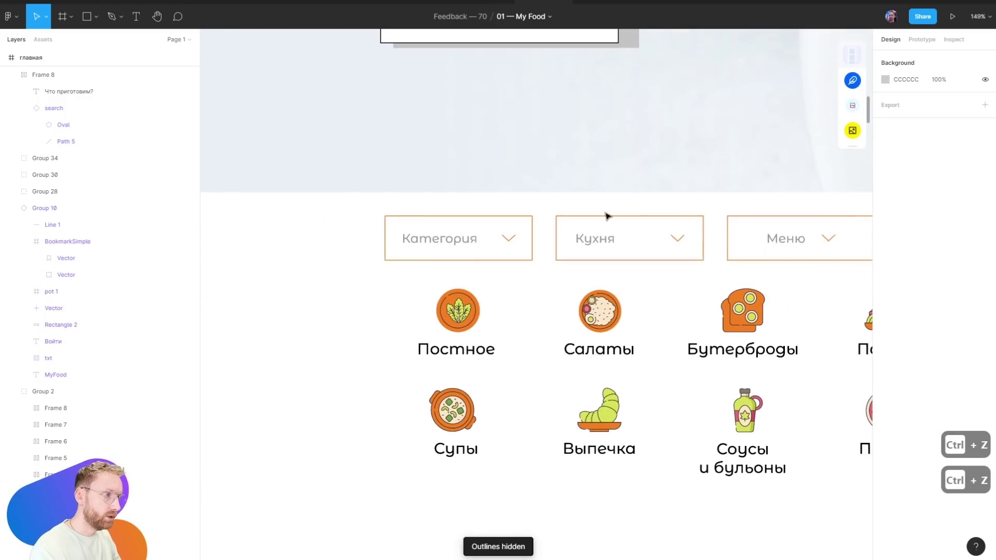
scroll(519, 259, down, 3)
click(456, 240)
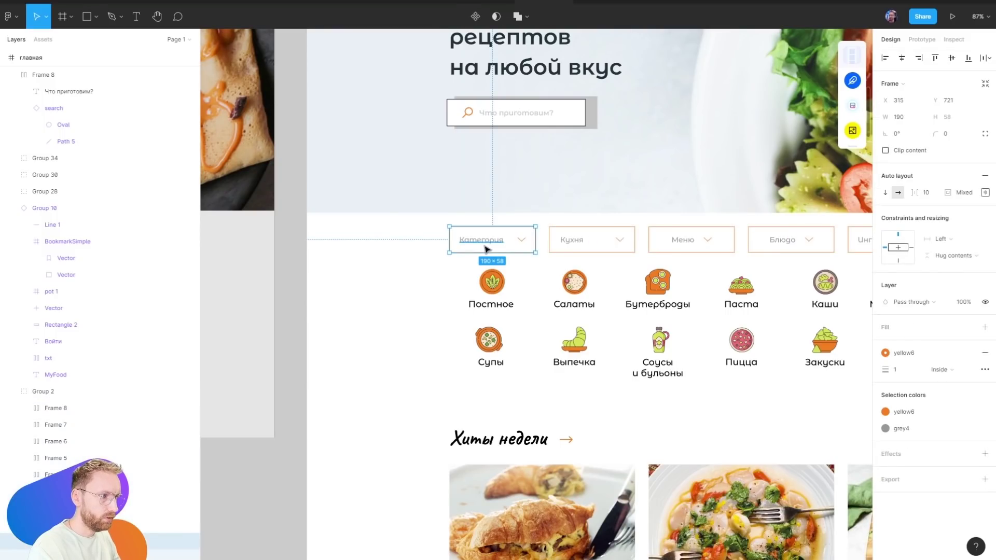
key(ctrl+c)
scroll(391, 280, down, 3)
scroll(391, 280, down, 2)
scroll(474, 311, up, 5)
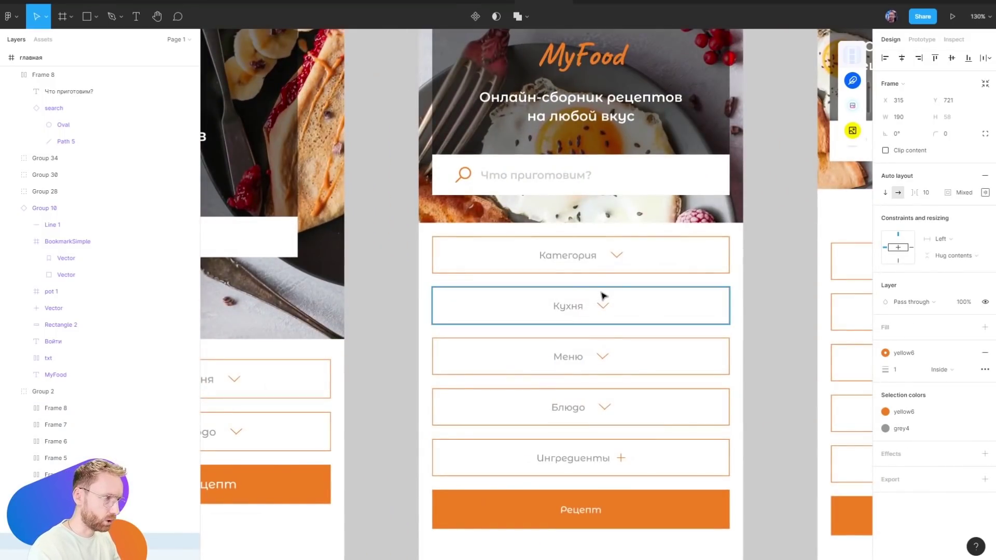
click(631, 308)
key(Delete)
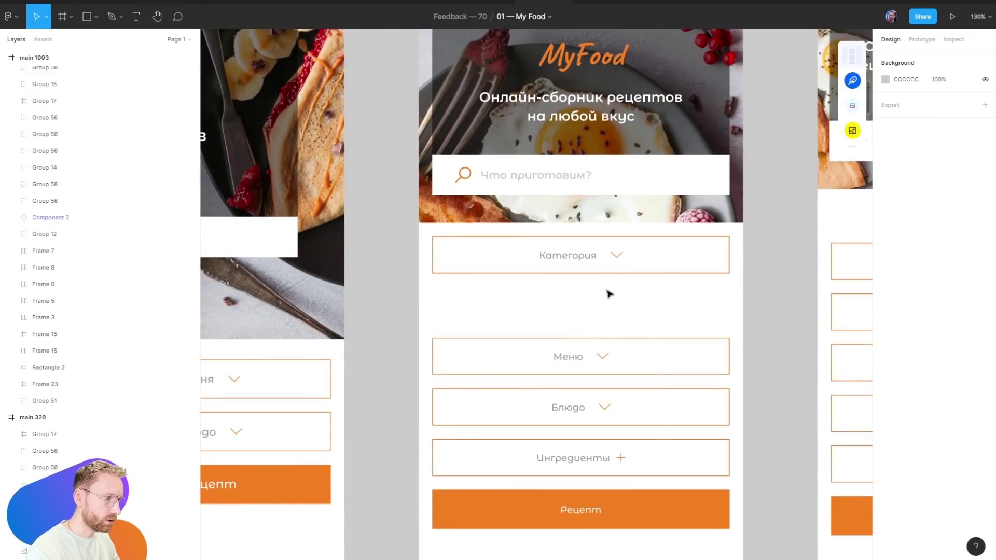
key(ctrl+v)
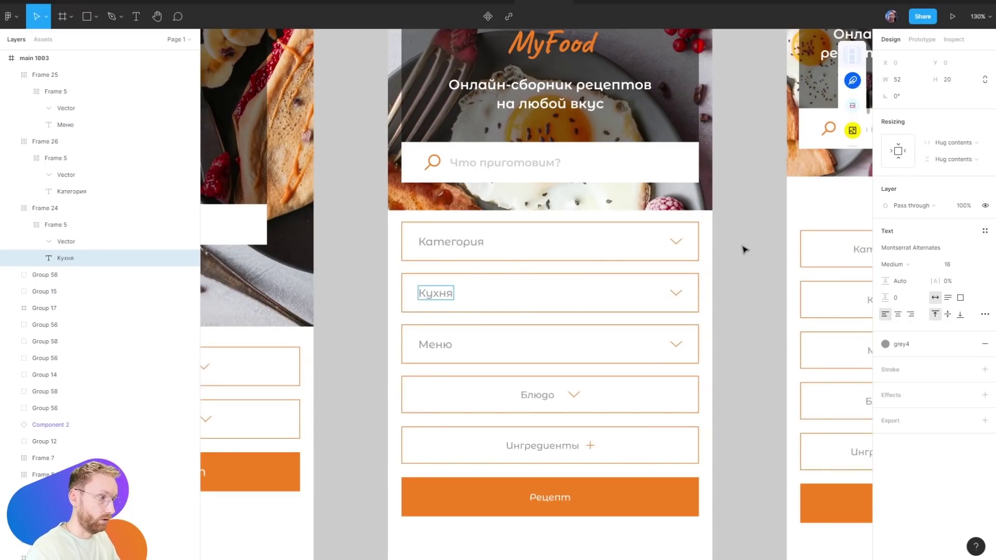
click(752, 222)
drag(546, 155, 547, 202)
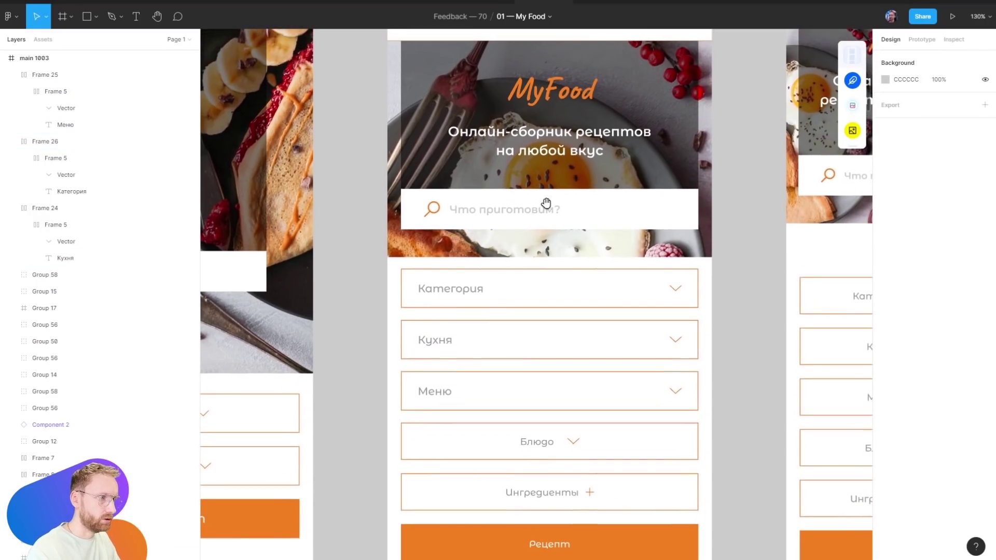
ctrl+scroll(687, 215, down, 5)
ctrl+scroll(571, 171, up, 3)
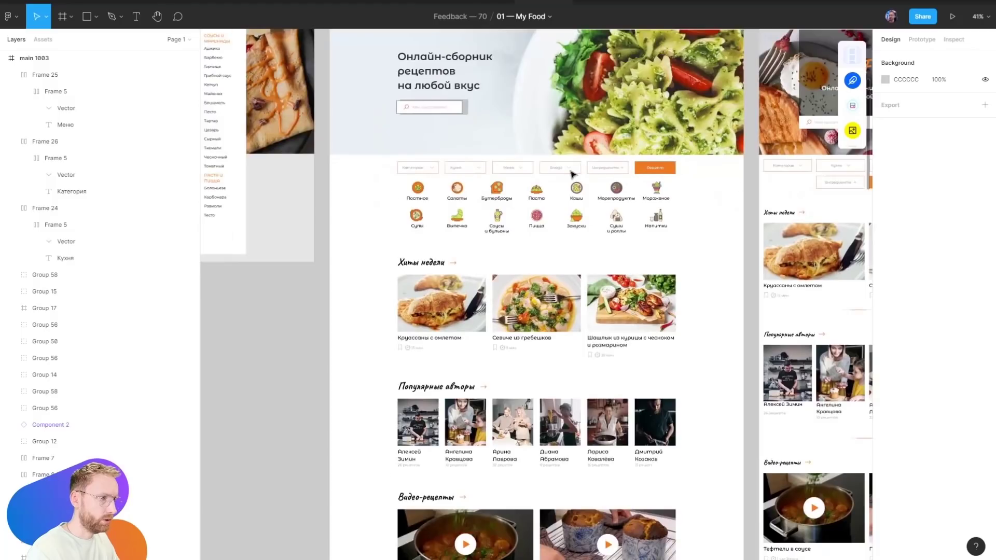
drag(487, 140, 485, 357)
scroll(407, 260, down, 3)
Zoom in and out around the desktop homepage's category icon grid
ctrl+scroll(420, 275, up, 5)
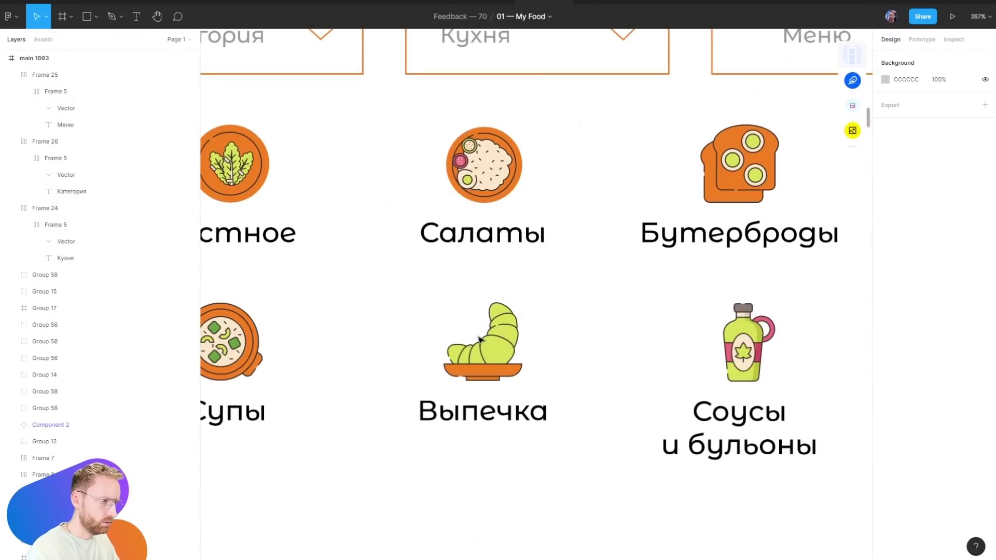
ctrl+scroll(509, 312, down, 3)
ctrl+scroll(526, 315, up, 5)
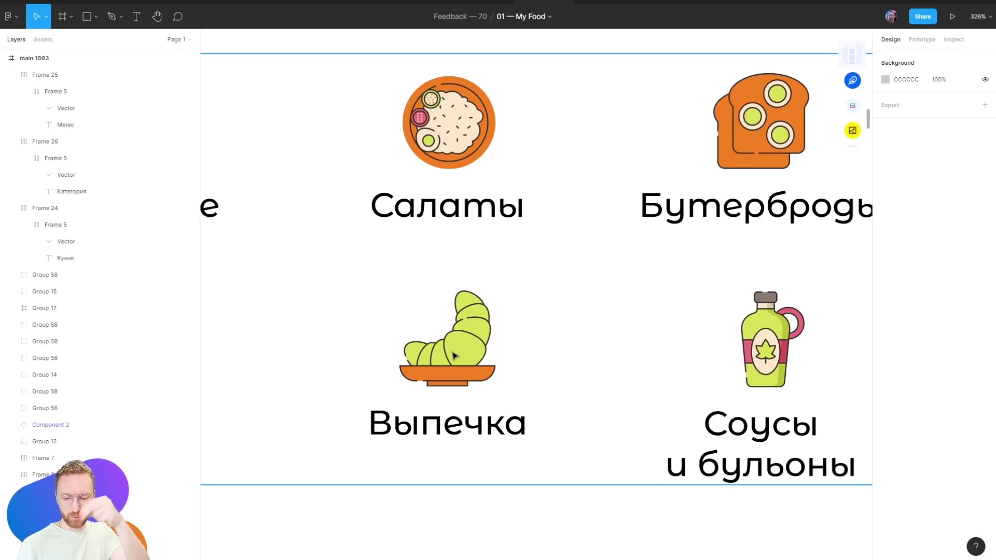
scroll(534, 298, down, 5)
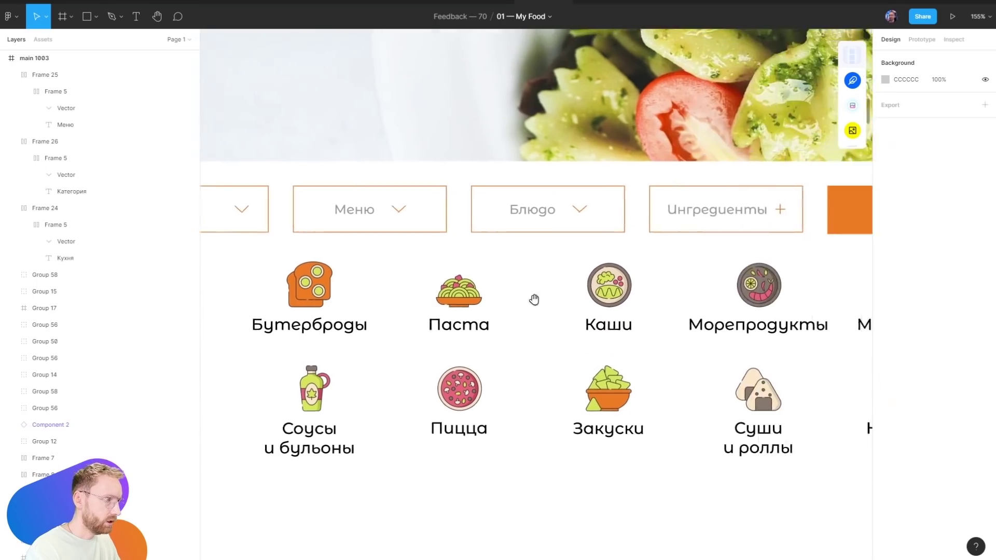
scroll(524, 282, down, 3)
scroll(586, 350, down, 2)
scroll(503, 223, up, 3)
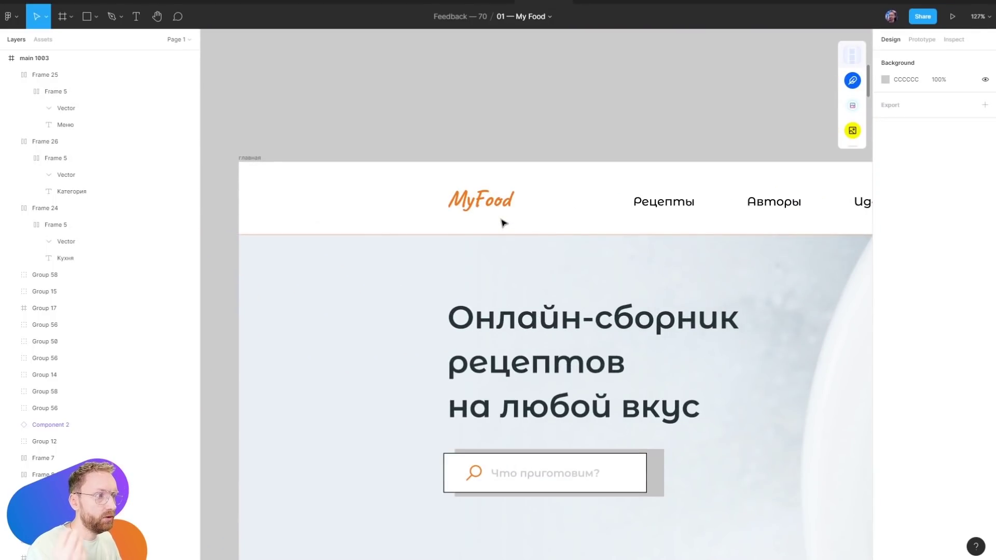
scroll(509, 230, down, 5)
scroll(605, 473, down, 1)
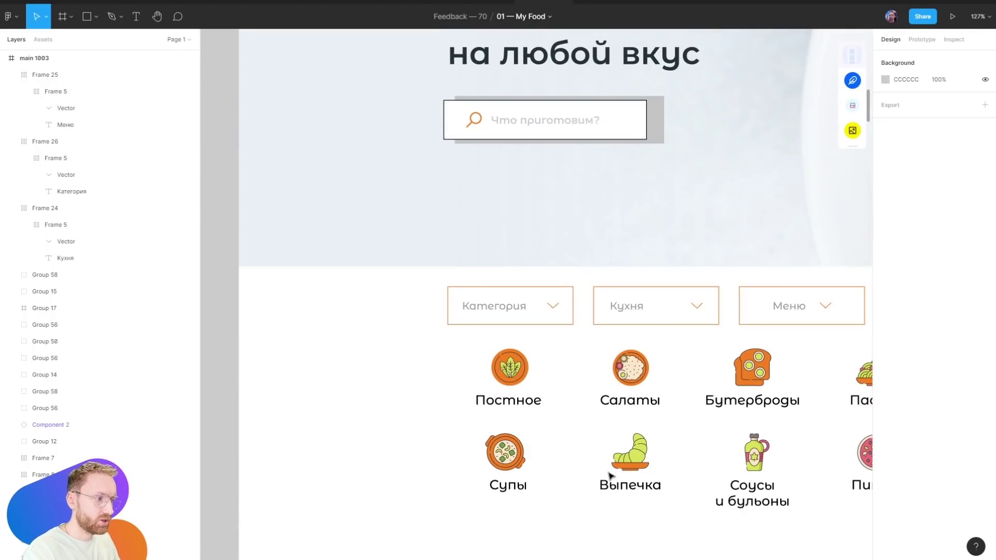
scroll(631, 440, up, 5)
Select parts of the croissant icon and the Супы icon group
ctrl+click(631, 440)
scroll(631, 439, down, 5)
click(745, 400)
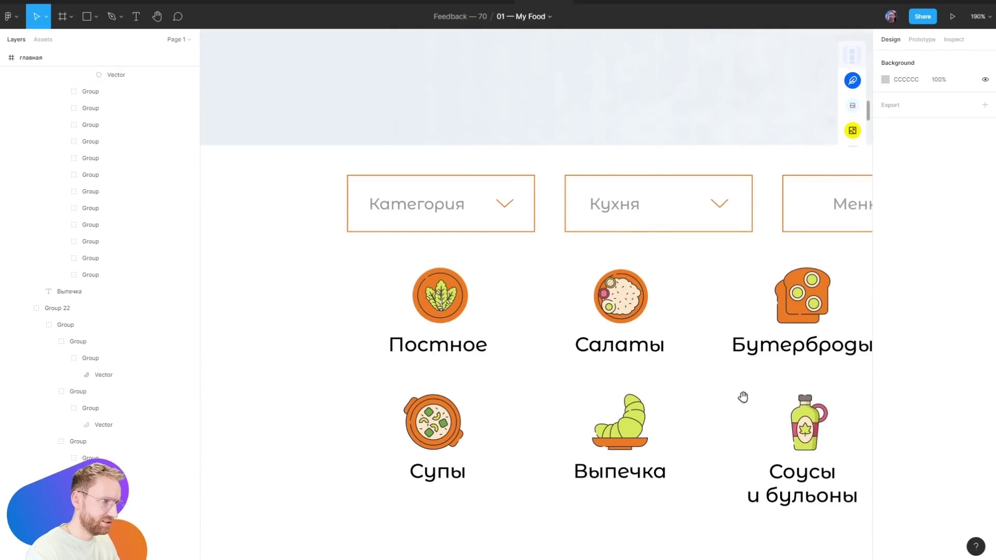
scroll(745, 400, down, 5)
click(399, 306)
scroll(348, 239, down, 1)
Recolour the category icons' lime D7E057 to golden yellow F0D285 via Selection colors
drag(285, 222, 842, 328)
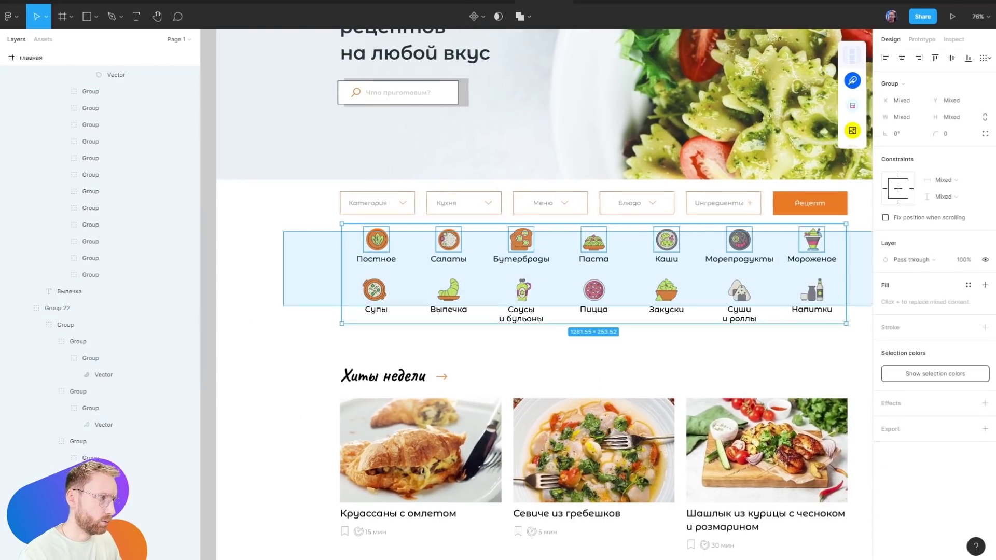
click(924, 373)
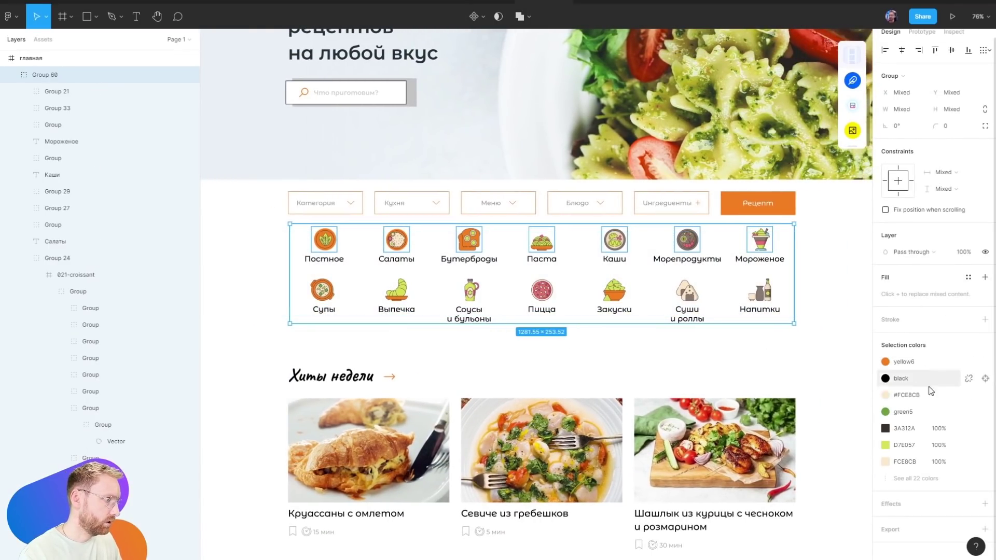
click(886, 445)
drag(799, 450, 790, 445)
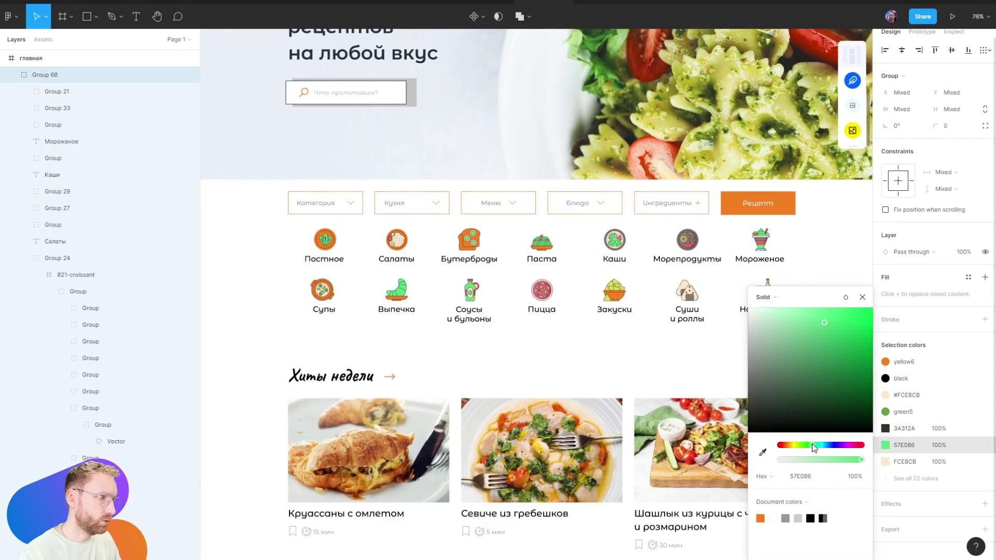
click(842, 313)
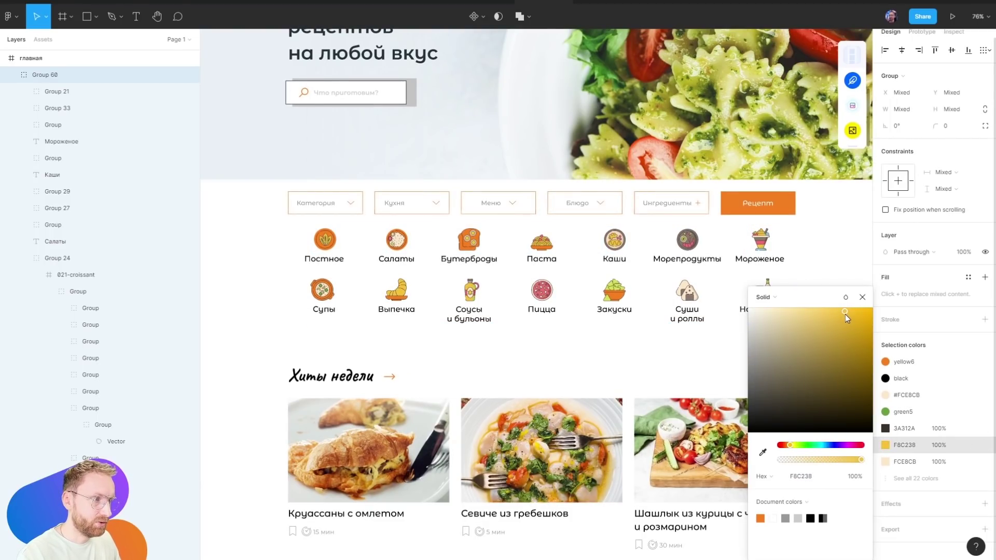
drag(847, 310, 803, 315)
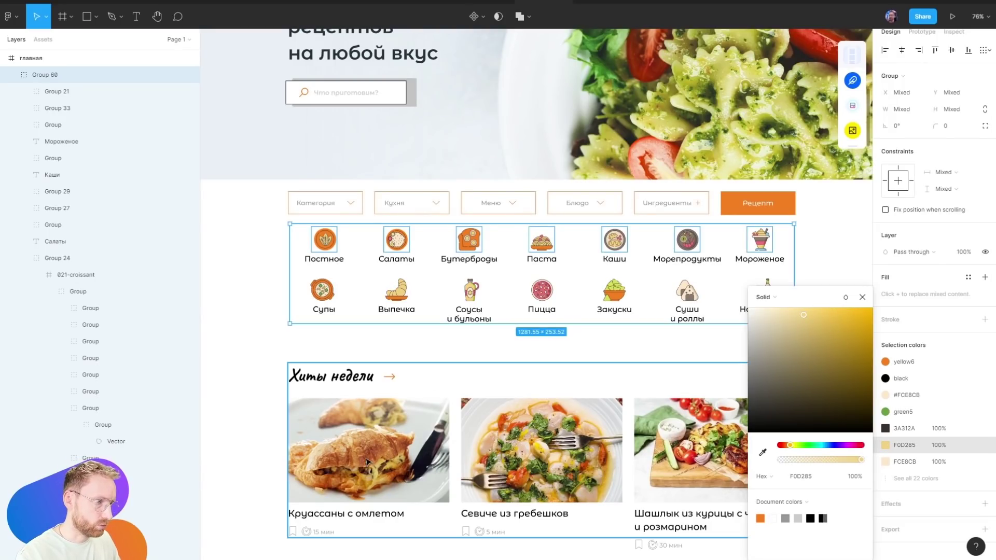
click(240, 345)
Delete the stray grey rectangle drawn over the Алексей Зимин author card
scroll(529, 192, down, 5)
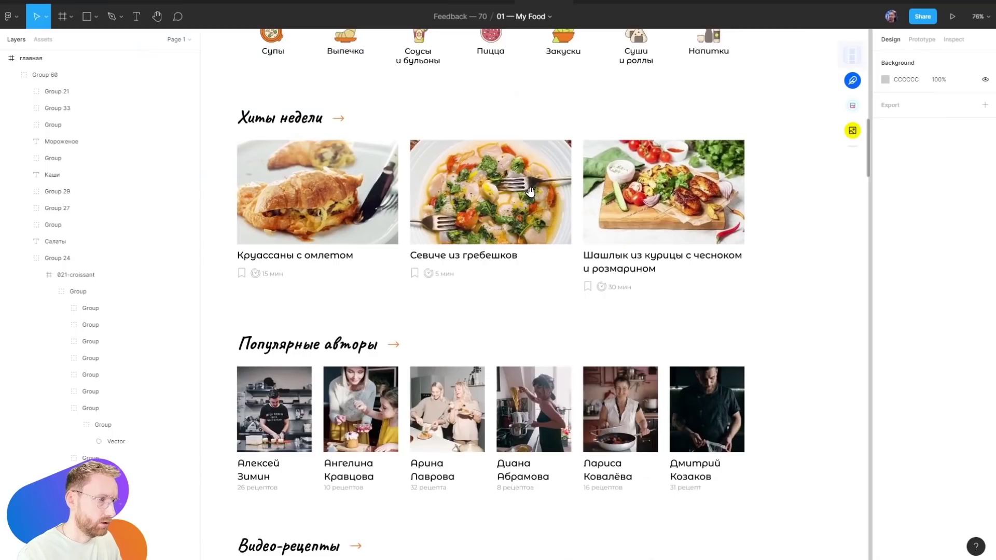
scroll(529, 191, down, 3)
scroll(282, 296, up, 5)
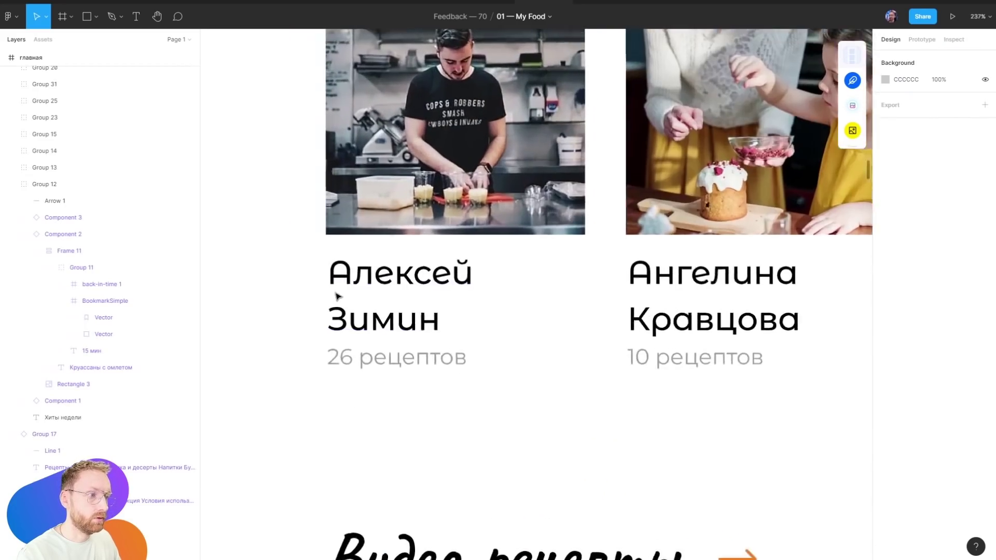
scroll(338, 296, up, 3)
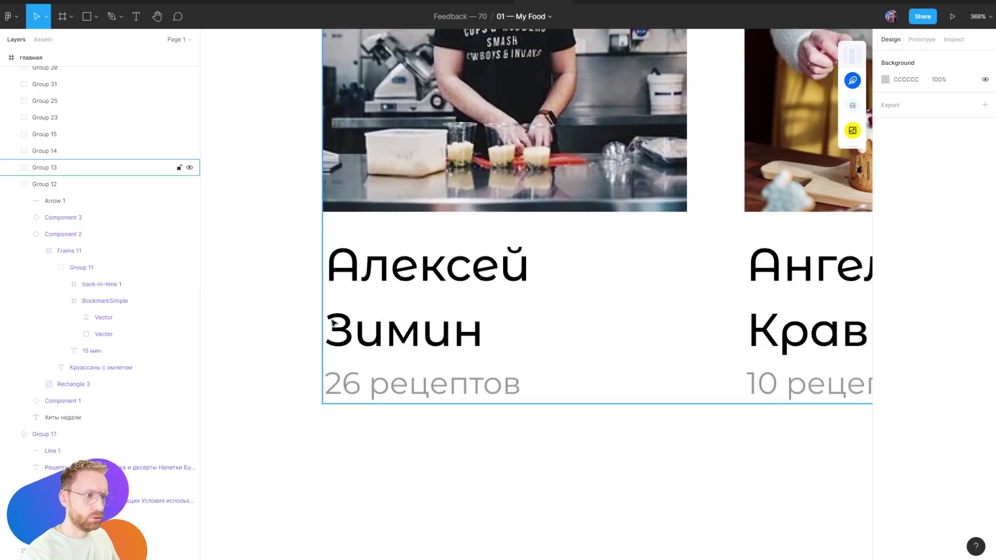
key(r)
drag(323, 314, 514, 394)
click(463, 282)
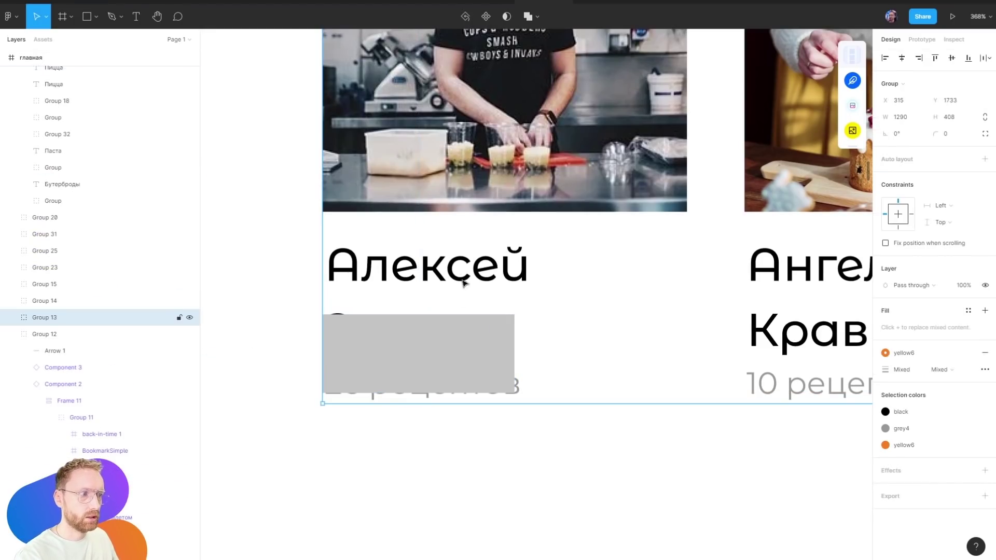
click(458, 338)
key(Delete)
Set Frame 13's auto-layout spacing between name and 26 рецептов to 14
click(444, 380)
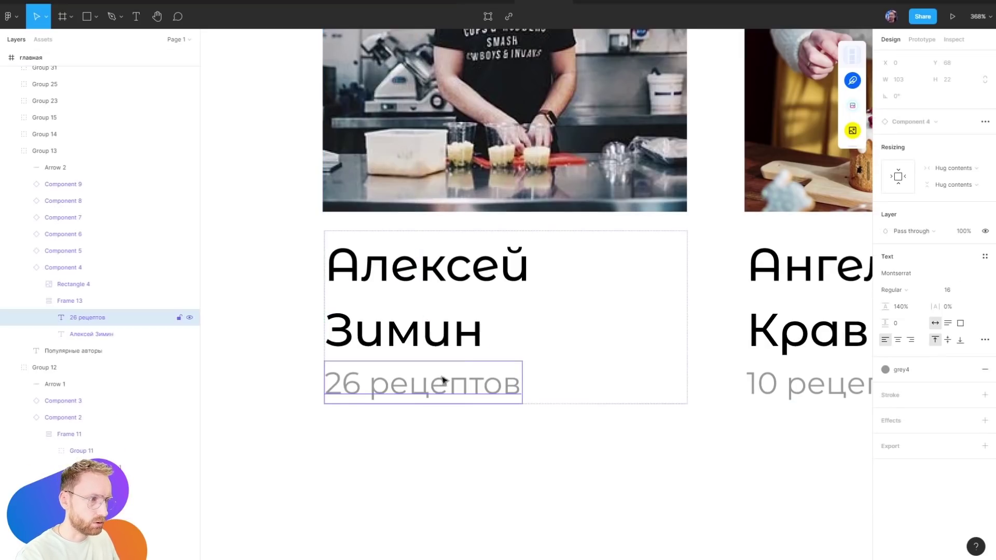
key(shift+Return)
drag(920, 217, 936, 214)
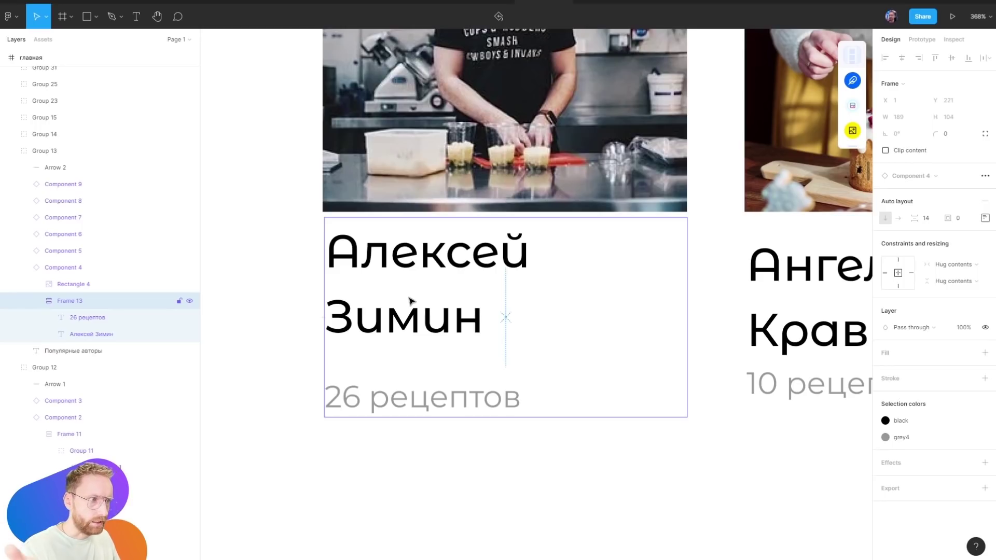
scroll(414, 285, down, 10)
click(344, 280)
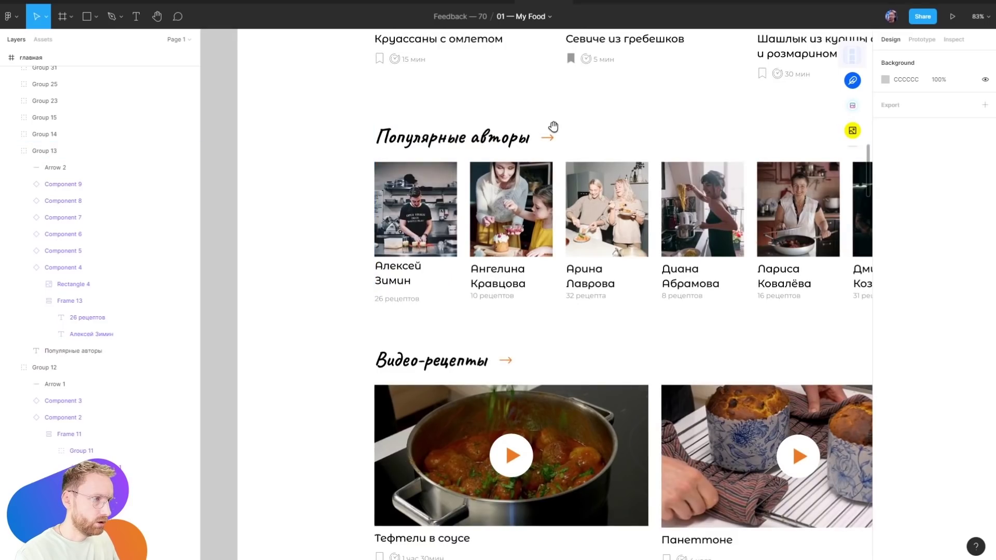
Pan to the 'страница рецепта' frame and select the Севиче description paragraph
drag(556, 130, 358, 206)
scroll(524, 176, up, 10)
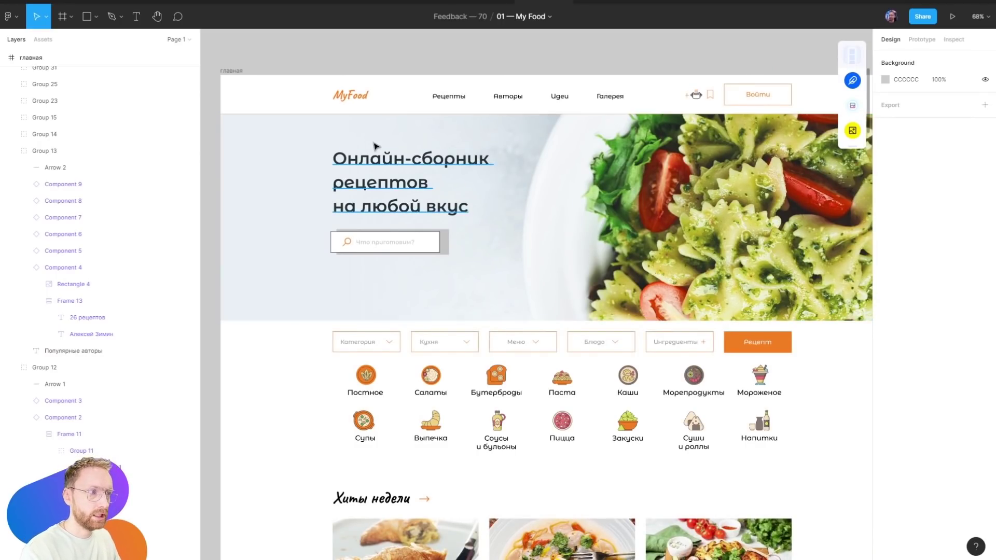
scroll(442, 383, up, 3)
click(626, 98)
scroll(622, 130, down, 10)
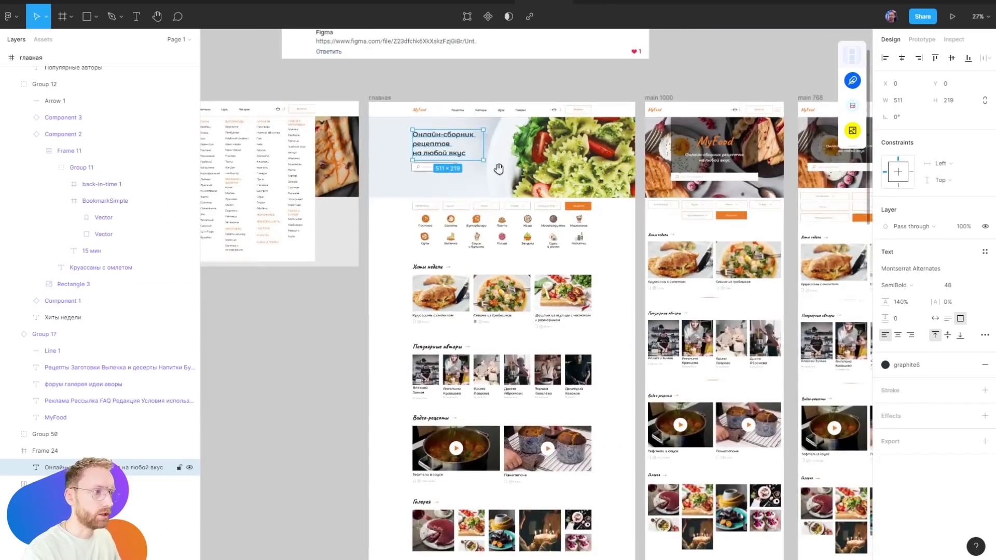
scroll(610, 162, down, 5)
scroll(602, 234, down, 5)
scroll(596, 233, down, 5)
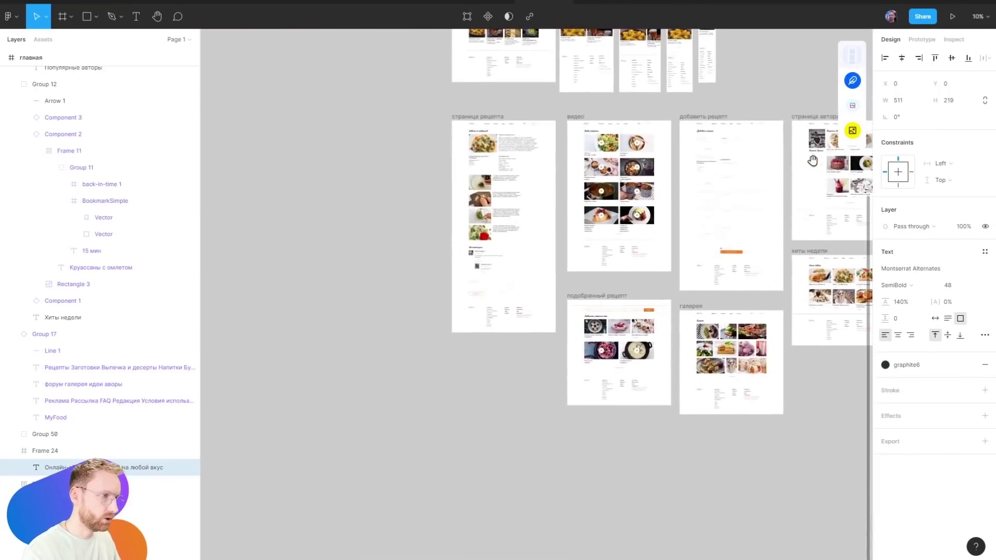
scroll(507, 133, up, 5)
scroll(507, 133, up, 5)
click(522, 126)
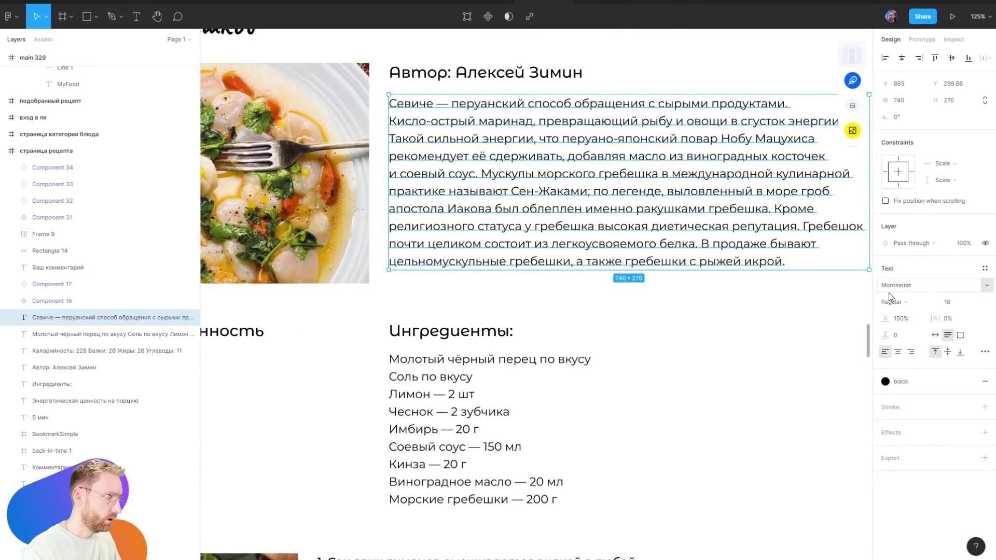
scroll(704, 250, down, 3)
key(Escape)
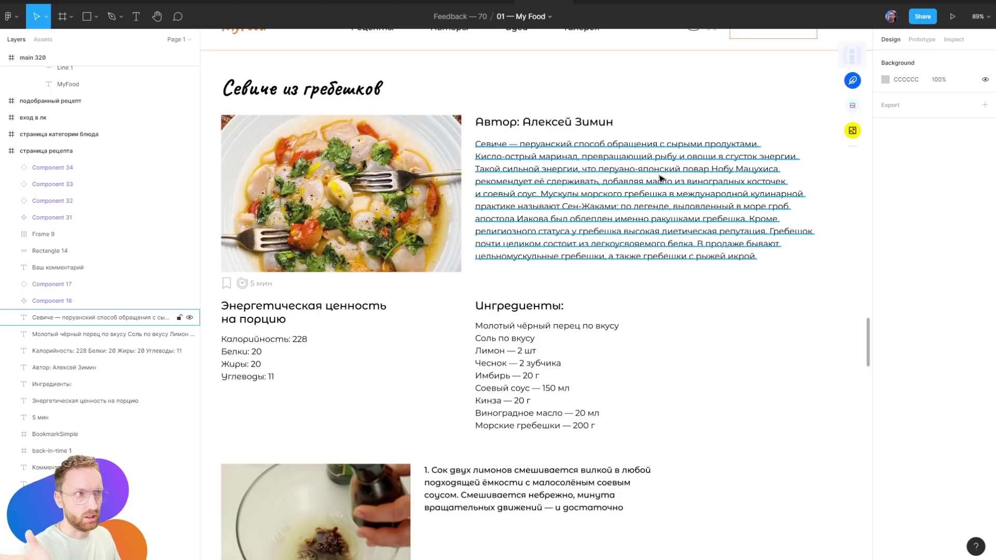
click(564, 127)
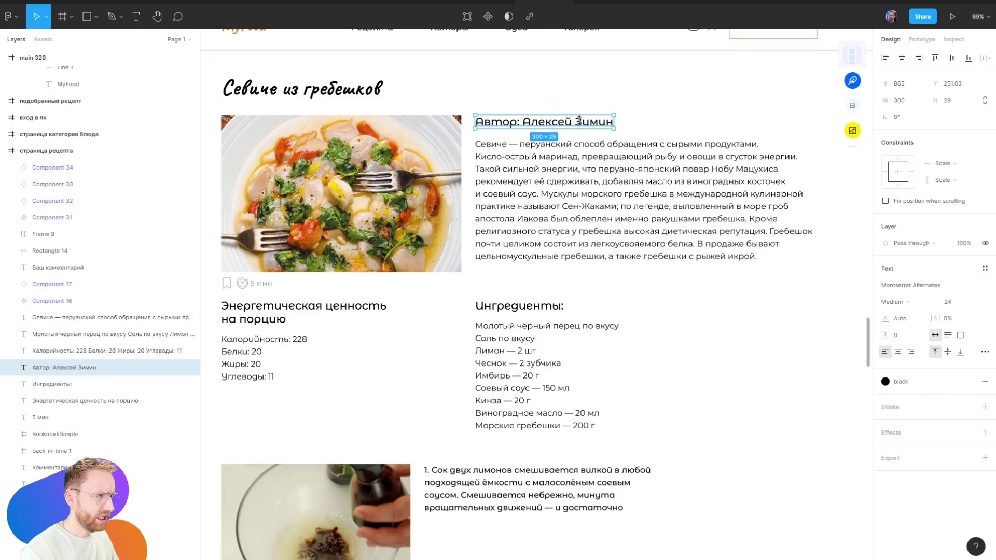
click(687, 225)
key(ctrl+alt+c)
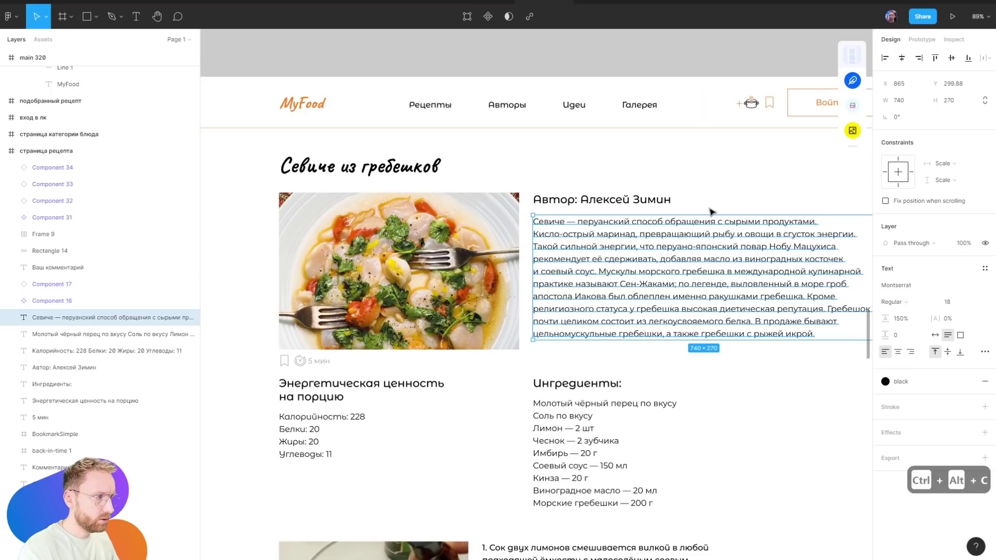
click(640, 202)
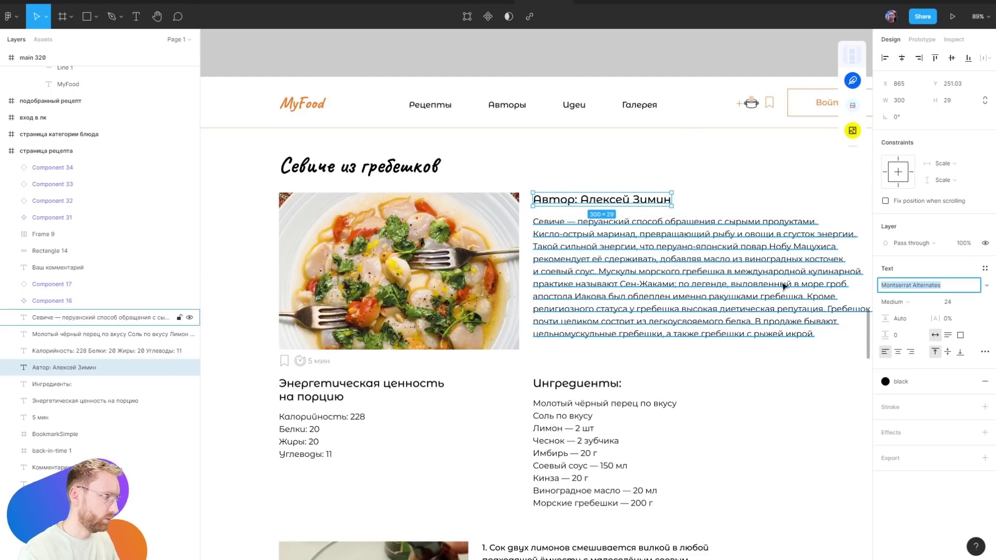
click(750, 164)
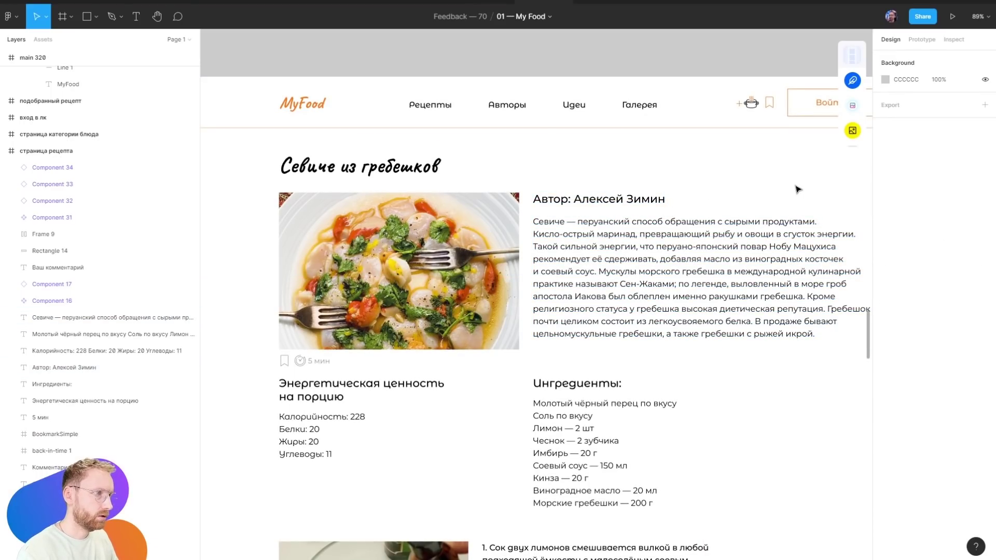
click(430, 105)
shift+click(507, 104)
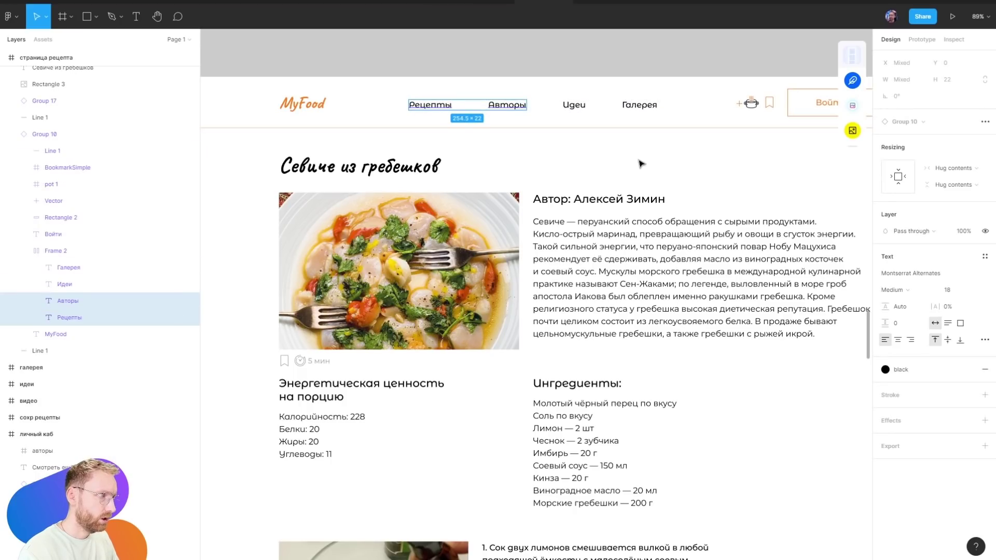
Restore the header's main component, Group 10, and select its four nav links
key(Escape)
key(Escape)
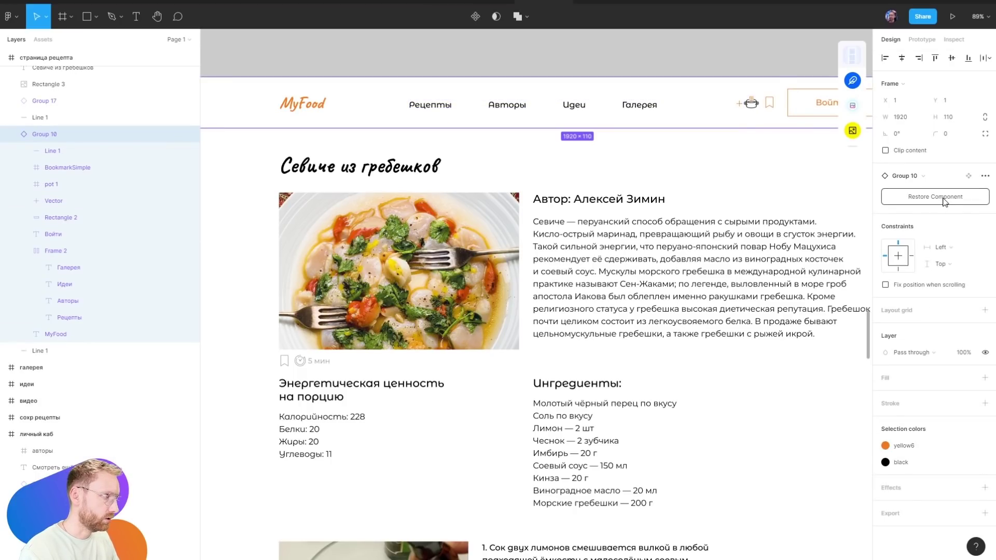
click(935, 197)
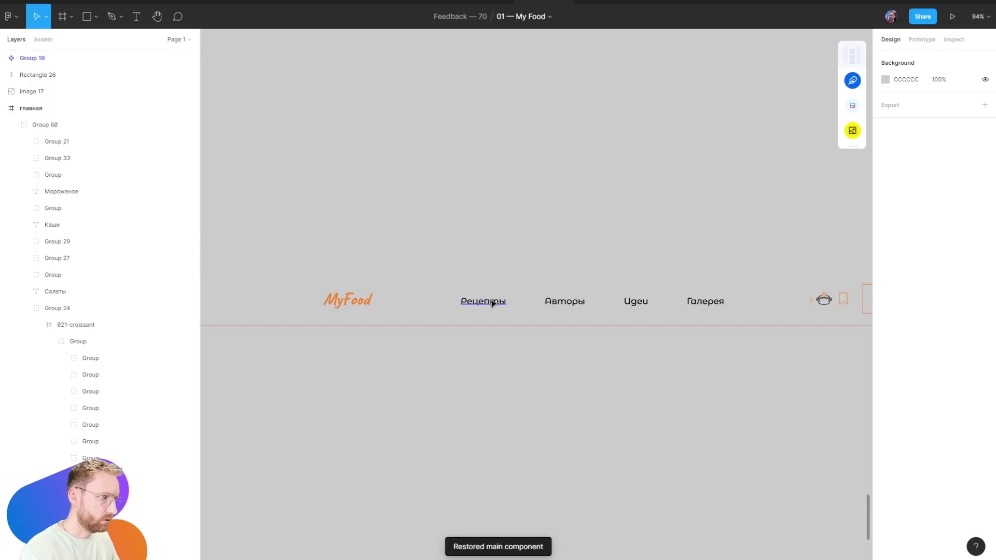
click(487, 302)
shift+click(571, 304)
shift+click(635, 301)
shift+click(705, 301)
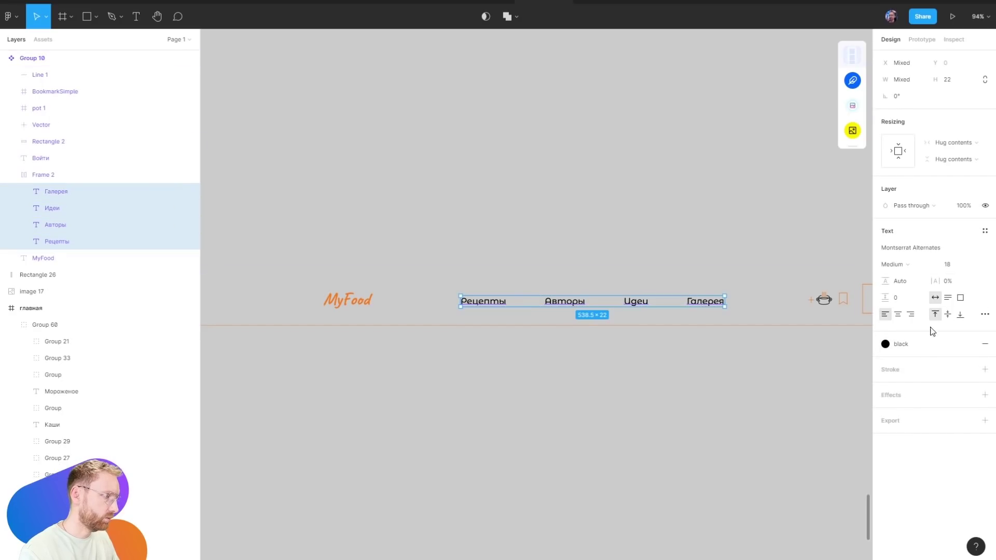
Change the Рецепты, Авторы, Идеи and Галерея links' font to Montserrat
click(936, 248)
text(Montserrat)
key(Return)
click(627, 162)
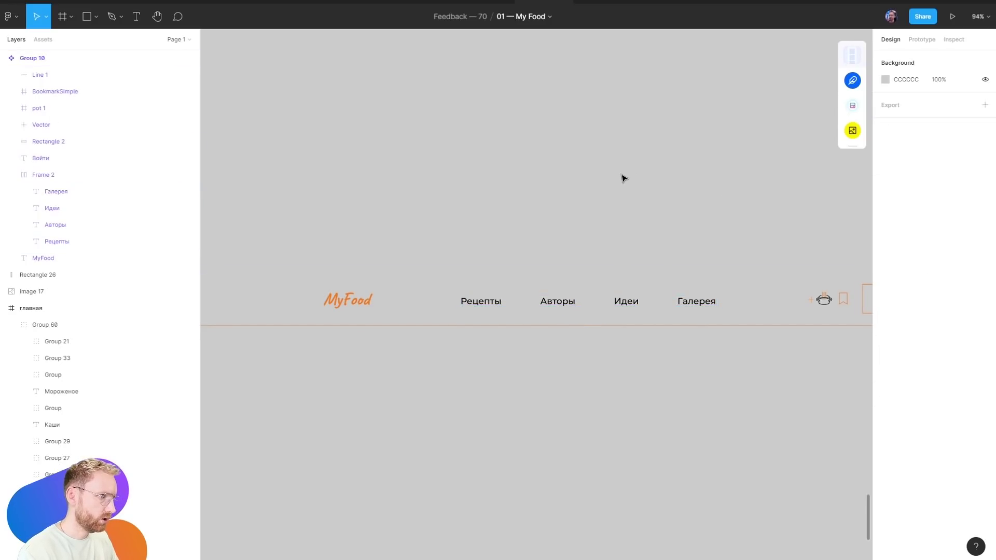
ctrl+scroll(568, 171, down, 5)
click(461, 200)
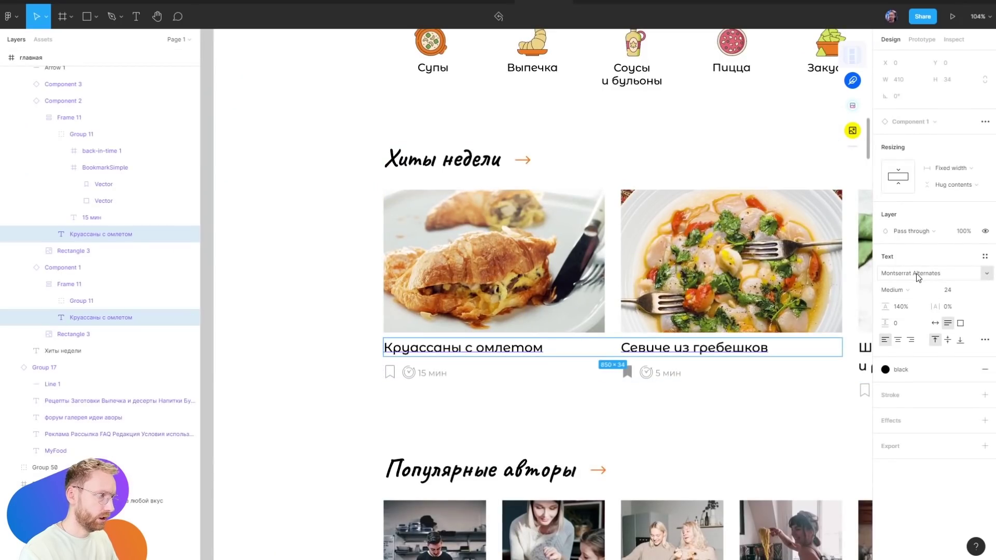
click(446, 422)
ctrl+scroll(404, 365, down, 2)
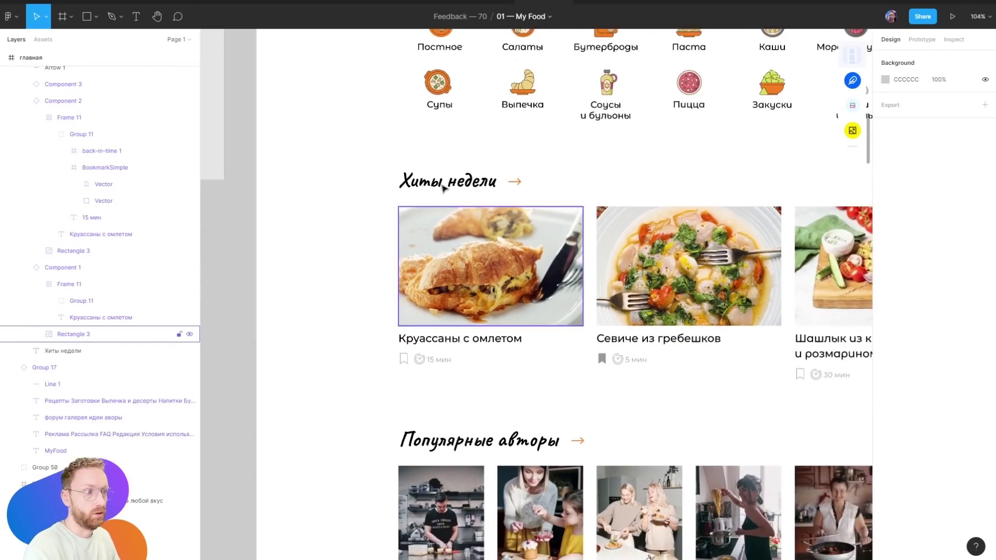
scroll(427, 299, up, 3)
click(427, 299)
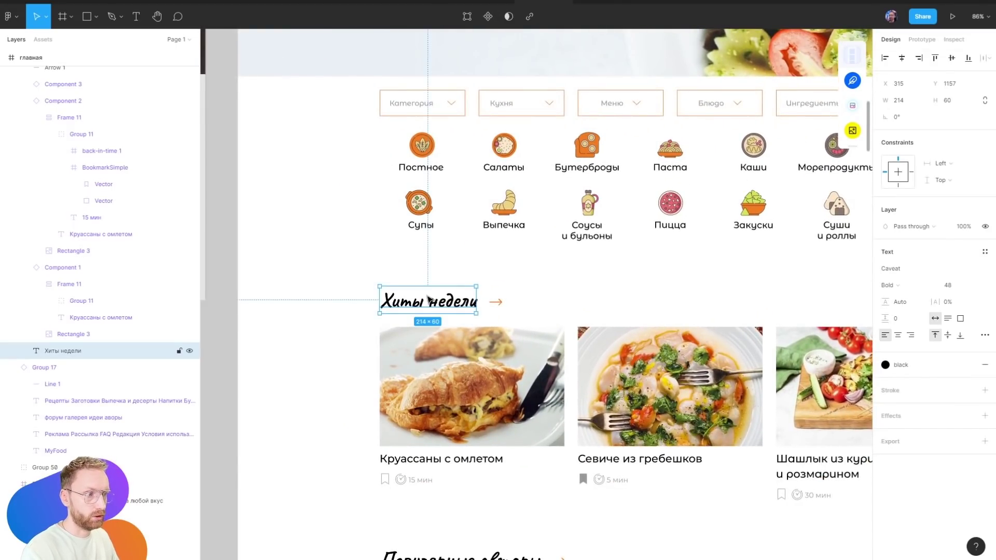
scroll(476, 201, up, 3)
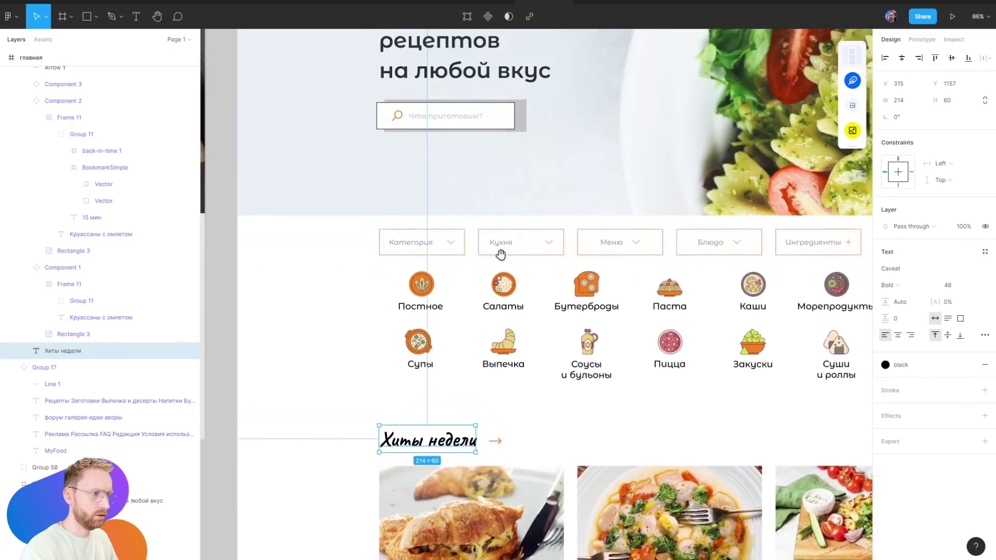
mouse_move(500, 255)
mouse_down()
mouse_move(497, 441)
mouse_move(452, 112)
mouse_up()
drag(688, 350, 602, 299)
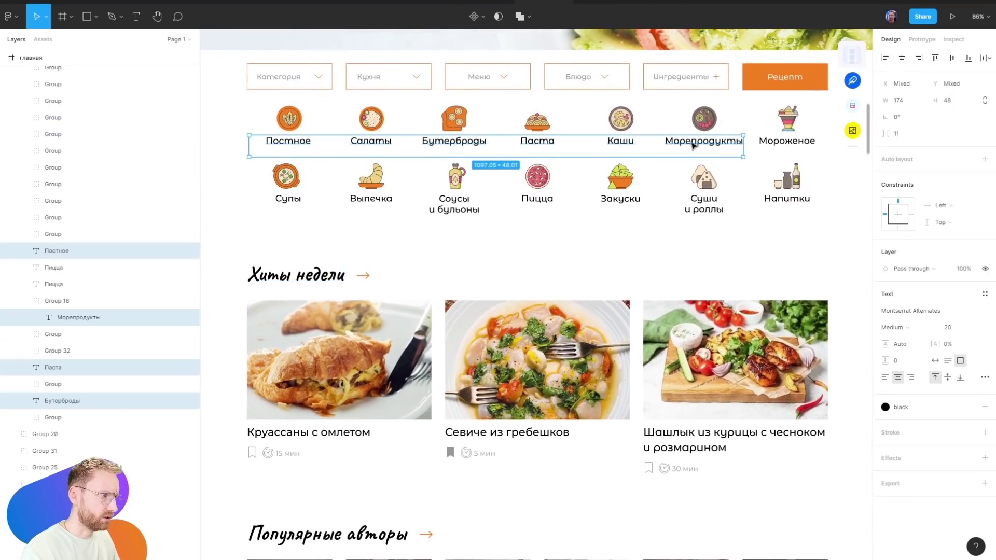
click(764, 291)
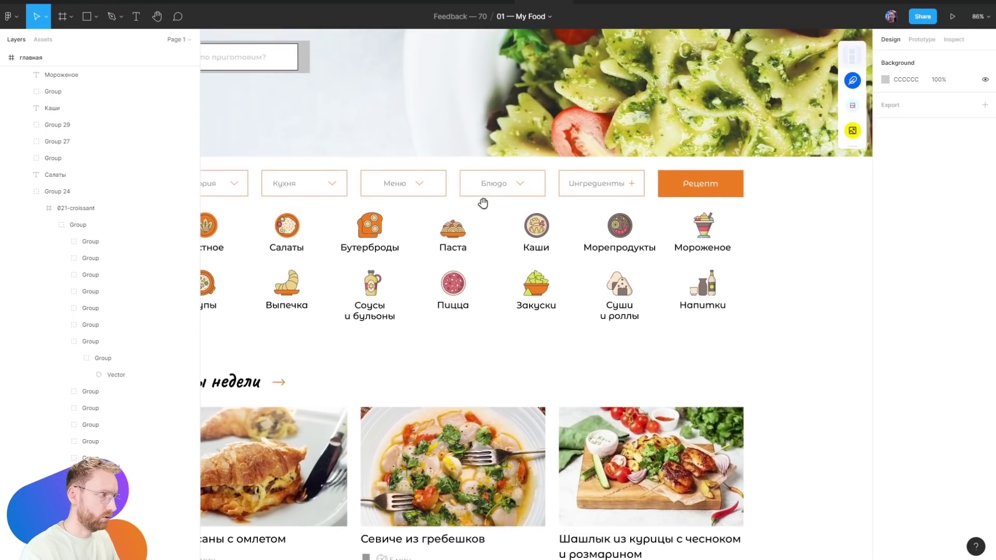
scroll(689, 176, up, 5)
click(672, 172)
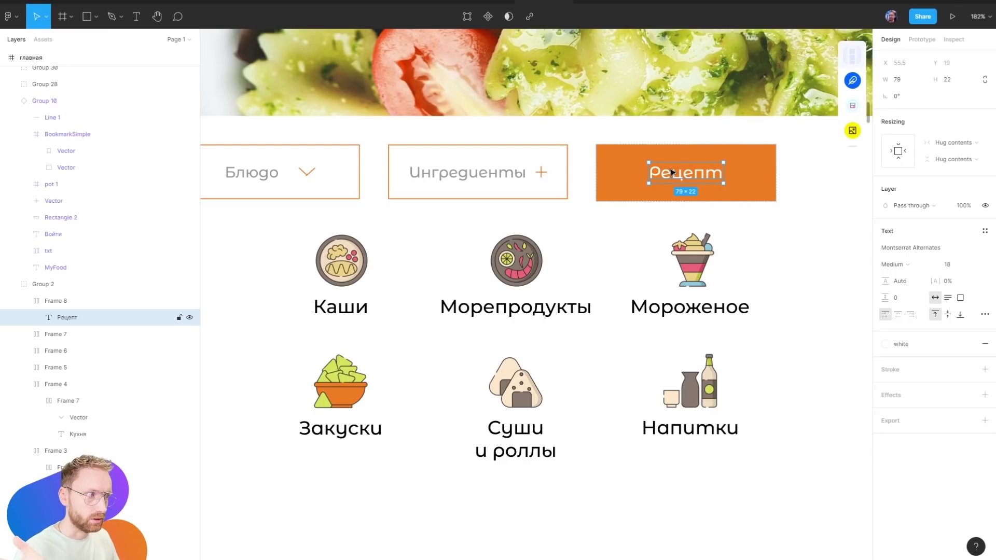
scroll(545, 192, down, 5)
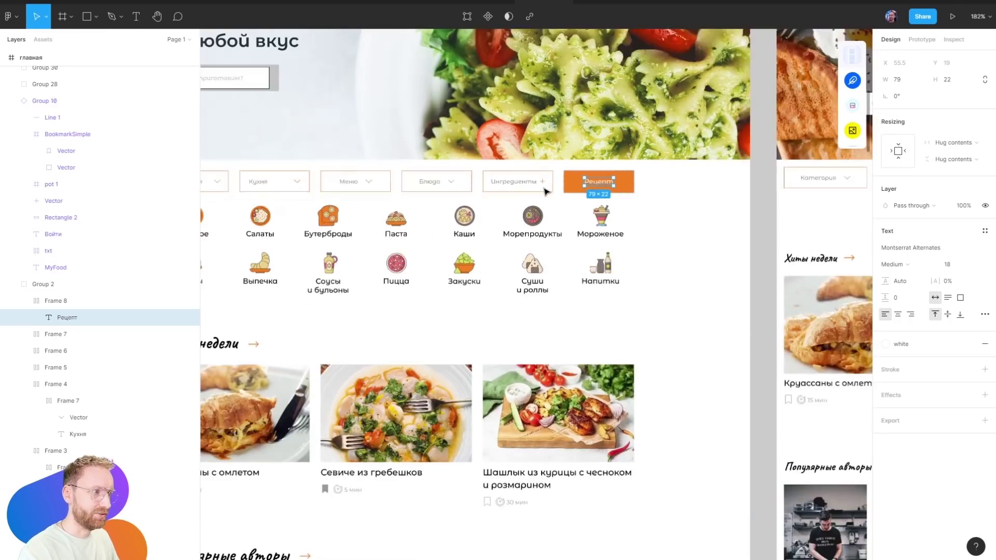
click(675, 254)
scroll(584, 136, down, 10)
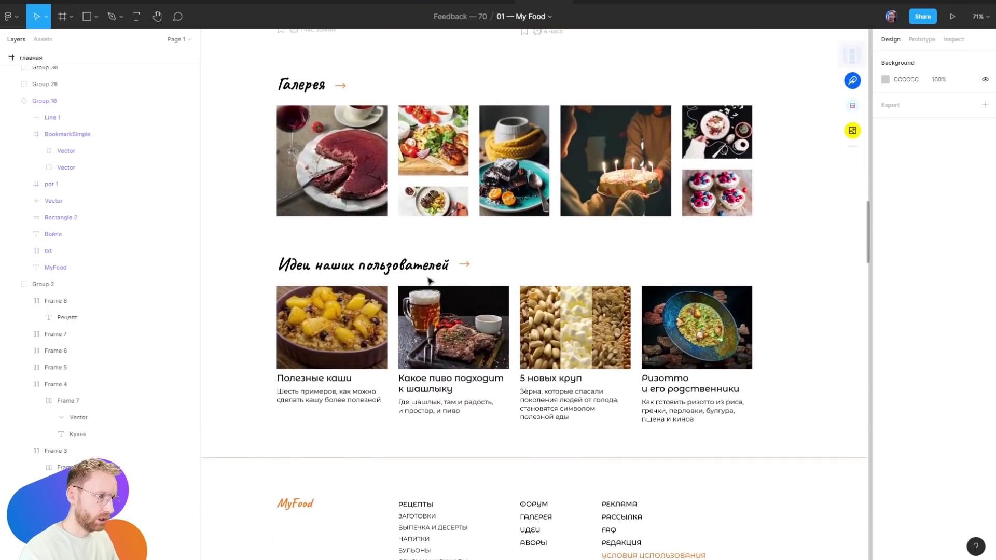
scroll(429, 280, up, 5)
scroll(494, 283, down, 2)
scroll(330, 276, up, 5)
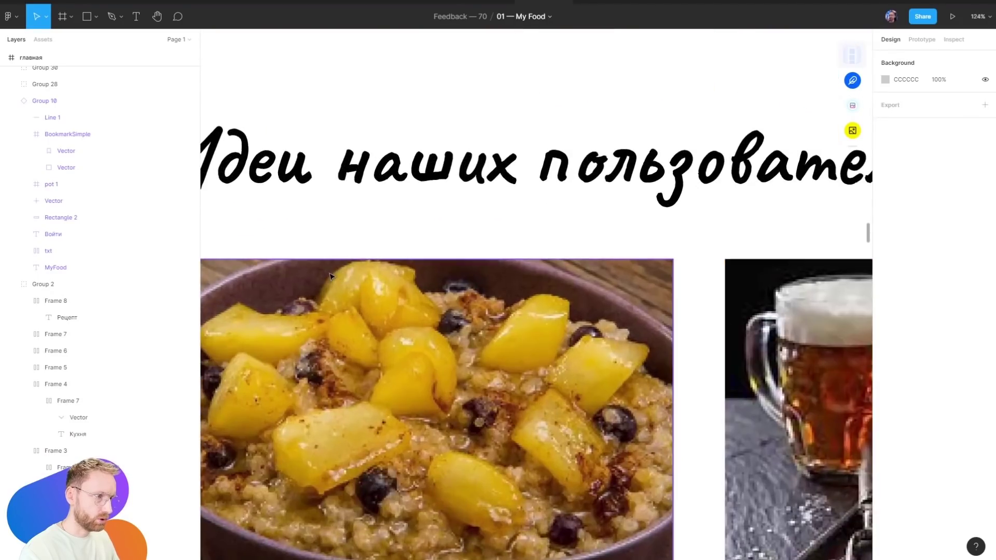
scroll(393, 253, down, 3)
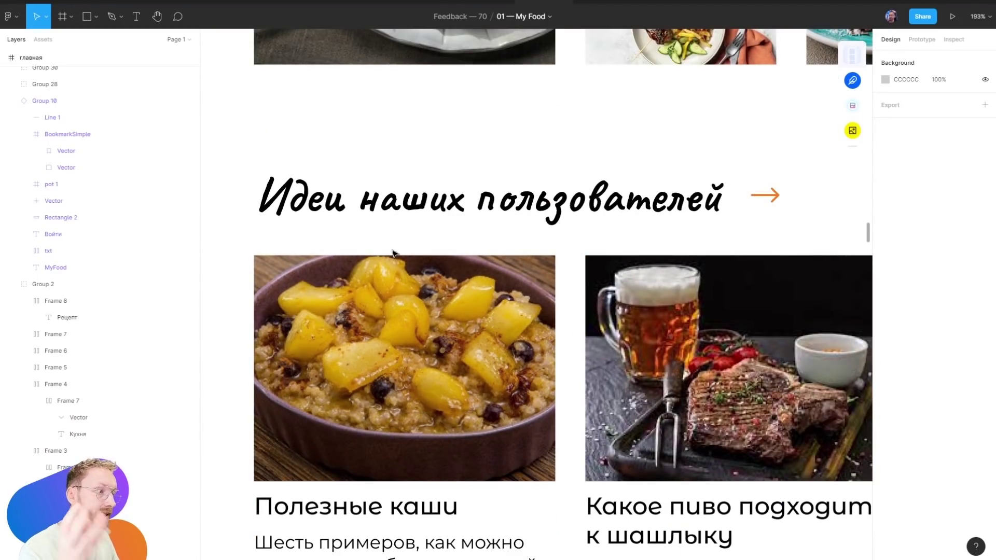
scroll(622, 257, right, 5)
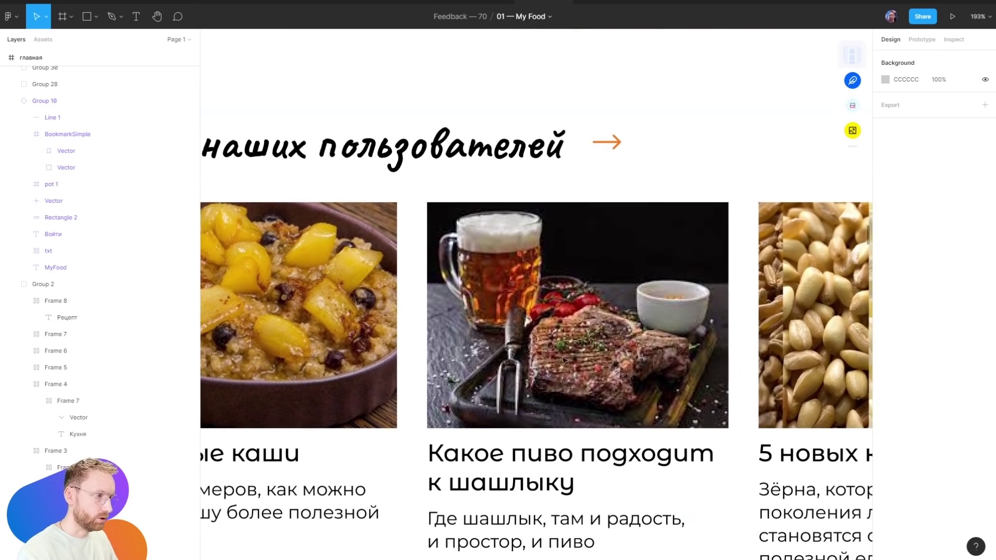
scroll(596, 269, right, 5)
scroll(571, 283, right, 4)
scroll(560, 290, up, 3)
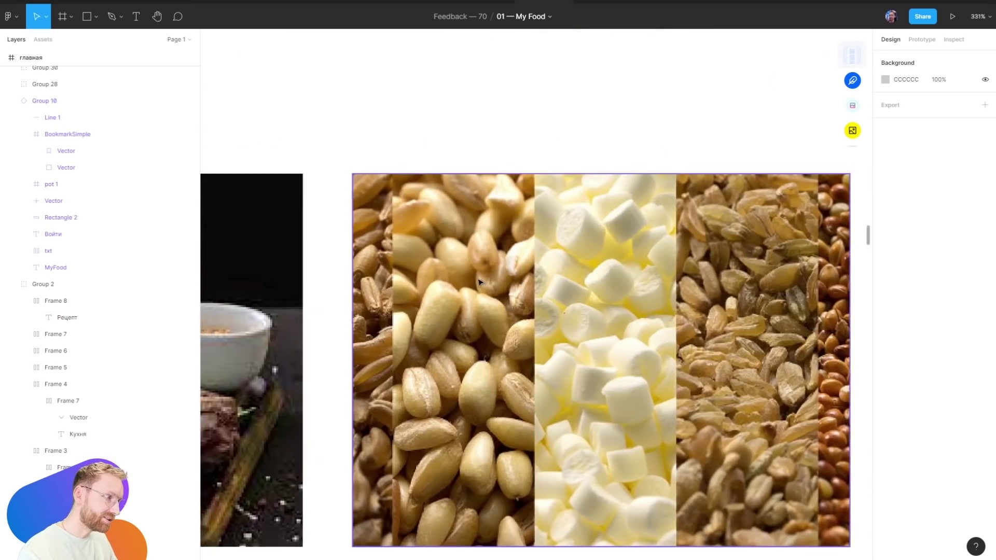
scroll(560, 290, down, 4)
scroll(570, 270, up, 4)
scroll(645, 187, down, 3)
scroll(631, 290, down, 4)
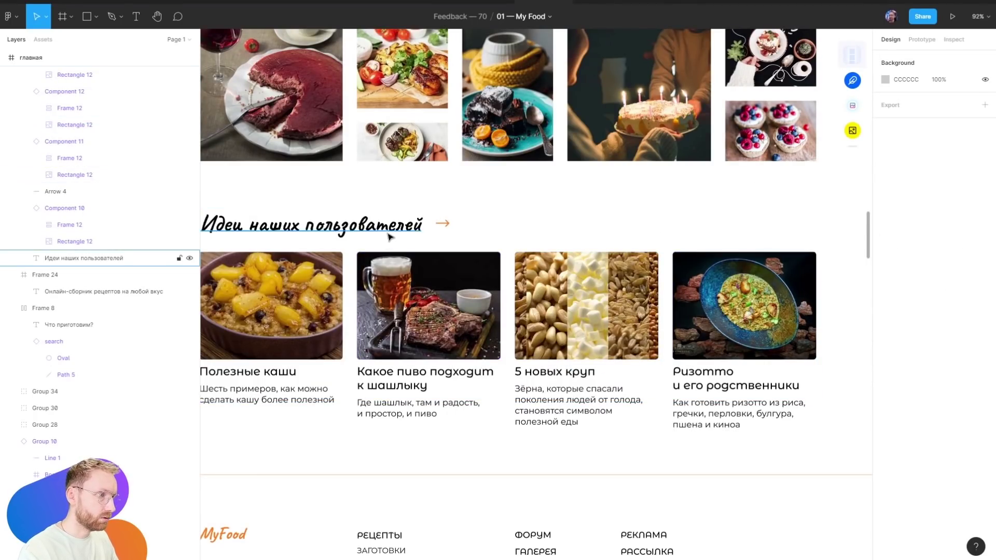
scroll(363, 311, down, 3)
scroll(384, 363, down, 2)
scroll(390, 378, up, 3)
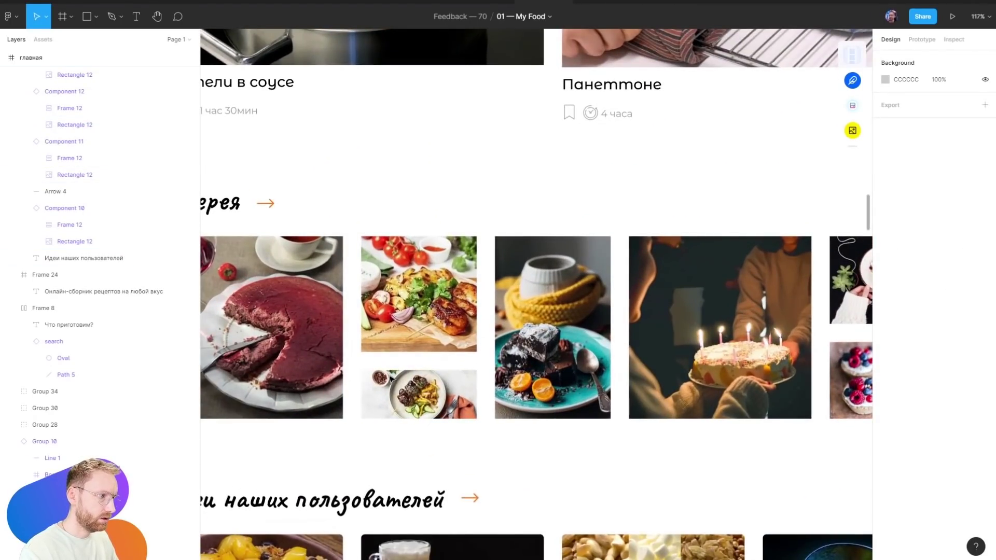
key(shift+0)
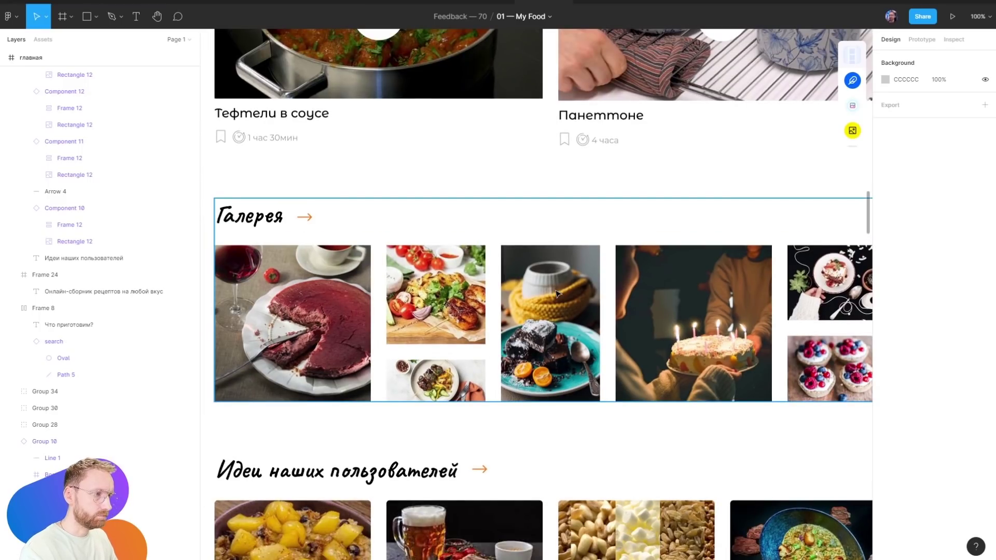
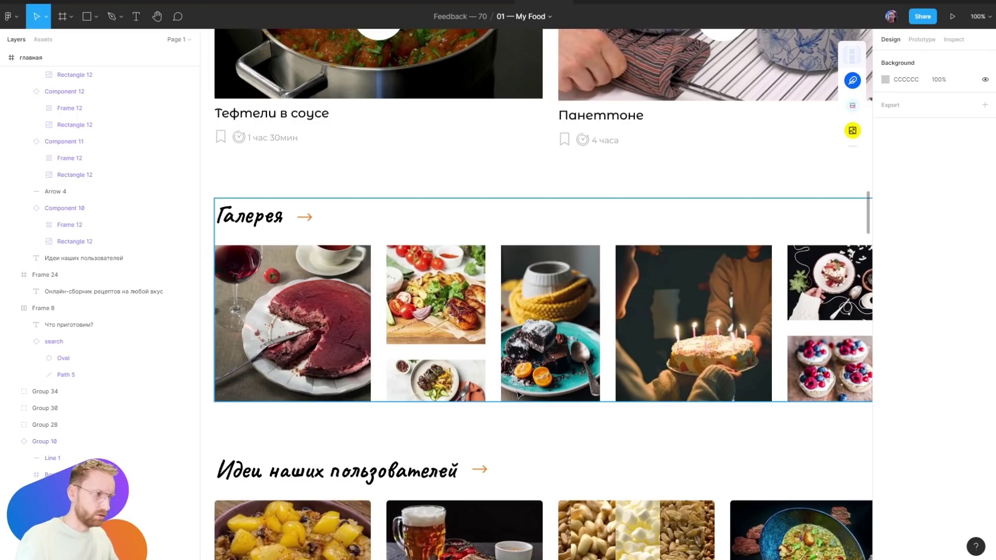
Undo the grey placeholder rectangles in the Галерея section and move the view away
key(r)
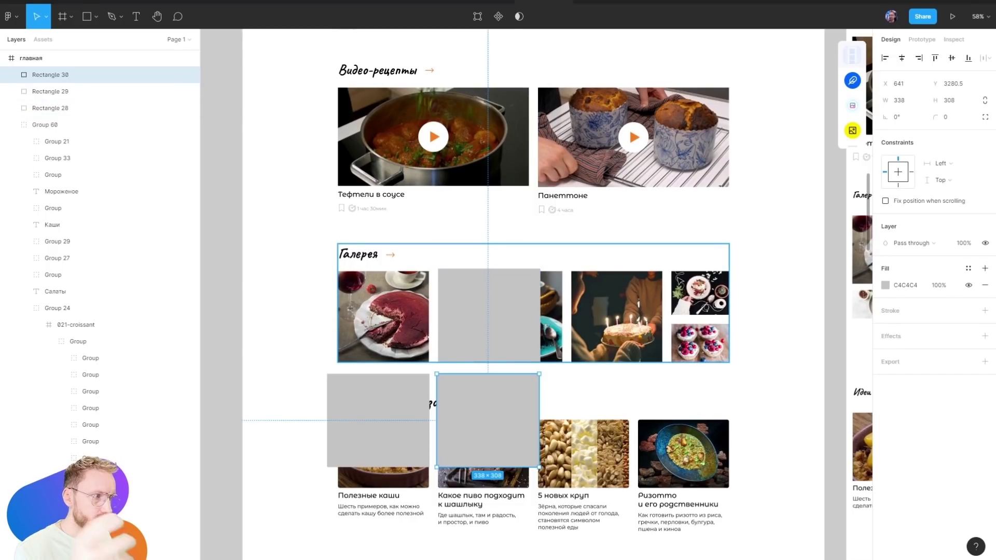
key(ctrl+z)
key(ctrl+z)
key(ctrl+z)
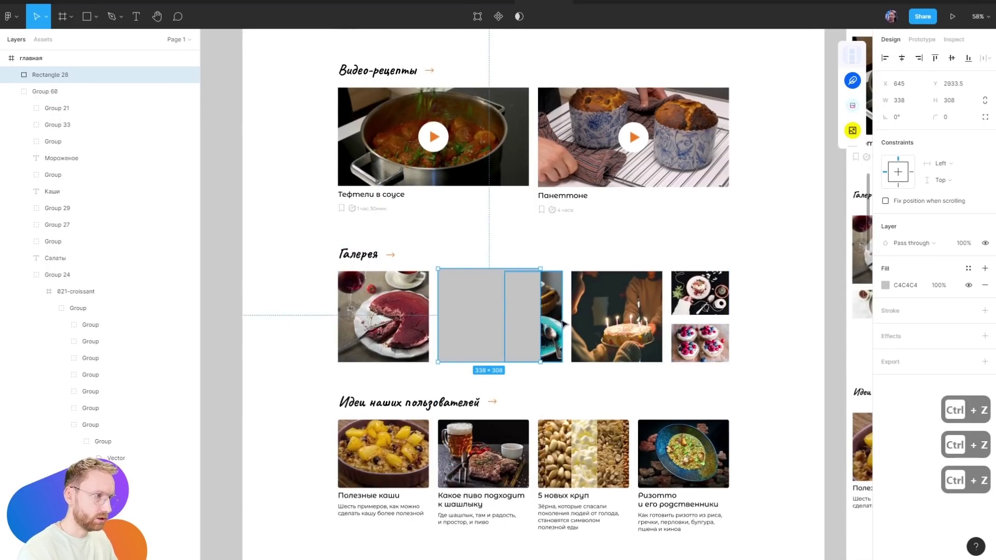
key(ctrl+z)
mouse_move(590, 441)
mouse_down()
mouse_move(537, 87)
mouse_move(570, 467)
mouse_move(549, 339)
mouse_up()
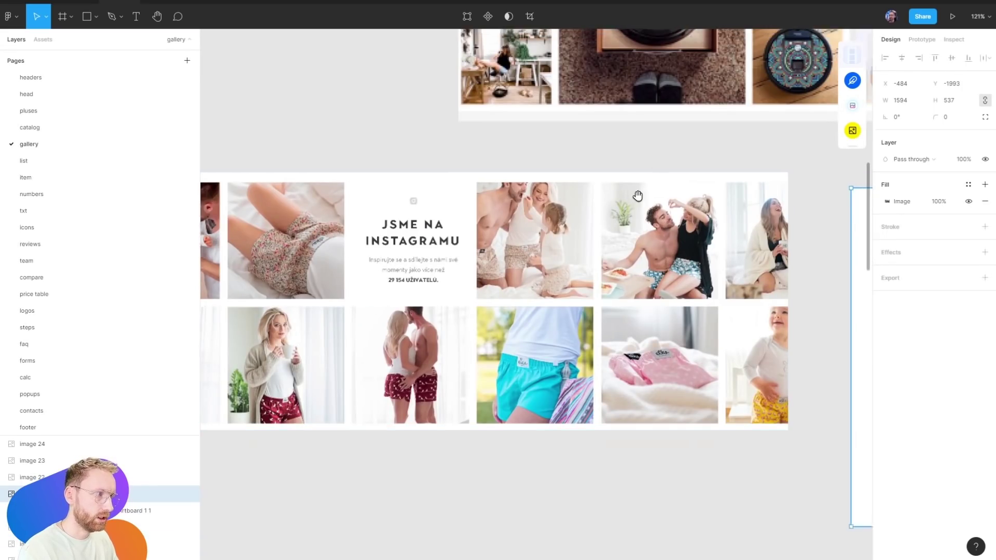
Draw two stacked grey placeholder blocks over the child photo in the robot gallery example
mouse_move(638, 196)
mouse_down()
mouse_move(534, 282)
mouse_move(535, 340)
mouse_move(380, 387)
mouse_up()
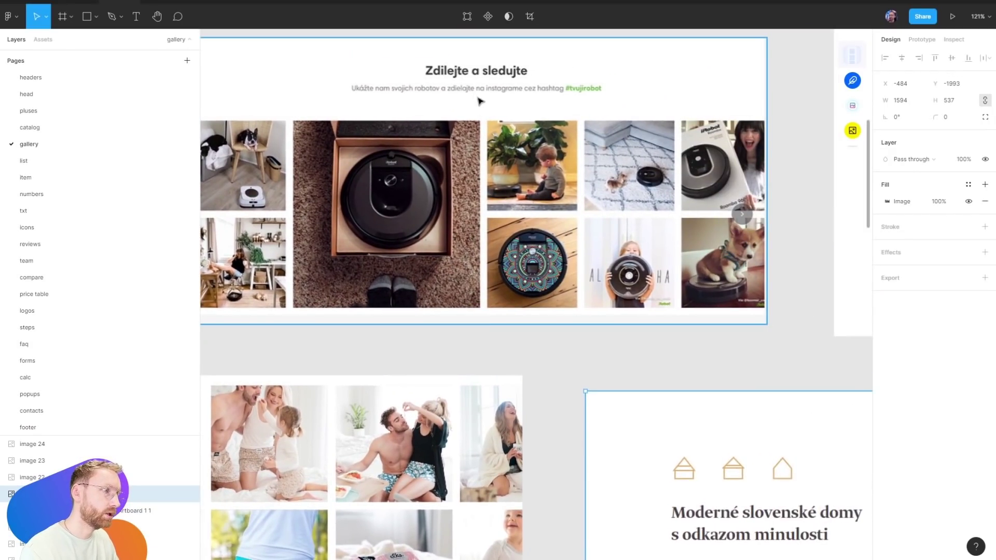
key(r)
mouse_move(488, 125)
mouse_down()
mouse_move(524, 171)
mouse_move(572, 164)
mouse_up()
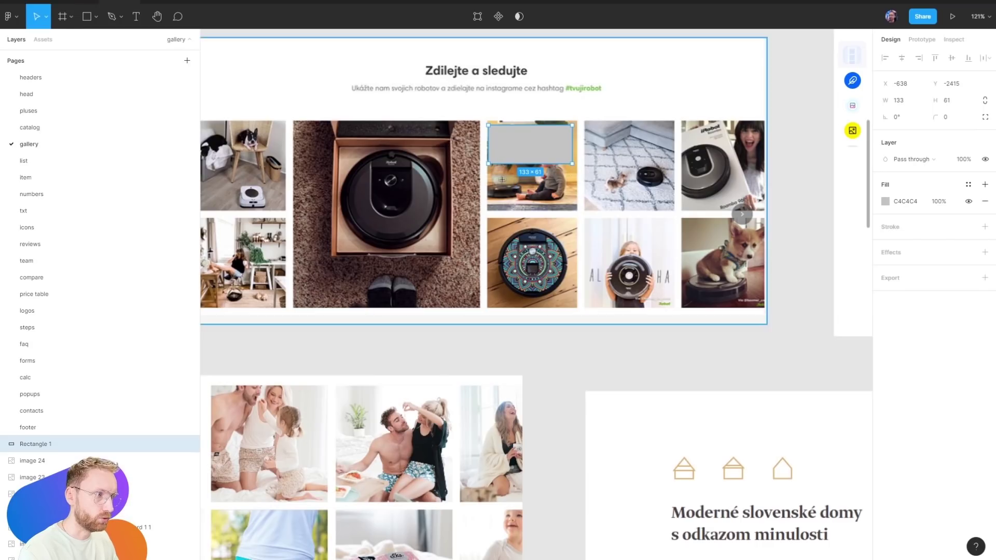
key(r)
mouse_move(489, 180)
mouse_down()
mouse_move(583, 192)
mouse_move(572, 204)
mouse_up()
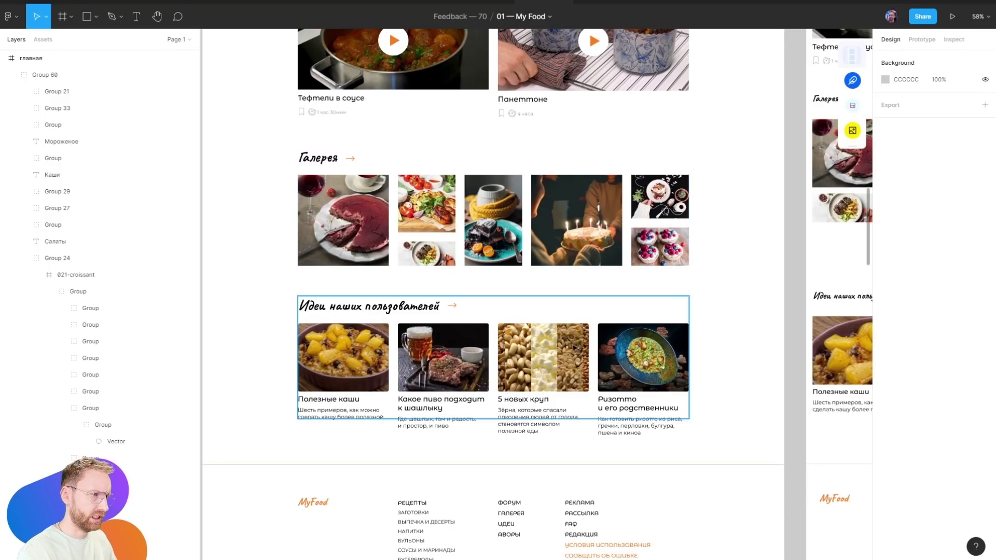
Draw a grey block beside the Тефтели в соусе card's play button and cut it
scroll(332, 249, up, 5)
scroll(278, 264, up, 5)
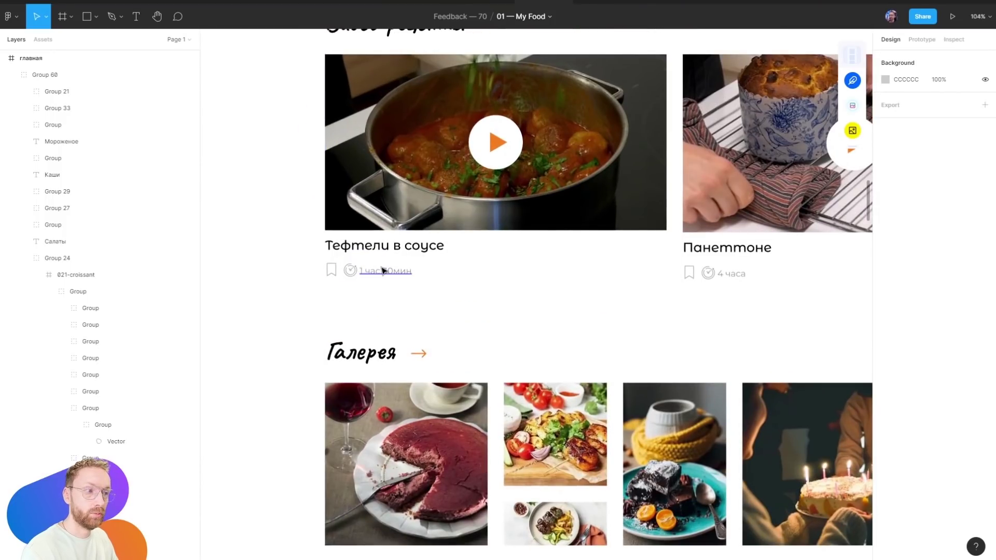
ctrl+click(384, 271)
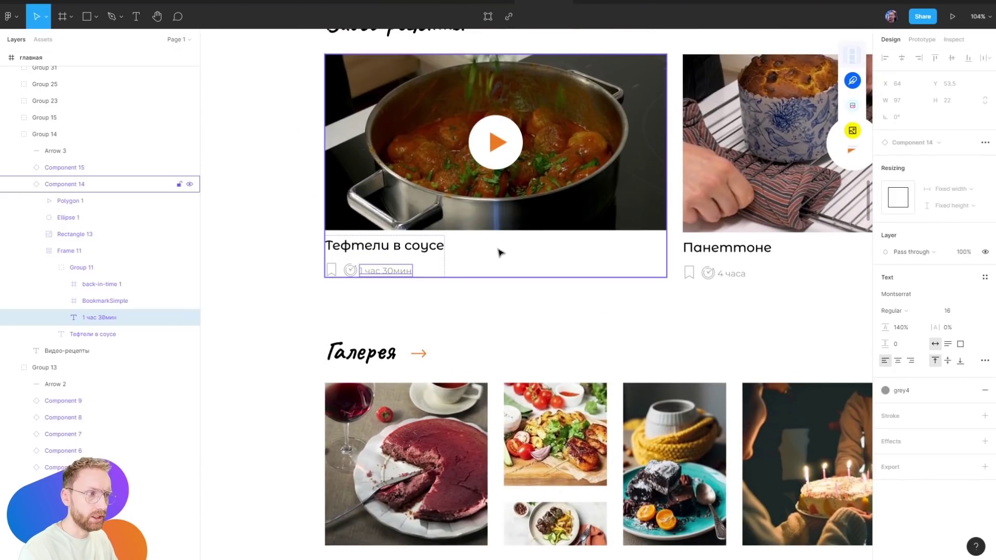
key(Escape)
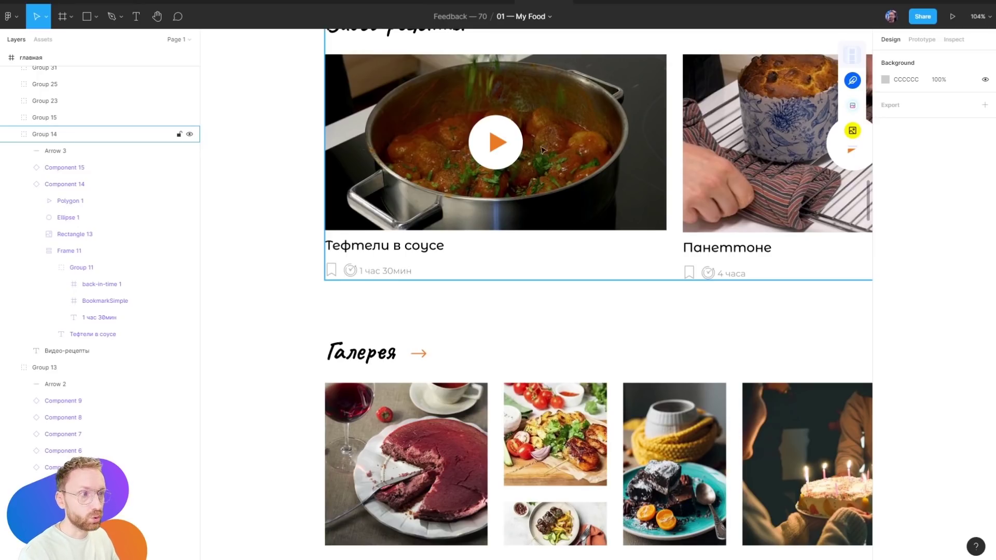
scroll(542, 149, up, 5)
ctrl+click(512, 171)
key(r)
drag(505, 152, 605, 211)
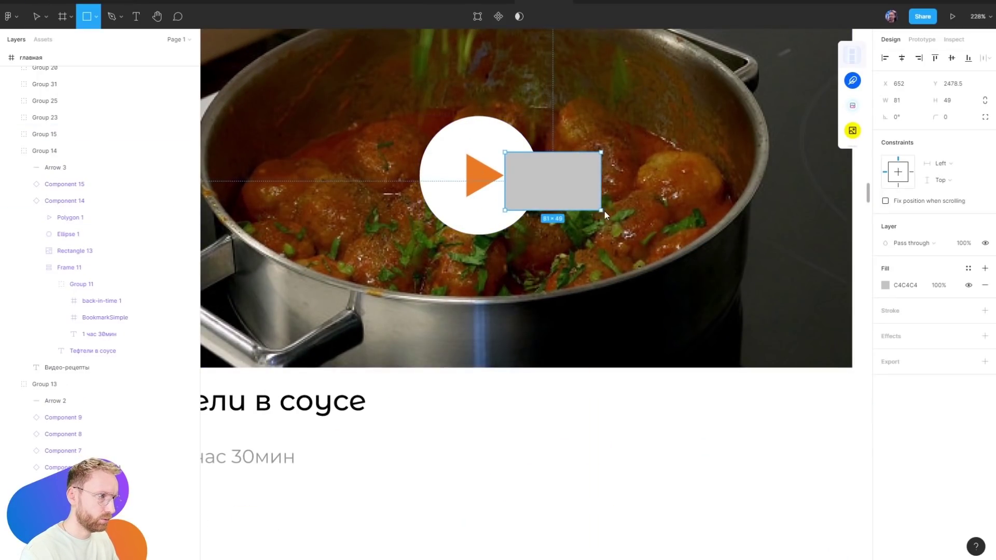
key(Delete)
Paste the block into the main video card component, fill it 000000, and send it backward
click(488, 135)
click(939, 214)
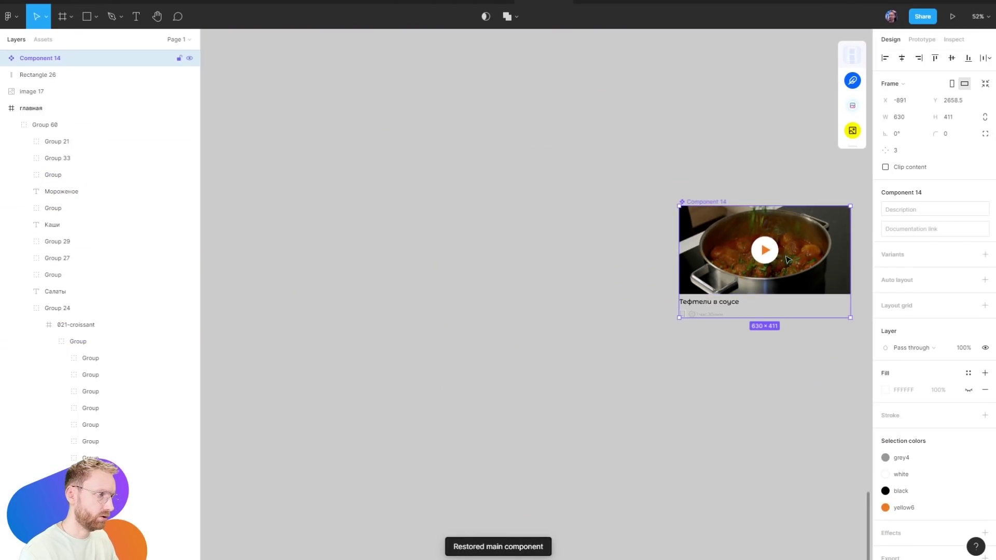
scroll(788, 260, up, 5)
ctrl+click(582, 267)
key(ctrl+v)
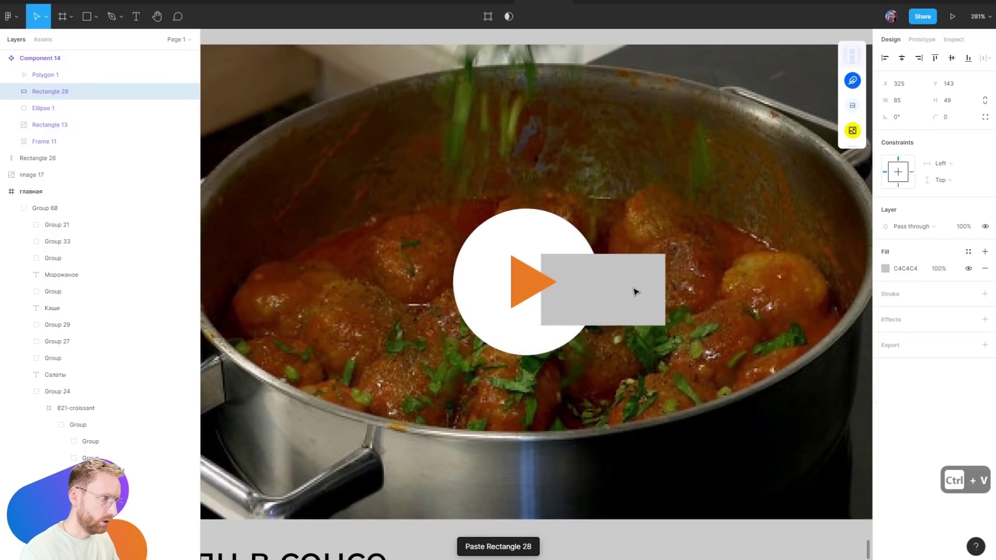
drag(636, 291, 659, 288)
click(884, 268)
text(000000)
key(Return)
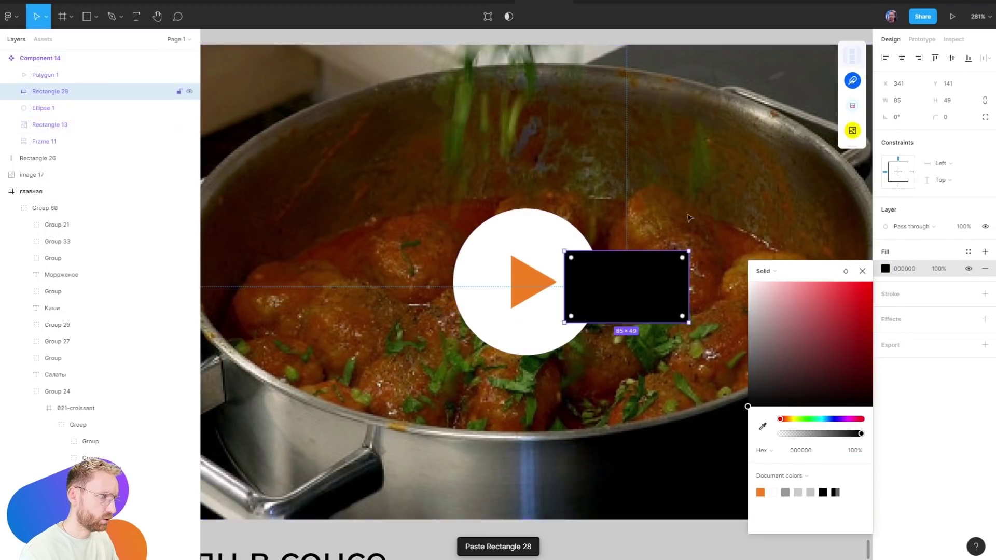
key(Escape)
key(ctrl+bracketleft)
Add white '1:18' text centred inside the black badge
key(t)
click(642, 231)
text(фц)
key(Escape)
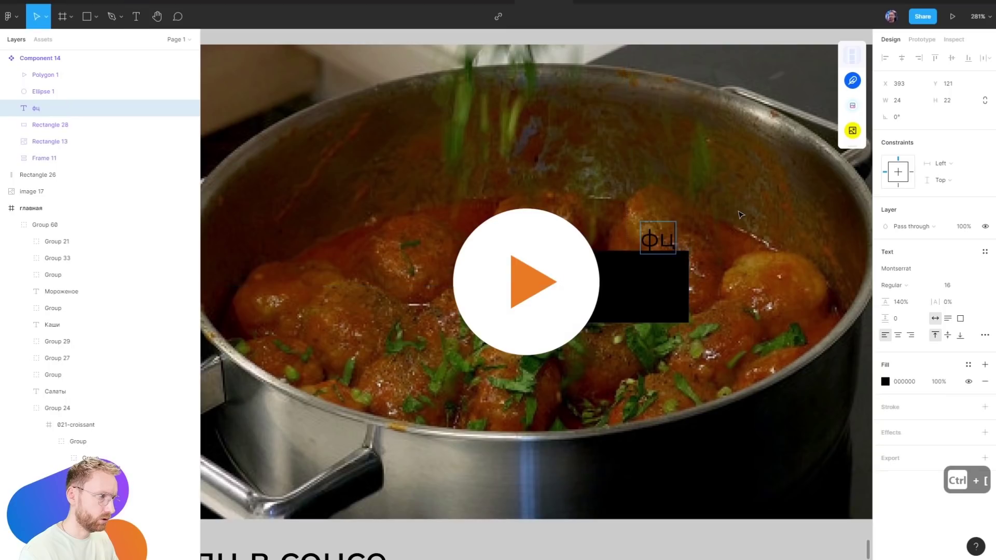
text(в)
key(ctrl+a)
click(885, 382)
click(773, 518)
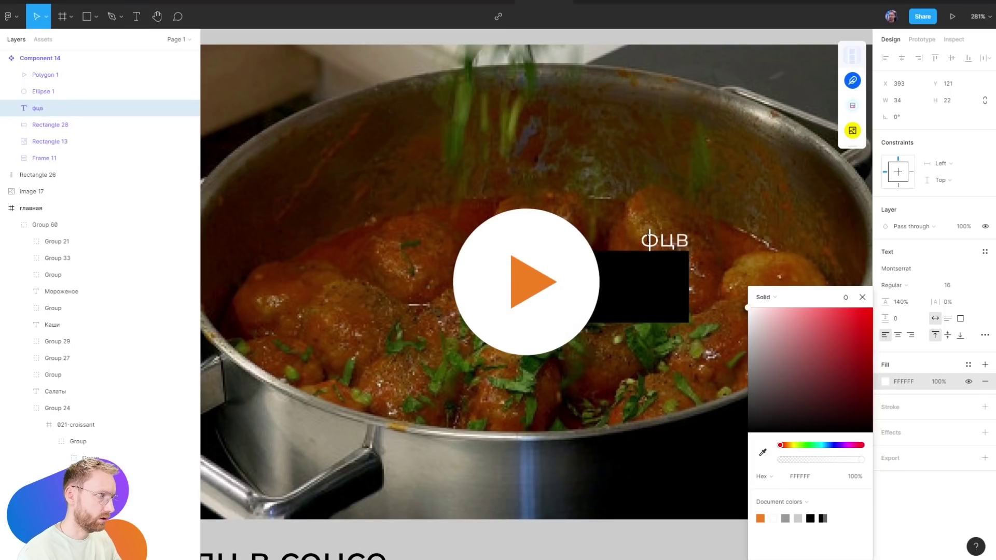
text(1:18)
drag(659, 239, 640, 282)
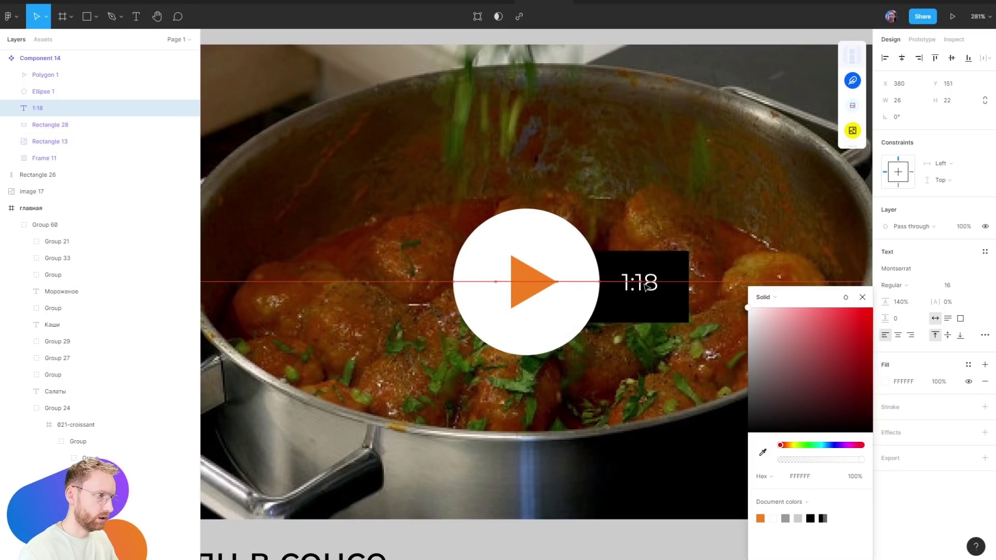
key(Escape)
scroll(416, 306, down, 5)
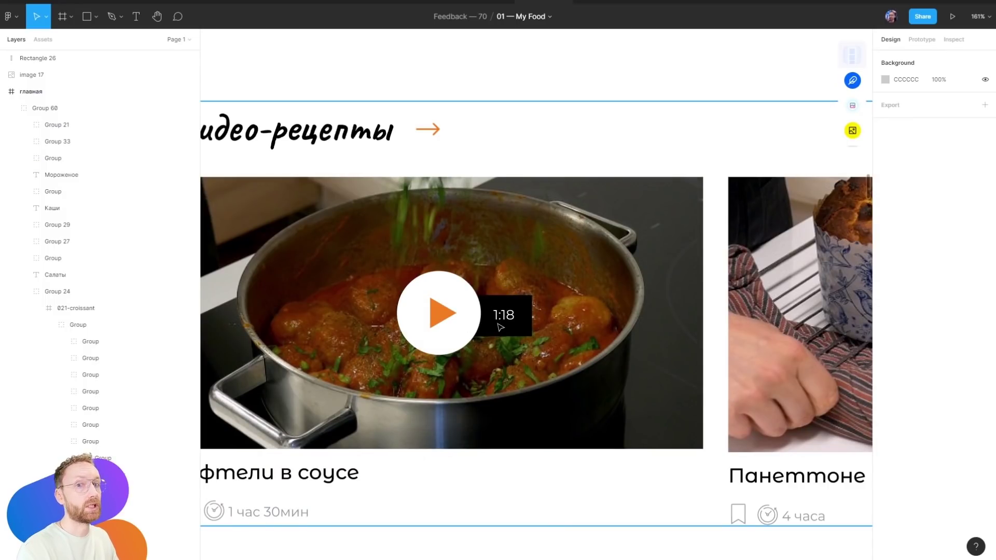
scroll(377, 348, down, 4)
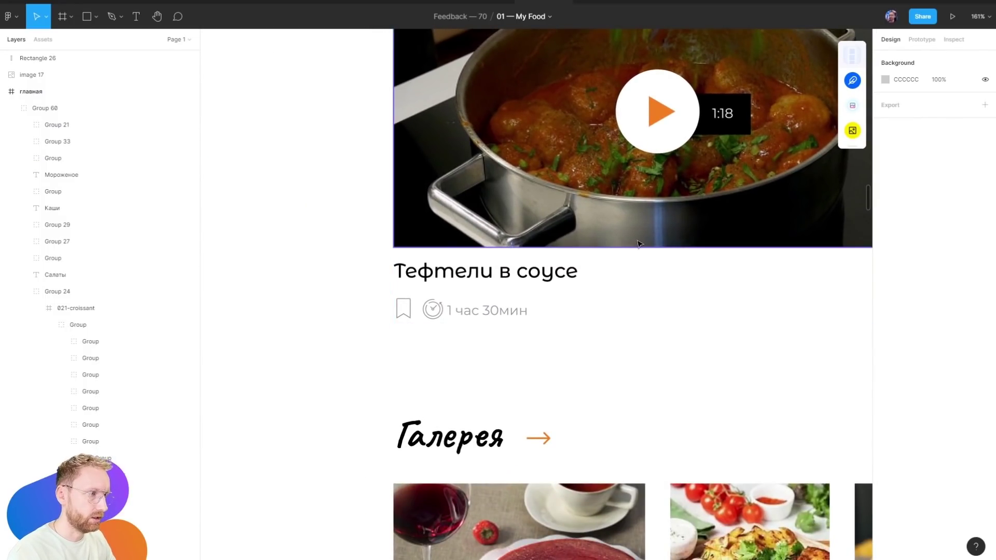
Sketch grey placeholder blocks over the footer menu lists, then undo them
scroll(317, 318, down, 5)
key(r)
drag(284, 296, 379, 344)
key(ctrl+z)
key(ctrl+z)
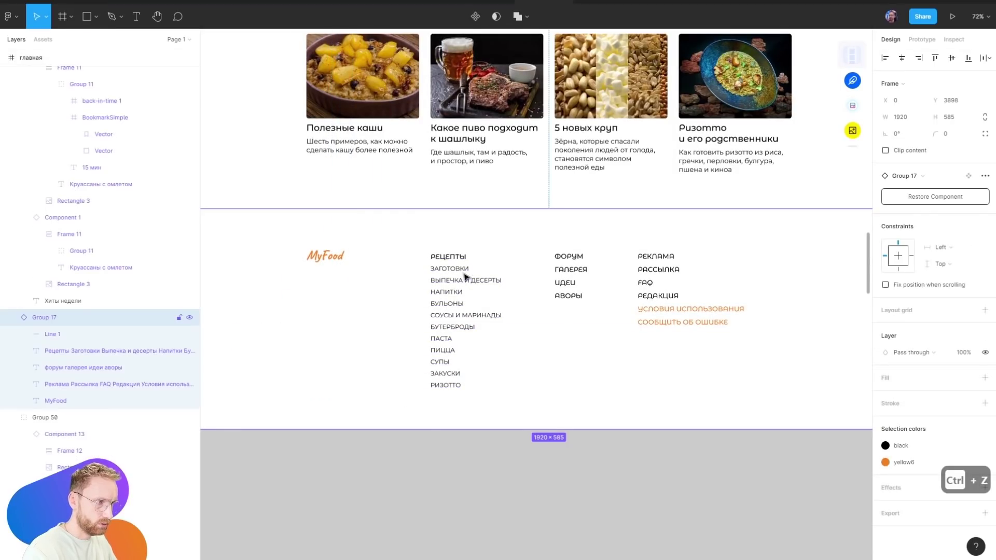
scroll(423, 263, up, 3)
drag(424, 263, 534, 372)
drag(483, 325, 491, 420)
key(ctrl+z)
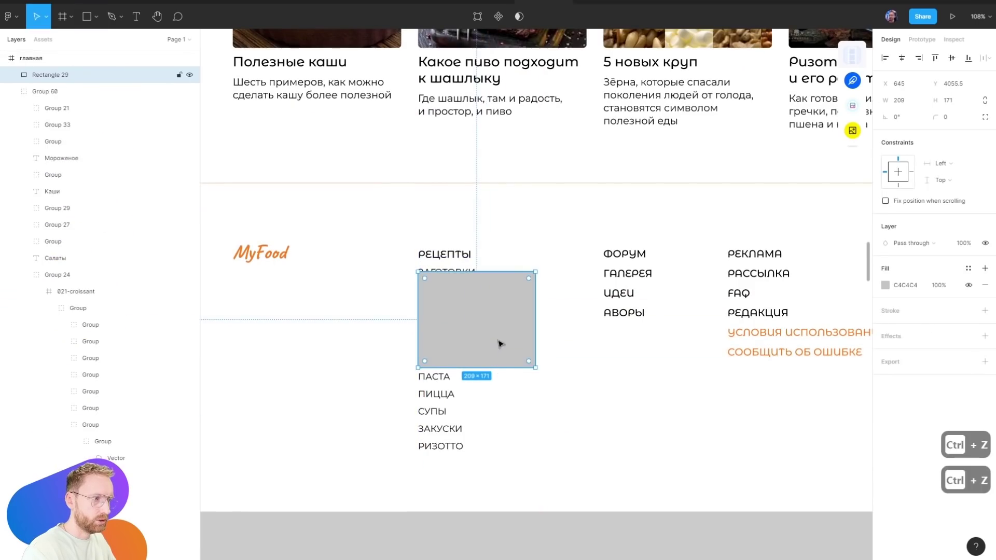
key(ctrl+z)
scroll(453, 272, up, 5)
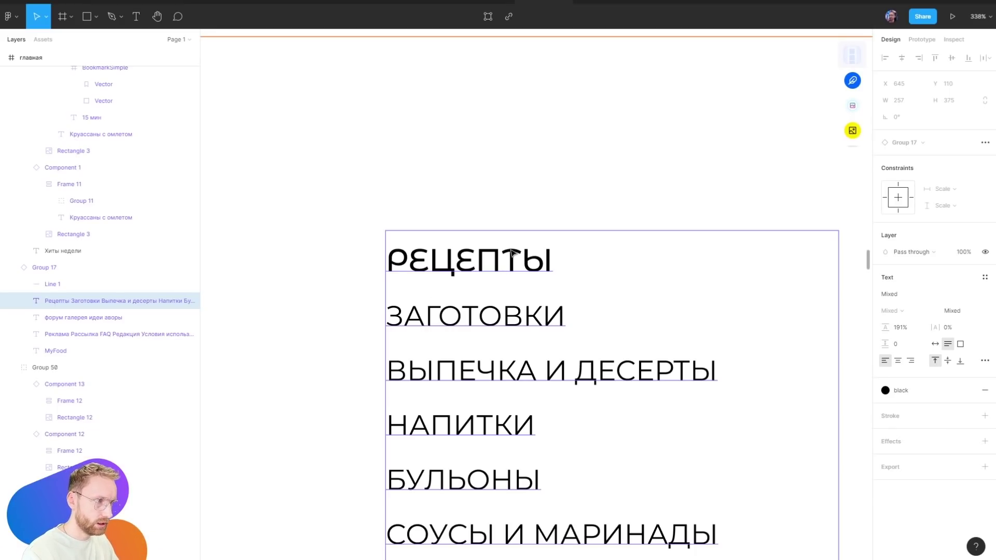
scroll(459, 257, down, 1)
Inspect the РЕЦЕПТЫ menu text and view the footer at actual size
double_click(553, 259)
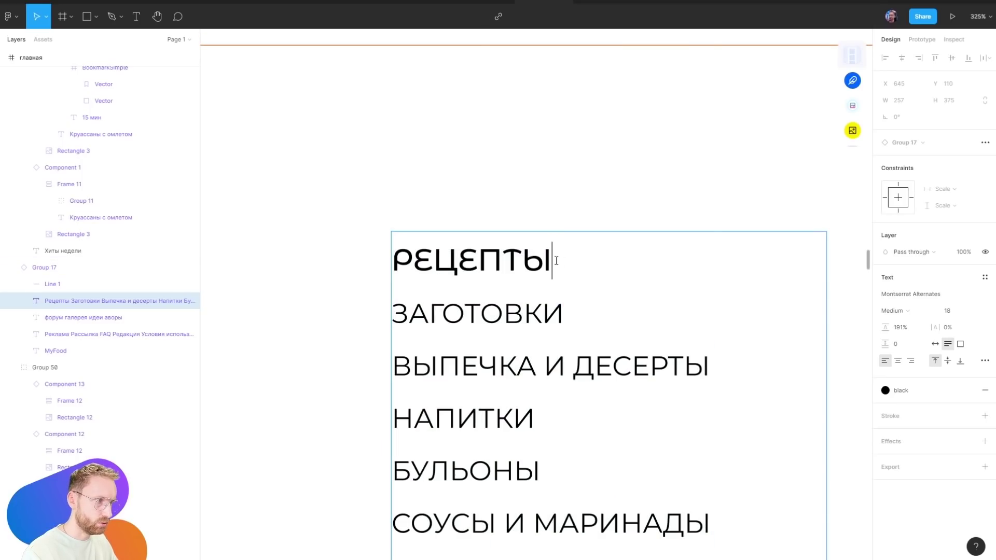
drag(553, 260, 332, 253)
key(Escape)
scroll(478, 160, down, 10)
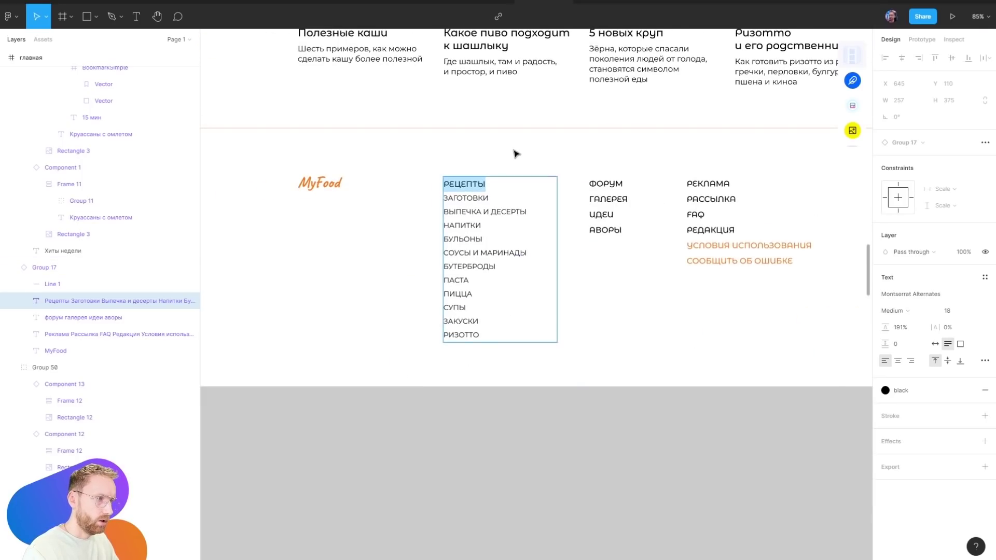
key(Escape)
key(shift+0)
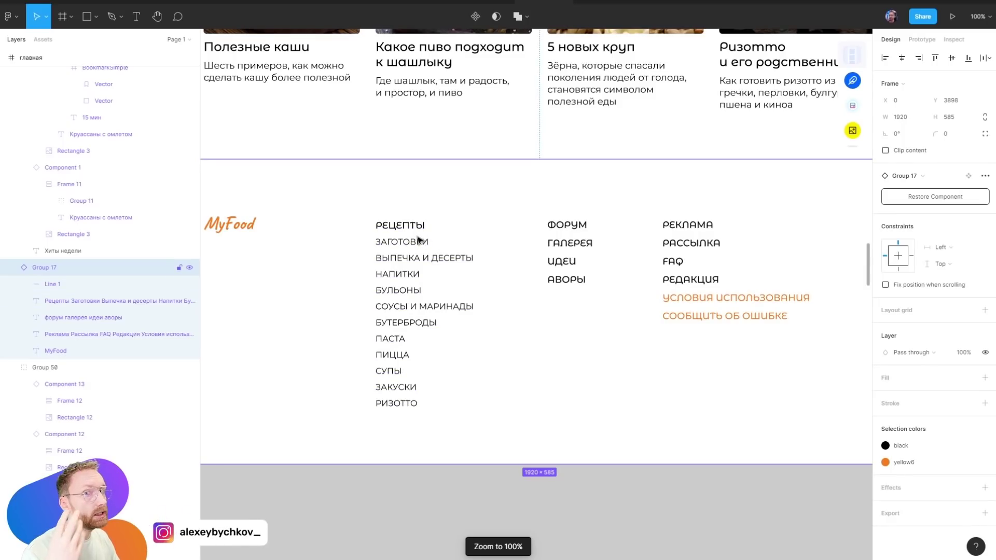
Switch the recipe menu items to title case and split РЕЦЕПТЫ into a separate heading
double_click(410, 240)
click(402, 406)
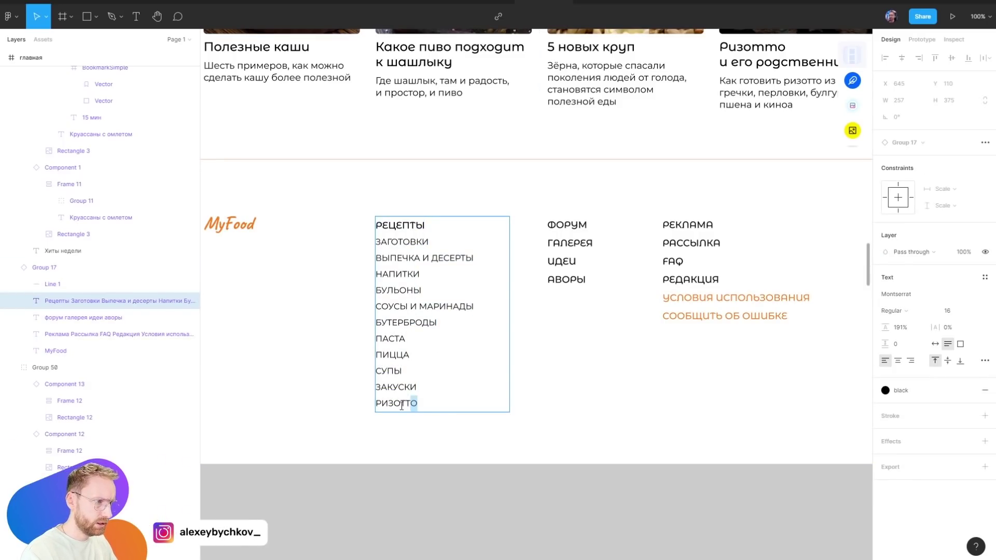
drag(402, 406, 292, 261)
click(985, 361)
click(829, 402)
click(840, 440)
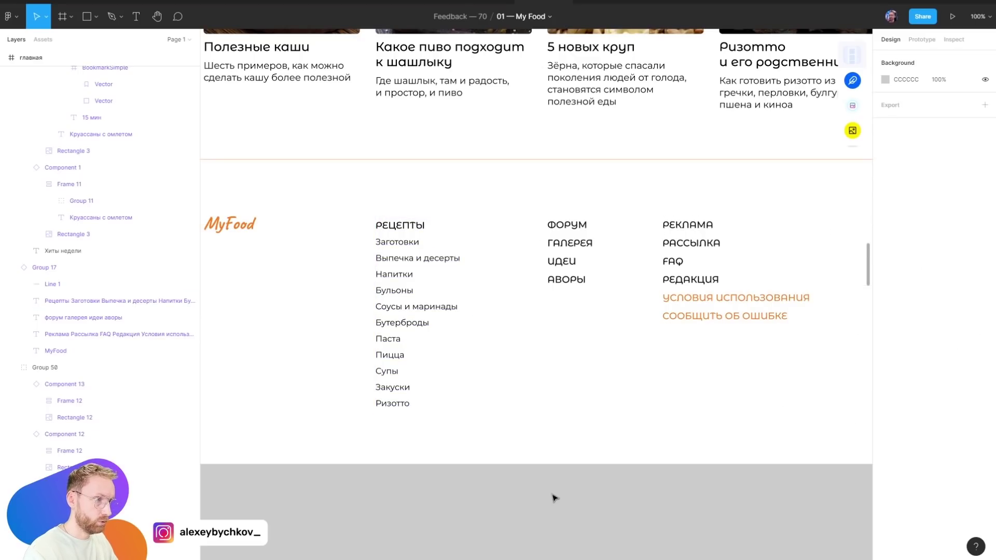
click(428, 232)
key(ctrl+x)
key(ctrl+v)
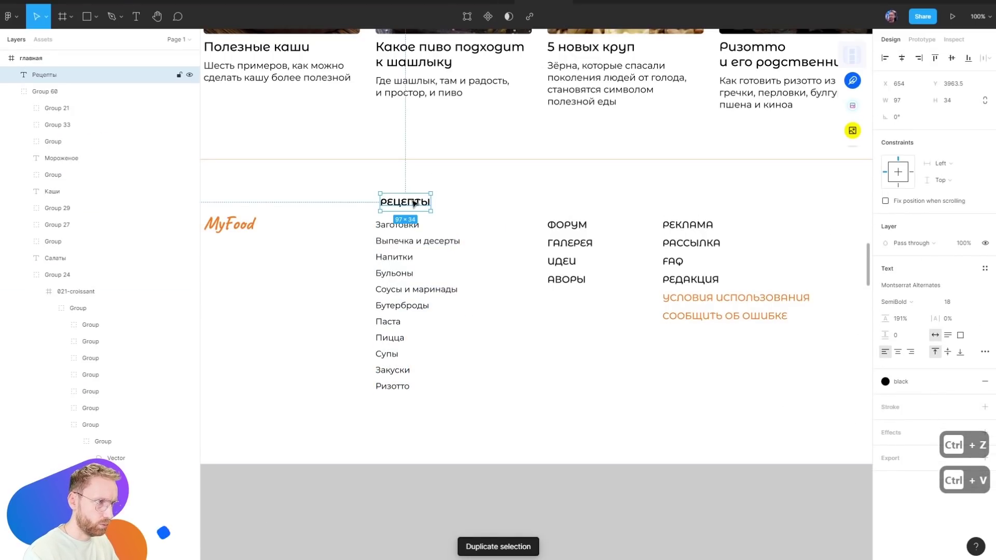
Copy the РЕЦЕПТЫ heading's text properties onto the ФОРУМ column and compare them
click(543, 213)
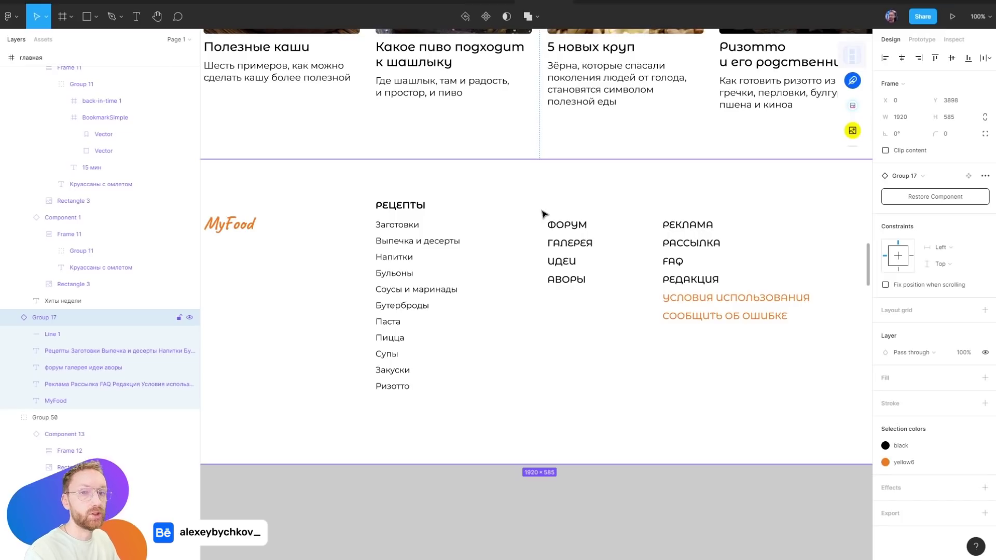
click(409, 206)
key(ctrl+alt+c)
click(568, 243)
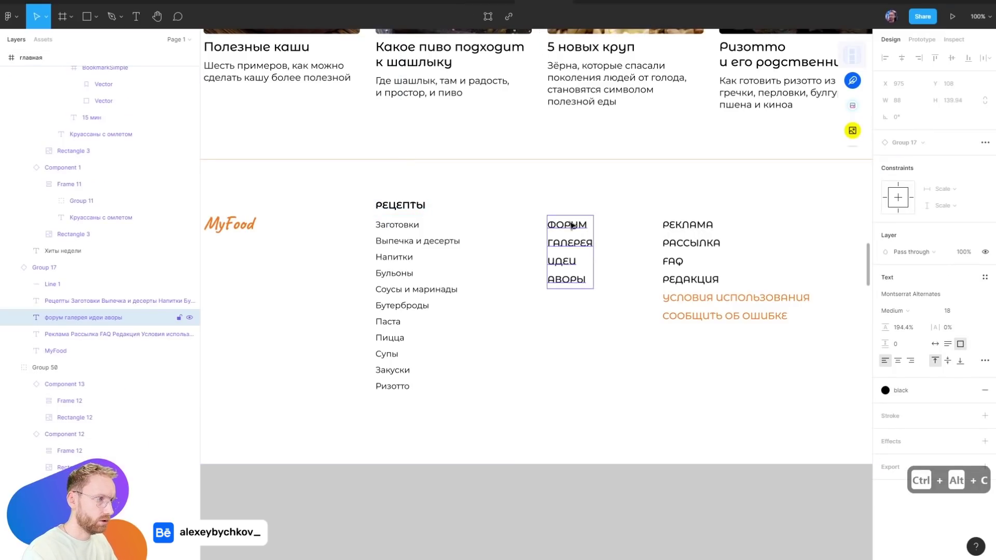
key(ctrl+alt+v)
click(400, 205)
shift+click(568, 249)
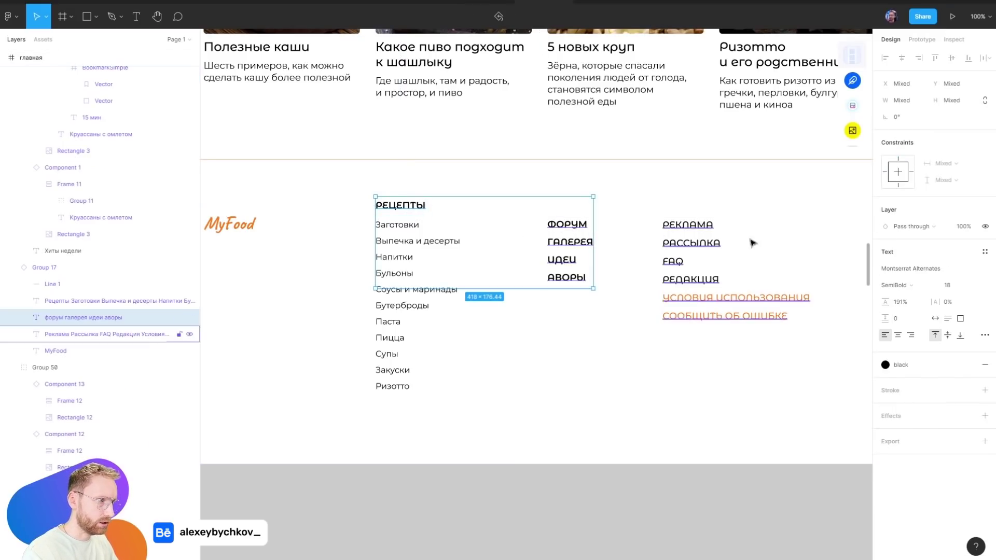
click(640, 196)
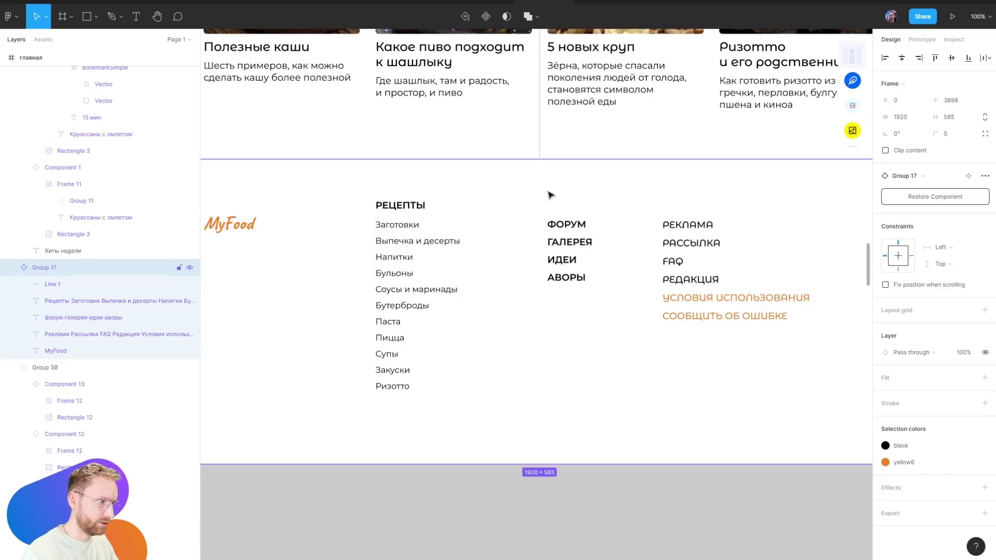
key(ctrl+z)
key(ctrl+z)
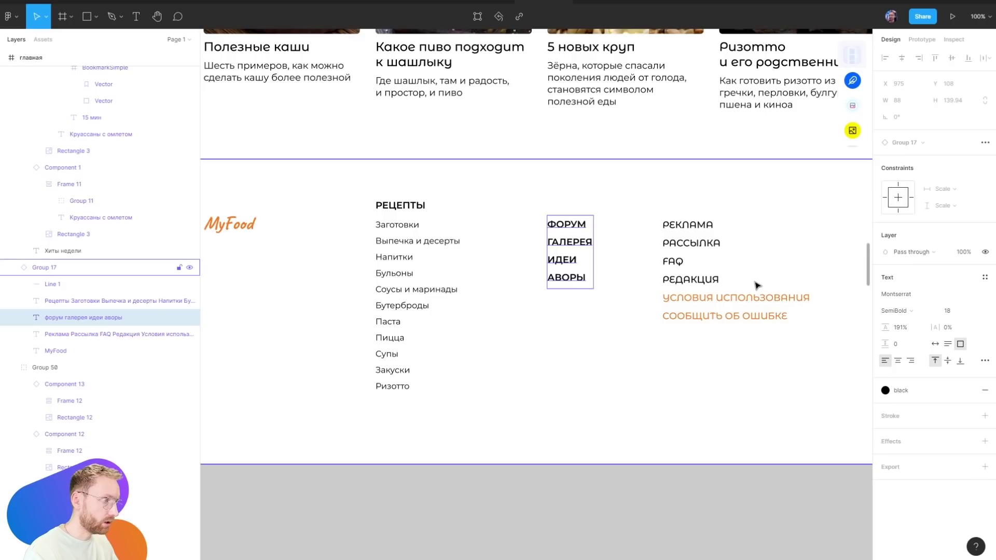
scroll(484, 225, down, 5)
Move Условия использования and Сообщить об ошибке into their own text layer
scroll(529, 422, up, 5)
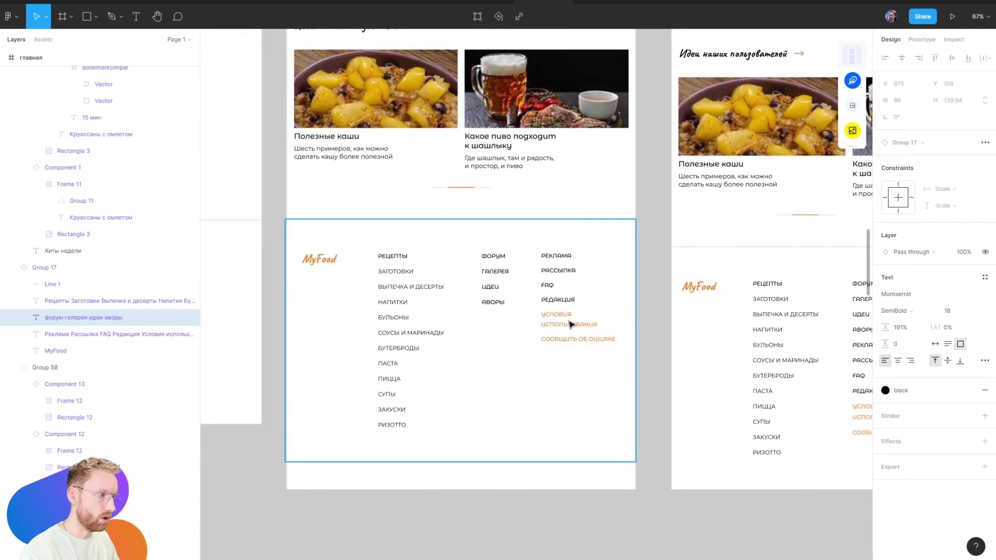
double_click(574, 319)
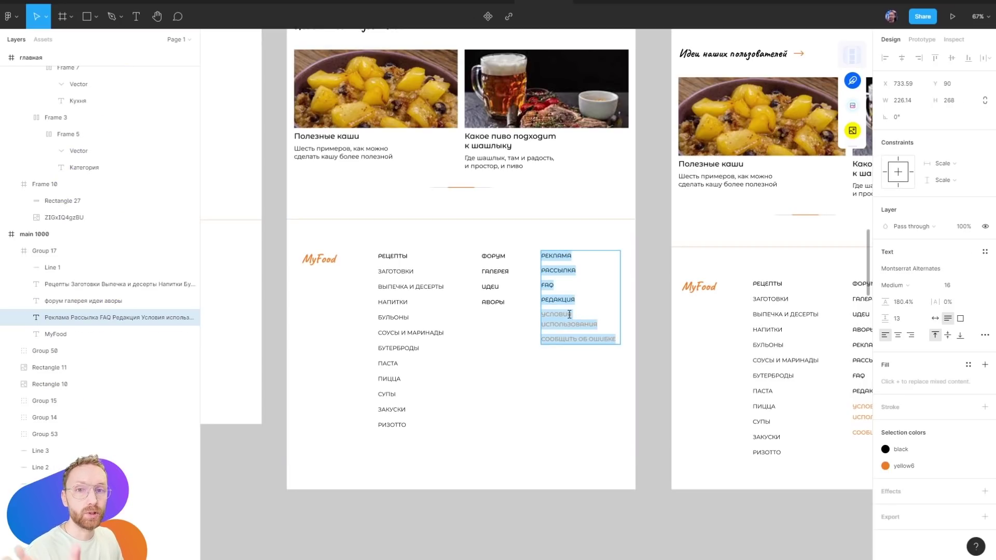
key(ctrl+z)
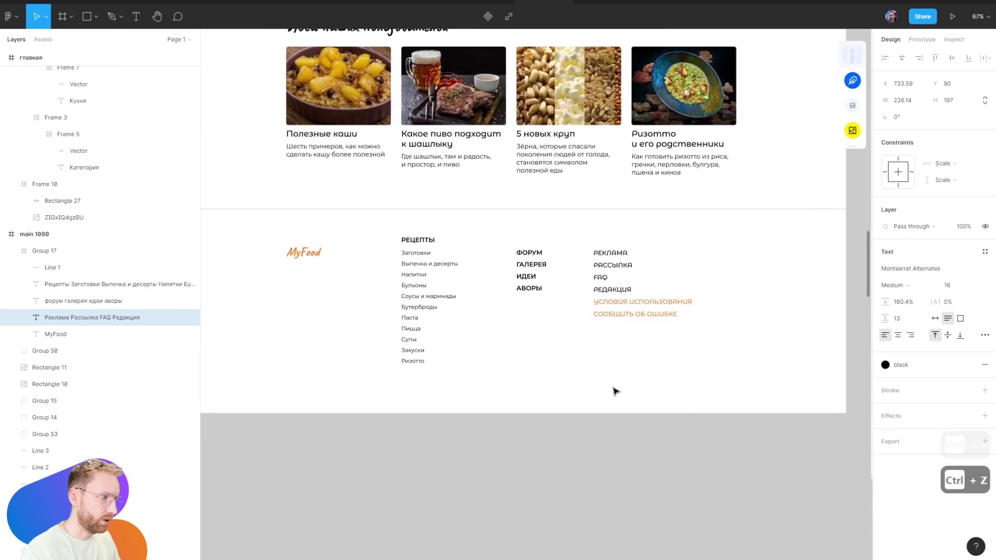
key(ctrl+z)
key(ctrl+x)
key(Escape)
key(ctrl+v)
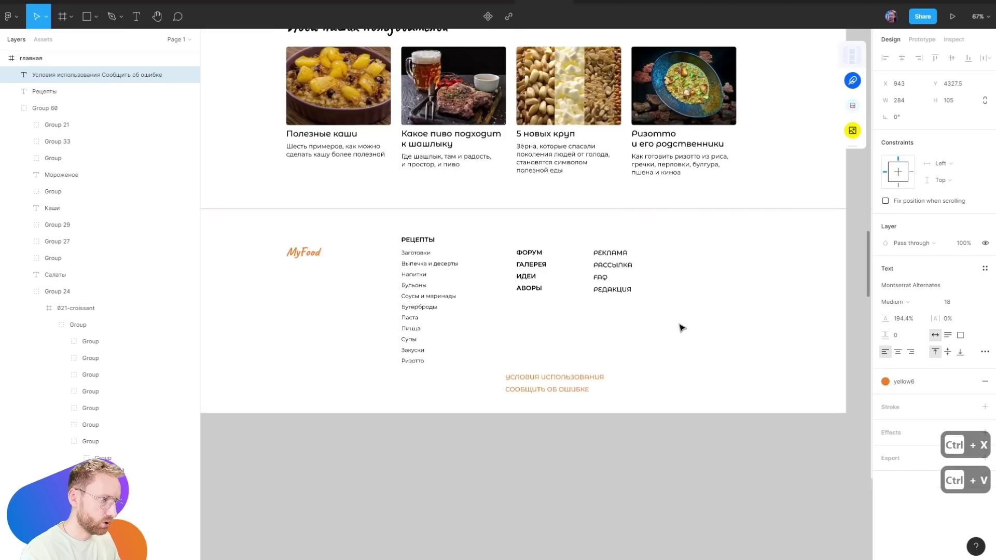
double_click(563, 365)
key(Escape)
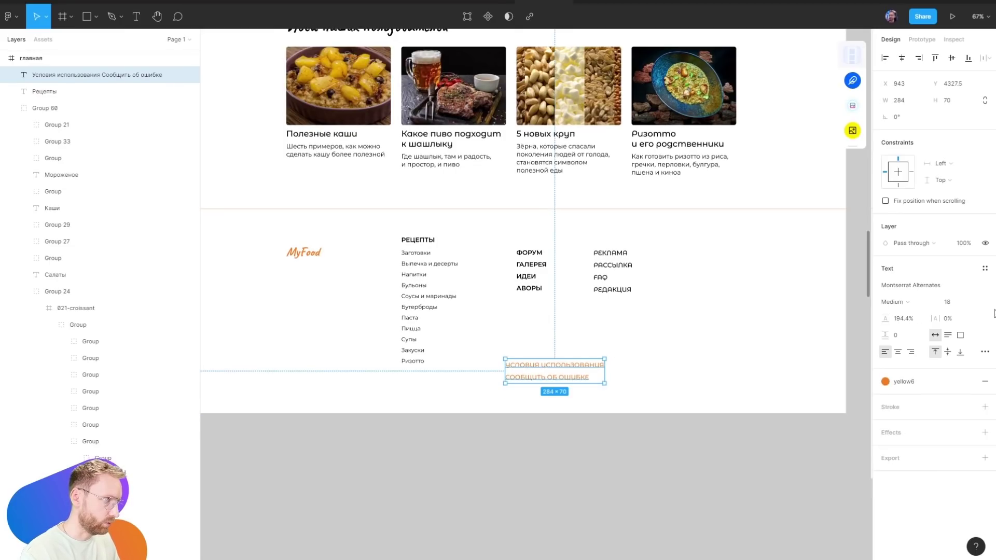
Make the new links text size 15 in grey3, aligned under the ФОРУМ column
click(952, 310)
text(15)
key(Return)
click(600, 369)
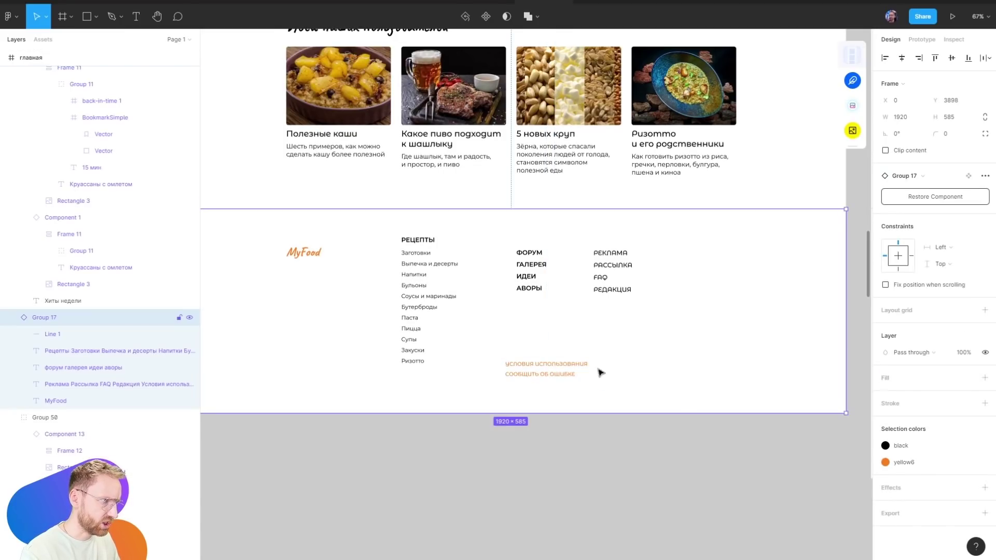
click(555, 371)
click(891, 380)
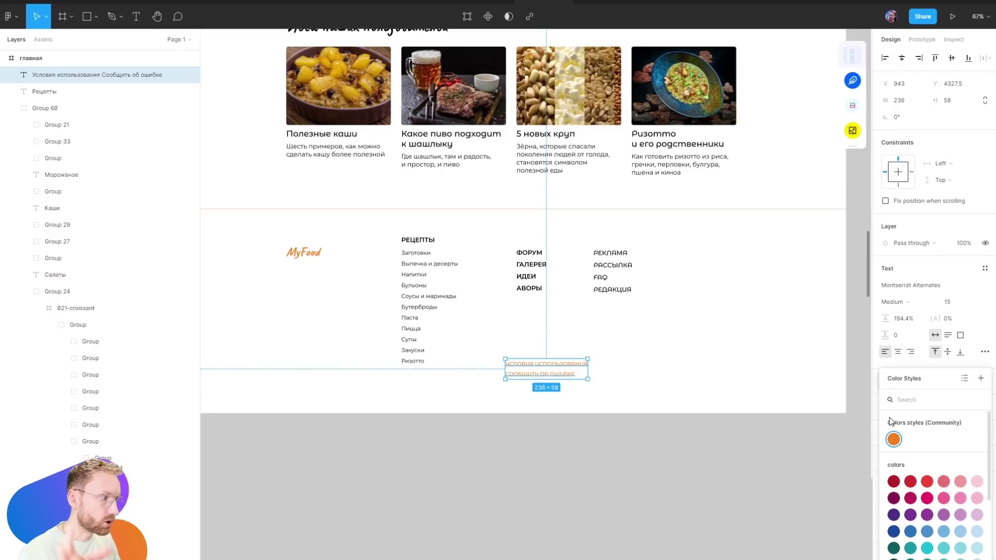
key(Escape)
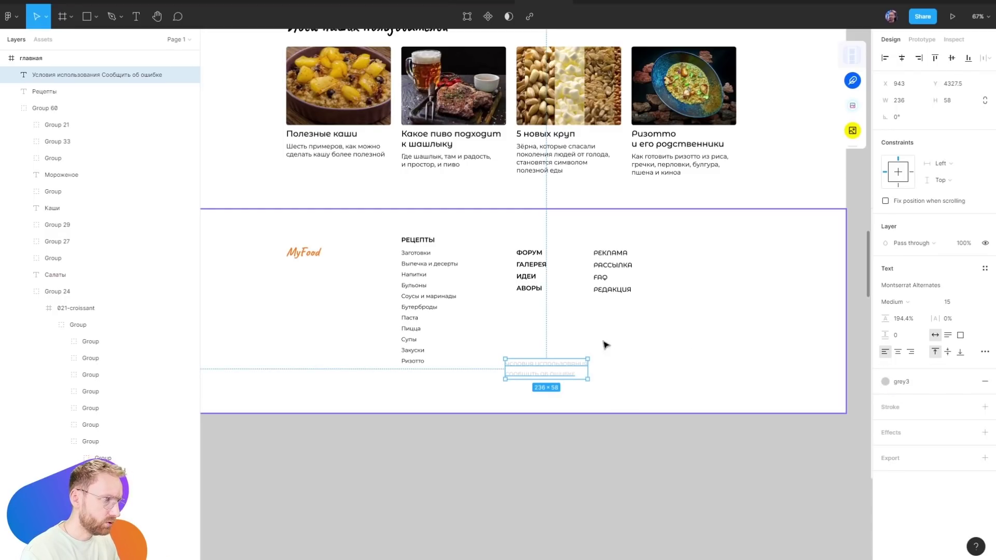
drag(558, 373, 570, 365)
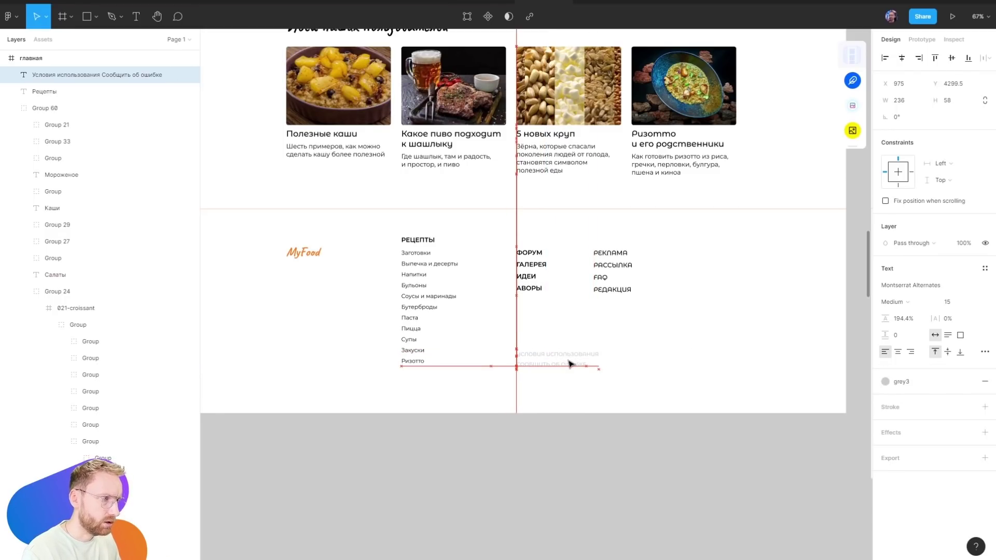
key(Escape)
scroll(638, 165, down, 3)
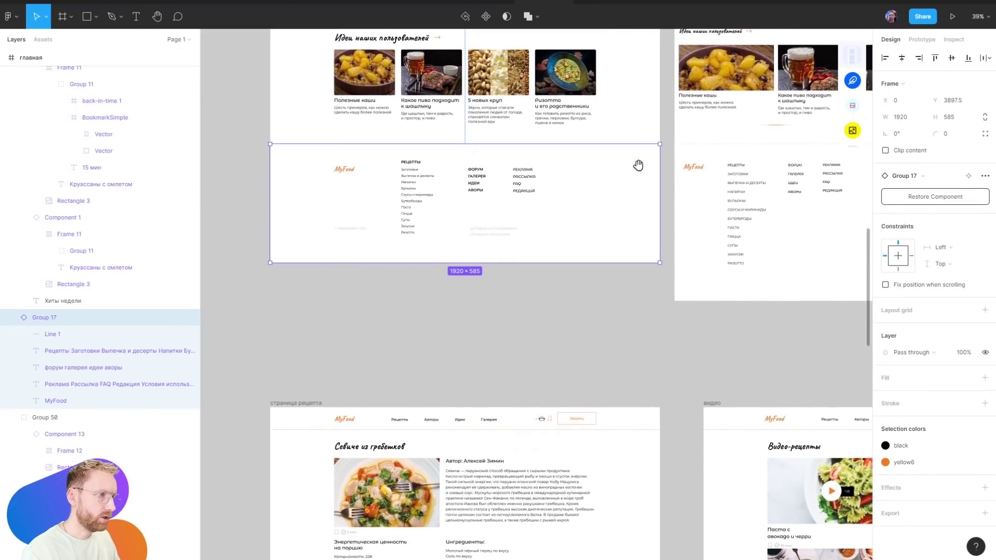
Draw a grey placeholder block in the footer and browse to the other page frames
scroll(438, 187, up, 3)
scroll(520, 238, up, 2)
key(r)
drag(521, 239, 634, 266)
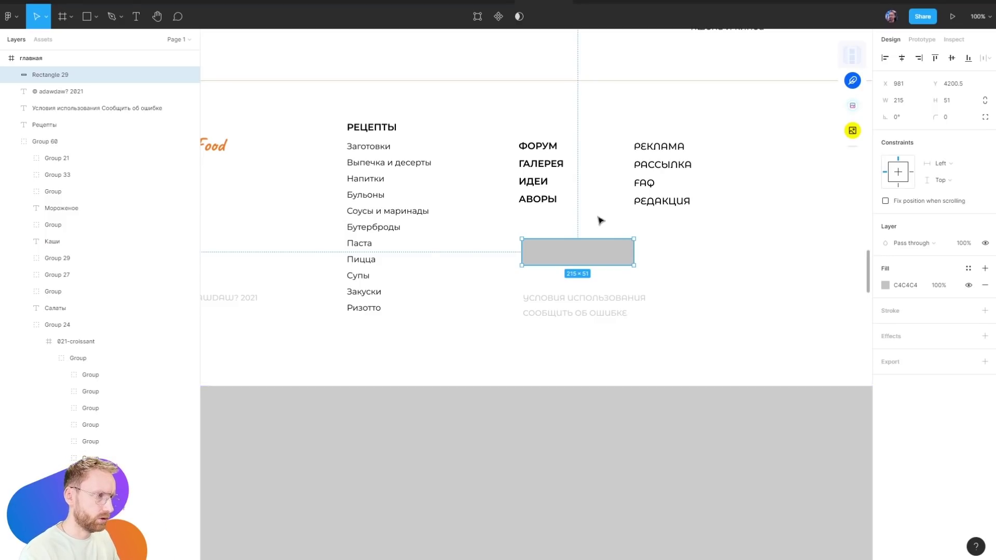
scroll(600, 220, down, 5)
drag(570, 224, 583, 347)
scroll(631, 306, up, 5)
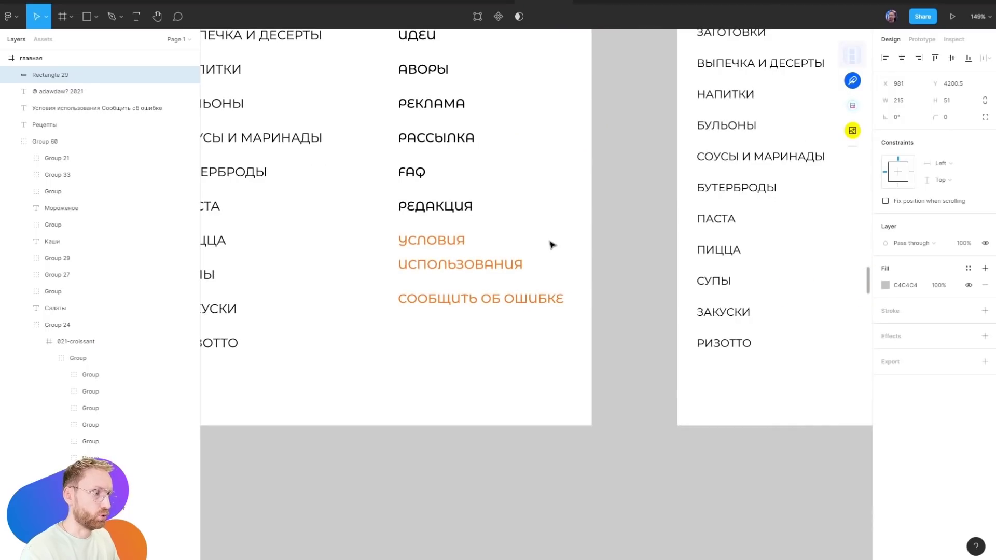
scroll(552, 245, down, 5)
scroll(343, 158, down, 3)
scroll(314, 125, right, 2)
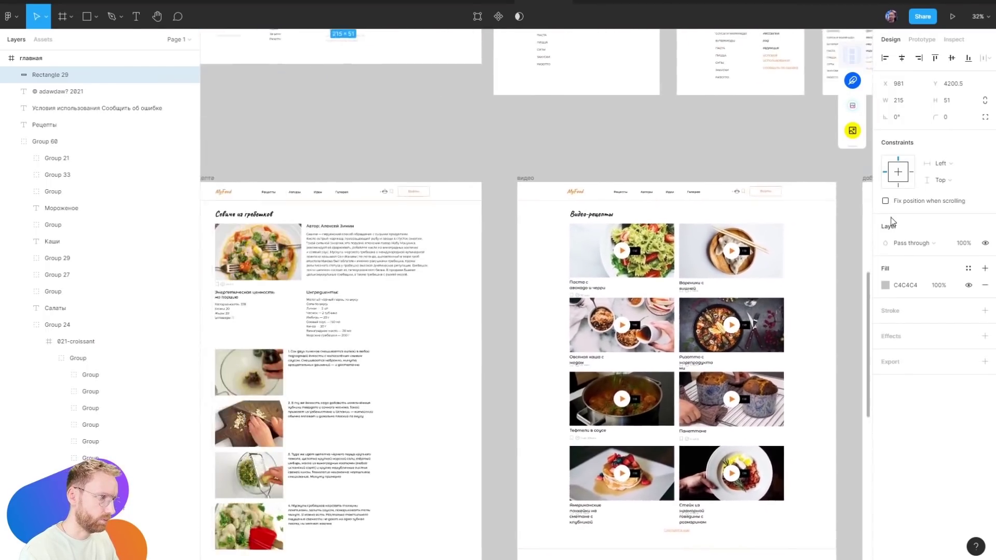
scroll(585, 85, down, 5)
scroll(616, 163, up, 3)
Make the mobile menu items' text white and scroll through the remaining frames
click(613, 154)
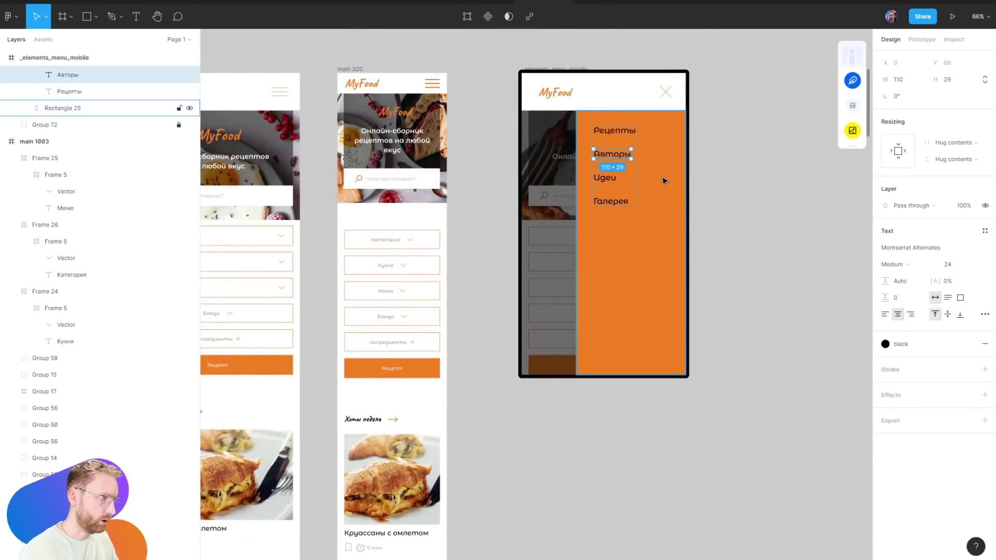
key(Escape)
click(901, 395)
scroll(825, 493, down, 5)
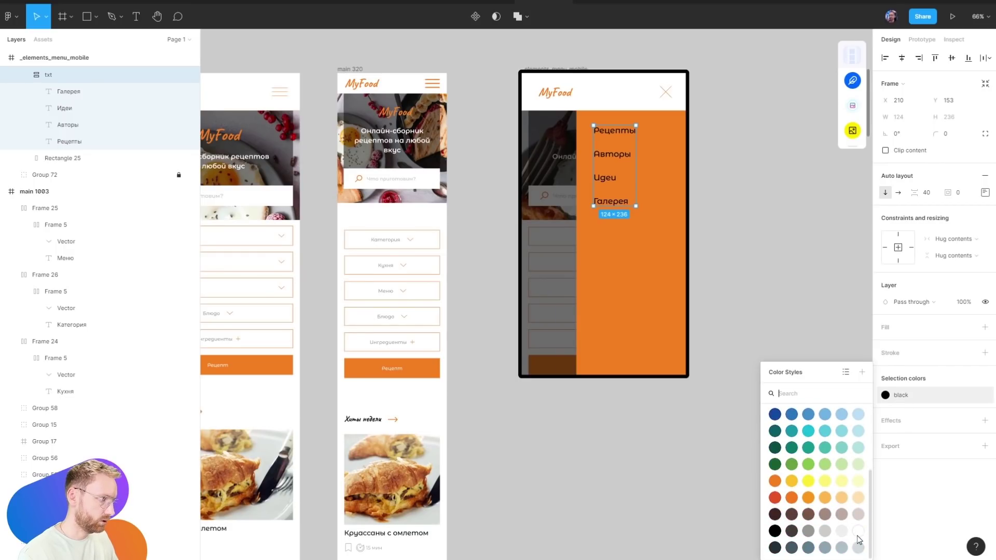
click(858, 534)
click(664, 489)
scroll(747, 418, down, 5)
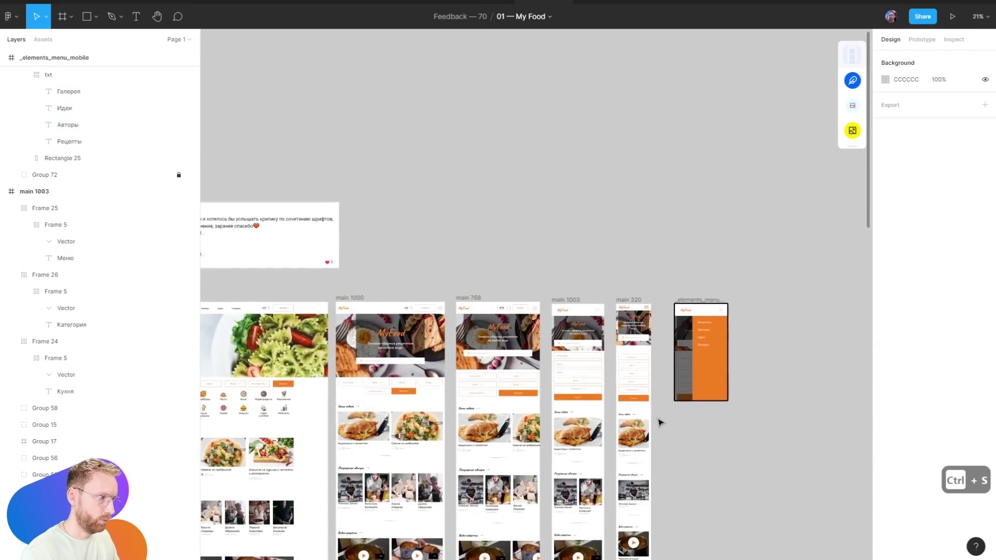
scroll(745, 260, left, 5)
scroll(483, 178, up, 5)
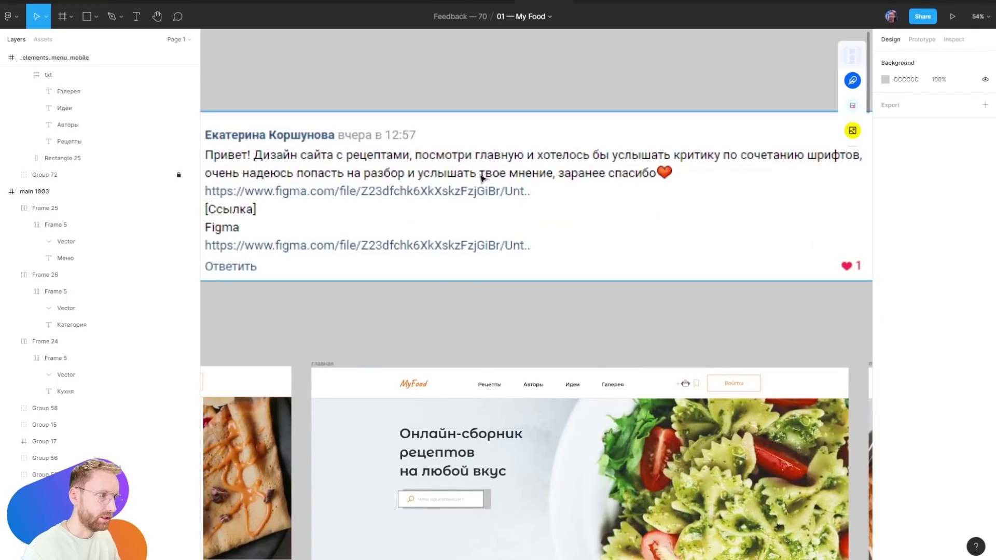
scroll(698, 145, down, 1)
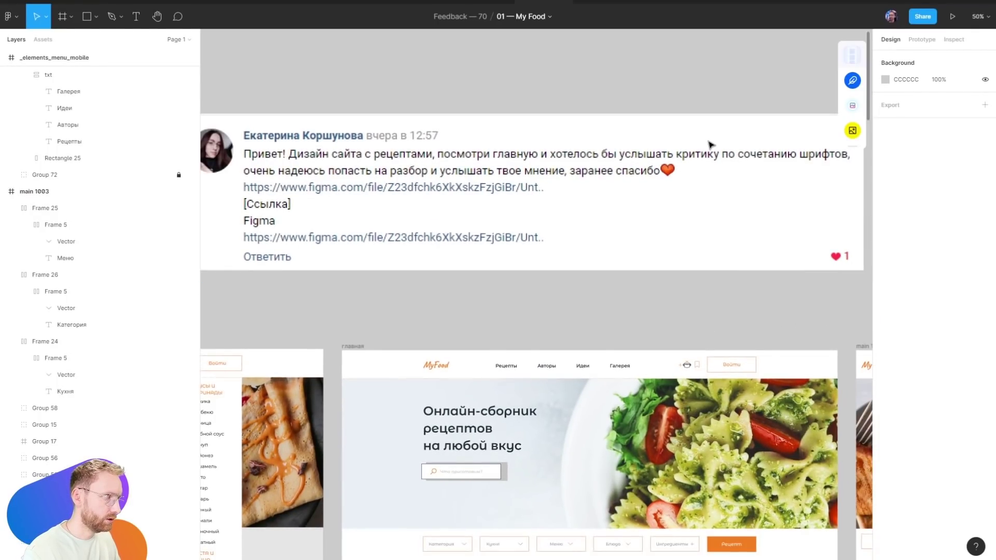
scroll(571, 265, down, 1)
scroll(573, 264, down, 1)
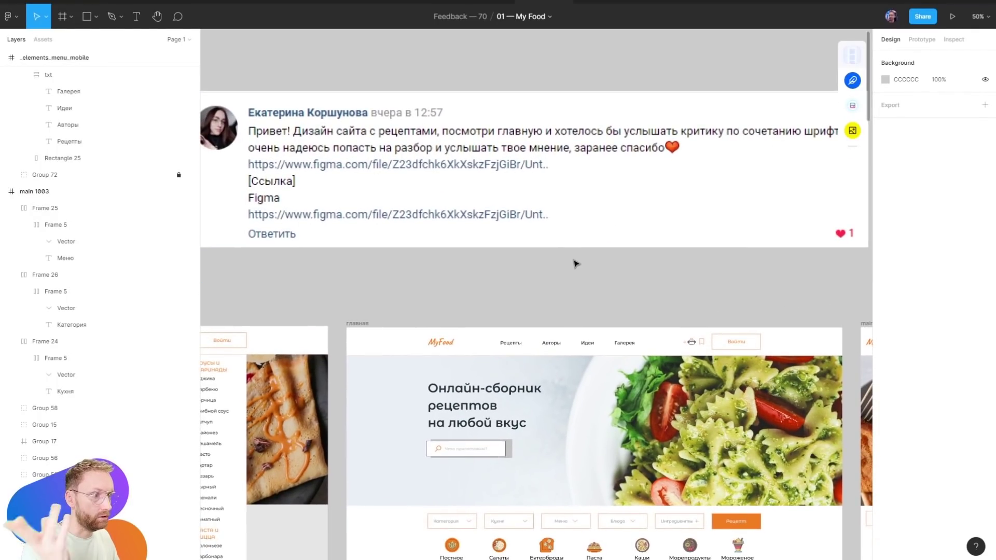
scroll(573, 249, down, 3)
scroll(578, 155, down, 1)
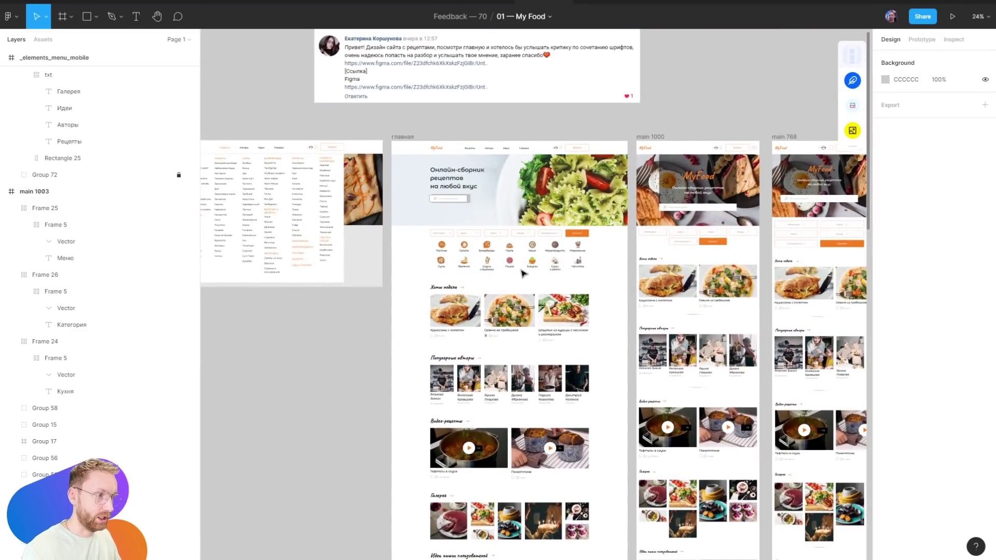
scroll(466, 260, up, 10)
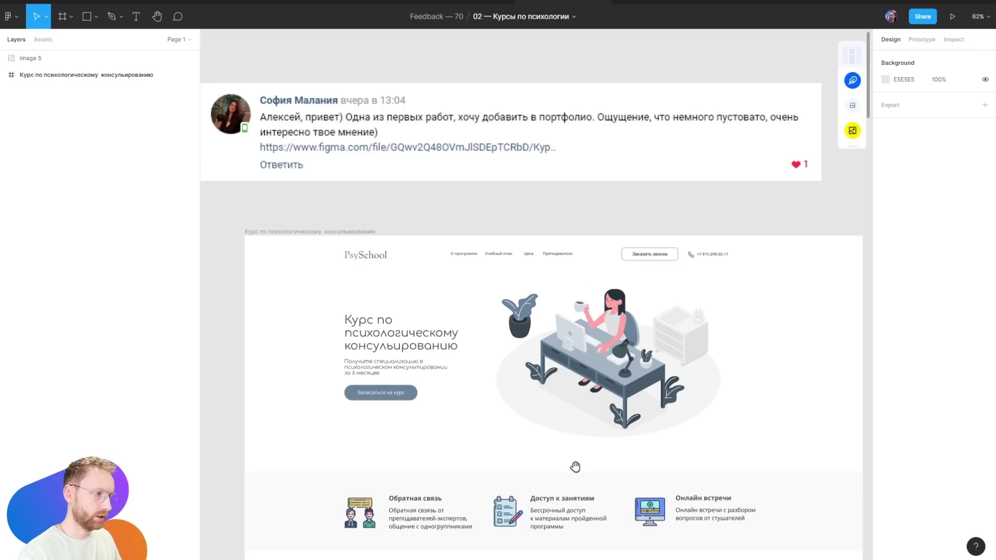
Resize the hero subtitle text box to 449 wide, removing its forced line break
drag(574, 466, 529, 349)
key(shift+0)
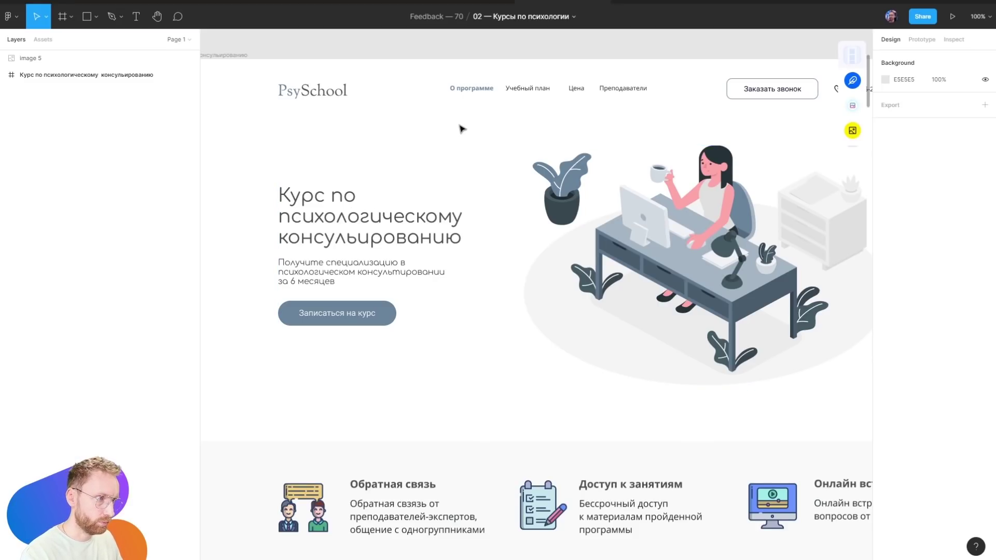
scroll(451, 256, up, 5)
ctrl+click(415, 254)
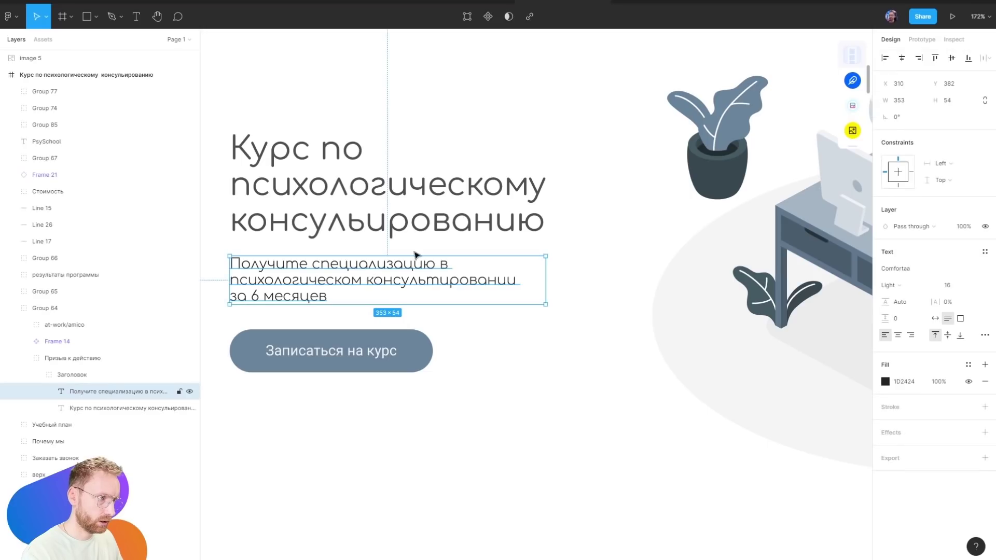
mouse_move(545, 275)
mouse_down()
mouse_move(607, 259)
mouse_move(674, 259)
mouse_up()
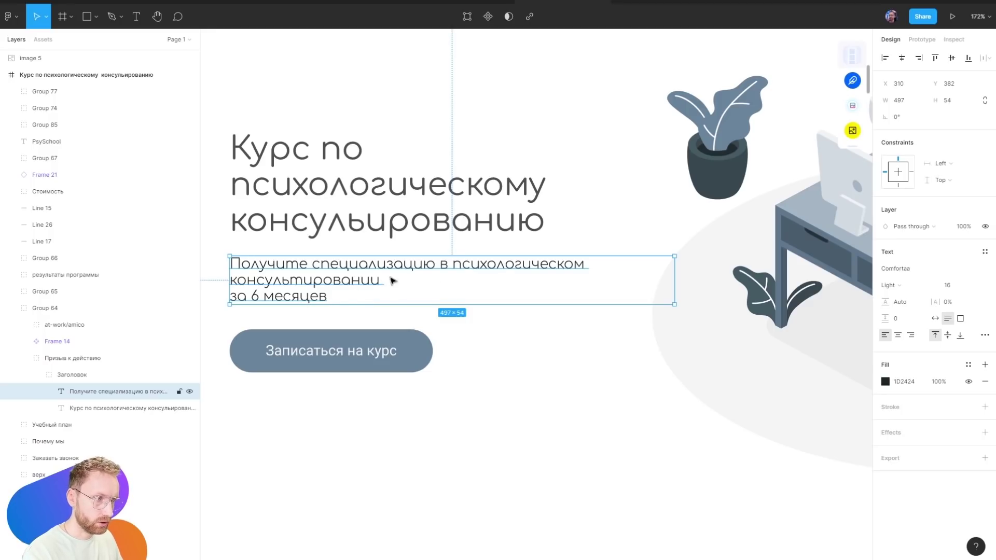
key(ctrl+z)
key(ctrl+z)
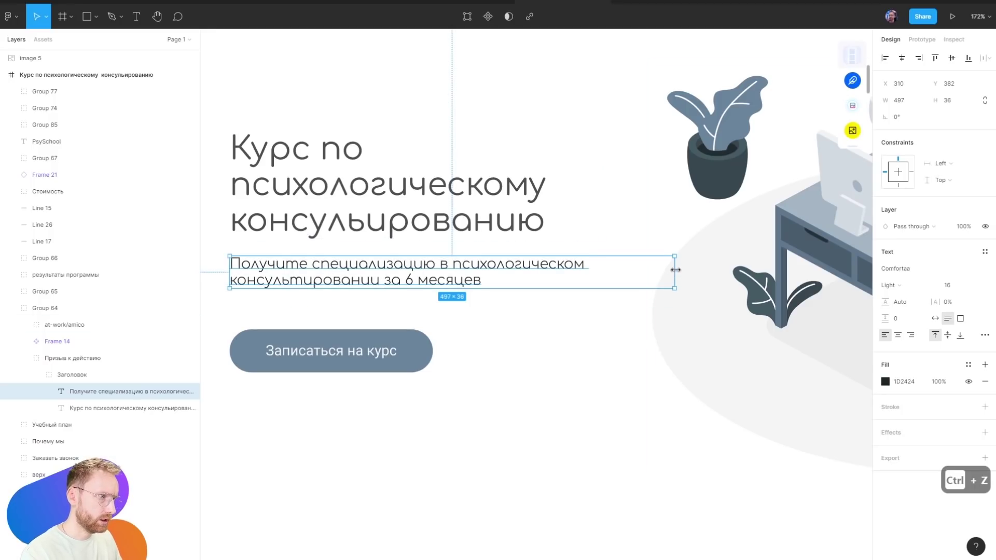
drag(676, 270, 632, 252)
key(Escape)
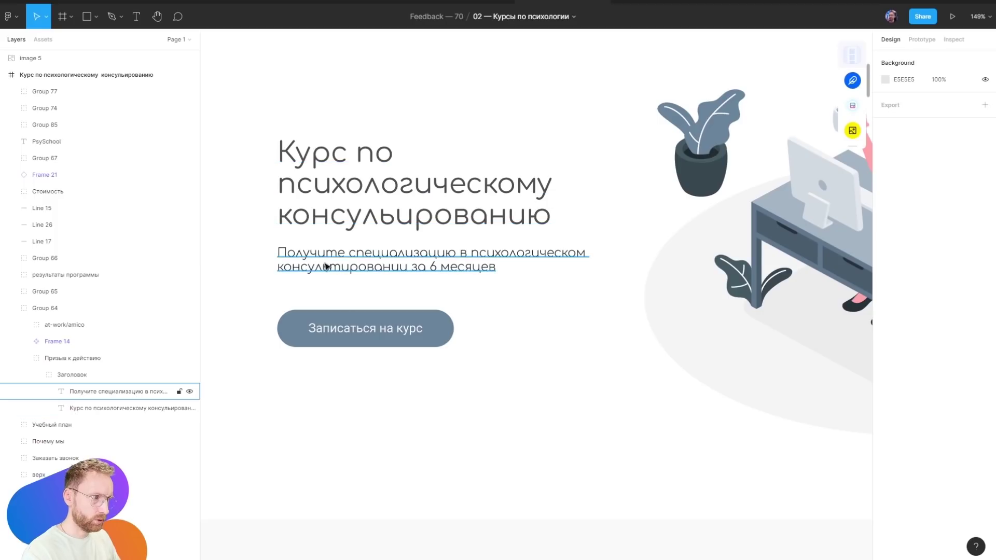
Copy the feedback card description's text style onto the hero subtitle, making it Open Sans Regular 18
scroll(477, 145, down, 5)
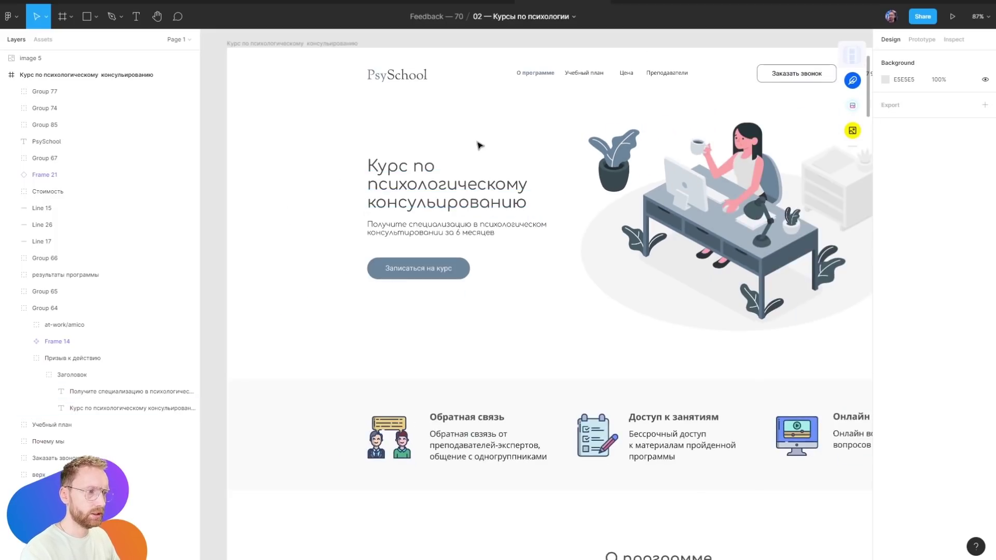
click(450, 232)
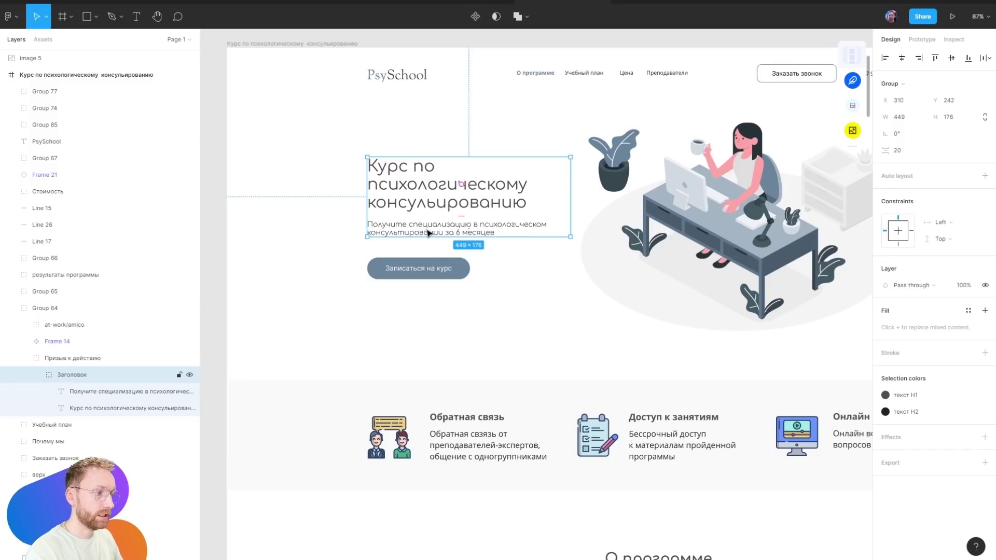
click(488, 445)
key(ctrl+alt+c)
key(shift+0)
ctrl+click(449, 232)
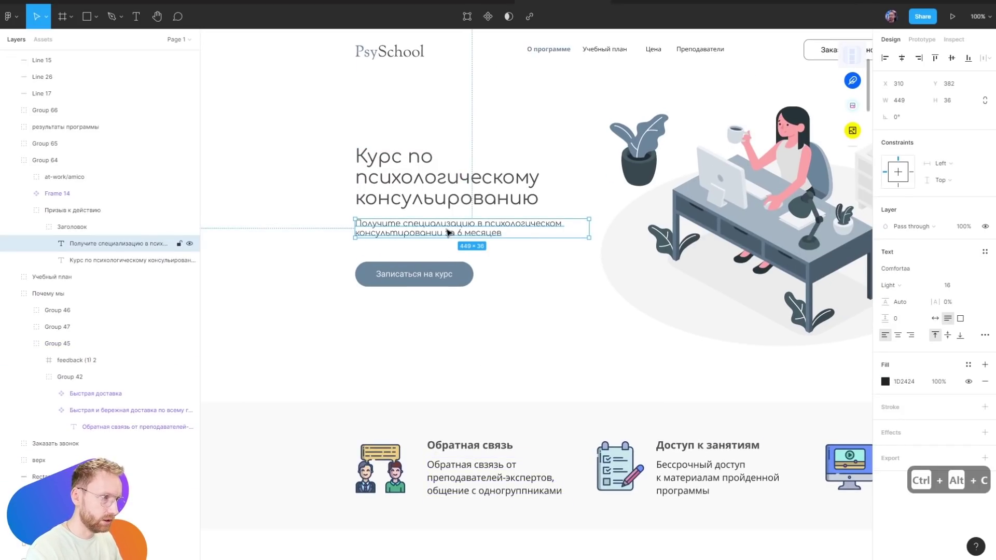
key(ctrl+alt+v)
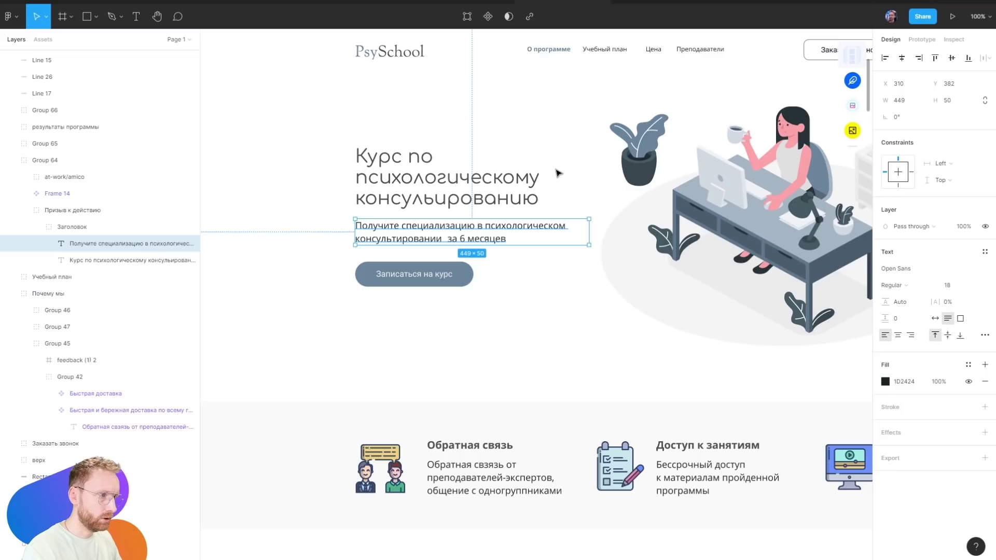
key(ctrl+z)
key(ctrl+shift+z)
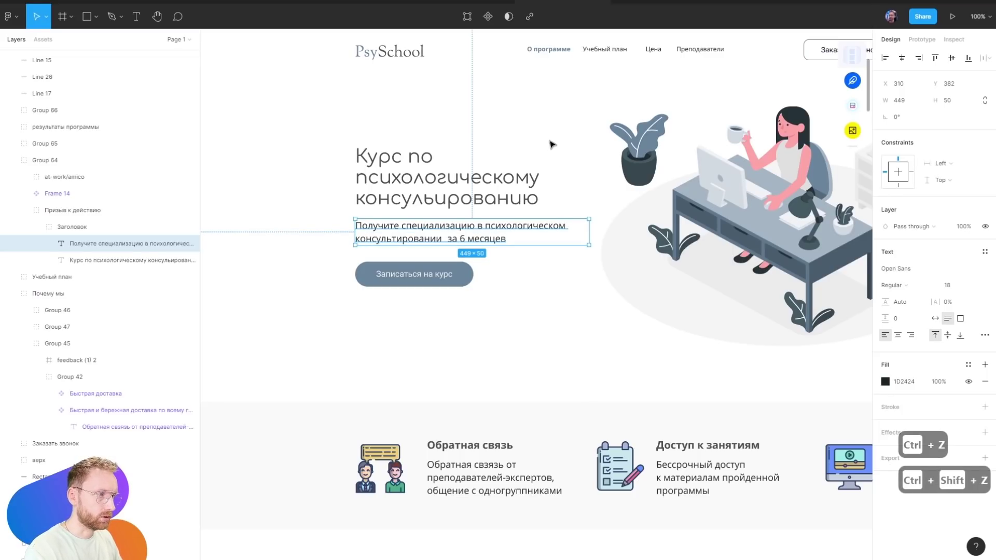
click(552, 144)
scroll(455, 228, right, 2)
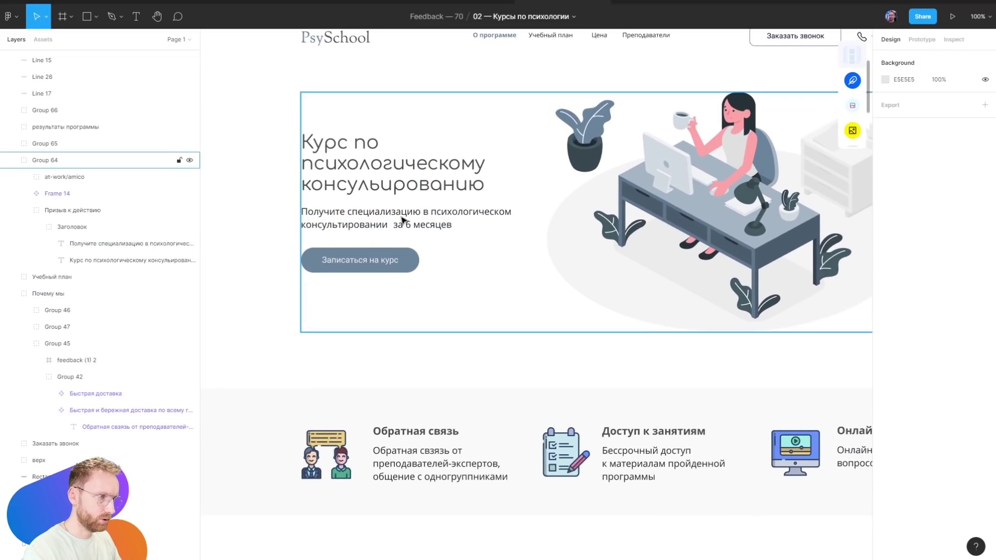
scroll(403, 221, up, 3)
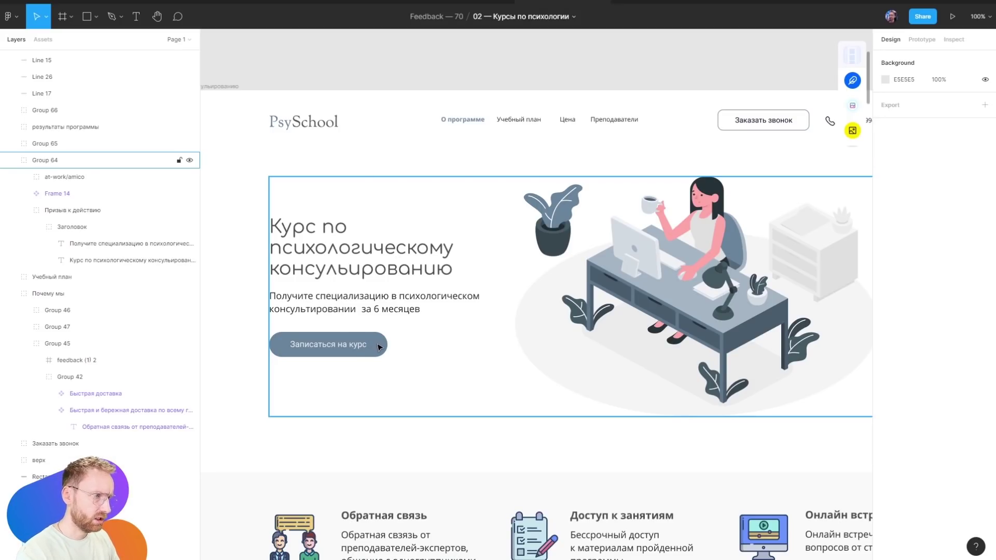
Fill the enrol button with yellow #F3CE7D sampled by eyedropper from the page
click(483, 281)
click(643, 259)
click(644, 170)
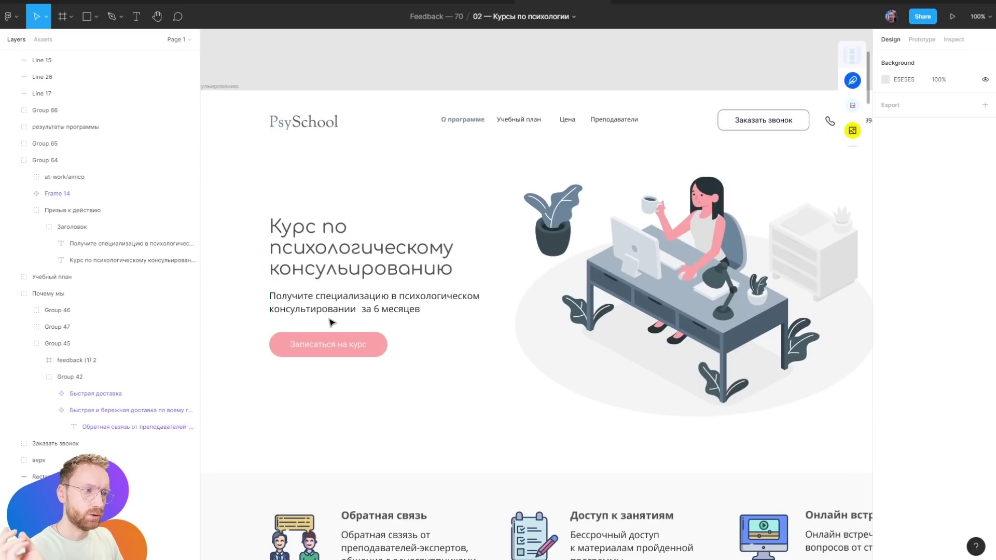
click(377, 342)
double_click(382, 344)
key(i)
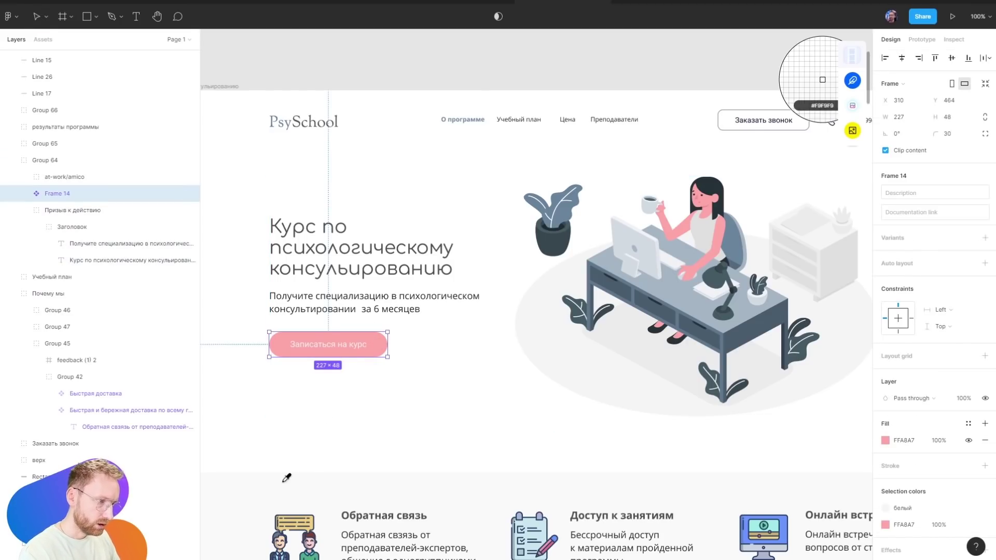
click(822, 80)
Change the enrol button's label text colour to dark
click(445, 414)
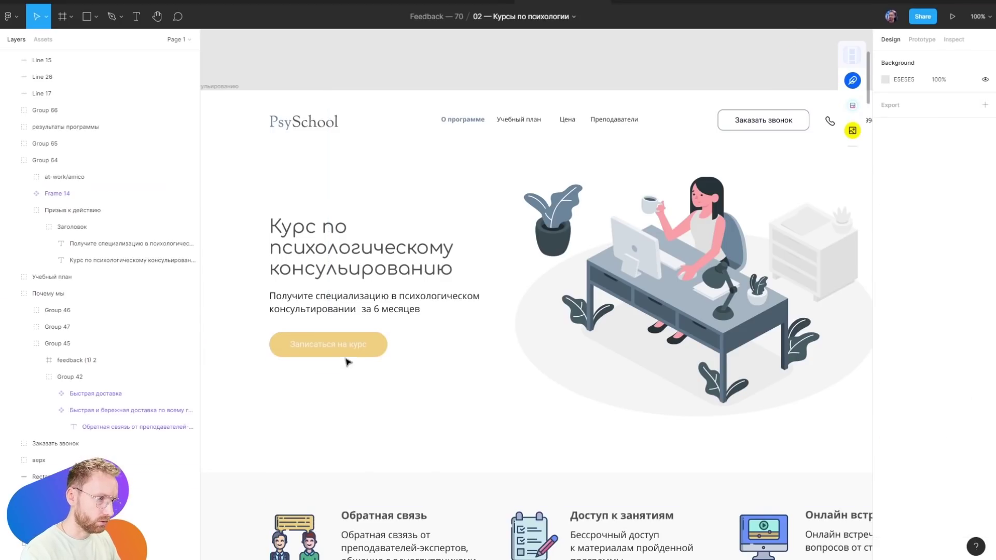
ctrl+click(345, 356)
click(889, 383)
click(839, 393)
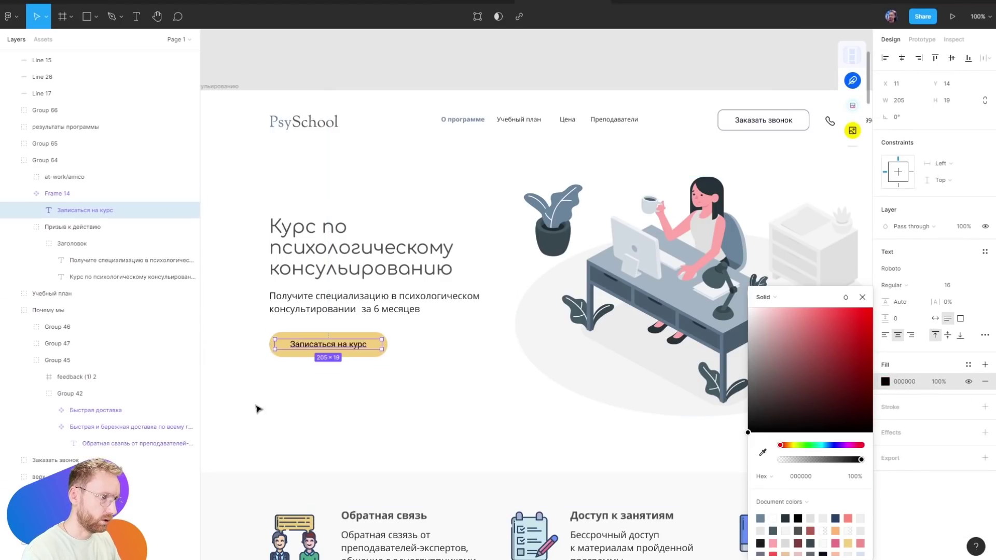
click(255, 406)
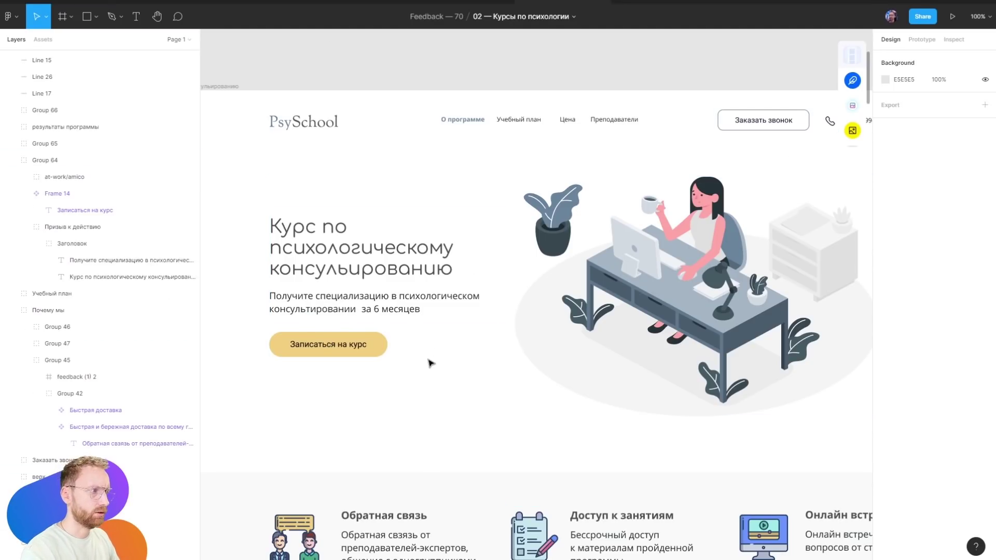
Undo the trial recolours, restoring the grey button and Comfortaa subtitle
key(ctrl+z)
key(ctrl+z)
key(ctrl+z)
key(ctrl+z)
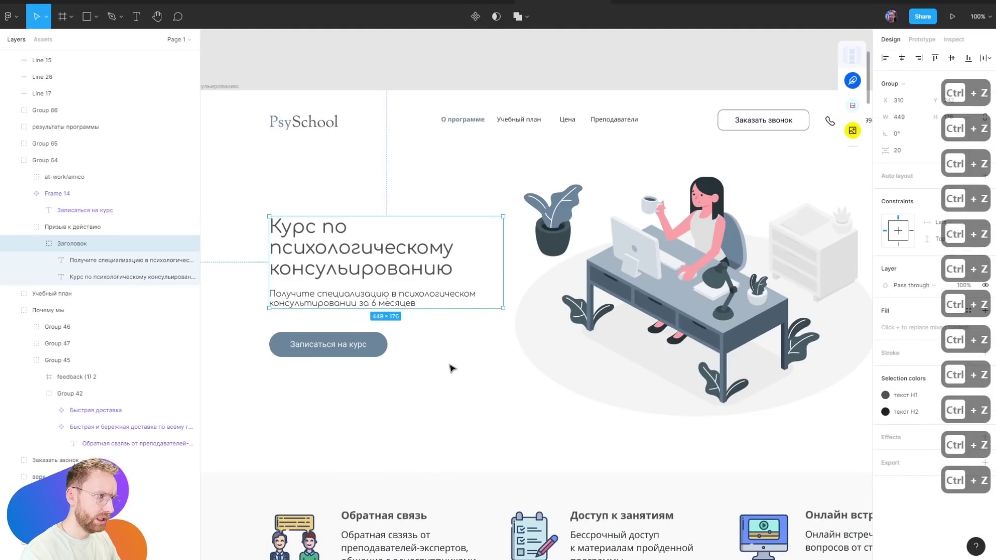
click(451, 368)
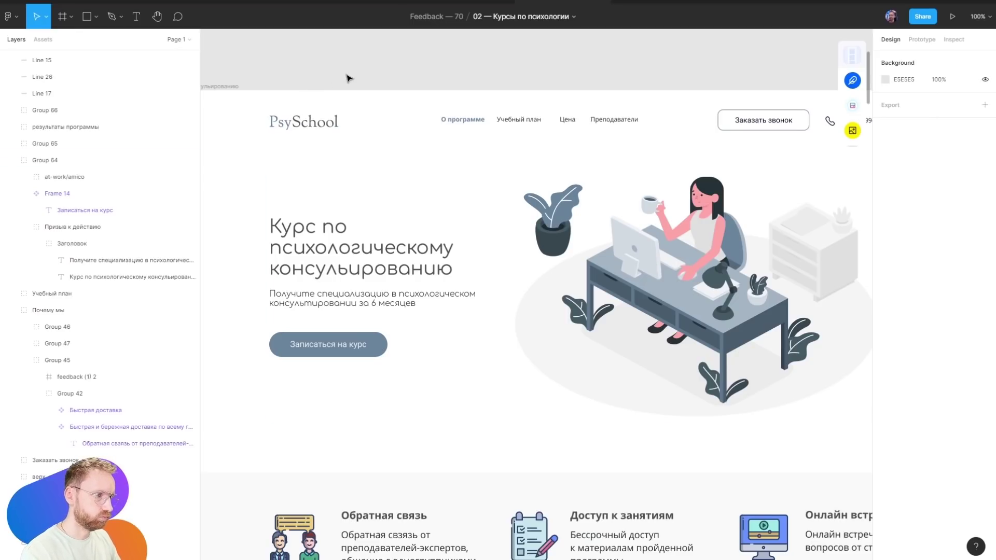
scroll(441, 243, right, 3)
scroll(441, 244, up, 1)
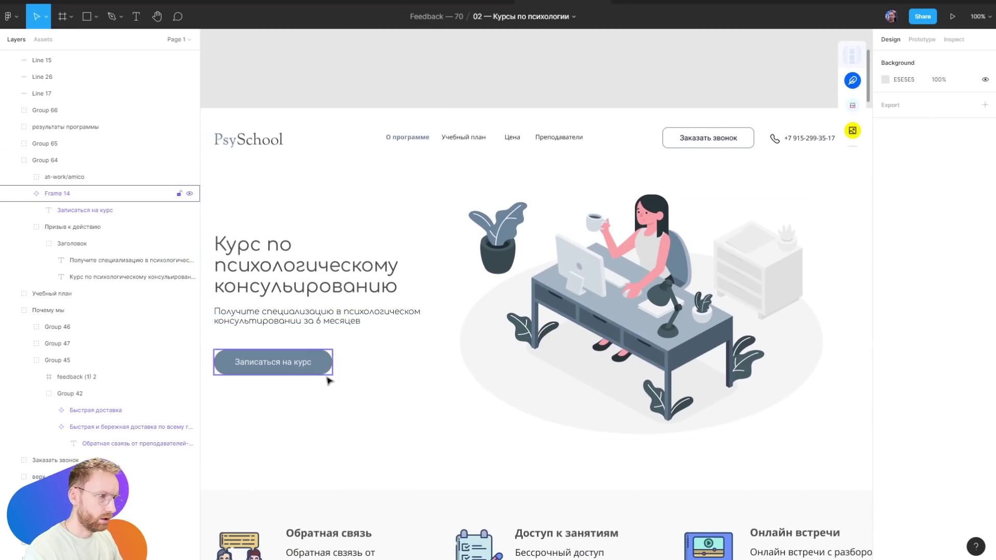
Inspect the header call-request button and the navigation links group
click(676, 128)
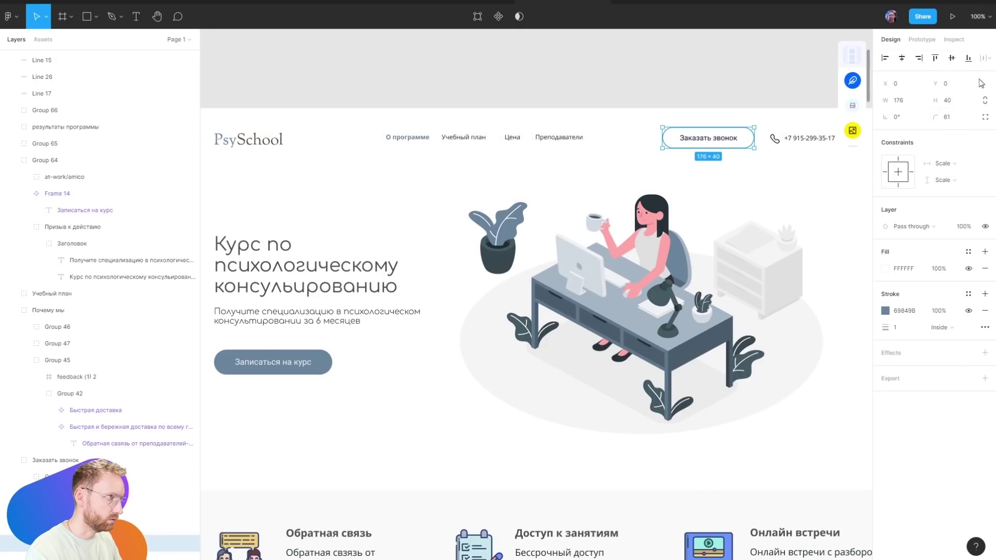
click(701, 76)
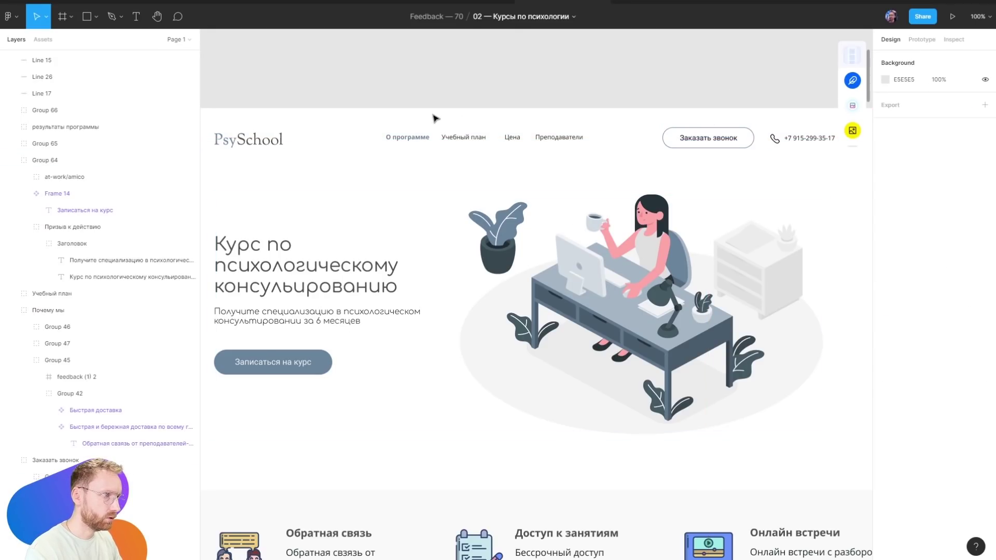
scroll(435, 119, up, 5)
click(395, 162)
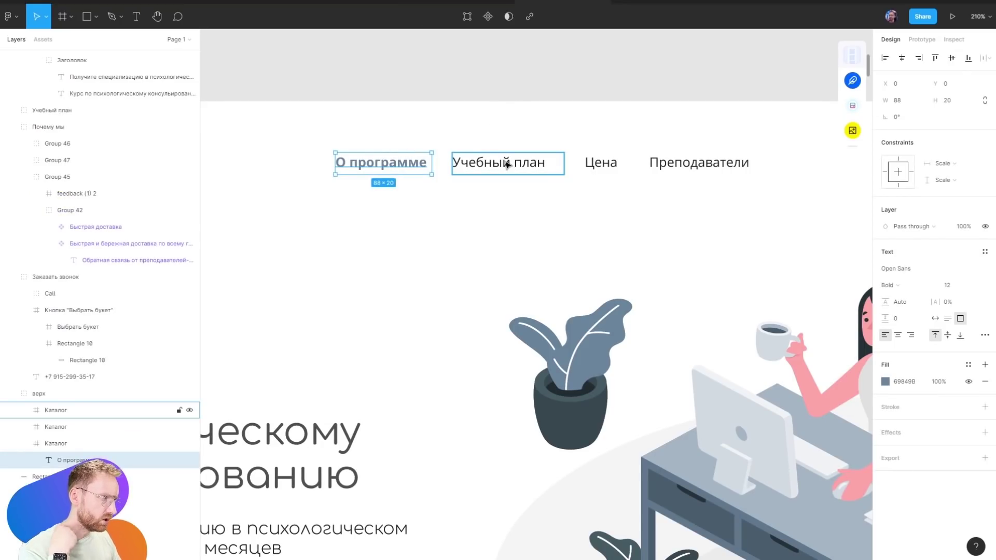
click(483, 80)
click(500, 152)
double_click(507, 170)
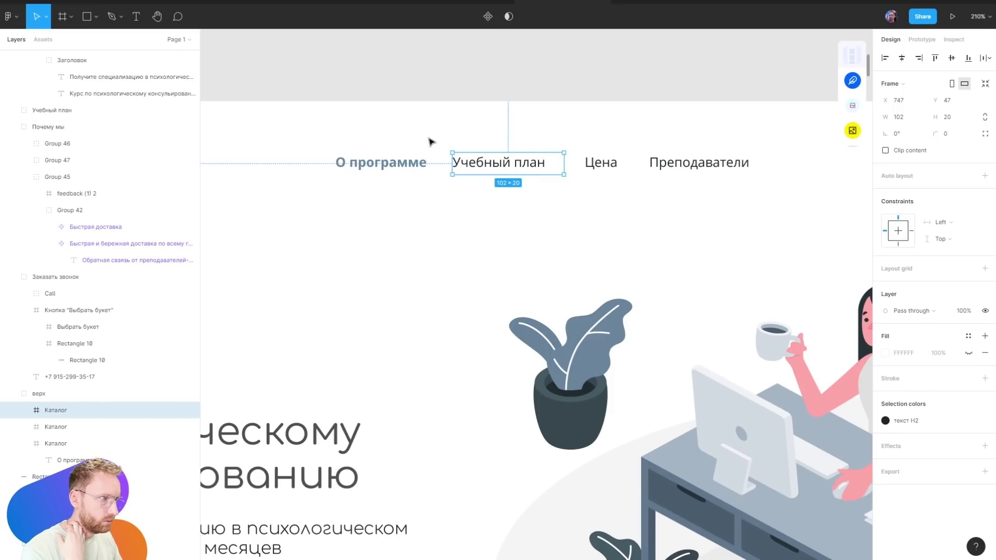
Wrap the four navigation links in an auto-layout frame named txt
click(394, 163)
shift+click(498, 162)
shift+click(601, 163)
shift+click(694, 165)
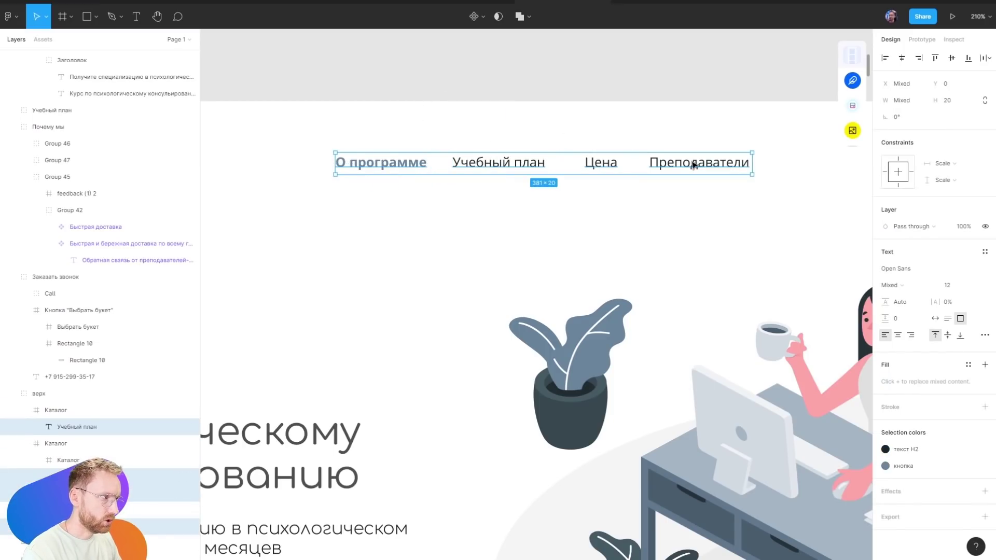
key(shift+a)
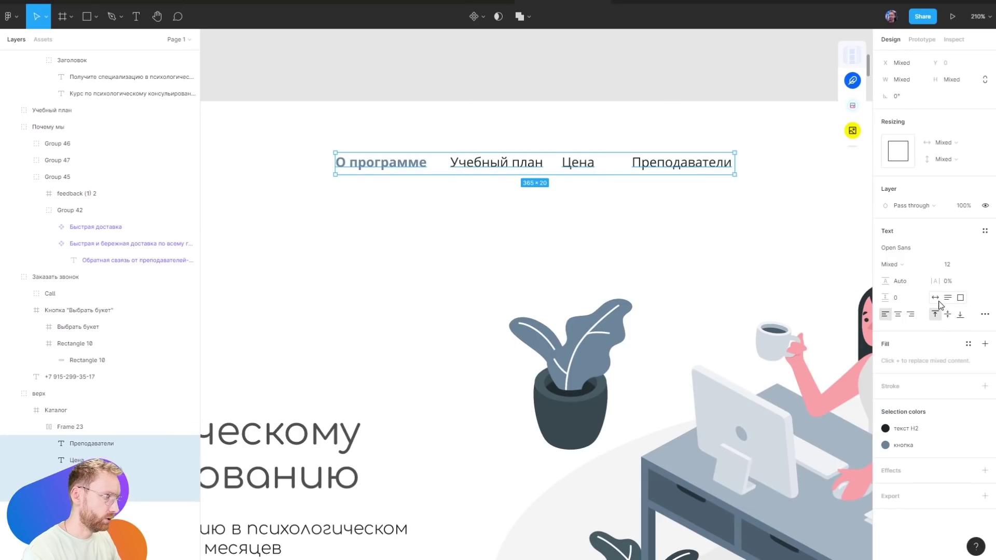
click(645, 164)
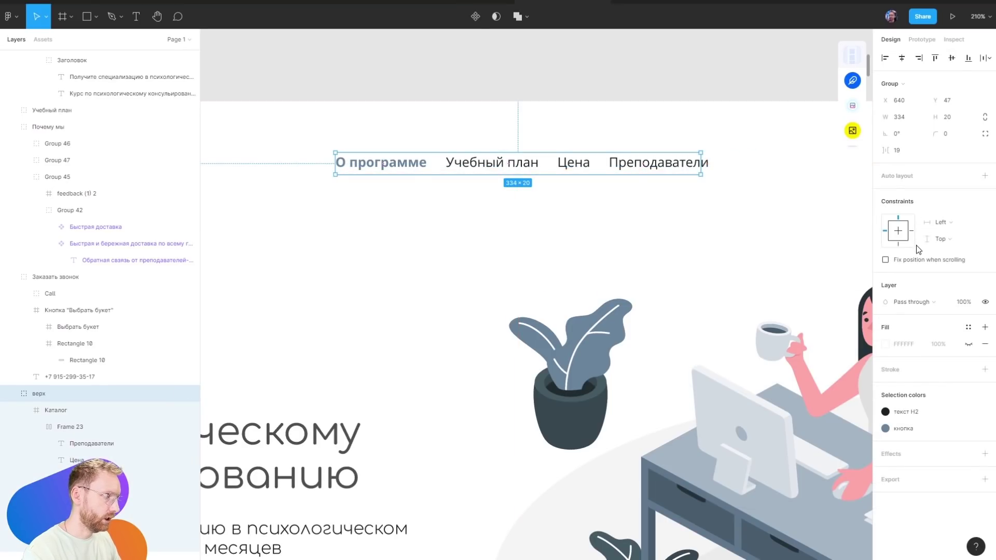
click(55, 410)
double_click(66, 426)
text(txt)
key(Return)
Ungroup the Каталог wrapper and trial a 43 gap between the nav links
click(52, 410)
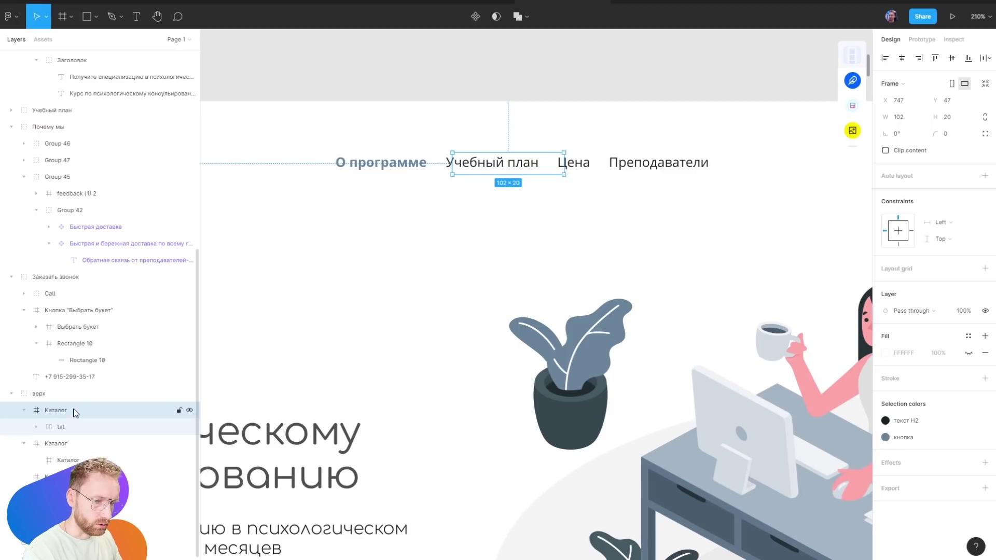
key(ctrl+shift+g)
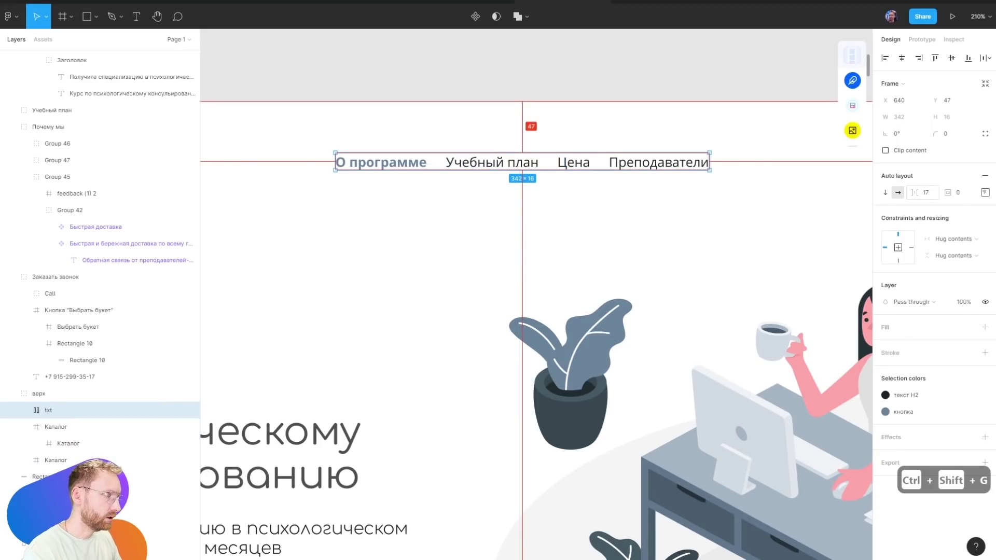
drag(914, 192, 951, 189)
key(shift+0)
key(ctrl+z)
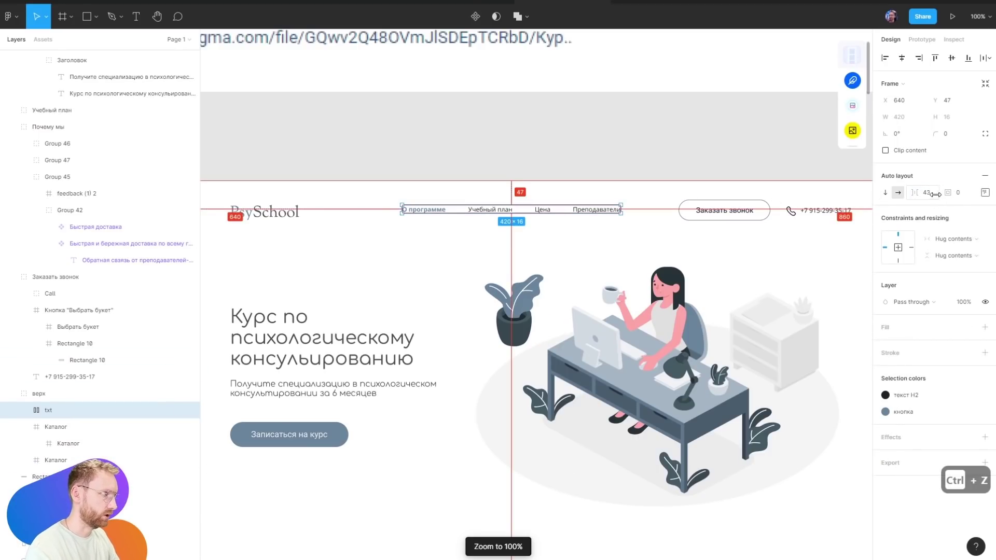
click(667, 164)
drag(632, 196, 526, 202)
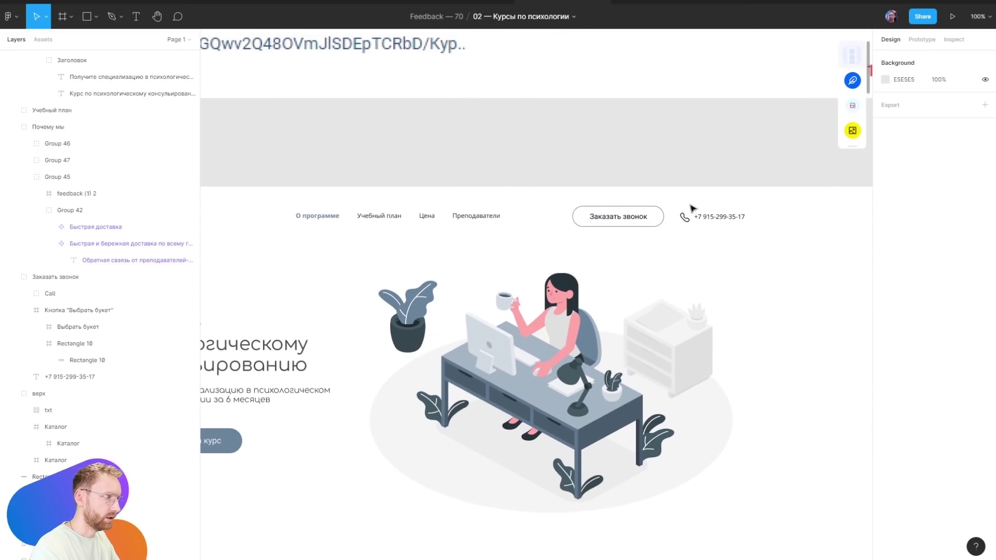
scroll(487, 295, left, 4)
Copy the feedback card description's text style onto the hero subtitle
scroll(289, 134, down, 3)
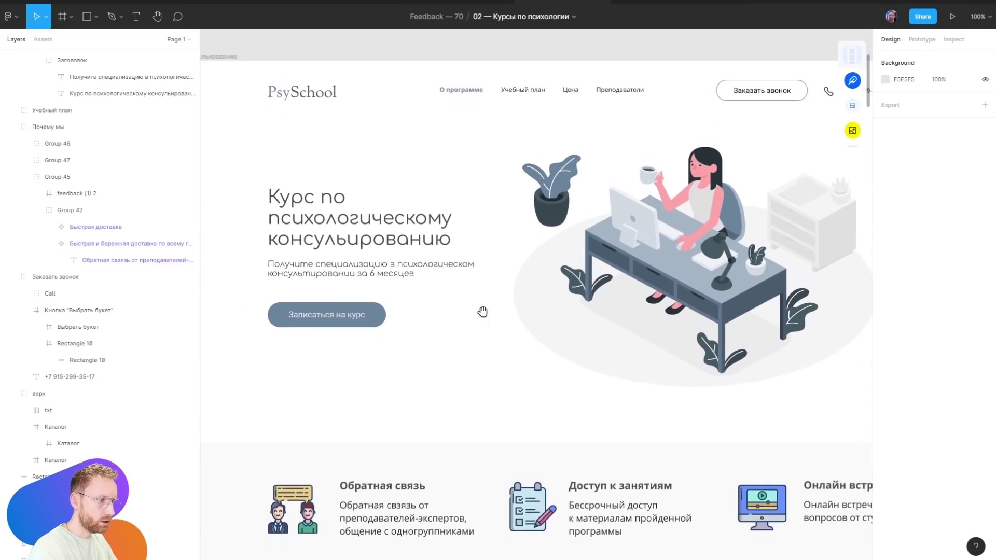
ctrl+click(320, 255)
ctrl+click(394, 495)
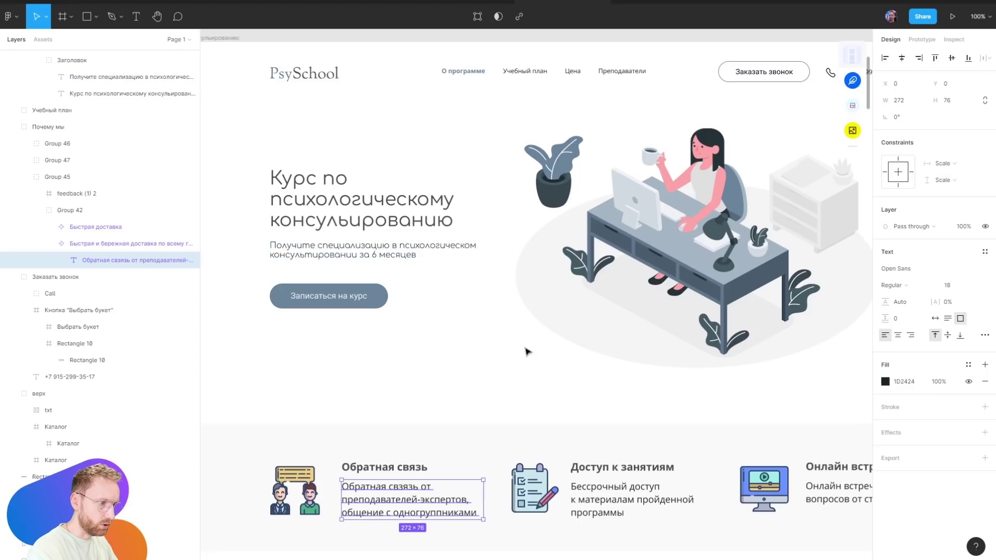
key(ctrl+alt+c)
click(371, 257)
key(ctrl+alt+v)
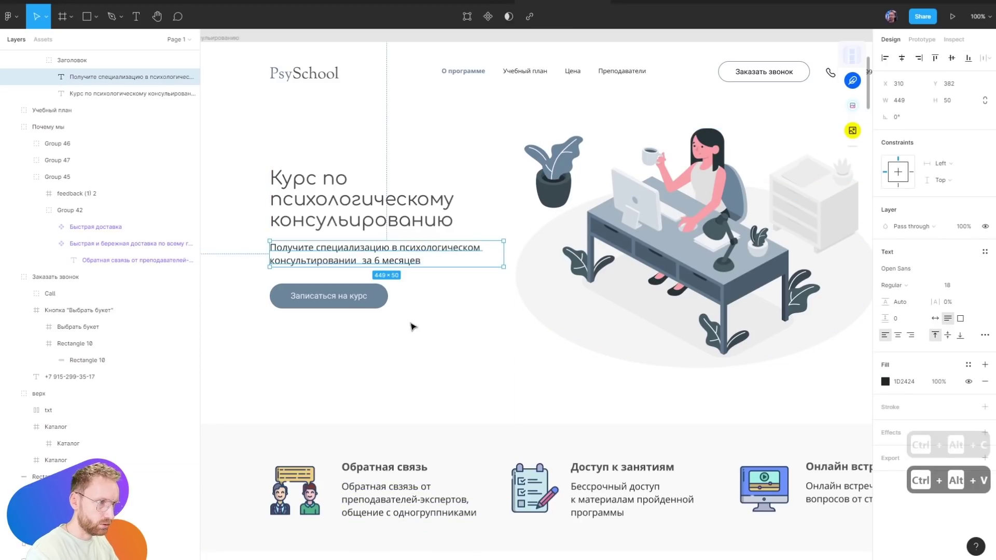
Check the subtitle and Записаться на курс button, then place a grey spacing block against the feature texts
double_click(354, 262)
click(328, 295)
scroll(481, 130, up, 2)
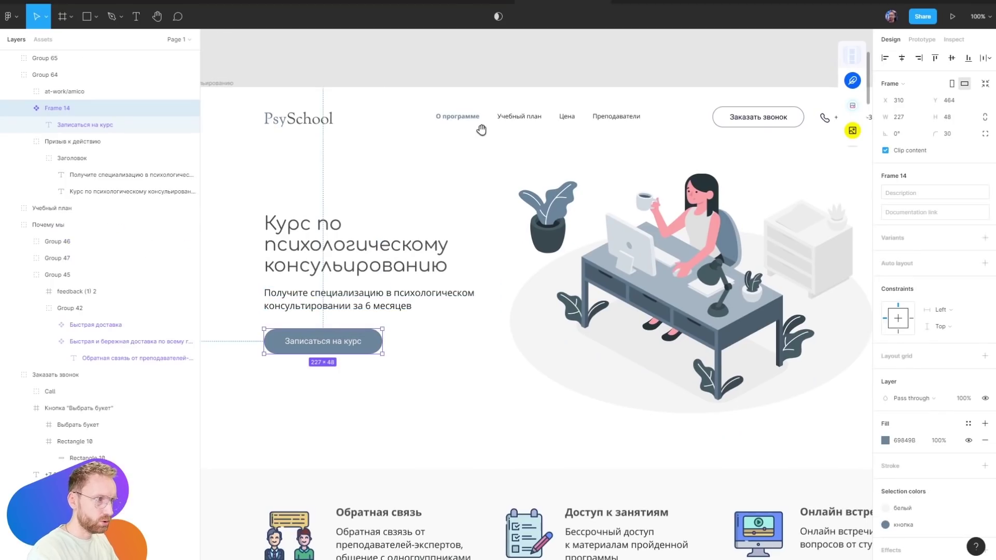
scroll(551, 123, down, 4)
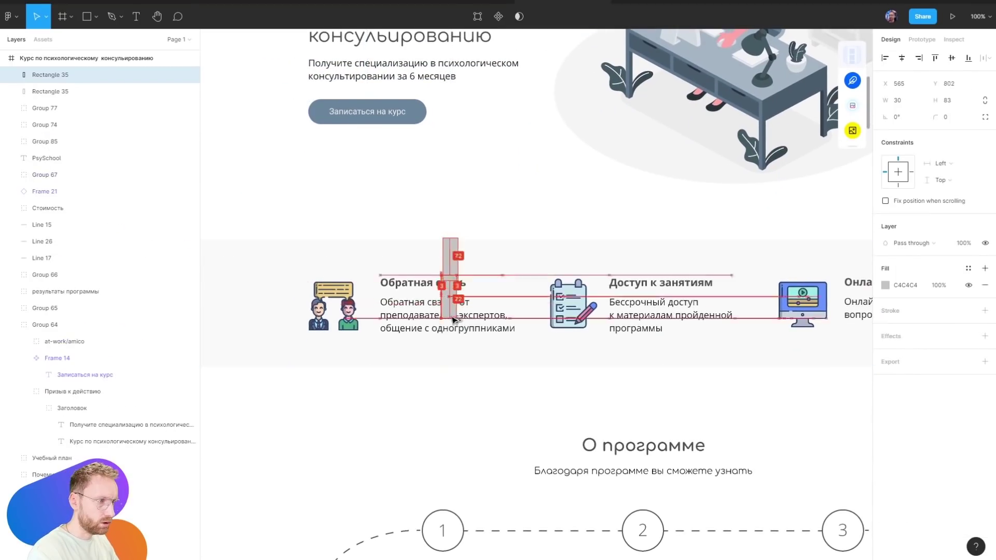
drag(450, 259, 471, 367)
click(556, 386)
scroll(535, 389, right, 2)
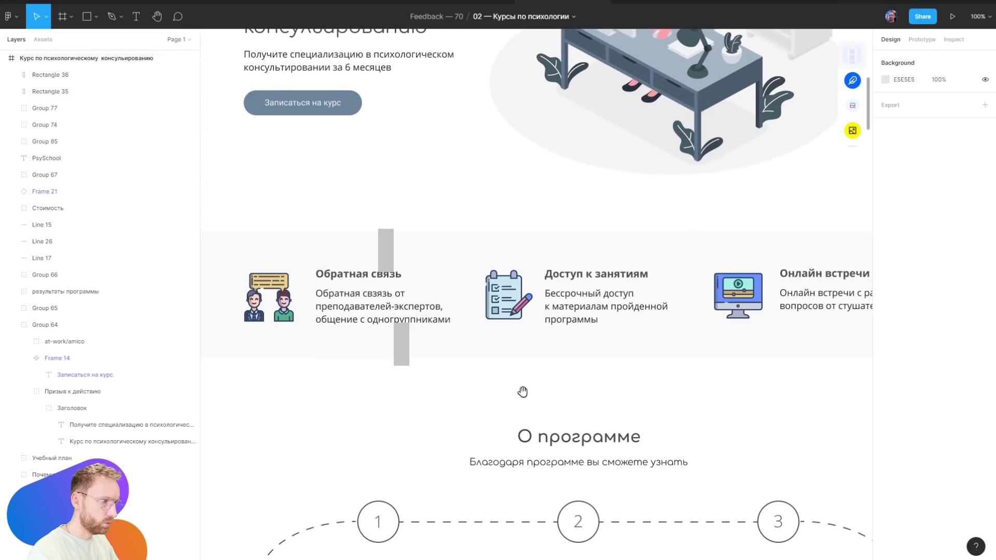
scroll(622, 134, up, 5)
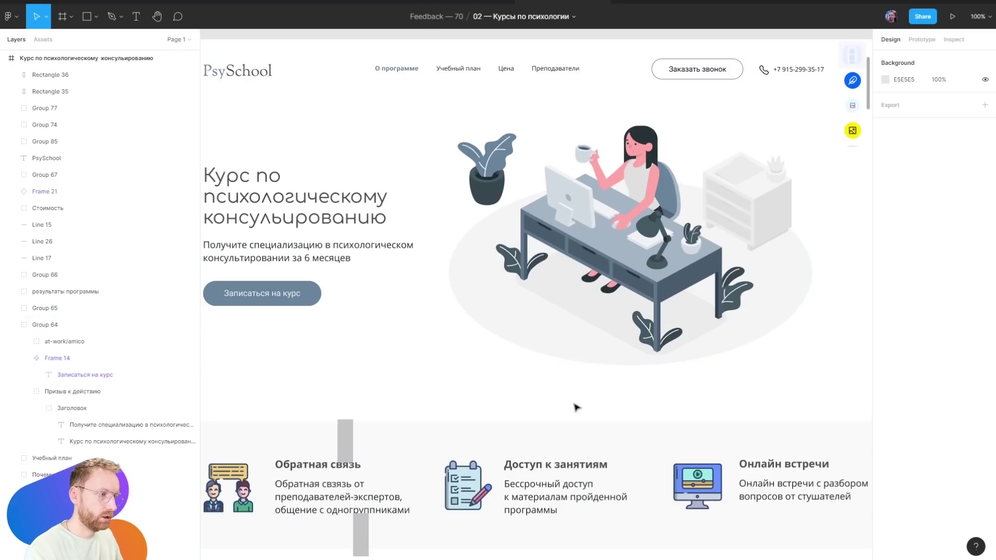
scroll(694, 250, up, 10)
scroll(621, 136, up, 5)
ctrl+click(594, 301)
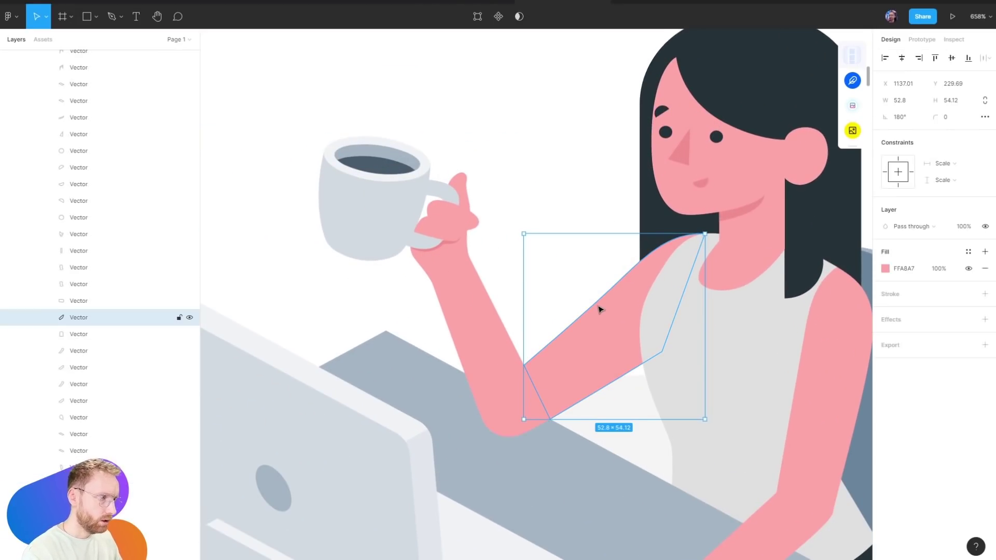
click(572, 205)
key(p)
click(703, 233)
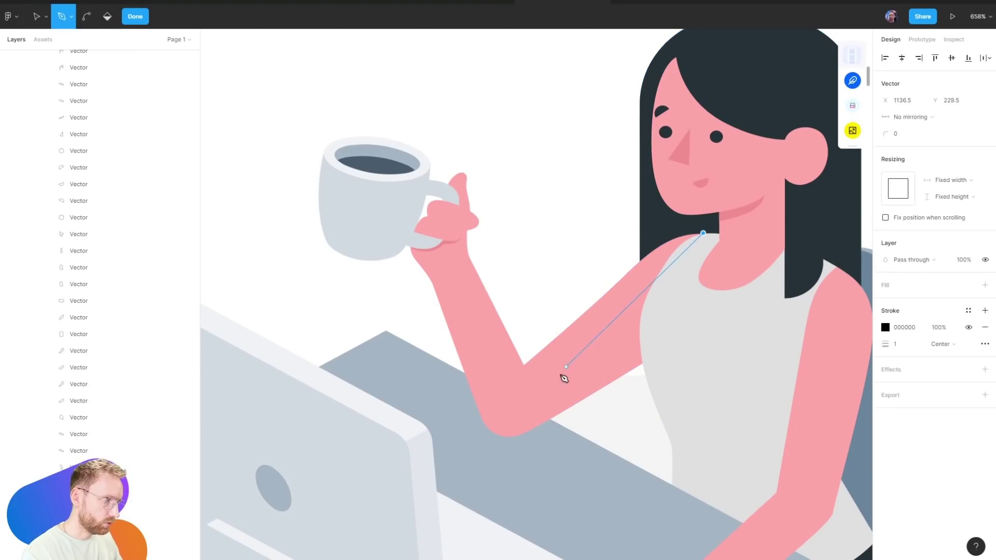
click(527, 366)
key(shift+1)
key(Escape)
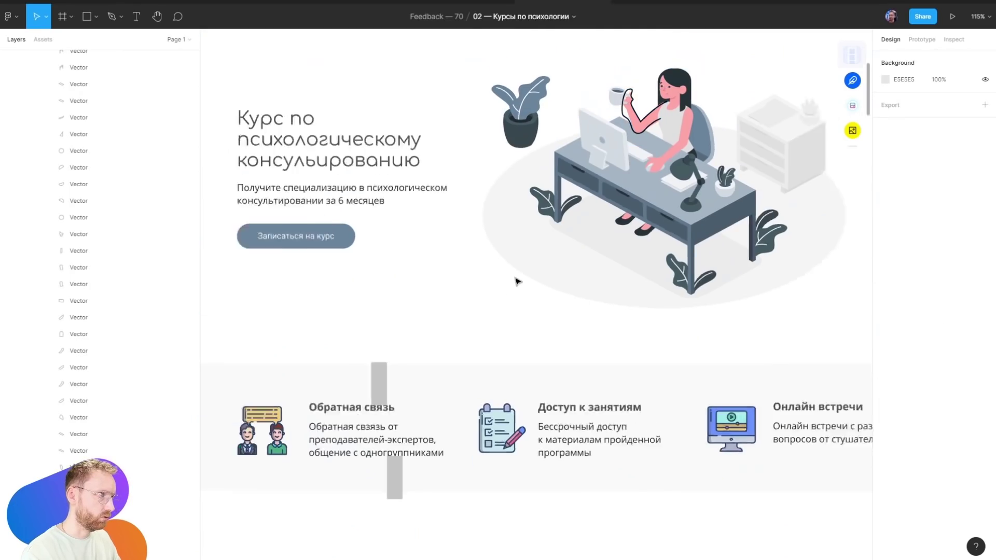
key(ctrl+z)
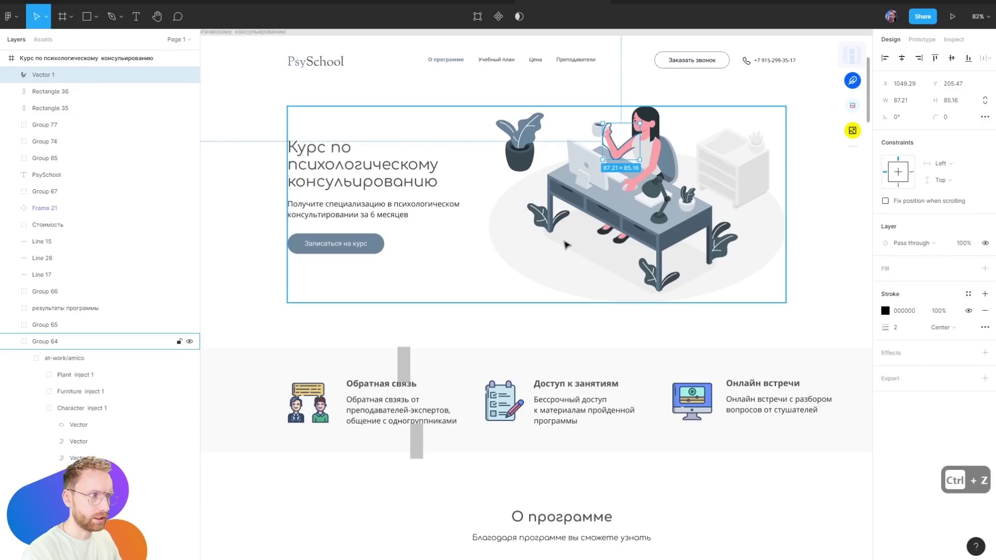
click(695, 104)
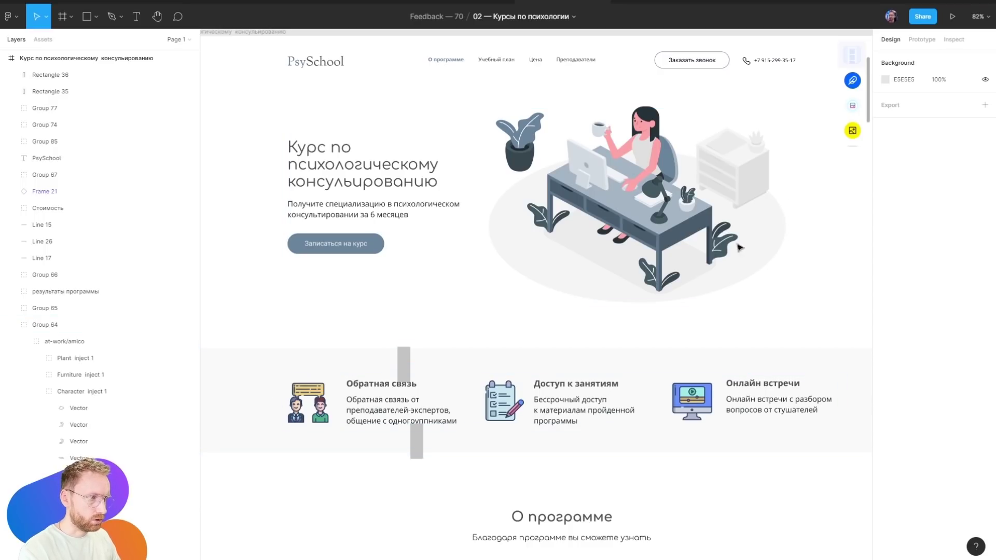
ctrl+click(612, 148)
key(ctrl+c)
scroll(501, 415, up, 10)
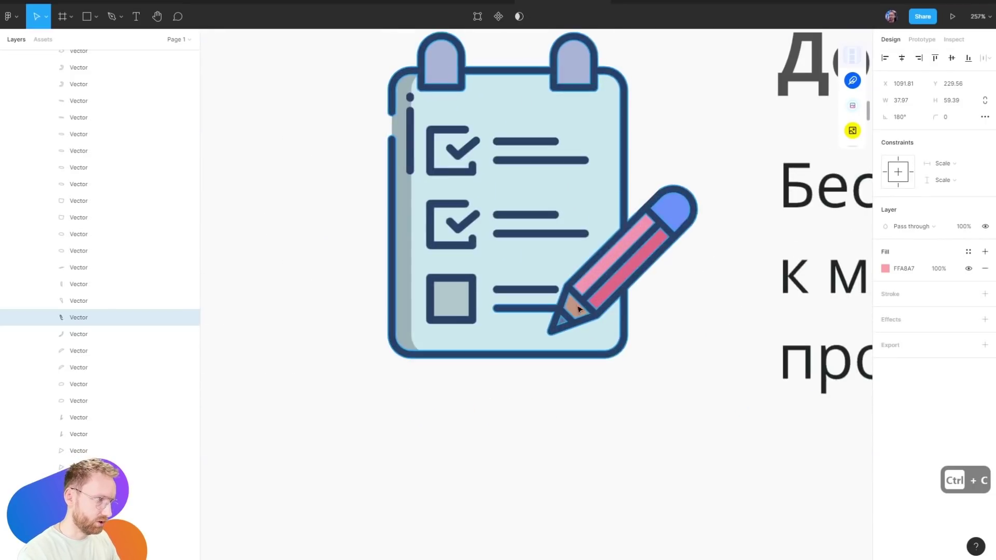
scroll(508, 410, up, 5)
key(ctrl+v)
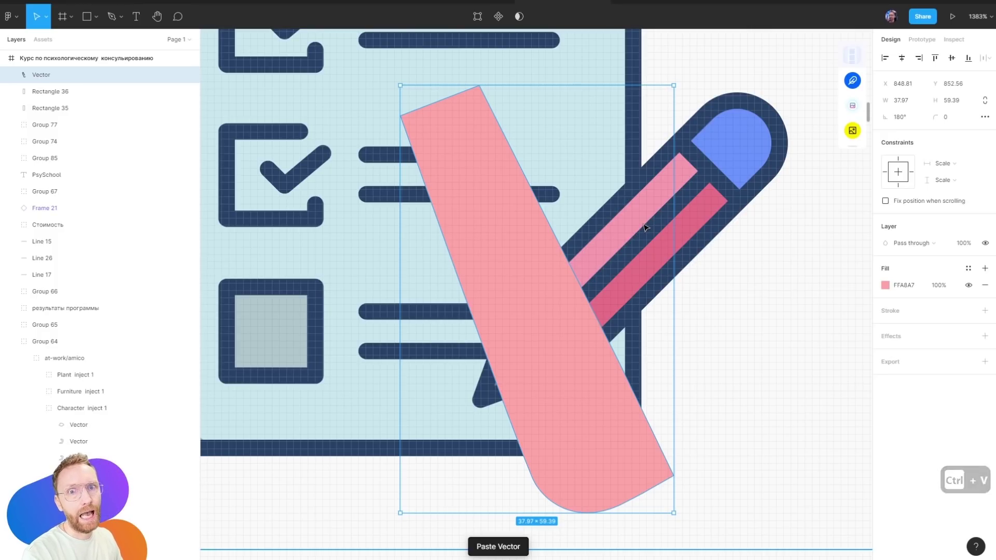
scroll(518, 171, down, 10)
key(Delete)
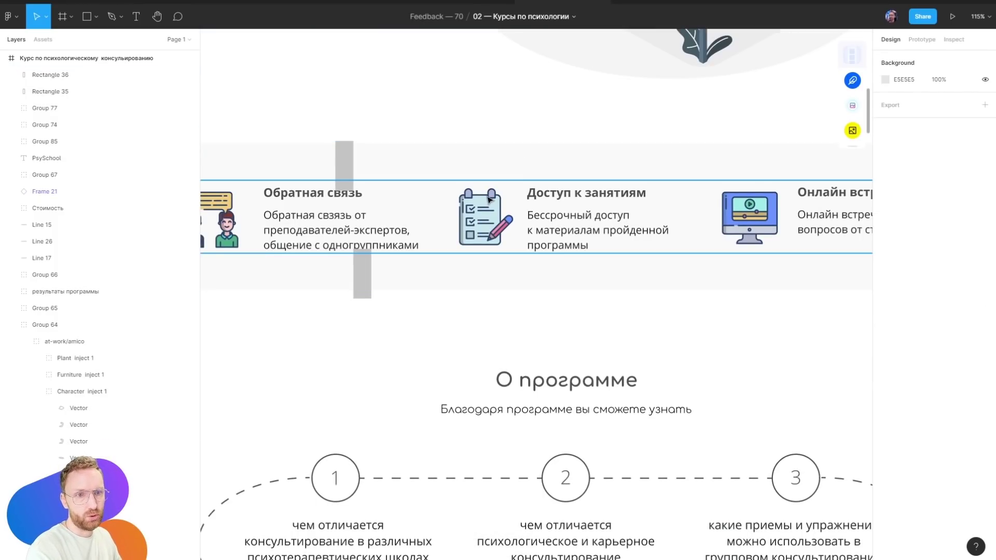
scroll(525, 100, up, 3)
scroll(509, 401, up, 2)
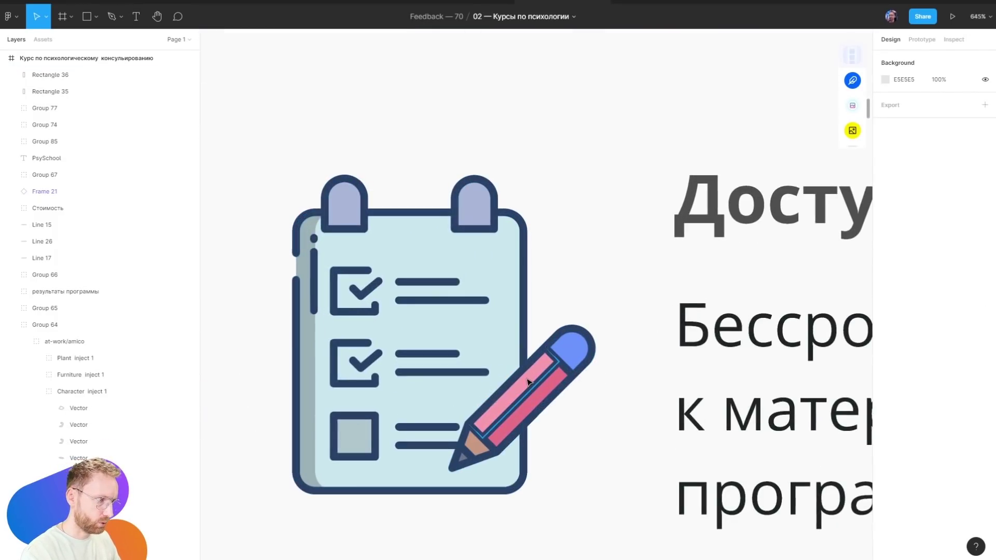
click(511, 410)
Scroll through the page sections down to the Как проходит обучение section
scroll(623, 182, down, 5)
scroll(610, 173, up, 3)
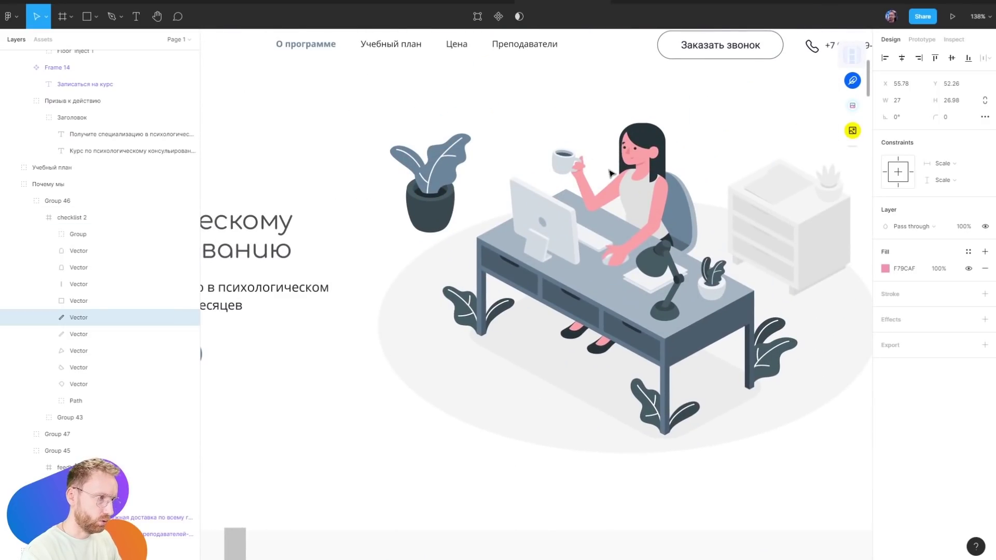
key(Escape)
scroll(540, 315, down, 3)
scroll(518, 337, down, 3)
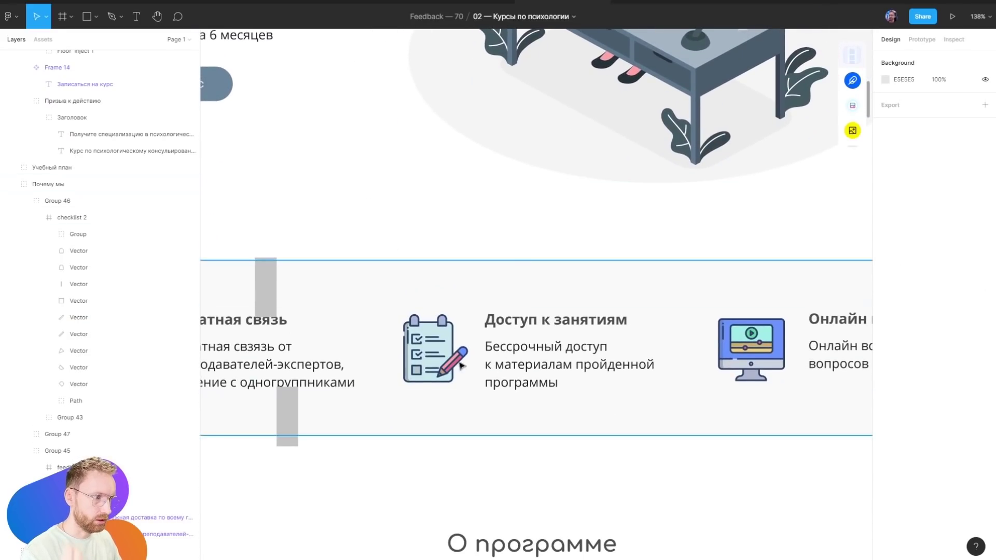
scroll(448, 367, up, 5)
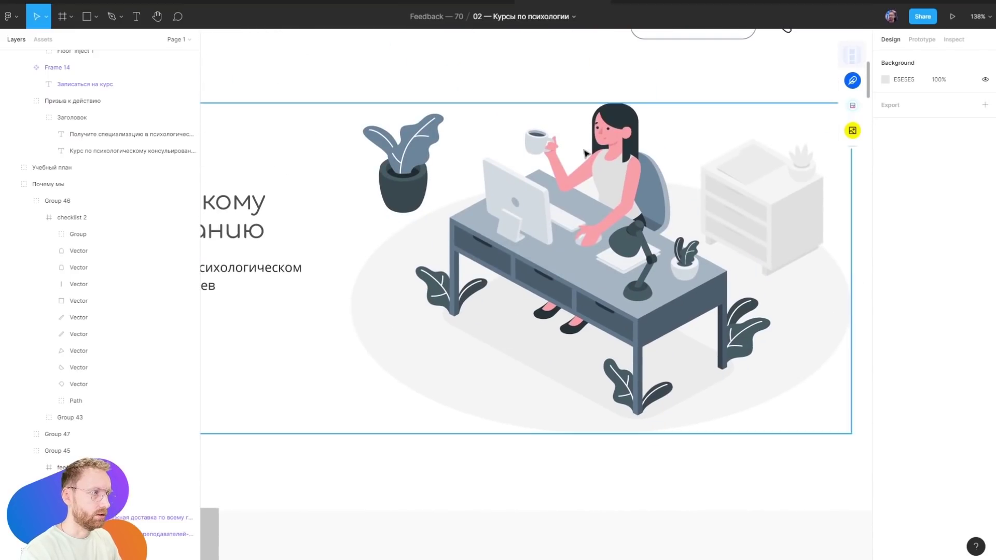
scroll(607, 254, down, 10)
scroll(607, 254, up, 2)
ctrl+scroll(581, 264, down, 3)
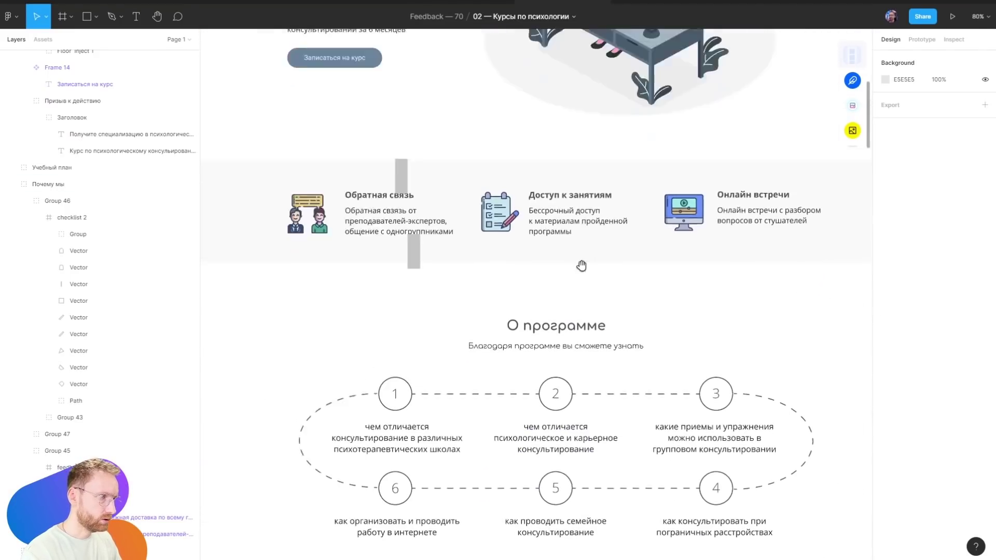
scroll(571, 363, up, 5)
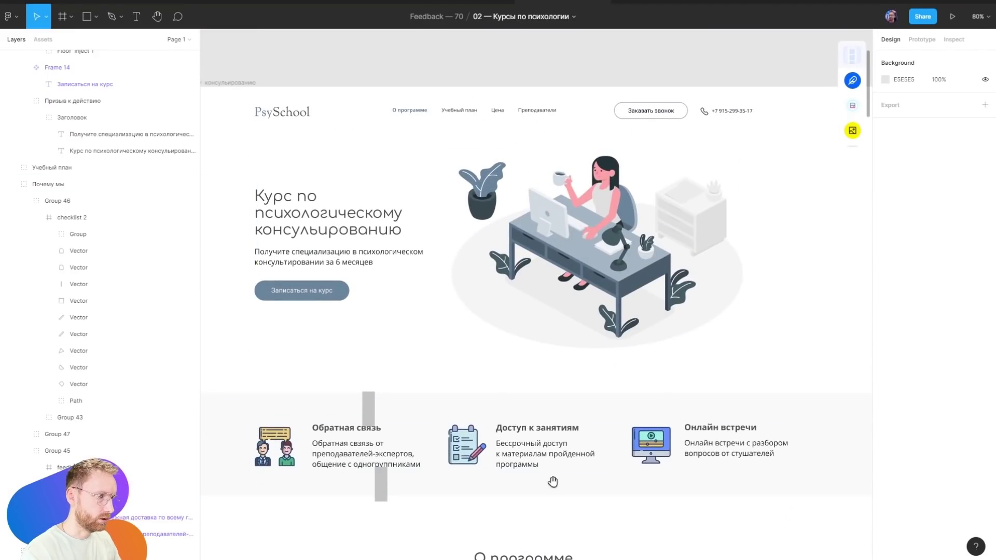
scroll(571, 467, down, 4)
scroll(697, 361, up, 3)
scroll(696, 360, left, 3)
scroll(653, 355, down, 6)
scroll(653, 355, right, 2)
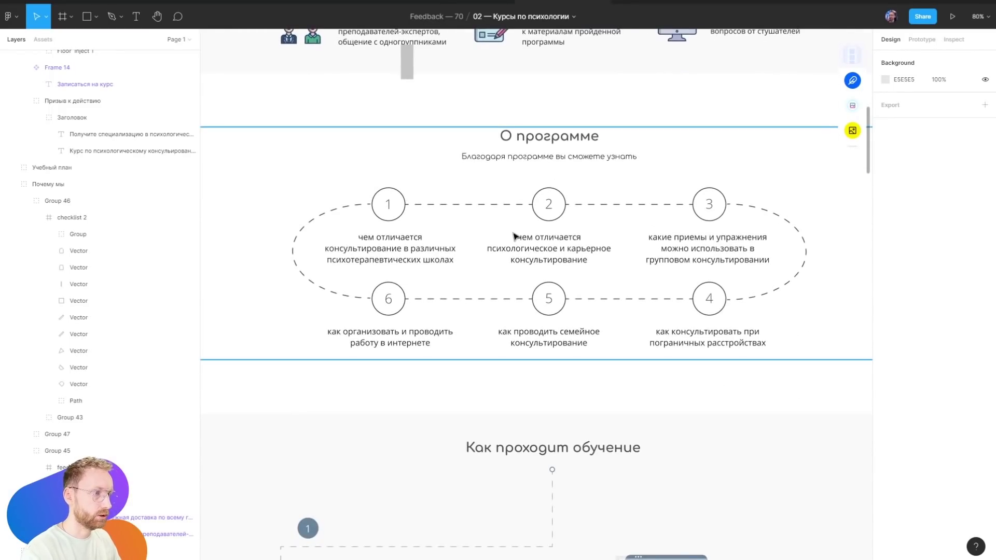
scroll(632, 179, down, 1)
scroll(632, 178, down, 3)
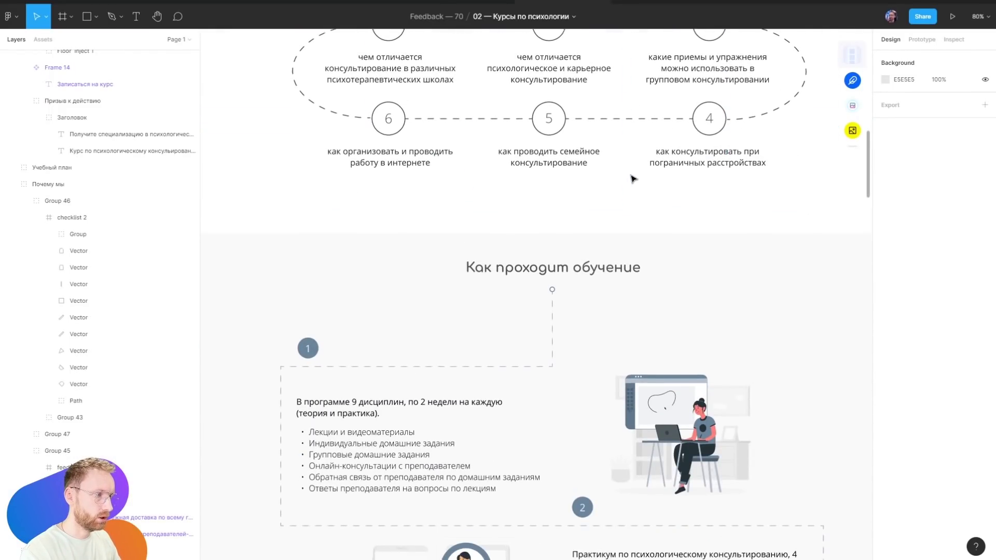
scroll(632, 179, up, 5)
scroll(633, 179, down, 6)
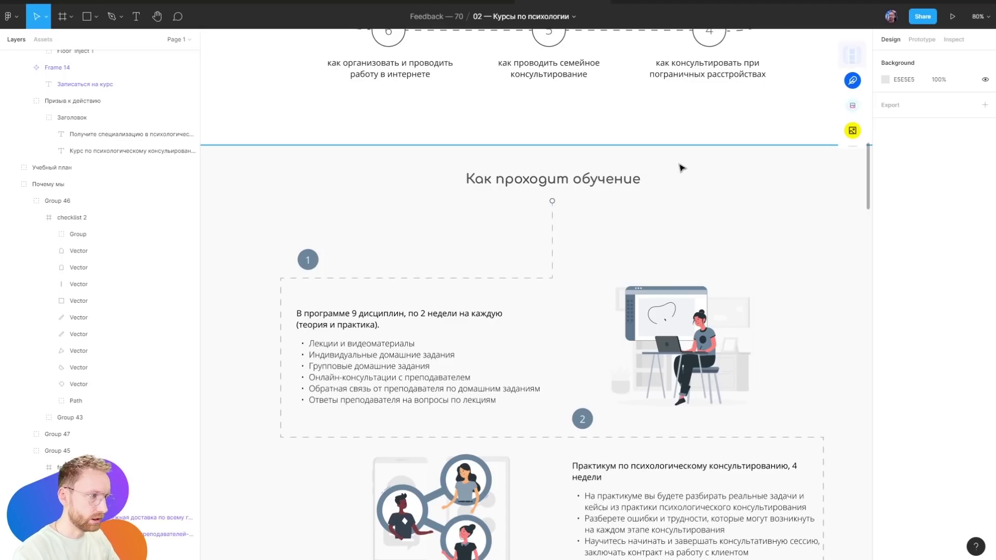
scroll(690, 225, up, 3)
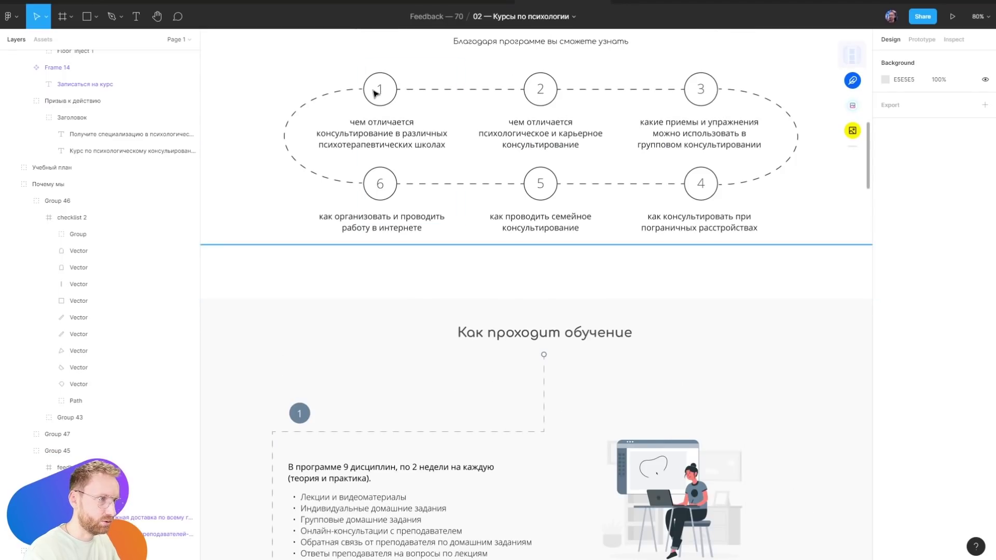
Inspect the dashed oval and dashed line around the program steps
click(336, 180)
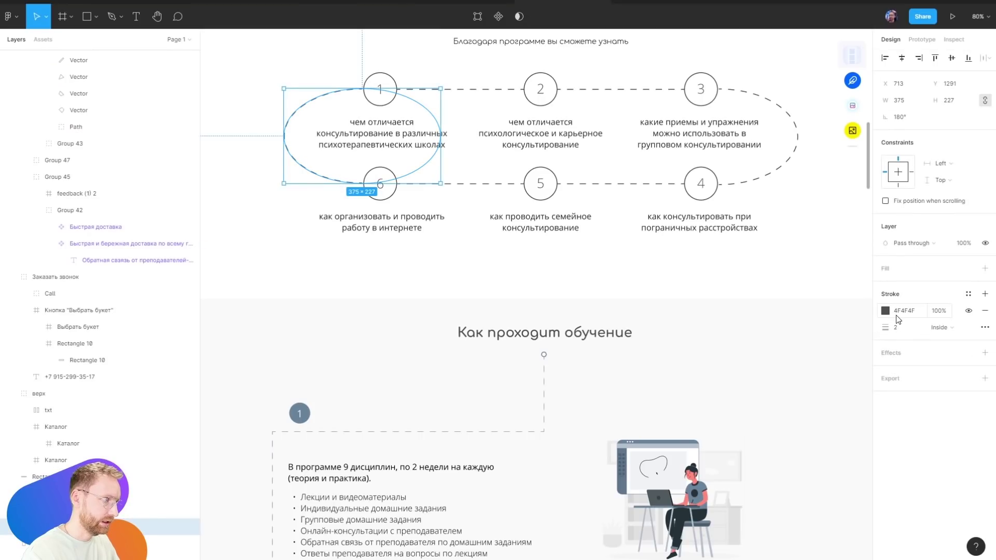
click(490, 433)
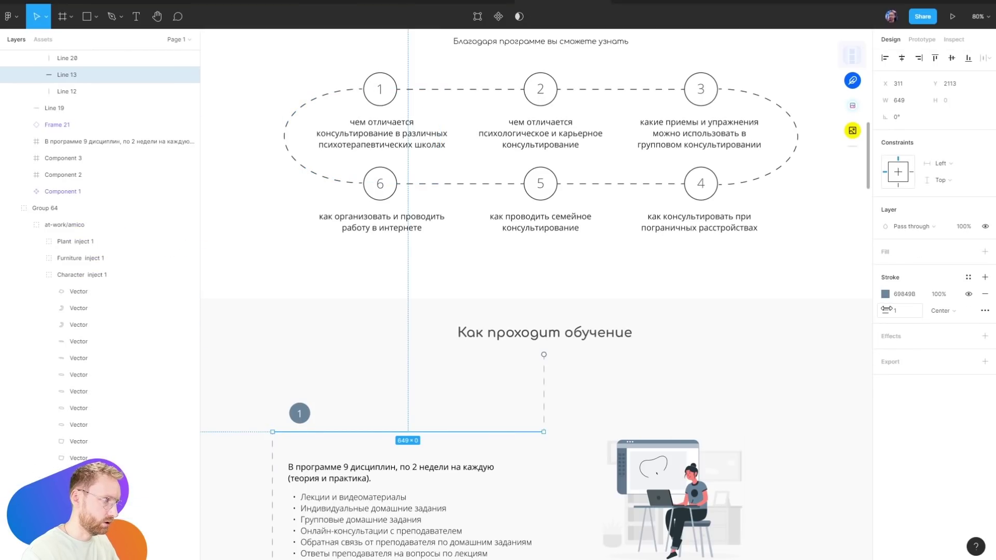
key(Escape)
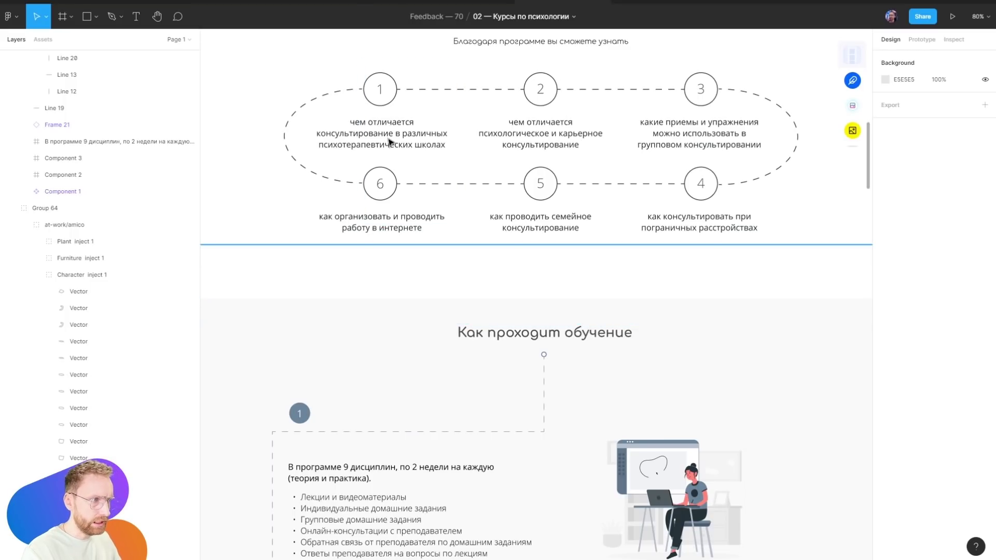
scroll(541, 252, down, 3)
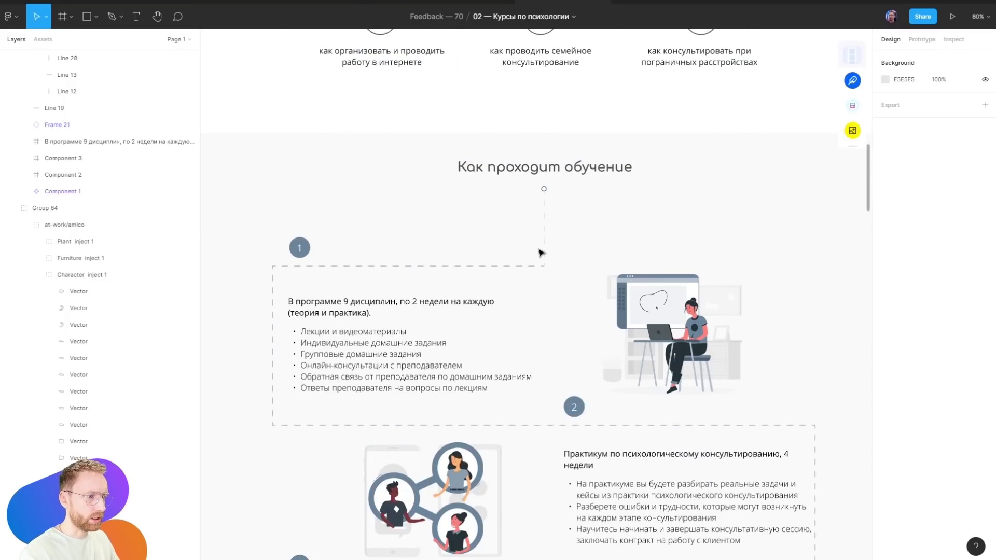
scroll(480, 270, up, 10)
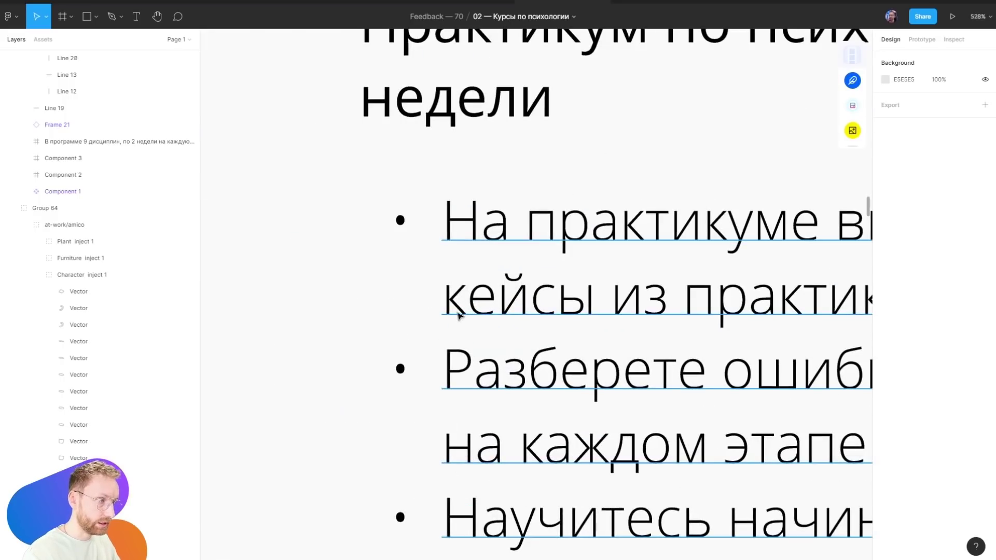
Duplicate the grey spacing block below the first to measure the bullet line gap
key(ctrl+v)
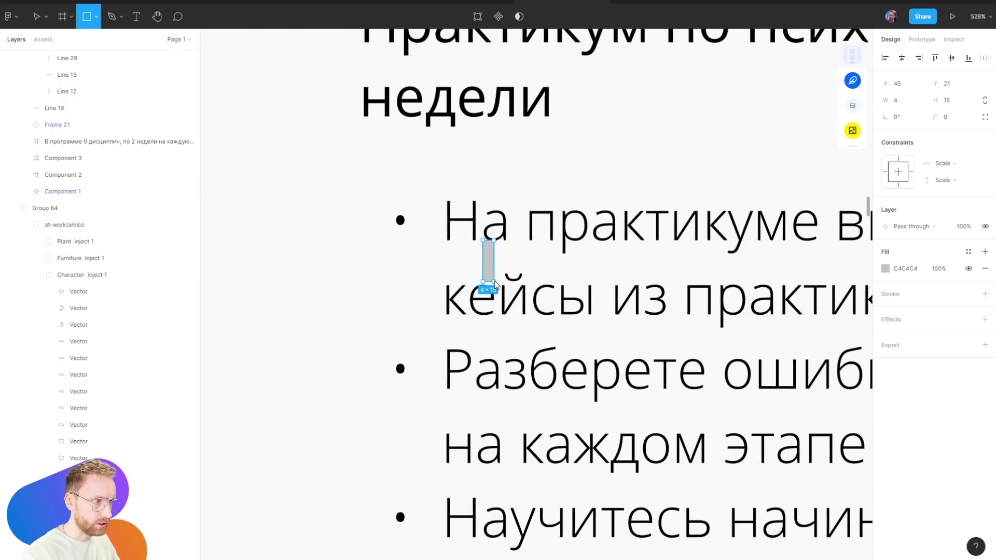
drag(488, 266, 490, 353)
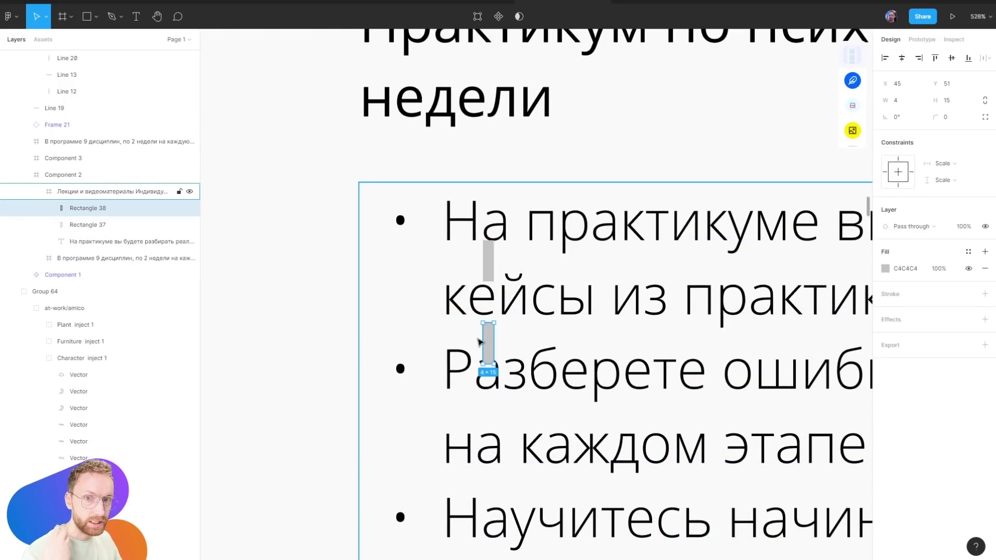
scroll(561, 323, down, 10)
Insert a non-breaking space between 4 and недели in the practicum title
click(799, 278)
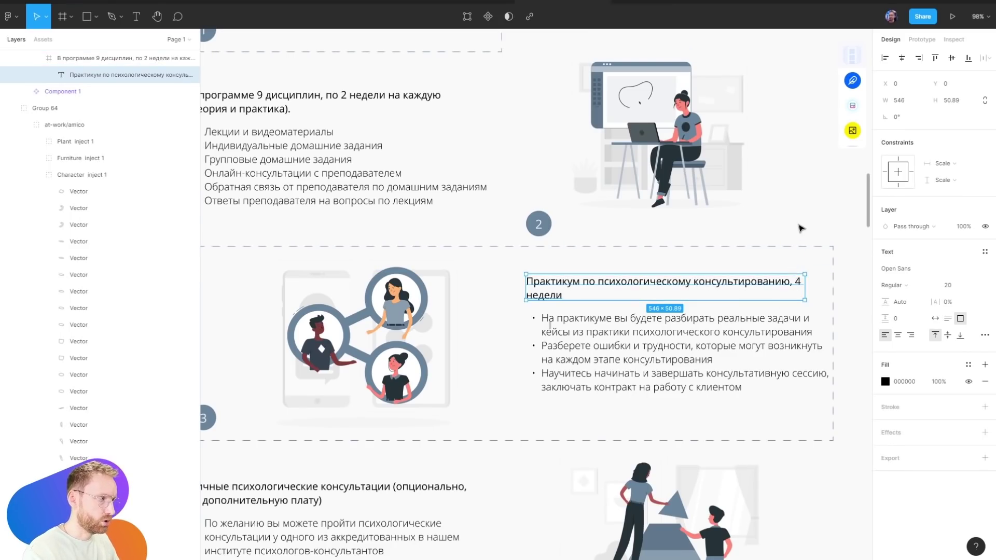
double_click(798, 282)
key(ctrl+alt+space)
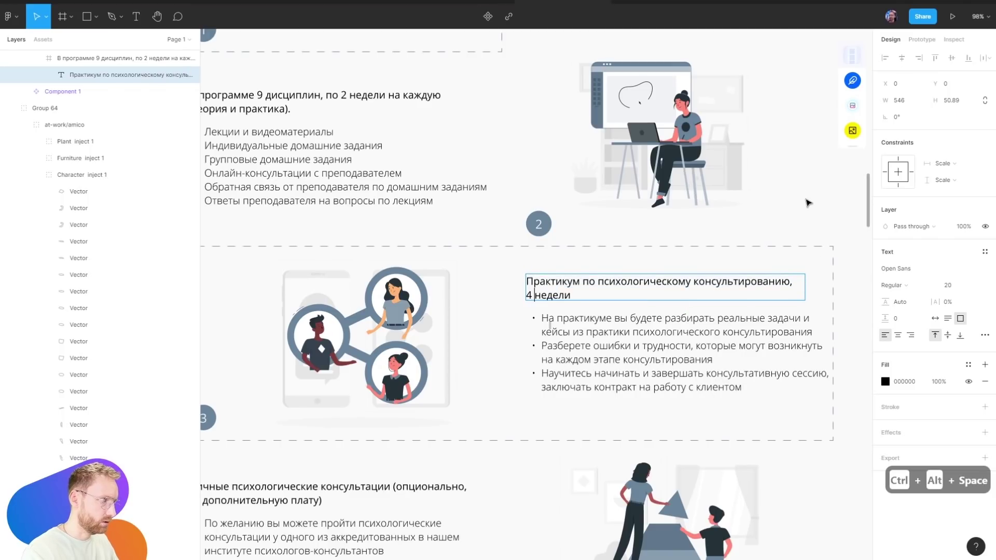
Pan to the course step diagram and select the dashed oval's left arc
drag(470, 431, 598, 270)
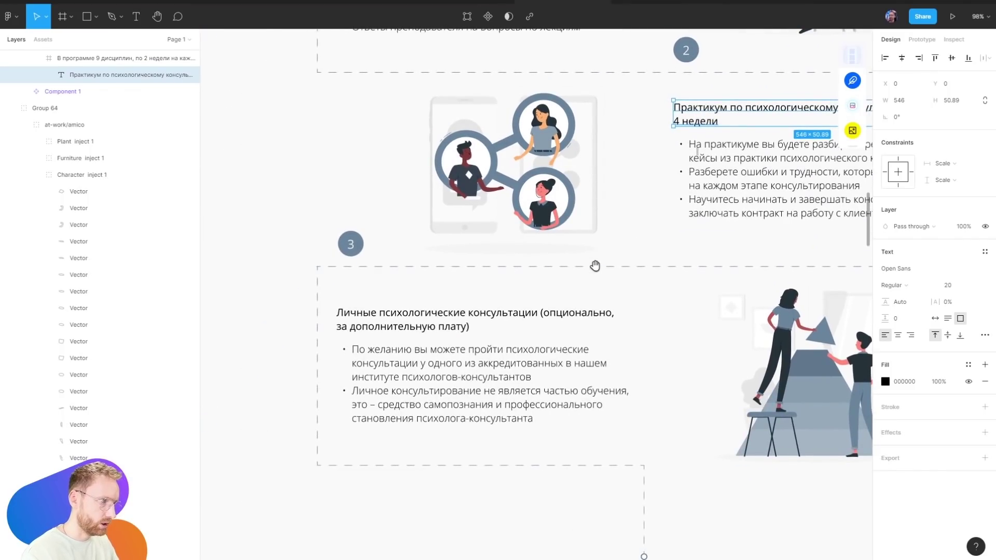
ctrl+scroll(267, 183, down, 5)
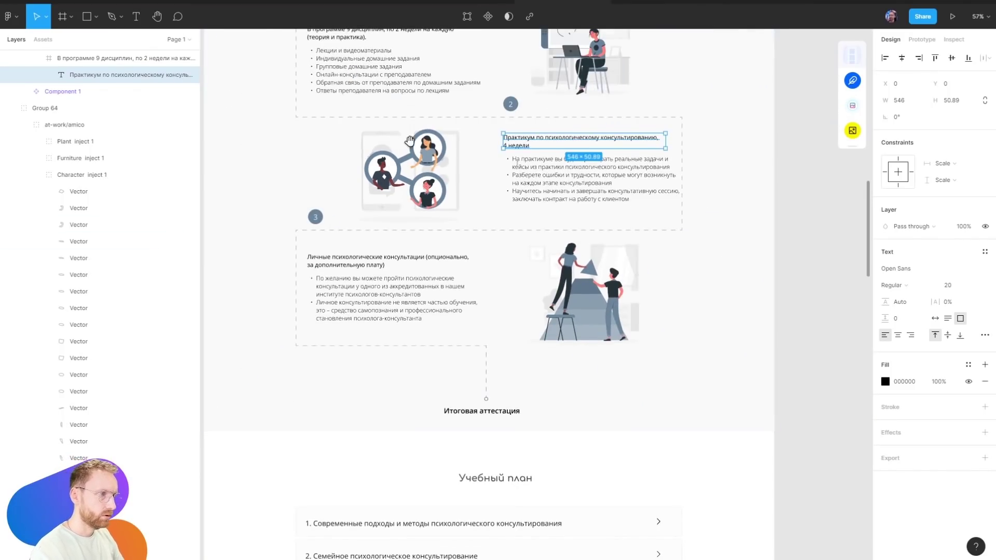
scroll(505, 280, up, 5)
scroll(618, 211, down, 5)
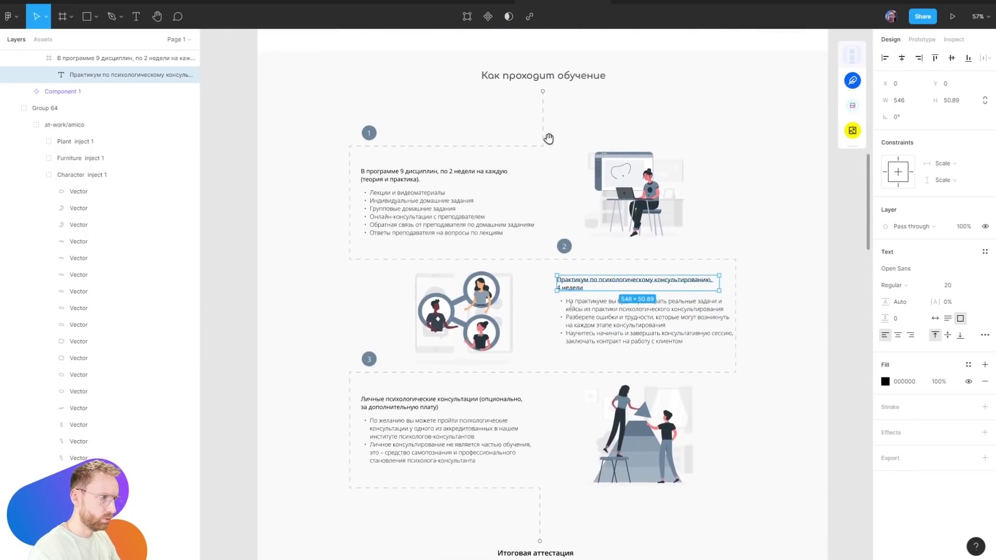
scroll(521, 425, up, 5)
ctrl+scroll(401, 211, up, 5)
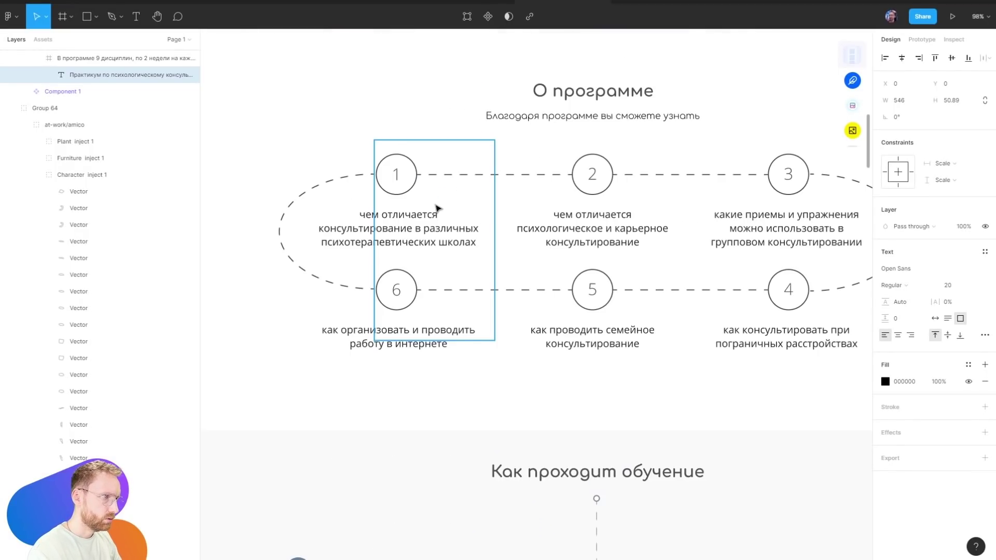
scroll(586, 177, right, 3)
ctrl+scroll(563, 163, down, 2)
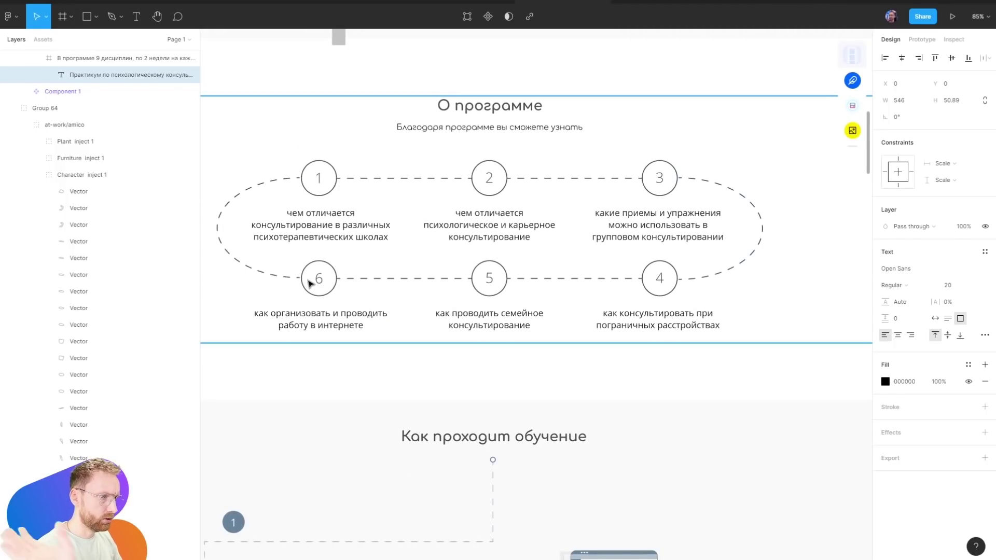
scroll(476, 351, down, 2)
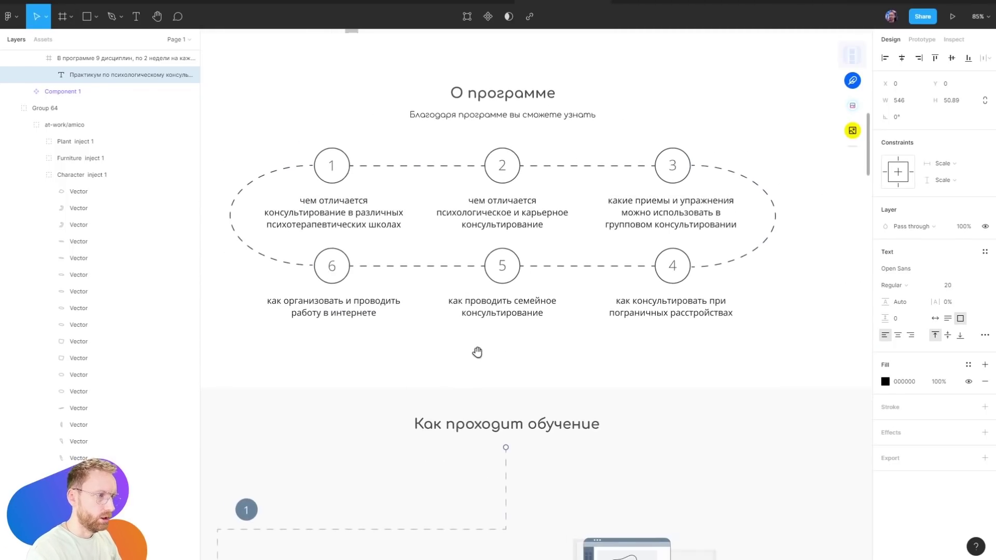
scroll(476, 351, left, 3)
click(329, 146)
Copy the pink arm shape from the desk illustration
click(256, 273)
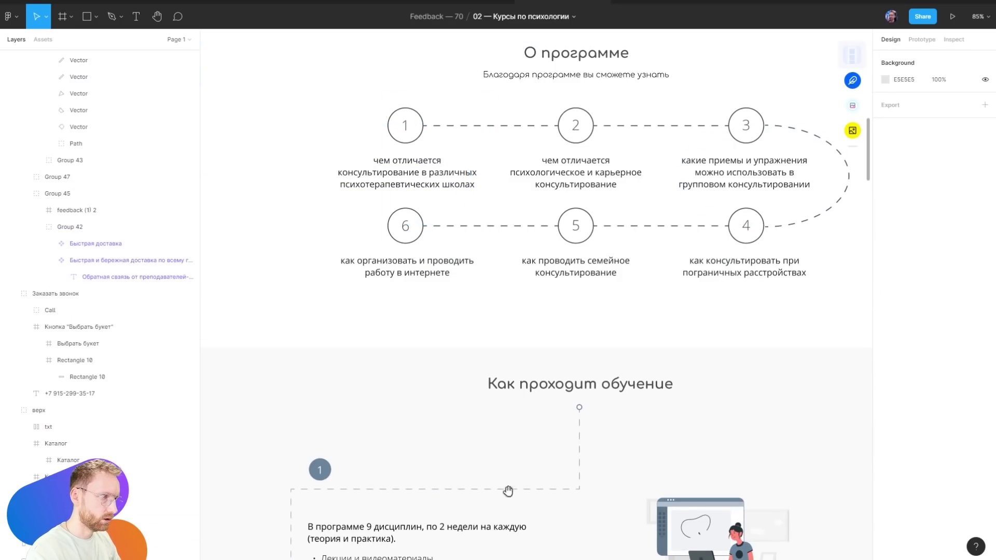
scroll(518, 290, down, 5)
scroll(512, 351, down, 1)
scroll(541, 460, down, 3)
scroll(596, 319, up, 5)
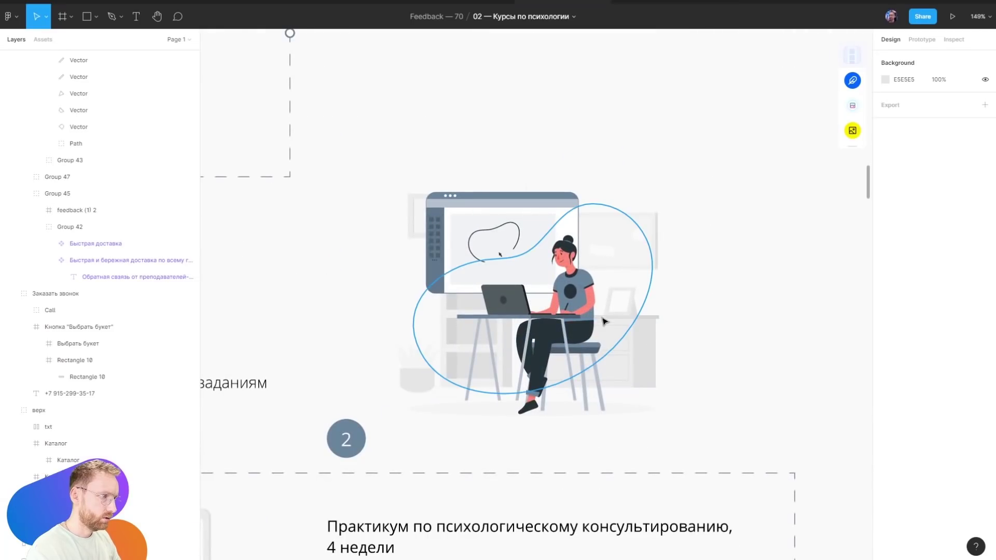
click(596, 319)
key(ctrl+c)
Paste the arm shape and drag the copy left onto the page frame
scroll(552, 173, down, 5)
scroll(564, 300, up, 5)
scroll(564, 300, up, 10)
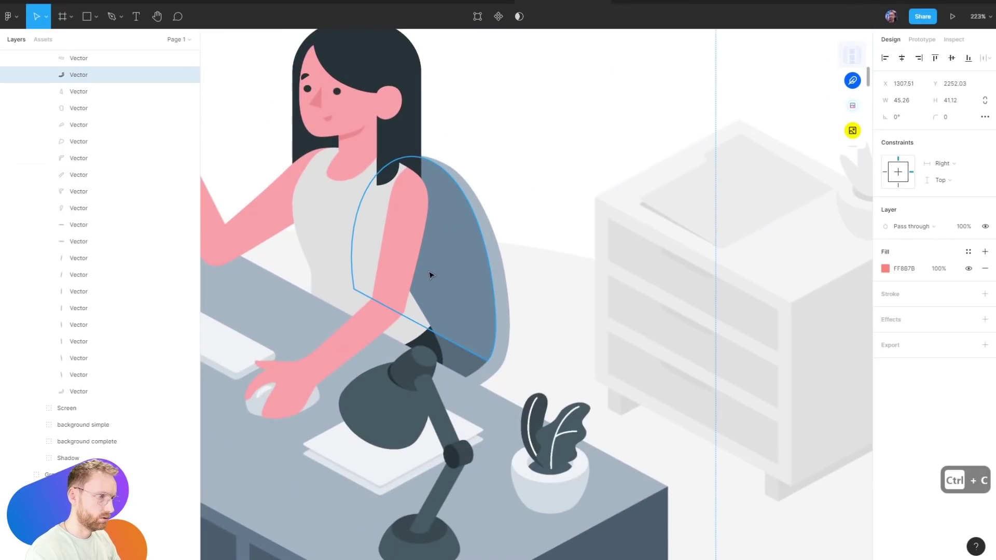
key(ctrl+v)
drag(555, 325, 415, 327)
scroll(445, 371, down, 10)
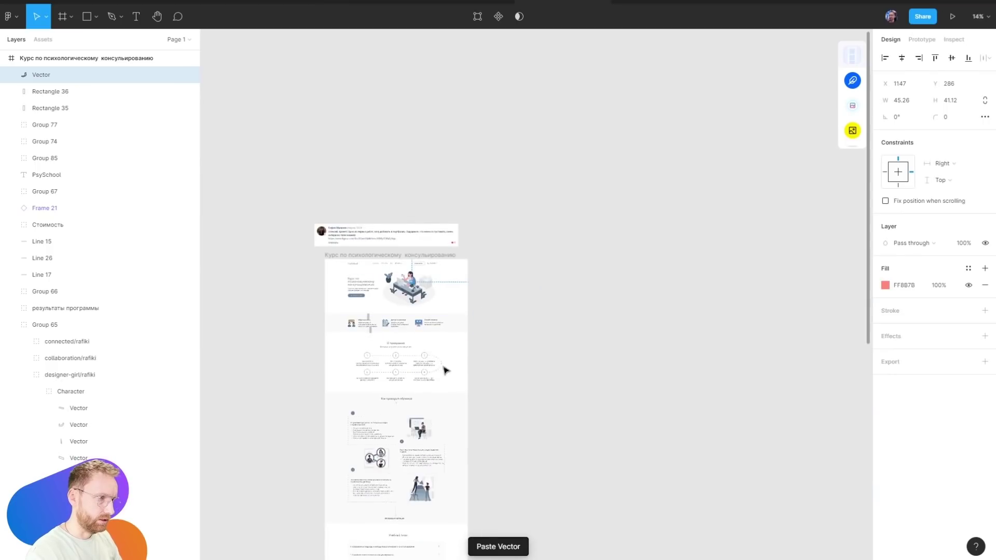
scroll(507, 267, down, 5)
scroll(513, 296, down, 5)
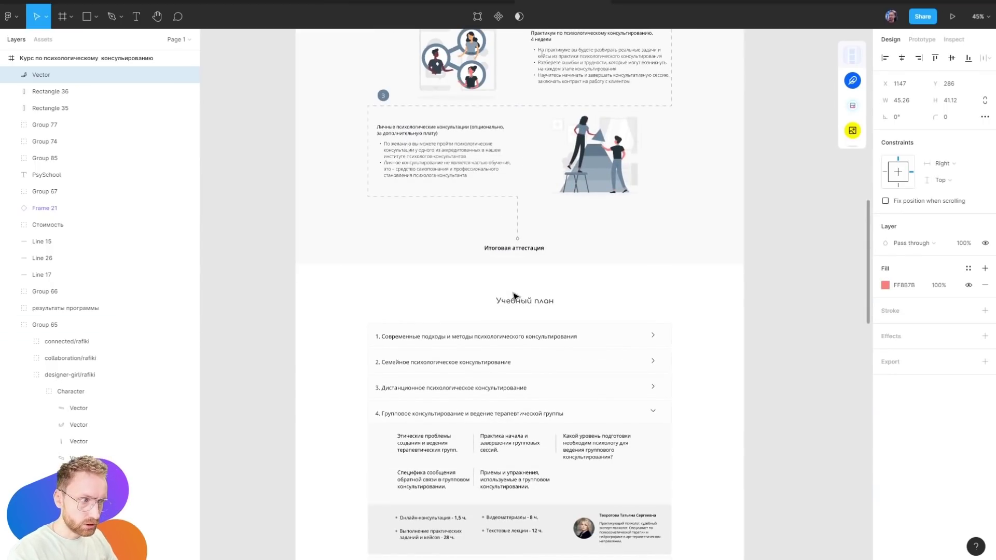
scroll(538, 268, up, 3)
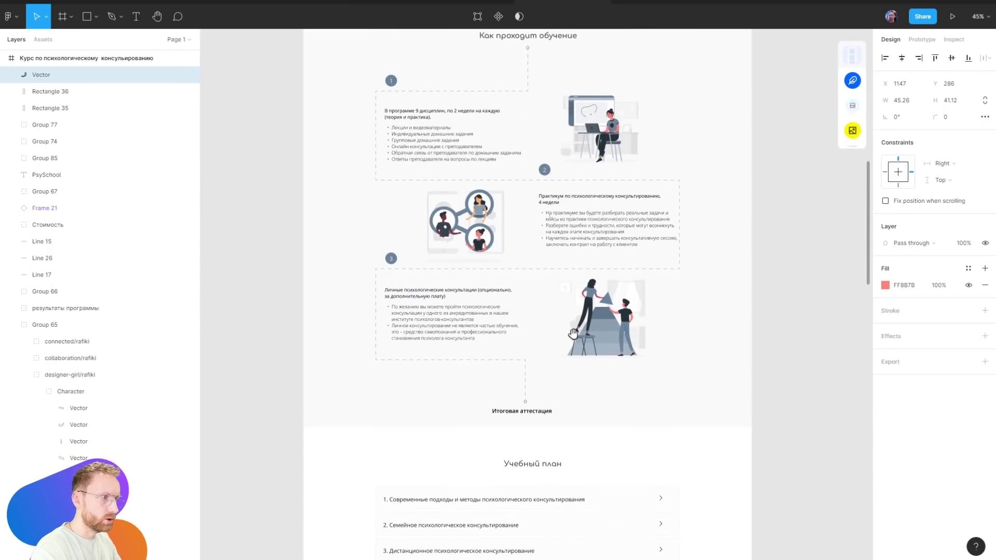
scroll(545, 207, up, 5)
scroll(554, 114, down, 5)
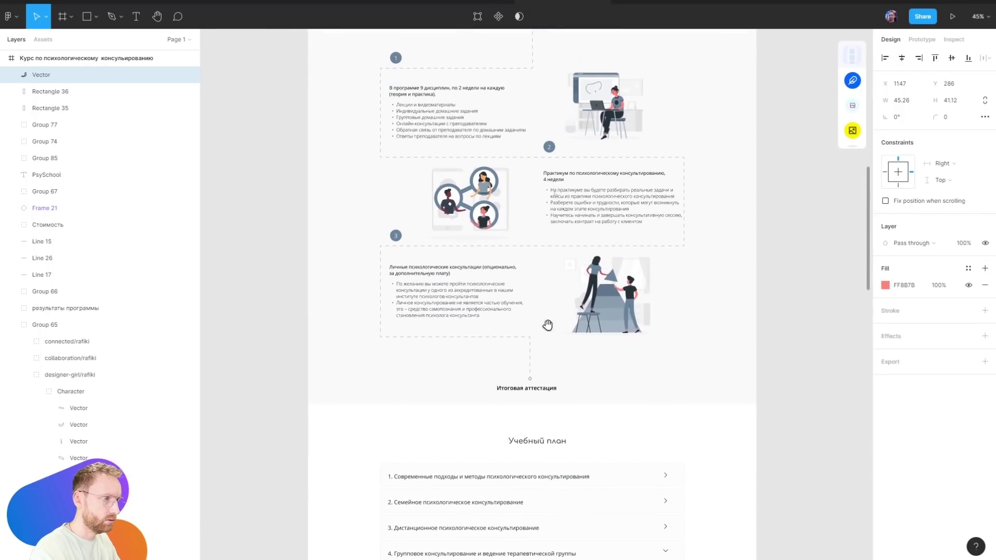
scroll(548, 325, down, 3)
Select the Учебный план, Как проходит обучение and О программе titles to check their spacing
ctrl+scroll(498, 262, up, 5)
click(595, 332)
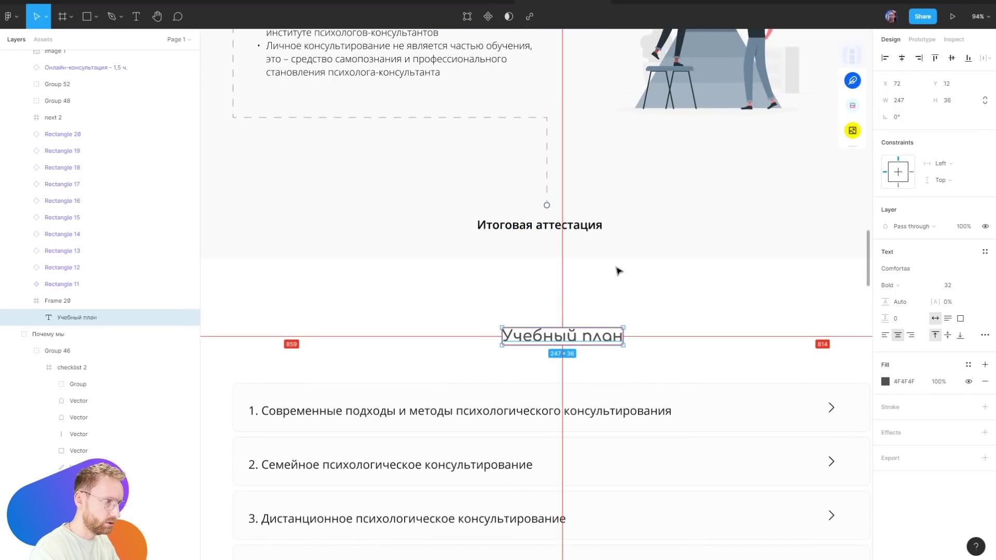
ctrl+scroll(618, 265, down, 4)
scroll(583, 269, up, 5)
ctrl+scroll(598, 281, up, 5)
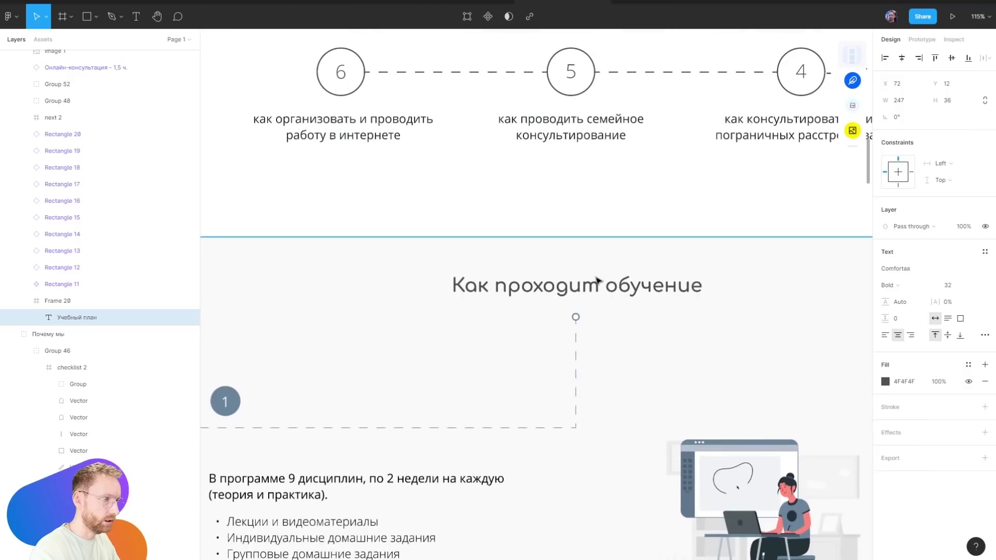
click(598, 280)
ctrl+scroll(631, 251, down, 5)
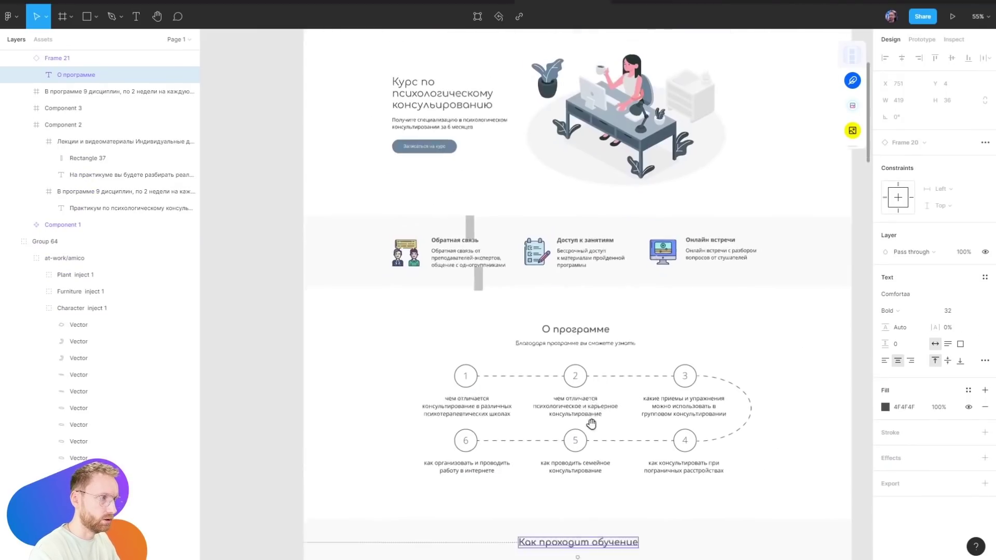
ctrl+scroll(589, 358, up, 5)
click(591, 372)
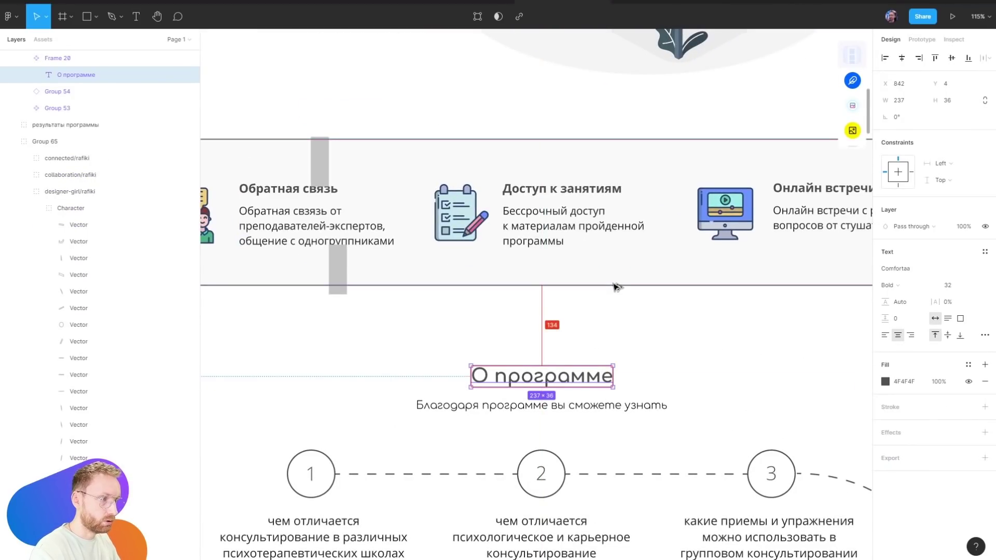
ctrl+scroll(615, 287, down, 5)
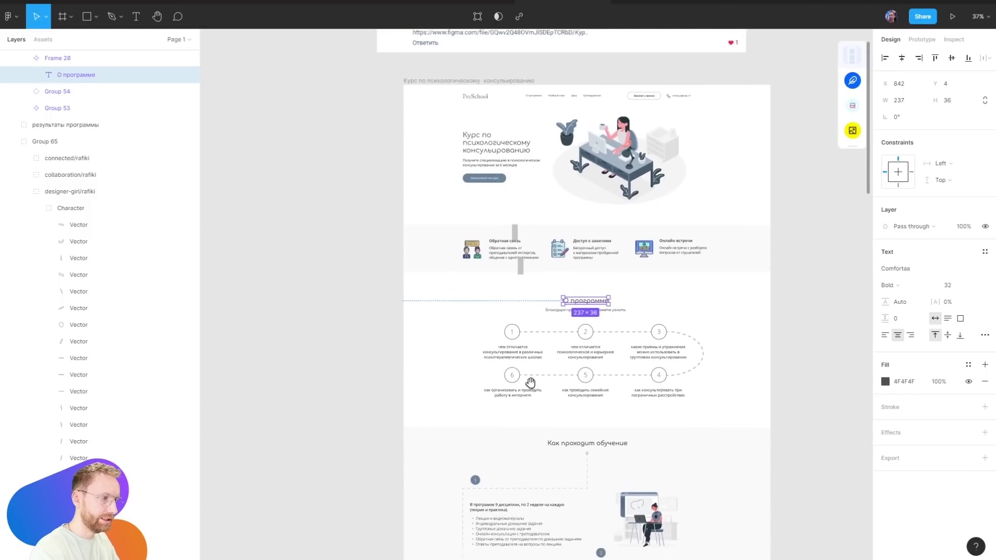
scroll(529, 382, down, 5)
scroll(562, 360, down, 5)
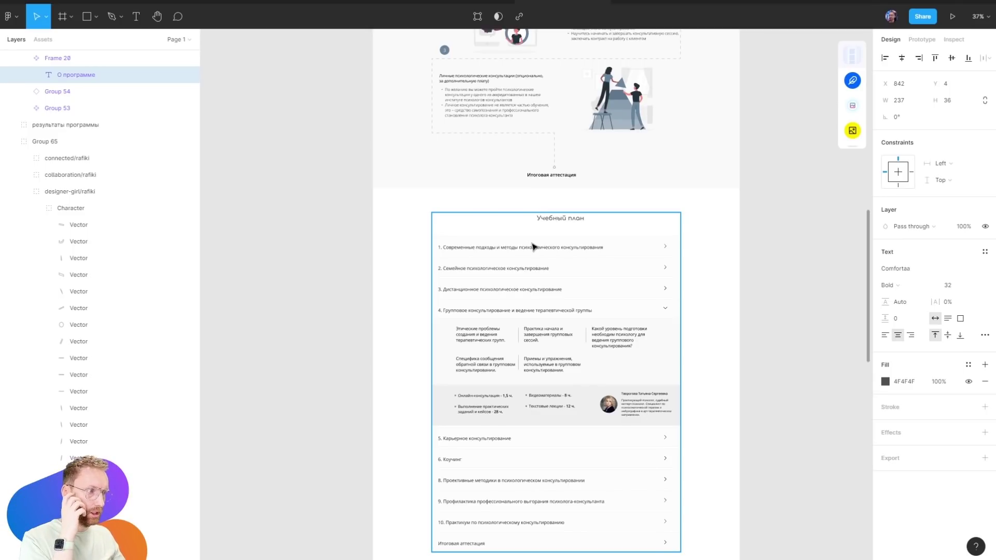
At 100% zoom, place a grey spacing block beside curriculum item 3
click(733, 207)
ctrl+scroll(570, 296, up, 3)
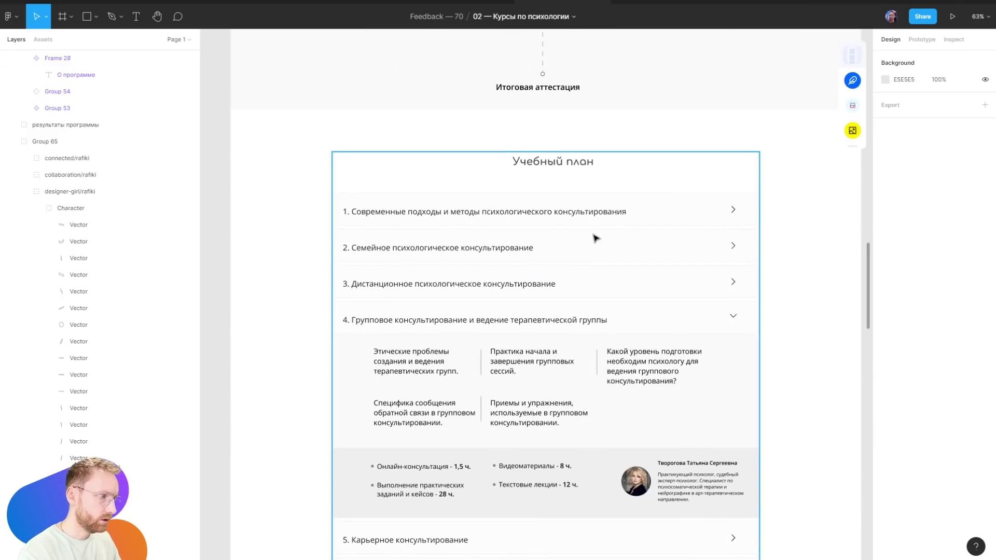
key(shift+0)
mouse_move(659, 233)
mouse_down()
mouse_move(653, 464)
mouse_move(646, 446)
mouse_up()
click(336, 320)
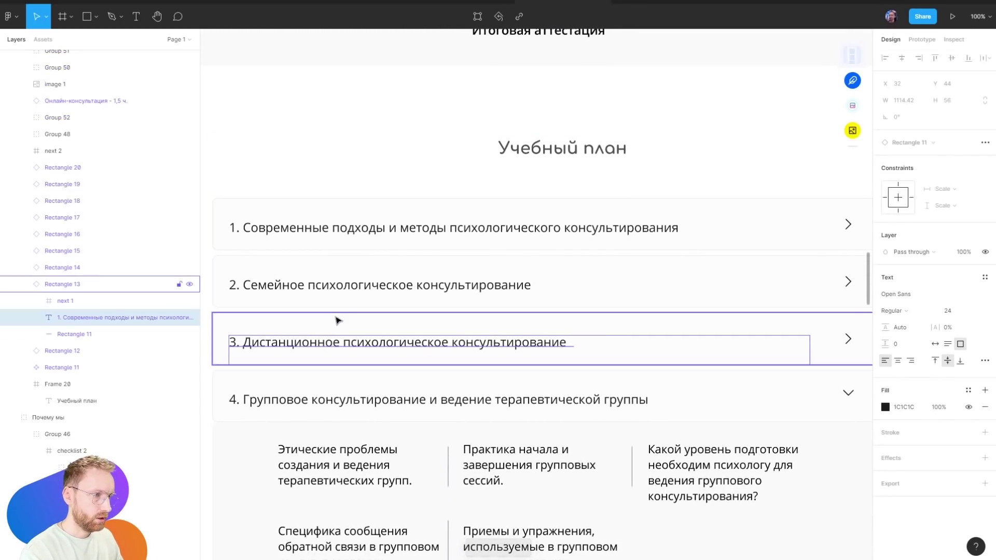
key(r)
drag(334, 316, 364, 362)
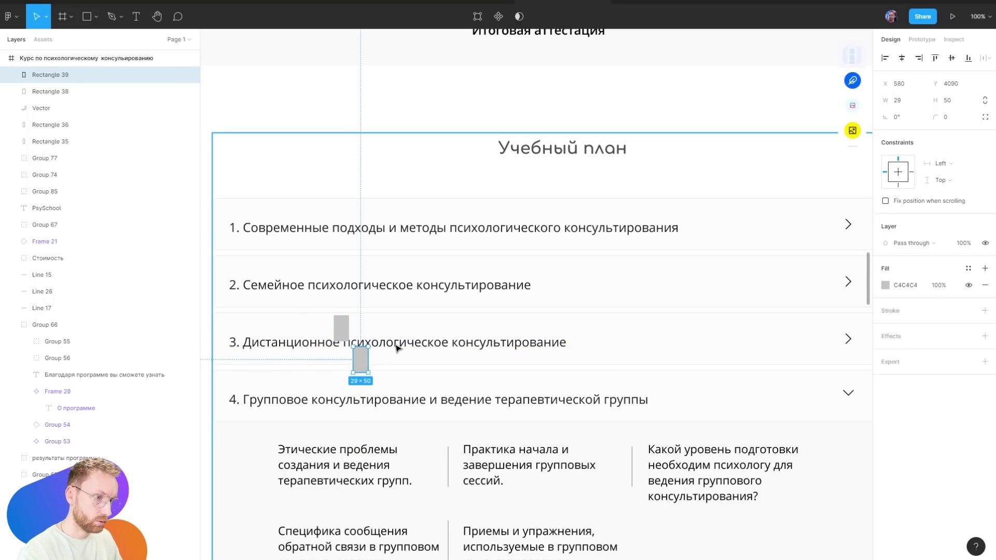
Show the rulers and line a guide up with curriculum item 1's left edge
click(307, 226)
scroll(455, 324, right, 3)
scroll(571, 270, down, 6)
scroll(322, 251, up, 2)
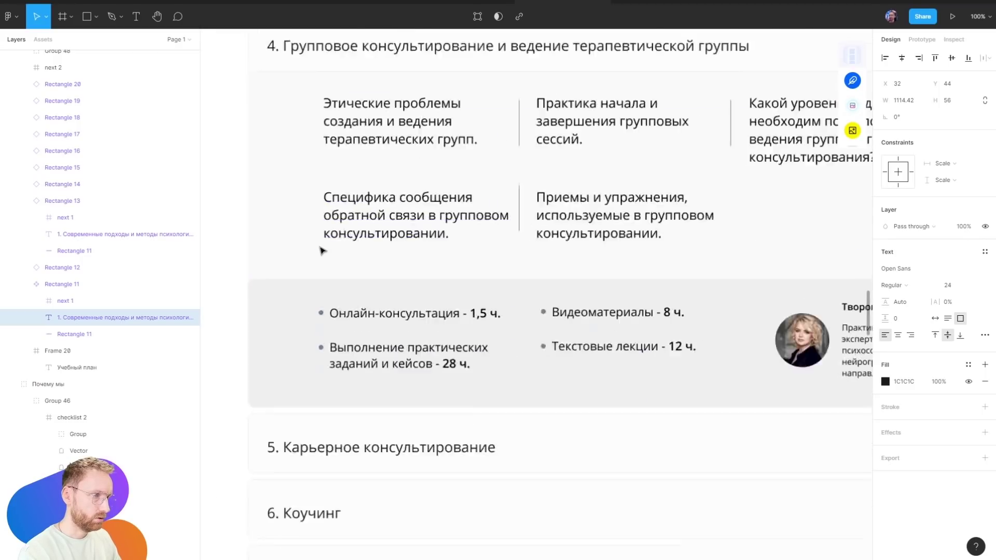
scroll(322, 251, up, 5)
key(r)
key(shift+r)
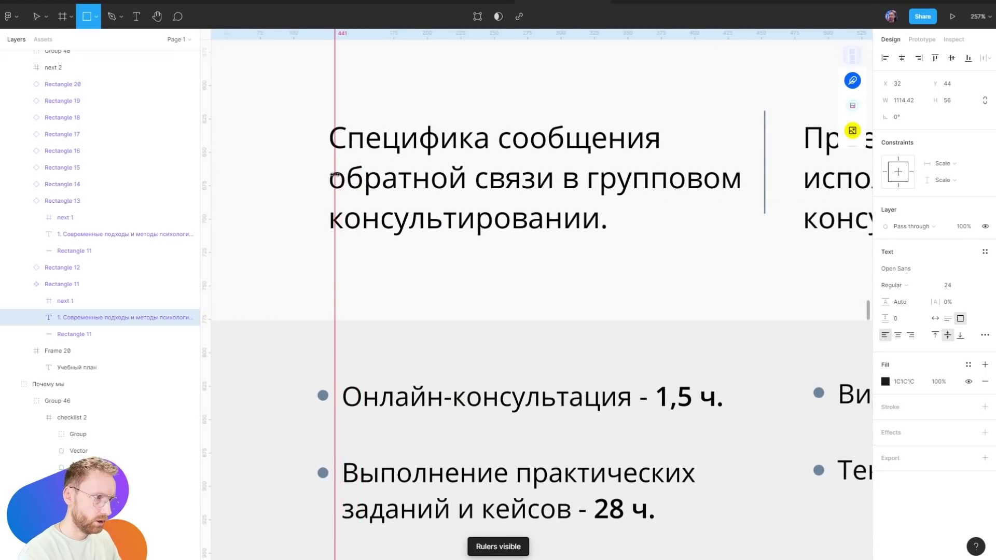
drag(334, 175, 331, 173)
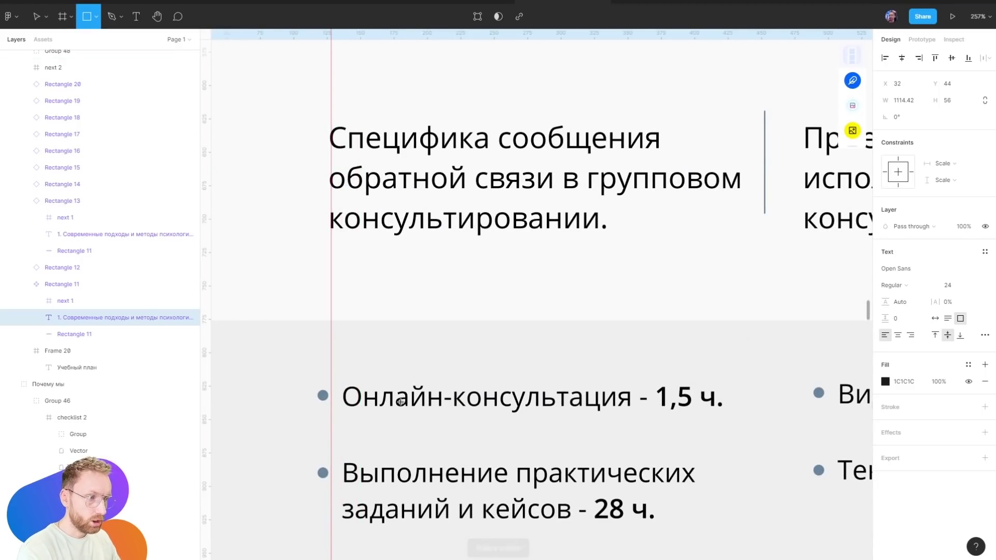
scroll(426, 316, down, 5)
scroll(554, 279, up, 3)
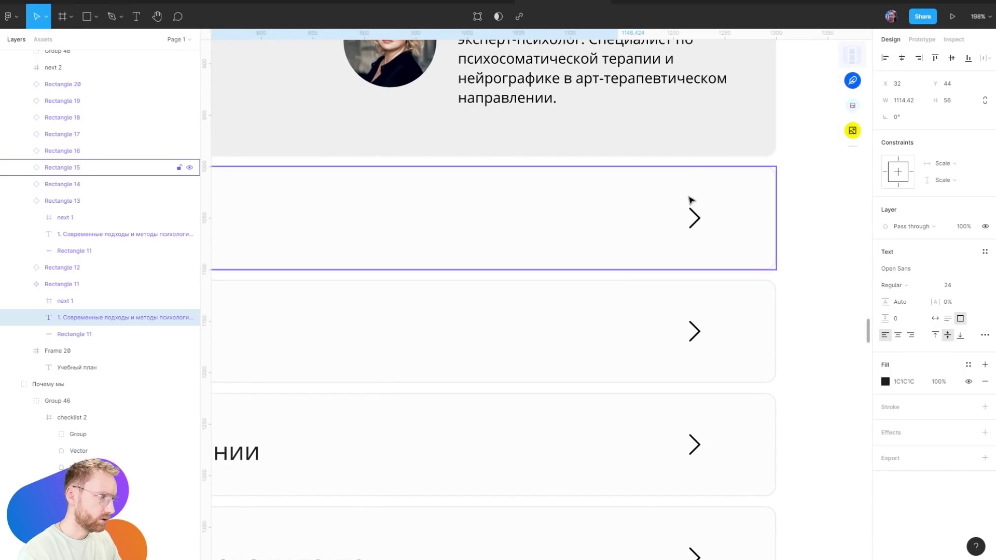
Draw 1×30 spacer bars above and below the module arrow plus a 47-wide horizontal spacer
key(r)
drag(695, 169, 695, 200)
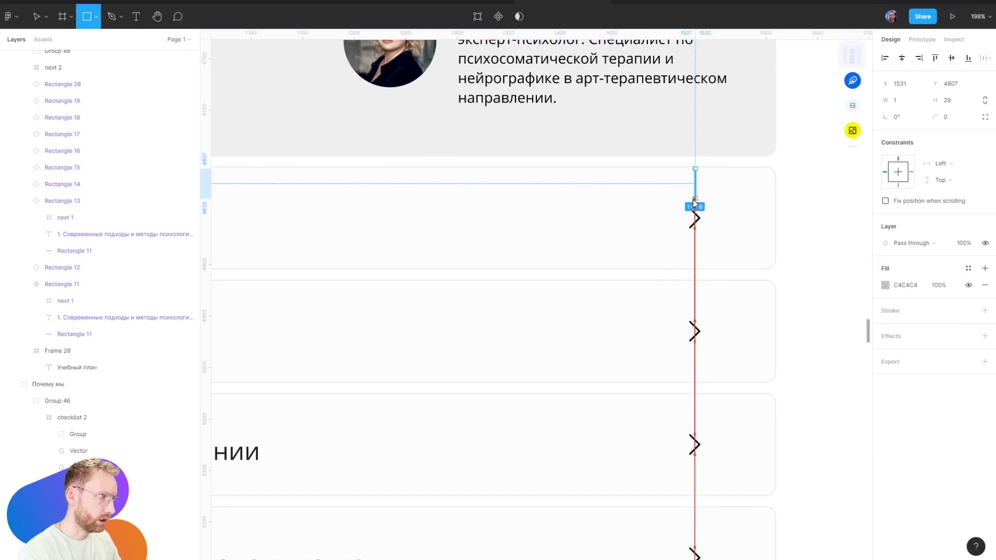
scroll(696, 184, up, 5)
drag(644, 181, 645, 355)
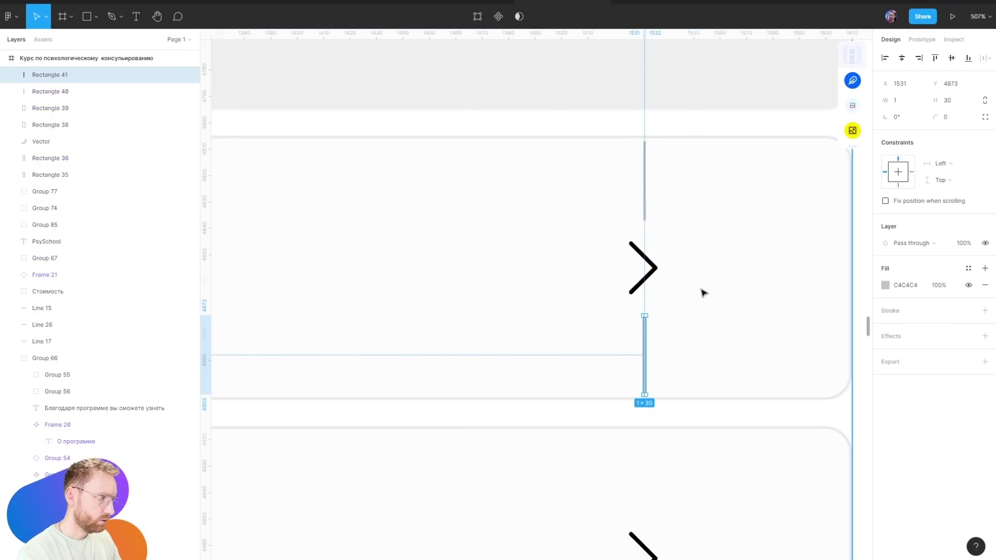
drag(723, 271, 847, 272)
Try shifting the module arrow about 70 px right, then undo it
double_click(654, 268)
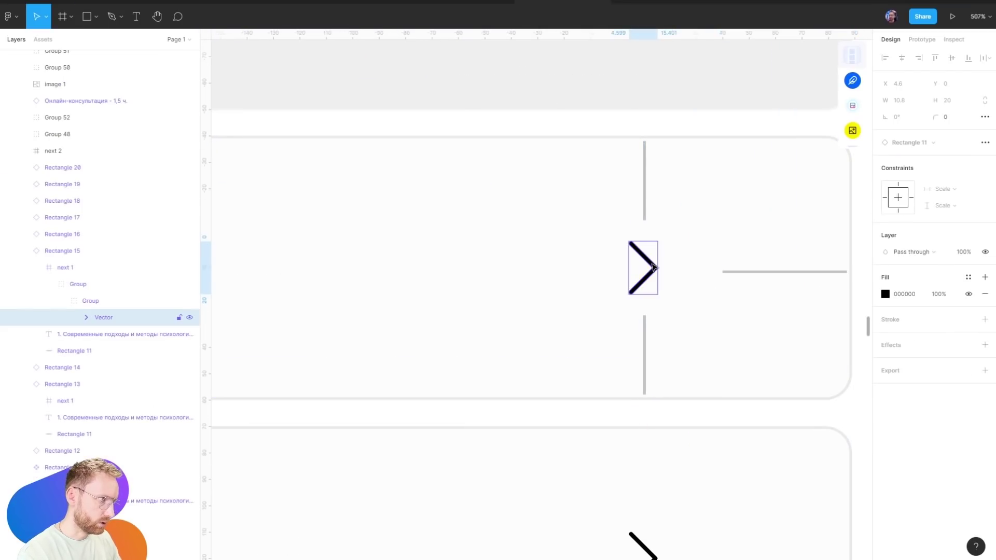
drag(655, 268, 694, 271)
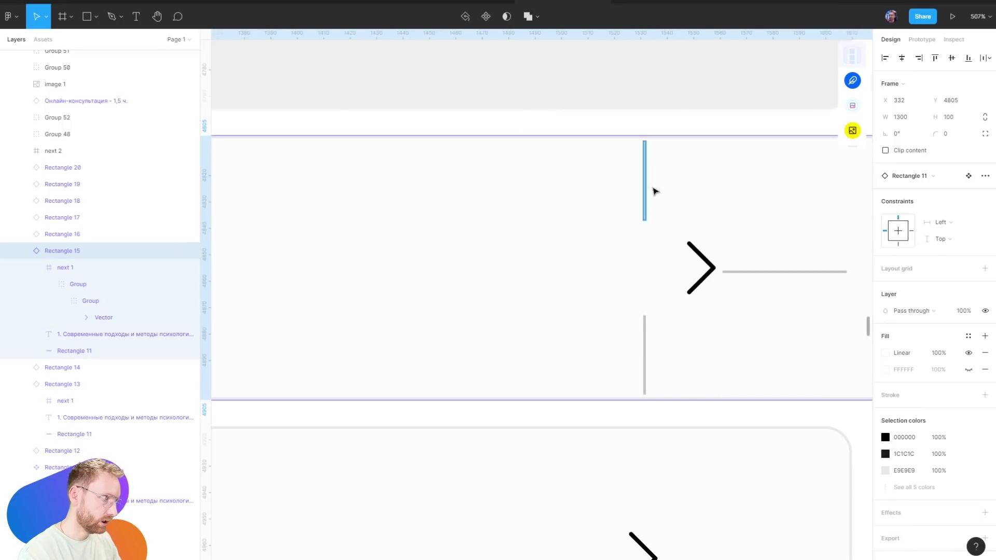
key(ctrl+z)
key(ctrl+z)
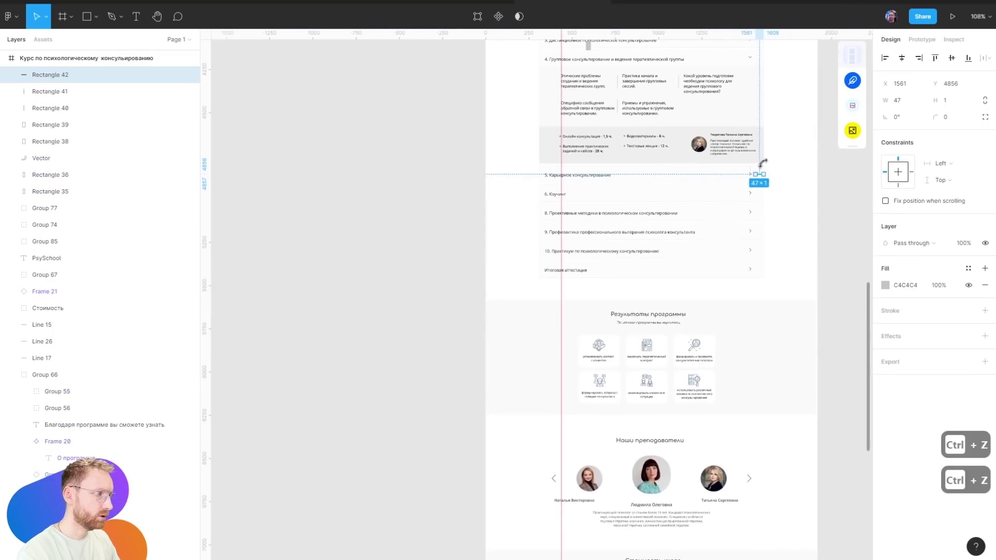
key(Escape)
Inspect the 5. Карьерное консультирование module row text
ctrl+scroll(652, 213, up, 3)
ctrl+scroll(452, 307, up, 3)
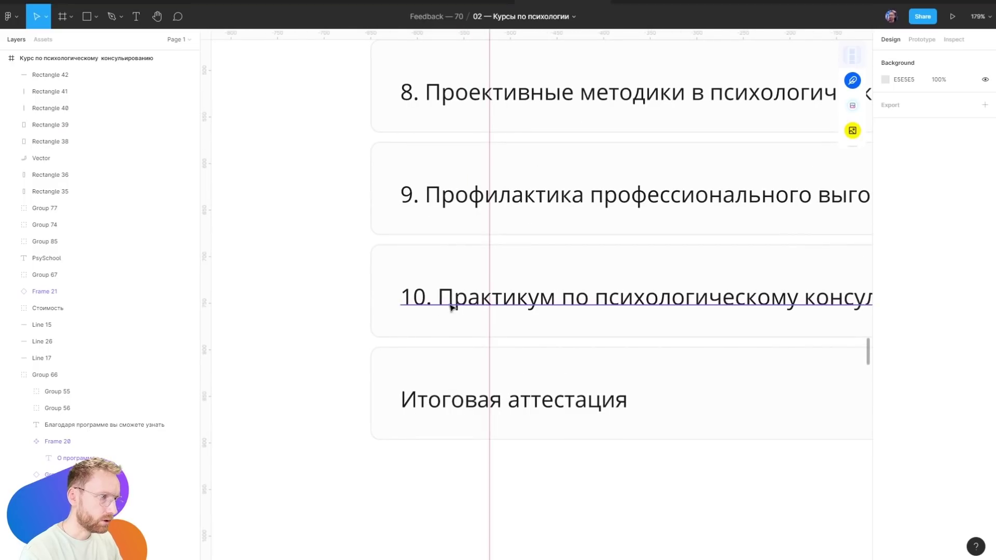
ctrl+scroll(467, 311, down, 3)
ctrl+scroll(467, 265, down, 2)
ctrl+scroll(443, 218, down, 2)
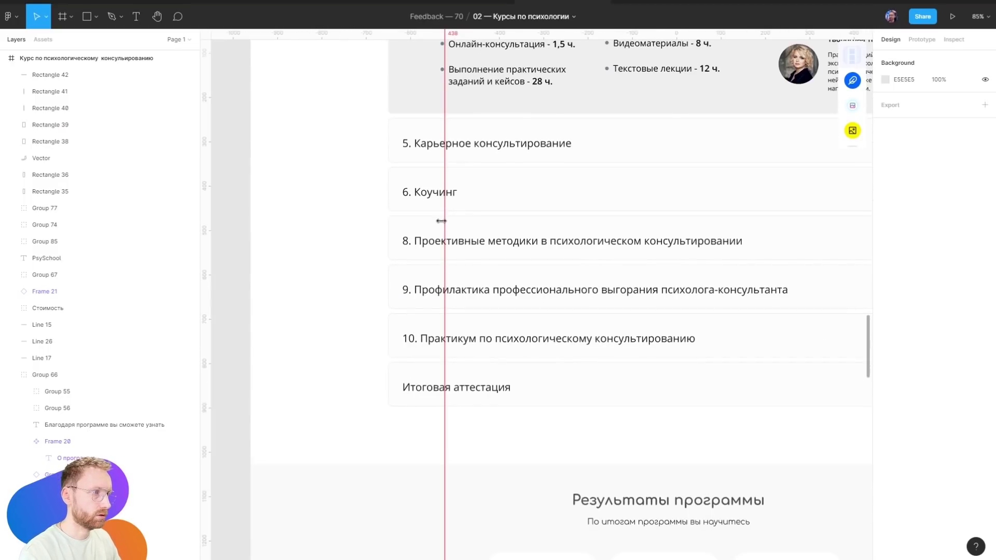
click(430, 148)
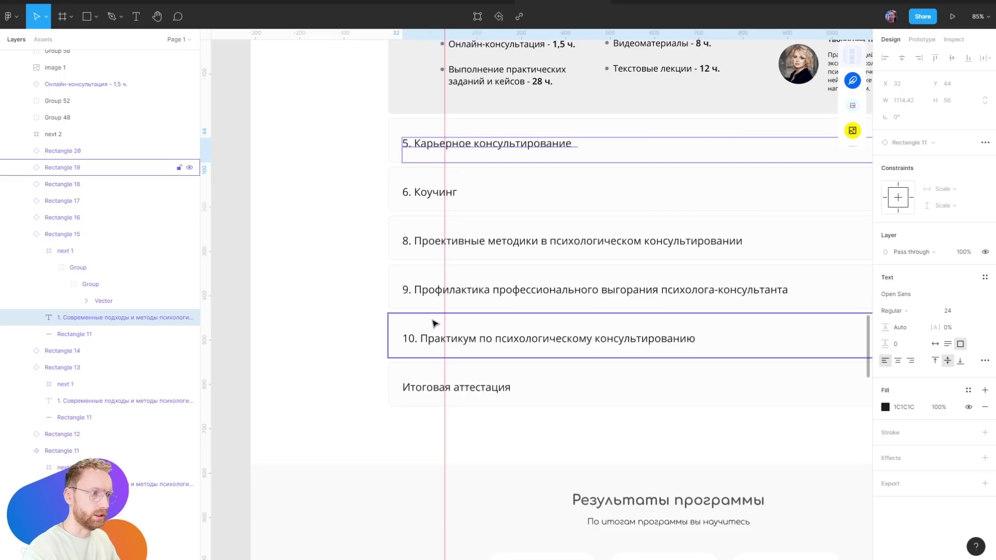
scroll(695, 337, down, 2)
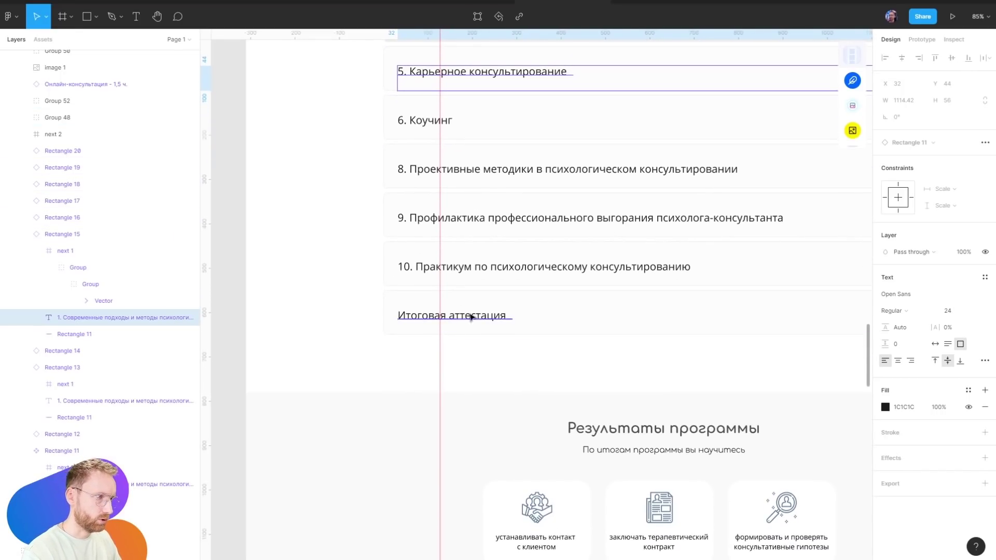
scroll(581, 276, down, 2)
scroll(628, 327, down, 2)
scroll(424, 388, down, 1)
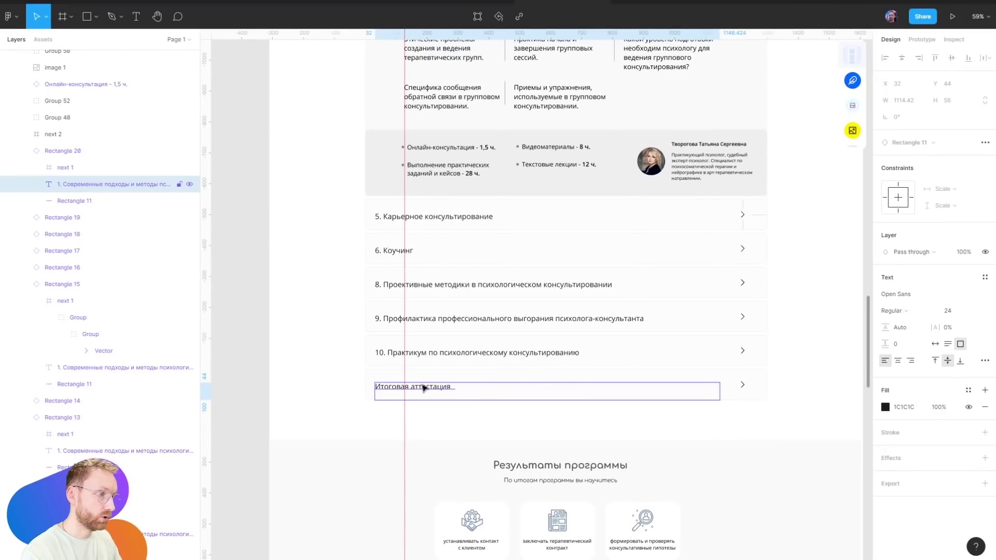
Hide the editor panels for a clean full-screen canvas view
key(v)
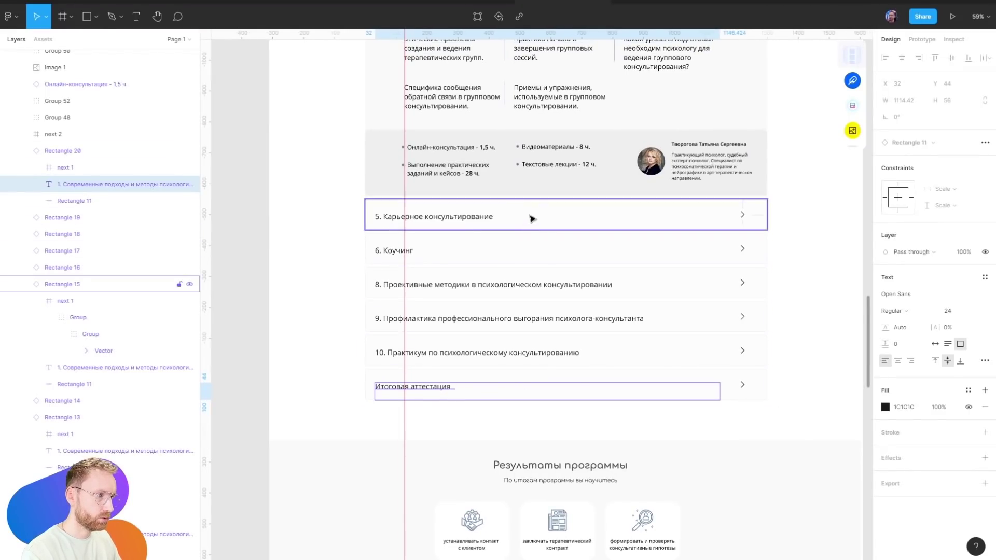
key(ctrl+alt+Return)
scroll(578, 161, up, 5)
scroll(569, 191, up, 3)
Paste the Почему мы features row below the Результаты программы cards
key(Escape)
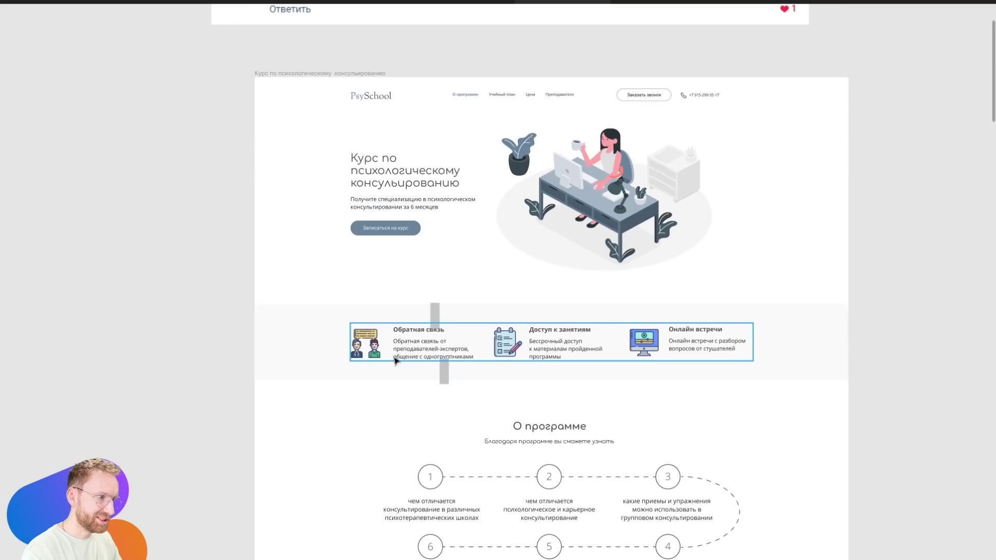
scroll(431, 323, up, 3)
key(ctrl+v)
drag(431, 318, 572, 463)
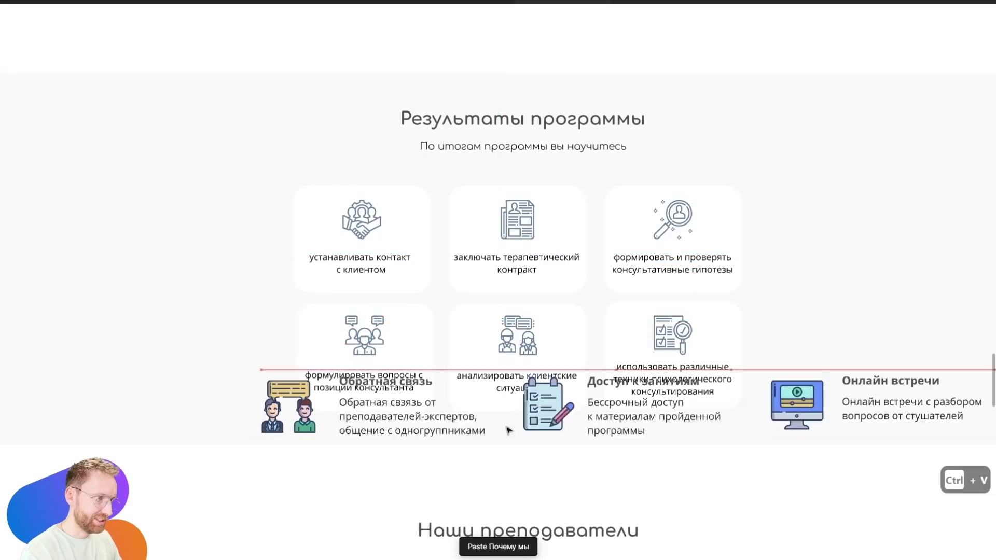
scroll(413, 282, up, 3)
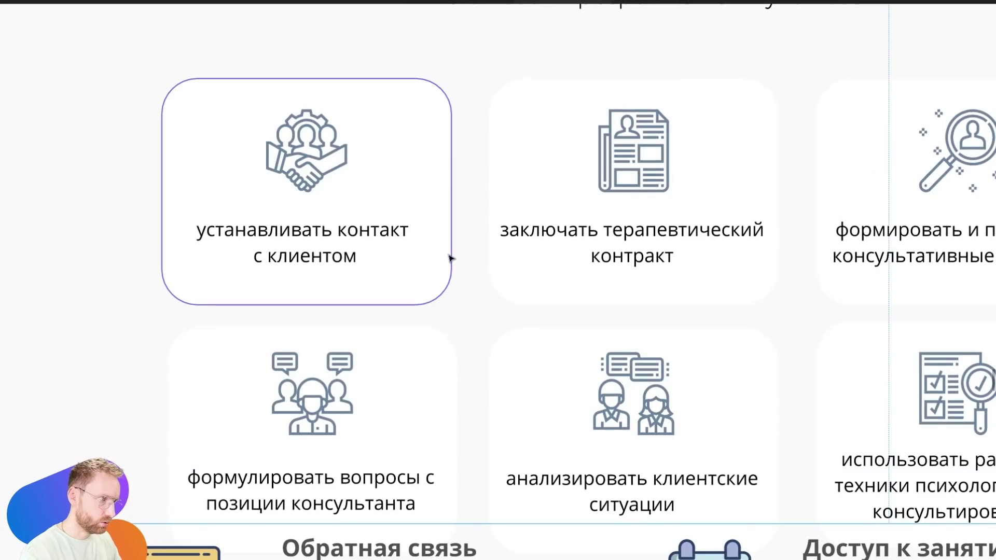
scroll(452, 258, up, 3)
Measure the result card gaps, trying and undoing a tall grey bar beside the module list
click(373, 266)
key(Tab)
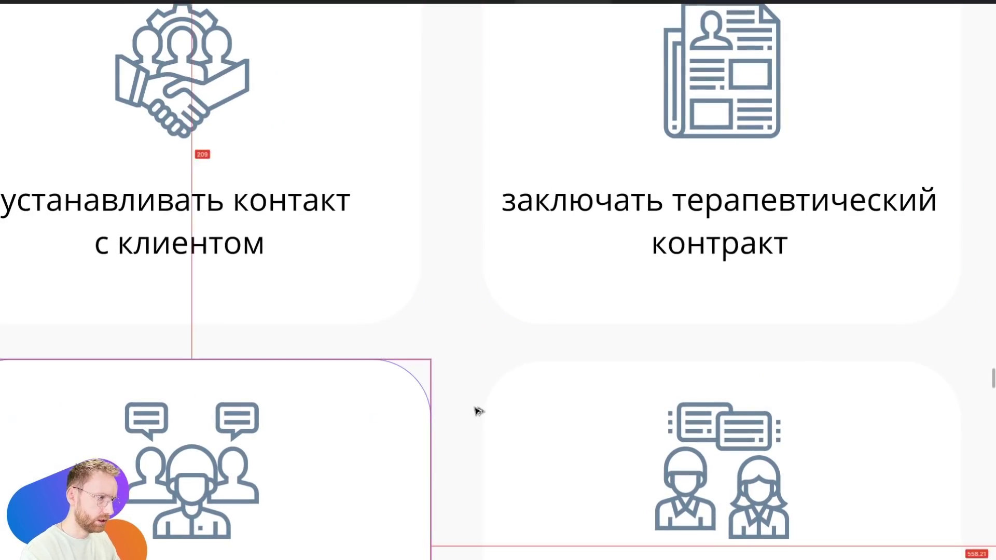
scroll(489, 343, down, 5)
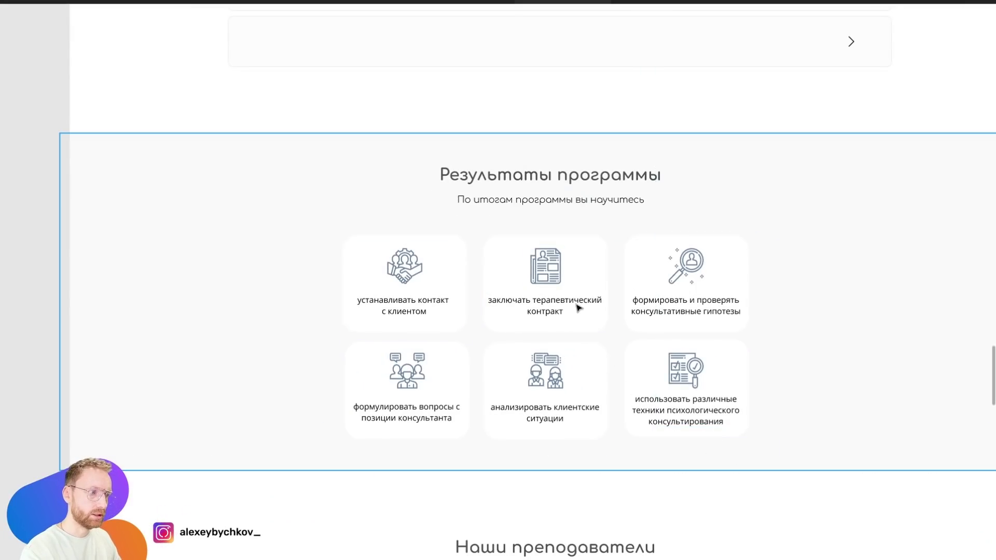
scroll(578, 308, down, 3)
drag(787, 180, 734, 545)
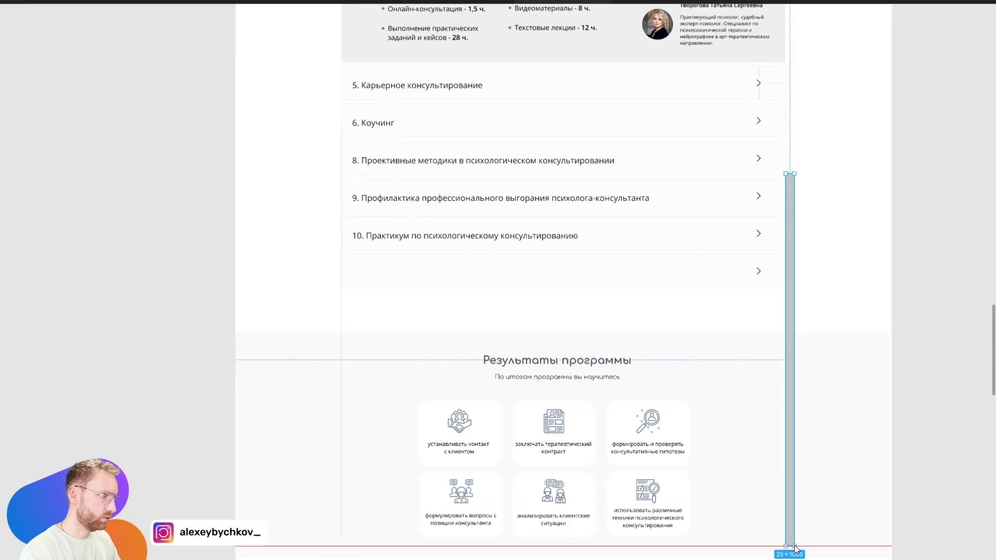
scroll(606, 286, up, 2)
key(ctrl+z)
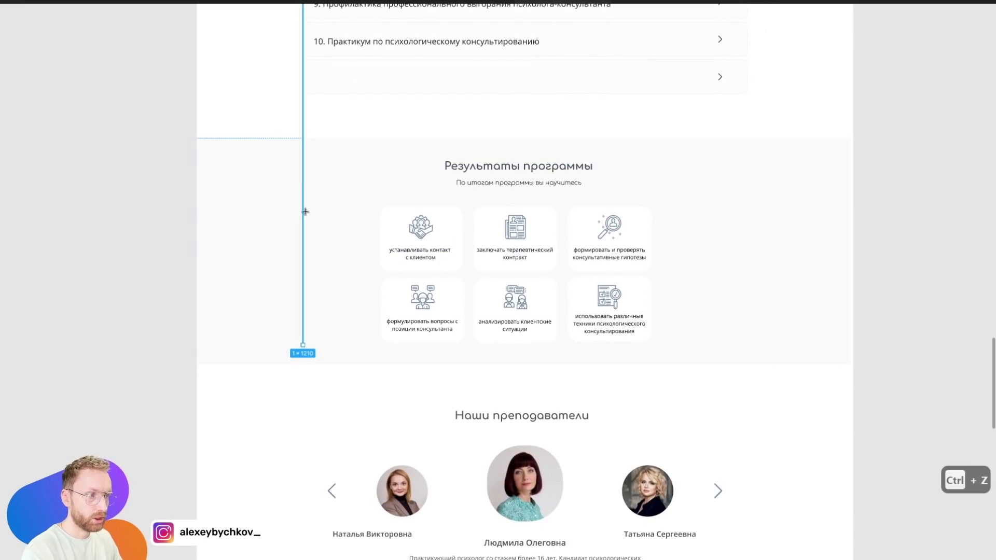
Draw a 216×210 grey block over the first card, duplicate it across the row, then undo
drag(303, 201, 377, 273)
drag(337, 237, 424, 237)
key(ctrl+d)
key(ctrl+z)
key(ctrl+z)
key(ctrl+z)
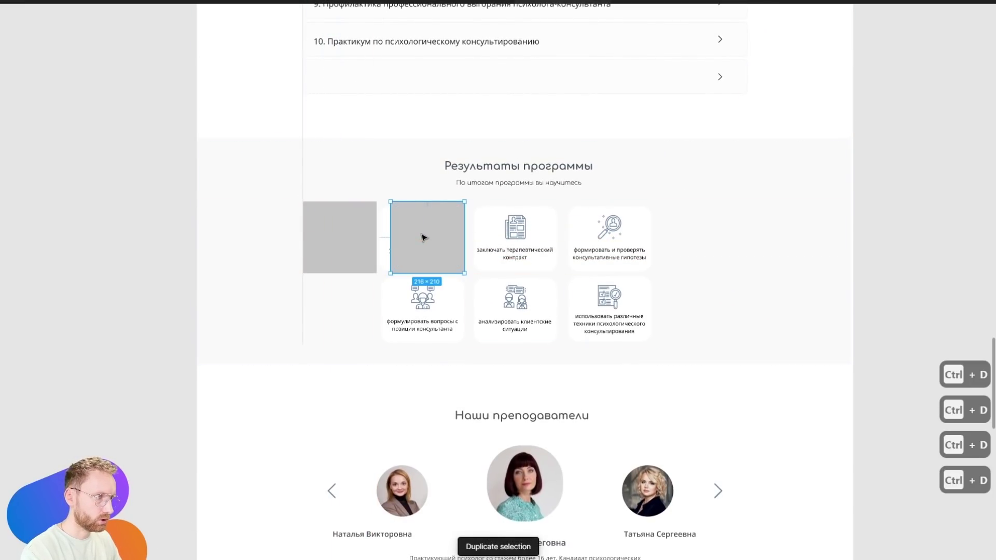
key(ctrl+d)
key(ctrl+z)
key(ctrl+z)
key(ctrl+z)
key(ctrl+z)
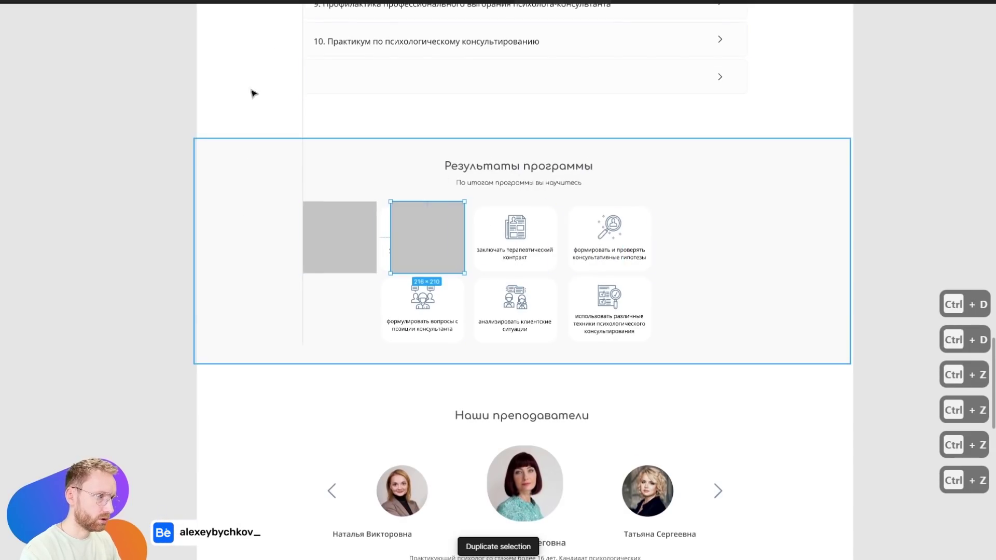
key(ctrl+z)
key(ctrl+z)
scroll(647, 451, down, 5)
Select the central teacher photo, restore the editor panels and undo its corner-radius change
scroll(544, 196, up, 3)
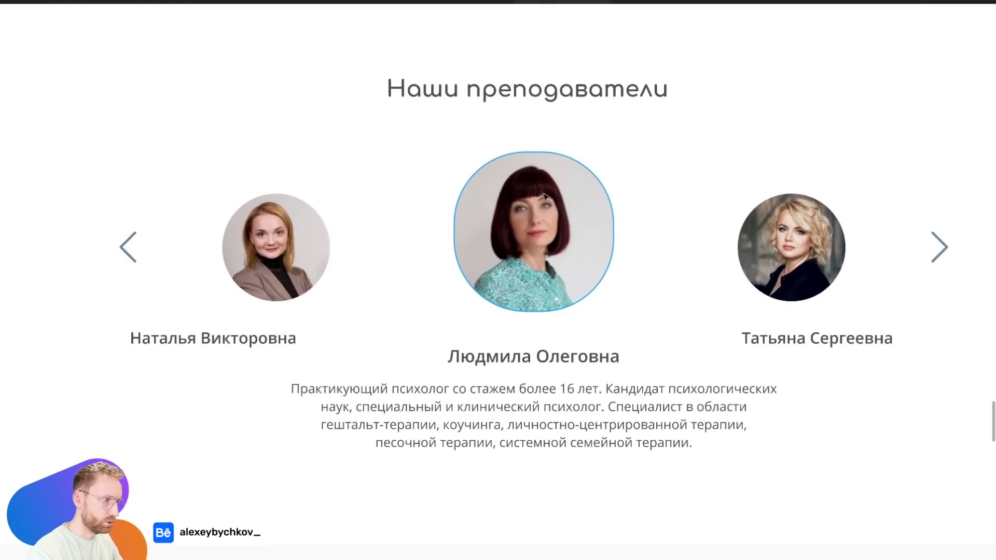
click(595, 203)
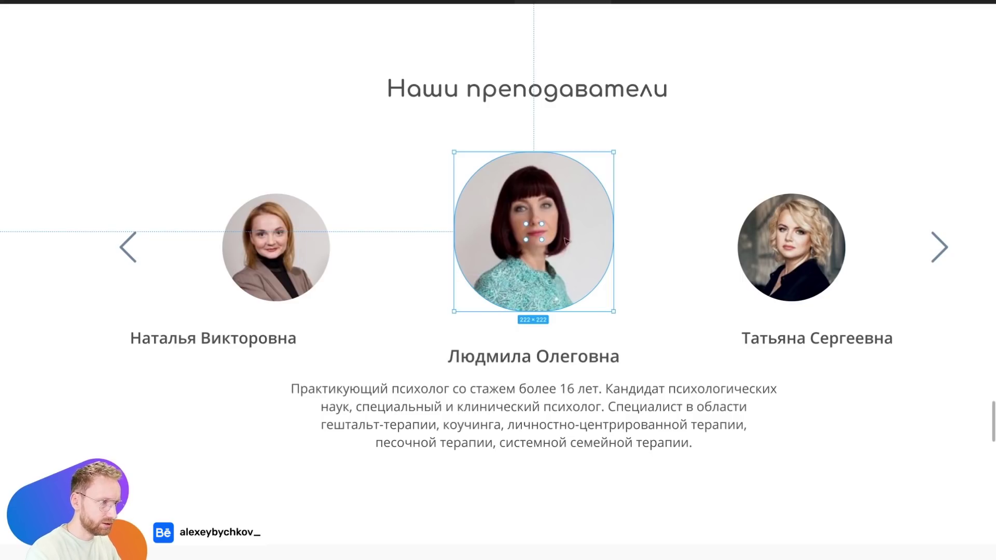
key(ctrl+backslash)
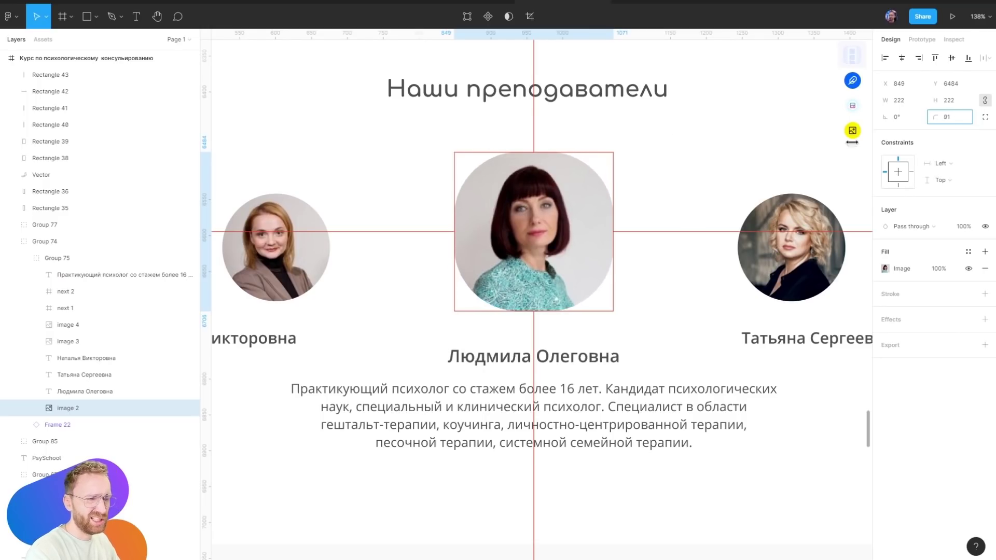
key(ctrl+z)
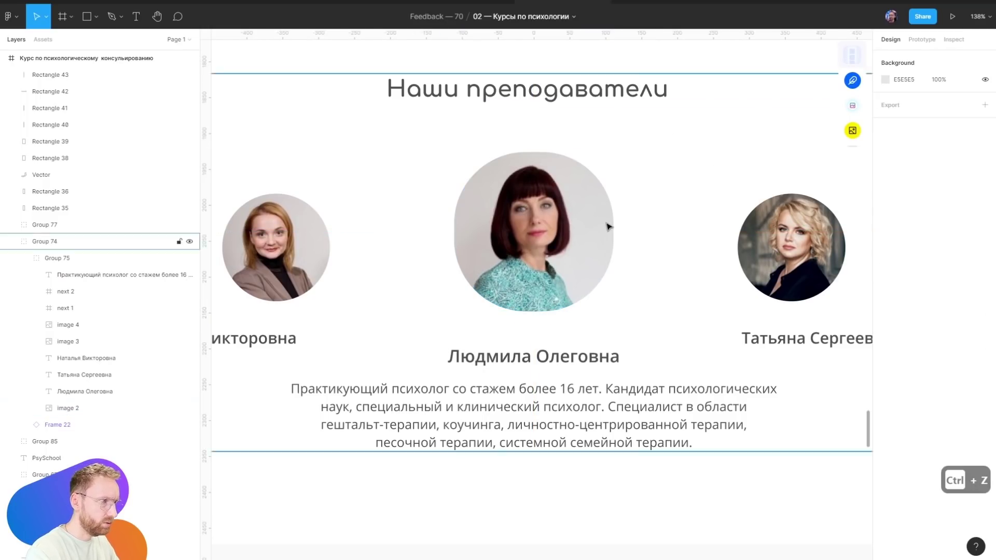
scroll(411, 223, down, 5)
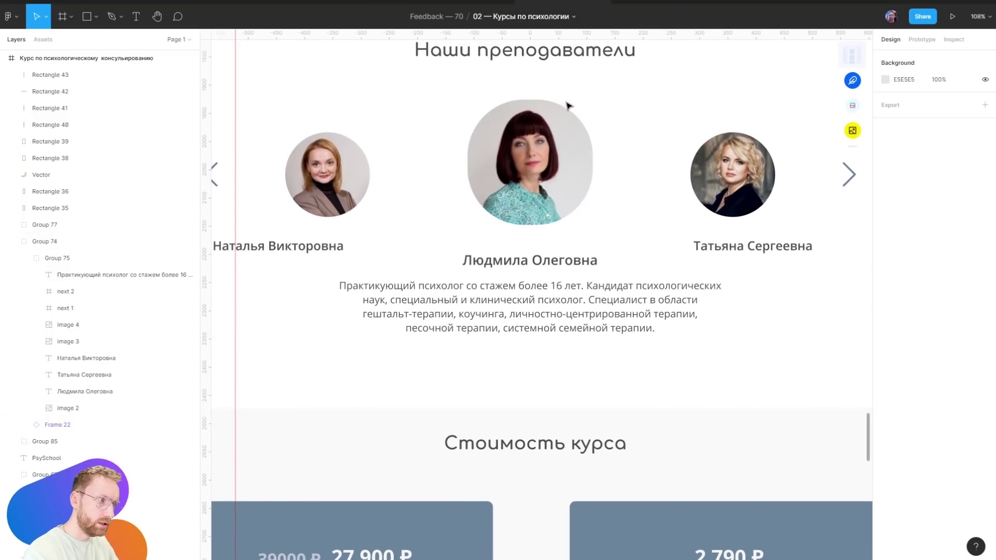
scroll(567, 105, down, 3)
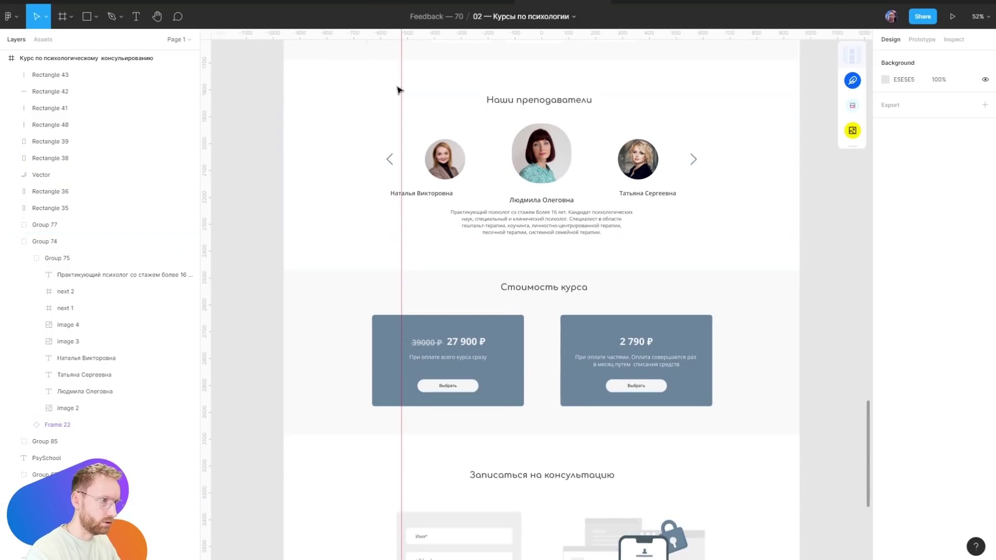
scroll(389, 291, up, 5)
drag(409, 288, 376, 318)
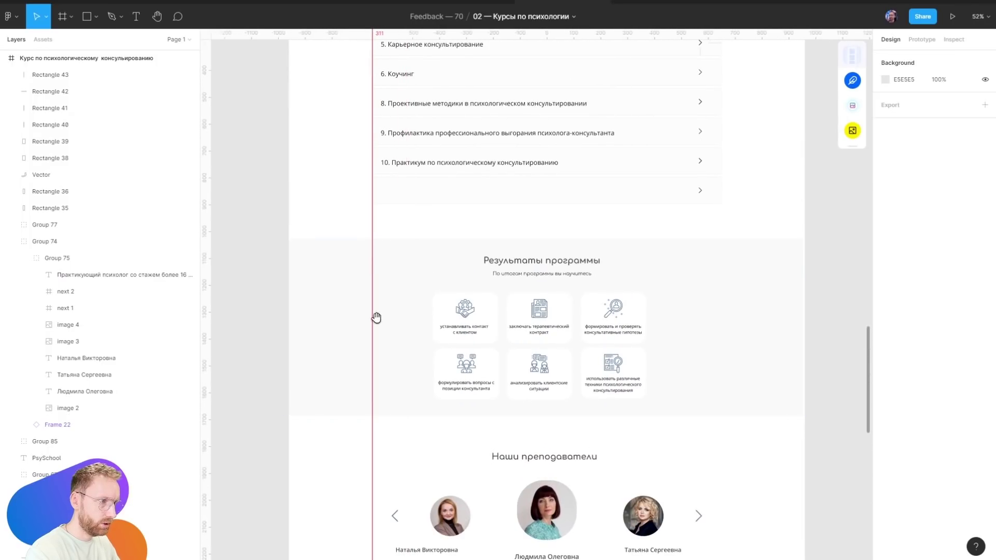
scroll(386, 237, down, 6)
scroll(351, 305, up, 5)
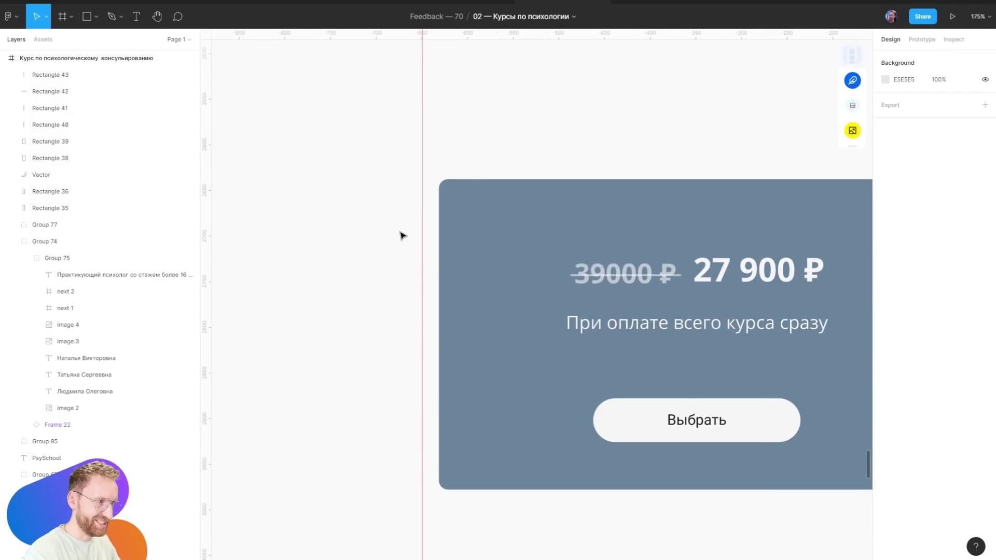
scroll(500, 204, down, 2)
scroll(439, 215, right, 2)
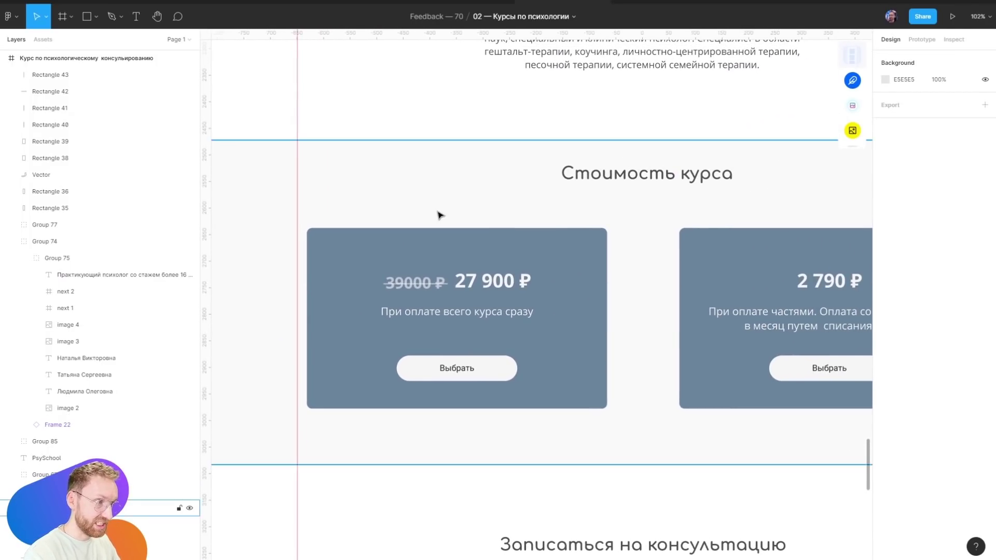
ctrl+click(415, 283)
click(489, 216)
scroll(489, 216, down, 3)
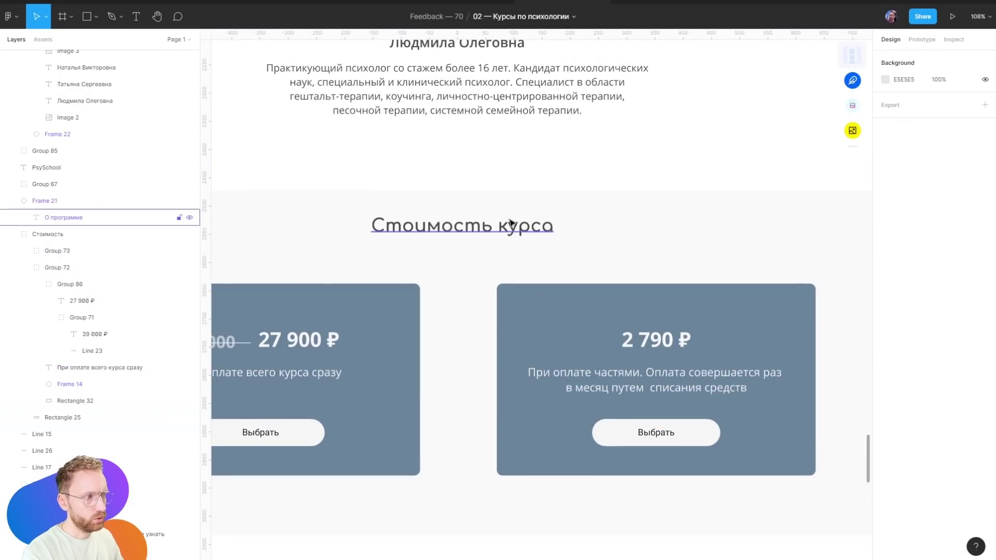
click(507, 227)
scroll(519, 236, down, 1)
scroll(448, 243, up, 4)
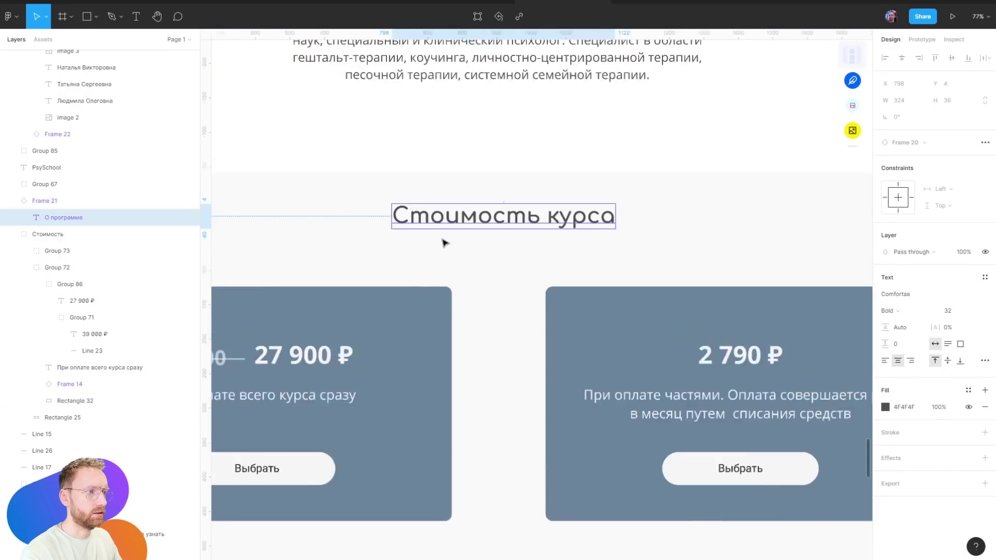
scroll(445, 240, up, 1)
key(r)
drag(420, 224, 454, 297)
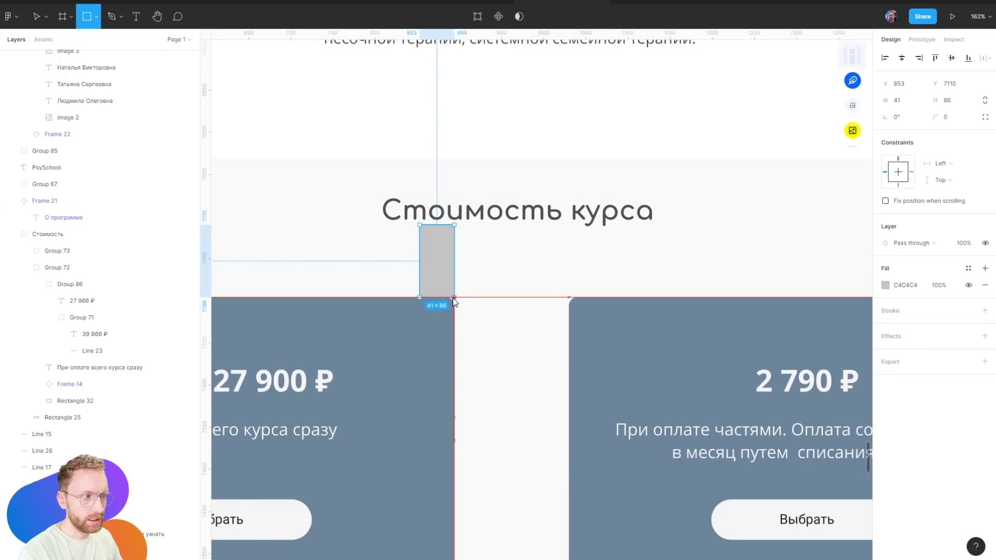
drag(444, 277, 436, 123)
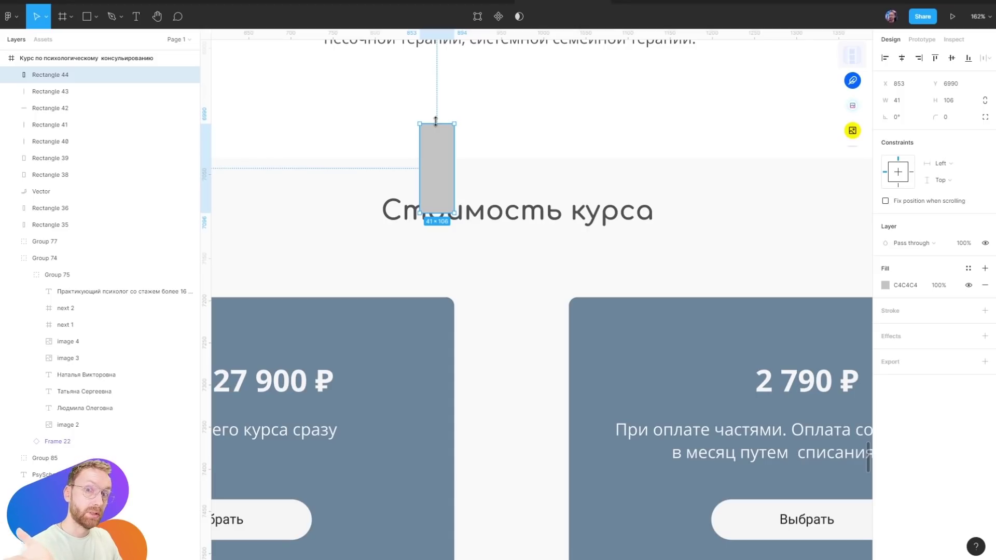
key(Delete)
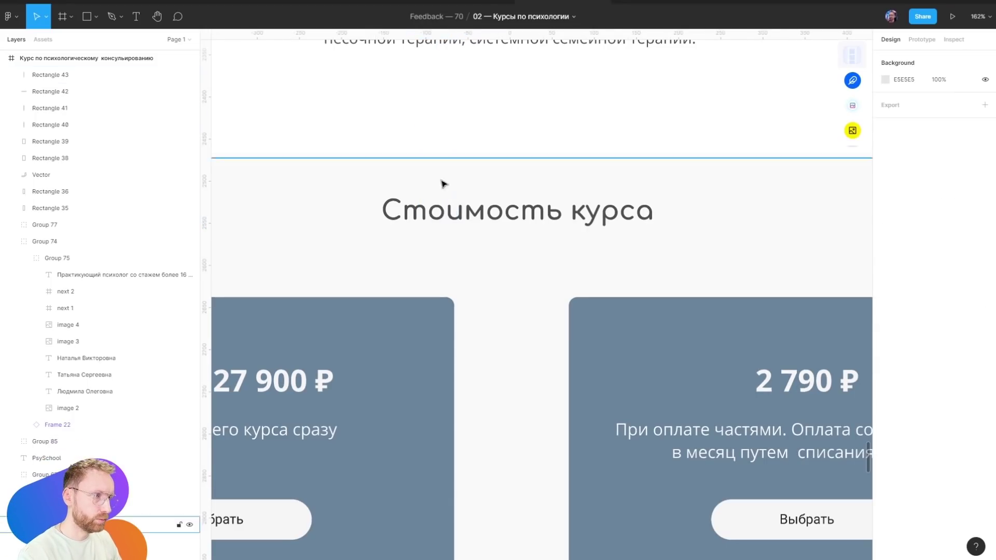
click(491, 224)
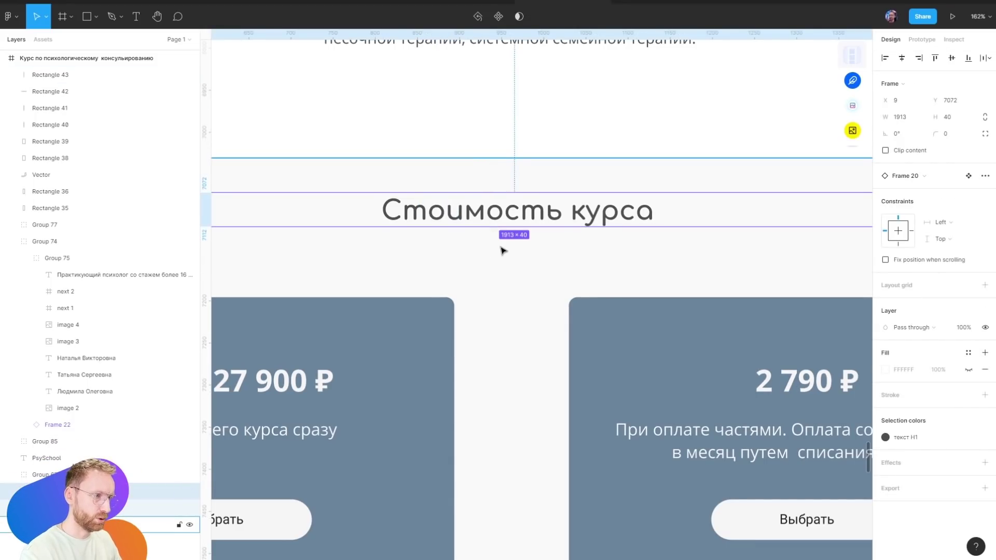
scroll(502, 251, down, 5)
click(701, 217)
scroll(350, 95, down, 5)
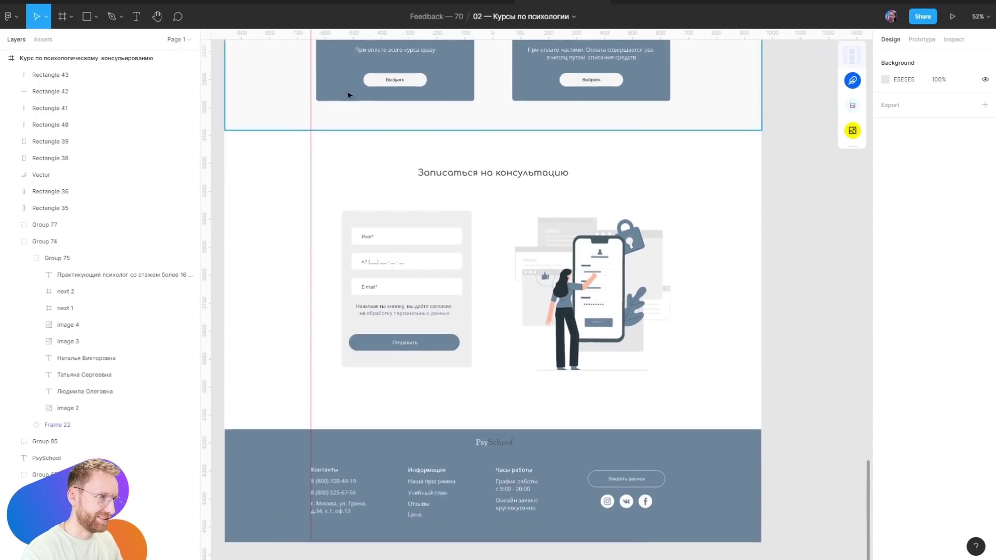
Test-move the red guide and a pasted form-card rectangle, undoing both
scroll(349, 95, up, 2)
drag(305, 136, 311, 125)
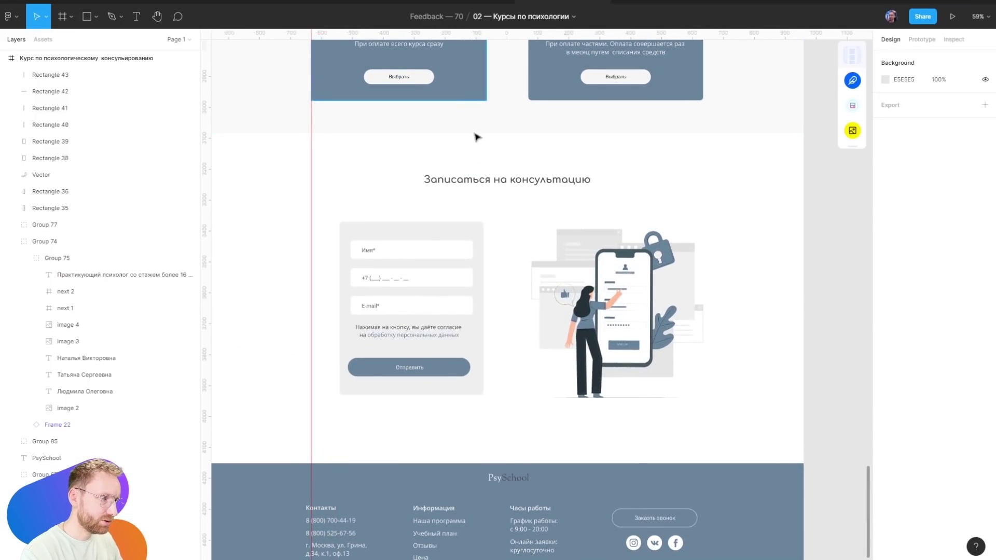
key(ctrl+z)
key(ctrl+z)
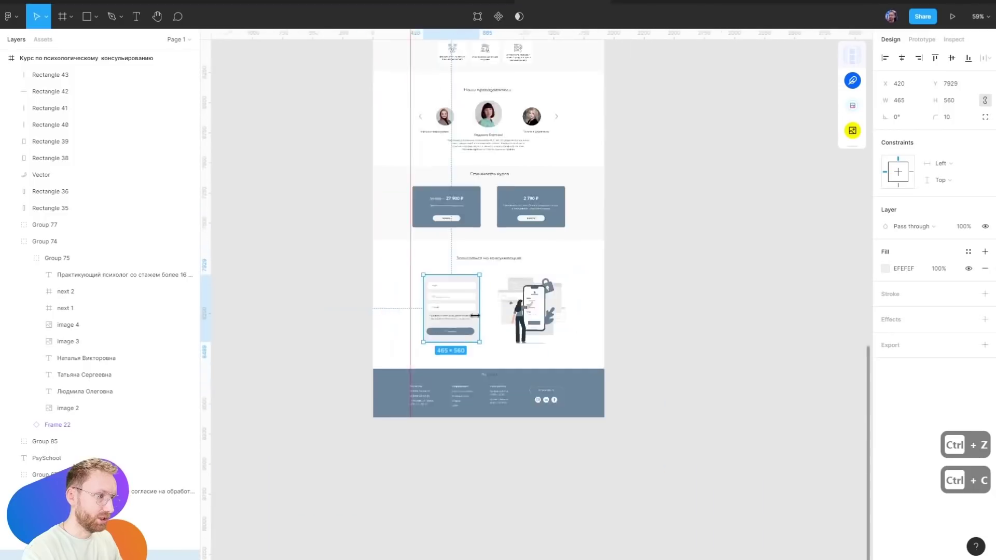
key(ctrl+v)
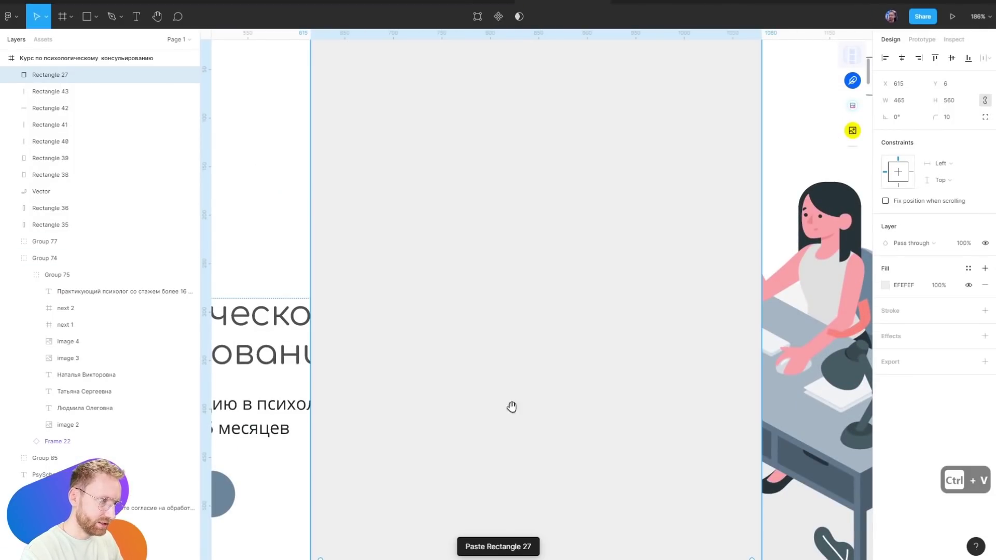
scroll(400, 210, up, 5)
key(Delete)
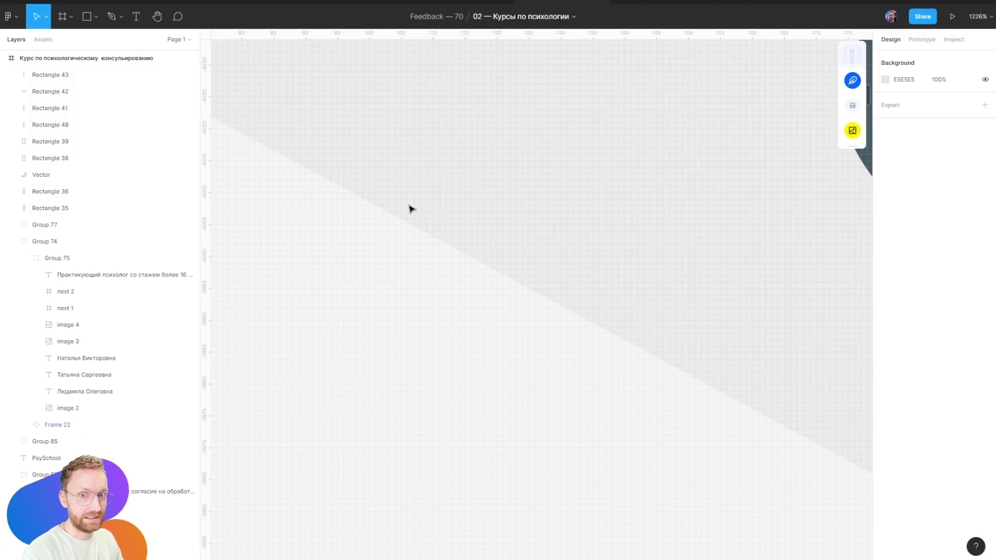
scroll(409, 207, down, 5)
scroll(409, 208, down, 5)
scroll(410, 208, down, 3)
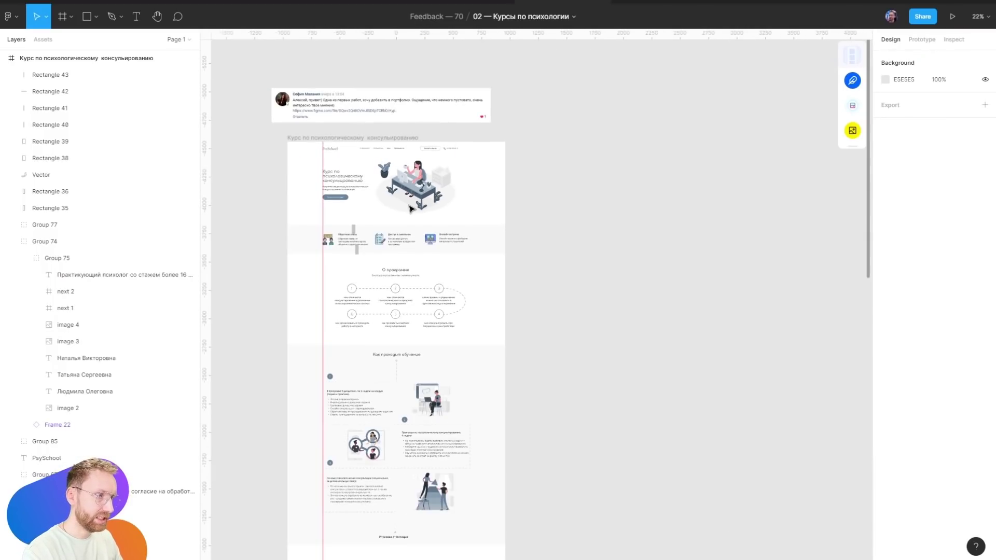
Paste a copy of the at-work/amico desk illustration beside the designer-girl/rafiki laptop illustration
double_click(415, 196)
scroll(435, 140, down, 3)
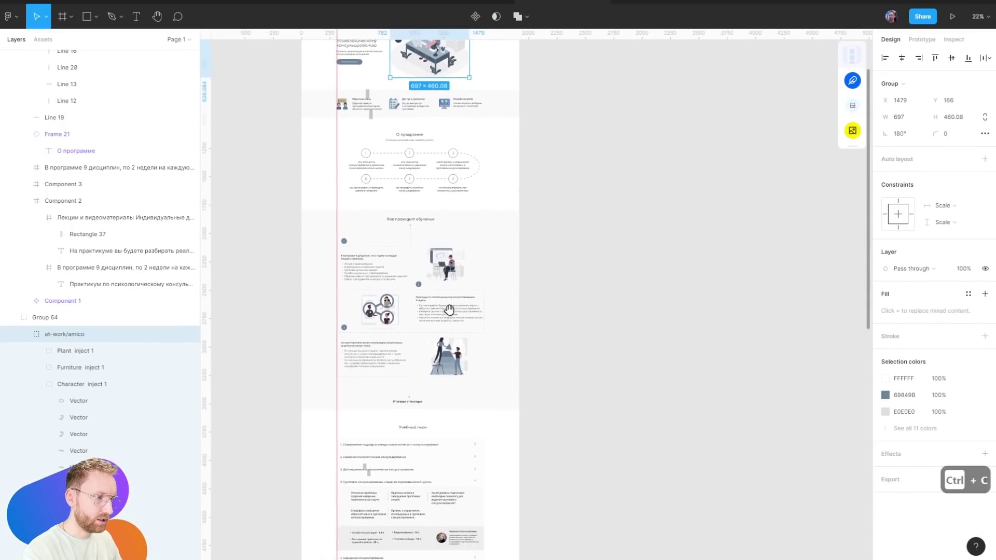
scroll(467, 225, up, 7)
key(ctrl+v)
drag(456, 287, 764, 201)
drag(526, 277, 553, 204)
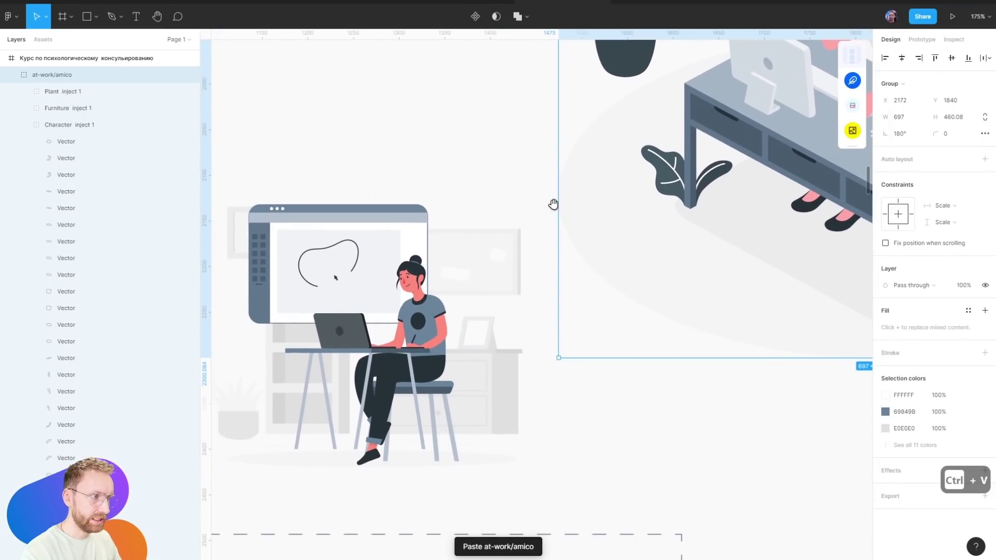
click(409, 325)
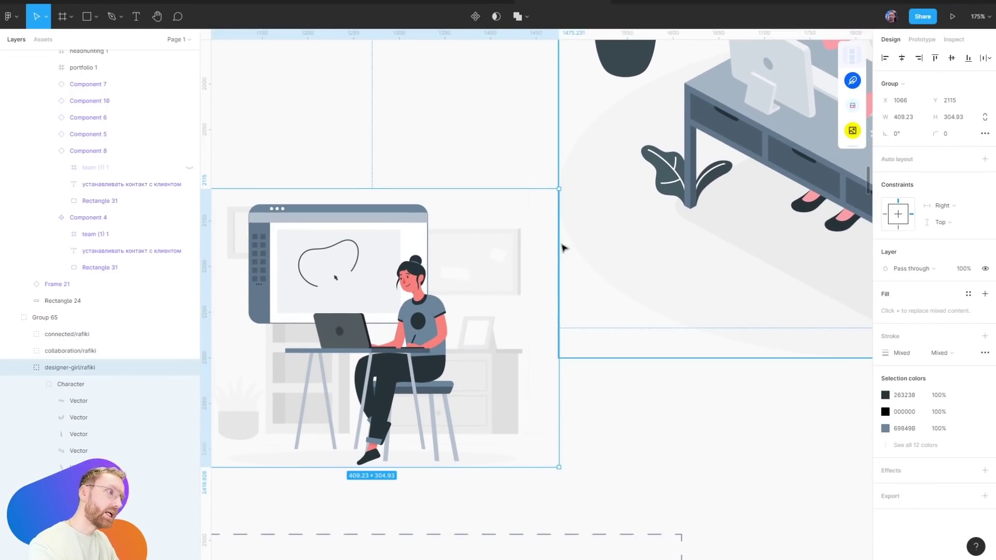
scroll(464, 147, right, 3)
ctrl+click(301, 378)
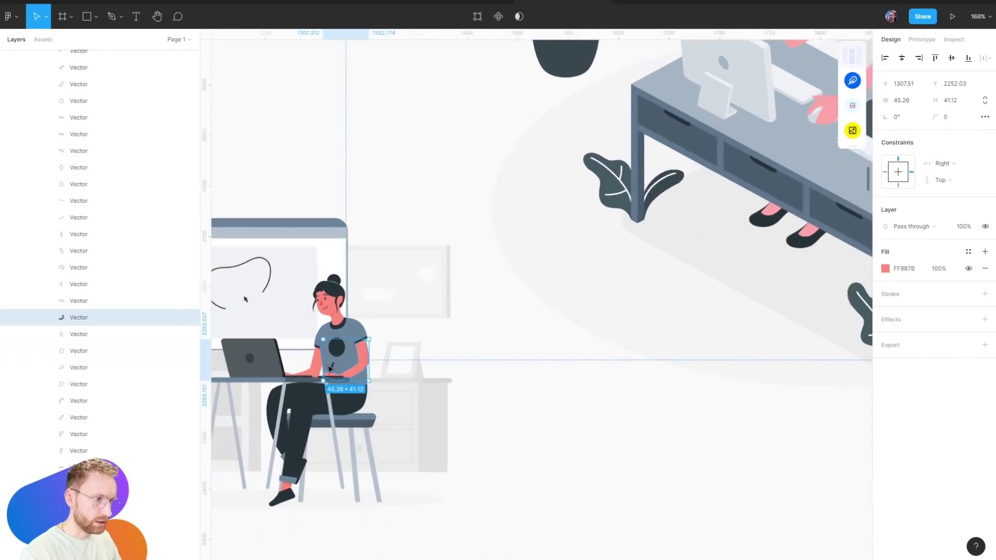
scroll(300, 382, up, 5)
shift+click(332, 223)
scroll(300, 382, down, 5)
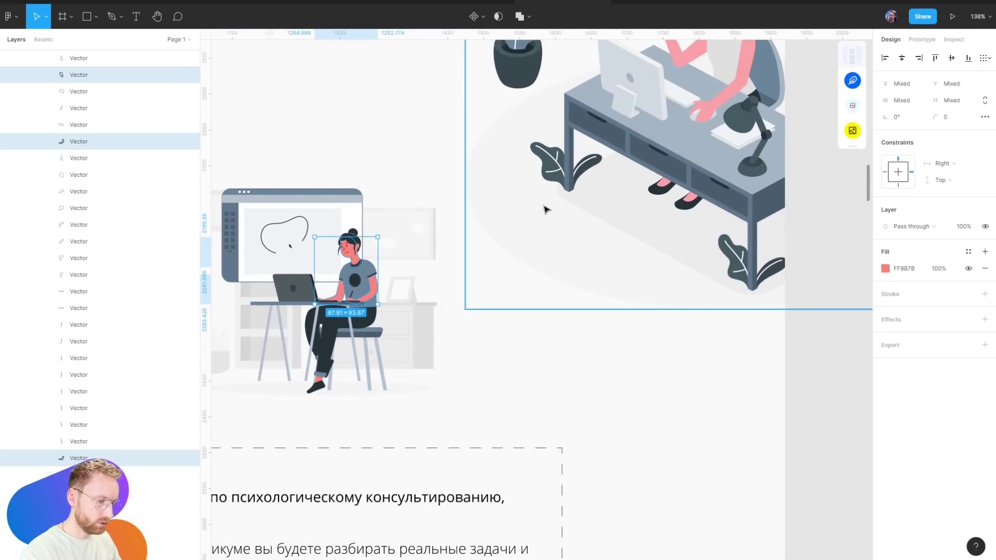
scroll(581, 258, up, 3)
click(794, 220)
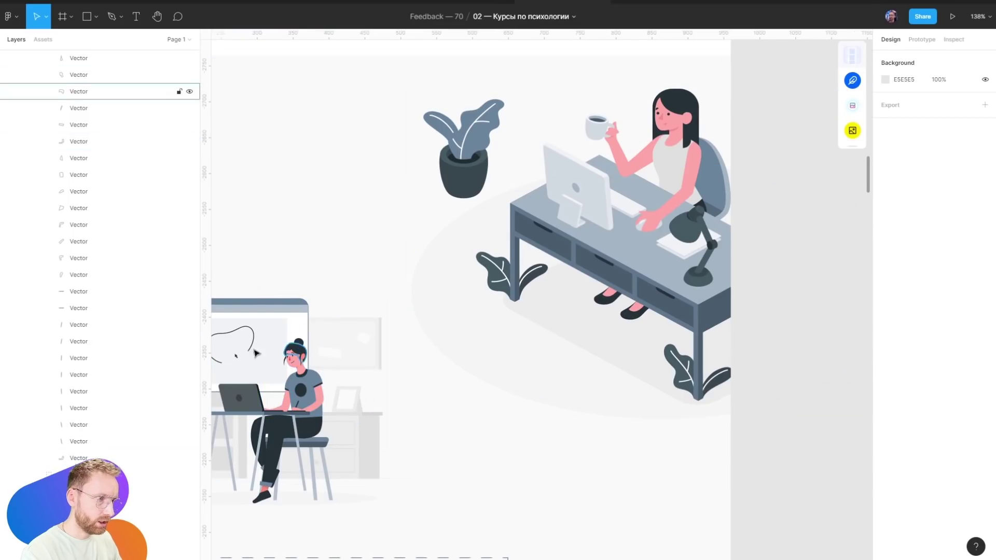
scroll(227, 350, up, 5)
scroll(434, 255, down, 5)
scroll(394, 300, down, 3)
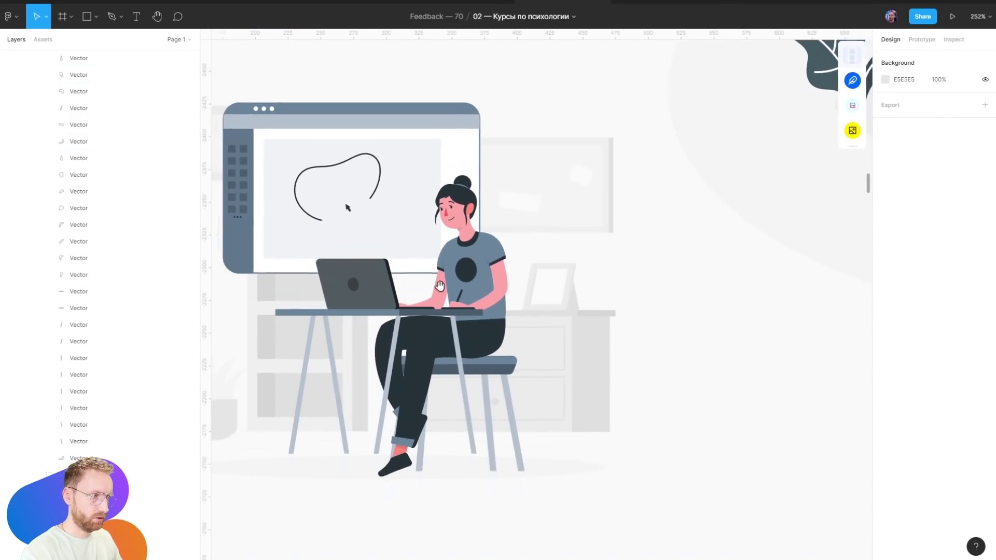
scroll(358, 363, down, 3)
scroll(336, 402, up, 6)
click(336, 403)
scroll(492, 262, up, 2)
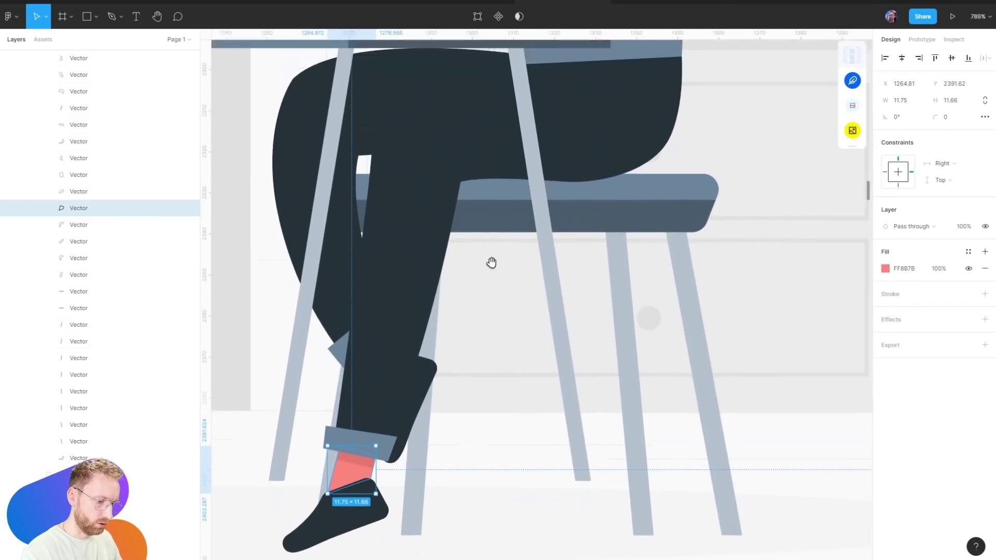
scroll(491, 262, up, 4)
key(i)
click(591, 155)
scroll(696, 207, down, 5)
click(571, 329)
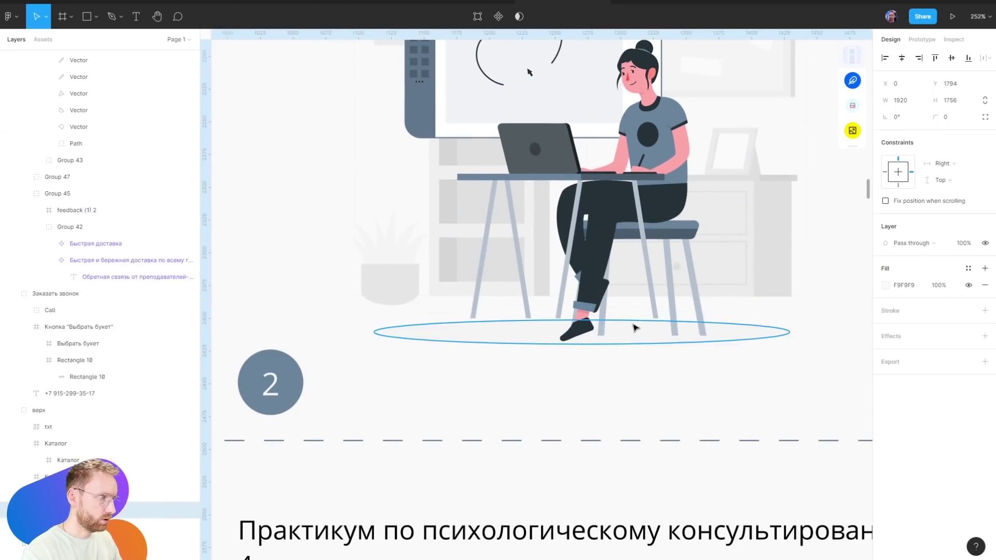
scroll(493, 367, down, 2)
scroll(415, 378, up, 3)
click(415, 379)
scroll(466, 249, down, 4)
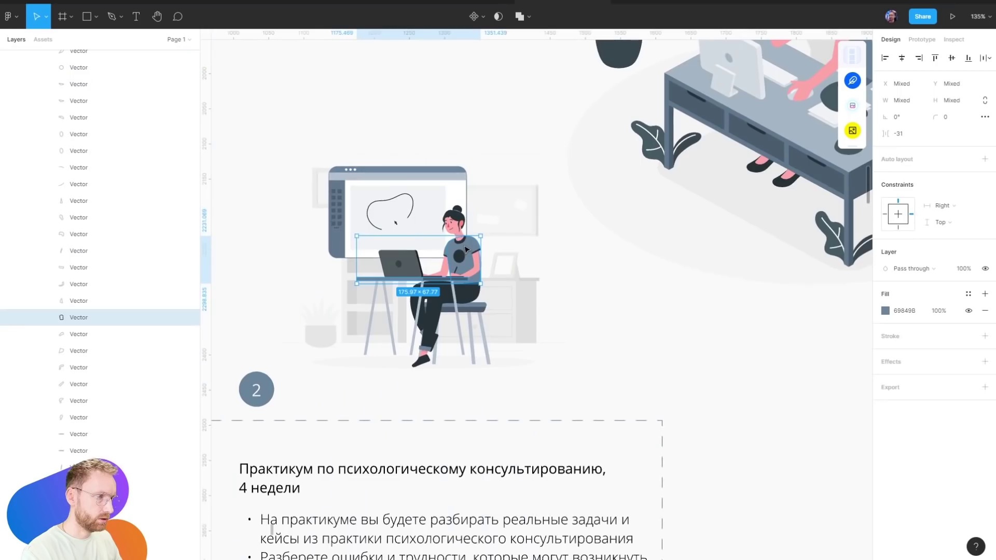
scroll(537, 197, up, 4)
click(681, 226)
scroll(681, 225, down, 1)
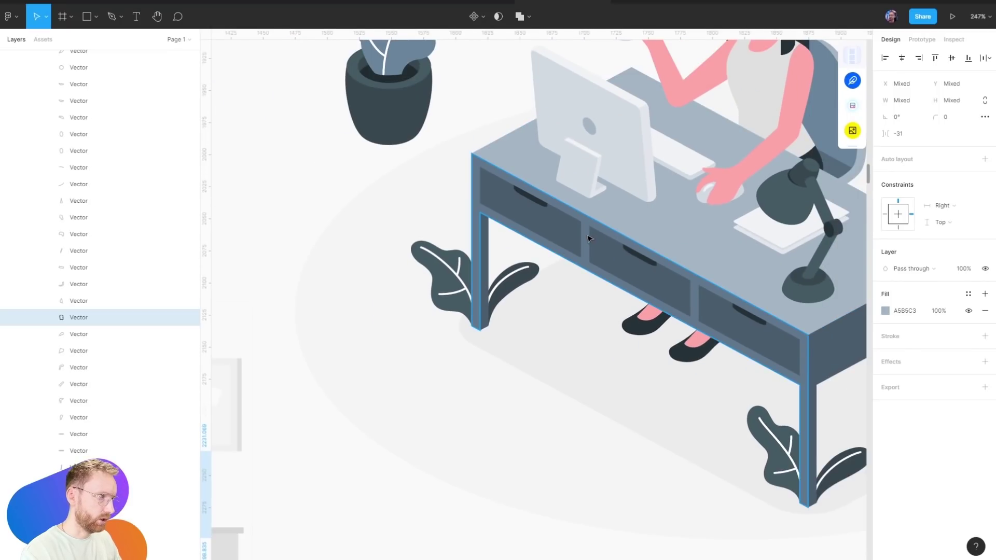
scroll(588, 224, down, 5)
scroll(337, 337, up, 6)
click(488, 394)
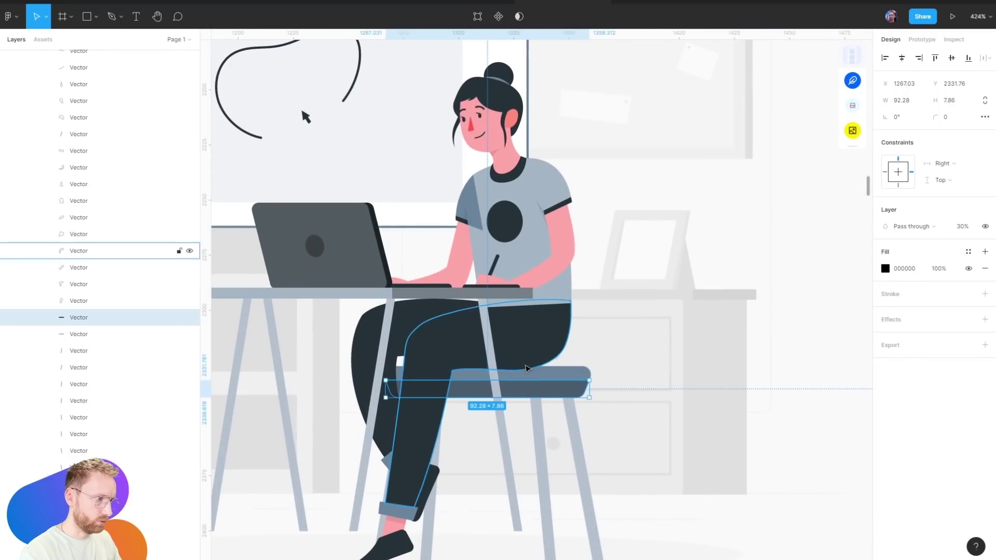
scroll(507, 335, down, 2)
click(507, 336)
scroll(508, 335, up, 2)
scroll(590, 226, down, 3)
scroll(590, 227, up, 4)
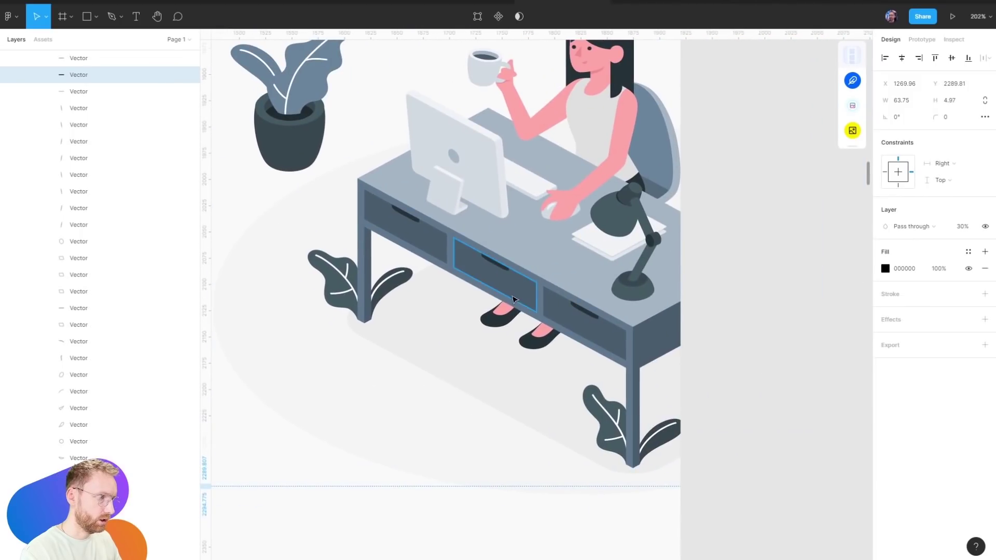
scroll(668, 349, up, 2)
scroll(656, 360, down, 3)
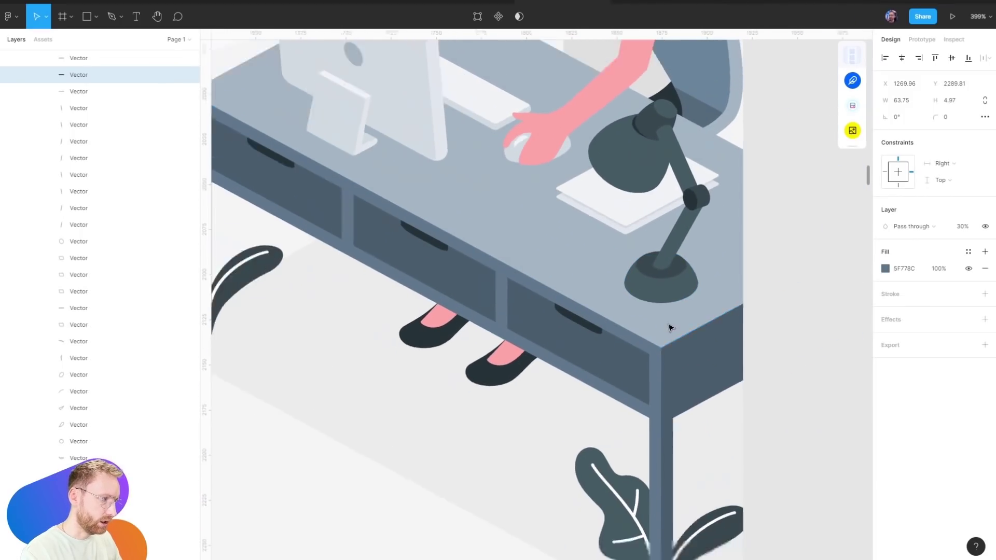
scroll(571, 469, down, 5)
click(571, 469)
scroll(450, 404, up, 6)
click(449, 403)
scroll(449, 404, up, 3)
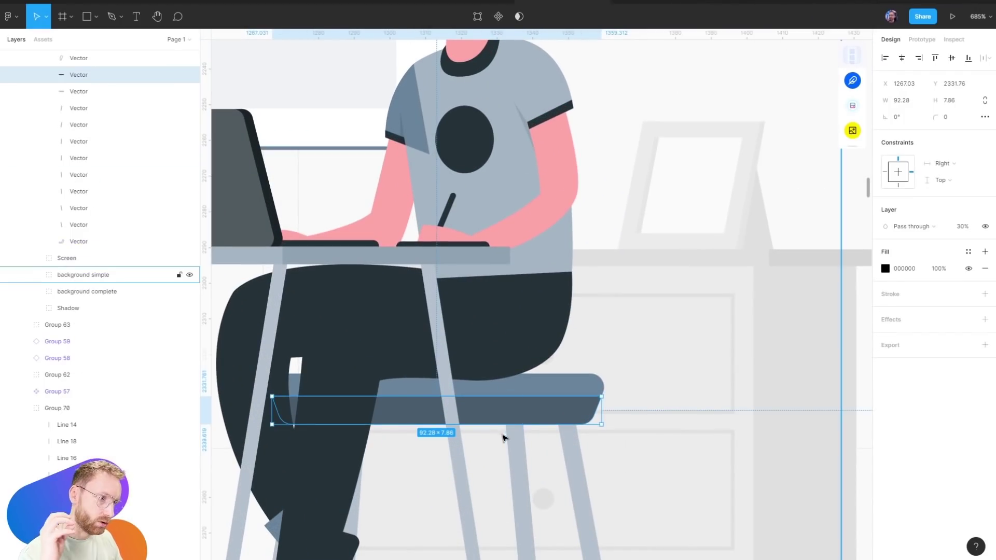
scroll(467, 351, down, 5)
scroll(667, 251, up, 4)
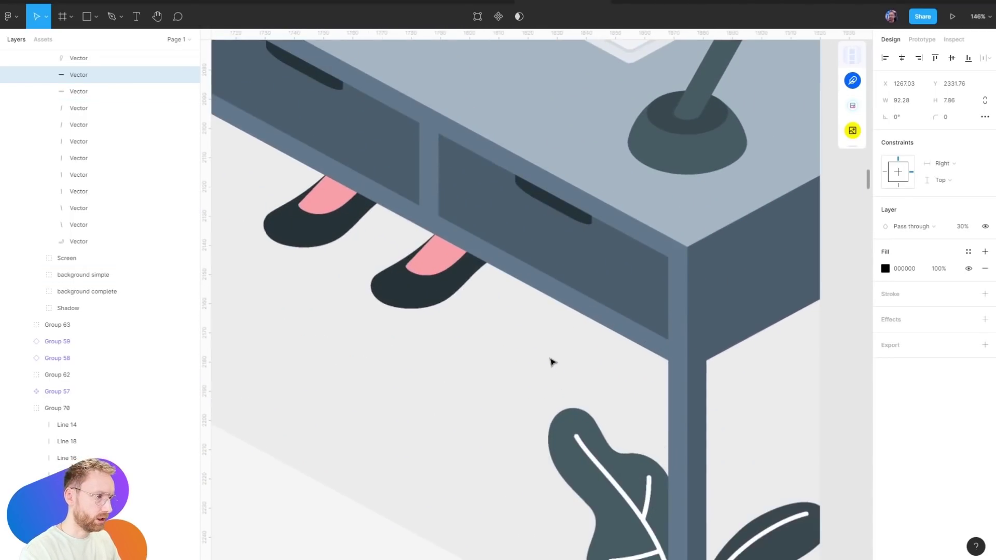
key(Escape)
key(Escape)
key(Escape)
scroll(714, 280, down, 10)
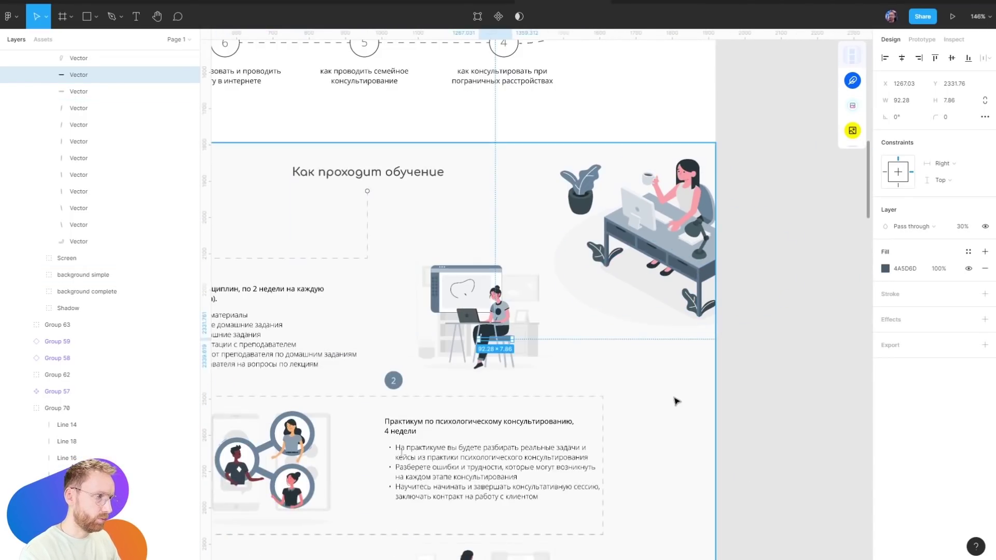
click(662, 267)
Move the desk illustration group beside the personal consultations block among the course stages
drag(411, 279, 499, 208)
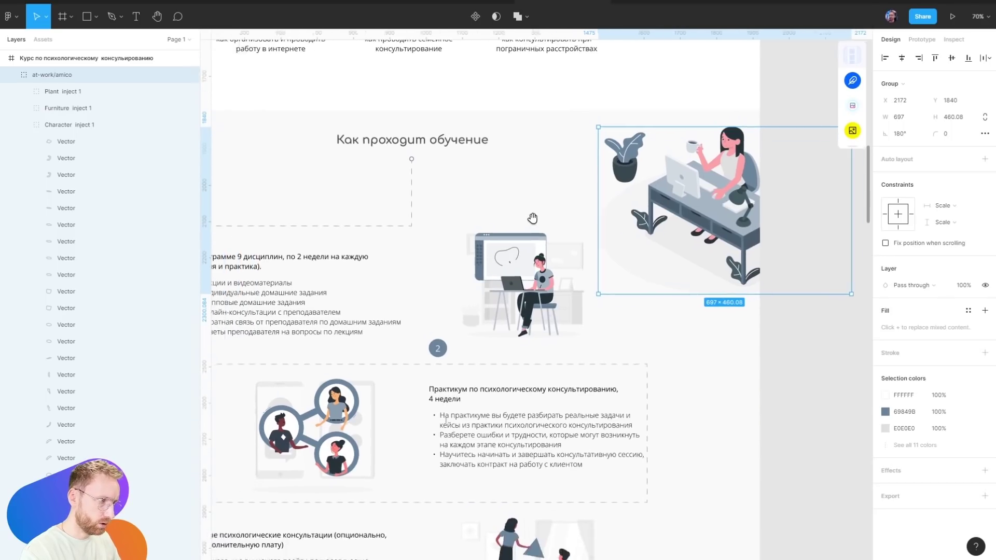
scroll(689, 213, up, 5)
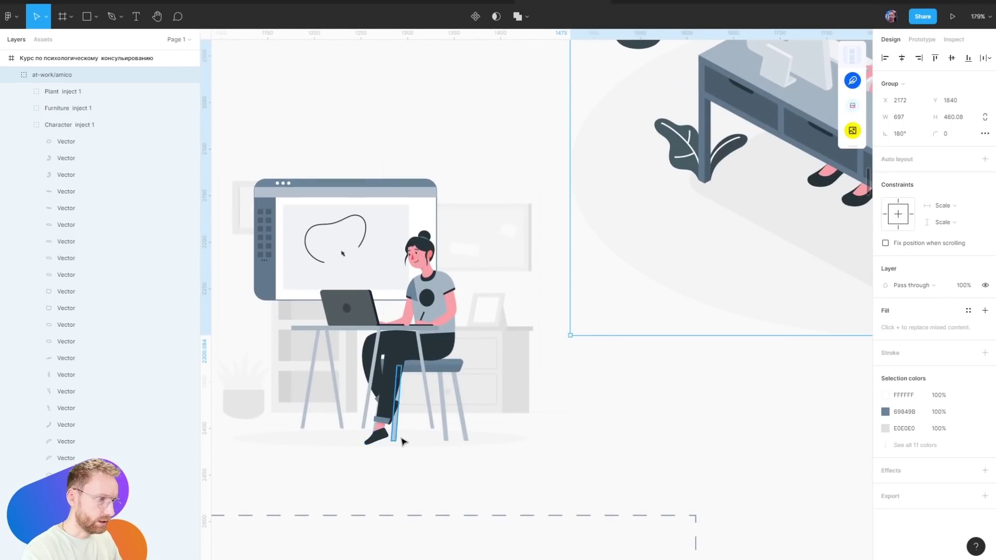
ctrl+click(404, 442)
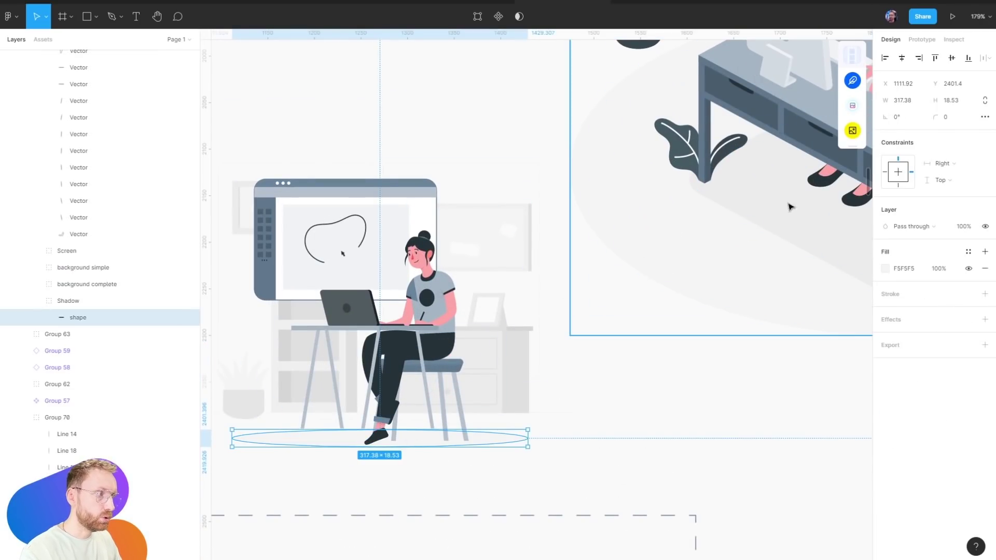
scroll(104, 284, down, 5)
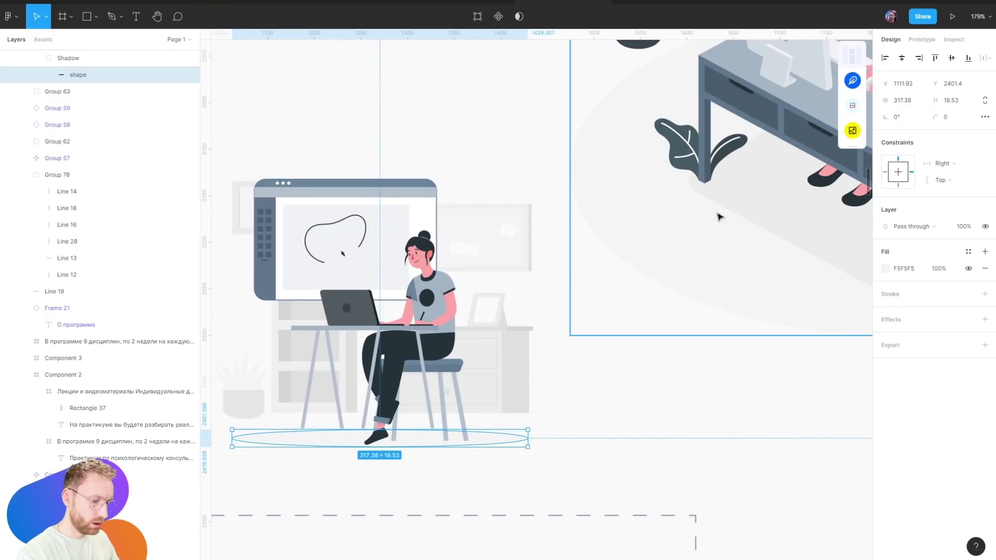
click(615, 353)
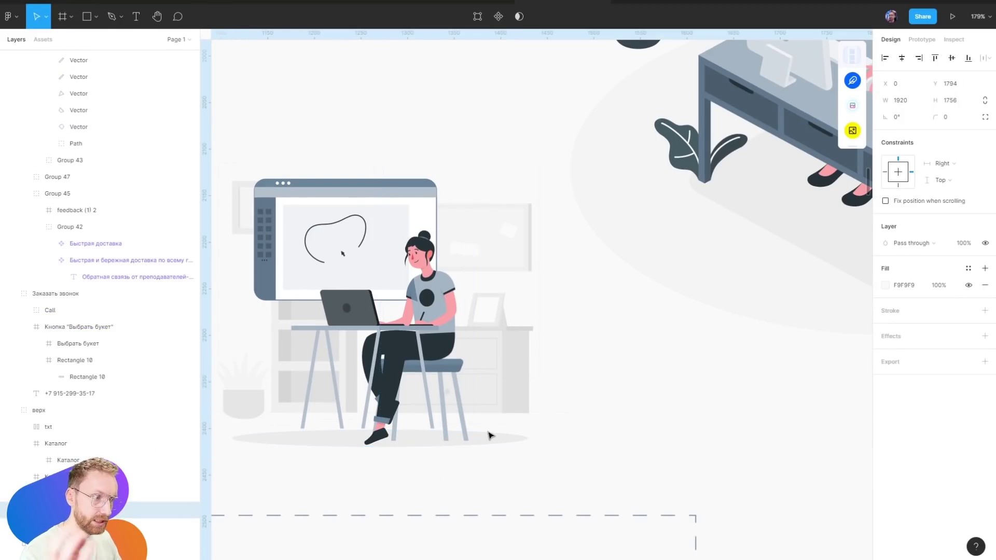
click(690, 293)
scroll(689, 292, down, 5)
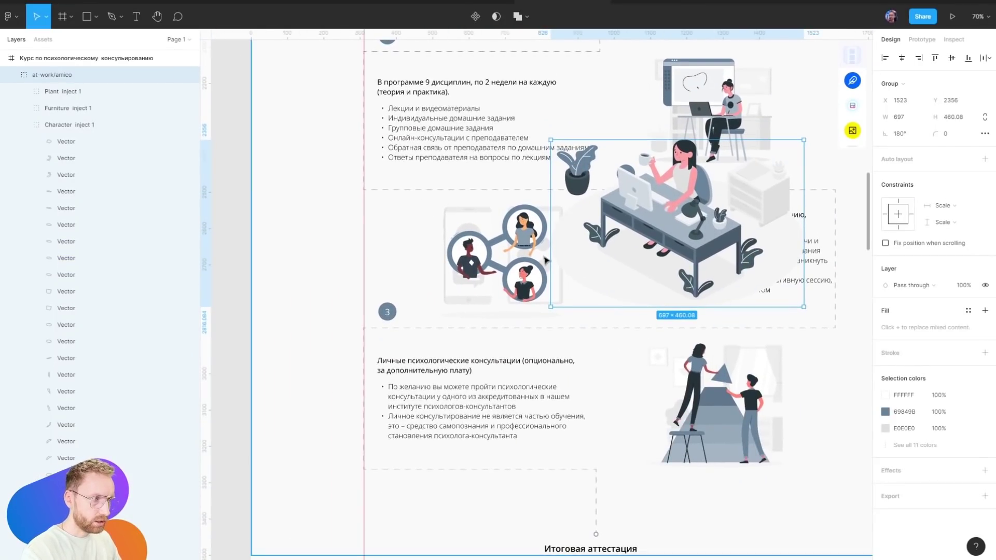
drag(785, 204, 800, 408)
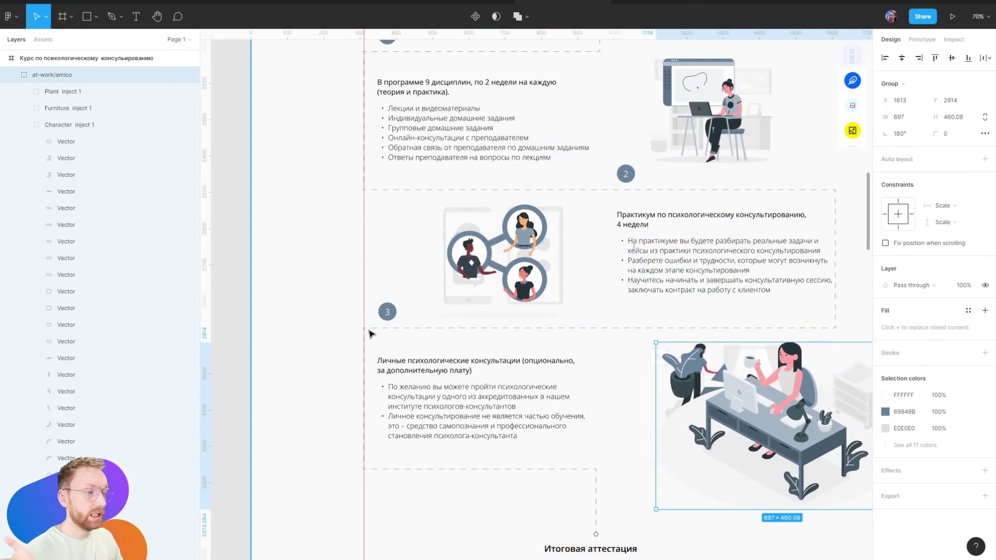
click(411, 299)
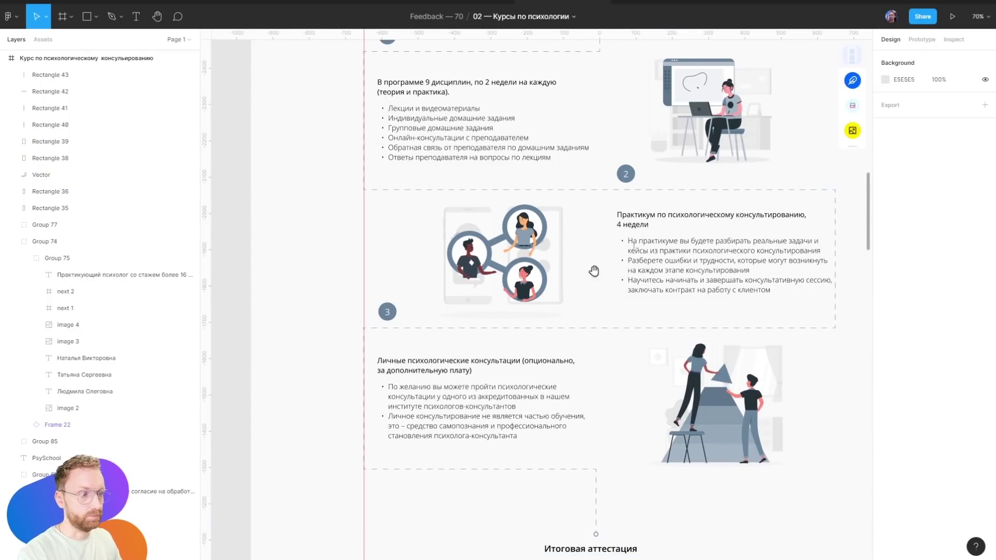
Paste the desk illustration near the Записаться на консультацию form, then delete it
scroll(594, 271, down, 5)
scroll(572, 165, down, 7)
scroll(571, 197, down, 3)
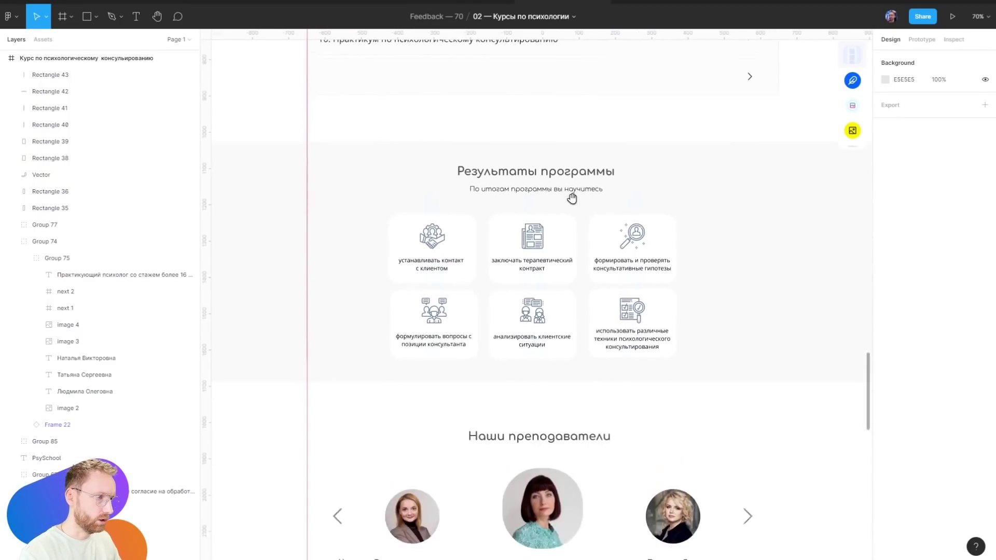
scroll(550, 104, down, 5)
scroll(549, 78, down, 2)
scroll(550, 75, down, 5)
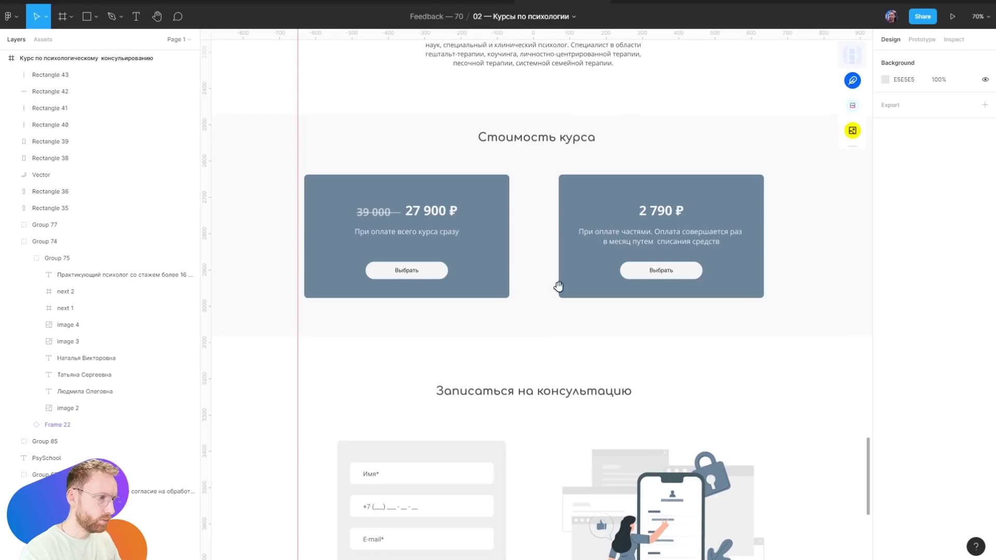
scroll(558, 286, down, 4)
key(ctrl+v)
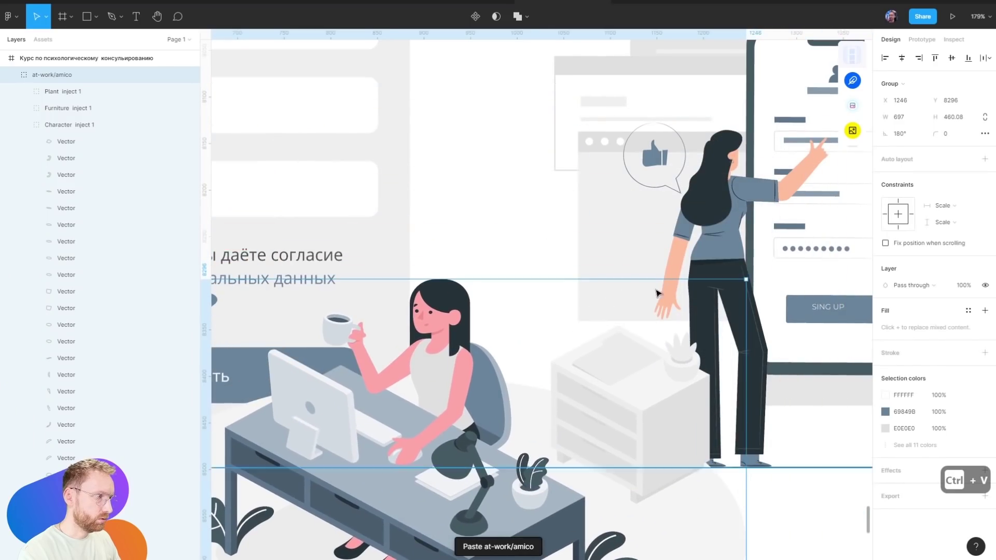
ctrl+click(807, 178)
click(465, 412)
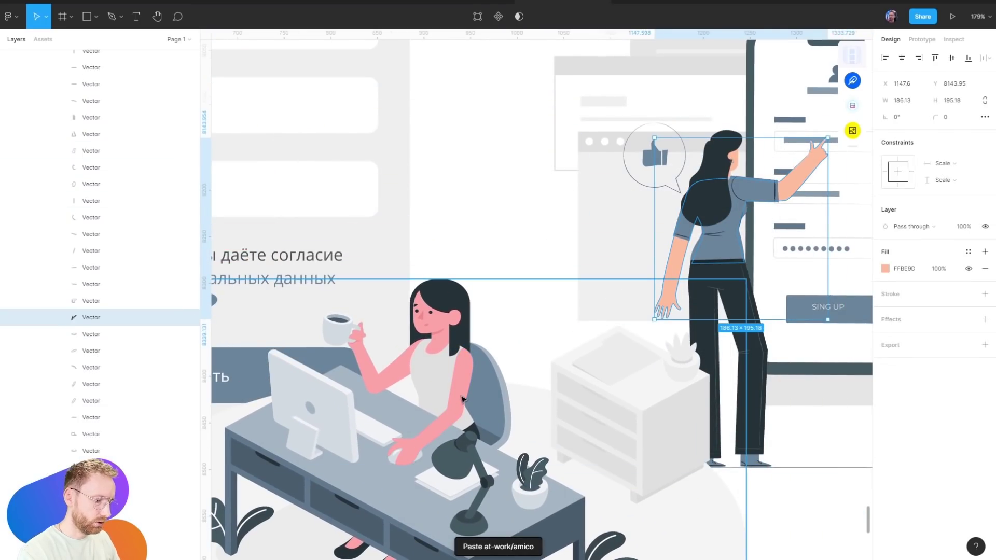
key(Delete)
Select the footer groups and move Контакты next to the Заказать звонок button
scroll(533, 280, down, 5)
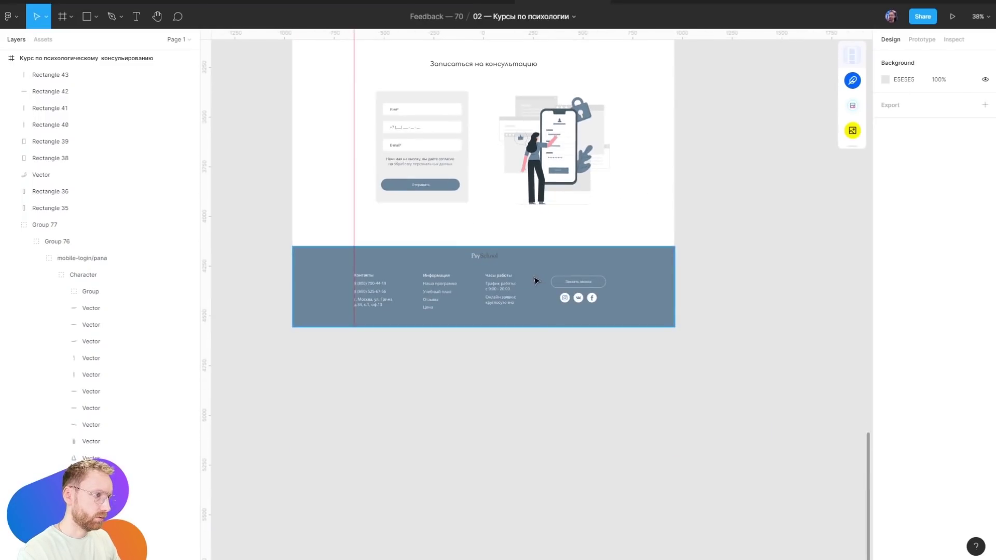
scroll(536, 280, up, 4)
drag(499, 232, 737, 228)
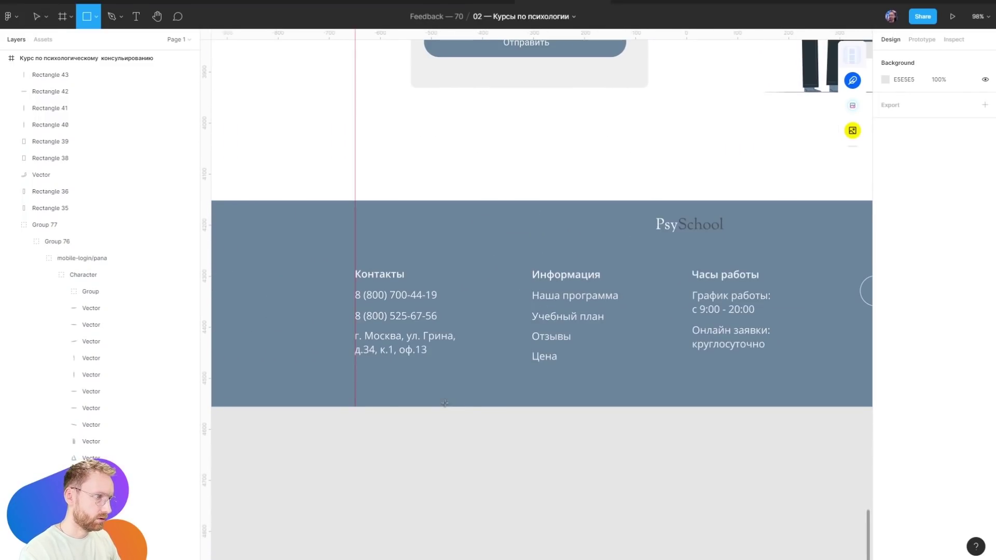
click(519, 407)
scroll(571, 312, down, 3)
click(783, 302)
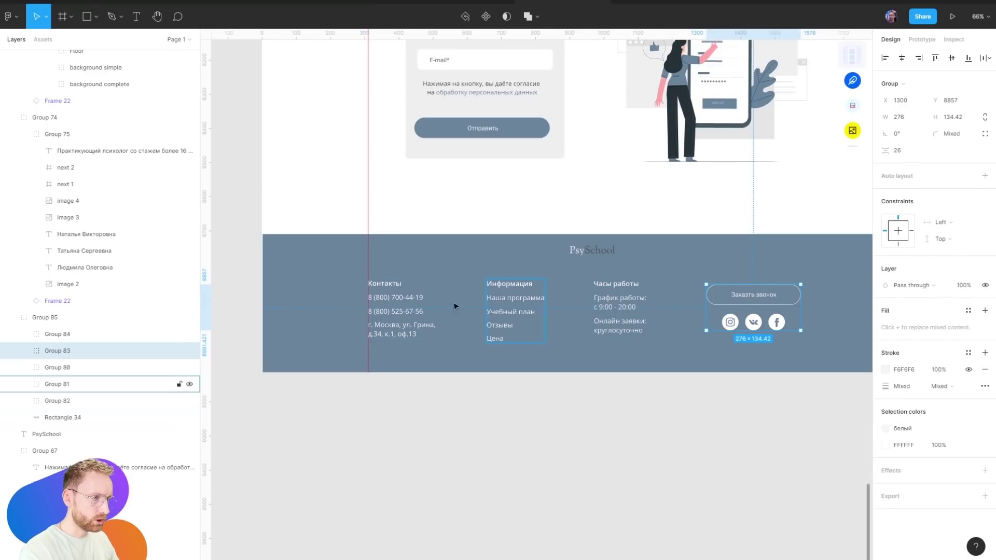
shift+click(406, 304)
drag(407, 304, 410, 297)
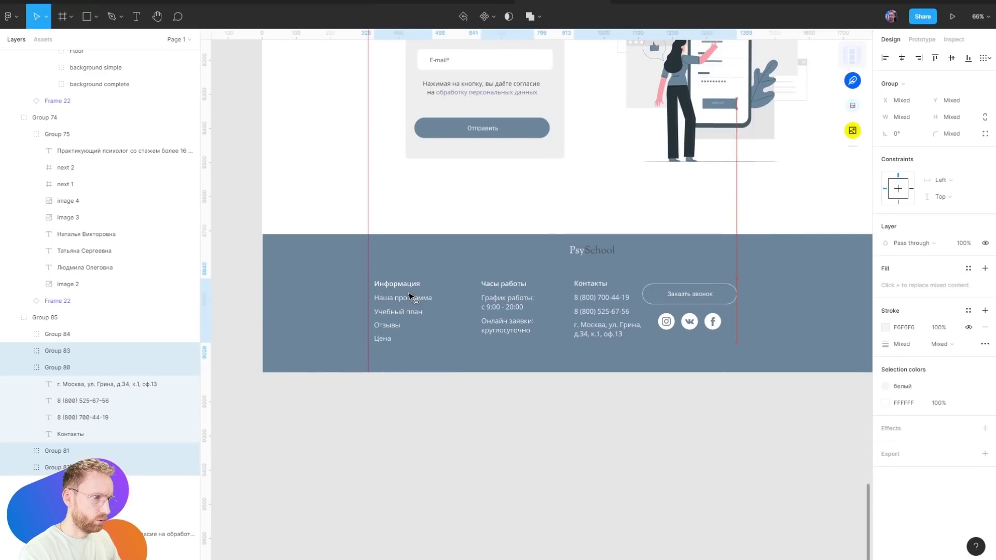
Shift the button-and-icons group and Контакты column right, and move the PsySchool logo left
click(732, 298)
drag(731, 298, 758, 297)
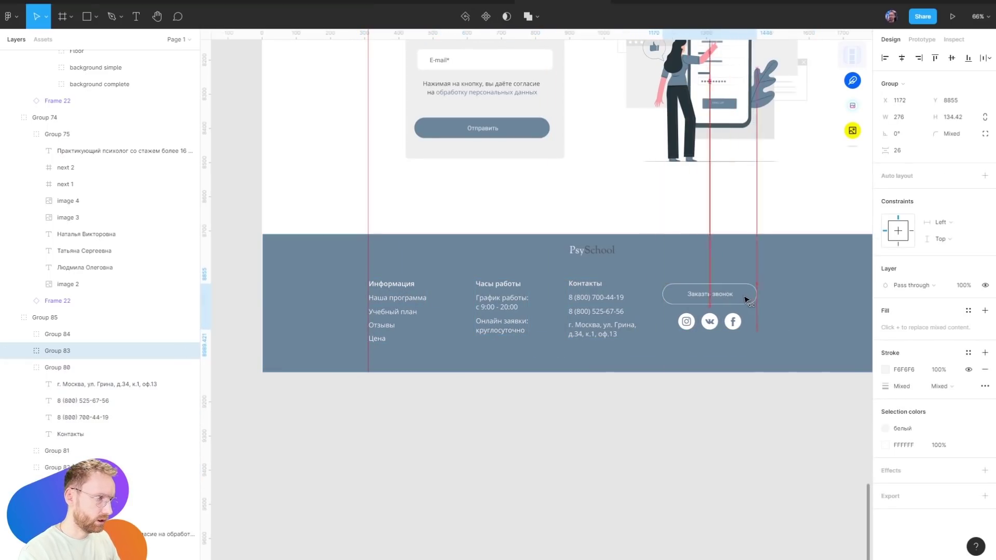
click(579, 318)
drag(579, 318, 598, 319)
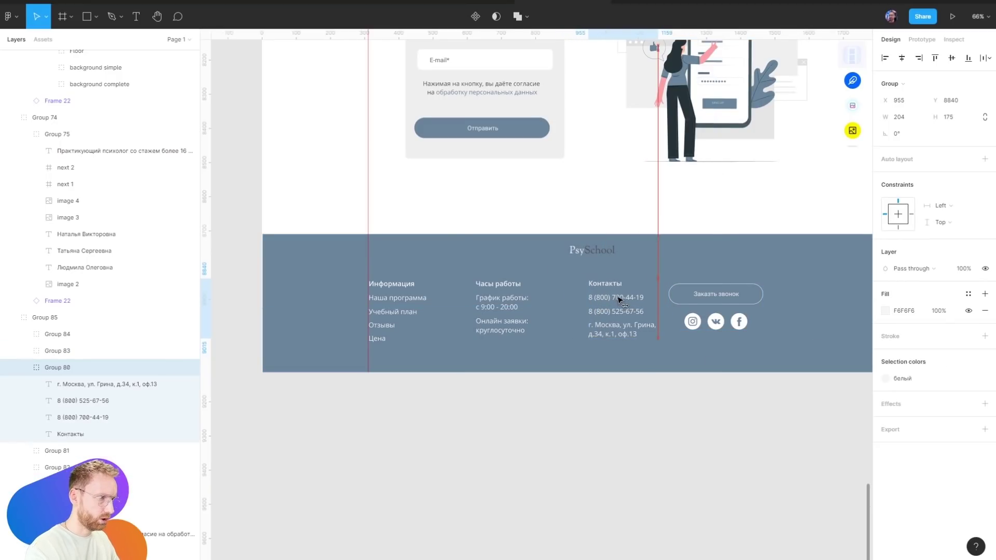
click(609, 246)
drag(592, 248, 399, 258)
Select the Instagram icon's rounded-square ring and delete it
scroll(711, 374, up, 4)
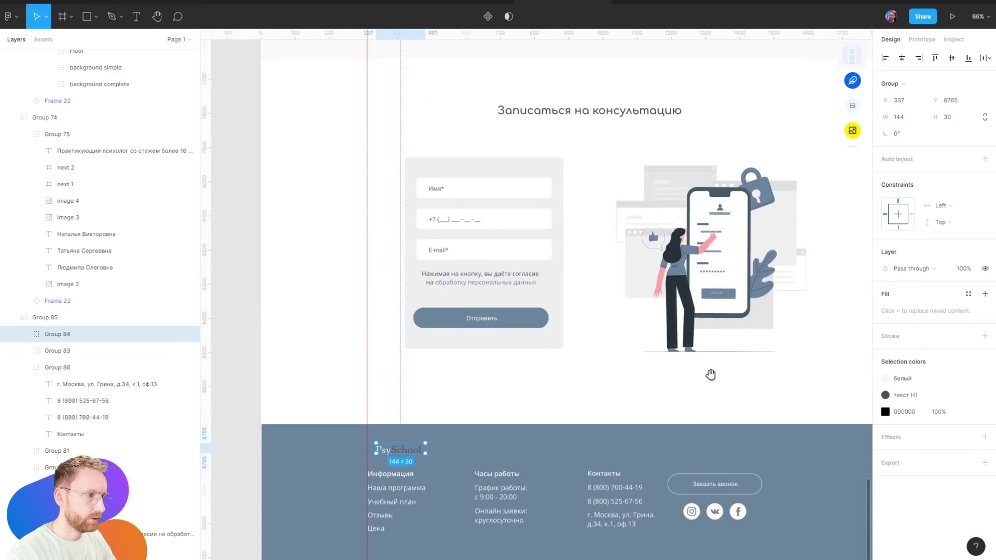
scroll(736, 510, up, 5)
ctrl+click(745, 382)
ctrl+click(563, 369)
scroll(592, 376, up, 4)
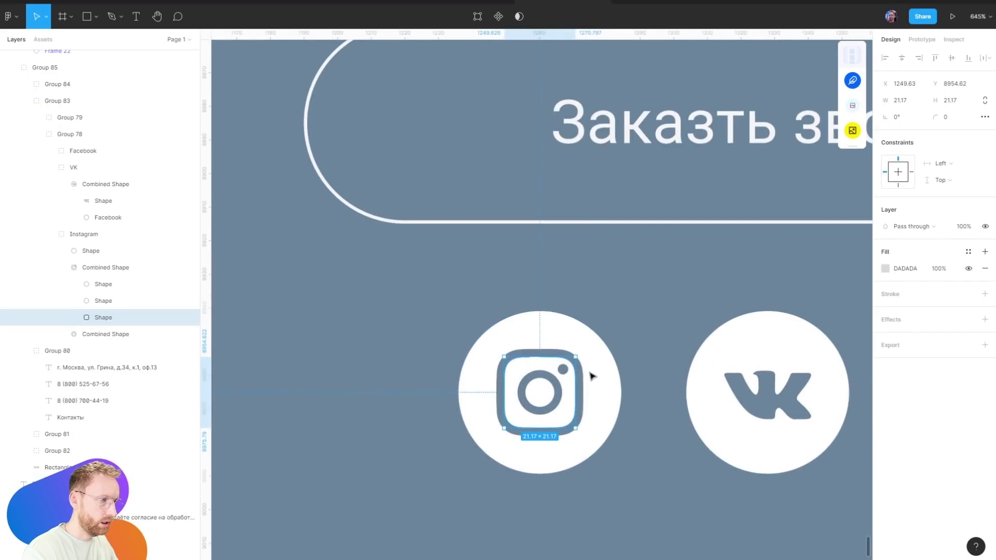
key(Delete)
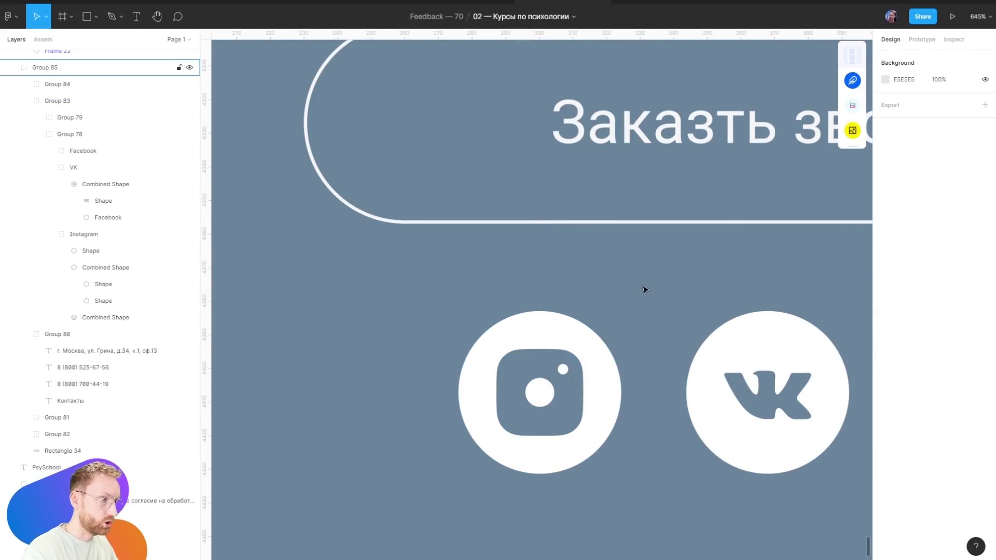
Undo to restore the Instagram ring, then view the whole footer group at actual size
click(645, 290)
scroll(645, 289, up, 5)
scroll(622, 296, right, 3)
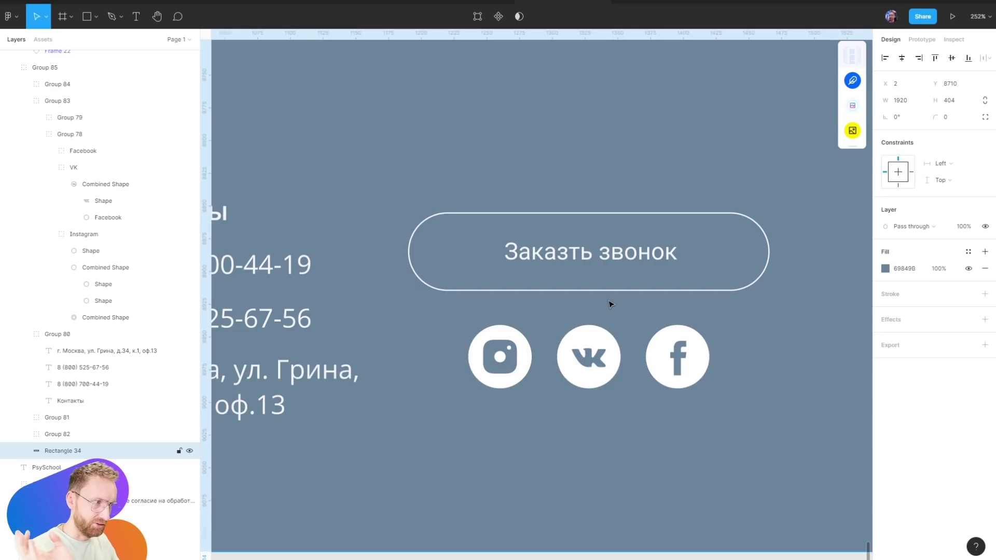
scroll(519, 347, up, 5)
key(ctrl+z)
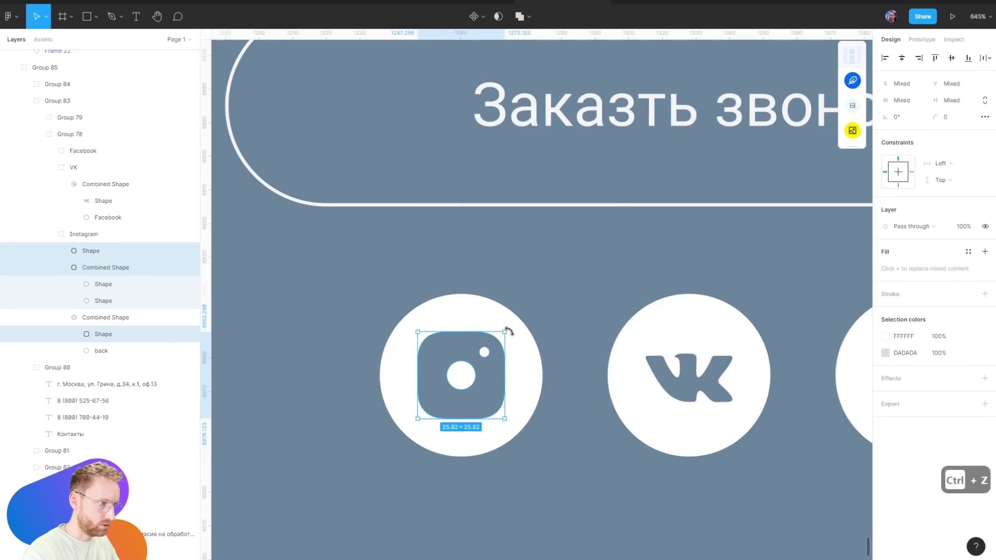
scroll(519, 326, down, 5)
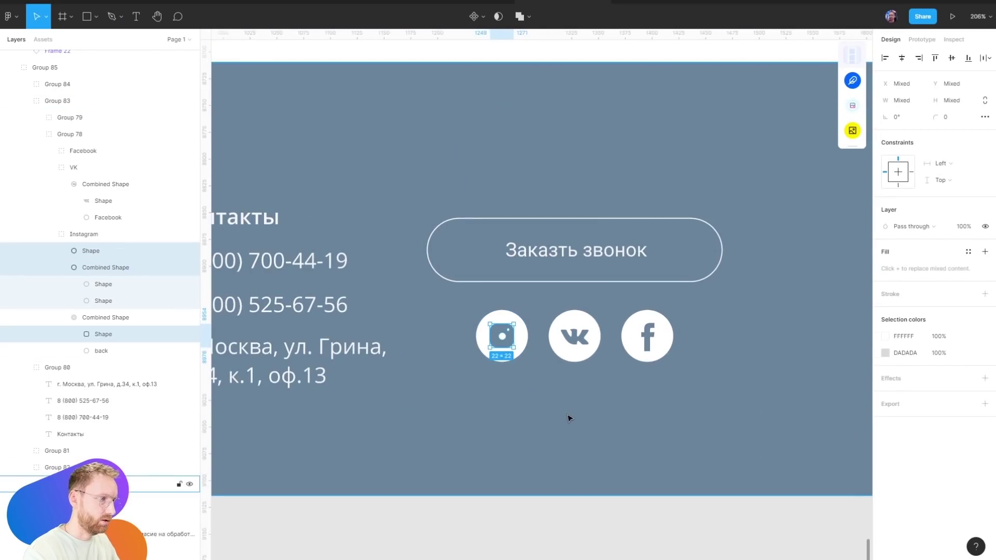
click(569, 418)
key(shift+0)
scroll(640, 323, up, 3)
Scroll up past Результаты программы and the curriculum to the header and the author's feedback request
scroll(711, 256, up, 3)
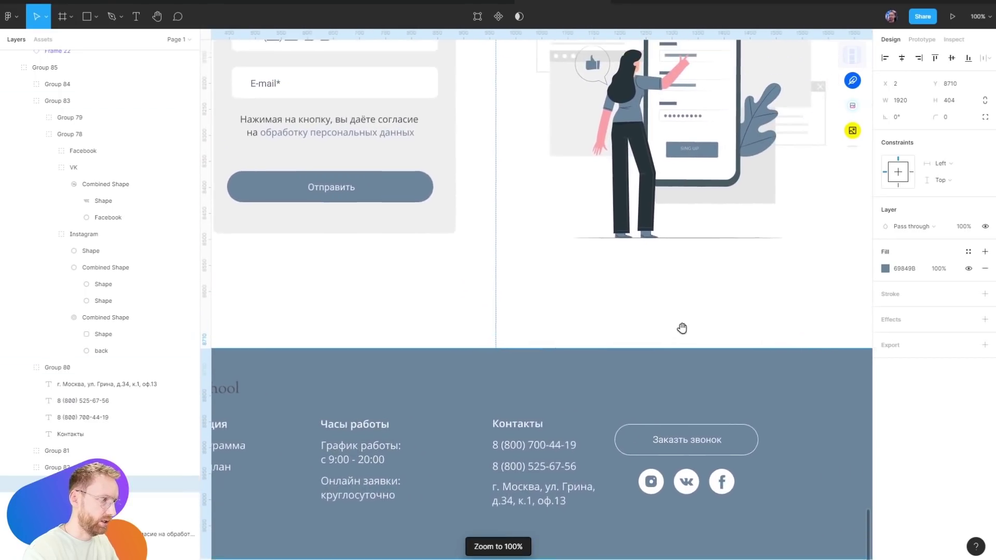
scroll(682, 328, down, 2)
scroll(654, 311, up, 5)
scroll(645, 318, up, 5)
scroll(656, 341, up, 2)
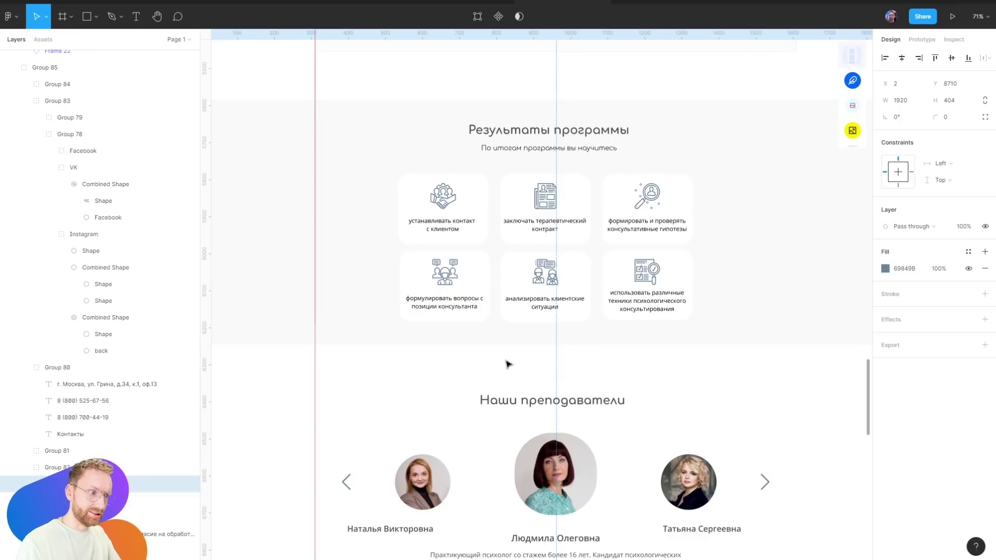
scroll(506, 214, up, 5)
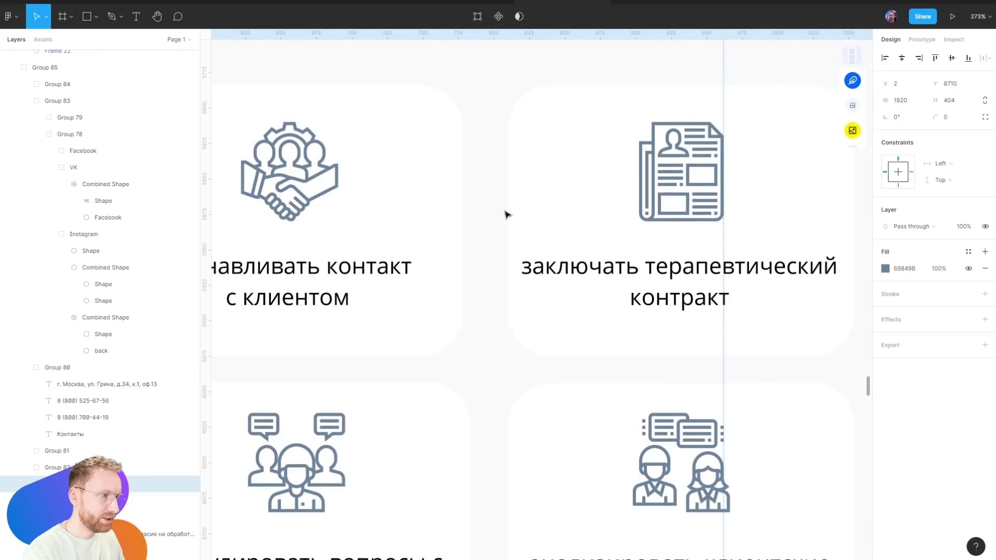
scroll(476, 362, down, 5)
scroll(583, 462, up, 5)
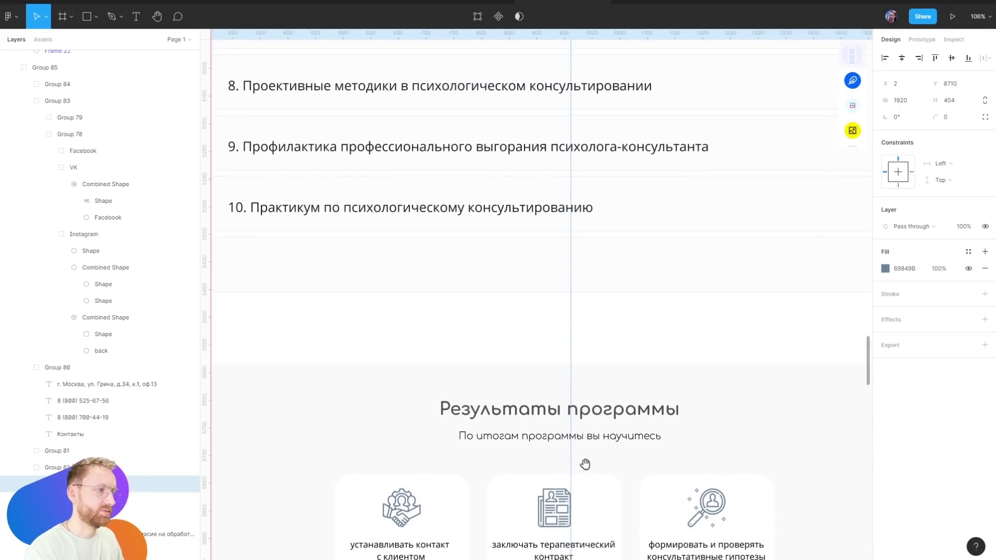
scroll(507, 127, down, 3)
scroll(548, 509, up, 1)
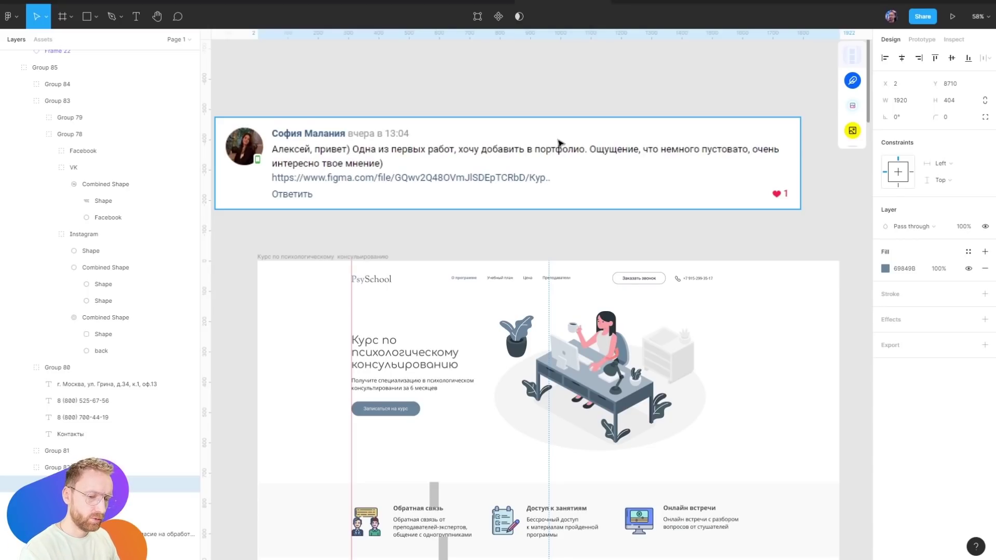
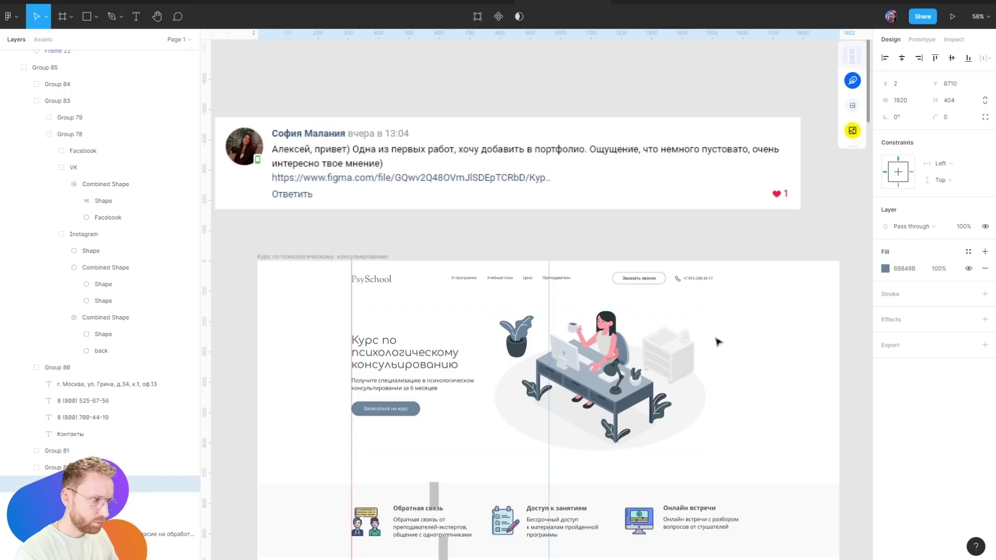
Scroll the PsySchool landing page past the how-the-training-works group to the pricing and consultation blocks
scroll(718, 341, down, 5)
scroll(548, 225, down, 3)
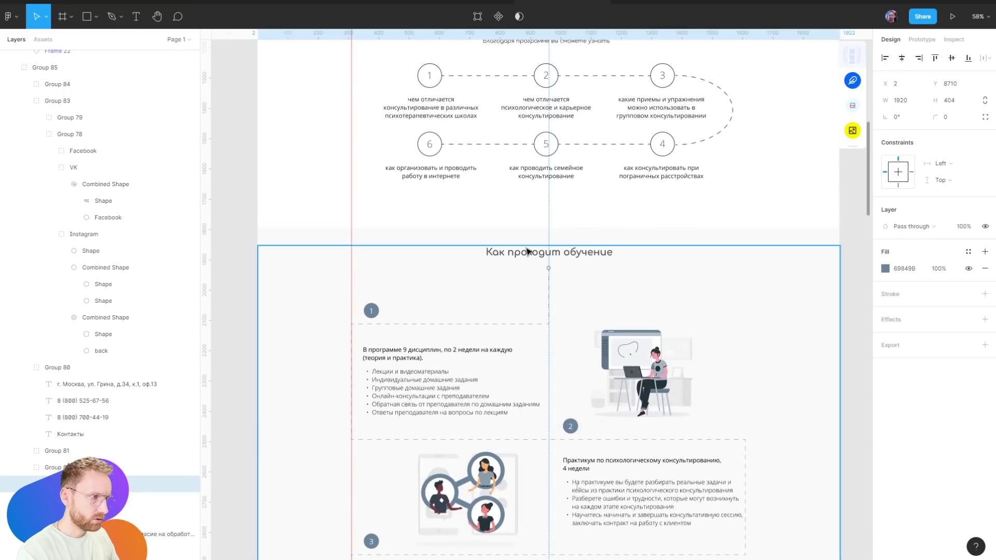
click(374, 331)
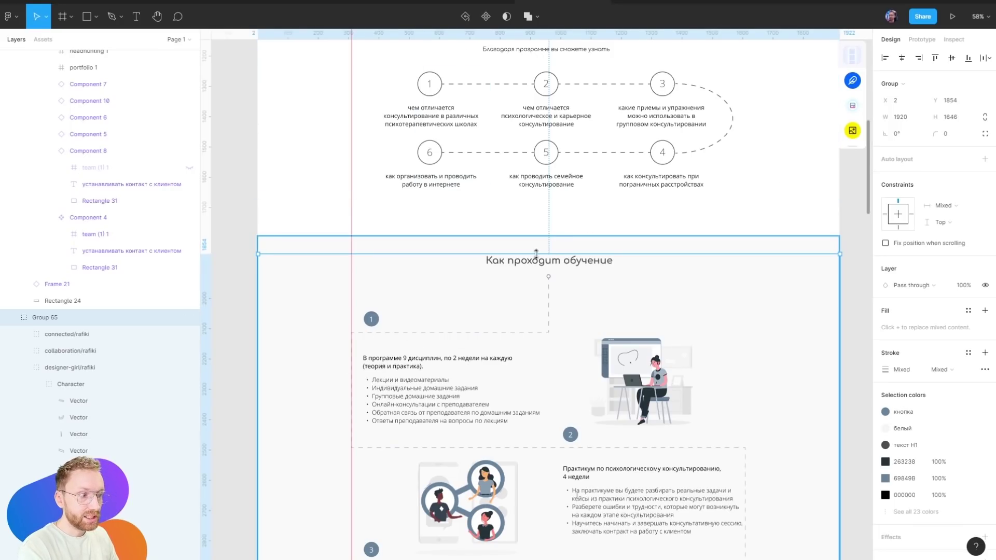
key(Escape)
scroll(550, 308, down, 8)
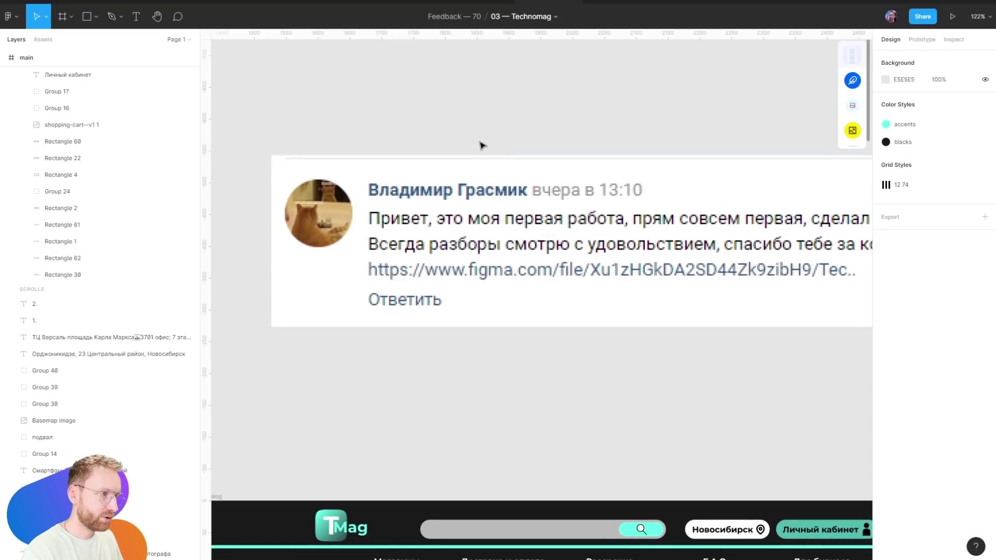
Toggle outline view on and off while scrolling through the Technomag file
scroll(481, 145, down, 5)
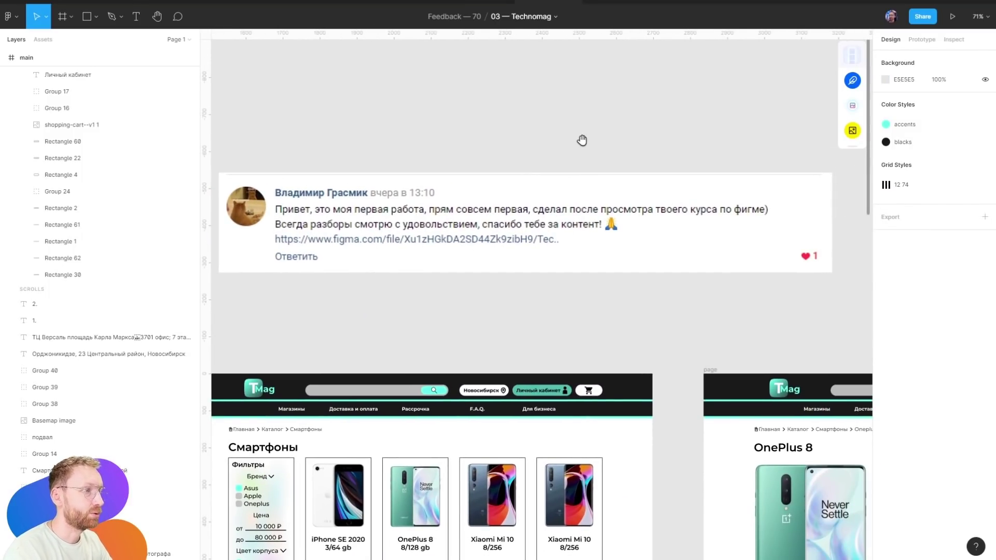
scroll(582, 140, down, 5)
key(ctrl+shift+3)
scroll(532, 184, up, 1)
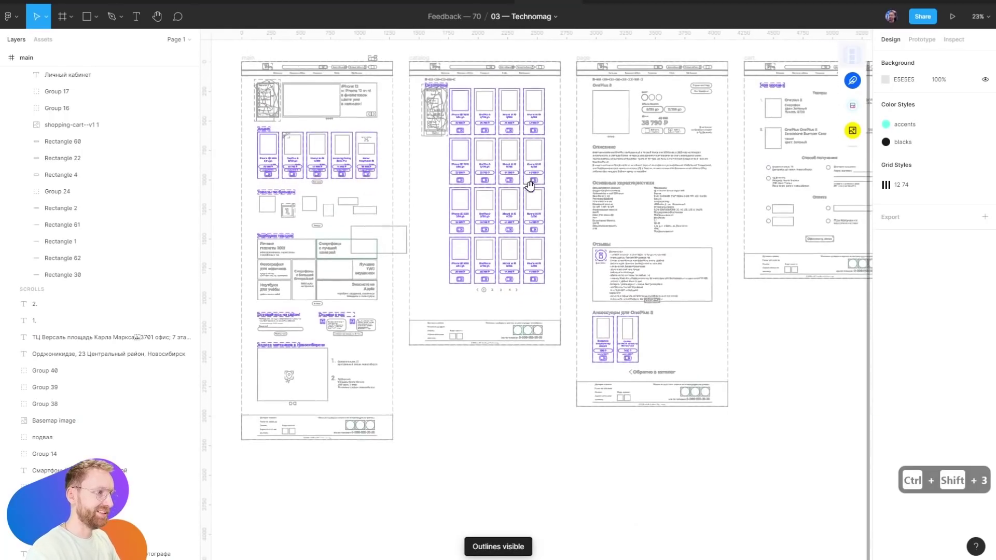
scroll(521, 249, up, 3)
key(ctrl+shift+3)
Pan to the 1280 × 3202 main home page at 100% with the Акции cards in view
scroll(467, 151, up, 5)
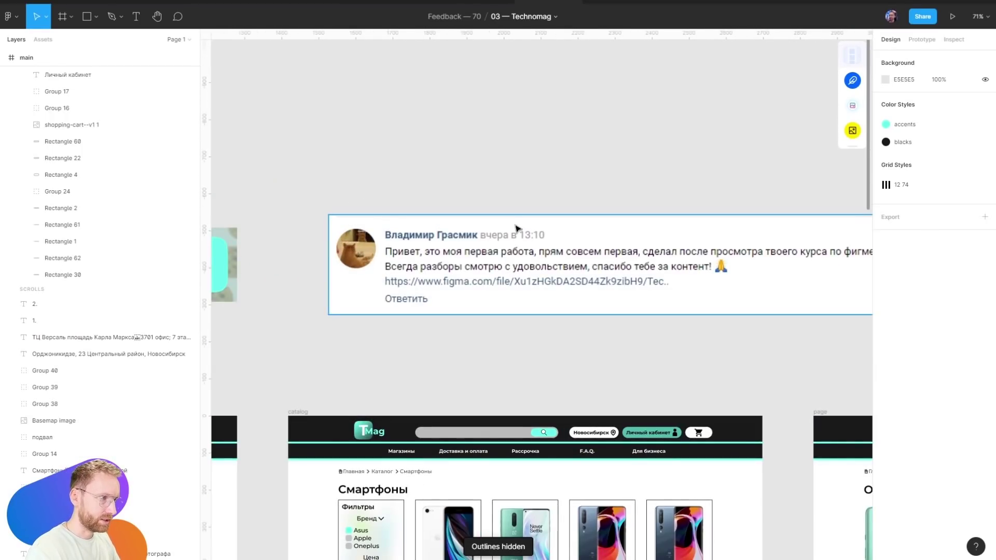
scroll(517, 228, down, 2)
scroll(518, 228, down, 2)
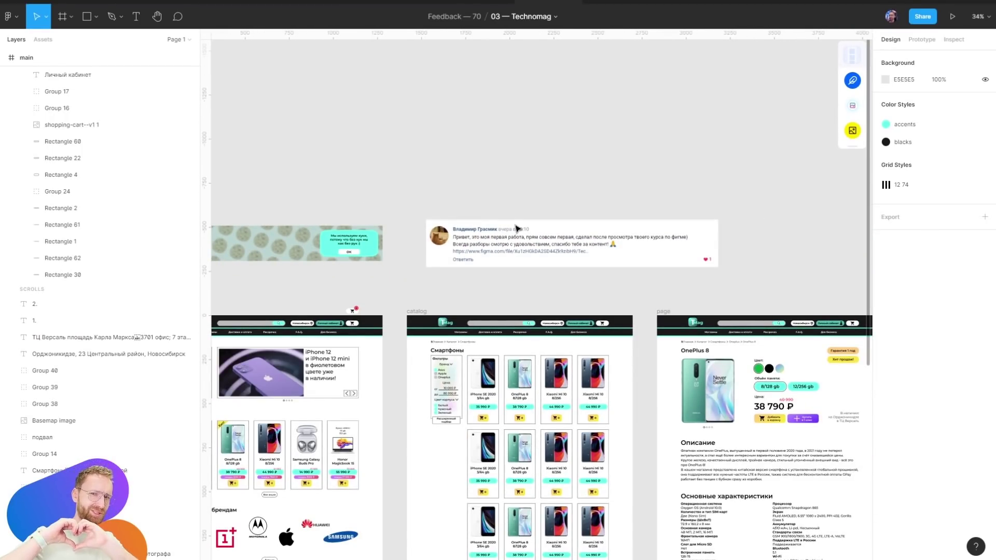
drag(475, 205, 611, 185)
scroll(612, 185, up, 5)
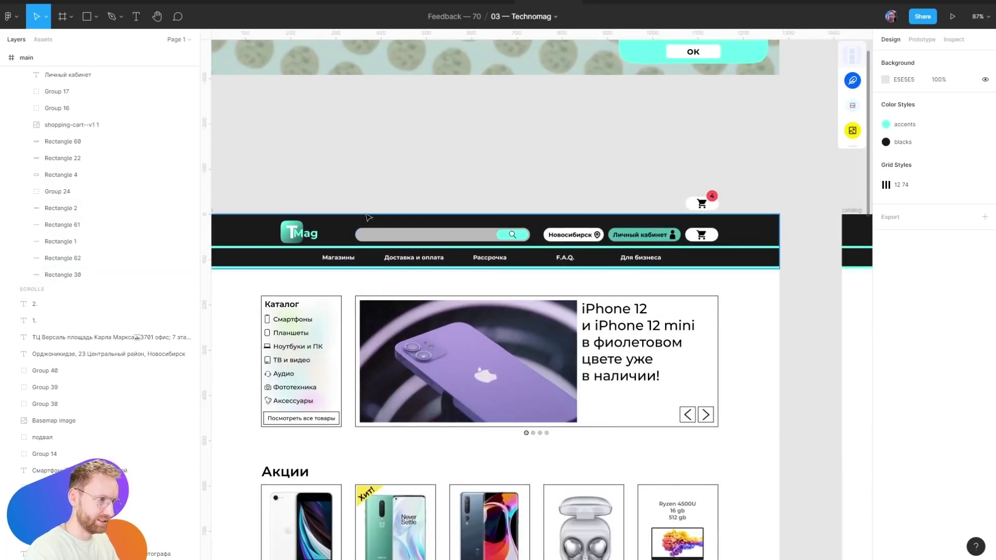
key(ctrl+backslash)
key(shift+0)
mouse_move(635, 340)
mouse_down()
mouse_move(601, 169)
mouse_move(609, 156)
mouse_move(606, 163)
mouse_up()
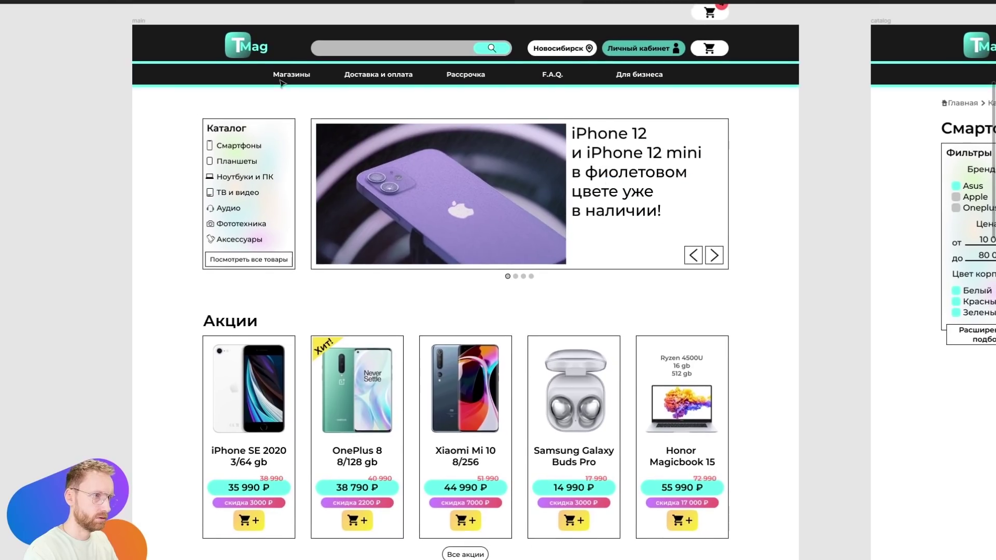
key(ctrl+backslash)
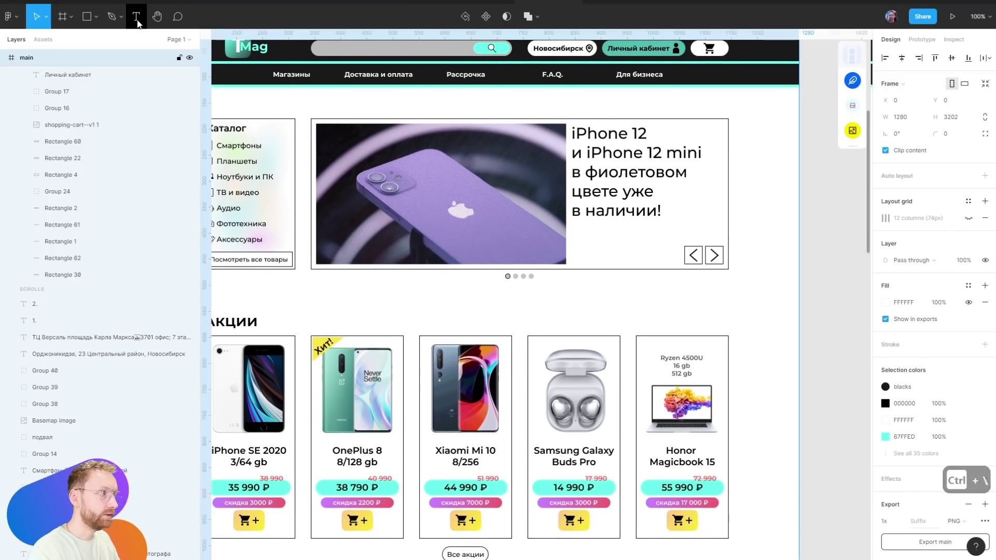
Draw a trial grey placeholder over the main page, undo its widening and delete it
key(ctrl+backslash)
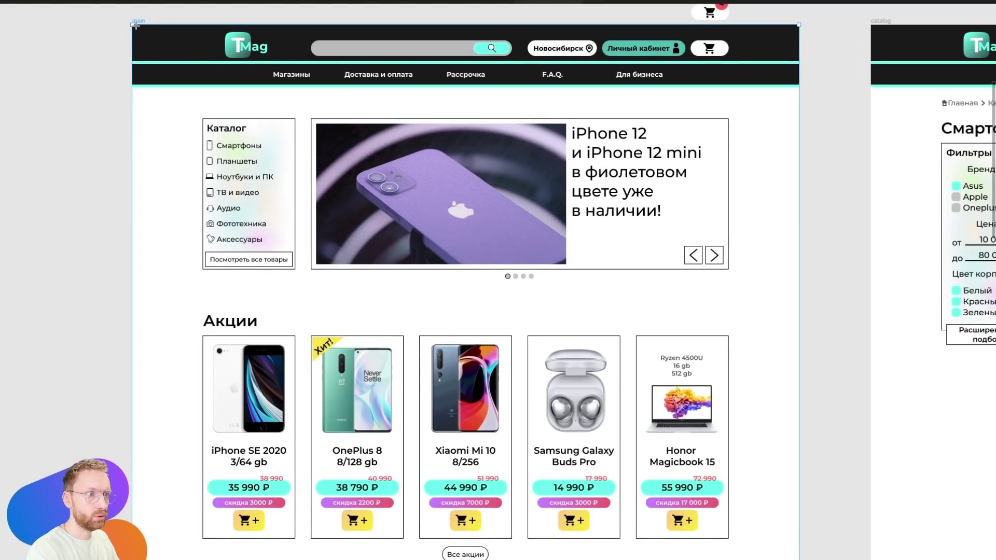
mouse_move(133, 24)
mouse_down()
mouse_move(802, 433)
mouse_move(798, 424)
mouse_up()
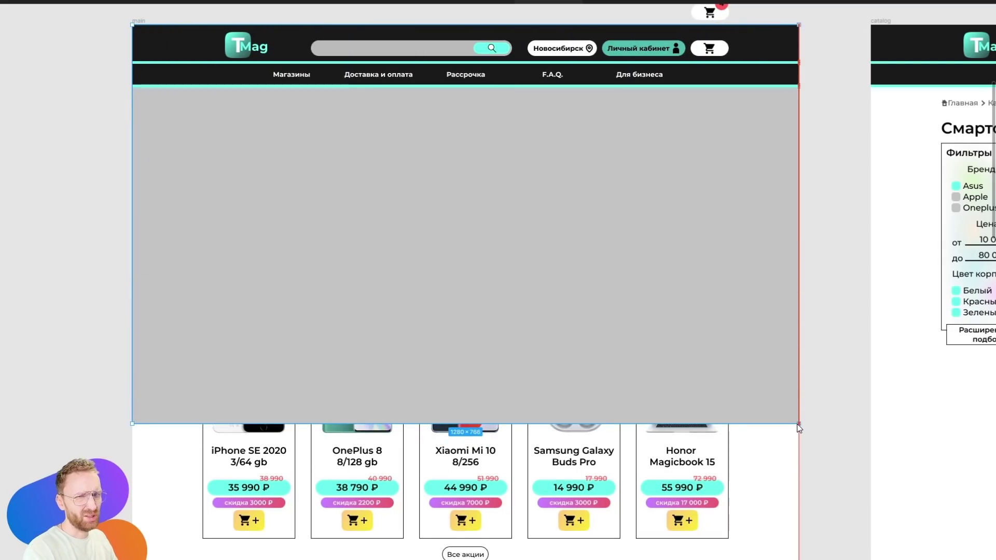
drag(799, 279, 819, 279)
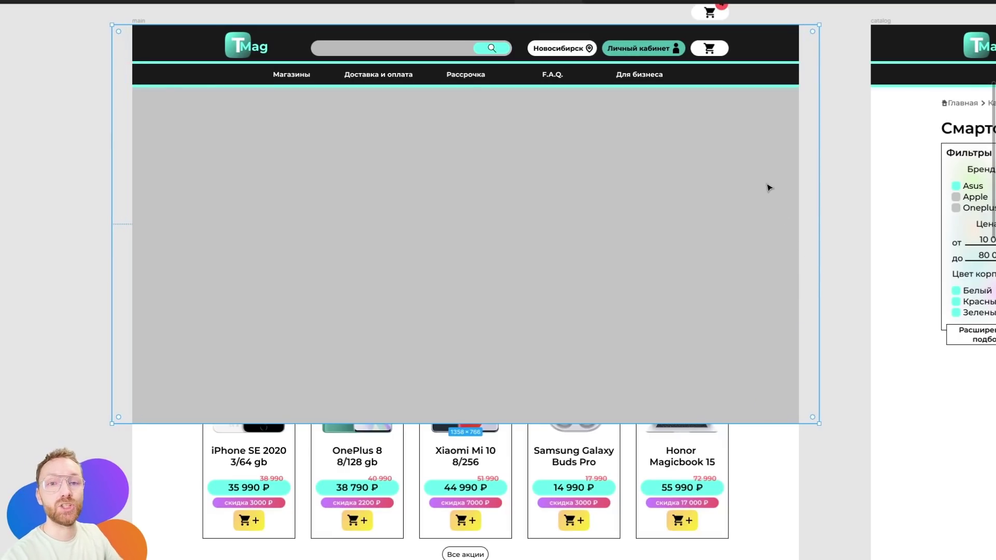
key(ctrl+z)
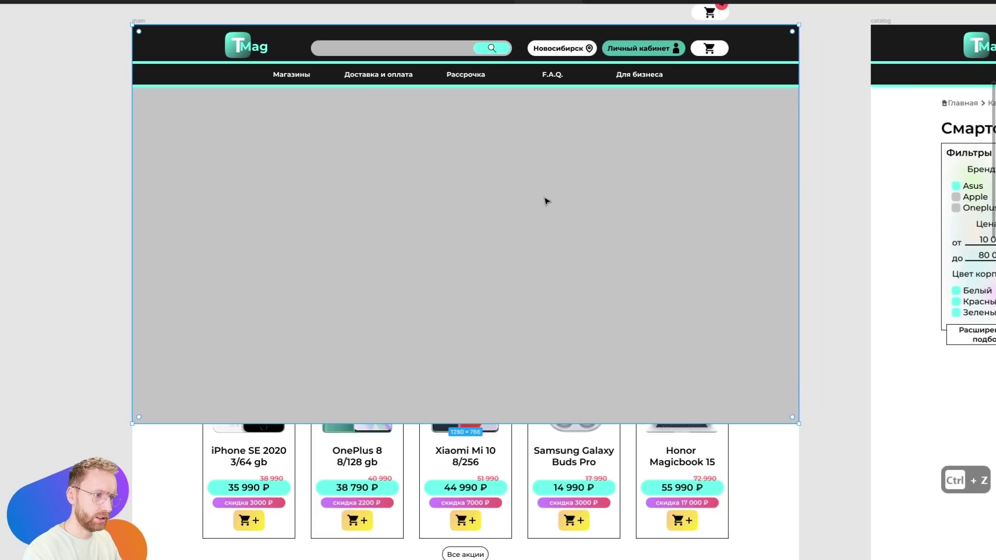
key(Delete)
Draw a smaller placeholder below the header and widen the main frame on both sides
key(r)
mouse_move(145, 101)
mouse_down()
mouse_move(790, 335)
mouse_move(763, 530)
mouse_up()
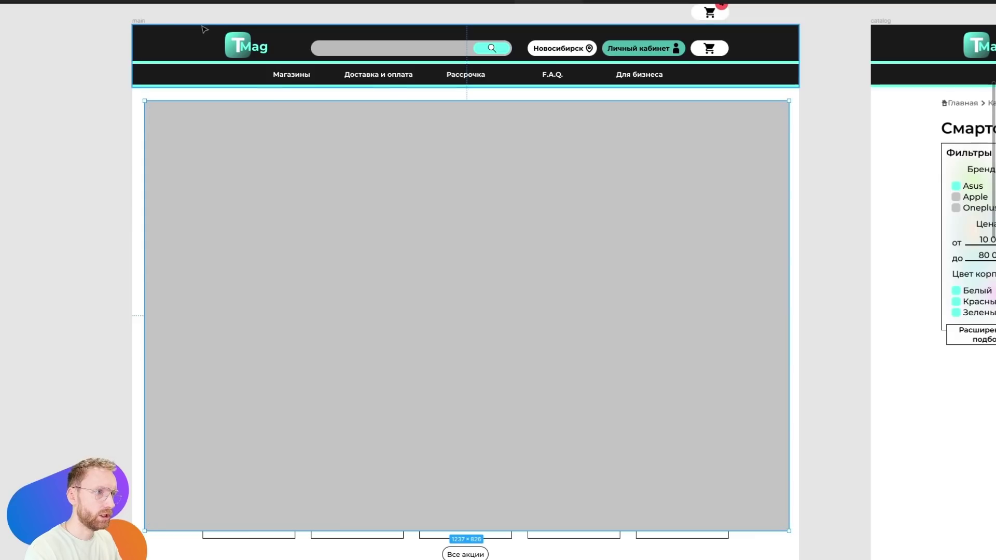
click(139, 20)
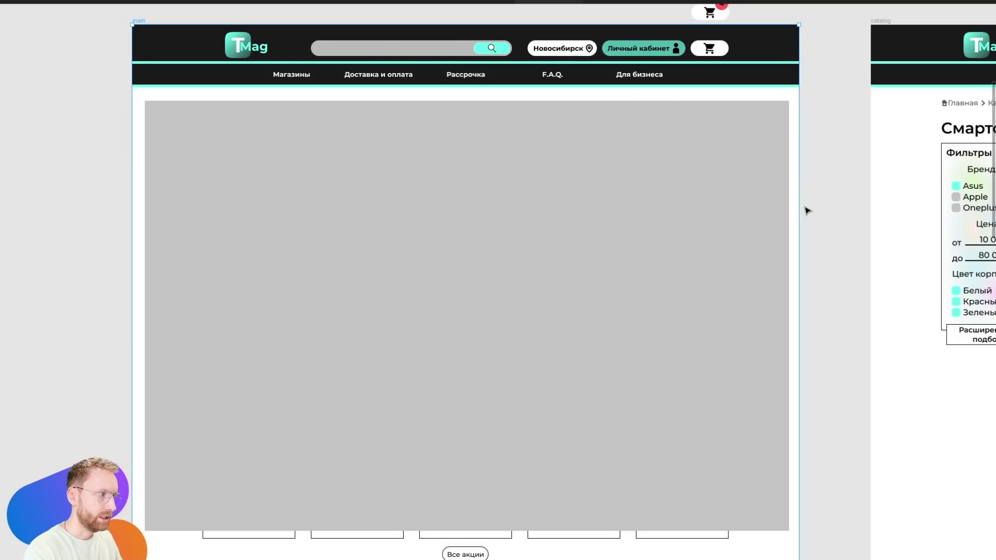
drag(800, 206, 875, 186)
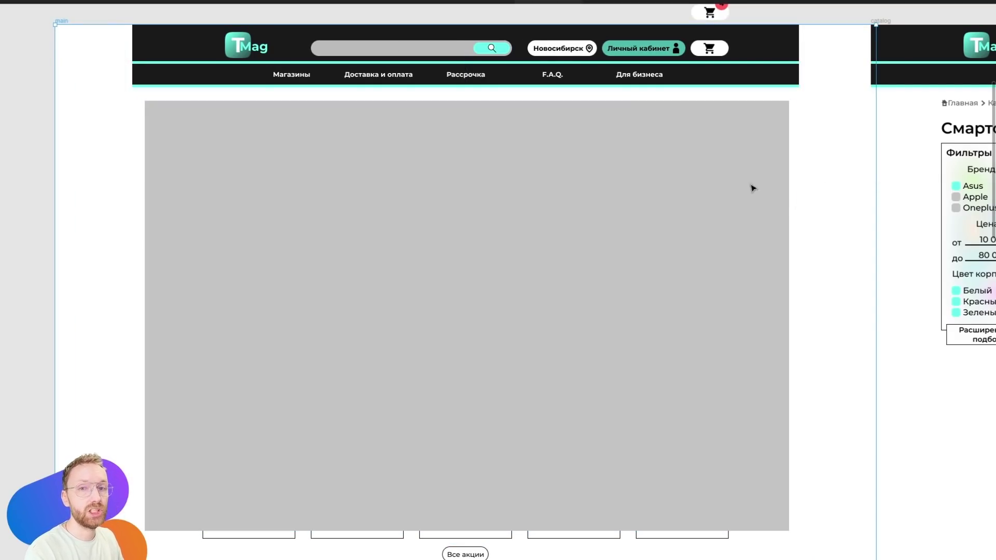
Remove the grey placeholder from over the banner
click(428, 231)
key(Delete)
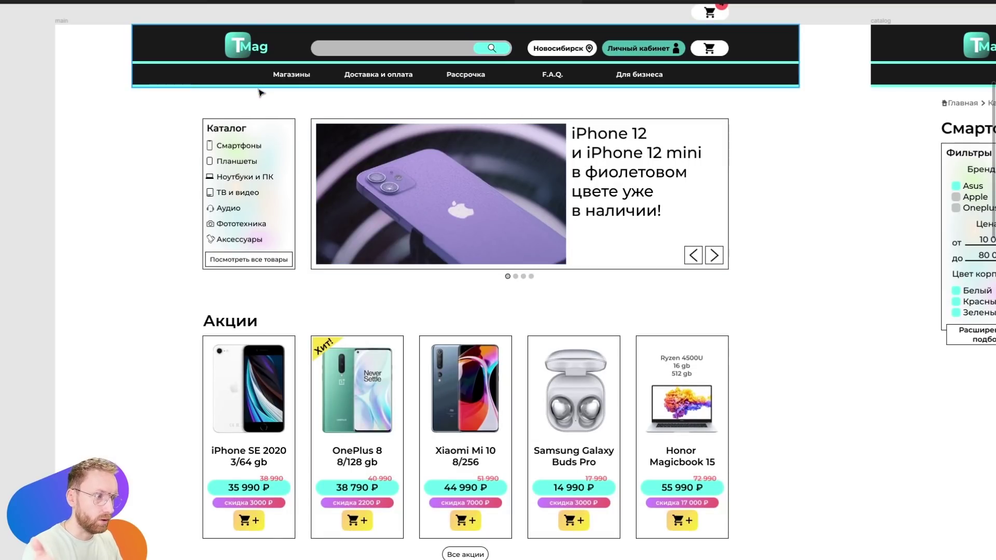
key(ctrl+z)
key(ctrl+backslash)
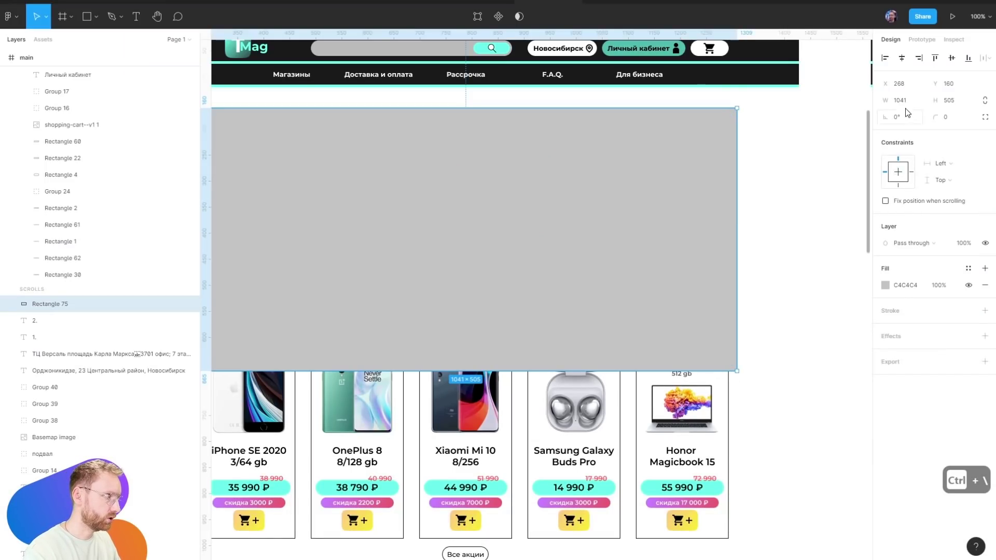
key(Delete)
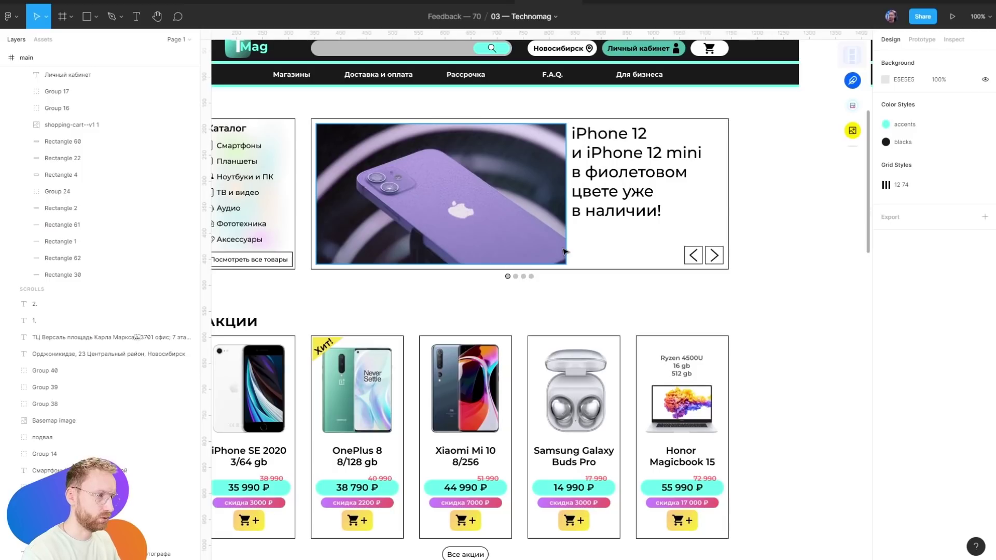
key(ctrl+backslash)
scroll(142, 255, up, 3)
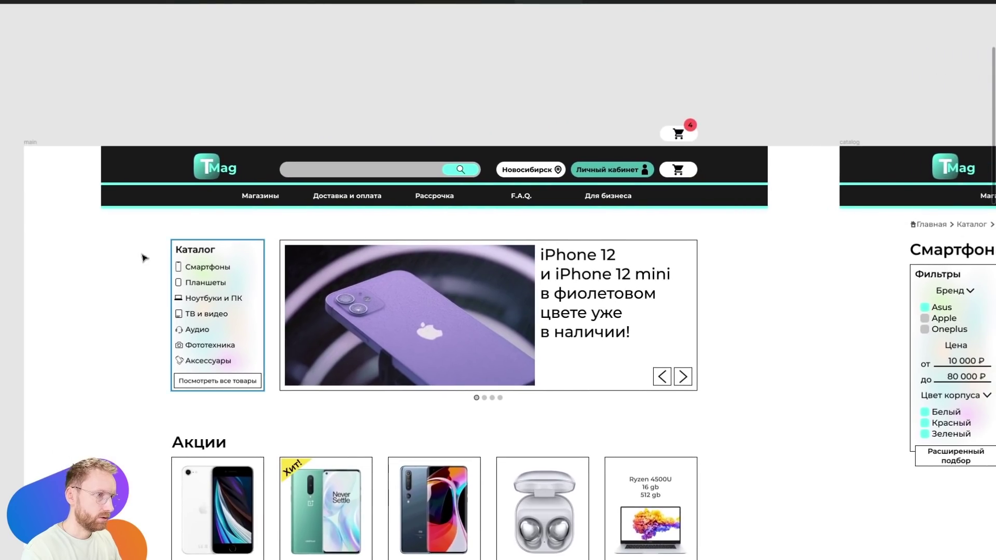
key(ctrl+z)
key(ctrl+z)
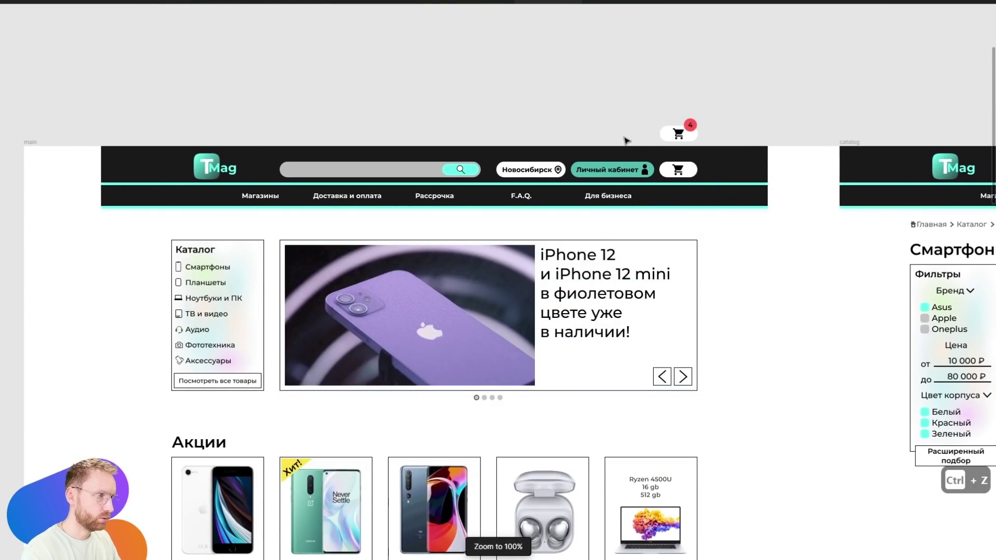
scroll(617, 141, down, 2)
Select the шапка header block with the interface panels shown
click(612, 148)
scroll(612, 148, up, 3)
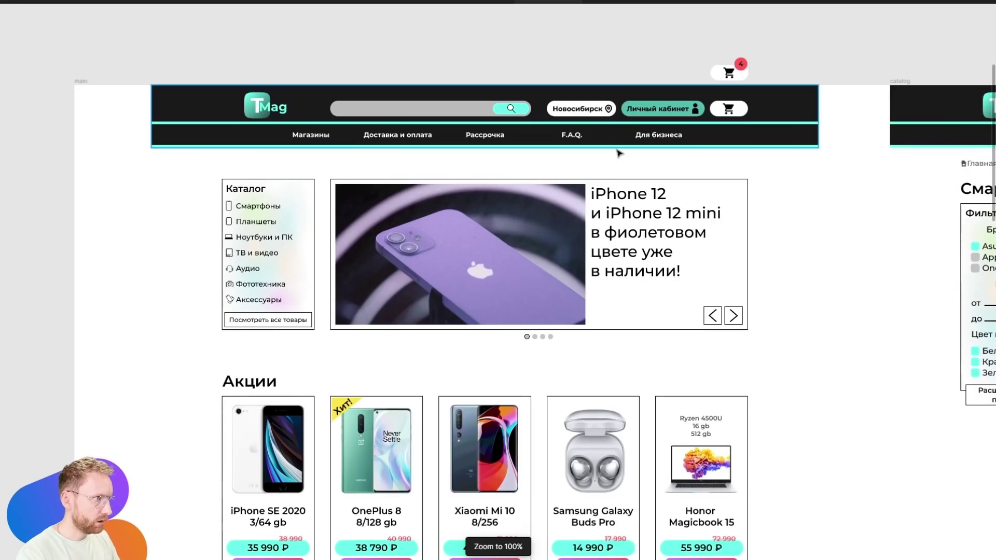
key(ctrl+backslash)
scroll(643, 275, up, 5)
Draw a thin 12 px strip at 33% opacity across the nav bar, then delete it
key(r)
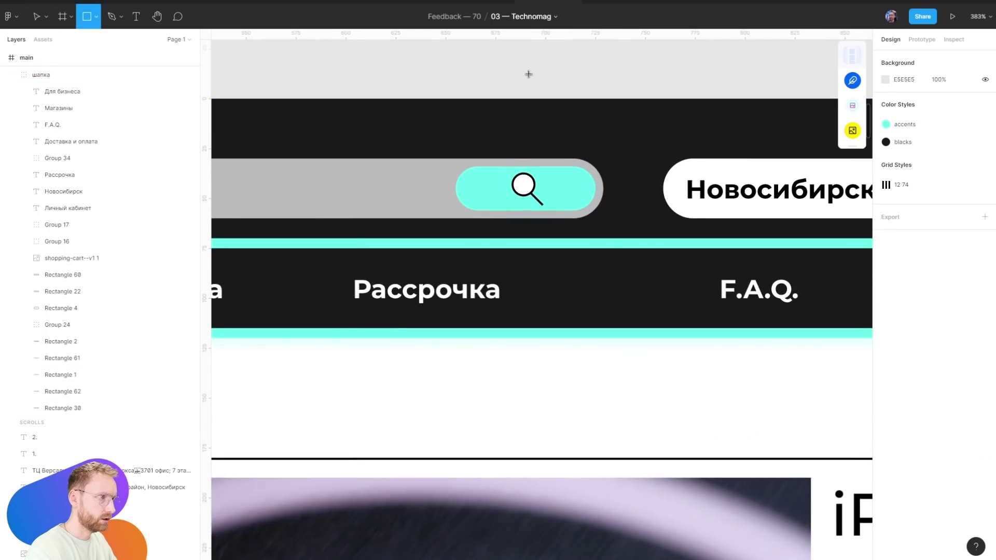
drag(555, 53, 579, 414)
key(3)
mouse_move(567, 234)
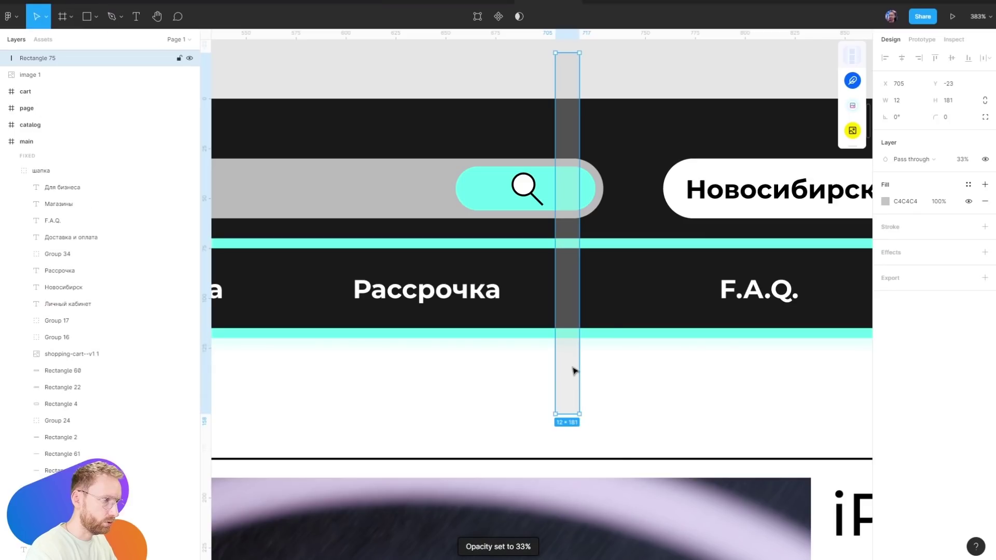
scroll(610, 83, up, 5)
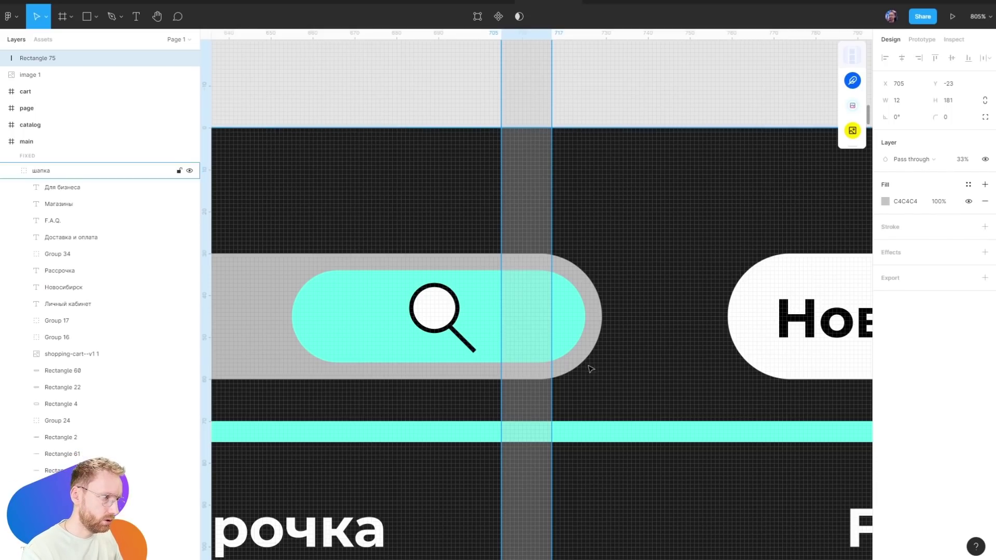
scroll(575, 416, down, 1)
scroll(574, 416, down, 5)
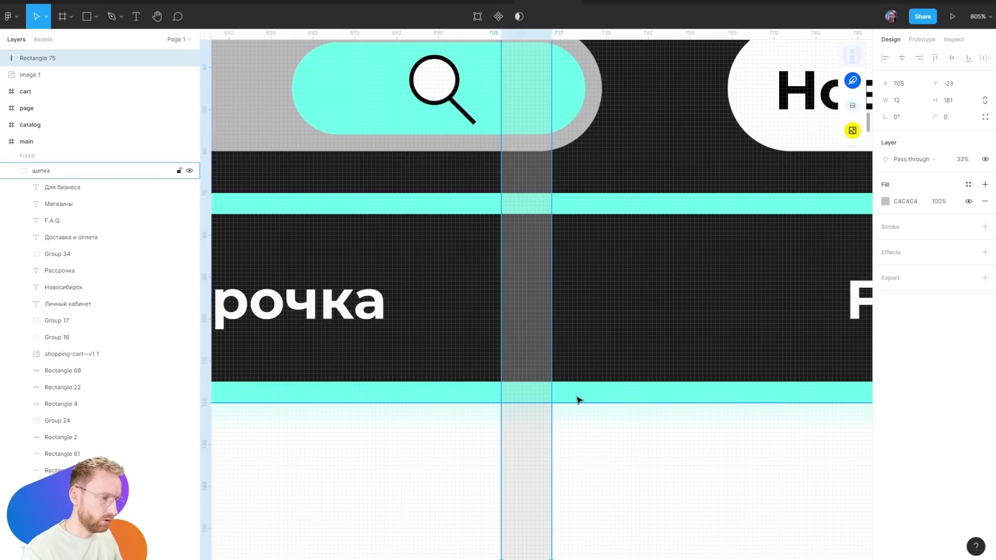
scroll(579, 400, up, 5)
scroll(523, 378, down, 1)
scroll(638, 330, down, 1)
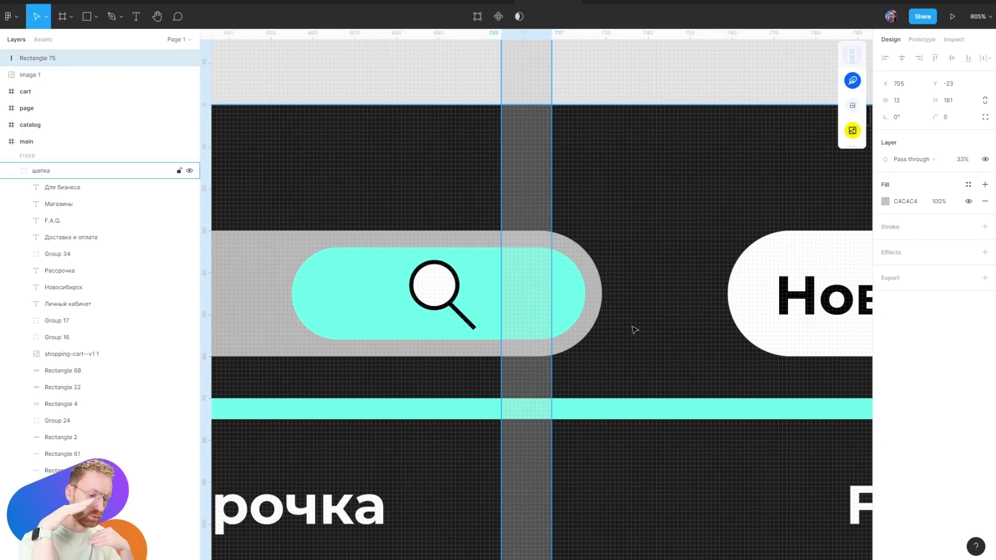
scroll(634, 330, down, 5)
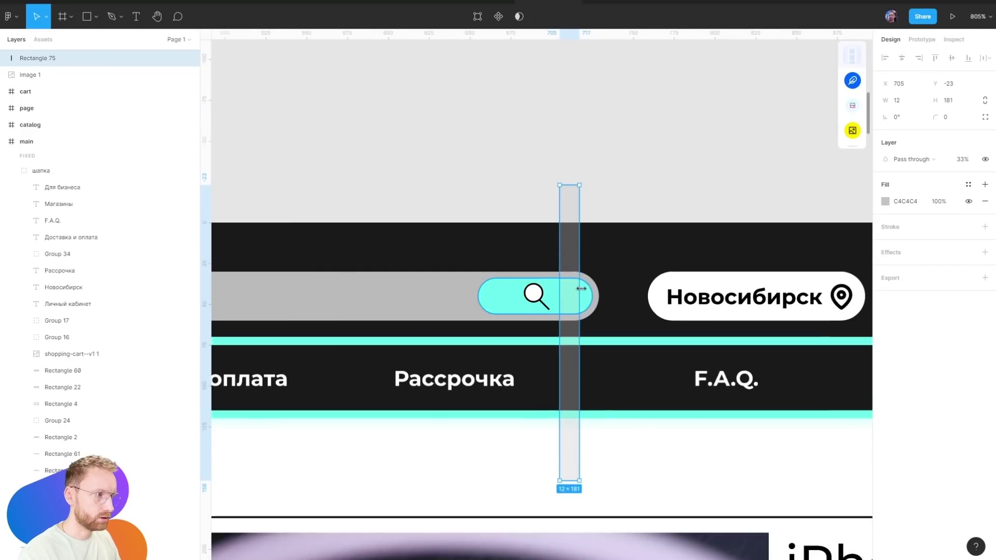
key(Delete)
scroll(529, 288, up, 5)
Fill the magnifier circle with cyan sampled using the eyedropper
ctrl+click(543, 301)
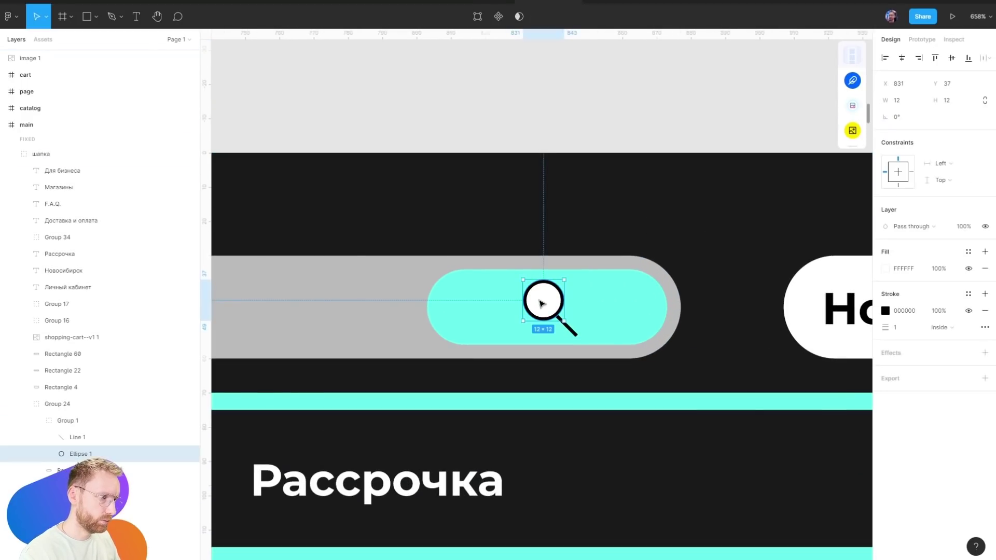
key(i)
click(608, 292)
click(647, 115)
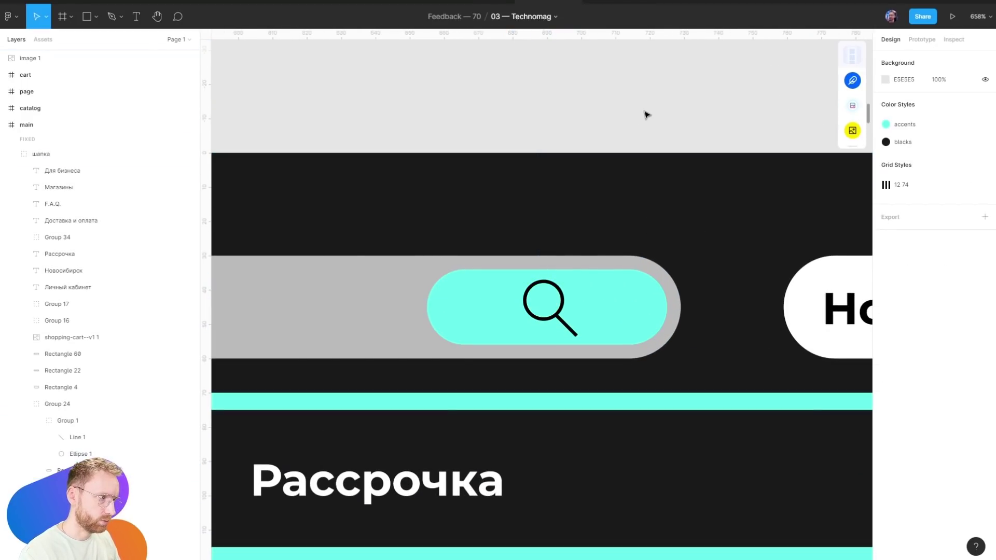
scroll(596, 240, down, 3)
Delete the cyan pill behind the search icon and fill the magnifier circle with grey #BABABA
ctrl+click(607, 262)
key(Delete)
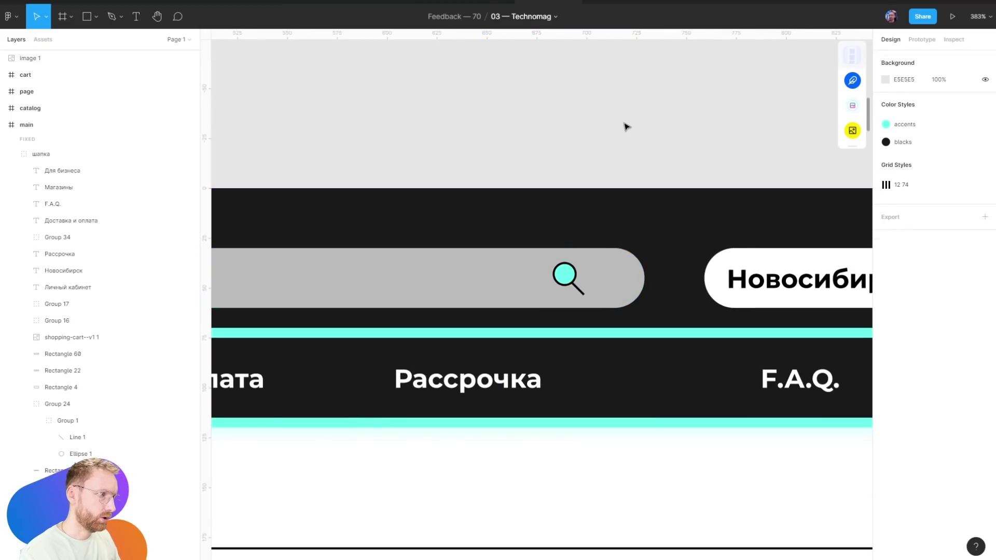
key(ctrl+z)
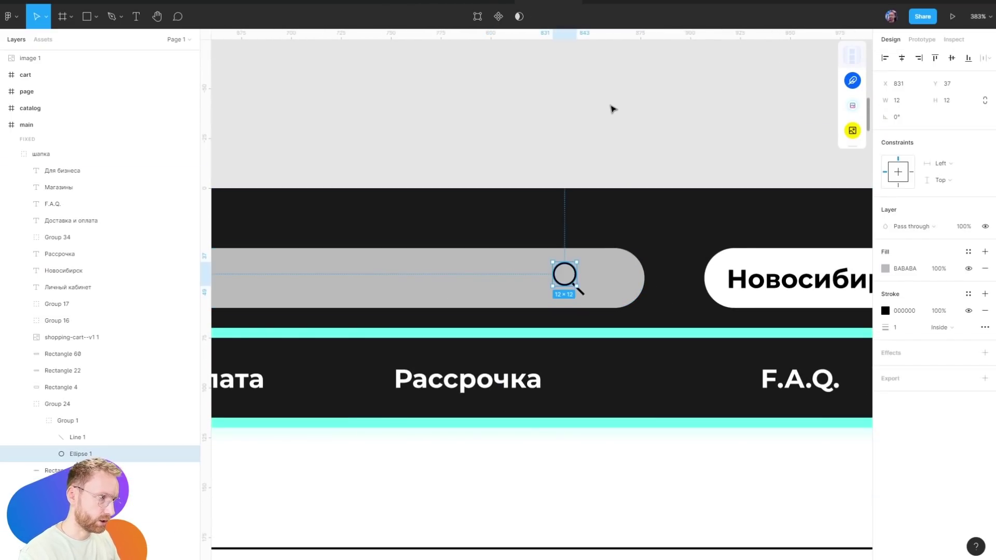
click(612, 107)
click(576, 278)
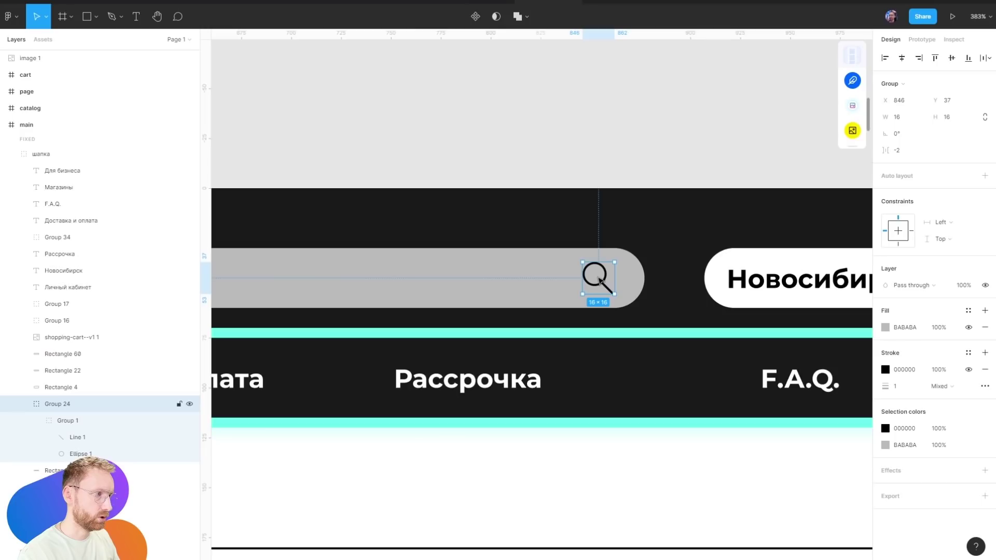
Add test text 'фцв' at the search bar's left end, then delete it
key(t)
scroll(312, 278, left, 5)
click(281, 265)
text(фцв)
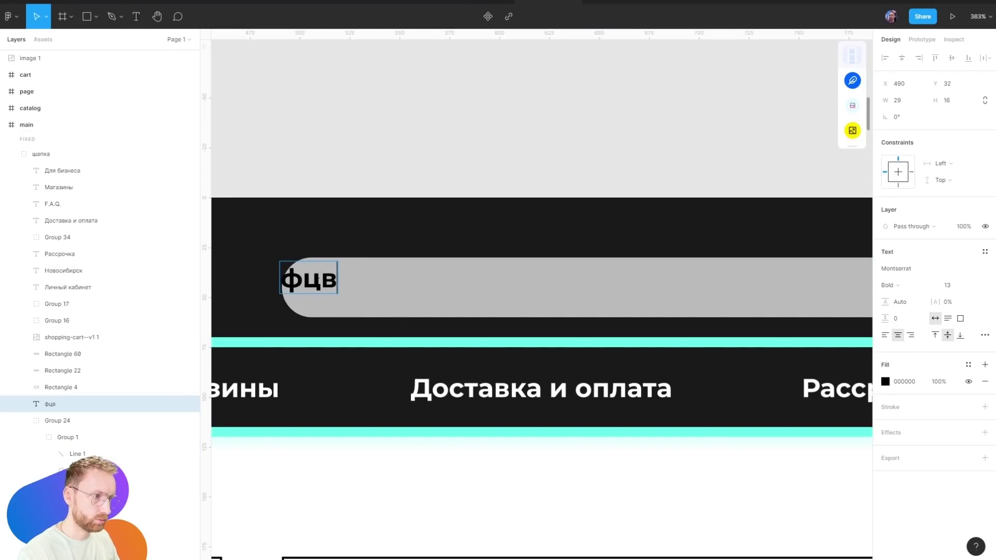
key(Escape)
key(Delete)
Thicken the upper cyan header divider to 1280 × 5, above the 1280 × 3 line
key(shift+0)
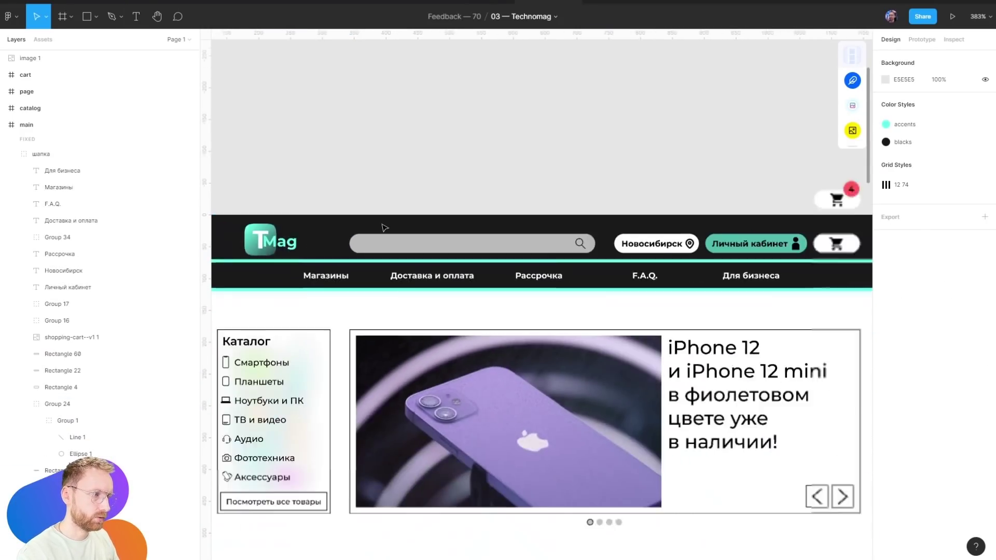
scroll(334, 262, up, 3)
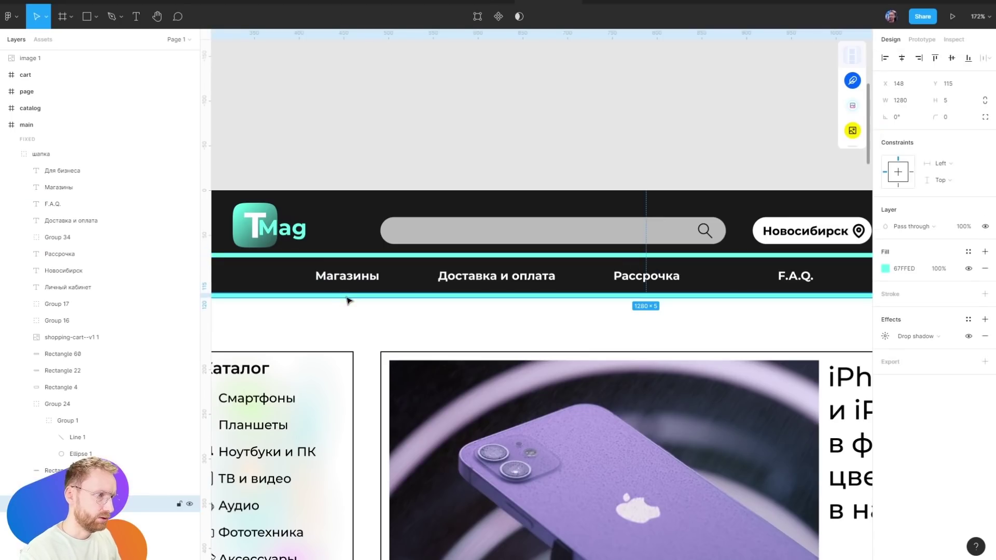
scroll(382, 261, up, 5)
click(402, 252)
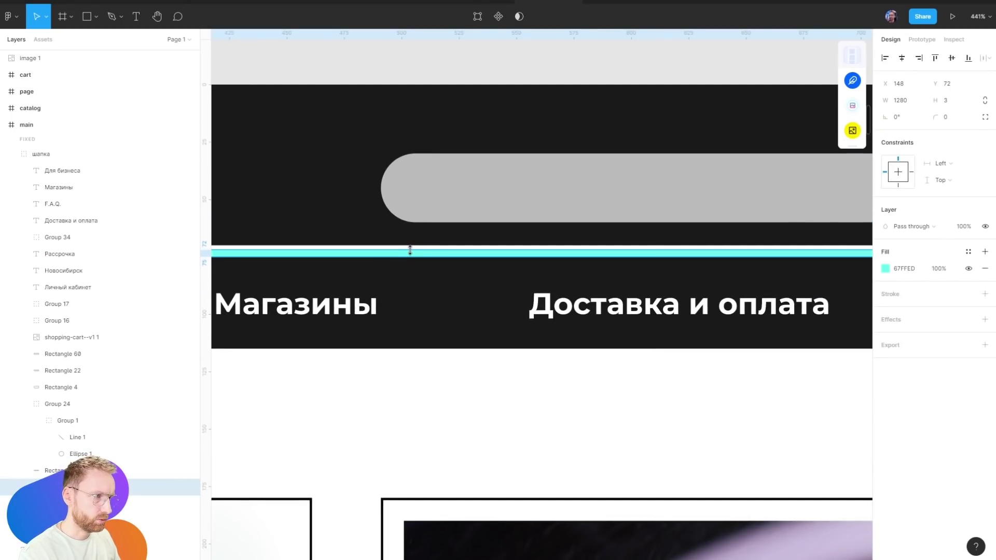
drag(409, 249, 799, 267)
scroll(683, 308, up, 4)
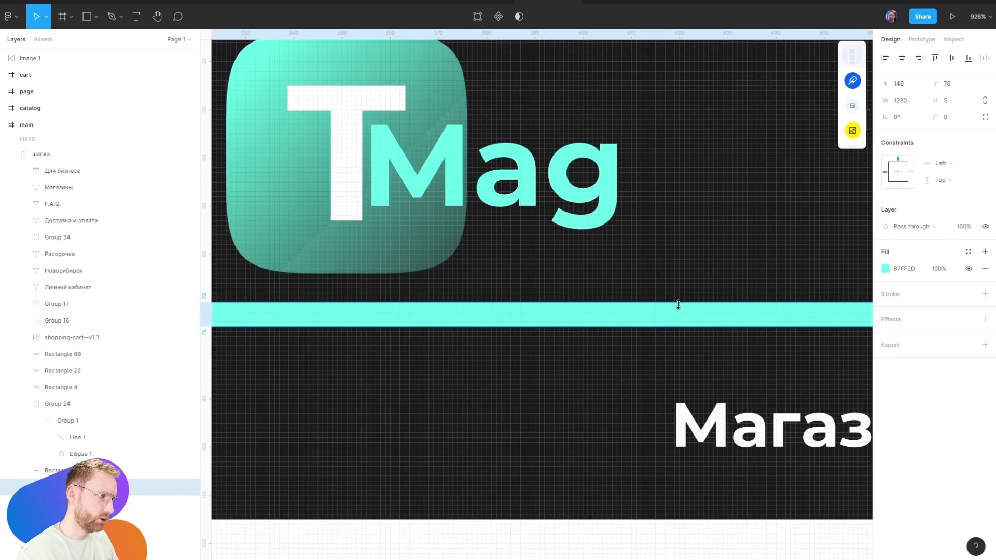
drag(679, 311, 683, 307)
key(Escape)
scroll(545, 284, down, 5)
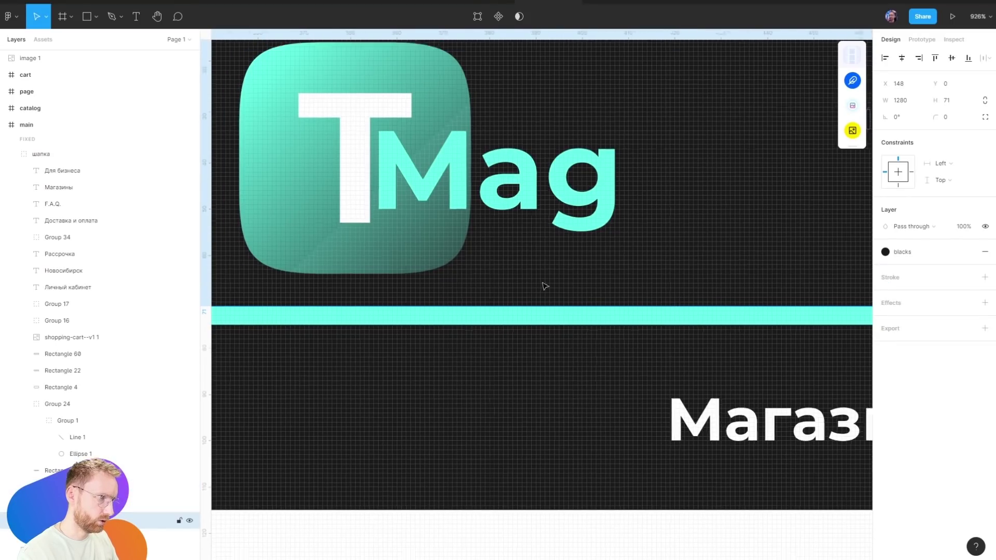
scroll(516, 267, down, 3)
scroll(628, 318, down, 2)
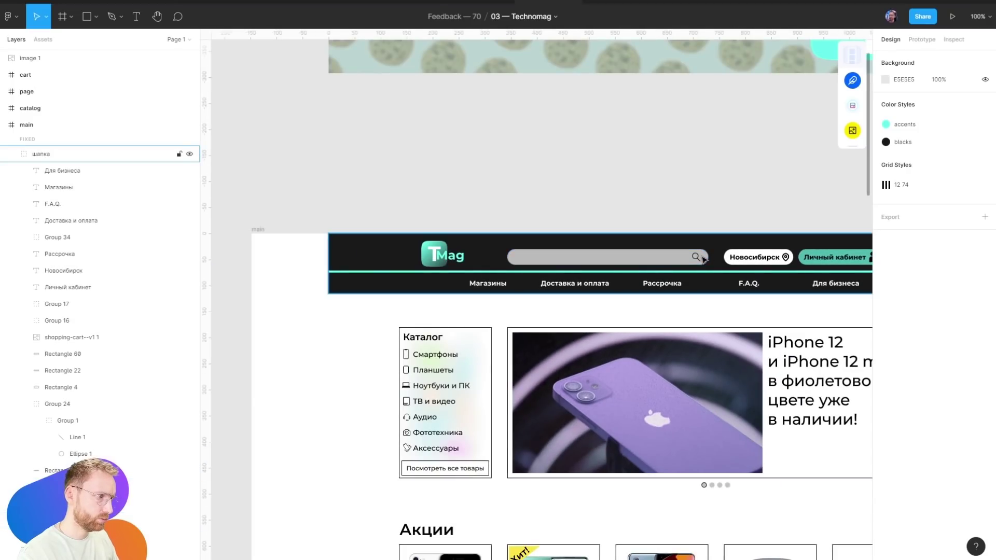
drag(704, 260, 398, 245)
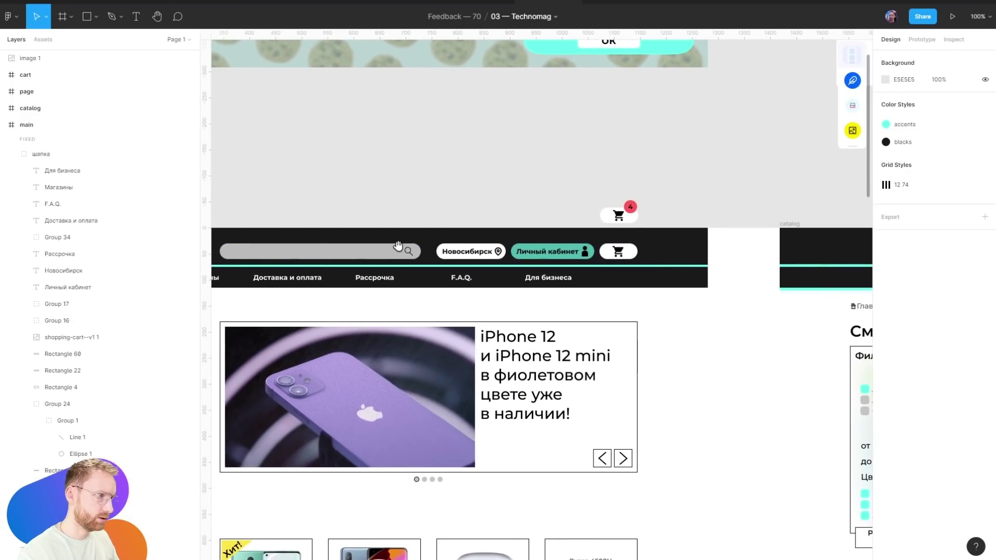
Paste 'ЖК телевизор Samsung UE43TU8000U' as the second Акции card's title, replacing OnePlus 8
scroll(398, 246, down, 5)
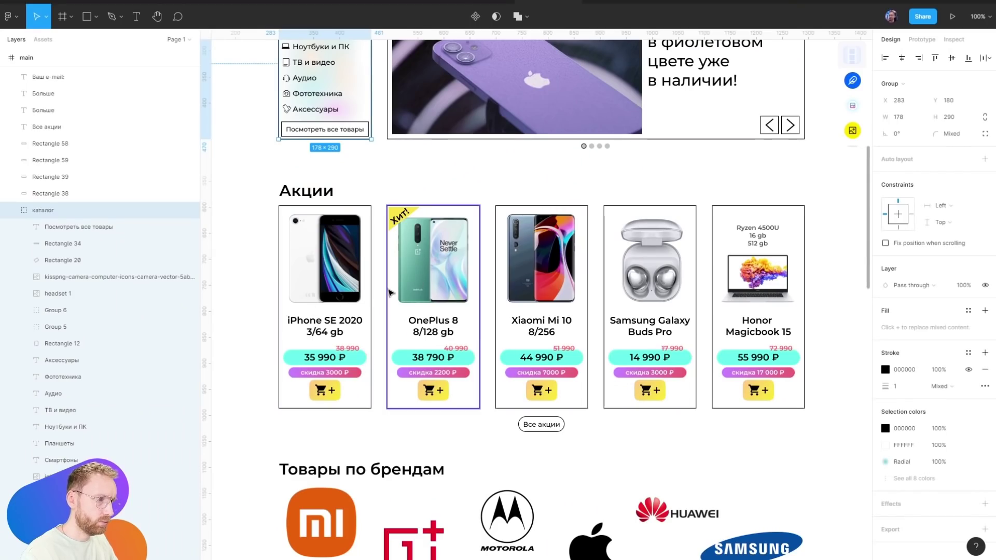
scroll(332, 291, up, 5)
scroll(511, 249, down, 2)
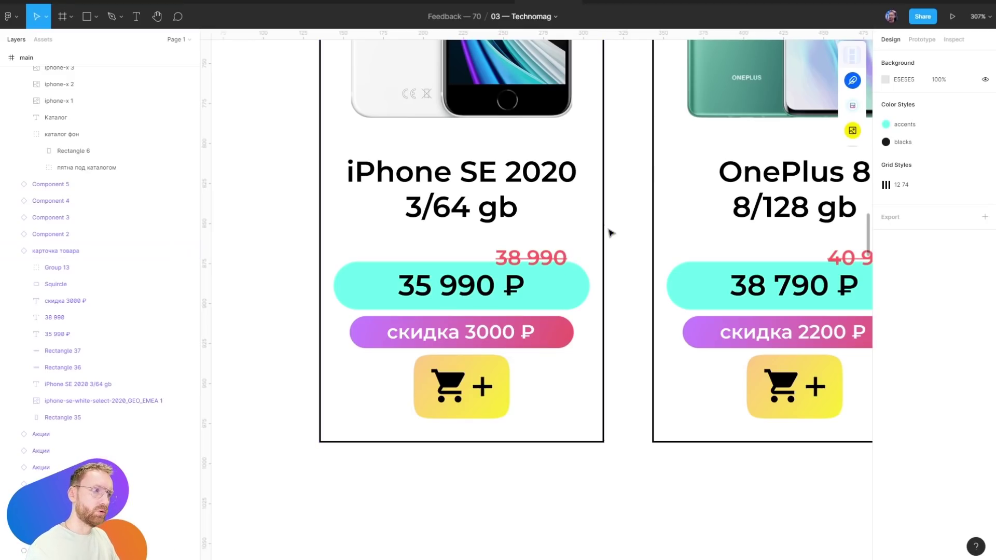
scroll(538, 282, down, 3)
scroll(544, 289, down, 3)
scroll(399, 252, up, 1)
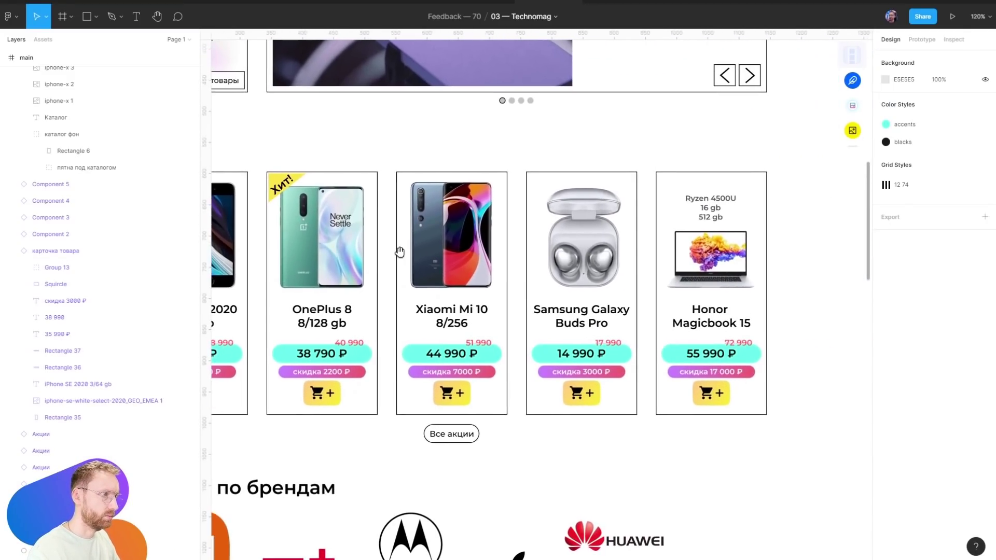
mouse_move(399, 251)
mouse_down()
mouse_move(393, 159)
mouse_move(498, 145)
mouse_up()
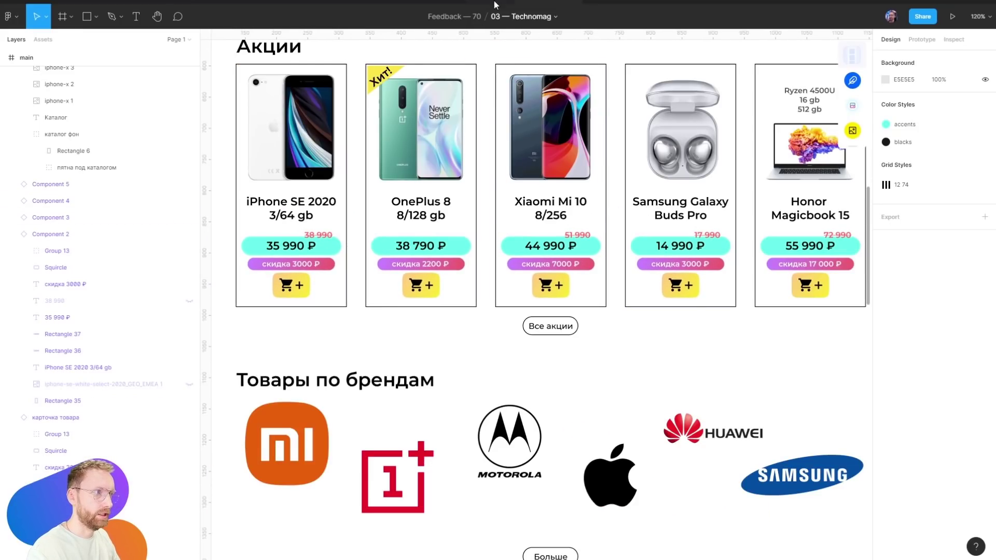
text(ЖК телевизор Samsung UE43TU8000U)
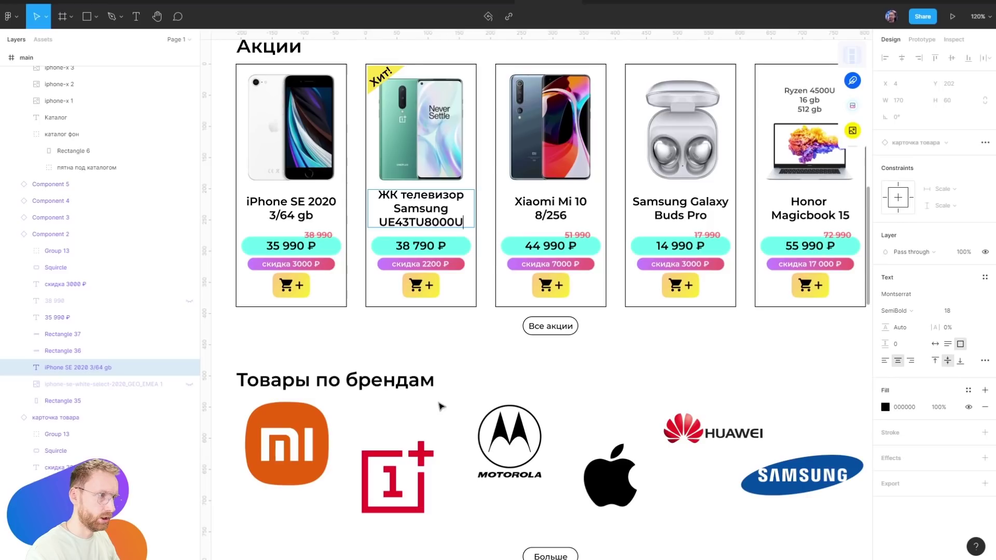
click(495, 358)
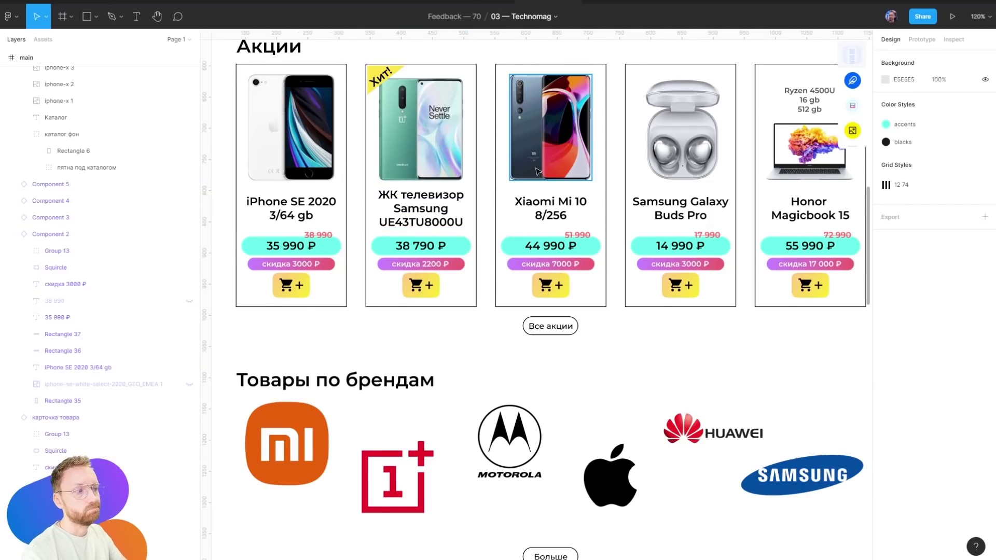
scroll(537, 180, down, 5)
scroll(553, 359, up, 5)
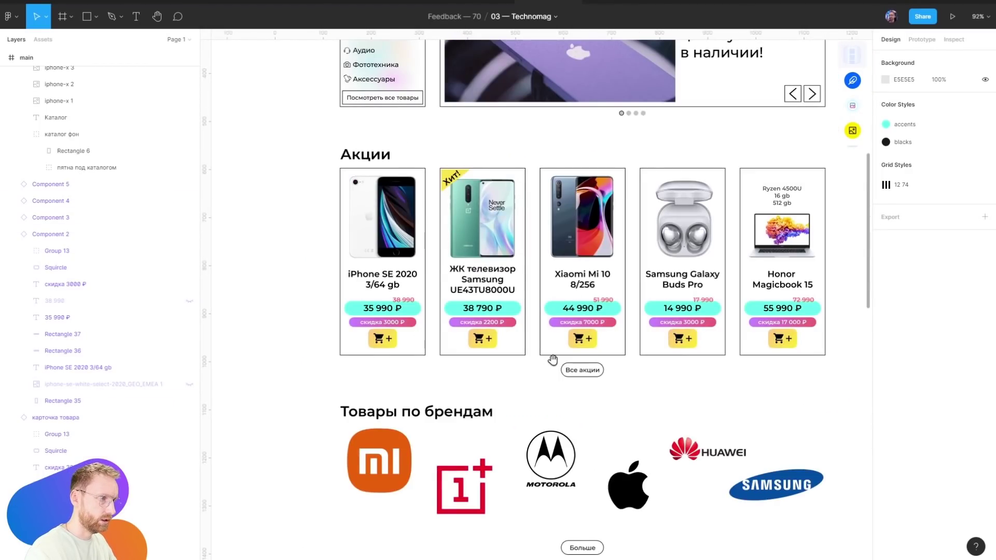
scroll(552, 359, down, 4)
Resize the Mi brand logo from 134×134 down to 88×88 and deselect it
click(393, 309)
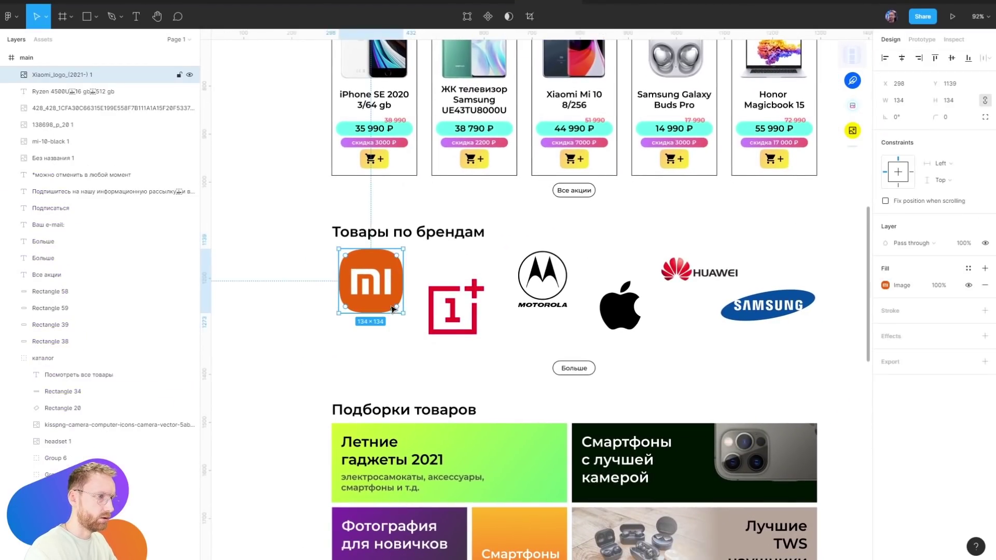
drag(405, 250, 382, 273)
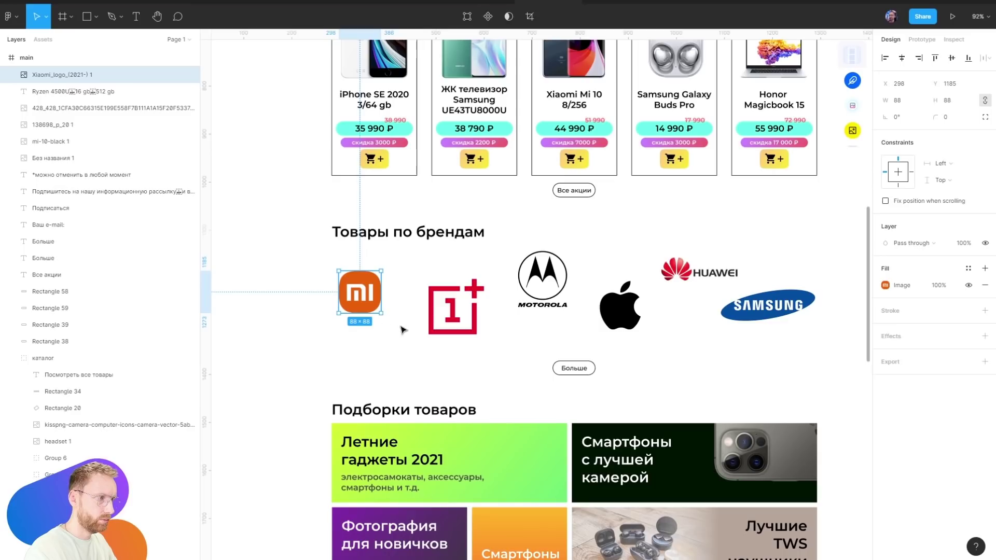
scroll(352, 277, down, 1)
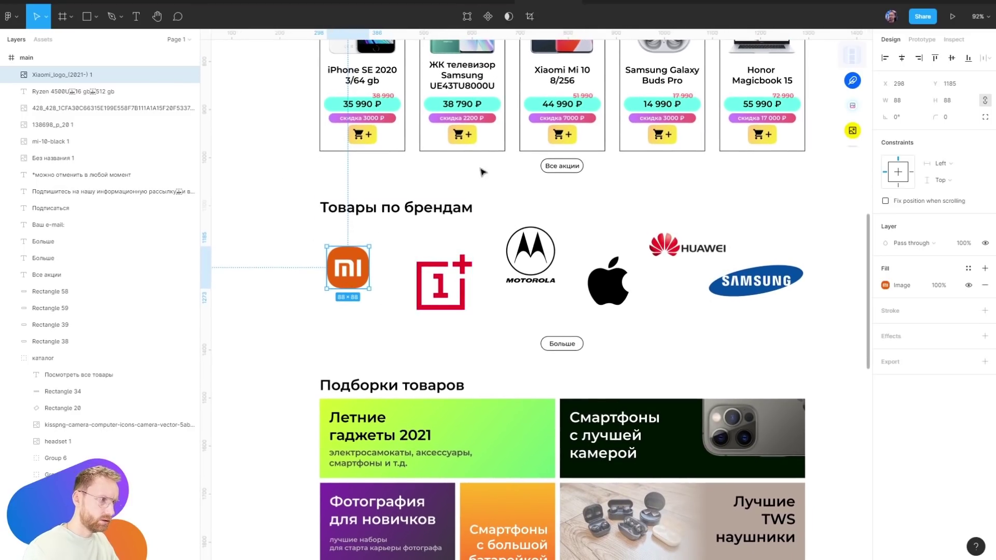
click(644, 192)
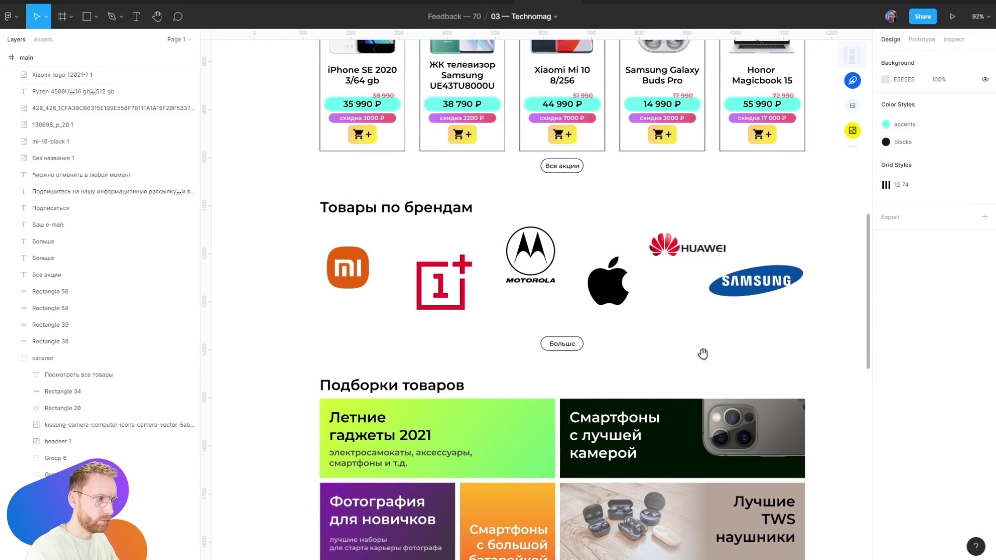
Scroll up and down the page to examine the 480 × 270 iPhone 12 banner photo
scroll(703, 354, down, 6)
scroll(589, 196, down, 5)
scroll(568, 119, up, 15)
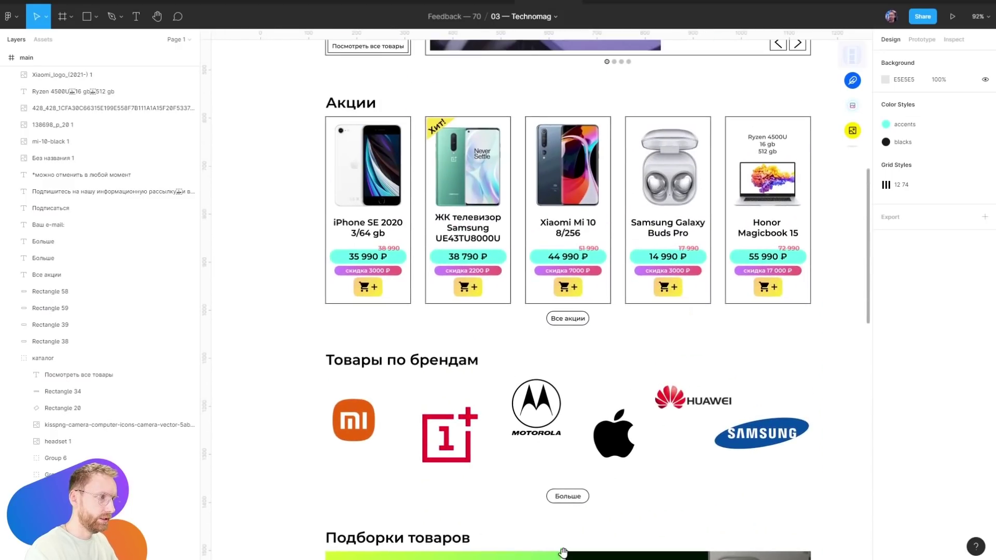
scroll(568, 120, up, 10)
scroll(422, 334, down, 2)
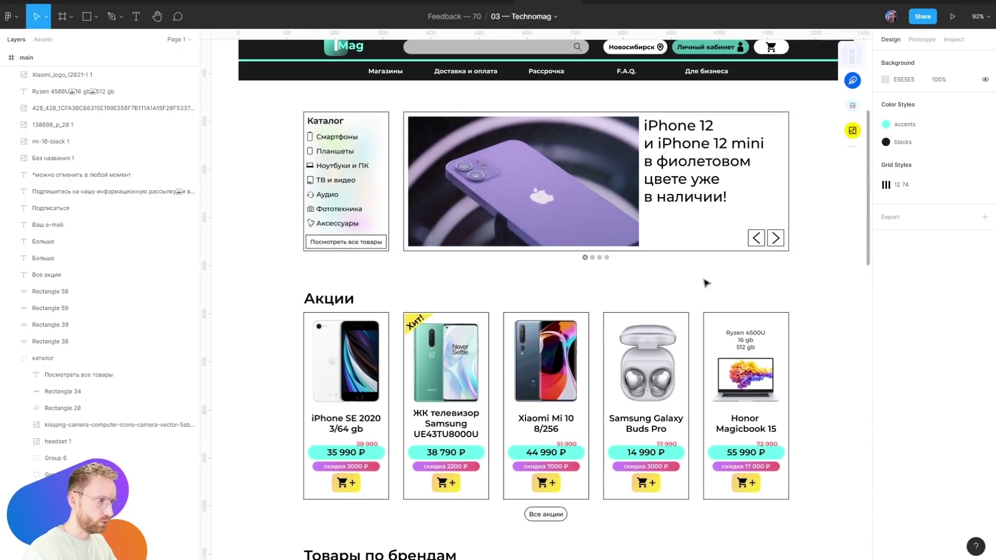
scroll(552, 376, down, 10)
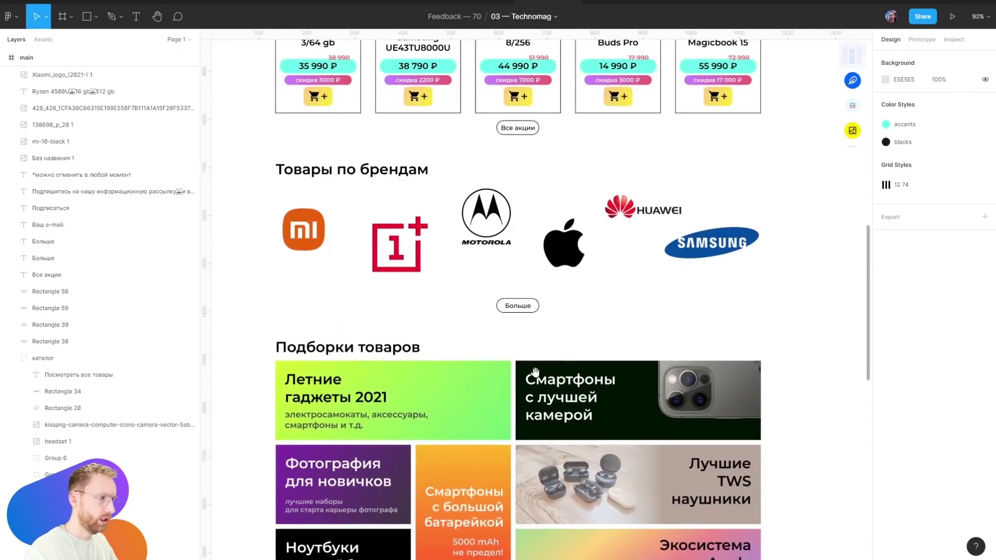
scroll(582, 117, down, 5)
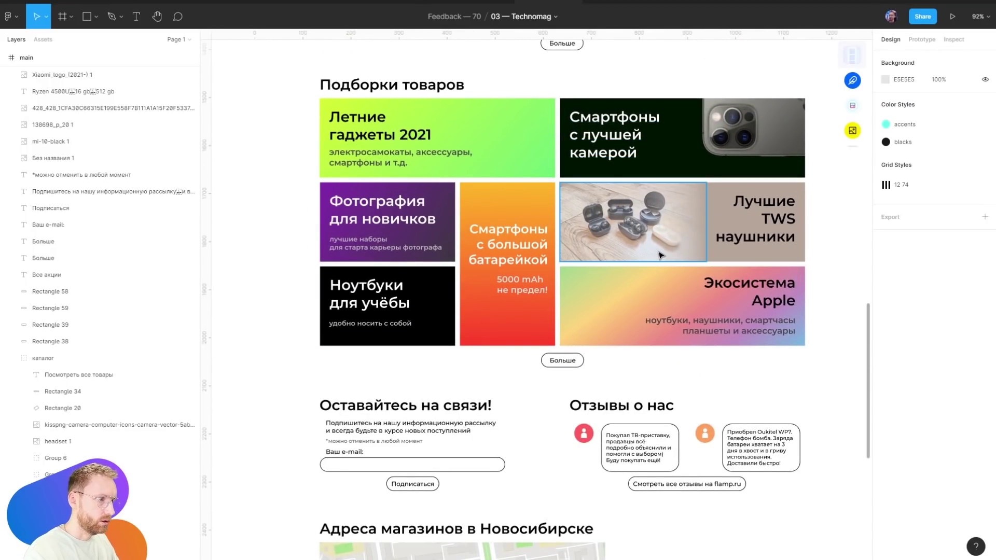
scroll(482, 231, up, 3)
scroll(488, 238, up, 4)
scroll(545, 254, up, 6)
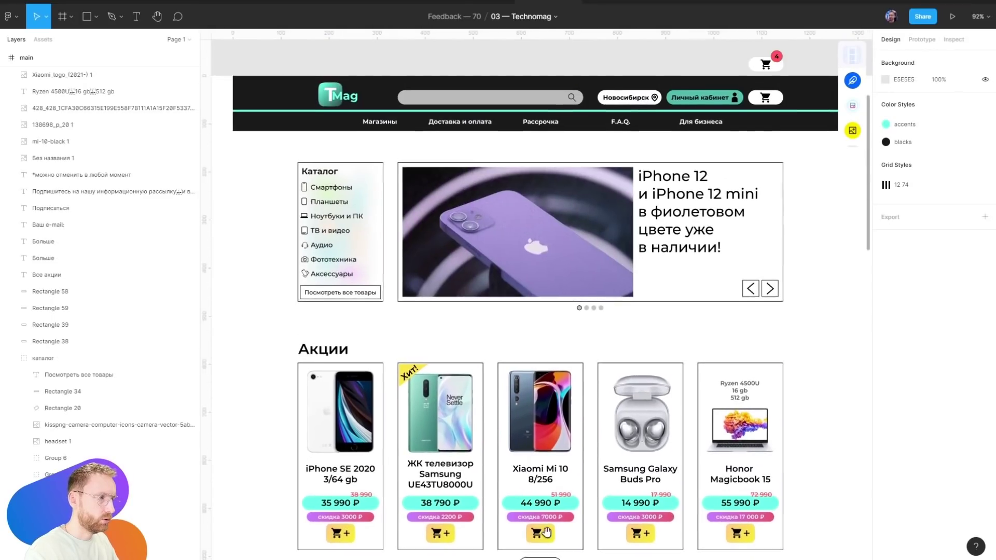
scroll(546, 532, down, 2)
scroll(623, 215, down, 8)
scroll(623, 215, up, 7)
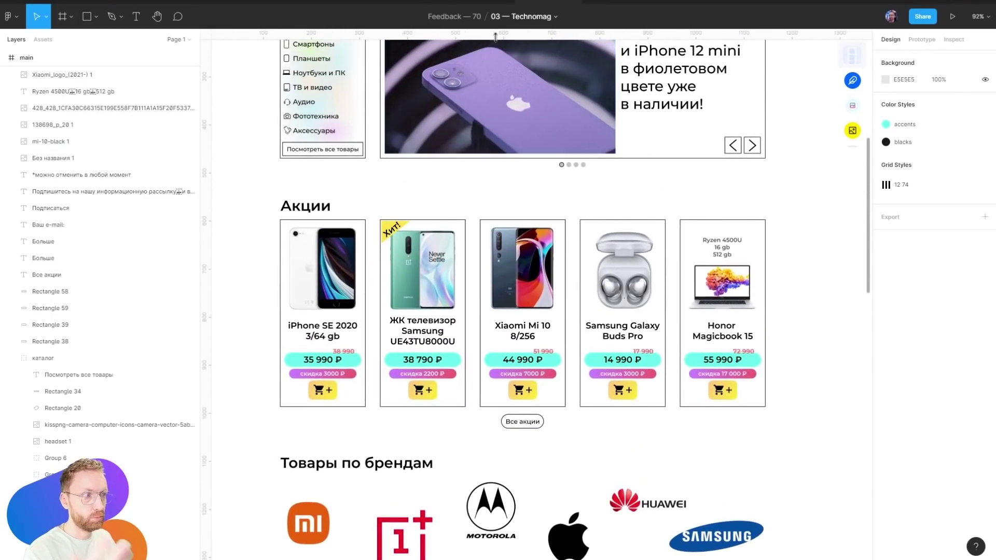
scroll(663, 138, up, 1)
scroll(570, 181, up, 1)
Enlarge the banner photo to fill its frame and nudge the headline down and right
scroll(513, 208, up, 3)
click(511, 214)
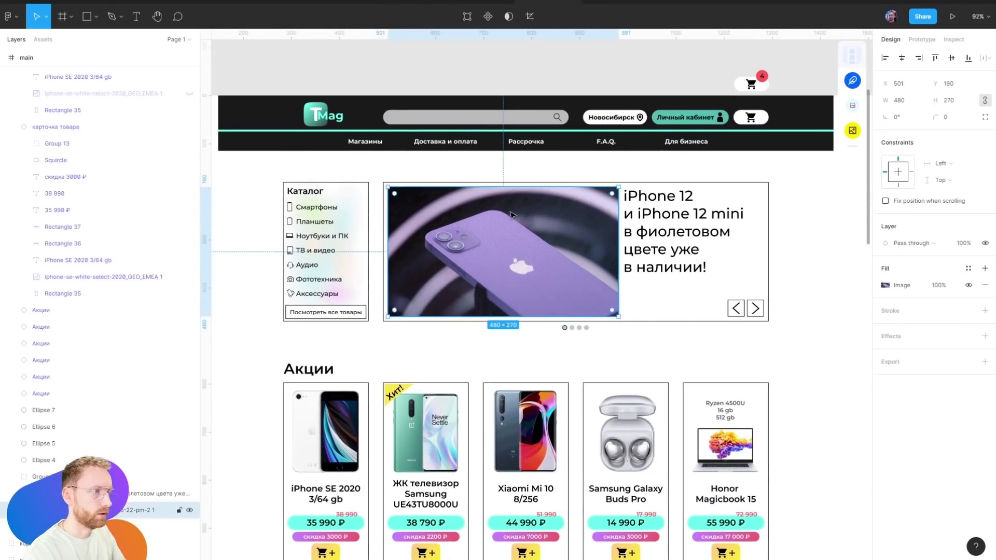
drag(388, 187, 383, 182)
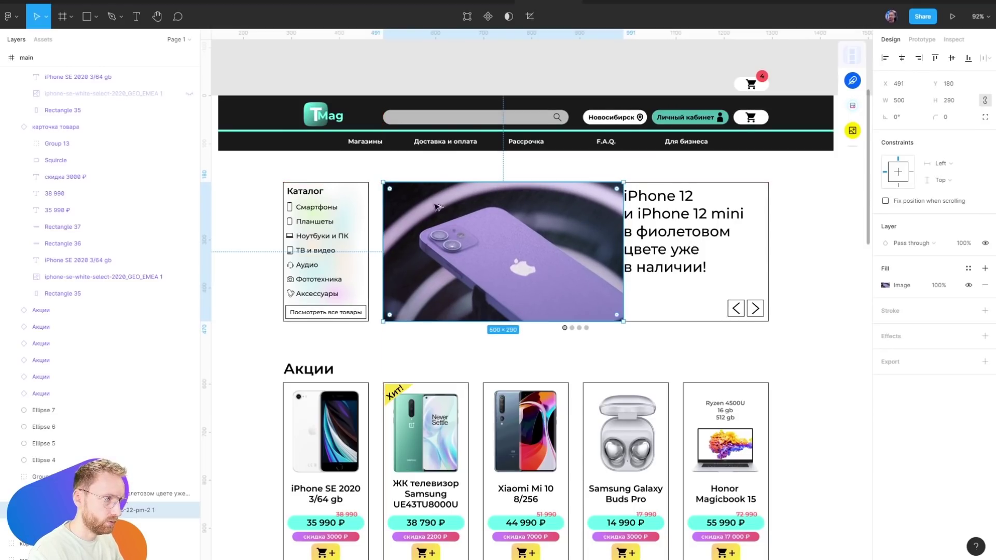
key(Escape)
drag(650, 273, 663, 282)
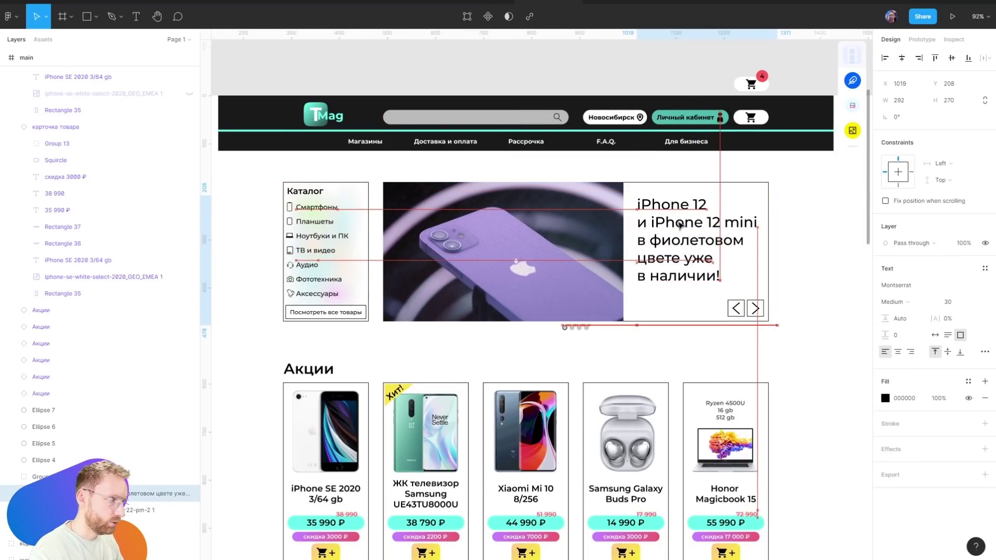
key(Escape)
Select both arrow shapes in the banner buttons and check their stroke colour
scroll(769, 299, up, 5)
click(778, 298)
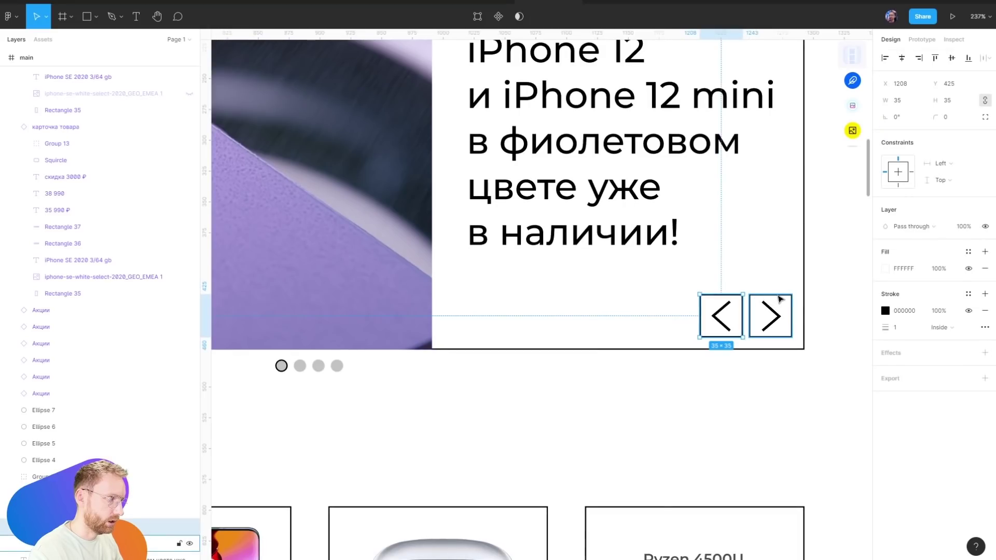
double_click(771, 316)
shift+click(721, 315)
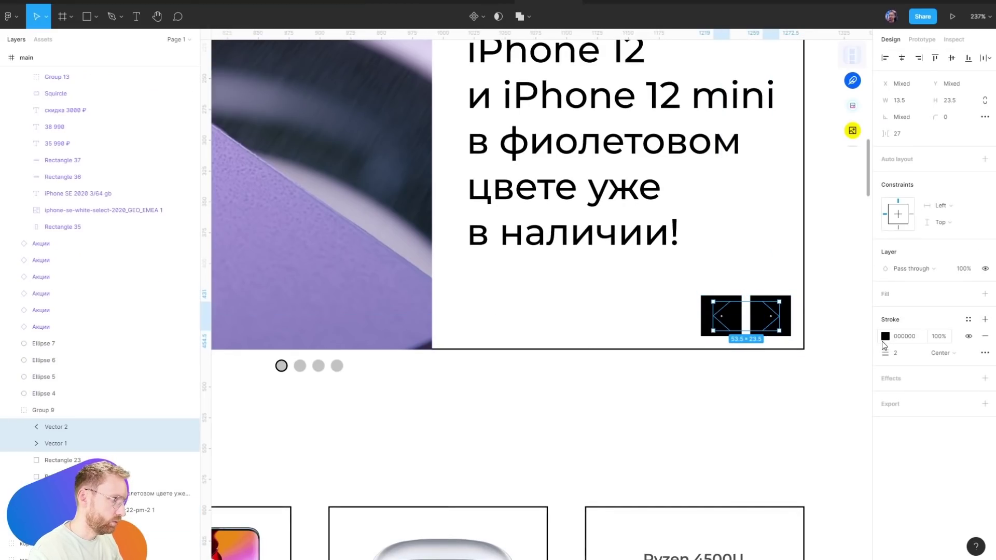
click(886, 336)
click(647, 367)
Copy the green Летние гаджеты 2021 card's gradient fill onto the left arrow button
scroll(647, 352, down, 10)
scroll(571, 207, down, 5)
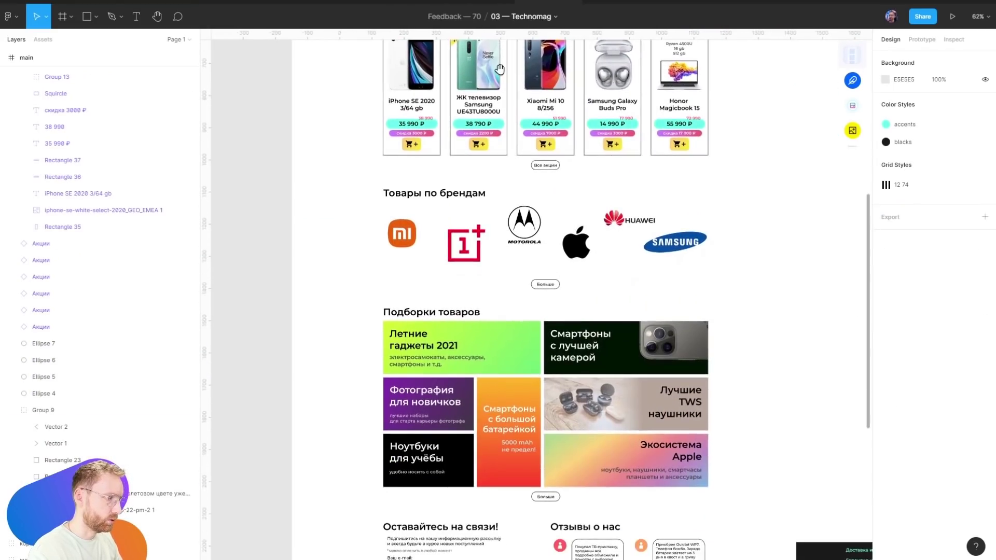
click(519, 363)
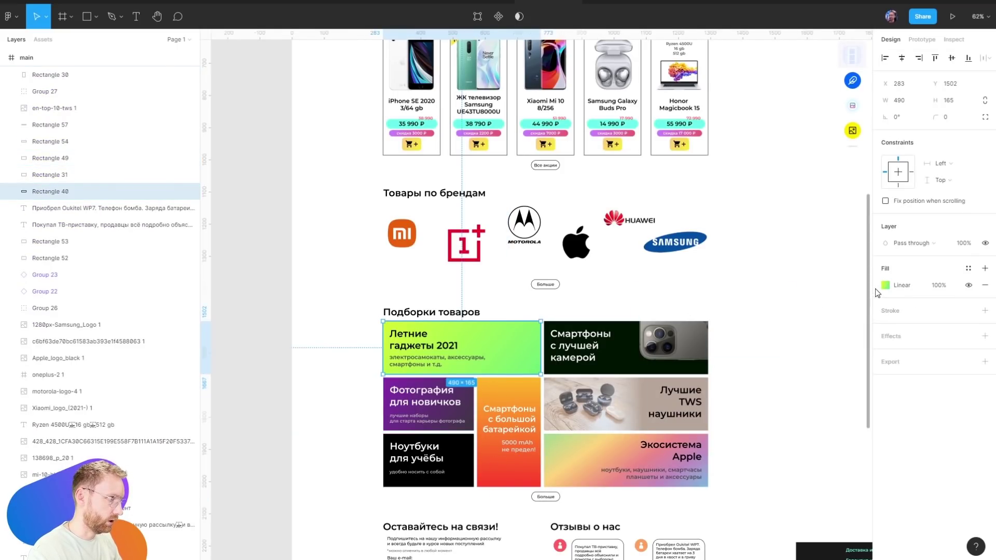
key(ctrl+c)
scroll(751, 102, up, 10)
scroll(740, 395, up, 5)
click(596, 473)
key(ctrl+v)
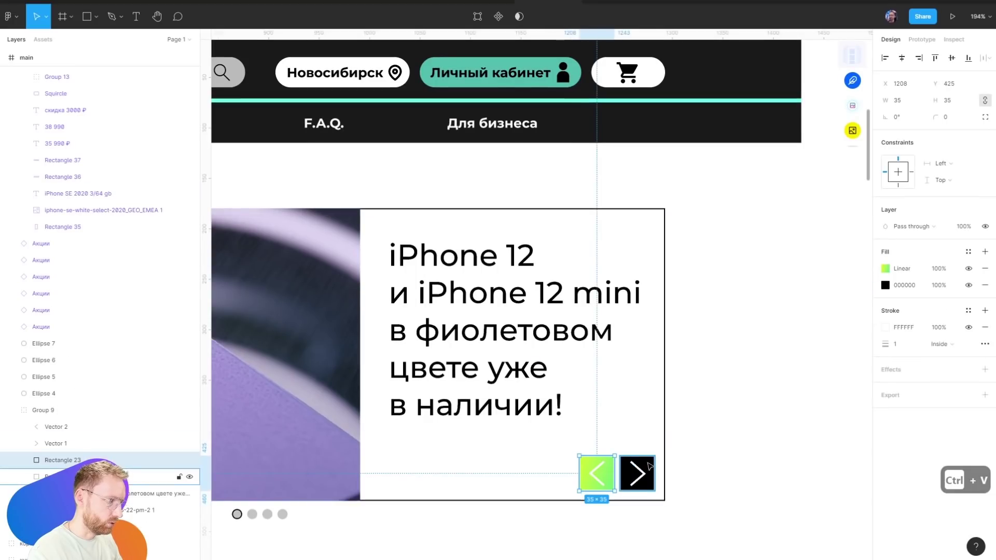
click(759, 389)
Copy the Летние гаджеты 2021 title's text styling onto the banner headline
scroll(761, 363, down, 10)
scroll(728, 349, down, 3)
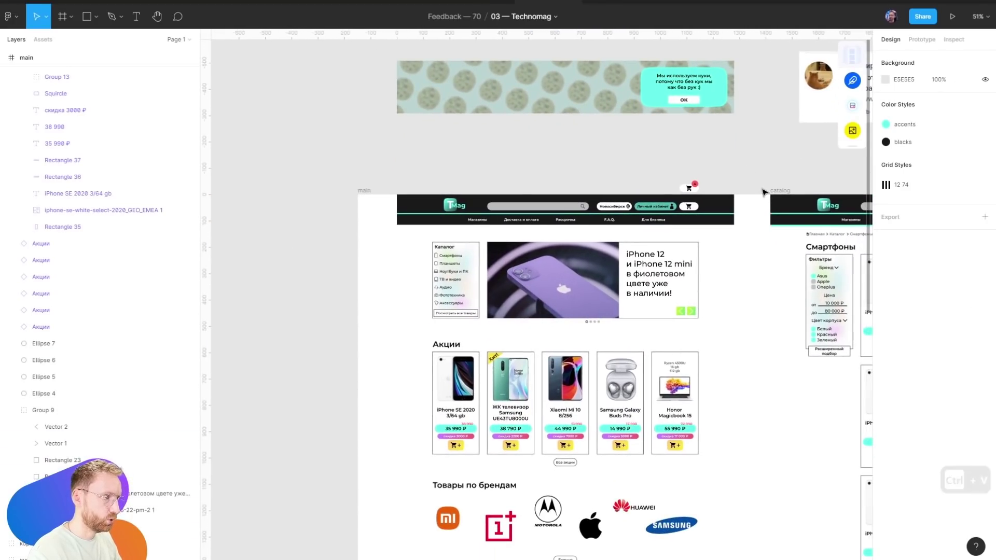
scroll(726, 259, down, 5)
scroll(600, 225, up, 2)
scroll(568, 425, up, 4)
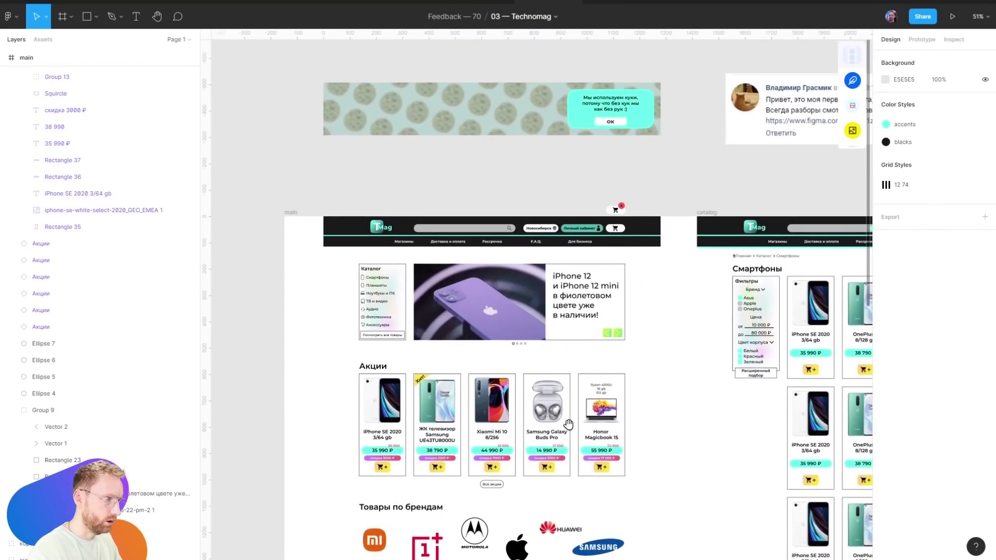
scroll(569, 424, down, 5)
click(425, 332)
key(ctrl+alt+c)
scroll(648, 244, up, 5)
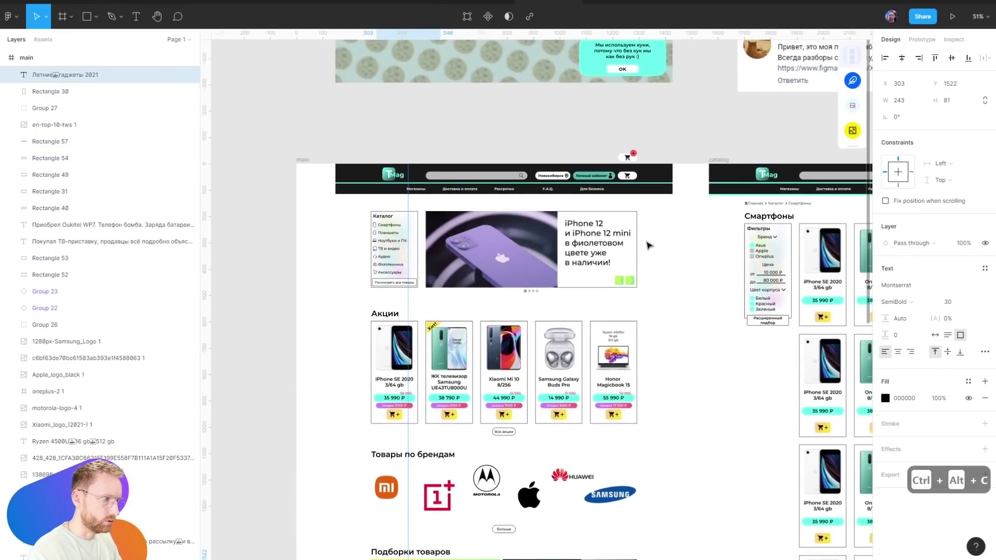
scroll(620, 215, up, 5)
click(578, 284)
key(ctrl+alt+v)
Compare Medium against SemiBold weights, keeping the headline Montserrat SemiBold 30
key(ctrl+z)
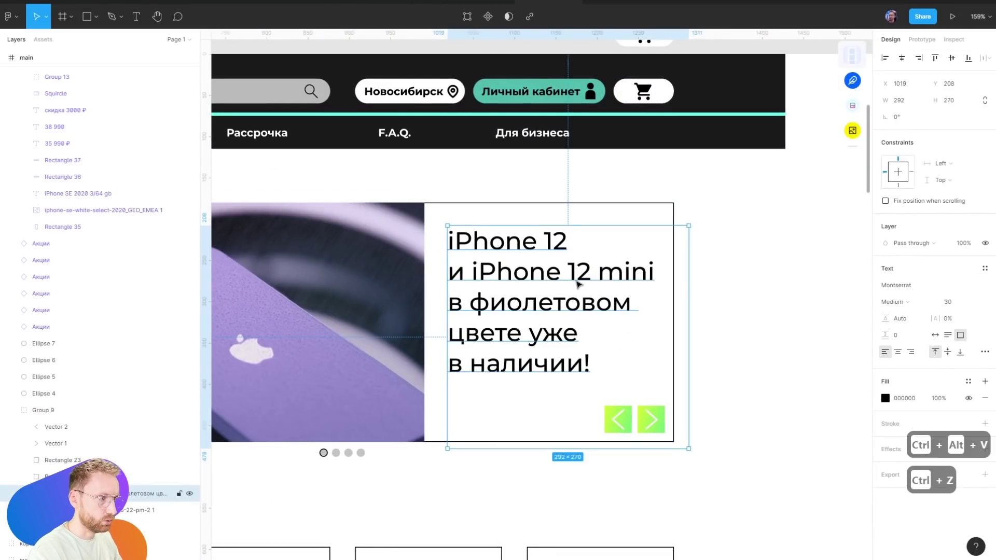
key(ctrl+shift+z)
key(ctrl+z)
key(ctrl+shift+z)
key(ctrl+z)
key(ctrl+shift+z)
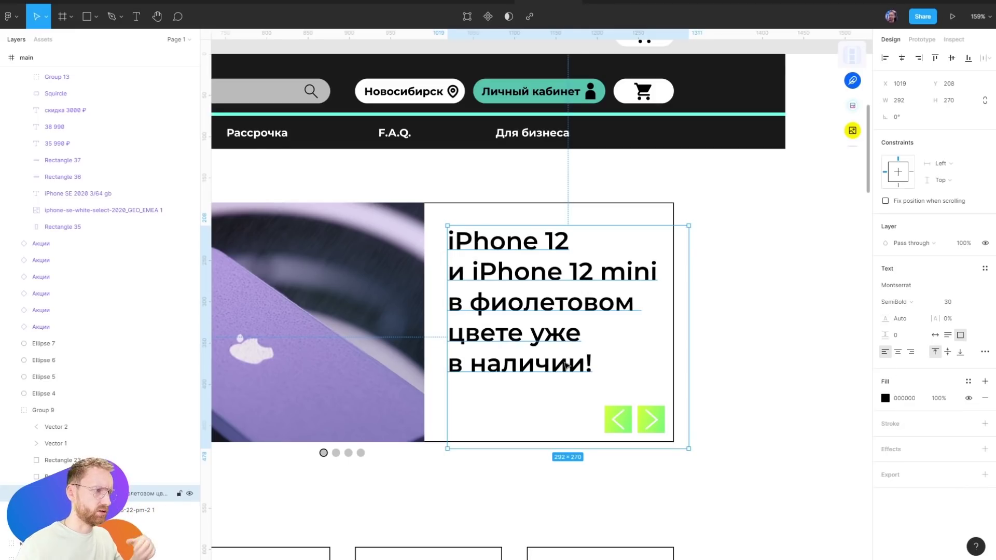
Make the headline box auto-height, widen it, and remove the line break after уже
double_click(692, 426)
click(690, 422)
click(571, 311)
mouse_move(773, 283)
mouse_down()
mouse_move(669, 284)
mouse_move(768, 269)
mouse_up()
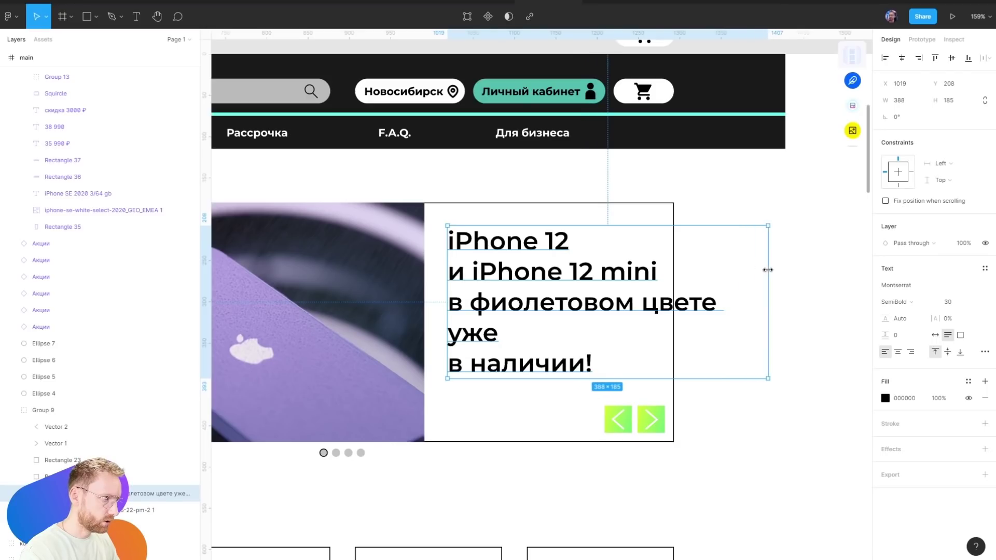
double_click(504, 333)
key(Delete)
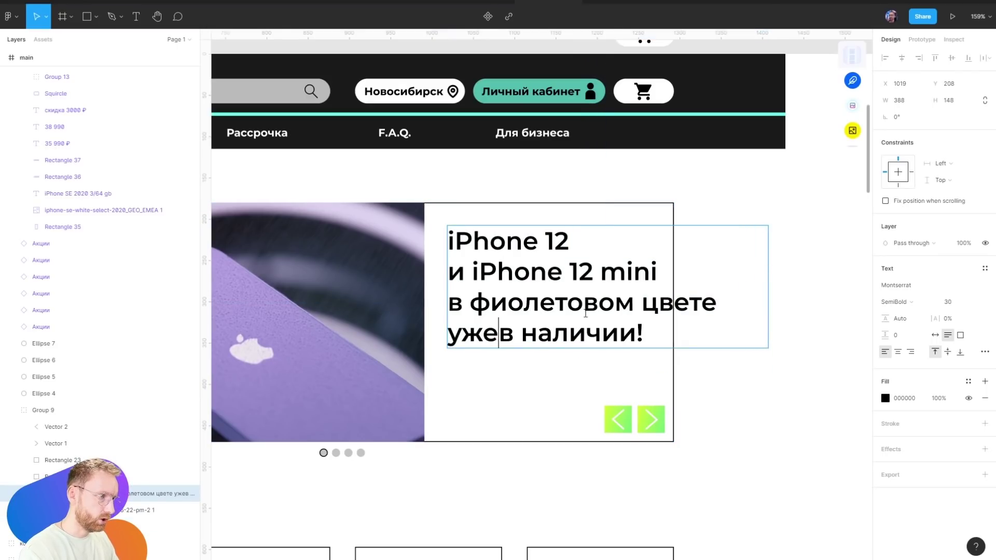
key(Escape)
Narrow the headline box, put в наличии! on its own line, and settle at 268×185
drag(768, 280, 667, 285)
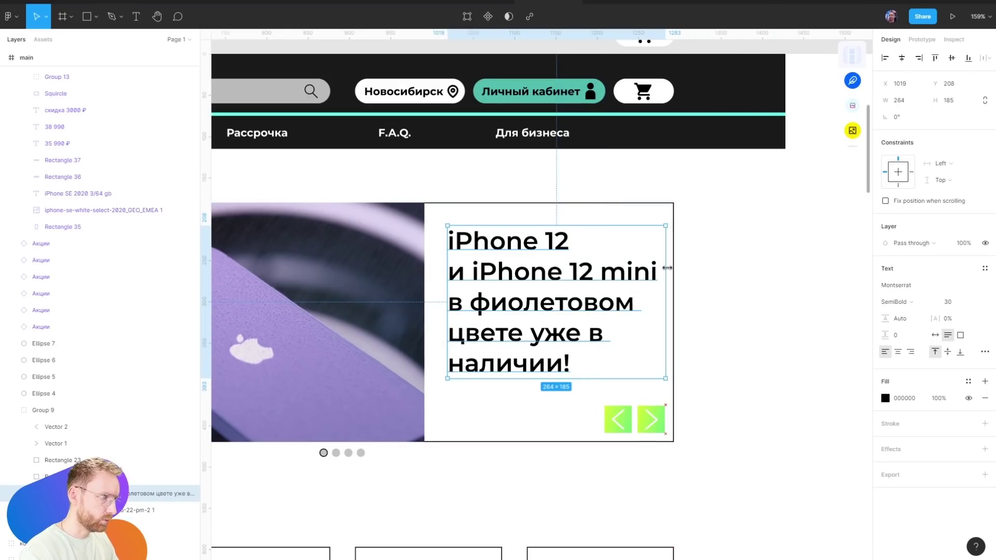
key(Return)
click(600, 325)
key(ctrl+alt+space)
key(Escape)
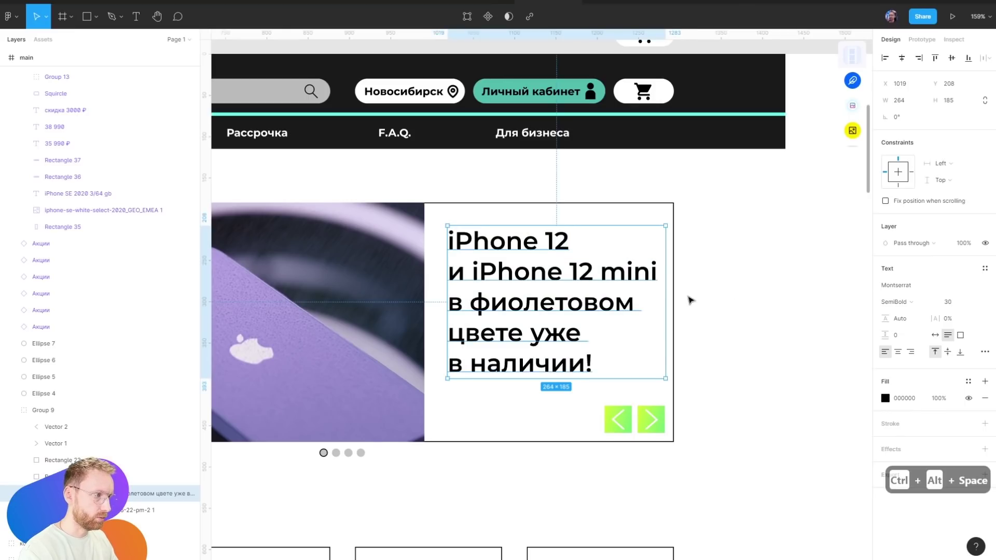
mouse_move(666, 293)
mouse_down()
mouse_move(762, 282)
mouse_move(678, 254)
mouse_up()
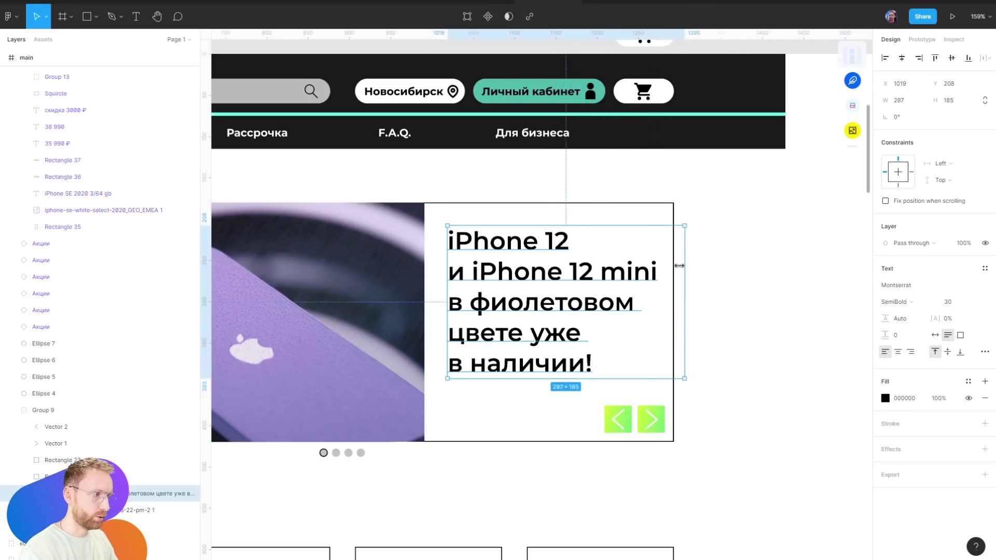
click(702, 254)
scroll(588, 317, down, 2)
Draw a rectangle over the banner, then select the cyan Asus checkbox
key(r)
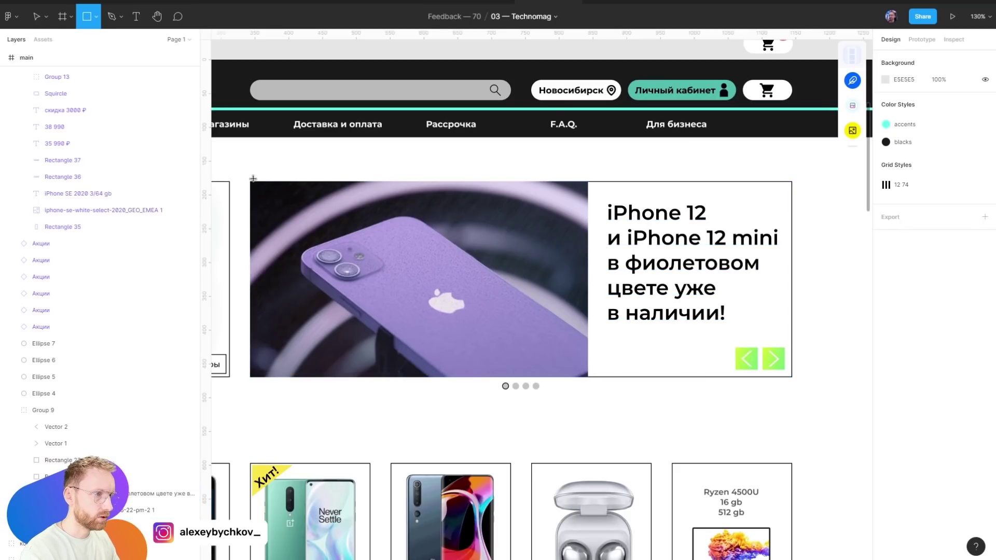
drag(250, 180, 792, 378)
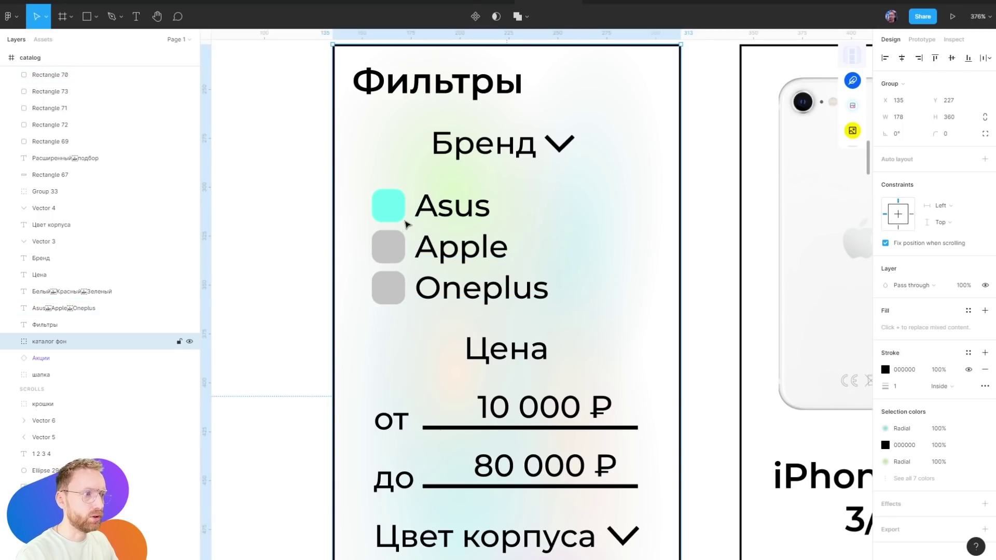
click(398, 213)
scroll(395, 213, up, 5)
Draw a three-point check mark over the Asus checkbox with the Pen tool
key(p)
click(364, 192)
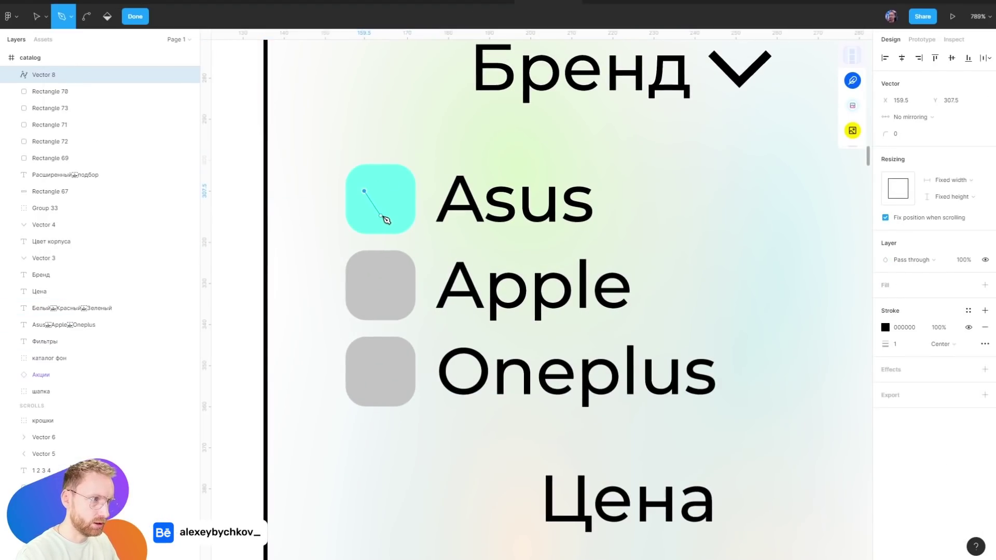
click(384, 221)
click(425, 155)
key(Escape)
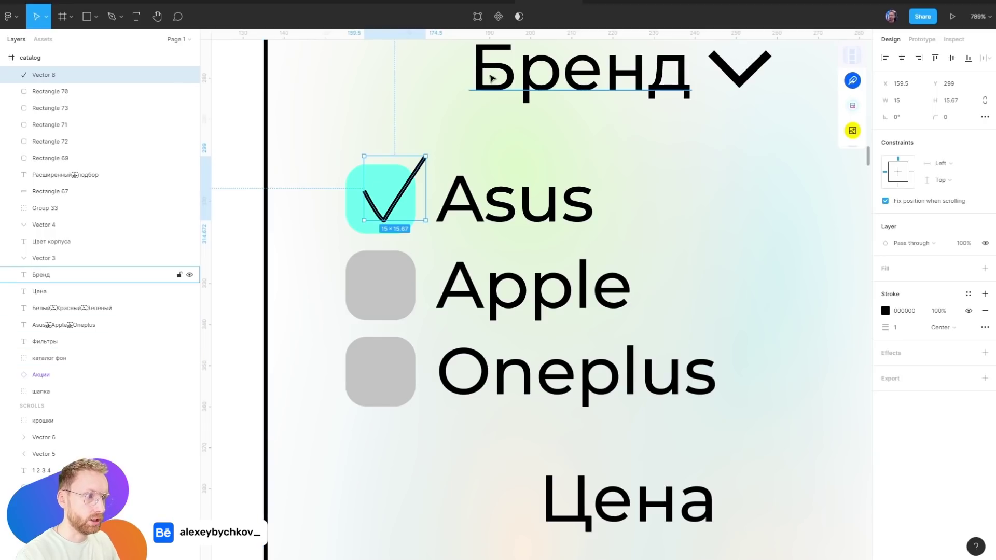
Save the file, then undo recent edits so the headline box returns to 292×270
scroll(493, 77, down, 5)
scroll(573, 293, down, 10)
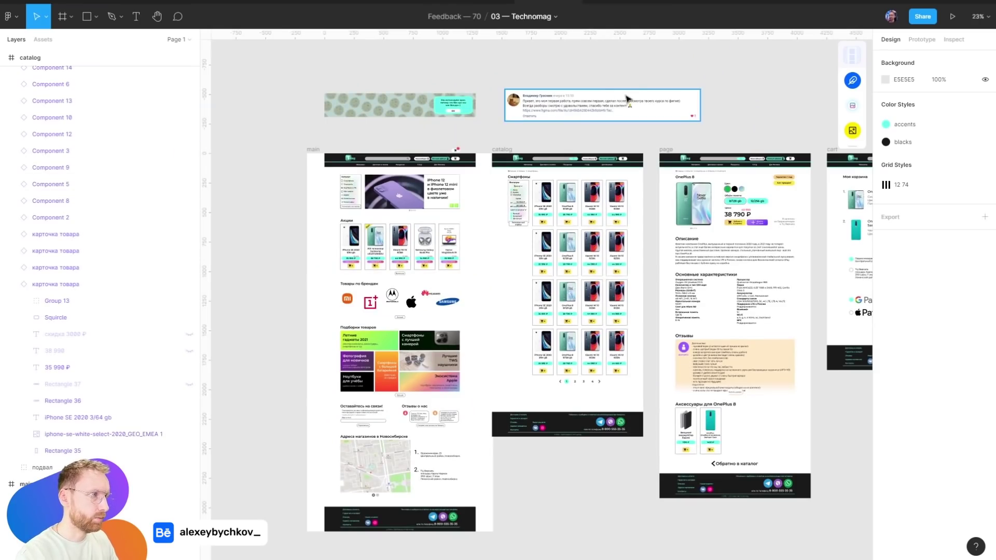
scroll(629, 98, up, 5)
scroll(646, 78, up, 5)
scroll(646, 78, down, 10)
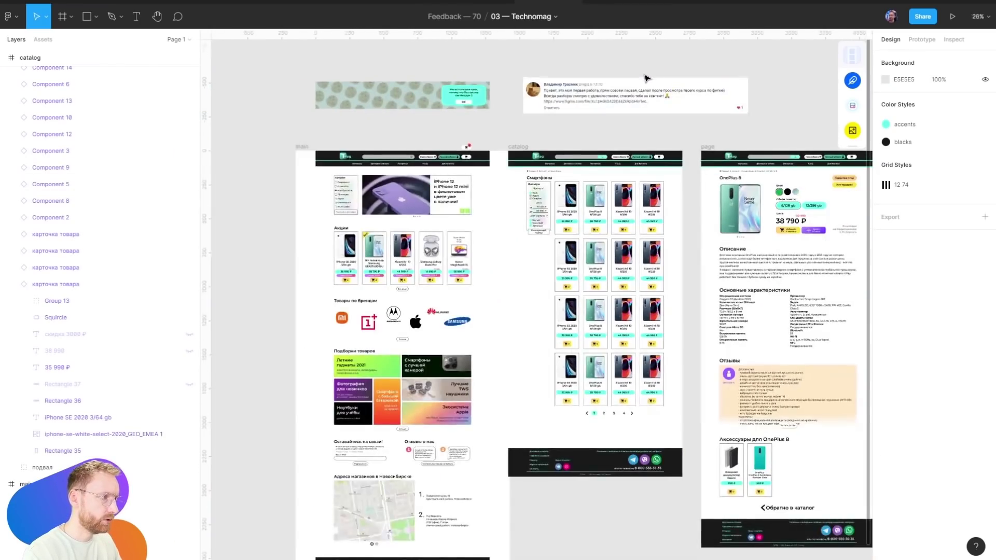
scroll(632, 155, right, 3)
scroll(667, 201, up, 5)
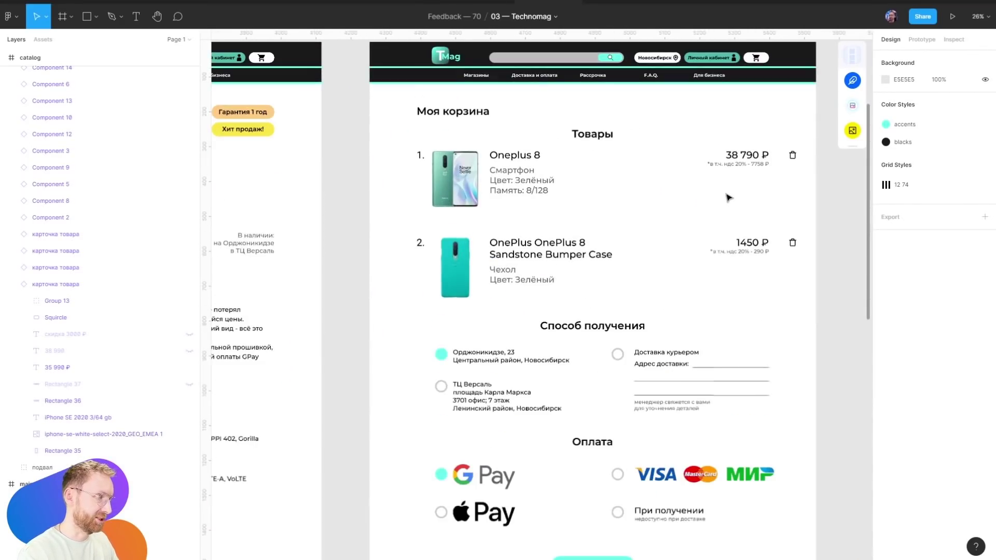
scroll(421, 204, down, 5)
key(ctrl+s)
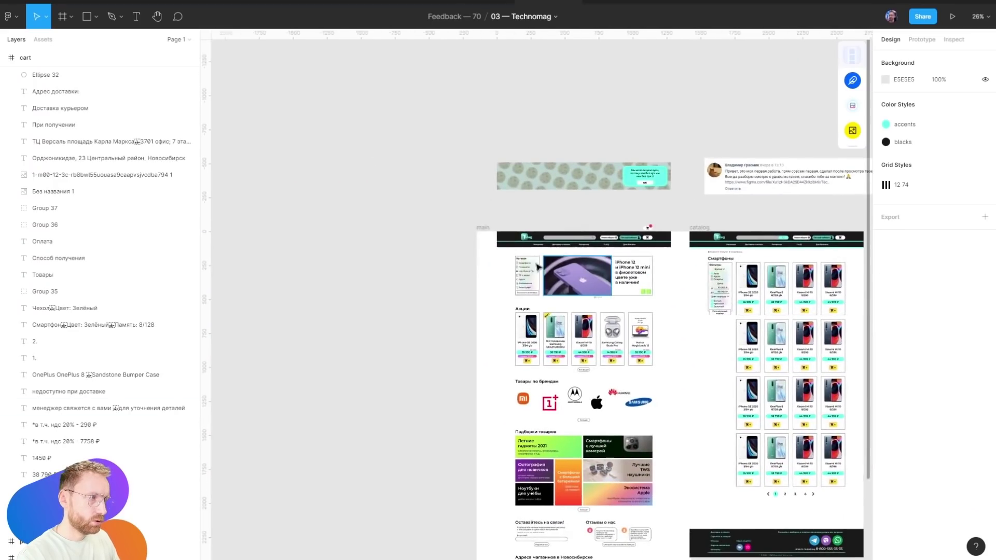
key(ctrl+z)
key(ctrl+z)
key(ctrl+z)
key(ctrl+z)
key(ctrl+z)
key(ctrl+z)
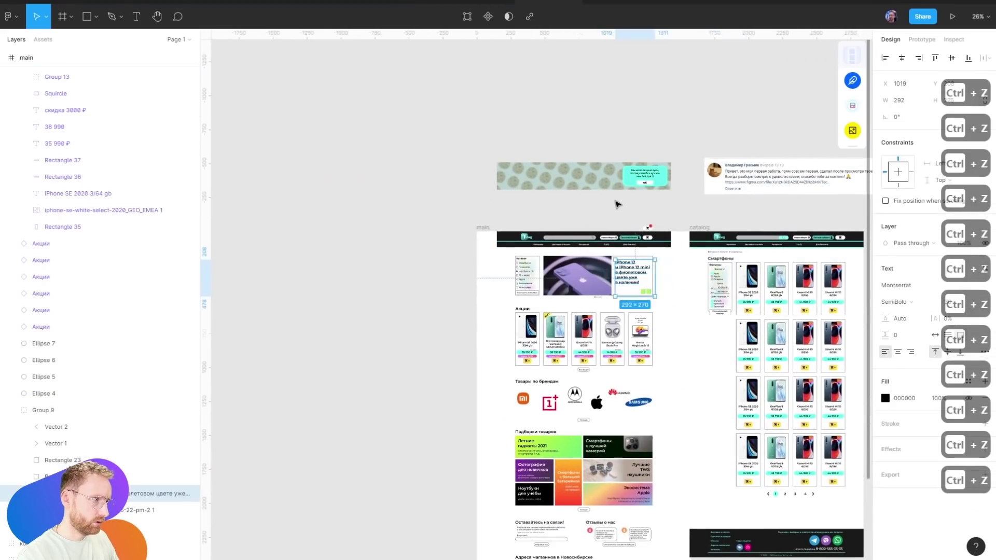
key(ctrl+z)
key(ctrl+z)
key(ctrl+z)
key(ctrl+v)
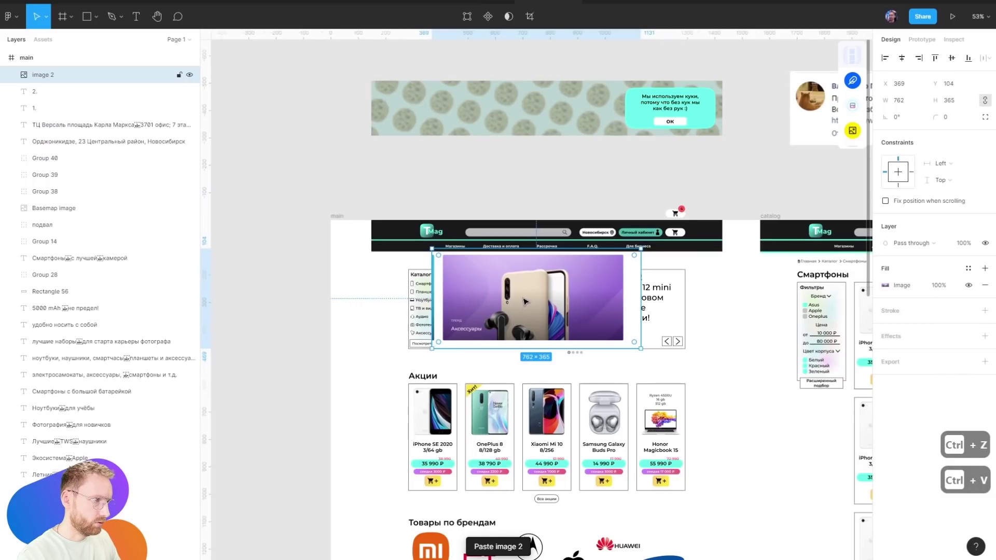
scroll(501, 179, up, 5)
scroll(441, 259, up, 2)
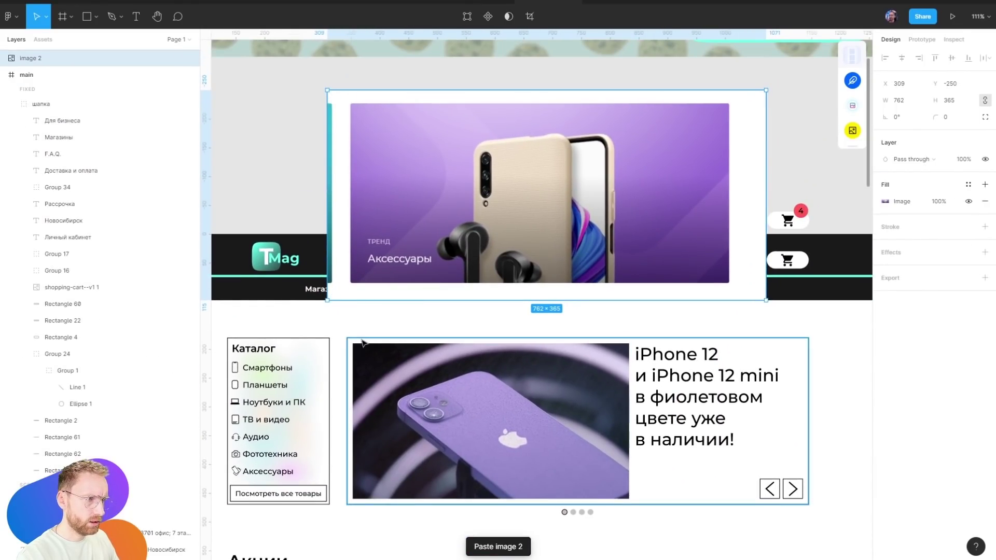
scroll(358, 332, up, 2)
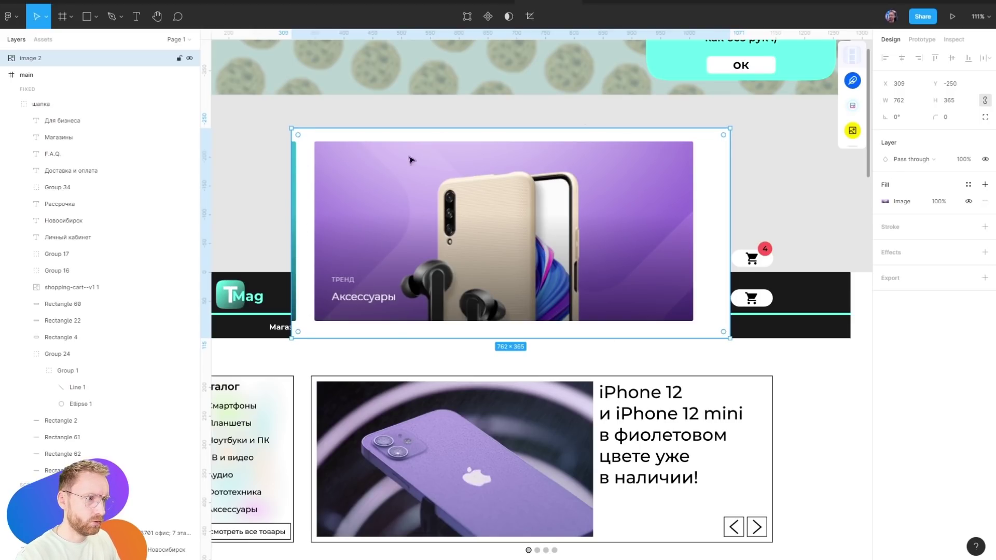
click(356, 391)
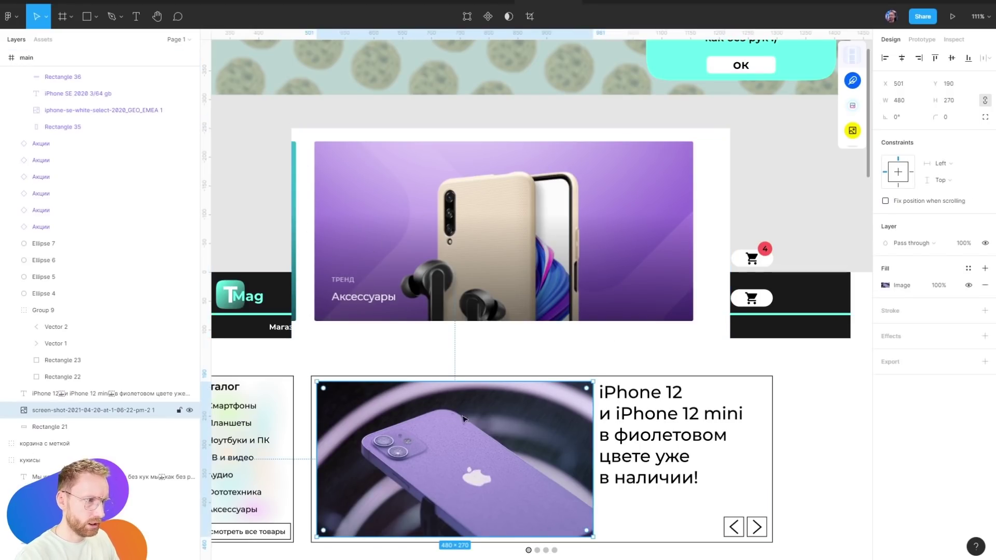
click(821, 392)
scroll(632, 384, down, 5)
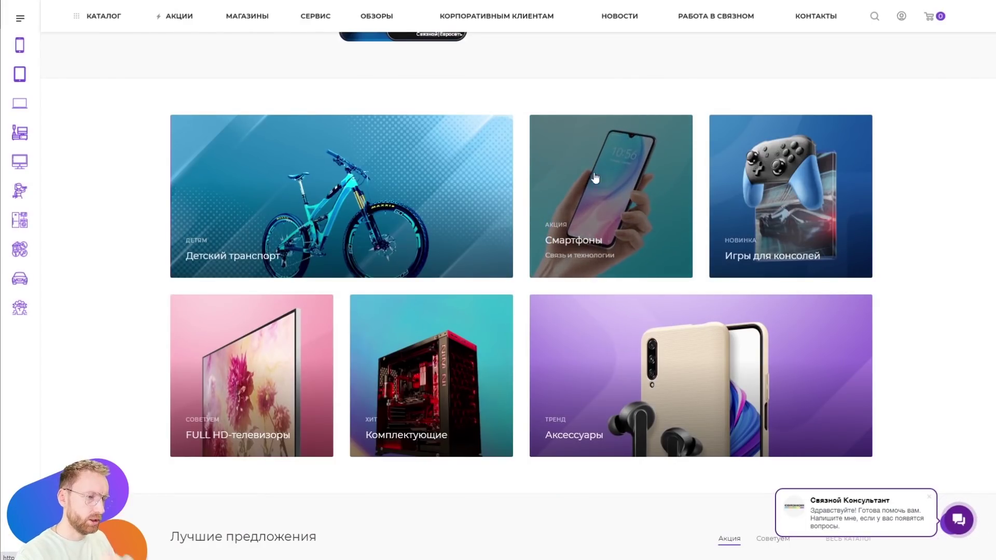
Capture the Svyaznoy home page with the screenshot extension's Вся страница option
scroll(591, 205, down, 5)
scroll(358, 180, down, 3)
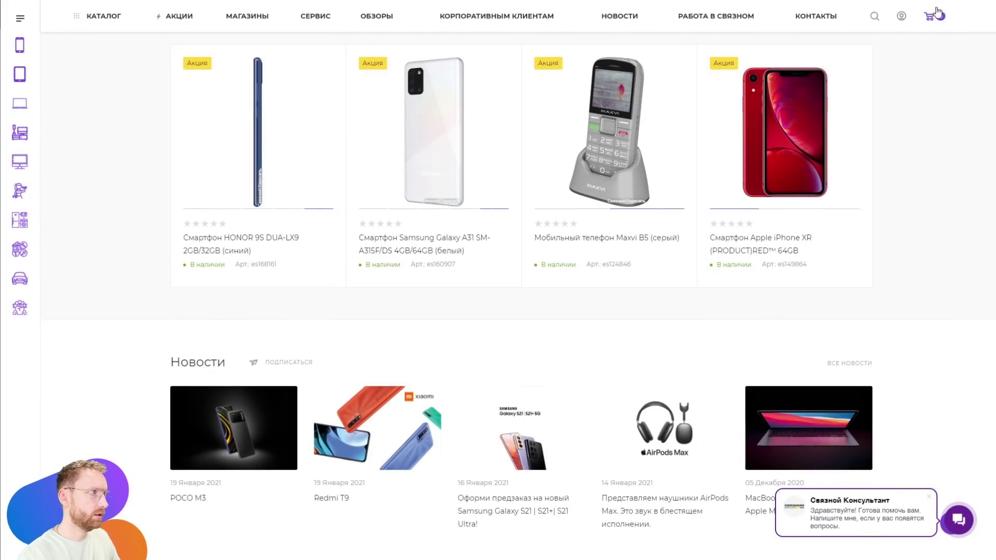
click(918, 1)
click(918, 32)
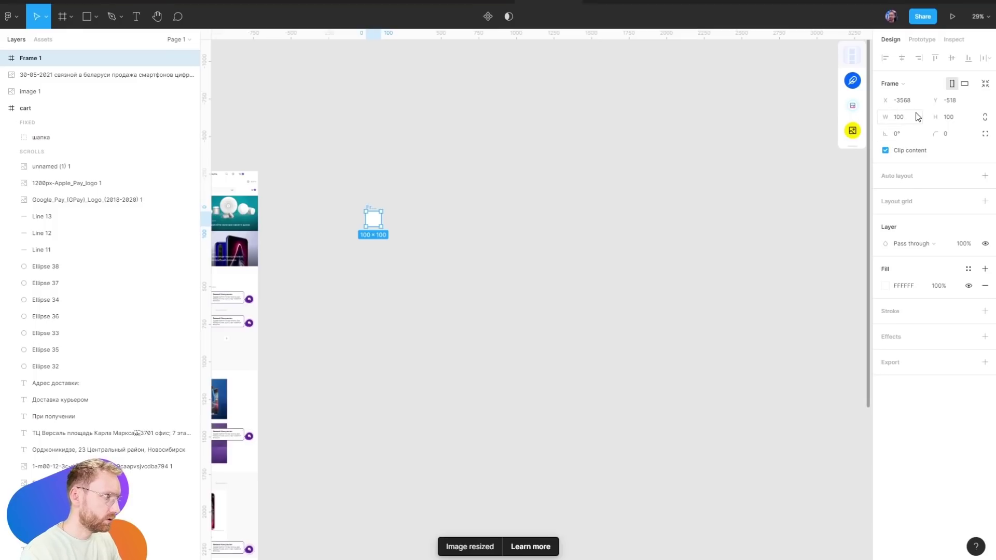
Resize Frame 1 to 1920 wide by 5000 high
text(20)
key(Tab)
text(1)
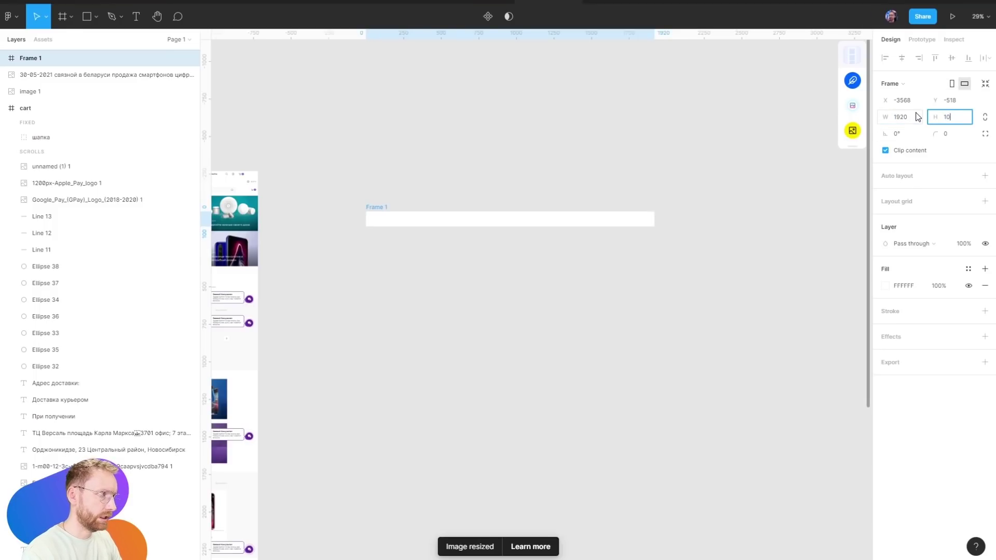
key(ctrl+a)
text(5000)
key(Return)
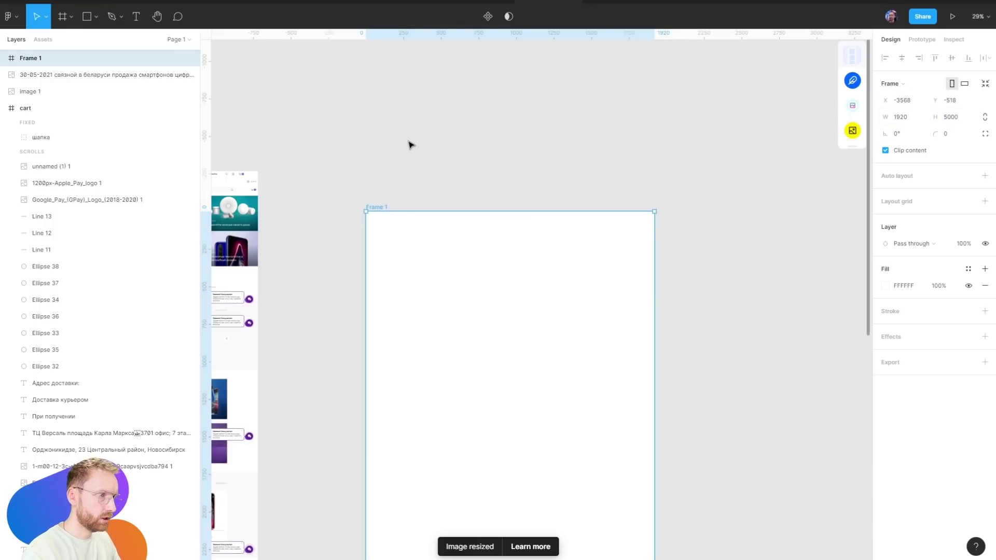
Move the Svyaznoy screenshot into Frame 1, sent to the back
click(103, 74)
key(ctrl+x)
click(584, 227)
key(ctrl+v)
key(ctrl+shift+bracketleft)
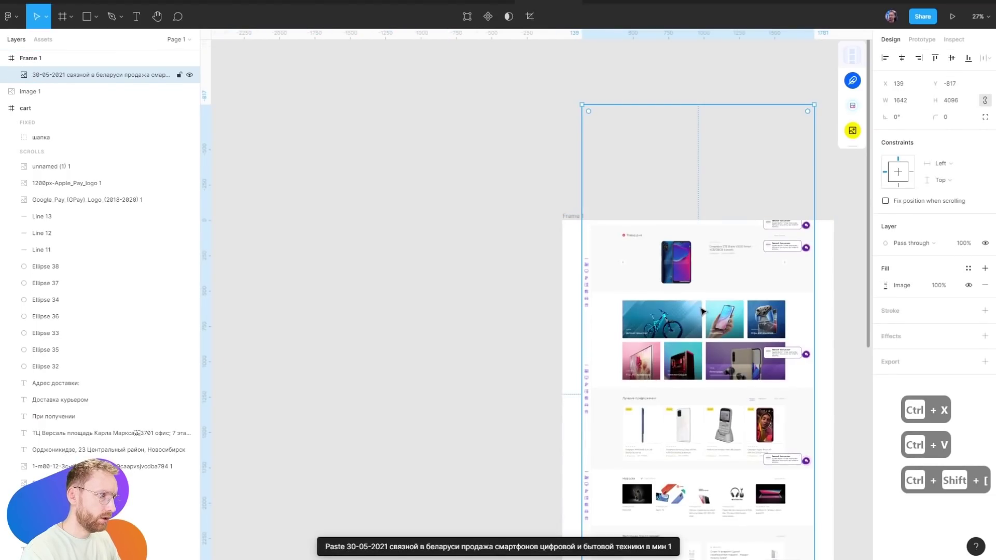
drag(702, 311, 586, 381)
Scale the screenshot to full frame width, fade it to 33% opacity, and lock it
scroll(586, 382, up, 2)
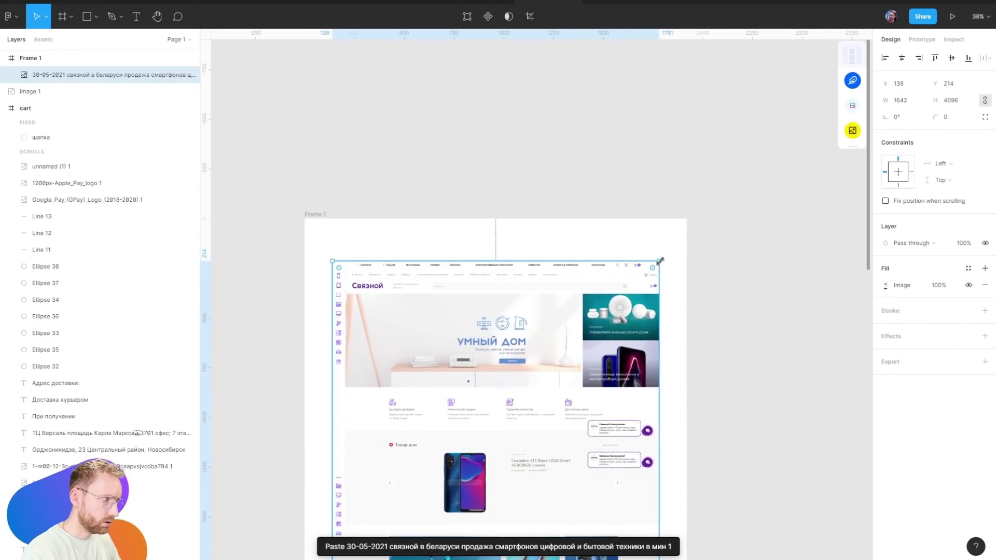
drag(659, 261, 684, 207)
drag(493, 291, 496, 320)
key(3)
key(3)
click(179, 74)
click(435, 102)
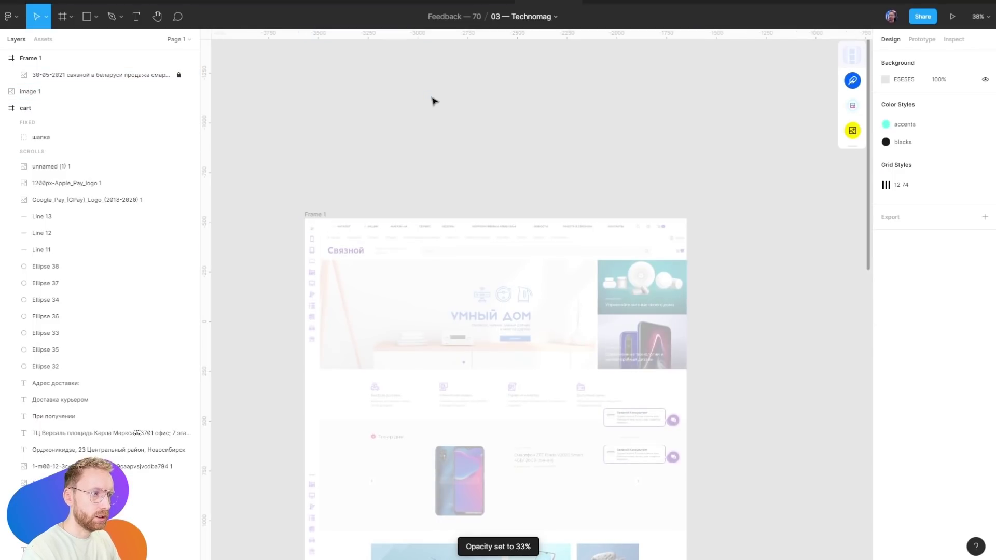
scroll(342, 240, up, 5)
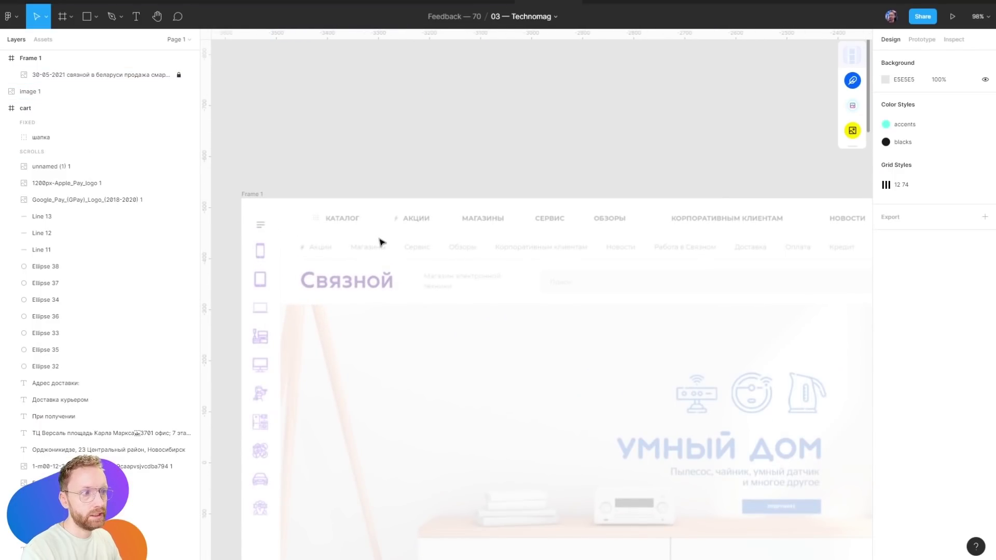
scroll(396, 223, down, 8)
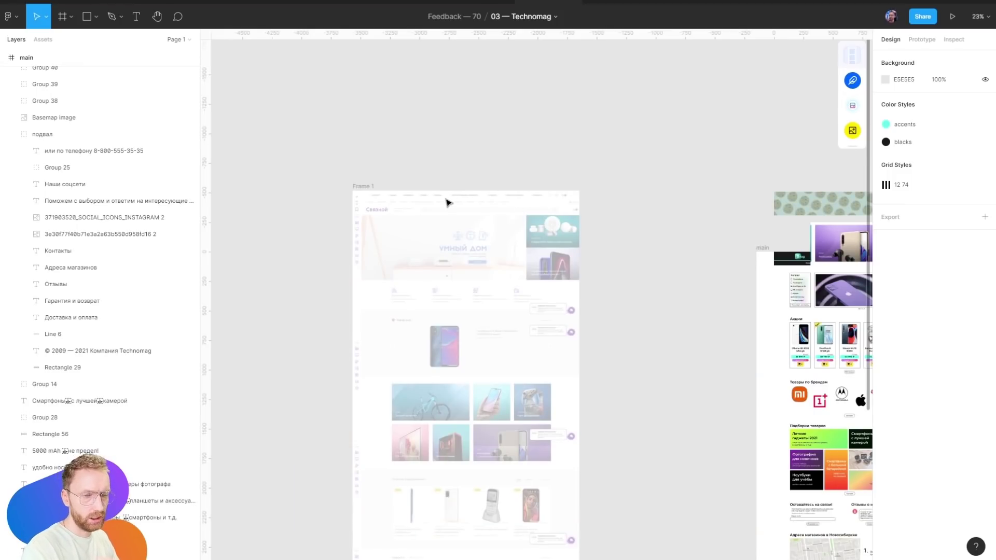
scroll(447, 203, up, 5)
scroll(678, 123, up, 4)
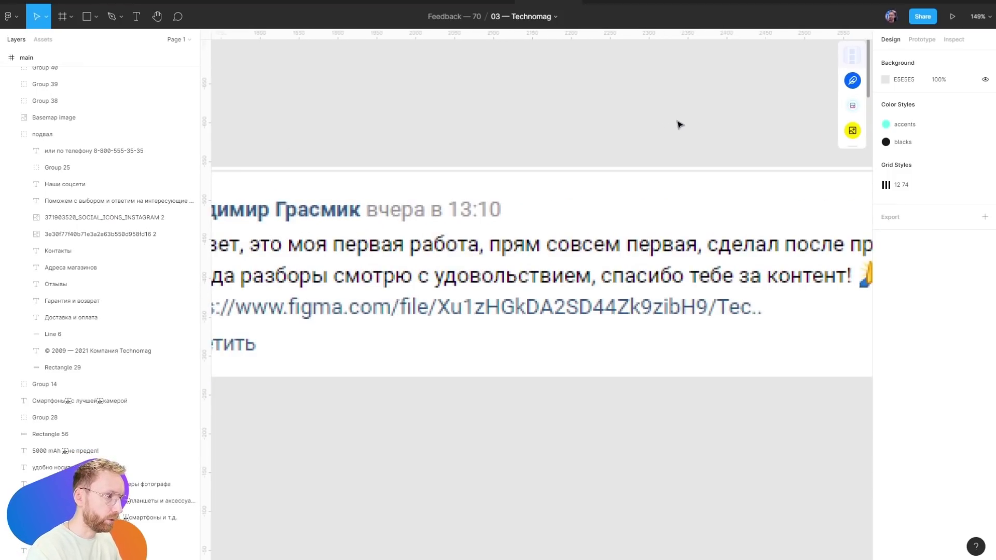
scroll(667, 172, down, 5)
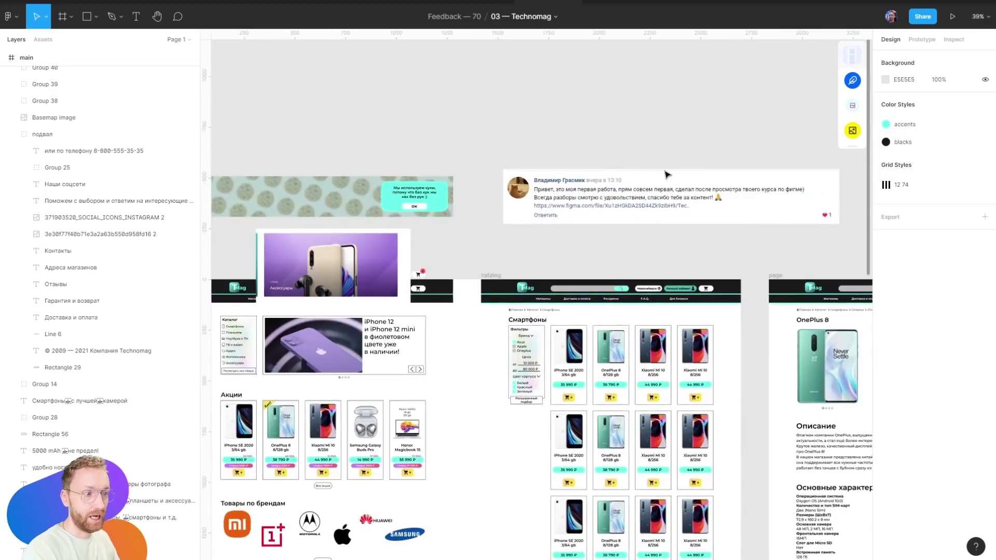
scroll(559, 255, left, 5)
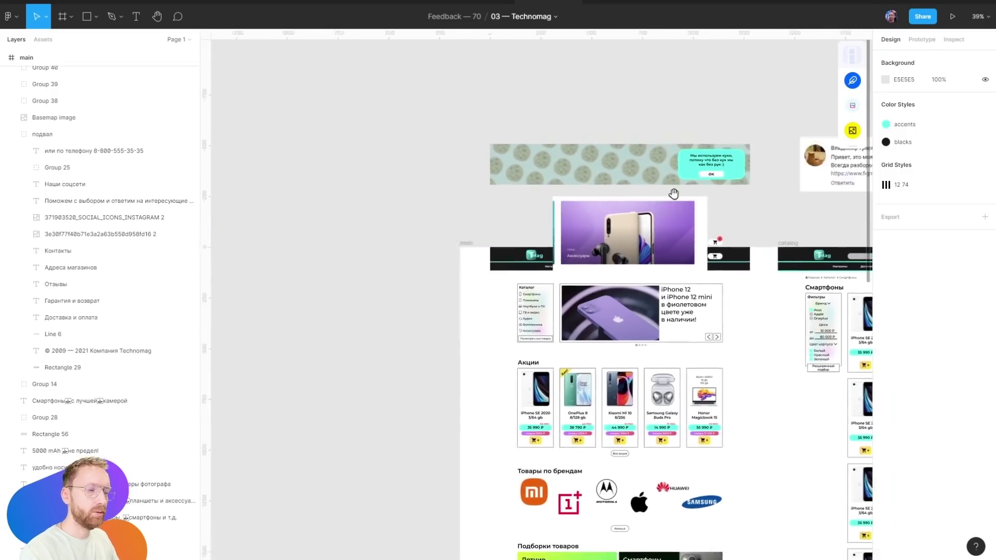
scroll(673, 194, left, 10)
scroll(498, 167, left, 2)
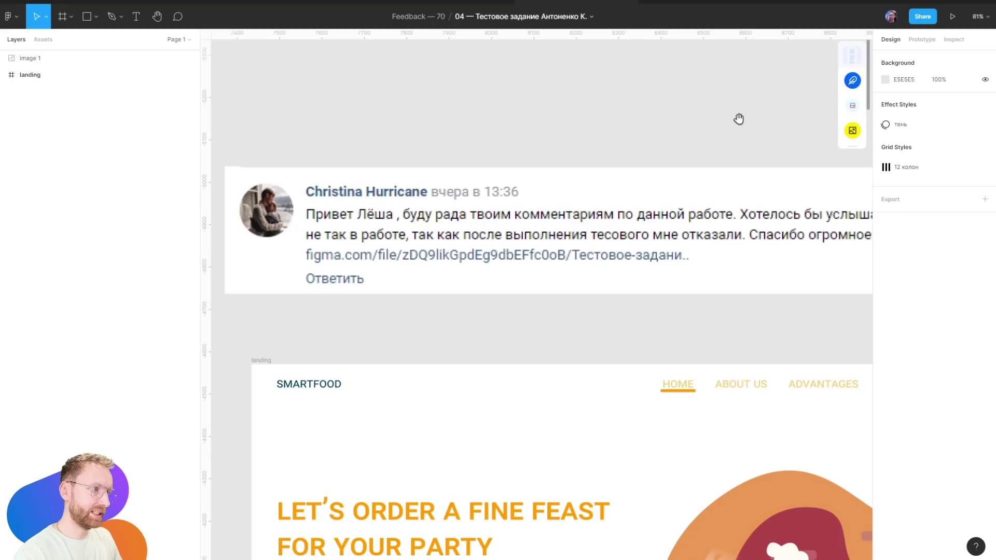
Move the view past the requester's comment to the SmartFood landing frame and select it
drag(739, 119, 671, 122)
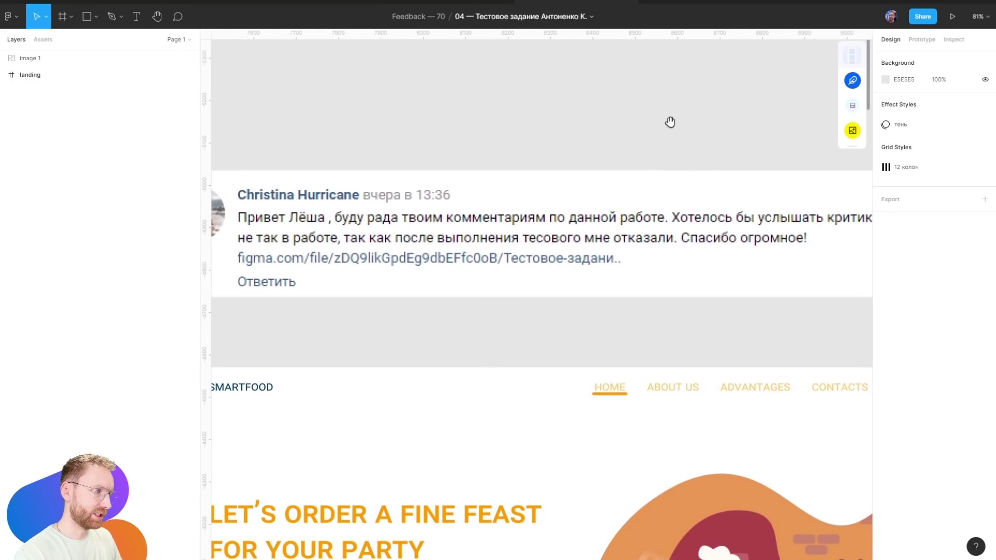
scroll(670, 122, down, 3)
drag(790, 134, 646, 147)
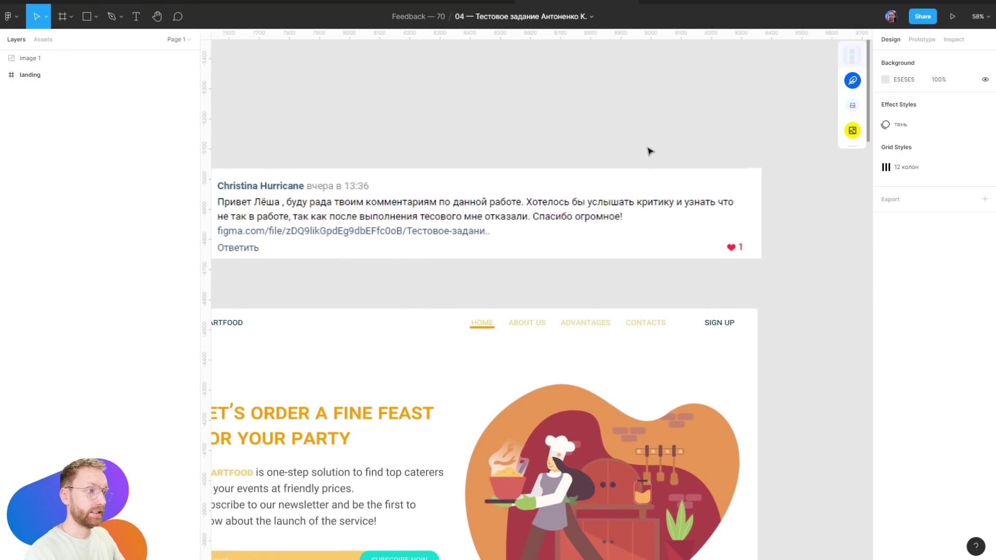
scroll(496, 169, down, 2)
scroll(510, 172, down, 5)
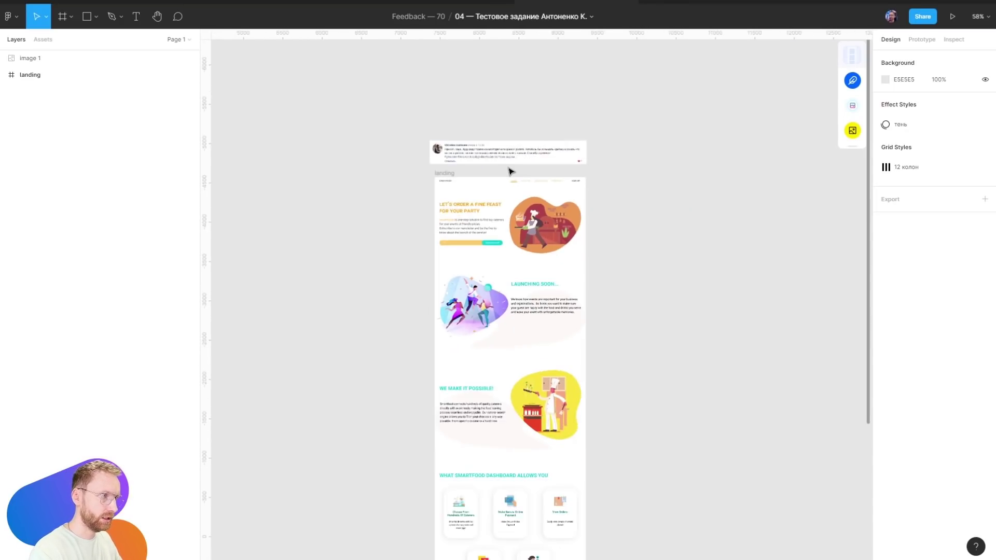
scroll(577, 284, down, 5)
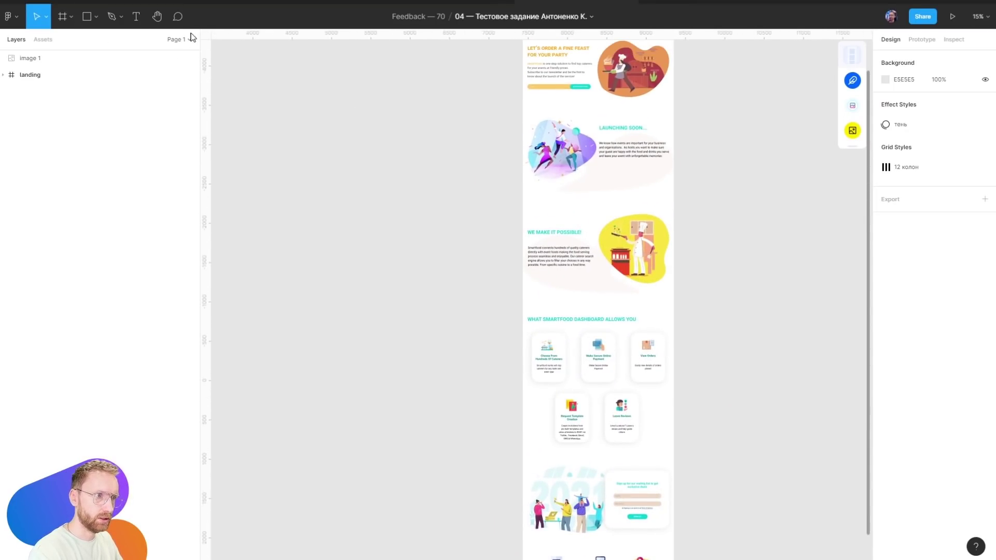
scroll(602, 104, down, 5)
scroll(570, 146, up, 5)
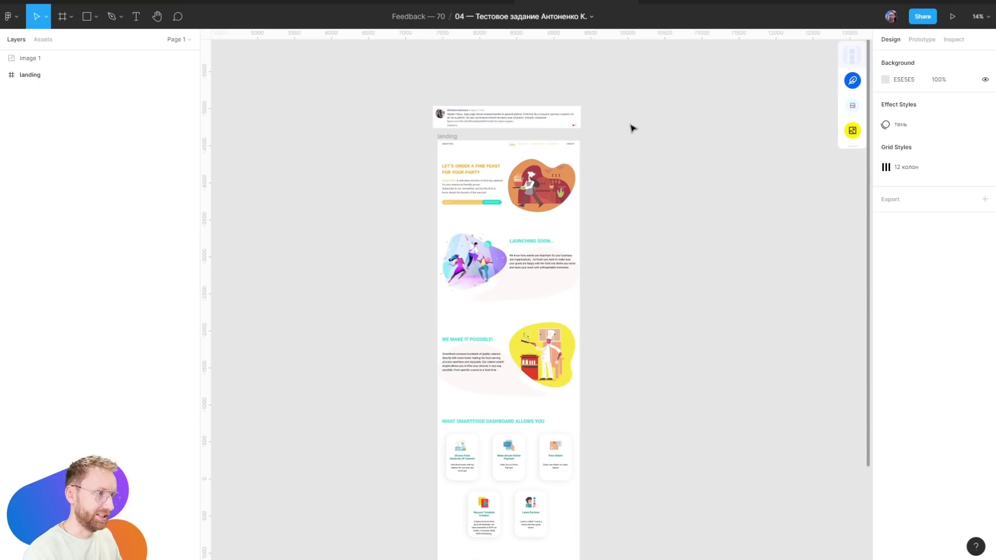
ctrl+scroll(537, 141, up, 5)
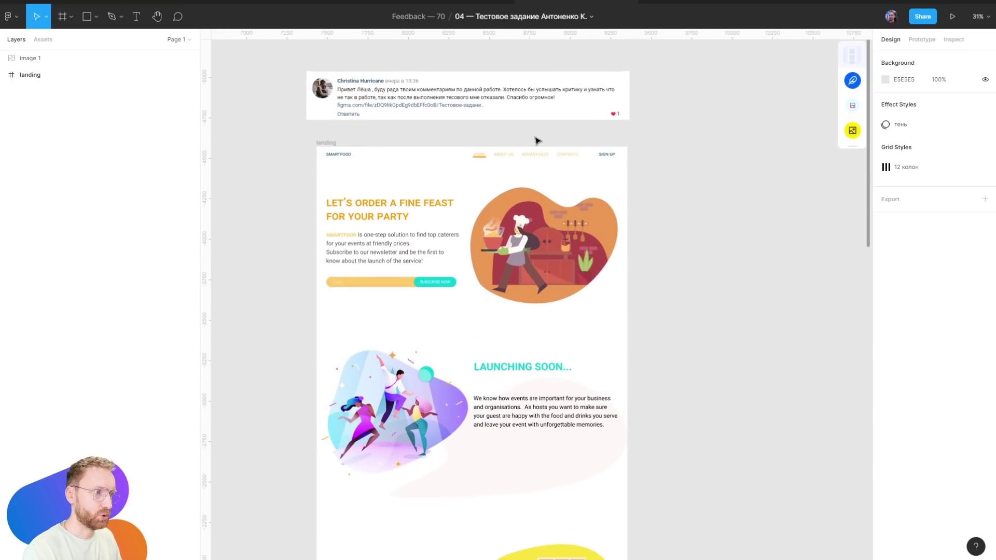
click(661, 195)
click(367, 145)
Select the hero intro paragraph and set its font size to 20
key(shift+0)
key(ctrl+backslash)
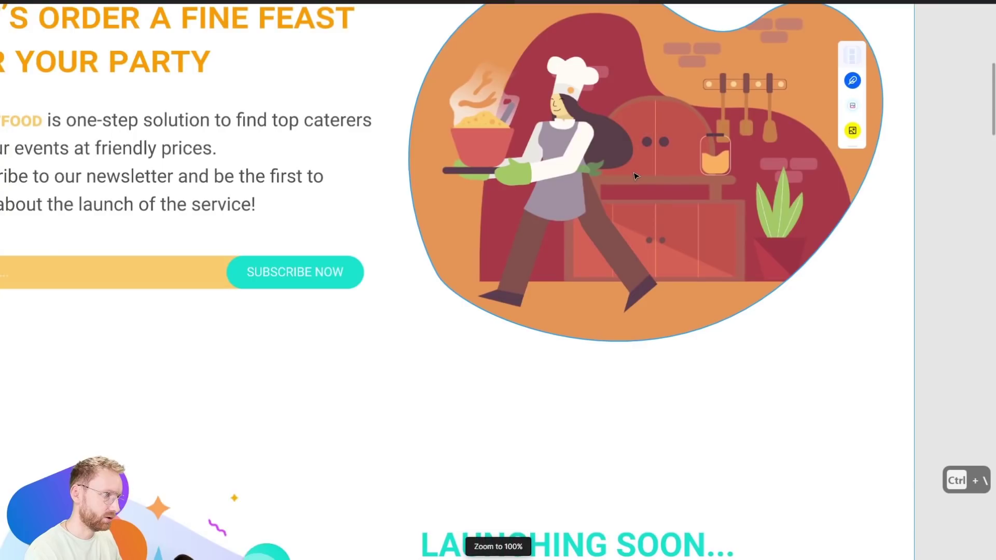
scroll(636, 177, up, 5)
scroll(635, 176, left, 2)
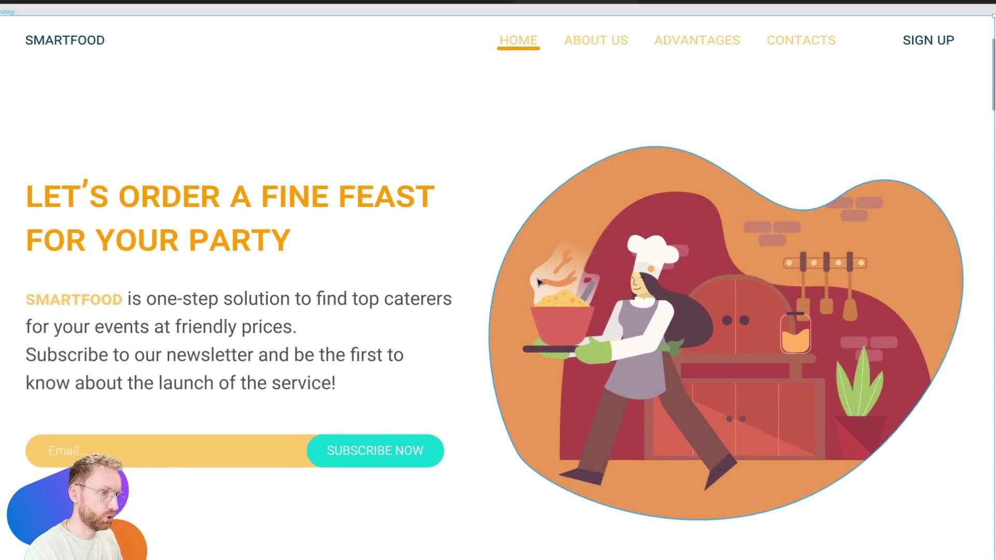
click(264, 321)
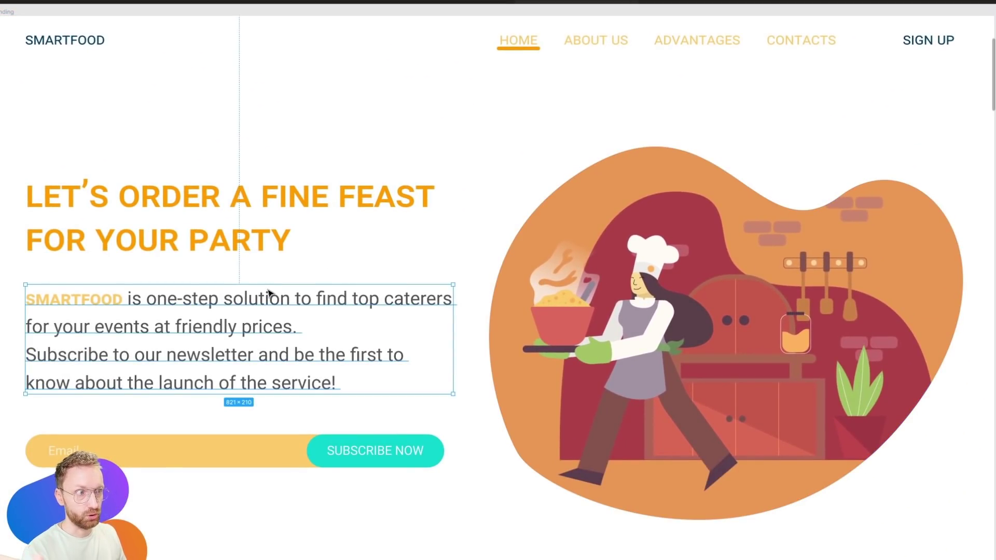
key(ctrl+backslash)
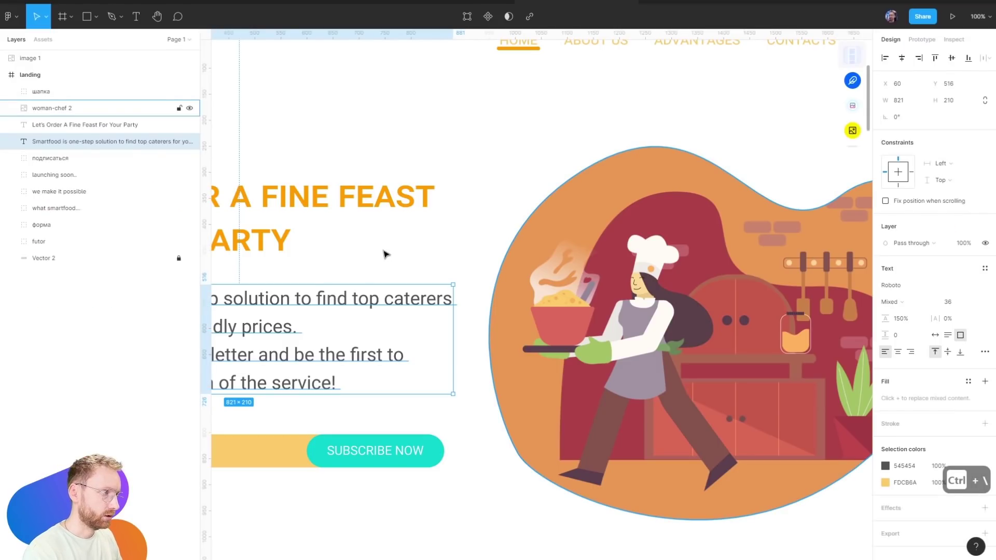
key(ctrl+backslash)
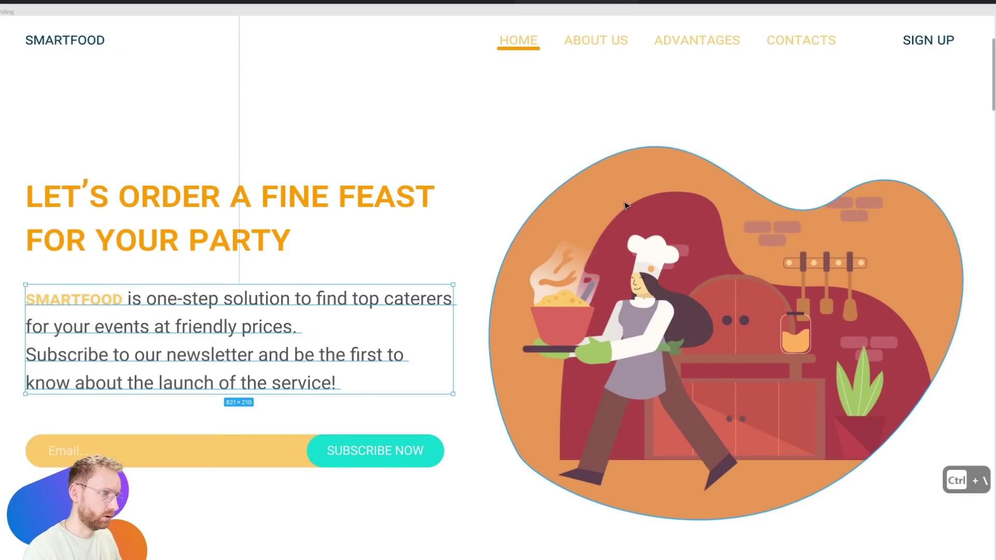
scroll(451, 244, down, 5)
click(340, 114)
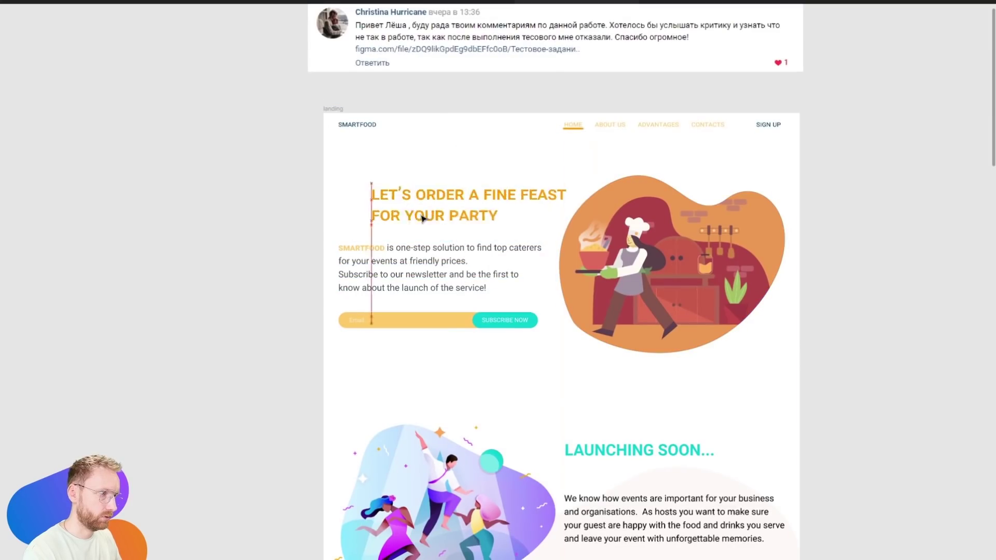
click(373, 270)
key(ctrl+backslash)
click(958, 303)
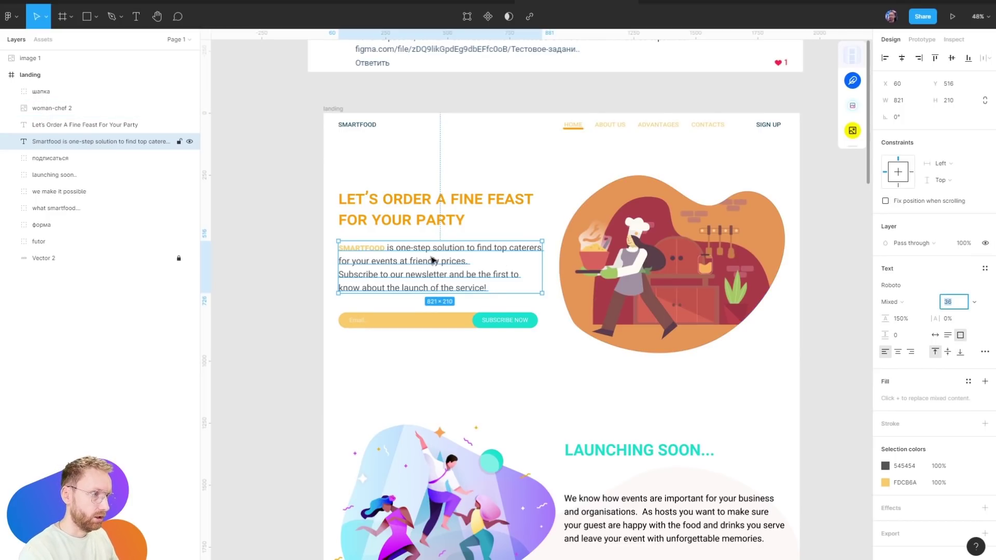
text(20)
key(Return)
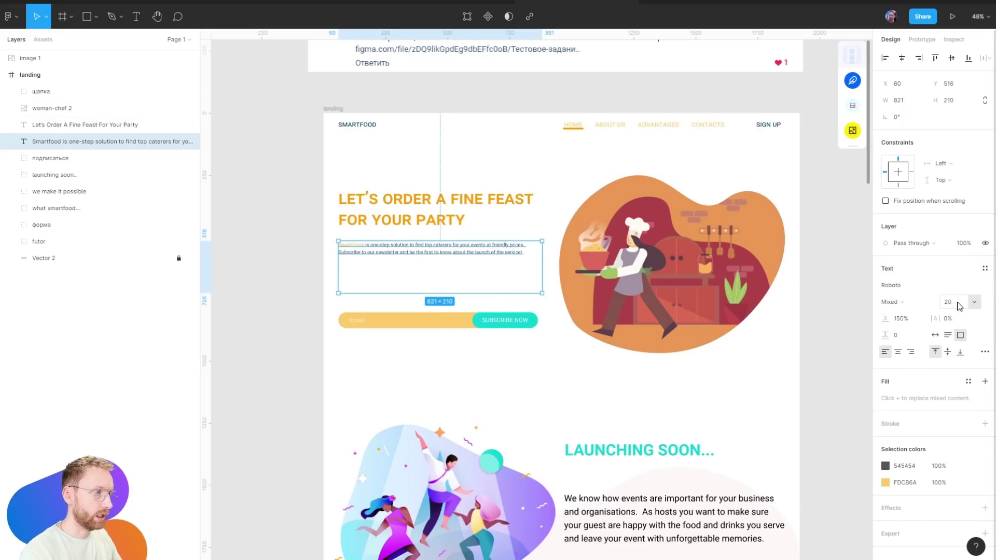
Narrow the intro text box and set its paragraph spacing to 20
mouse_move(542, 257)
mouse_down()
mouse_move(502, 244)
mouse_move(526, 234)
mouse_up()
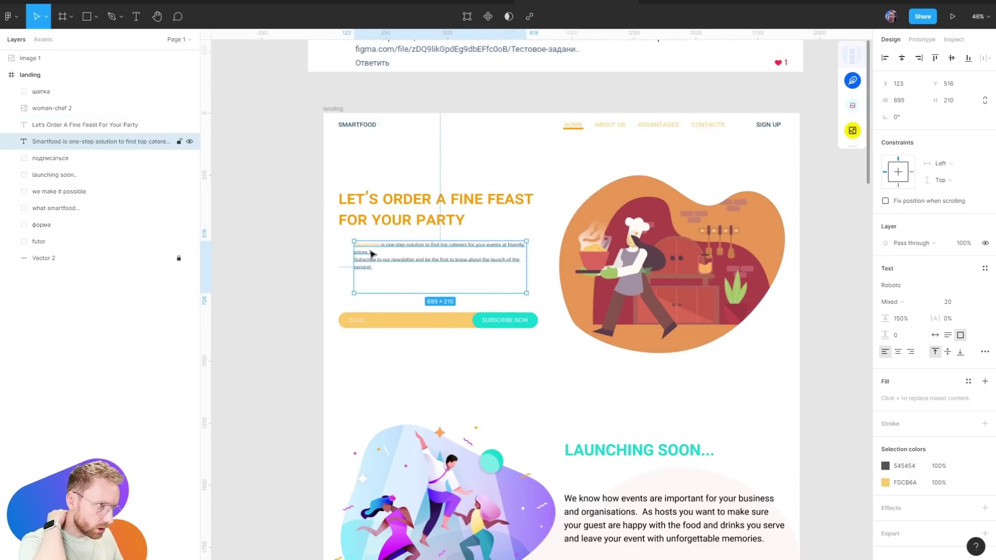
scroll(365, 254, up, 5)
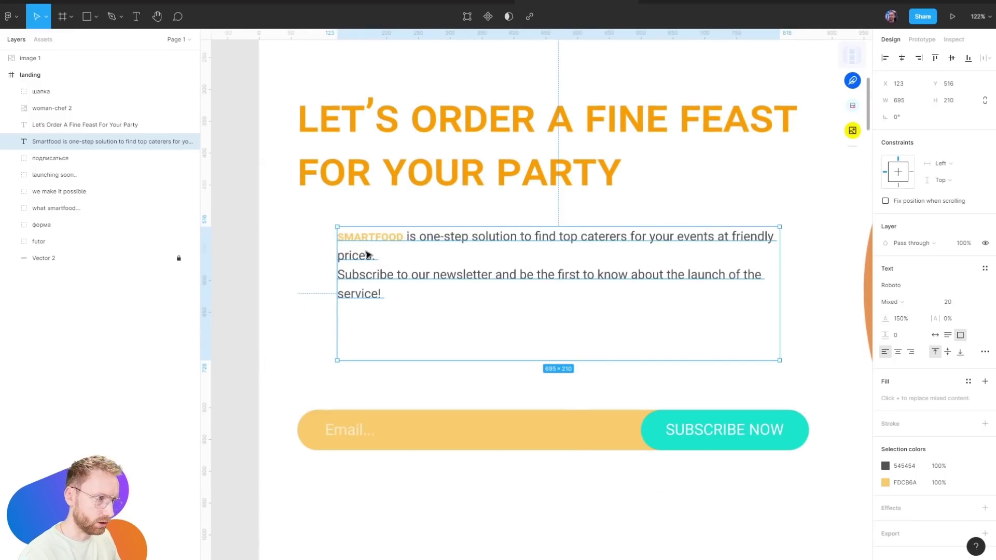
click(392, 251)
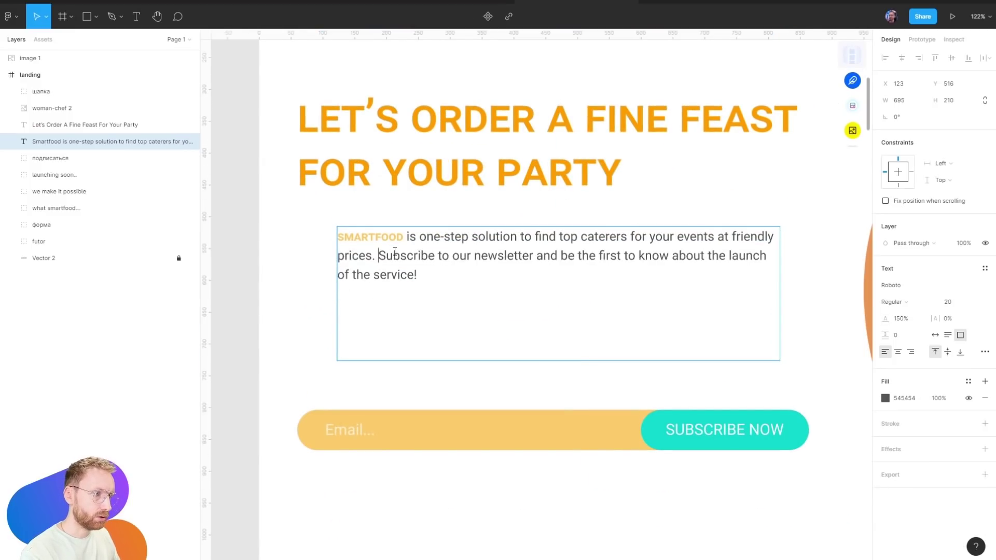
text(20)
key(Return)
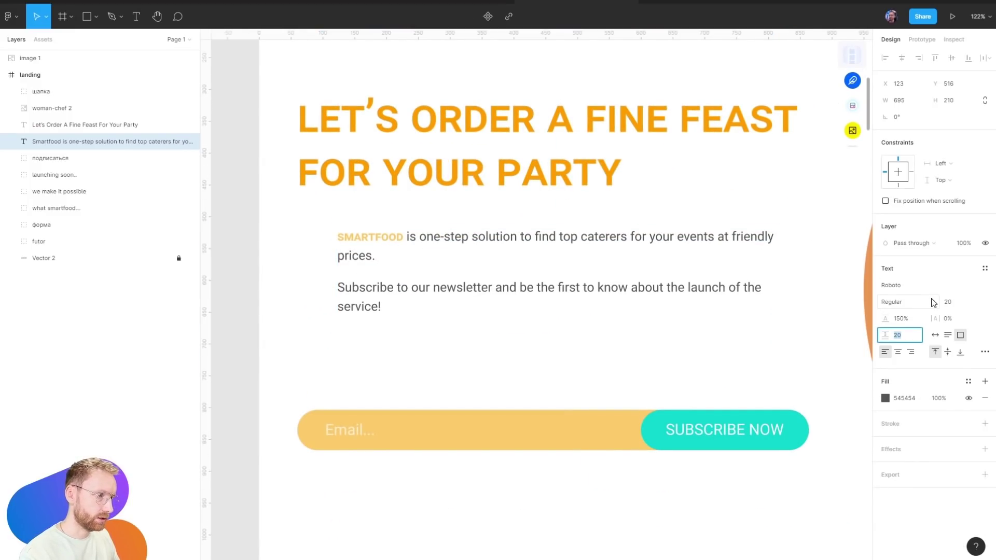
key(Escape)
Merge the intro into one paragraph in a 506 × 140 box, viewed at 100%
mouse_move(779, 256)
mouse_down()
mouse_move(644, 219)
mouse_move(657, 219)
mouse_up()
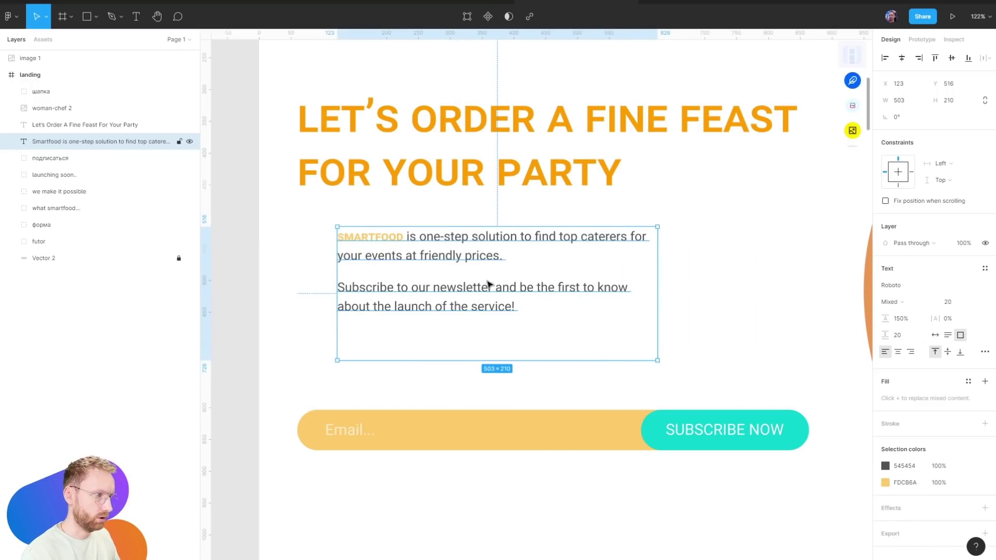
double_click(500, 262)
click(506, 255)
key(Delete)
key(Escape)
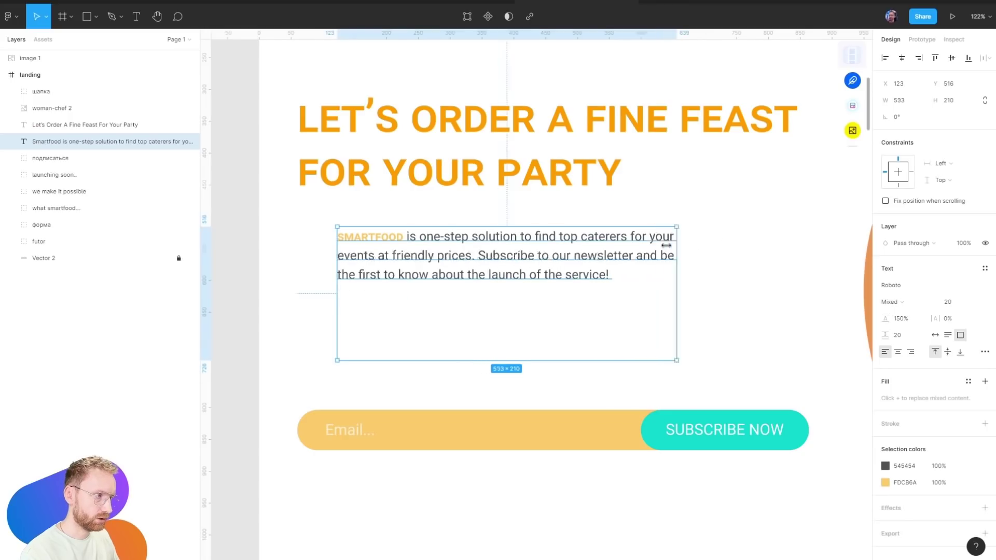
mouse_move(669, 356)
mouse_down()
mouse_move(704, 301)
mouse_move(659, 316)
mouse_up()
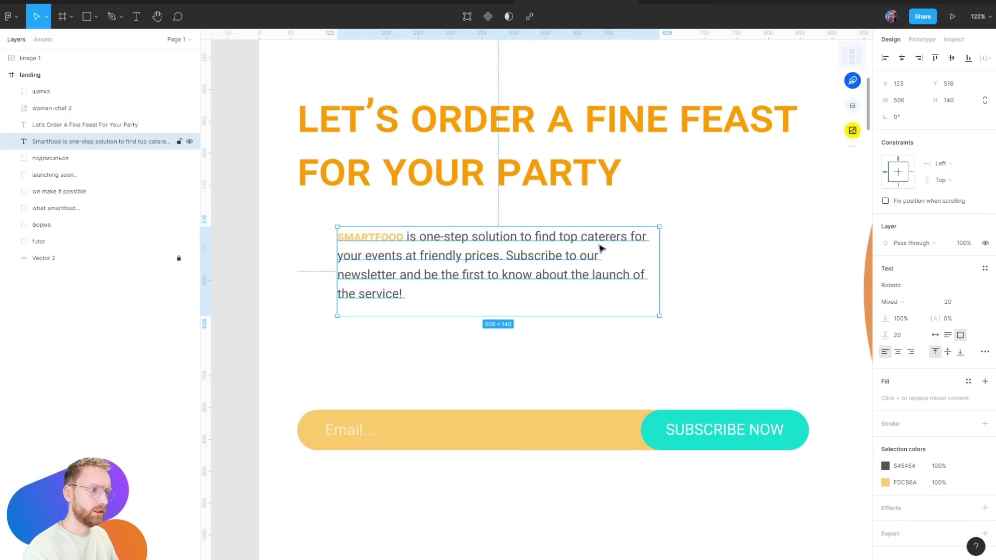
key(shift+0)
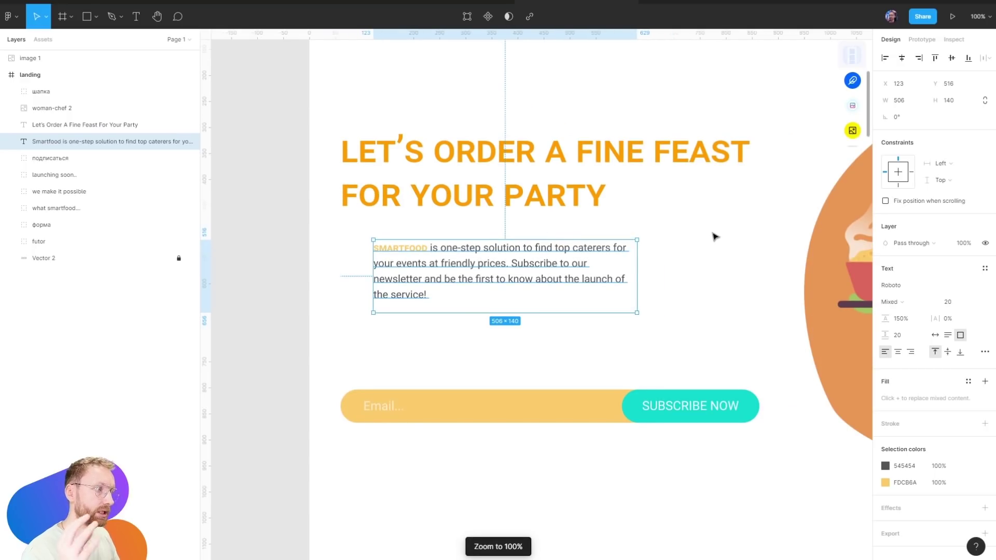
click(714, 236)
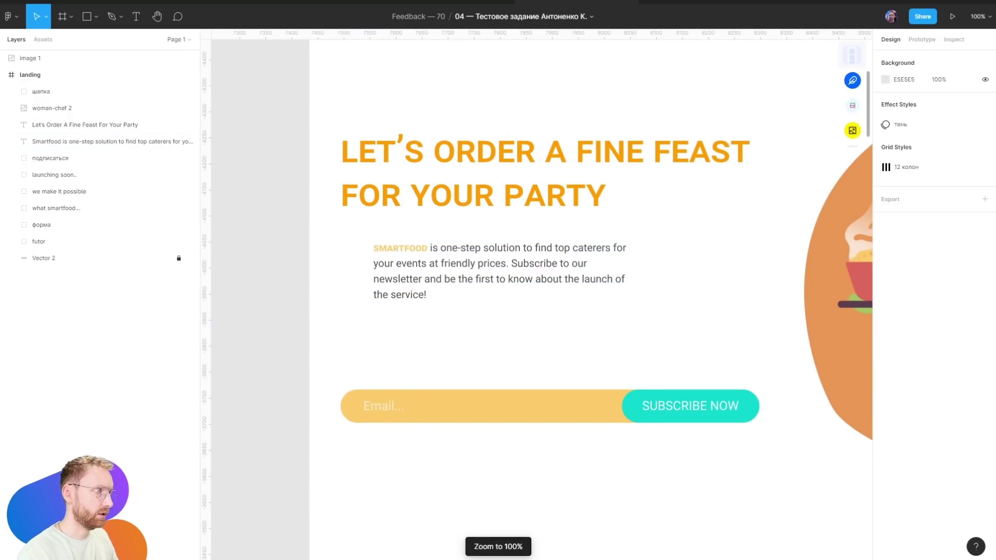
Load the Land-book gallery and look through the Tribe template listing before closing it
text(land)
key(Return)
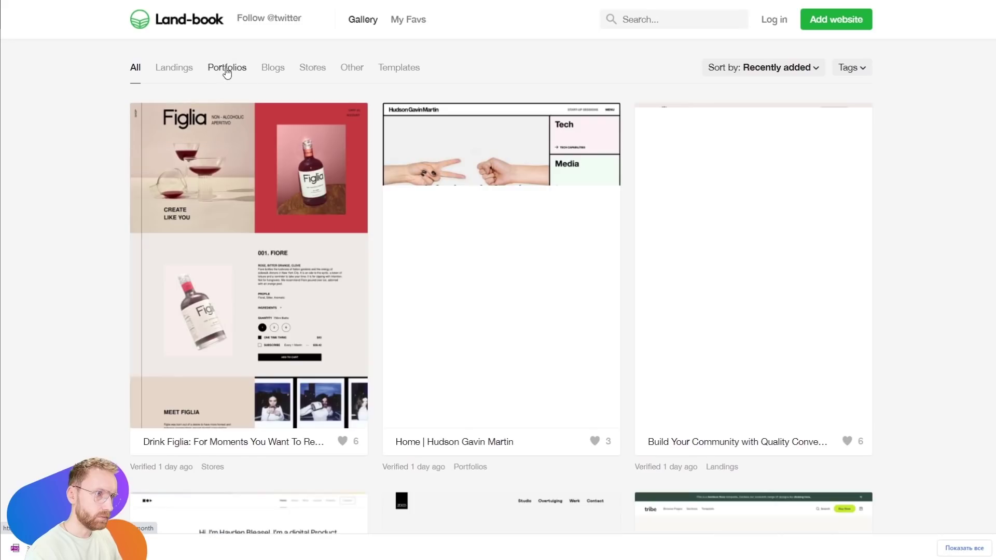
scroll(571, 208, down, 1)
scroll(475, 311, down, 7)
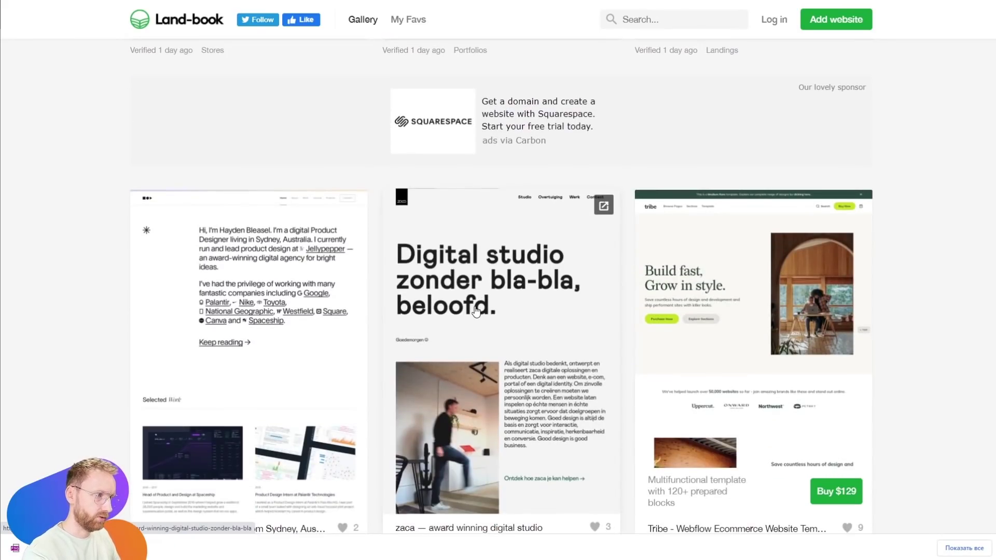
scroll(519, 321, down, 9)
scroll(571, 332, up, 8)
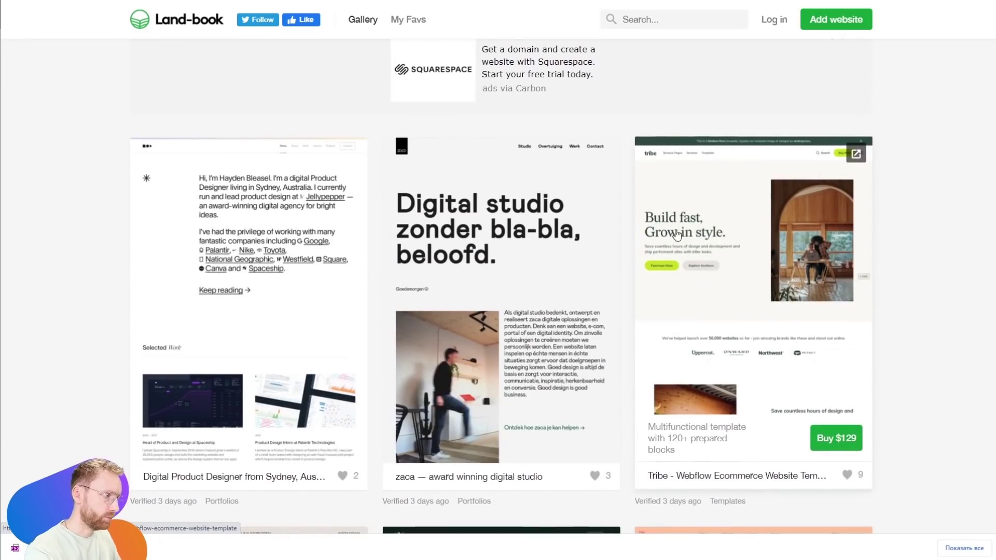
click(857, 155)
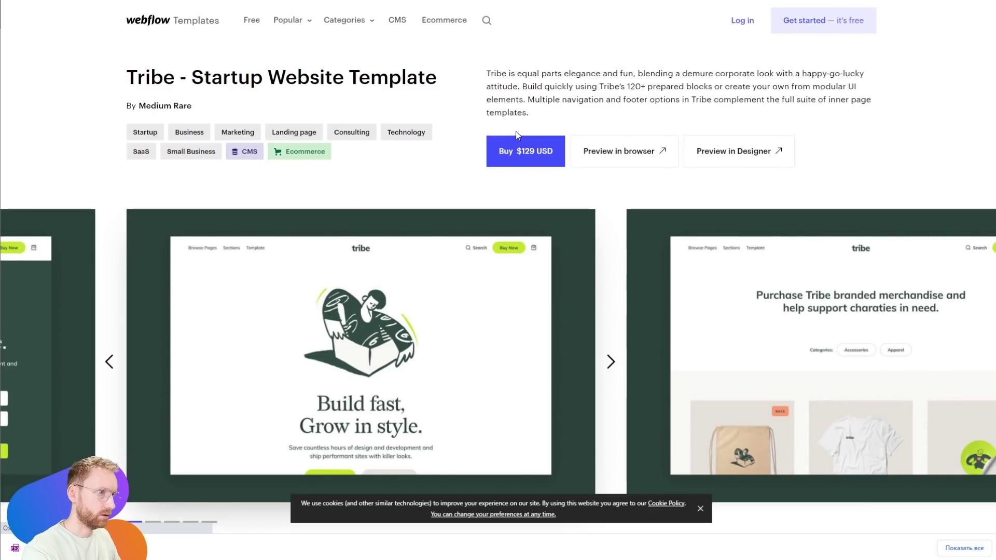
scroll(576, 169, down, 8)
scroll(580, 164, up, 6)
scroll(580, 164, up, 2)
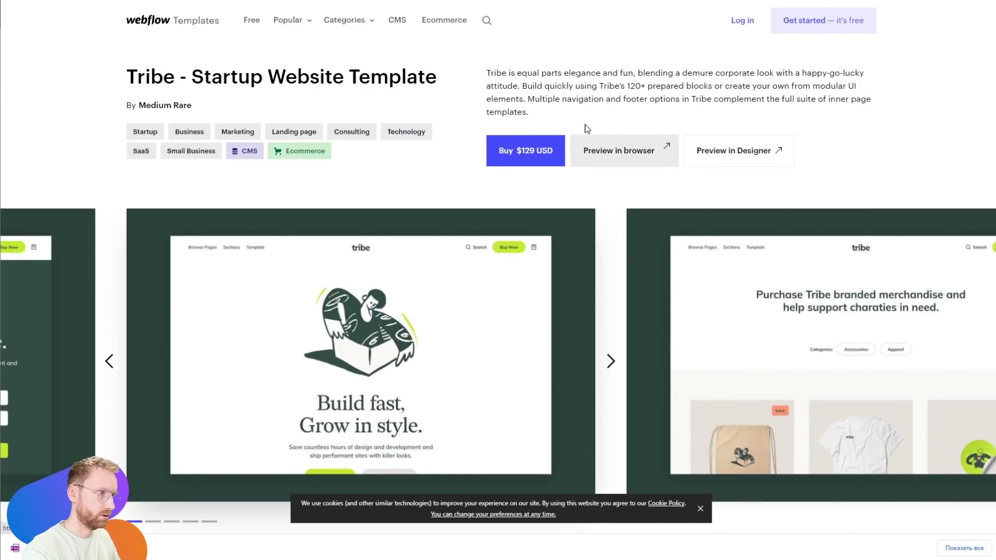
key(ctrl+w)
Open the June analytics landing page and copy a screenshot of its hero
scroll(645, 251, down, 10)
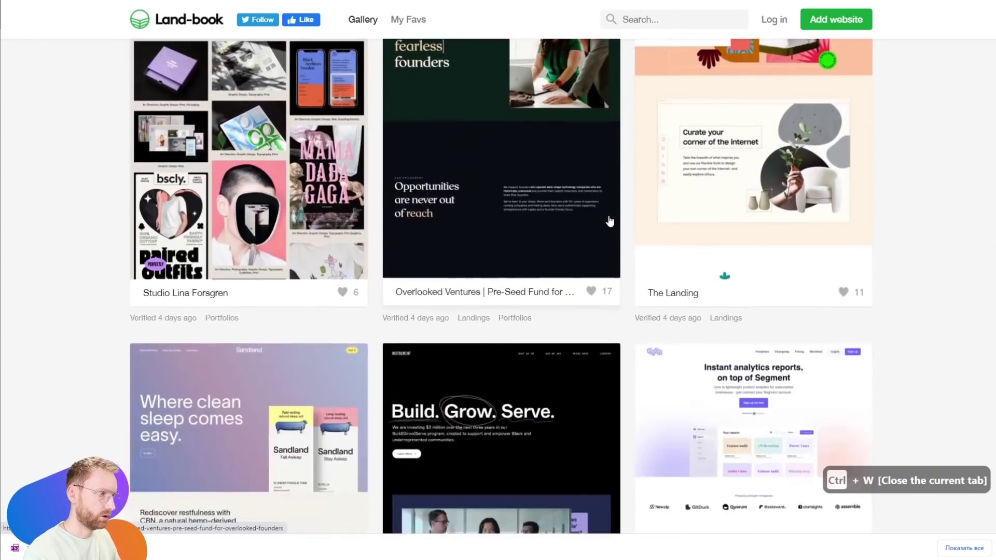
click(860, 343)
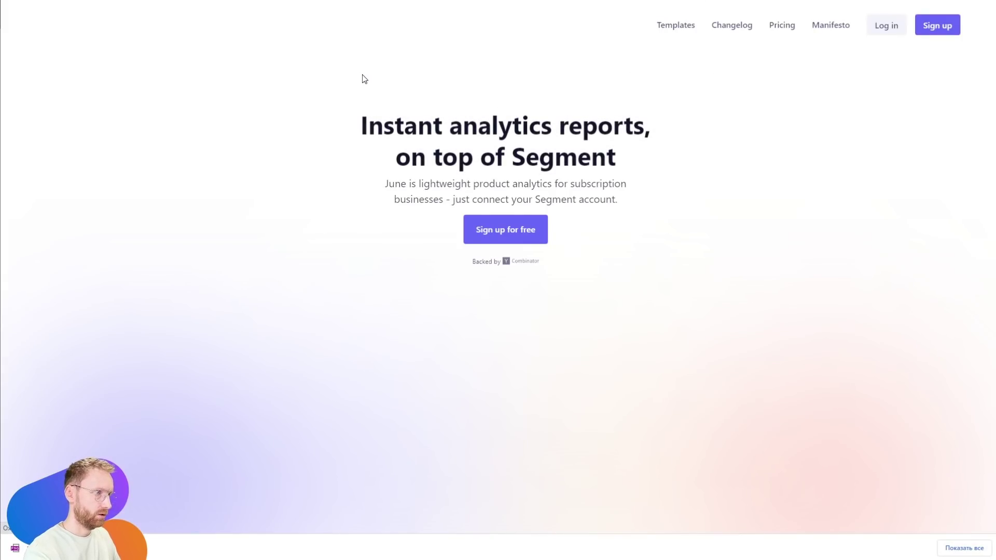
key(Print)
drag(287, 40, 731, 322)
key(ctrl+c)
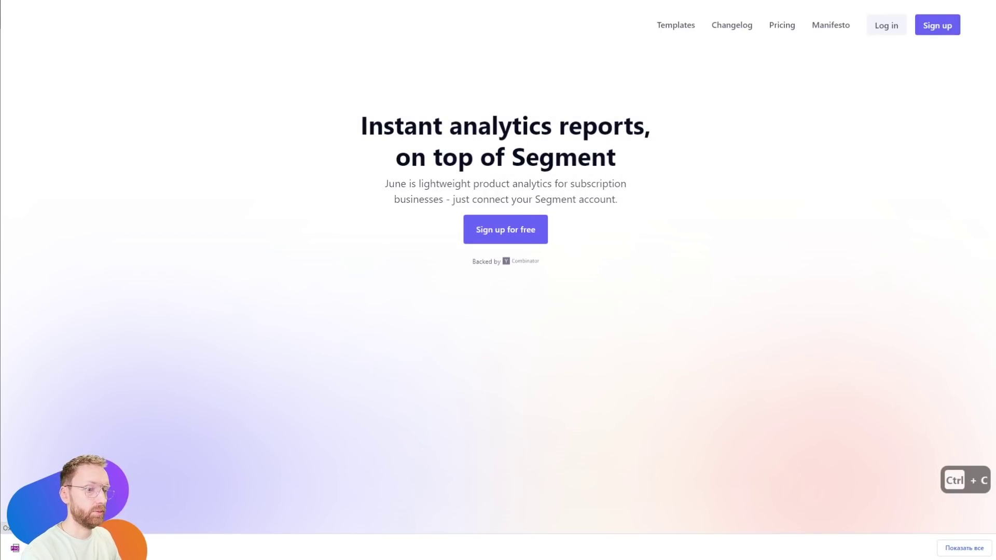
Paste the June hero screenshot beside the headline after undoing an accidental paste
key(ctrl+v)
key(ctrl+z)
key(ctrl+z)
key(ctrl+z)
key(ctrl+z)
key(ctrl+z)
key(ctrl+z)
key(ctrl+z)
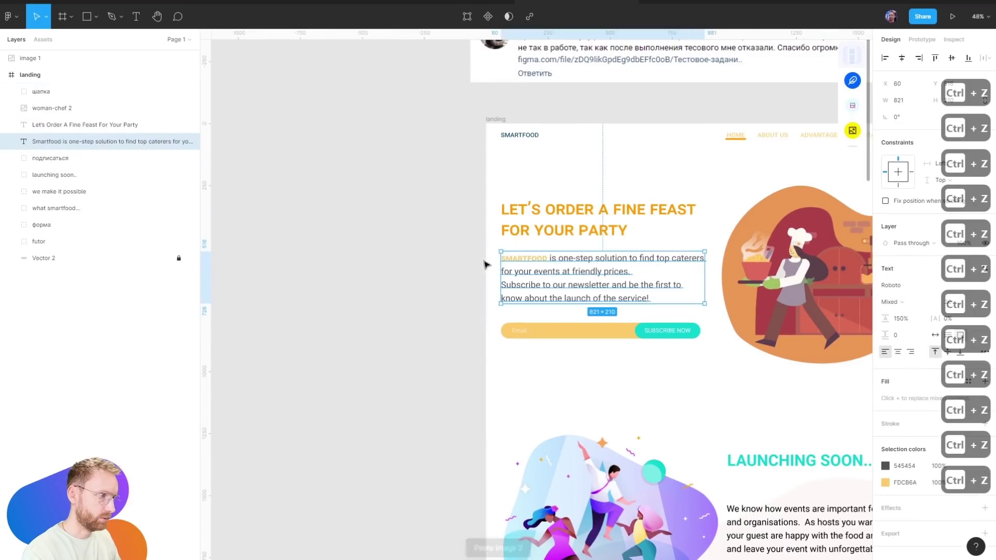
click(485, 264)
key(ctrl+v)
scroll(600, 230, up, 5)
drag(736, 262, 690, 283)
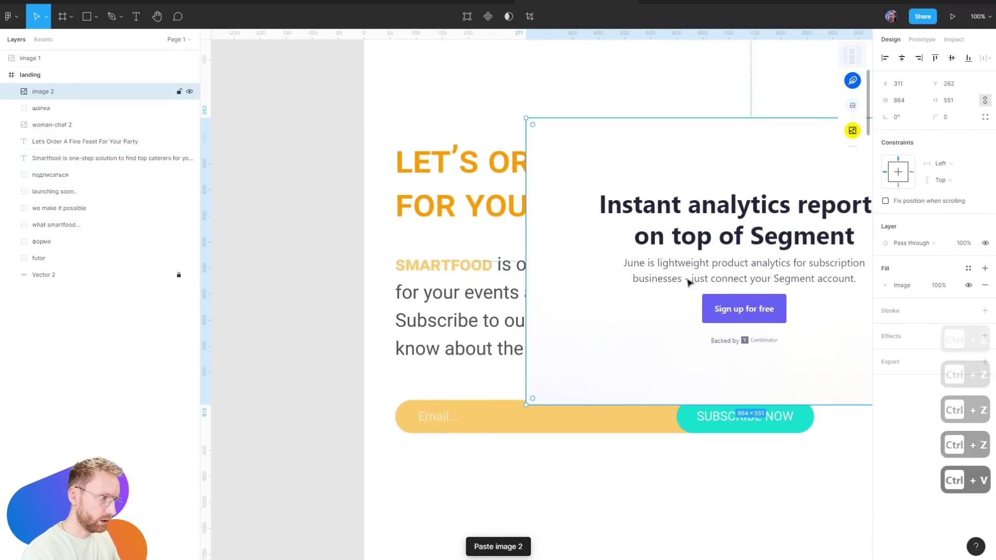
Capture the Stir site's hero and overlay it on the landing at 55% opacity
key(alt+Tab)
key(Print)
drag(171, 54, 845, 329)
key(ctrl+c)
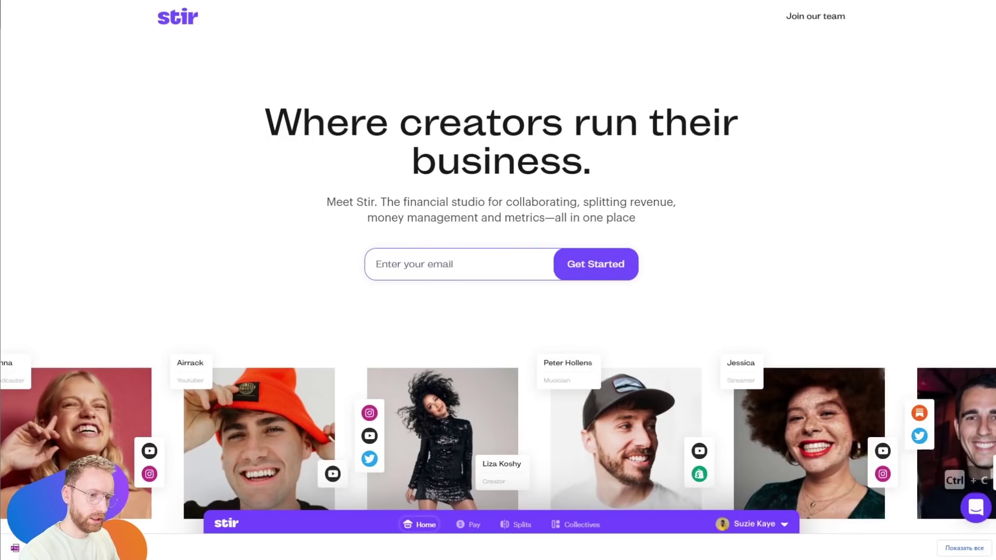
key(alt+Tab)
key(ctrl+v)
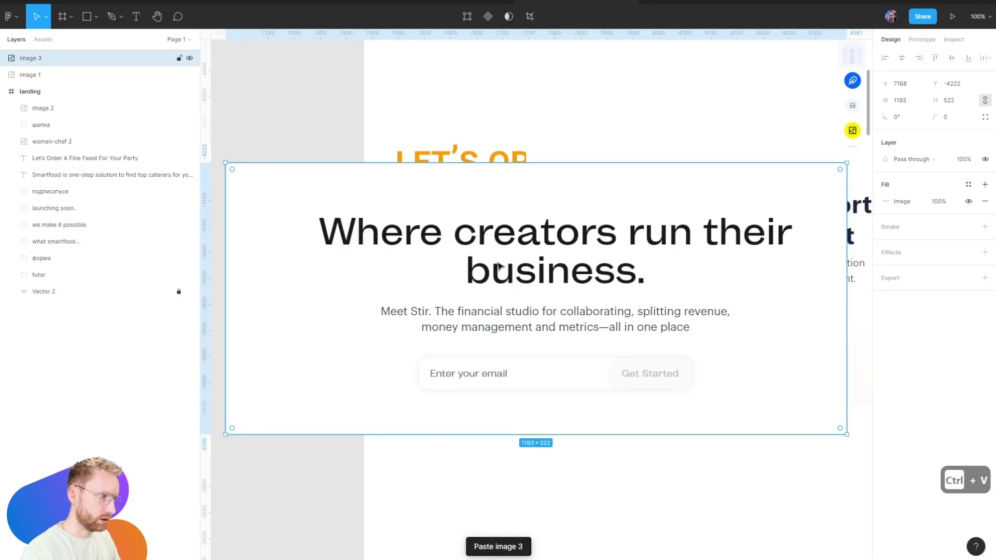
drag(467, 291, 711, 295)
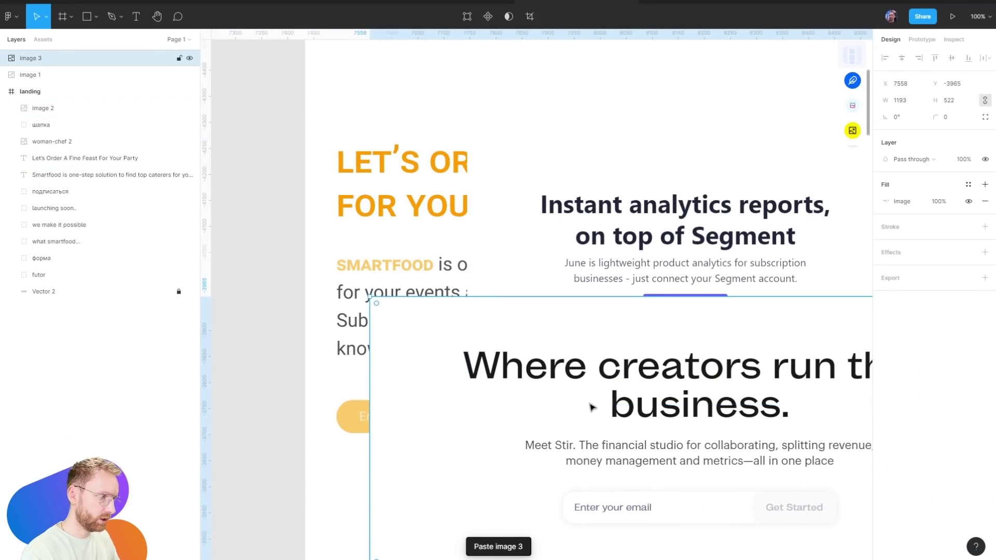
mouse_move(644, 450)
mouse_down()
mouse_move(708, 248)
mouse_move(724, 306)
mouse_up()
key(5)
key(5)
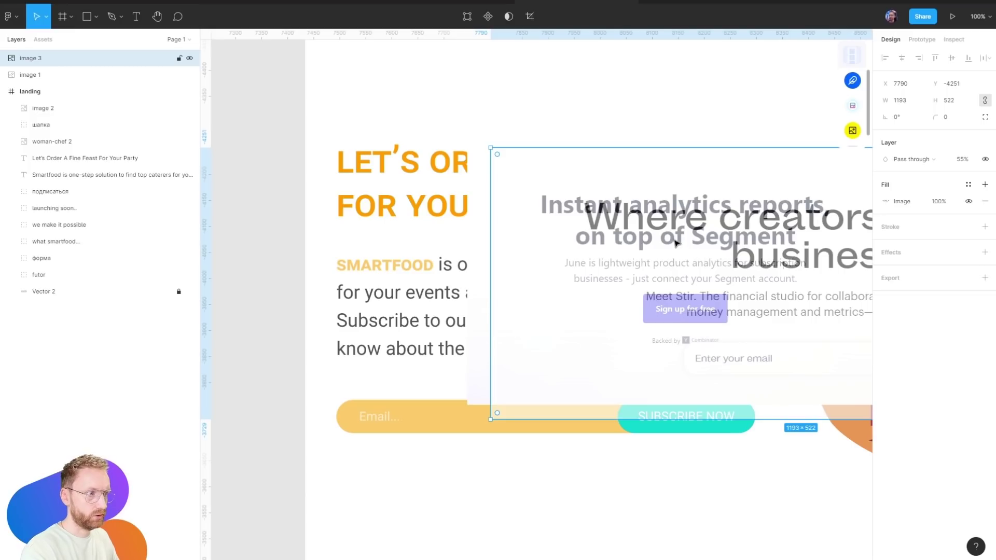
Delete both reference screenshots and show the 12-column layout grid
key(Delete)
click(504, 306)
key(Delete)
scroll(503, 305, down, 5)
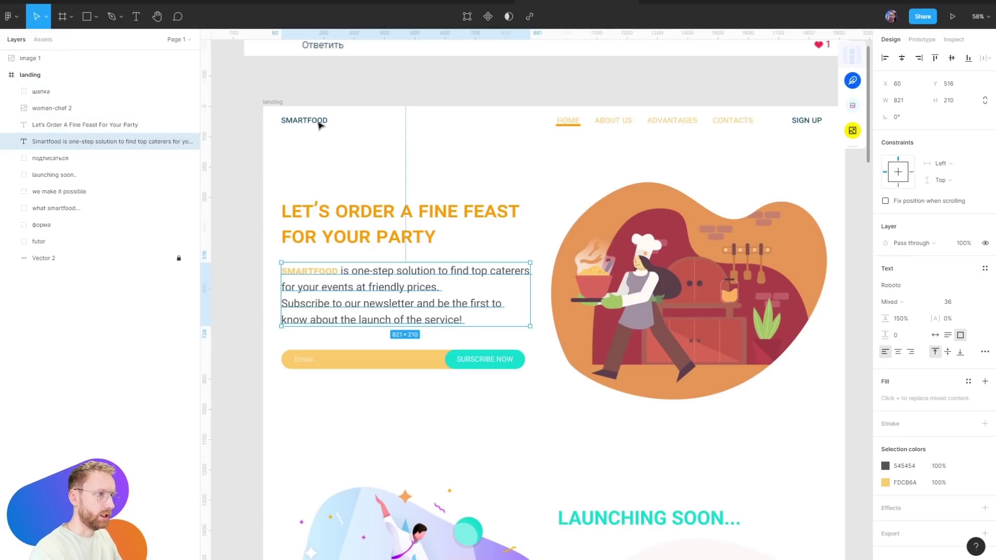
key(shift+g)
click(567, 126)
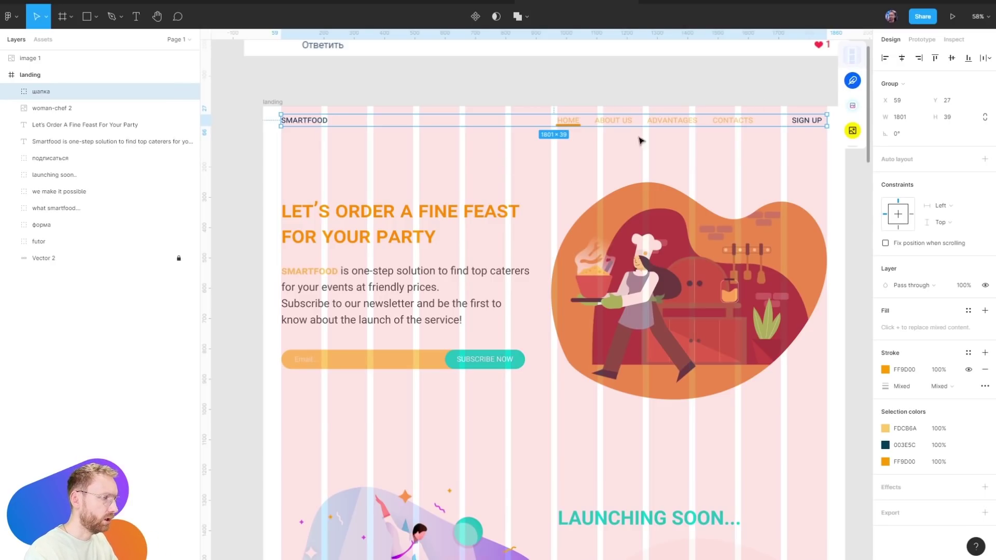
click(346, 93)
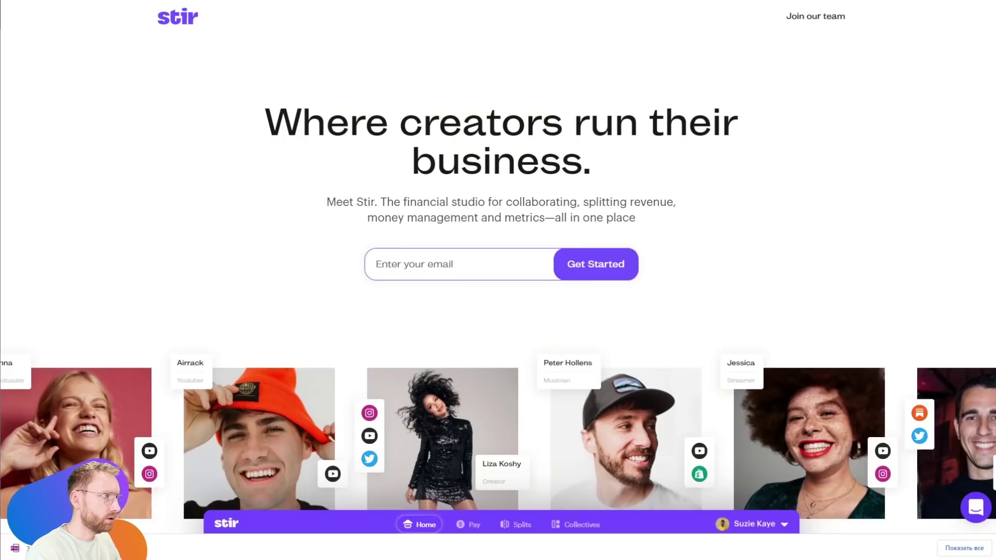
Search Google Images for 'dashboard ui' and save a dashboard kit preview image
text(shboard ui)
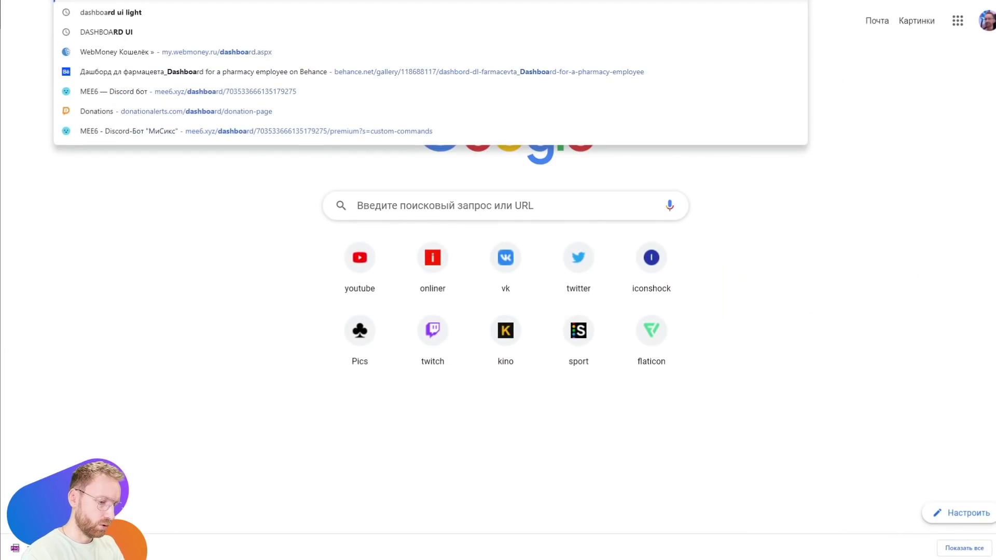
key(Return)
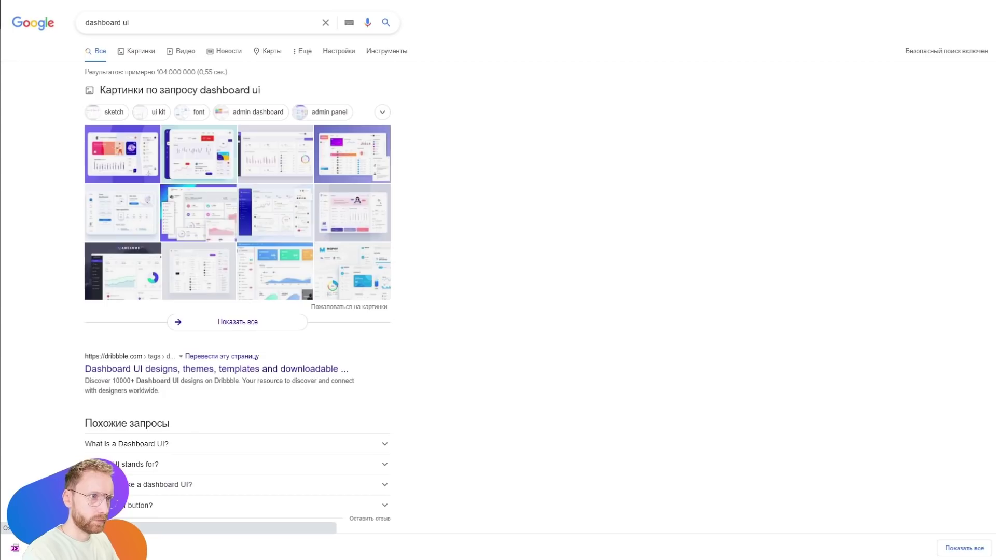
click(275, 154)
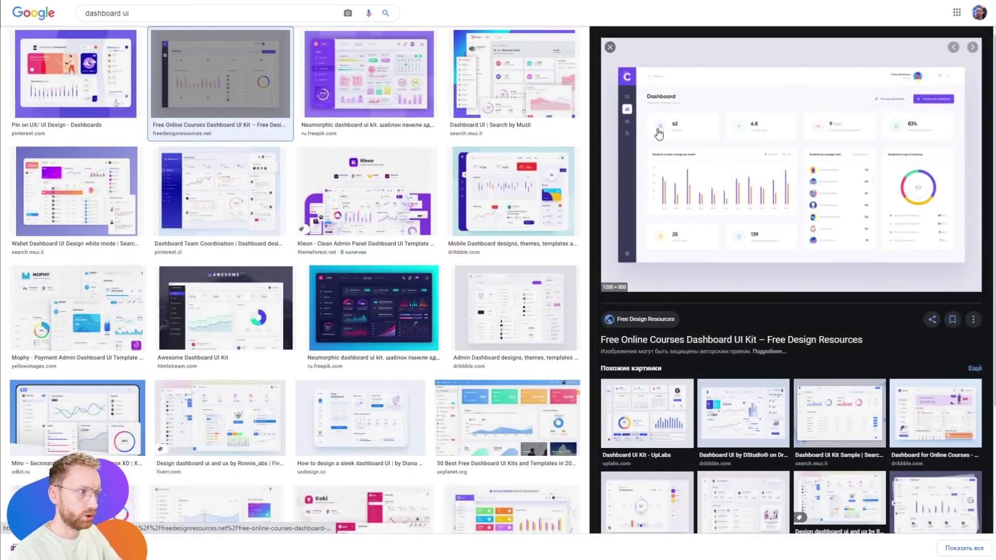
right_click(753, 136)
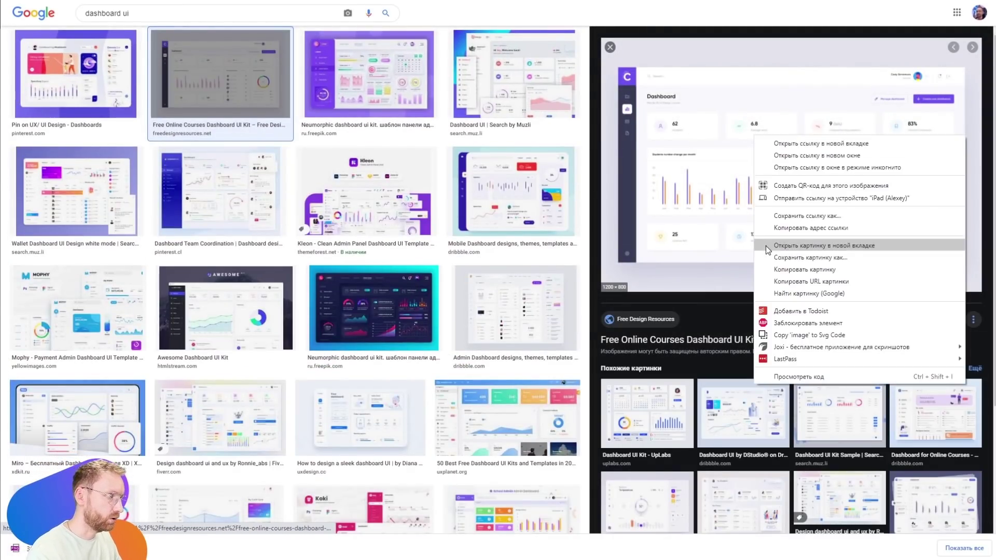
click(810, 270)
Copy the dark neumorphic dashboard image and go back to Figma
click(374, 309)
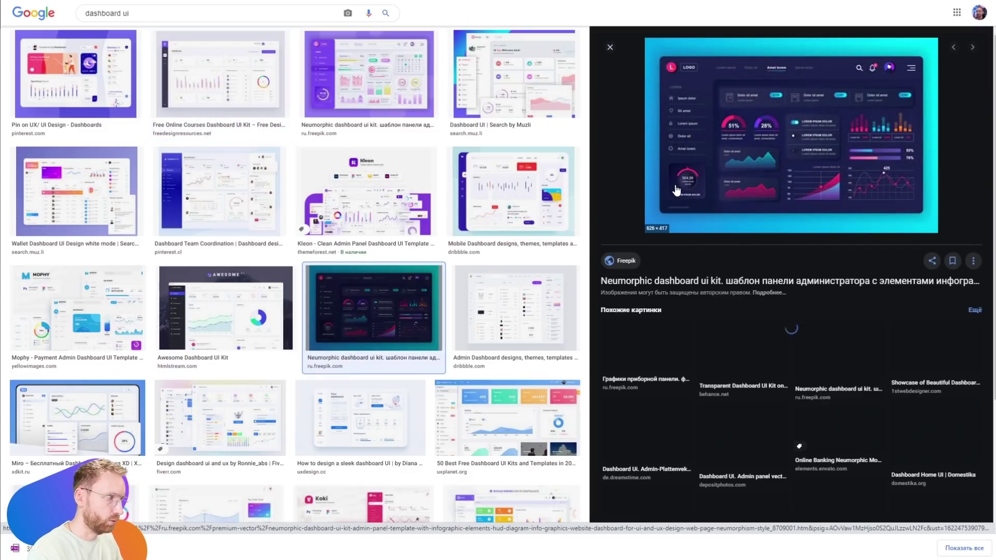
right_click(830, 143)
click(865, 276)
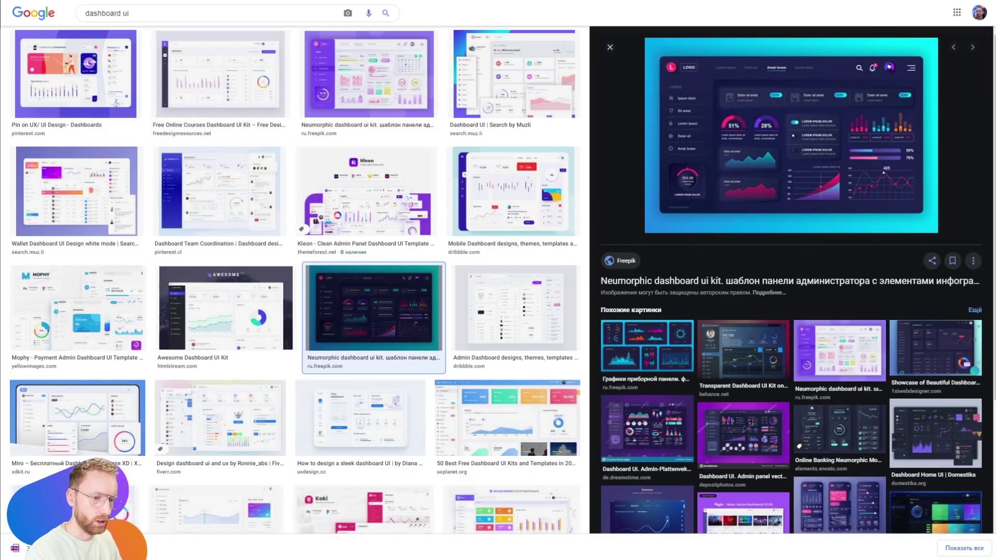
key(alt+Tab)
Discard the pasted dashboard image and detach the frame's grid style into a local column grid
scroll(252, 457, down, 3)
key(ctrl+v)
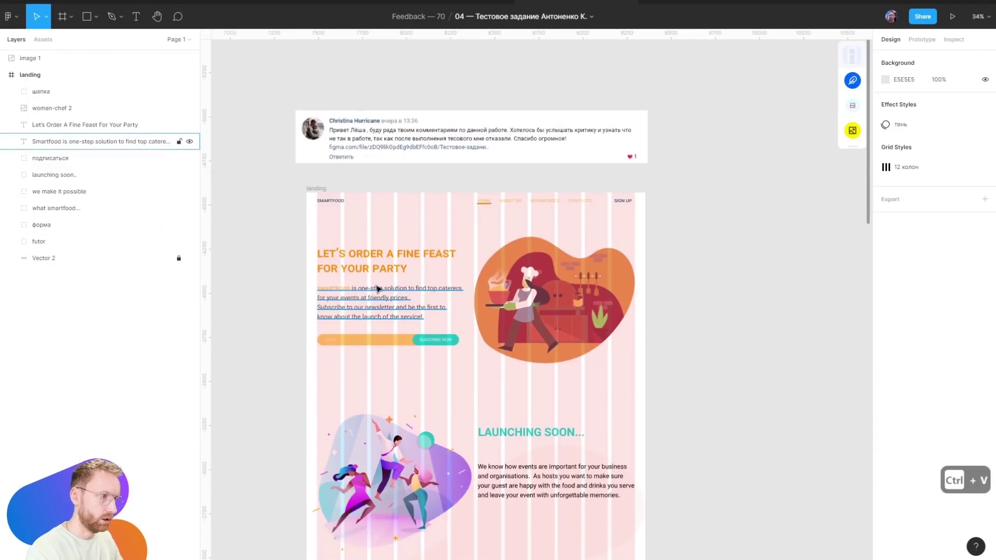
drag(705, 214, 628, 205)
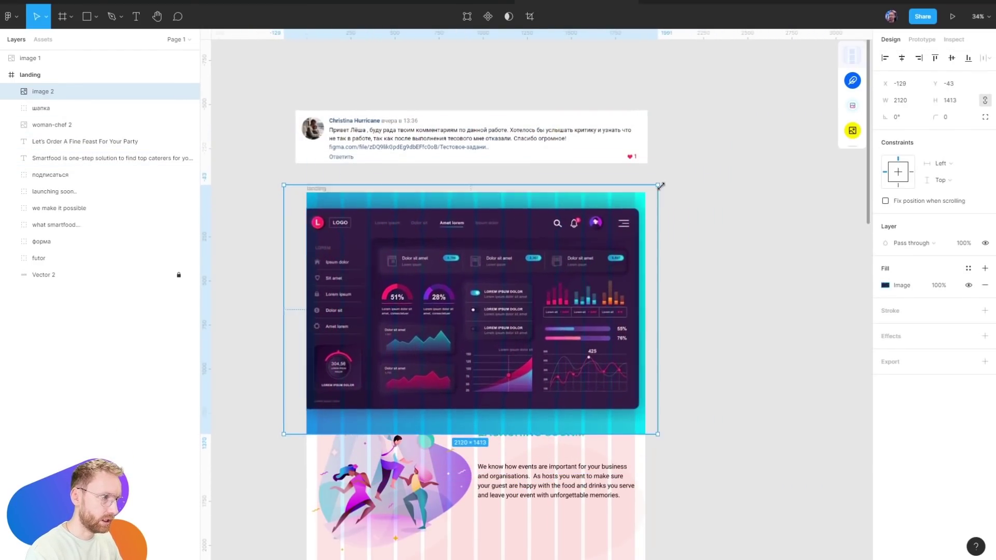
scroll(612, 270, up, 3)
key(Delete)
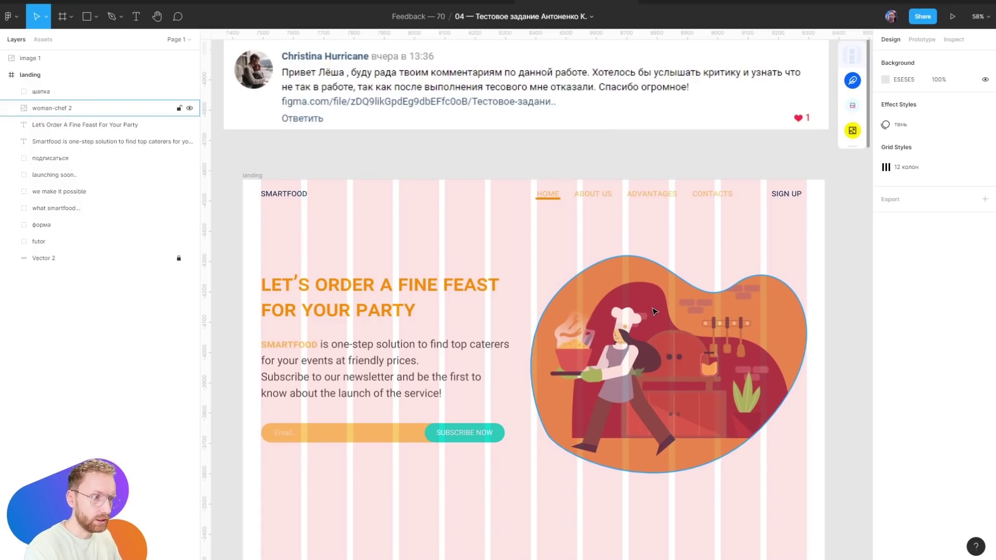
key(shift+0)
key(ctrl+backslash)
key(shift+1)
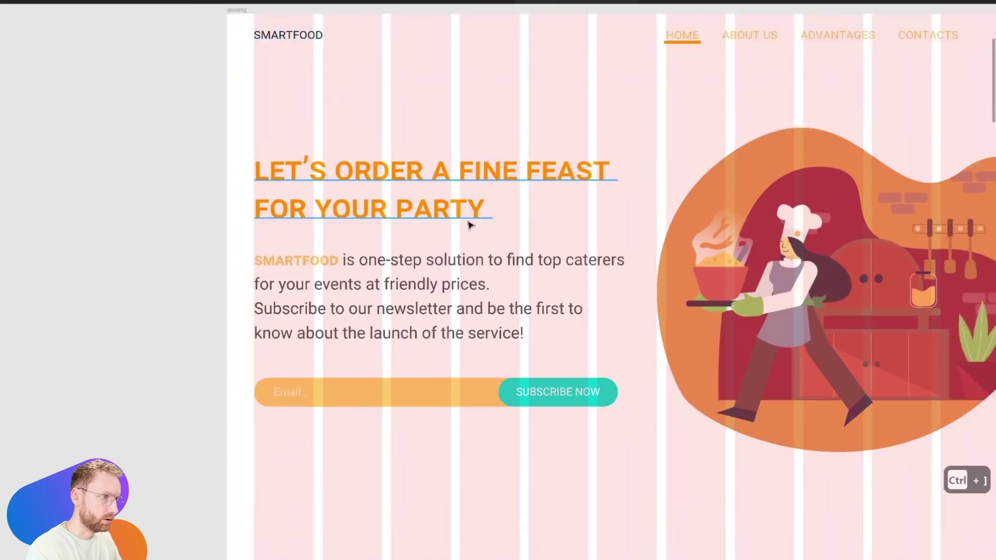
key(ctrl+backslash)
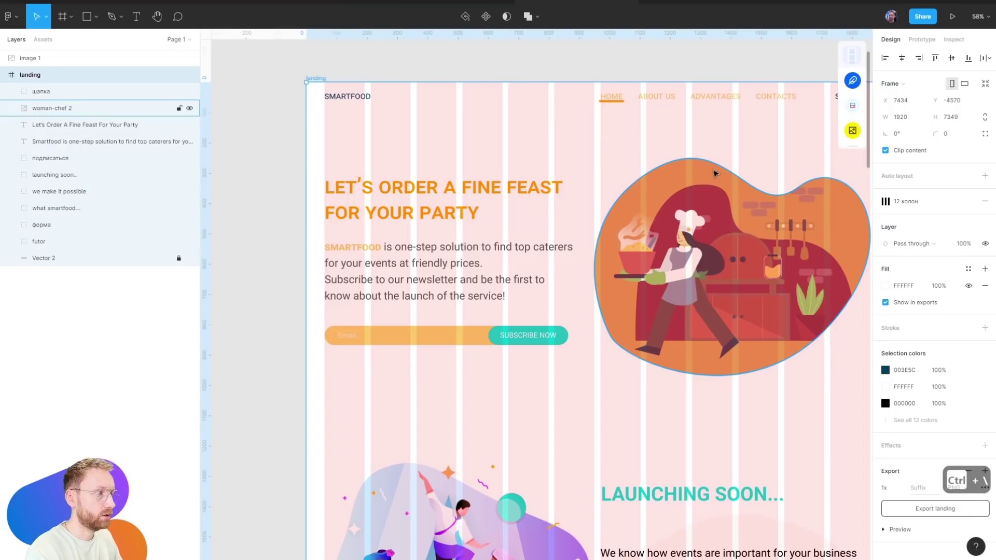
click(969, 203)
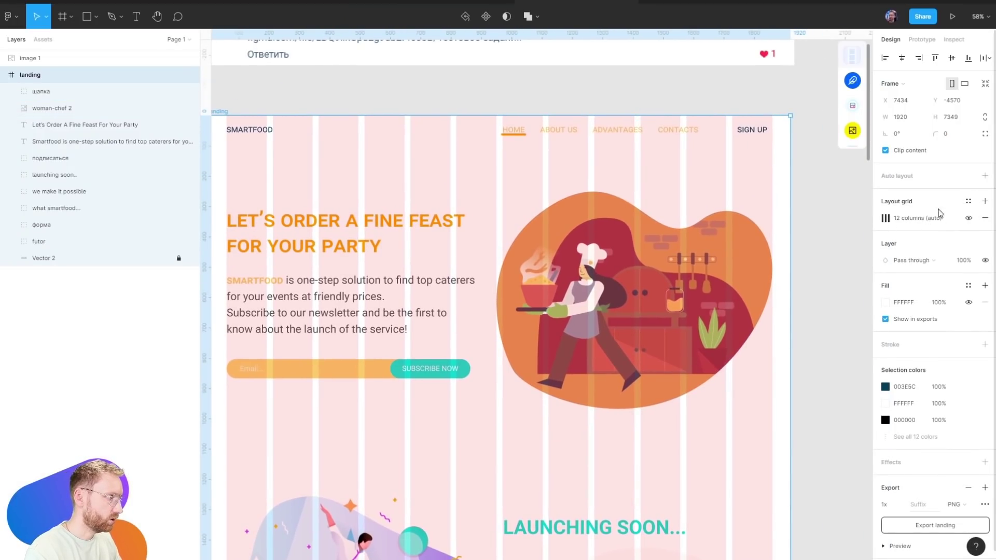
click(885, 218)
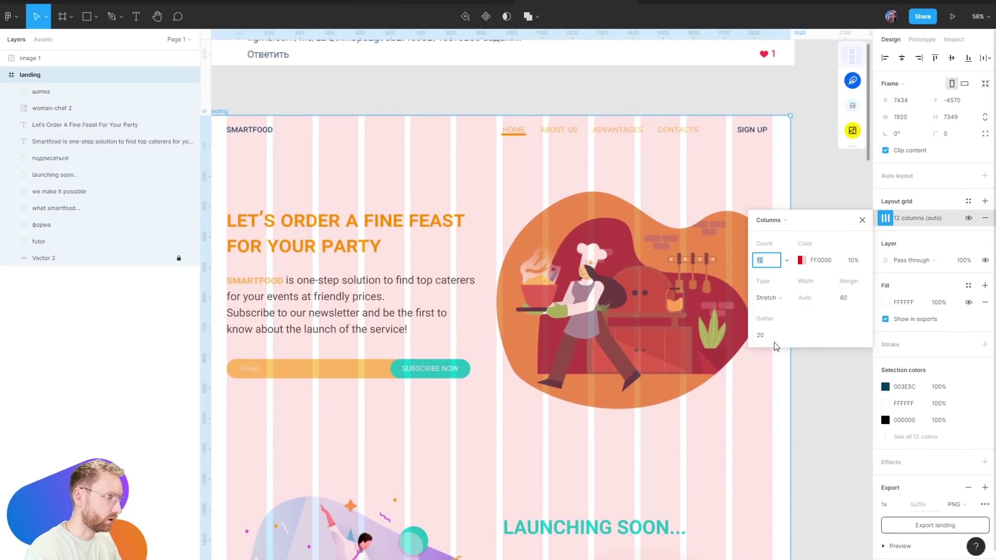
Draw a 1440-wide rectangle centered above the landing frame and reopen its column grid settings
key(r)
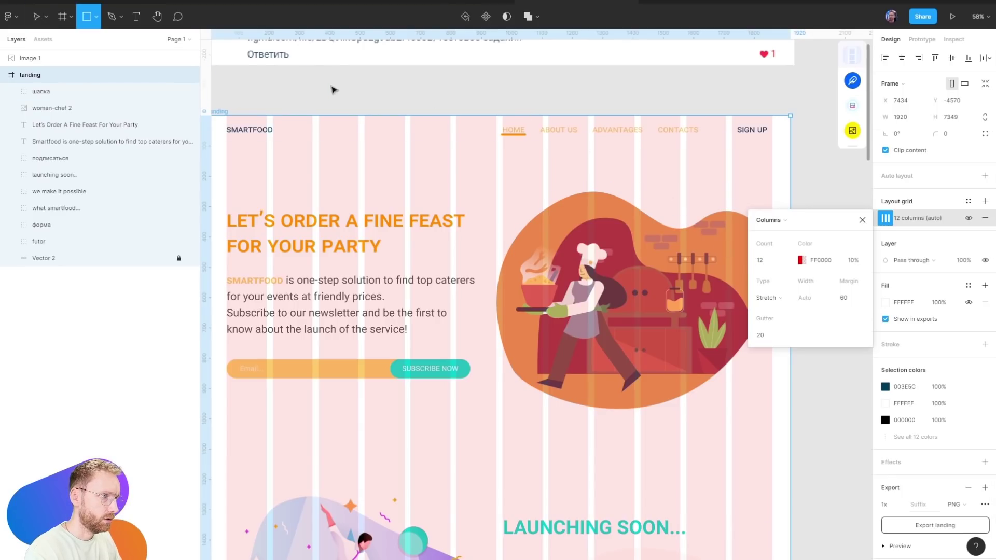
click(326, 83)
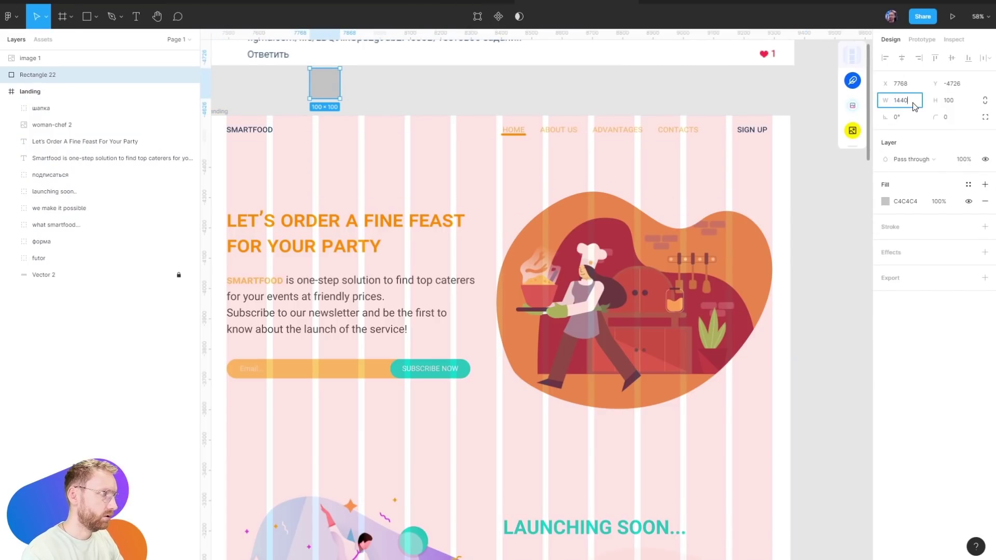
key(Return)
key(alt+h)
mouse_move(644, 93)
mouse_down()
mouse_move(628, 102)
mouse_move(637, 95)
mouse_up()
click(234, 111)
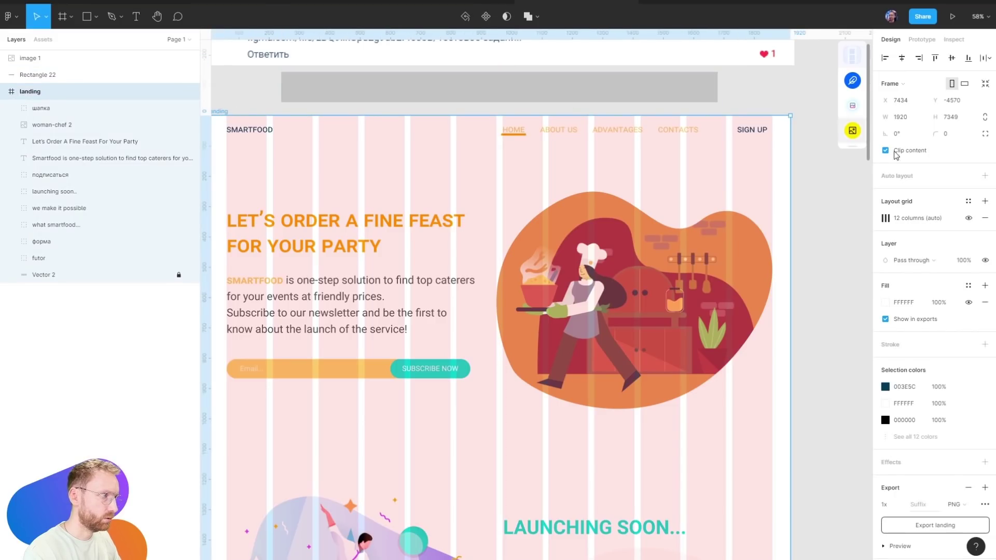
click(888, 218)
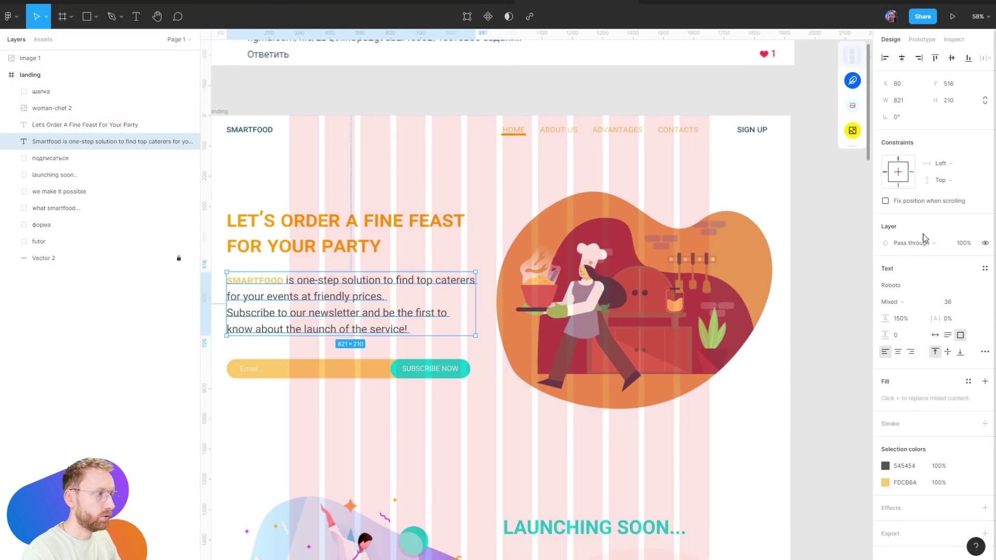
Set the hero paragraph to 20 px, narrow its box, and give it 20 px paragraph spacing
text(20)
key(Return)
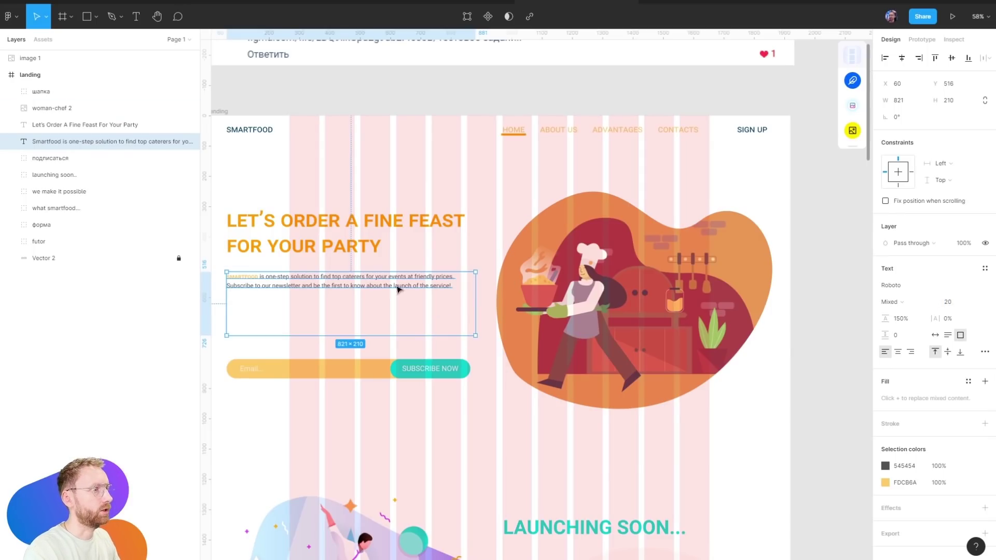
drag(475, 311, 381, 311)
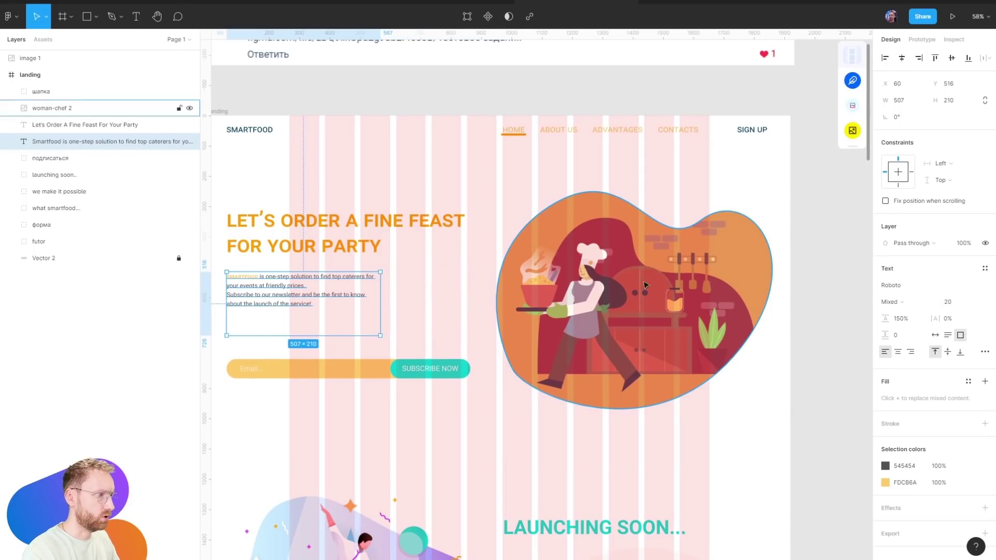
click(909, 334)
text(20)
key(Return)
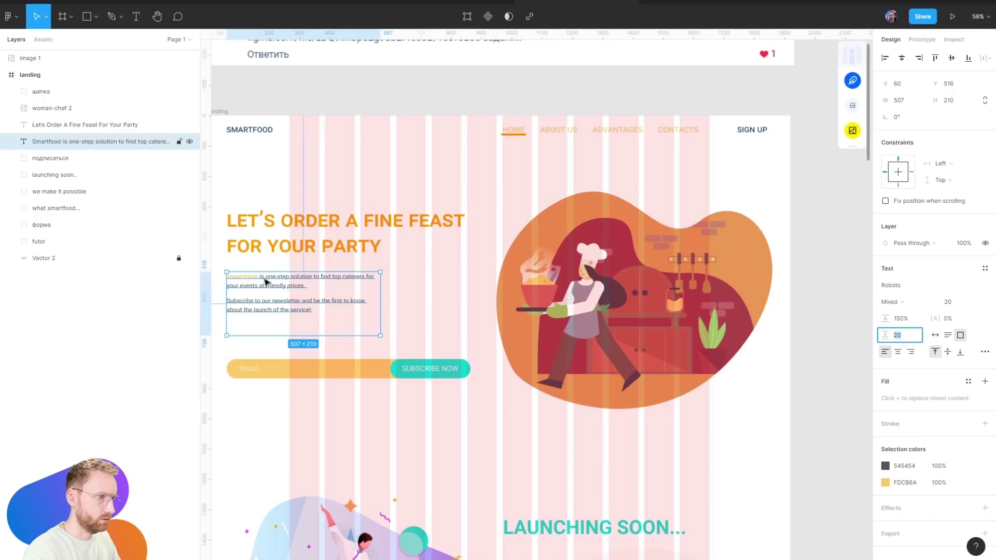
Shift the headline, paragraph and subscribe form right onto the grid
shift+click(269, 247)
drag(269, 247, 332, 247)
click(319, 377)
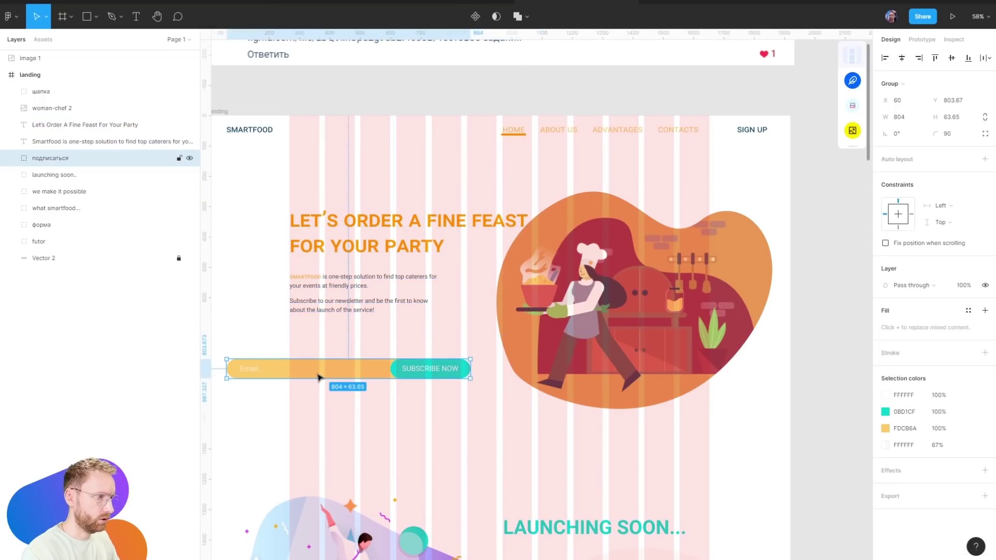
drag(319, 377, 381, 353)
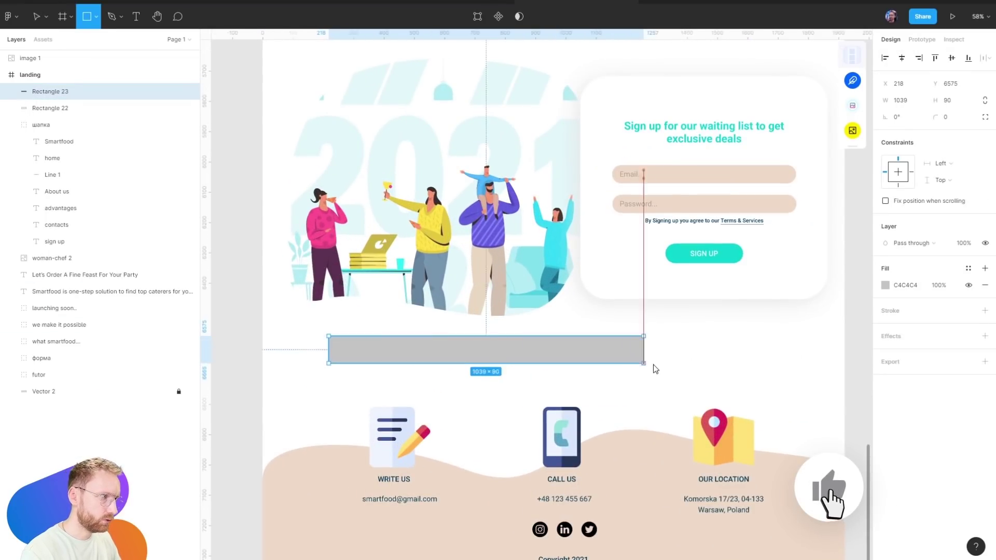
Undo the grey bar above the footer and scroll through the landing page sections
key(ctrl+z)
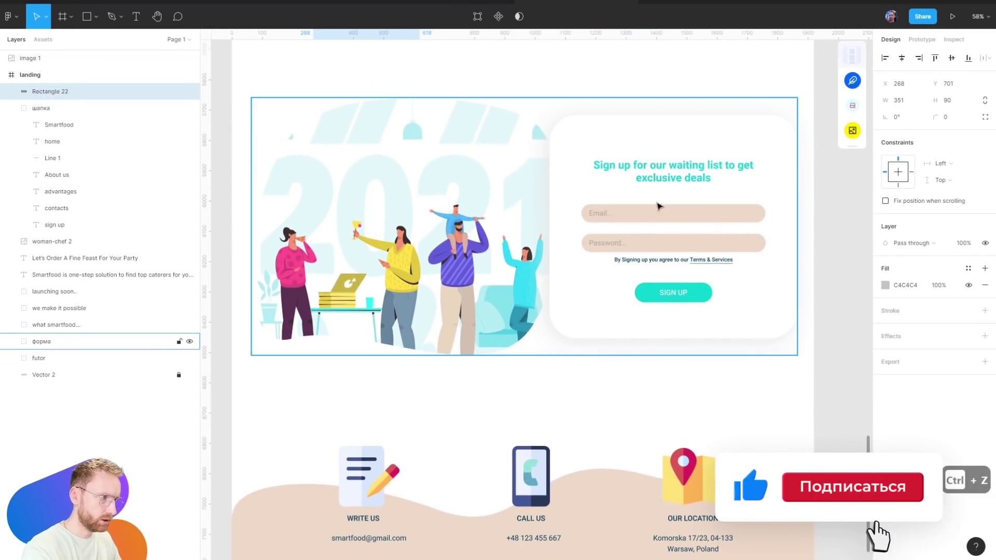
scroll(486, 107, down, 5)
scroll(487, 208, down, 3)
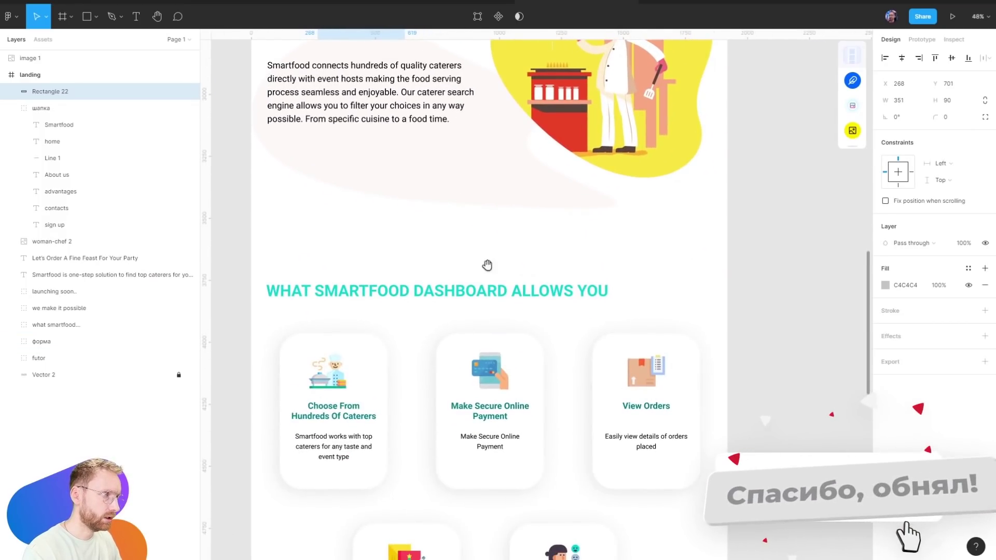
scroll(489, 264, down, 5)
scroll(448, 150, down, 5)
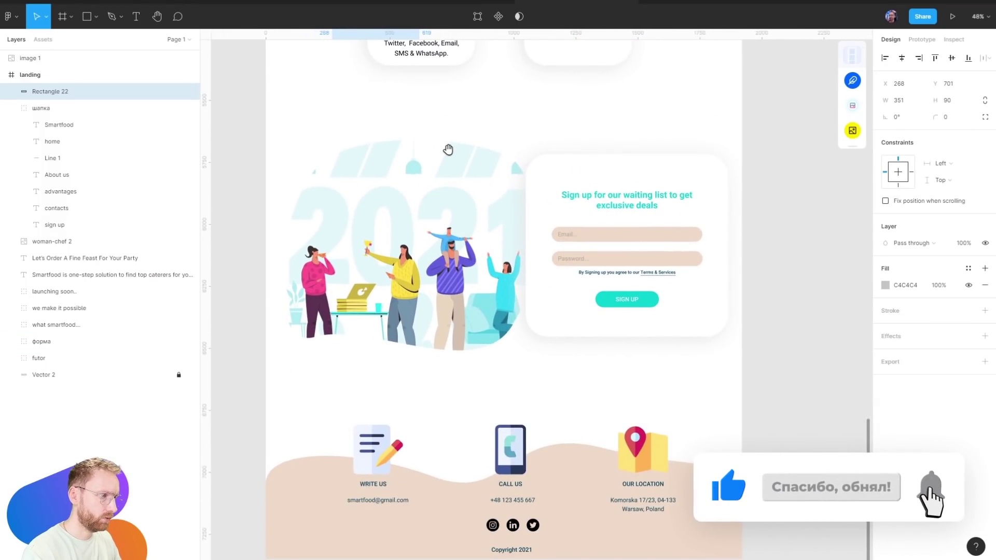
scroll(449, 171, up, 1)
scroll(448, 322, up, 5)
scroll(477, 456, up, 5)
scroll(510, 487, up, 6)
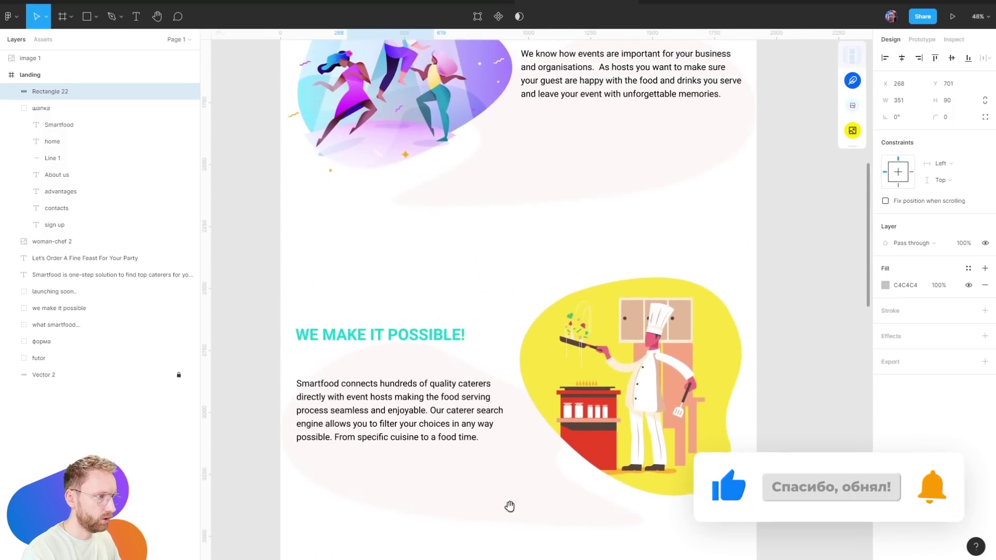
scroll(510, 505, up, 4)
scroll(526, 422, up, 3)
Select the LAUNCHING SOON and WHAT SMARTFOOD DASHBOARD ALLOWS YOU headings to inspect them
double_click(493, 302)
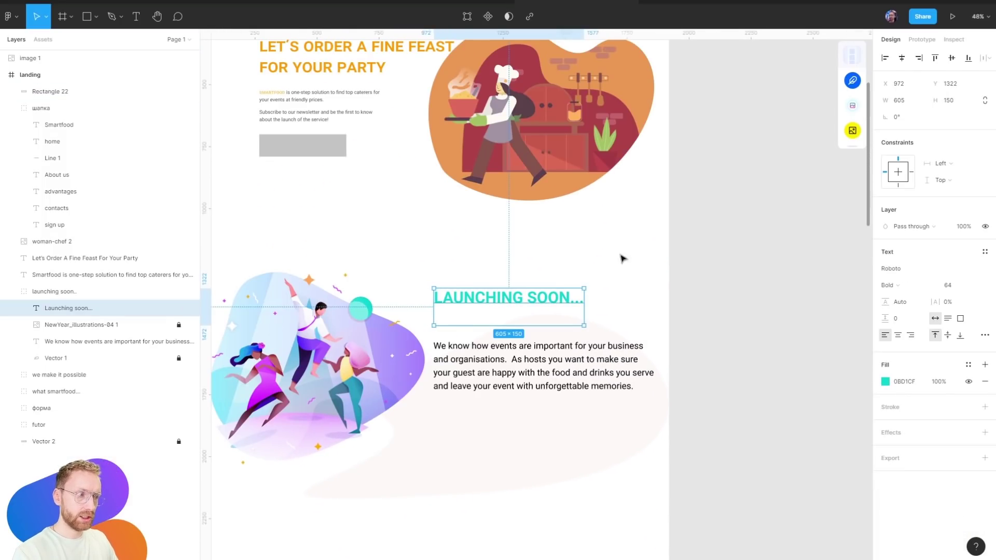
click(620, 262)
click(512, 301)
double_click(541, 303)
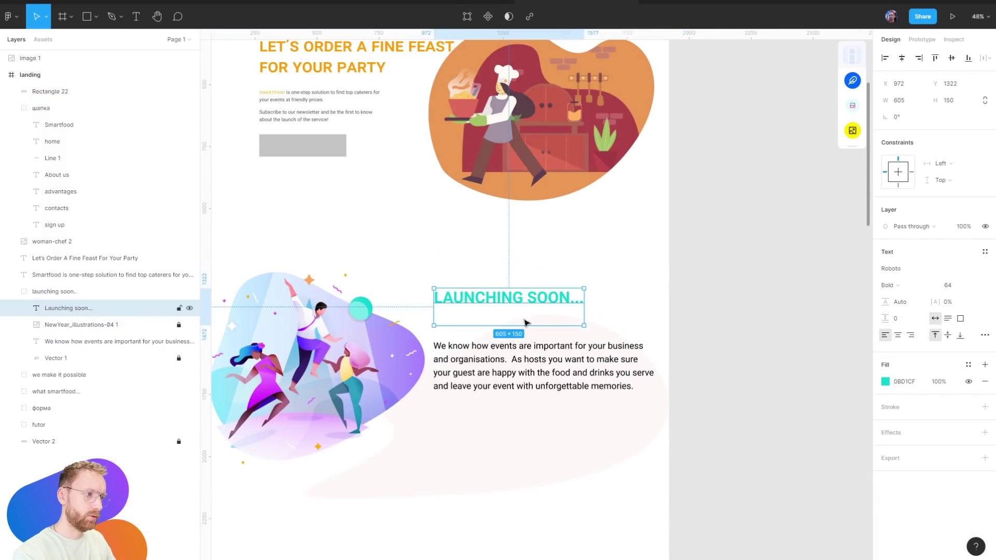
scroll(524, 312, down, 5)
scroll(521, 145, down, 2)
scroll(493, 182, down, 3)
scroll(470, 187, down, 3)
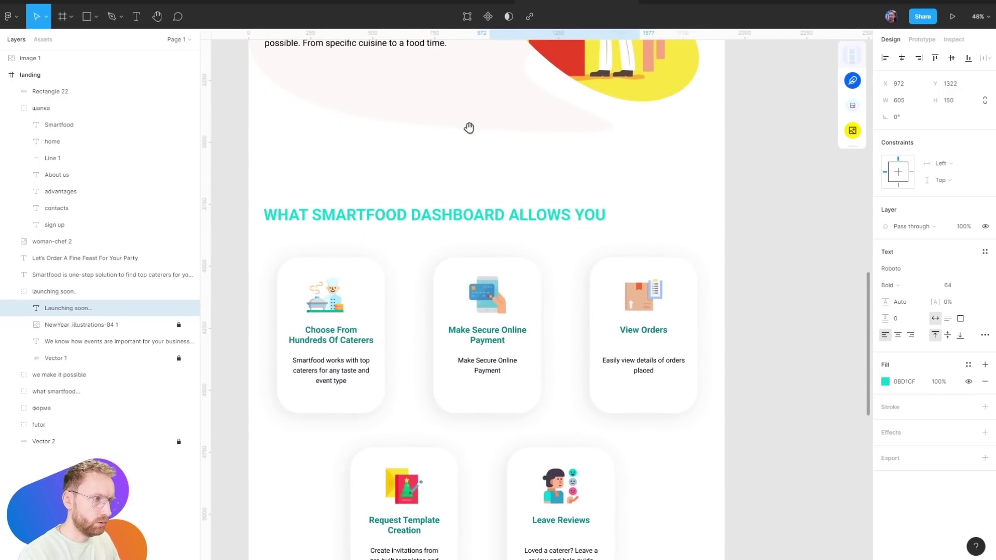
double_click(438, 227)
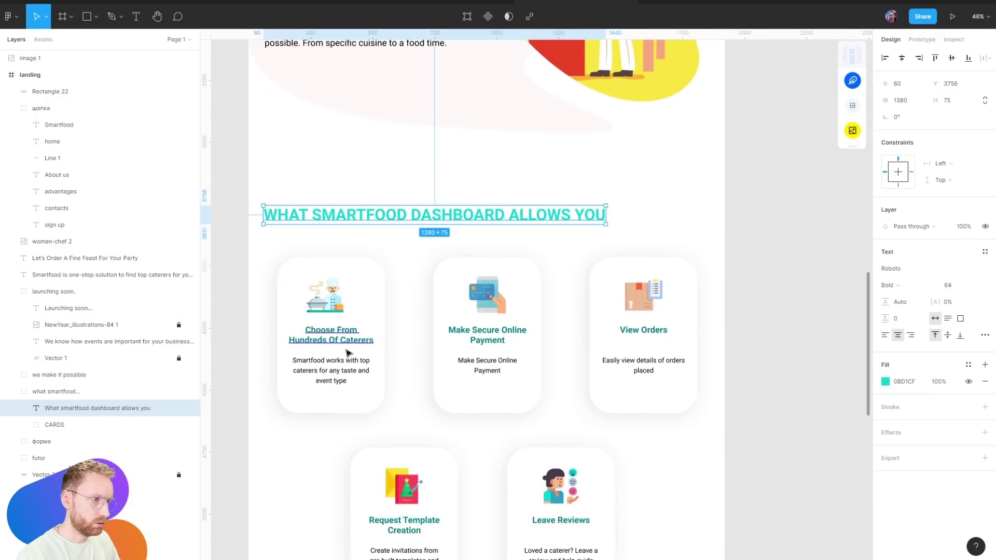
click(332, 335)
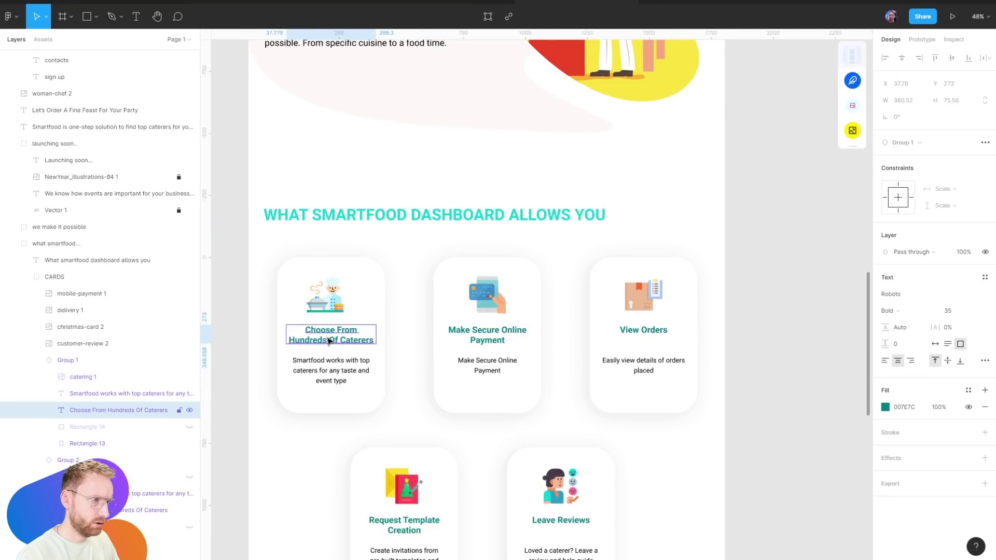
click(400, 214)
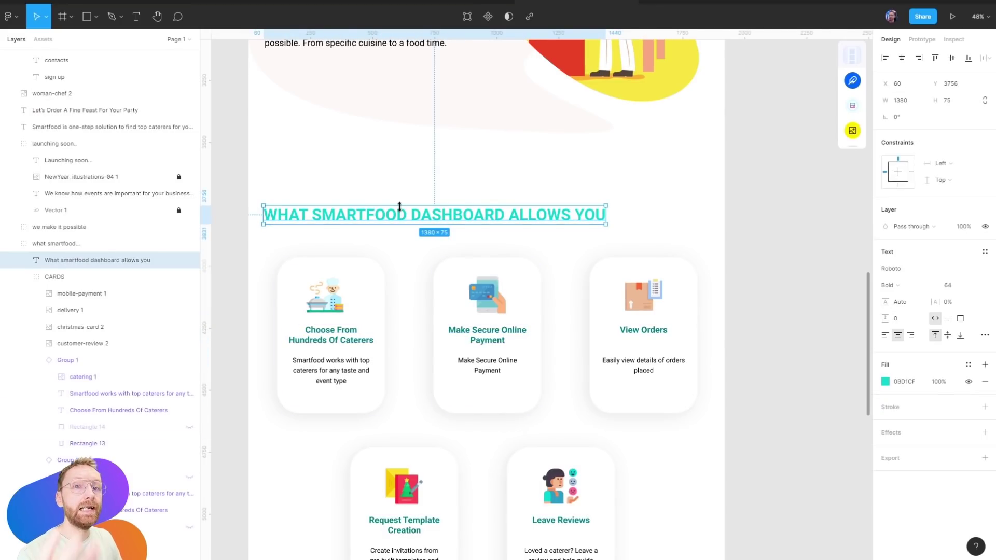
scroll(412, 184, up, 2)
scroll(460, 216, up, 5)
Set the Launching soon paragraph to 20 px and narrow its box so the text rewraps
scroll(485, 220, up, 6)
click(597, 420)
key(ctrl+shift+4)
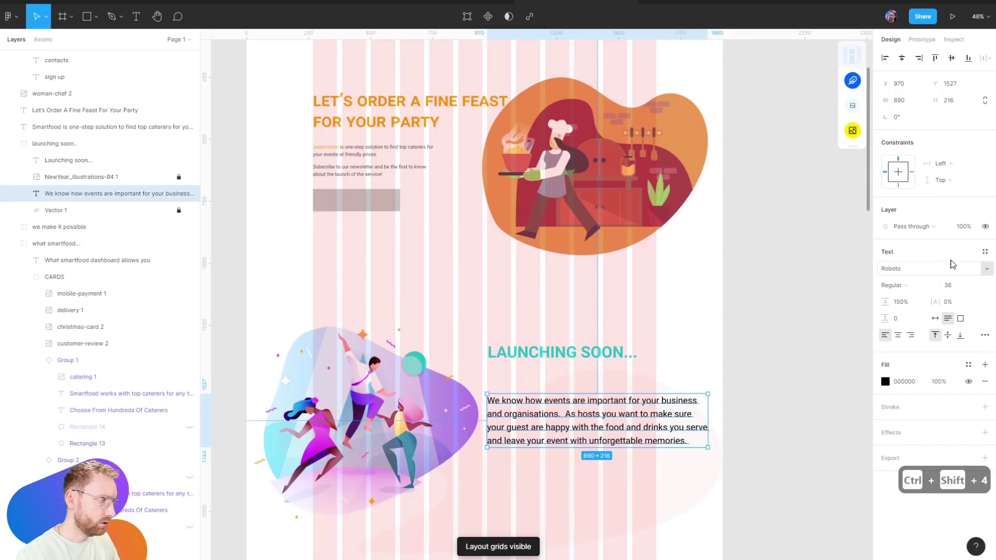
click(949, 287)
text(20)
key(Return)
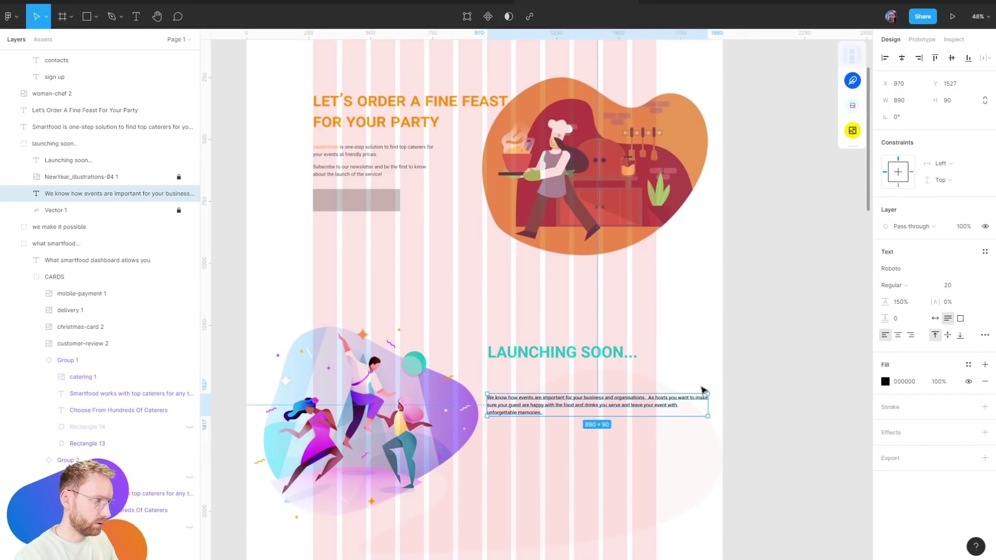
drag(708, 405, 654, 405)
Nudge the Launching soon... heading down slightly and darken it to near-black
click(576, 354)
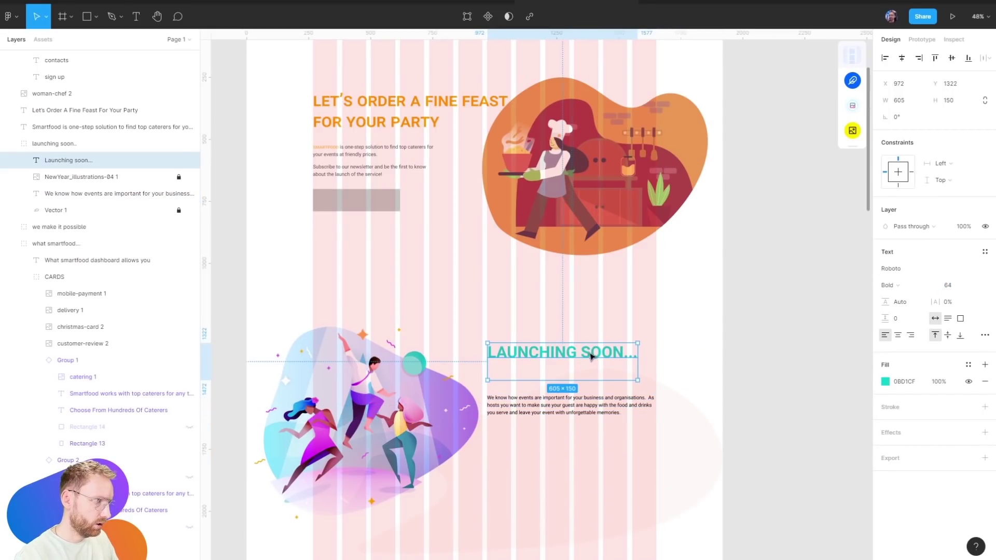
drag(576, 354, 576, 367)
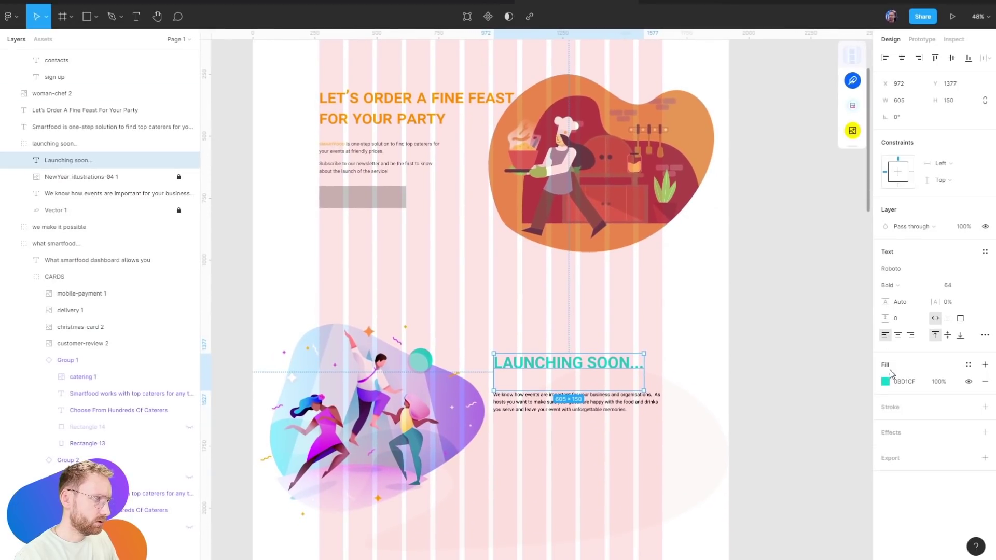
click(885, 381)
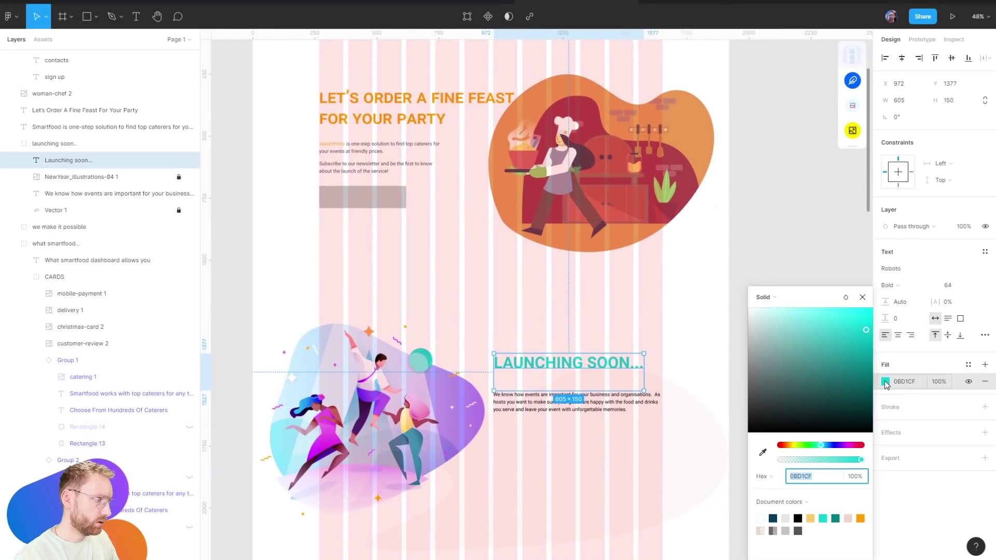
mouse_move(768, 401)
mouse_down()
mouse_move(742, 410)
mouse_move(756, 433)
mouse_up()
key(Tab)
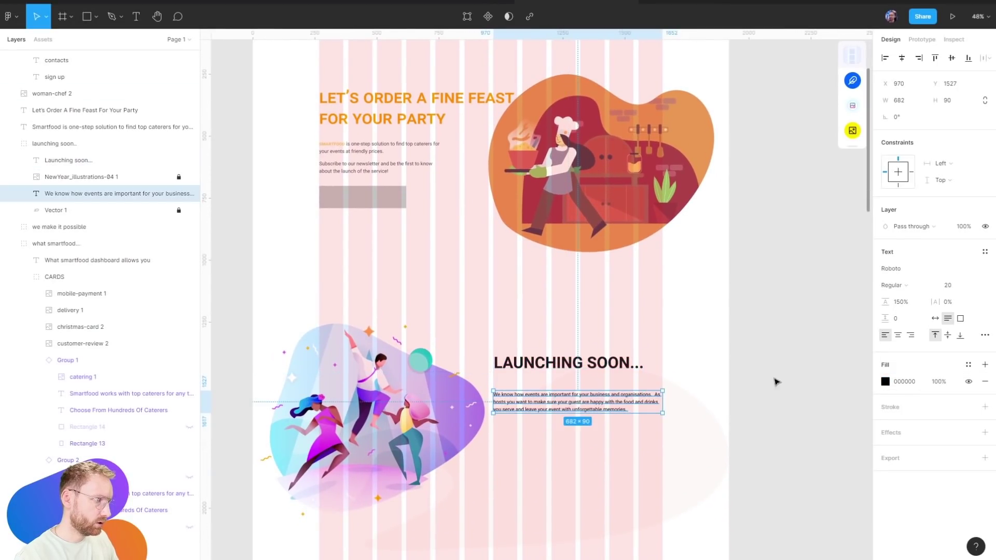
Make the paragraph text grey 5D666A, then hide the layout grids and outlines
click(886, 382)
drag(756, 421, 757, 404)
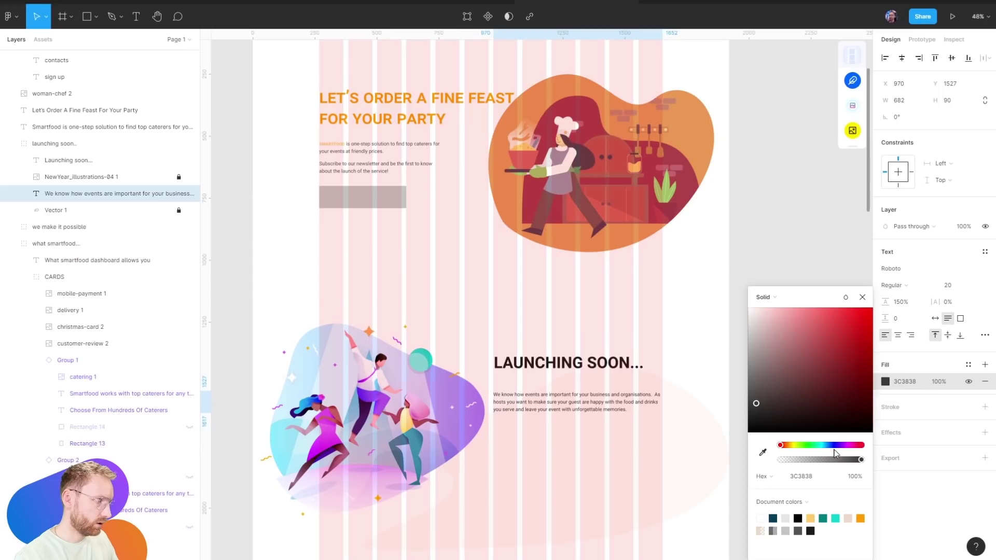
drag(836, 446, 827, 446)
drag(771, 390, 764, 384)
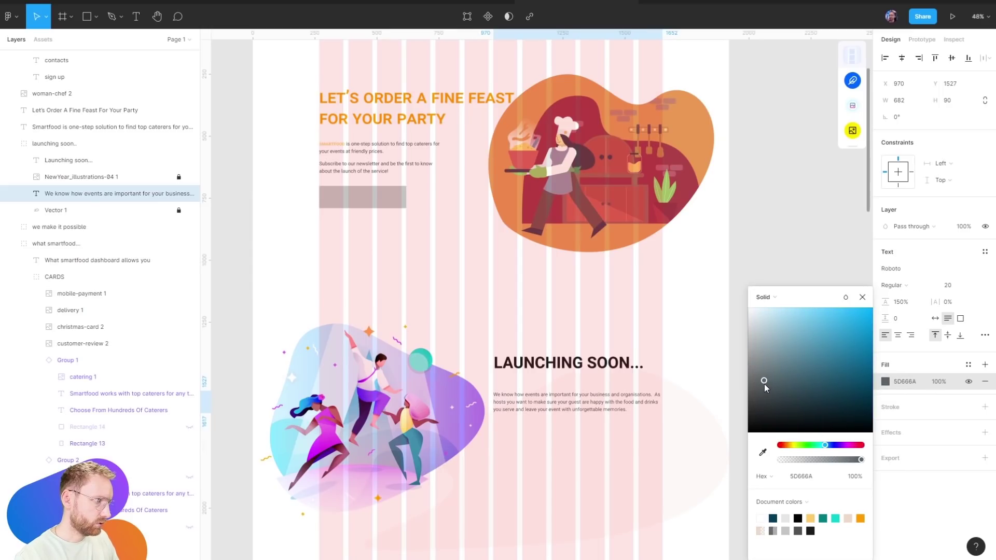
click(771, 233)
key(ctrl+shift+4)
key(ctrl+shift+3)
key(ctrl+shift+3)
Apply the grey paragraph style to the hero, We make it possible, and first card texts
key(ctrl+alt+c)
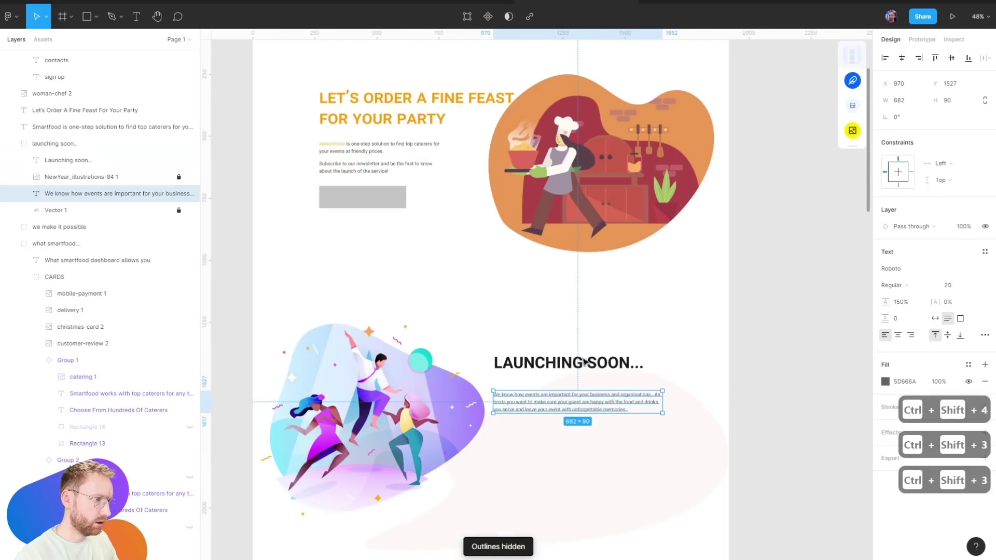
click(369, 164)
key(ctrl+alt+v)
scroll(415, 207, down, 8)
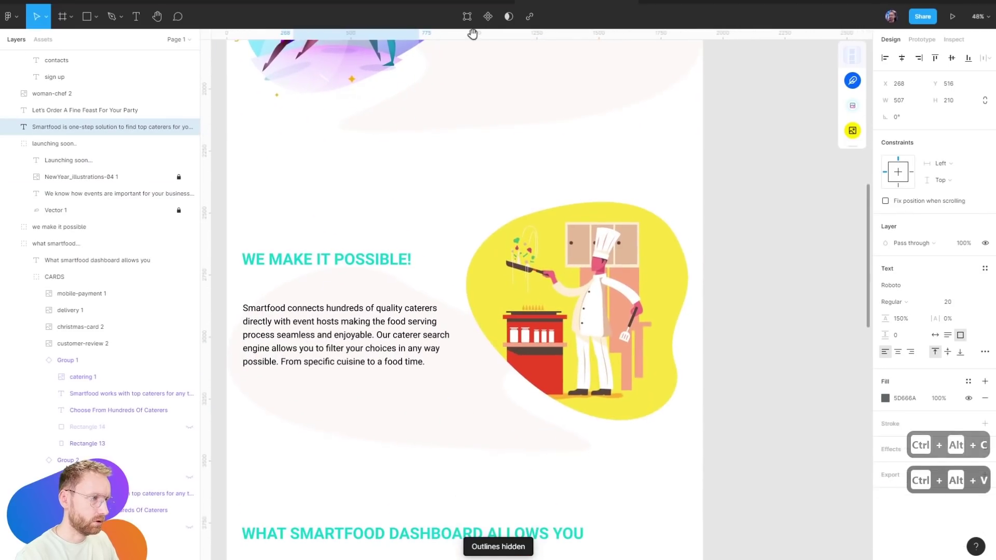
click(357, 325)
key(ctrl+alt+v)
scroll(357, 325, down, 5)
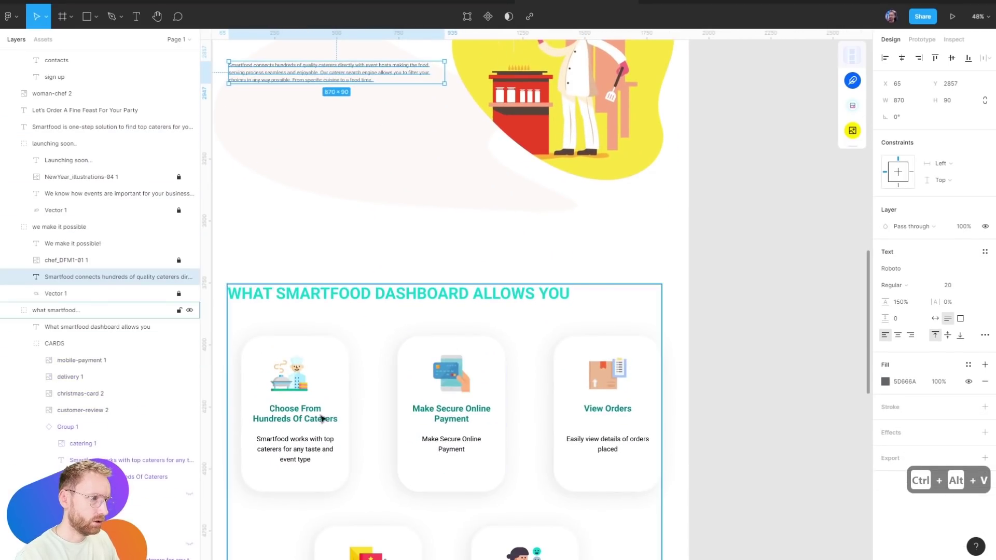
ctrl+click(296, 449)
key(ctrl+alt+v)
scroll(469, 467, up, 5)
Move the Launching soon paragraph up closer to its heading, viewed at actual size
scroll(519, 363, up, 5)
click(538, 296)
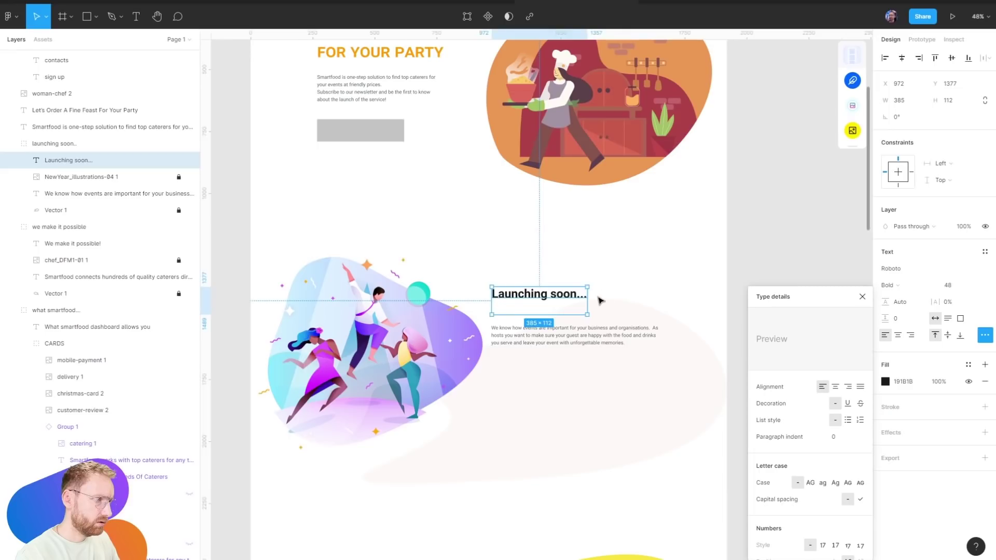
scroll(585, 310, up, 3)
drag(581, 345, 581, 324)
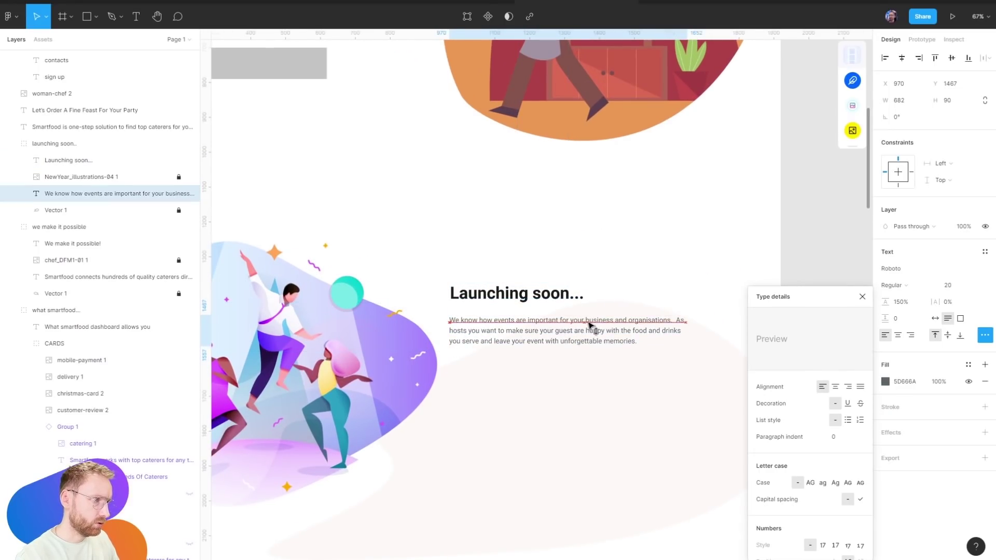
key(shift+0)
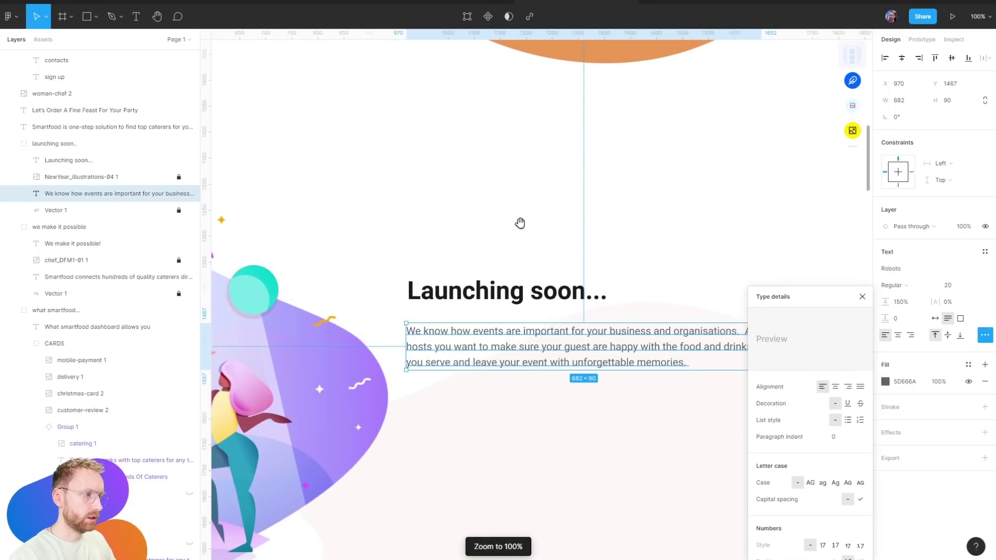
click(862, 297)
scroll(576, 238, down, 5)
click(755, 226)
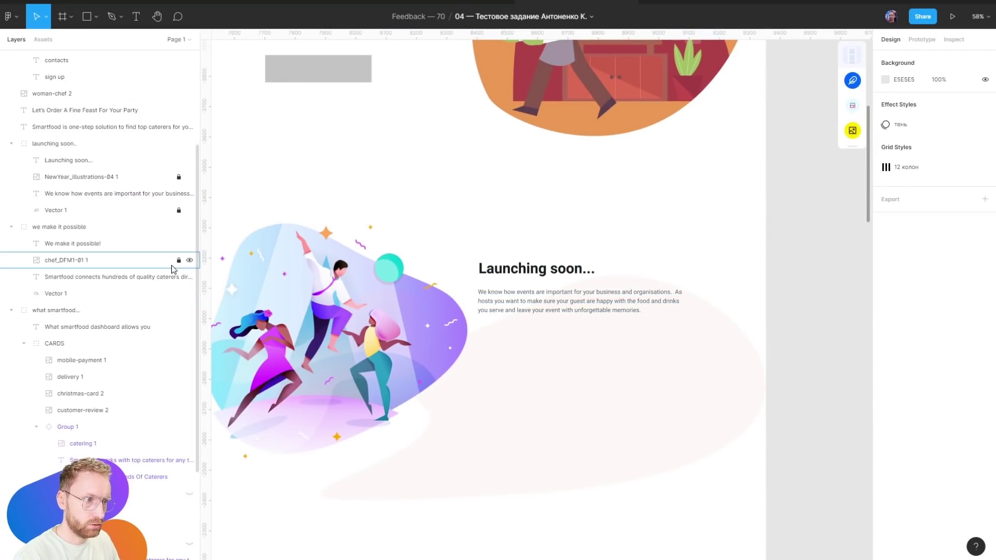
Give the WE MAKE IT POSSIBLE! heading the Launching soon... heading's style
click(180, 209)
scroll(541, 267, down, 2)
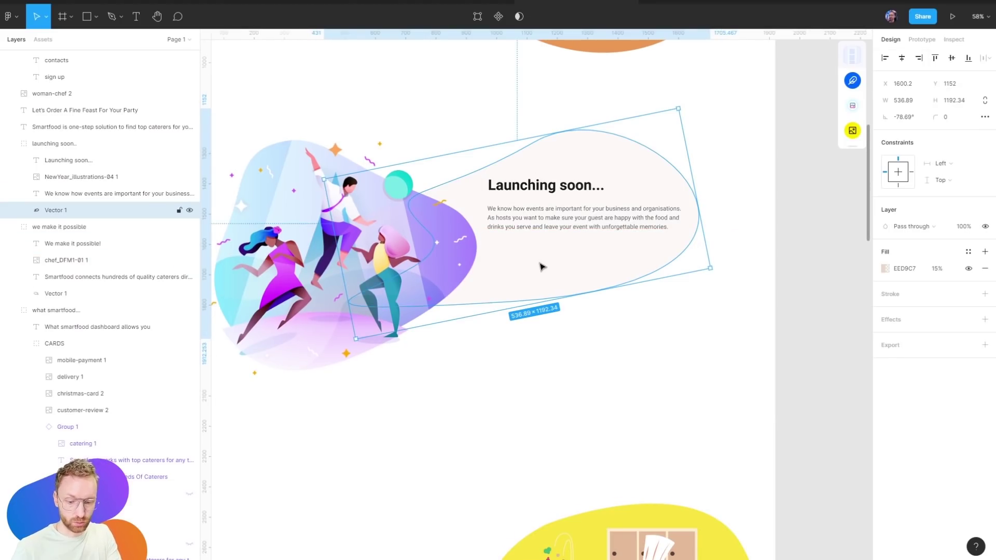
click(434, 433)
scroll(678, 218, down, 5)
click(375, 351)
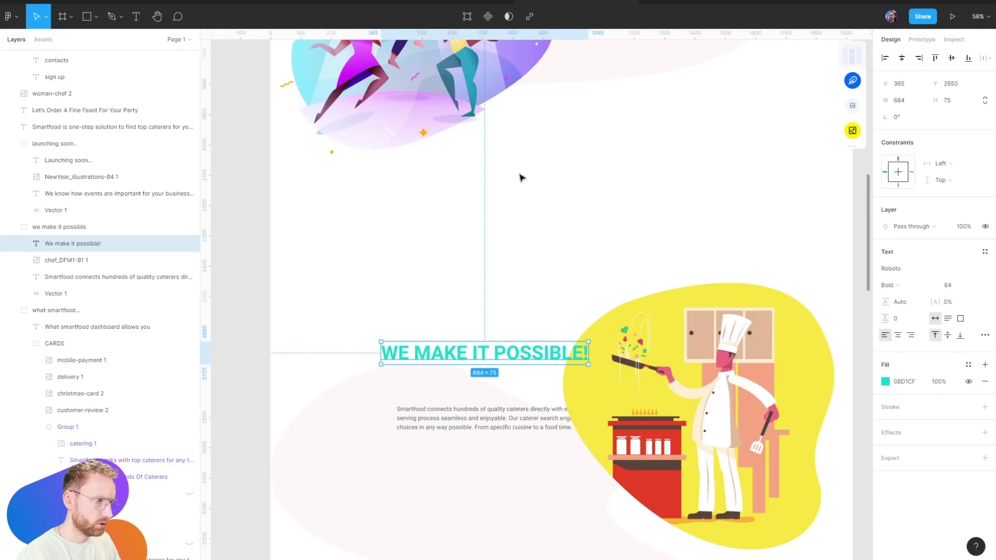
scroll(520, 176, up, 5)
click(594, 255)
scroll(483, 261, down, 3)
scroll(482, 261, down, 2)
click(457, 356)
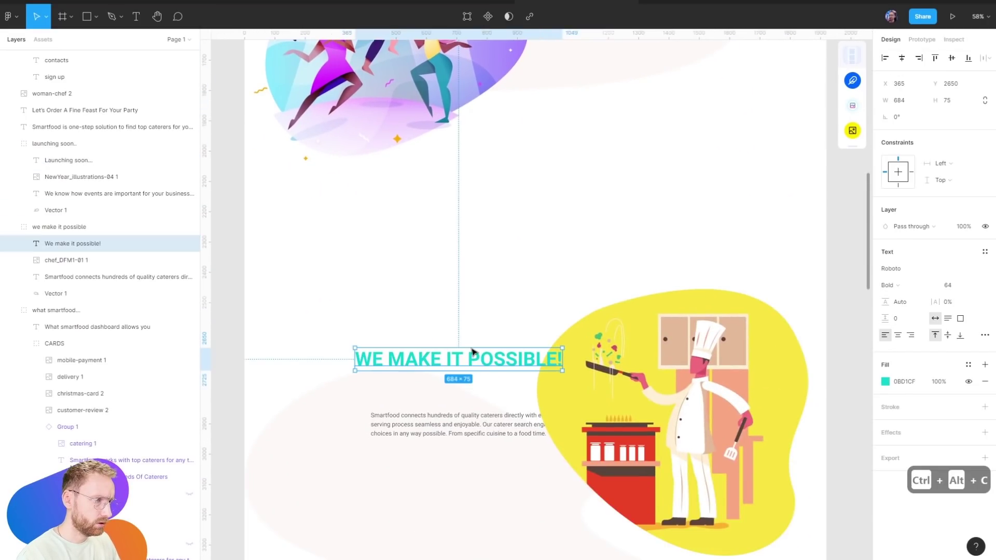
key(ctrl+alt+v)
Shrink the dancing-people illustration using its corner handles
scroll(461, 282, up, 3)
click(462, 282)
double_click(462, 281)
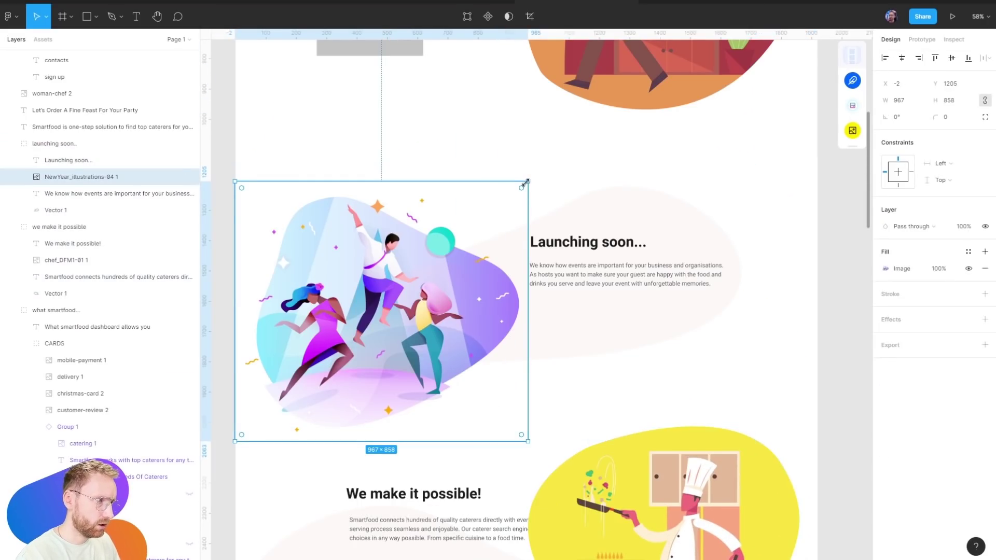
drag(526, 183, 417, 279)
drag(363, 337, 444, 263)
scroll(603, 325, down, 3)
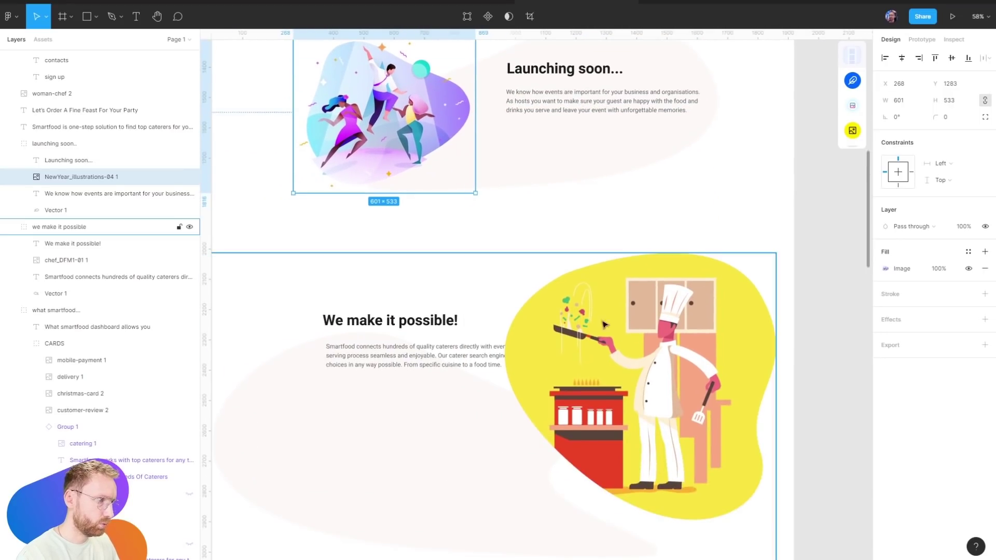
Shrink the chef illustration to about 662×651 and move the narrowed heading and paragraph up-left
click(603, 324)
key(ctrl+shift+4)
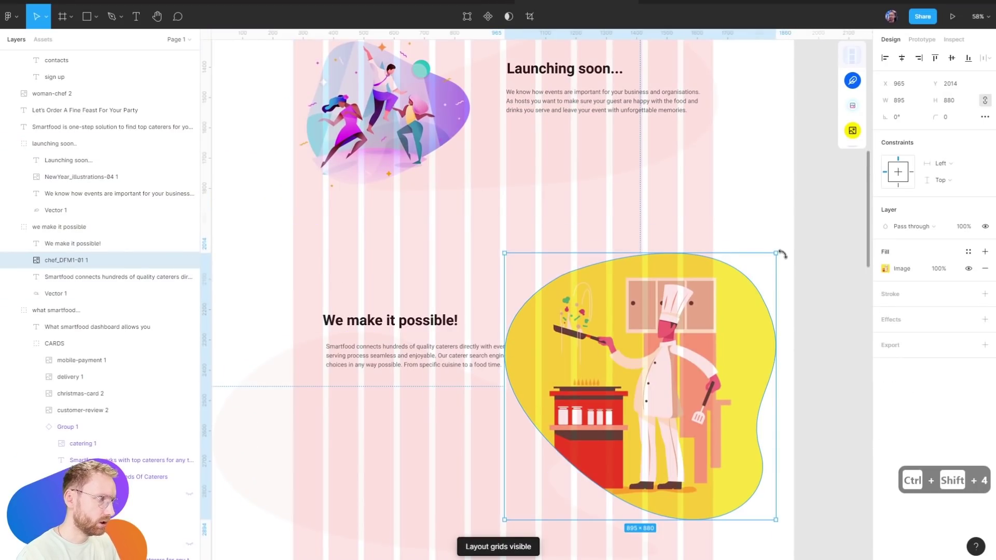
drag(776, 254, 705, 323)
click(493, 365)
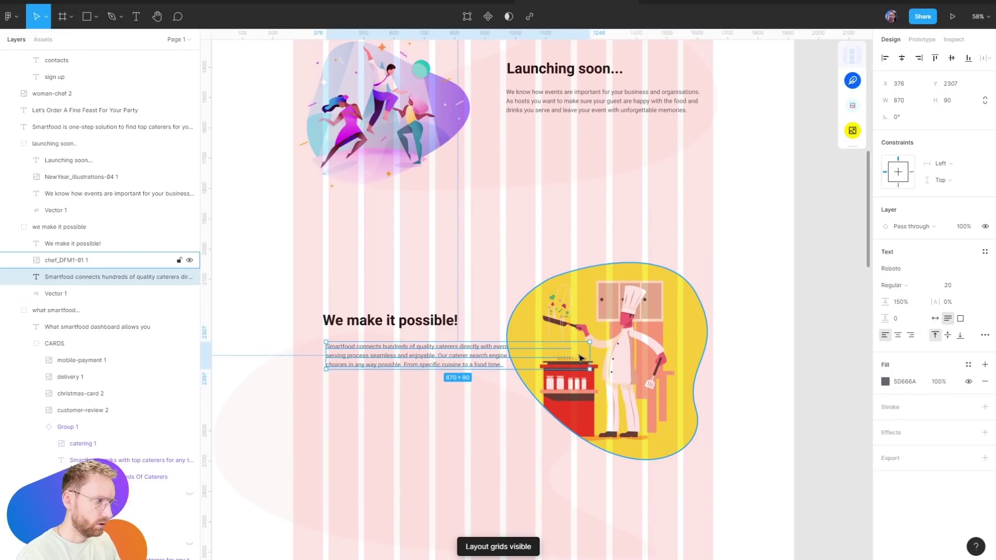
drag(498, 363, 470, 363)
shift+click(389, 320)
drag(395, 321, 390, 300)
Show the dashboard section with layout grids hidden and select its five-card group
click(449, 256)
scroll(450, 257, up, 8)
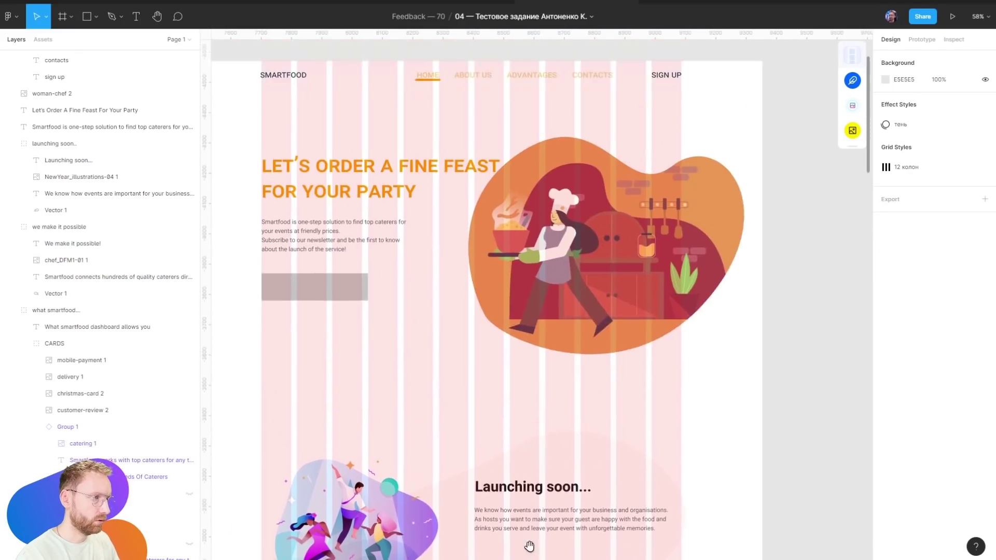
scroll(521, 171, down, 7)
scroll(521, 171, down, 6)
scroll(521, 171, down, 3)
scroll(521, 171, down, 3)
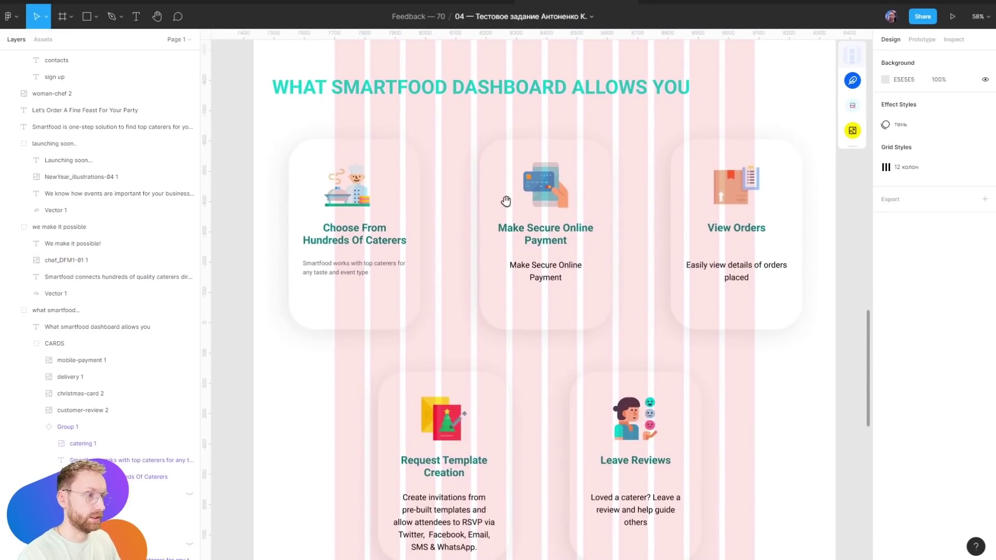
key(ctrl+shift+4)
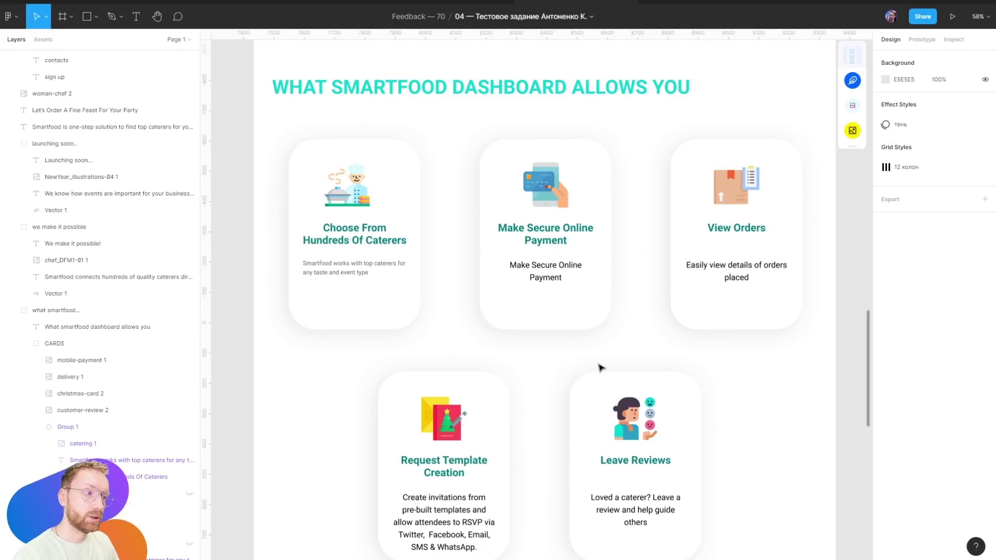
click(598, 392)
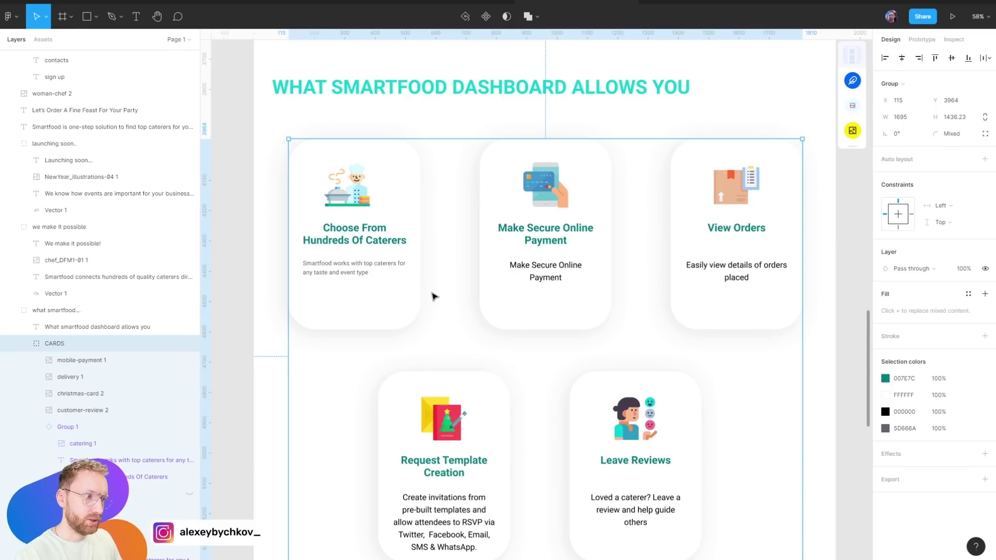
key(r)
drag(377, 147, 471, 272)
drag(428, 217, 535, 217)
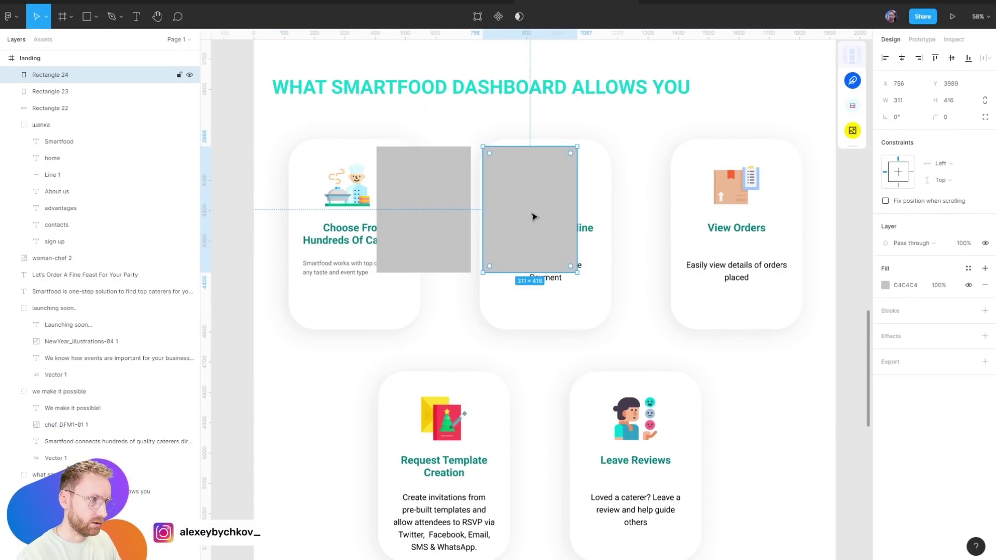
key(ctrl+d)
key(ctrl+d)
key(r)
mouse_move(381, 291)
mouse_down()
mouse_move(616, 349)
mouse_move(790, 338)
mouse_up()
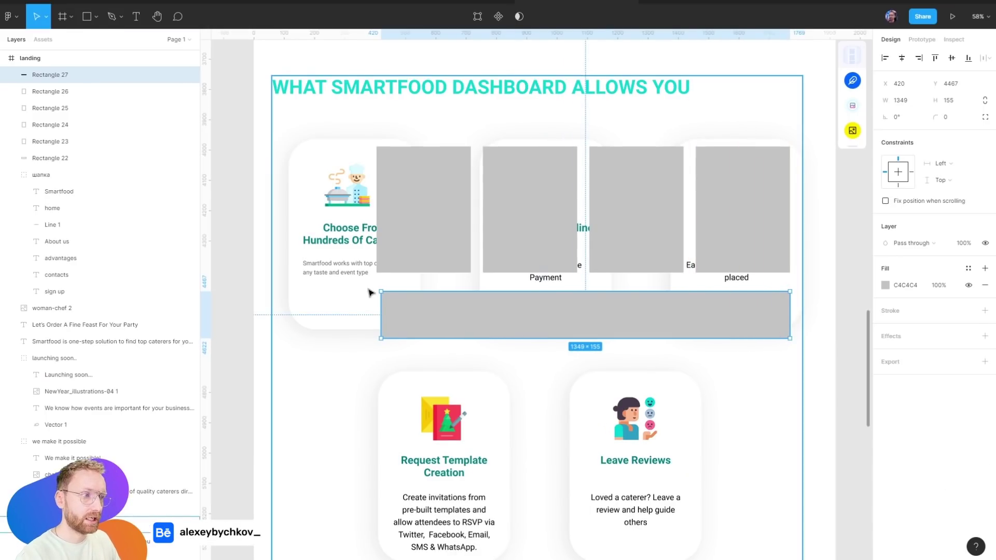
key(r)
drag(375, 289, 431, 299)
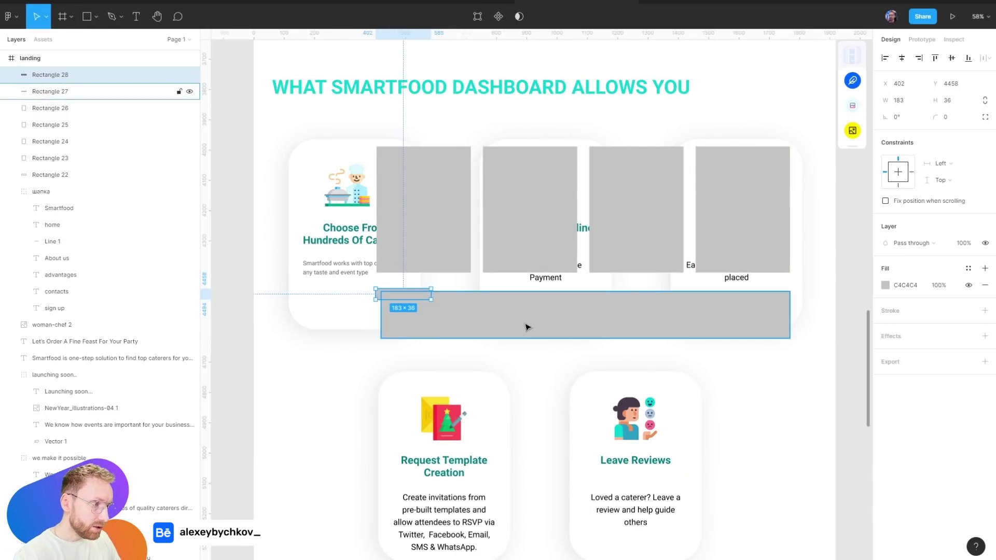
key(ctrl+z)
key(ctrl+z)
key(ctrl+z)
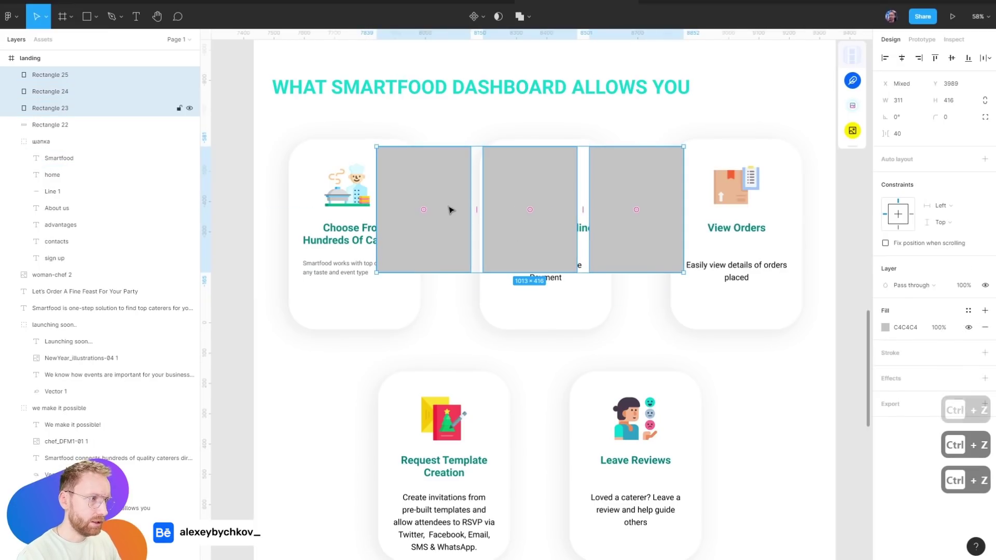
mouse_move(449, 209)
mouse_down()
mouse_move(458, 311)
mouse_move(467, 293)
mouse_move(456, 372)
mouse_up()
click(451, 220)
key(Delete)
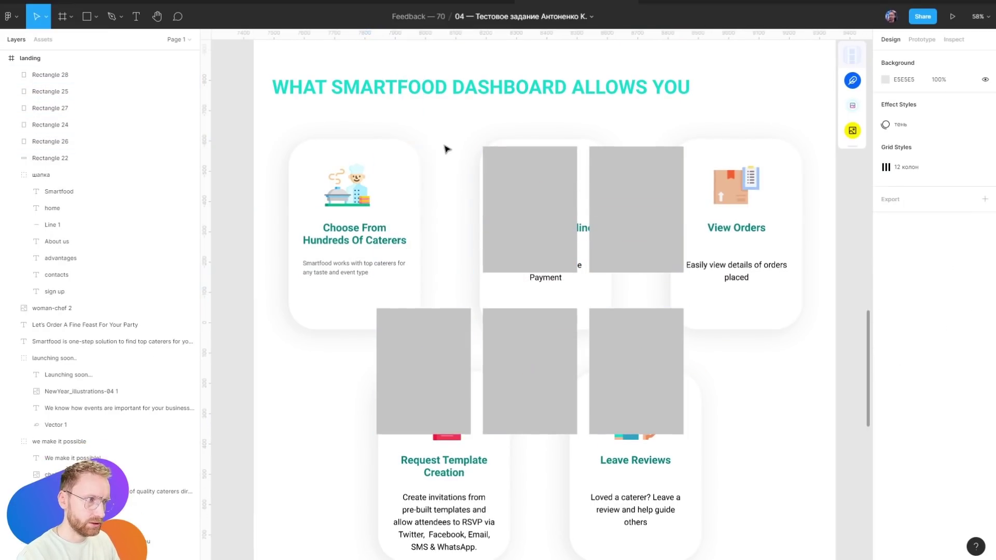
key(r)
mouse_move(386, 157)
mouse_down()
mouse_move(467, 170)
mouse_move(469, 196)
mouse_move(445, 186)
mouse_up()
key(r)
drag(384, 204, 466, 231)
key(shift+x)
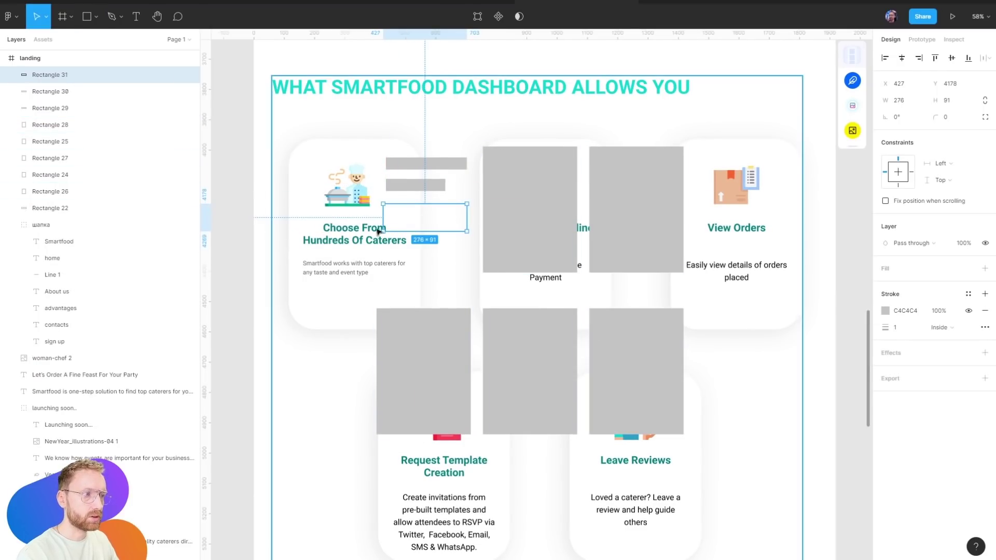
shift+click(415, 185)
shift+click(425, 163)
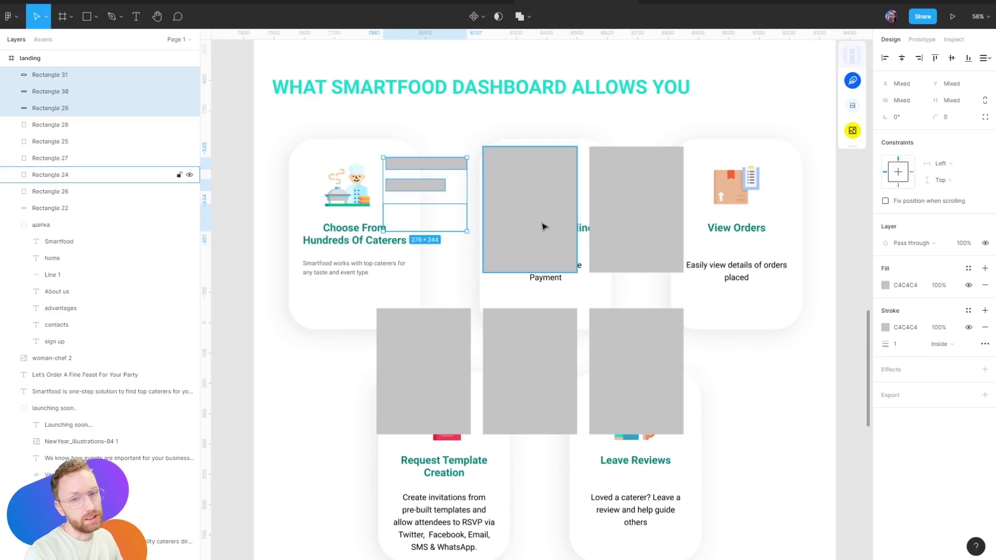
key(ctrl+z)
key(ctrl+z)
key(ctrl+z)
key(ctrl+z)
key(ctrl+z)
key(ctrl+z)
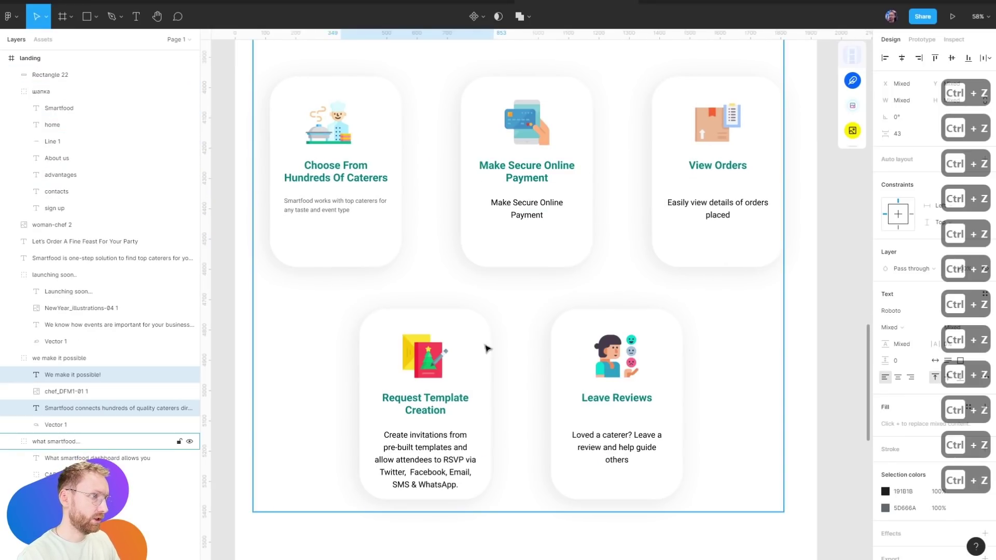
scroll(654, 283, up, 4)
drag(534, 348, 535, 197)
click(667, 108)
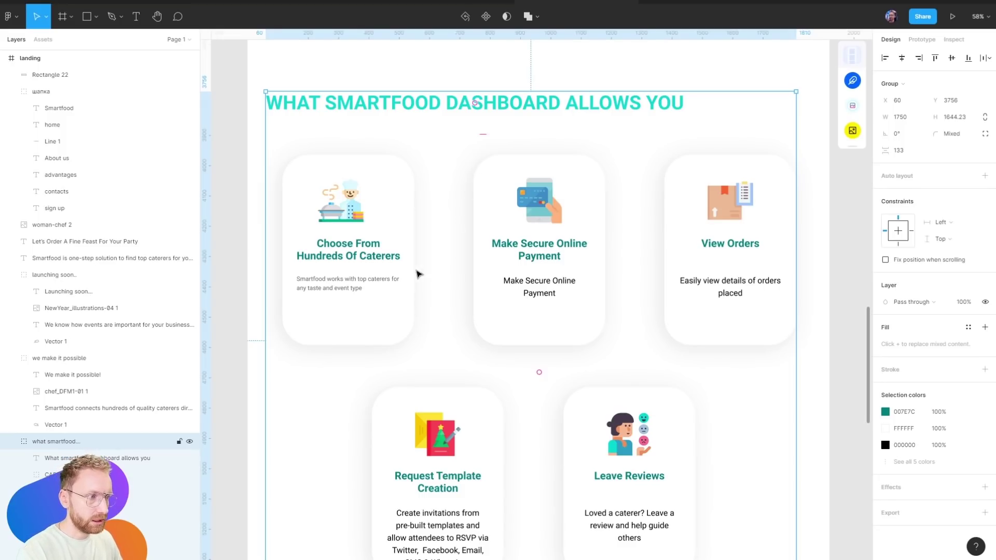
scroll(419, 274, up, 5)
scroll(502, 275, up, 5)
click(411, 395)
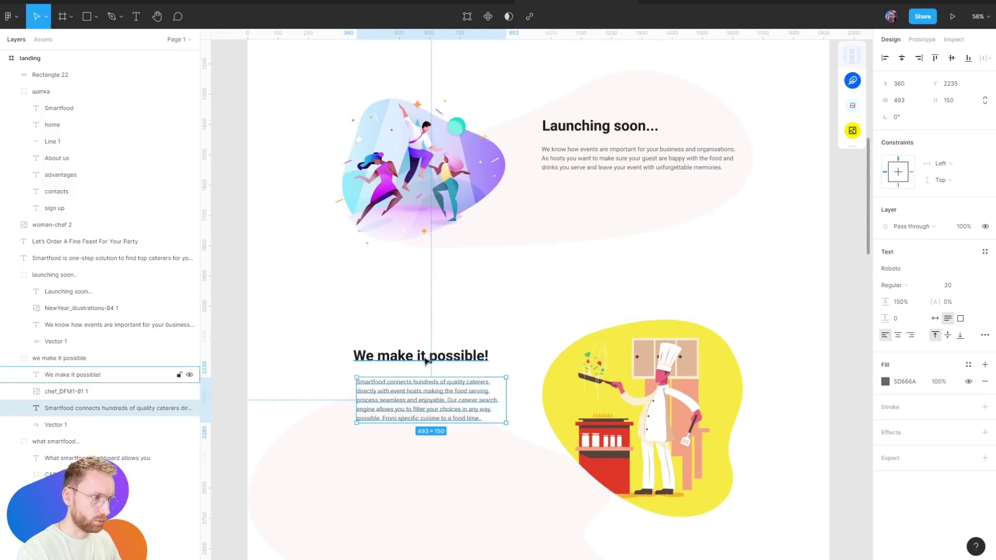
click(533, 295)
mouse_move(724, 210)
mouse_down()
mouse_move(685, 485)
mouse_move(705, 136)
mouse_up()
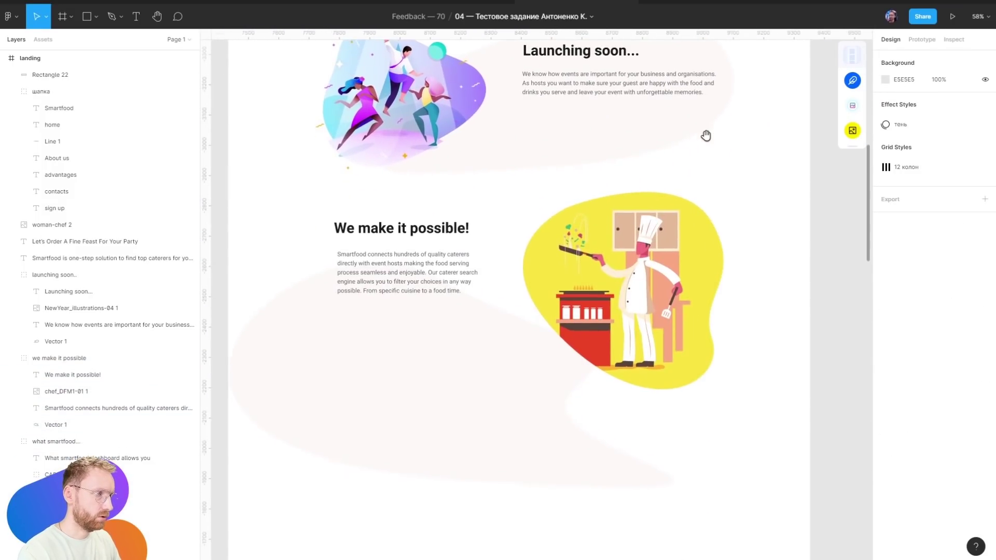
scroll(609, 403, down, 2)
scroll(593, 389, up, 4)
drag(593, 389, 618, 111)
scroll(601, 220, down, 6)
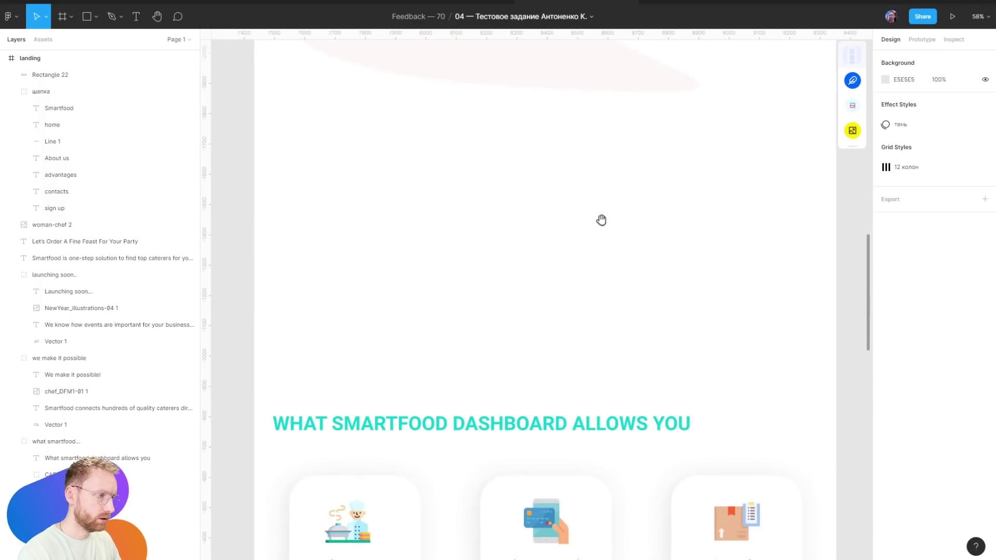
scroll(601, 220, down, 5)
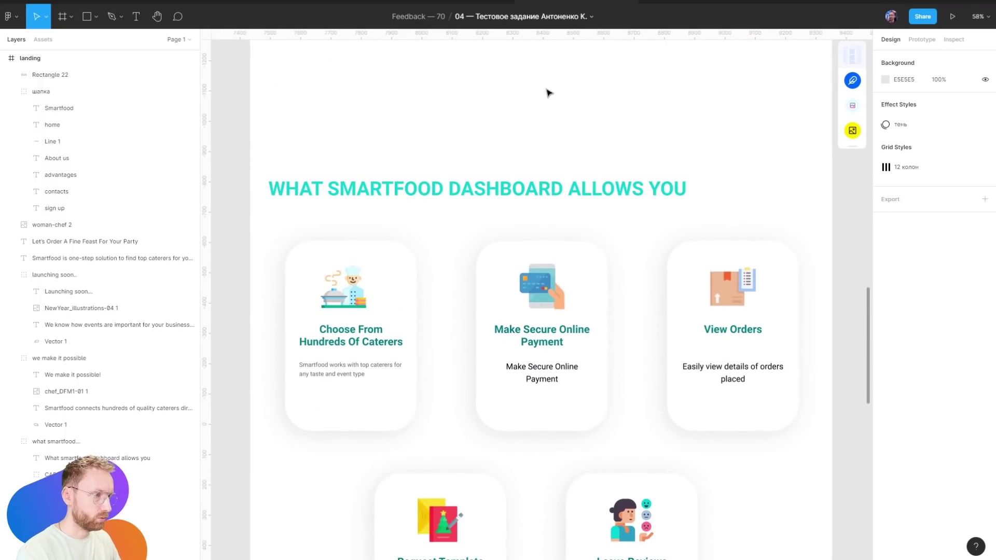
scroll(509, 383, down, 5)
scroll(473, 165, down, 3)
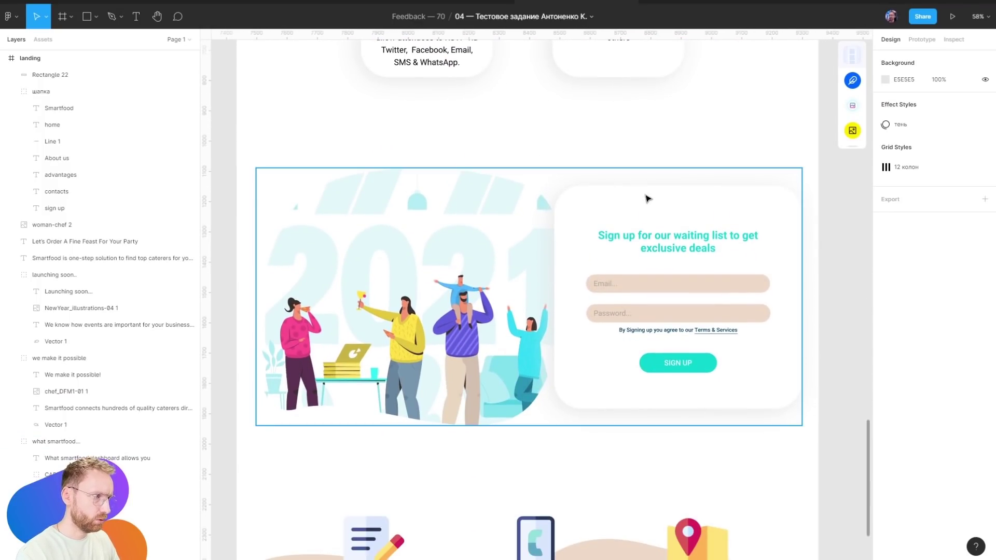
key(shift+0)
key(ctrl+shift+4)
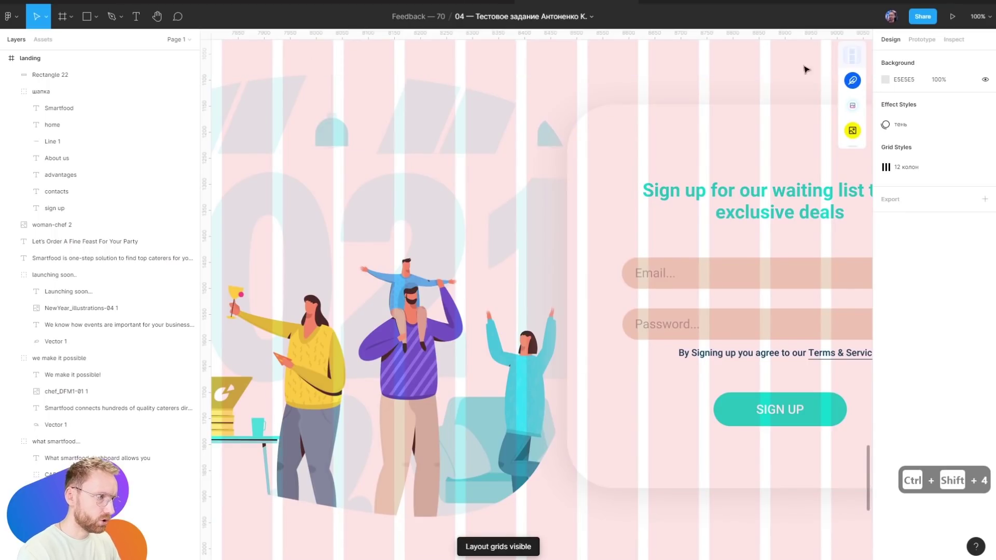
key(ctrl+shift+4)
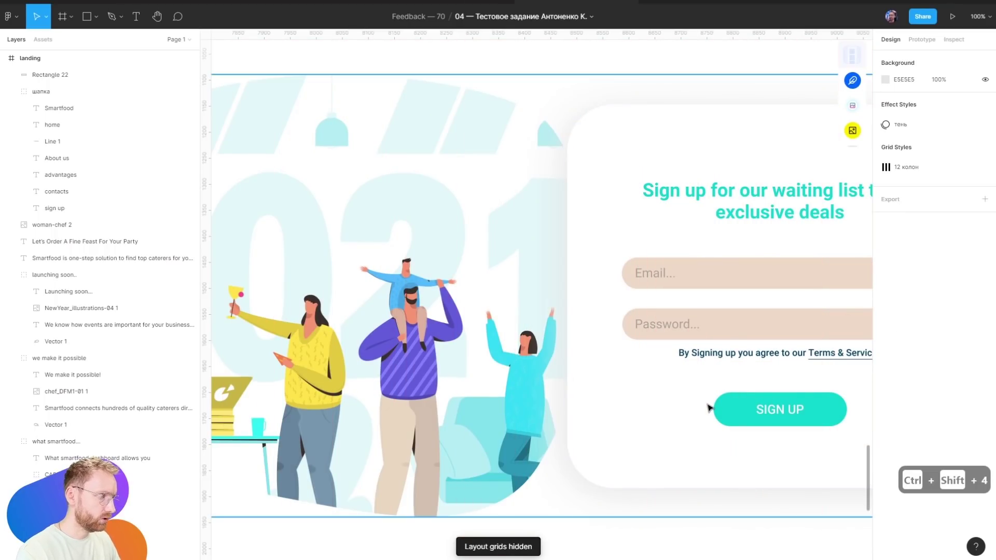
scroll(547, 301, right, 5)
scroll(546, 301, left, 5)
scroll(711, 285, left, 5)
scroll(712, 285, right, 5)
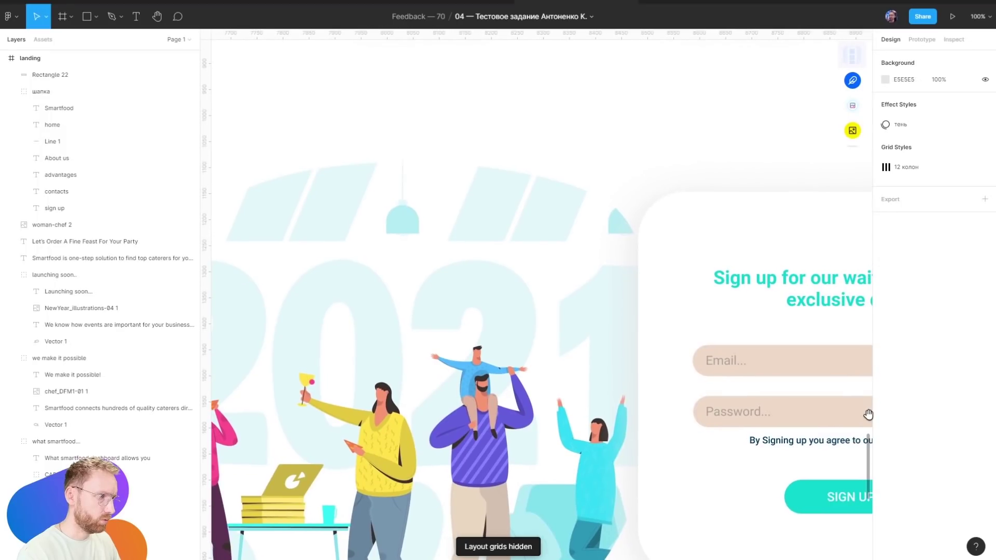
scroll(613, 339, down, 3)
key(ctrl+shift+4)
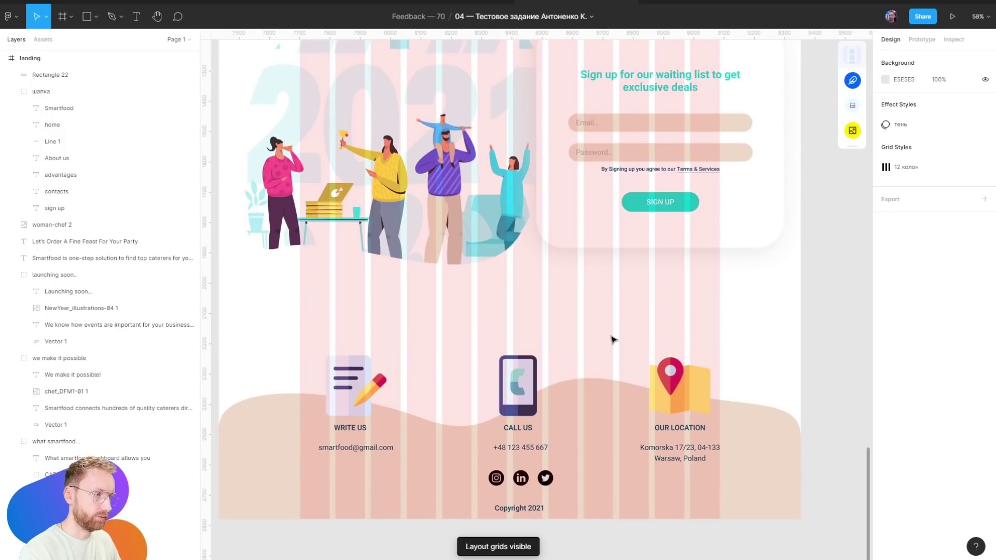
key(ctrl+shift+4)
scroll(570, 311, up, 10)
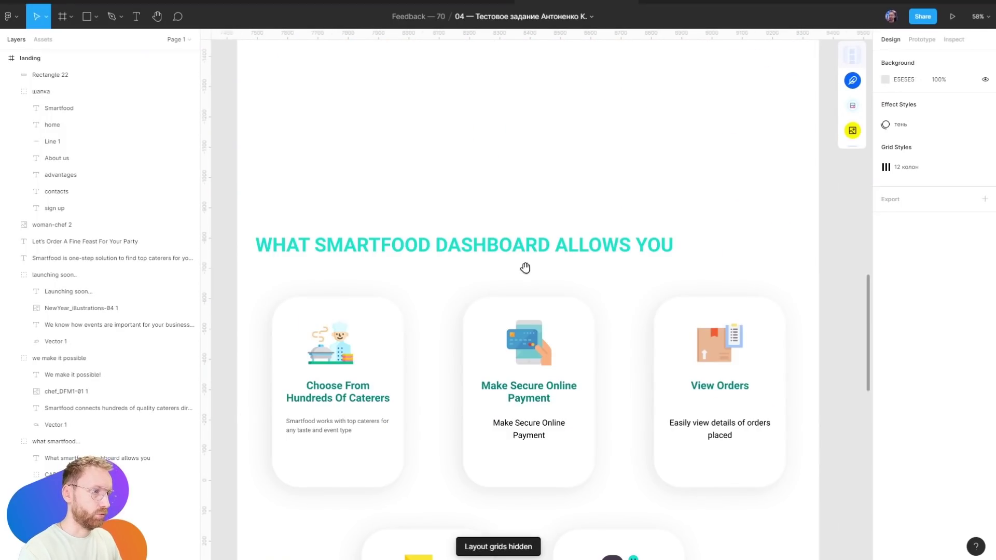
scroll(534, 268, up, 10)
Colour the We make it possible! heading deep purple
click(431, 374)
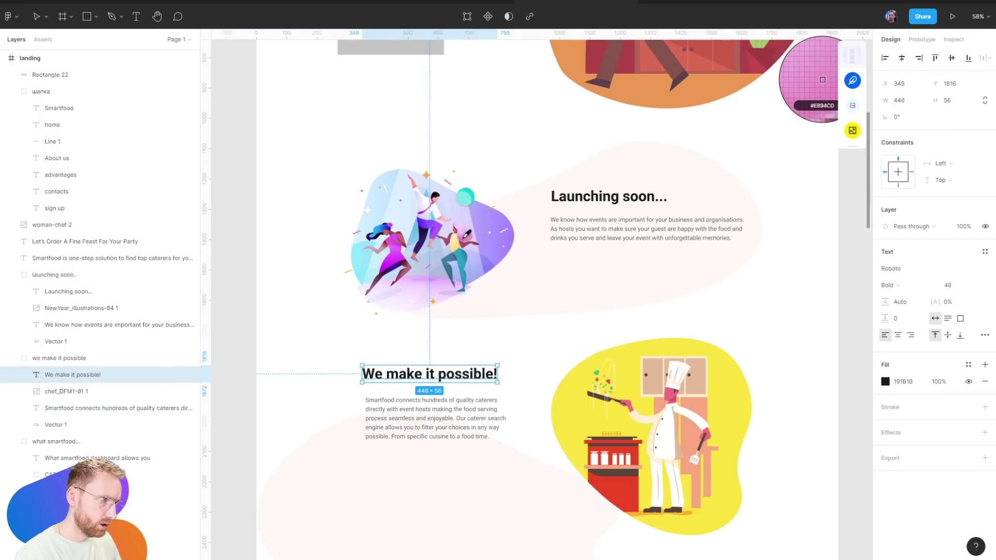
click(809, 79)
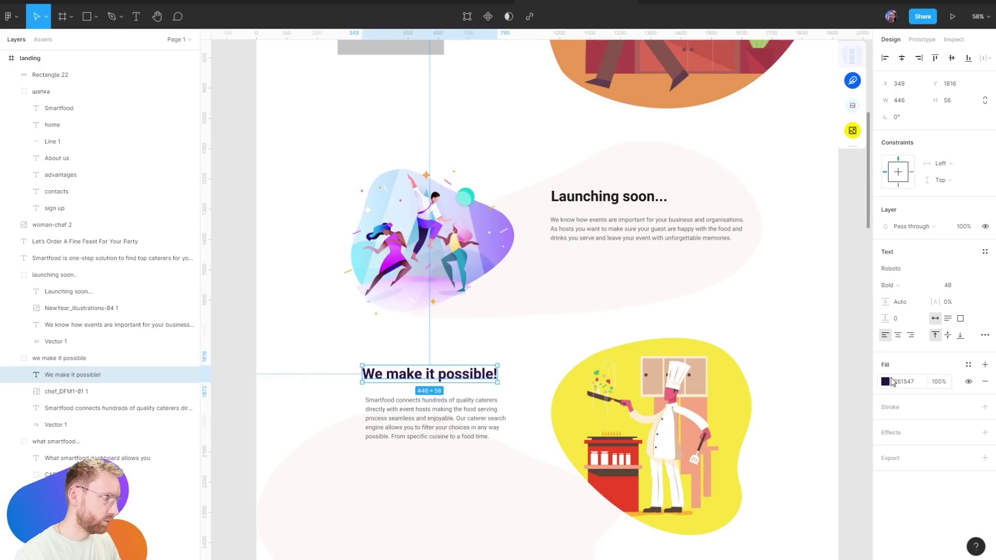
click(886, 381)
drag(838, 398, 846, 385)
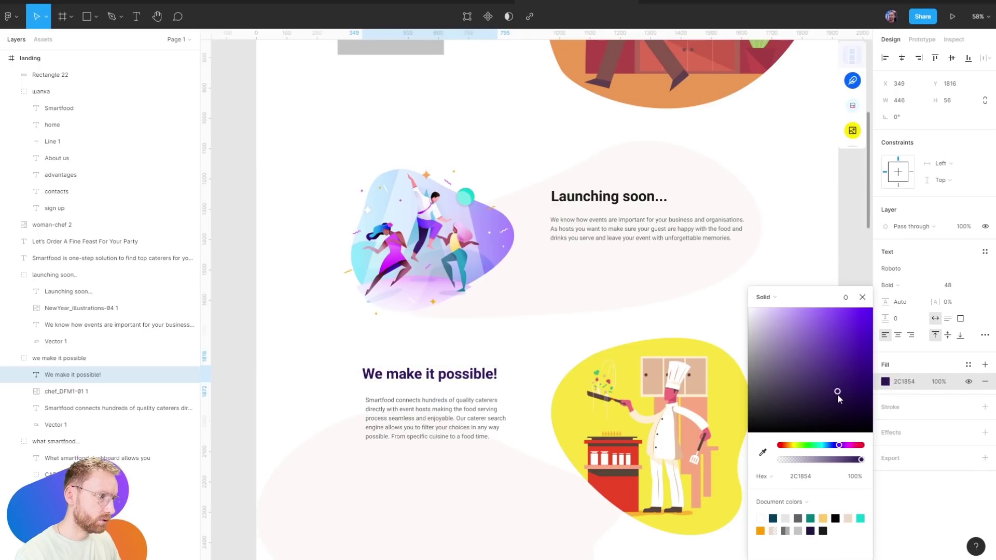
Colour the paragraph below it a muted purple sampled from the screen
click(455, 412)
click(885, 384)
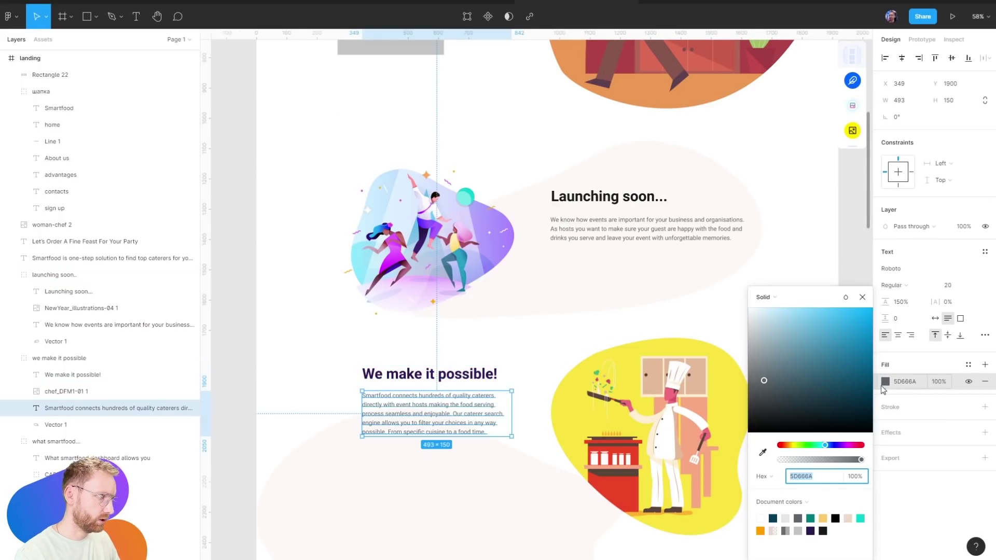
click(762, 453)
click(852, 81)
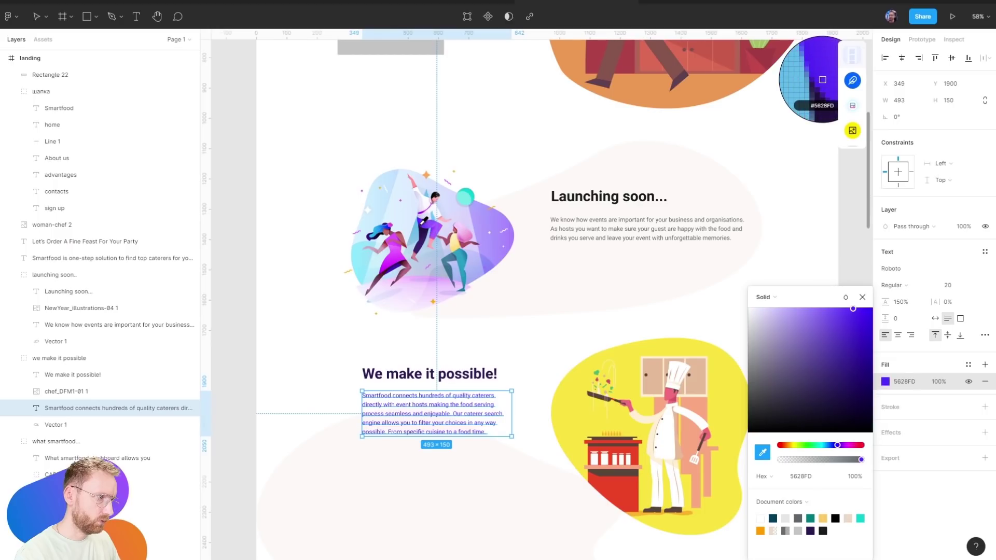
click(783, 368)
click(567, 340)
Try red and the illustration's teal on the heading, then undo both
double_click(488, 431)
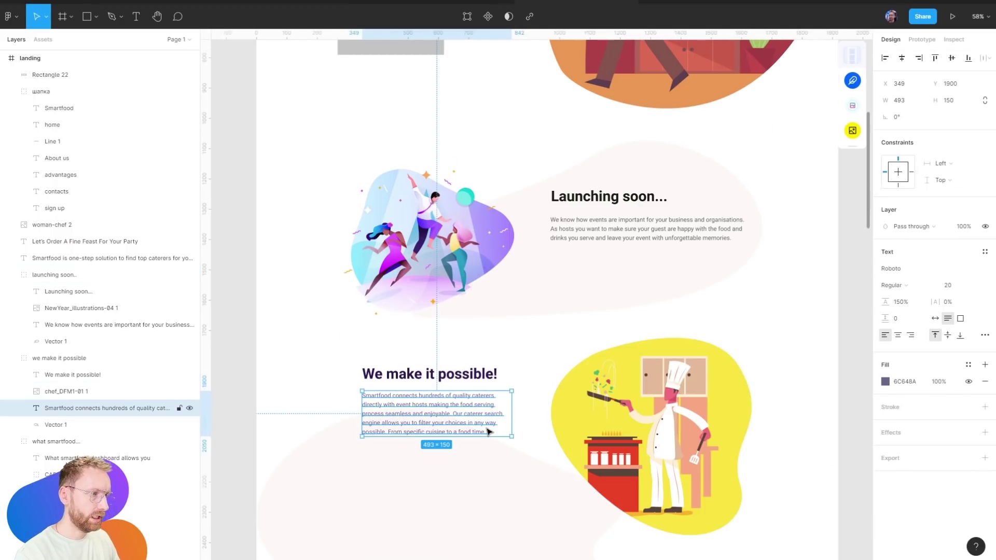
click(423, 377)
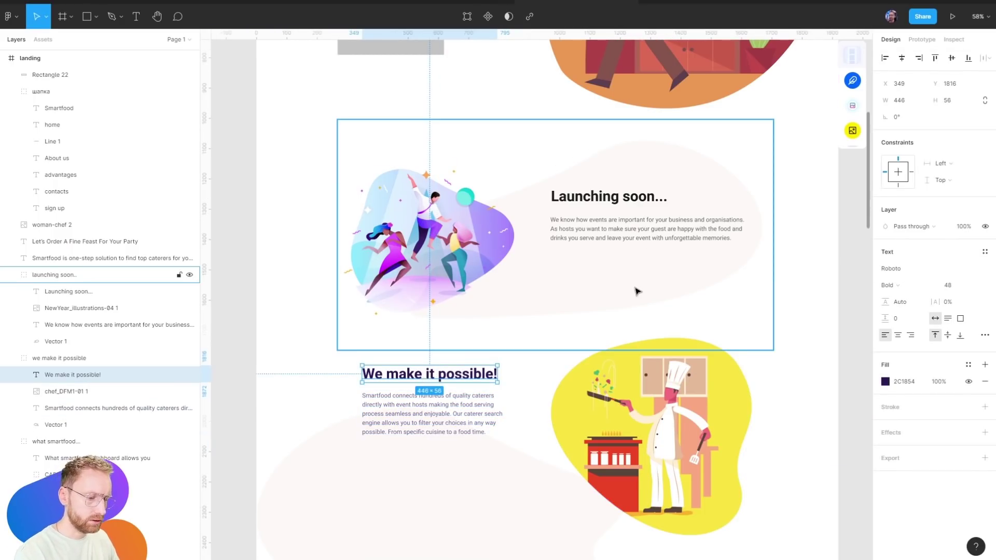
key(i)
click(817, 78)
key(i)
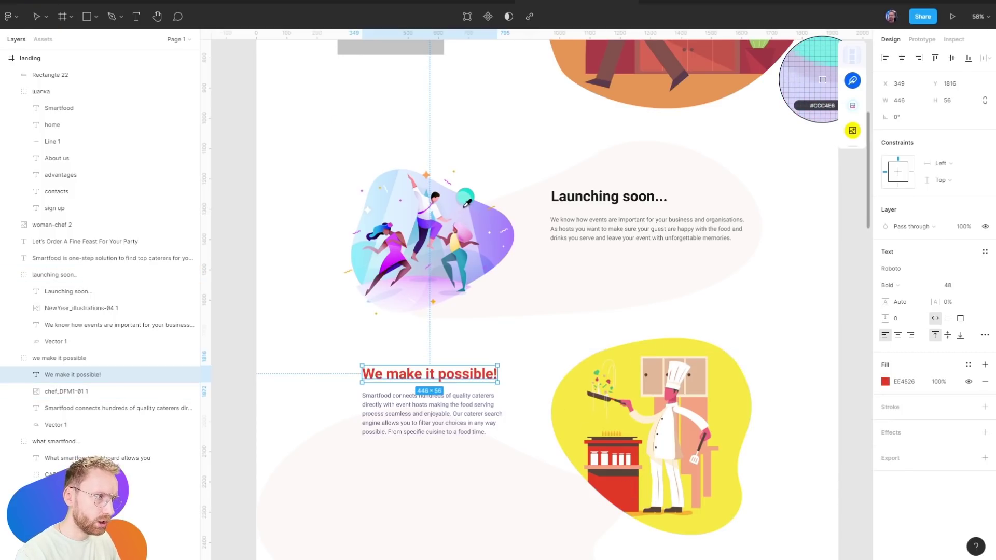
click(471, 194)
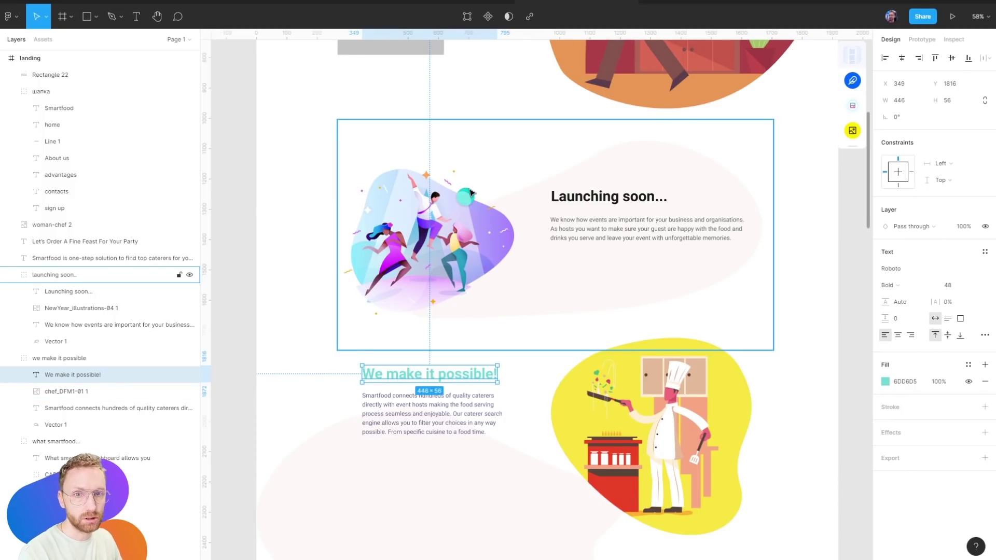
key(ctrl+z)
key(ctrl+z)
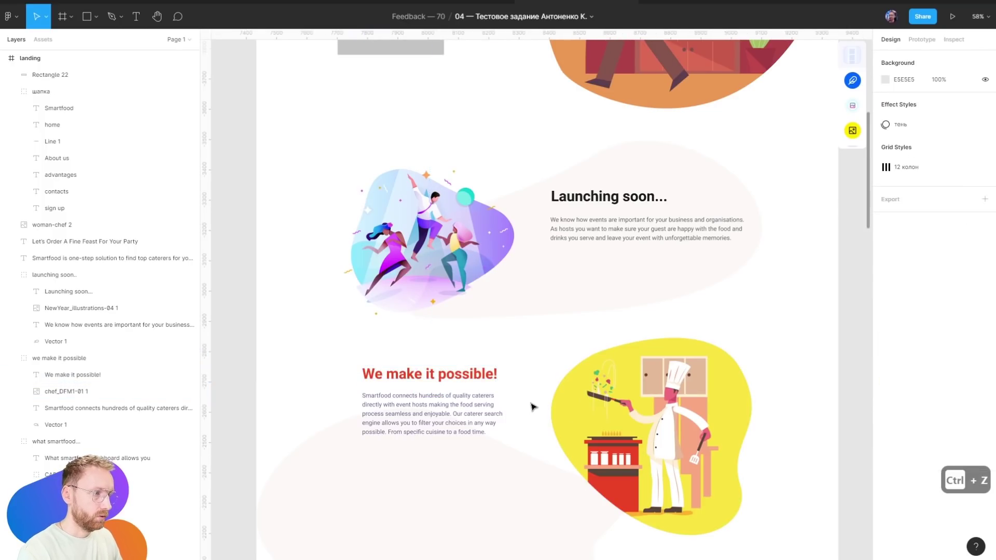
key(ctrl+z)
key(ctrl+z)
key(Escape)
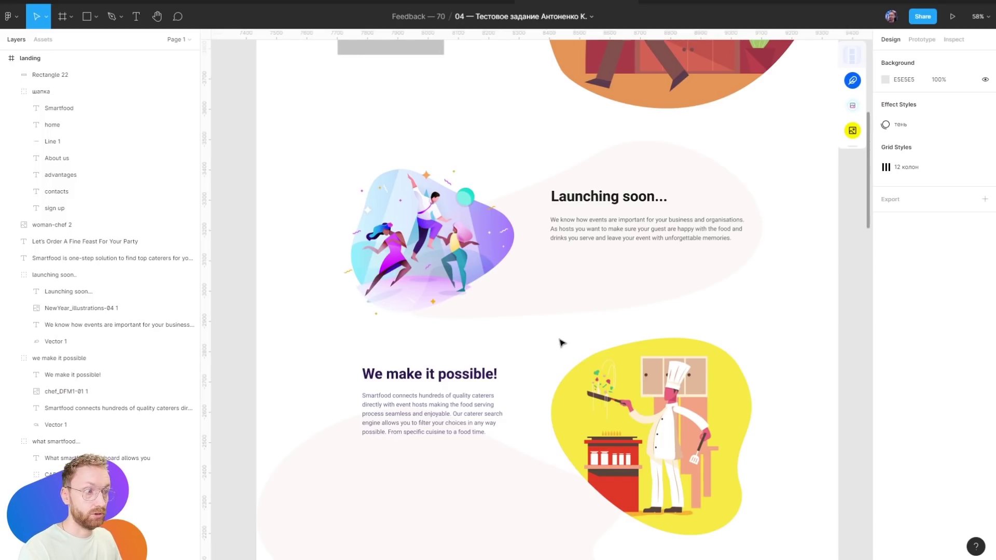
scroll(561, 343, up, 3)
key(ctrl+y)
scroll(543, 389, down, 1)
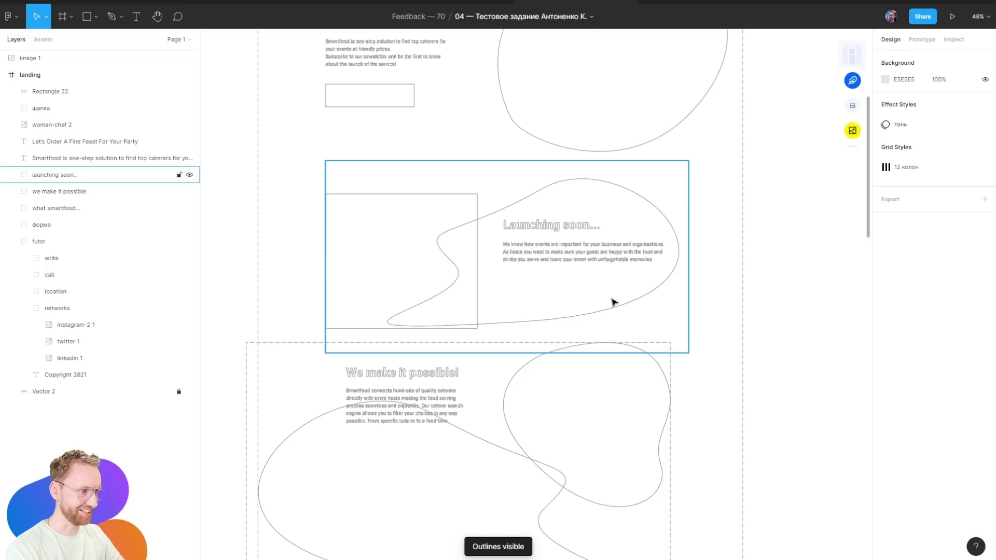
scroll(613, 303, down, 2)
scroll(640, 267, down, 1)
scroll(637, 280, down, 5)
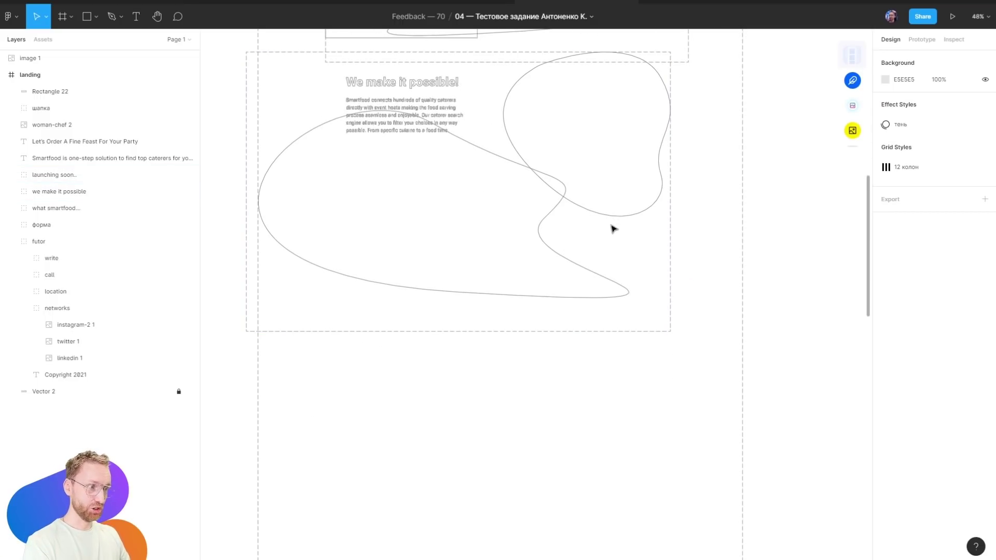
scroll(612, 226, down, 1)
scroll(612, 227, down, 7)
scroll(612, 228, down, 1)
scroll(614, 229, down, 1)
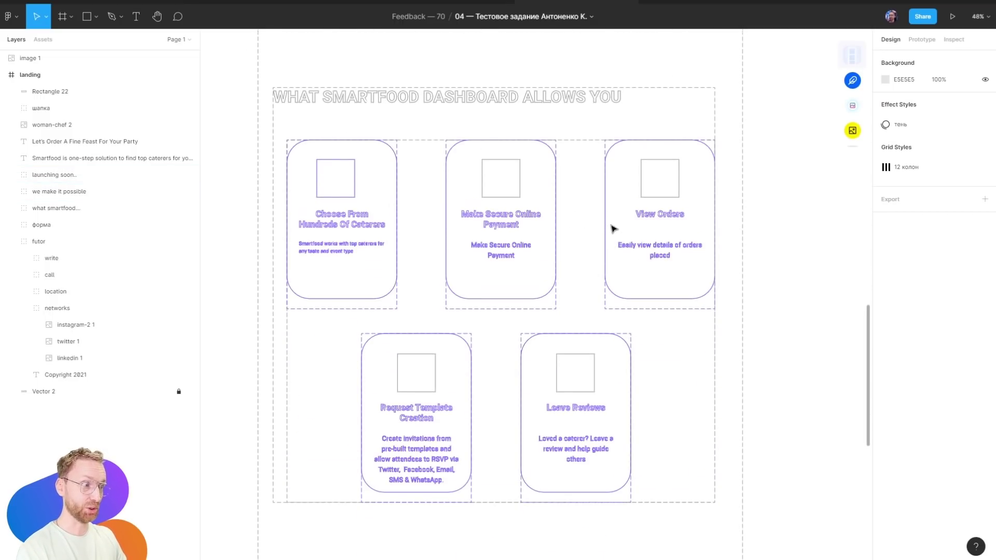
scroll(614, 229, down, 8)
scroll(614, 228, down, 7)
scroll(602, 363, up, 5)
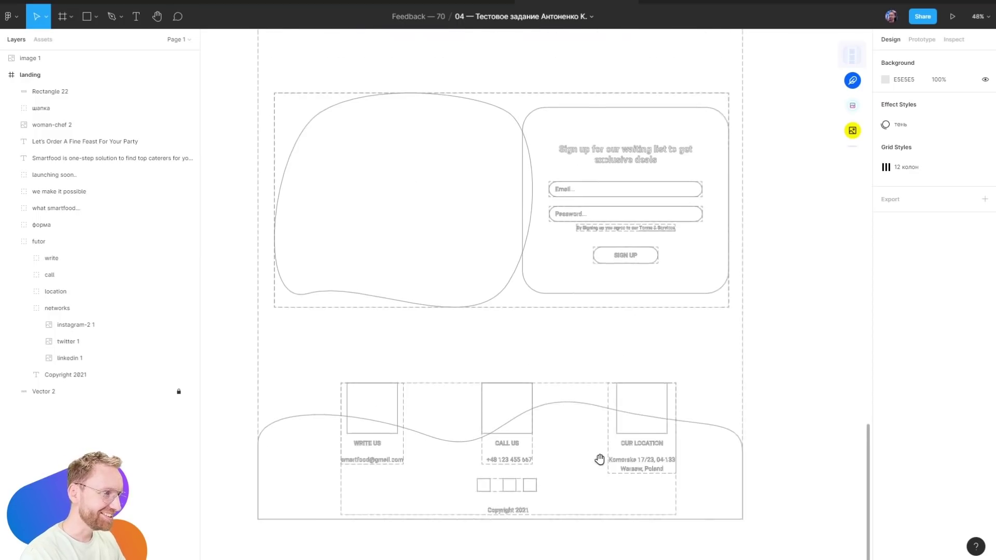
scroll(589, 264, up, 1)
scroll(589, 311, up, 2)
scroll(571, 259, up, 4)
drag(565, 218, 558, 440)
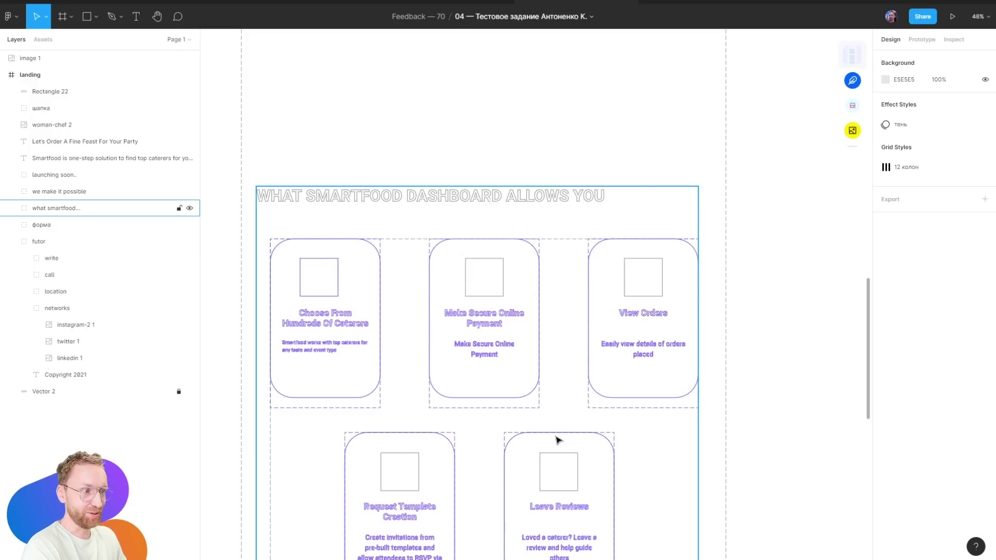
scroll(558, 440, up, 3)
scroll(590, 418, up, 3)
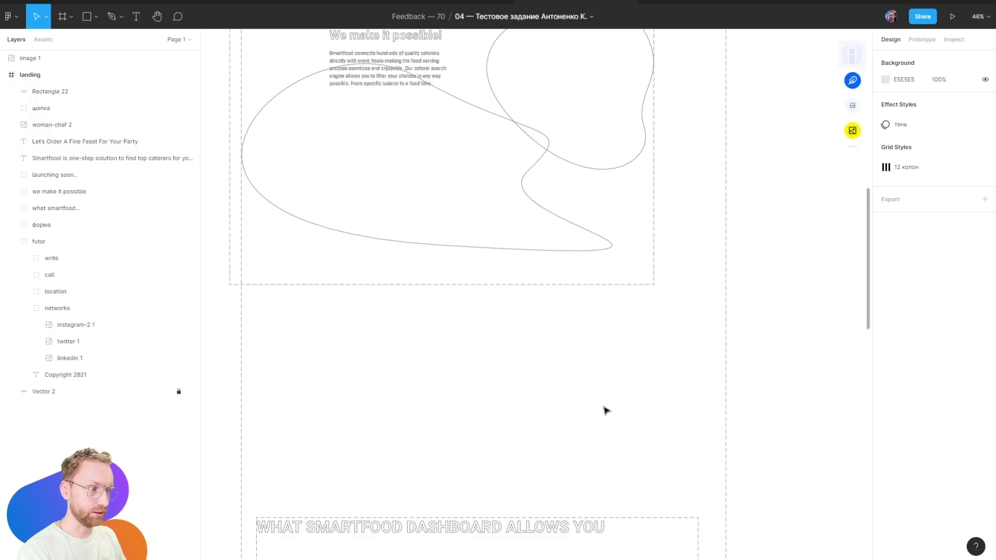
scroll(608, 358, up, 5)
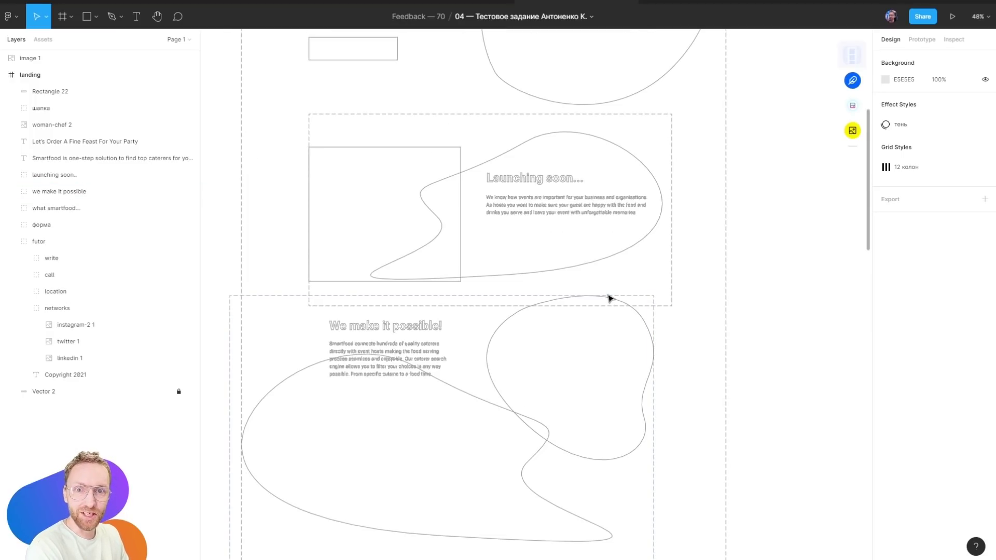
scroll(609, 298, up, 4)
scroll(610, 299, up, 2)
scroll(610, 299, down, 7)
scroll(611, 299, down, 8)
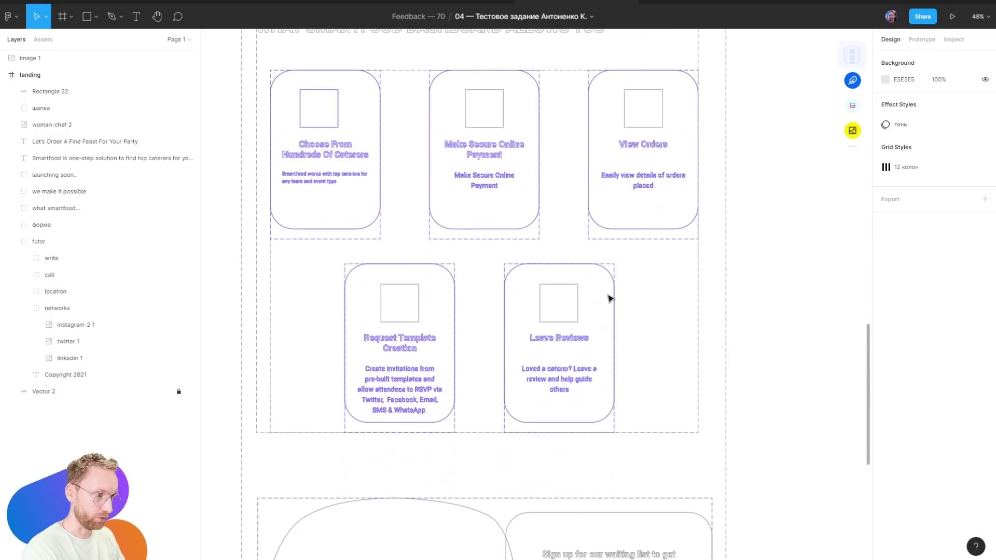
scroll(695, 259, down, 5)
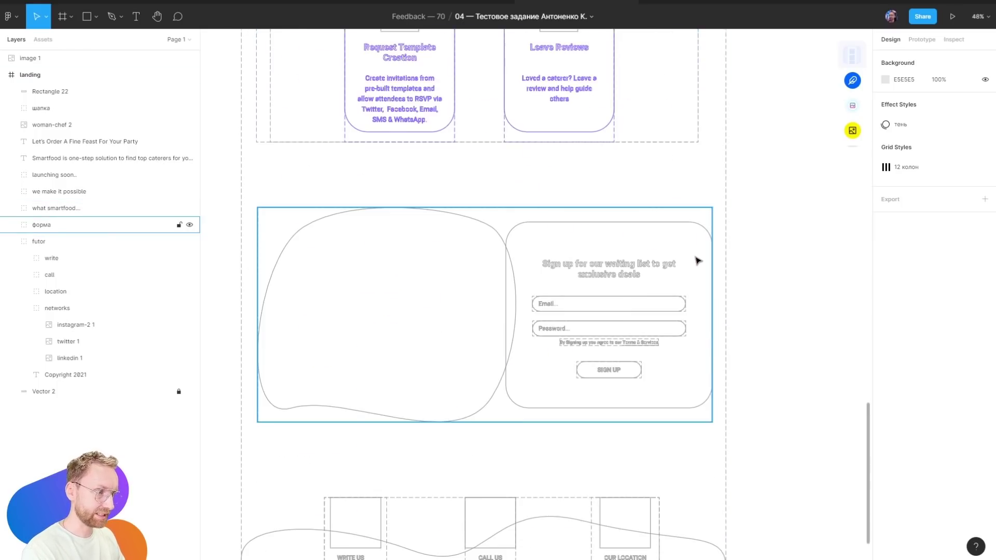
scroll(610, 335, down, 4)
scroll(610, 347, up, 5)
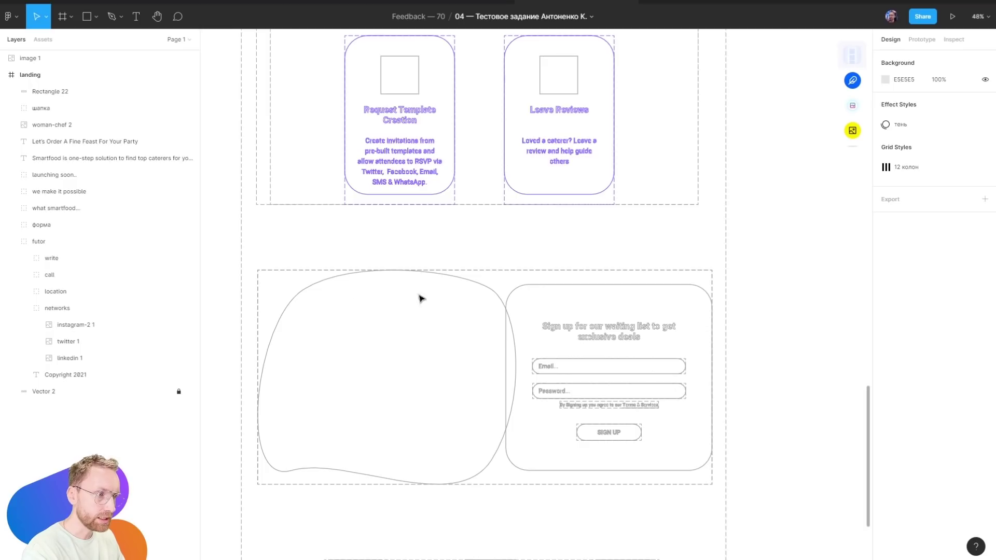
Inspect the footer's pixelated instagram-2 1 image in full colour
key(ctrl+y)
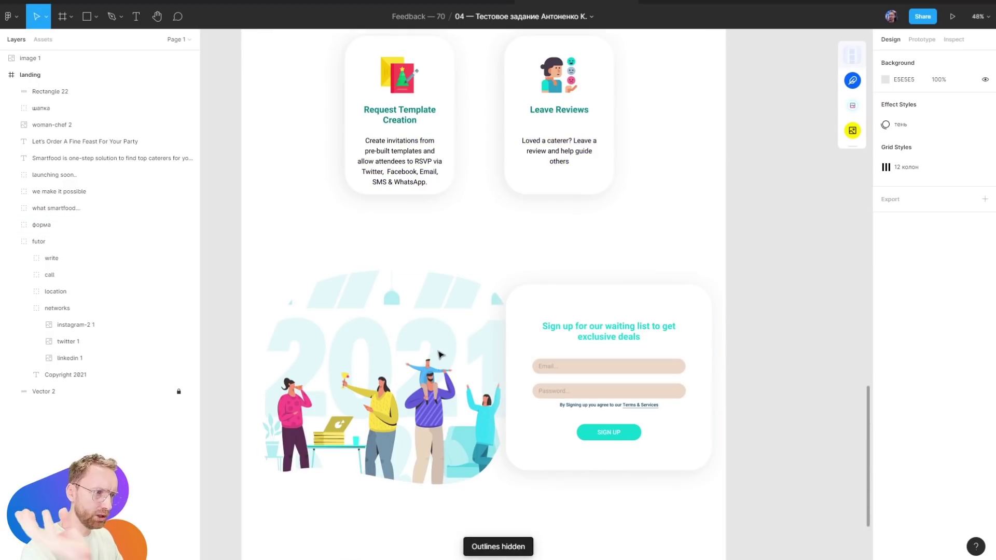
key(ctrl+y)
scroll(454, 358, down, 5)
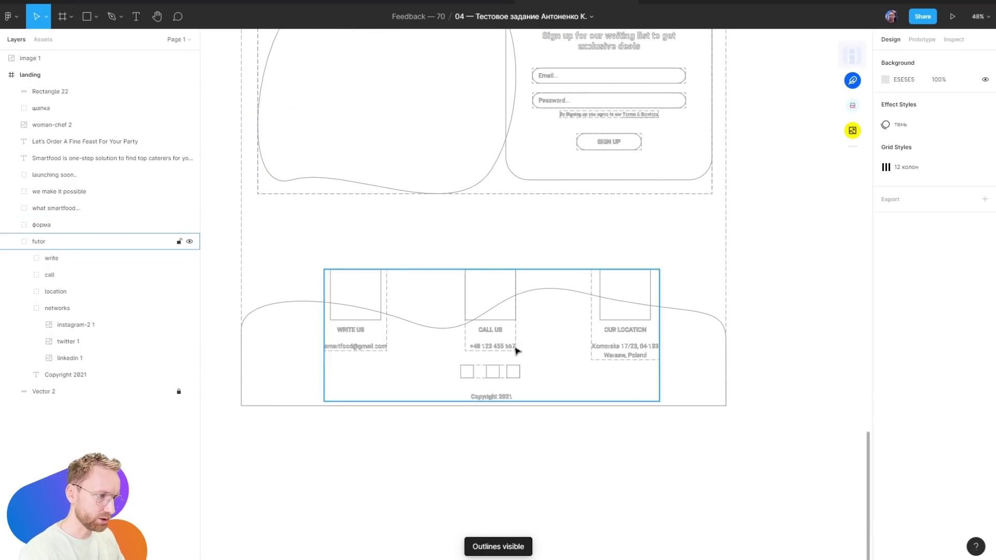
scroll(489, 378, up, 10)
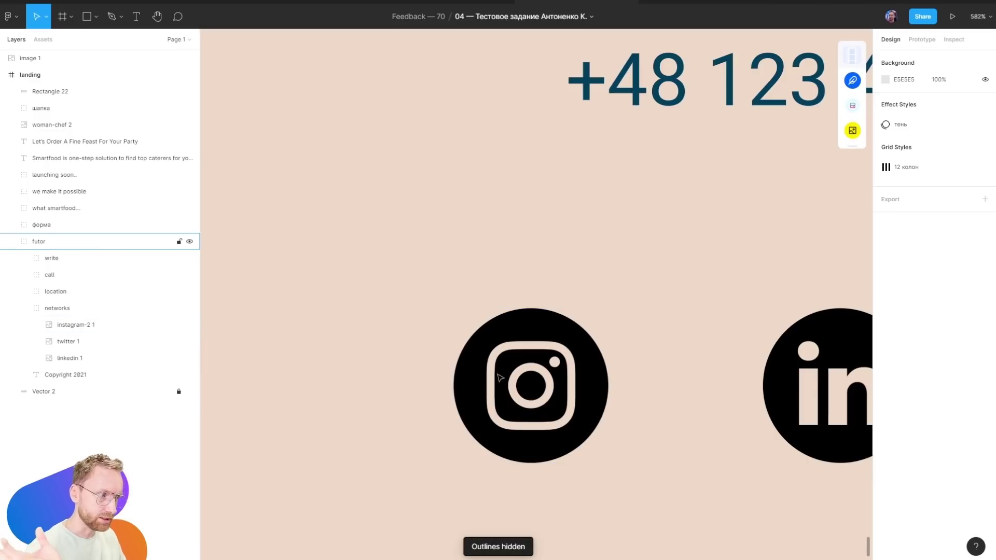
key(ctrl+y)
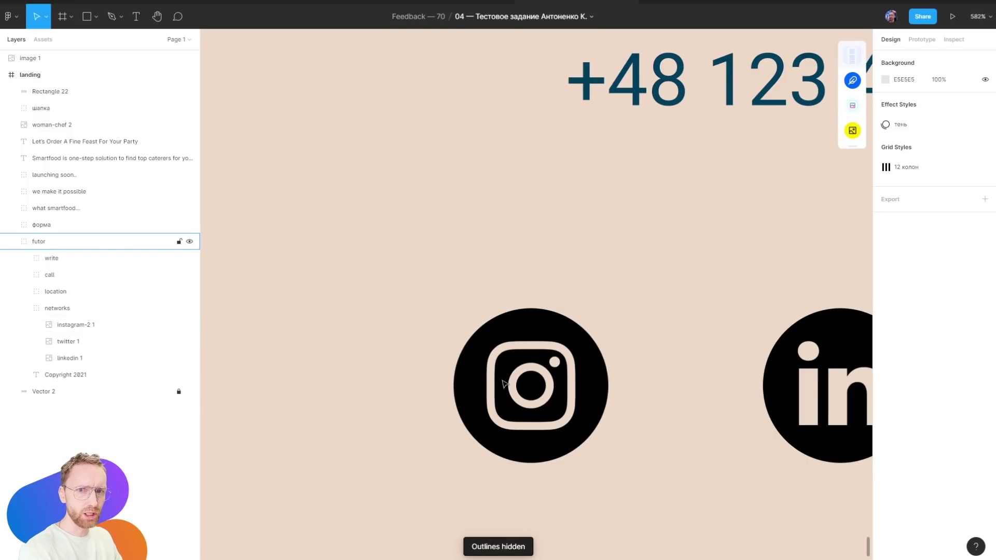
click(578, 380)
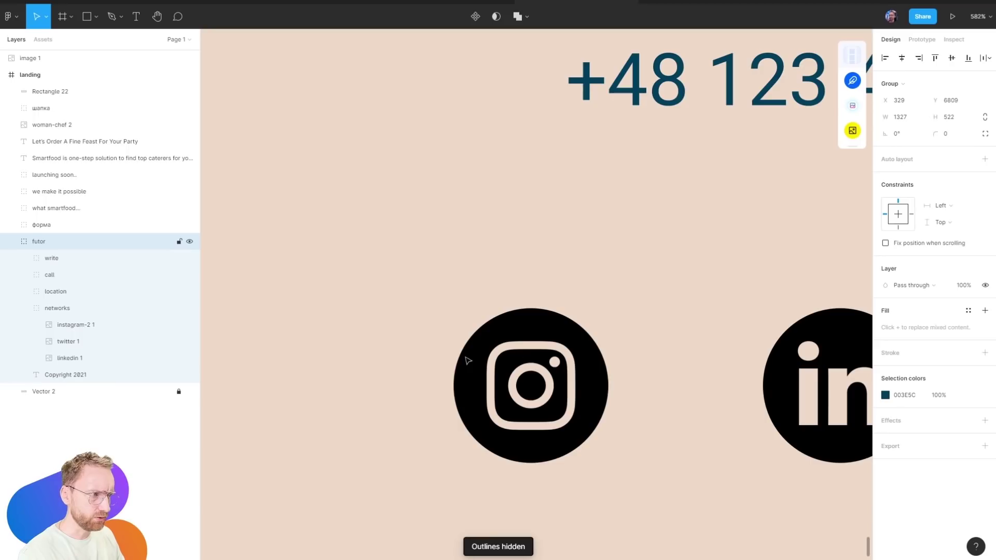
drag(574, 338, 584, 342)
ctrl+click(582, 340)
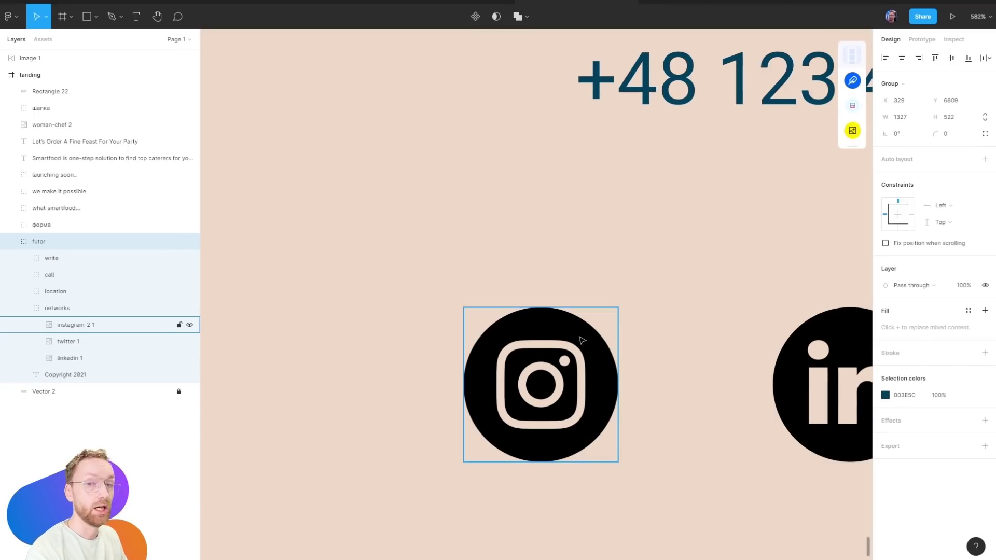
Switch to the _Components icons (Copy) file with the social icon set
scroll(618, 309, up, 2)
scroll(447, 249, up, 5)
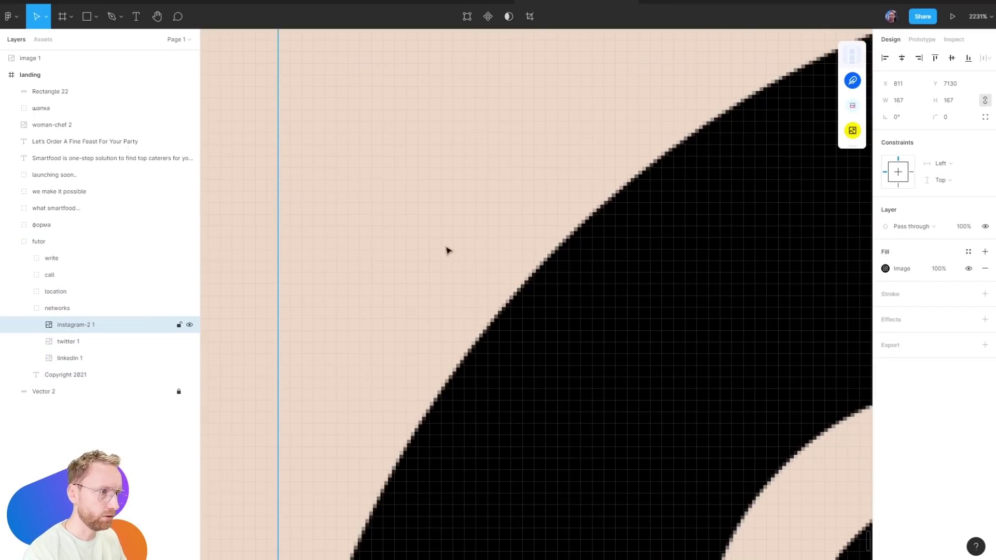
scroll(441, 358, down, 10)
click(407, 336)
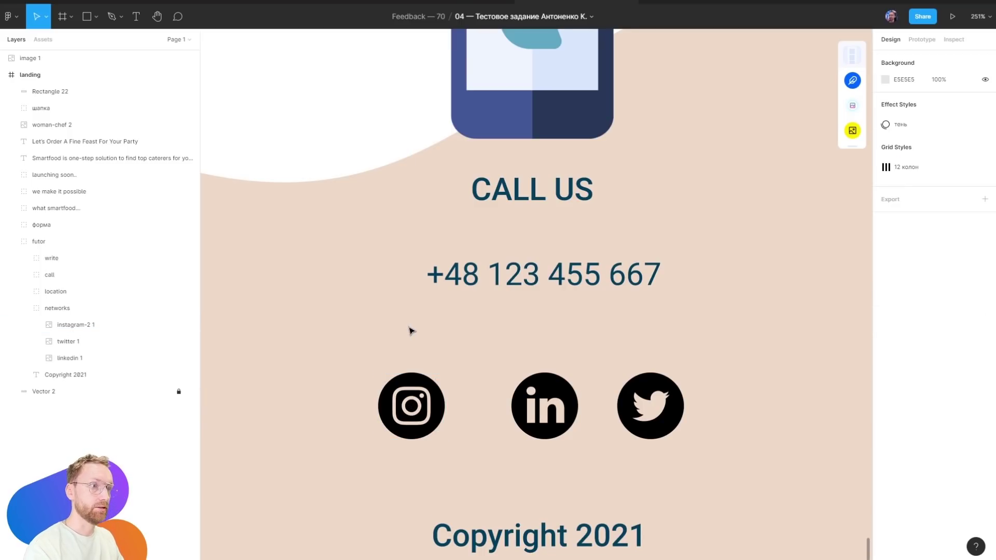
click(224, 3)
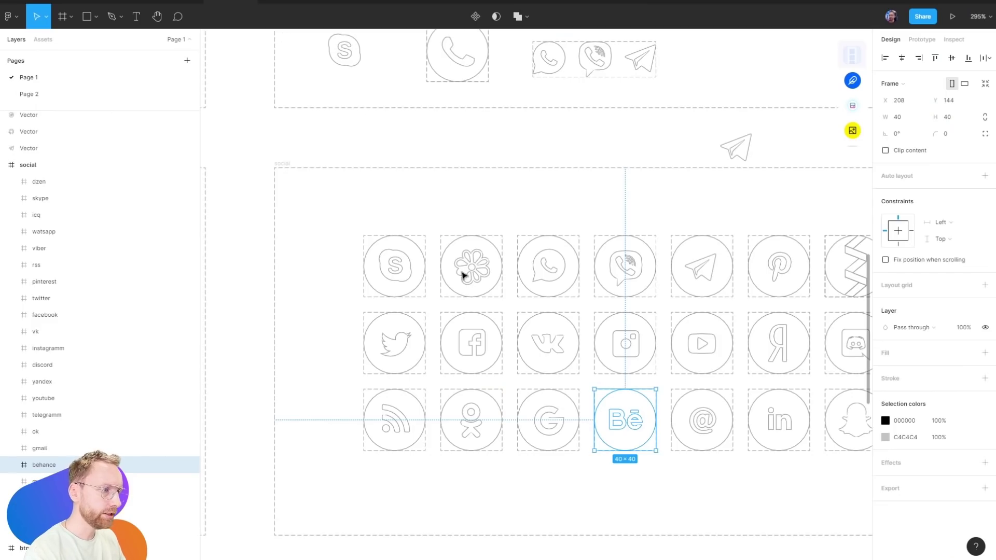
Paste the vector Instagram icon into the landing page and separate its gradient circle
click(648, 332)
key(ctrl+c)
click(648, 1)
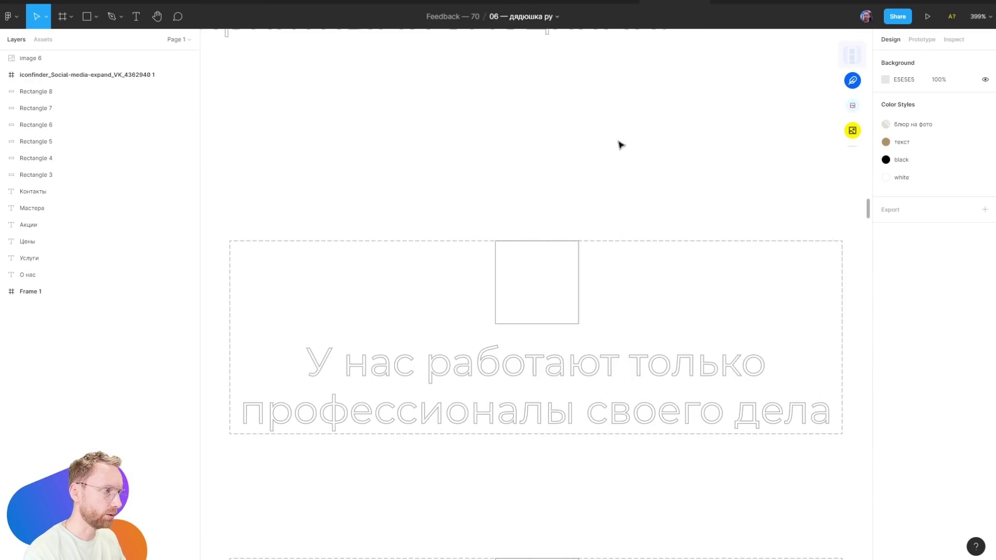
key(ctrl+v)
scroll(367, 343, up, 3)
click(341, 377)
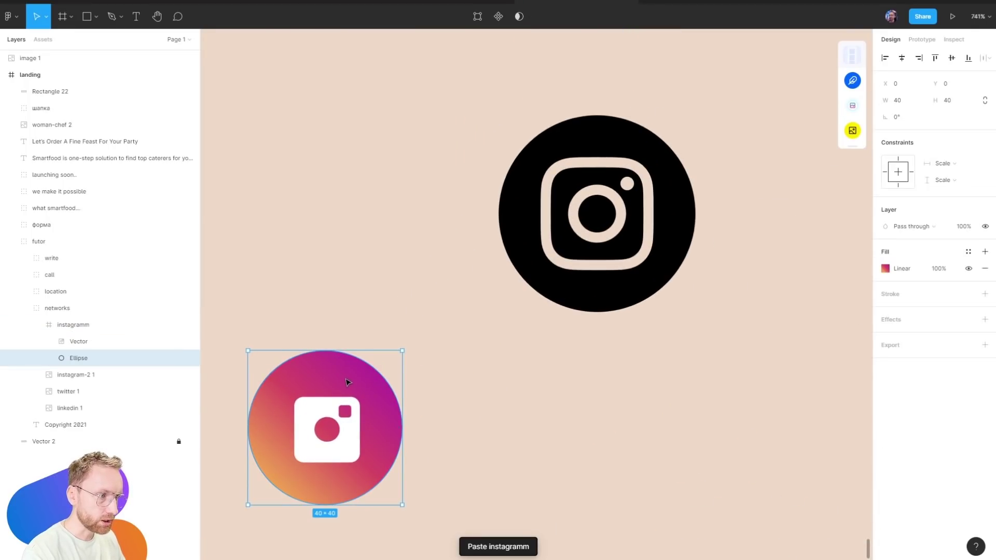
mouse_move(274, 458)
mouse_down()
mouse_move(356, 416)
mouse_move(329, 425)
mouse_move(304, 399)
mouse_up()
Turn the camera glyph into a dark red 8D3E3E outline
click(338, 449)
double_click(326, 427)
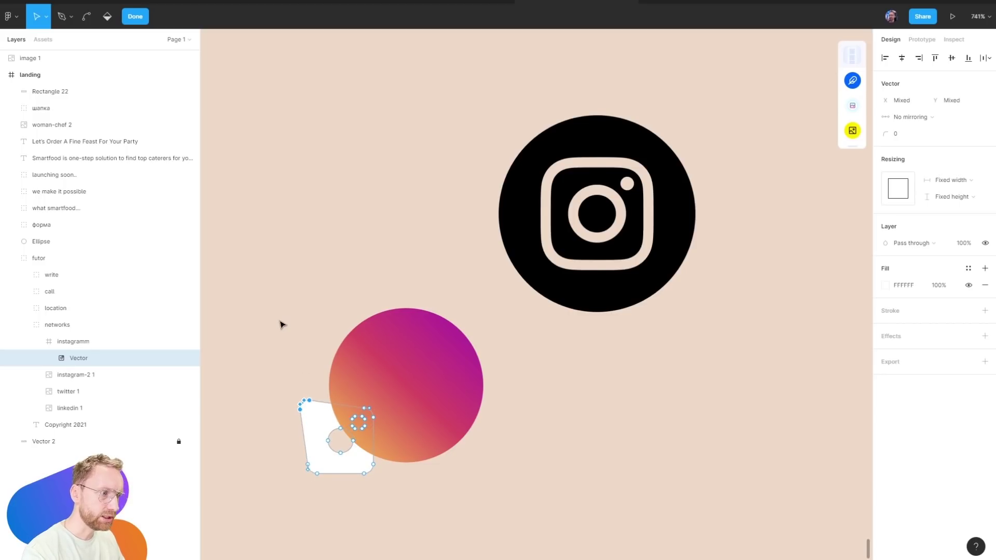
click(885, 285)
click(818, 354)
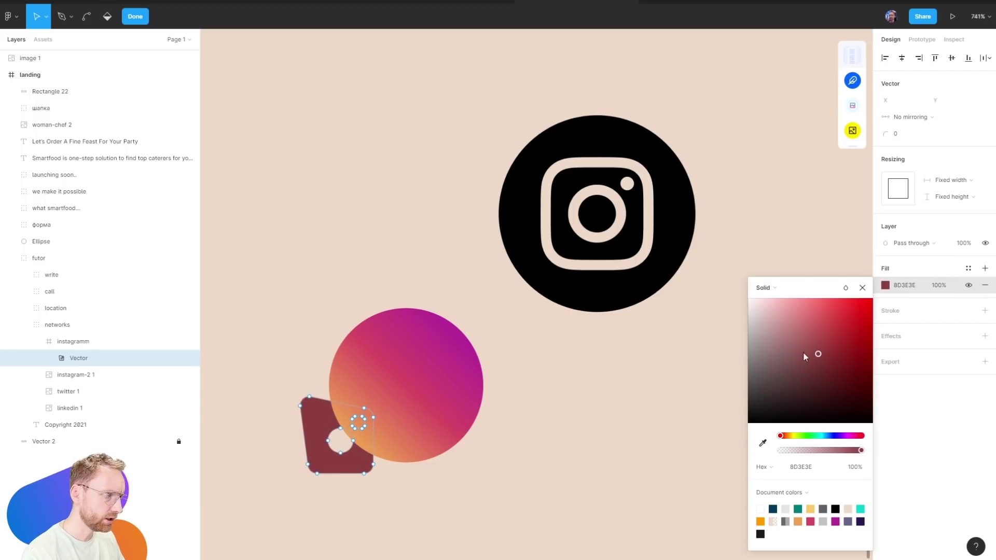
key(shift+x)
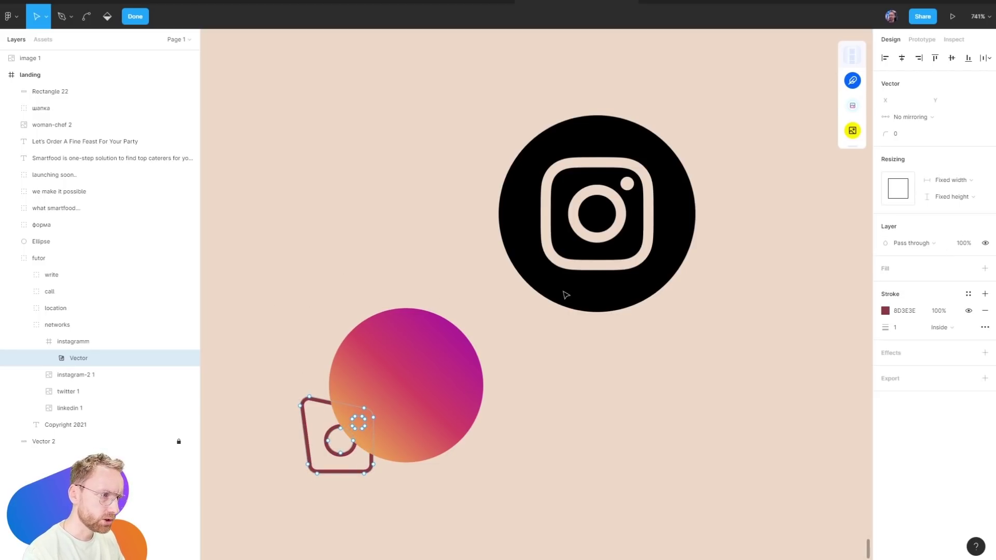
key(Escape)
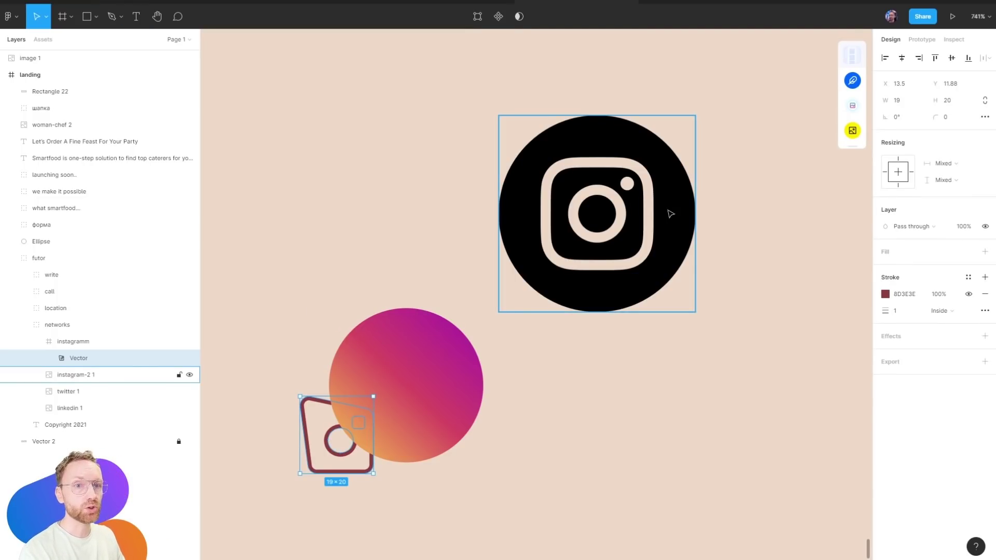
key(ctrl+y)
key(ctrl+y)
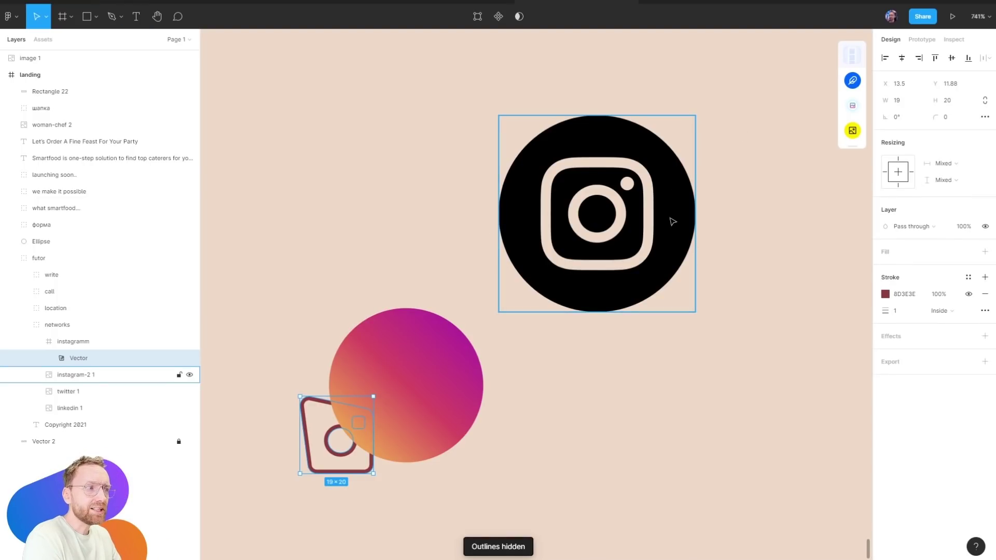
key(ctrl+y)
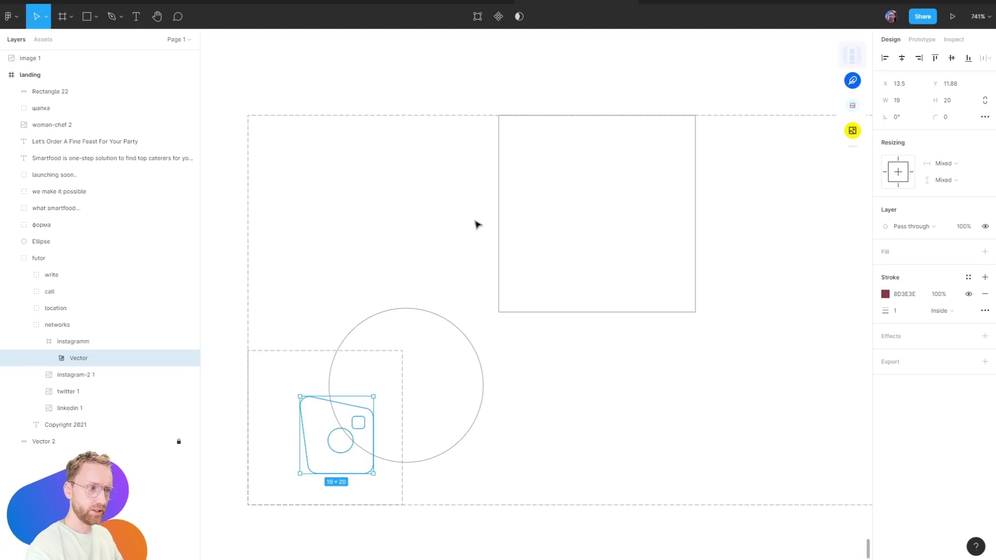
Zoom out to the sign-up form and footer and clear the selection
scroll(477, 224, down, 5)
scroll(498, 189, down, 5)
scroll(498, 189, down, 3)
click(489, 287)
scroll(489, 493, up, 5)
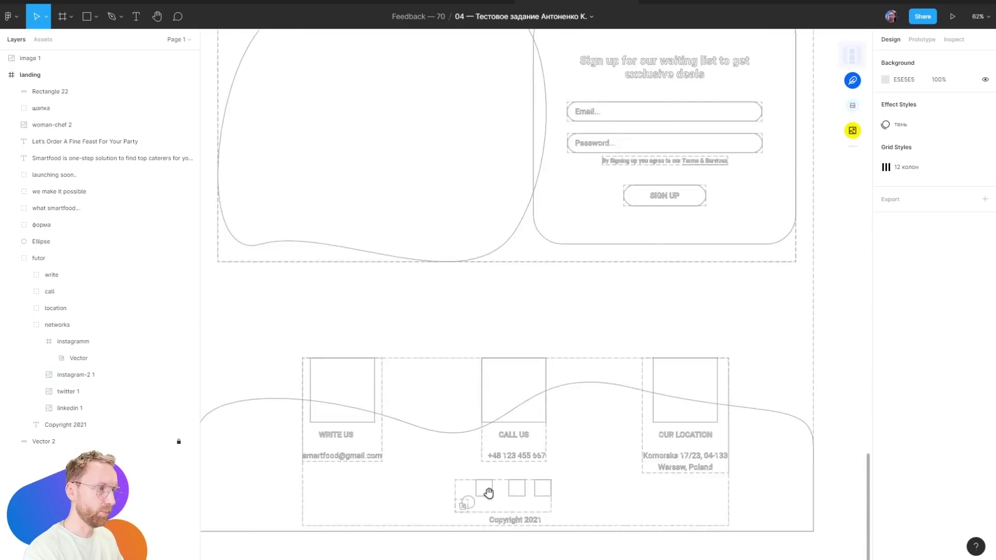
scroll(488, 493, up, 5)
Show the sign-up section in full colour at 100% zoom, briefly comparing outlines
key(ctrl+y)
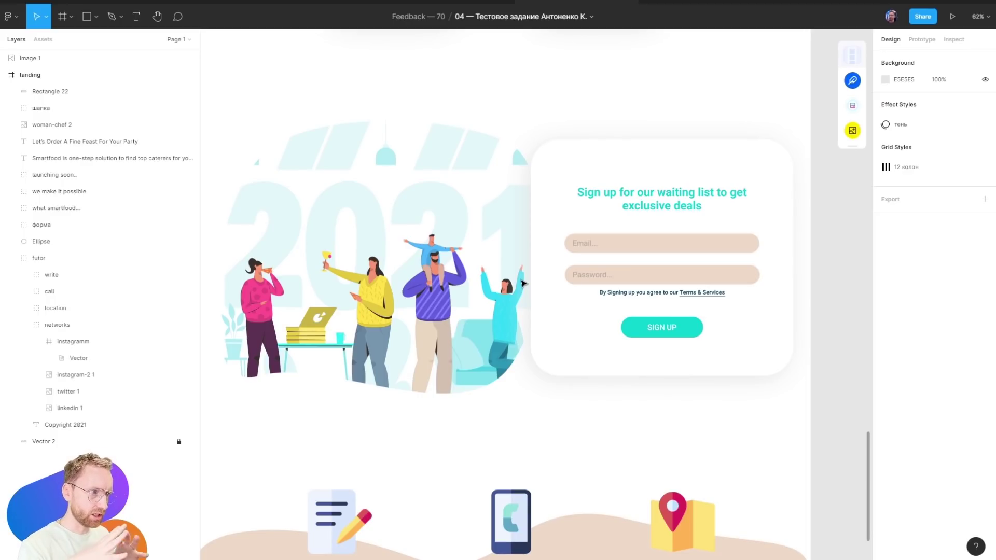
key(shift+0)
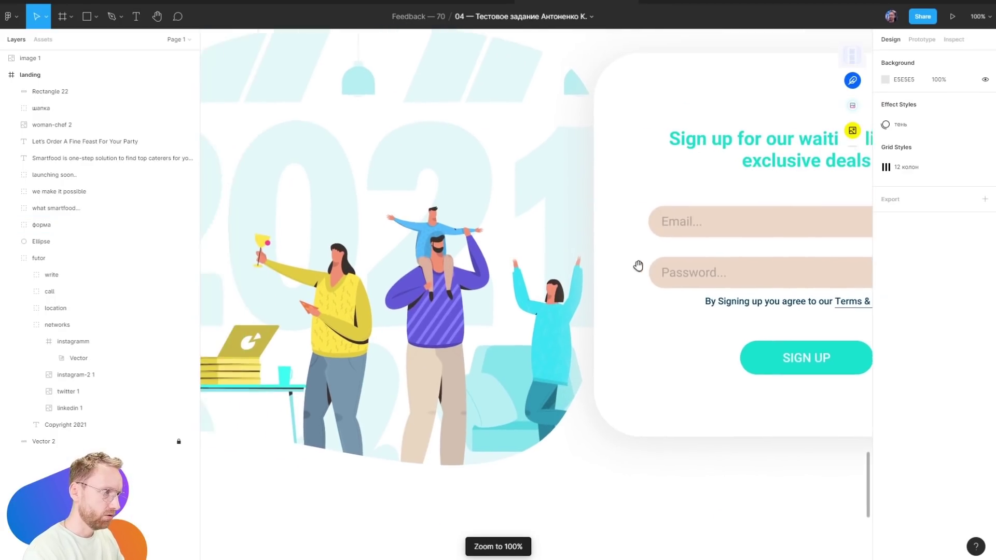
drag(638, 265, 646, 295)
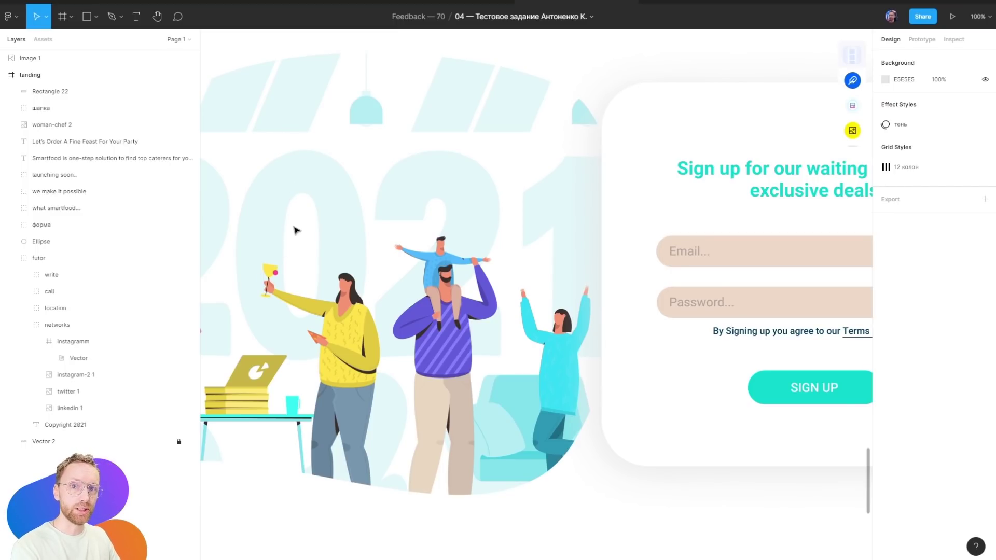
key(ctrl+y)
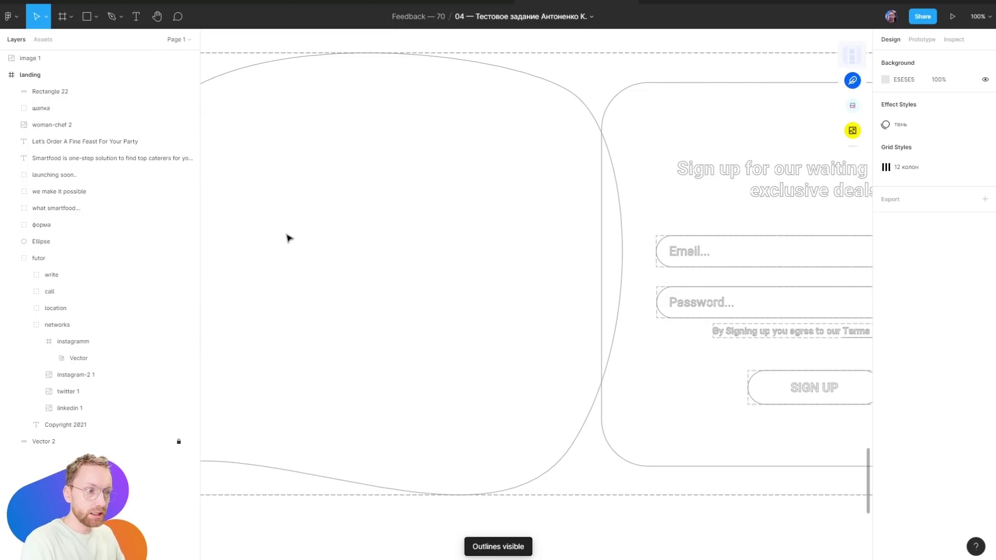
key(ctrl+y)
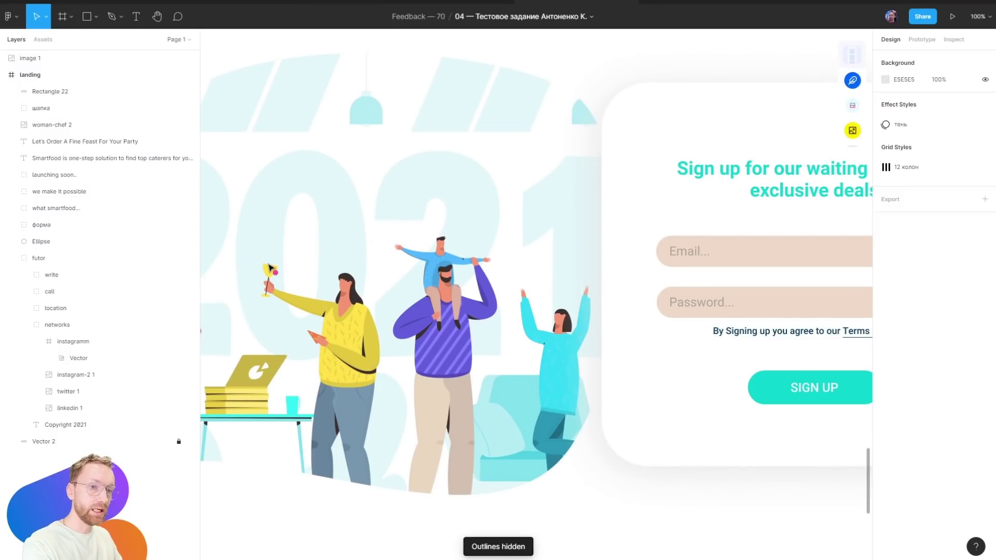
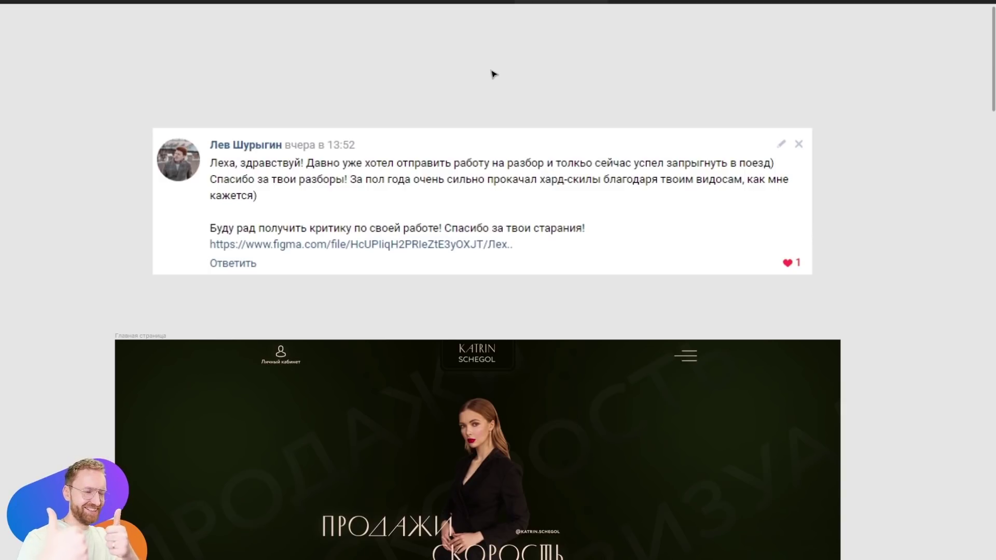
Search Google Images for 'робот из утиных историй'
scroll(504, 122, down, 4)
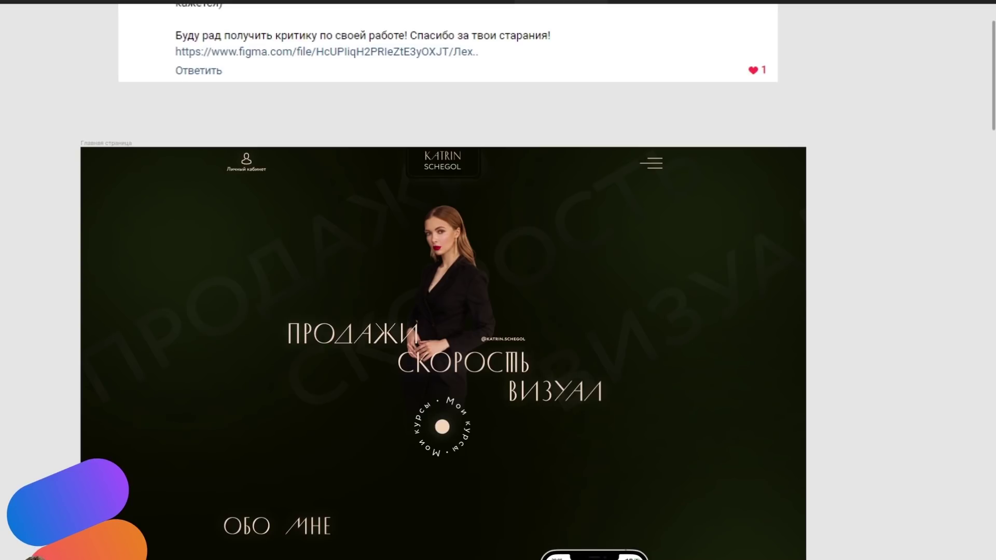
scroll(549, 71, down, 1)
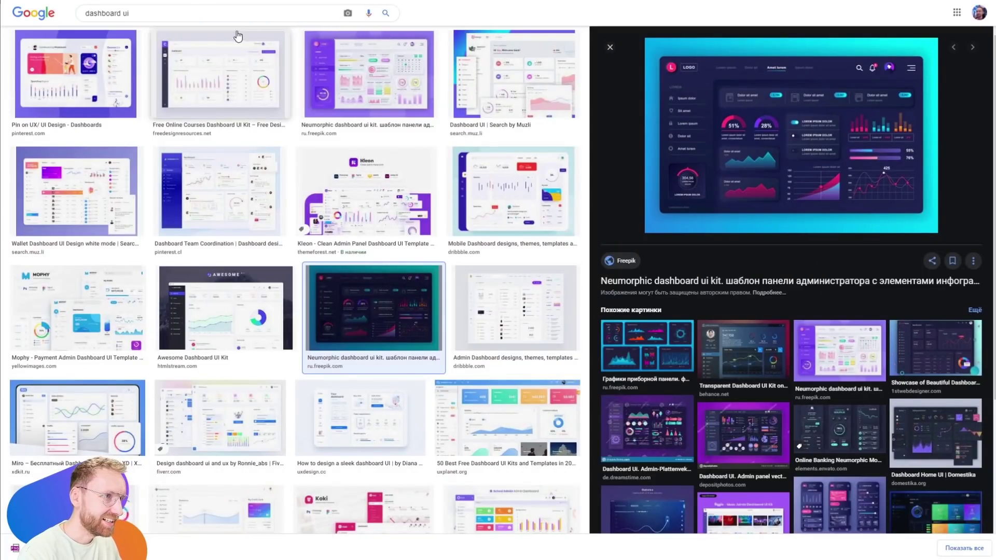
drag(130, 13, 7, 17)
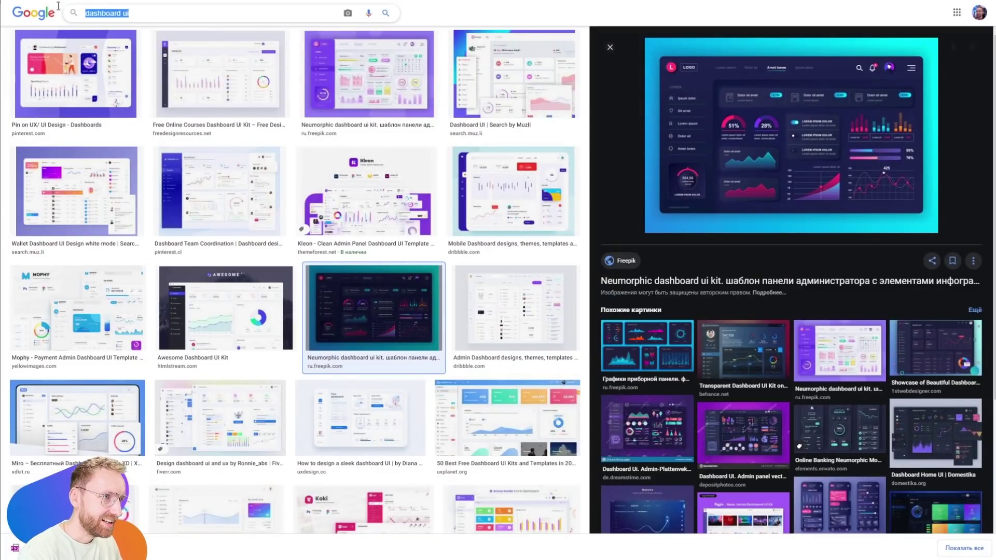
text(робот из утиных историй)
key(Return)
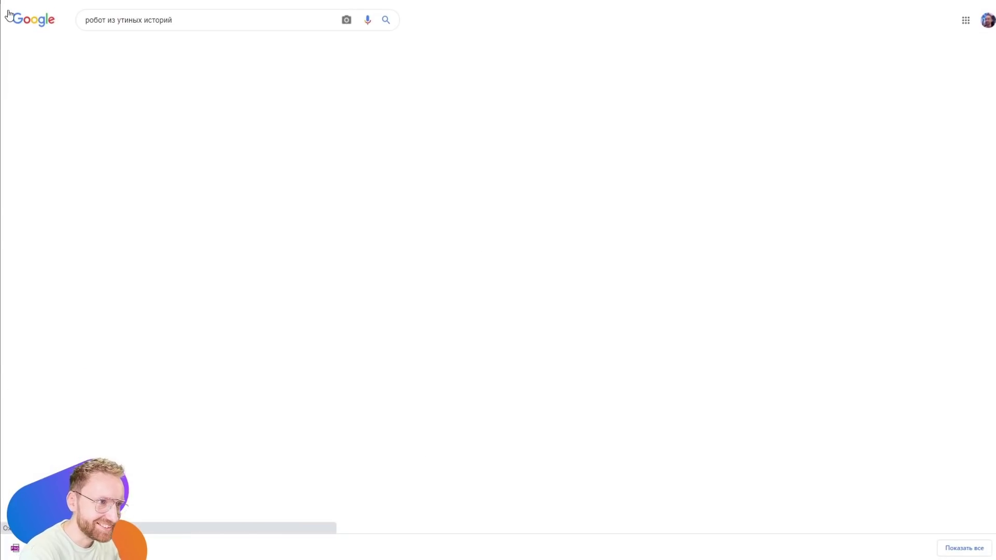
Preview the first duck-robot result and copy the image
click(72, 135)
right_click(833, 139)
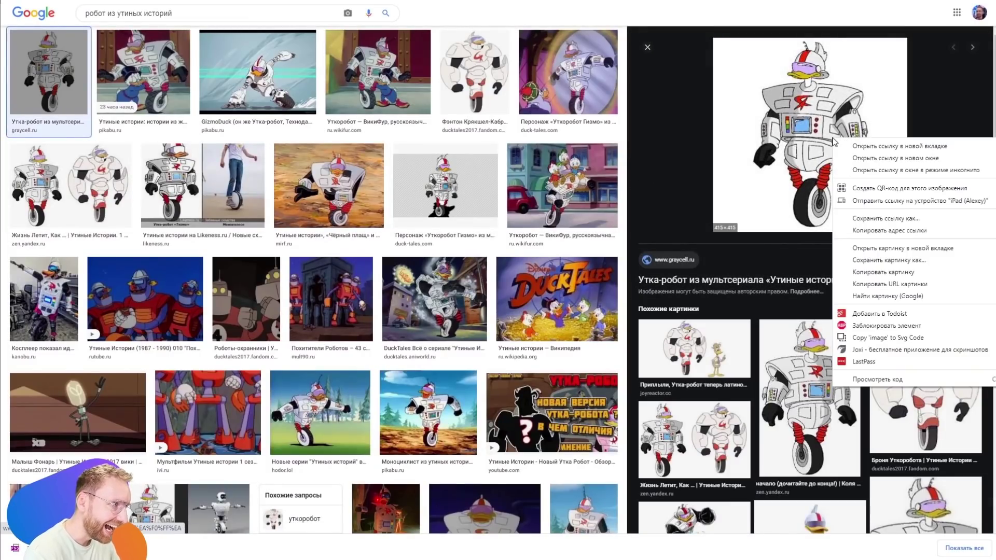
click(868, 273)
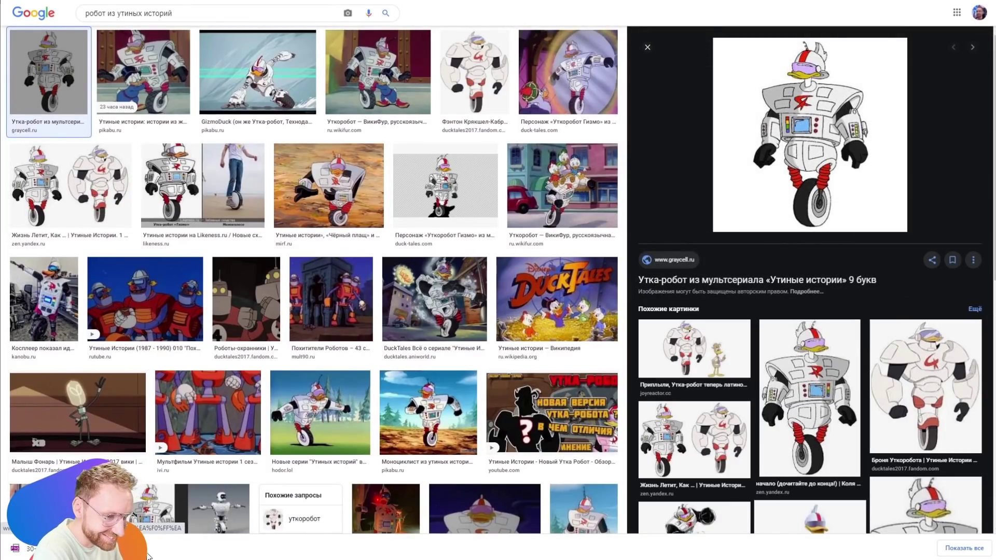
Paste the duck-robot image into Figma, move it over the hero and enlarge it to 697×697
key(ctrl+v)
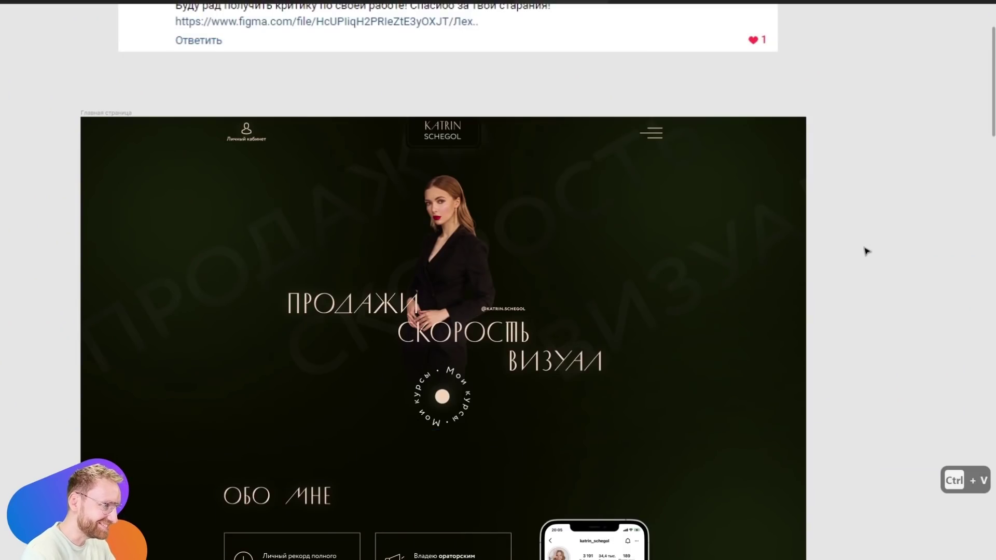
drag(539, 283, 625, 373)
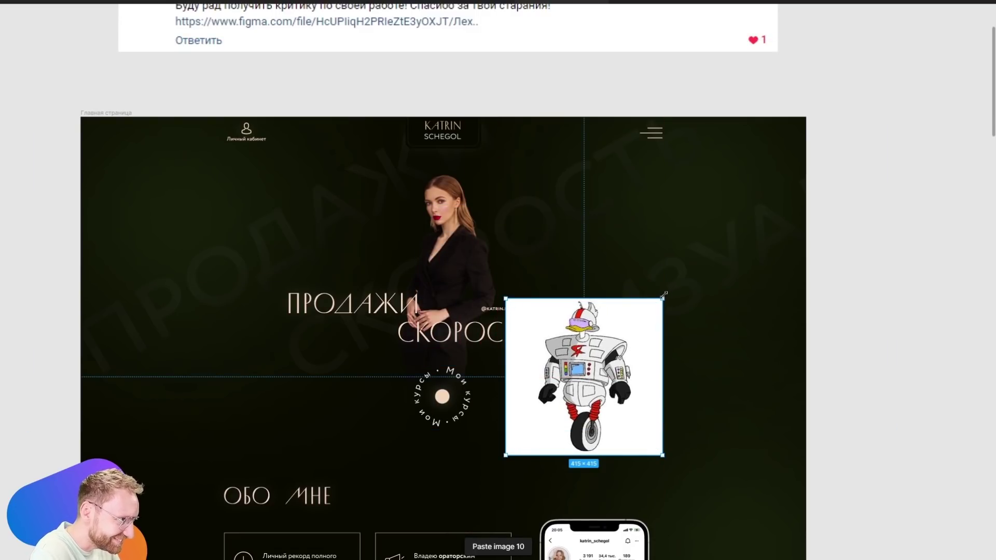
drag(622, 300, 726, 186)
drag(669, 306, 678, 291)
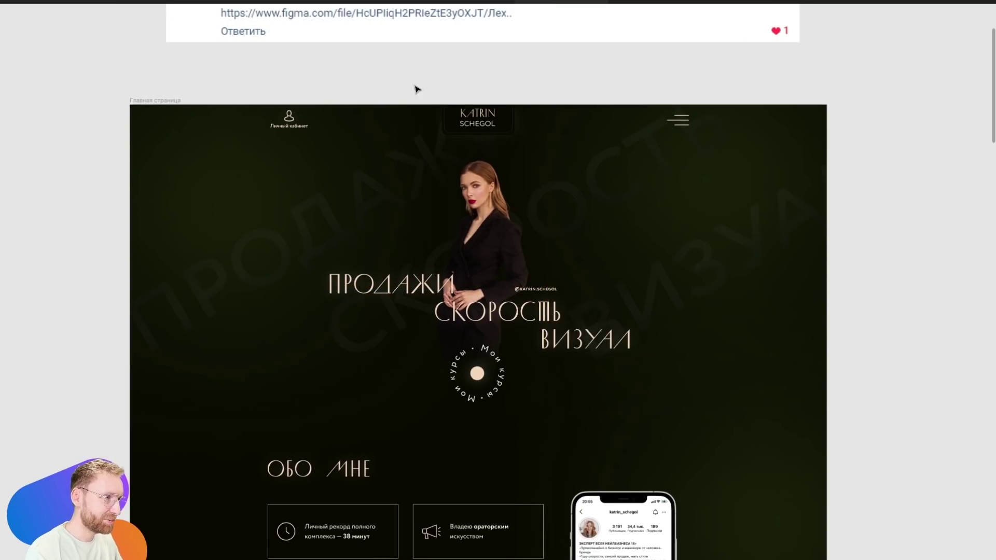
scroll(416, 89, up, 2)
Wrap the KATRIN SCHEGOL logo, Личный кабинет item and burger icon in an auto-layout row
click(493, 126)
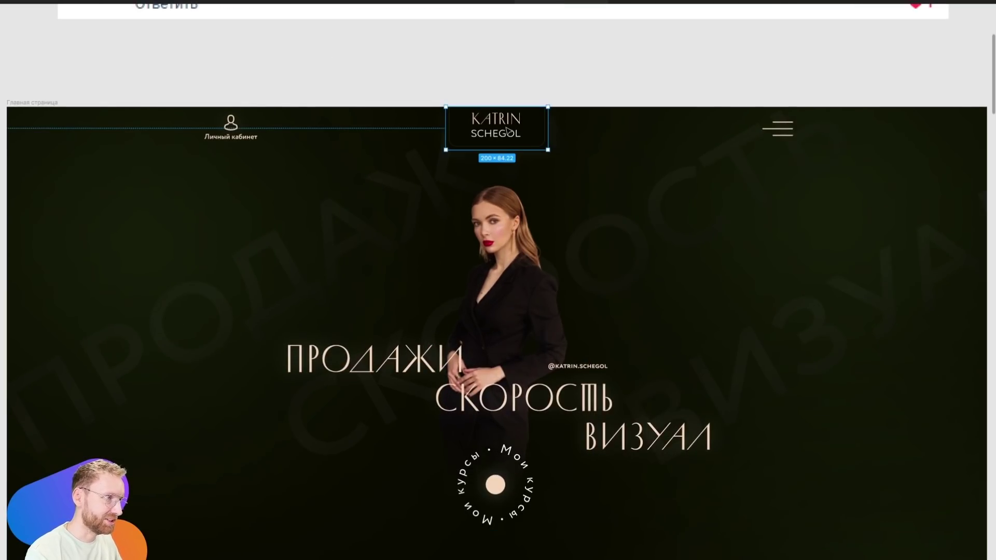
shift+click(231, 127)
shift+click(777, 129)
key(shift+a)
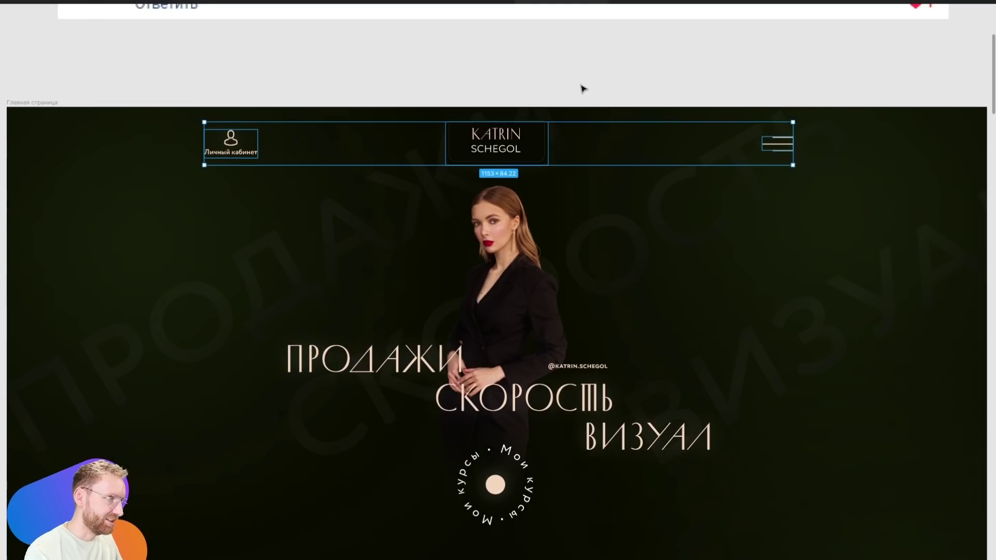
click(566, 78)
scroll(540, 104, up, 5)
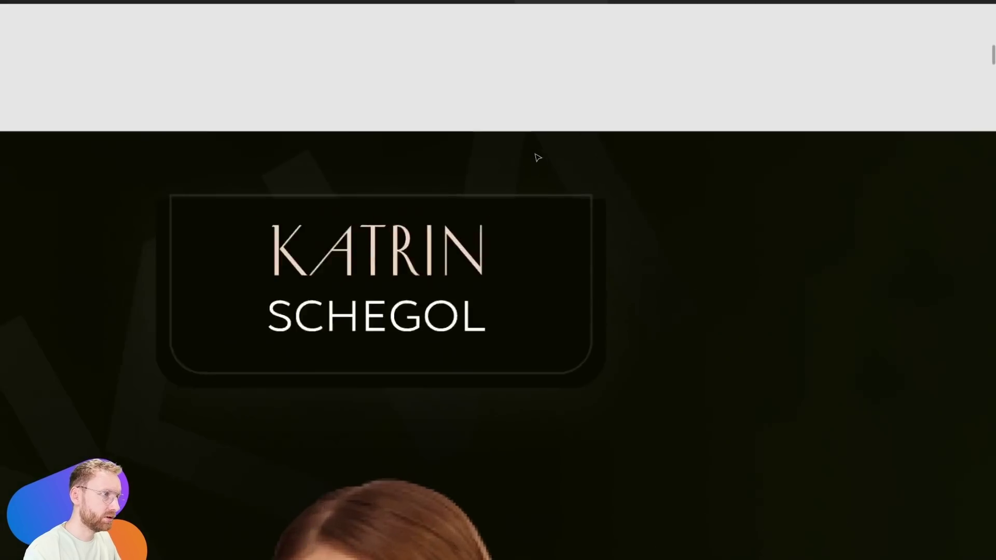
click(618, 216)
Draw grey placeholder bars beside the header's user icon
scroll(411, 440, down, 5)
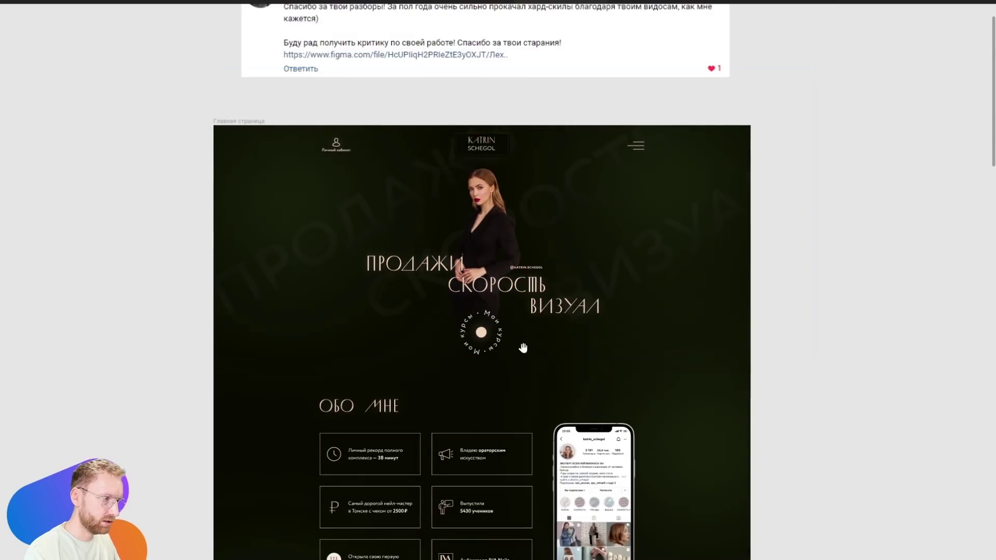
scroll(522, 347, down, 5)
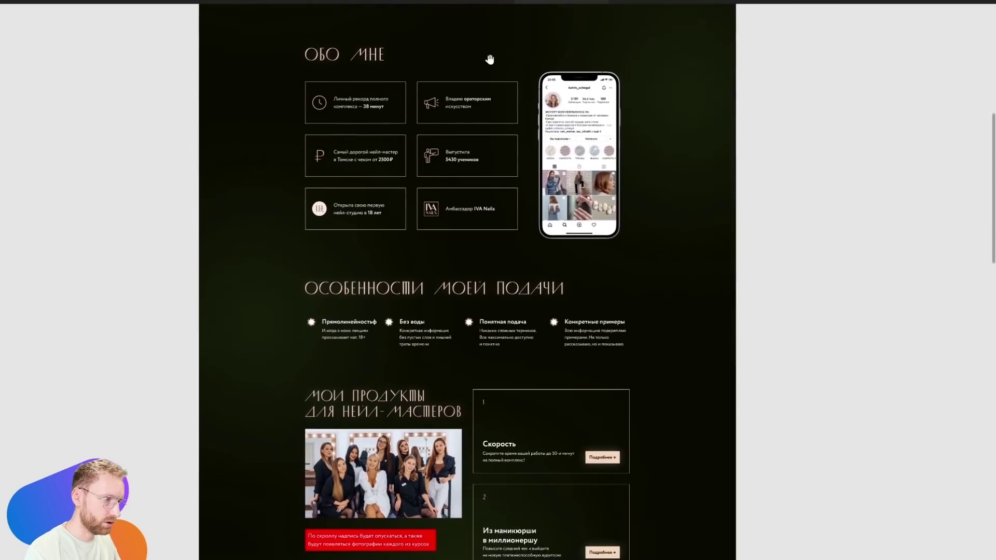
scroll(489, 60, down, 4)
scroll(439, 369, down, 2)
drag(439, 369, 438, 38)
scroll(438, 156, up, 10)
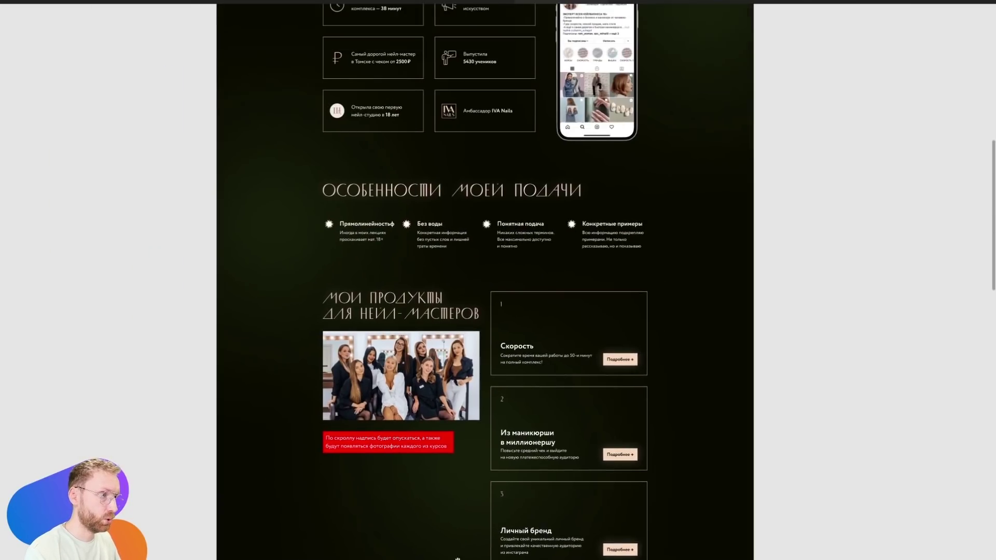
scroll(438, 156, up, 10)
scroll(506, 48, up, 5)
scroll(505, 48, up, 5)
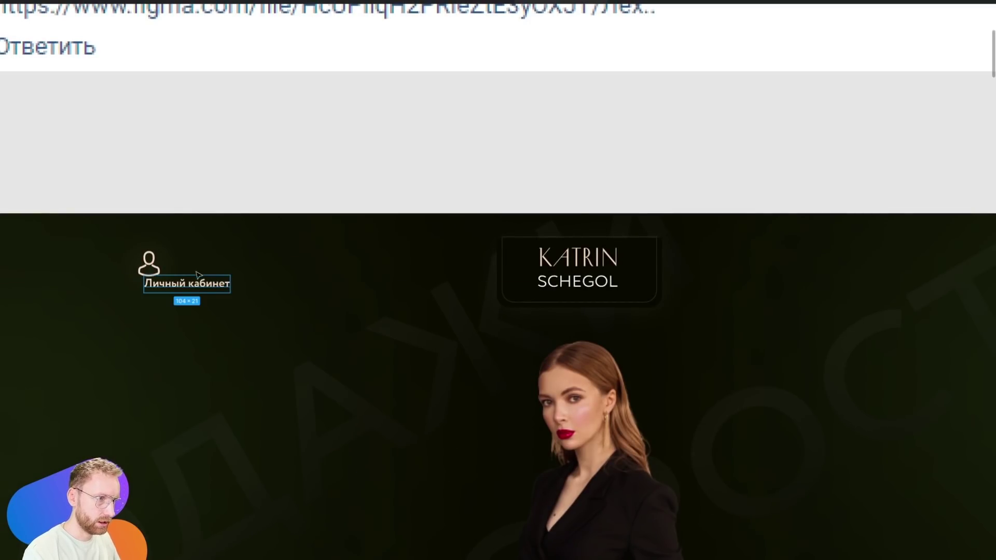
key(ctrl+z)
mouse_move(179, 259)
mouse_down()
mouse_move(250, 276)
mouse_move(233, 278)
mouse_up()
key(Escape)
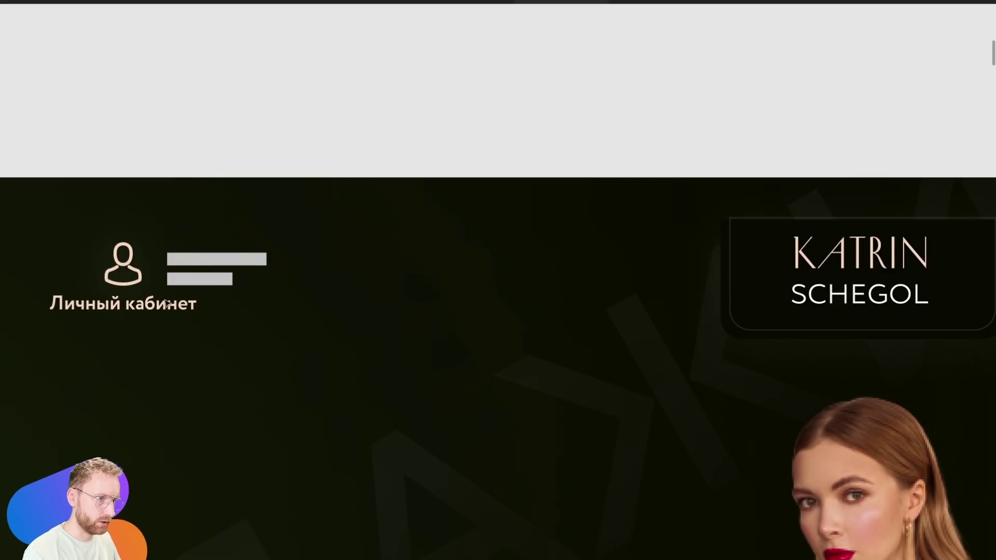
Remove the Личный кабинет label and dismiss the missing-fonts warning
key(ctrl+z)
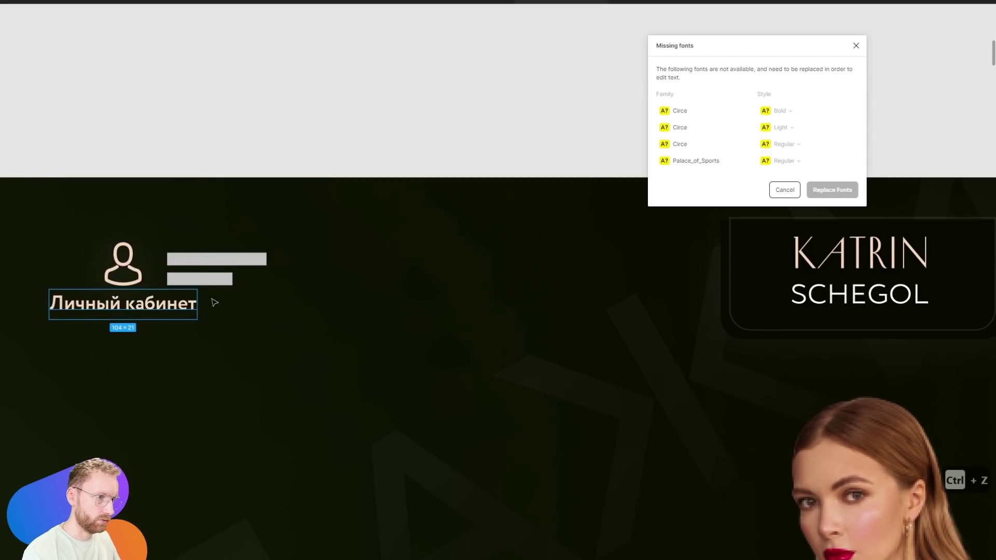
scroll(227, 295, down, 5)
click(785, 190)
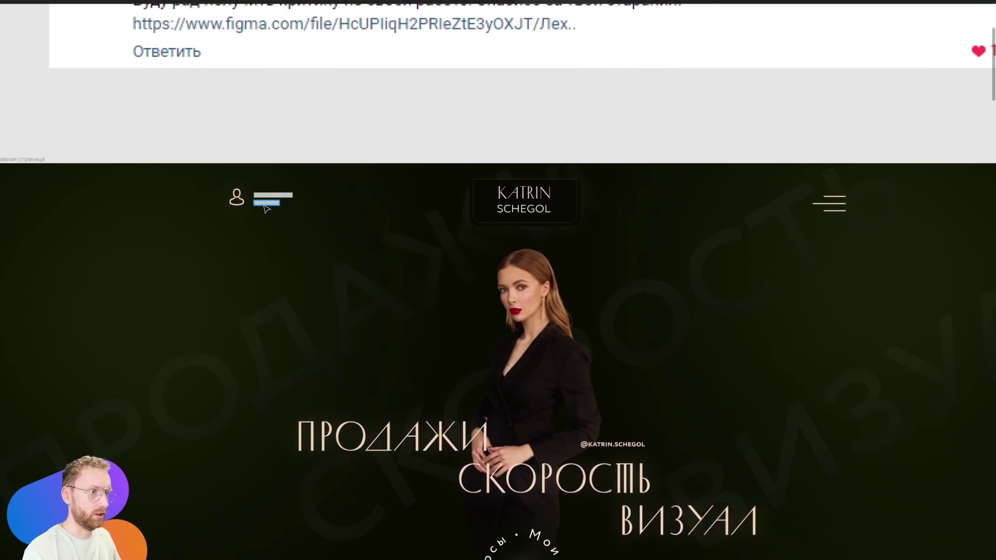
click(266, 206)
click(333, 149)
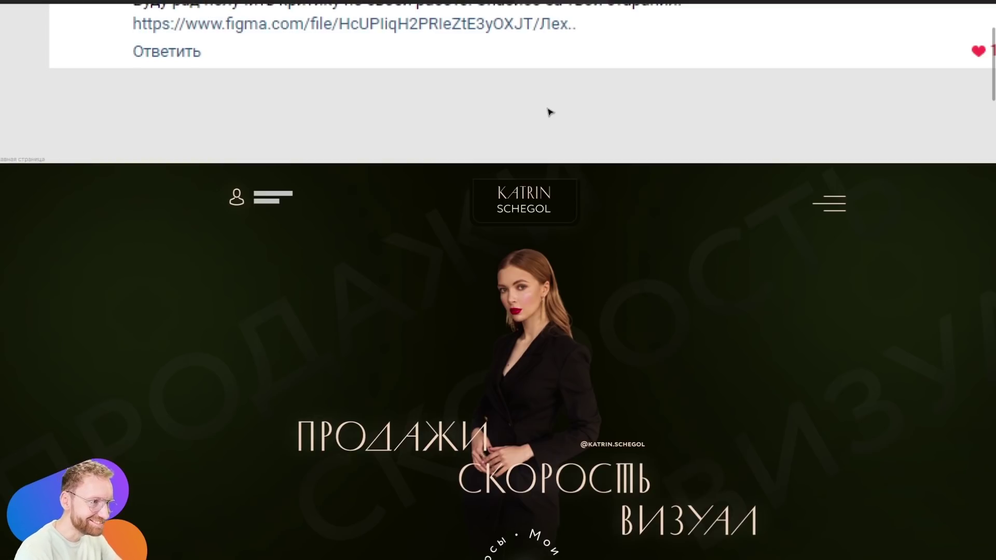
Round a rectangle's top corners to 500 into an arch, then delete it
scroll(415, 218, down, 3)
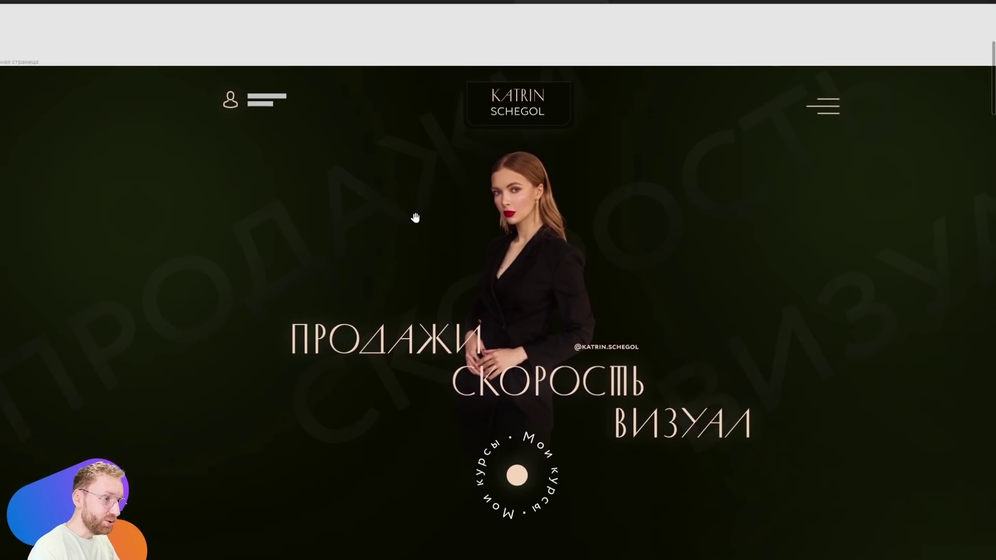
scroll(406, 140, down, 2)
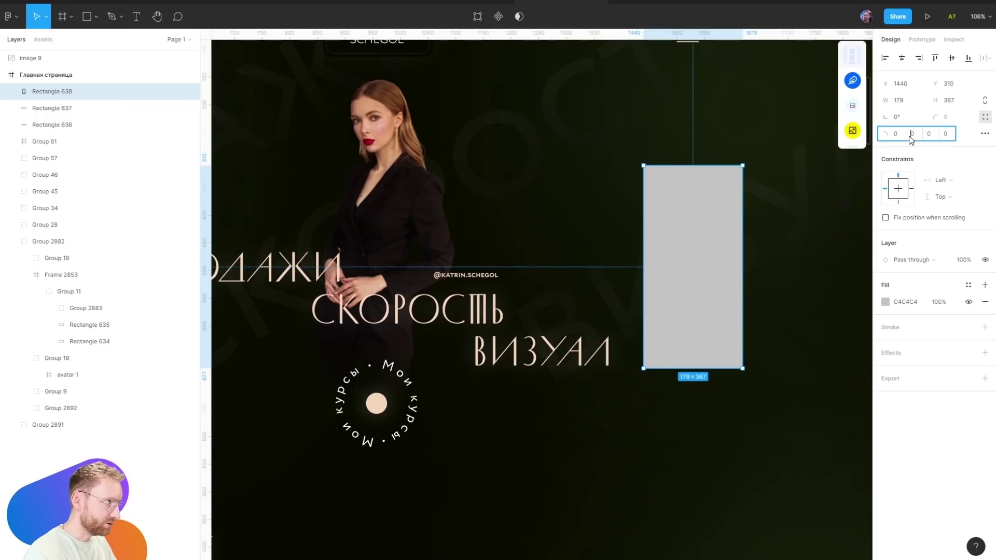
key(Tab)
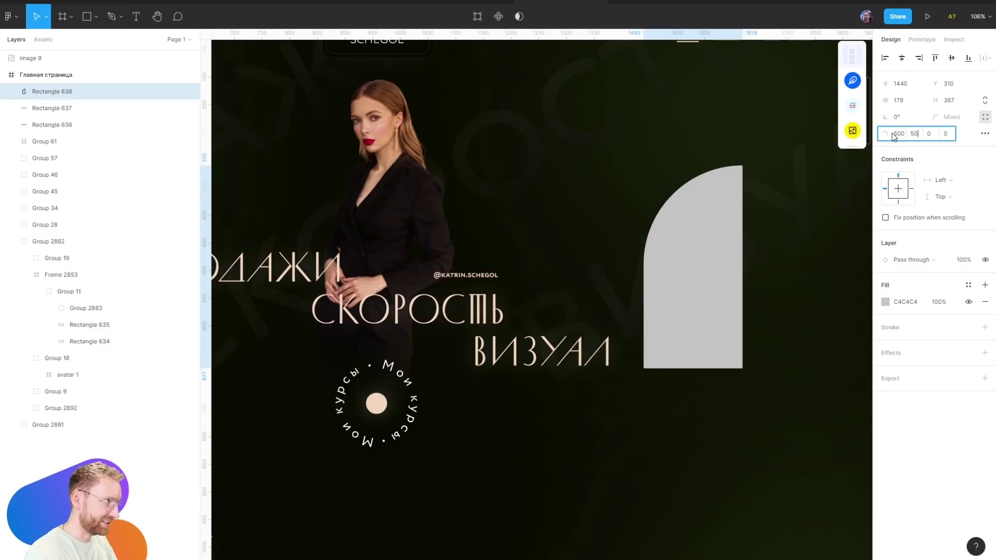
text(500)
key(Return)
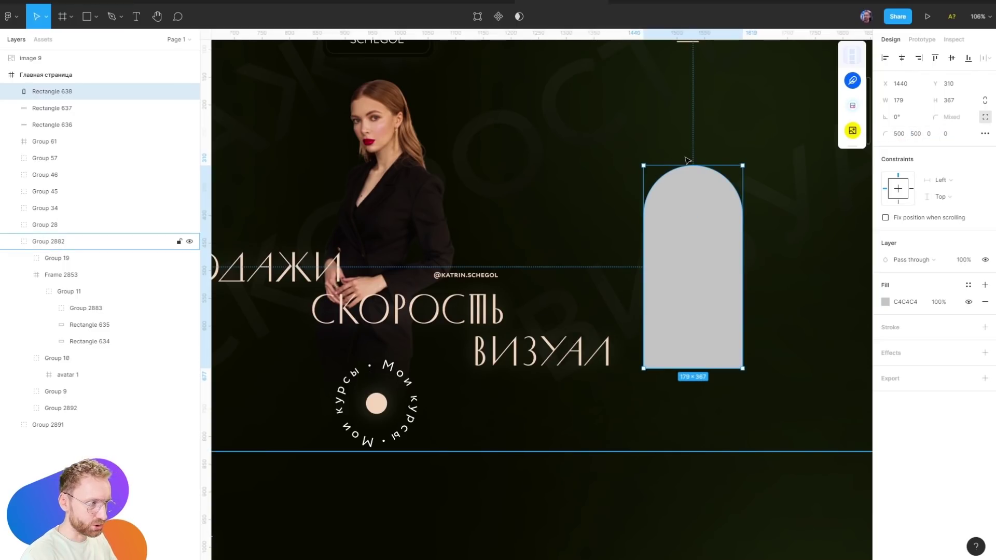
mouse_move(693, 234)
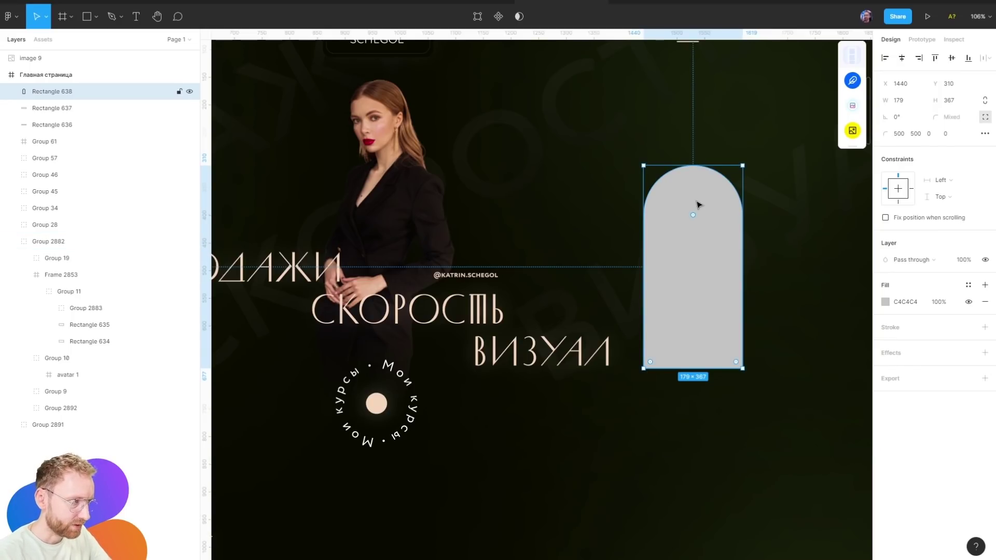
key(Delete)
Rotate the circular Мои курсы badge to -135° and move it up beside the woman
click(377, 403)
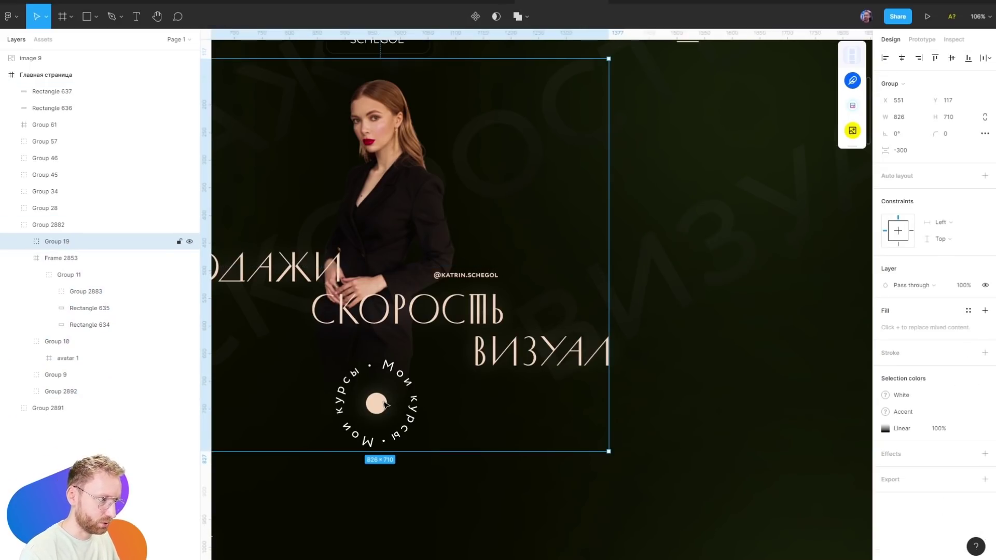
mouse_move(323, 349)
mouse_down()
mouse_move(336, 333)
mouse_move(298, 381)
mouse_up()
key(Escape)
key(Delete)
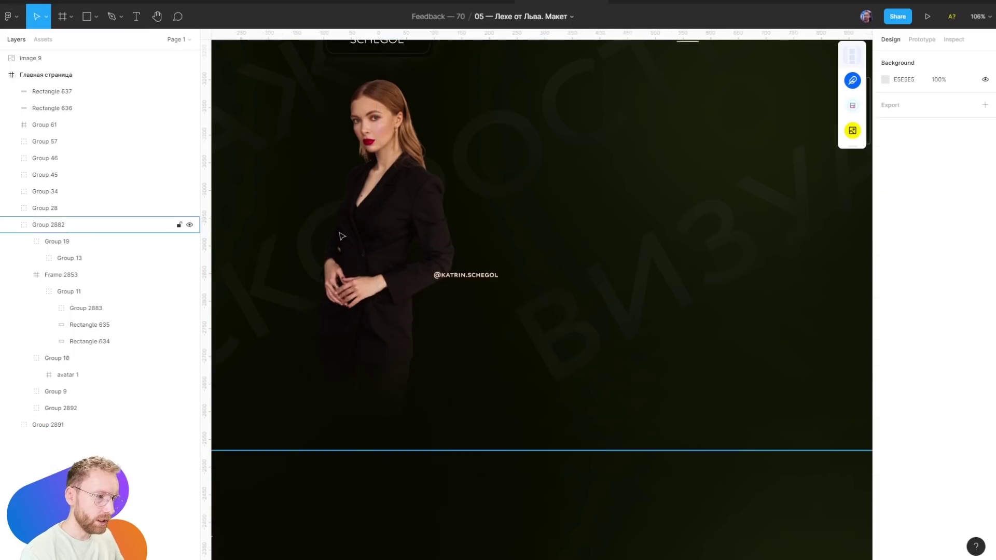
key(ctrl+z)
key(ctrl+z)
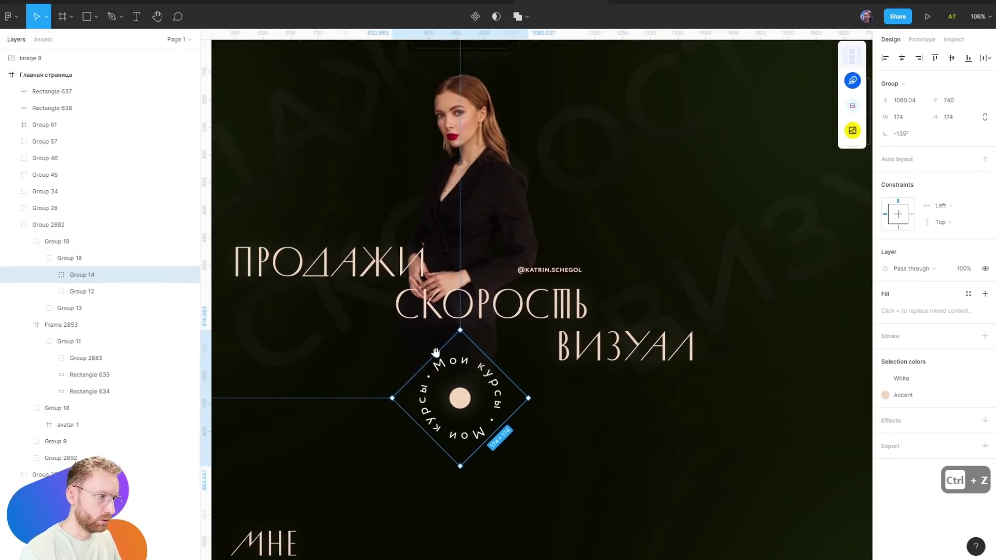
drag(465, 405, 531, 210)
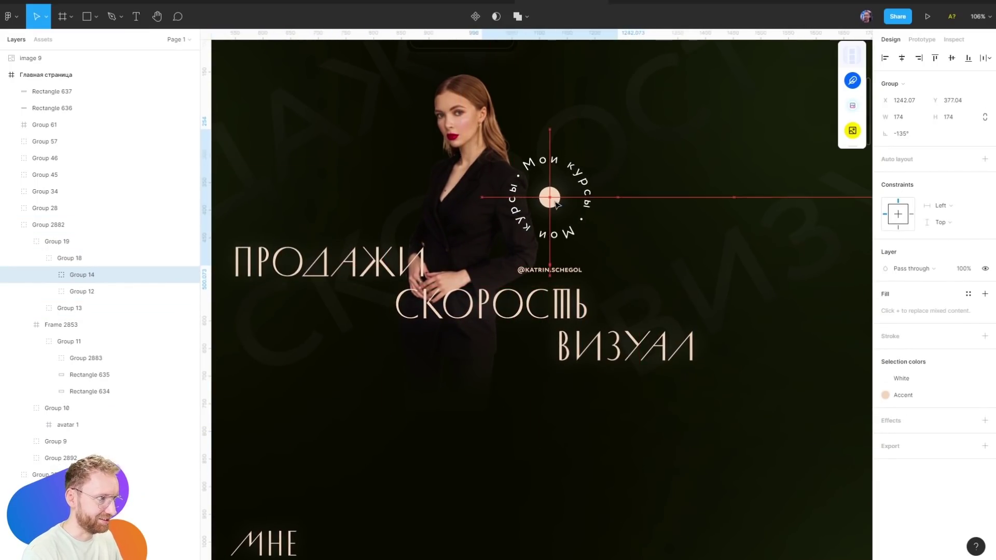
click(728, 171)
scroll(678, 325, up, 2)
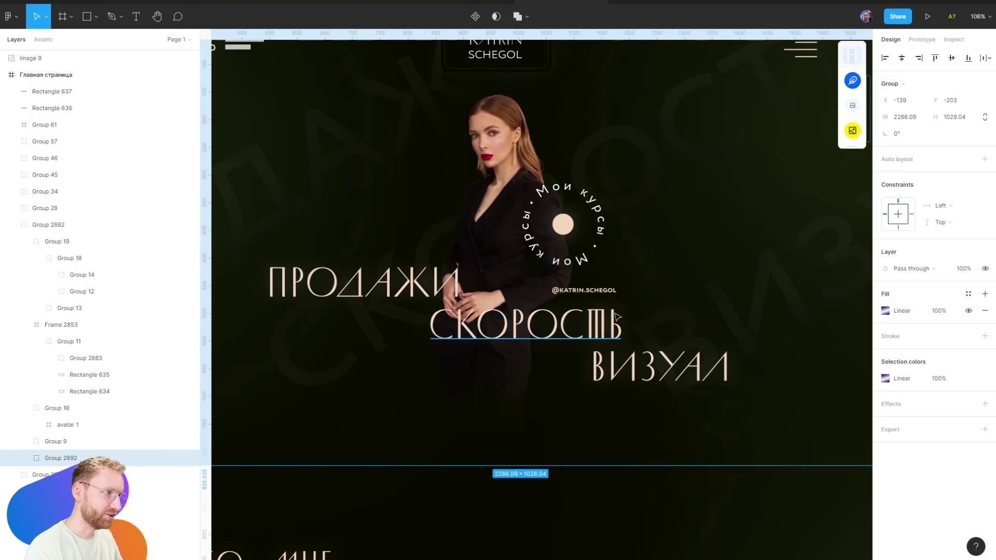
scroll(669, 218, down, 5)
scroll(607, 294, down, 2)
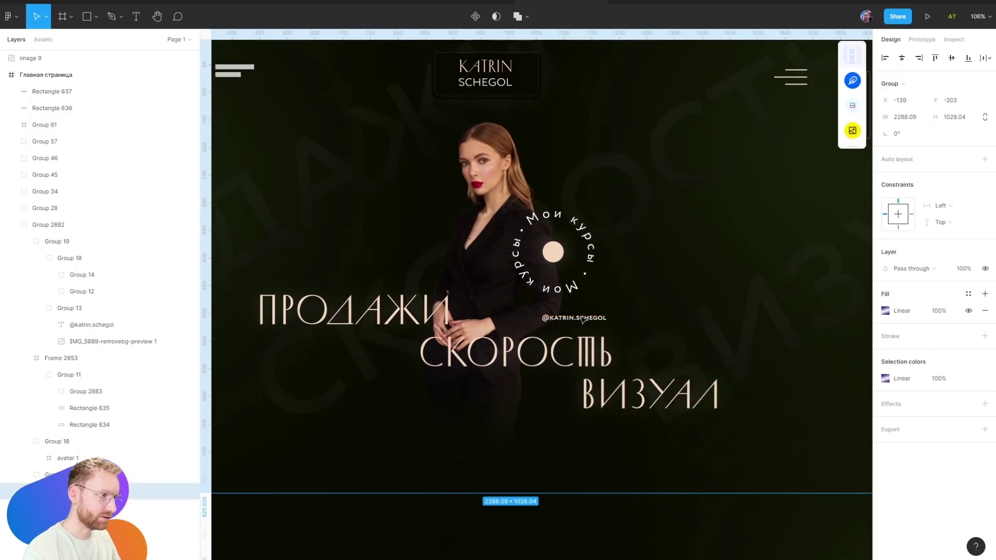
click(760, 250)
scroll(760, 250, down, 5)
scroll(487, 34, down, 5)
scroll(545, 206, down, 2)
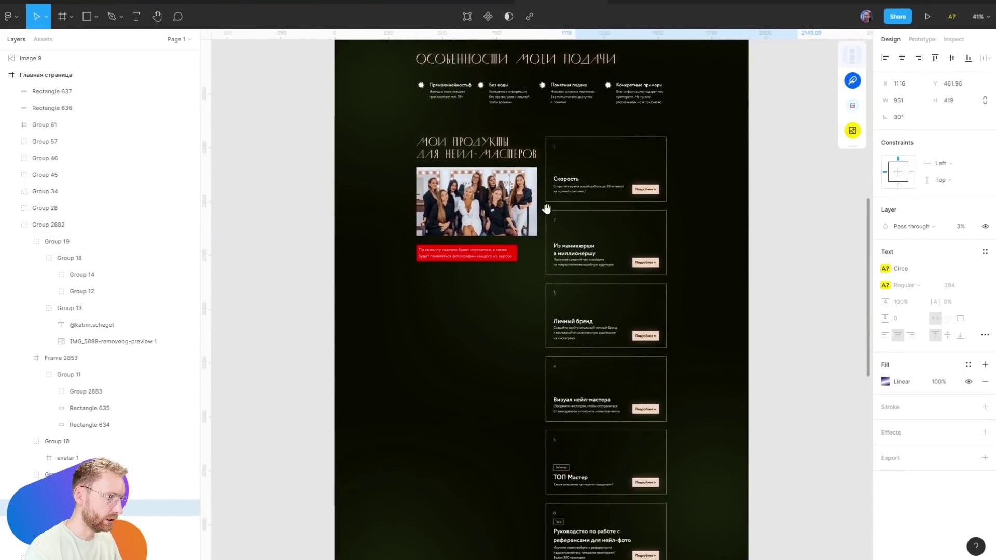
scroll(569, 378, down, 4)
scroll(562, 45, down, 6)
scroll(579, 507, up, 14)
scroll(571, 305, up, 5)
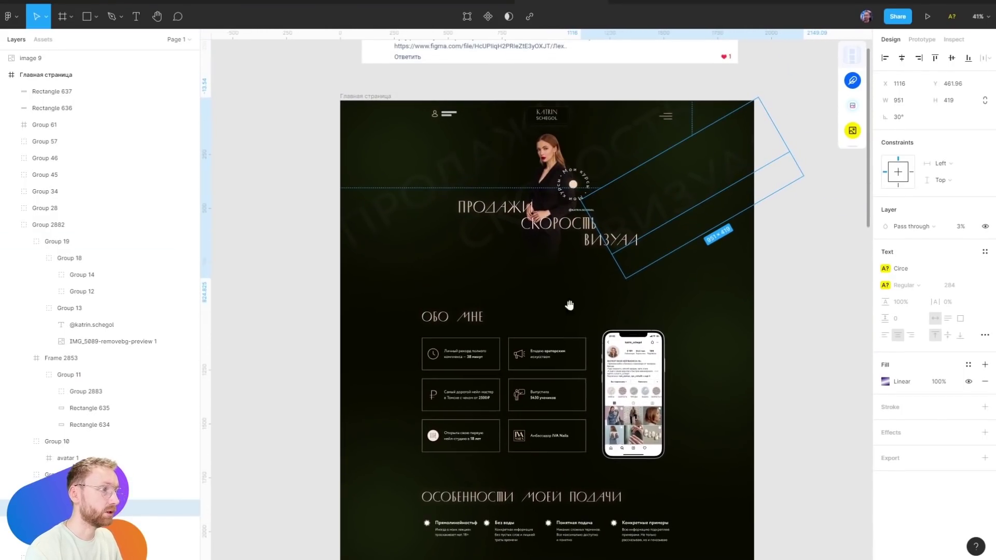
scroll(567, 263, up, 2)
scroll(570, 280, up, 5)
scroll(594, 347, up, 3)
scroll(593, 347, up, 1)
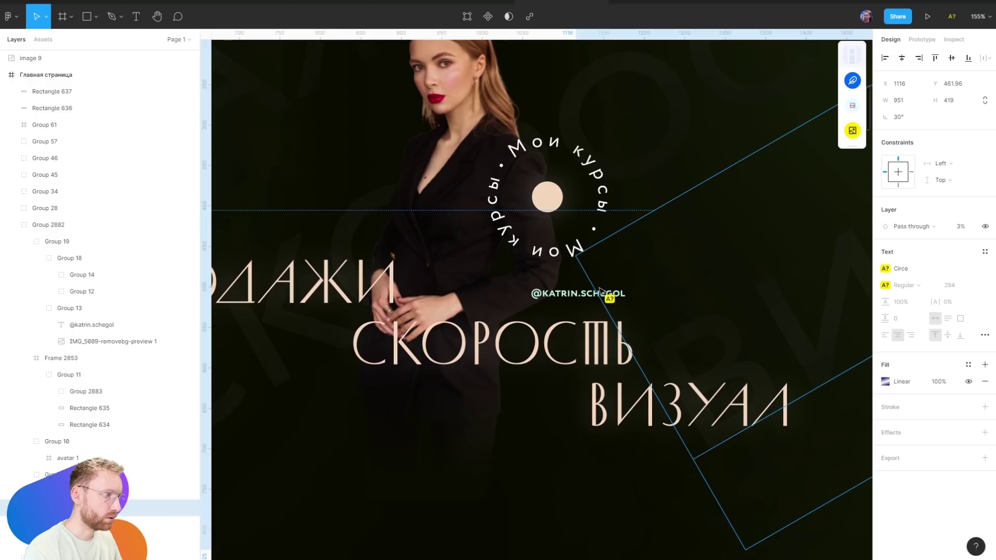
click(606, 293)
click(892, 388)
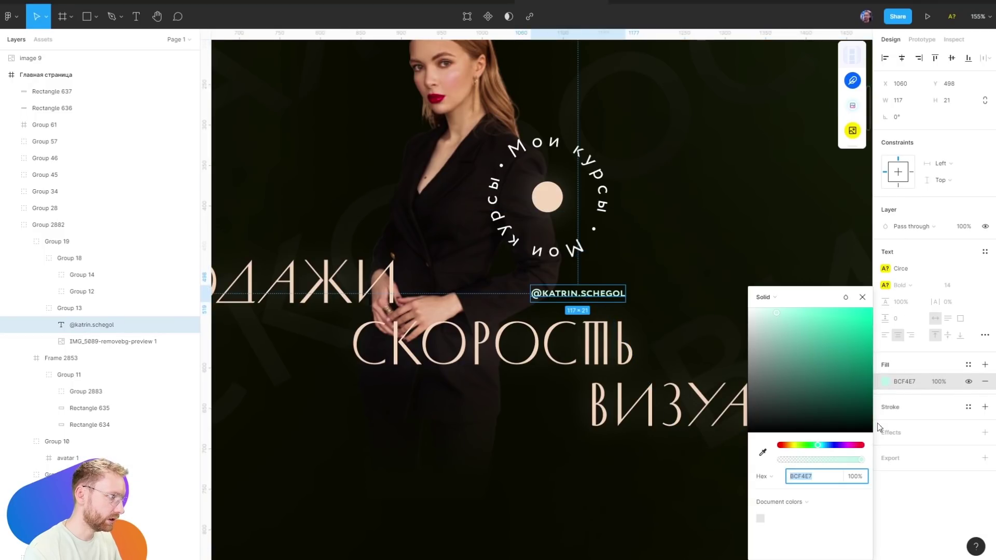
Draw a temporary rectangle beside the hero circle filled with its beige F4D7BC
key(Escape)
key(r)
drag(660, 177, 719, 253)
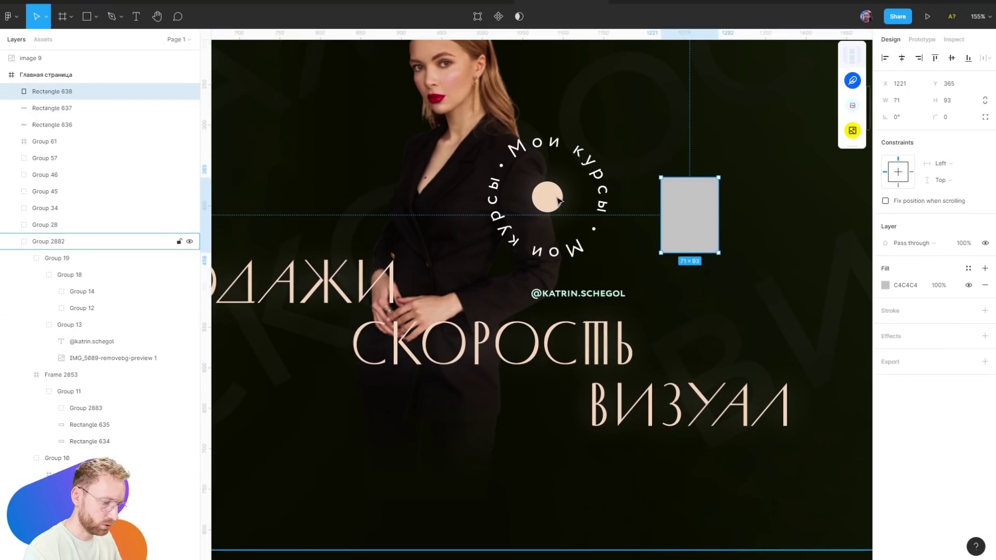
key(i)
click(556, 202)
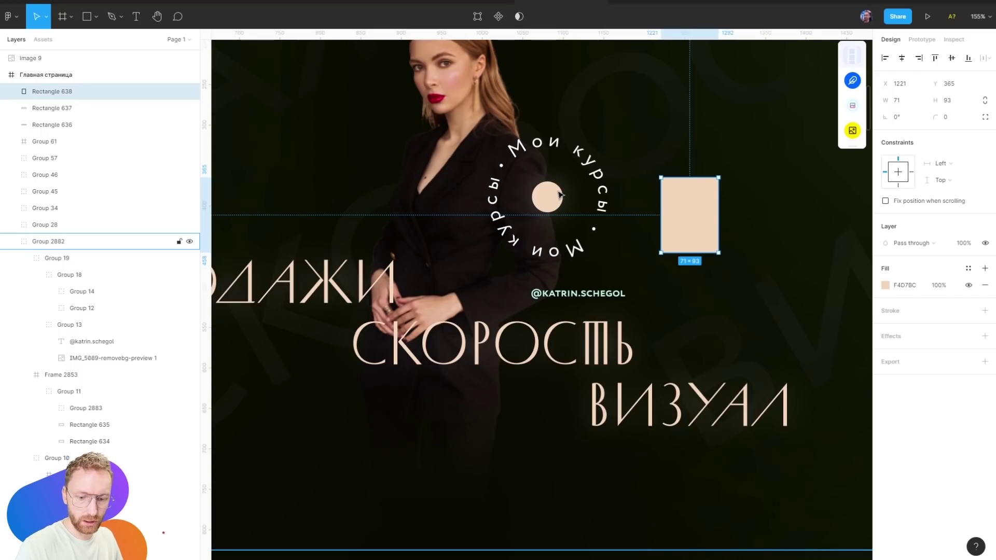
Use the Color Compass plugin to recolour the handle triadic lavender #C9BCF4
key(ctrl+slash)
text(color compass)
key(Return)
drag(698, 117, 151, 148)
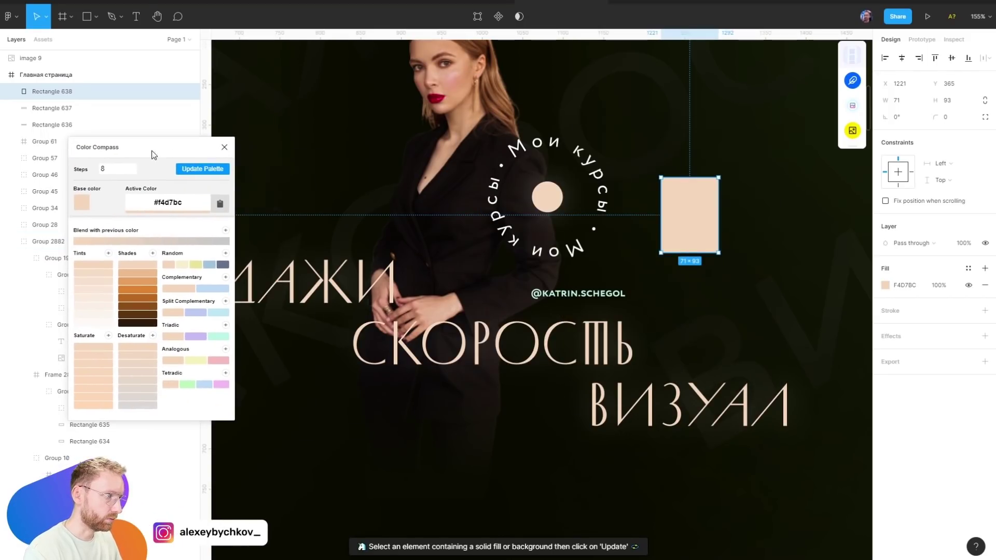
click(581, 291)
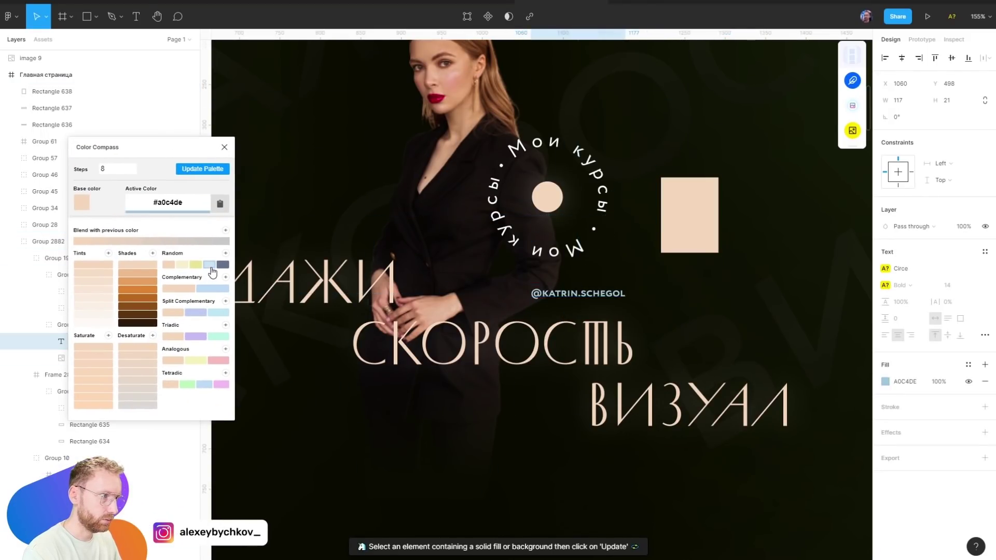
click(195, 336)
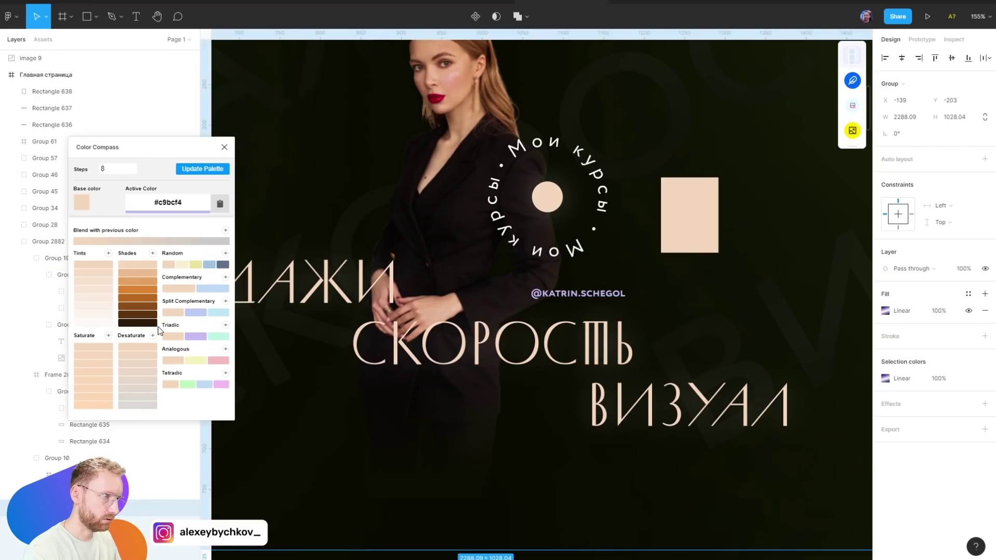
click(224, 147)
Delete the temporary beige rectangle
click(703, 289)
click(695, 218)
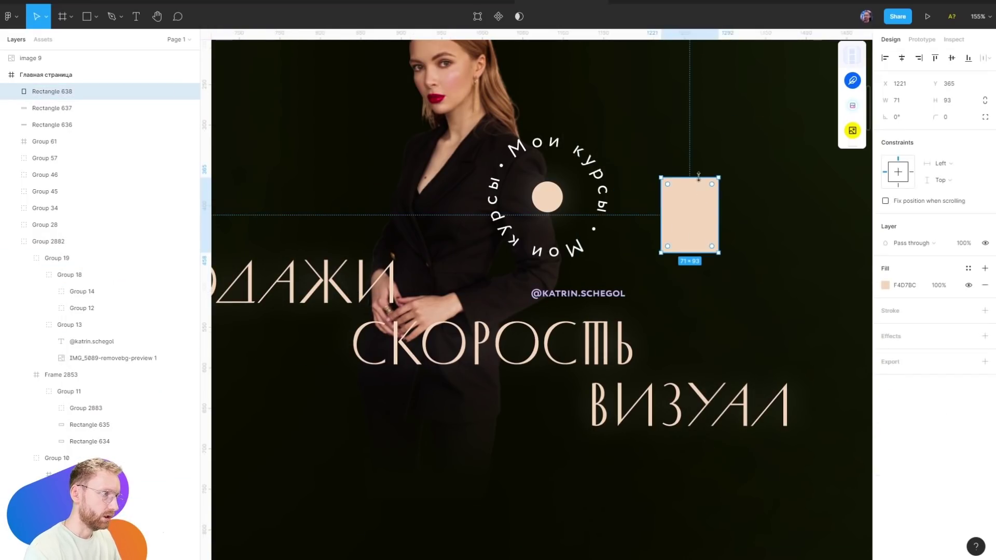
key(Delete)
scroll(648, 156, down, 5)
scroll(671, 268, up, 3)
drag(671, 269, 667, 228)
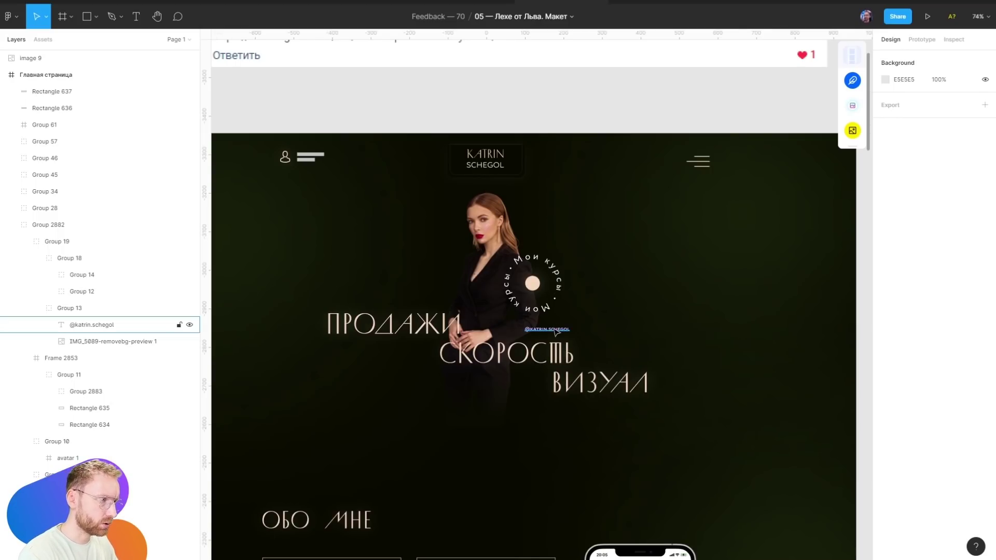
Undo the stray grey bar over the handle and review the whole hero
click(550, 329)
scroll(672, 290, up, 5)
key(k)
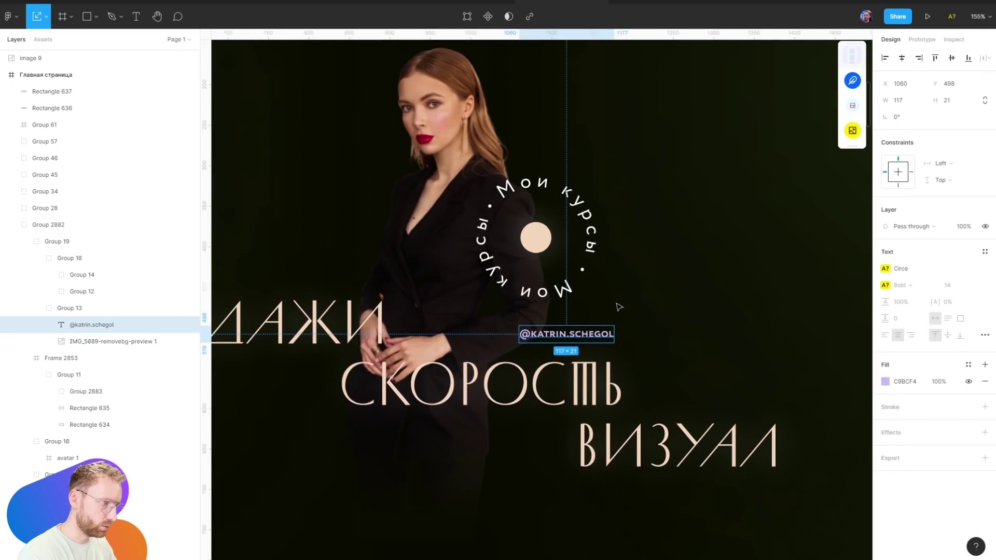
key(v)
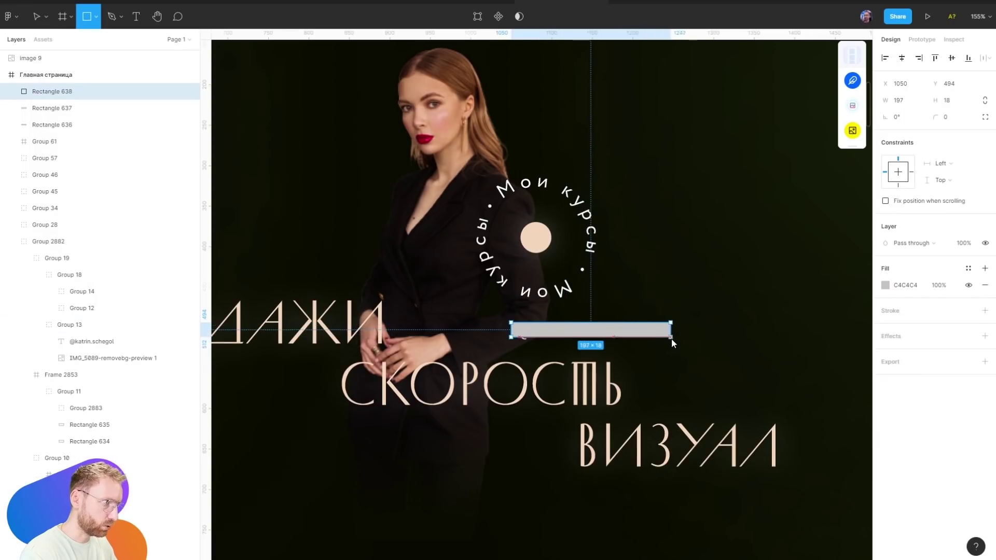
key(ctrl+z)
ctrl+scroll(659, 334, down, 5)
key(Escape)
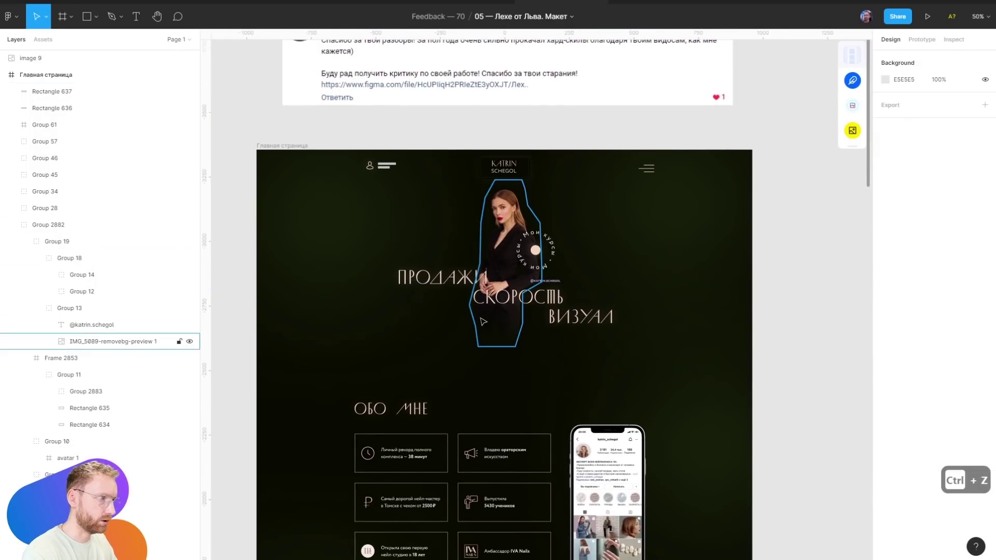
drag(485, 382, 529, 266)
Zoom to 100% on the Обо мне fact cards
click(516, 394)
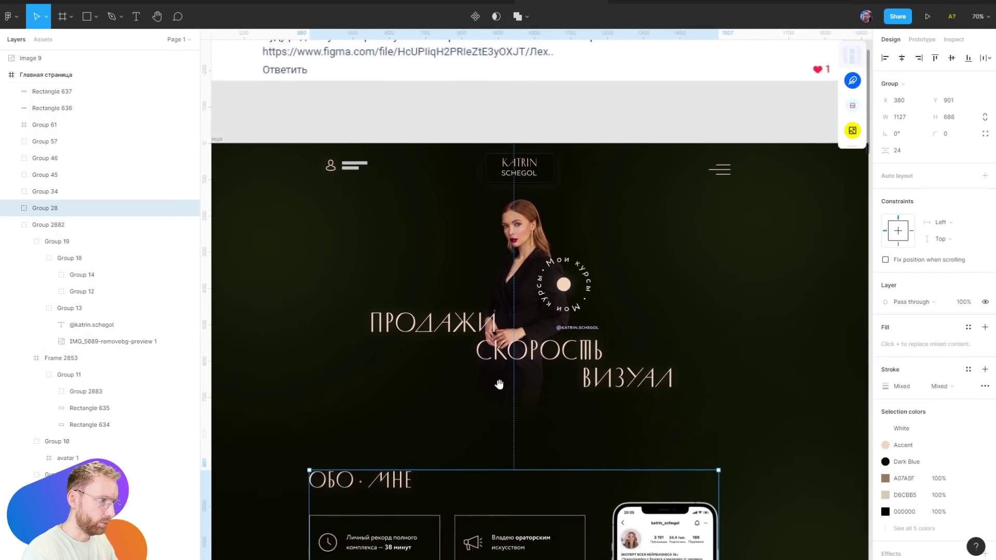
scroll(461, 202, down, 3)
key(Escape)
key(shift+0)
drag(550, 294, 495, 297)
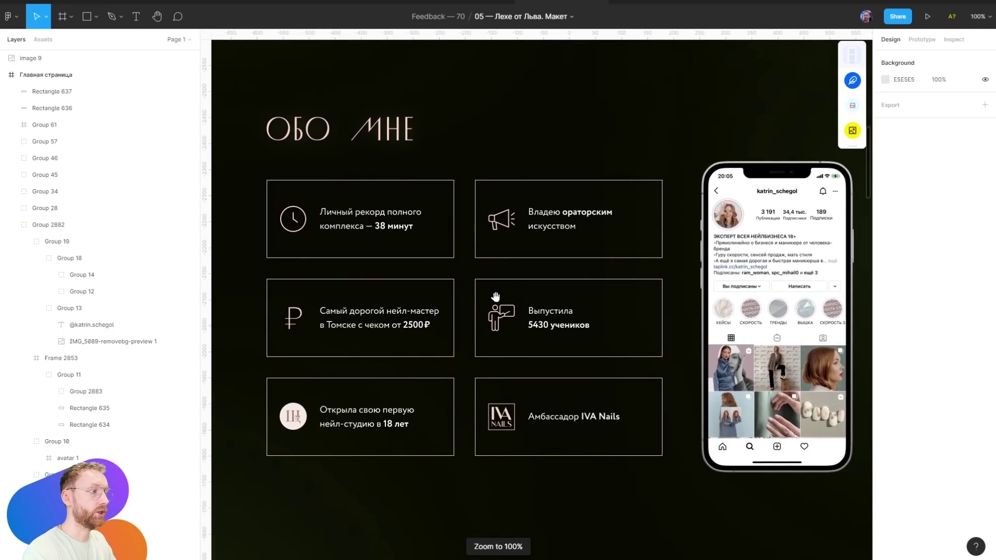
Inspect the Обо мне cards group in wireframe outline view
key(ctrl+shift+3)
double_click(407, 215)
key(ctrl+shift+3)
scroll(411, 212, down, 5)
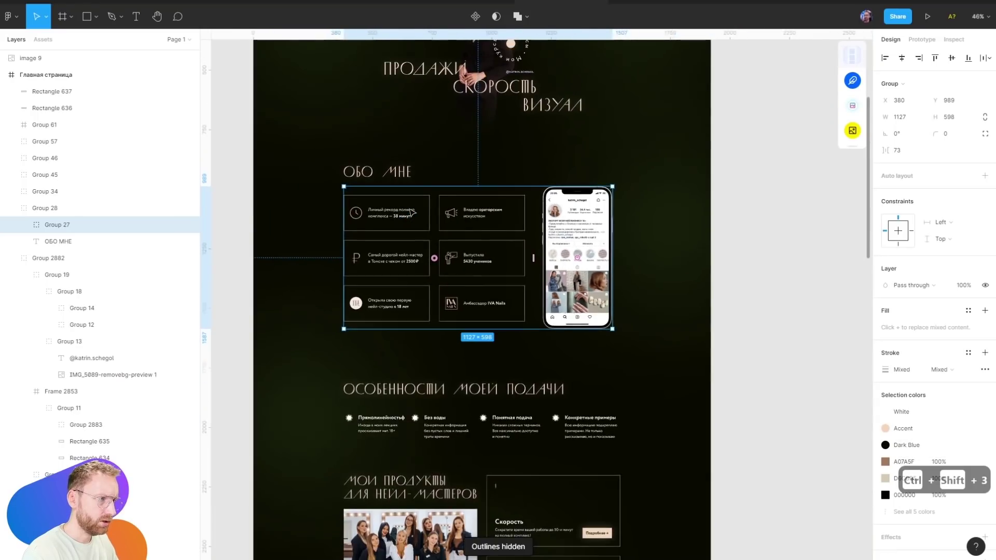
scroll(412, 211, down, 3)
scroll(508, 160, down, 8)
scroll(518, 73, down, 2)
key(ctrl+shift+3)
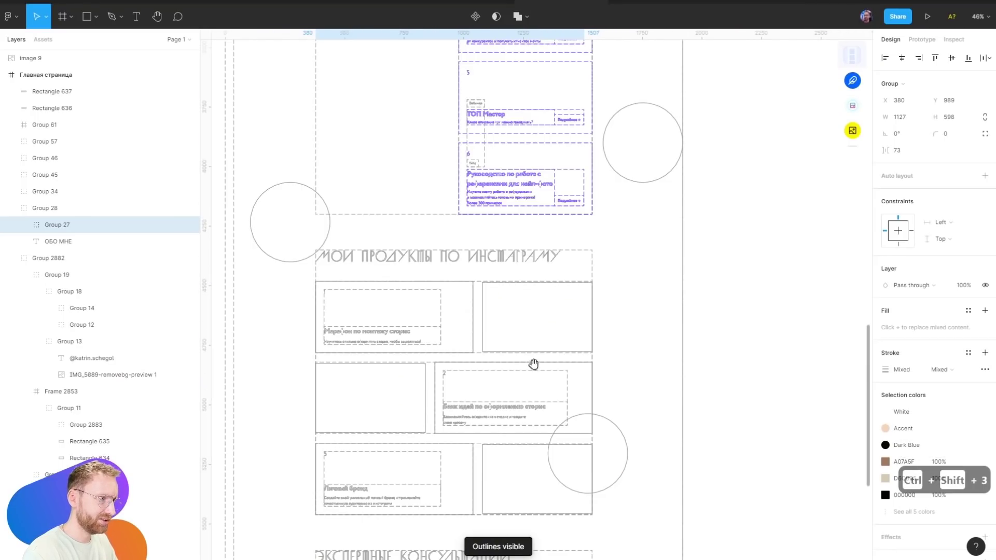
scroll(534, 363, down, 8)
scroll(509, 160, up, 8)
scroll(526, 284, up, 8)
scroll(527, 284, up, 8)
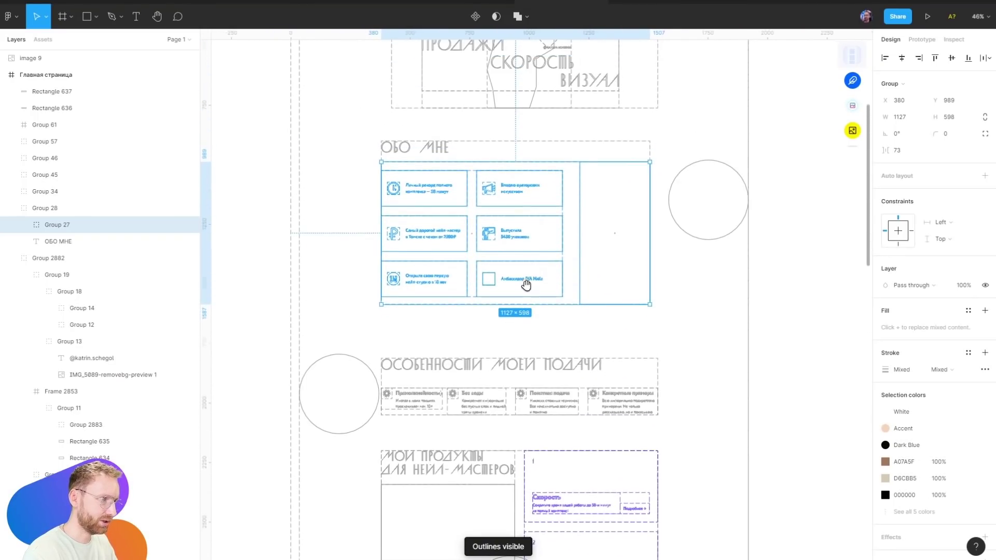
scroll(432, 154, up, 1)
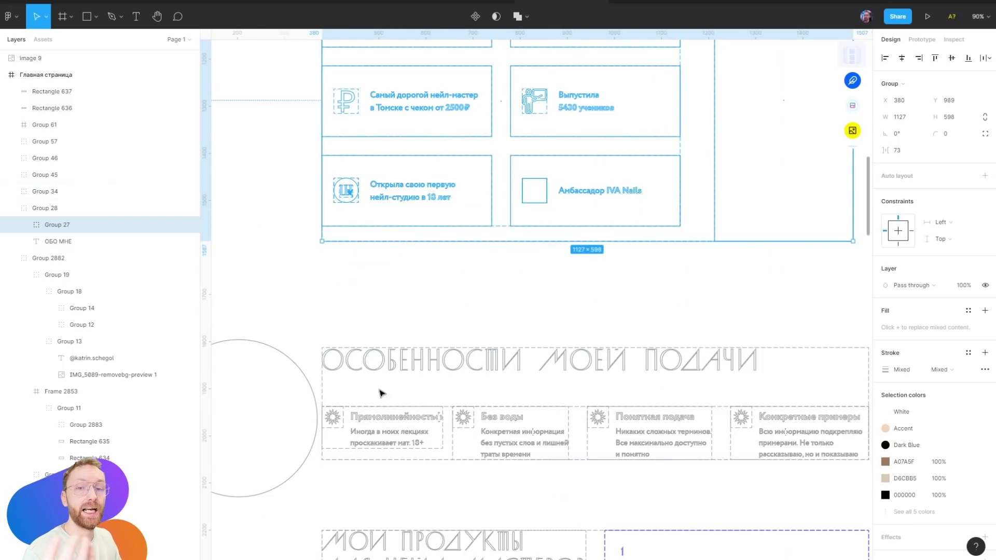
scroll(503, 286, up, 2)
scroll(574, 263, up, 3)
key(ctrl+shift+3)
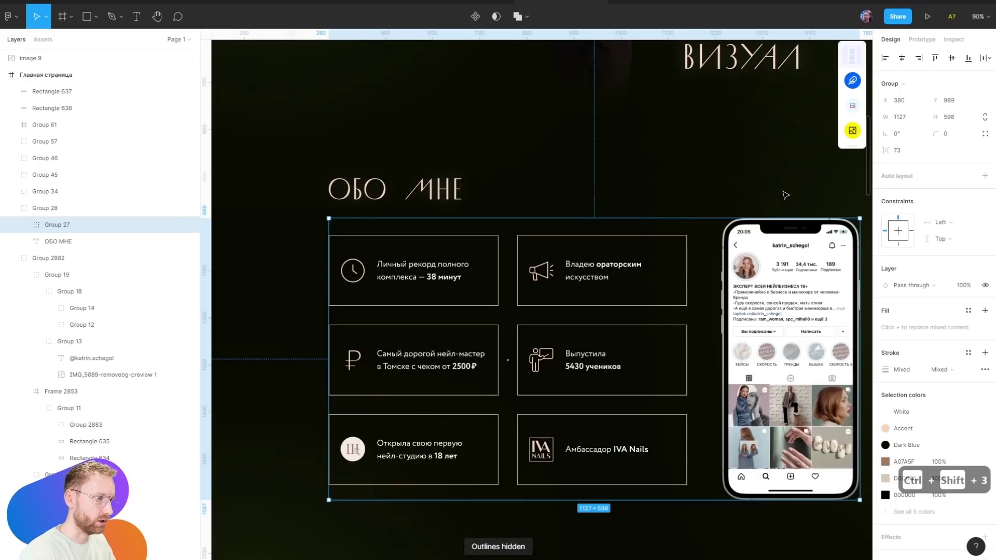
Set the 38-minute record card's outline to 22% opacity
double_click(415, 237)
key(2)
key(2)
click(591, 167)
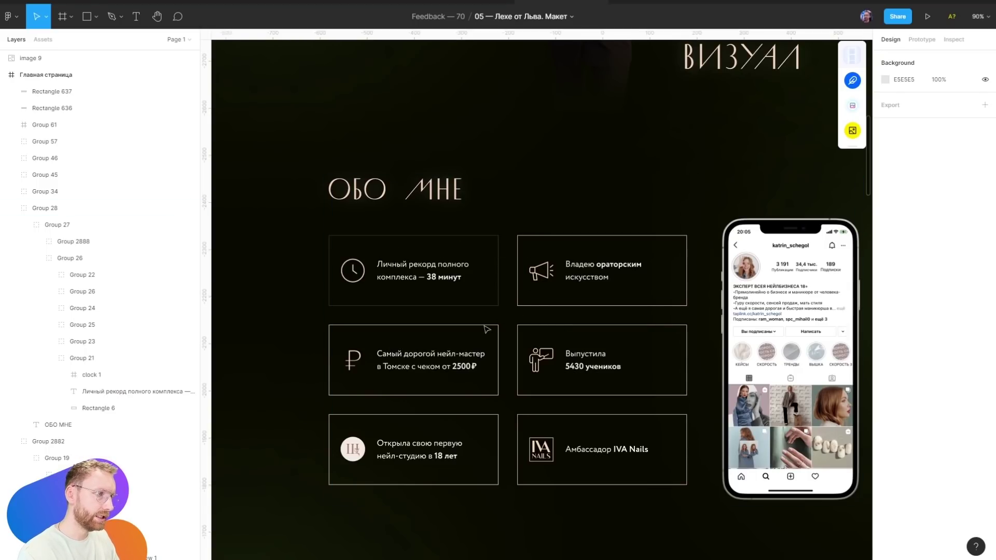
Drill into the Обо мне cards to select the 18-years studio icon
click(353, 449)
double_click(353, 450)
double_click(354, 449)
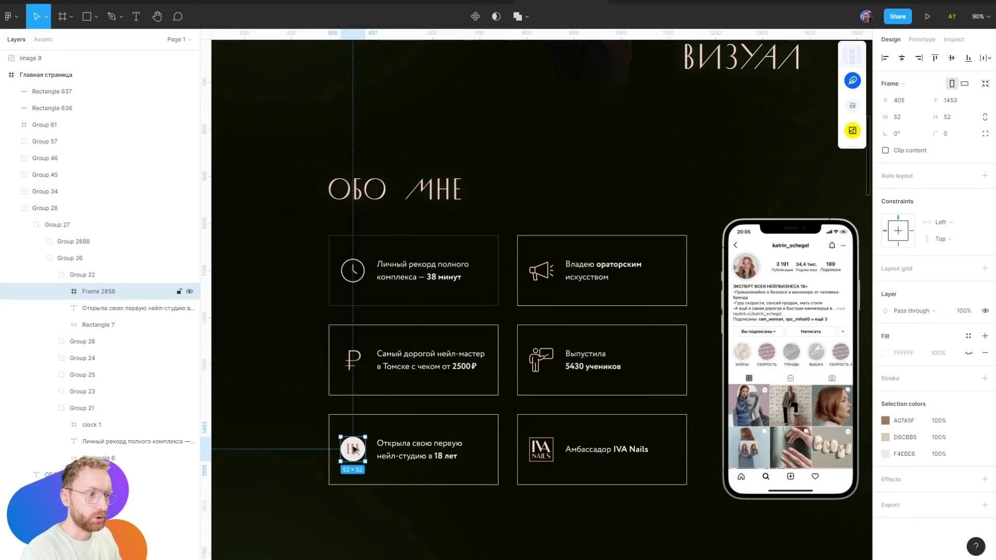
click(413, 506)
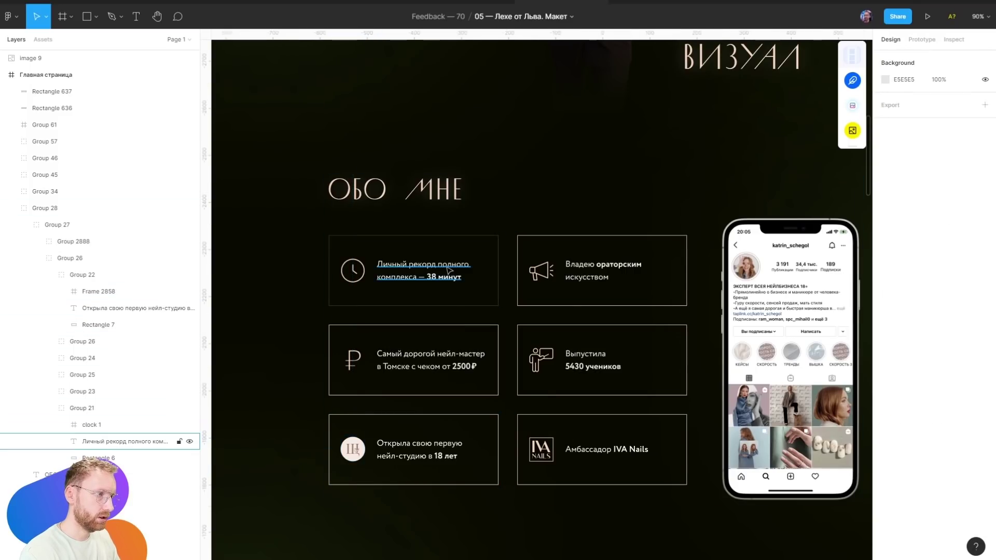
Try the Abel font on the 'Выпустила 5430 учеников' text, then keep Raleway
click(444, 275)
scroll(445, 275, up, 3)
scroll(572, 118, up, 2)
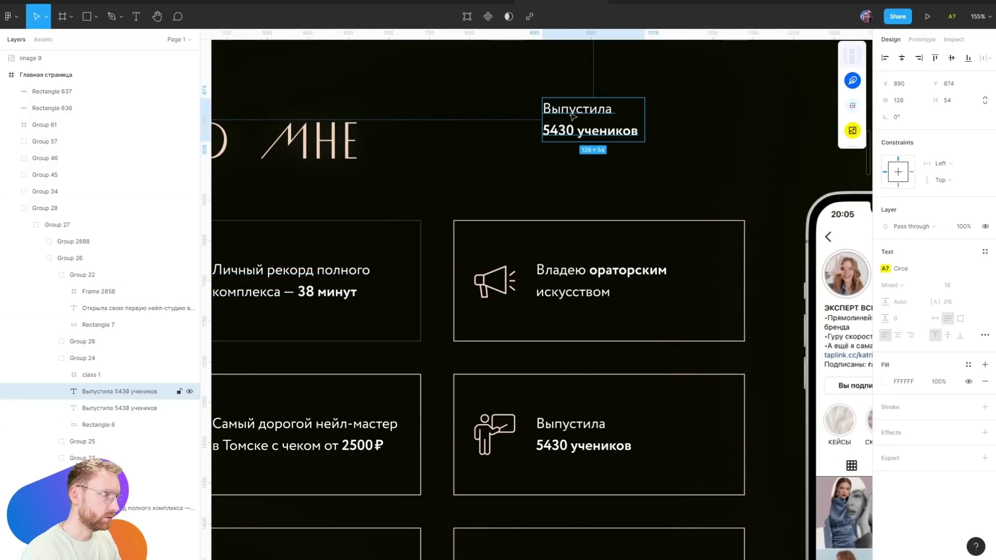
text(Abel)
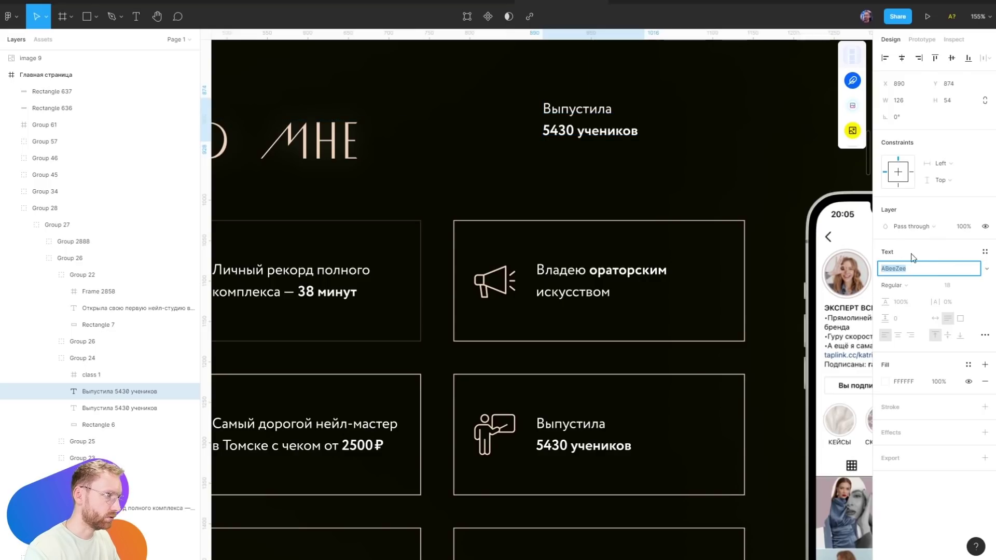
key(Return)
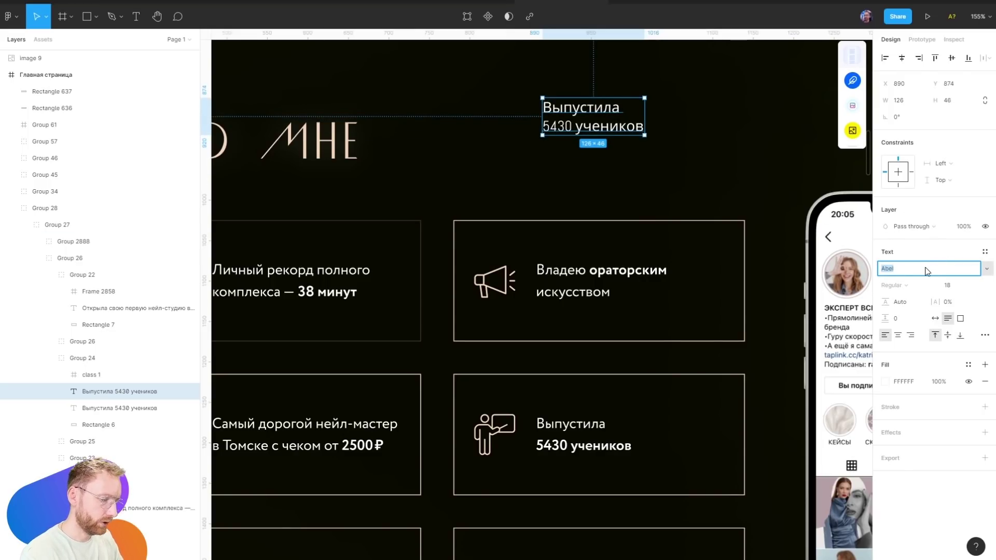
text(Raleway)
key(Return)
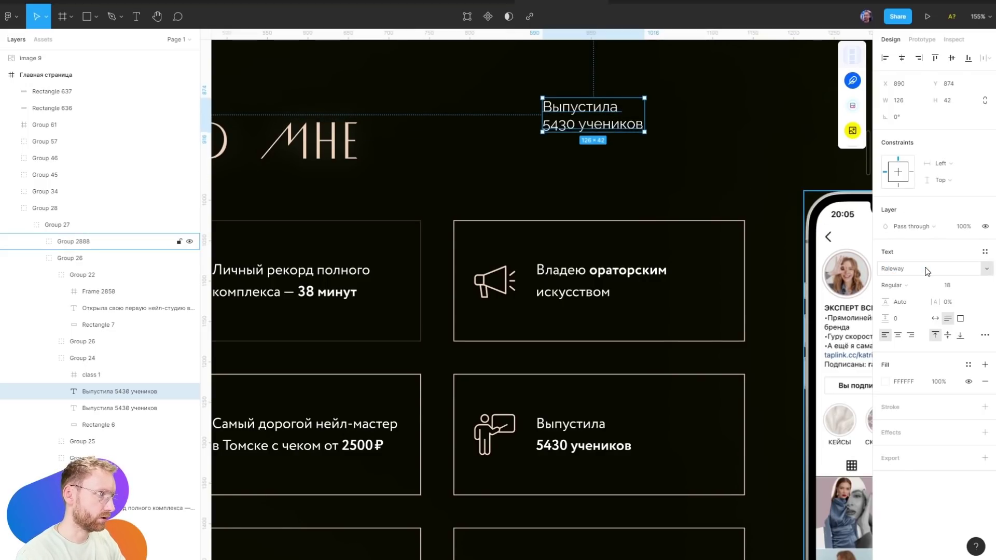
click(989, 339)
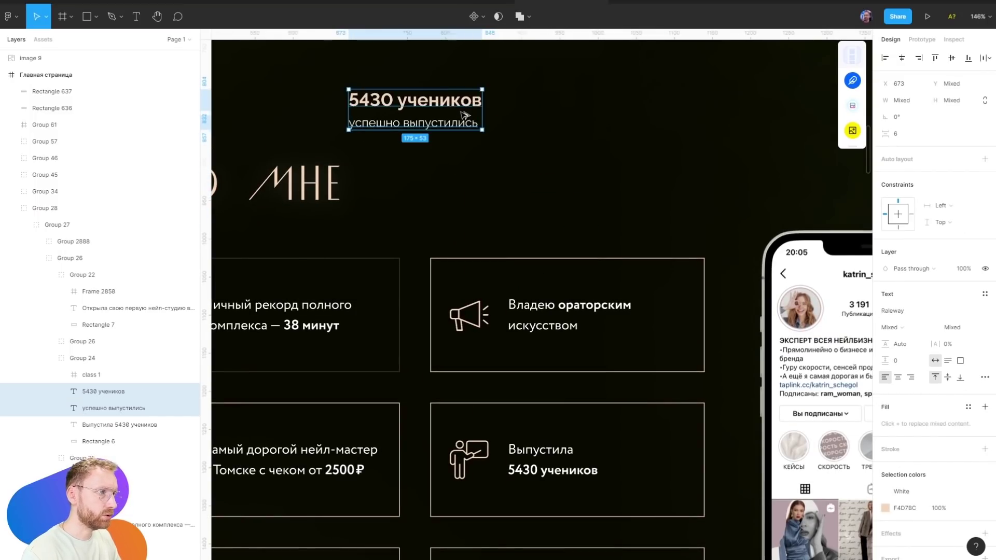
Copy the presenter icon and place it on the right of the IVA Nails card
drag(464, 116, 650, 116)
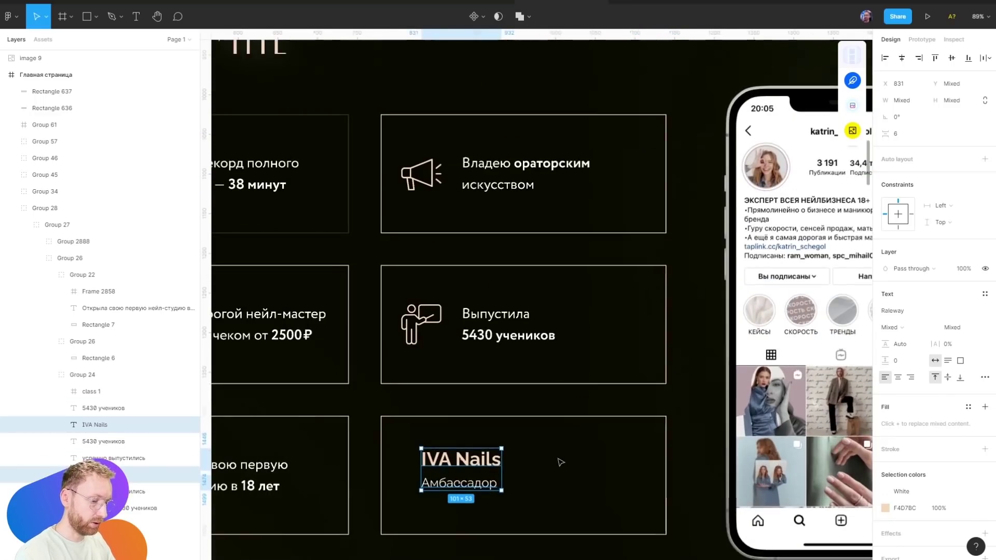
key(ctrl+z)
key(ctrl+c)
key(ctrl+v)
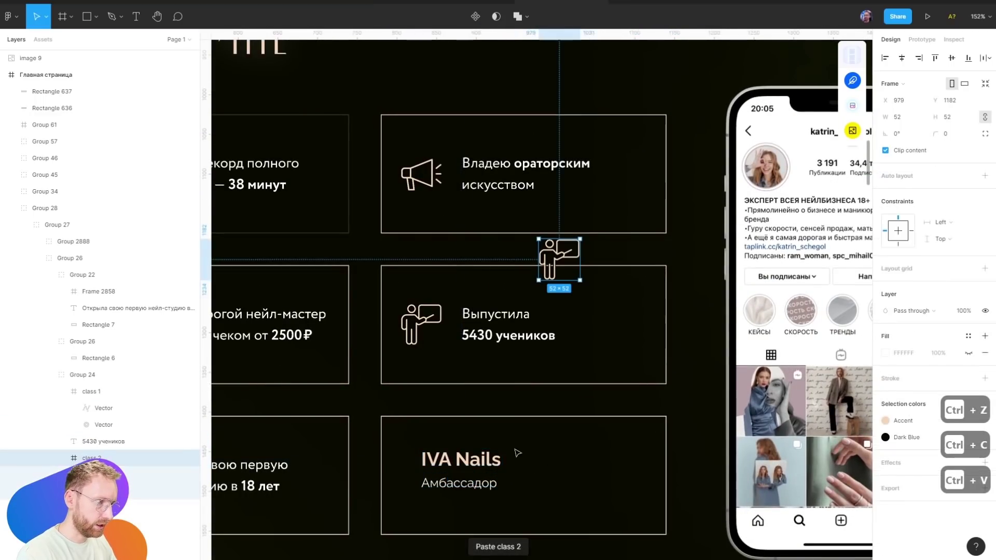
drag(564, 240, 563, 477)
key(ctrl+z)
drag(565, 258, 626, 468)
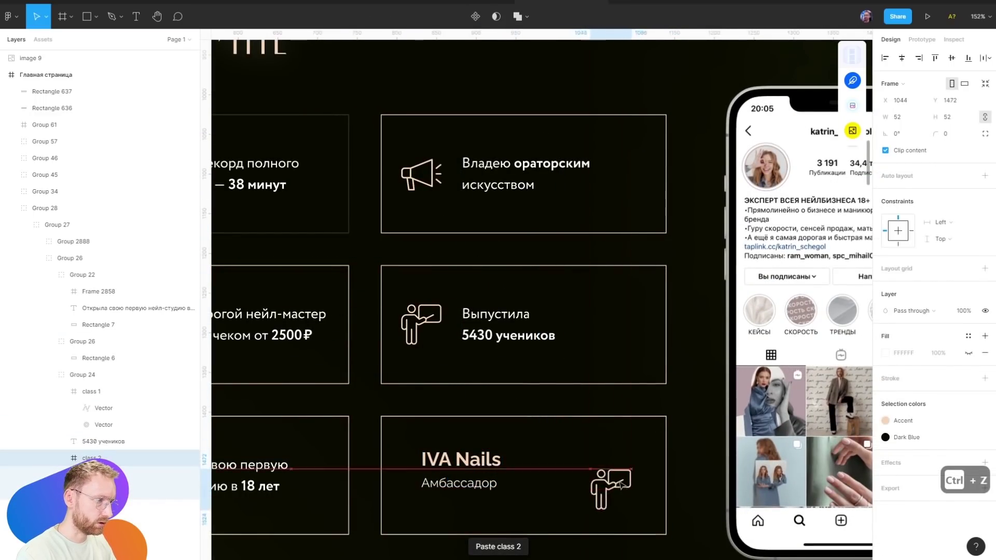
Nudge the IVA Nails text right and shorten its card to about 121 px tall
scroll(627, 469, down, 1)
scroll(627, 468, left, 1)
click(488, 425)
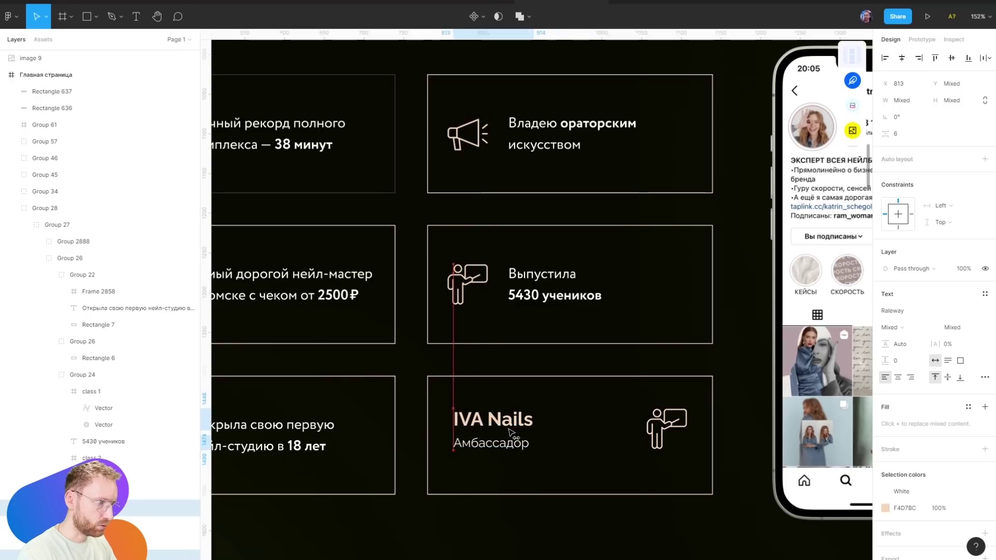
key(shift+Right)
click(550, 376)
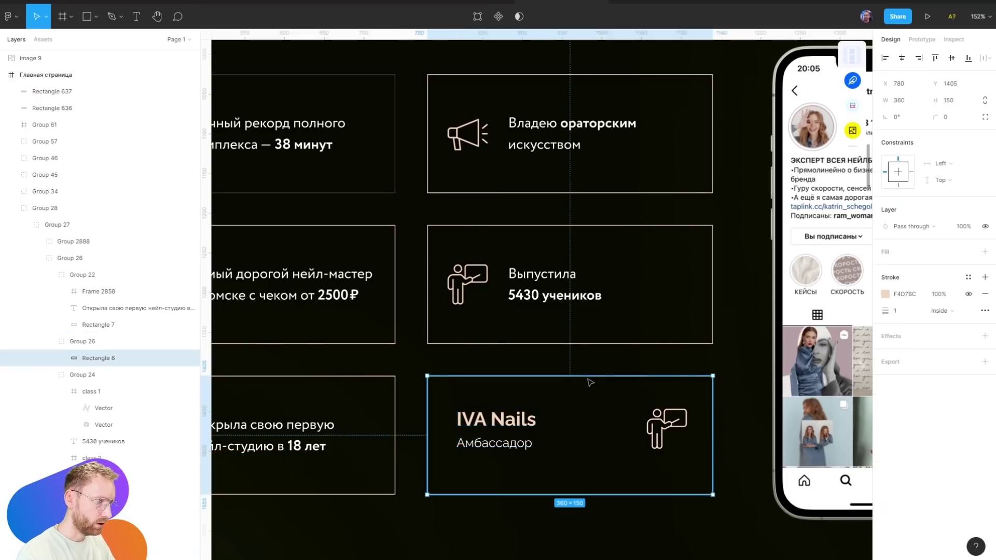
drag(612, 495, 624, 471)
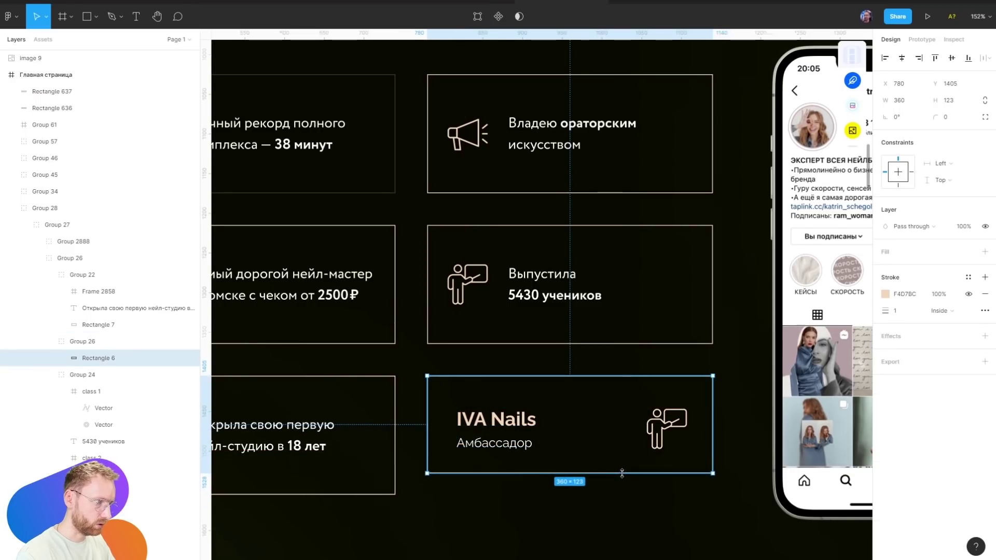
Select the IVA Nails card's title and icon together
click(503, 447)
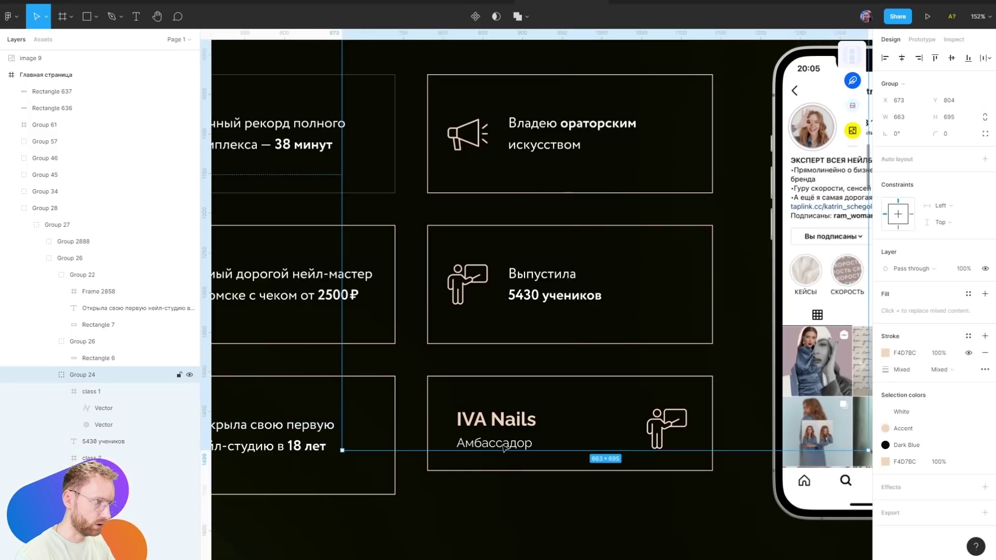
double_click(503, 447)
shift+click(495, 418)
shift+click(667, 423)
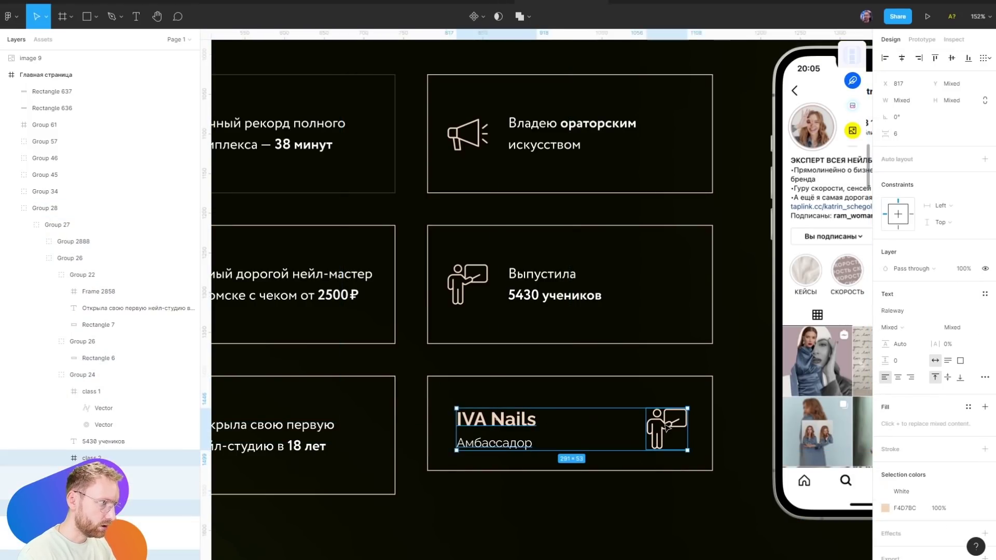
At 100% zoom, copy the IVA Nails card into the bottom-left slot
key(shift+0)
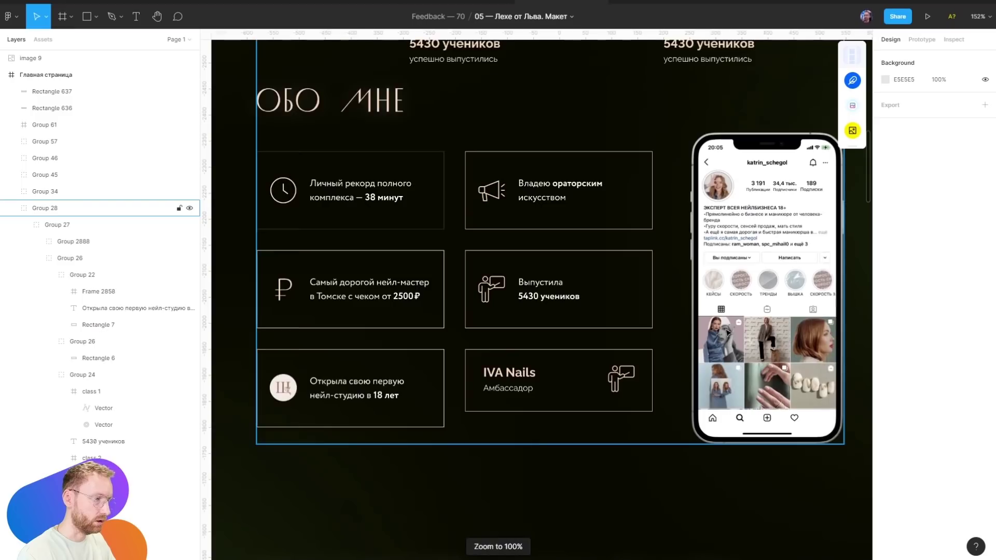
click(539, 386)
double_click(539, 387)
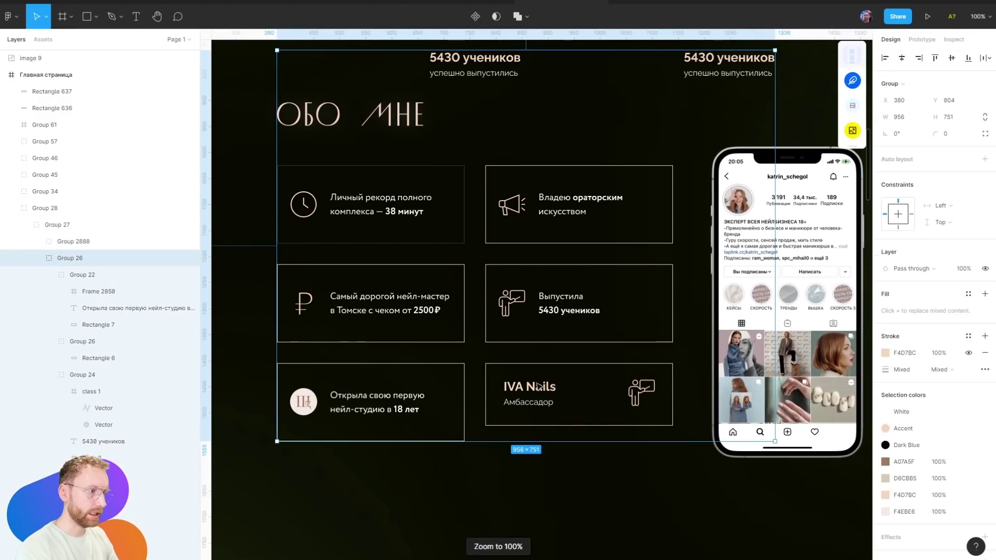
double_click(539, 386)
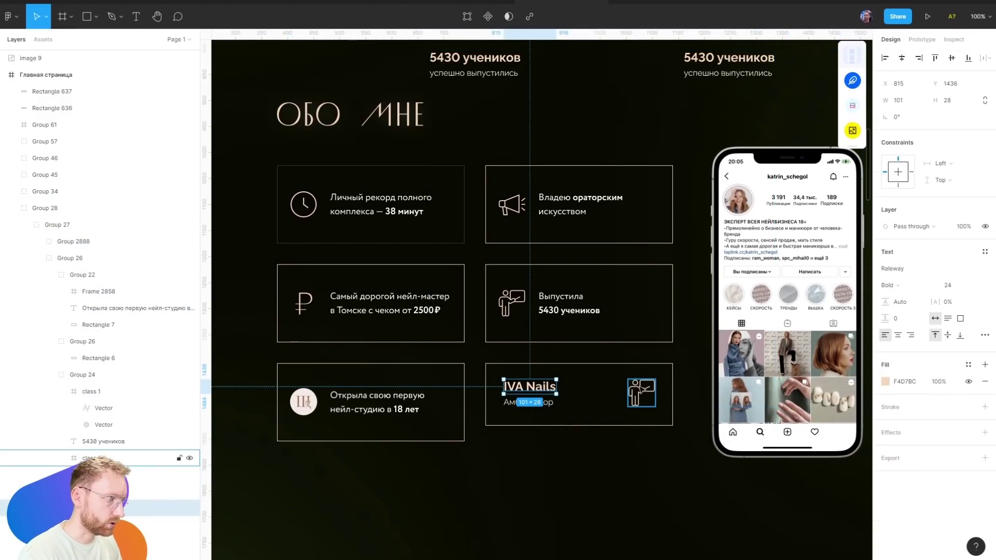
key(ctrl+c)
Change the copied card's texts to '5430 учеников' and 'успешно выпустились'
double_click(369, 387)
key(ctrl+a)
key(ctrl+shift+v)
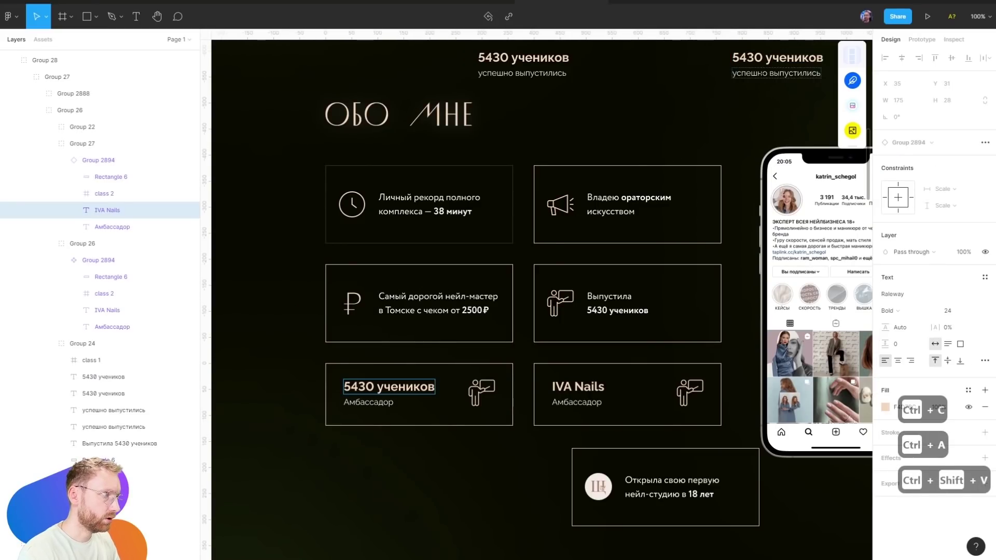
double_click(776, 72)
key(ctrl+c)
double_click(369, 402)
key(ctrl+a)
key(ctrl+shift+v)
click(482, 446)
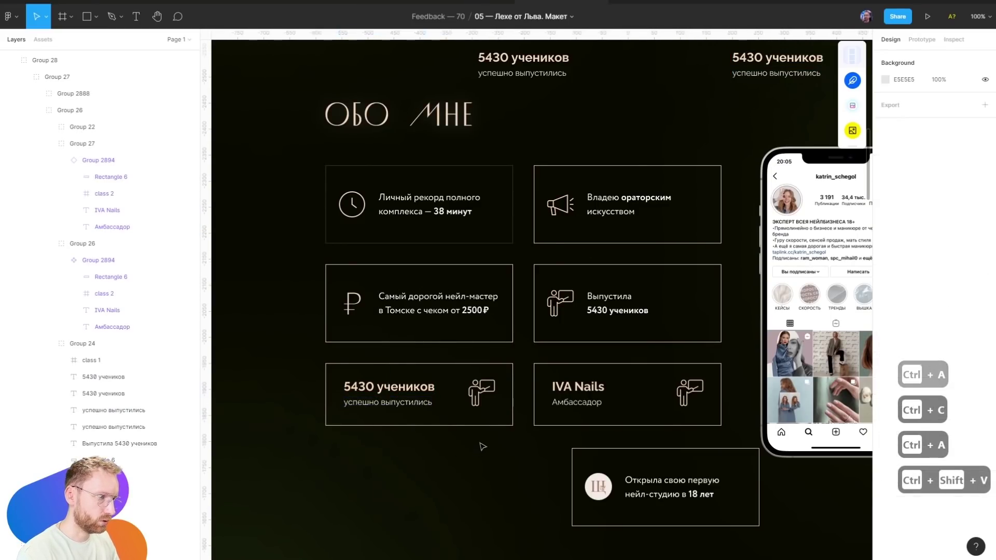
Delete the nail-studio card and recentre the Обо мне section
click(653, 483)
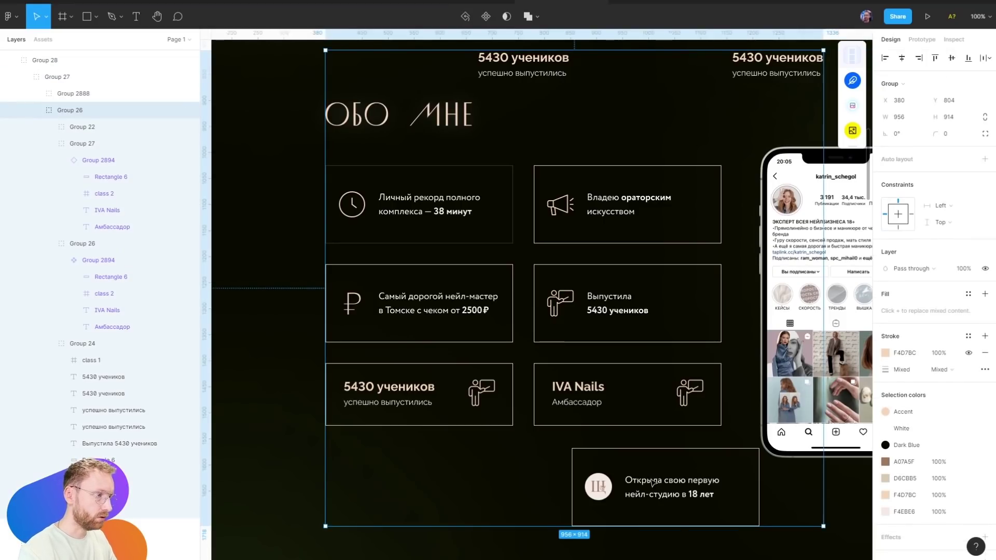
double_click(653, 484)
key(Delete)
drag(588, 417, 550, 431)
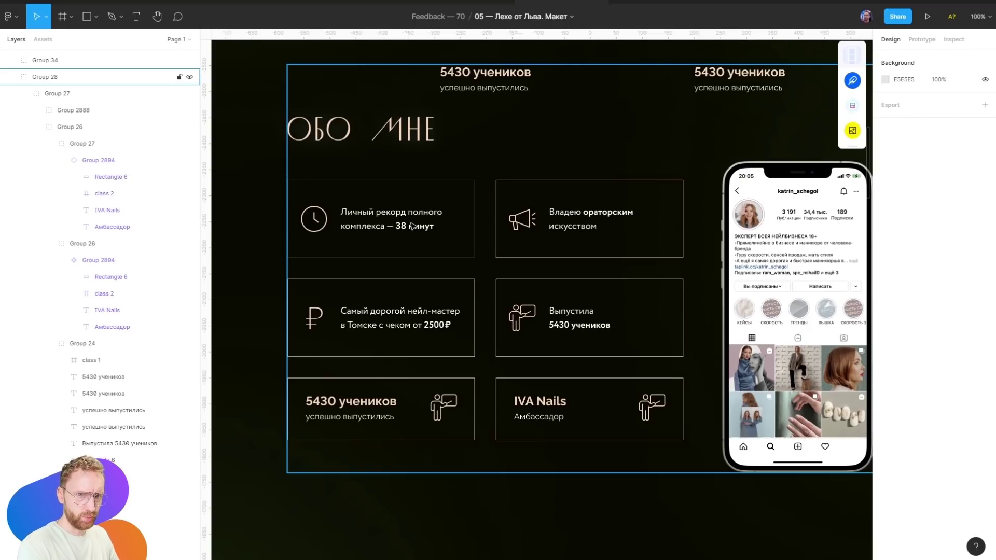
Set the IVA Nails card outline's opacity to 44%
scroll(420, 222, down, 2)
click(502, 331)
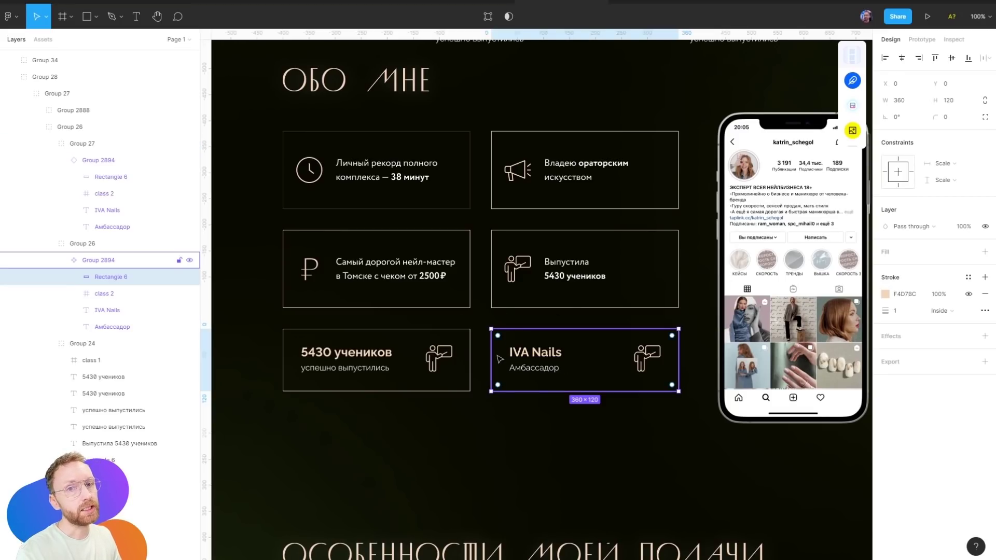
key(4)
key(4)
click(526, 444)
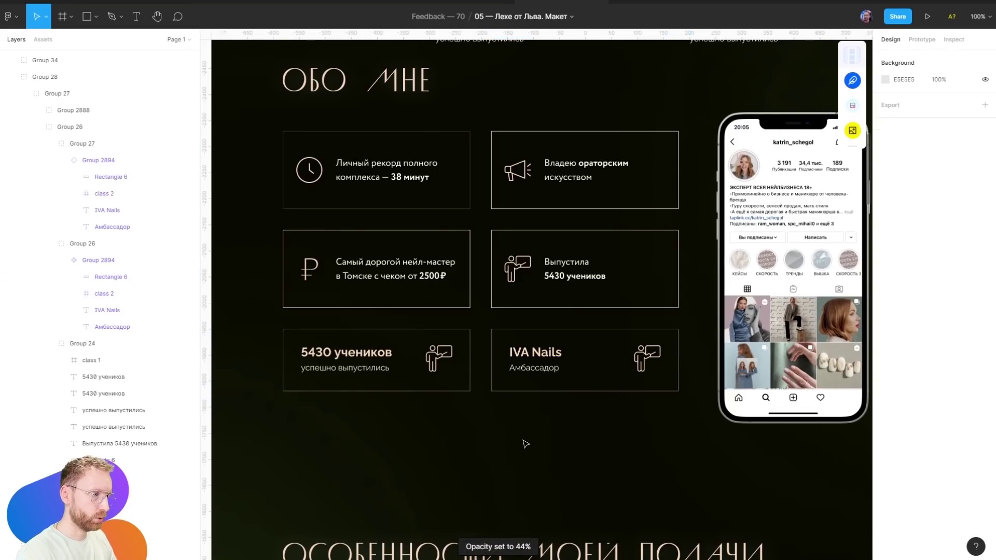
Pan and scroll to review the Обо мне and Особенности моей подачи sections
drag(622, 448, 620, 313)
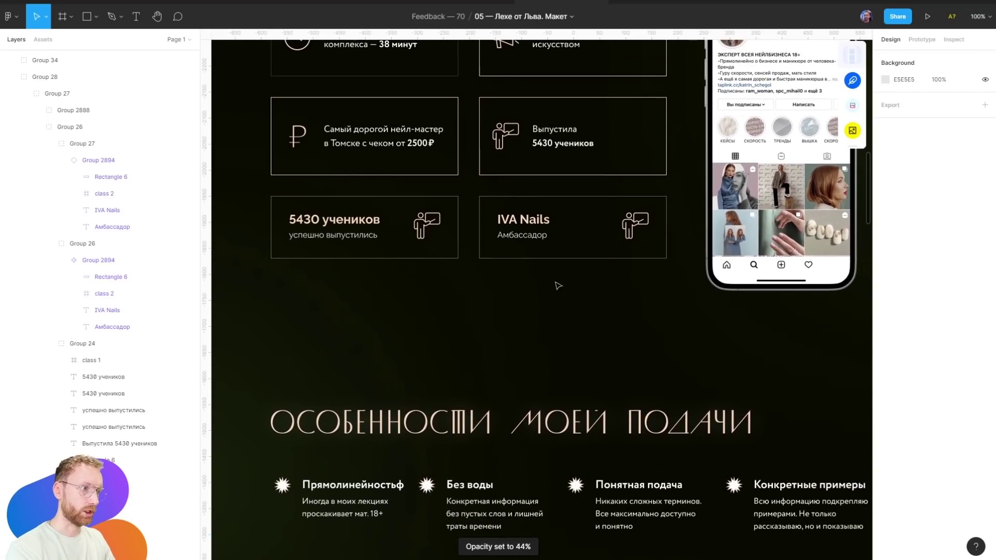
scroll(532, 306, up, 3)
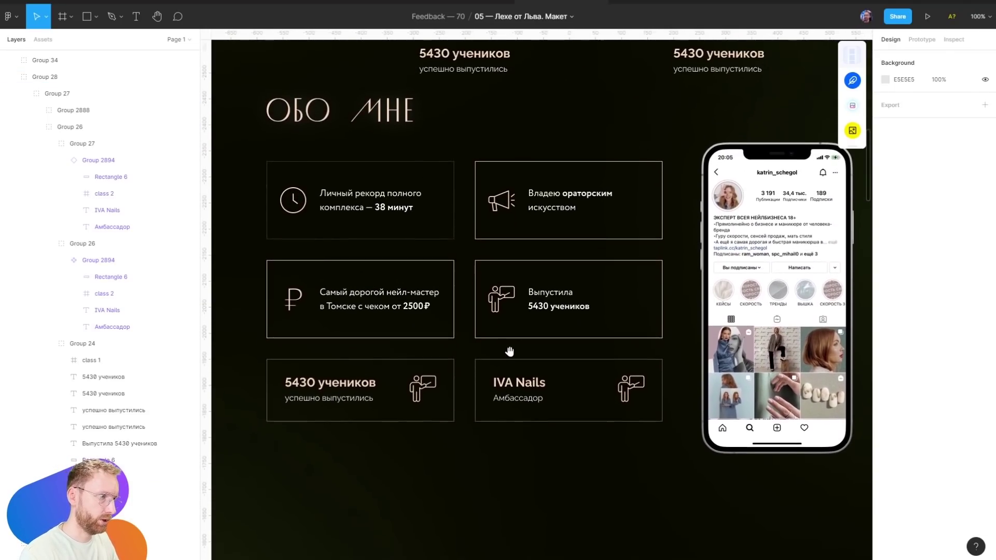
drag(509, 349, 511, 315)
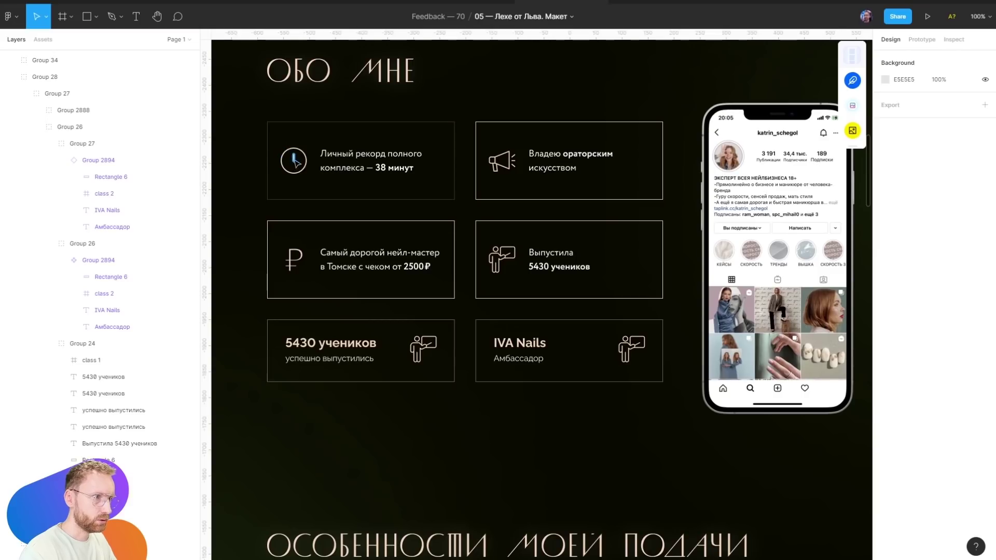
ctrl+scroll(298, 160, up, 2)
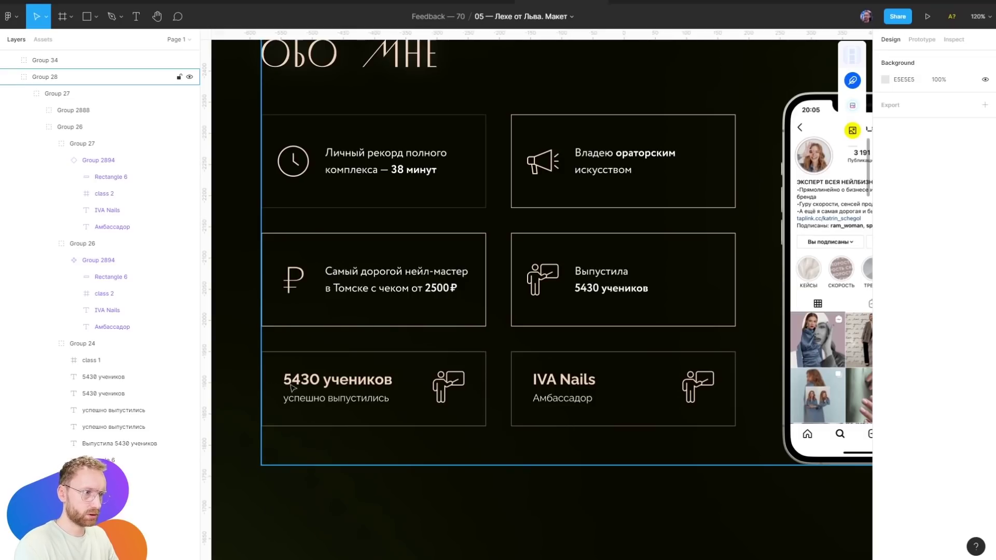
ctrl+scroll(452, 378, down, 3)
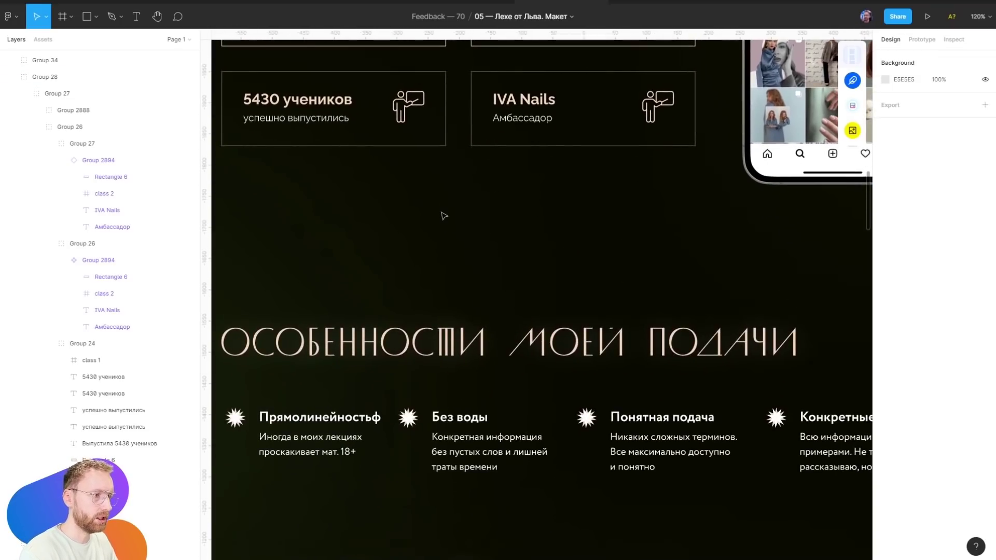
ctrl+scroll(443, 216, down, 3)
ctrl+scroll(434, 421, up, 3)
ctrl+scroll(434, 422, up, 3)
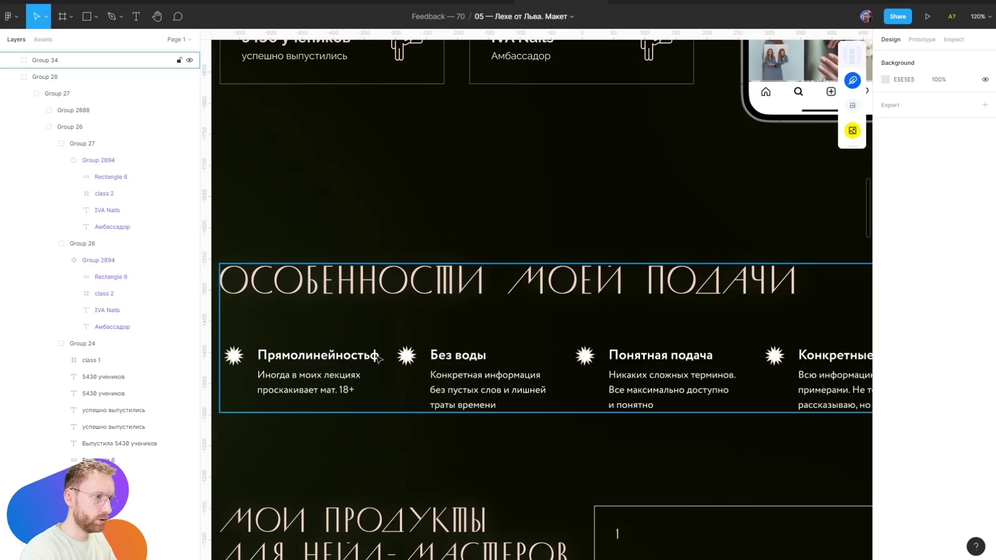
ctrl+scroll(379, 359, up, 3)
ctrl+scroll(379, 359, up, 3)
key(shift+0)
key(ctrl+v)
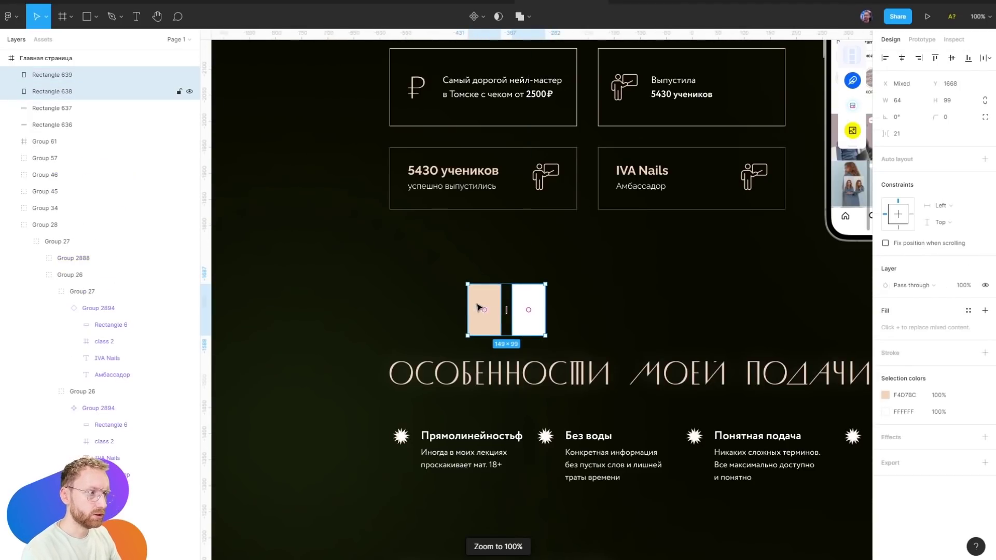
key(Delete)
ctrl+scroll(612, 385, up, 3)
ctrl+scroll(502, 352, up, 2)
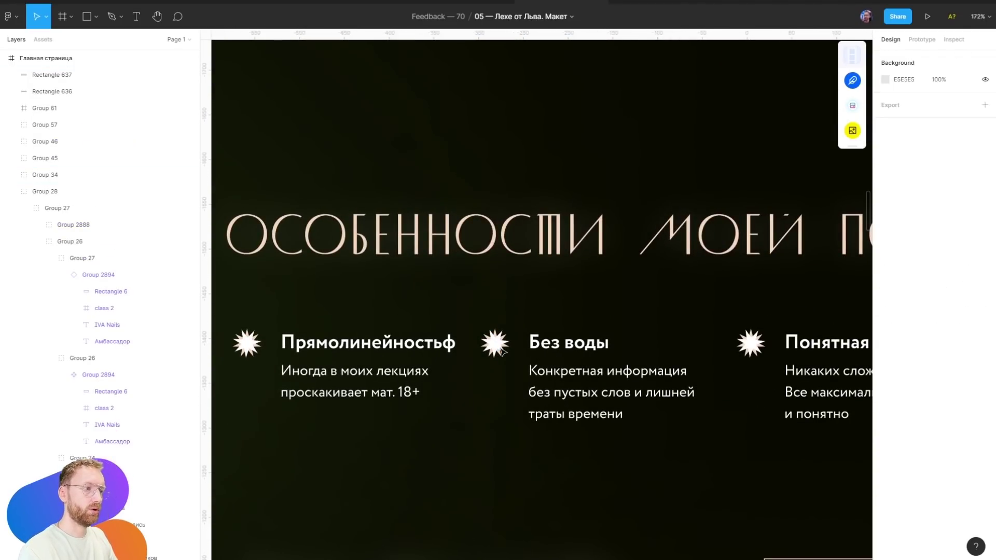
click(502, 352)
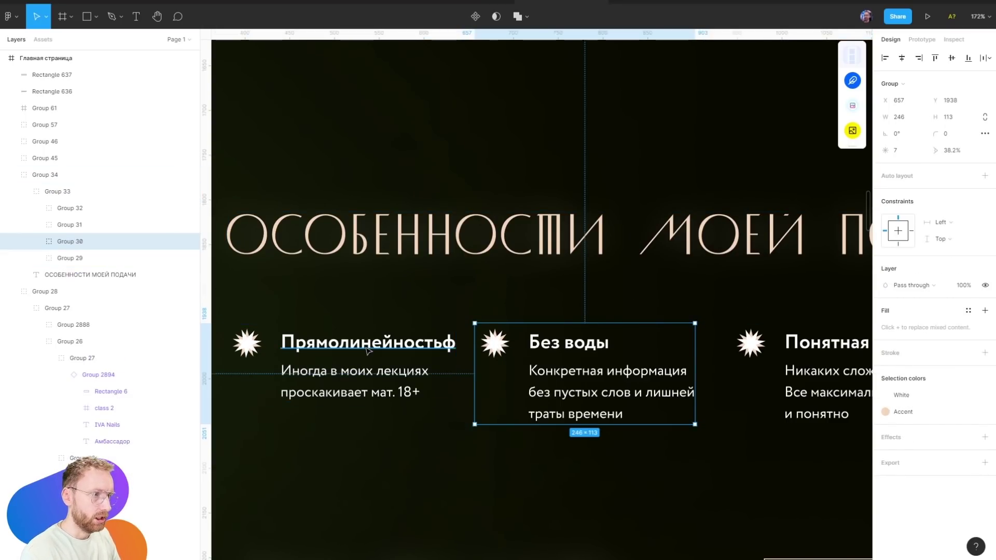
drag(272, 328, 441, 374)
shift+click(570, 343)
shift+click(586, 372)
key(Left)
key(Left)
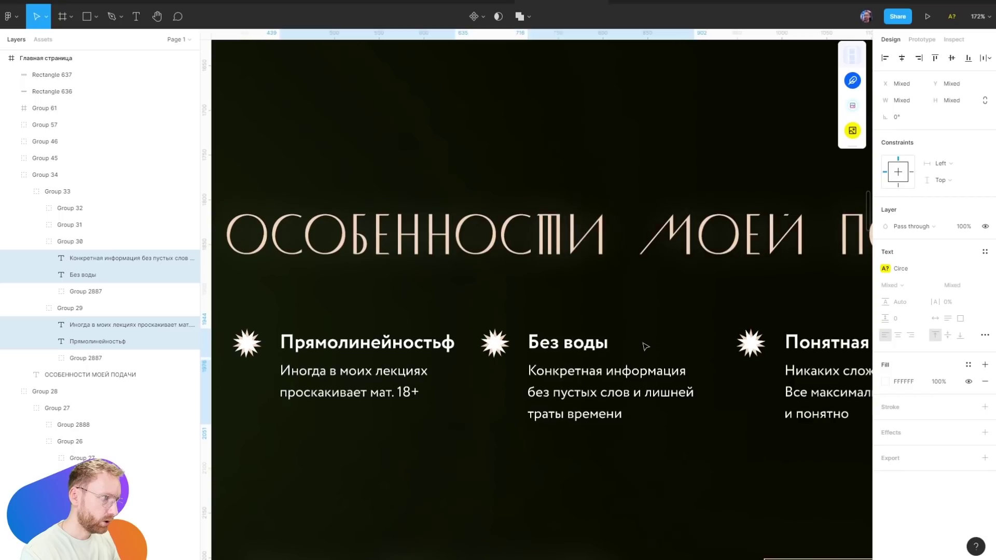
key(Left)
key(Left)
key(Left)
key(Left)
key(Left)
key(Left)
key(Left)
click(544, 304)
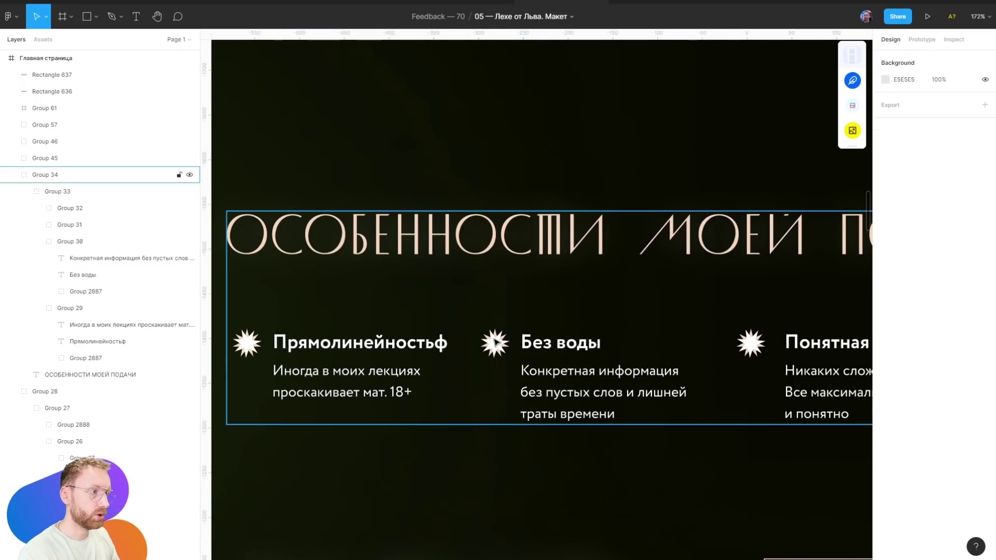
key(ctrl+z)
key(ctrl+z)
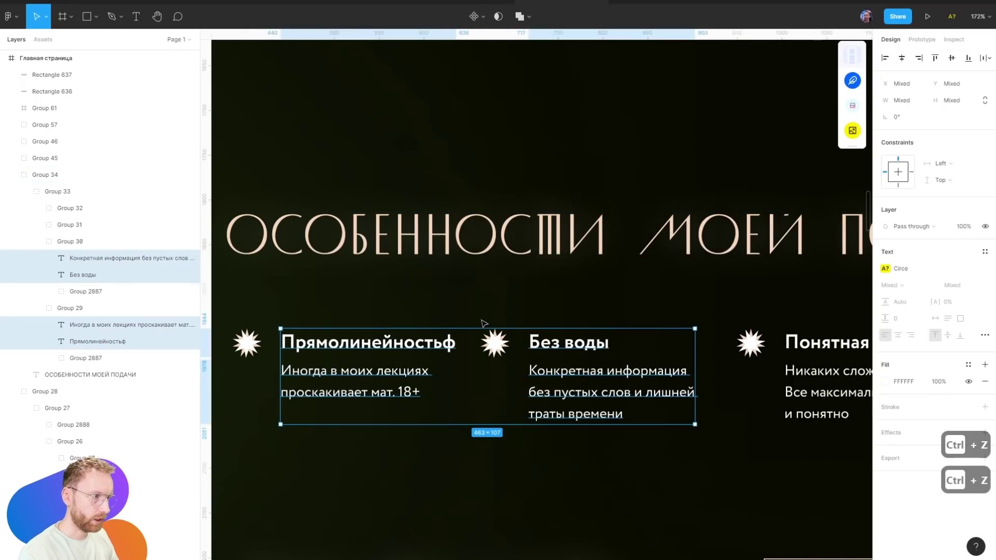
key(ctrl+z)
scroll(480, 326, down, 5)
scroll(571, 302, down, 3)
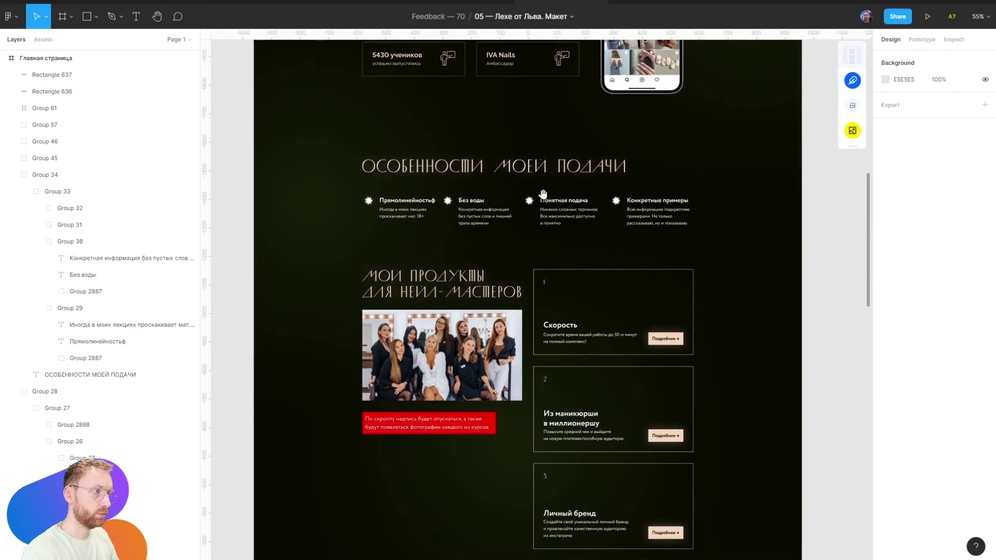
scroll(524, 185, up, 5)
key(r)
drag(522, 351, 523, 175)
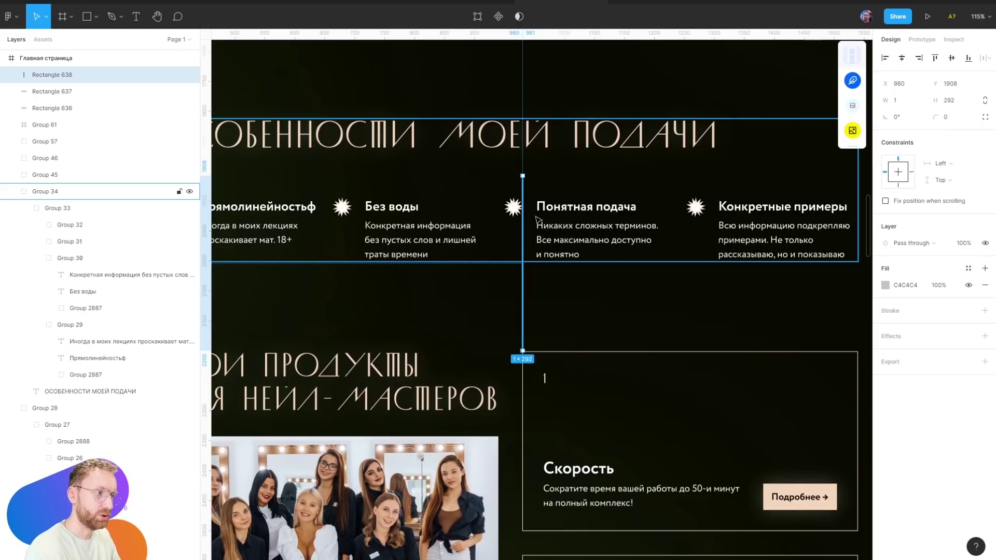
key(ctrl+z)
key(ctrl+z)
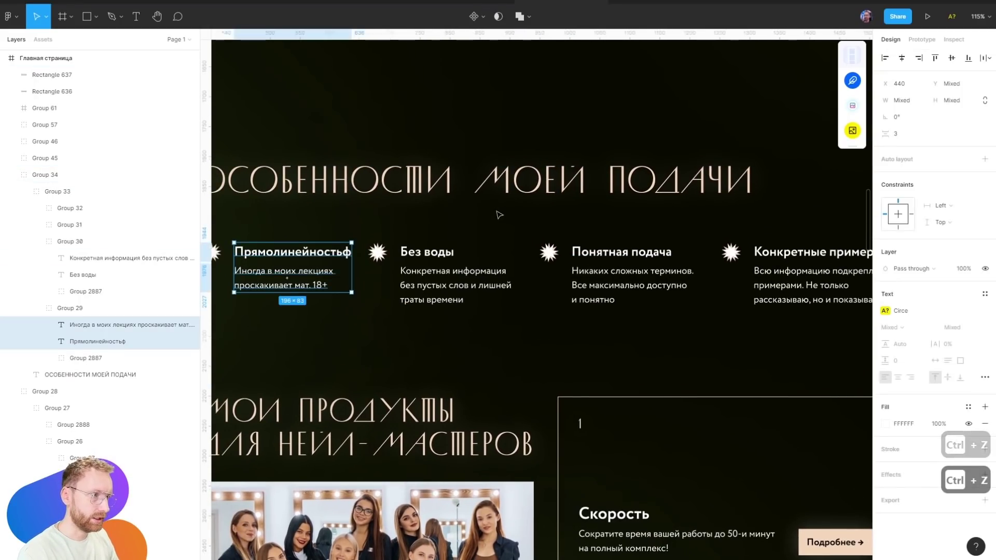
key(ctrl+z)
key(ctrl+z)
key(ctrl+z)
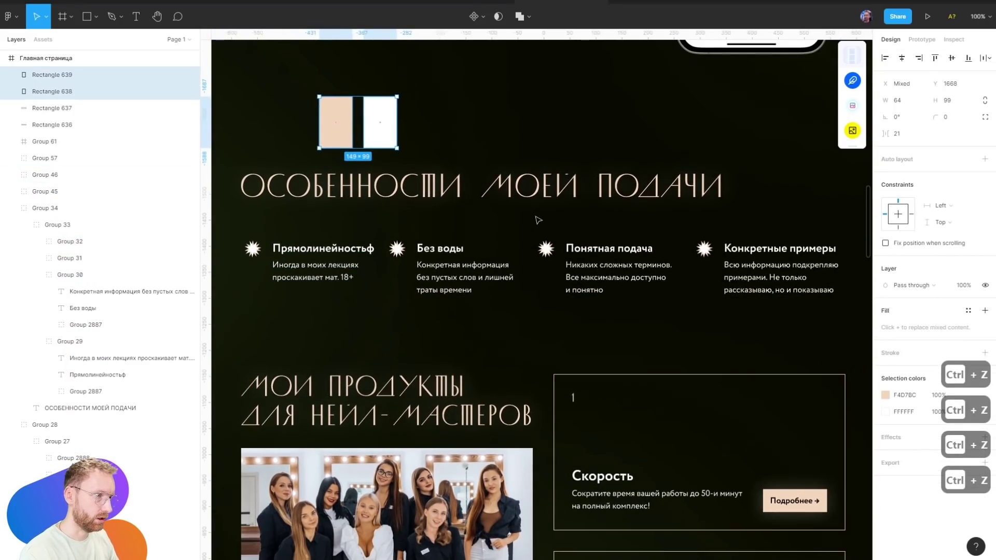
key(ctrl+shift+z)
key(ctrl+shift+z)
key(r)
mouse_move(241, 214)
mouse_down()
mouse_move(296, 259)
mouse_move(374, 261)
mouse_up()
drag(315, 232, 475, 232)
key(ctrl+z)
key(ctrl+z)
key(ctrl+shift+3)
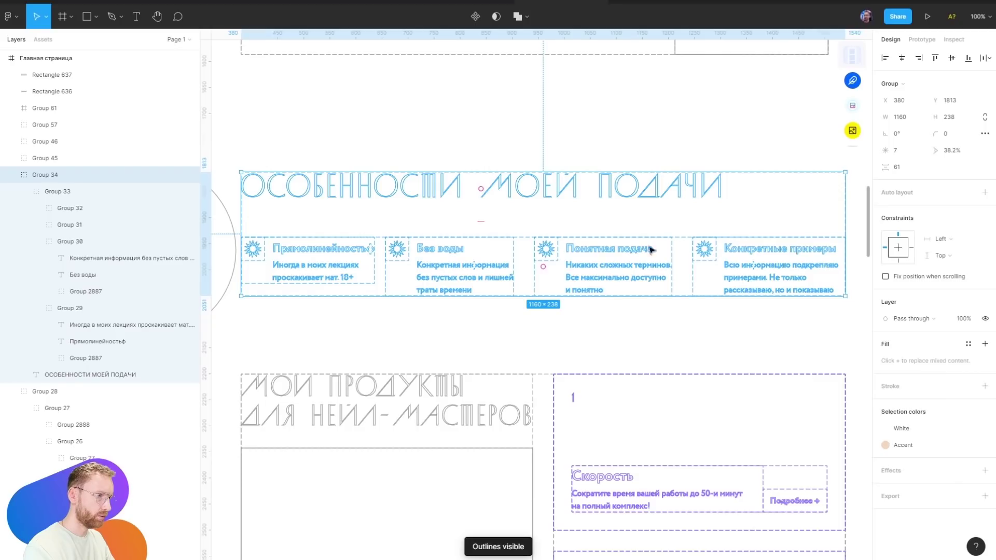
key(ctrl+shift+3)
click(354, 272)
shift+click(456, 275)
shift+click(607, 275)
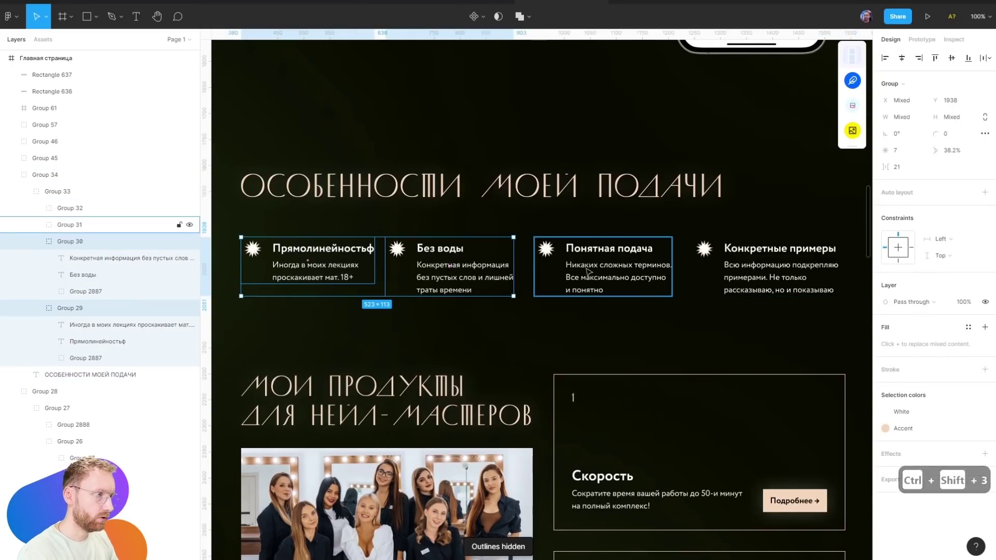
shift+click(762, 264)
key(ctrl+alt+shift+h)
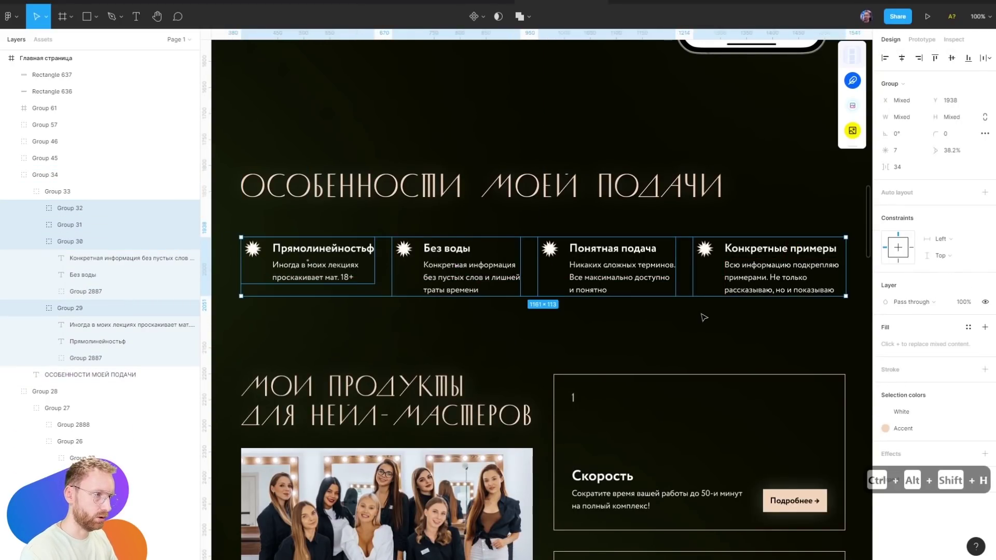
mouse_move(543, 265)
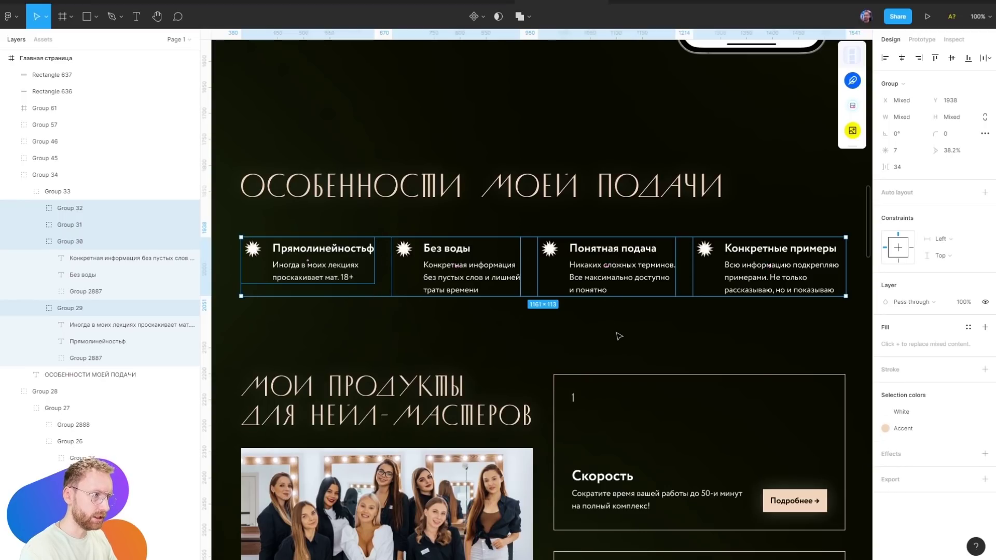
click(737, 355)
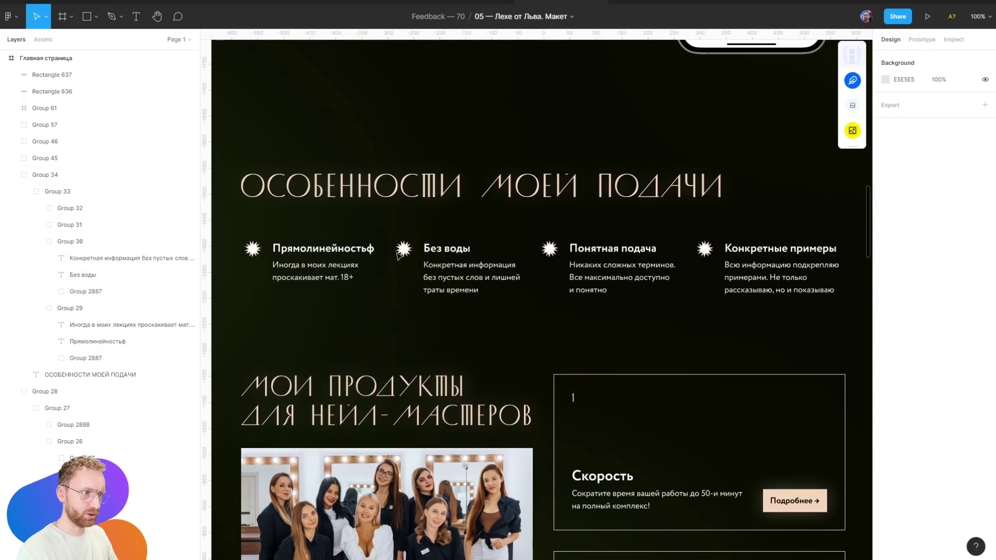
drag(620, 187, 636, 256)
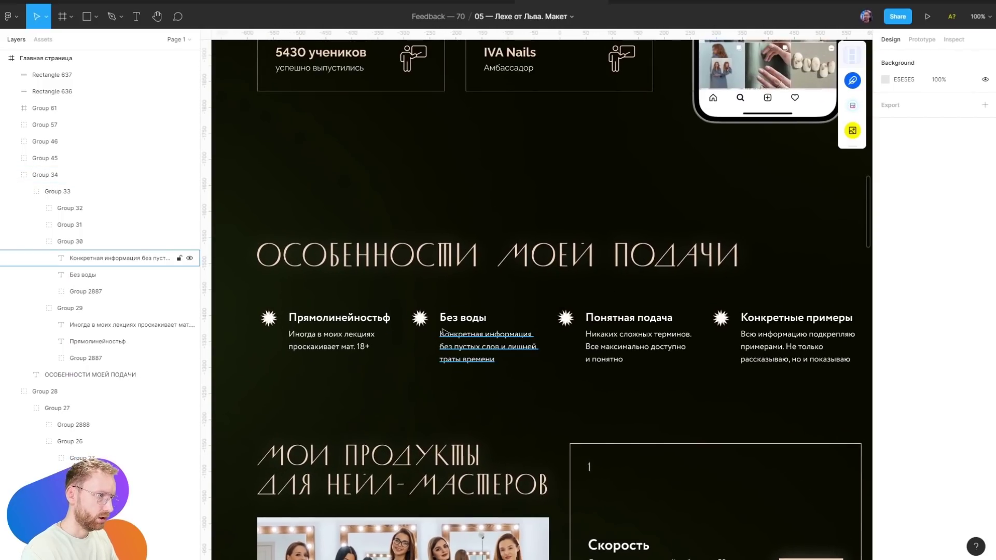
ctrl+click(331, 323)
shift+click(463, 318)
shift+click(628, 318)
shift+click(760, 318)
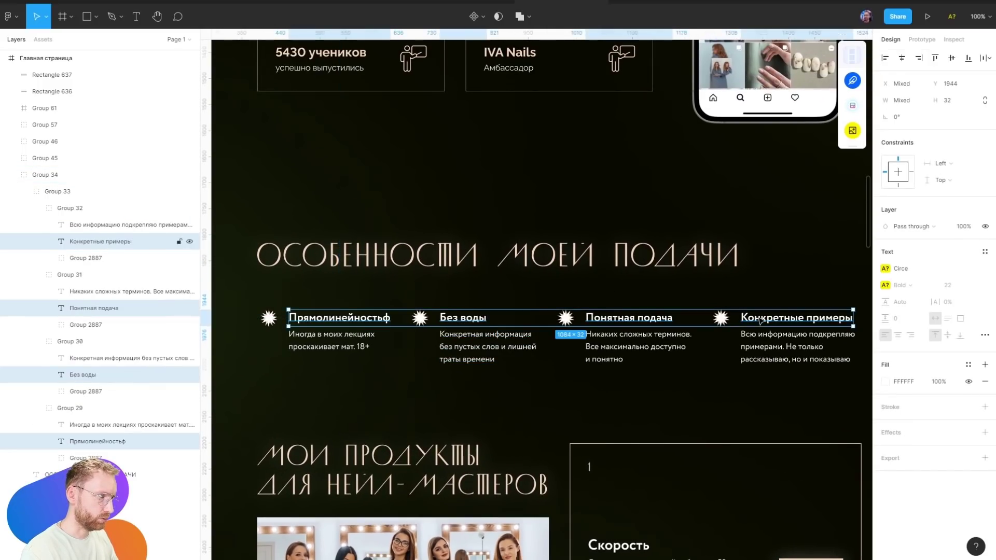
click(967, 365)
click(833, 234)
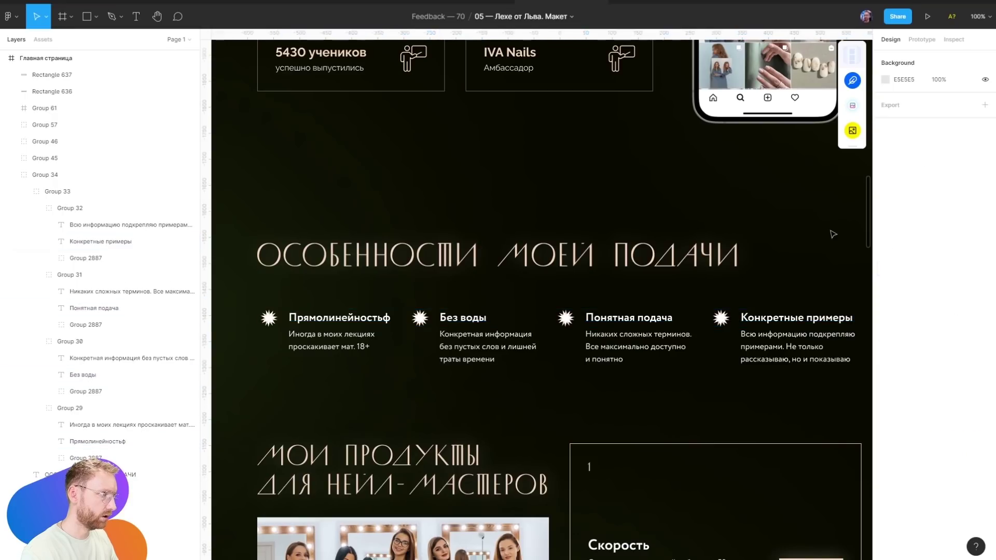
key(ctrl+z)
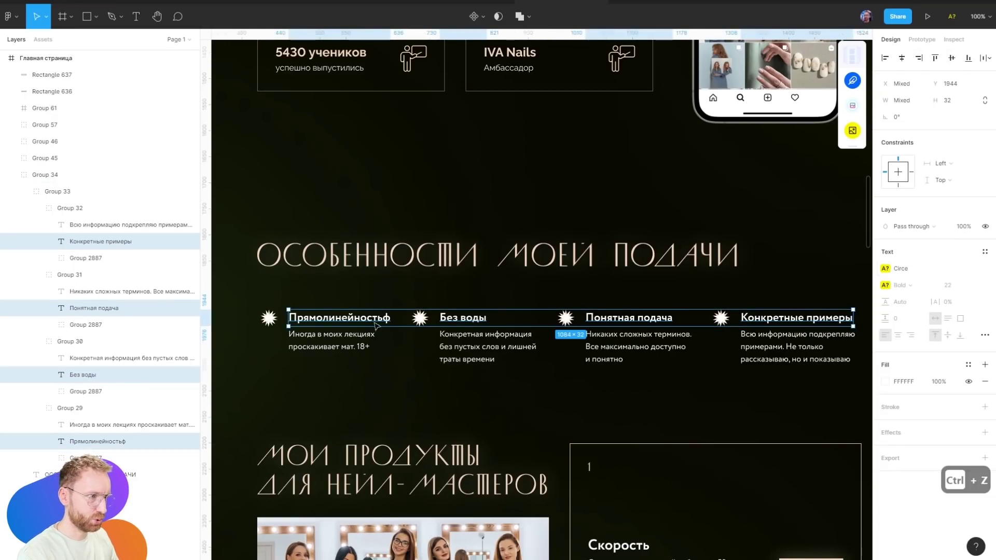
scroll(353, 452, up, 10)
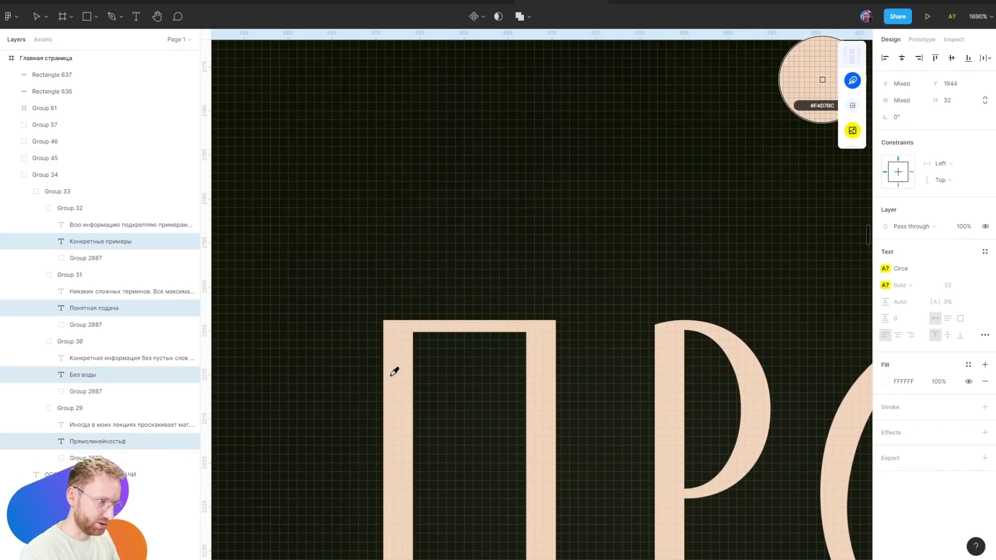
key(shift+0)
key(Escape)
scroll(550, 304, right, 2)
scroll(550, 305, up, 1)
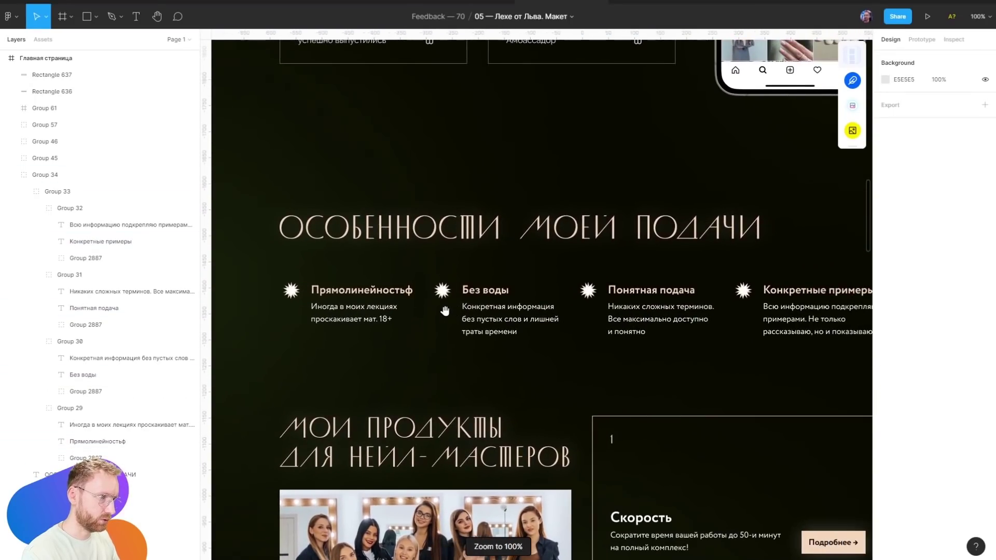
Draw a 278×590 phone outline with corner radius 35 right of the Instagram mockup
scroll(615, 192, up, 2)
scroll(565, 249, up, 5)
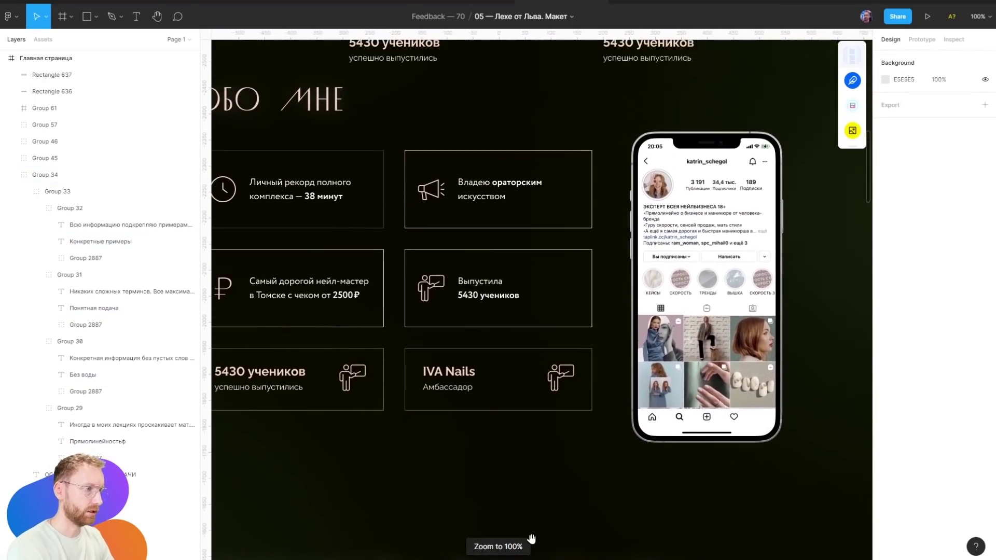
scroll(524, 480, up, 4)
scroll(543, 460, down, 4)
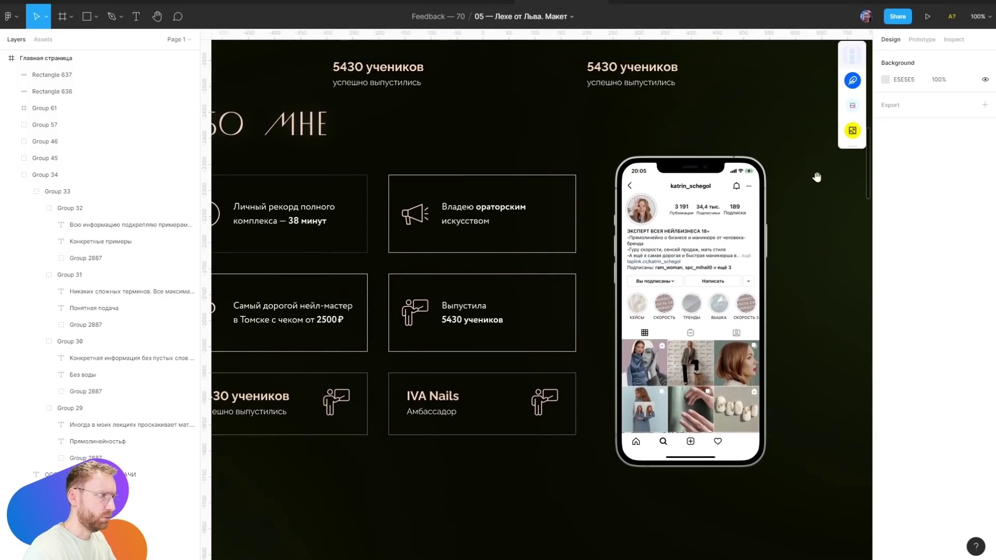
scroll(709, 246, right, 5)
scroll(589, 464, down, 3)
scroll(589, 463, up, 5)
scroll(589, 463, down, 1)
scroll(589, 463, down, 5)
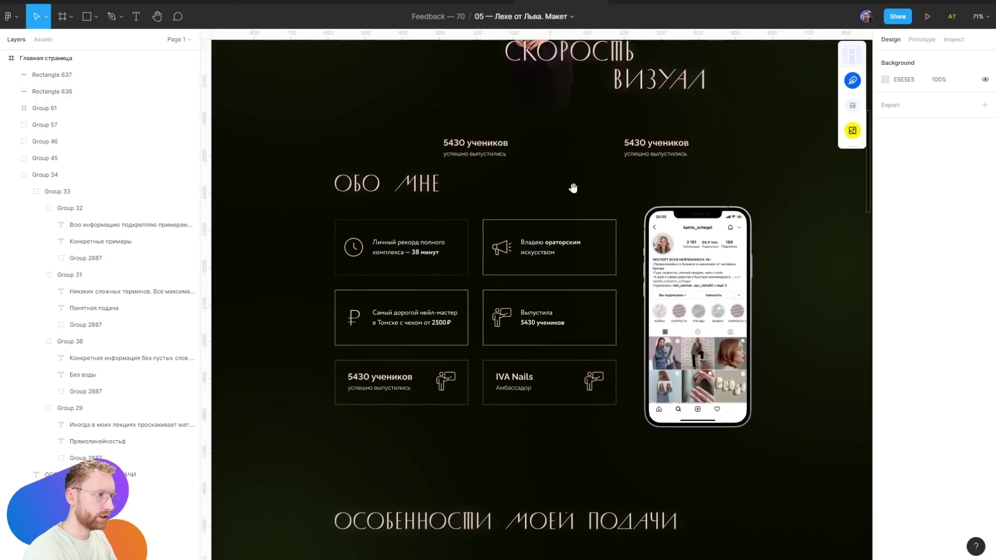
scroll(575, 415, down, 1)
scroll(576, 415, down, 5)
scroll(572, 381, up, 5)
scroll(572, 381, right, 2)
scroll(572, 381, up, 3)
scroll(576, 376, right, 1)
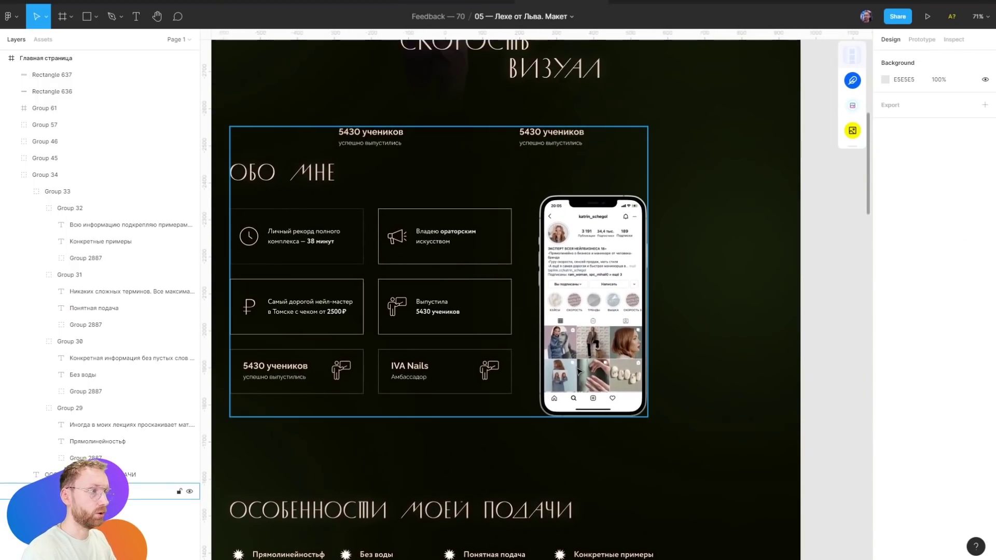
click(620, 235)
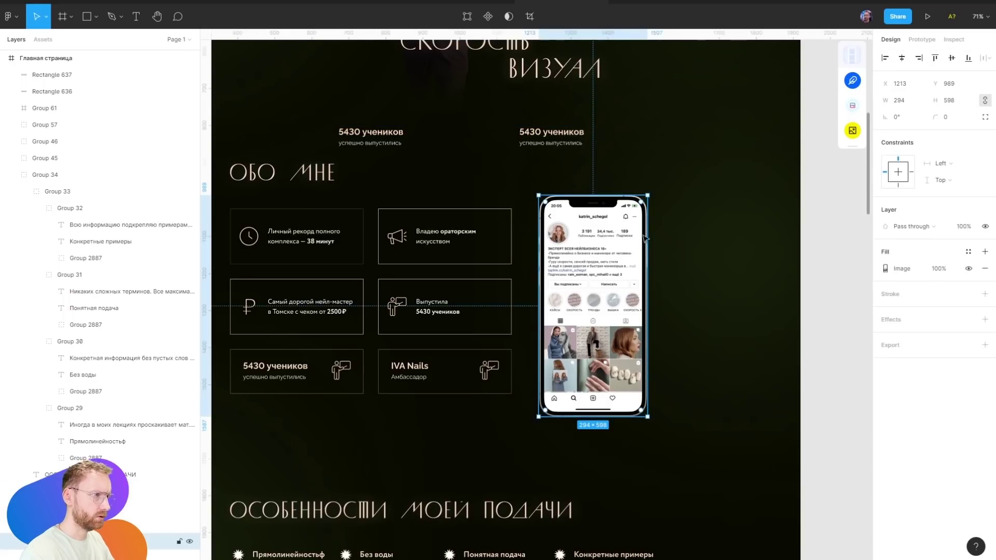
key(r)
drag(672, 198, 775, 417)
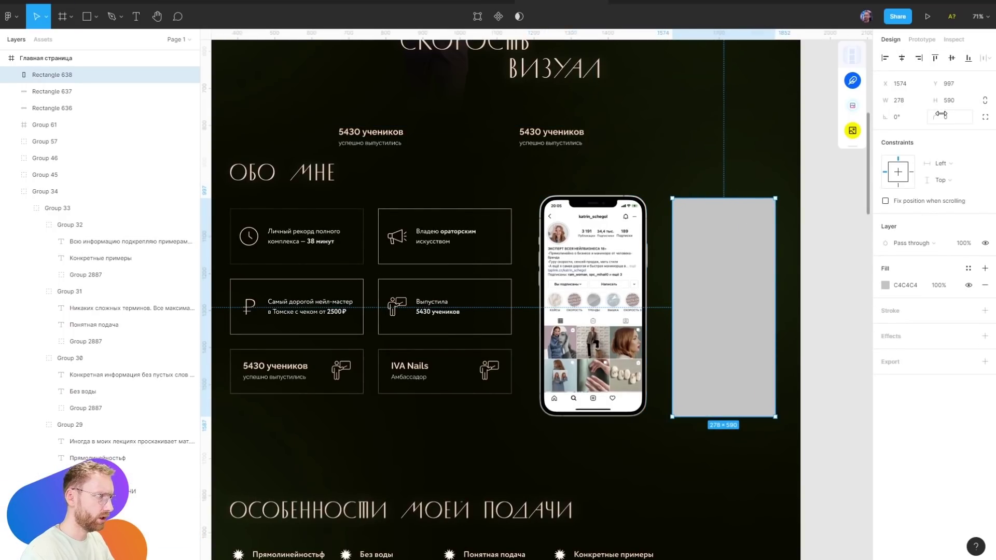
drag(940, 115, 980, 117)
drag(302, 144, 669, 215)
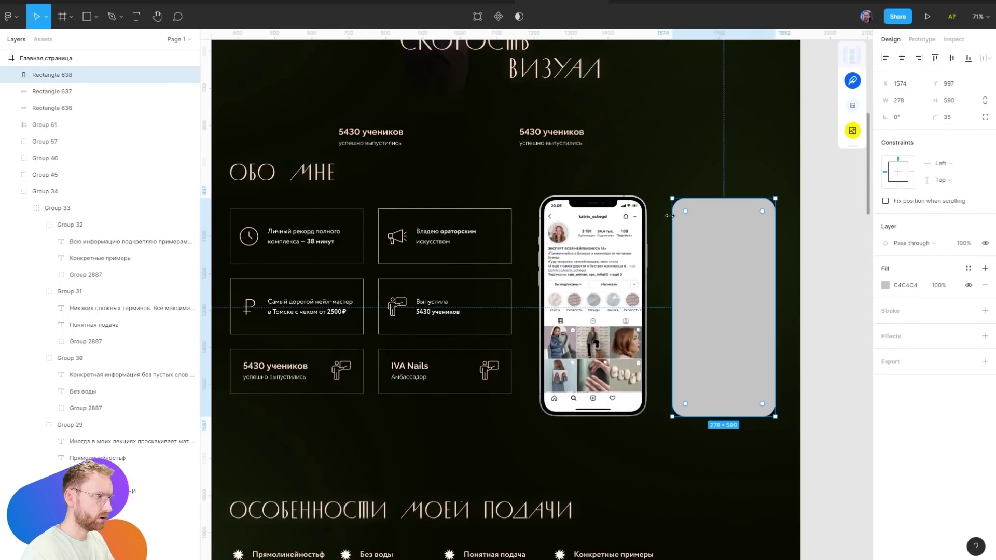
key(shift+x)
Draw a notch rectangle and center it at the top of the phone outline
scroll(773, 192, up, 1)
scroll(773, 192, up, 4)
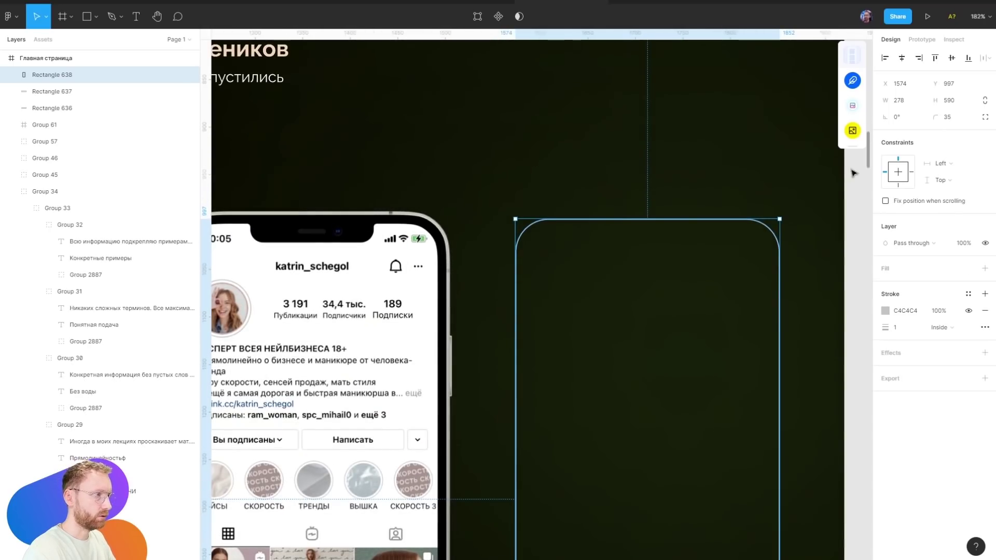
scroll(674, 228, up, 2)
key(r)
drag(555, 216, 709, 252)
shift+click(817, 363)
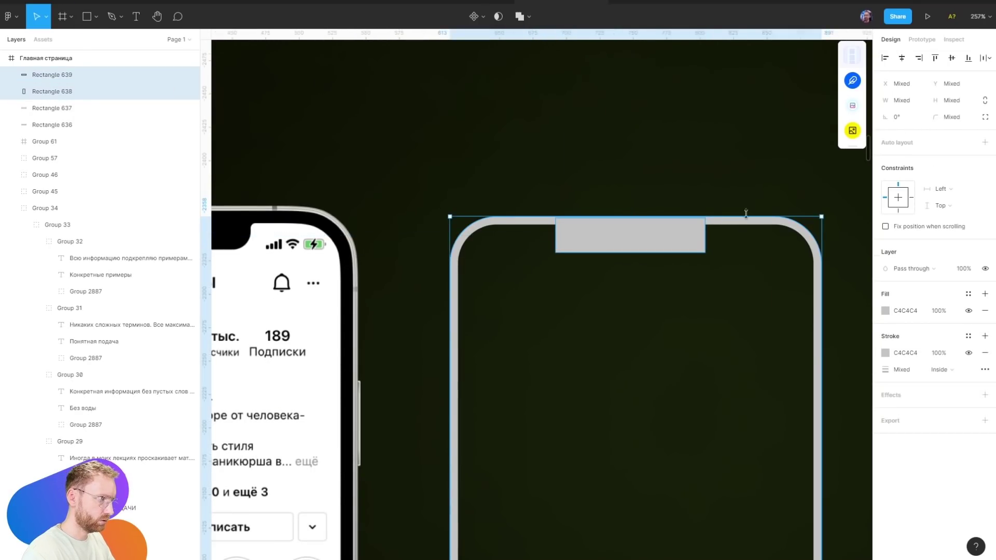
key(alt+h)
key(Escape)
Round the notch's corners to 6 and taper its top by editing its points
click(705, 248)
click(945, 117)
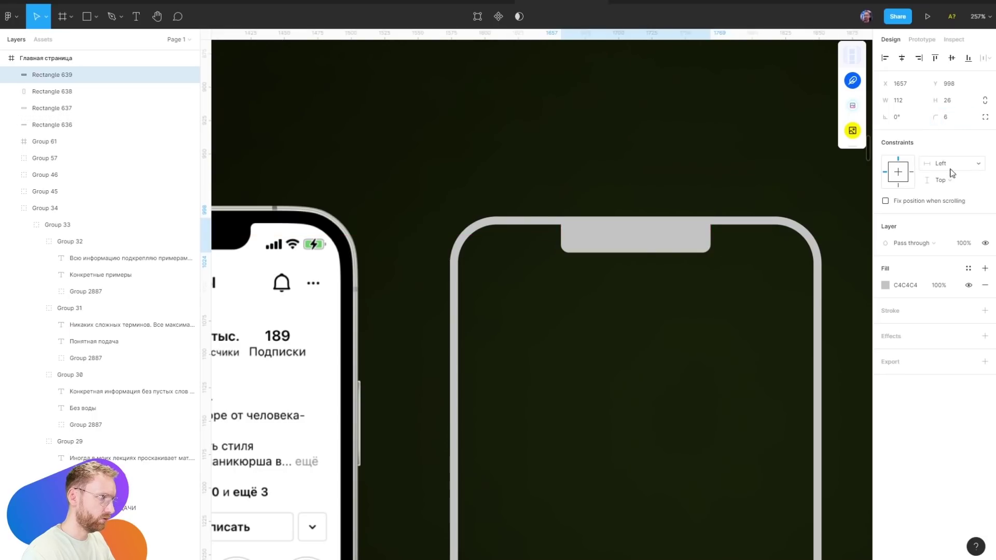
key(Return)
drag(710, 218, 723, 218)
key(Escape)
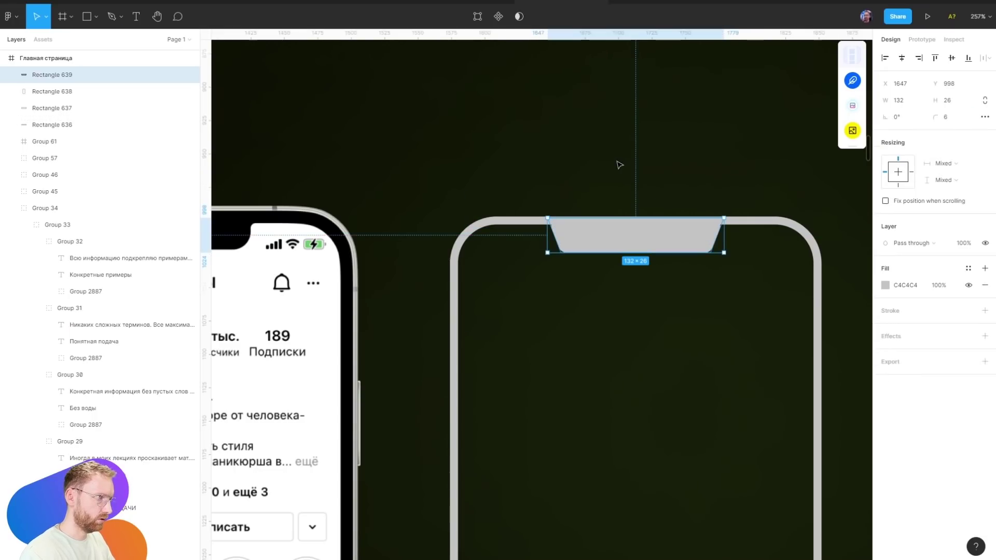
scroll(587, 236, down, 5)
key(shift+0)
scroll(529, 324, up, 5)
double_click(530, 325)
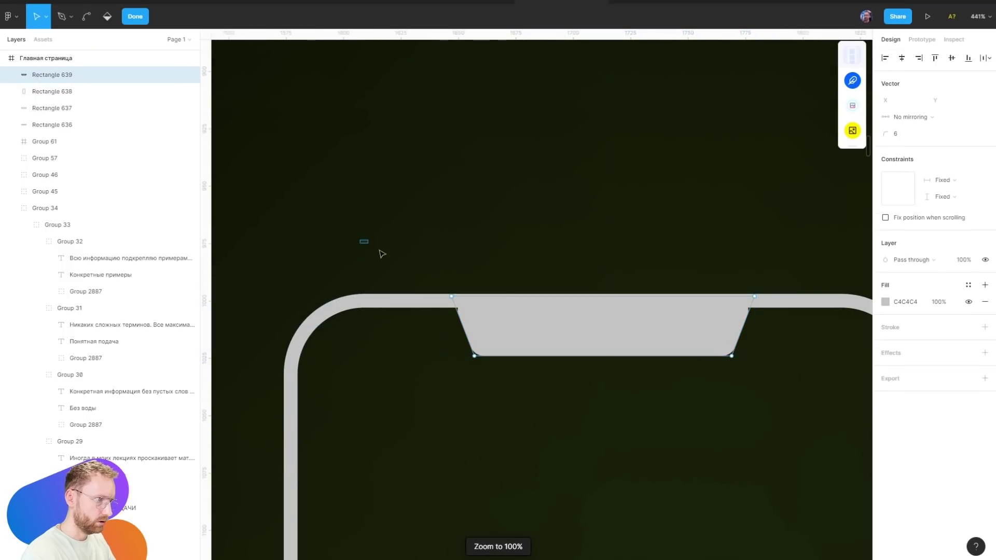
drag(363, 241, 794, 315)
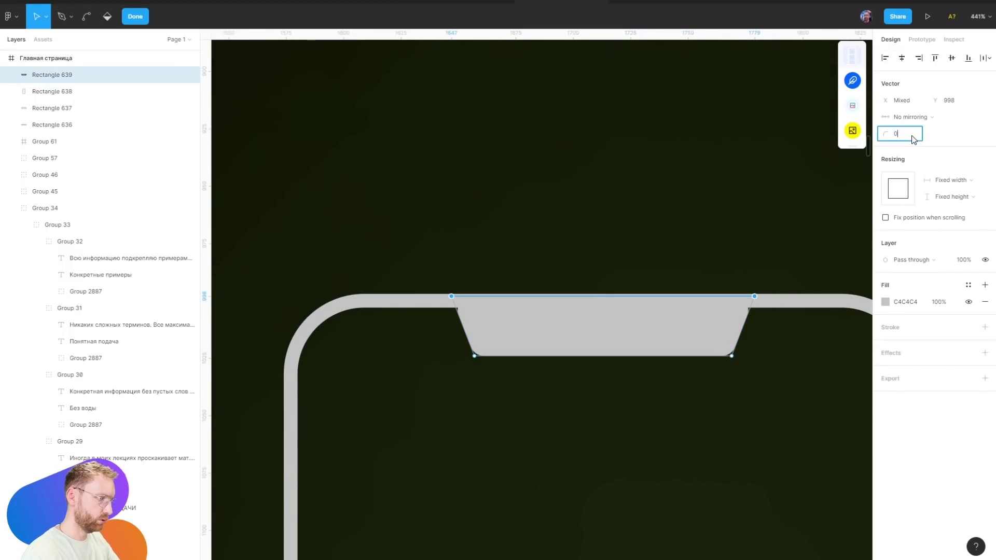
key(Escape)
Deselect and pan to view both phones side by side
scroll(557, 200, down, 5)
scroll(465, 238, up, 2)
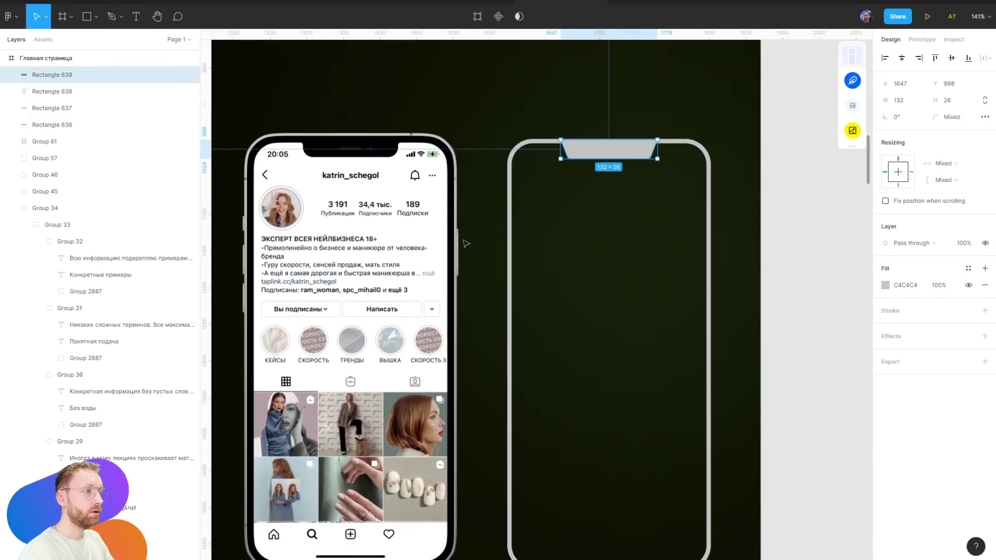
scroll(649, 200, down, 2)
click(714, 171)
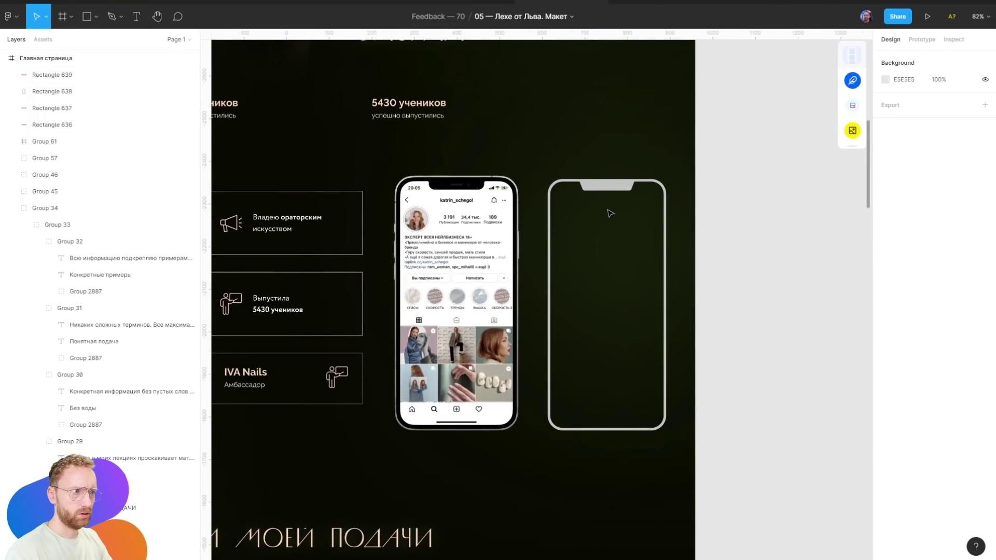
drag(521, 270, 612, 197)
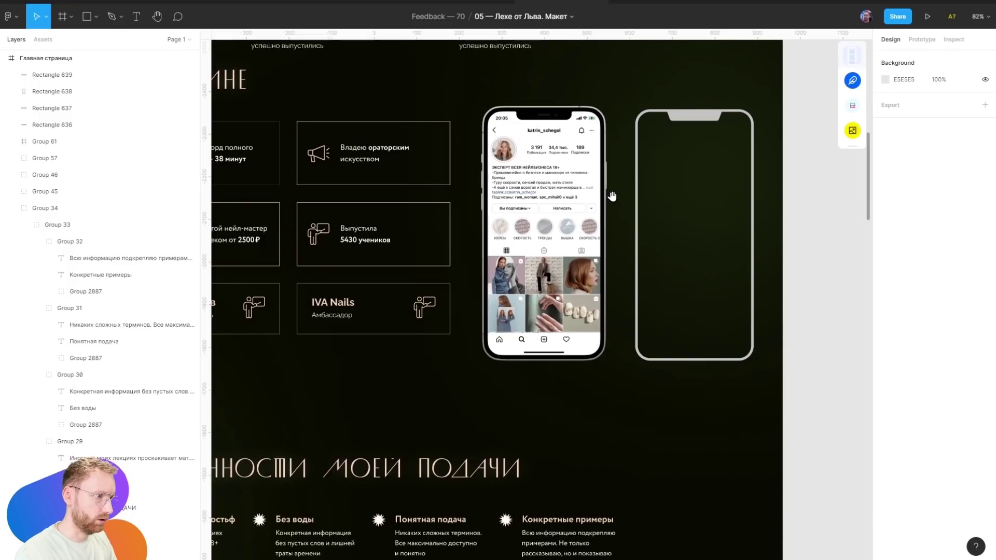
click(584, 197)
ctrl+scroll(753, 265, down, 3)
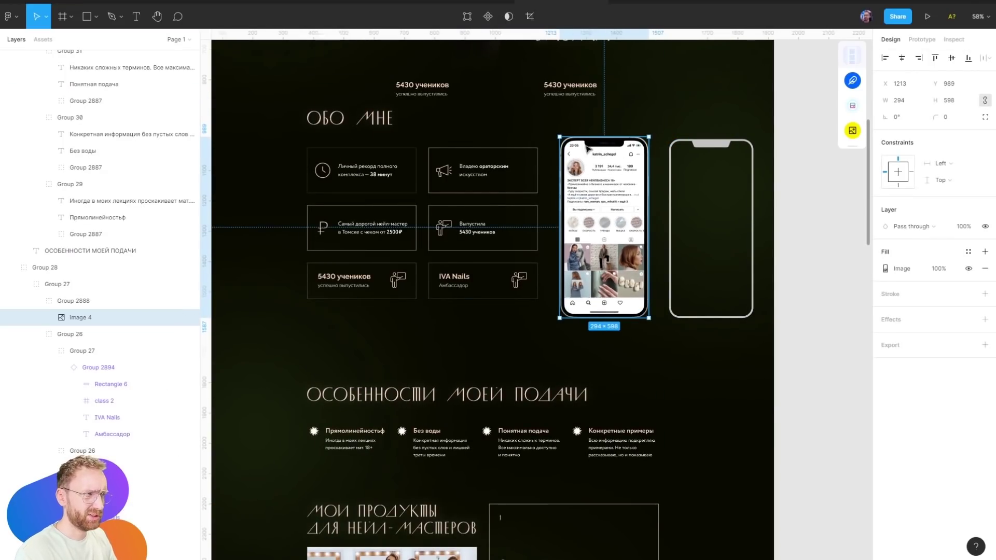
scroll(570, 171, down, 3)
scroll(539, 218, down, 3)
scroll(533, 207, down, 2)
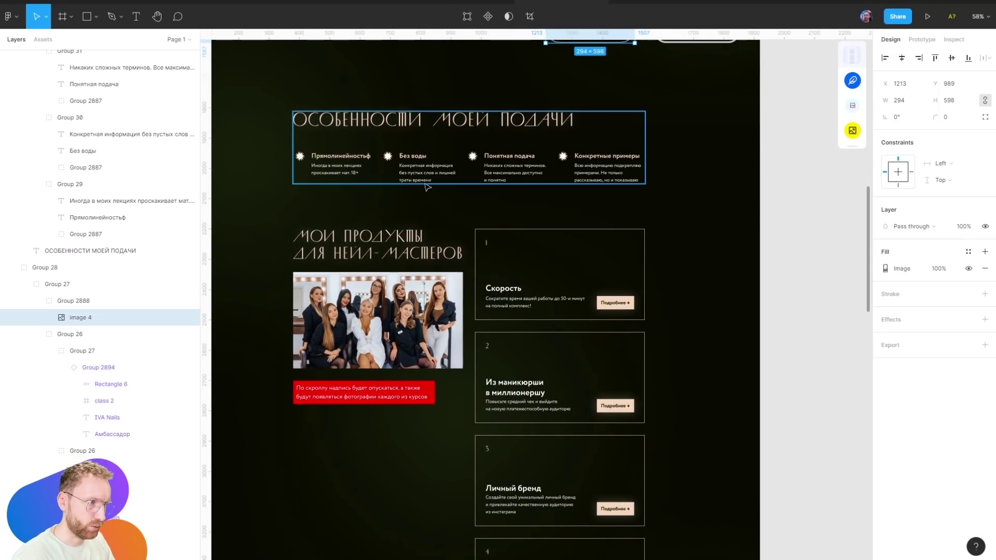
click(469, 166)
click(696, 224)
scroll(578, 409, left, 4)
click(578, 410)
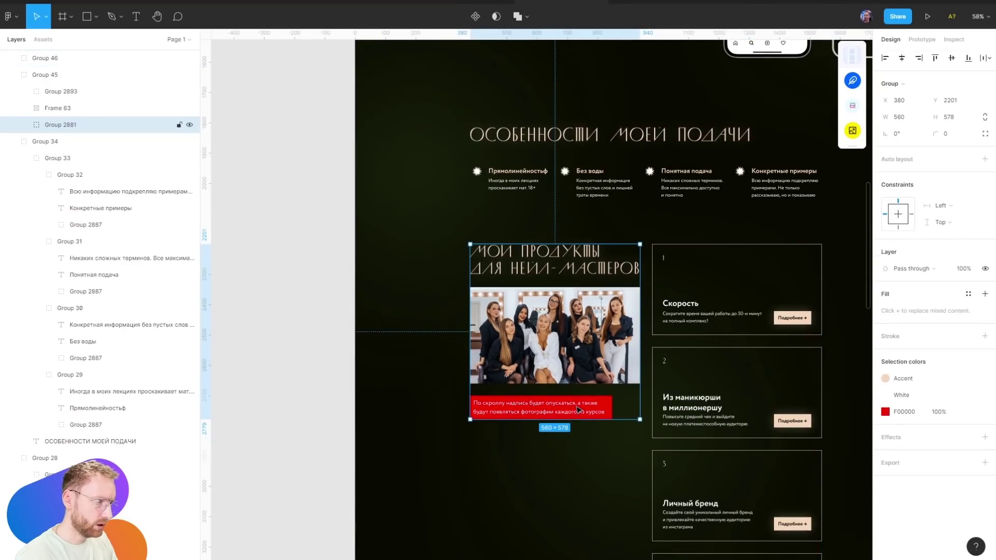
double_click(578, 410)
drag(577, 410, 250, 410)
scroll(460, 186, down, 4)
click(527, 136)
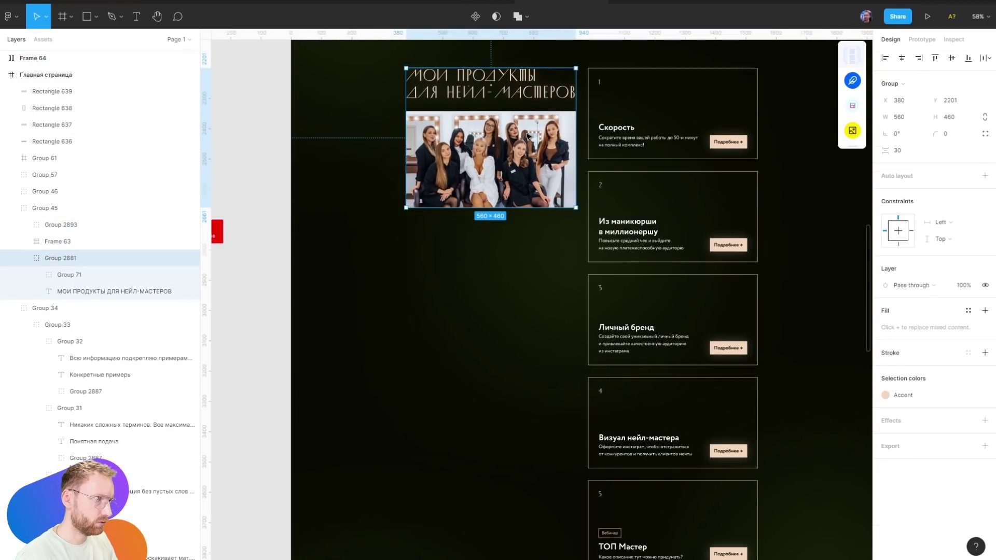
drag(547, 78, 545, 258)
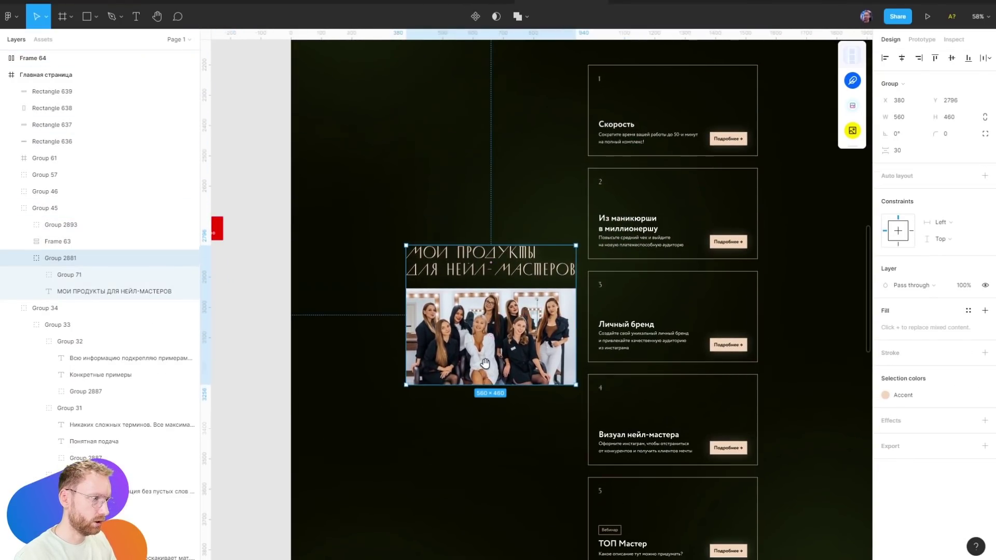
scroll(492, 335, down, 1)
key(ctrl+z)
scroll(423, 225, up, 3)
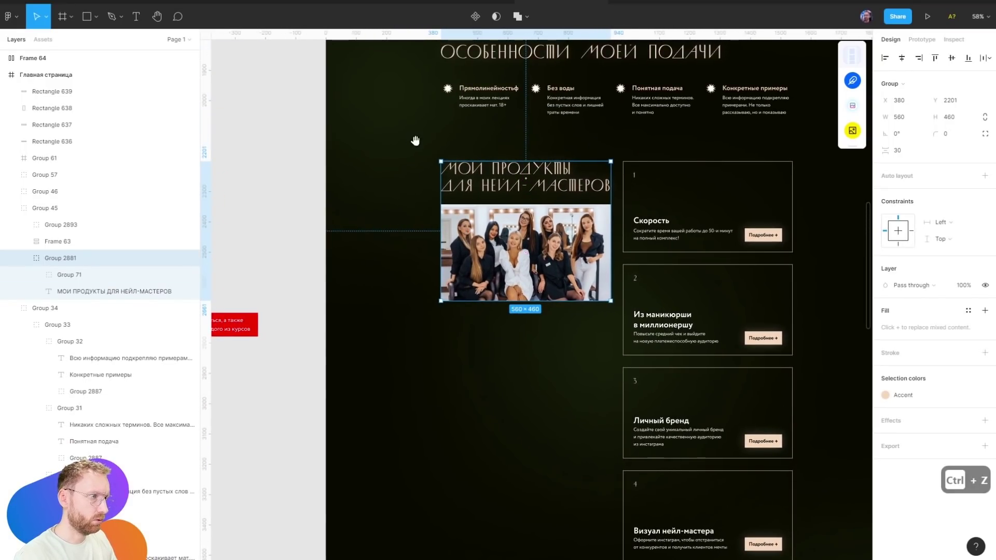
scroll(415, 140, up, 2)
click(454, 188)
key(ctrl+c)
scroll(466, 356, up, 5)
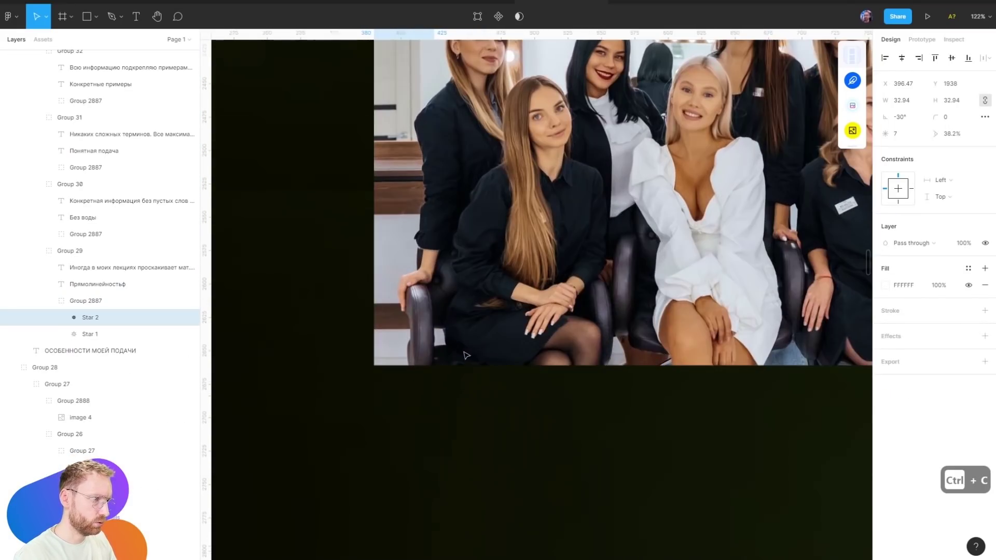
key(ctrl+v)
drag(545, 305, 548, 309)
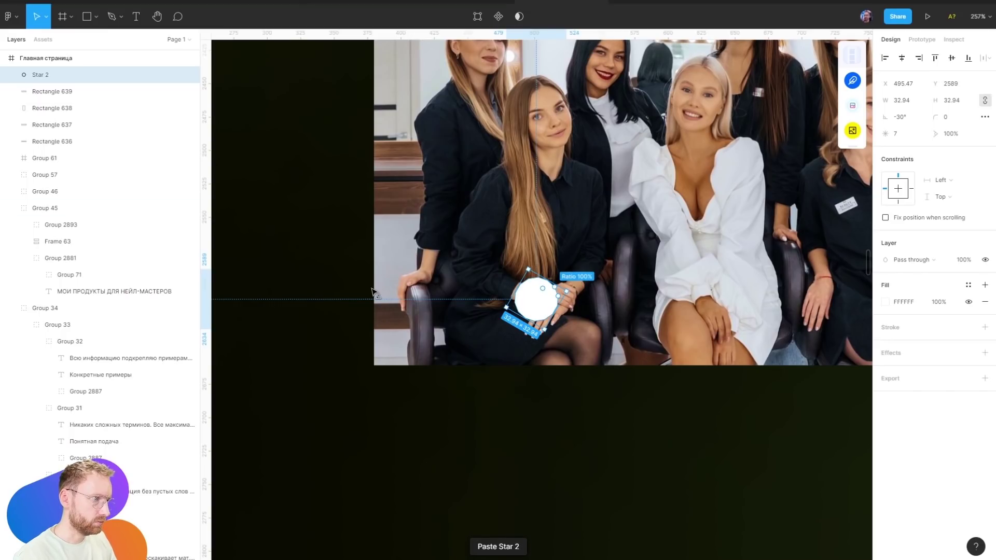
key(ctrl+z)
scroll(377, 267, down, 10)
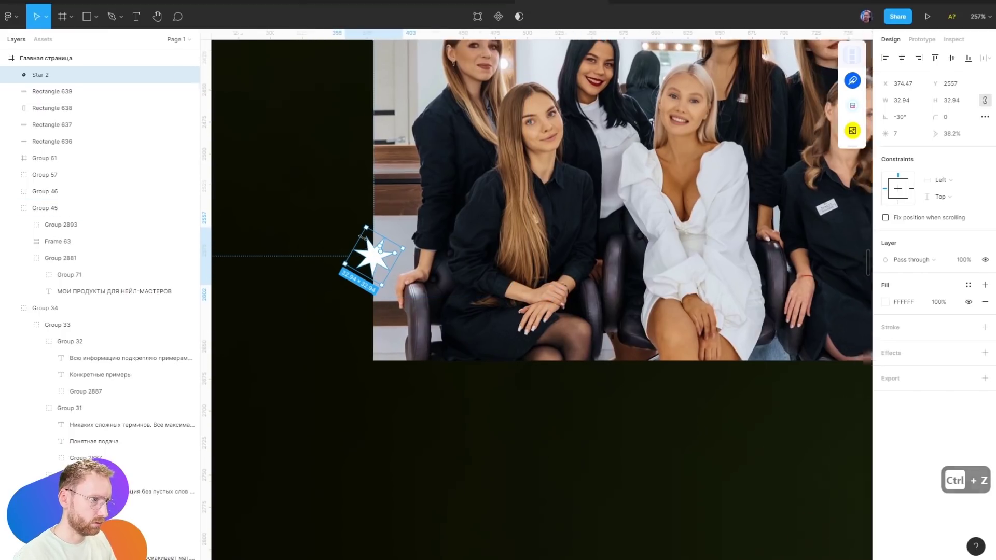
drag(367, 248, 661, 136)
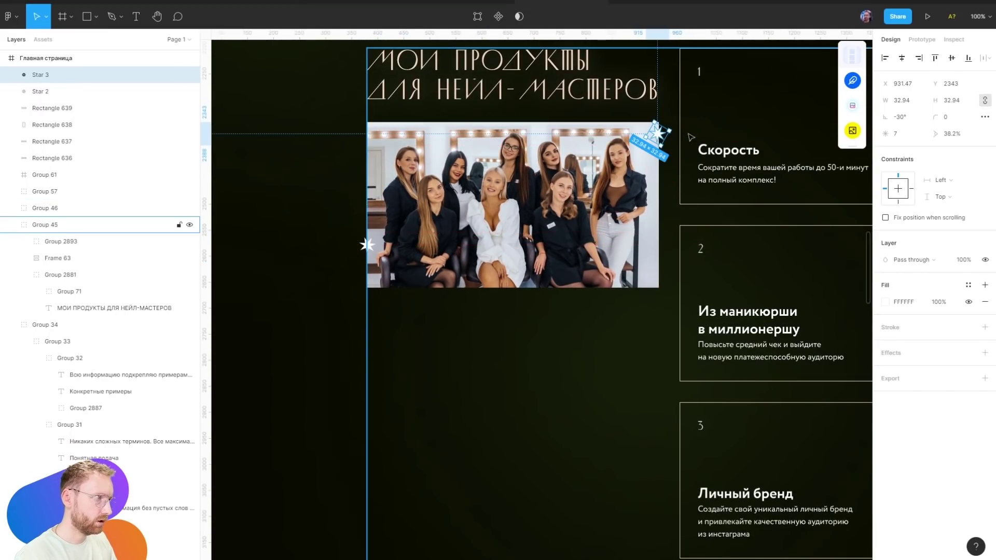
scroll(661, 136, down, 5)
key(ctrl+z)
key(ctrl+z)
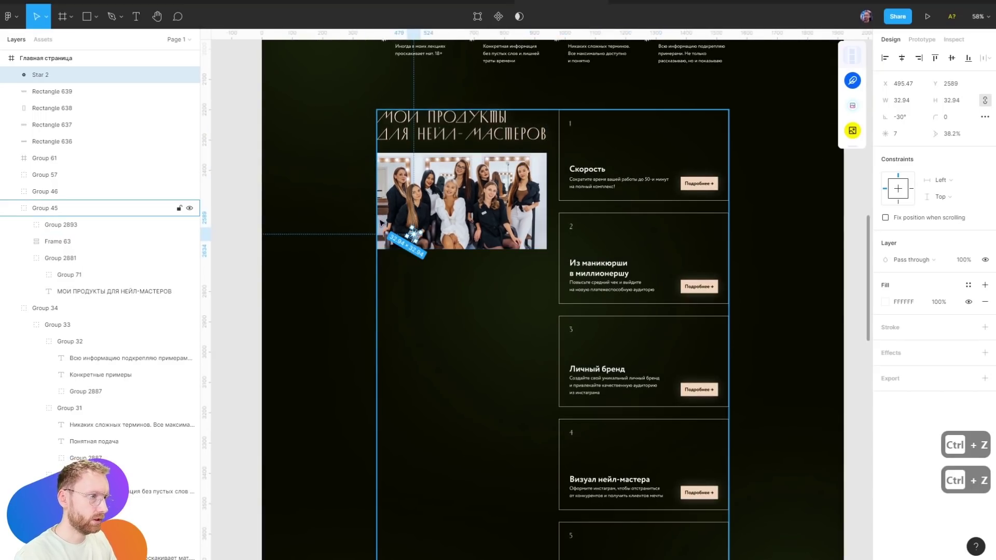
key(ctrl+shift+z)
scroll(386, 224, up, 5)
drag(390, 227, 423, 219)
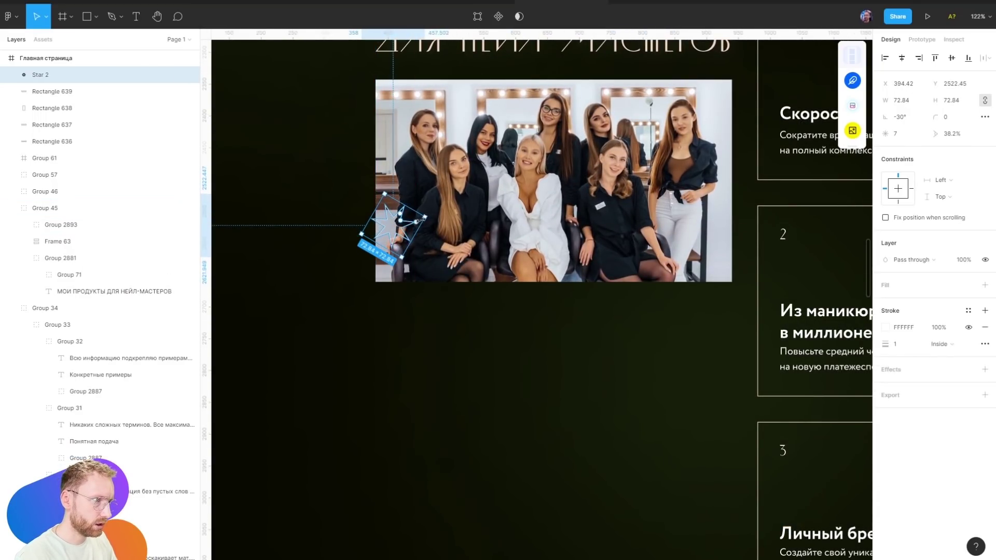
key(ctrl+z)
scroll(480, 340, down, 5)
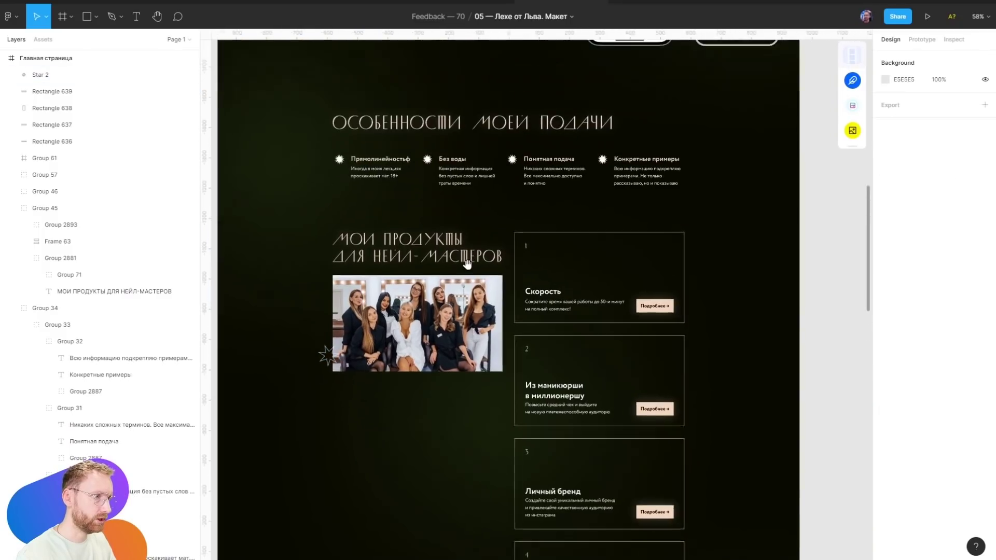
Draw a 308×205 grey screen rectangle and a thin base beside the laptop mockup
scroll(524, 362, up, 3)
scroll(570, 259, down, 10)
ctrl+click(618, 215)
scroll(622, 260, up, 3)
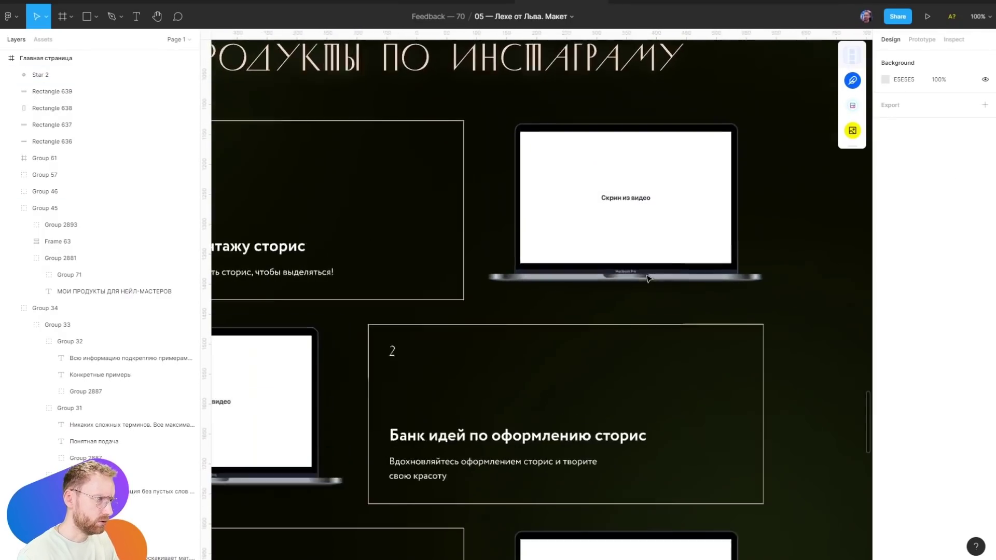
scroll(631, 283, up, 2)
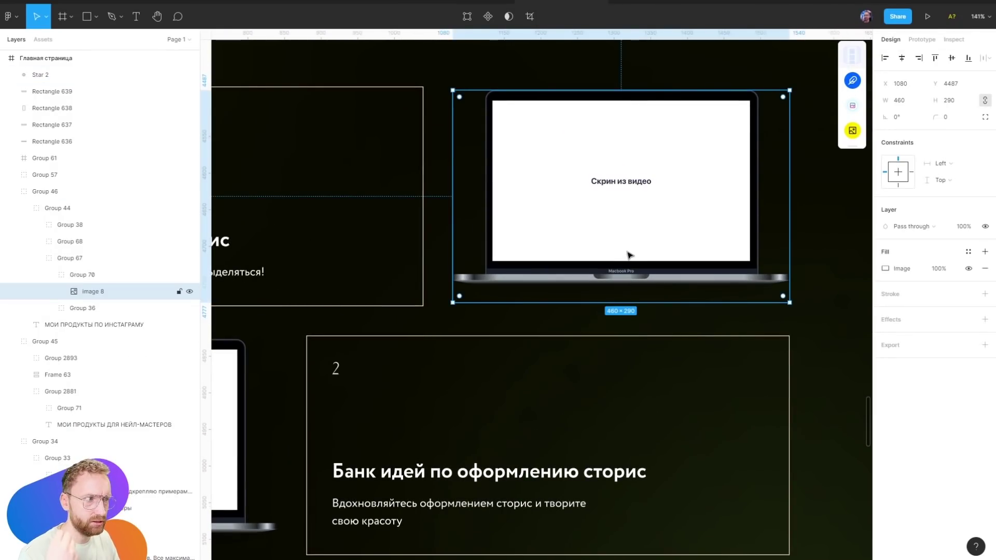
scroll(570, 259, up, 3)
scroll(570, 259, right, 3)
key(r)
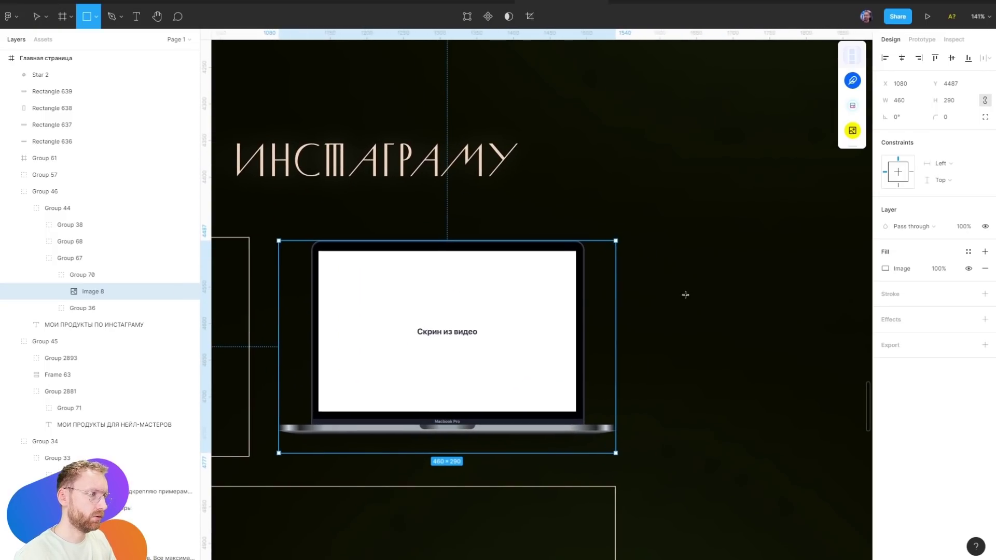
mouse_move(682, 233)
mouse_down()
mouse_move(862, 400)
mouse_move(834, 383)
mouse_up()
drag(736, 338, 727, 349)
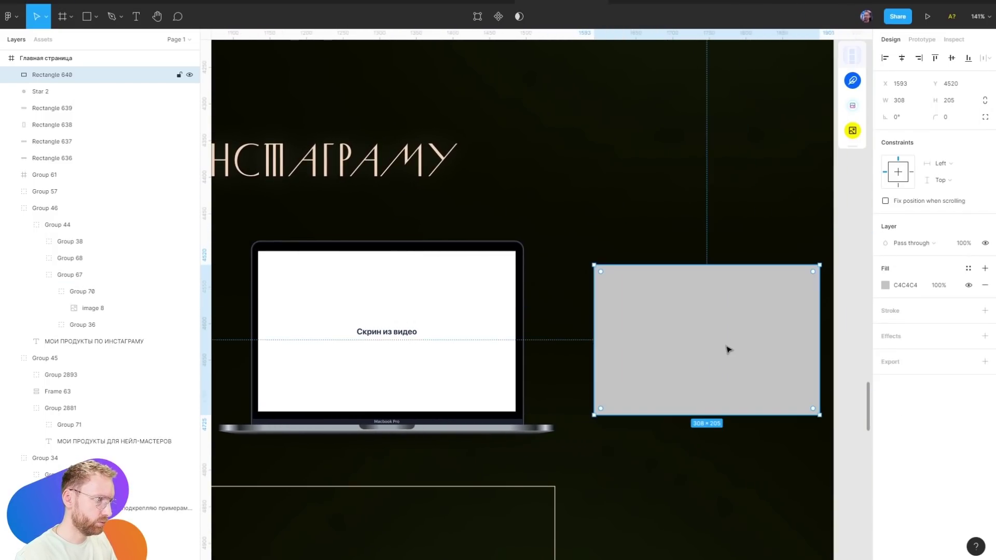
drag(574, 416, 830, 431)
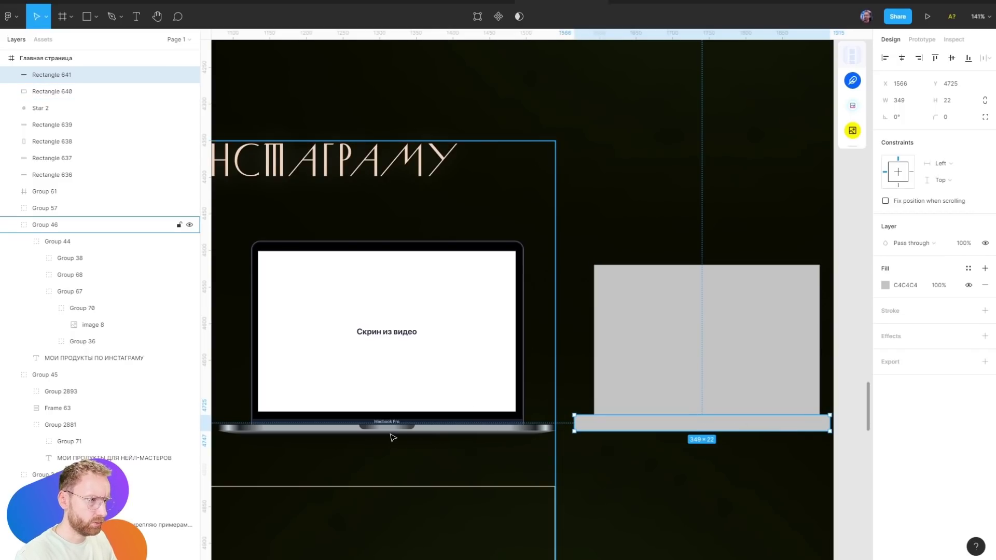
Cover the Macbook Pro label with a small rectangle
scroll(393, 437, up, 10)
scroll(608, 446, down, 5)
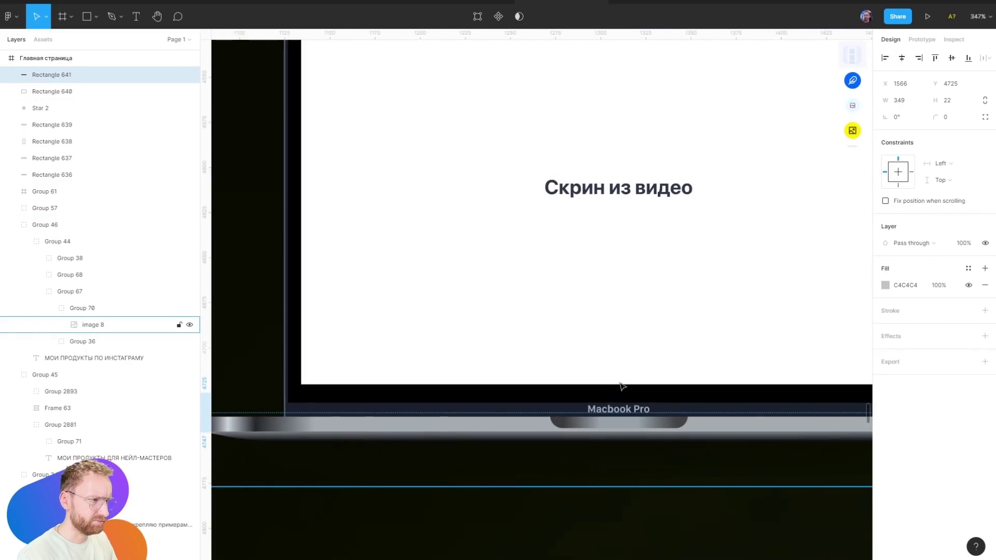
scroll(622, 386, up, 3)
key(r)
drag(489, 418, 711, 451)
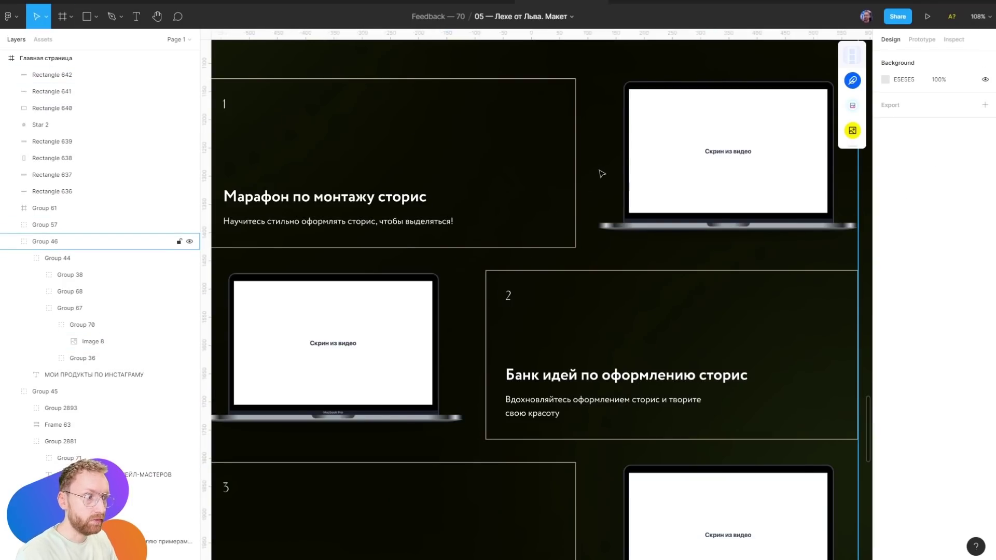
scroll(602, 174, down, 3)
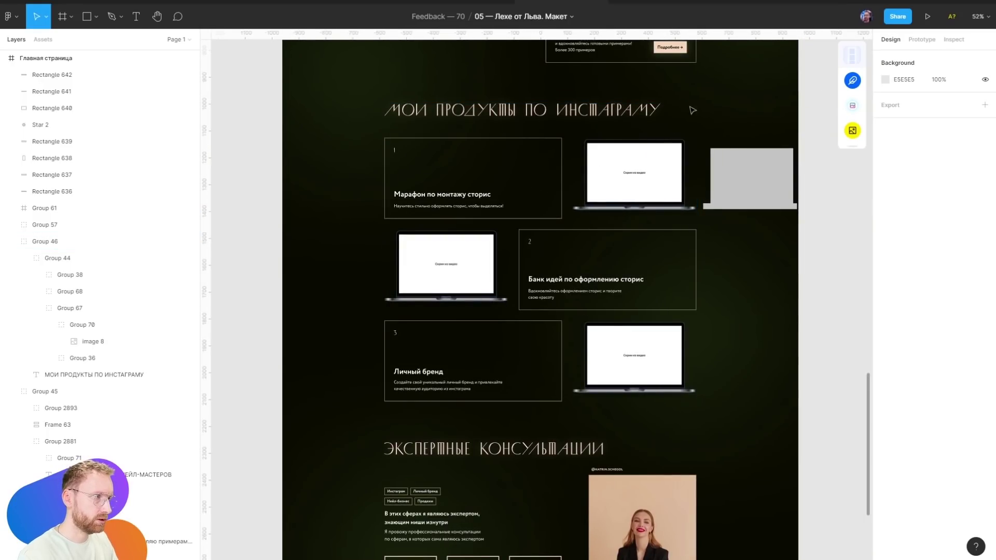
key(alt+Tab)
Search Google Images for 'видео отзыв' in a new tab
key(ctrl+t)
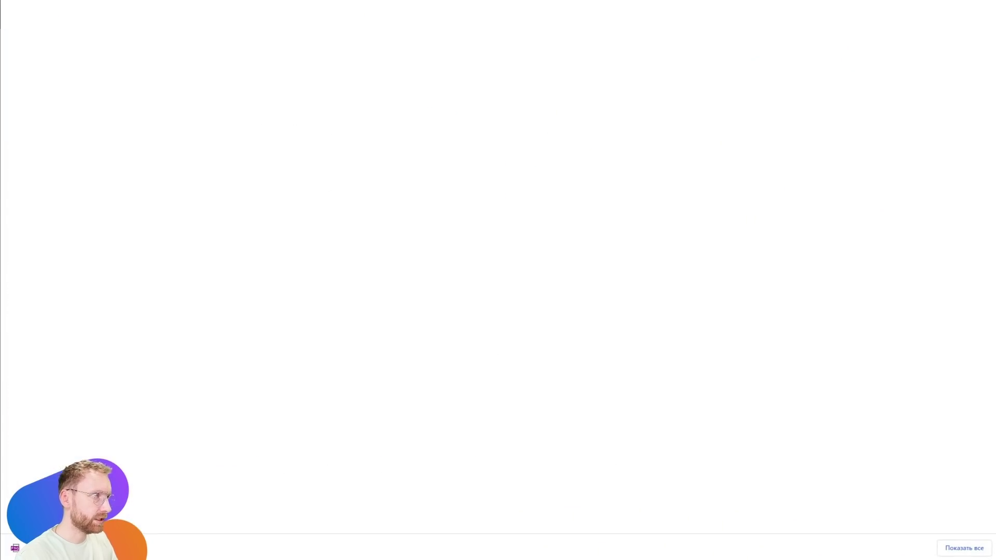
text(ск)
key(Escape)
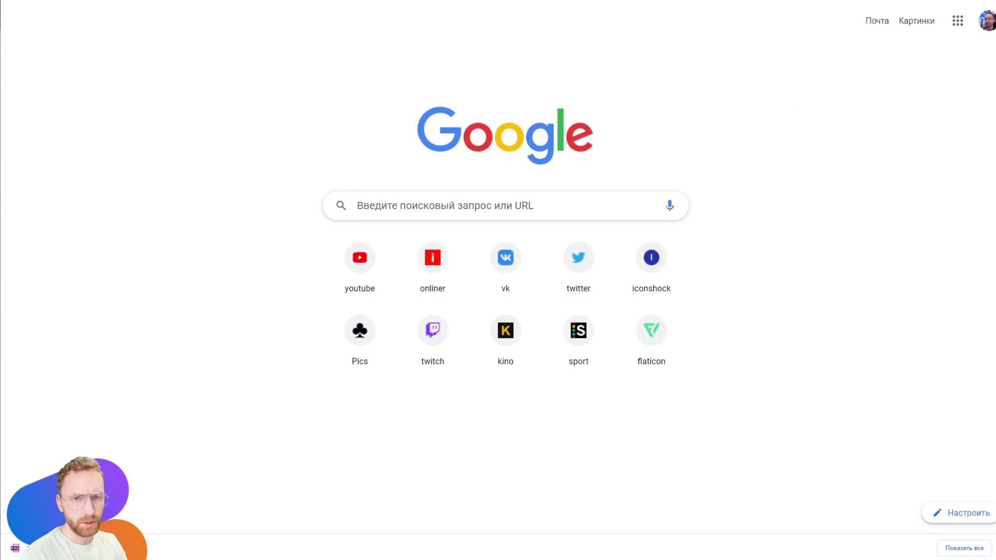
text(видео )
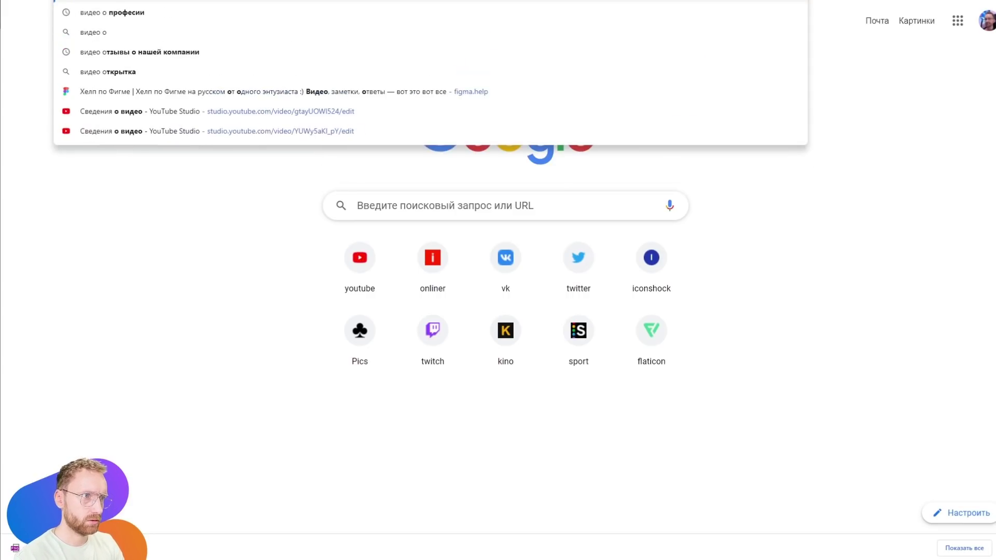
text(отзыв)
key(Return)
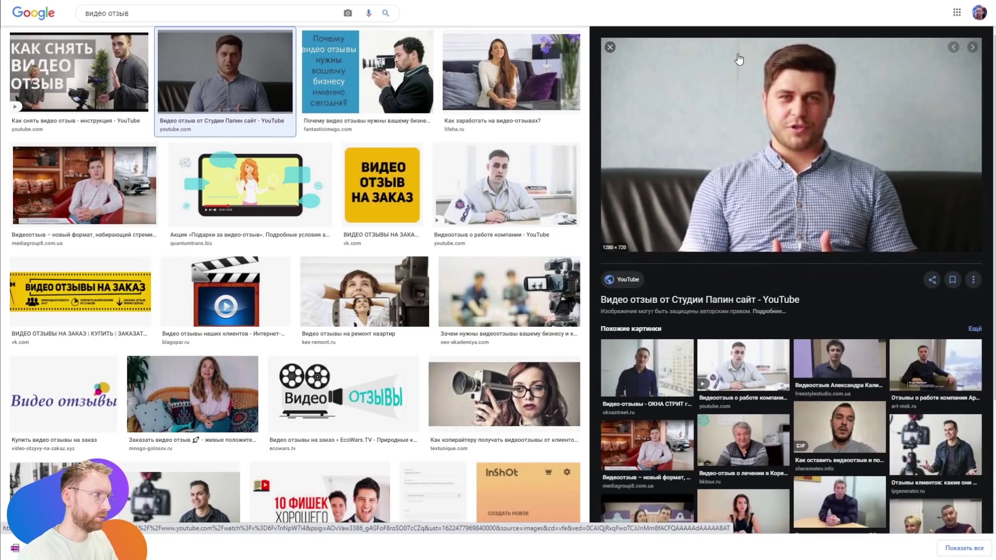
Screenshot a testimonial preview photo with Lightshot and copy it
key(Print)
drag(623, 41, 900, 219)
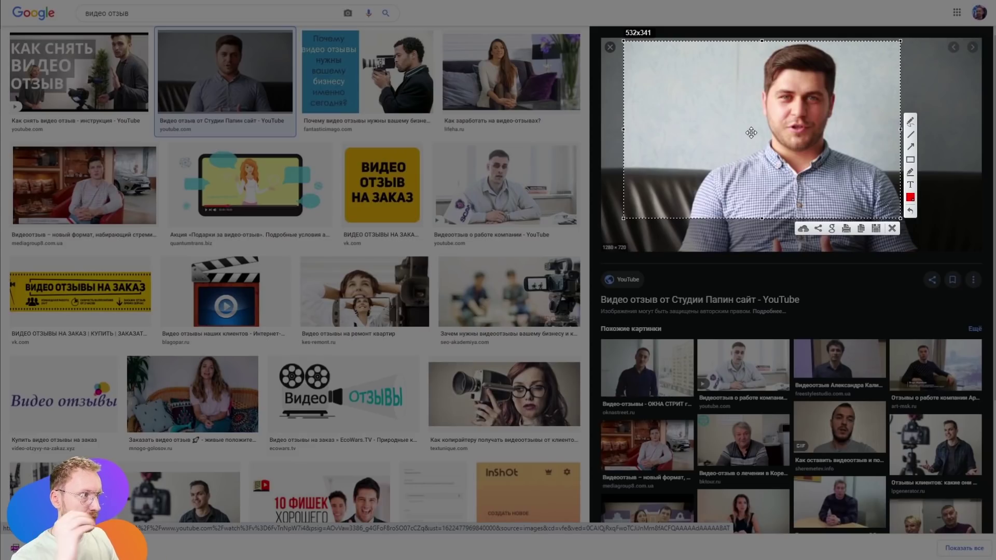
key(ctrl+c)
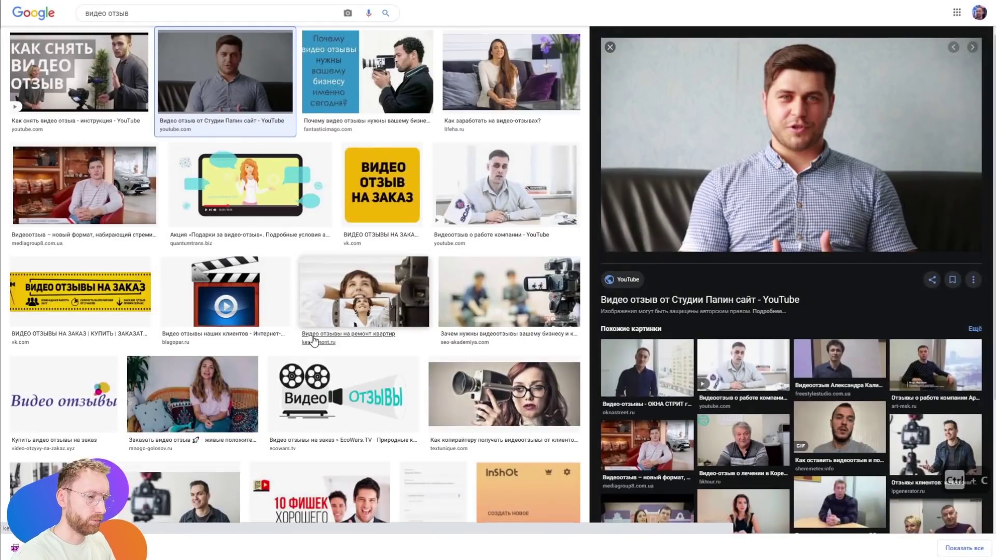
key(alt+Tab)
Fill a rectangle over the first laptop's screen with the captured testimonial photo
scroll(683, 161, up, 5)
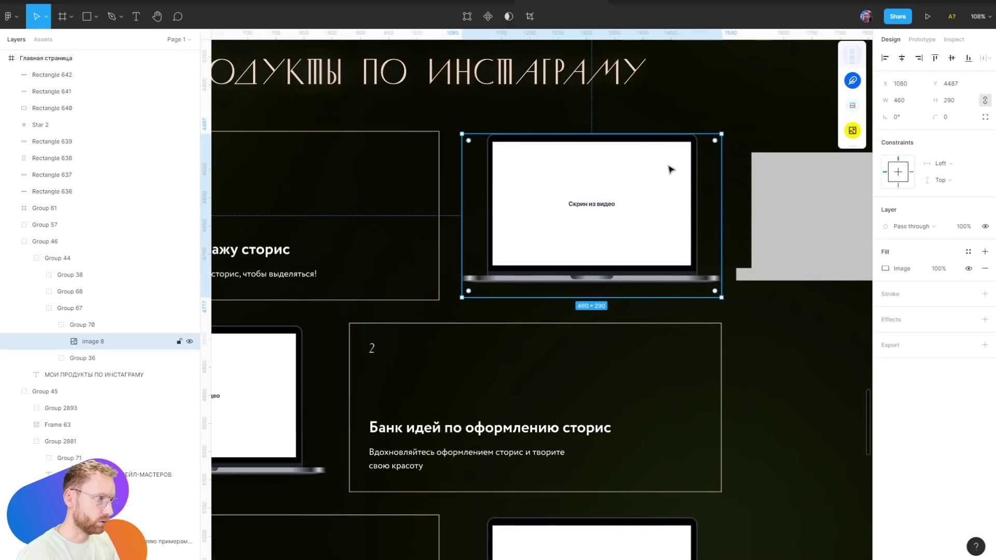
key(ctrl+v)
key(ctrl+z)
key(ctrl+z)
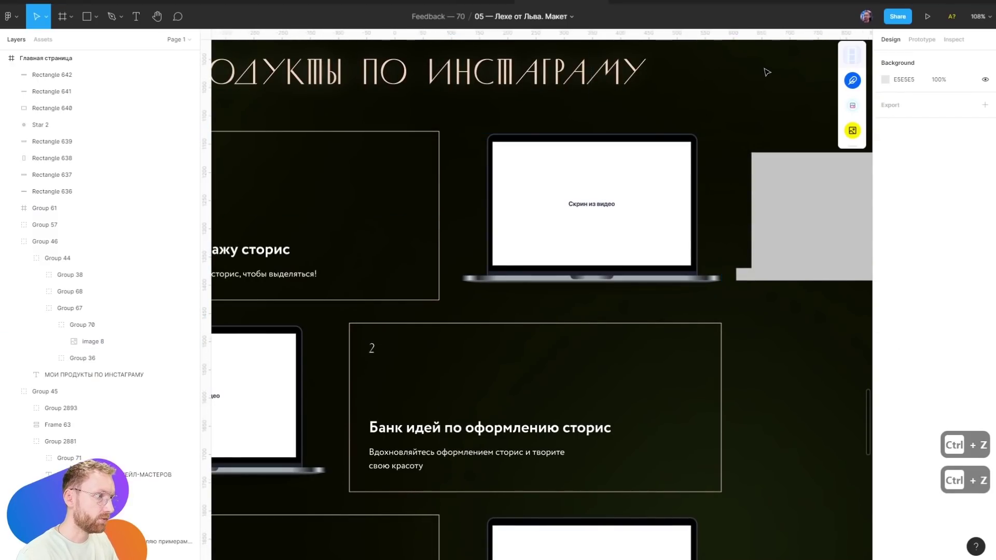
key(r)
mouse_move(493, 142)
mouse_down()
mouse_move(585, 233)
mouse_move(691, 268)
mouse_up()
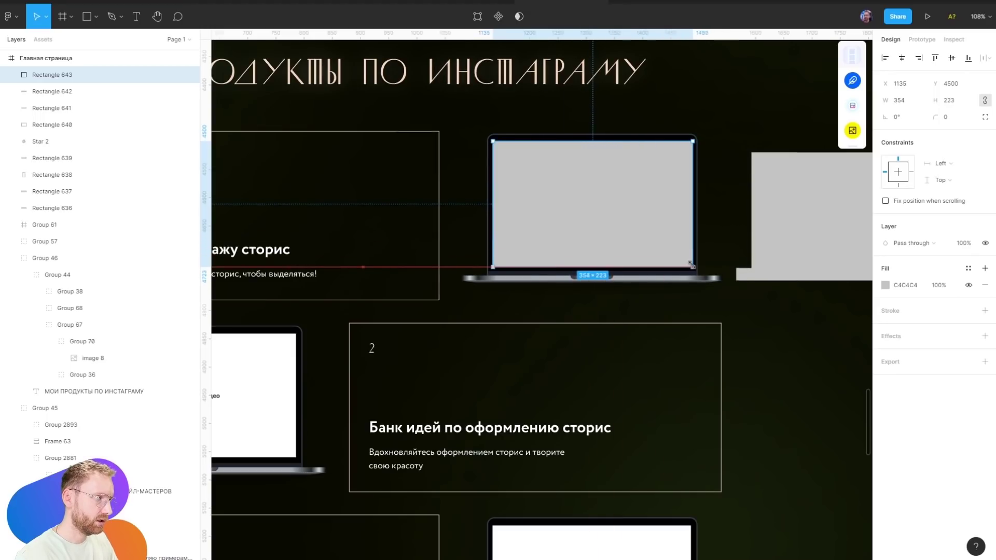
key(ctrl+v)
scroll(605, 183, up, 5)
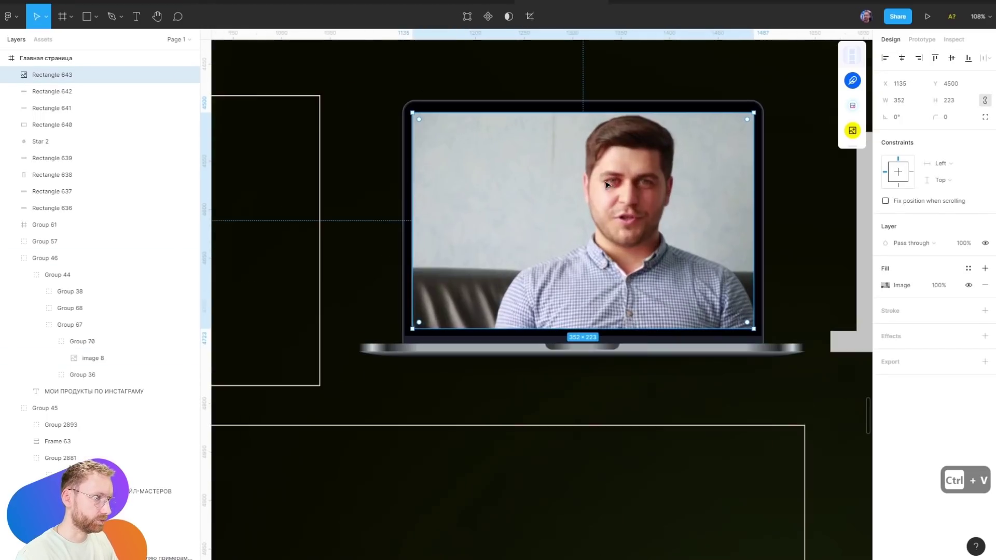
Add a small grey circle placeholder at the lower left of the laptop screen
mouse_move(554, 192)
mouse_down()
mouse_move(622, 259)
mouse_move(469, 317)
mouse_up()
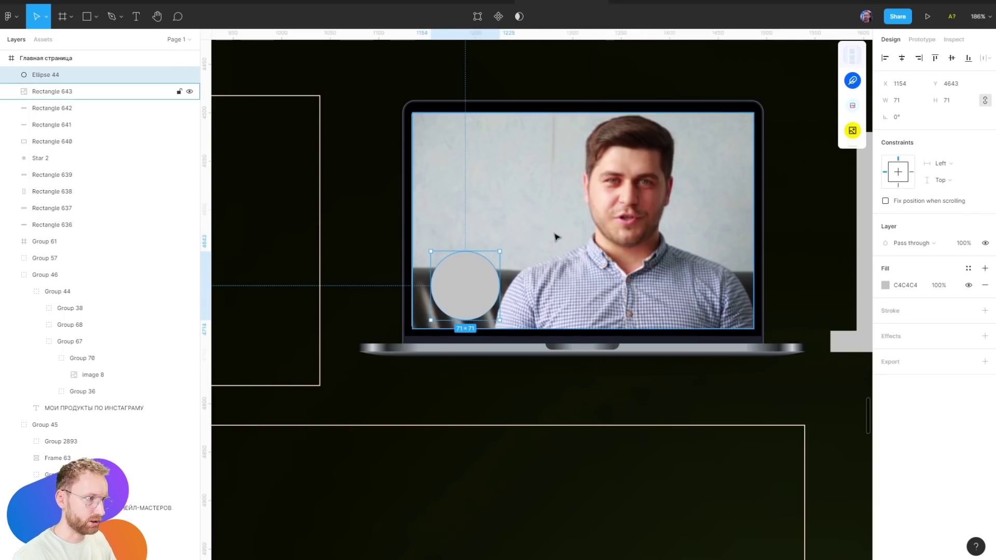
ctrl+scroll(555, 237, down, 5)
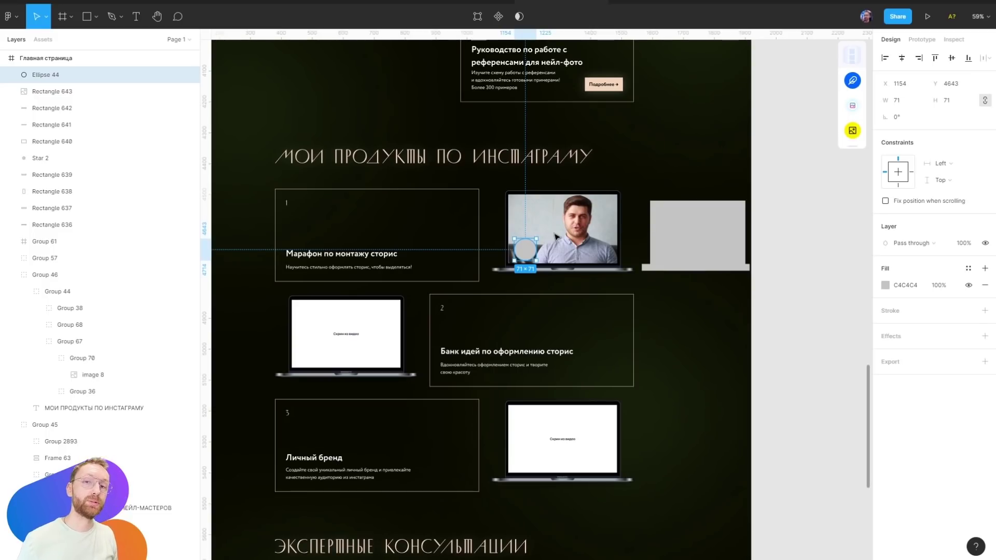
click(555, 237)
ctrl+scroll(537, 179, up, 5)
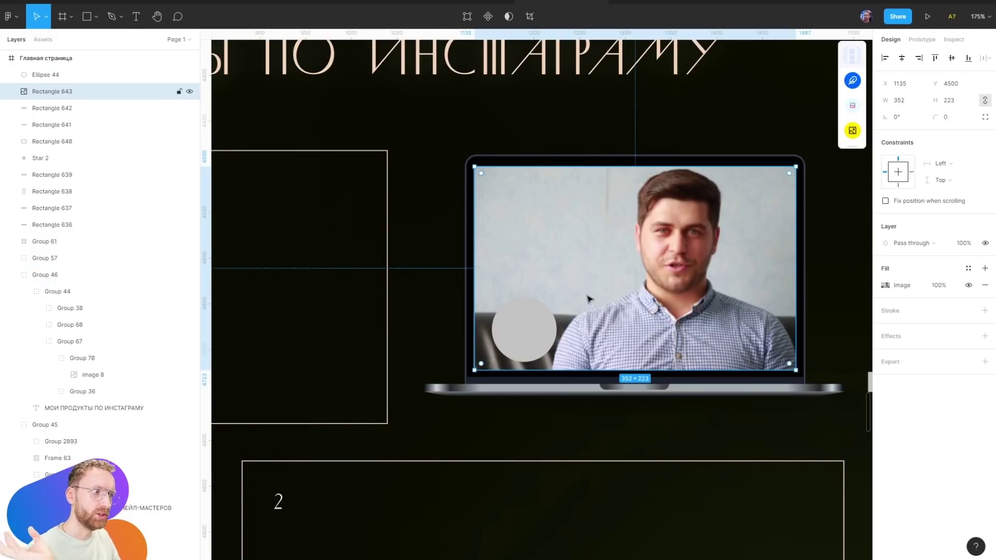
click(459, 179)
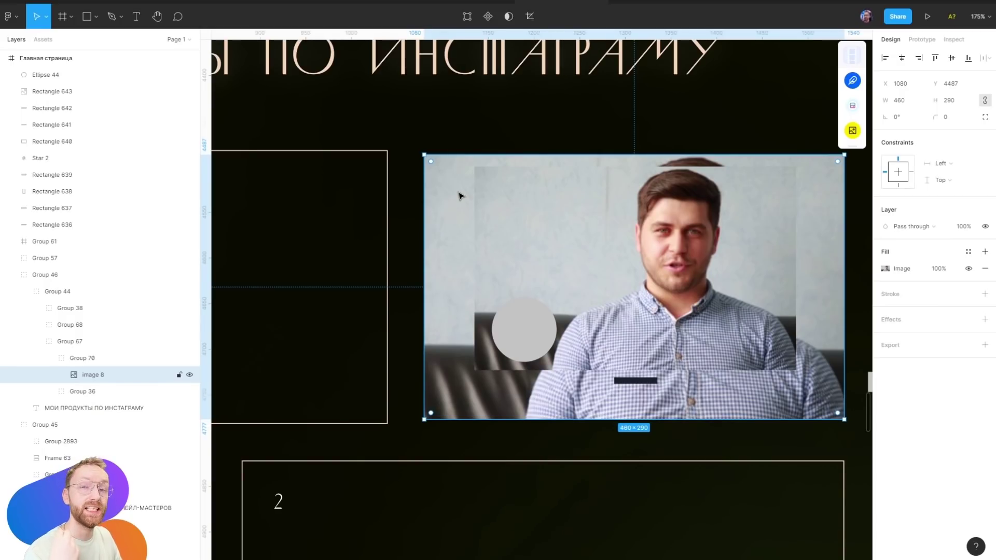
key(ctrl+z)
Scroll to the consultations section and back to the Instagram product cards, clearing the selection
scroll(509, 266, down, 5)
scroll(582, 311, down, 3)
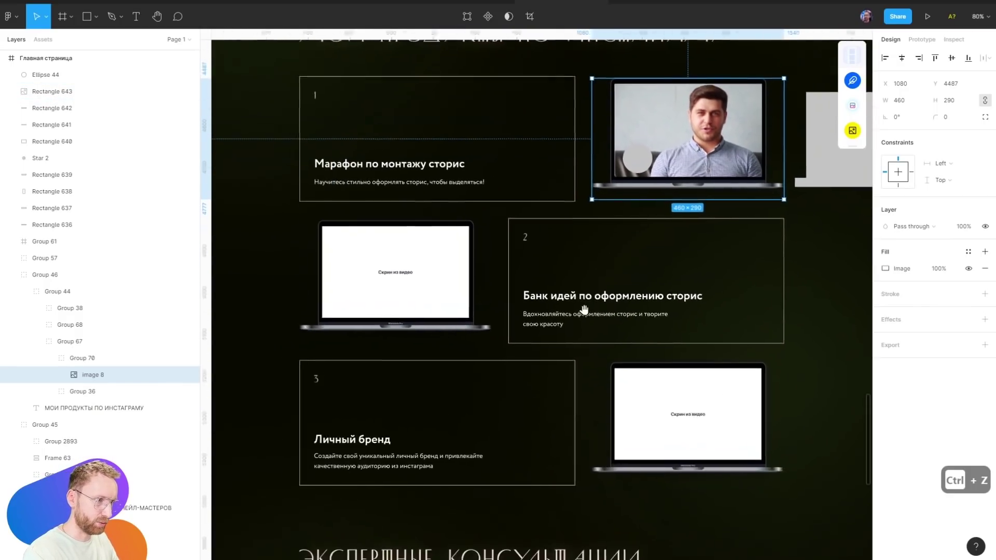
scroll(629, 240, down, 2)
drag(596, 396, 571, 304)
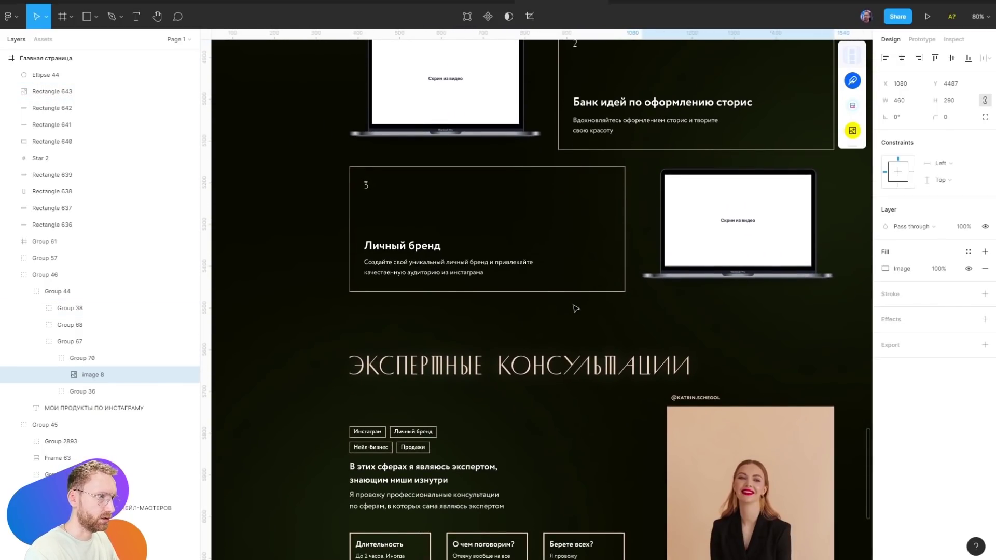
drag(566, 219, 536, 499)
scroll(385, 360, down, 2)
key(Escape)
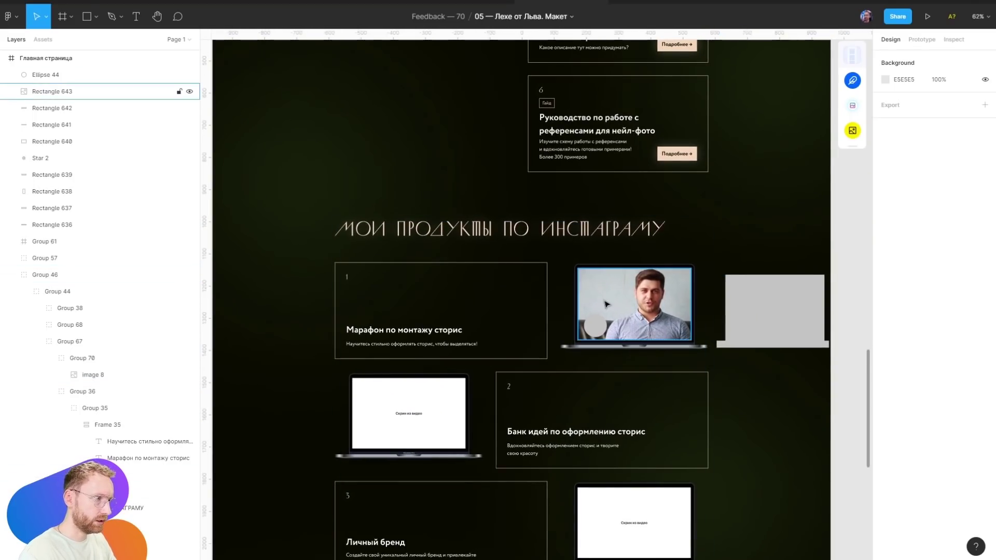
scroll(514, 289, up, 2)
click(543, 287)
drag(702, 288, 730, 289)
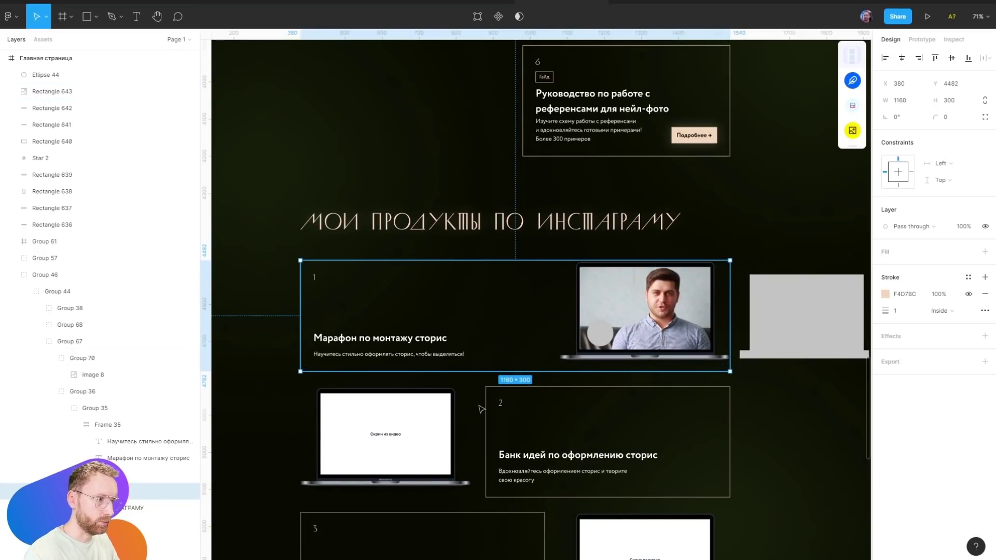
click(511, 420)
drag(485, 441, 275, 441)
key(ctrl+z)
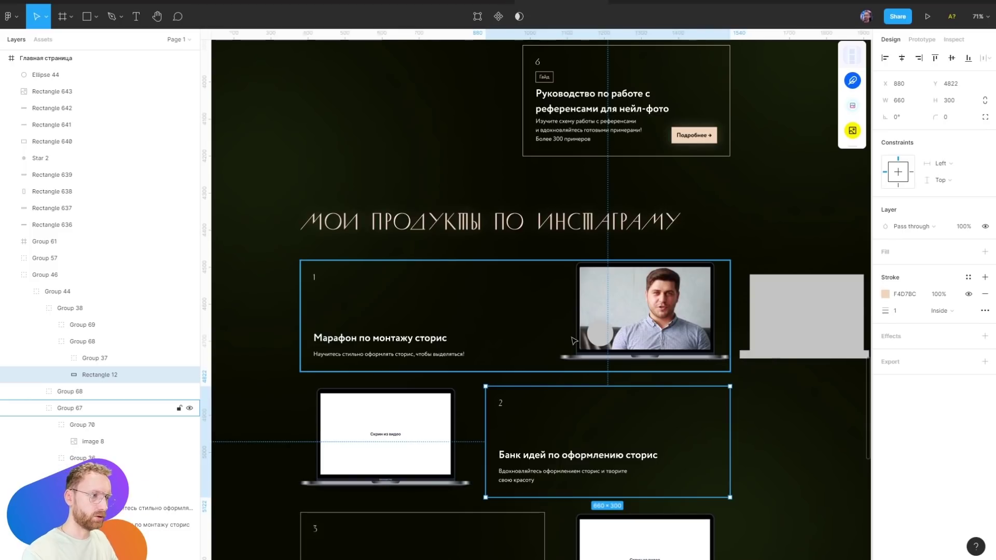
key(ctrl+z)
scroll(435, 368, up, 6)
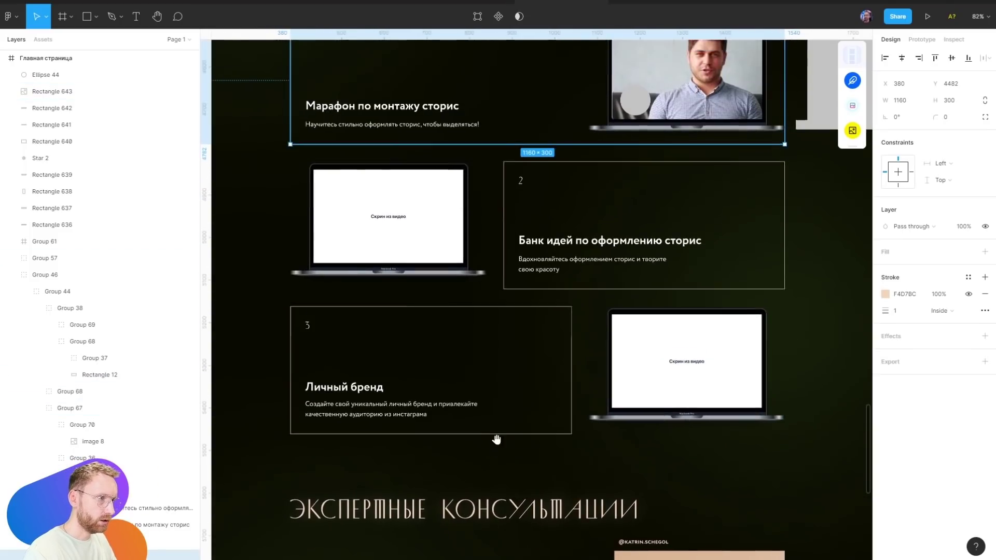
scroll(377, 232, down, 4)
scroll(469, 456, up, 5)
scroll(469, 259, up, 5)
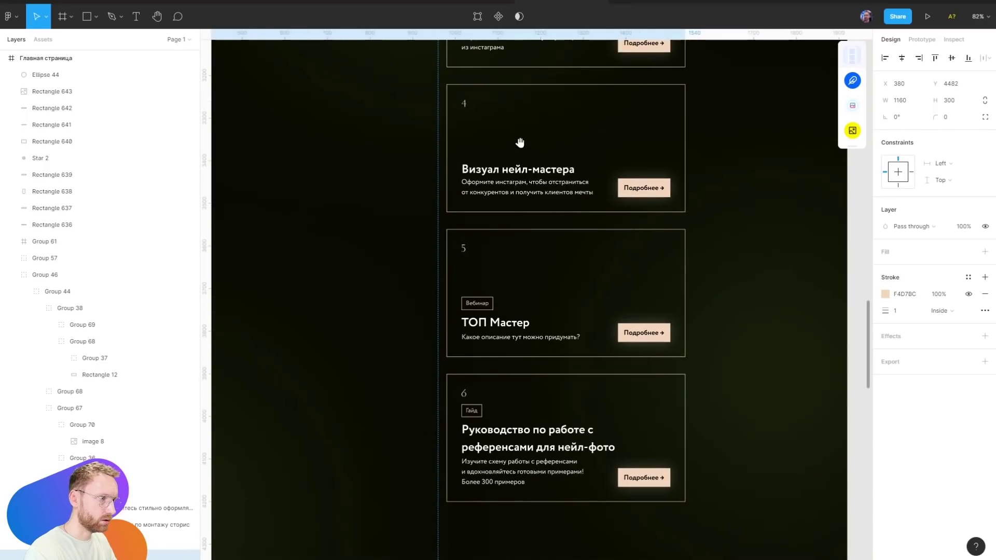
scroll(469, 118, up, 5)
scroll(507, 169, up, 5)
scroll(507, 169, up, 10)
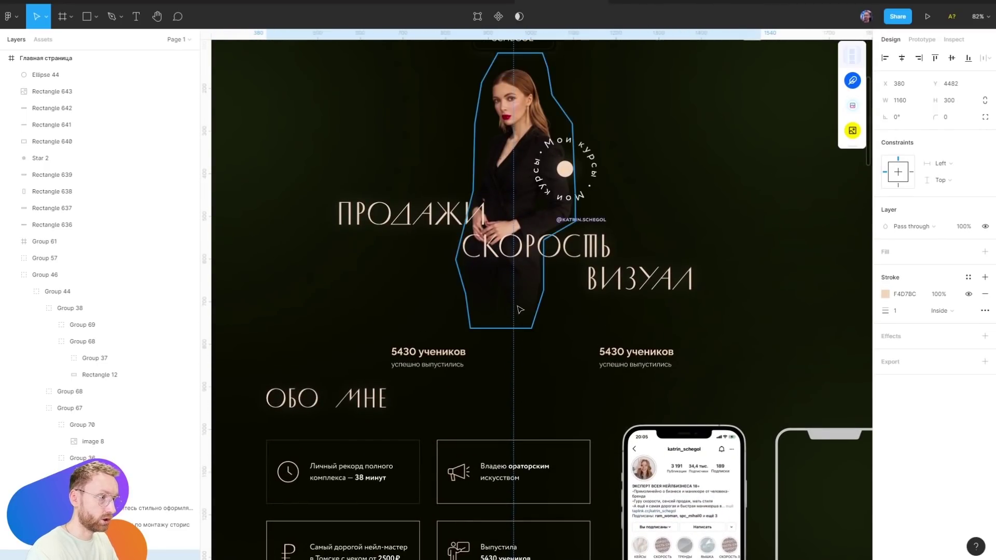
ctrl+scroll(518, 301, down, 5)
scroll(517, 69, down, 10)
scroll(517, 69, down, 5)
ctrl+scroll(674, 171, up, 5)
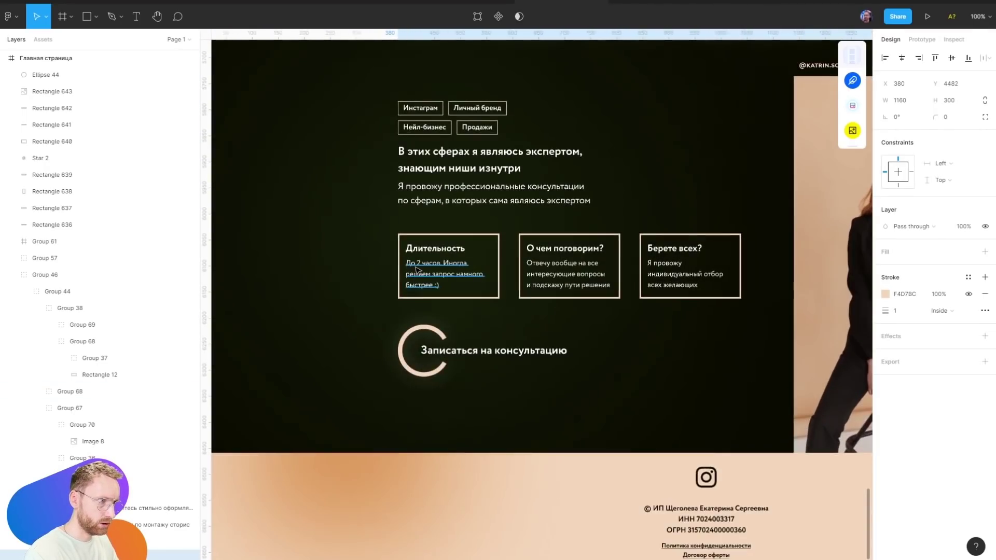
ctrl+scroll(702, 156, up, 3)
ctrl+scroll(571, 234, down, 2)
ctrl+scroll(467, 270, down, 4)
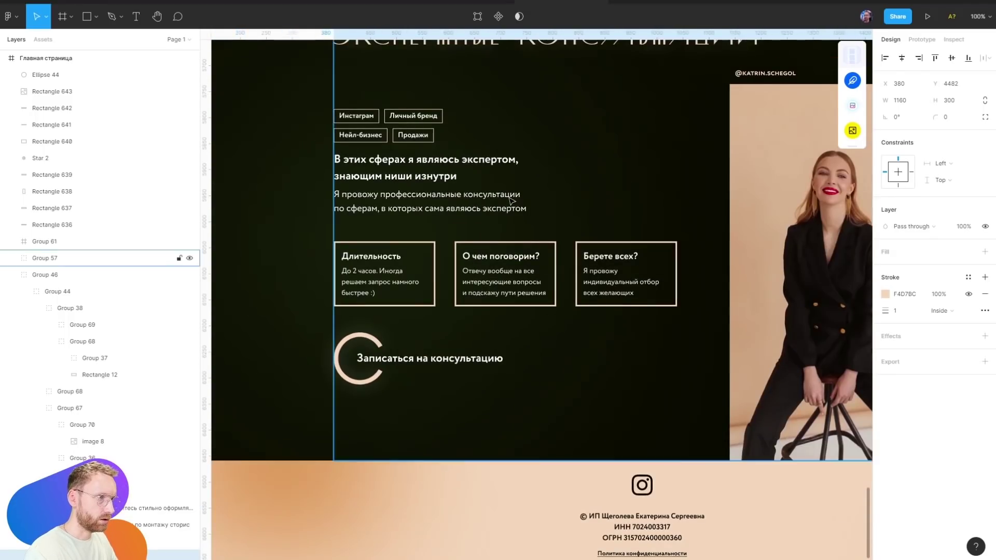
ctrl+scroll(437, 289, up, 2)
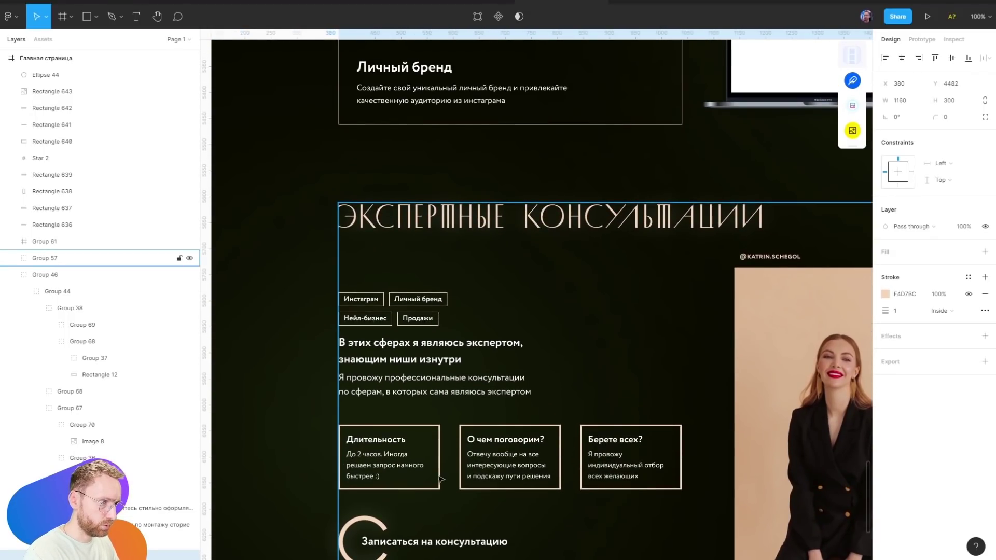
scroll(439, 480, up, 5)
drag(363, 345, 481, 222)
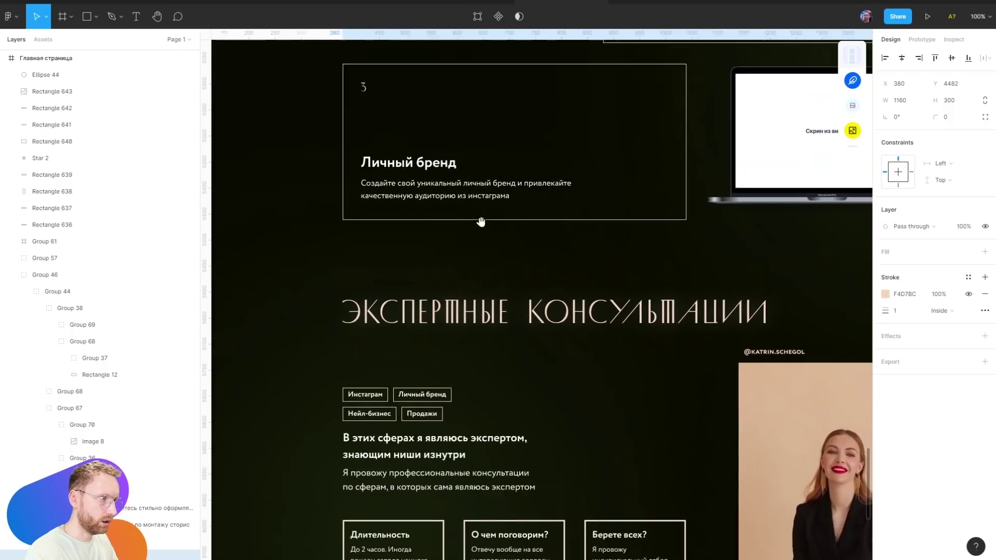
scroll(481, 222, down, 5)
scroll(440, 136, down, 2)
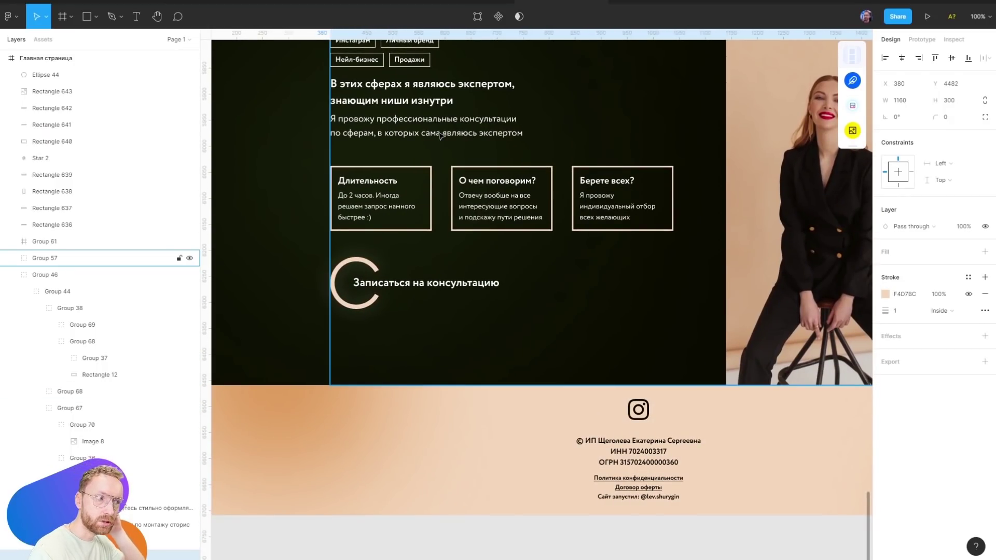
click(435, 188)
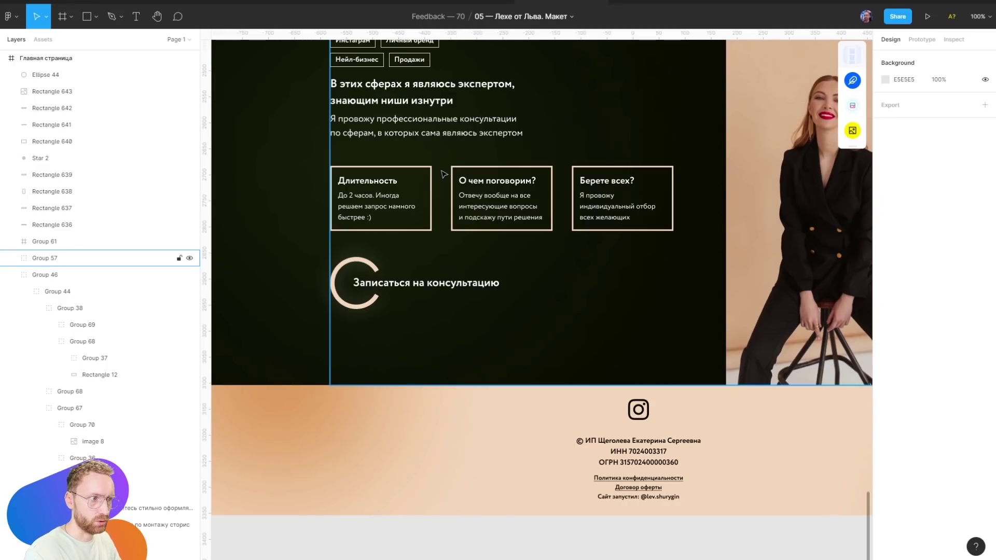
scroll(334, 202, down, 2)
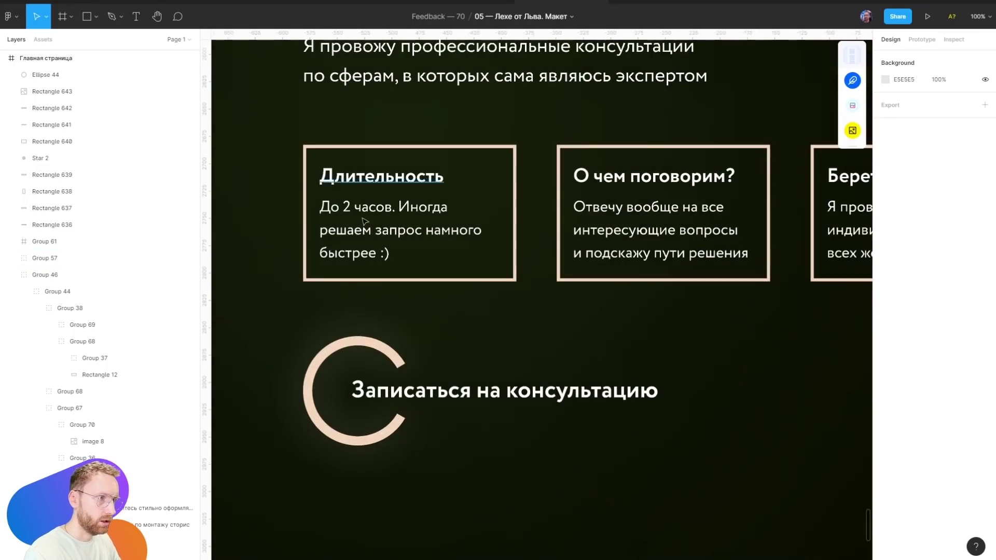
scroll(276, 379, down, 3)
scroll(551, 123, up, 5)
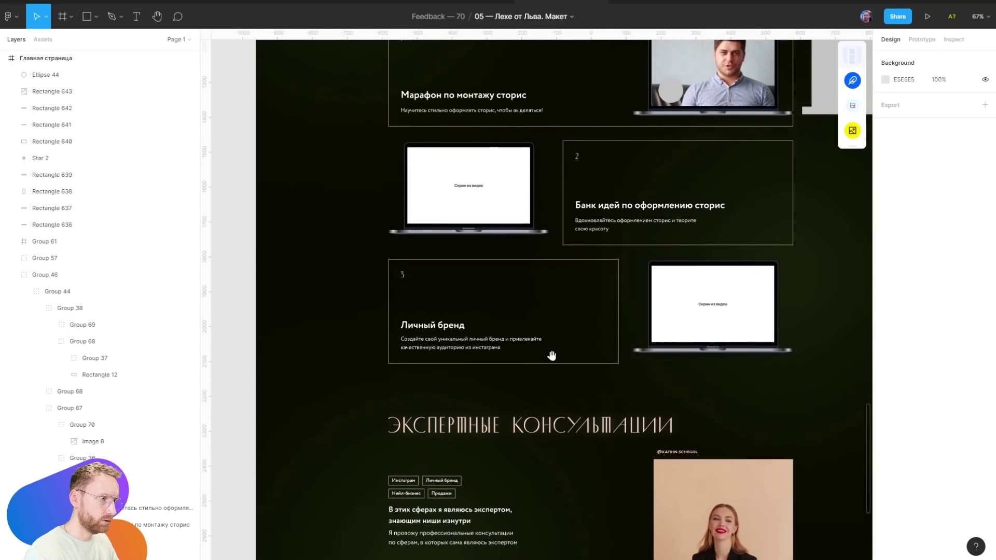
scroll(551, 355, up, 10)
scroll(551, 546, up, 1)
scroll(786, 163, up, 5)
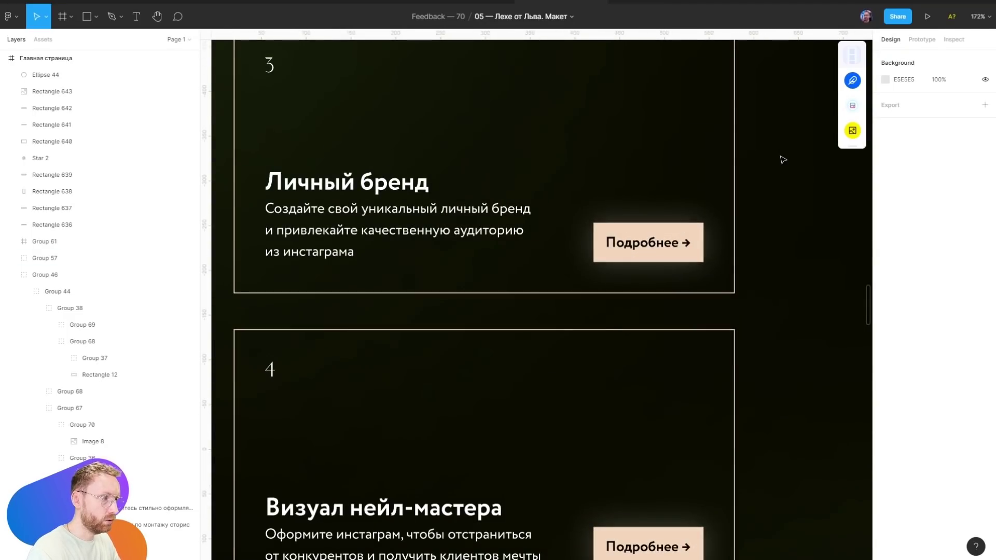
scroll(645, 267, down, 8)
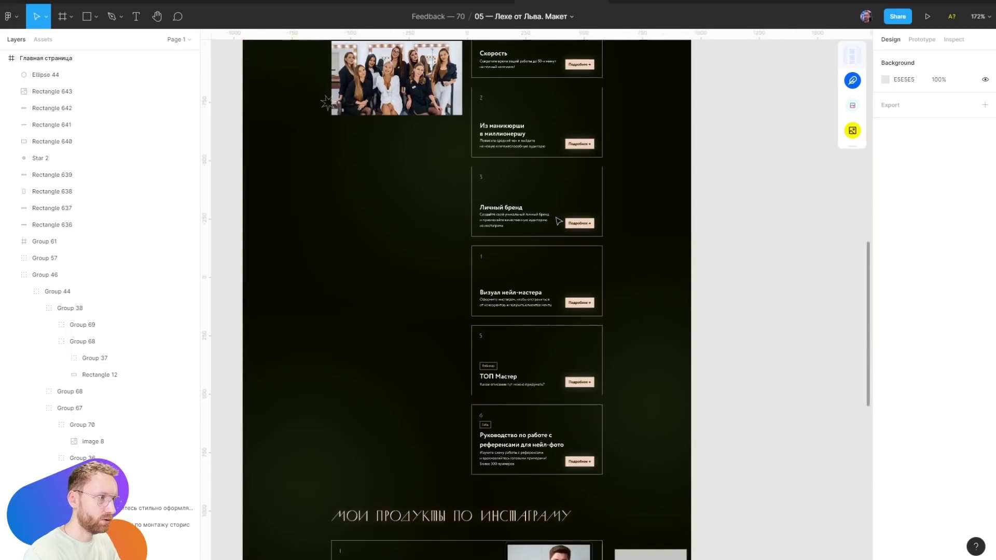
scroll(467, 311, down, 10)
scroll(415, 311, down, 10)
scroll(363, 311, up, 10)
scroll(426, 301, up, 2)
scroll(425, 301, left, 2)
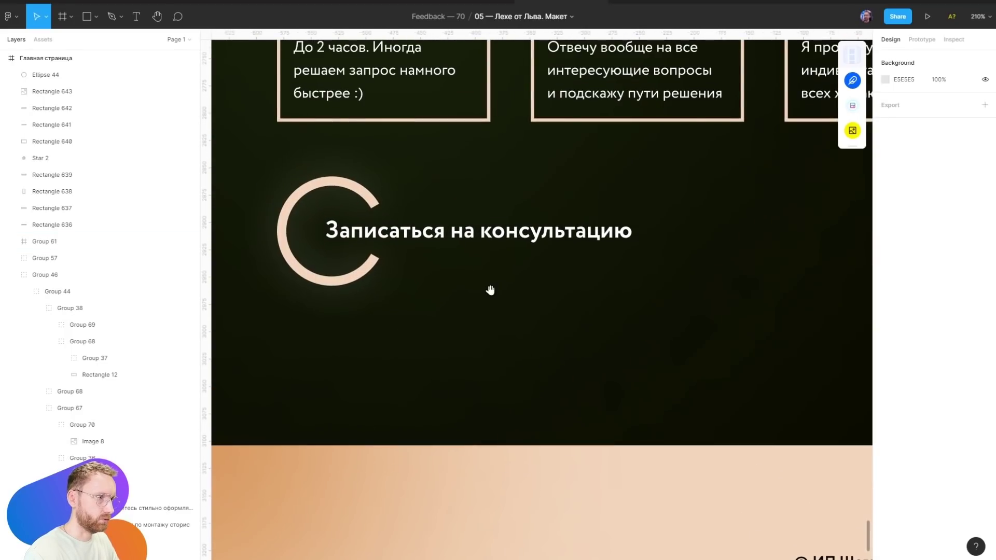
scroll(471, 197, down, 5)
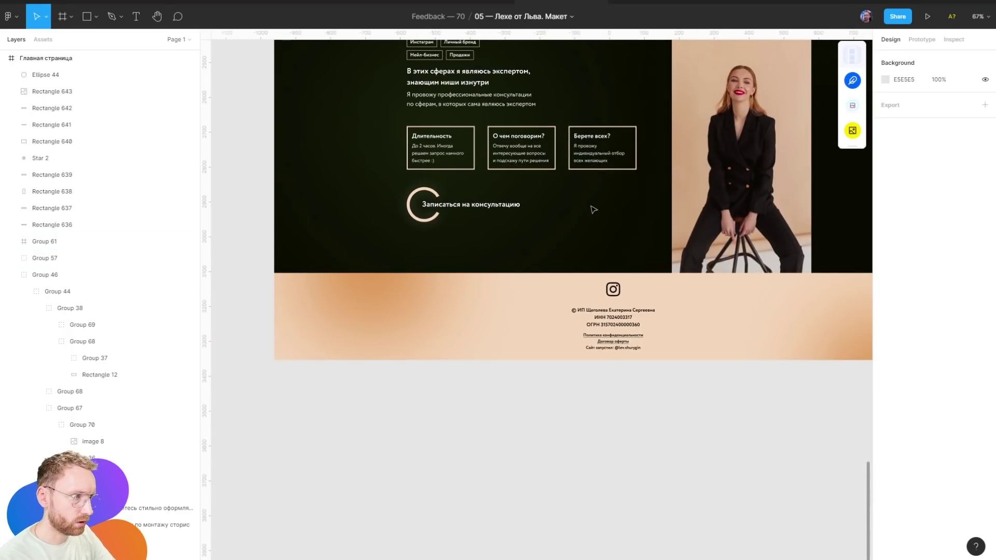
scroll(594, 209, up, 5)
scroll(497, 351, up, 1)
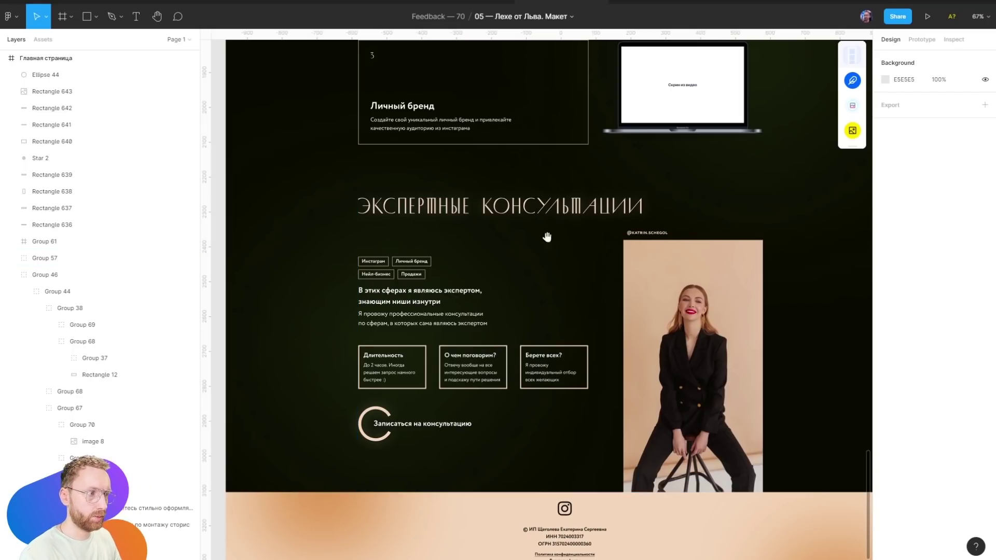
scroll(555, 350, up, 10)
scroll(597, 349, up, 7)
scroll(596, 350, right, 3)
Give the product cards' Подробнее buttons a 500 corner radius
ctrl+click(626, 339)
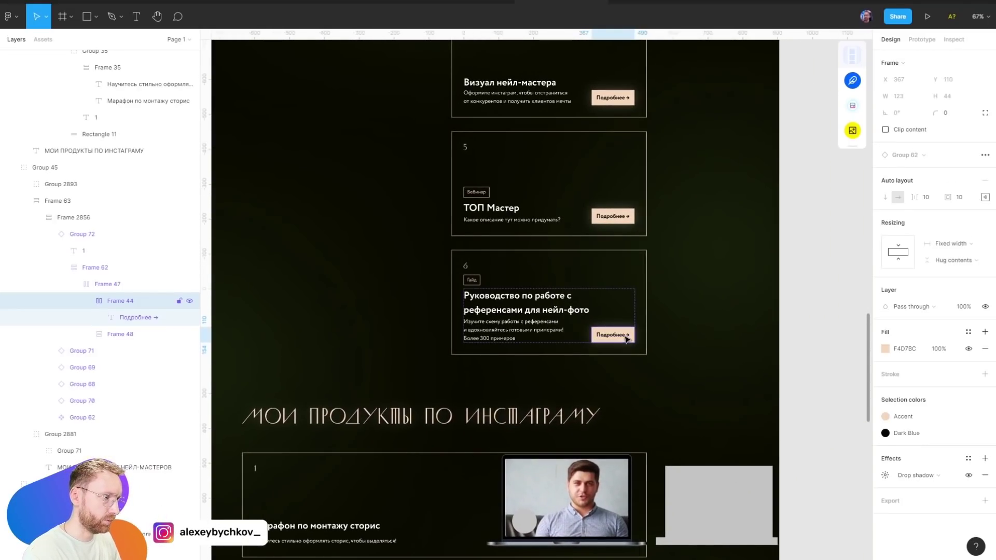
key(ctrl+shift+3)
scroll(656, 231, up, 5)
scroll(629, 407, up, 5)
key(ctrl+shift+3)
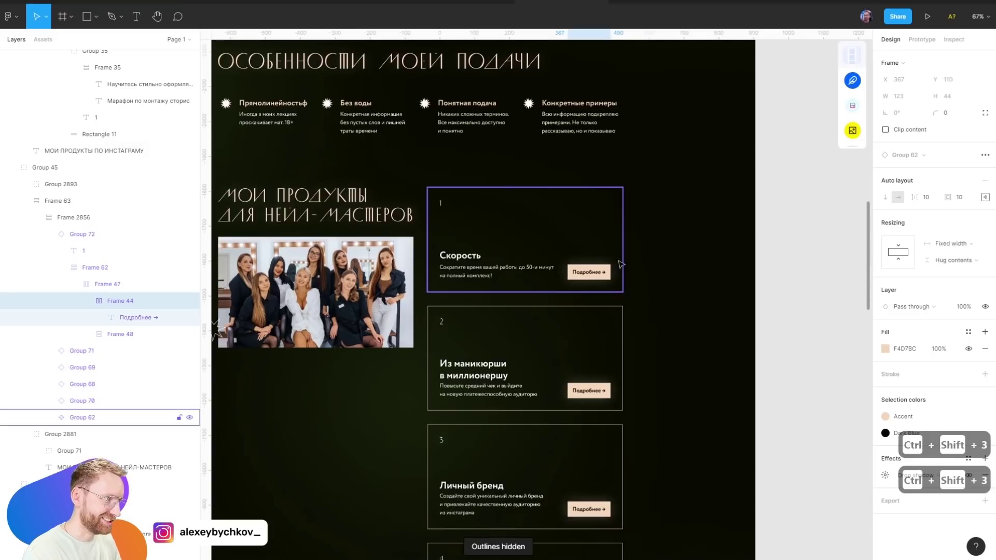
click(600, 278)
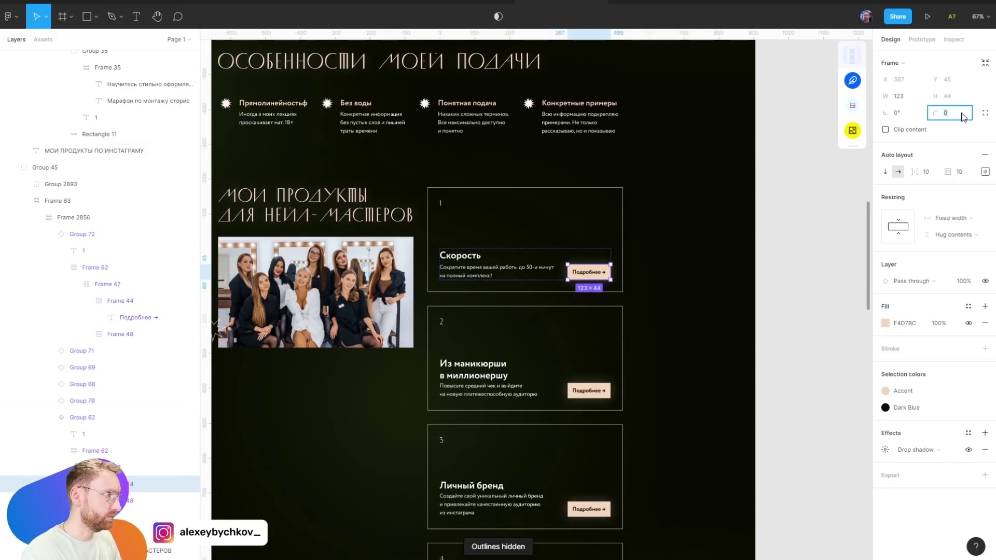
text(500)
key(Return)
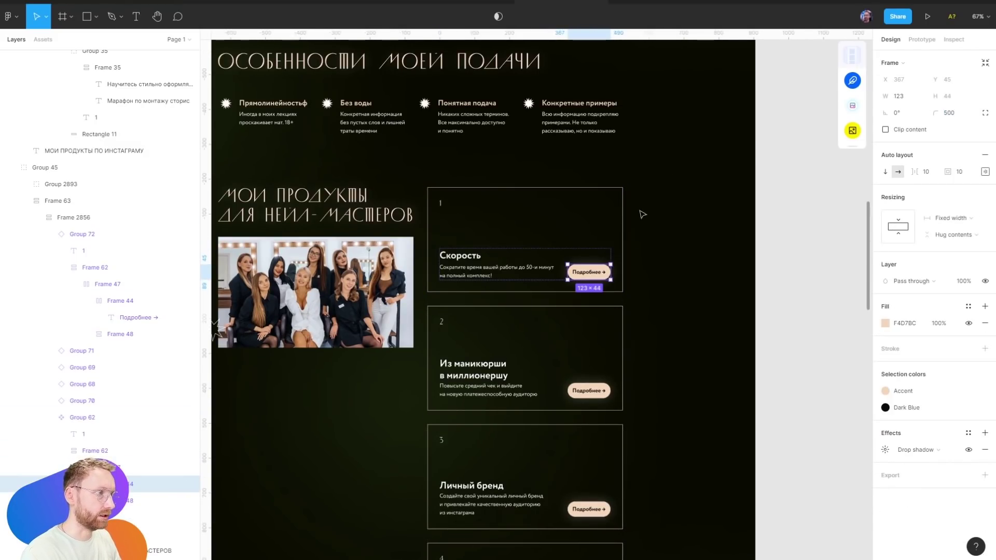
Inspect the Подробнее button text and dismiss the Missing fonts warning
key(shift+2)
double_click(619, 272)
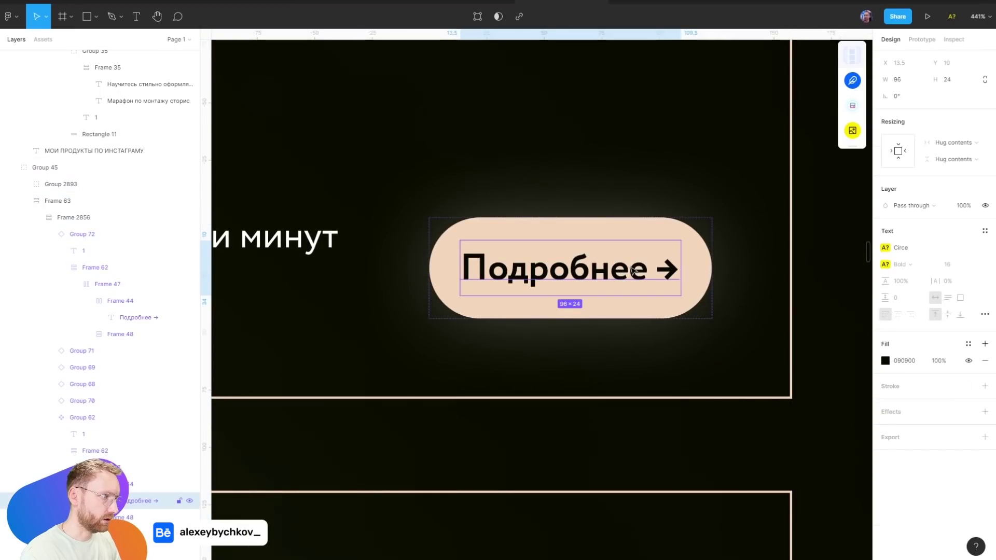
click(938, 281)
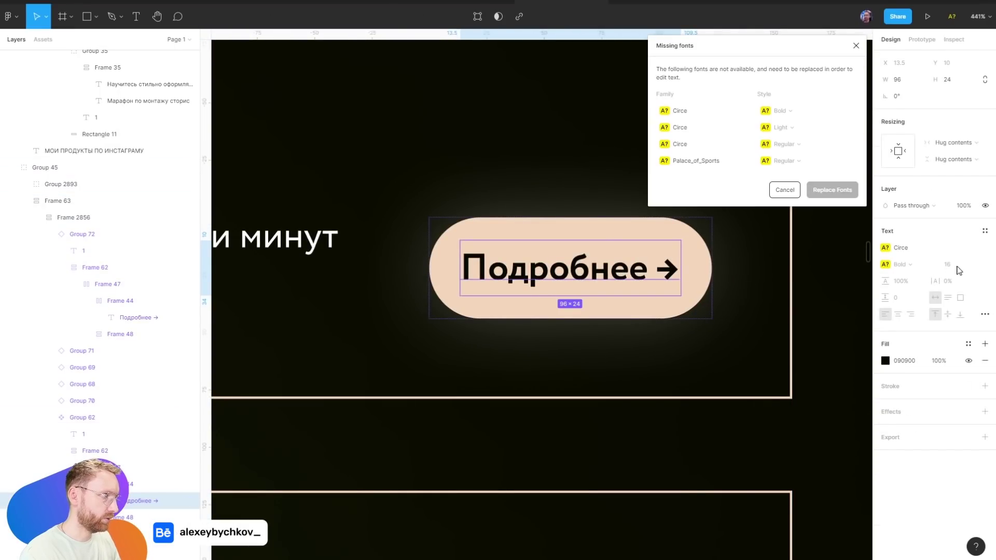
scroll(540, 251, down, 10)
scroll(678, 277, down, 5)
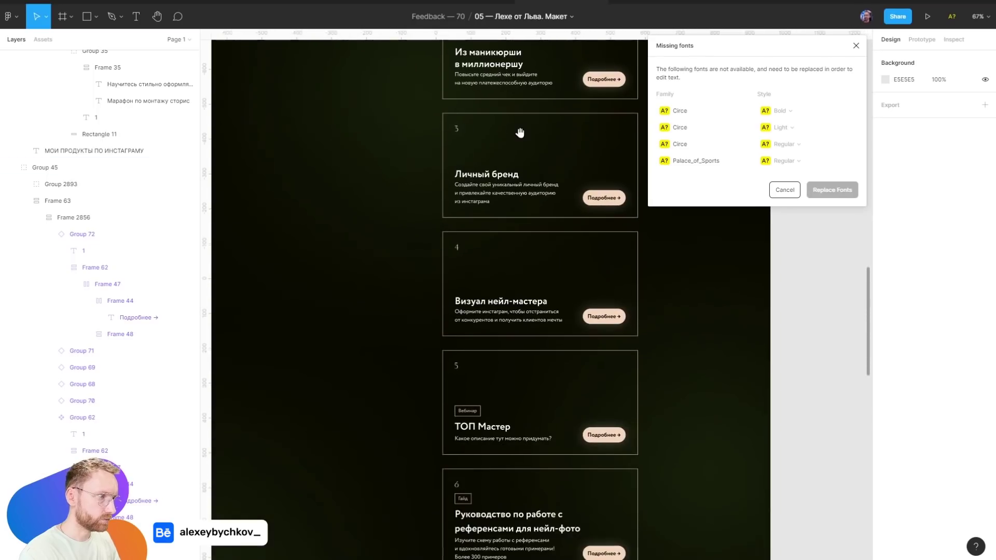
click(784, 190)
scroll(629, 294, down, 3)
Delete the beige footer background rectangle
scroll(649, 95, down, 10)
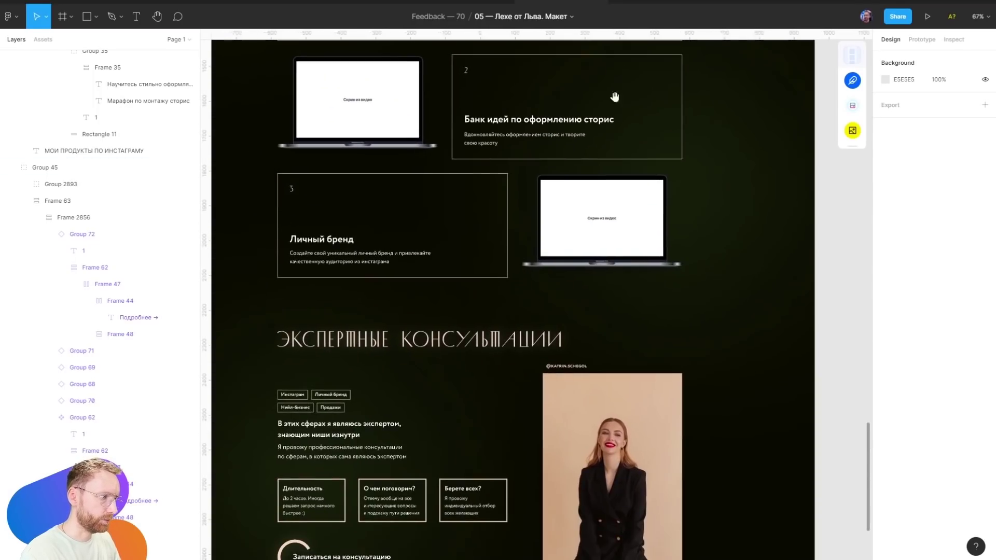
scroll(321, 413, down, 2)
click(321, 412)
click(231, 399)
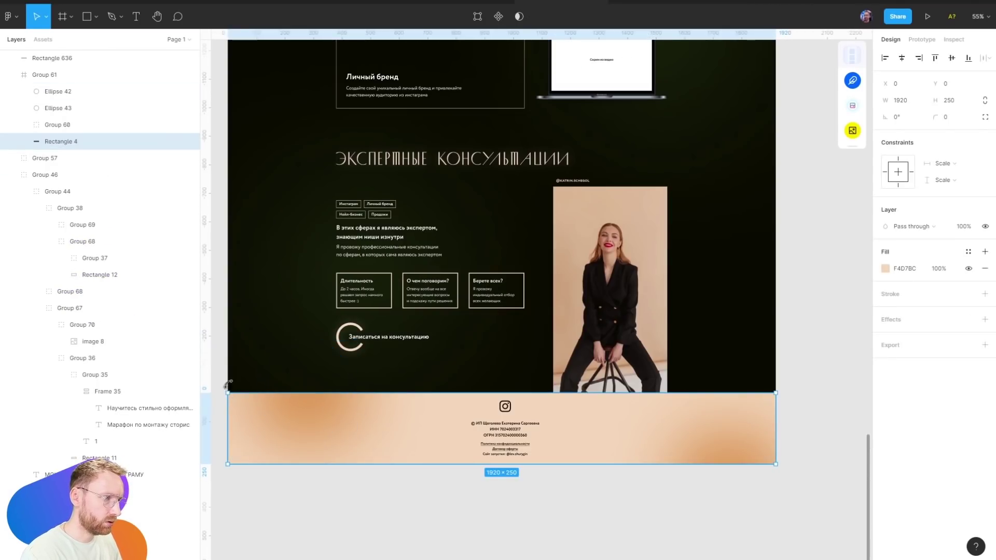
key(Delete)
Move the bottom-left orange glow up beside the consultation text
click(290, 417)
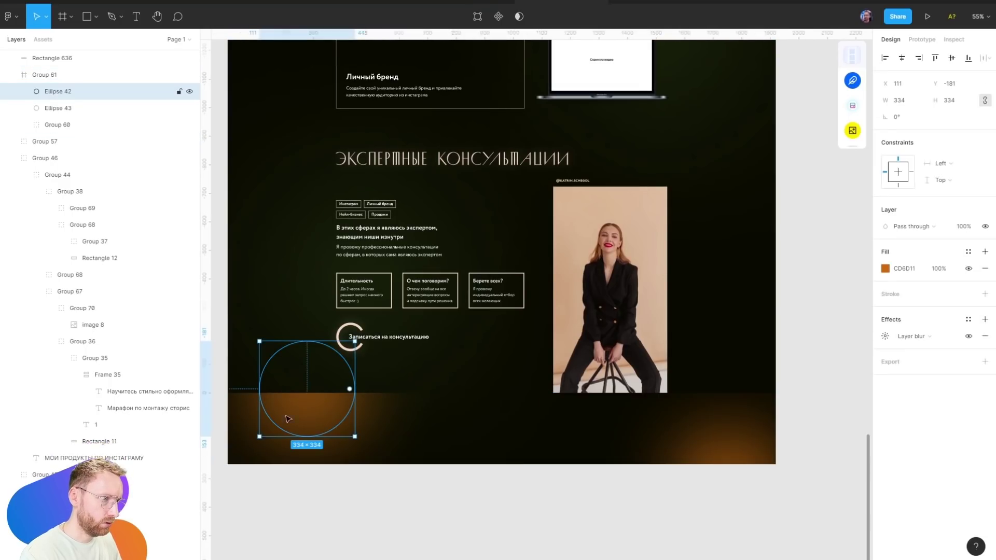
mouse_move(311, 410)
mouse_down()
mouse_move(341, 232)
mouse_move(344, 133)
mouse_move(608, 397)
mouse_up()
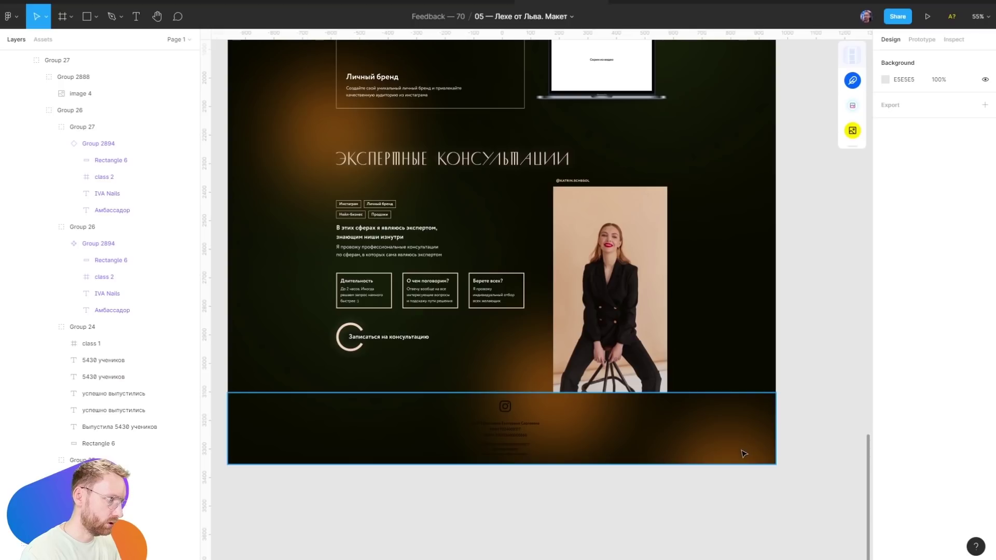
scroll(533, 374, up, 5)
scroll(532, 374, down, 3)
scroll(533, 374, down, 2)
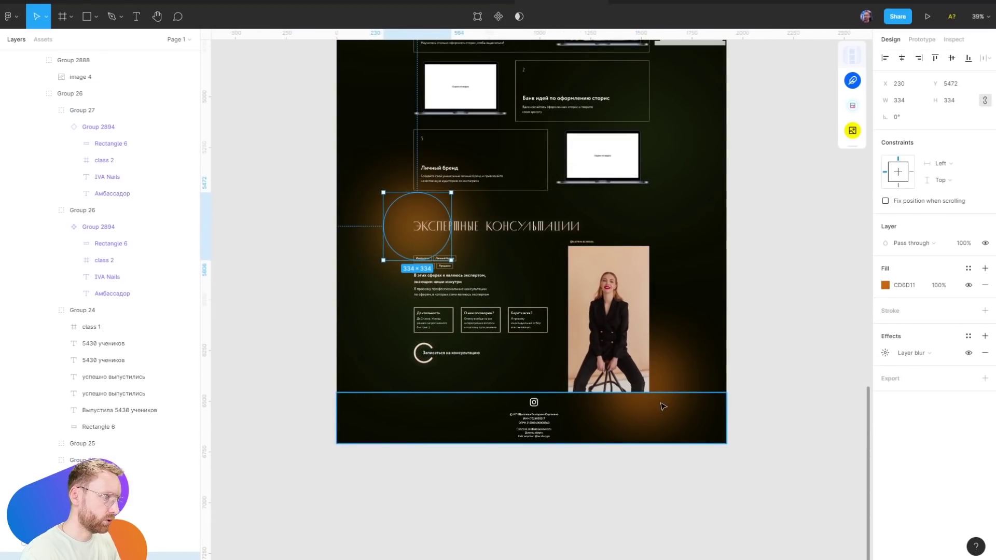
Move the bottom-right orange glow up behind the Мои курсы circle in the hero
click(627, 396)
mouse_move(627, 397)
mouse_down()
mouse_move(673, 140)
mouse_move(695, 247)
mouse_move(459, 92)
mouse_move(479, 95)
mouse_up()
scroll(674, 140, up, 5)
scroll(695, 247, up, 5)
scroll(585, 447, up, 5)
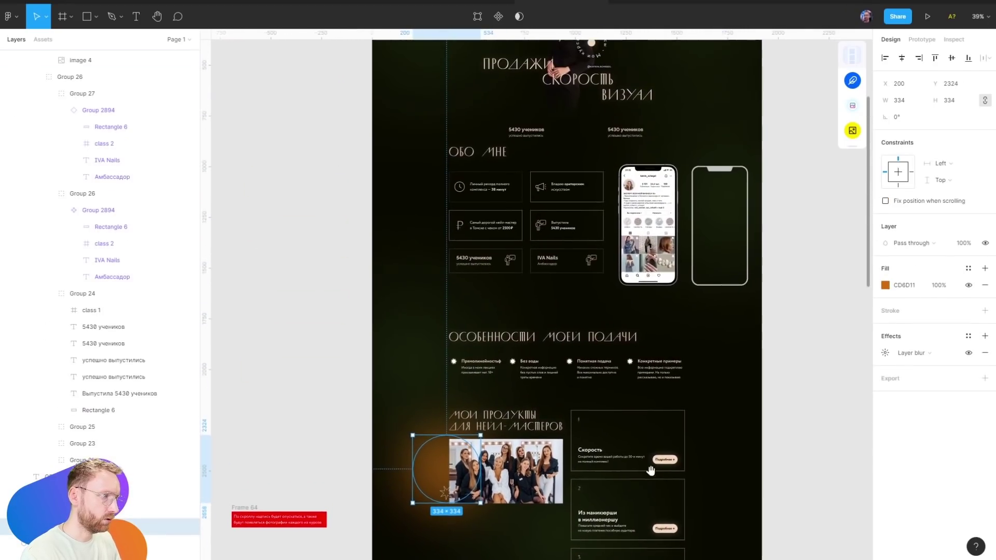
scroll(585, 447, up, 4)
scroll(556, 418, down, 4)
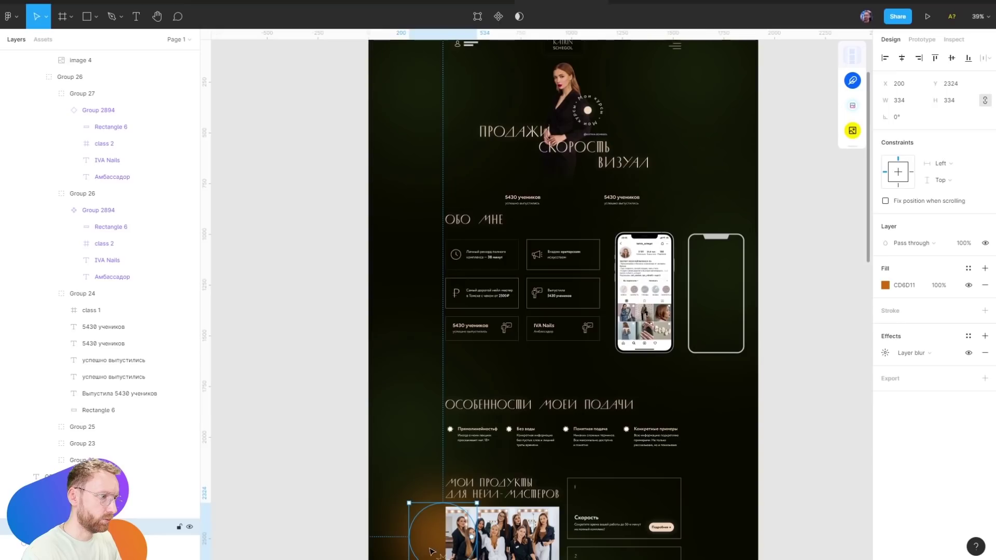
drag(438, 539, 585, 110)
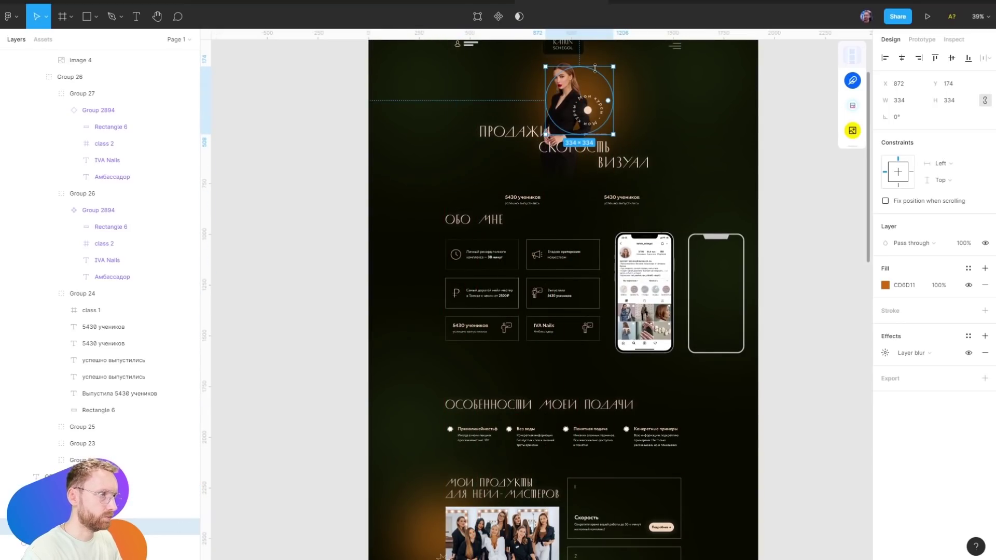
ctrl+scroll(595, 68, up, 3)
mouse_move(595, 68)
mouse_down()
mouse_move(640, 126)
mouse_move(448, 145)
mouse_up()
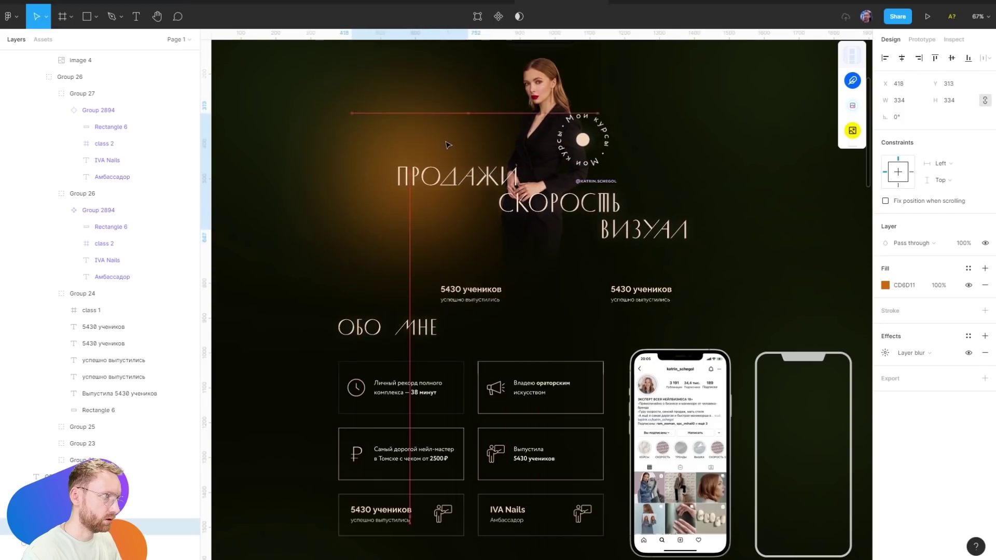
ctrl+scroll(449, 145, down, 2)
drag(425, 156, 580, 126)
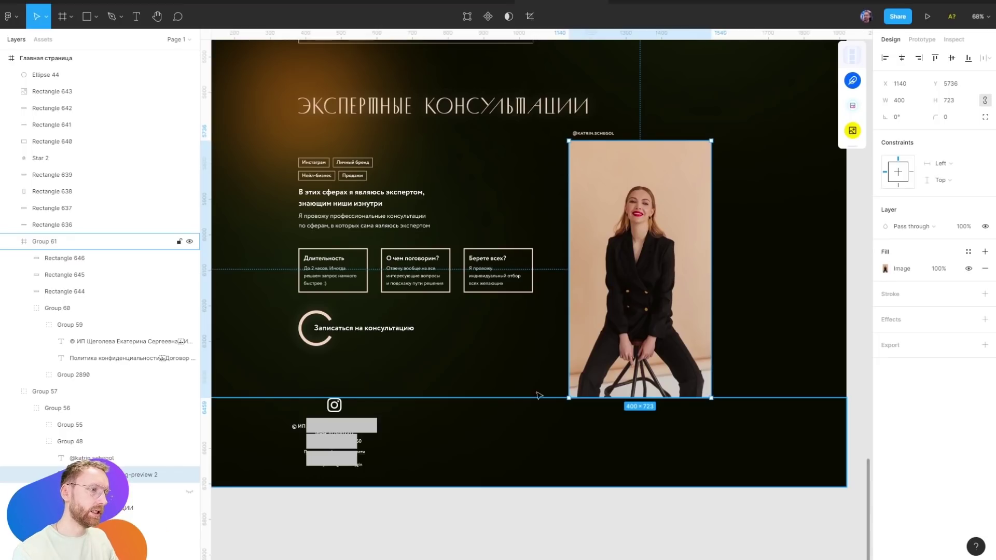
Draw a large light grey block with two smaller 8F8F8F image blocks on its left
scroll(478, 469, down, 7)
key(r)
drag(363, 189, 761, 438)
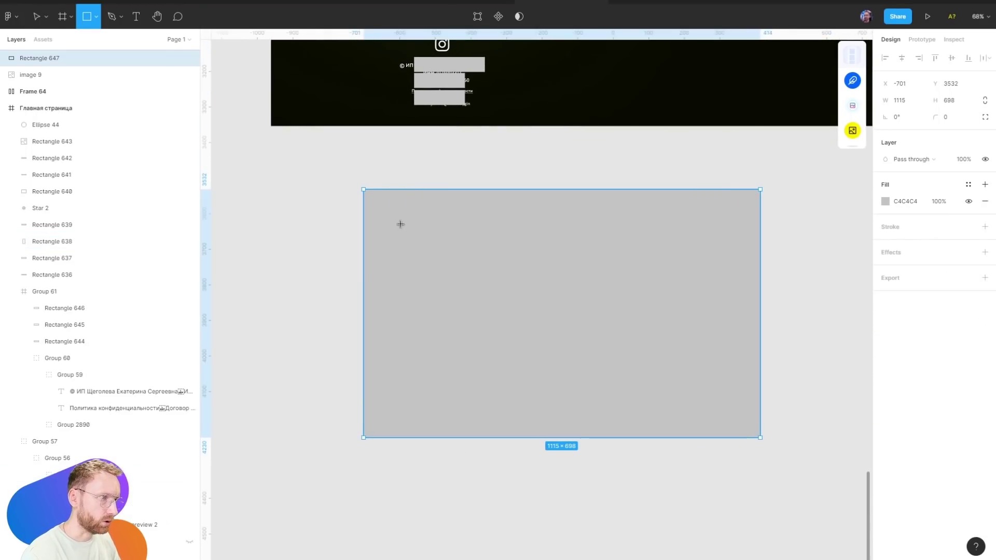
drag(364, 190, 448, 253)
click(902, 201)
text(8F8F8F)
key(Return)
alt+drag(409, 227, 416, 408)
drag(447, 368, 444, 398)
Add a tall 8F8F8F block over the big block's right part
key(r)
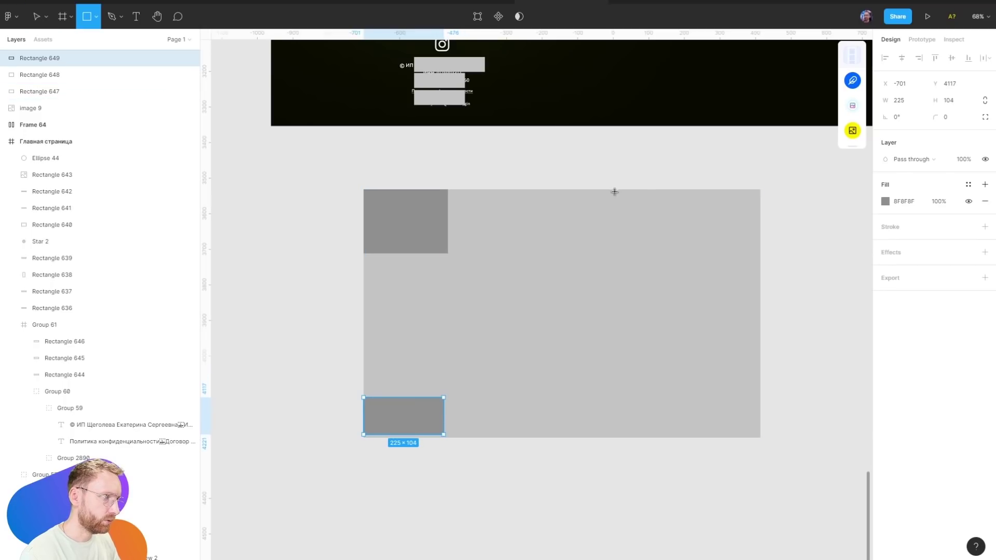
drag(612, 190, 760, 437)
key(i)
click(433, 227)
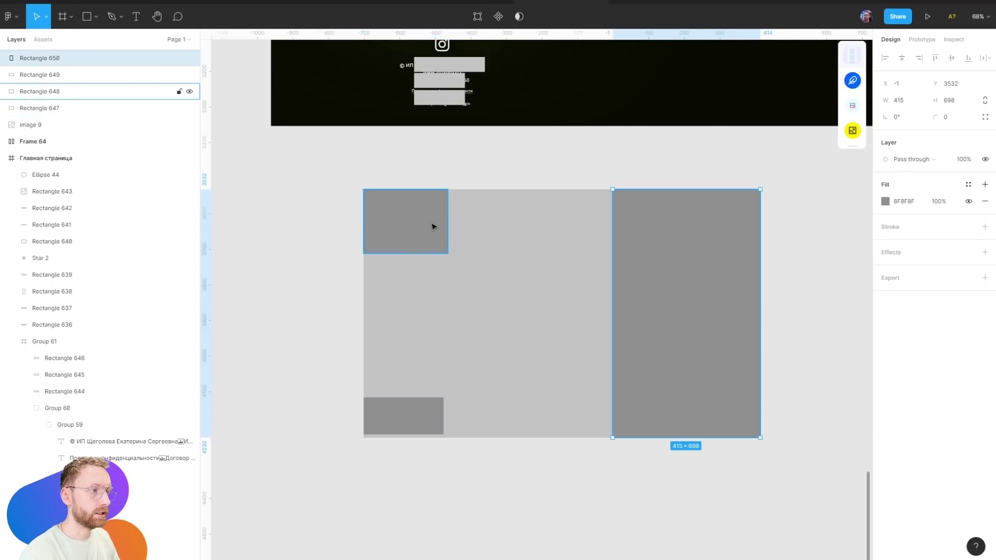
Add thin placeholder text bars and stretch the right dark block to 1036 tall
key(r)
drag(443, 196, 574, 212)
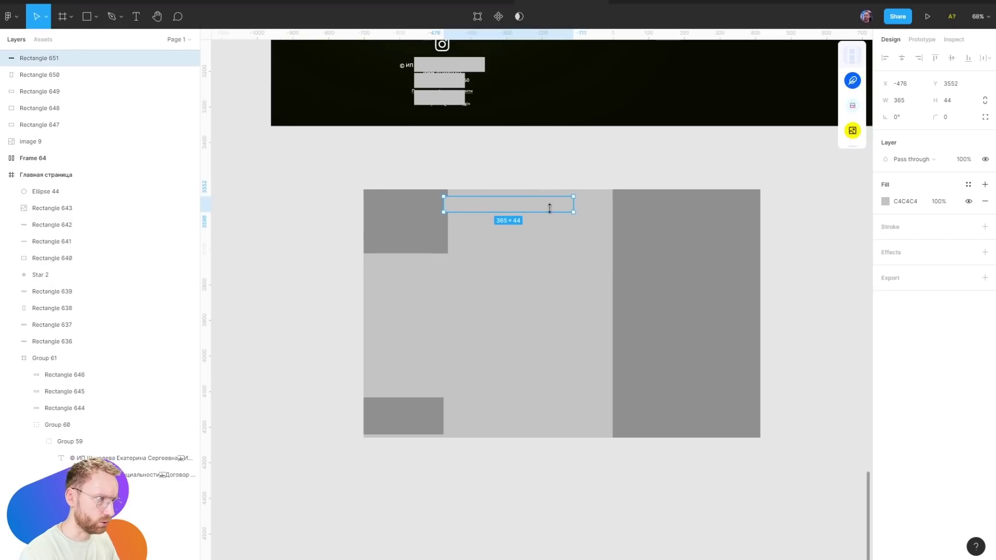
mouse_move(377, 293)
mouse_down()
mouse_move(447, 302)
mouse_move(411, 321)
mouse_up()
key(ctrl+d)
key(ctrl+d)
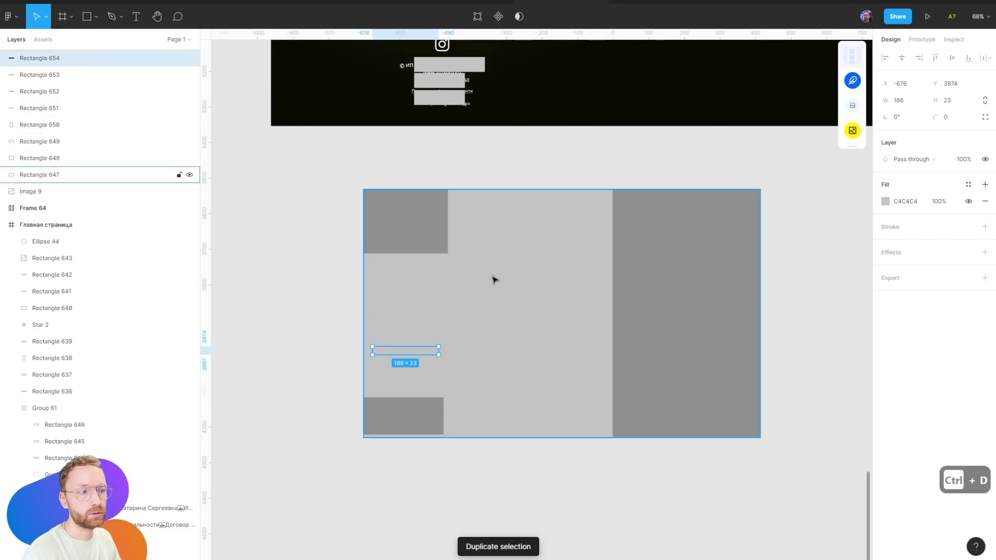
click(673, 428)
drag(671, 441, 670, 558)
scroll(378, 368, down, 3)
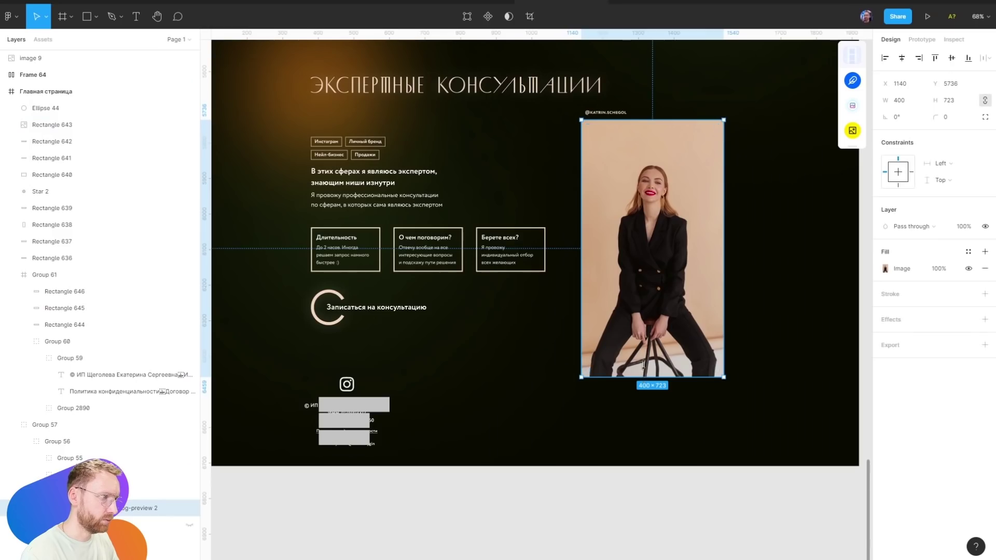
Crop the consultation photo shorter, to 400×427
key(ctrl+z)
double_click(677, 282)
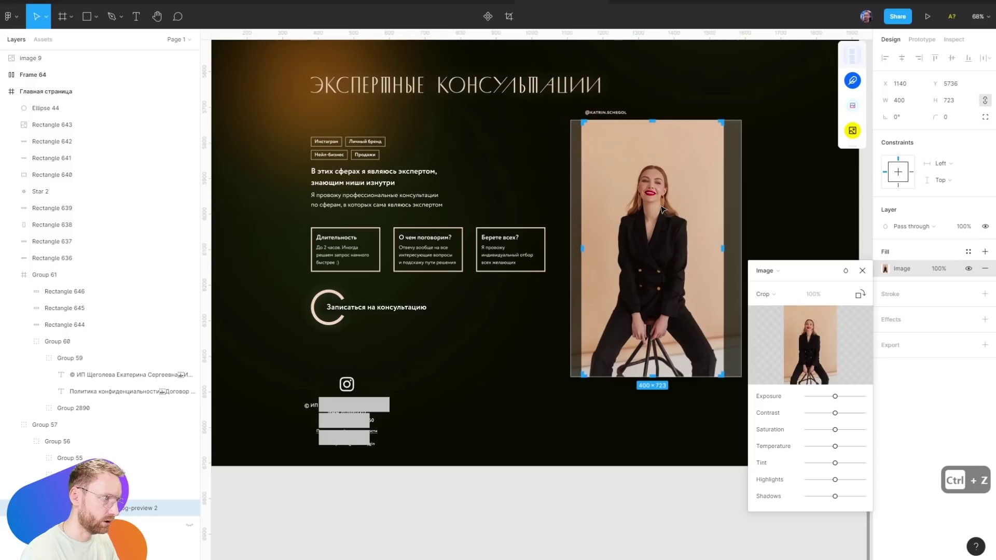
drag(645, 378, 644, 271)
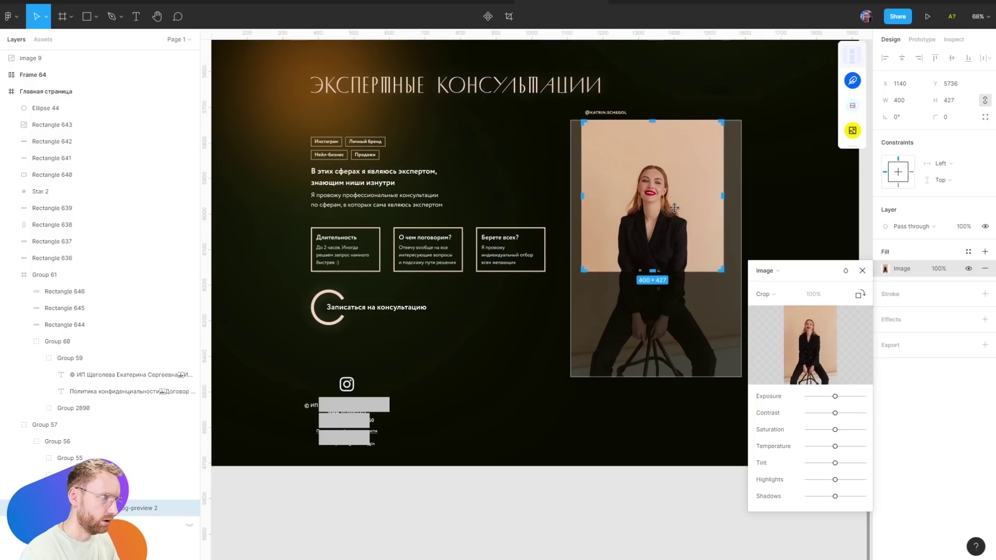
key(Return)
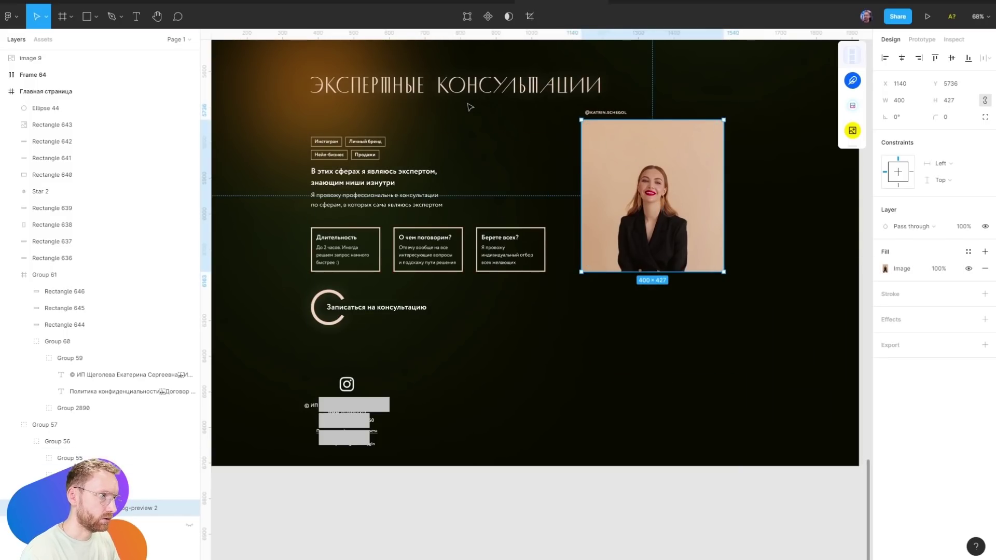
click(590, 86)
mouse_move(318, 73)
mouse_down()
mouse_move(486, 98)
mouse_move(484, 130)
mouse_move(436, 118)
mouse_move(426, 88)
mouse_up()
shift+click(411, 91)
click(665, 137)
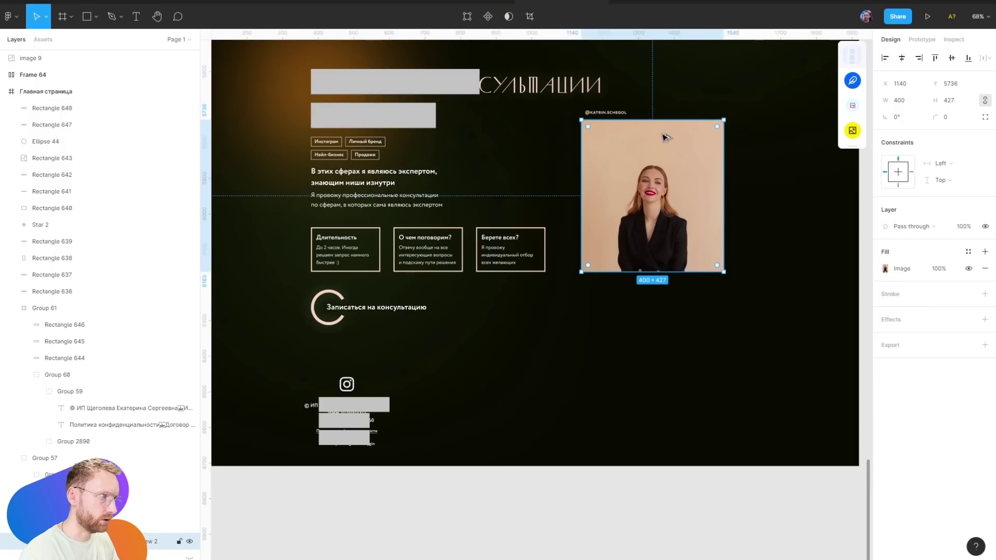
shift+click(619, 113)
key(shift+Up)
key(shift+Up)
key(shift+Up)
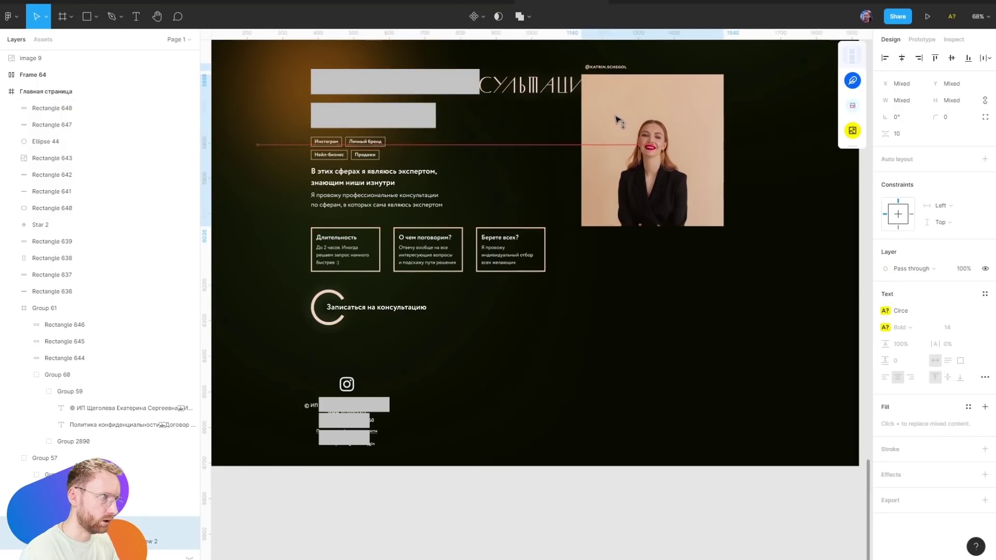
Re-crop the consultation photo to 400×573
click(618, 127)
key(Return)
drag(652, 220, 652, 271)
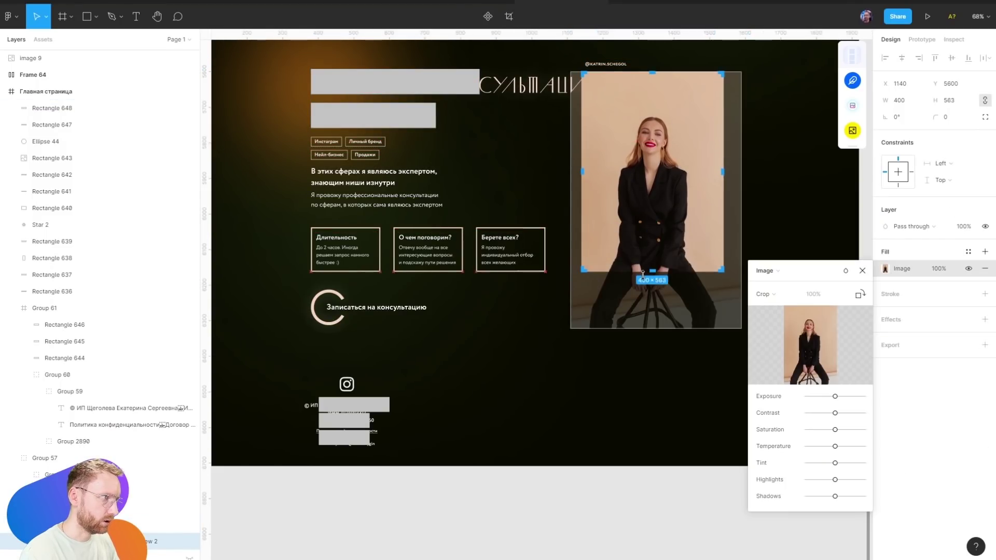
key(Return)
Delete the Записаться на консультацию button
scroll(589, 358, up, 3)
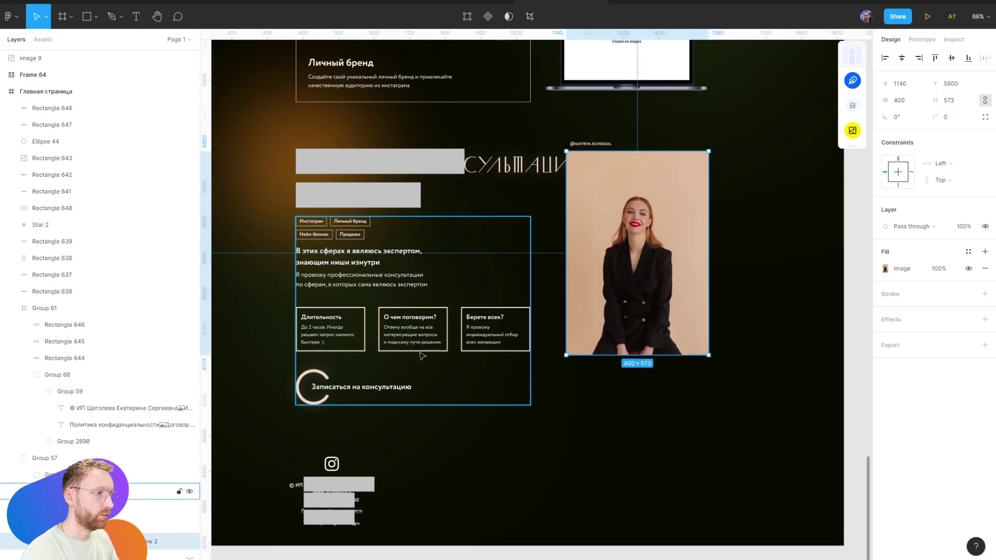
click(358, 386)
double_click(357, 387)
key(Delete)
Draw a wide block below the consultation section filled with peach F4D7BC
scroll(554, 332, down, 5)
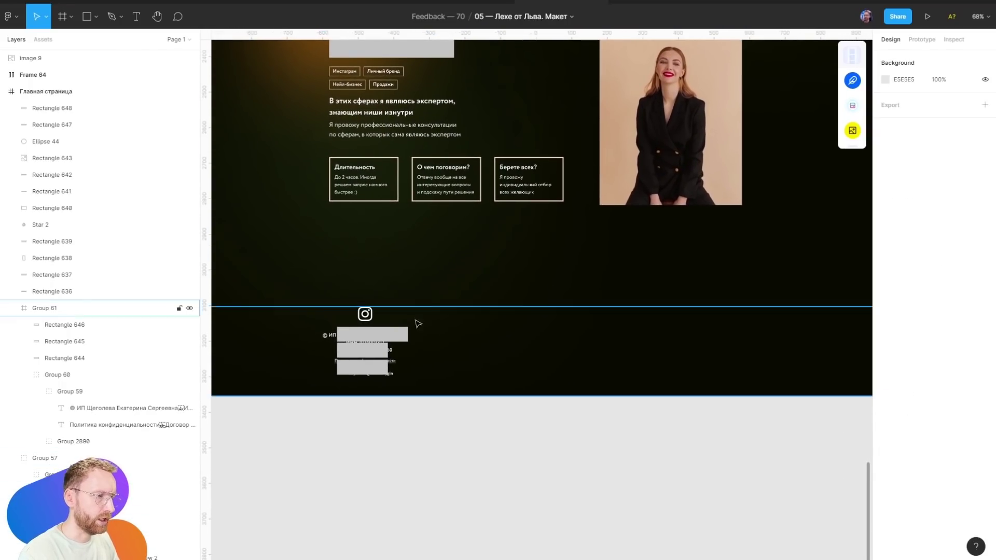
key(r)
mouse_move(325, 282)
mouse_down()
mouse_move(758, 402)
mouse_move(751, 389)
mouse_up()
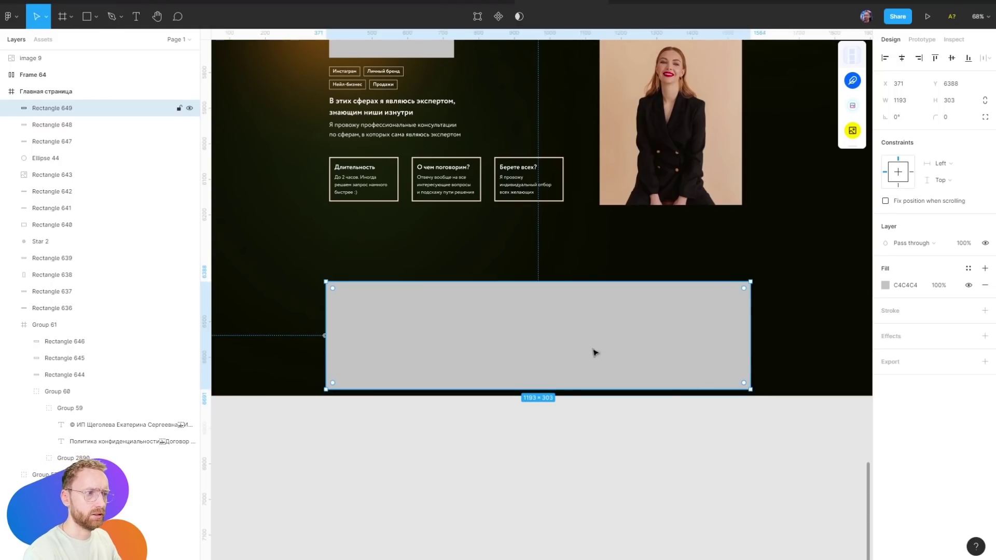
click(554, 220)
scroll(520, 320, up, 5)
scroll(574, 285, down, 4)
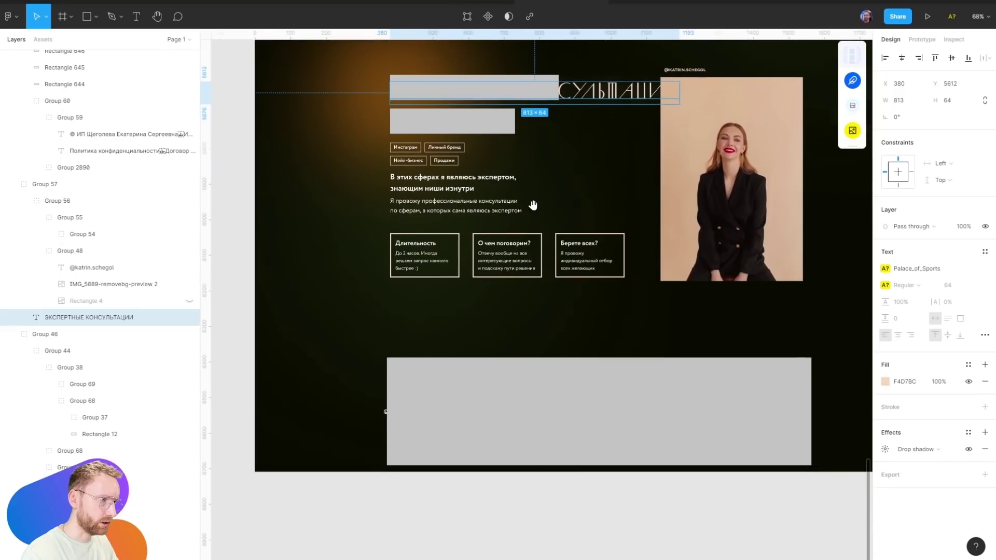
key(r)
drag(413, 373, 536, 394)
key(ctrl+z)
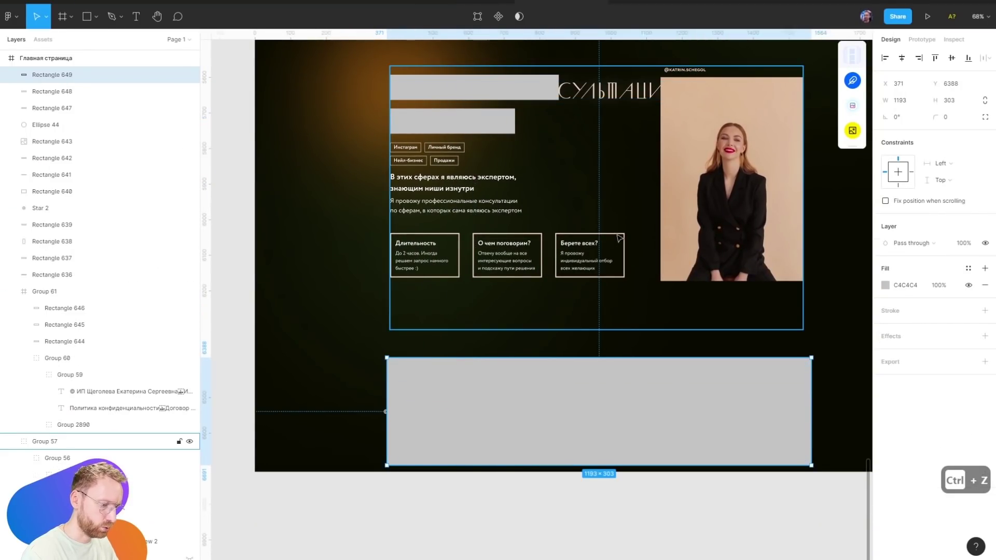
key(i)
click(822, 79)
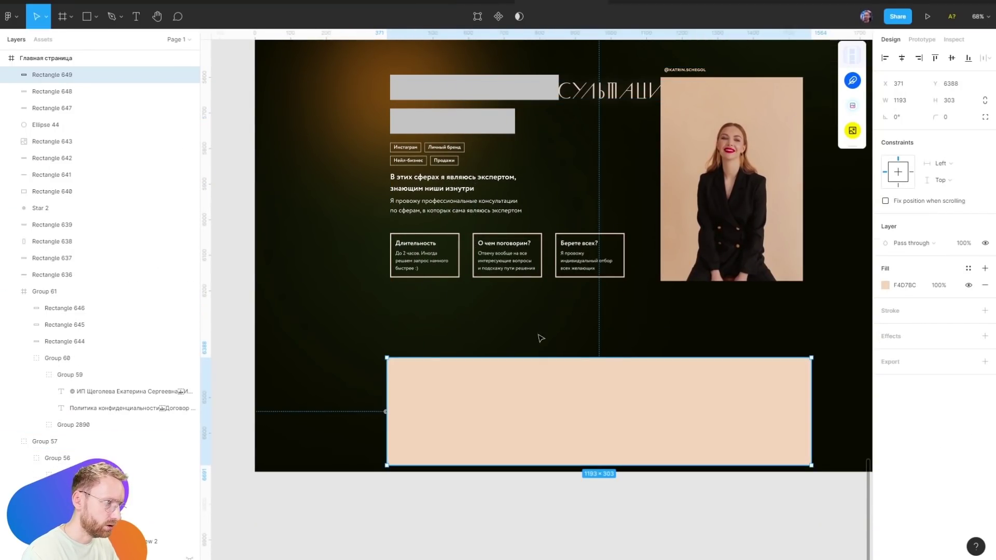
Extend the page frame downward and move the footer group below the peach block
click(540, 347)
click(549, 400)
key(Escape)
scroll(559, 377, down, 2)
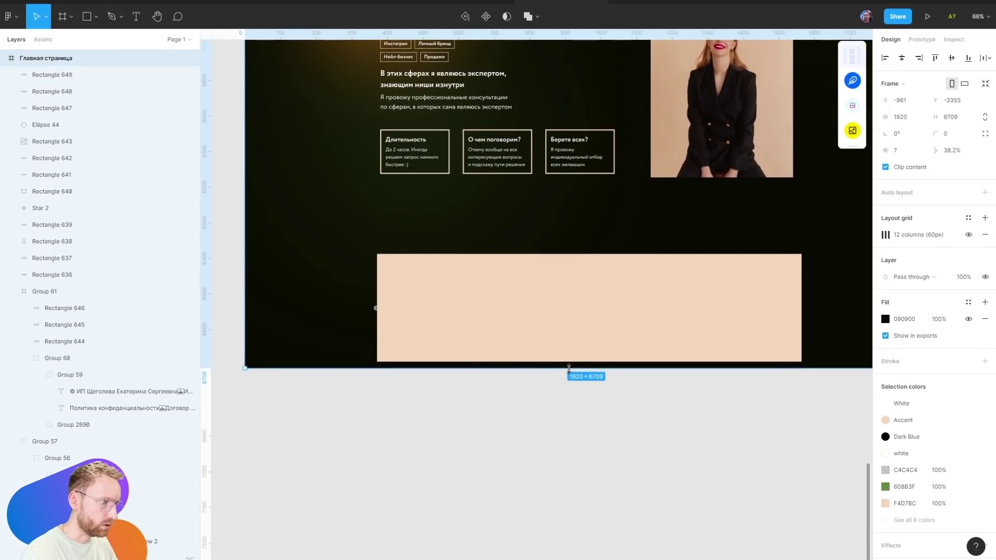
drag(569, 368, 568, 504)
click(373, 312)
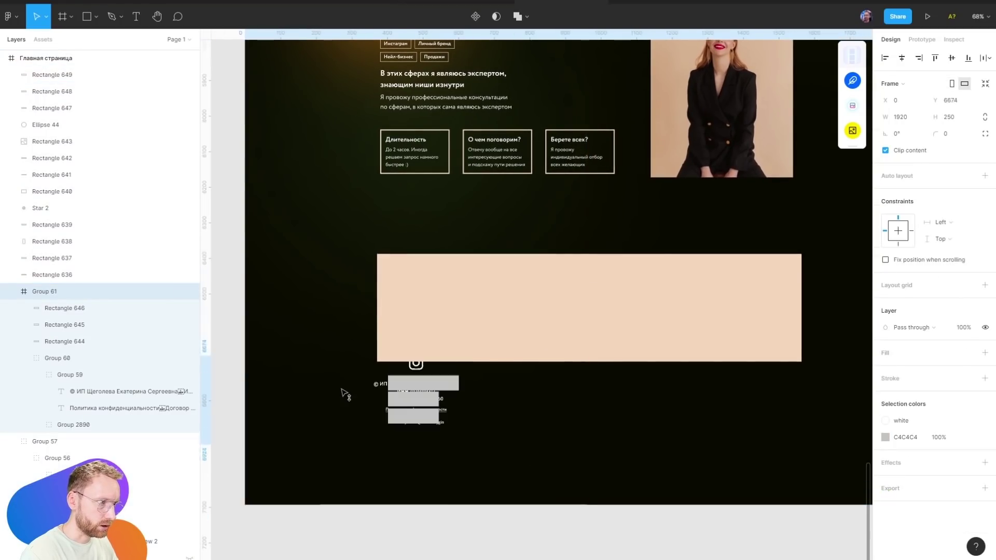
drag(342, 392, 509, 423)
Add two grey placeholder bars inside the peach block, the lower one narrower
scroll(559, 280, up, 1)
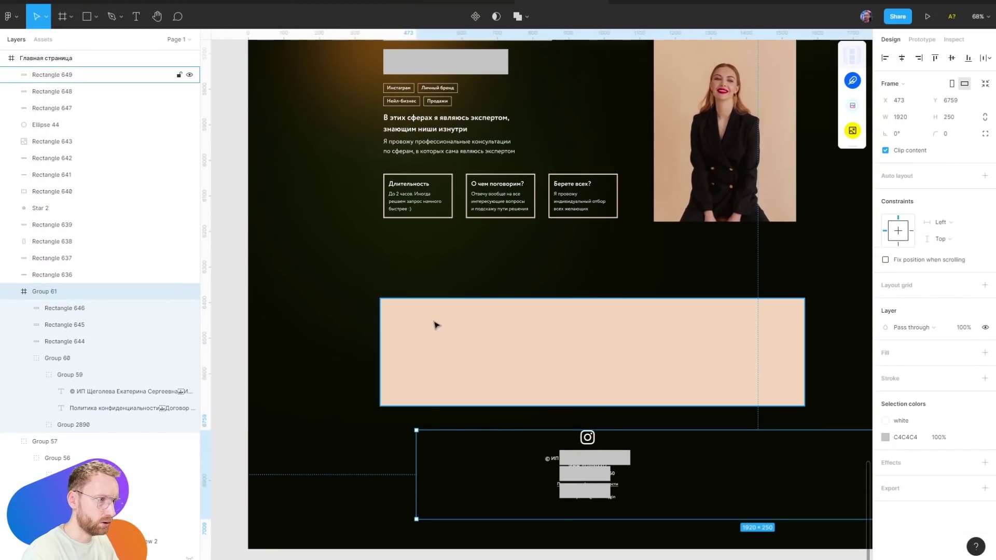
key(r)
drag(401, 306, 565, 334)
key(ctrl+d)
drag(482, 320, 483, 355)
drag(567, 357, 525, 357)
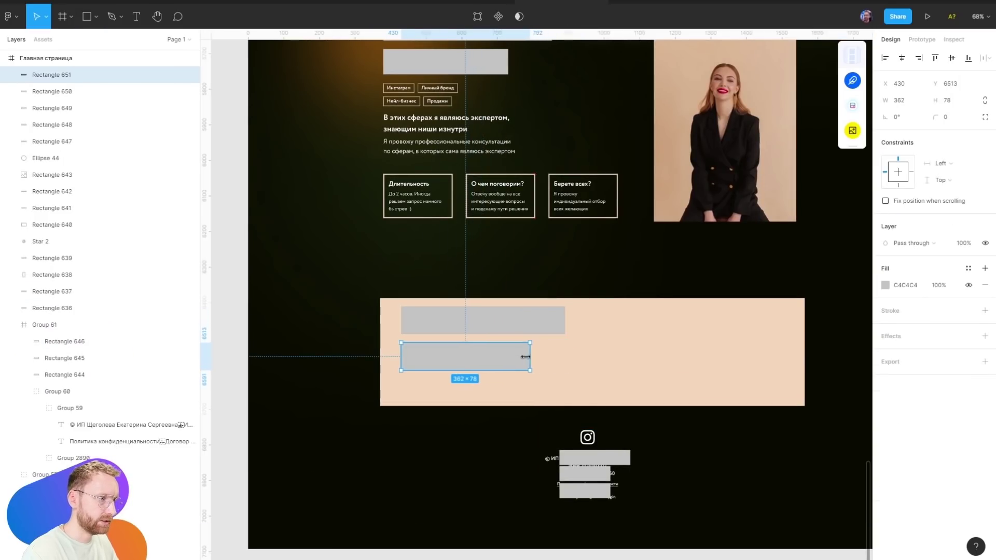
shift+click(515, 321)
drag(514, 322, 518, 336)
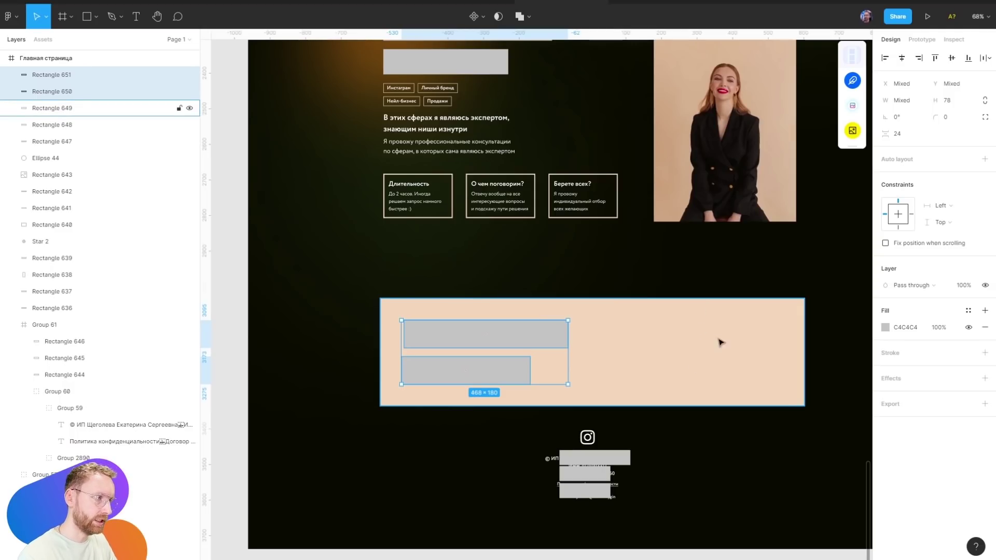
drag(668, 285, 649, 504)
Draw an oversized grey rectangle over the layout, then delete it
scroll(454, 341, down, 5)
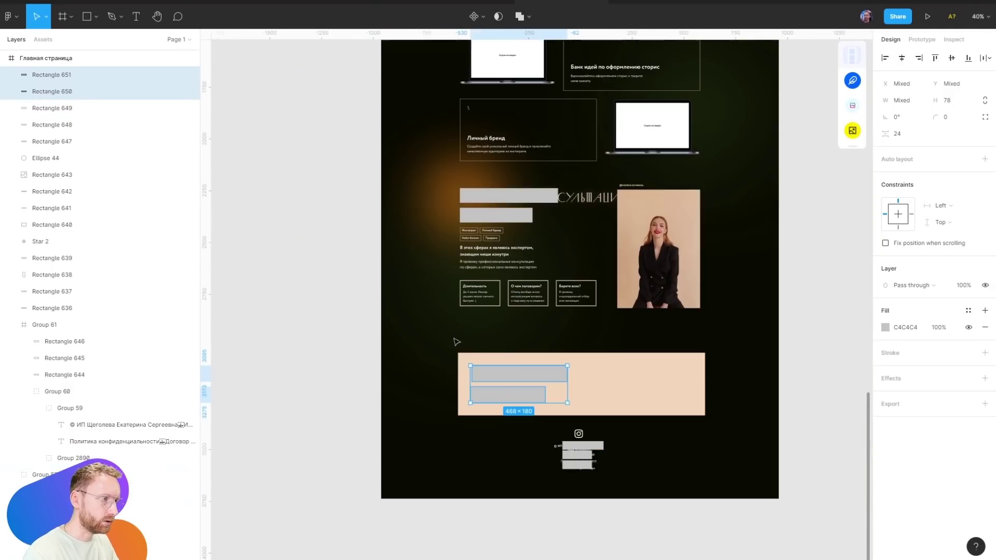
scroll(561, 395, up, 5)
key(r)
drag(443, 214, 703, 463)
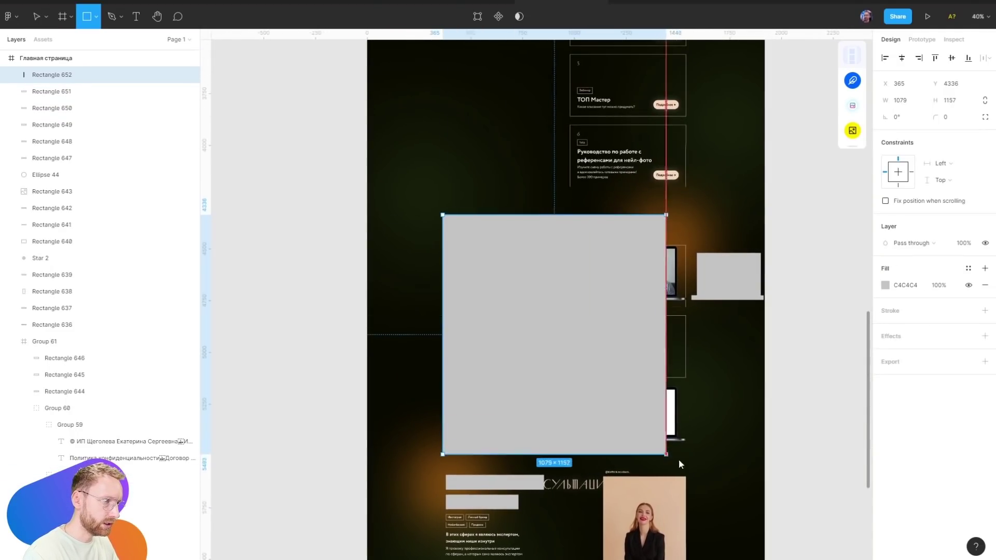
scroll(614, 282, up, 3)
key(Delete)
scroll(615, 281, up, 4)
scroll(614, 281, up, 4)
Try grey placeholder blocks beside the product cards, undoing the move and two extra blocks
key(r)
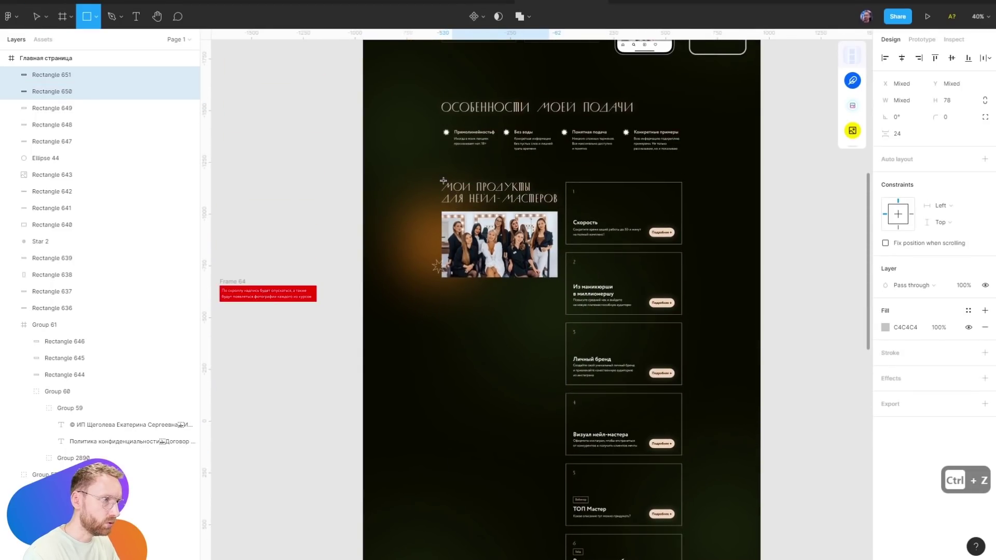
drag(441, 181, 682, 291)
drag(565, 233, 571, 451)
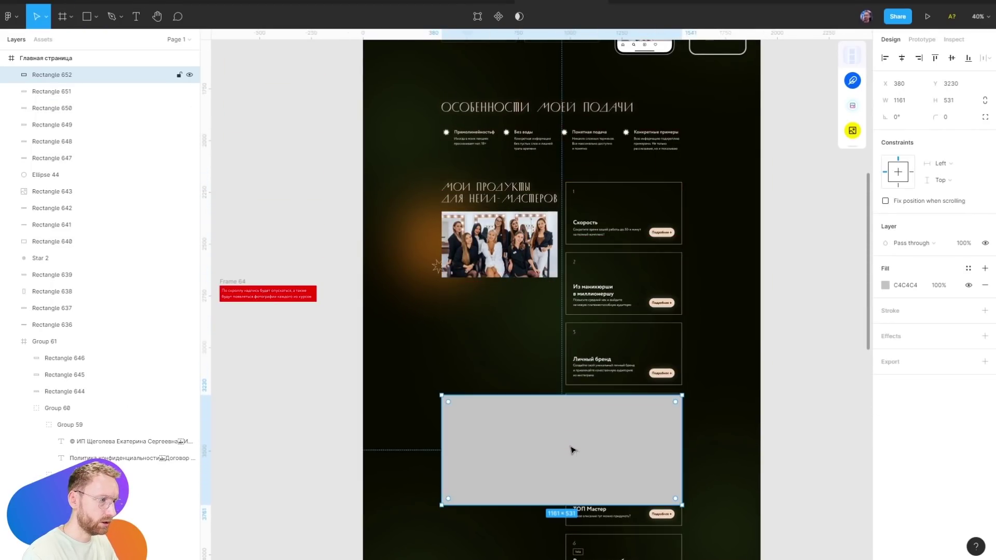
key(ctrl+z)
scroll(604, 201, up, 5)
key(r)
drag(437, 289, 673, 343)
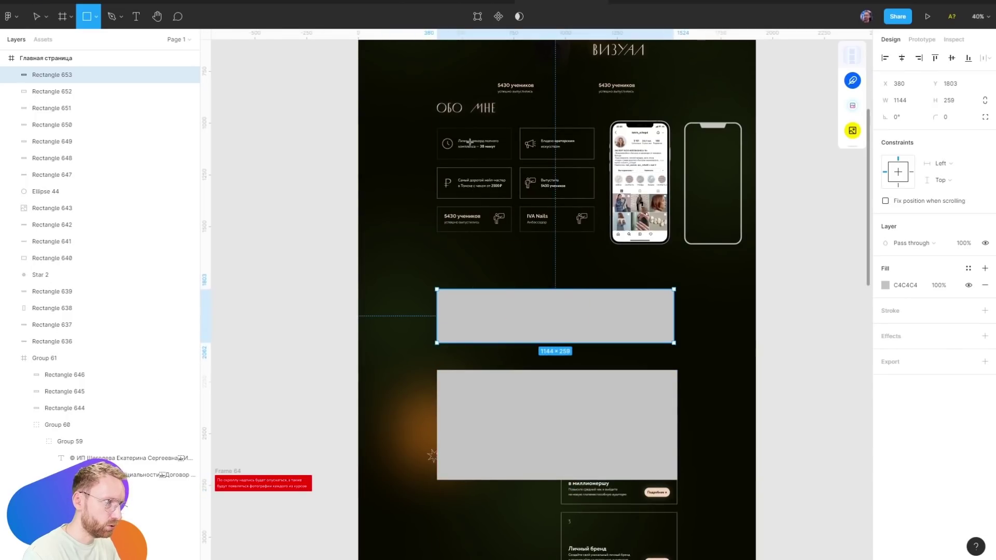
key(r)
drag(455, 110, 674, 253)
scroll(651, 366, up, 5)
key(ctrl+z)
key(ctrl+z)
scroll(535, 340, up, 3)
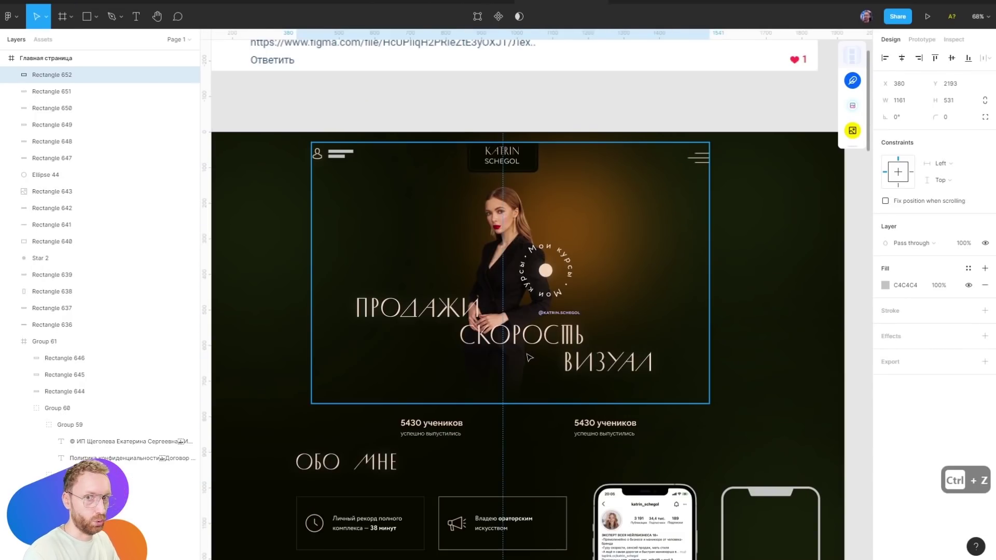
Undo the last grey block and consultation edits back to the Экспертные консультации heading and footer glow
scroll(529, 358, down, 5)
scroll(530, 363, down, 5)
scroll(528, 400, down, 5)
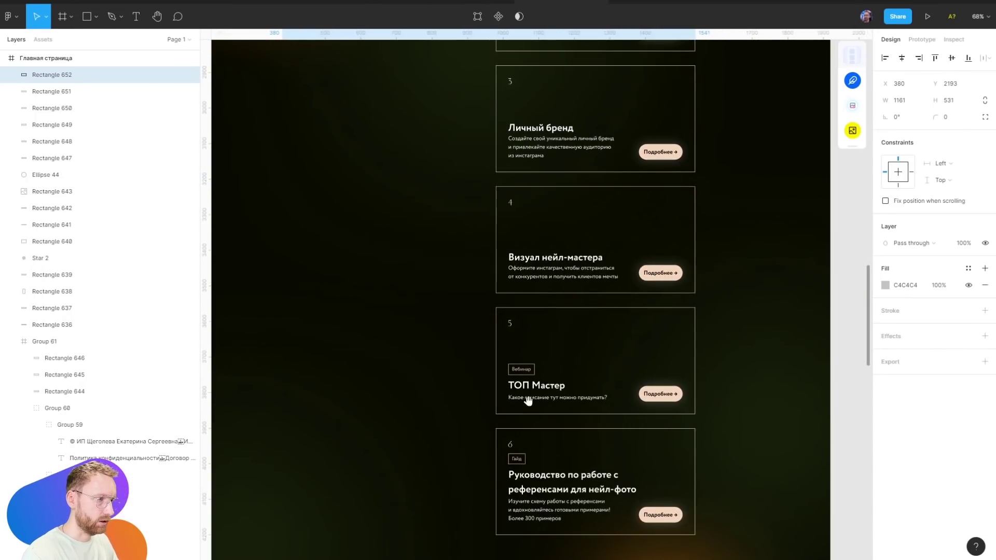
scroll(528, 400, down, 5)
scroll(529, 394, down, 5)
scroll(539, 388, down, 5)
scroll(540, 104, down, 5)
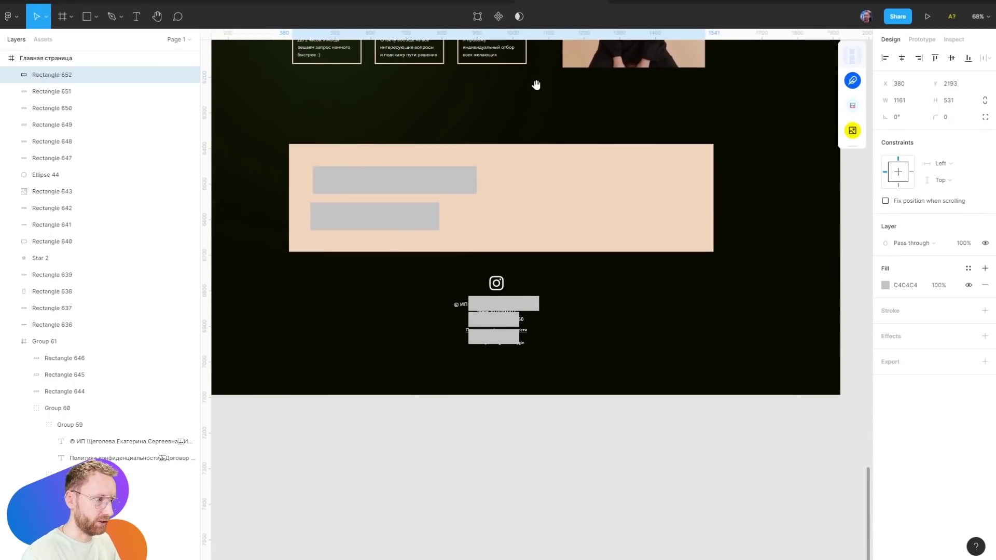
key(ctrl+z)
scroll(591, 336, up, 3)
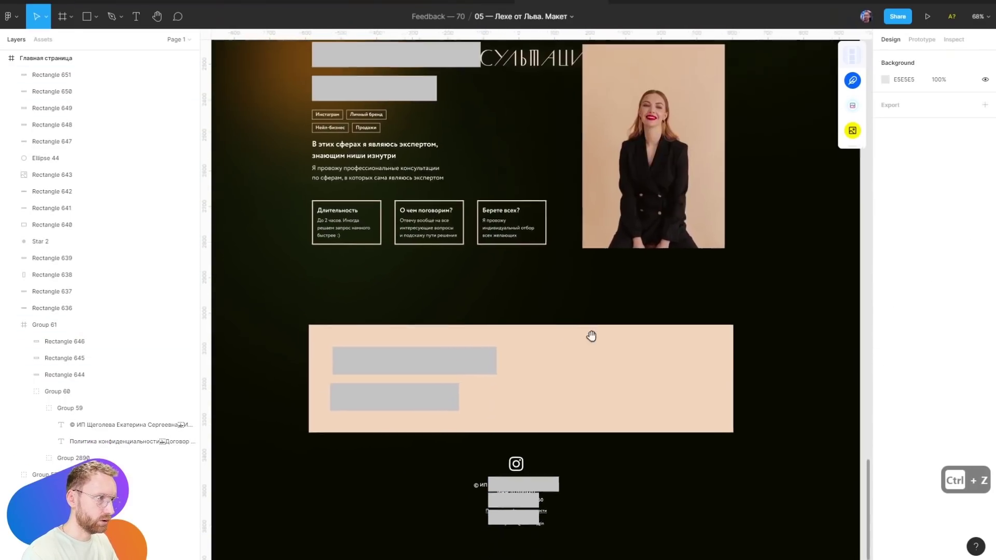
scroll(591, 336, up, 2)
key(ctrl+z)
key(ctrl+z)
key(ctrl+z)
key(ctrl+z)
key(ctrl+z)
key(ctrl+z)
key(ctrl+z)
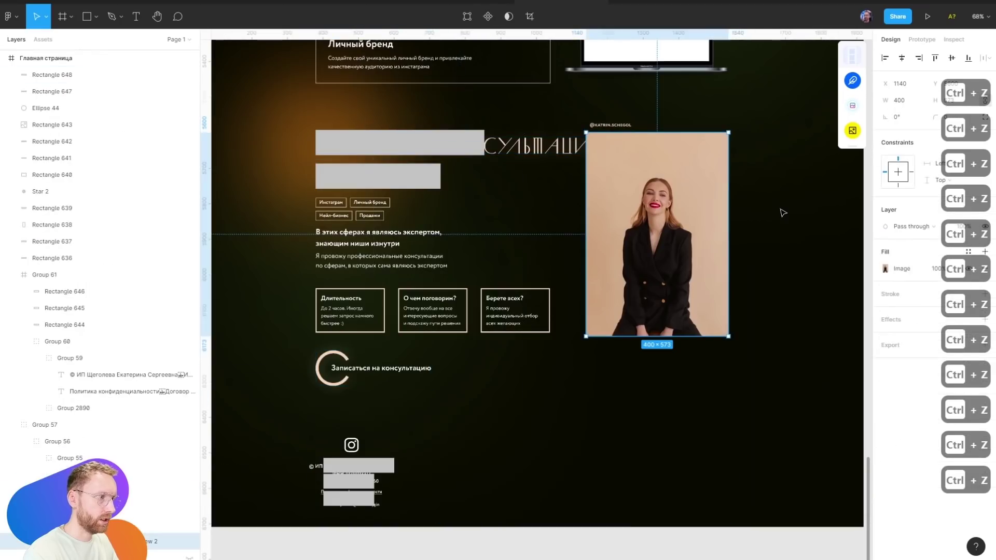
key(ctrl+z)
key(ctrl+z)
key(ctrl+z)
key(ctrl+z)
key(ctrl+z)
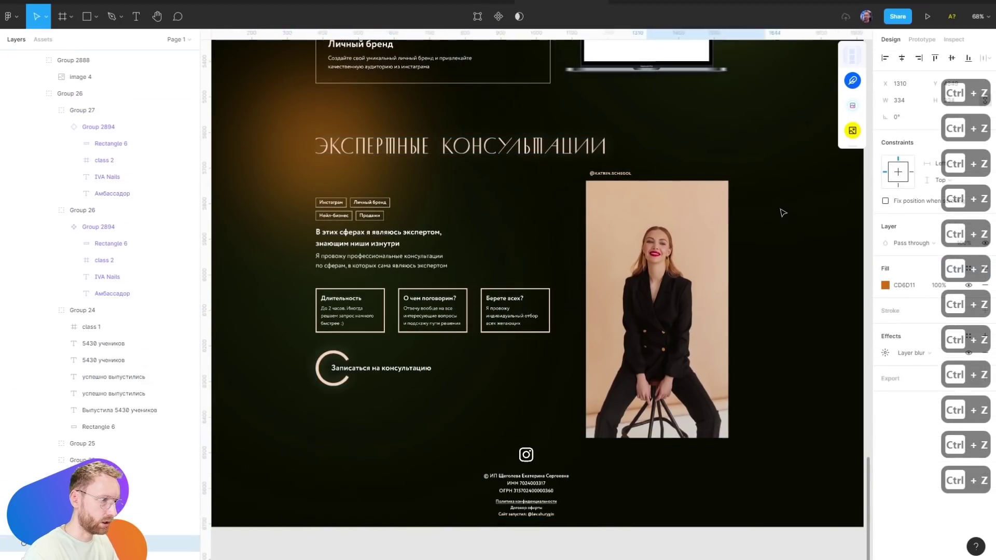
key(ctrl+z)
key(ctrl+z)
key(ctrl+z)
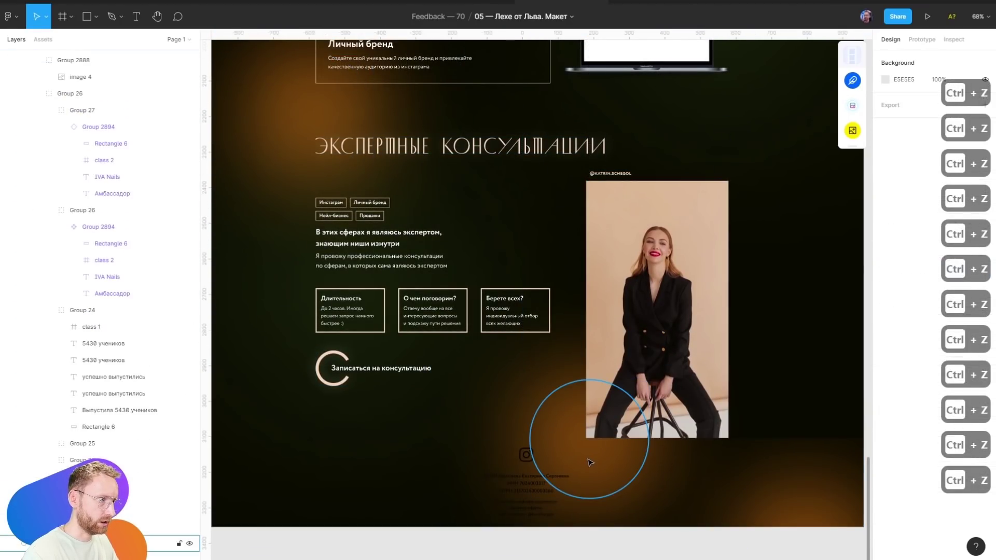
key(ctrl+z)
Bring the Мои продукты product cards section into view on the canvas
scroll(590, 462, up, 10)
scroll(579, 397, up, 4)
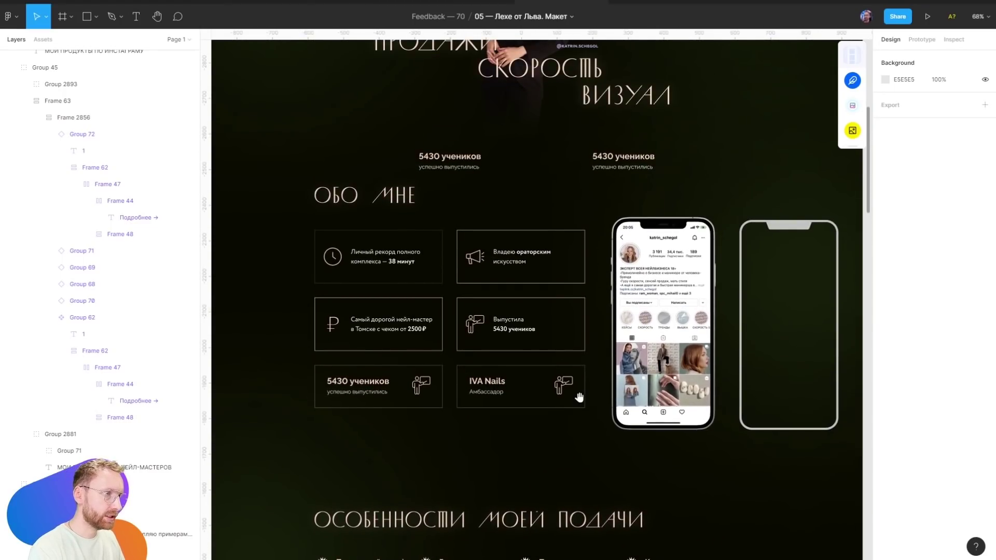
scroll(579, 398, down, 4)
scroll(637, 360, down, 3)
scroll(613, 455, up, 4)
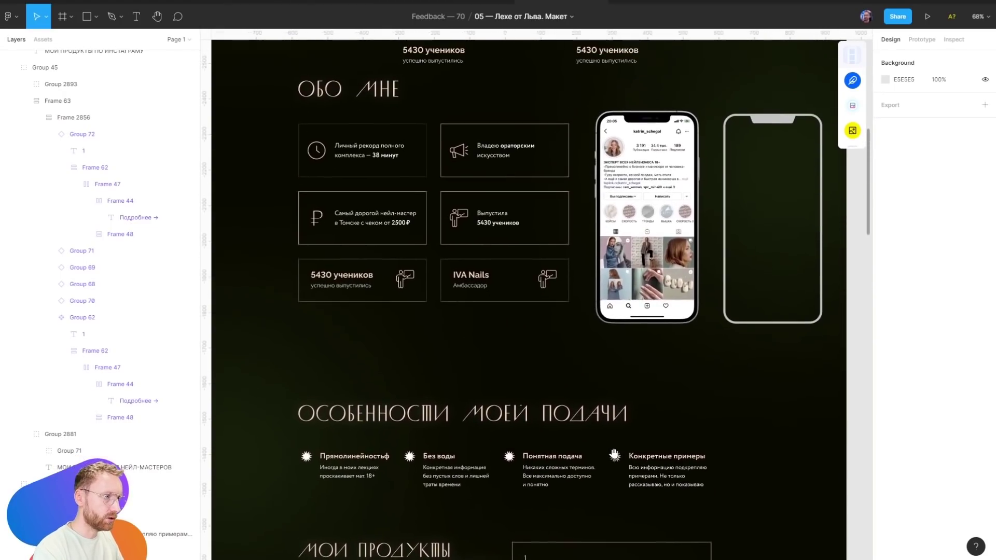
mouse_move(613, 455)
mouse_down()
mouse_move(575, 218)
mouse_move(637, 185)
mouse_up()
scroll(622, 389, down, 10)
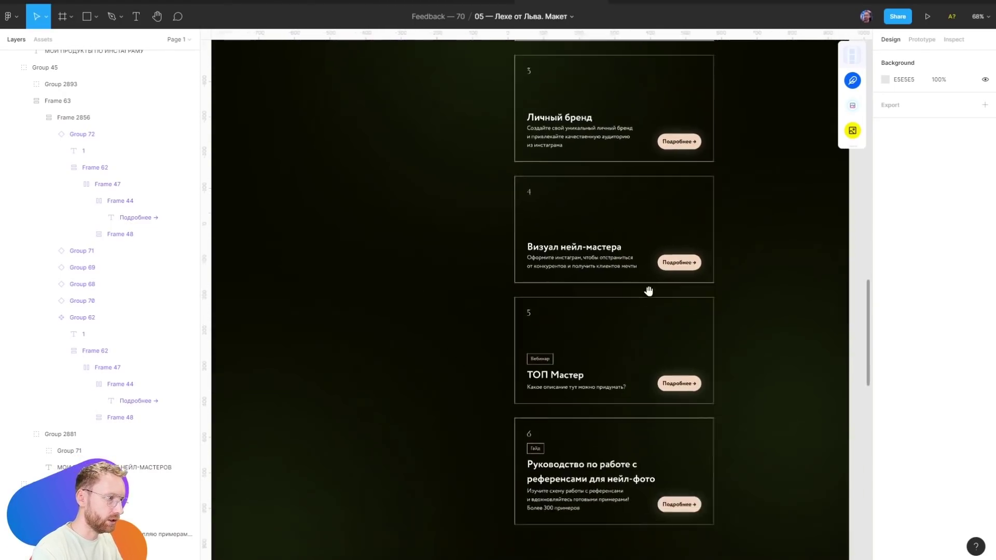
scroll(651, 389, up, 3)
scroll(607, 469, up, 8)
scroll(556, 215, up, 5)
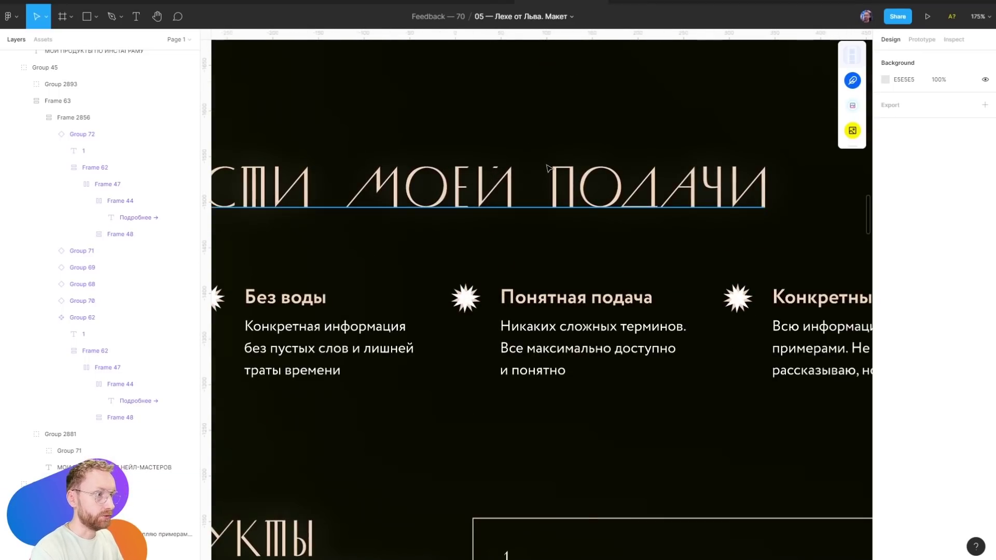
scroll(557, 215, up, 3)
scroll(467, 218, down, 2)
scroll(425, 185, down, 2)
scroll(541, 342, down, 4)
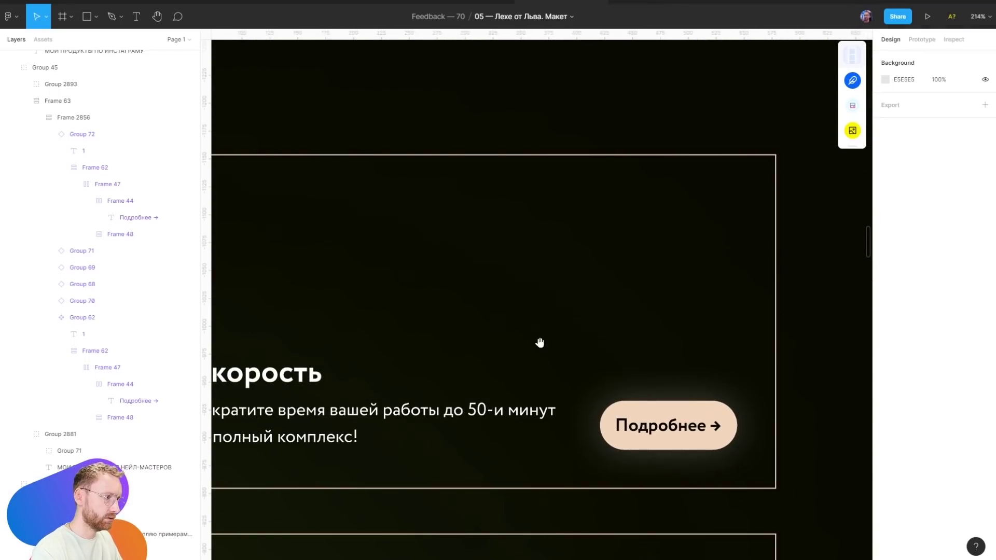
scroll(481, 130, down, 5)
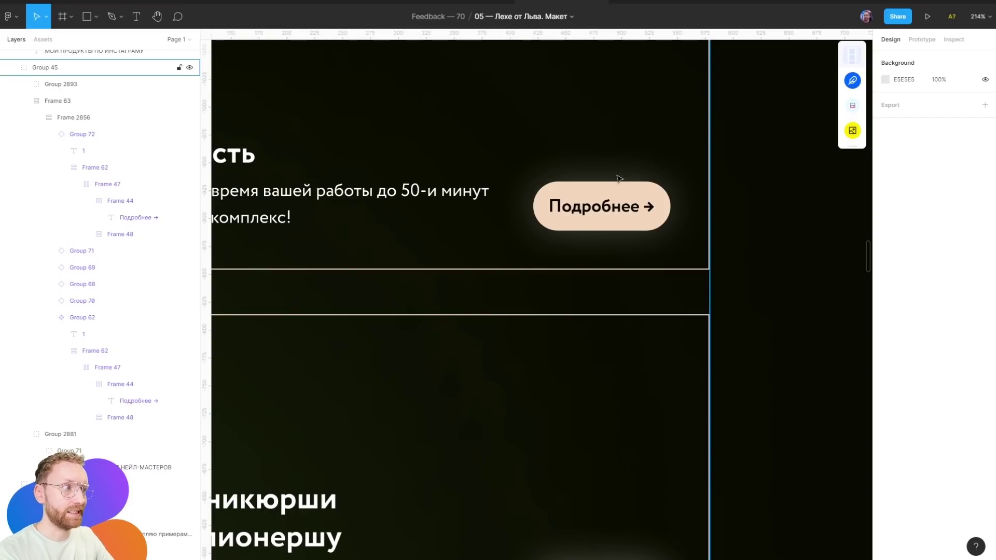
Widen the Скорость card's nested Подробнее button from 123 to 147 px
click(593, 204)
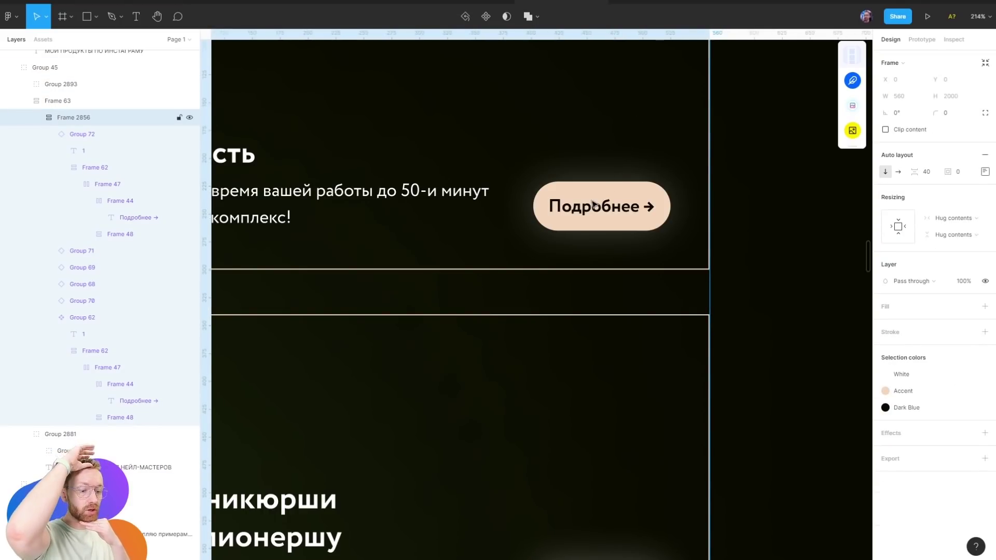
double_click(594, 204)
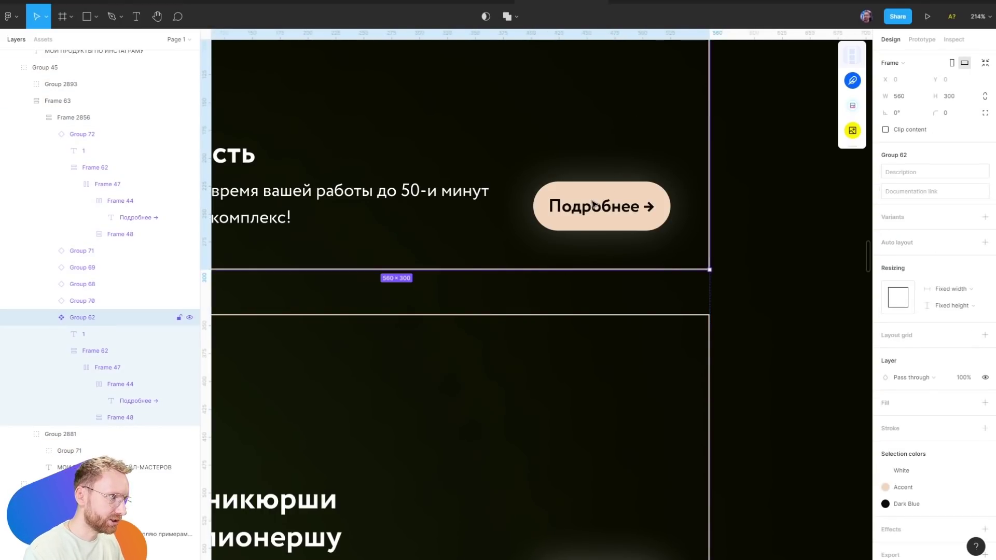
double_click(547, 207)
drag(534, 202, 519, 202)
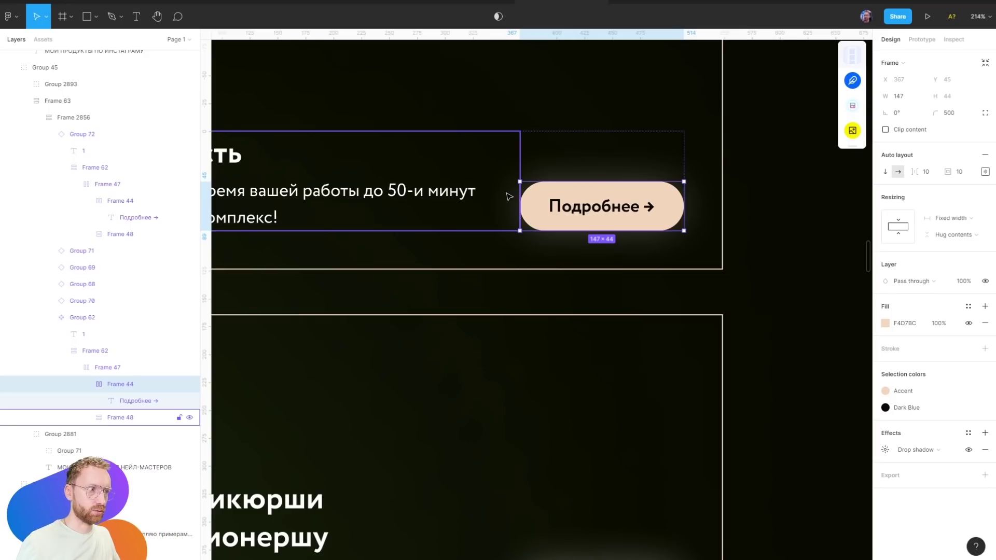
click(775, 218)
scroll(640, 198, down, 5)
scroll(541, 127, up, 10)
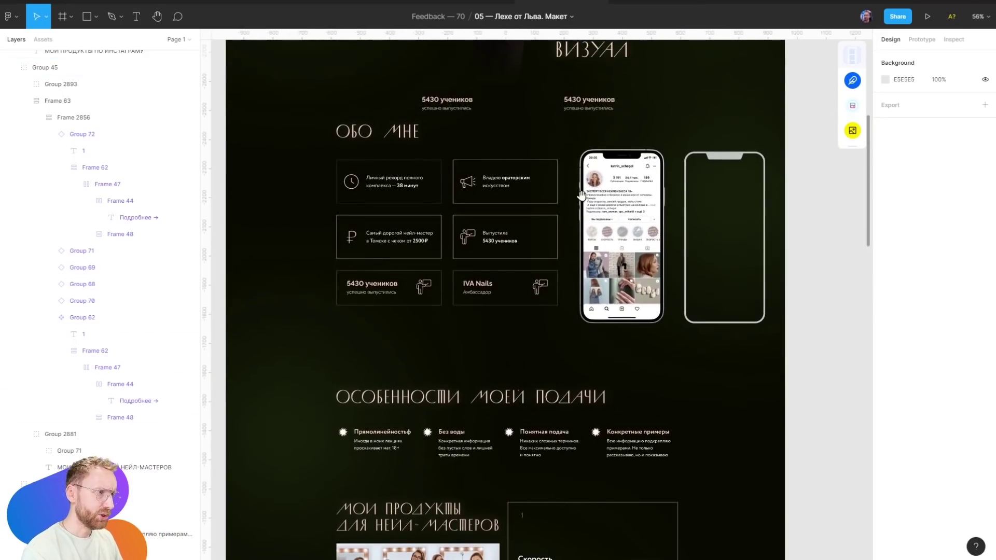
scroll(550, 207, up, 3)
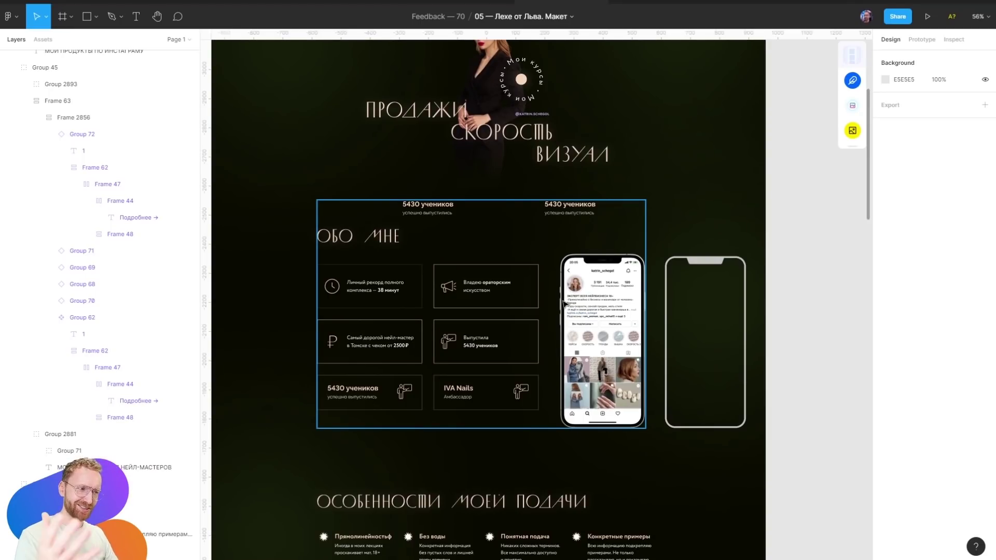
scroll(564, 304, up, 6)
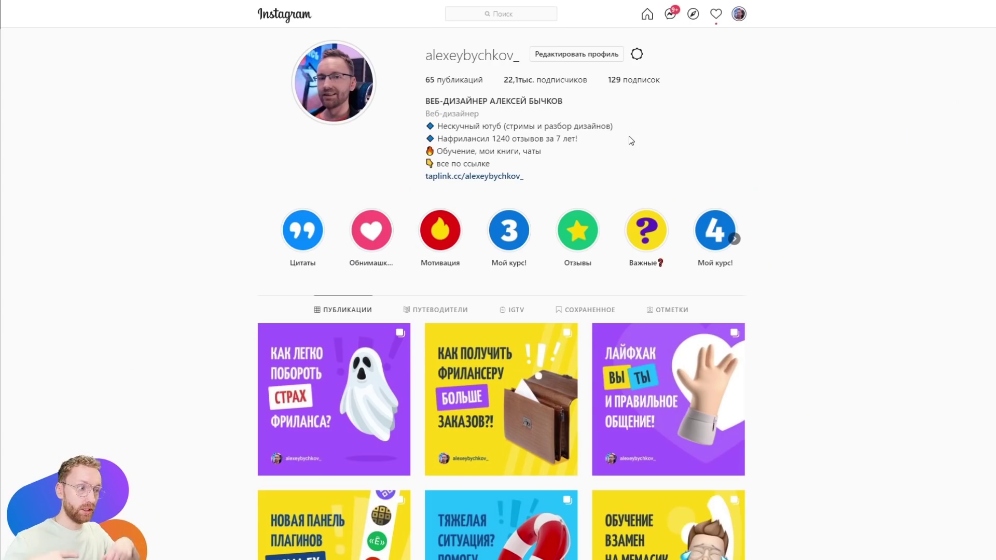
Browse the designer's 10-slide Веб-дизайн и лица carousel post, then close it back to his profile
scroll(576, 106, down, 2)
scroll(576, 107, down, 10)
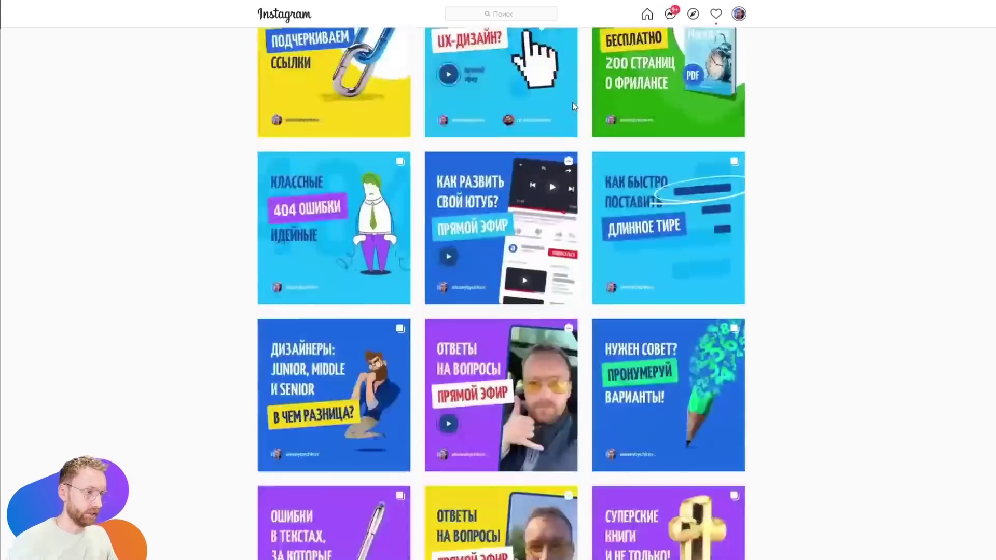
scroll(574, 106, down, 10)
click(363, 347)
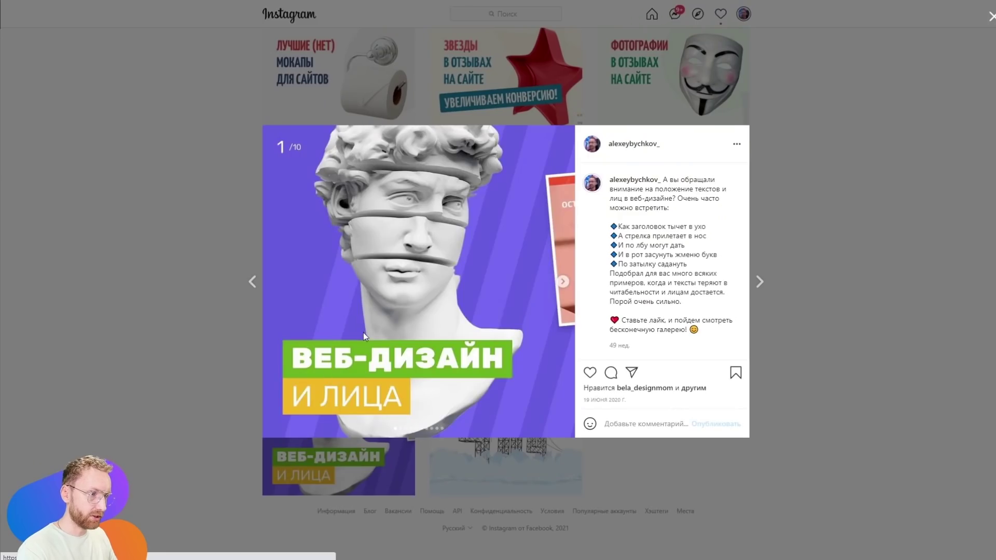
mouse_move(618, 346)
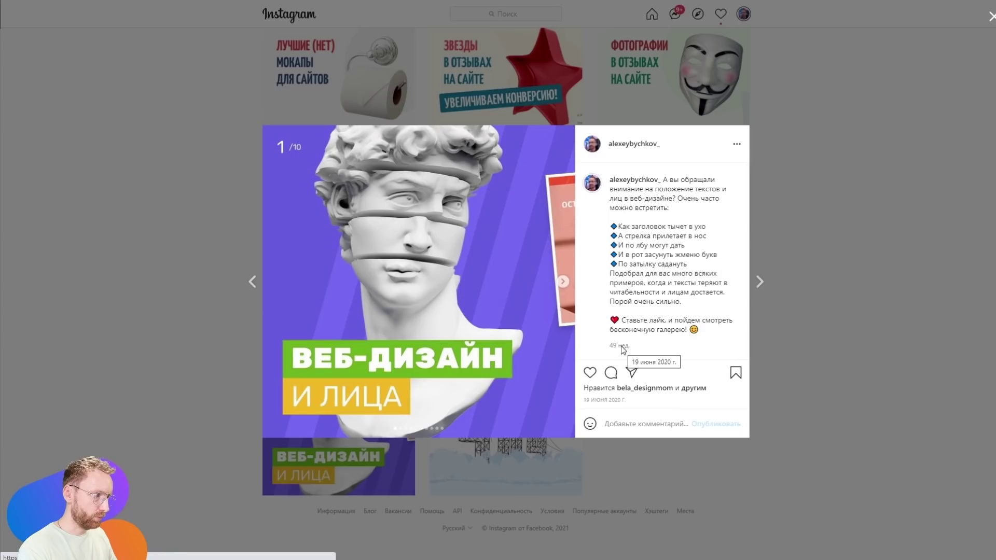
key(Escape)
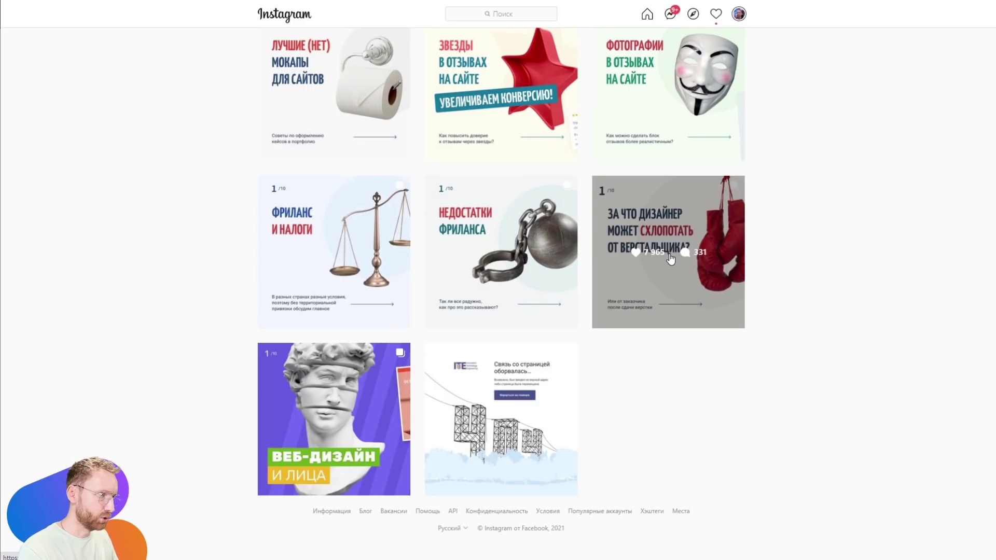
click(341, 375)
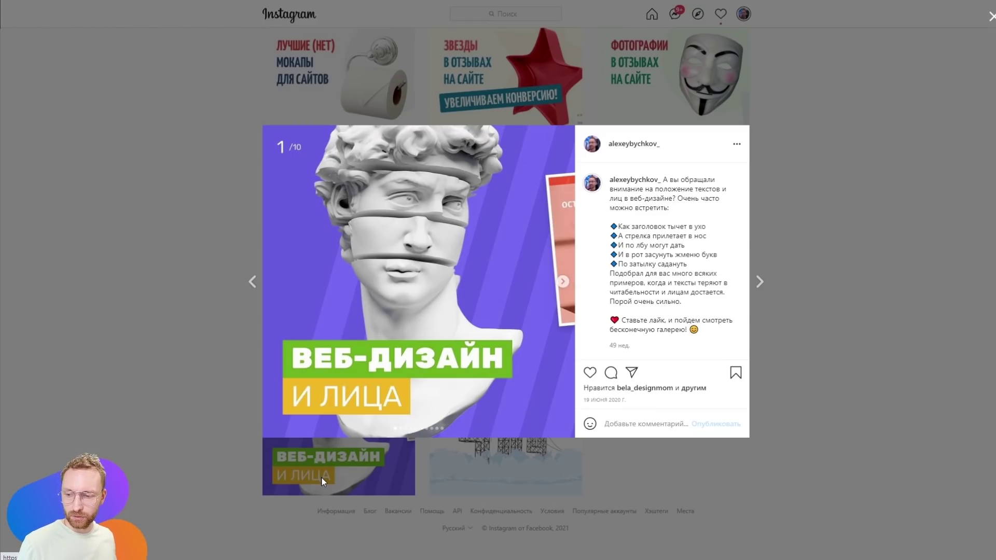
key(ctrl+shift+3)
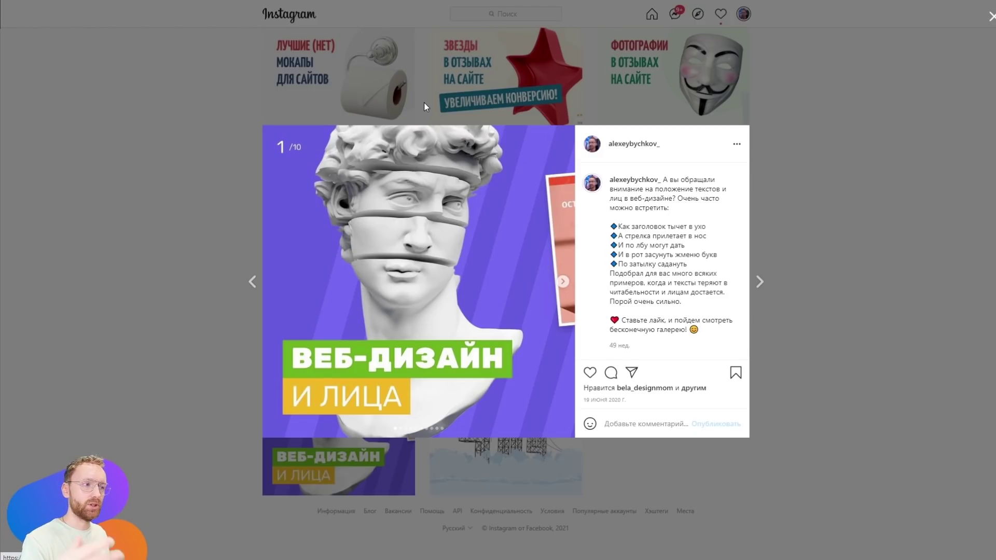
click(325, 23)
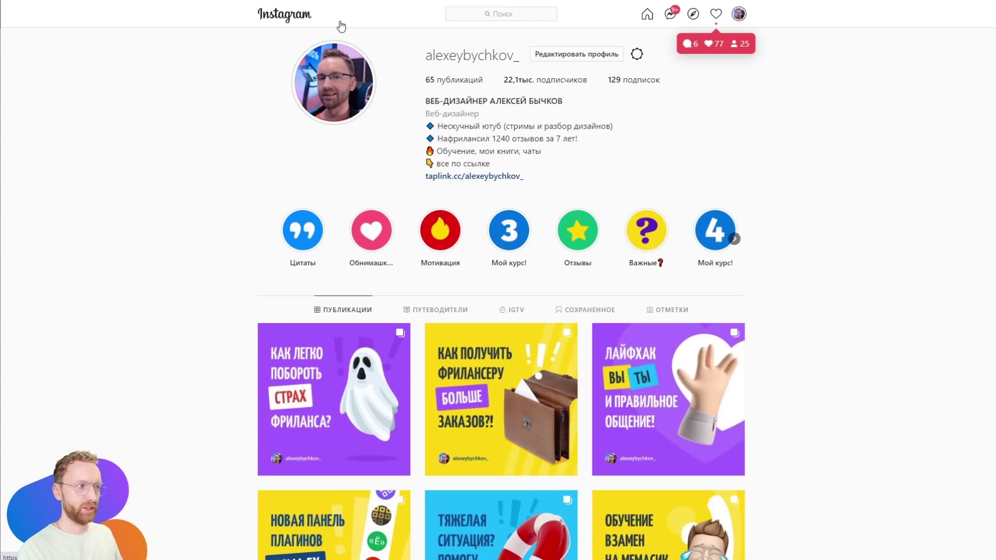
Page through the home-feed stories and reach the Tilda designer's profile via his story
click(646, 19)
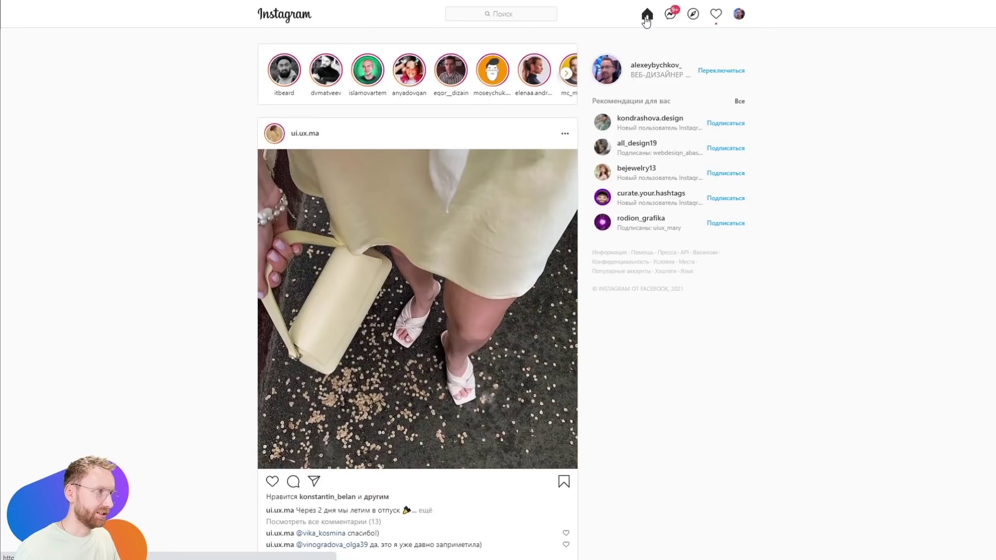
click(567, 74)
click(567, 74)
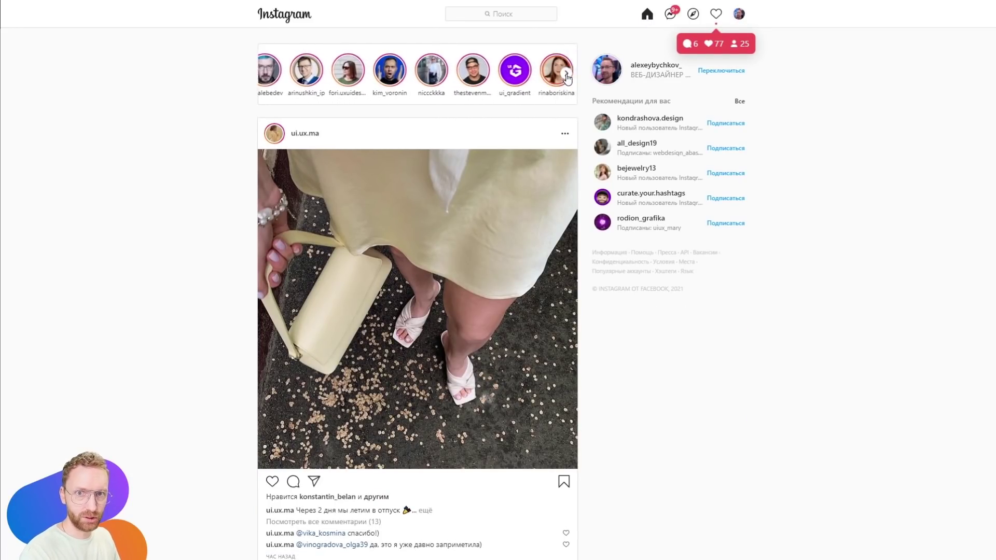
click(567, 74)
click(508, 70)
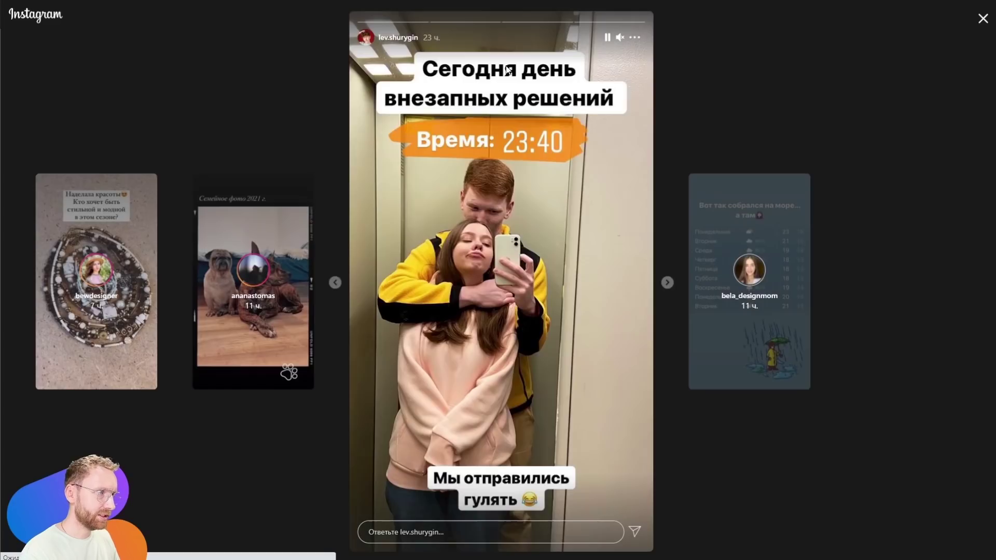
click(397, 38)
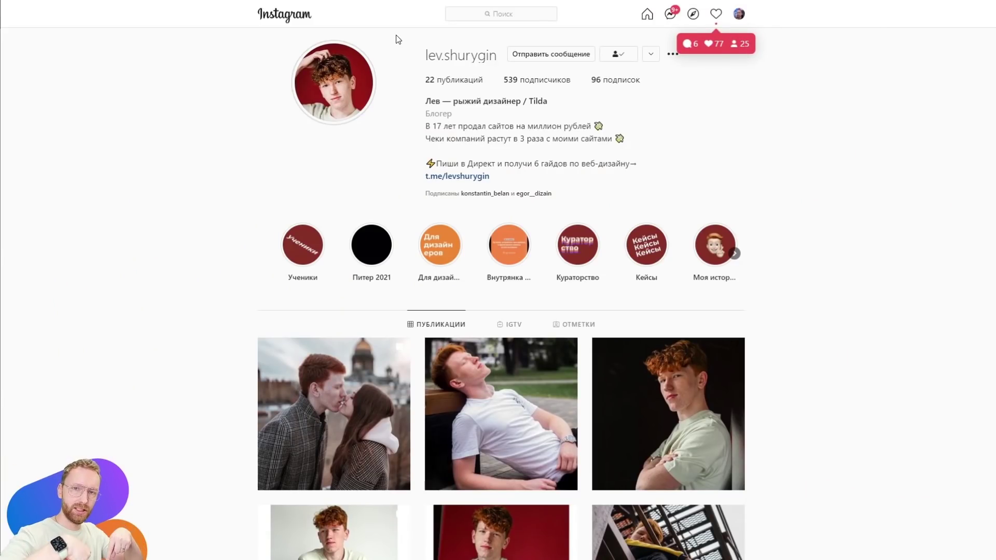
View his third post 'Снова нет результата?' and his current story, returning to the profile
click(657, 375)
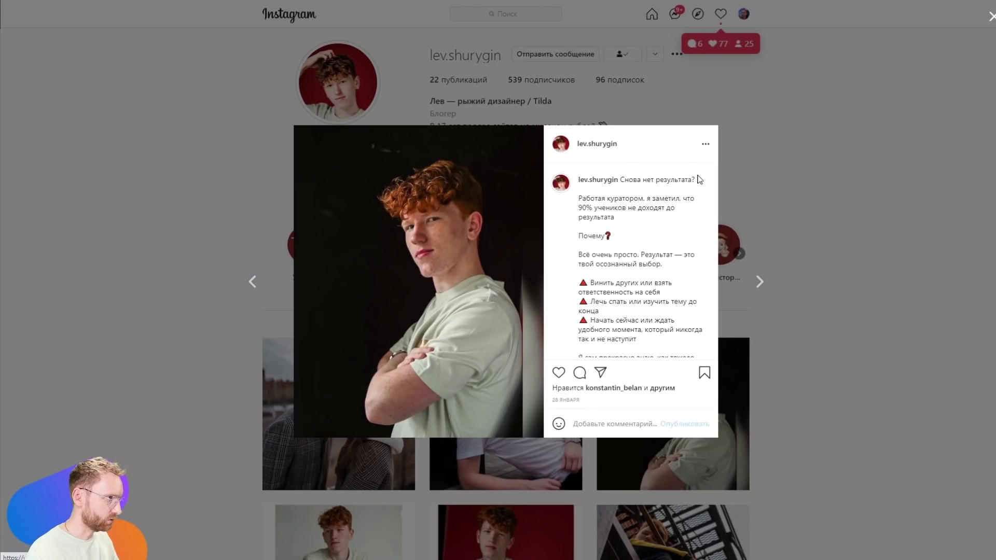
scroll(647, 233, down, 5)
scroll(629, 233, down, 3)
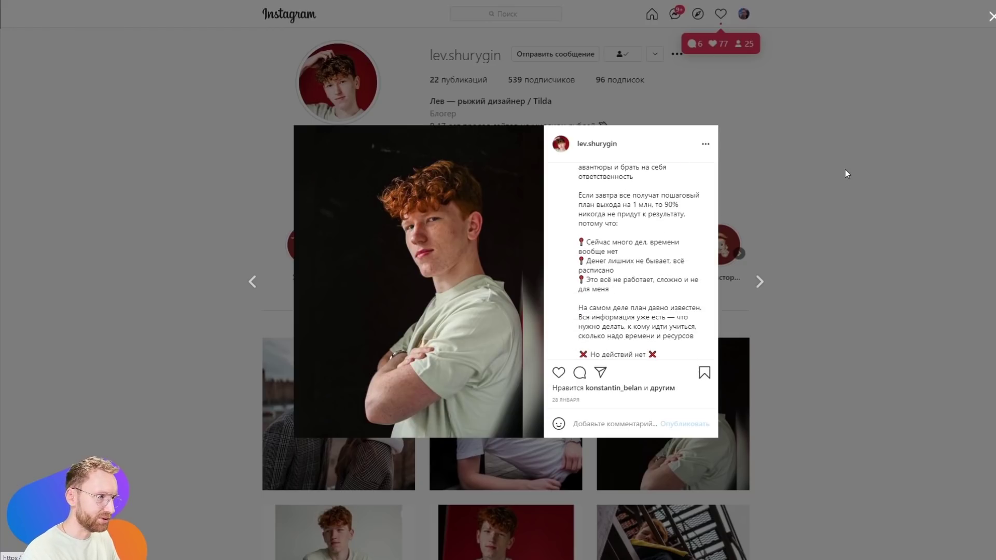
click(845, 170)
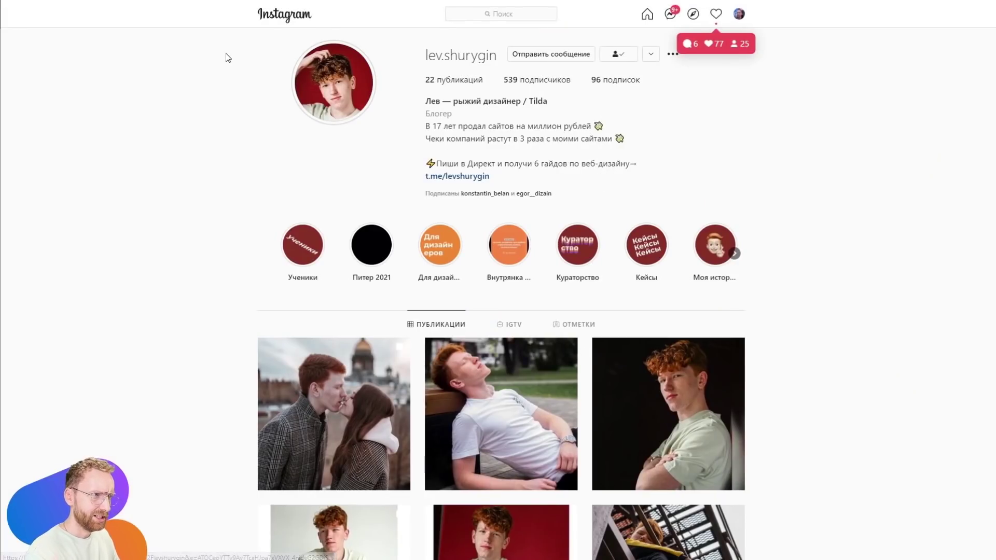
click(306, 60)
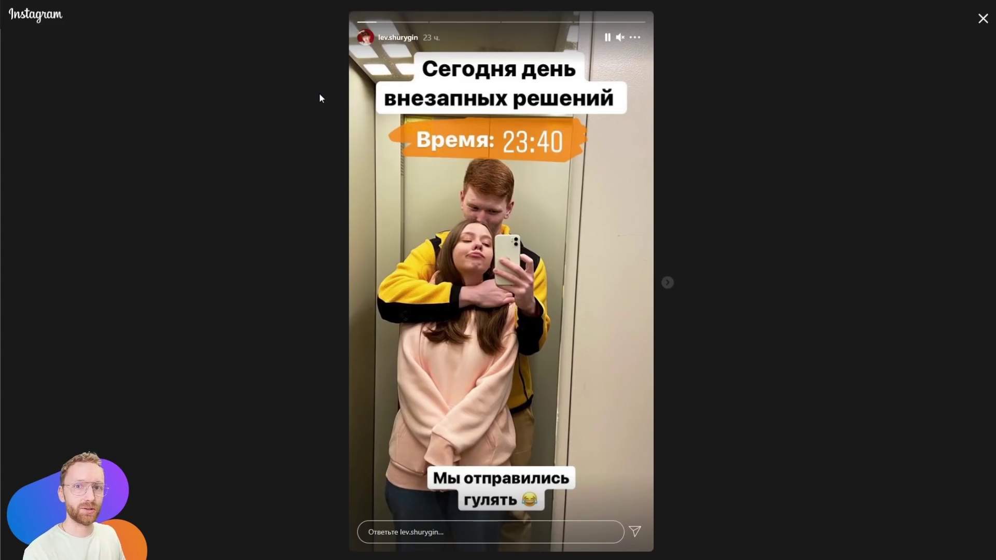
click(983, 19)
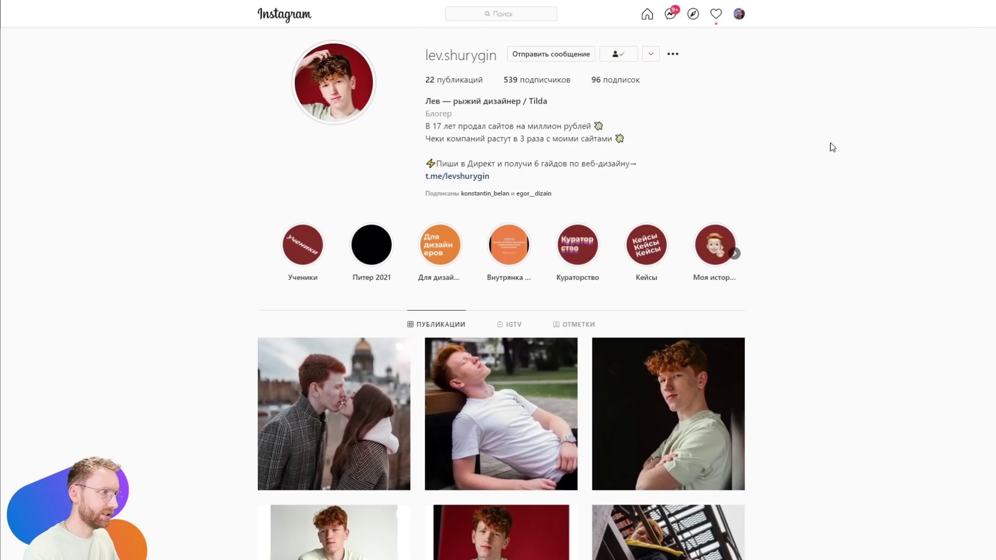
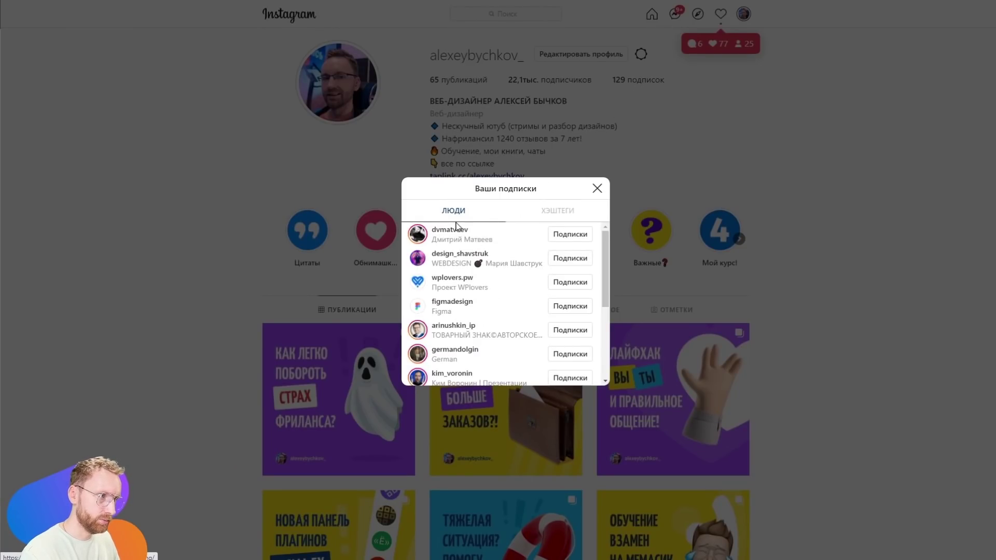
Browse down and back up the 'Ваши подписки' followed-accounts list in Instagram
scroll(487, 246, down, 3)
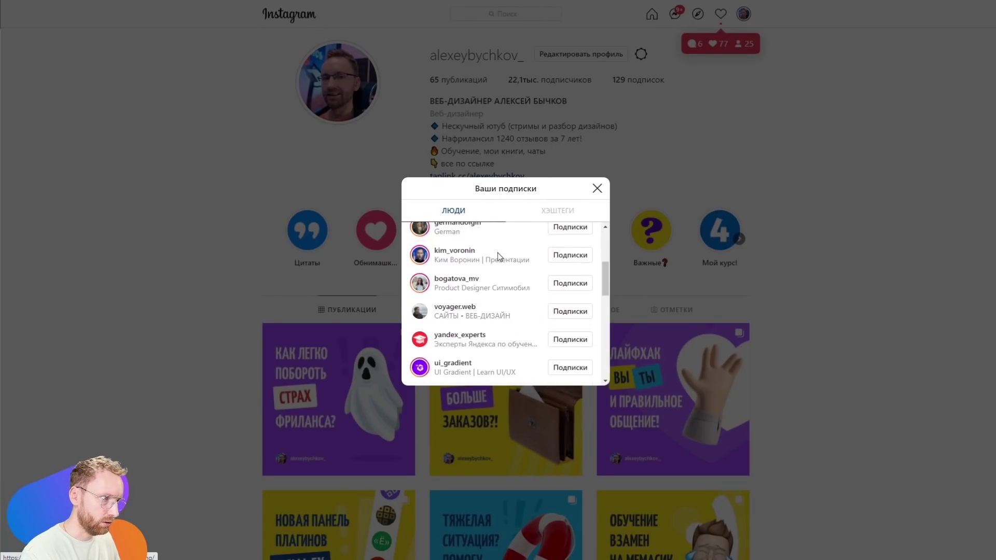
scroll(505, 276, down, 2)
scroll(505, 275, down, 2)
scroll(505, 276, down, 2)
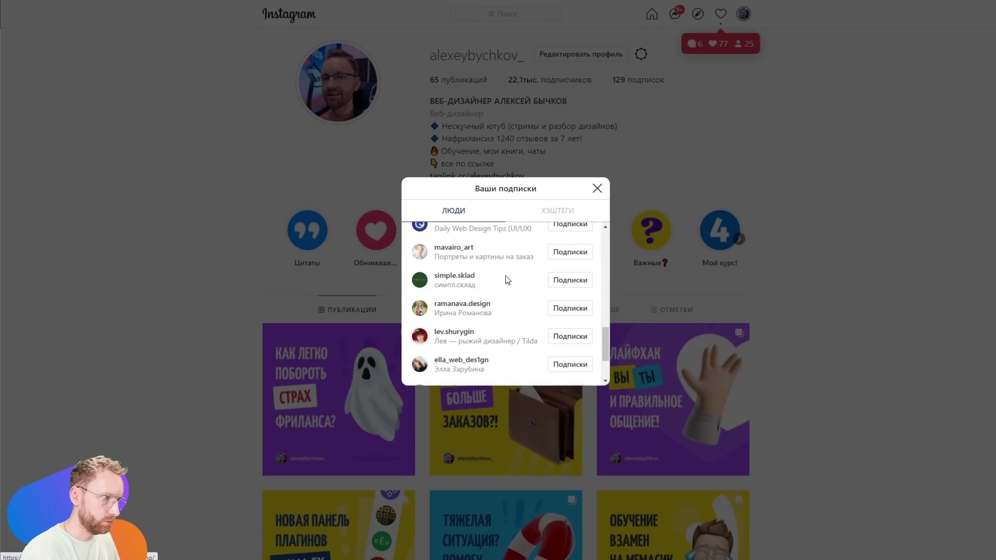
scroll(508, 319, up, 2)
scroll(505, 311, up, 3)
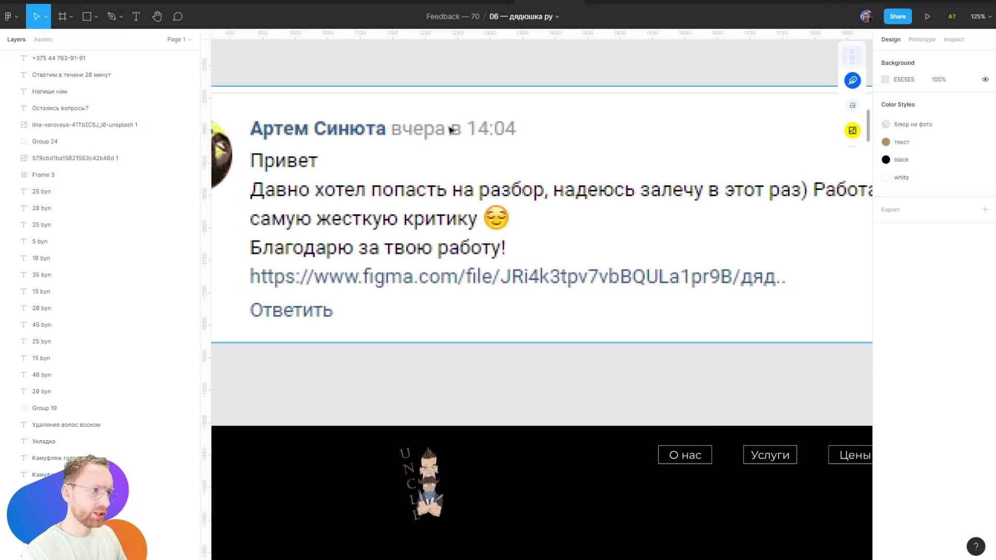
Preview the site header at 100% and select its navigation menu
mouse_move(718, 114)
mouse_down()
mouse_move(451, 124)
mouse_move(659, 129)
mouse_up()
scroll(534, 106, down, 3)
scroll(530, 109, down, 2)
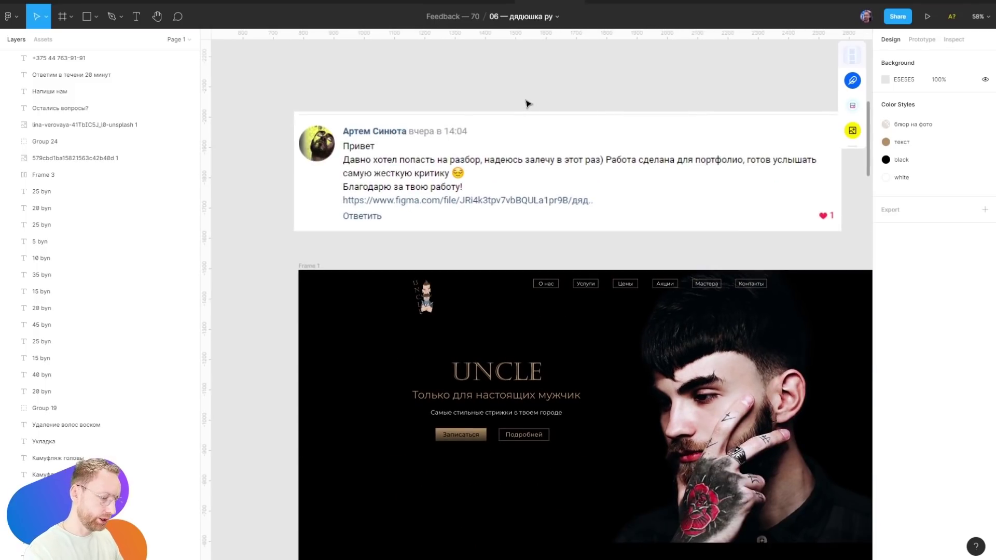
key(ctrl+backslash)
key(shift+0)
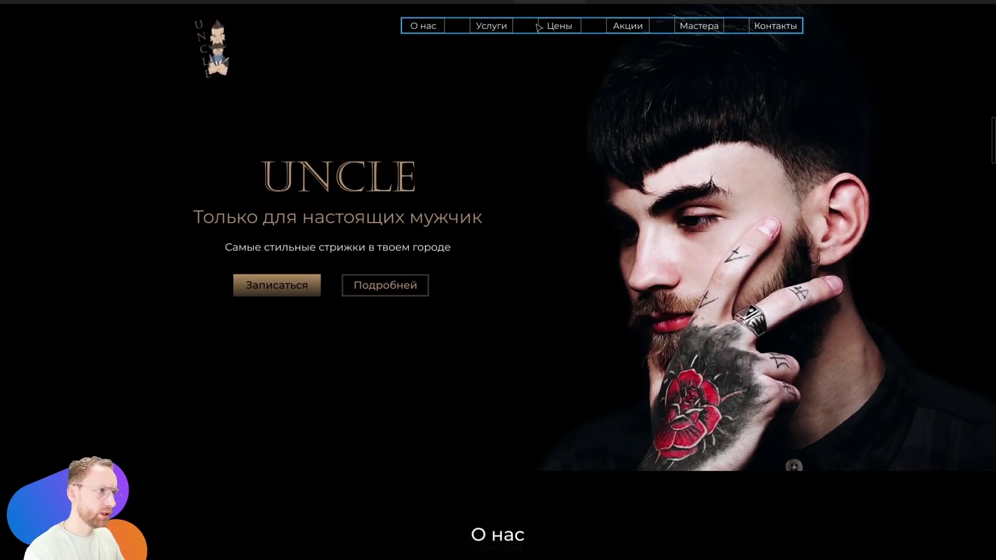
click(418, 28)
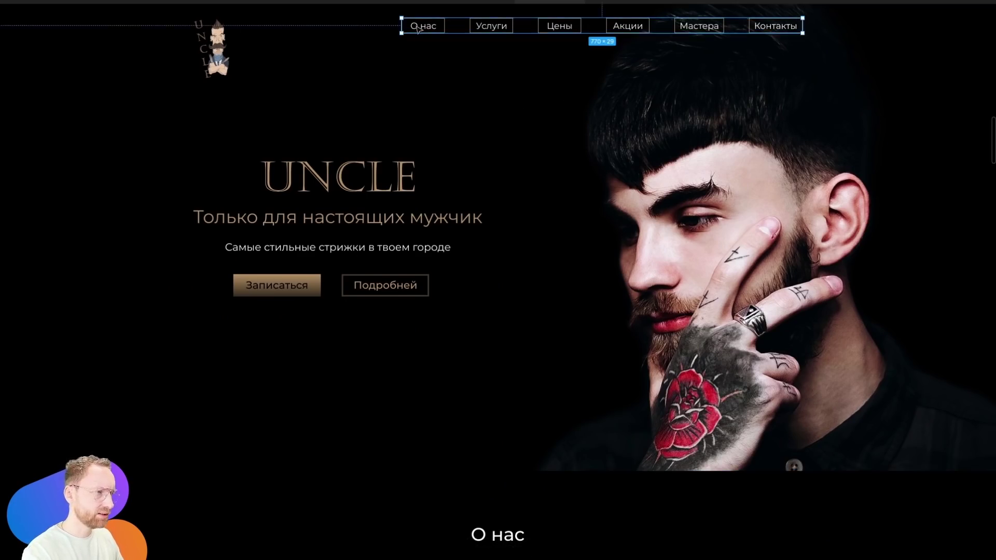
key(ctrl+backslash)
scroll(469, 67, up, 3)
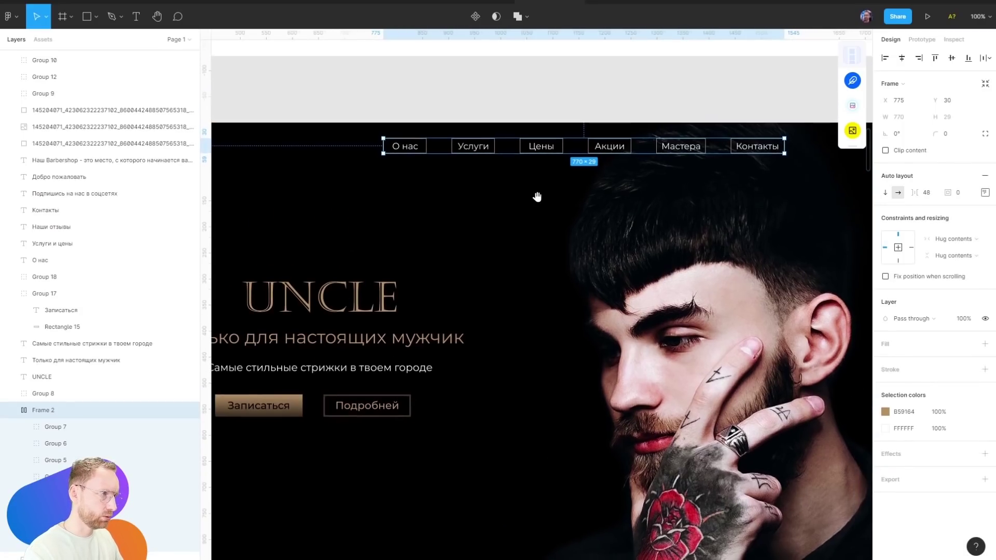
key(ctrl+y)
key(ctrl+y)
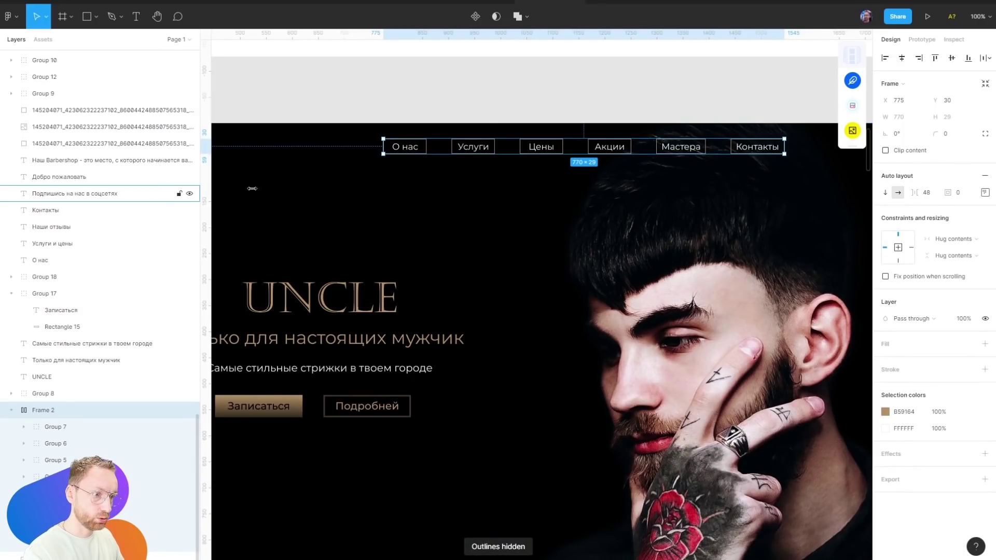
Hide the menu items' borders and move the nav frame down to Y 76
key(Return)
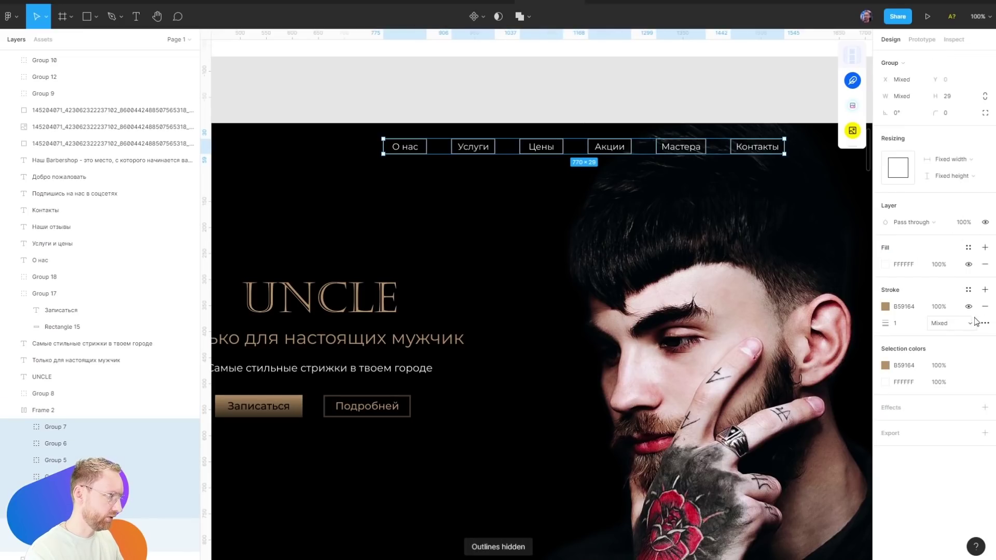
click(968, 306)
key(shift+Return)
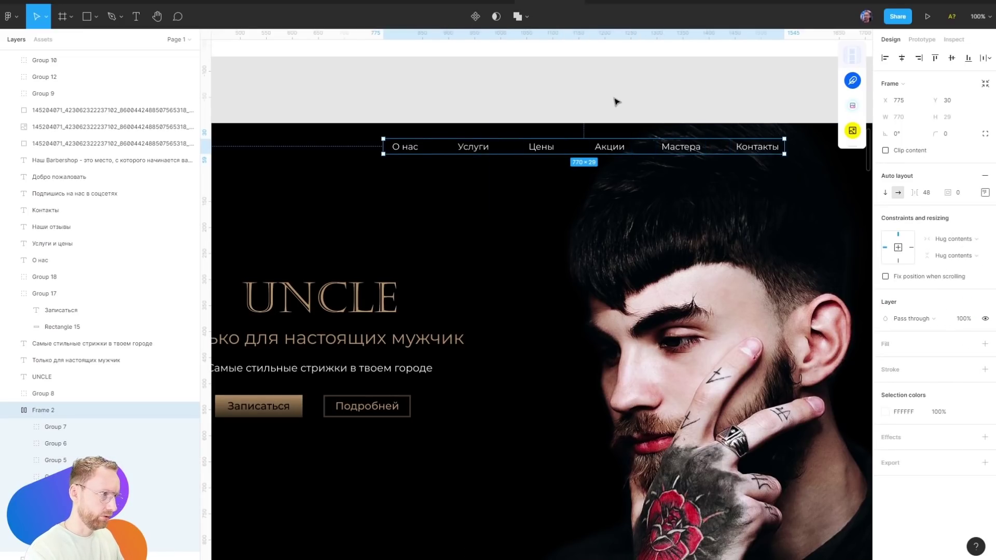
scroll(620, 101, down, 2)
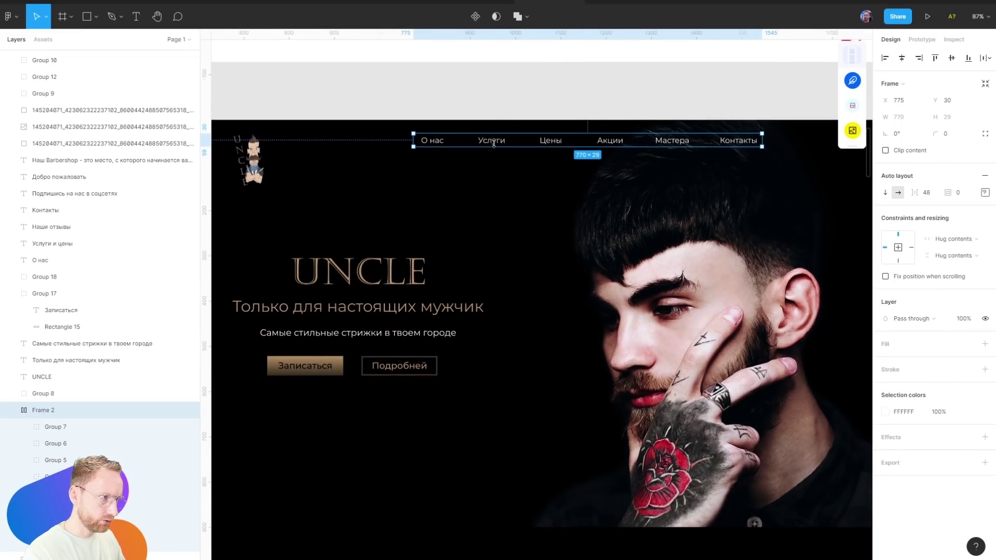
drag(513, 145, 514, 167)
Move the logo into the nav menu between Цены and Акции
key(shift+0)
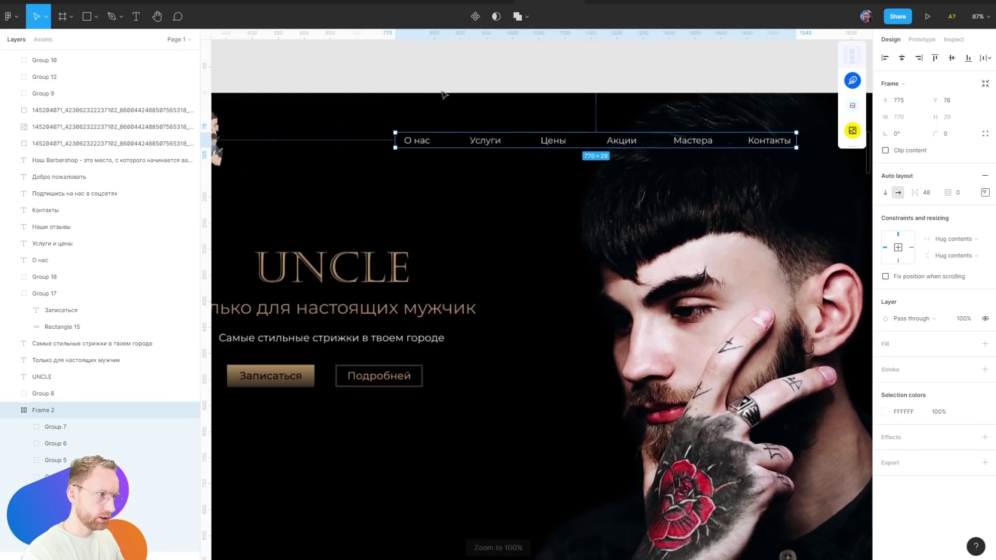
key(ctrl+backslash)
click(228, 153)
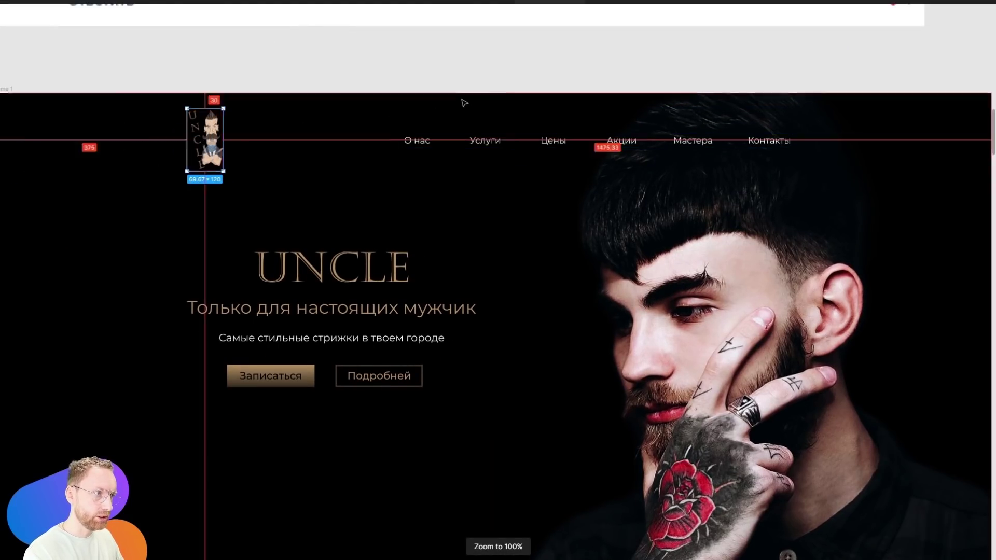
drag(229, 153, 464, 103)
drag(497, 138, 517, 136)
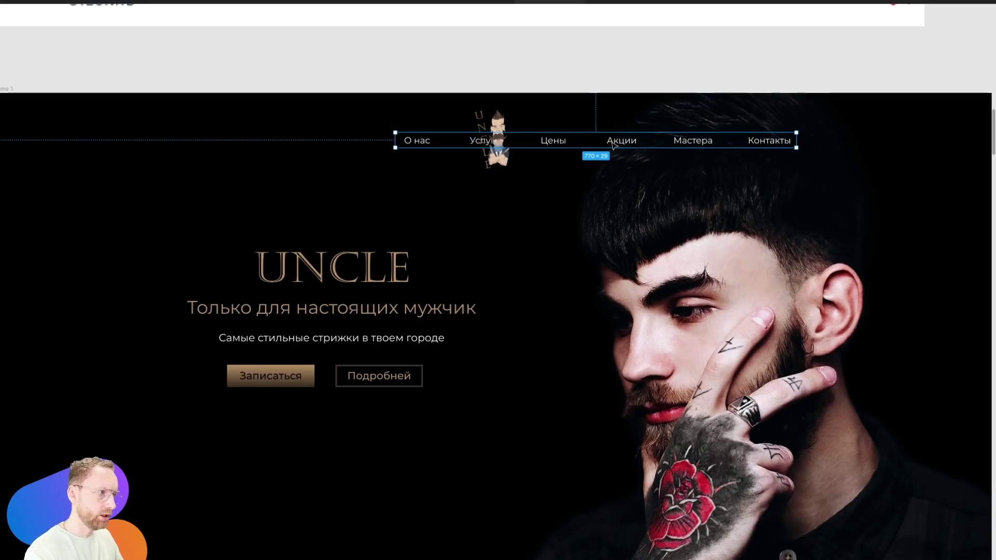
Draw a grey rectangle over the left menu items and review the page down to О нас
key(r)
mouse_move(215, 131)
mouse_down()
mouse_move(449, 152)
mouse_move(739, 146)
mouse_up()
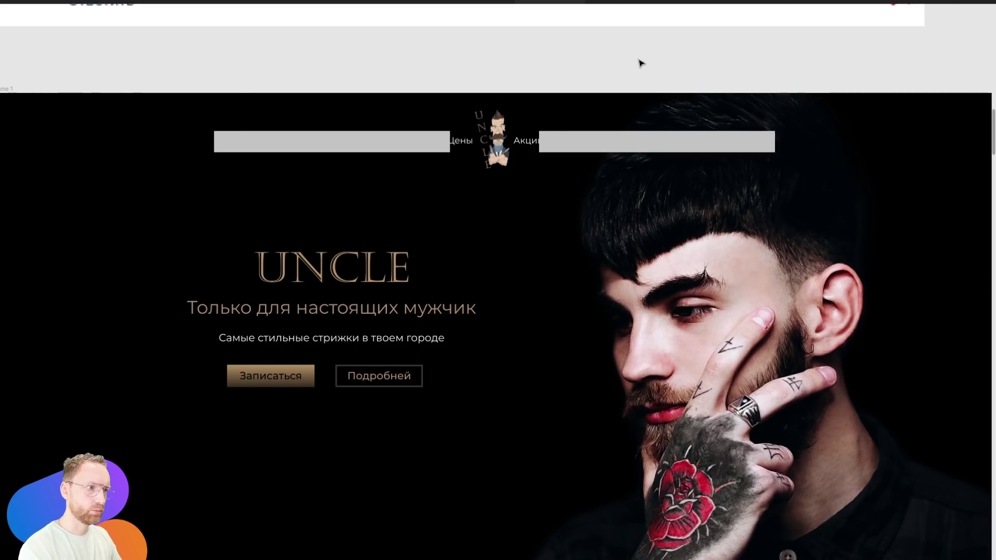
scroll(446, 234, down, 3)
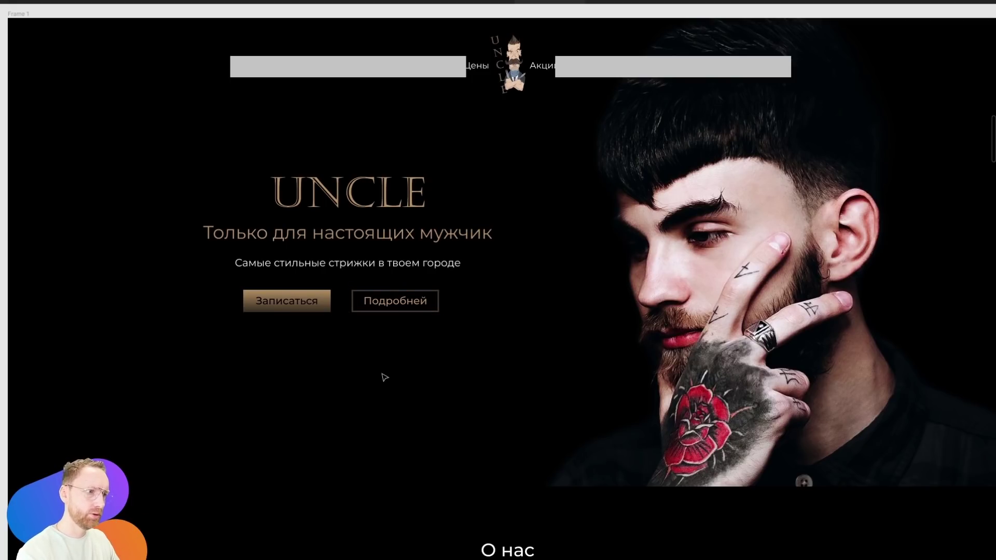
scroll(445, 349, right, 2)
drag(478, 405, 516, 276)
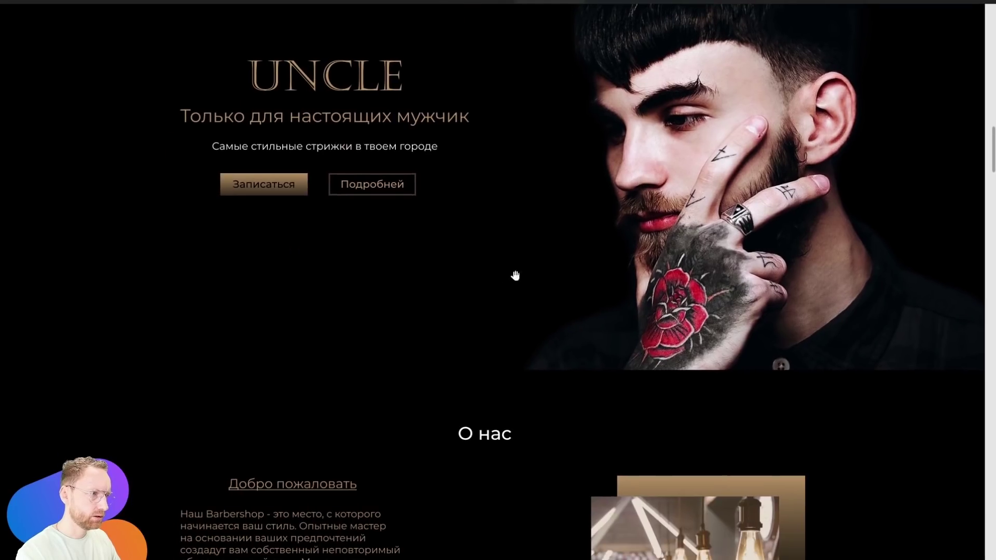
scroll(516, 276, down, 4)
mouse_move(497, 425)
mouse_down()
mouse_move(462, 146)
mouse_move(437, 416)
mouse_up()
scroll(391, 180, up, 3)
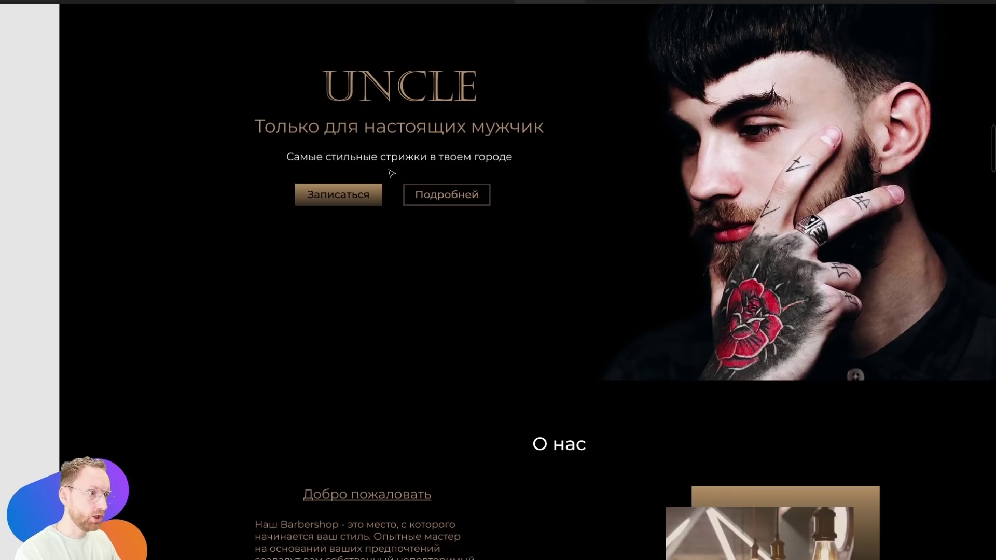
Make the Записаться button's fill solid white
click(376, 195)
key(ctrl+backslash)
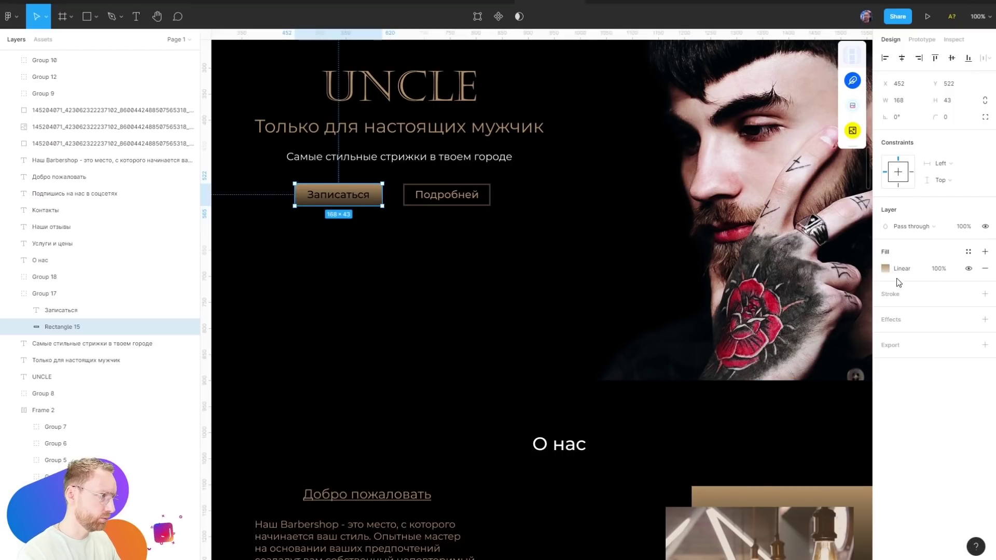
click(888, 268)
click(773, 259)
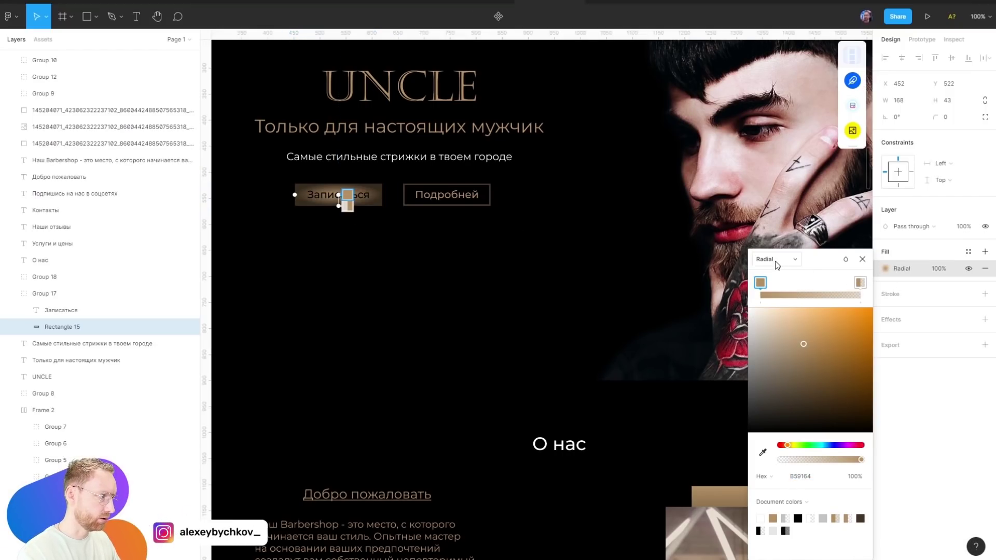
click(775, 261)
click(780, 223)
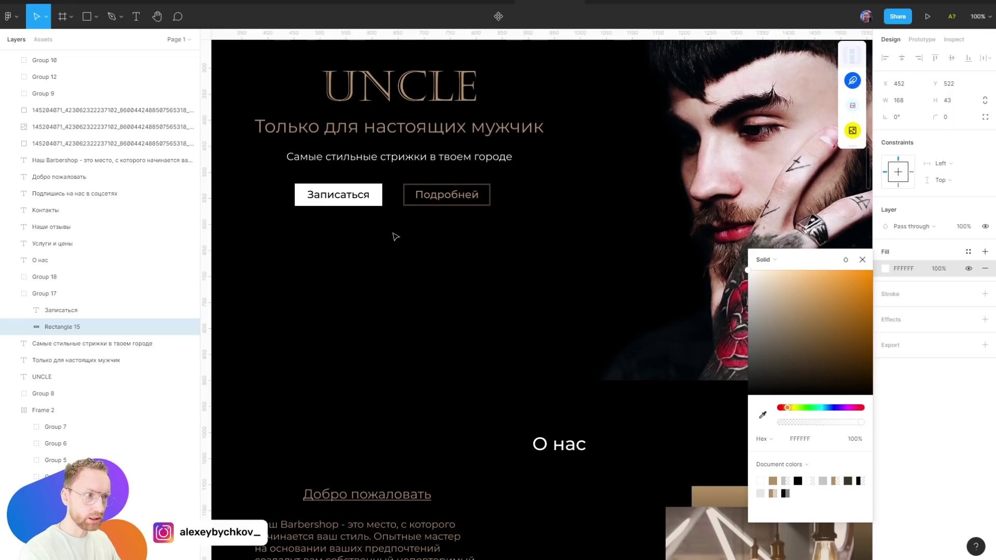
Set the Записаться label font size to 17
click(362, 197)
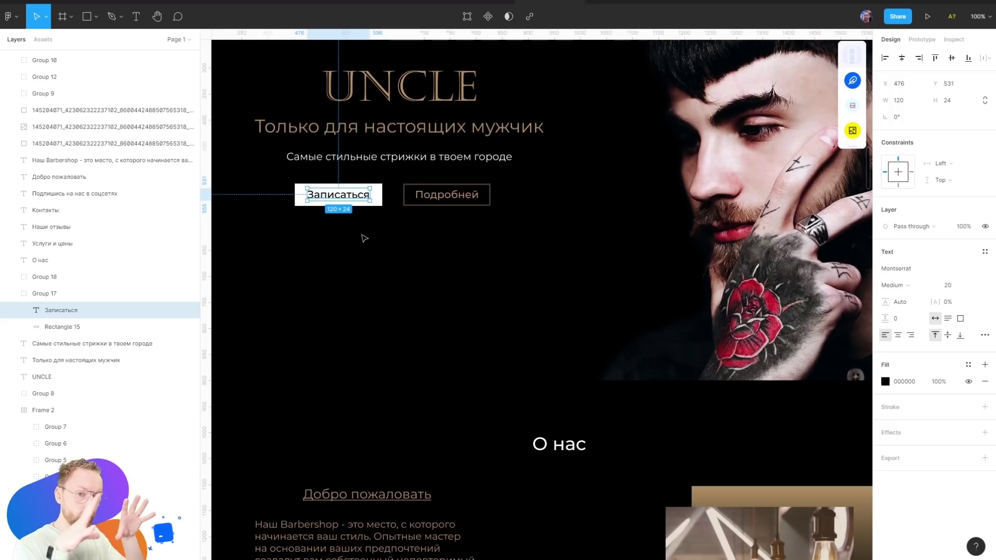
click(947, 285)
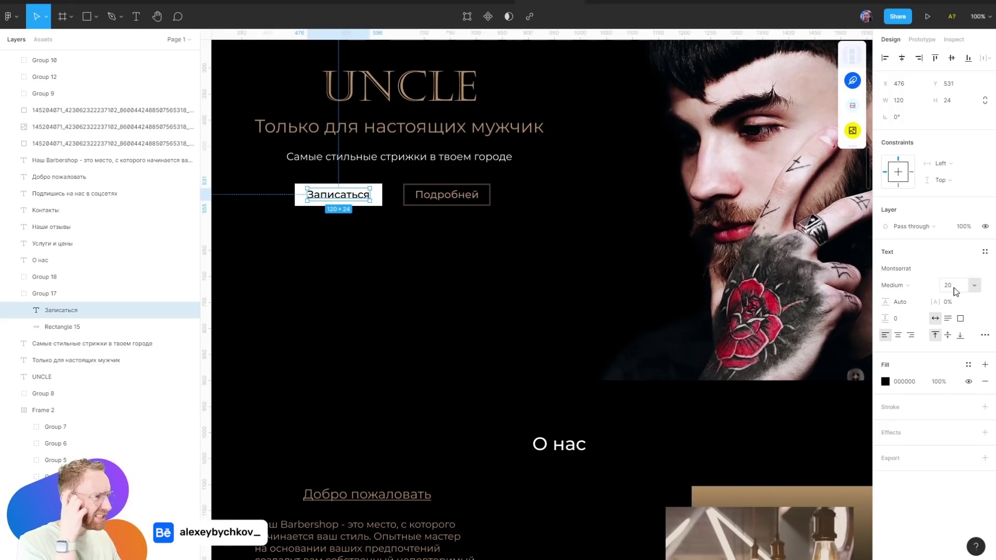
text(17)
key(Return)
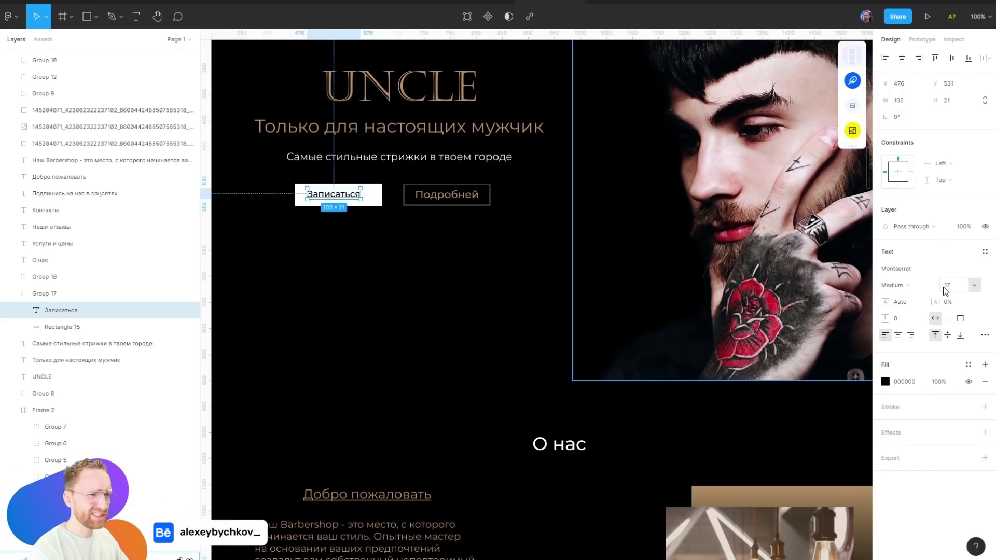
click(434, 255)
Turn the Записаться button group into an auto-layout frame named btn
click(374, 197)
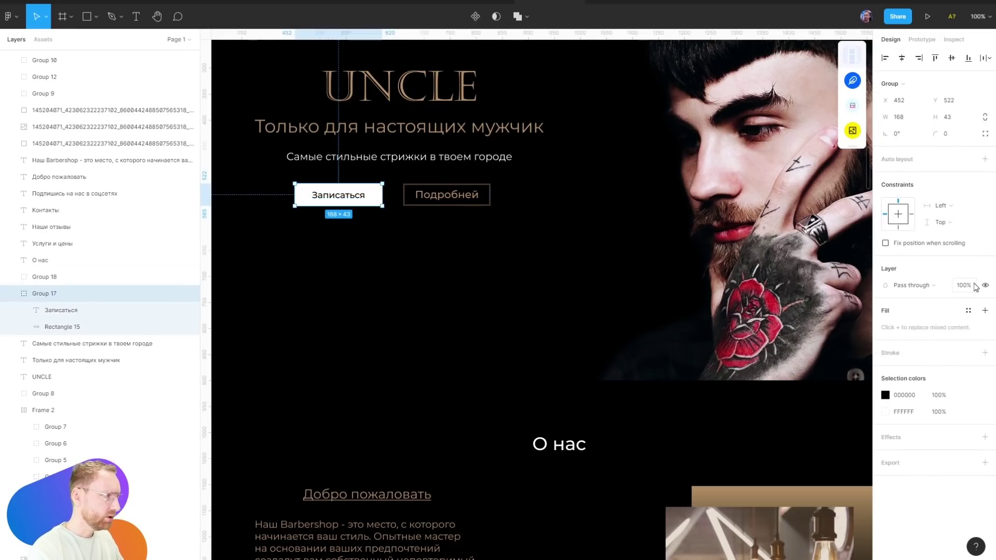
click(527, 269)
click(329, 196)
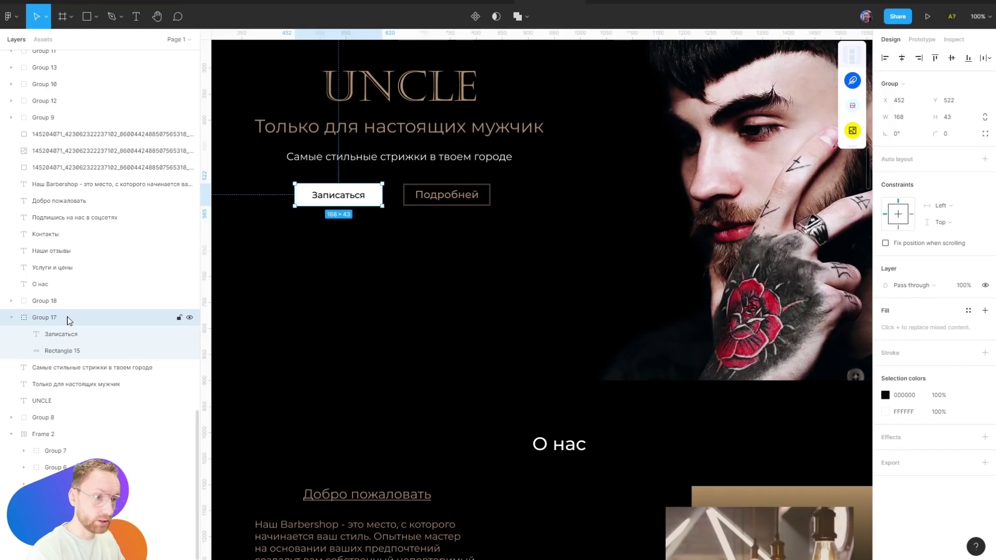
key(shift+a)
double_click(50, 322)
text(bn)
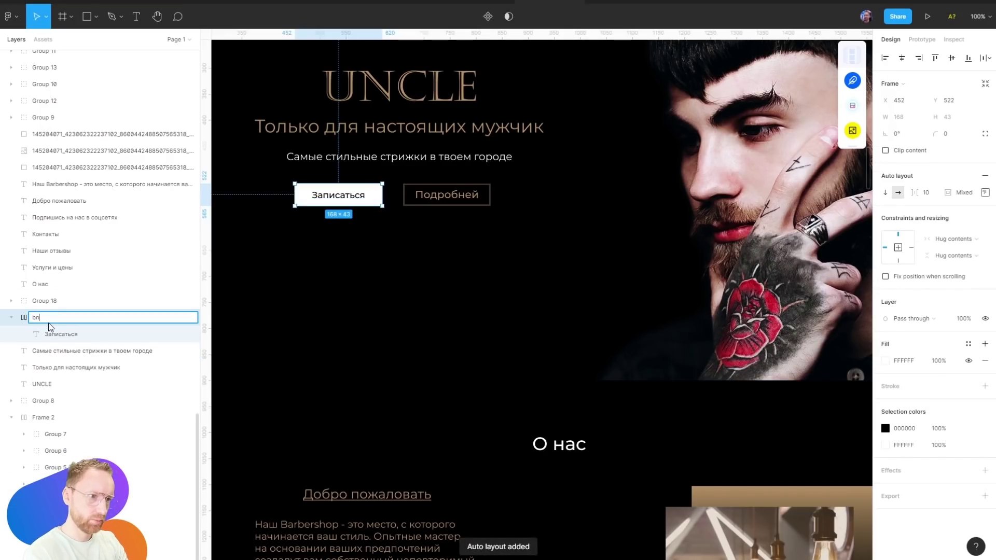
text(n)
key(Return)
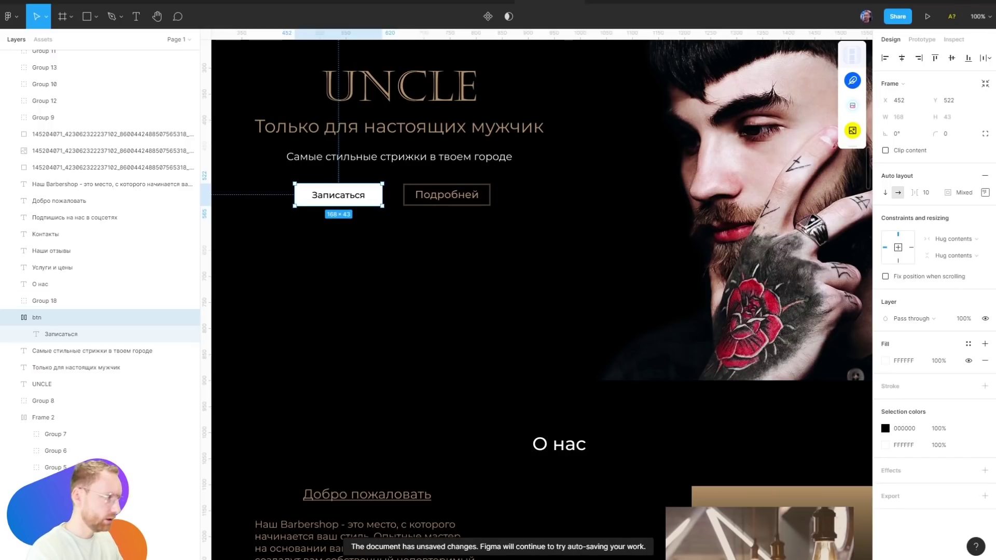
Give btn padding of 40 left/right and 15 top/bottom
click(984, 195)
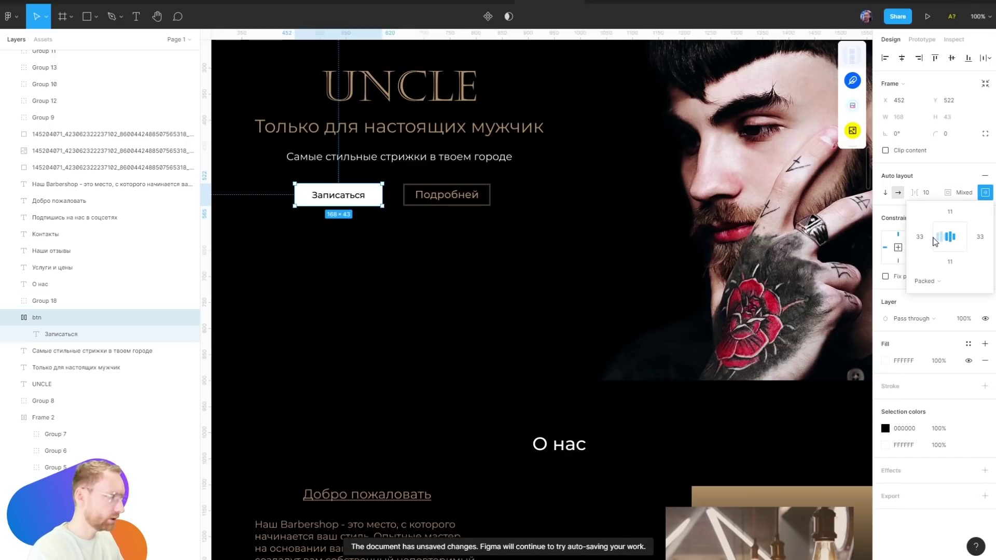
text(40)
key(Tab)
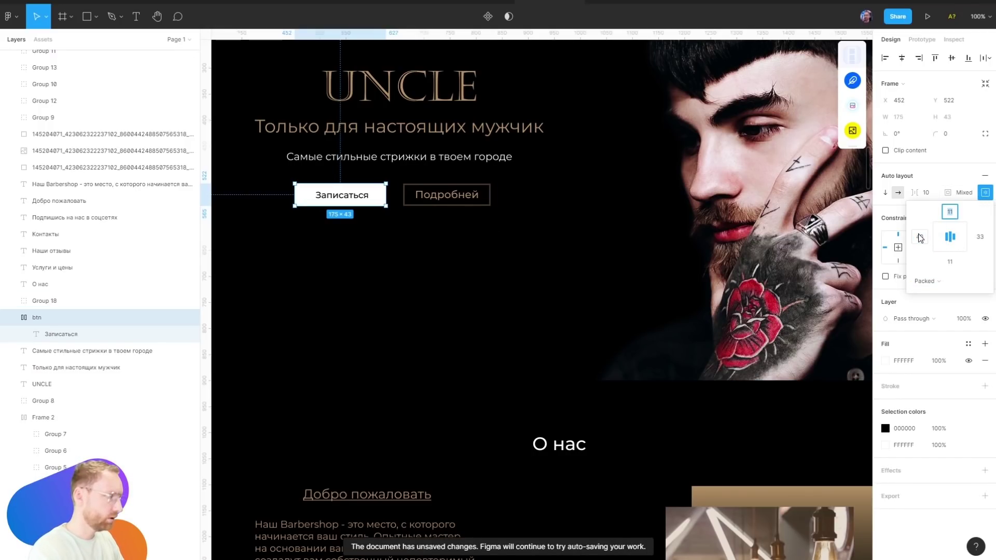
text(15)
key(Tab)
text(40)
key(Tab)
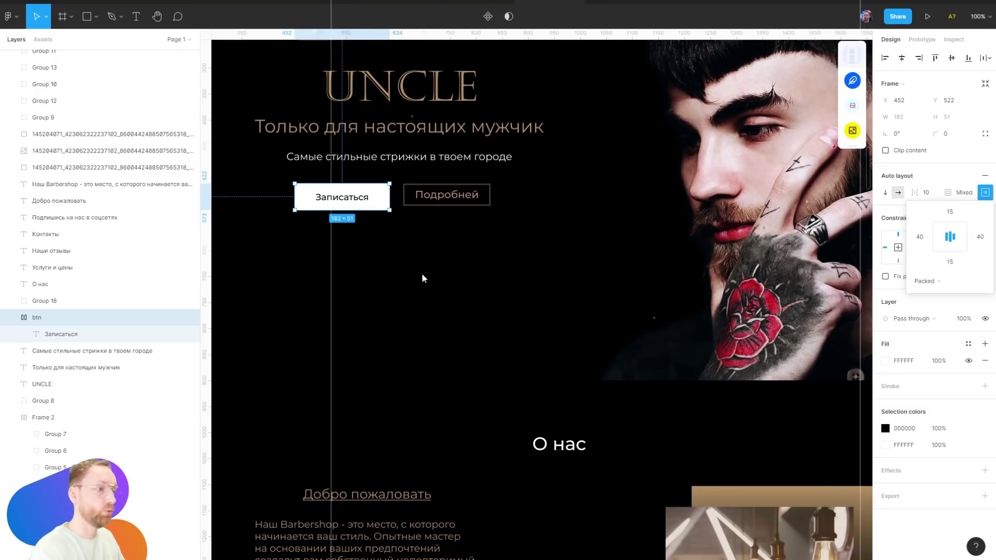
click(422, 273)
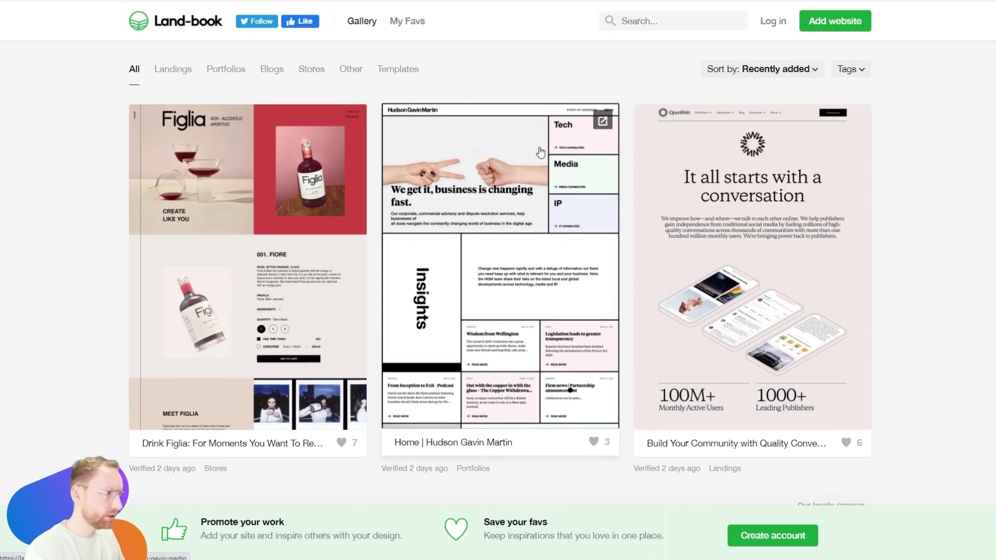
Scroll the Land-book gallery and open the Tribe template page and its live preview
scroll(487, 278, down, 6)
scroll(475, 270, down, 4)
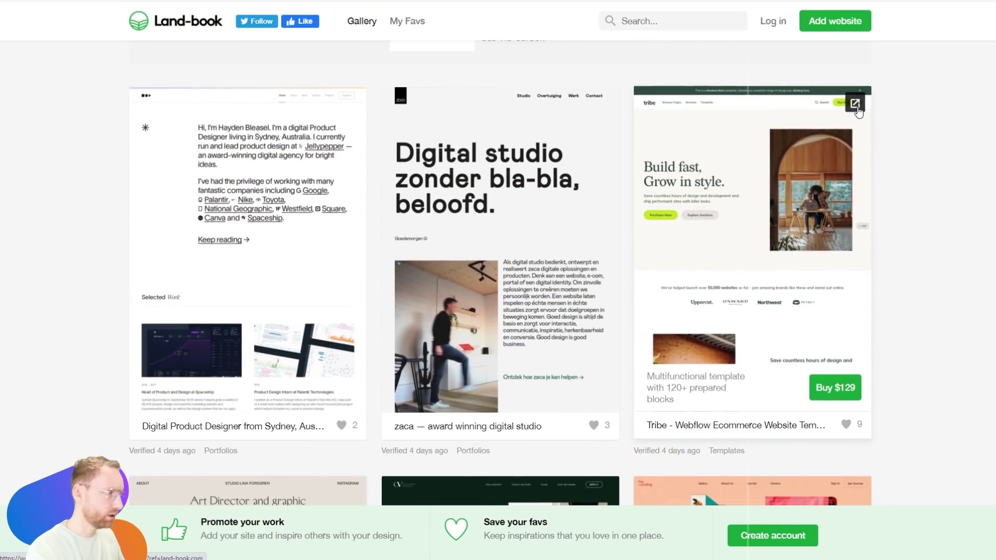
scroll(475, 269, down, 2)
scroll(410, 128, down, 6)
scroll(609, 260, down, 6)
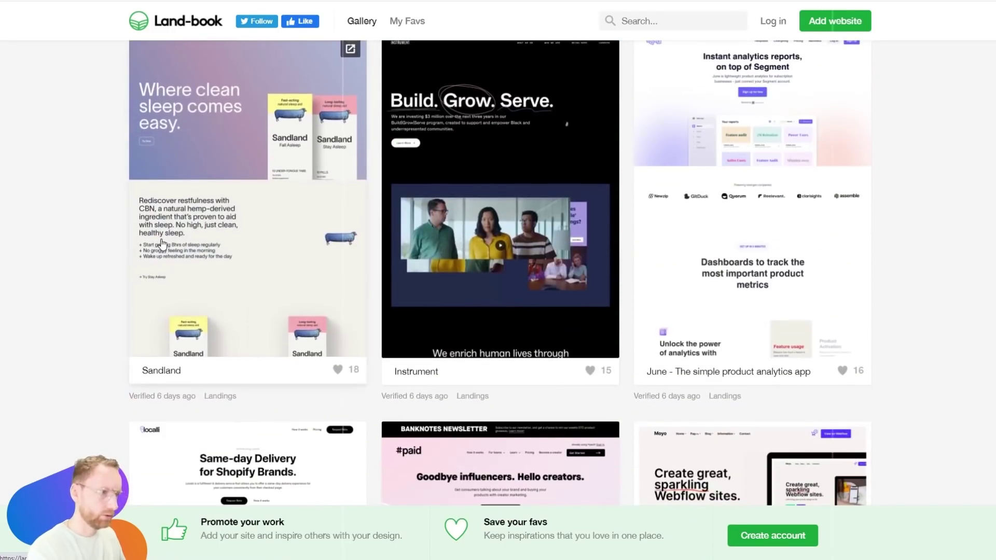
mouse_move(500, 194)
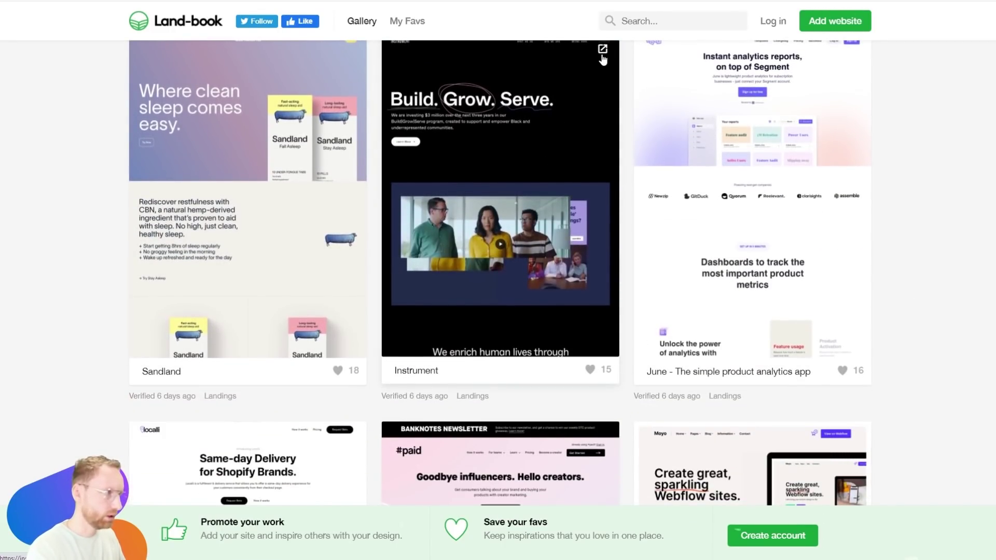
scroll(489, 256, down, 5)
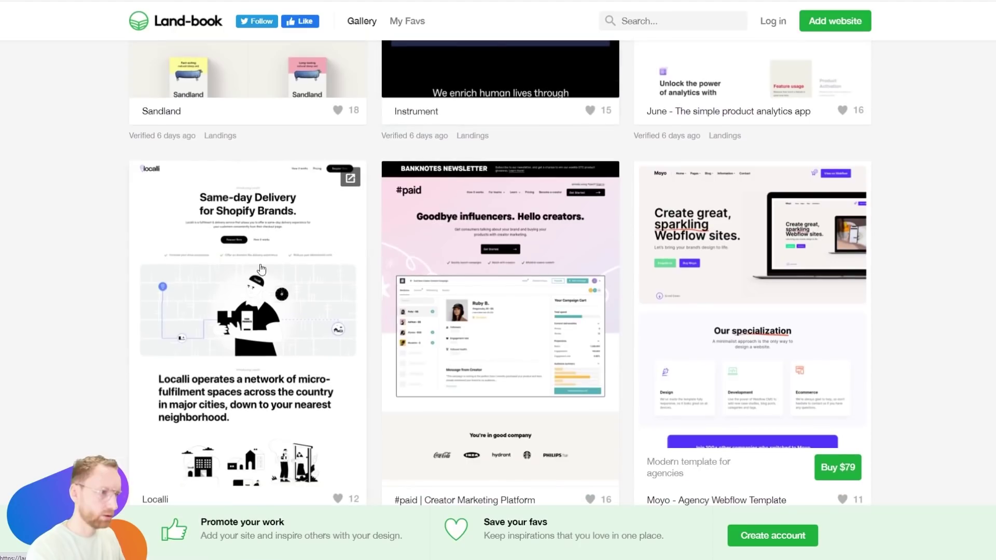
click(858, 167)
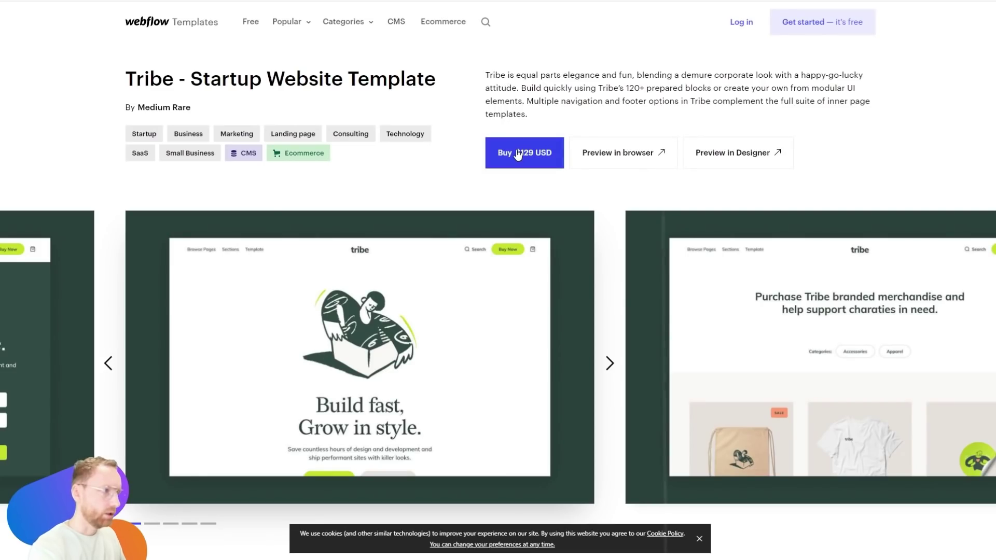
click(643, 152)
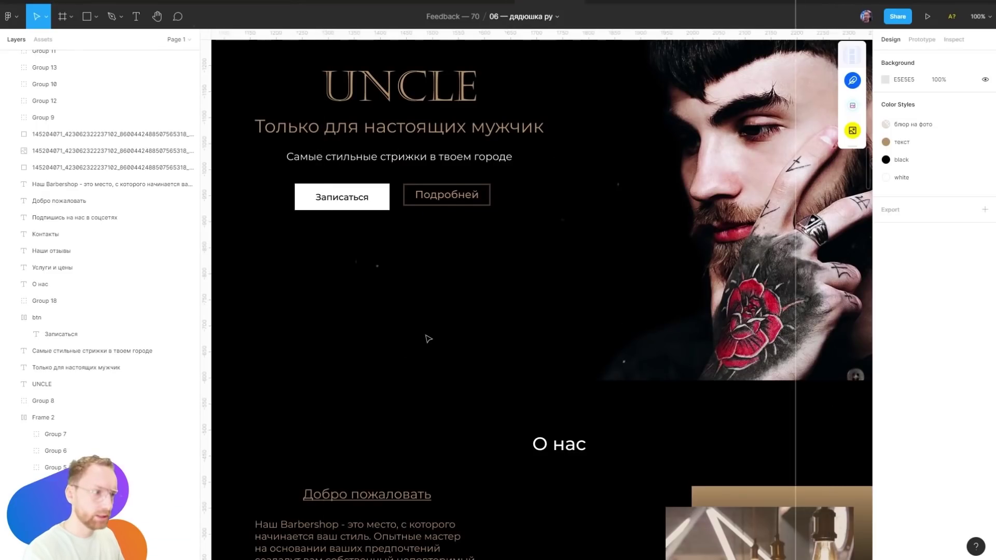
Place the Learn More reference screenshot by the hero buttons and set the Записаться label to 20 px
key(ctrl+v)
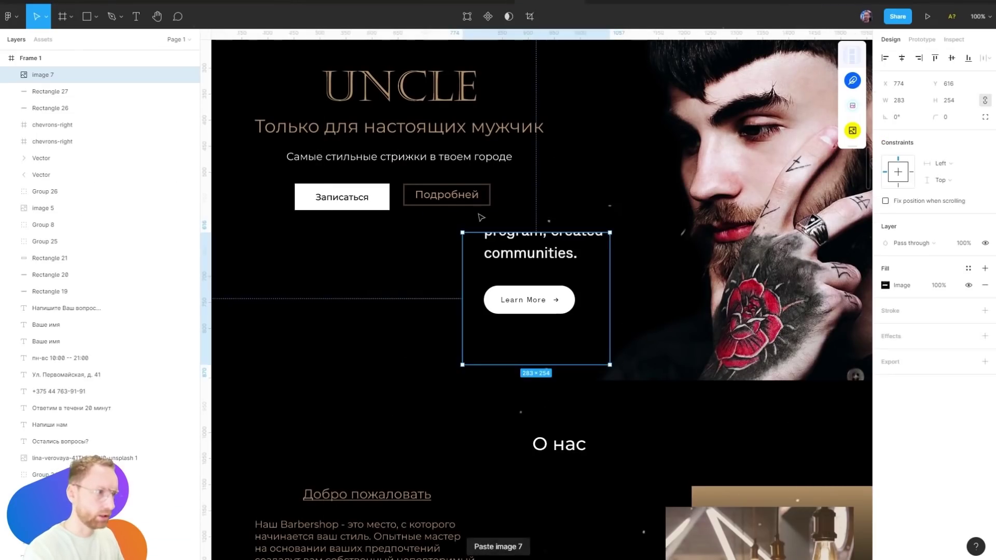
mouse_move(561, 307)
mouse_down()
mouse_move(456, 221)
mouse_move(481, 221)
mouse_up()
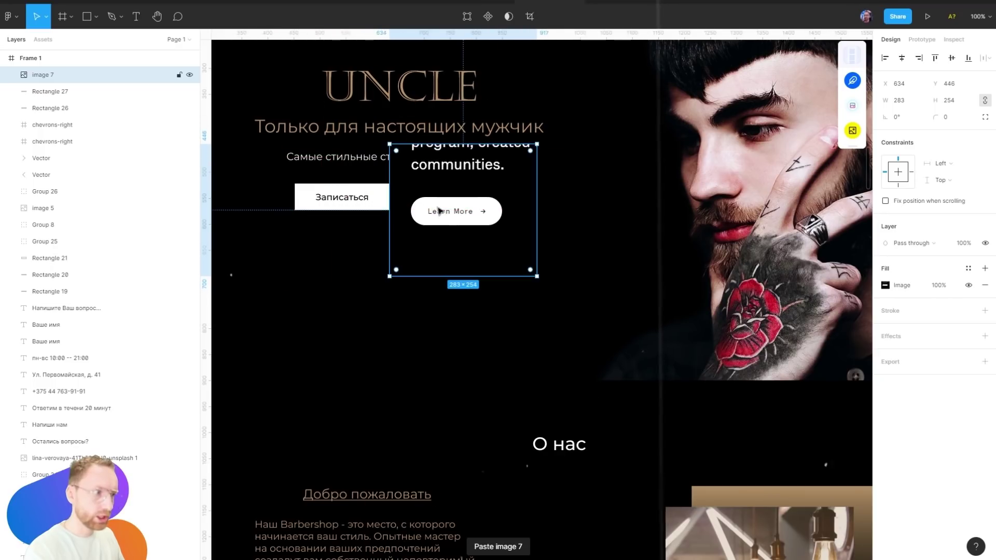
double_click(344, 197)
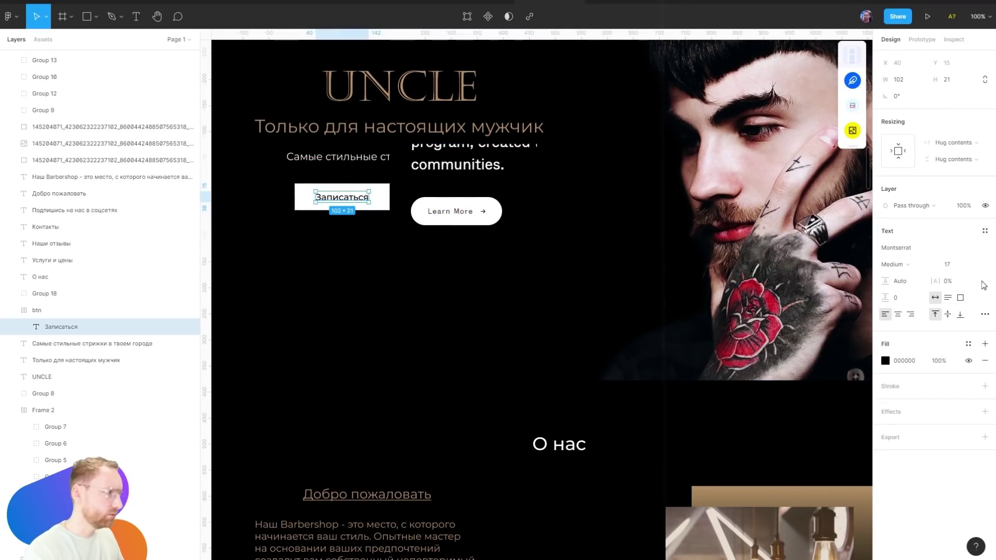
click(947, 264)
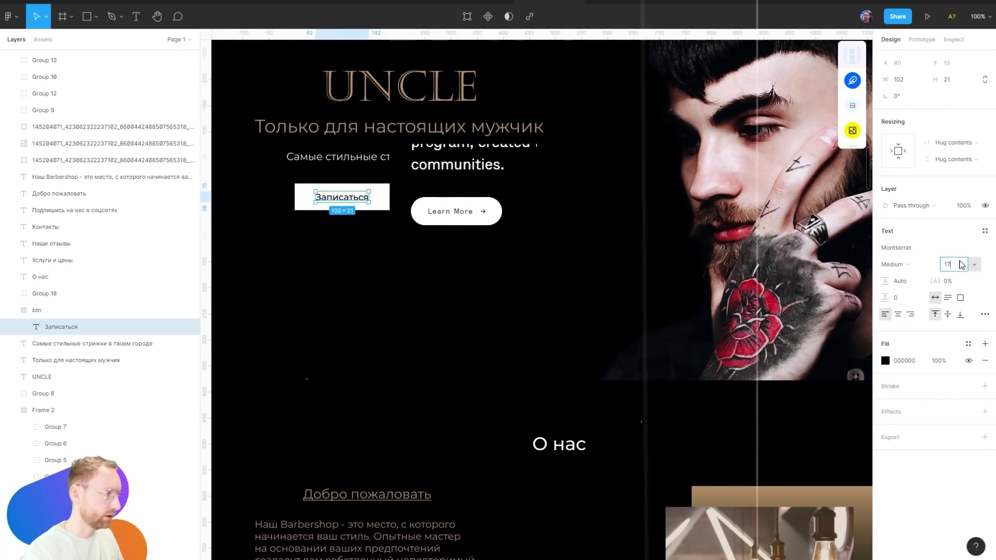
text(20)
key(Return)
key(Escape)
key(Escape)
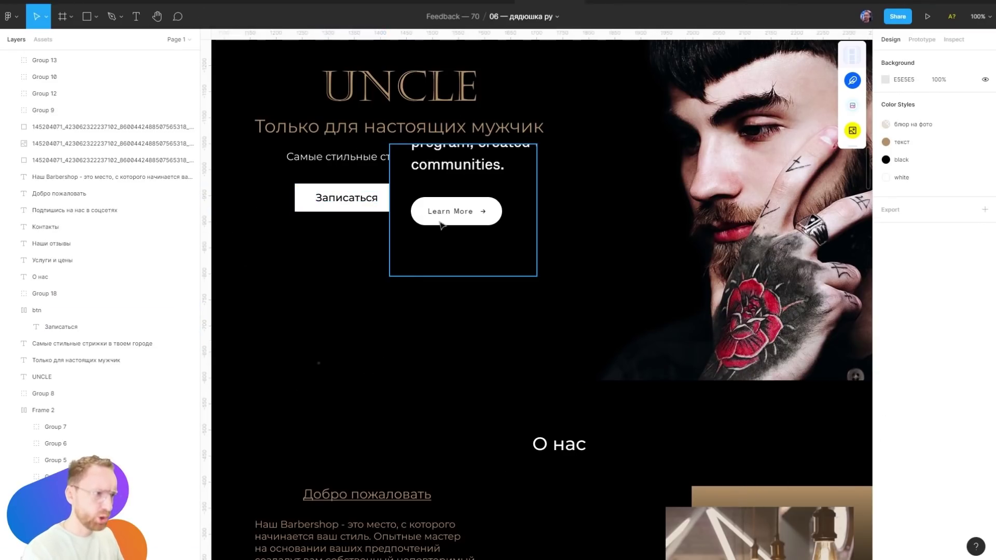
Paste the Tribe hero buttons for size comparison, then delete both reference screenshots
click(440, 222)
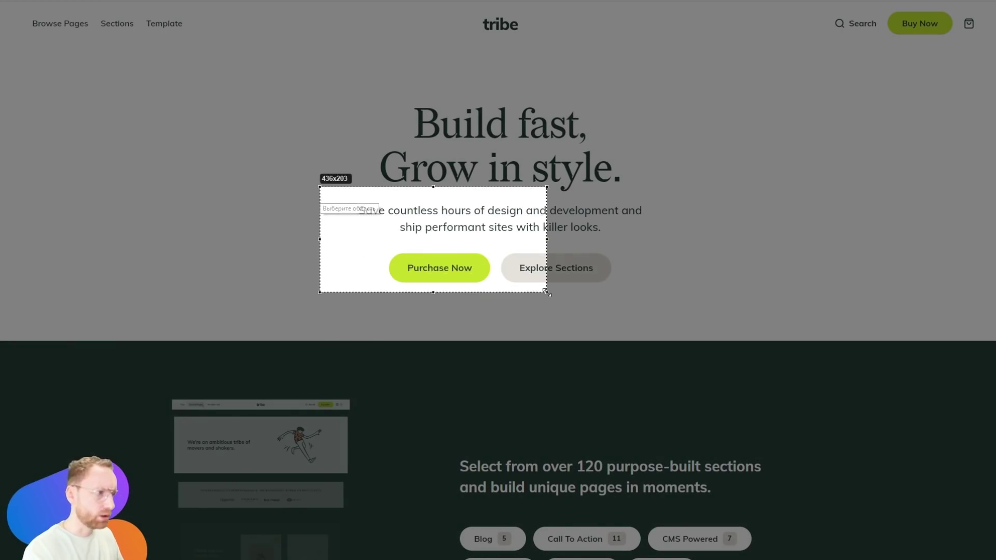
mouse_move(318, 186)
mouse_down()
mouse_move(550, 295)
mouse_move(507, 202)
mouse_up()
key(ctrl+v)
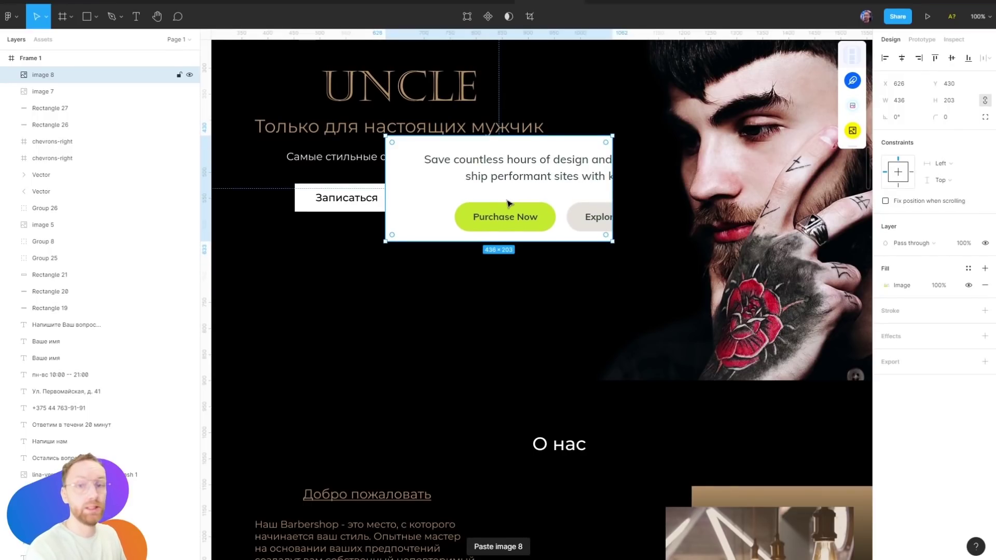
click(376, 205)
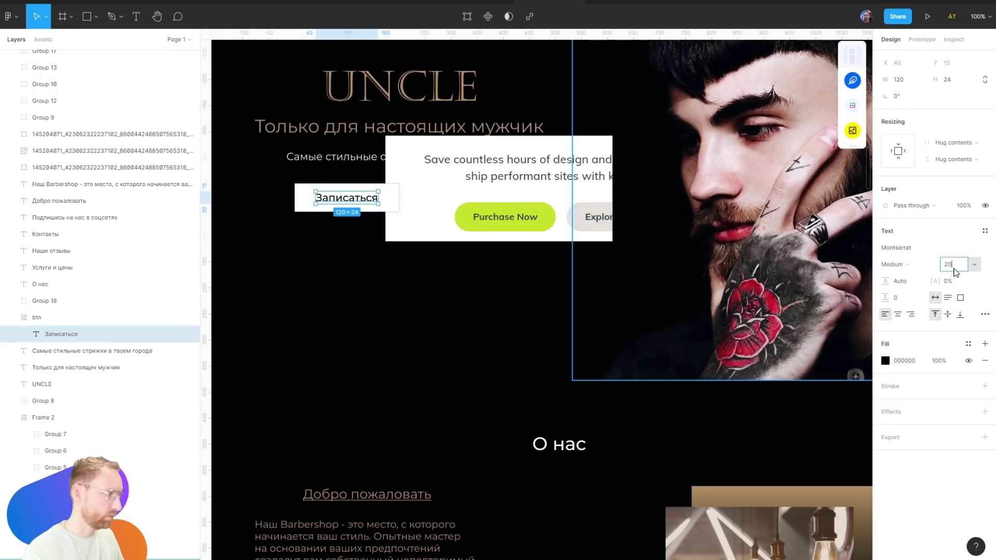
key(Escape)
click(490, 208)
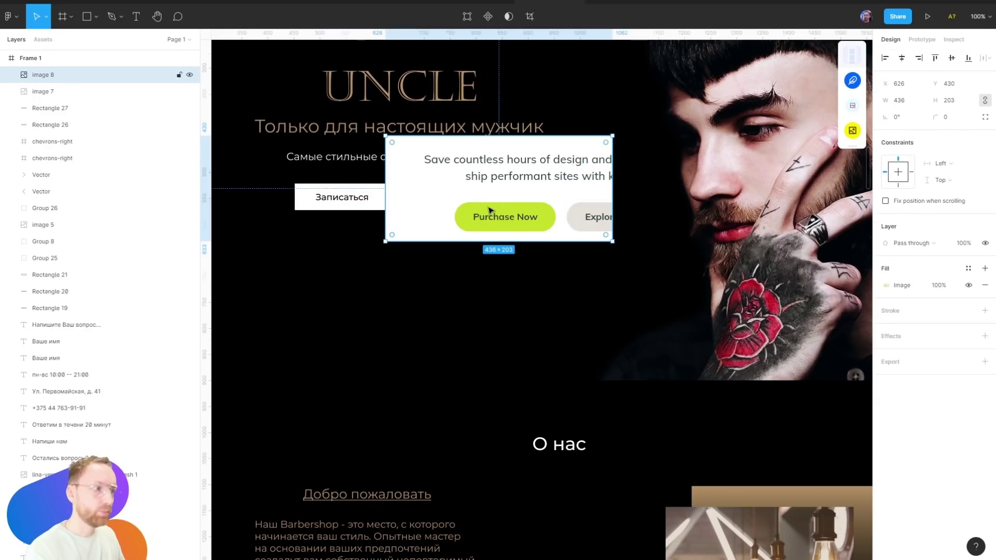
key(Delete)
click(427, 269)
key(Delete)
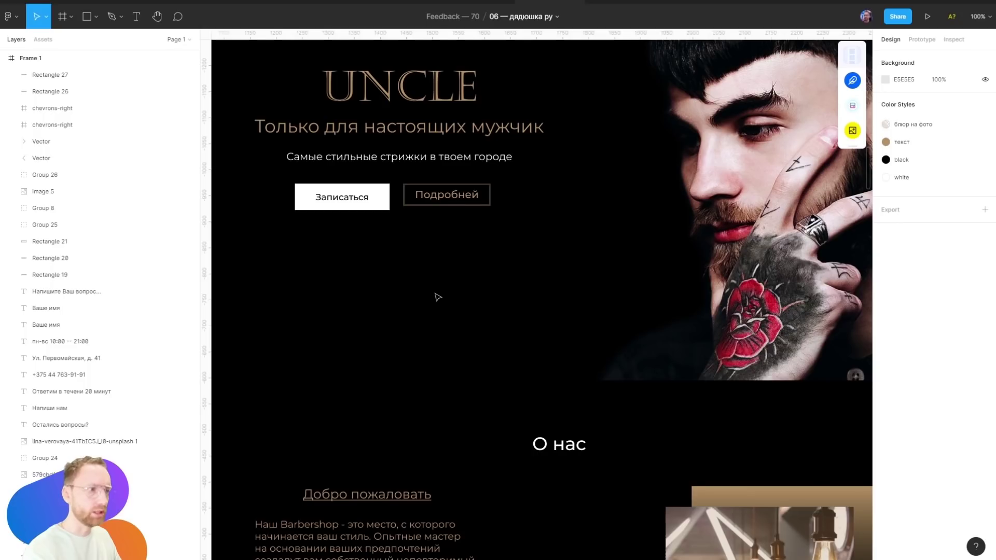
scroll(421, 270, down, 5)
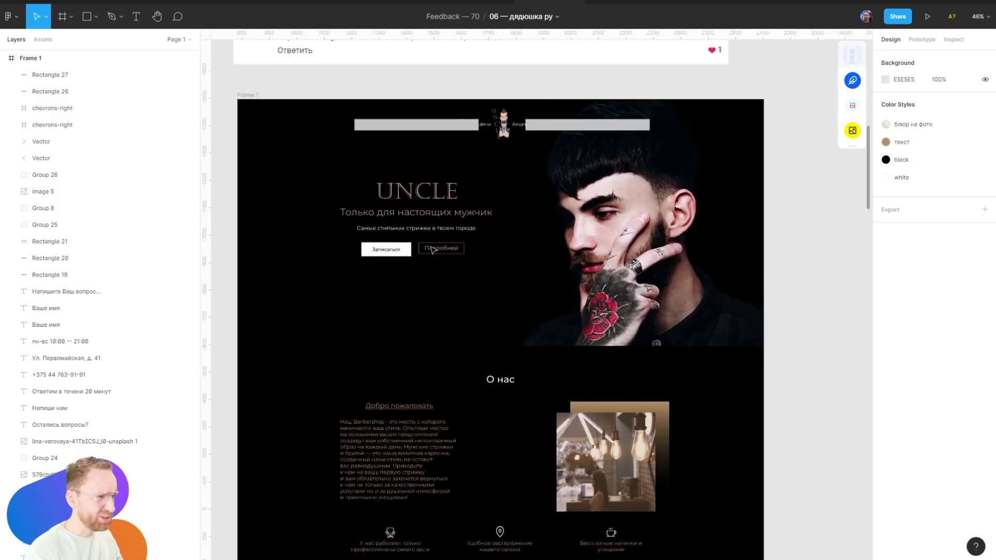
scroll(442, 277, up, 5)
mouse_move(645, 289)
mouse_down()
mouse_move(471, 294)
mouse_move(606, 311)
mouse_up()
scroll(606, 312, down, 3)
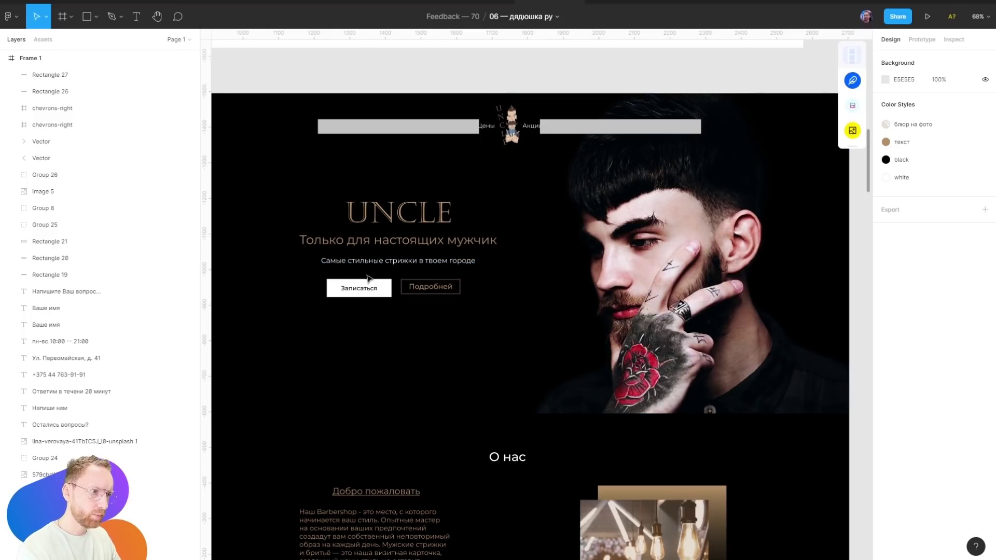
click(383, 263)
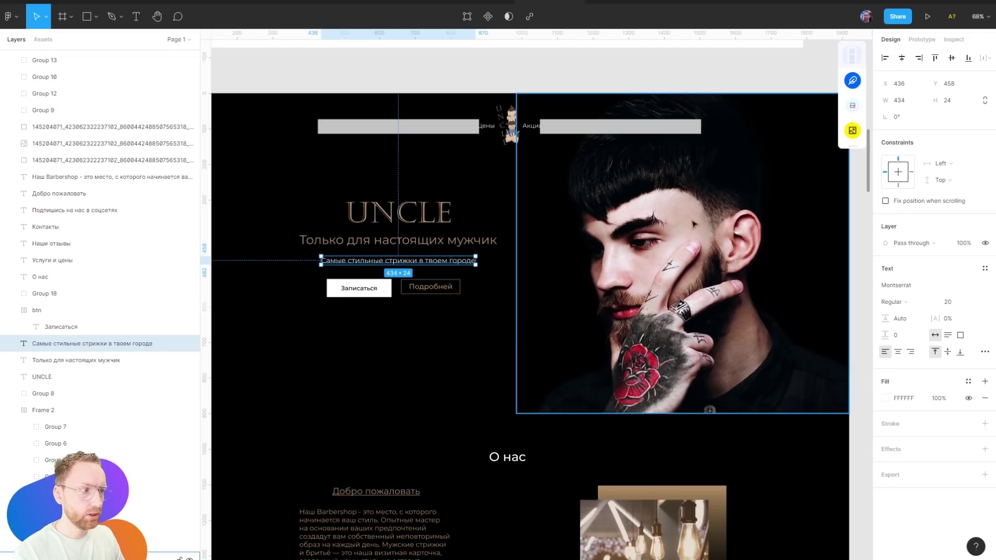
click(458, 389)
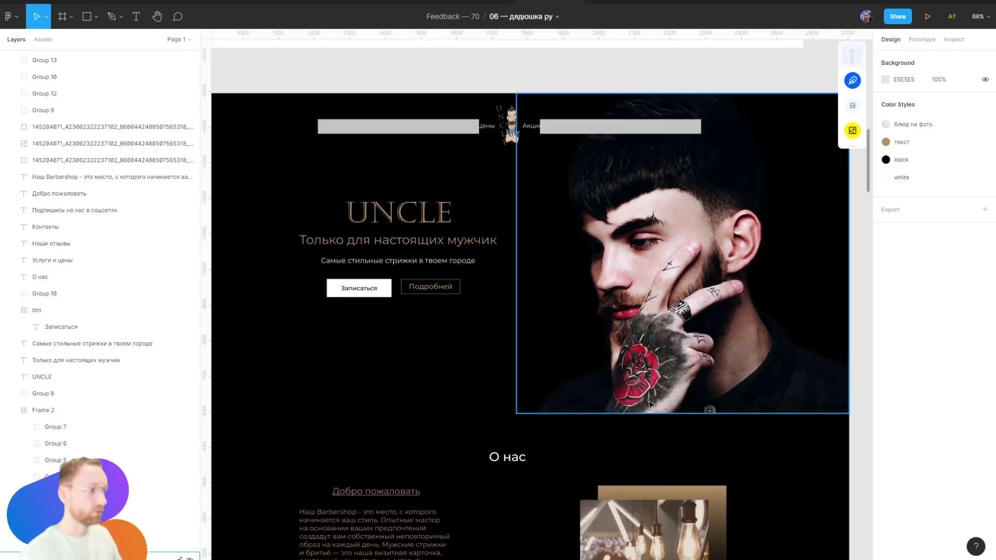
scroll(593, 353, down, 1)
scroll(592, 354, down, 1)
key(r)
drag(239, 127, 814, 405)
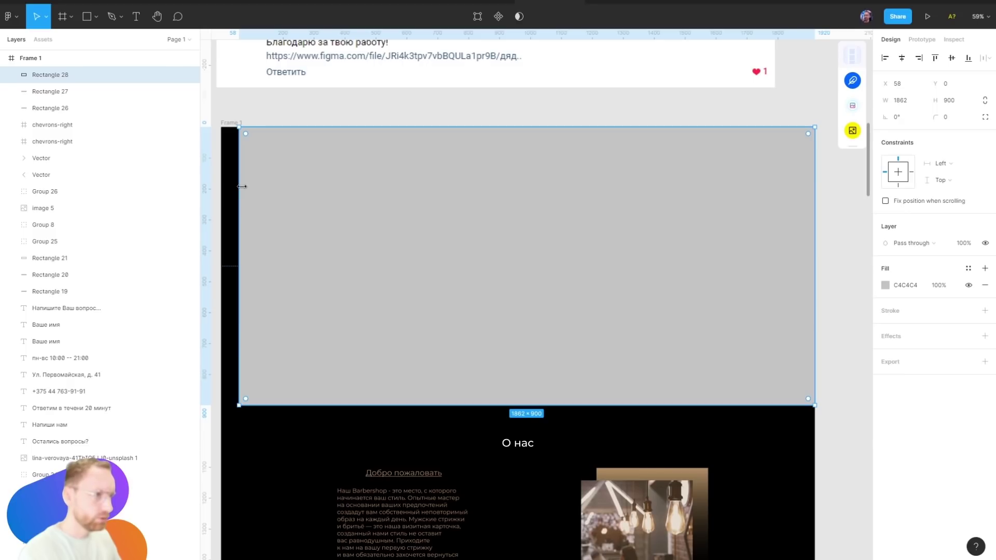
drag(241, 186, 221, 186)
key(ctrl+shift+bracketleft)
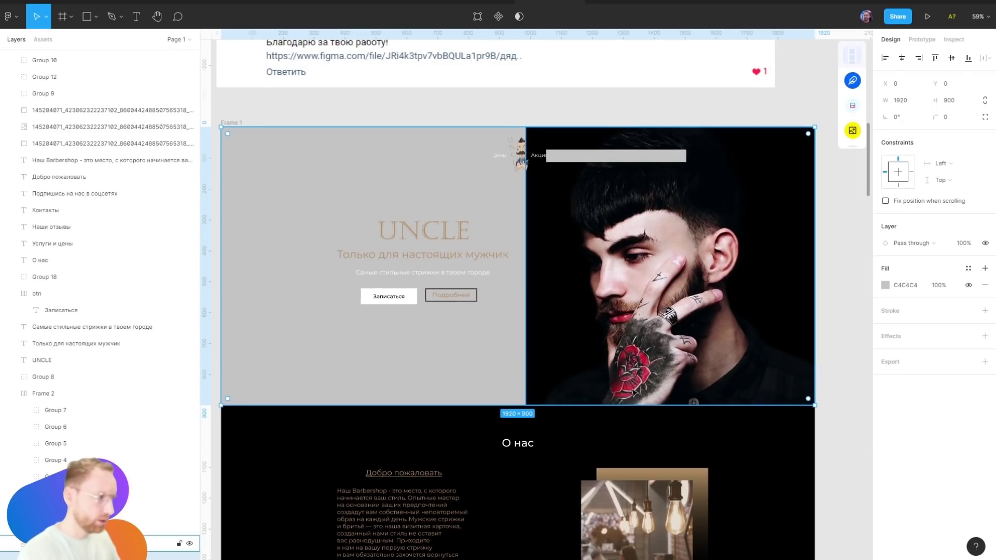
click(885, 285)
click(751, 413)
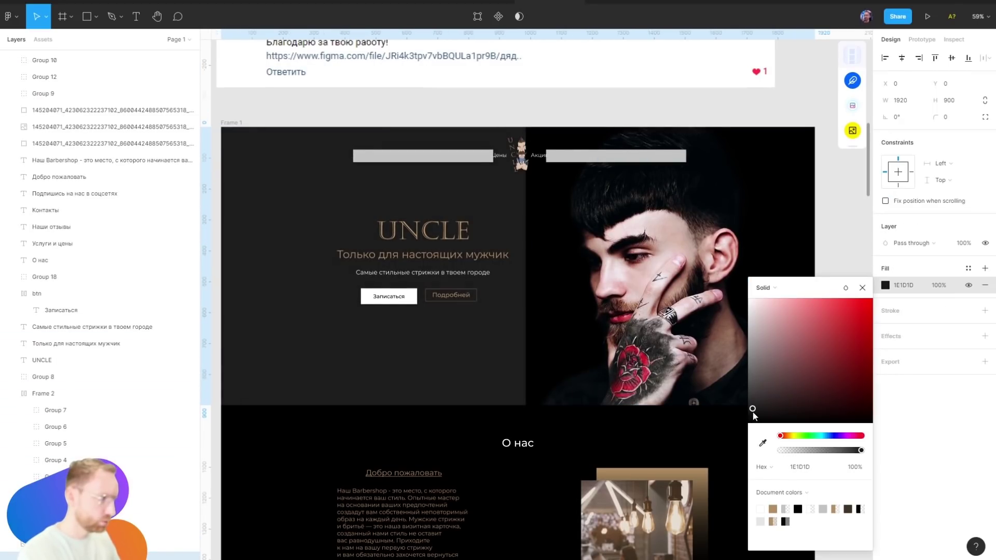
key(Escape)
key(Escape)
scroll(632, 306, down, 3)
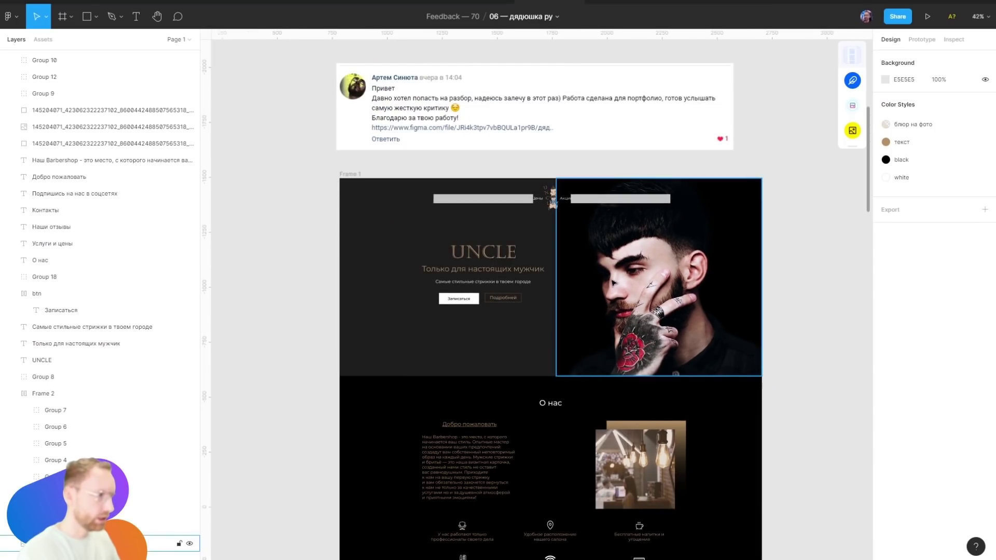
click(562, 193)
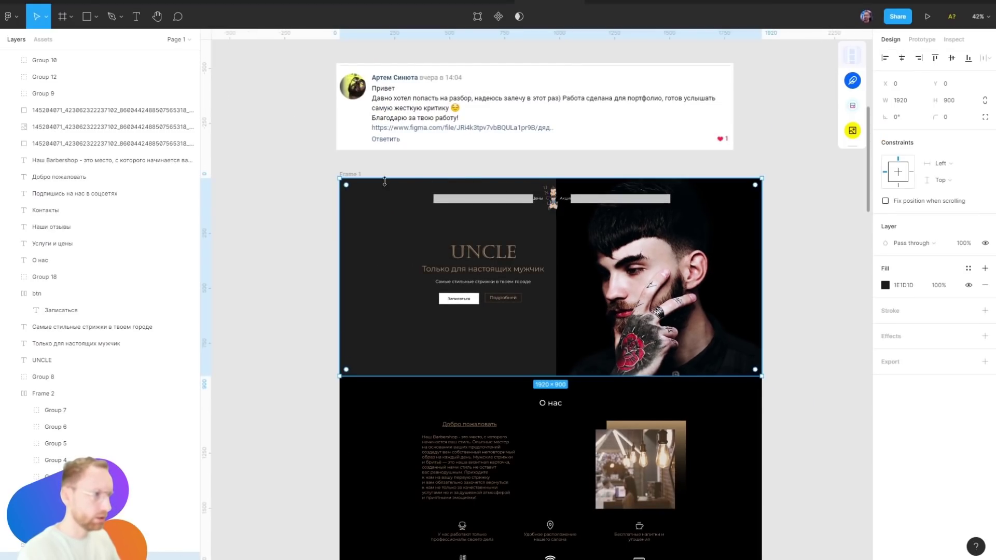
key(Delete)
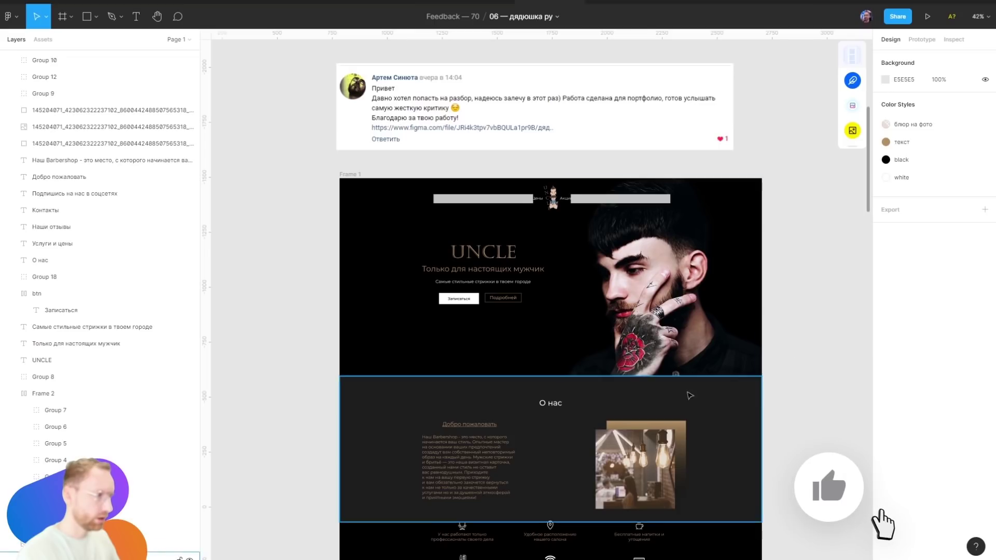
scroll(608, 383, up, 5)
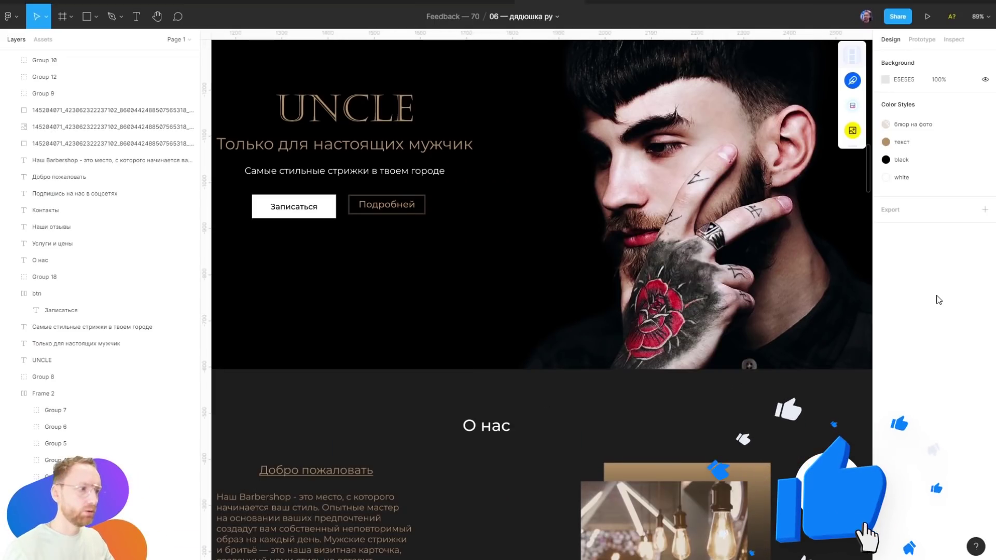
scroll(323, 88, up, 5)
scroll(369, 124, down, 4)
scroll(645, 279, up, 3)
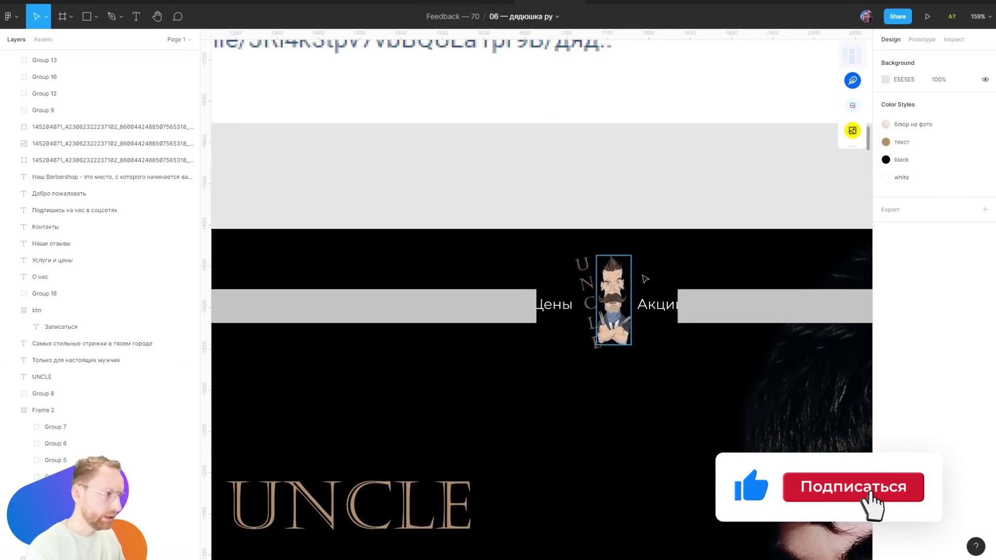
scroll(645, 279, up, 5)
scroll(645, 279, down, 4)
scroll(381, 429, down, 2)
scroll(505, 195, down, 5)
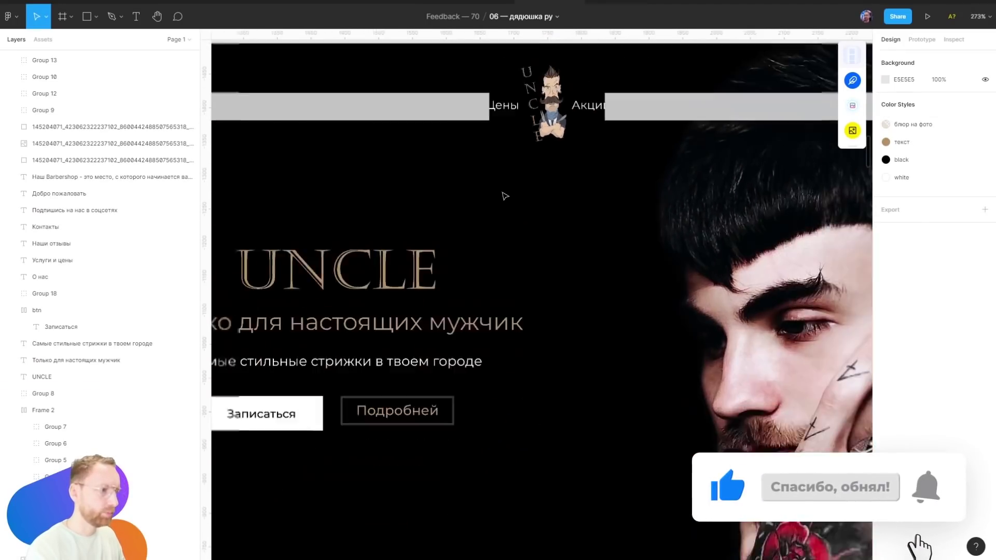
scroll(505, 196, down, 4)
scroll(389, 378, down, 3)
scroll(456, 244, up, 3)
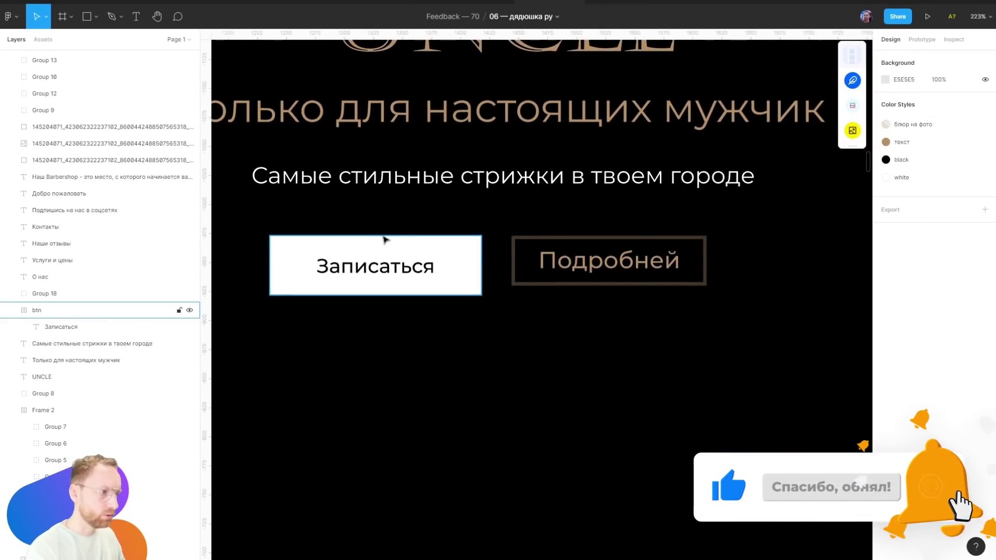
scroll(451, 228, up, 2)
scroll(539, 286, up, 2)
scroll(495, 415, down, 4)
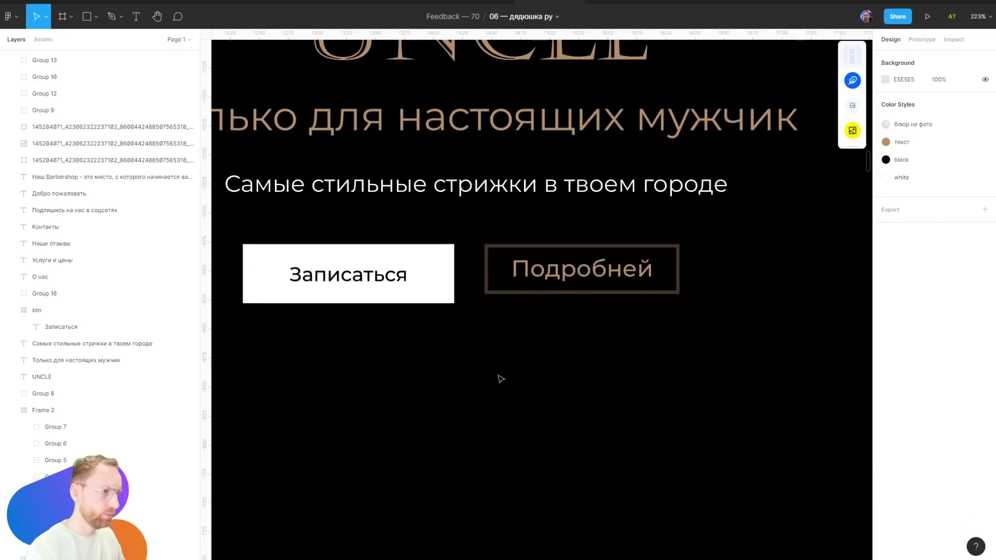
key(r)
Draw a box below the hero buttons with a B59164 brown outline
drag(458, 384, 688, 445)
scroll(688, 445, up, 3)
key(i)
click(425, 162)
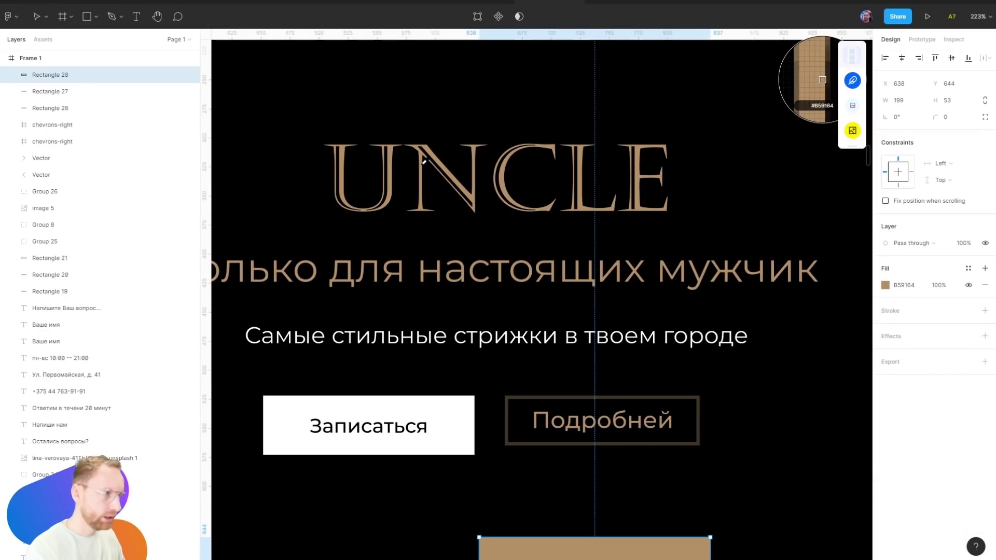
scroll(526, 266, down, 4)
key(shift+x)
click(531, 276)
Pen an L-shaped line offset along the box's left and bottom edges
ctrl+scroll(463, 332, up, 5)
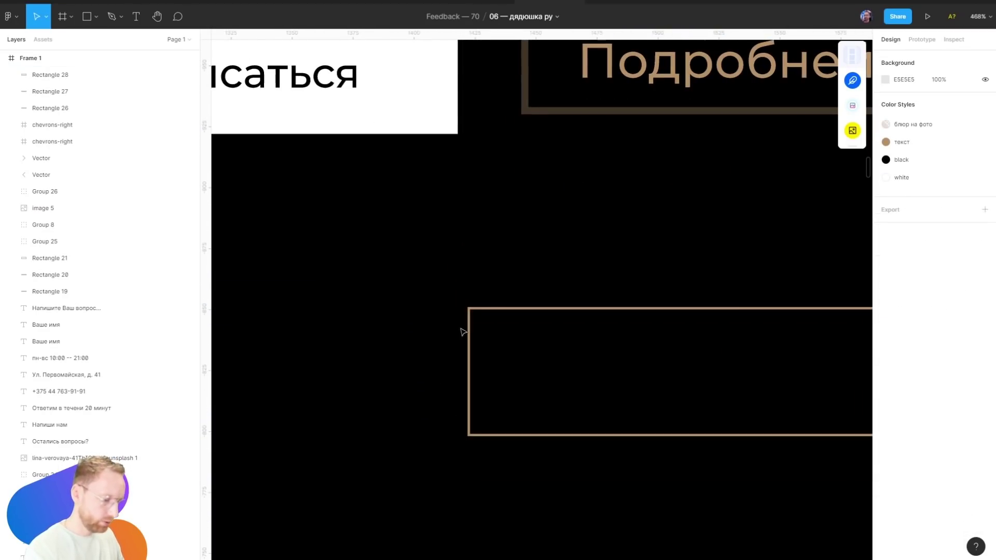
key(p)
click(459, 317)
click(454, 388)
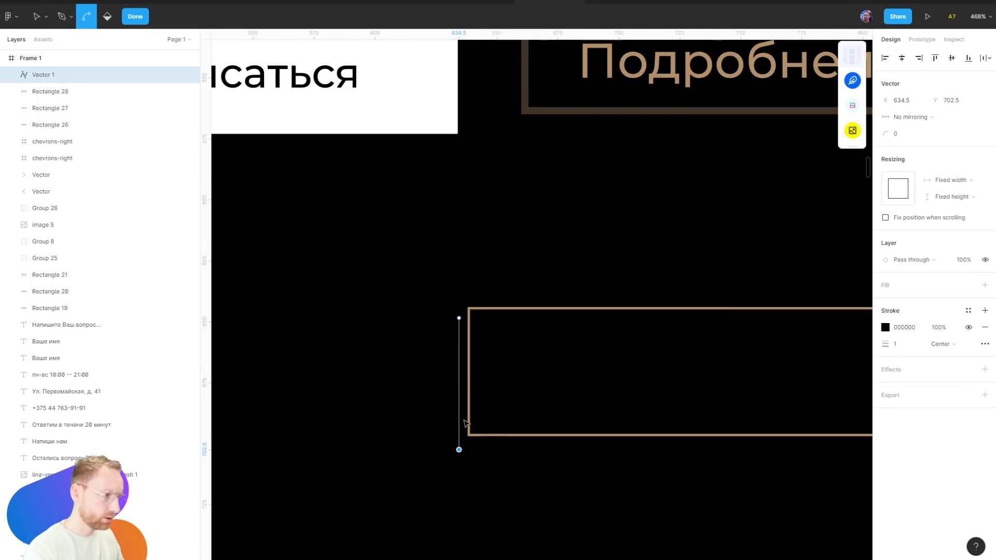
ctrl+scroll(464, 460, down, 5)
click(686, 434)
key(Escape)
ctrl+scroll(553, 409, up, 5)
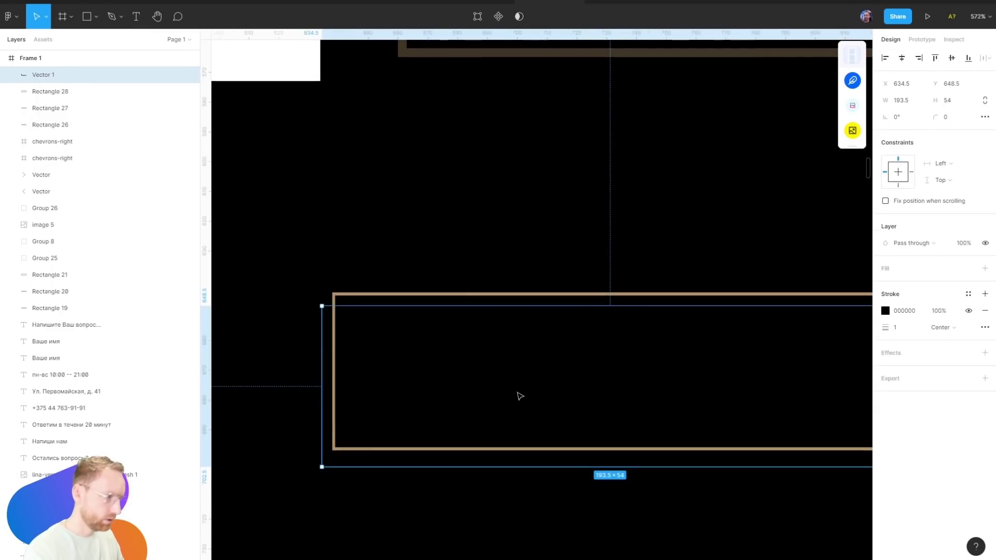
Give the L-shaped line a B59164 stroke with weight 2
click(885, 311)
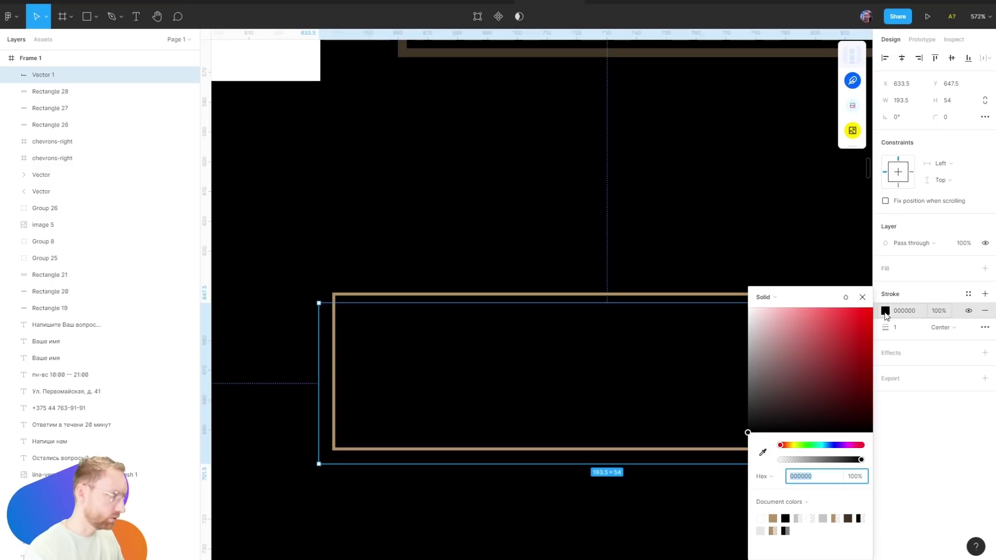
click(763, 453)
click(822, 73)
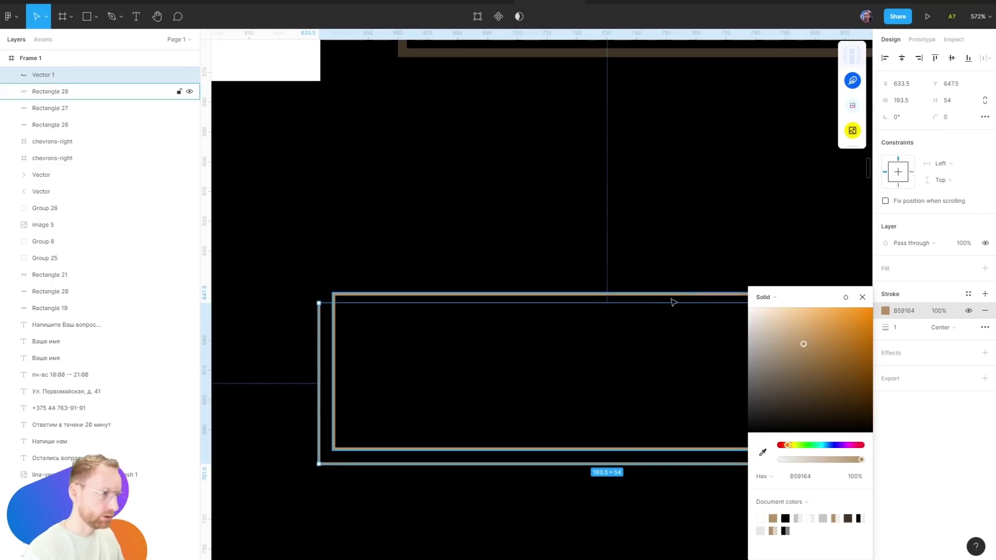
click(900, 328)
text(2)
click(471, 249)
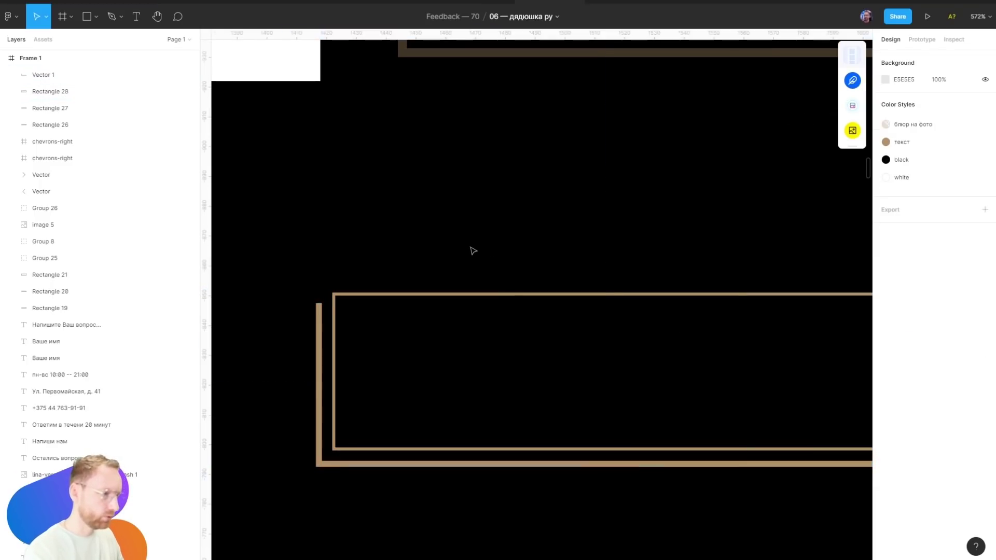
click(389, 294)
click(590, 241)
scroll(589, 240, down, 5)
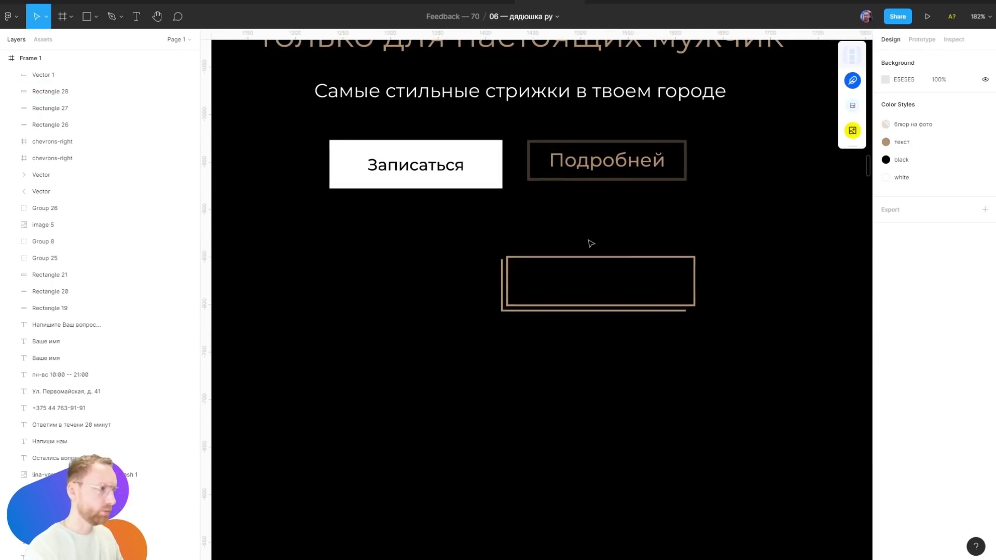
scroll(670, 307, up, 2)
scroll(657, 350, up, 1)
scroll(657, 350, down, 1)
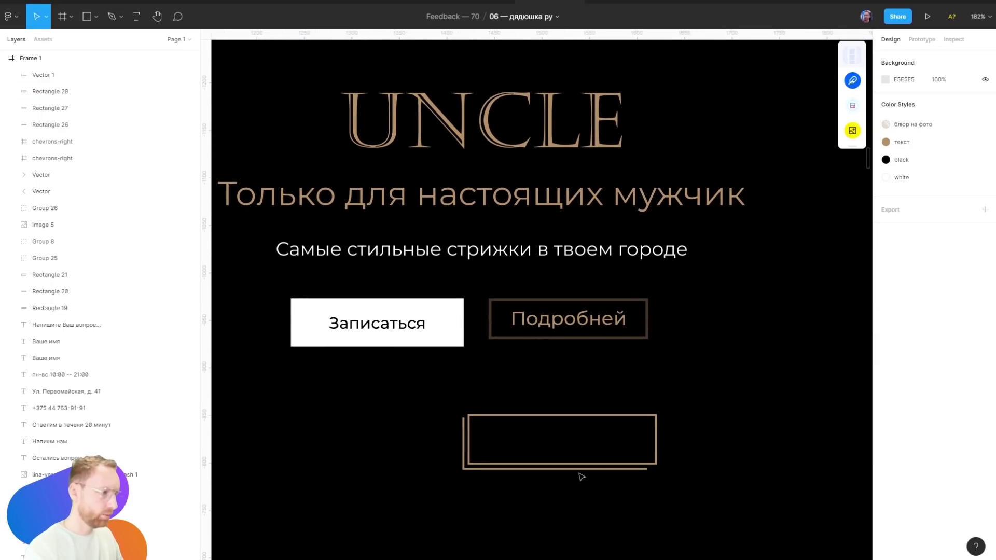
click(587, 469)
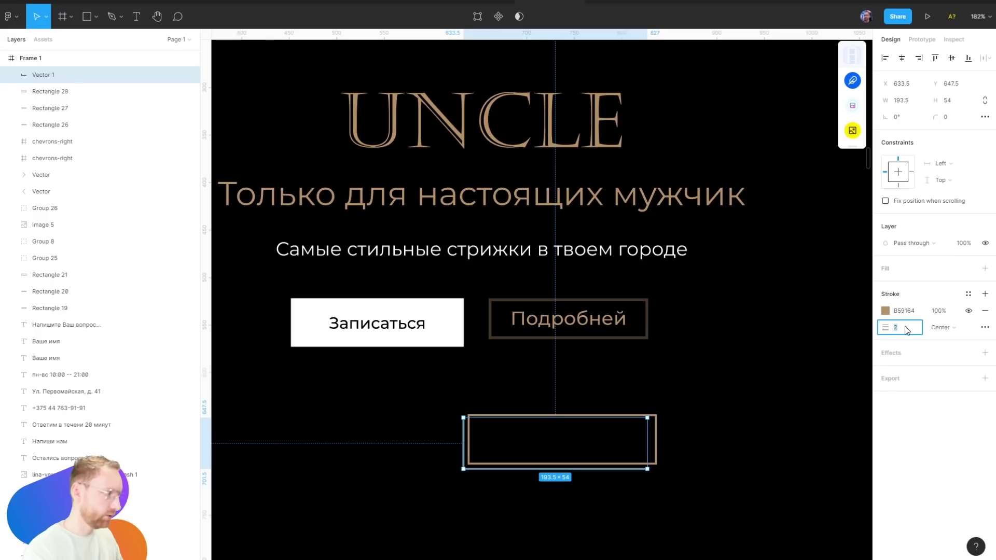
click(722, 315)
Paste placeholder text inside the outlined box and position it
key(ctrl+v)
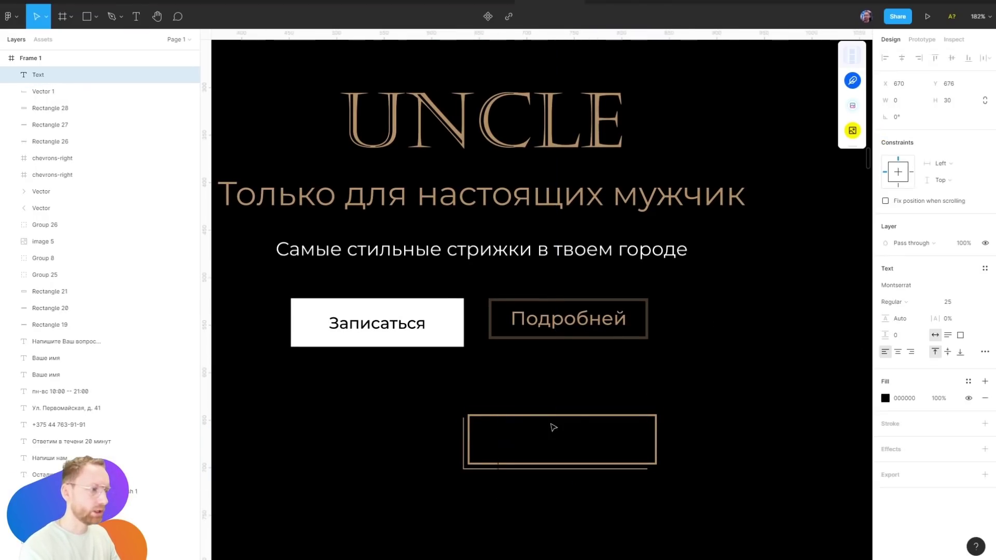
text(awdawd)
drag(572, 458, 591, 433)
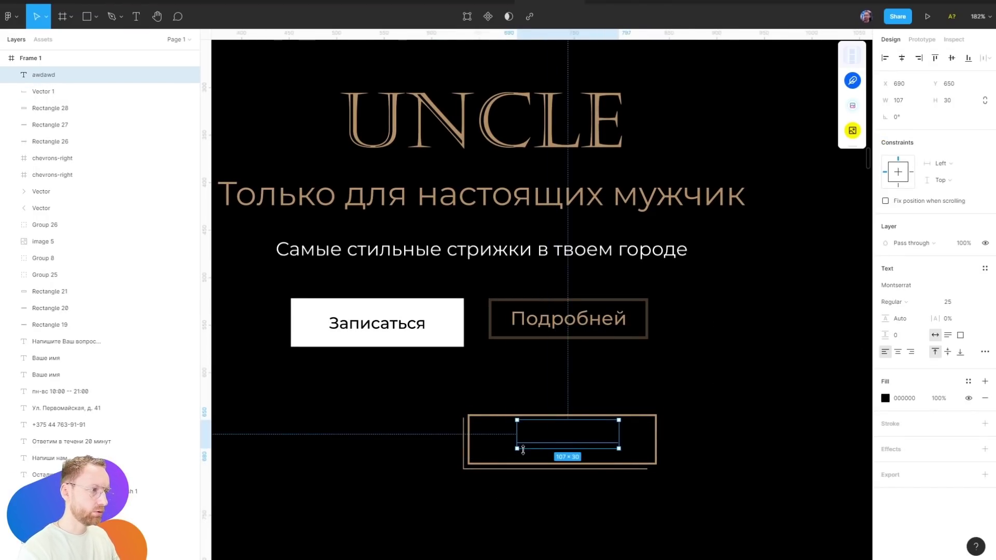
click(692, 399)
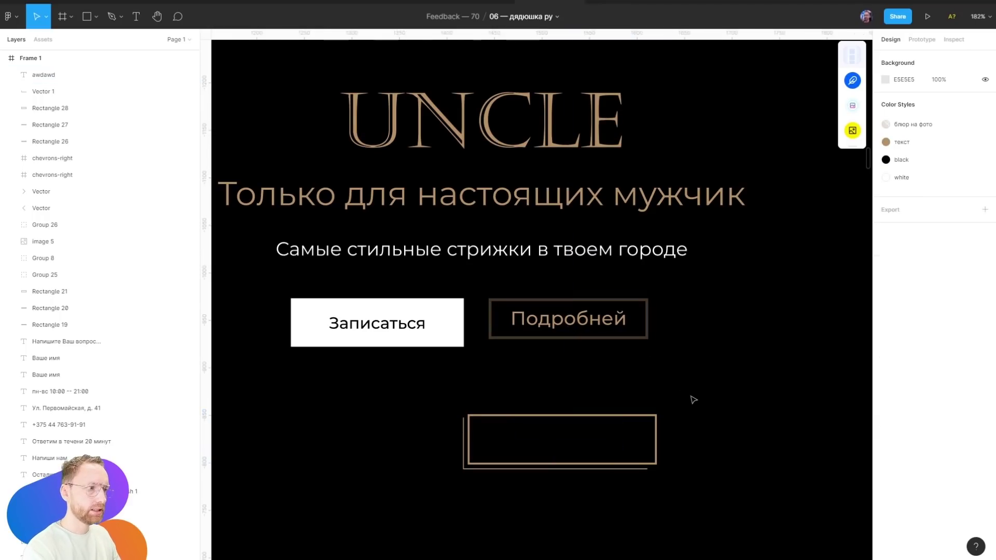
click(522, 332)
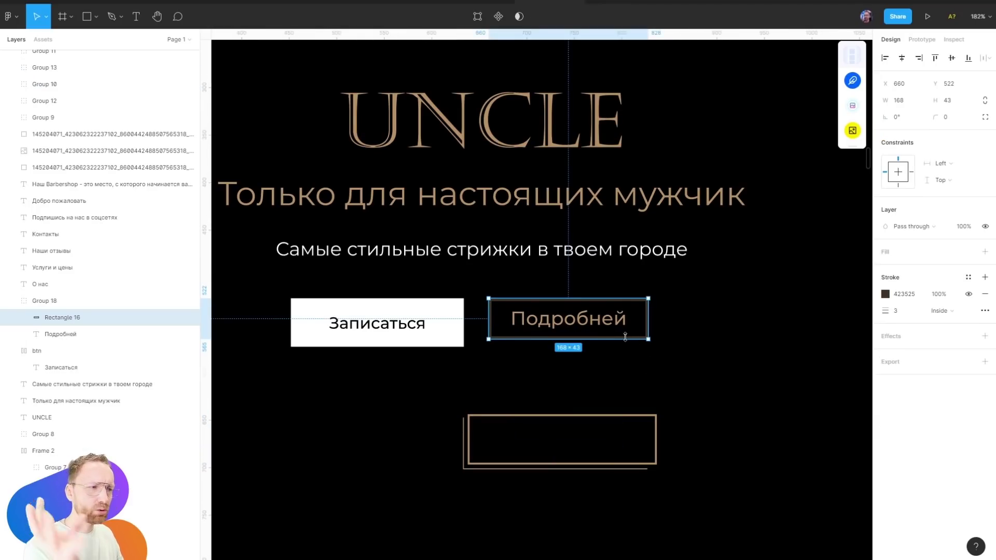
Paste a copy of the corner line at the О нас photo's lower left
click(747, 318)
scroll(746, 318, down, 5)
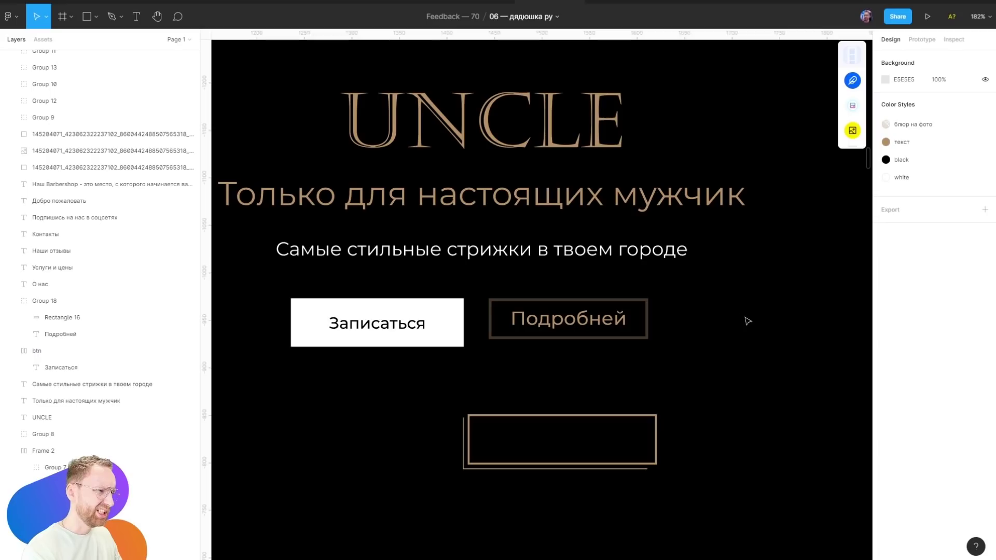
scroll(603, 282, down, 3)
scroll(524, 244, down, 5)
scroll(458, 225, up, 3)
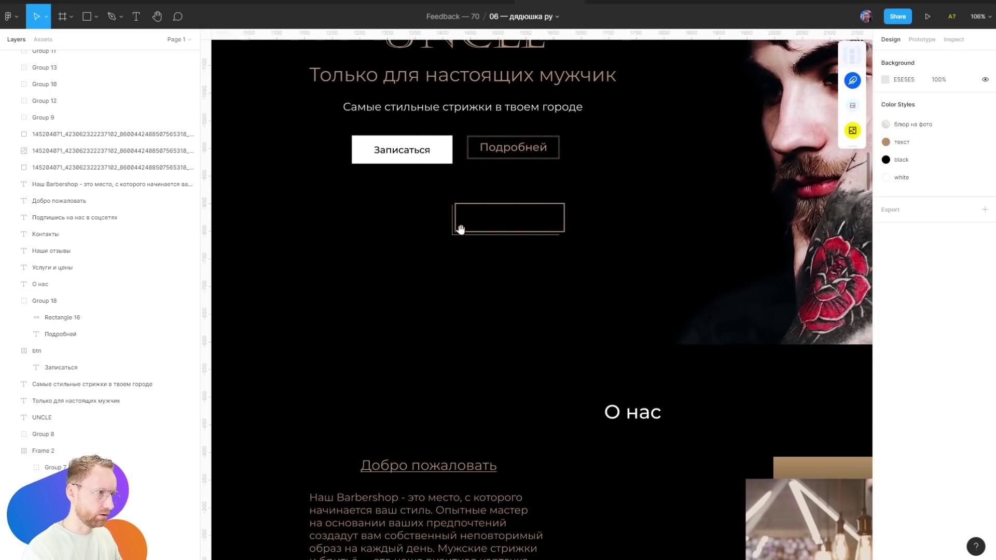
scroll(558, 339, down, 6)
scroll(570, 209, up, 4)
scroll(569, 209, left, 2)
key(ctrl+v)
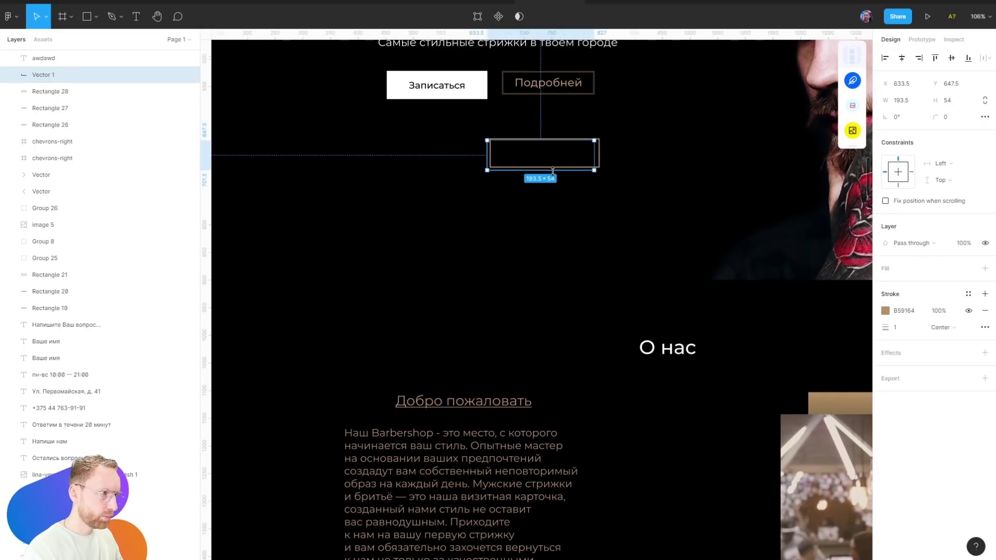
drag(537, 311, 640, 358)
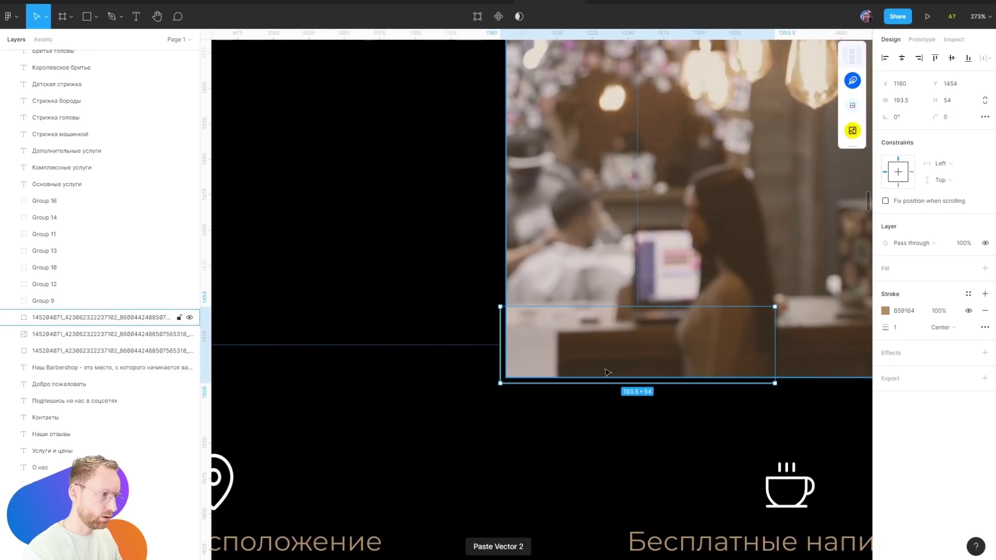
Stretch the copied line's points to span the photo's left side and bottom width
scroll(566, 379, down, 3)
key(Return)
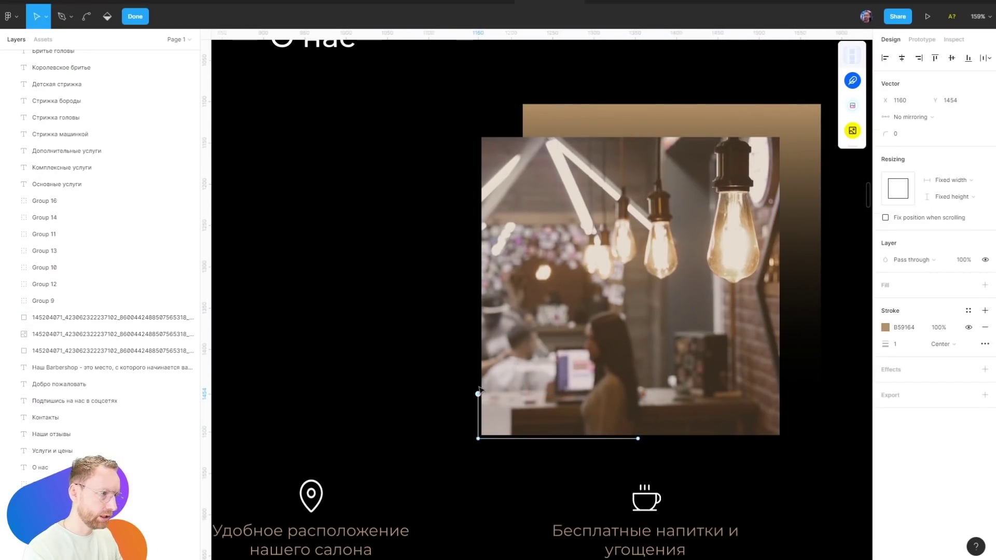
drag(478, 394, 478, 145)
click(638, 438)
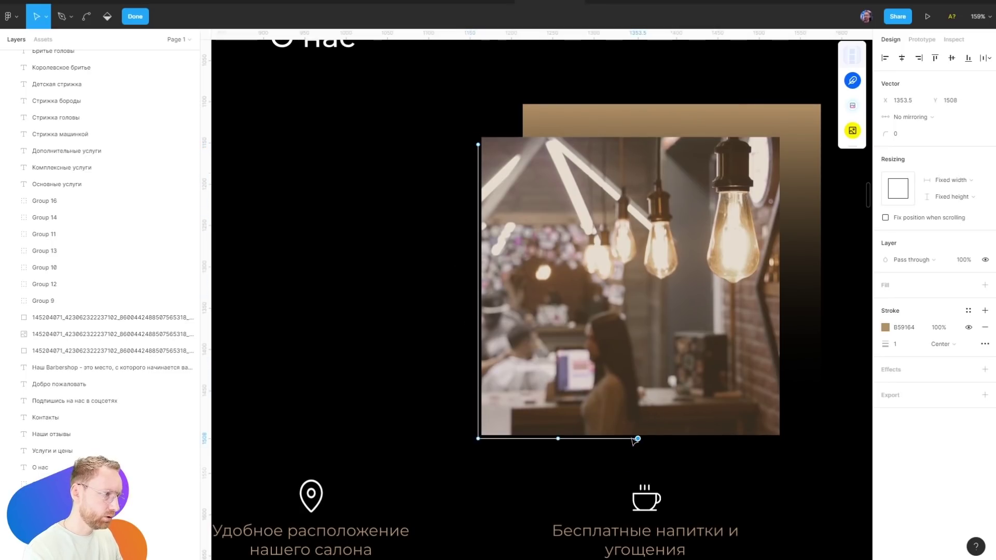
drag(637, 438, 767, 438)
key(Escape)
key(Escape)
scroll(538, 409, down, 5)
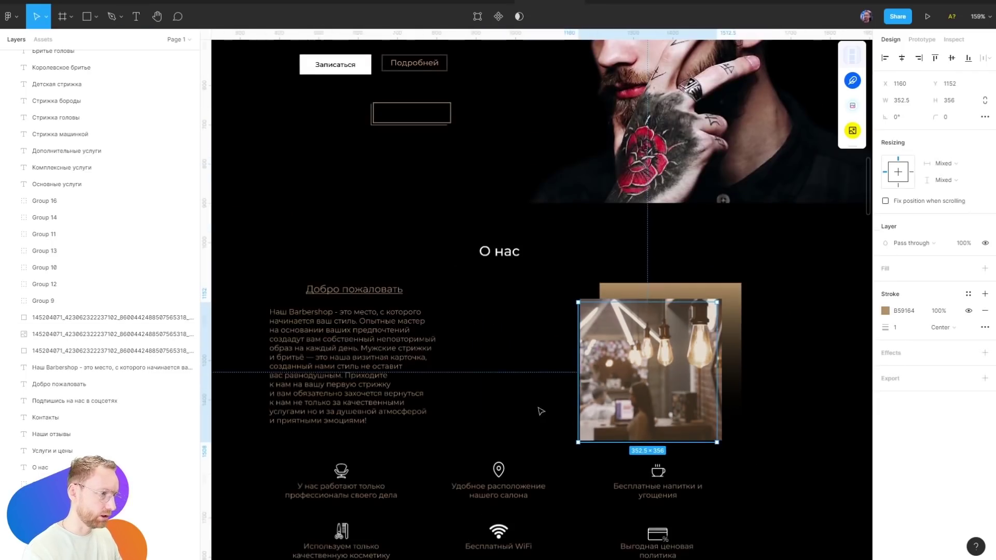
scroll(544, 165, up, 2)
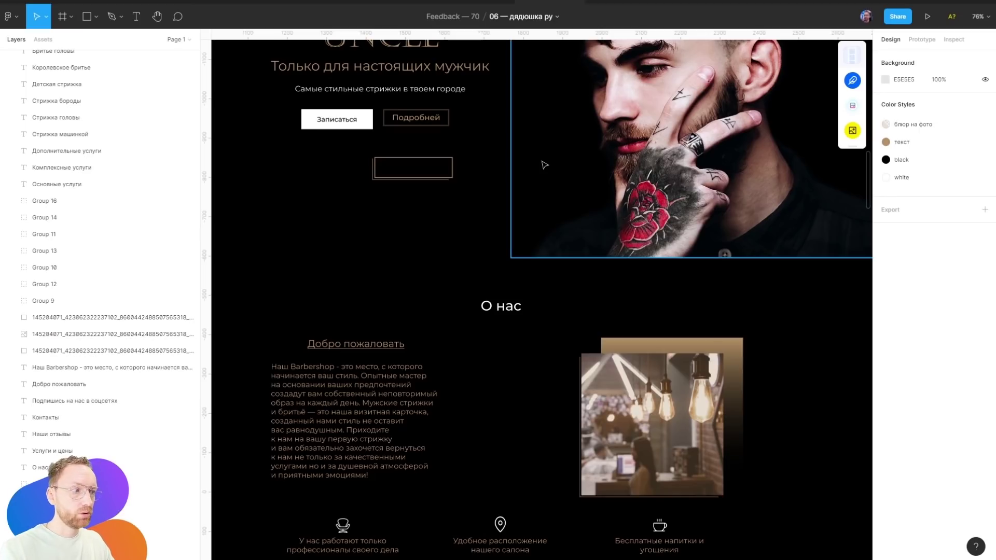
drag(421, 328, 442, 162)
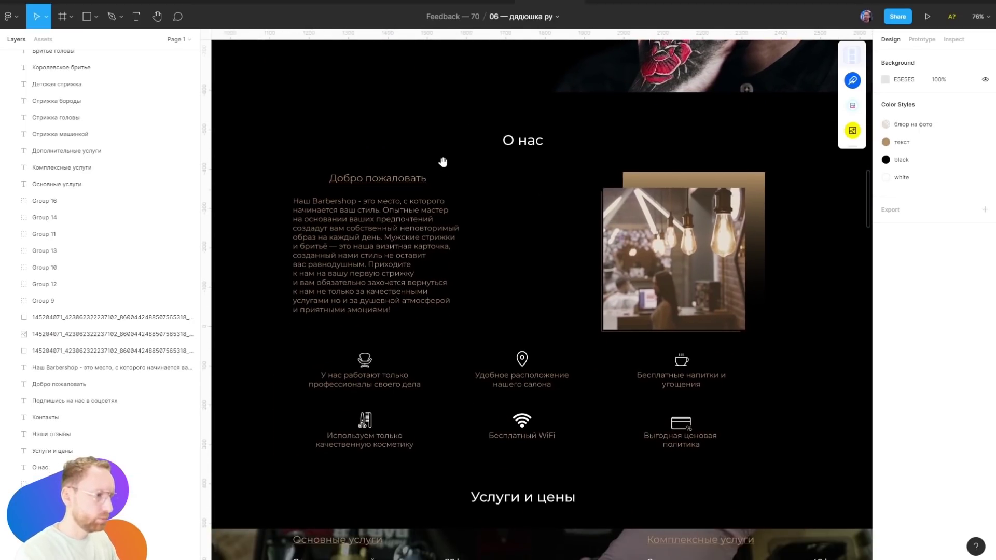
scroll(487, 304, down, 2)
scroll(402, 294, up, 10)
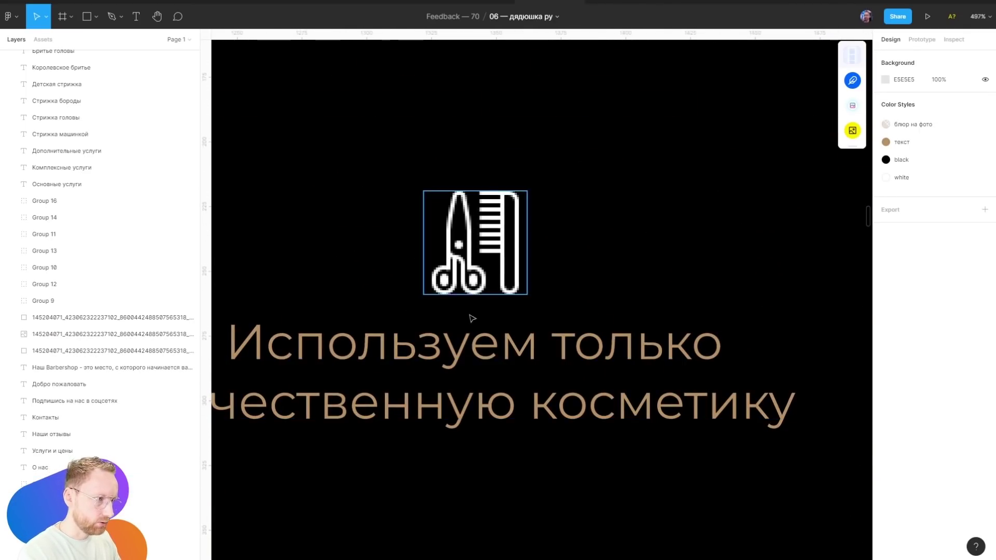
click(487, 276)
key(ctrl+y)
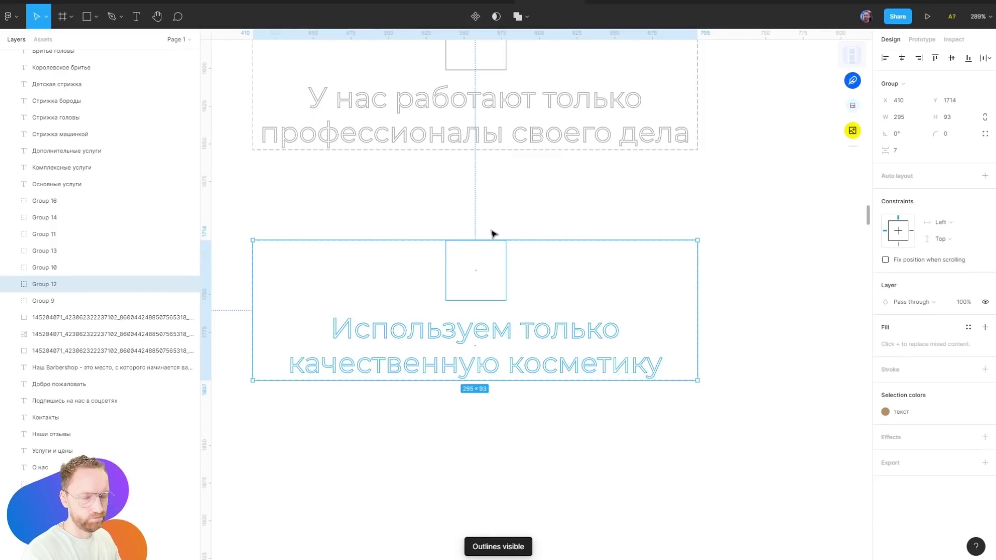
scroll(474, 208, up, 5)
key(Escape)
key(ctrl+y)
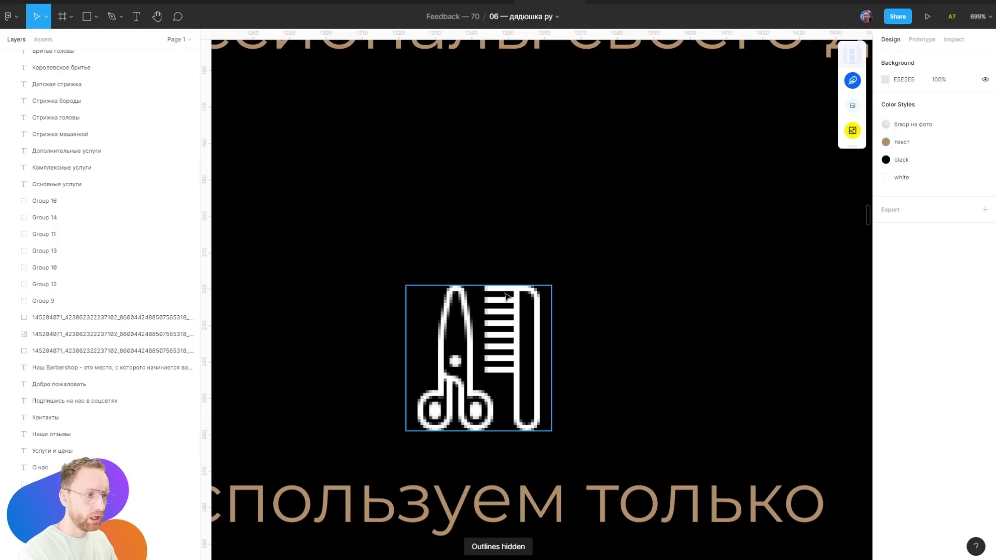
key(ctrl+y)
key(ctrl+y)
scroll(603, 273, down, 5)
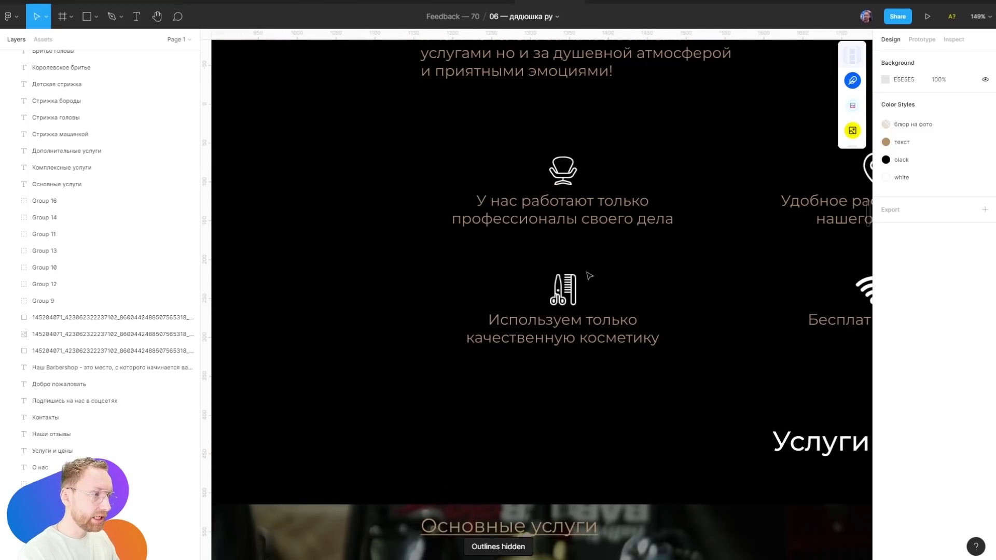
scroll(638, 304, up, 2)
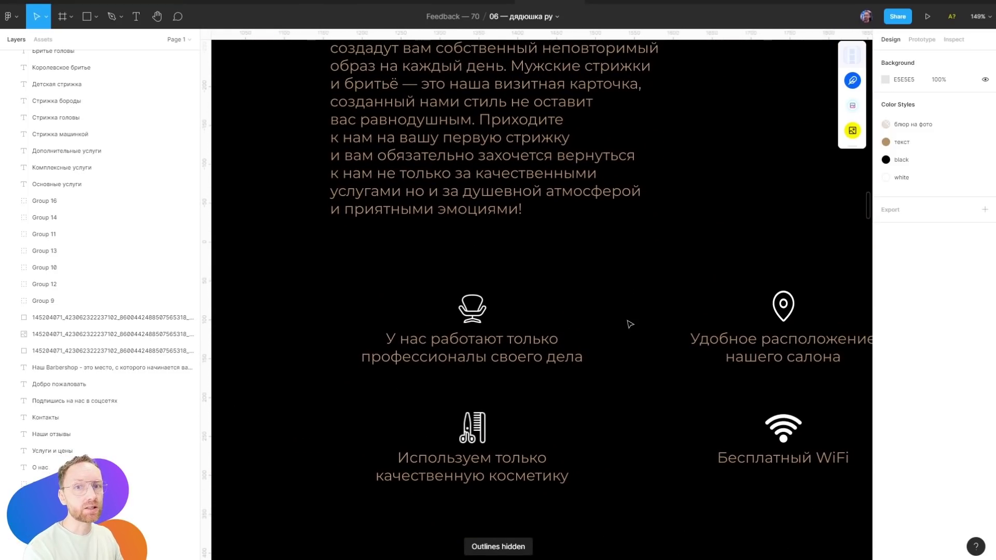
scroll(467, 440, up, 3)
scroll(467, 440, up, 6)
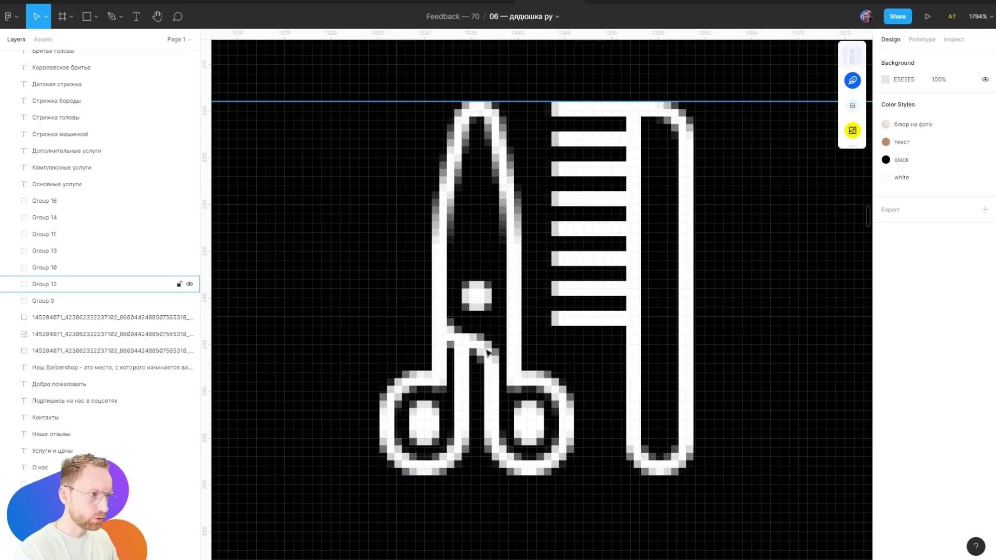
scroll(480, 325, down, 3)
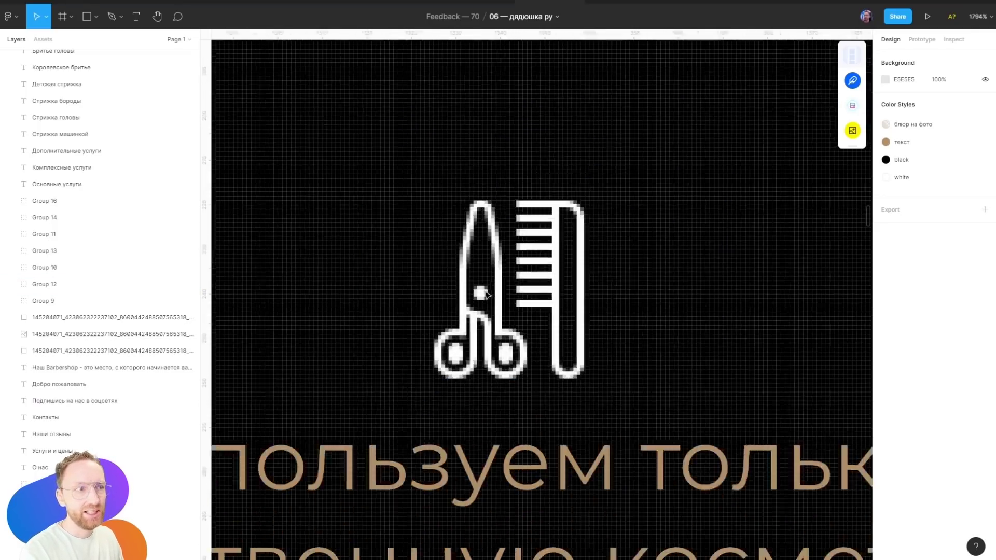
scroll(482, 317, down, 3)
scroll(487, 299, down, 3)
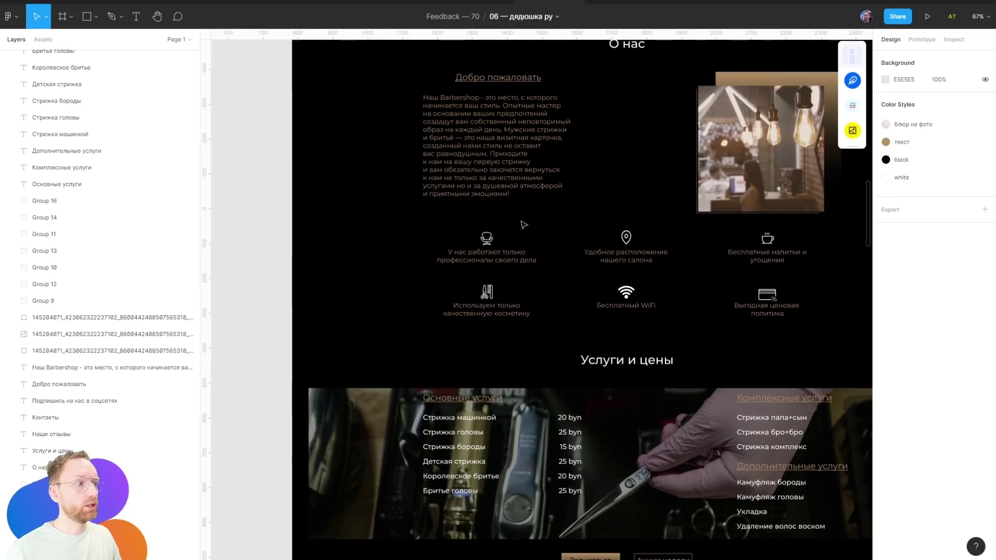
Delete the dark overlay and background photo behind the services and prices list
double_click(488, 239)
key(Escape)
mouse_move(604, 170)
mouse_down()
mouse_move(440, 342)
mouse_move(456, 422)
mouse_move(545, 167)
mouse_up()
scroll(554, 299, down, 3)
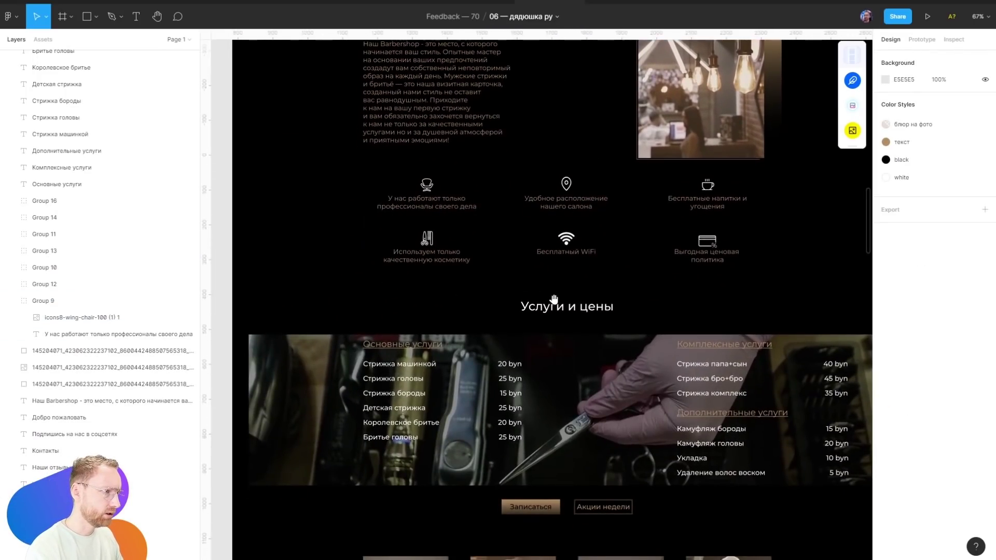
drag(554, 300, 560, 186)
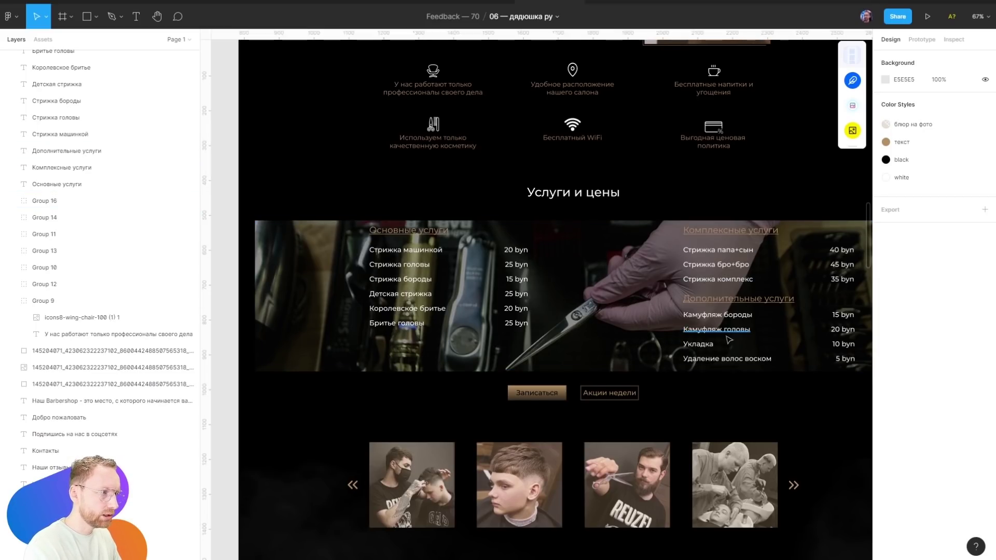
scroll(687, 179, up, 8)
scroll(675, 207, down, 11)
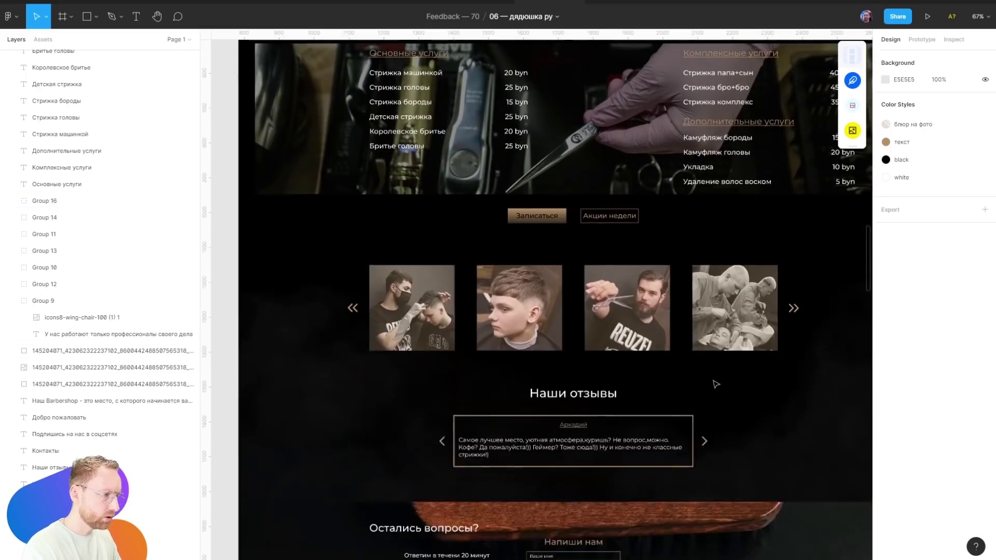
scroll(623, 269, up, 2)
double_click(611, 253)
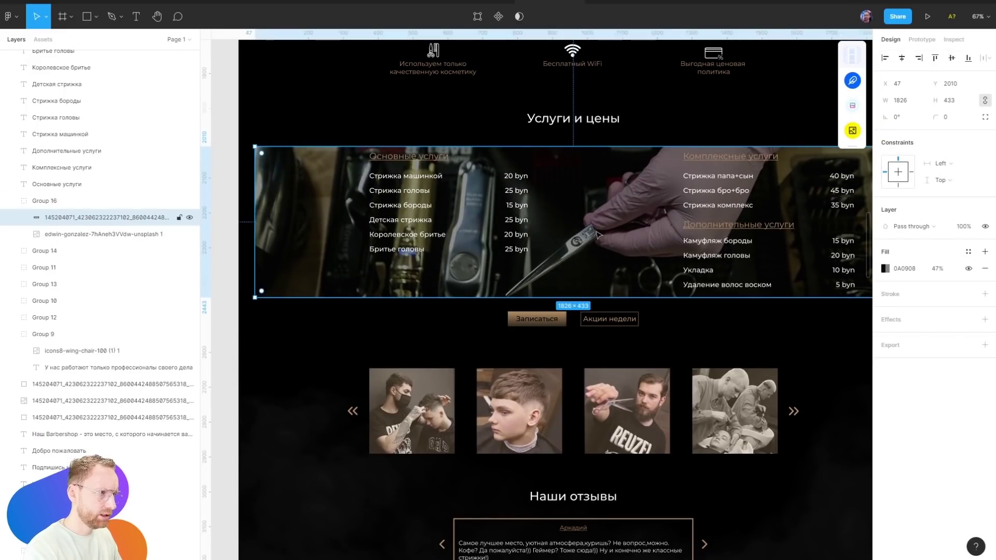
key(Delete)
key(Delete)
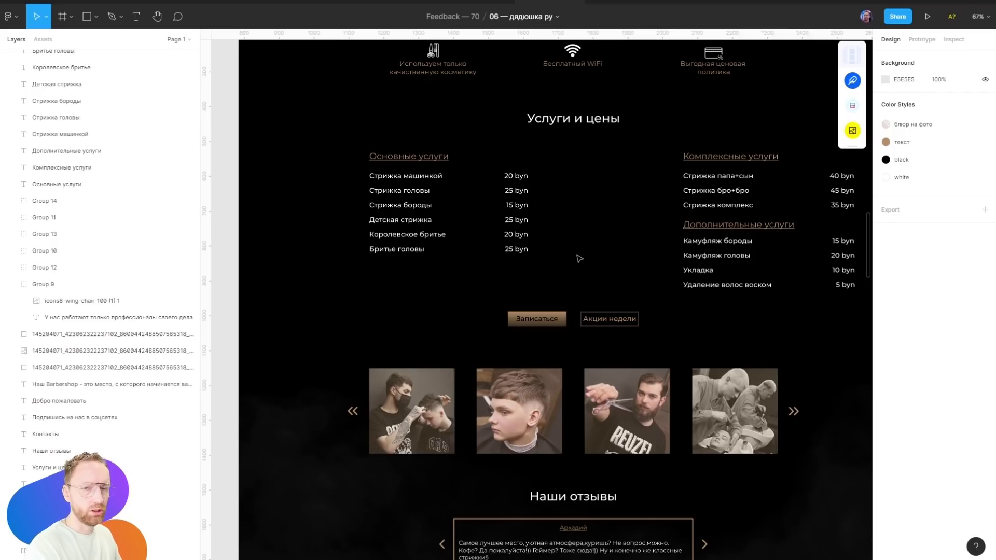
Undo the deletion to compare, then select and remove the overlay and photo again
key(ctrl+z)
key(ctrl+z)
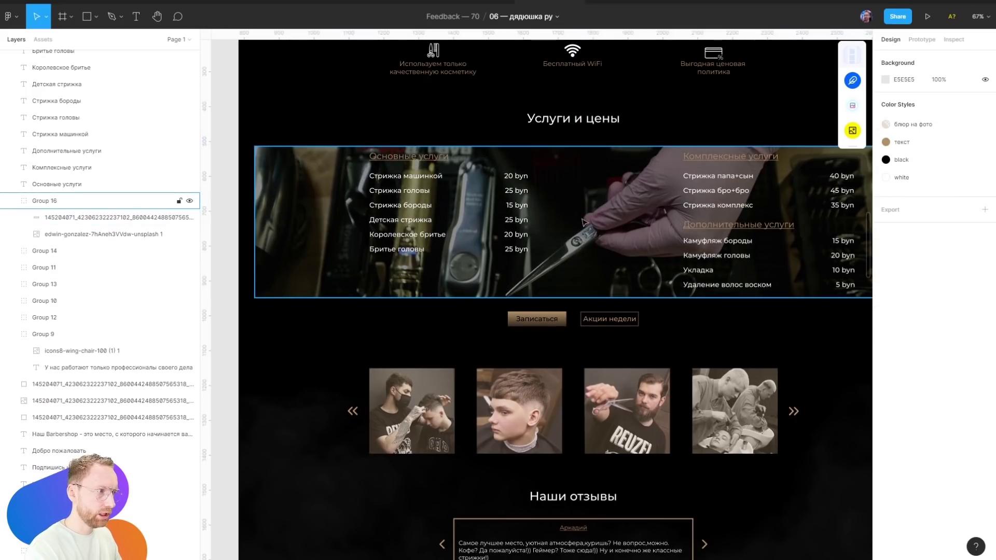
double_click(301, 180)
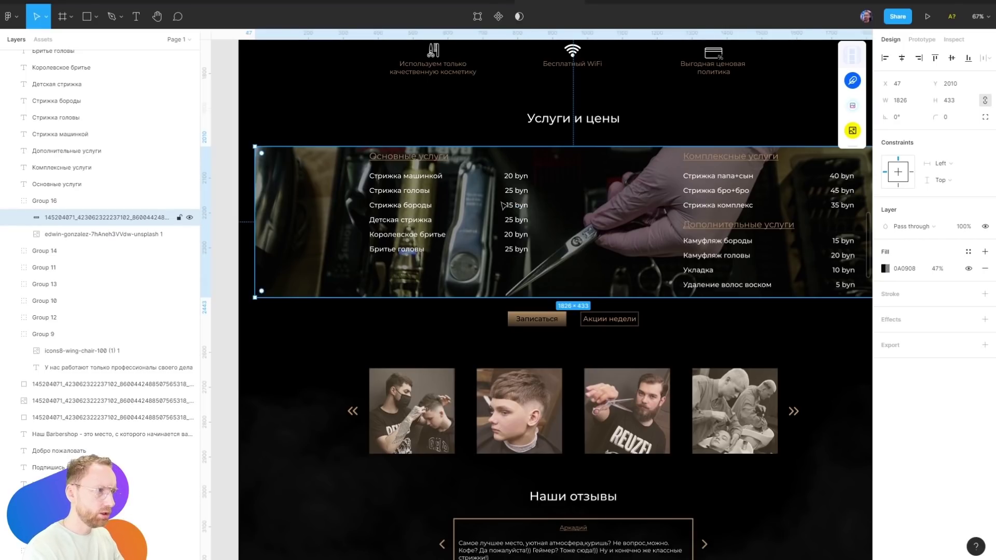
scroll(410, 145, up, 10)
key(shift+2)
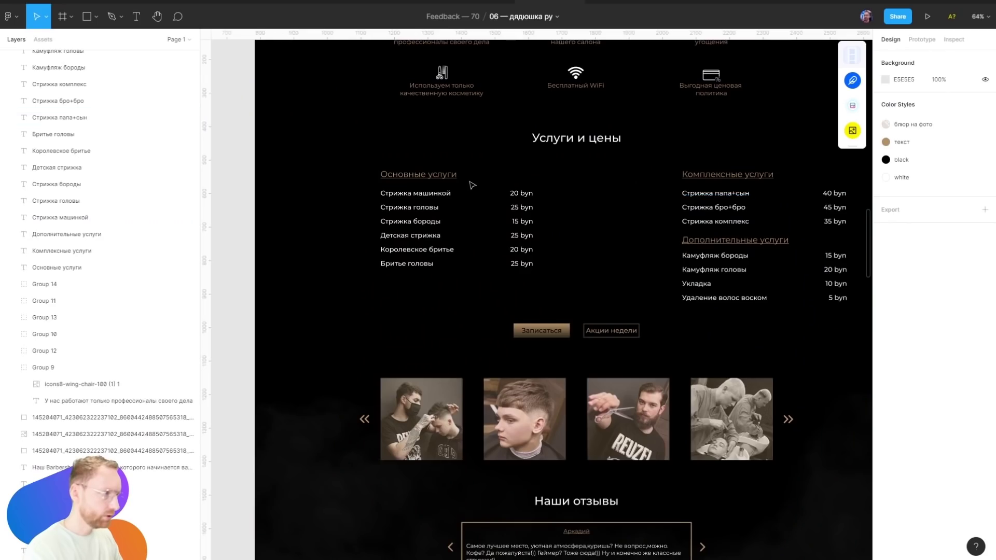
Try out grey placeholder rectangles over the price list, then undo them
key(r)
drag(374, 164, 511, 264)
key(ctrl+d)
key(ctrl+d)
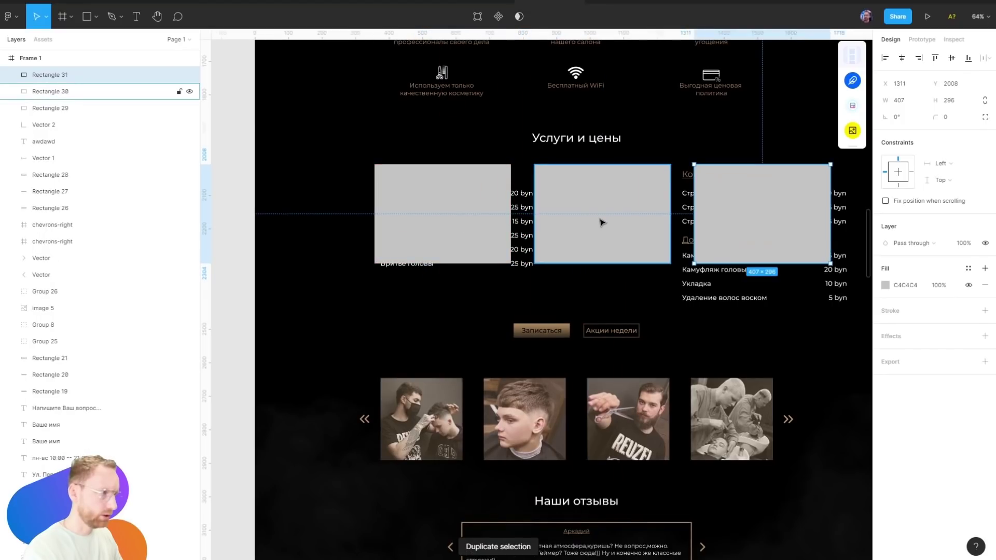
key(ctrl+z)
key(ctrl+z)
key(ctrl+z)
key(r)
drag(353, 129, 510, 329)
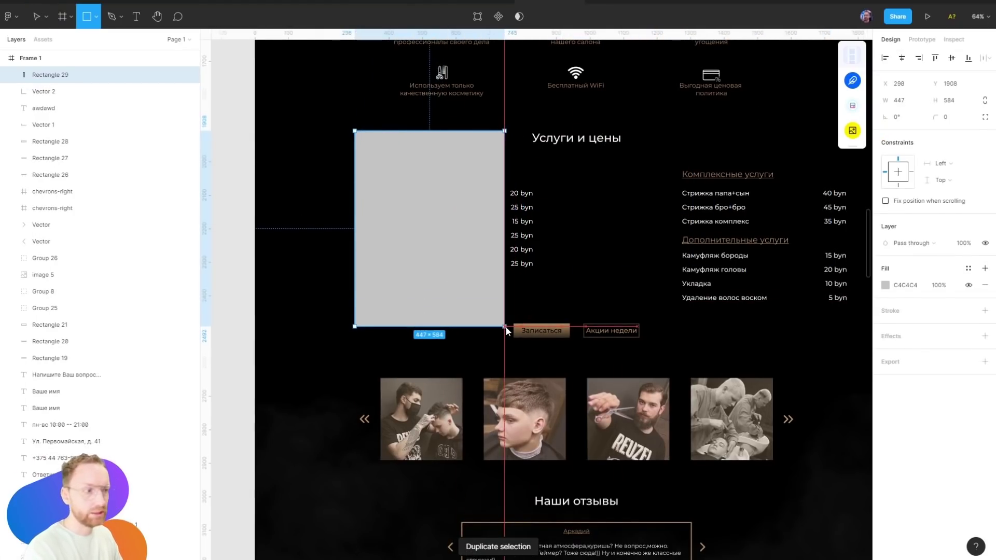
key(ctrl+z)
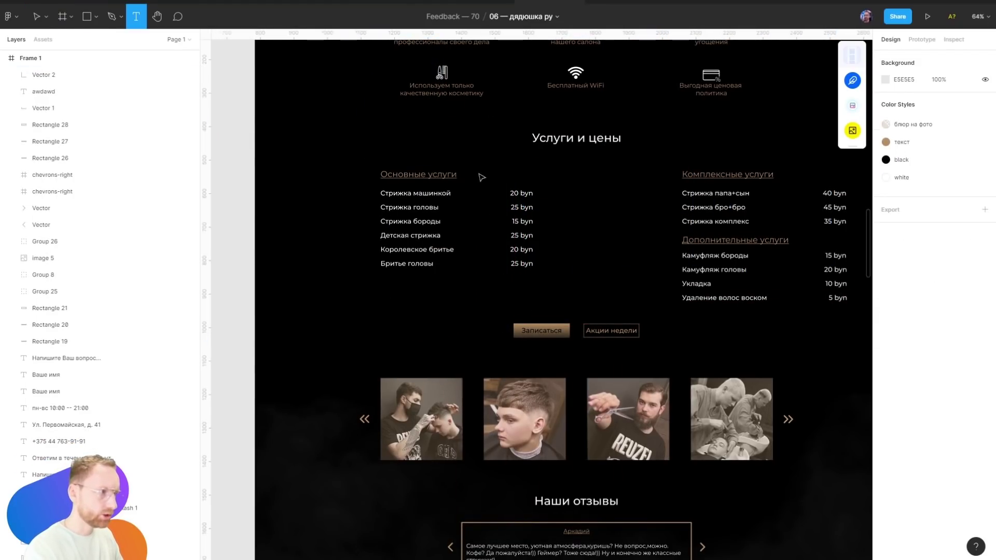
Paste the decorative corner line beside the Основные услуги list and stretch its vertical leg up
scroll(587, 315, up, 5)
click(625, 271)
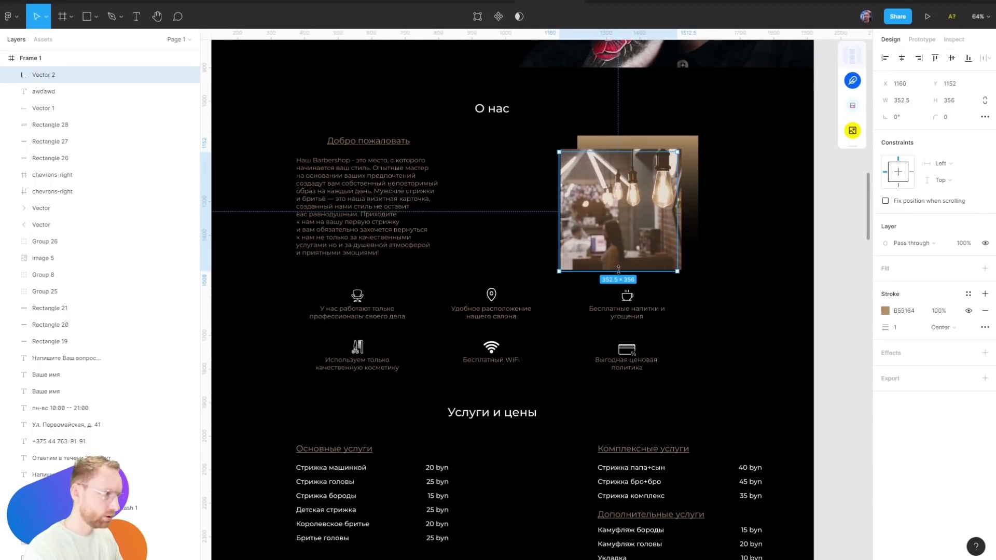
scroll(534, 279, down, 5)
key(ctrl+v)
scroll(624, 214, down, 3)
scroll(624, 213, down, 5)
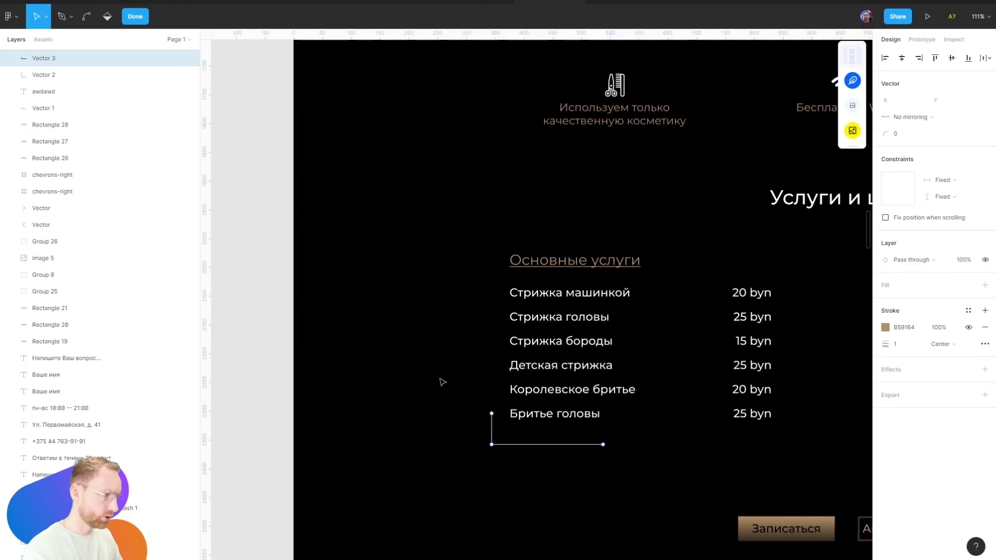
double_click(495, 414)
drag(492, 414, 492, 271)
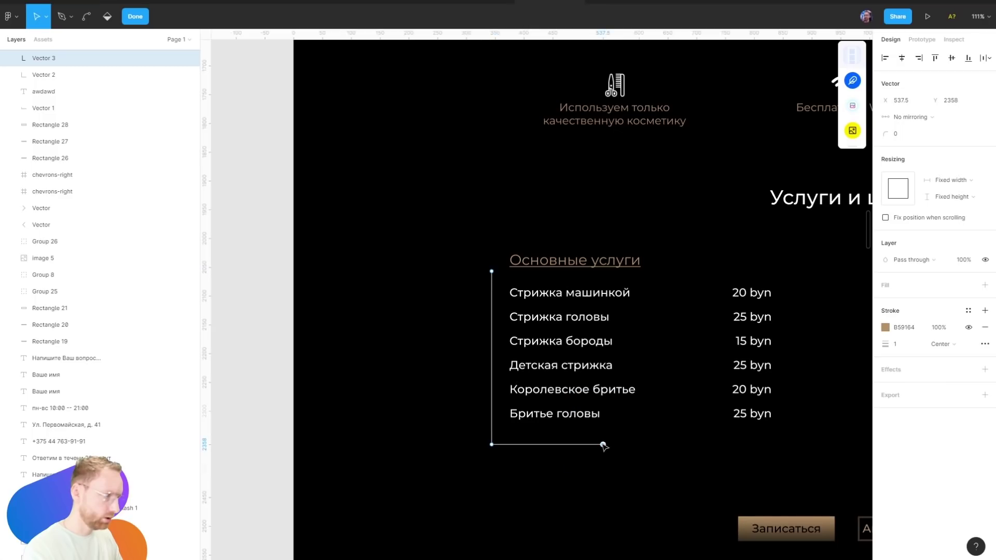
key(Escape)
scroll(571, 415, down, 2)
key(Escape)
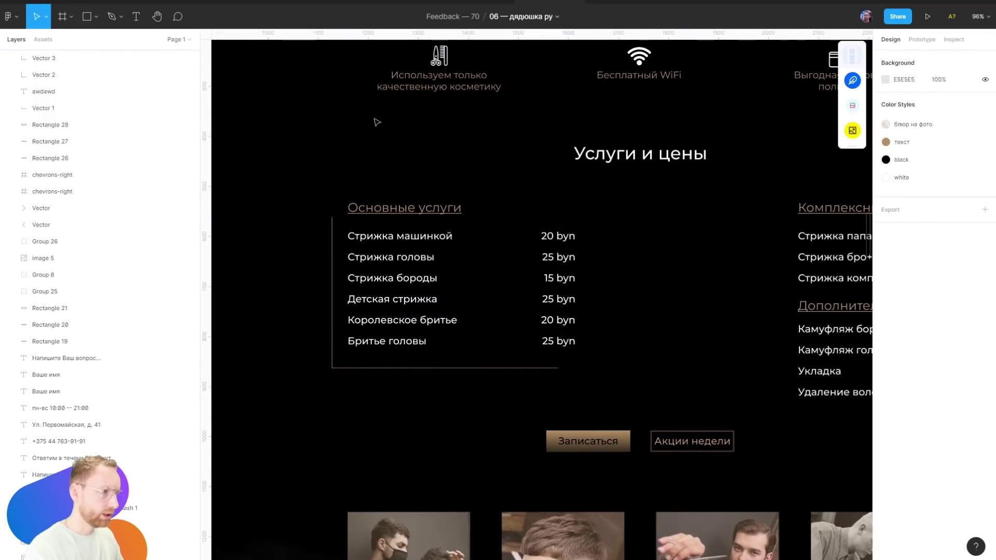
Set the Основные услуги heading to size 32 Medium and shift it right to align
click(366, 210)
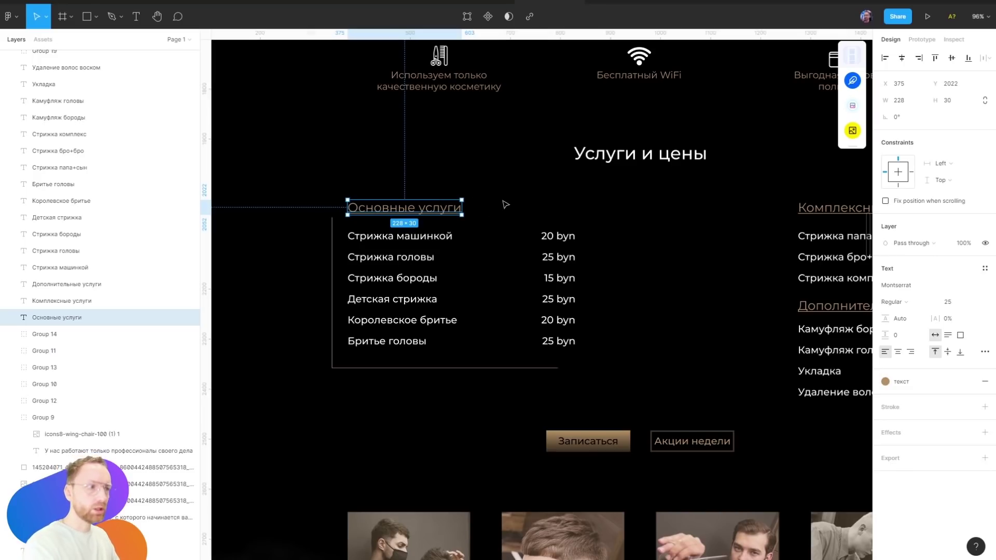
scroll(560, 239, down, 5)
scroll(678, 252, down, 3)
scroll(678, 251, up, 4)
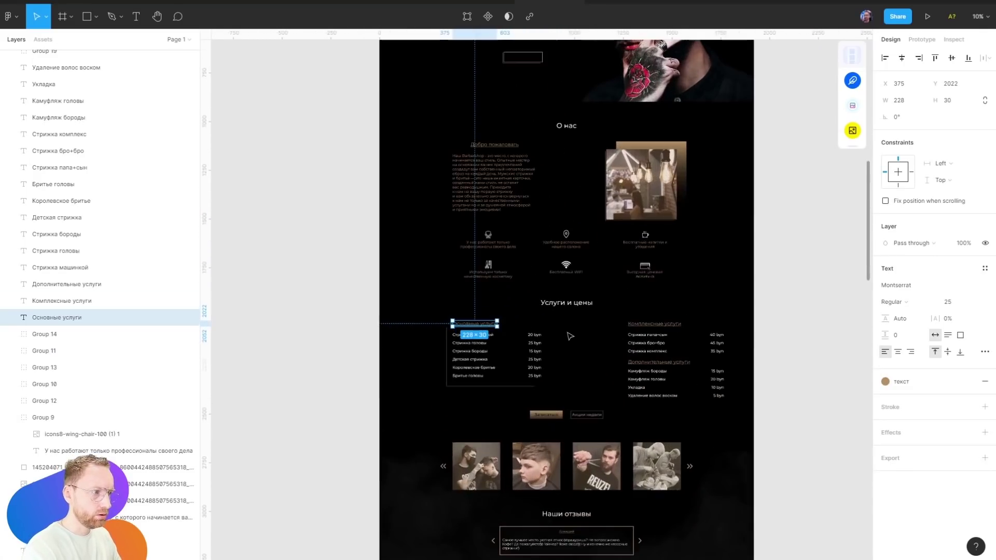
scroll(583, 297, up, 4)
click(366, 202)
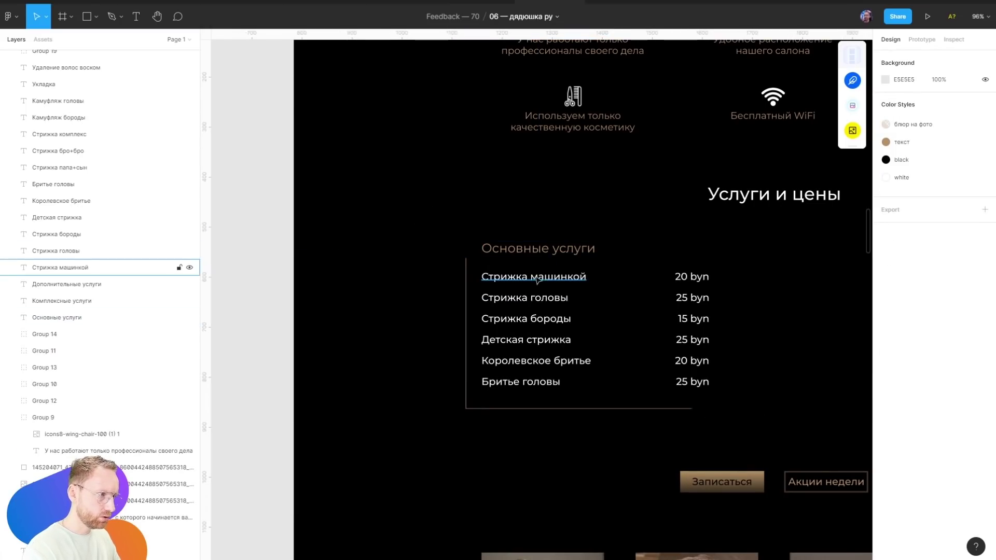
click(540, 249)
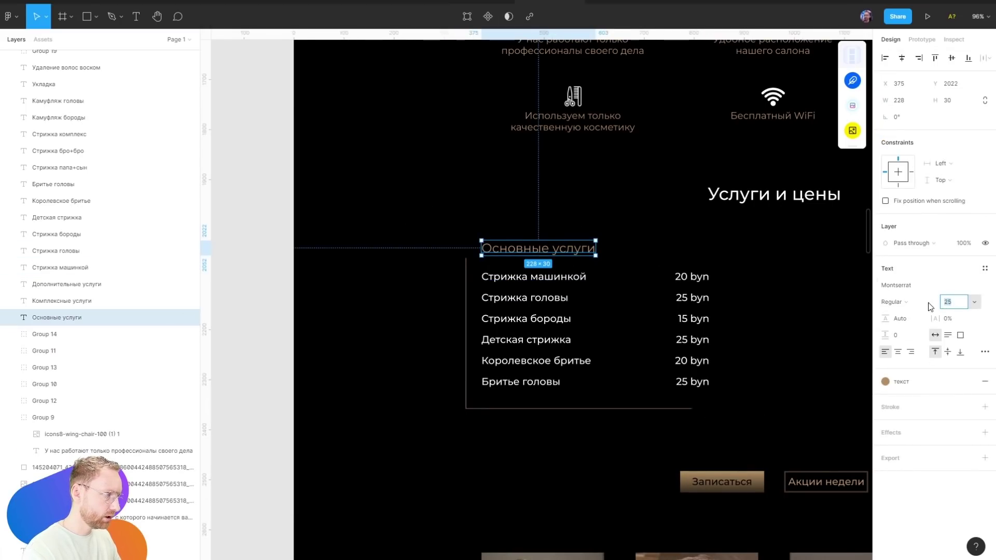
text(32)
key(Return)
drag(540, 249, 505, 242)
click(482, 186)
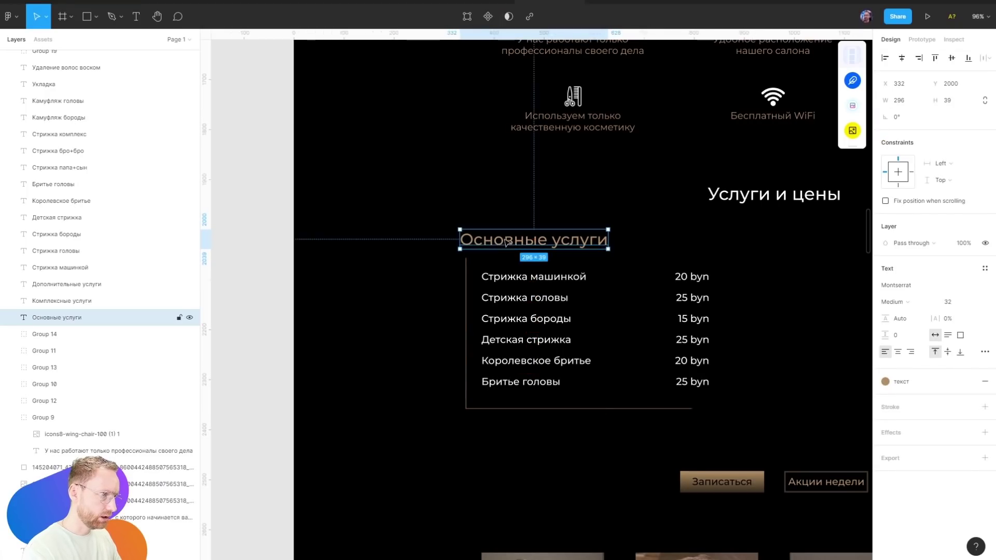
click(492, 218)
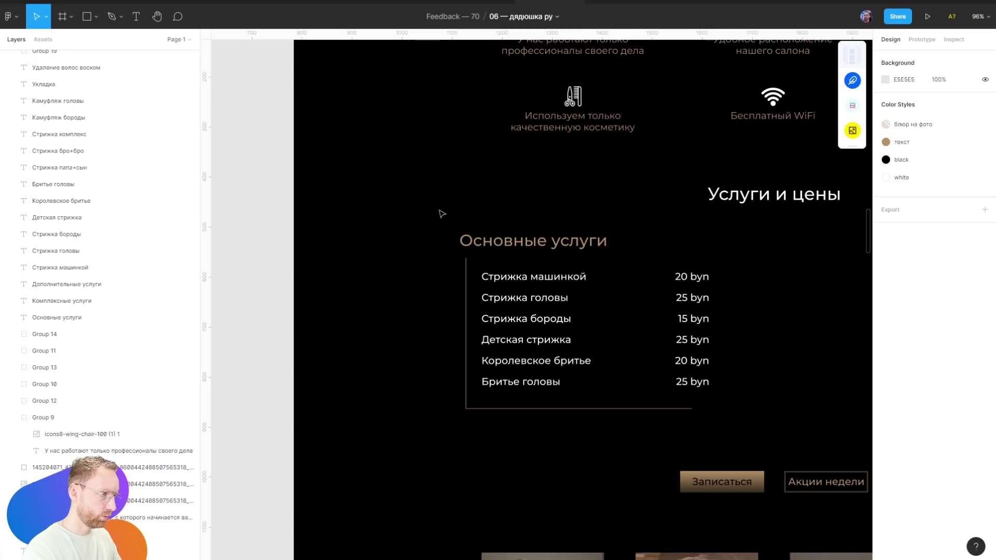
drag(531, 244, 553, 245)
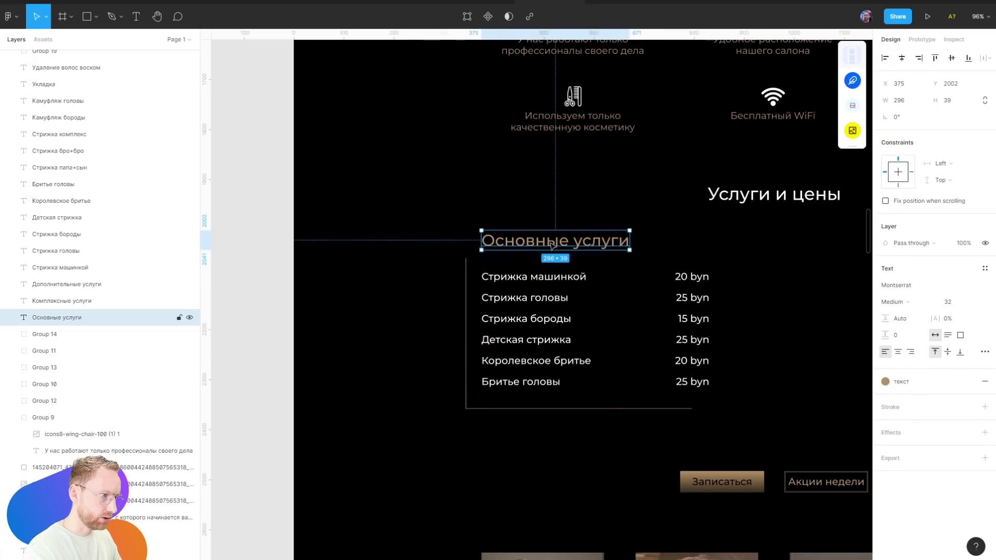
Select the L-shaped line beside the list and briefly enter and exit its point editing
click(466, 265)
key(Return)
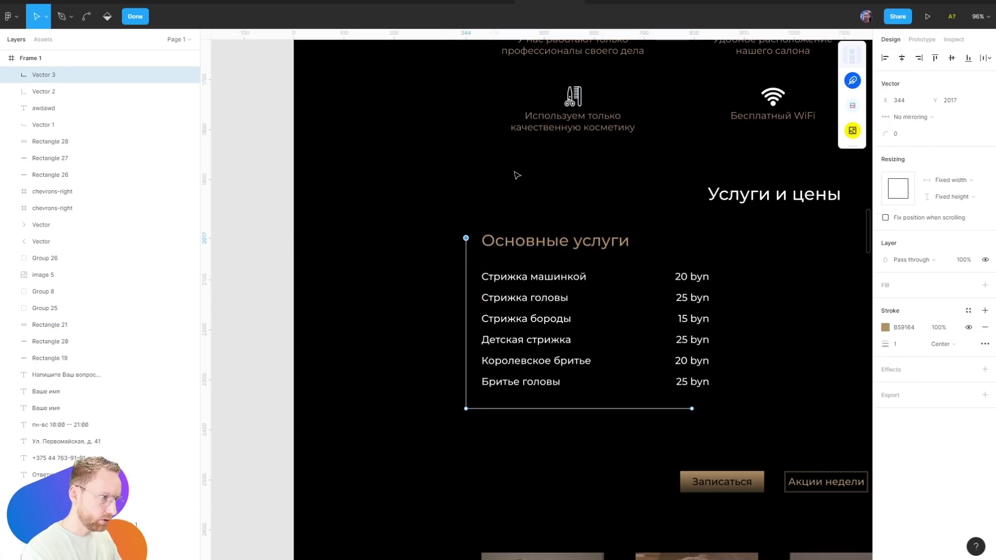
click(518, 175)
scroll(589, 211, down, 5)
scroll(638, 306, down, 3)
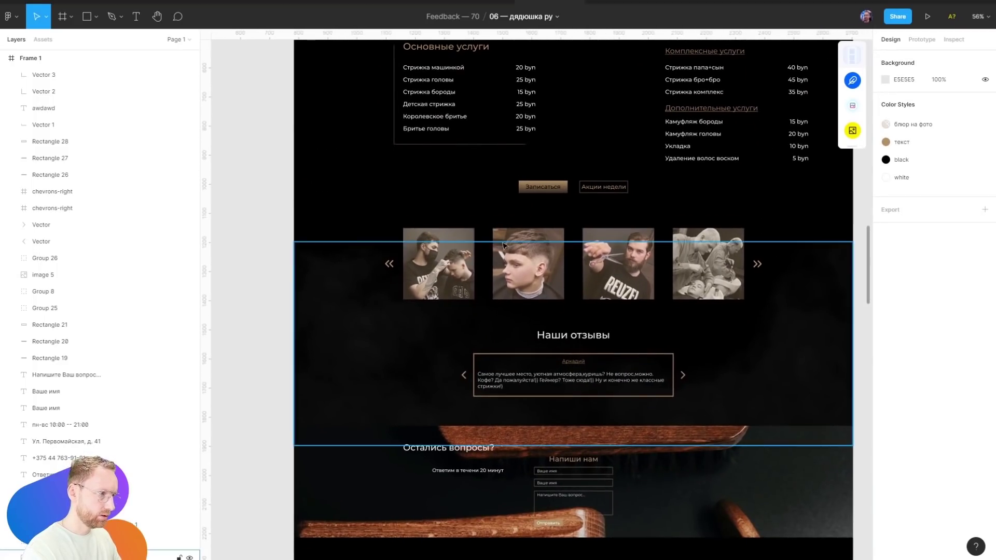
scroll(502, 246, up, 3)
scroll(498, 245, up, 5)
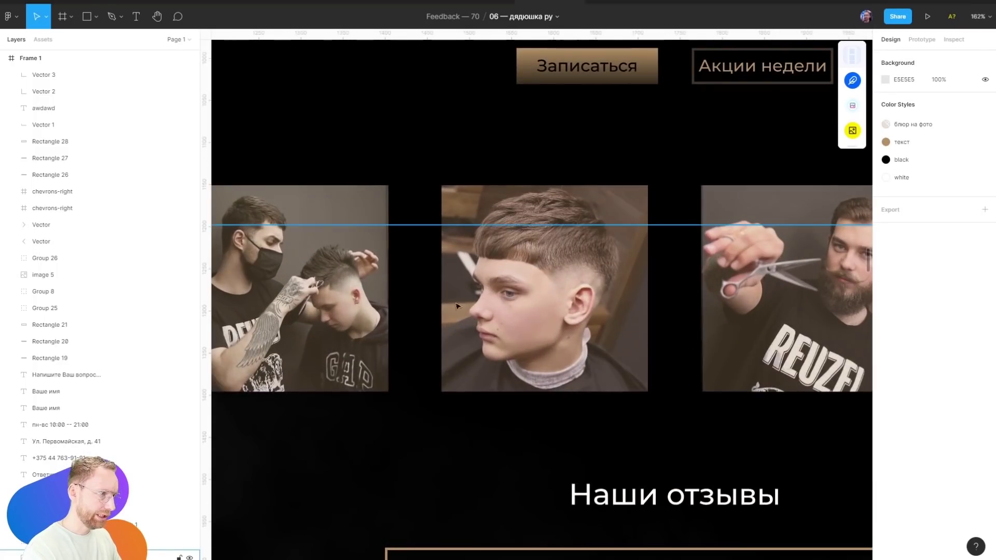
click(330, 266)
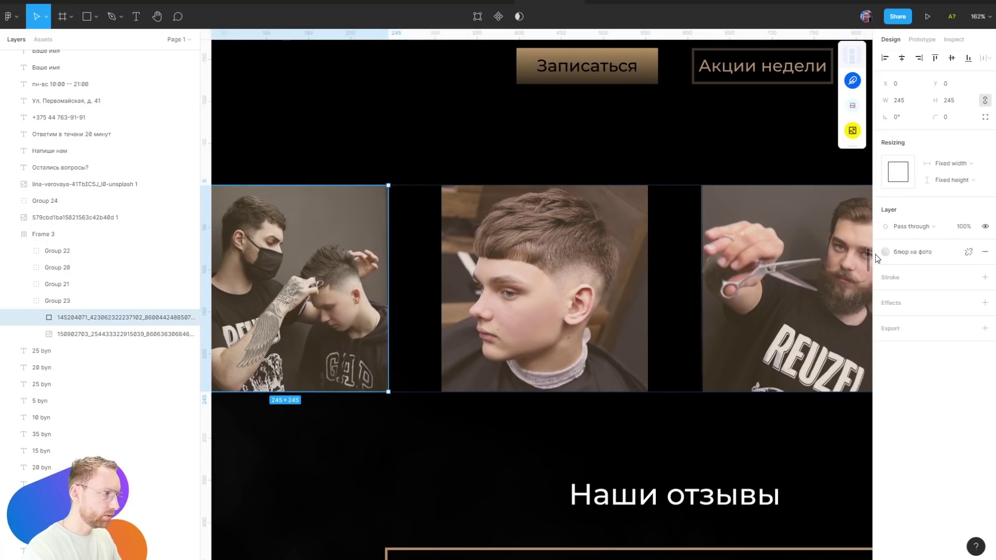
scroll(726, 224, left, 4)
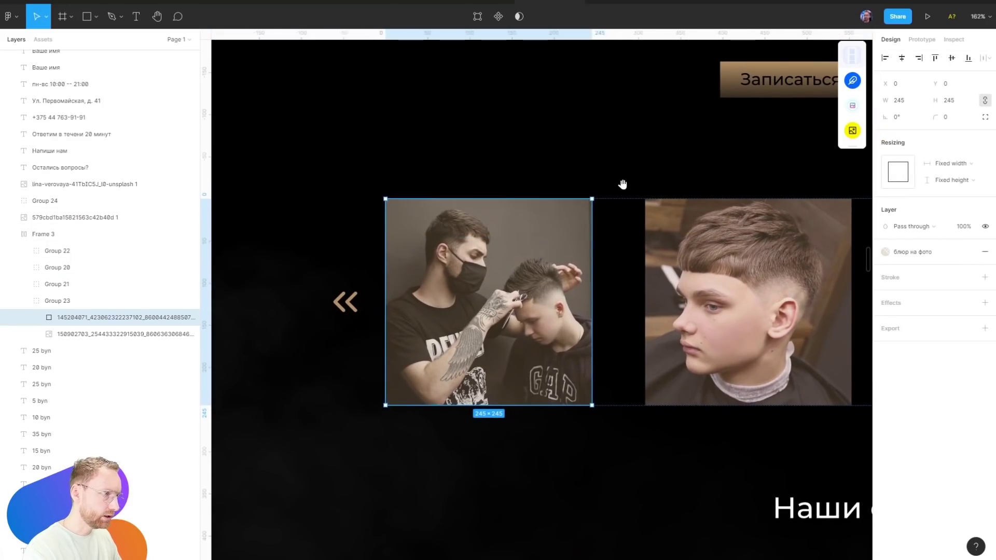
click(67, 336)
click(883, 269)
key(ctrl+c)
key(shift+1)
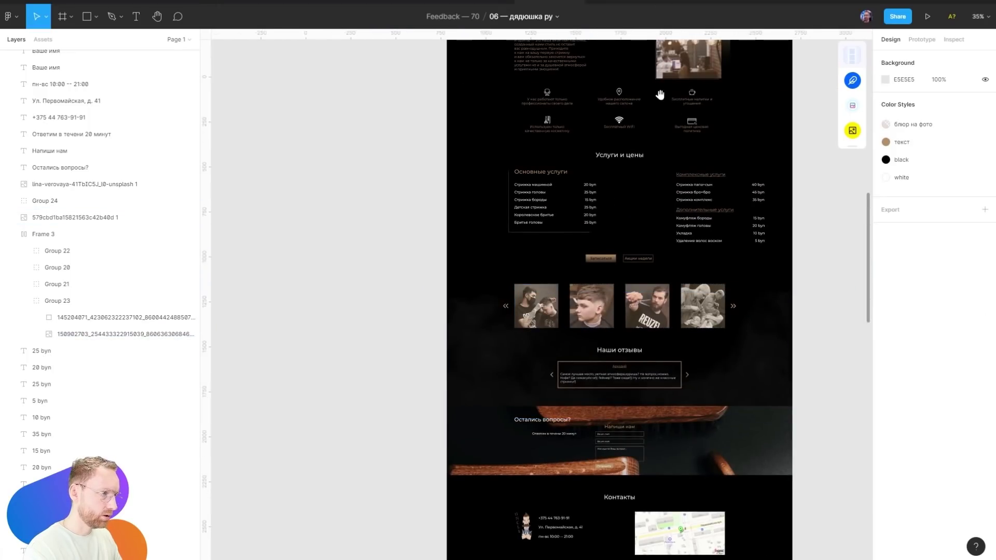
scroll(623, 208, up, 5)
click(708, 274)
key(ctrl+v)
scroll(708, 274, down, 5)
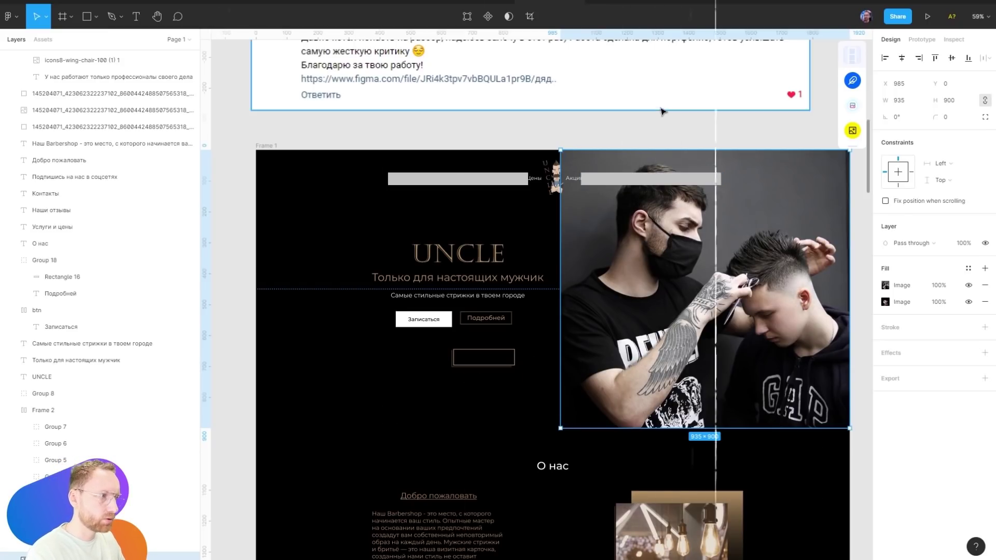
scroll(703, 331, up, 4)
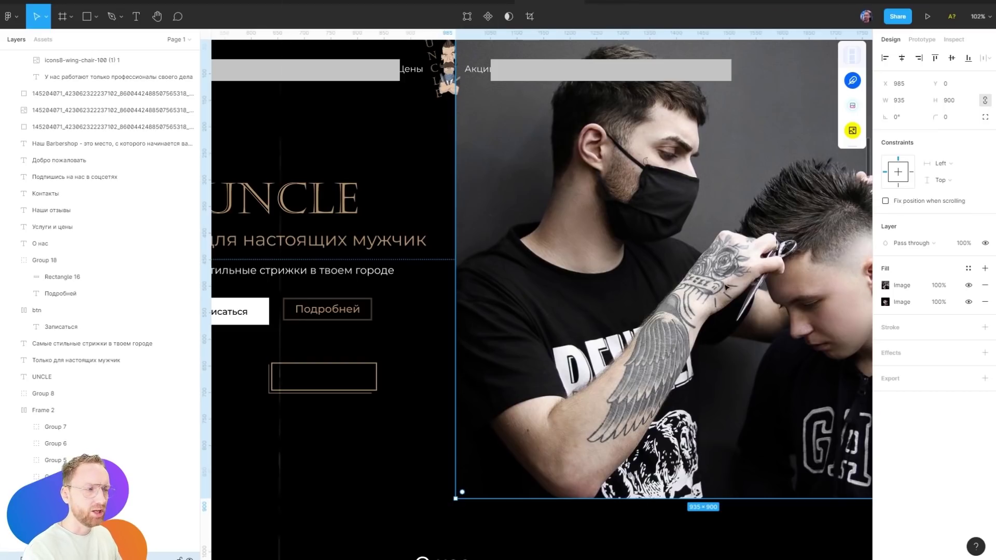
scroll(686, 181, down, 5)
ctrl+scroll(654, 346, up, 3)
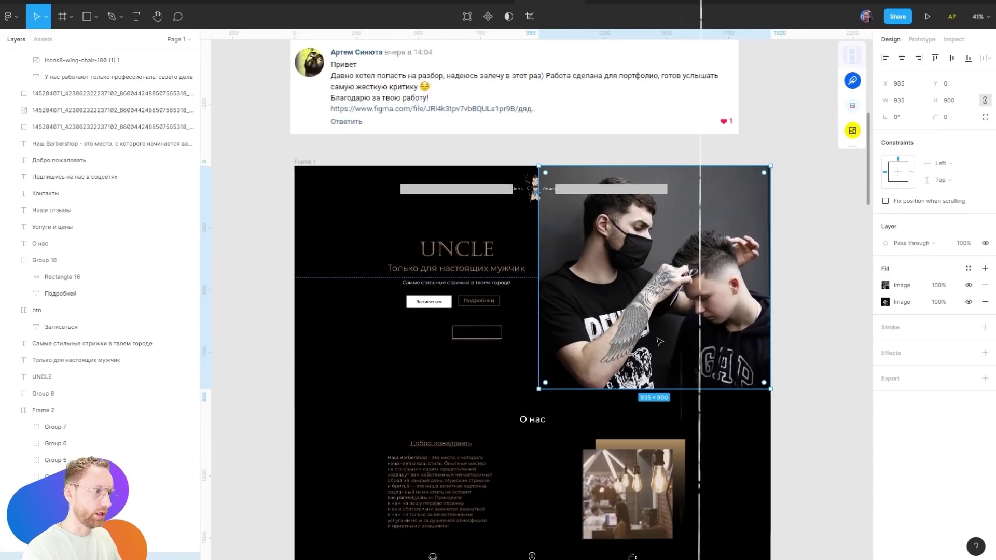
ctrl+scroll(655, 346, up, 2)
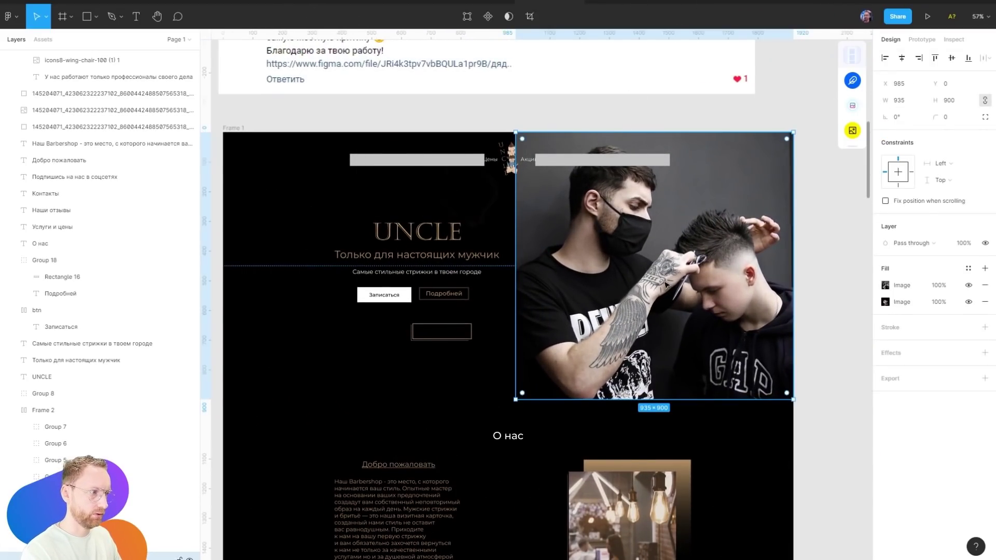
ctrl+scroll(666, 283, up, 4)
scroll(644, 293, down, 5)
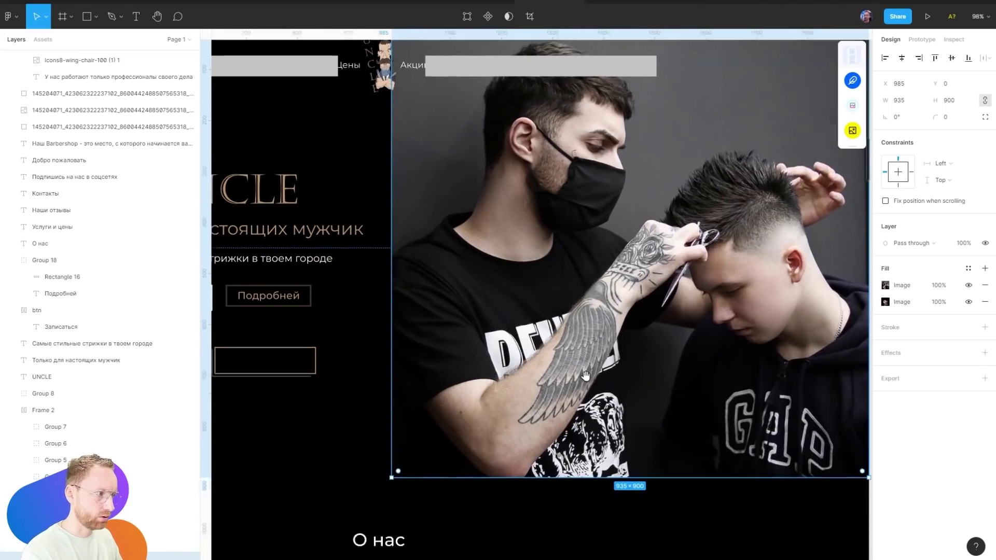
mouse_move(480, 319)
mouse_down()
mouse_move(505, 258)
mouse_move(467, 264)
mouse_move(469, 200)
mouse_up()
Draw a grey bar over the review card's top line, then delete it
scroll(467, 249, down, 3)
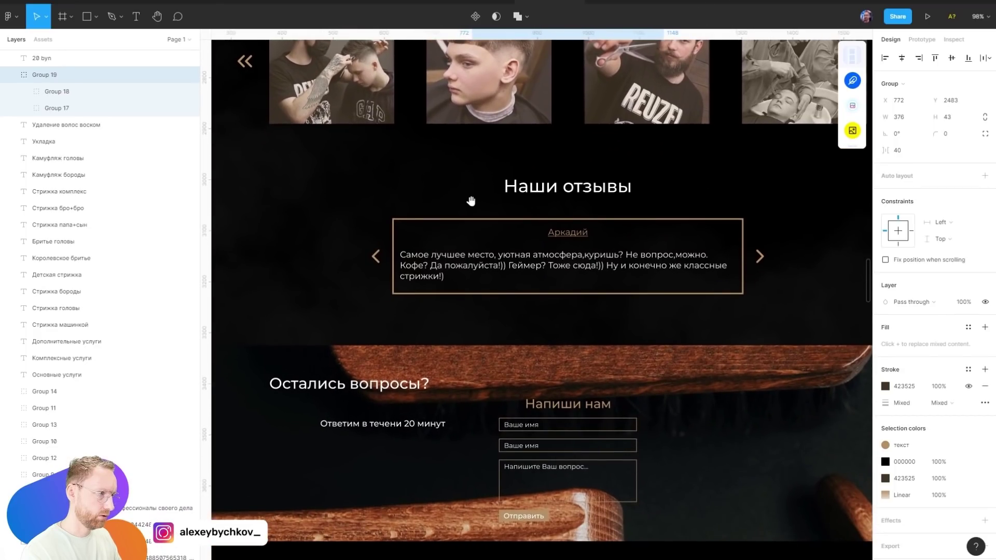
click(396, 174)
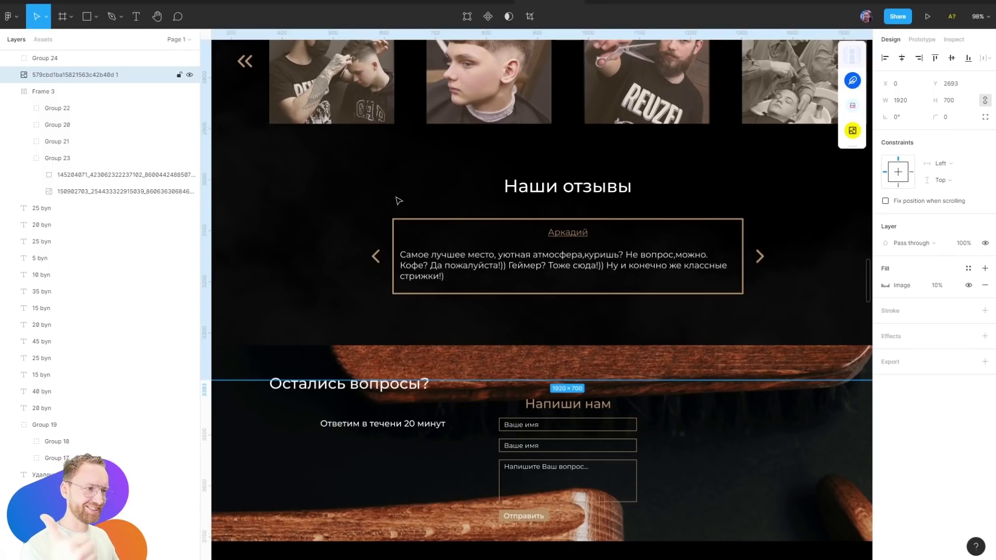
key(r)
drag(404, 228, 709, 245)
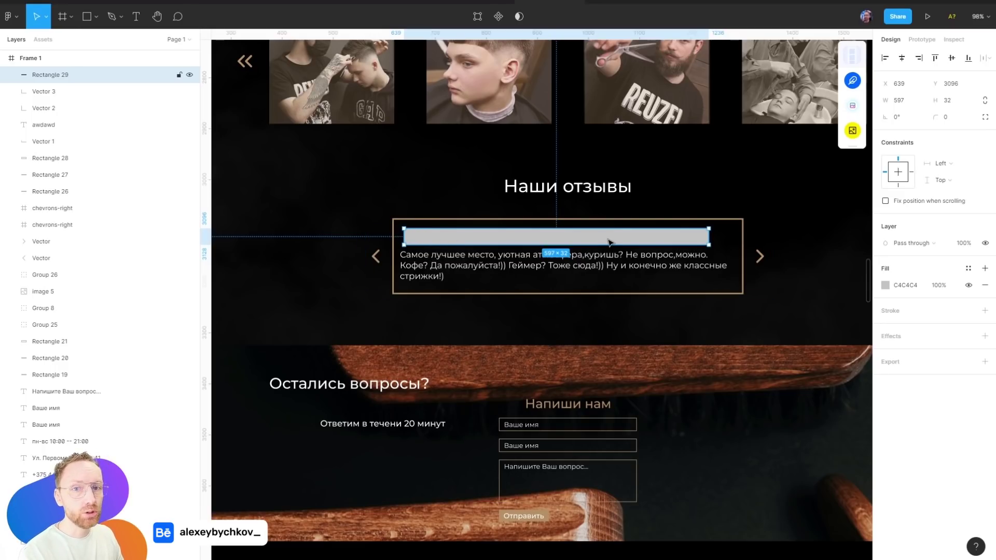
key(Delete)
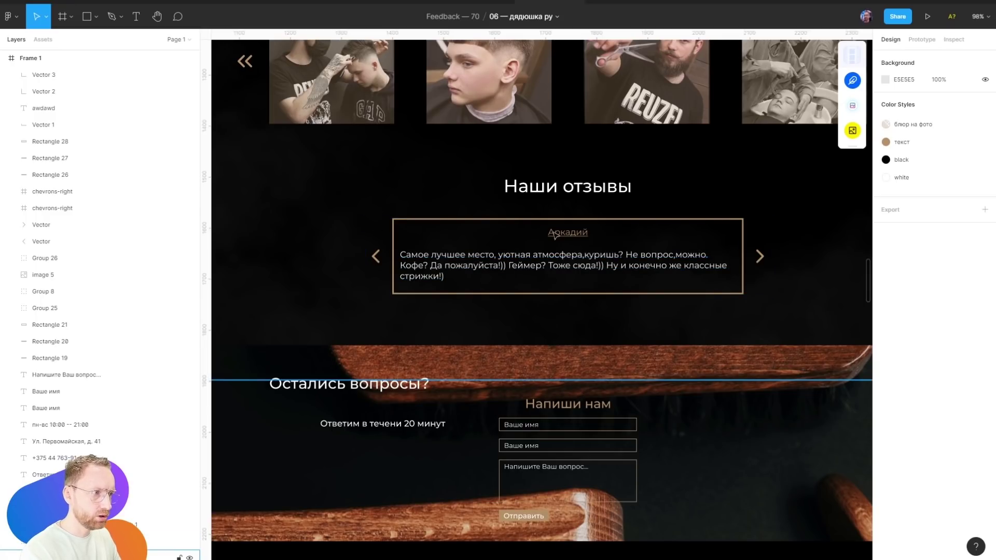
Add a small text box below the review, then draw a grey bar over the reviewer's name
key(t)
drag(400, 287, 445, 292)
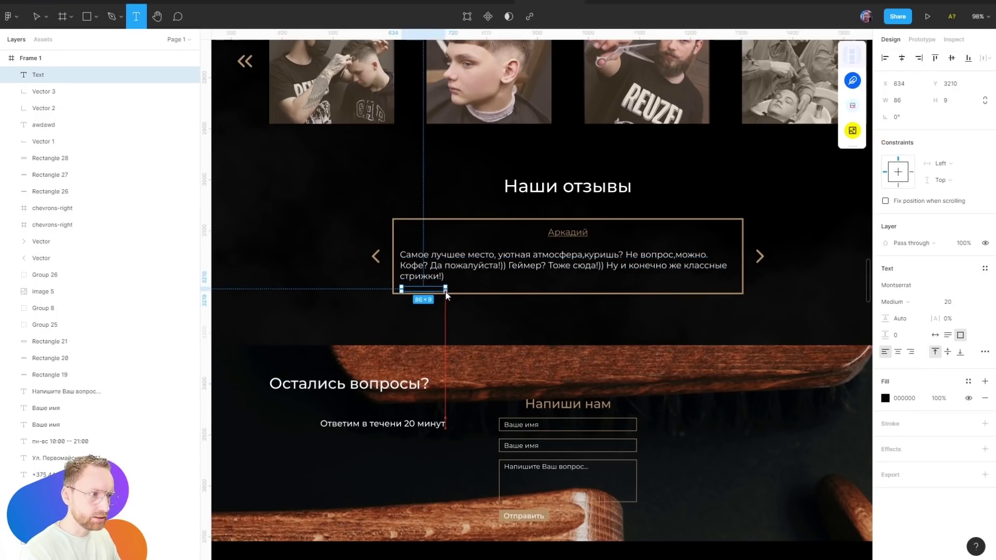
key(Escape)
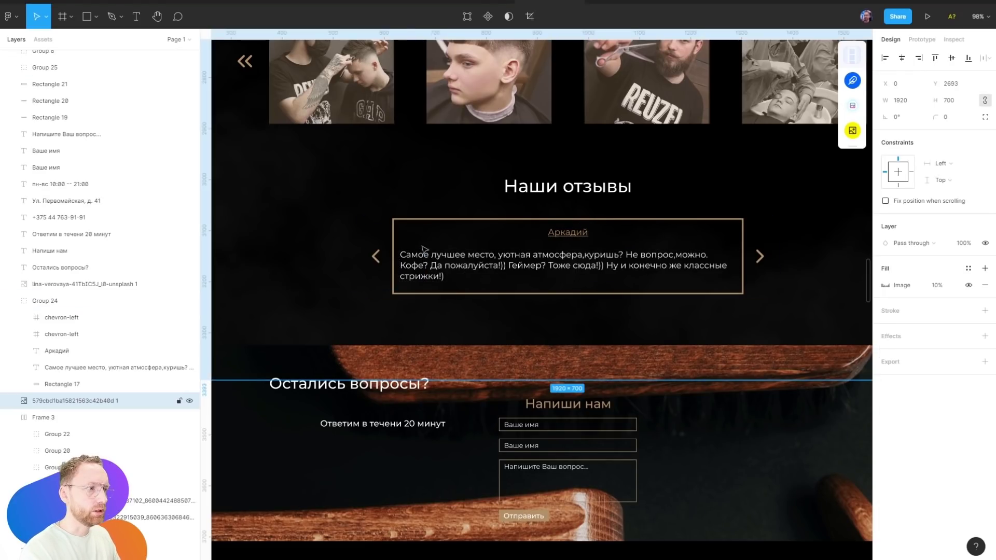
key(r)
drag(407, 230, 674, 249)
Select the 'Ответим в течени 20 минут' reply-time line in the contact form
key(v)
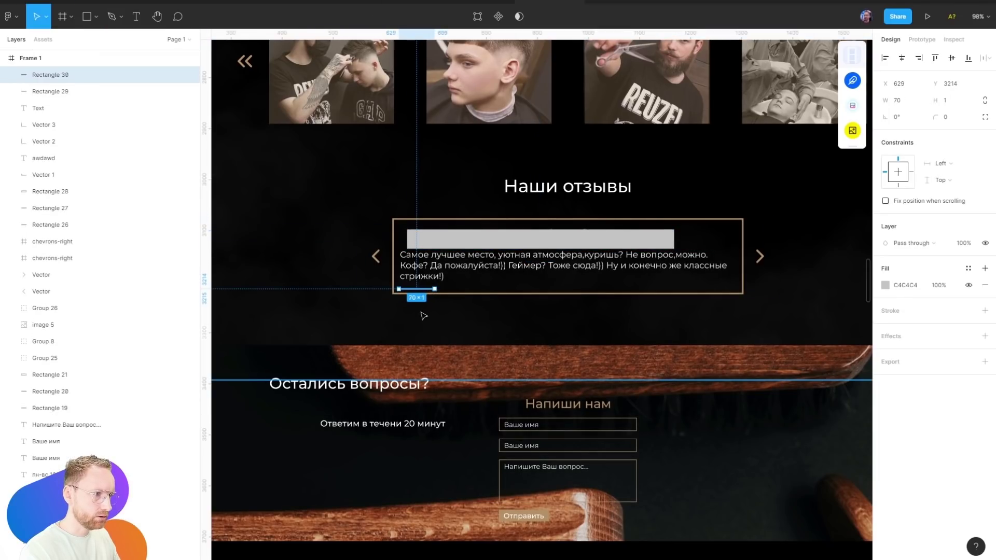
scroll(518, 249, down, 2)
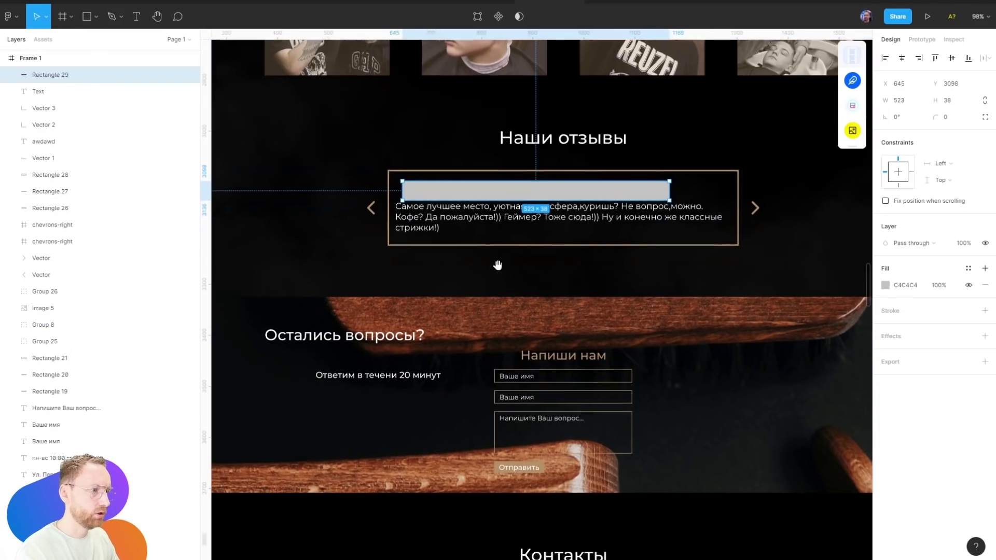
scroll(499, 265, down, 3)
scroll(499, 265, left, 2)
scroll(508, 267, up, 5)
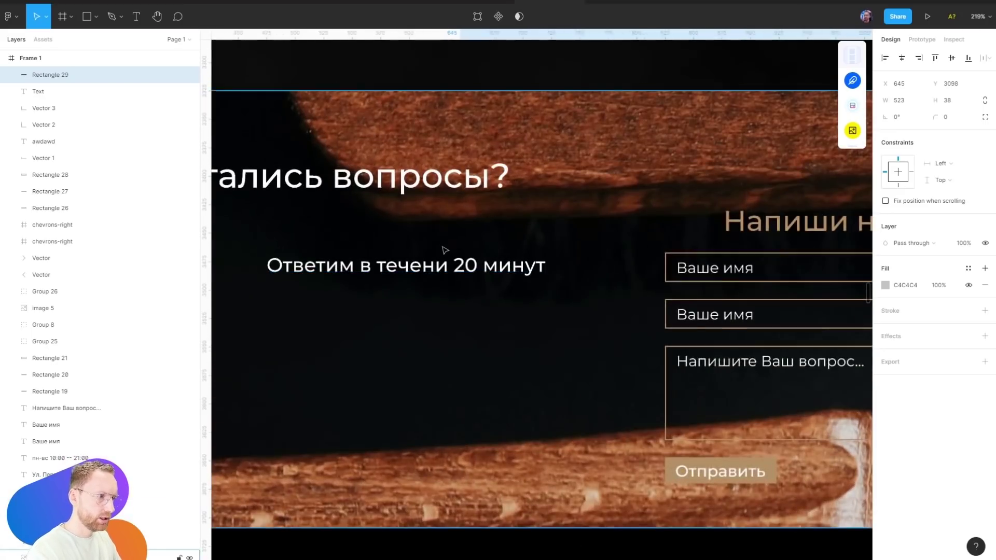
click(415, 285)
scroll(407, 325, down, 2)
scroll(410, 321, up, 4)
click(439, 315)
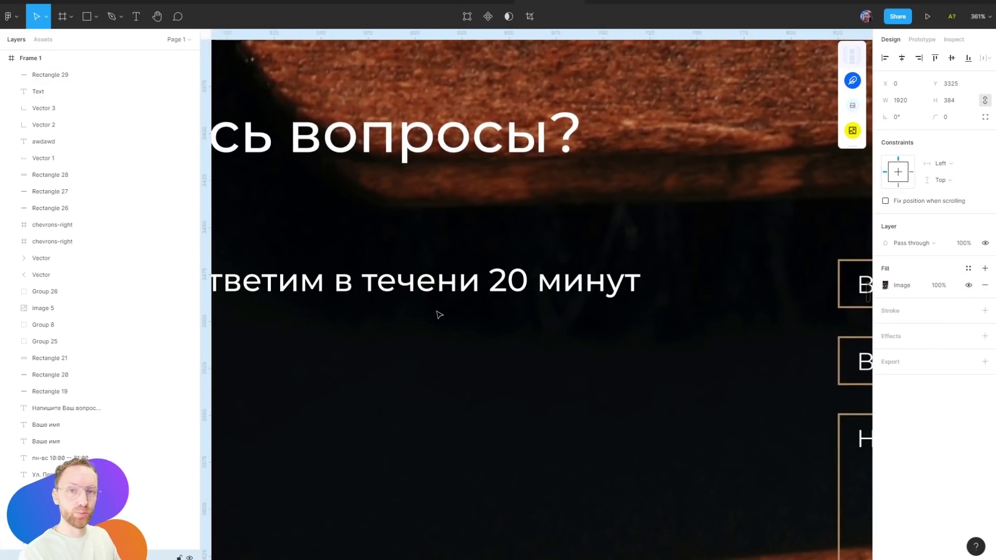
Correct 'течени' to 'течение' in the text and clear the selection
click(468, 294)
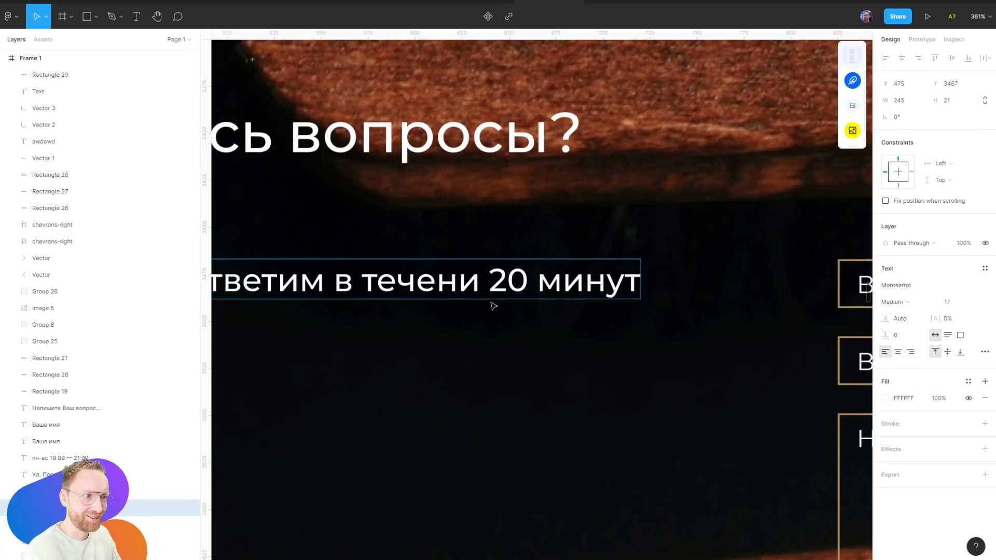
text(г)
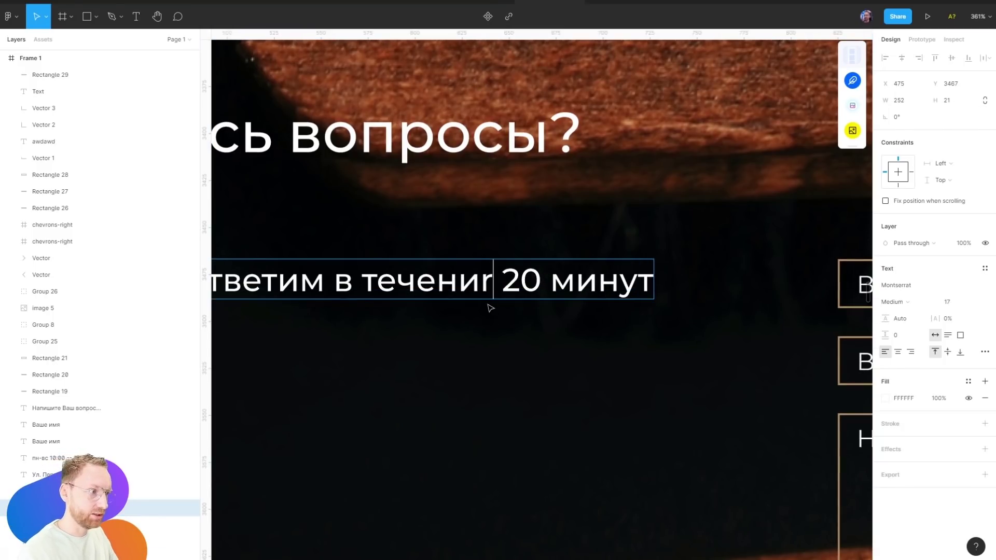
key(BackSpace)
text(е)
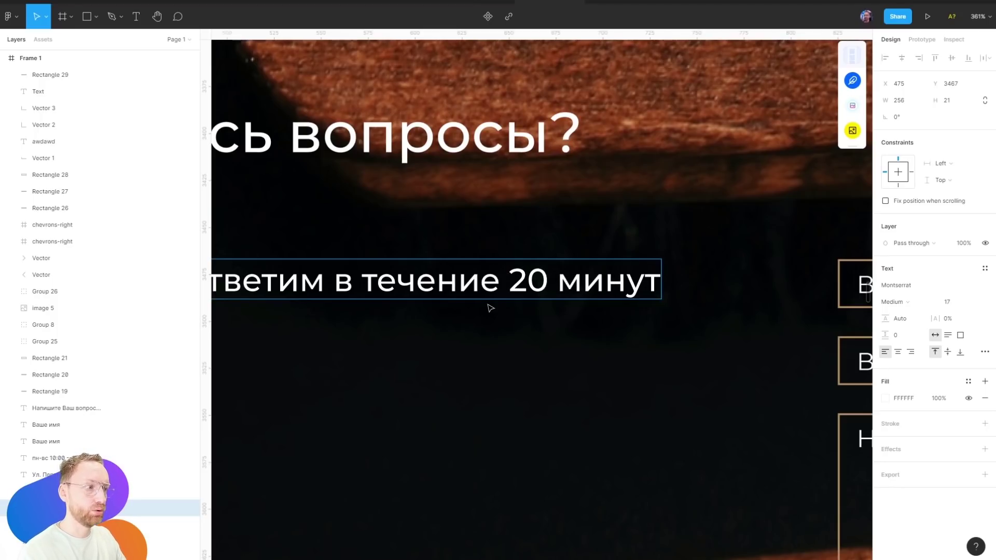
key(Escape)
scroll(505, 289, down, 5)
scroll(536, 210, down, 5)
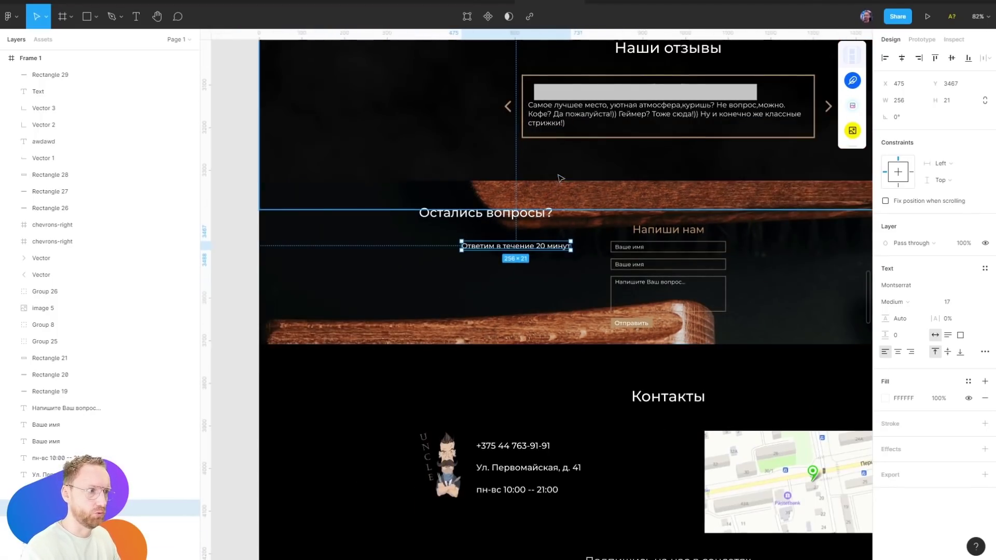
drag(672, 138, 642, 186)
ctrl+scroll(611, 196, up, 2)
key(Escape)
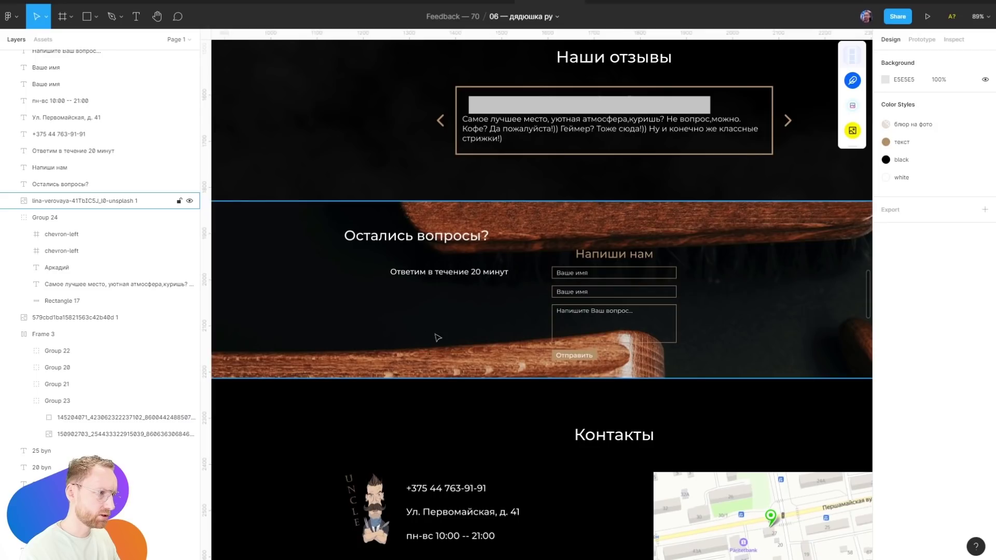
Delete the wooden background photo behind the contact form
mouse_move(335, 338)
mouse_down()
mouse_move(502, 282)
mouse_move(382, 319)
mouse_up()
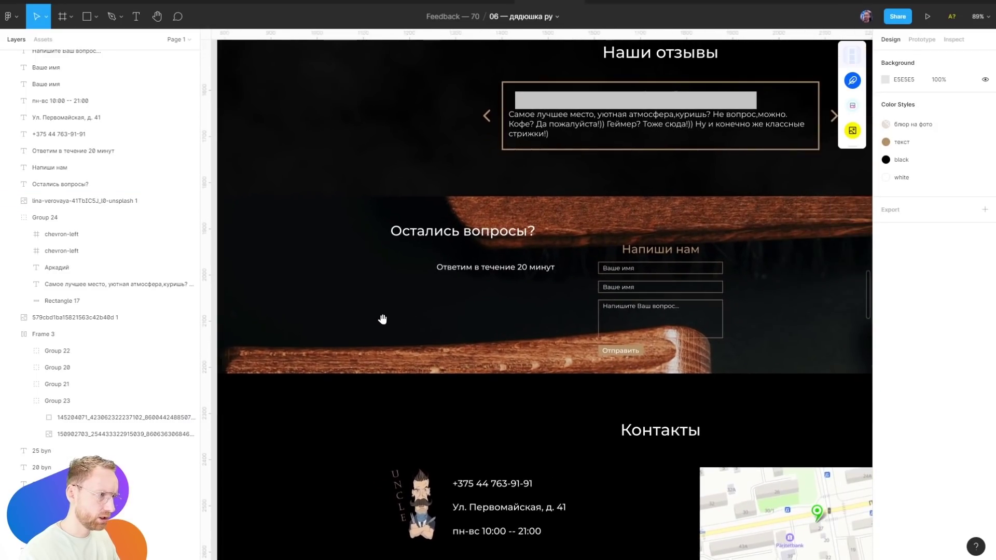
mouse_move(708, 284)
mouse_down()
mouse_move(505, 413)
mouse_move(573, 308)
mouse_up()
click(707, 253)
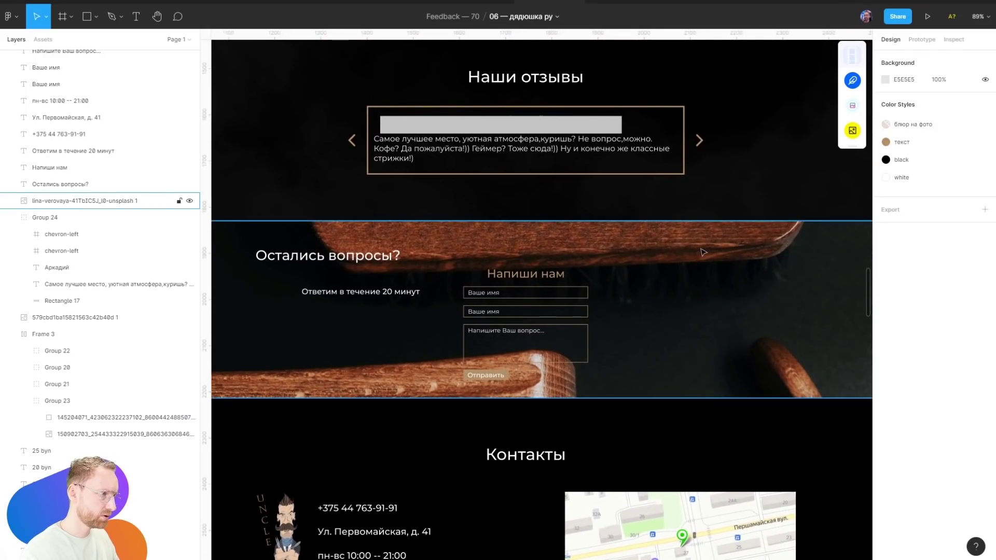
key(Delete)
ctrl+scroll(445, 380, up, 10)
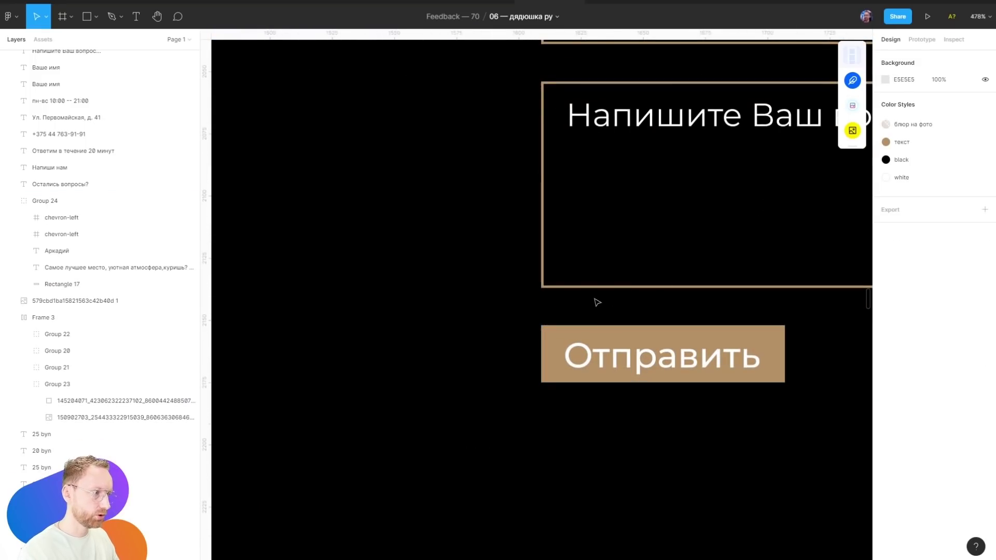
ctrl+scroll(598, 303, down, 10)
ctrl+scroll(534, 327, down, 3)
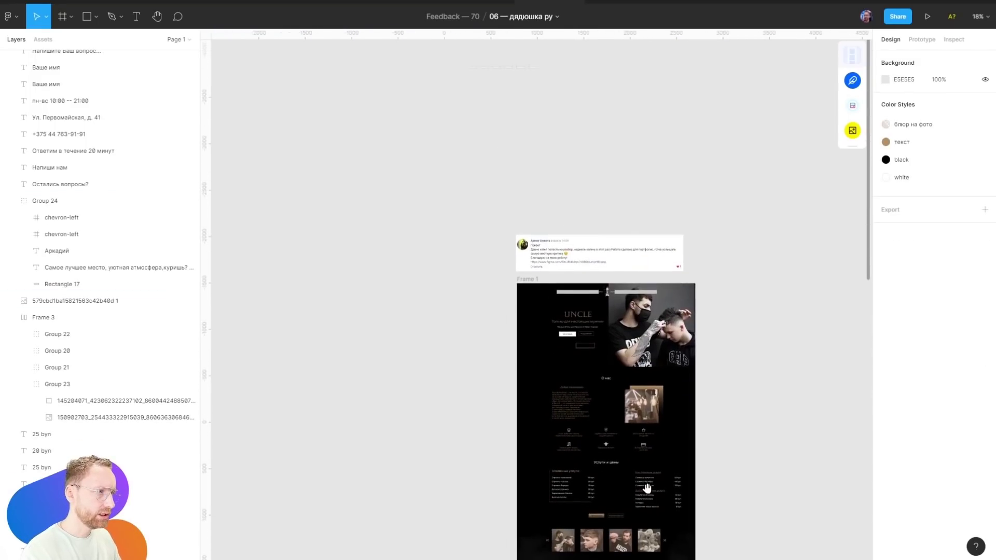
ctrl+scroll(539, 311, up, 6)
Turn the Записаться button into a component and copy it
click(533, 312)
key(shift+Return)
ctrl+scroll(539, 311, down, 5)
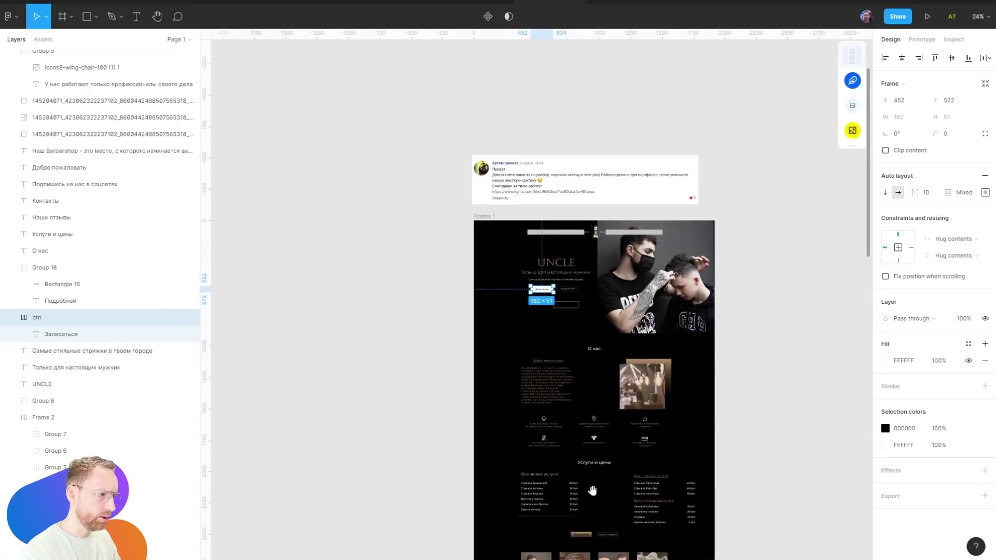
scroll(536, 207, down, 5)
click(488, 16)
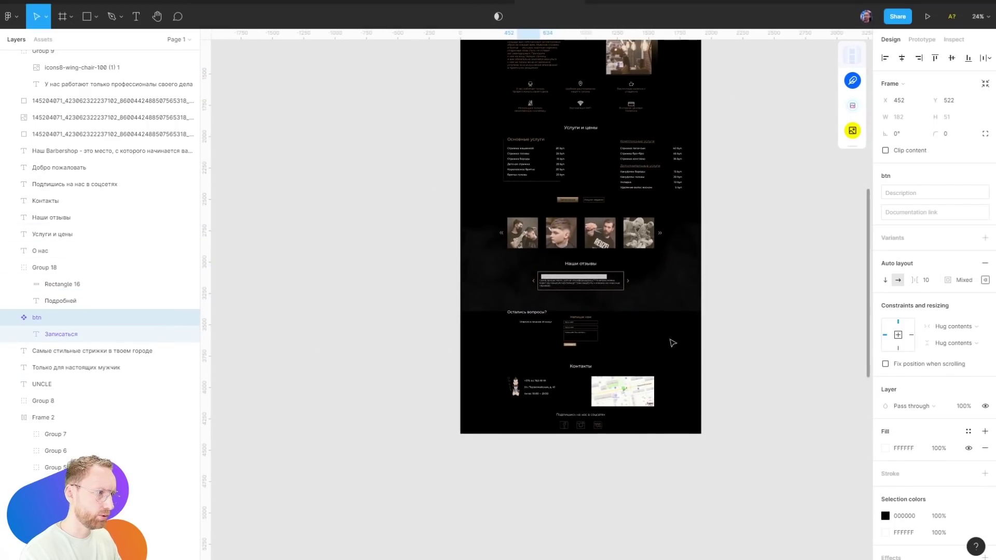
key(ctrl+c)
Paste an instance of the Записаться button and place it just below Отправить
ctrl+scroll(672, 340, up, 8)
key(ctrl+v)
drag(559, 297, 450, 340)
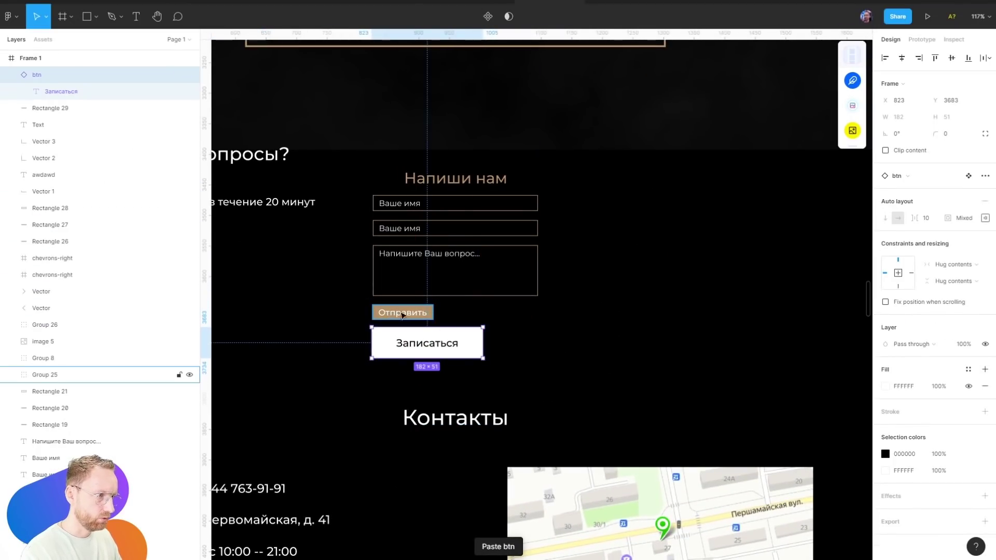
scroll(393, 306, left, 3)
scroll(641, 291, down, 2)
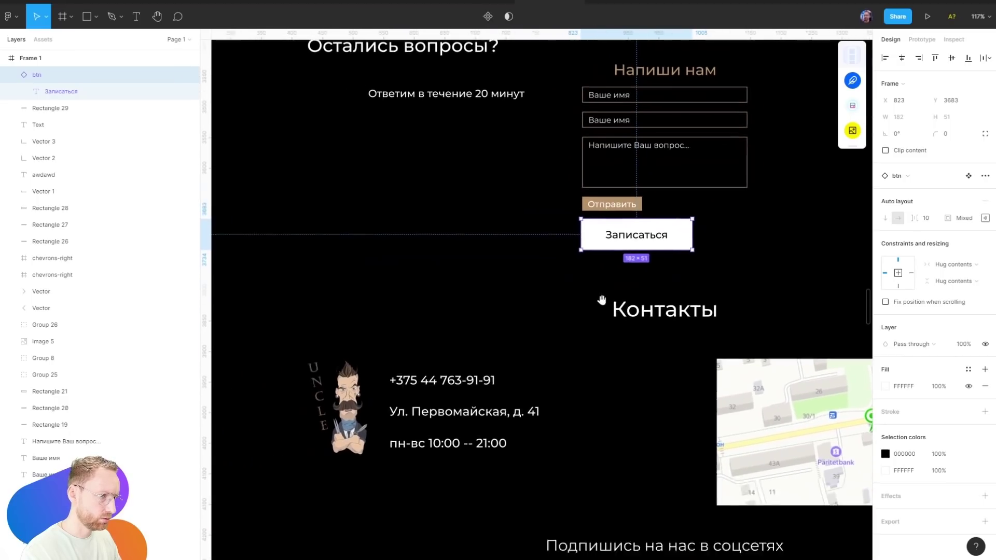
scroll(600, 294, down, 3)
click(619, 194)
ctrl+scroll(619, 193, down, 5)
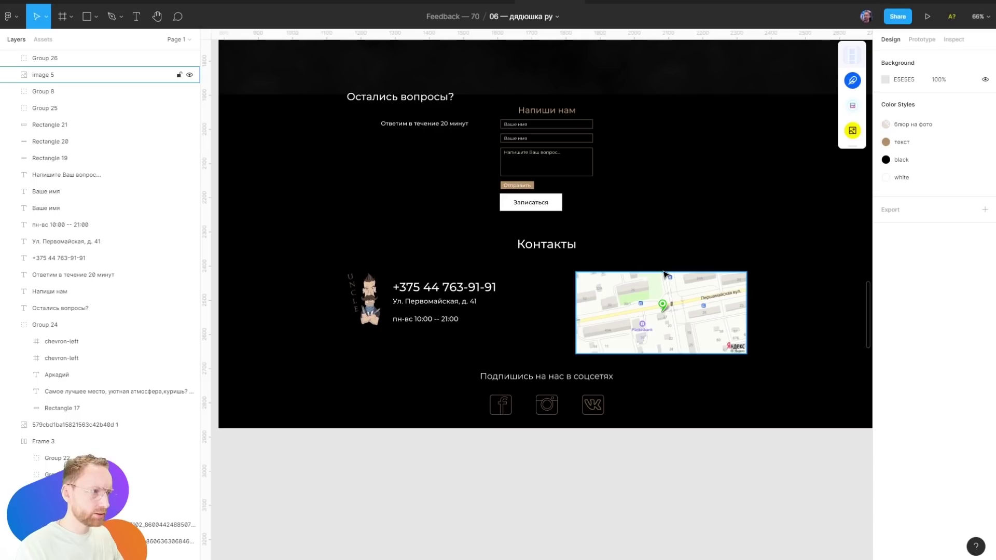
ctrl+scroll(660, 274, down, 5)
scroll(660, 140, up, 5)
scroll(551, 262, up, 5)
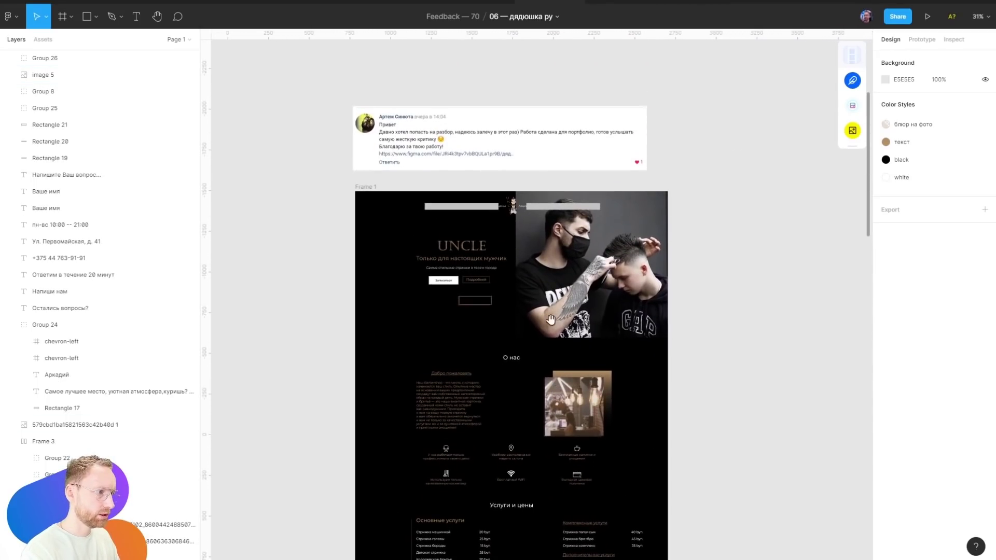
Draw grey placeholder rectangles over the photo row, undoing the duplicate
scroll(503, 460, down, 7)
key(r)
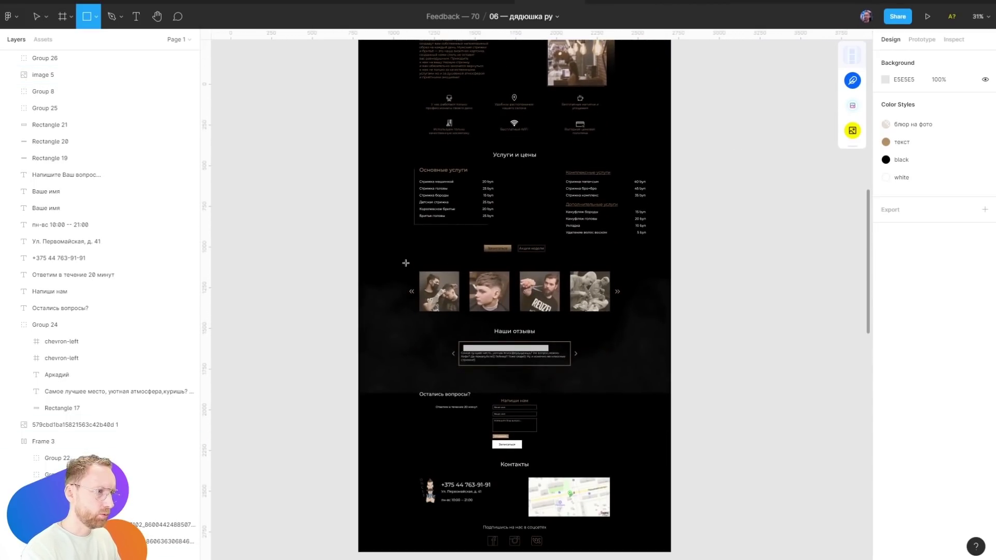
drag(405, 263, 516, 347)
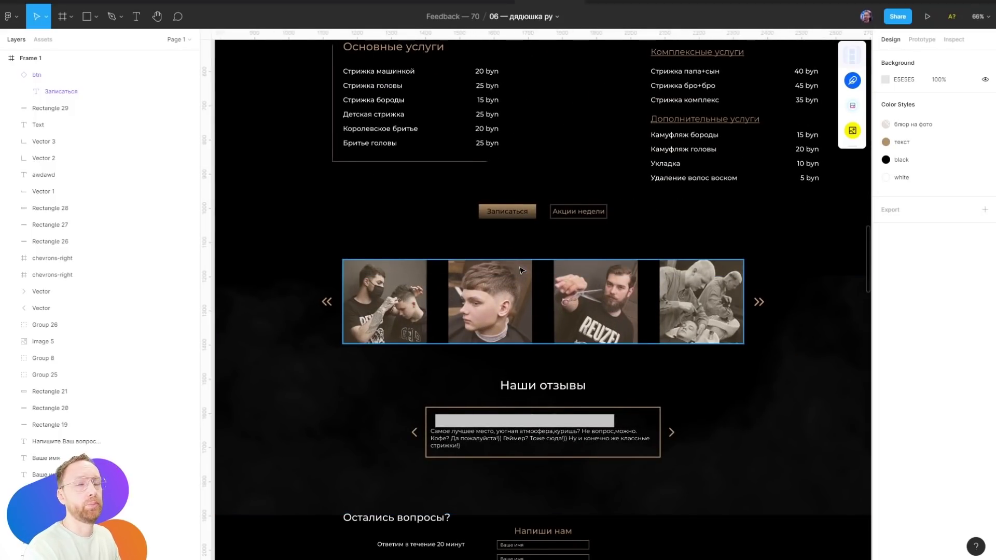
key(r)
drag(326, 247, 508, 444)
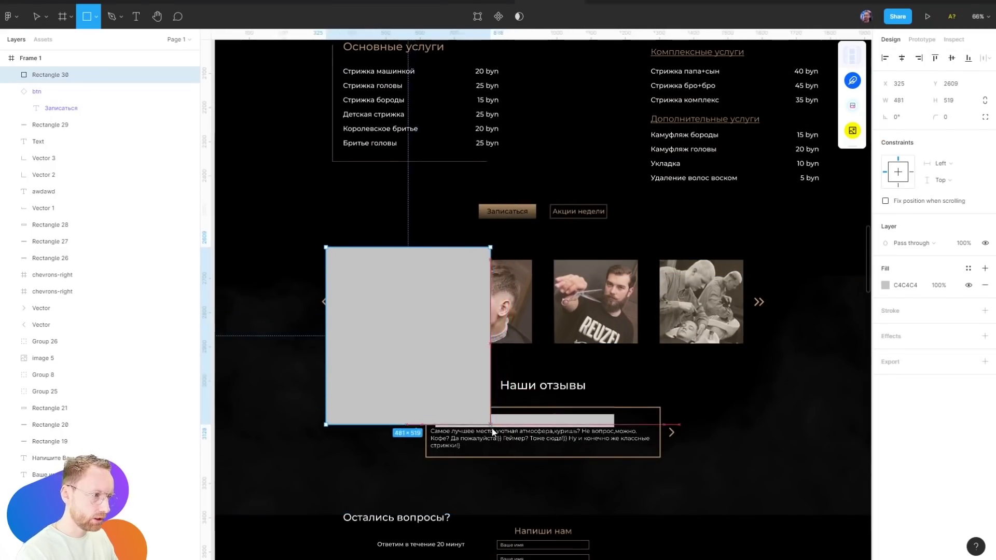
key(ctrl+d)
key(ctrl+d)
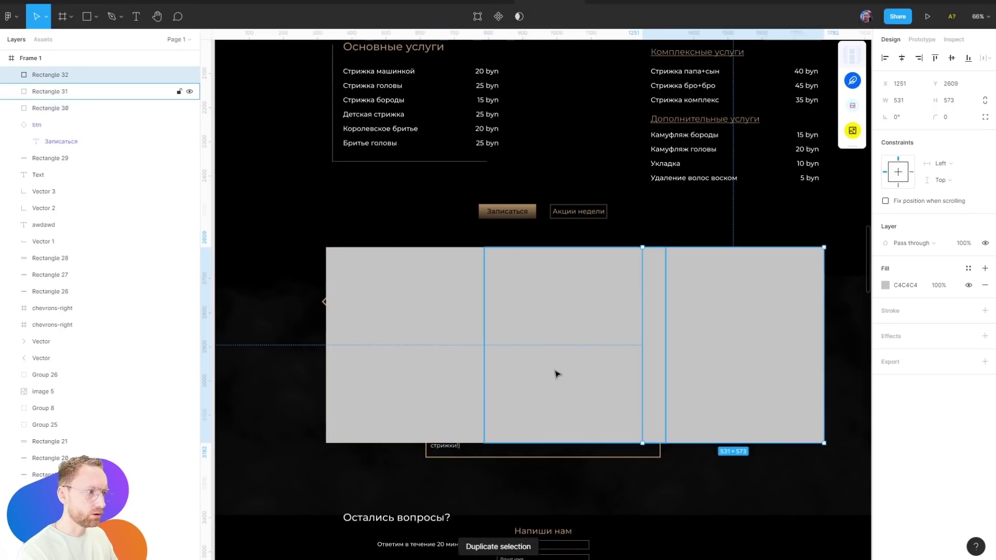
key(ctrl+z)
key(ctrl+z)
key(ctrl+z)
Draw a grey placeholder into the photo row and copy it below, then undo both
key(r)
mouse_move(328, 242)
mouse_down()
mouse_move(490, 384)
mouse_move(569, 330)
mouse_up()
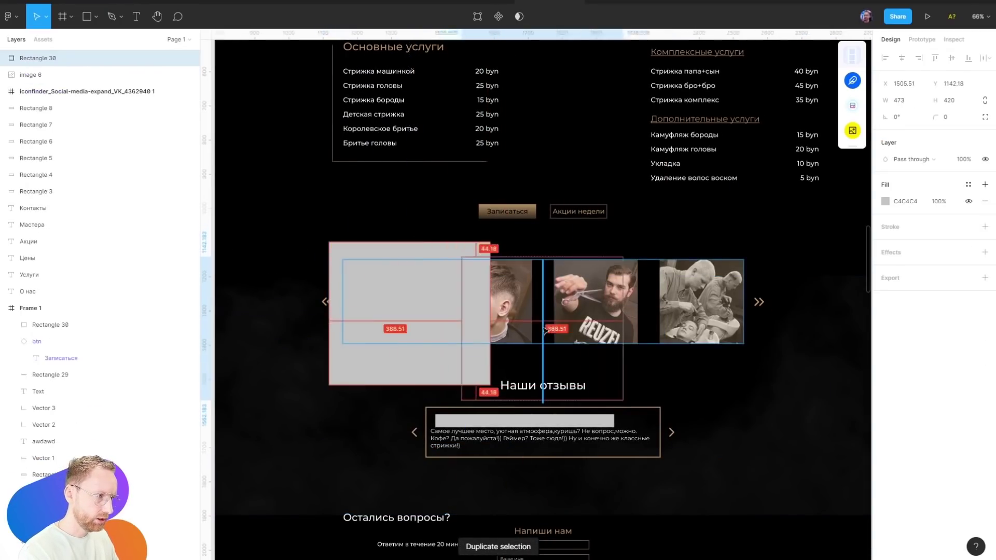
key(ctrl+z)
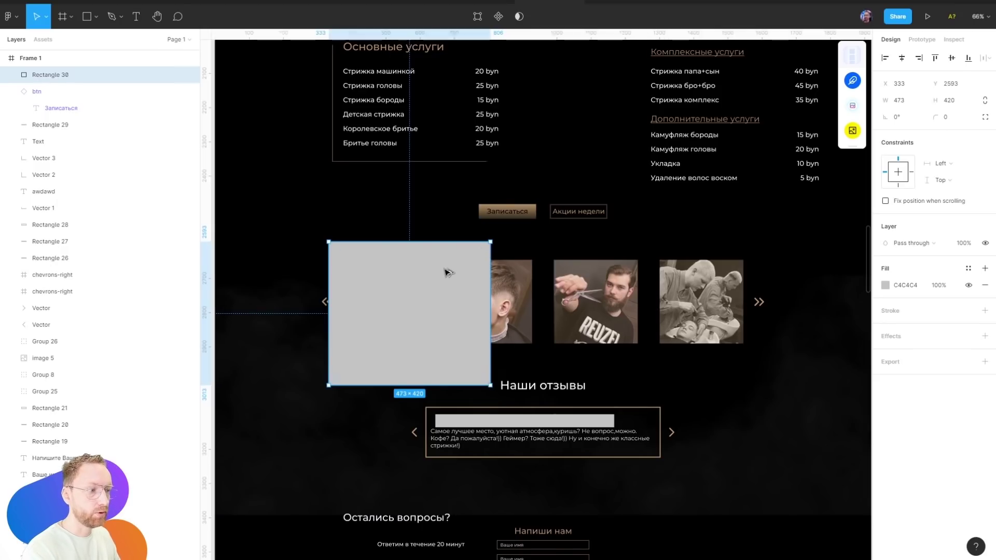
alt+drag(449, 272, 446, 429)
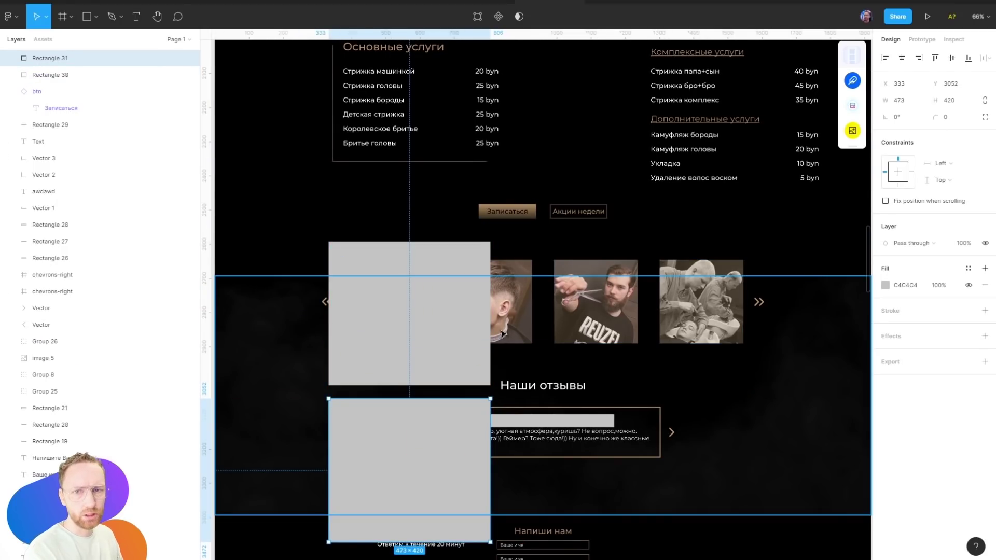
key(ctrl+z)
key(ctrl+z)
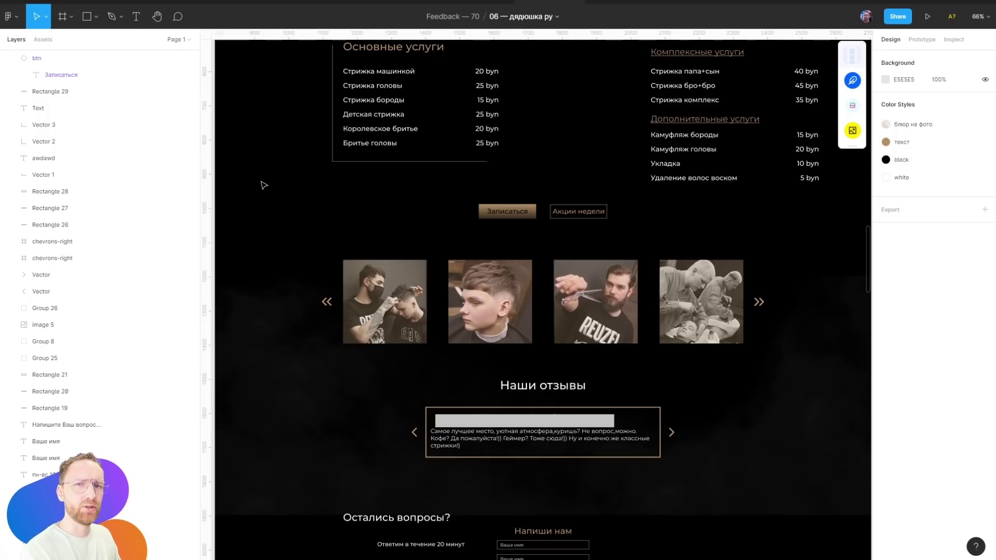
Draw a grey square into the photo slider frame
key(r)
mouse_move(331, 236)
mouse_down()
mouse_move(491, 395)
mouse_move(576, 316)
mouse_move(332, 291)
mouse_up()
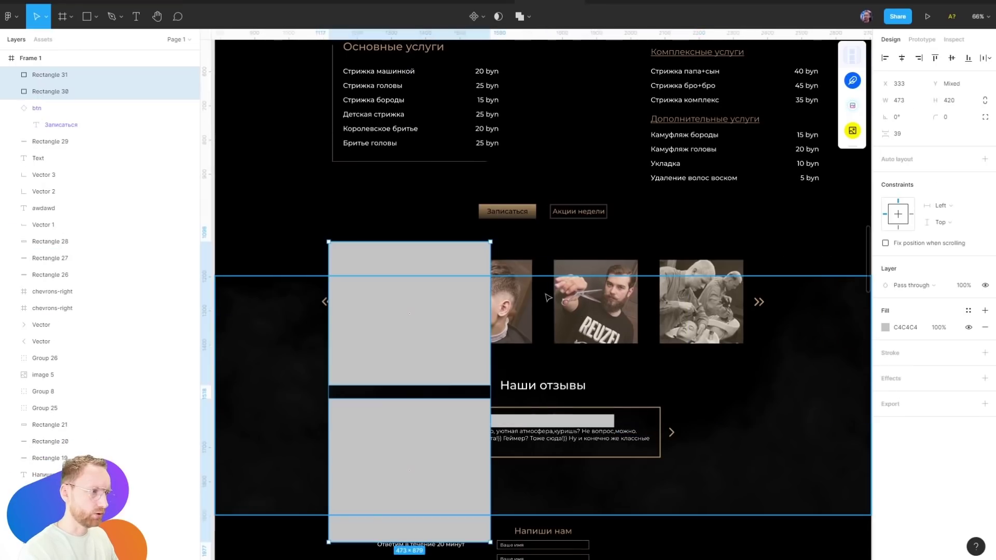
scroll(540, 311, down, 5)
scroll(538, 311, up, 5)
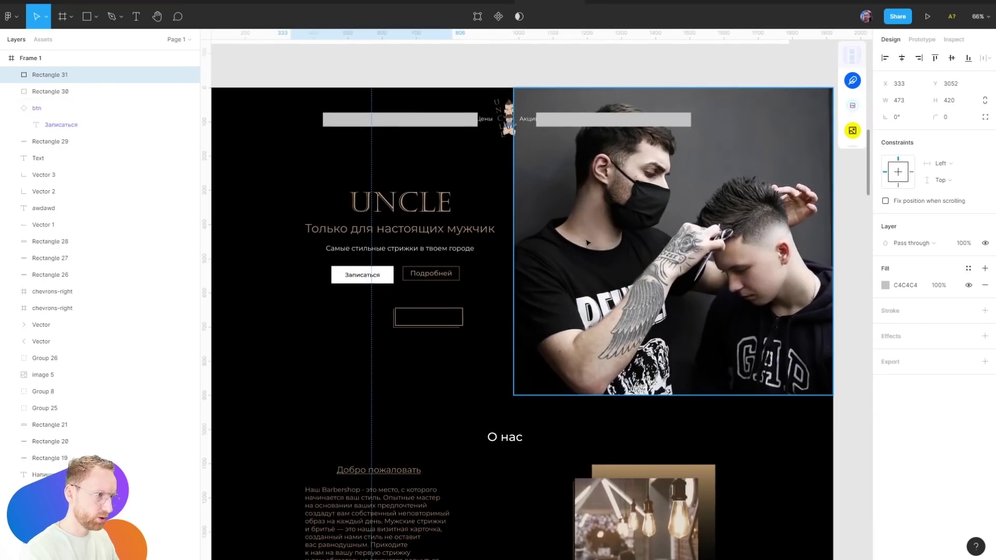
scroll(558, 263, down, 2)
Bring the OxygenGym hero into view and move the About Gym text block left
scroll(530, 217, up, 3)
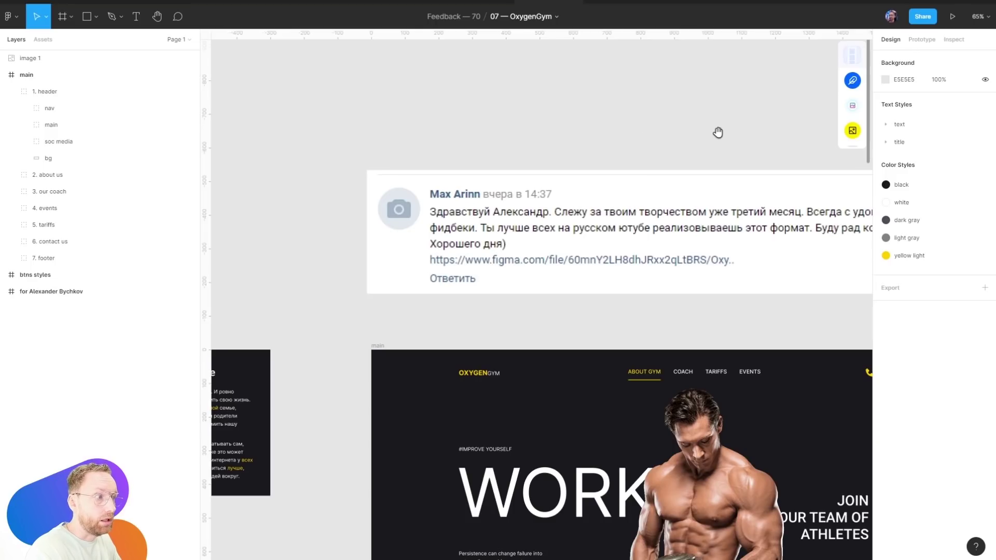
mouse_move(718, 132)
mouse_down()
mouse_move(620, 102)
mouse_move(588, 106)
mouse_up()
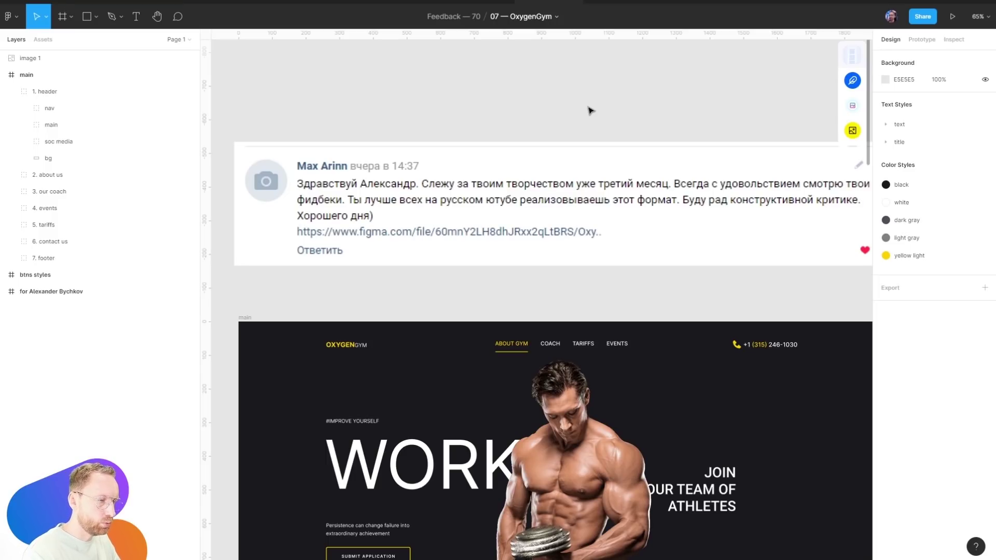
scroll(598, 134, down, 5)
drag(596, 106, 609, 50)
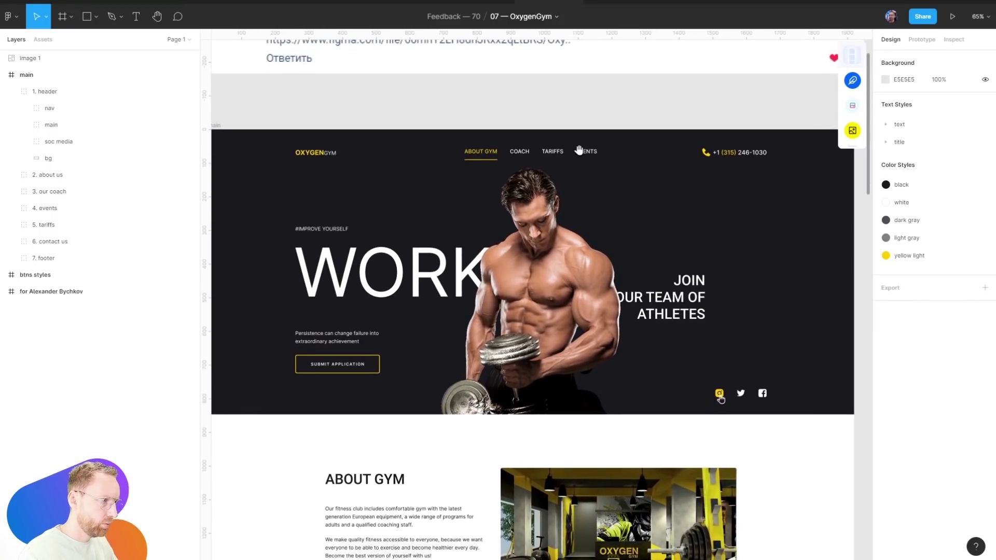
ctrl+click(329, 280)
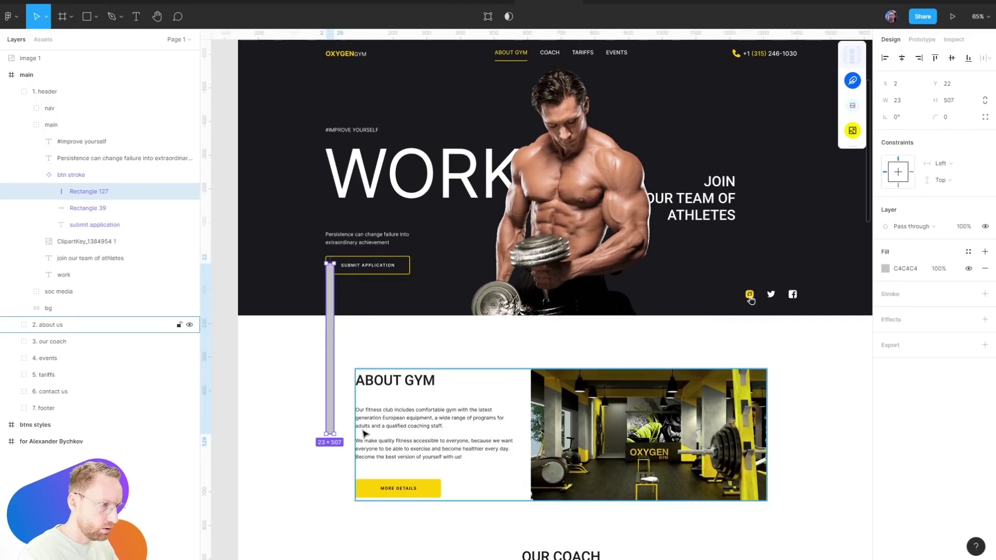
click(366, 397)
drag(366, 398, 337, 399)
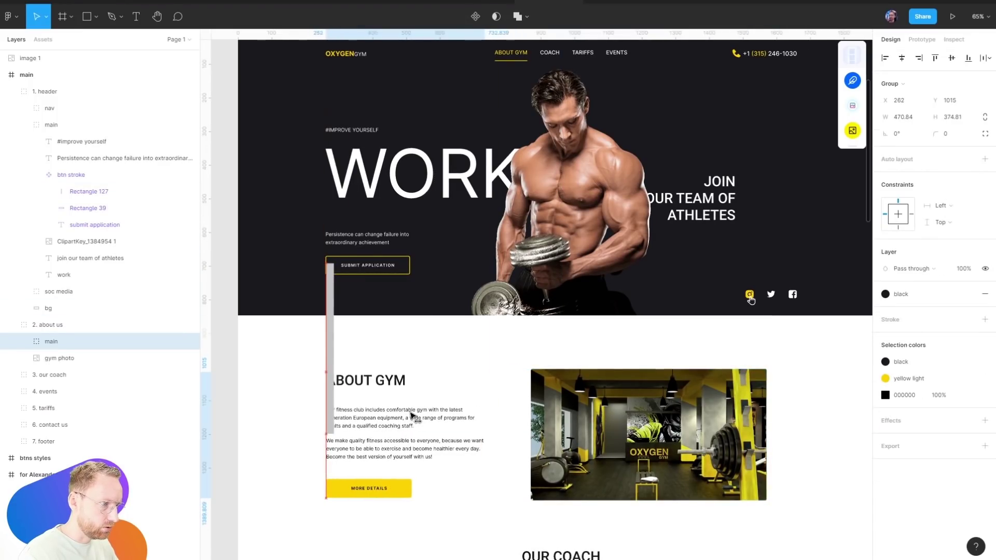
key(ctrl+z)
Select the header's social media icons group and shift it left
click(726, 261)
mouse_move(751, 301)
mouse_down()
mouse_move(726, 261)
mouse_move(696, 262)
mouse_up()
double_click(726, 260)
key(Escape)
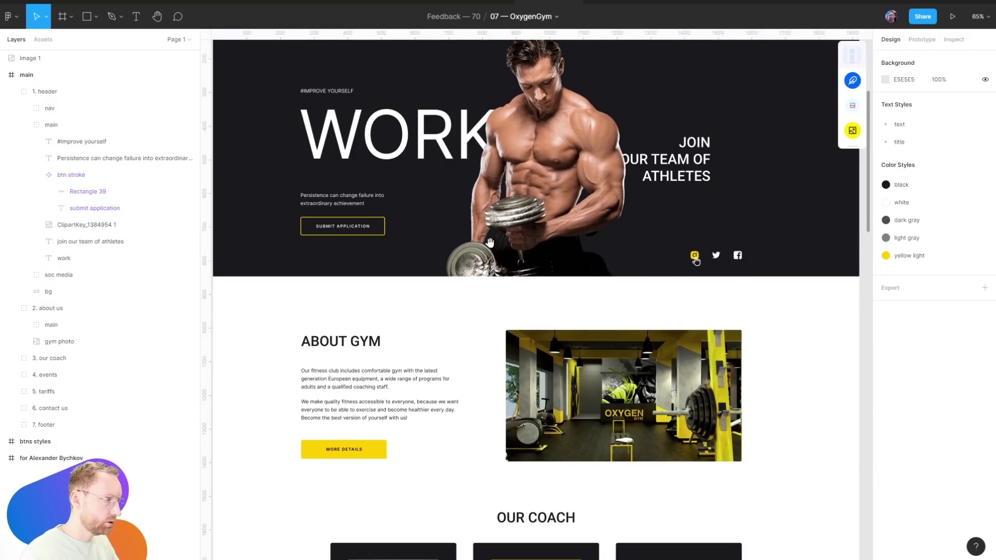
scroll(696, 262, up, 3)
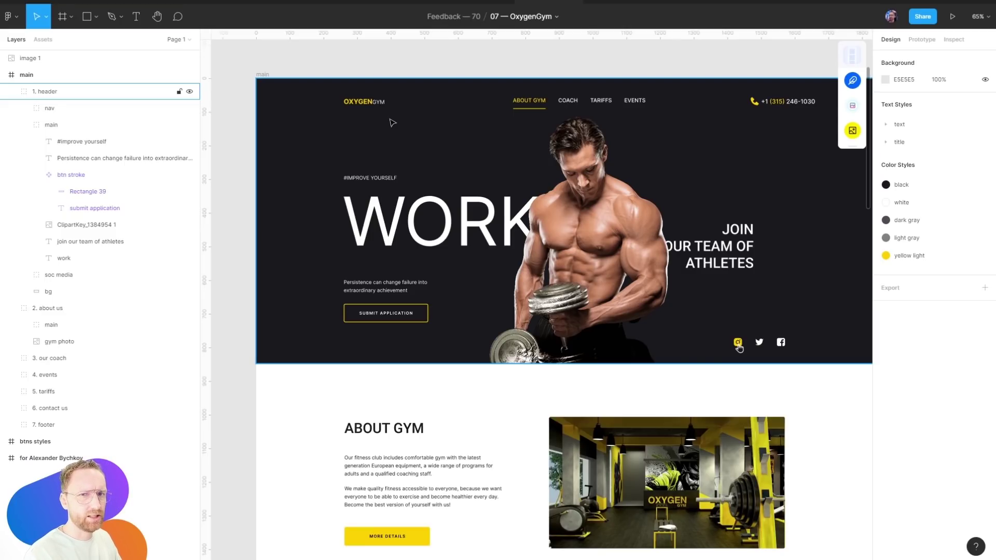
scroll(677, 390, down, 2)
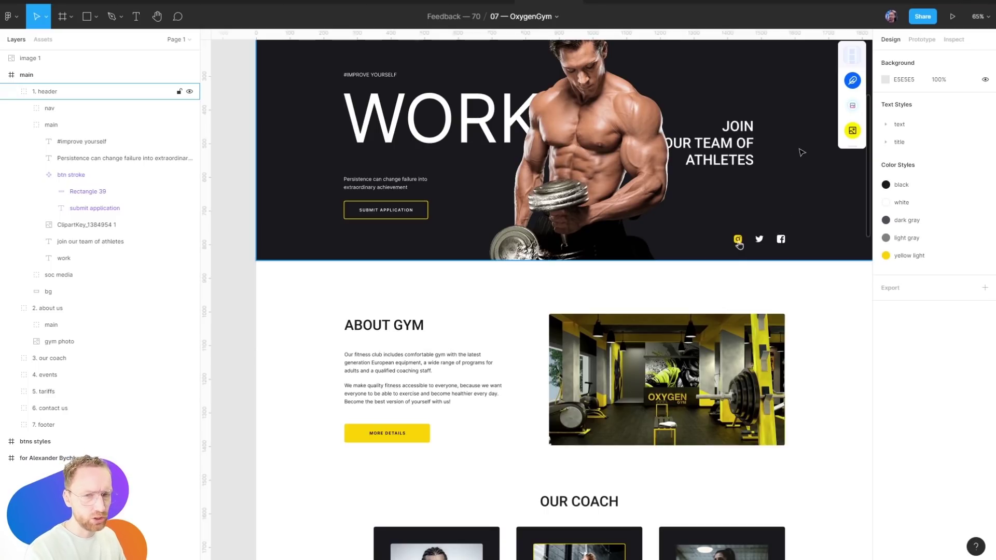
scroll(659, 184, up, 1)
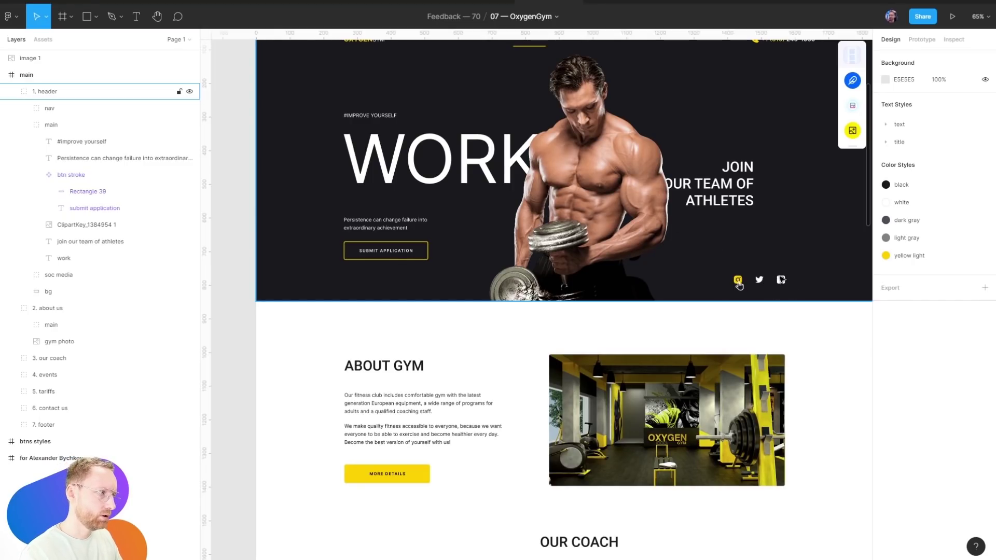
scroll(674, 197, up, 2)
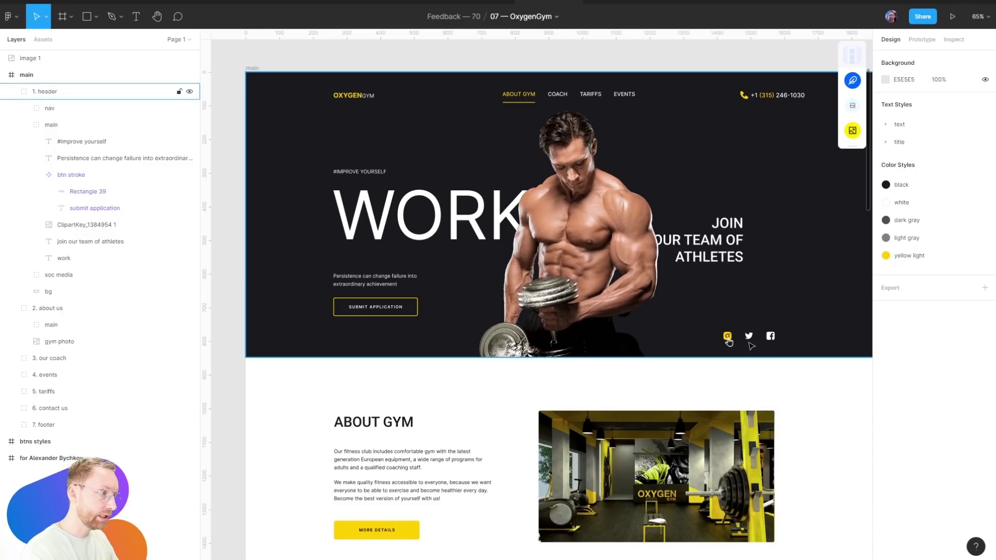
click(755, 342)
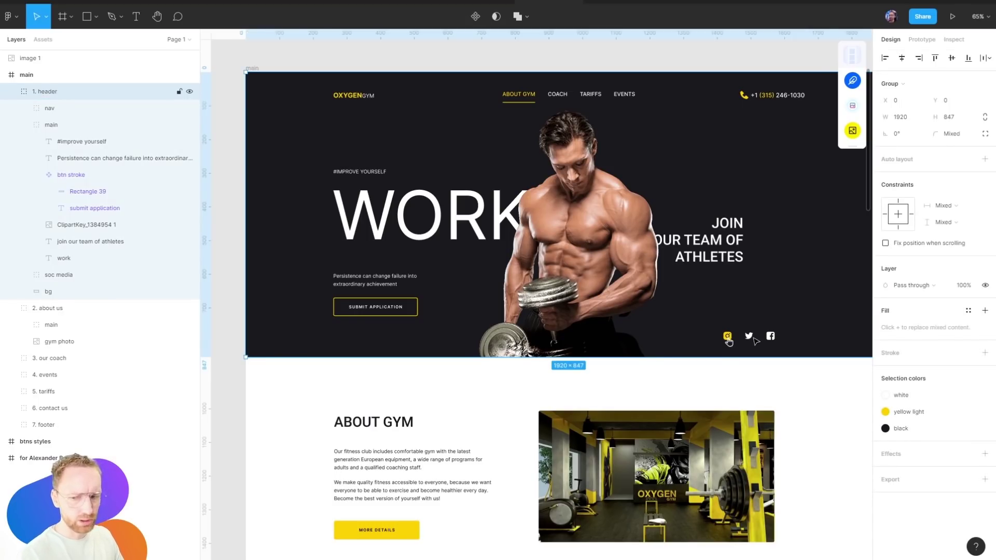
click(801, 368)
scroll(649, 170, down, 5)
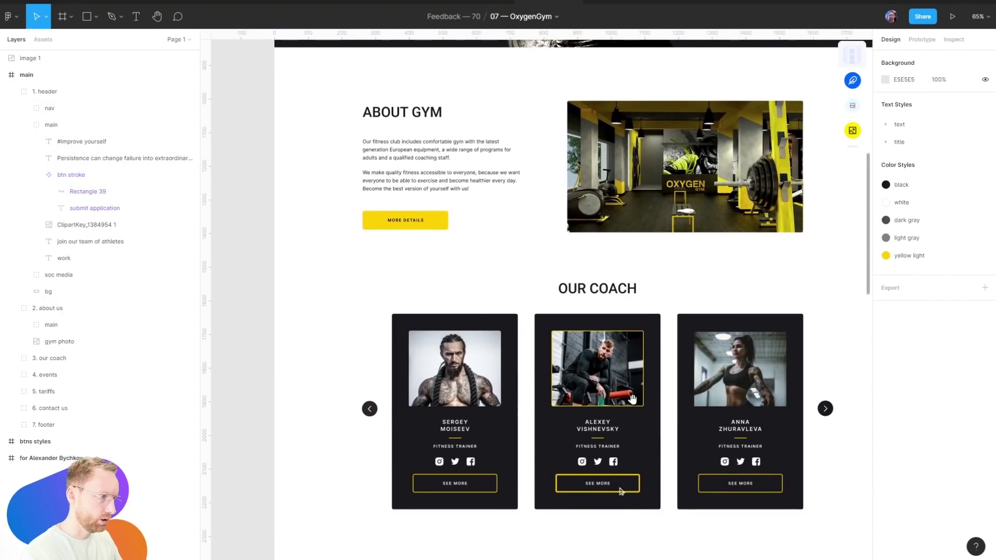
scroll(632, 399, down, 2)
Select the first and Anna's coach cards, then try moving the left arrow circle and undo it
click(428, 266)
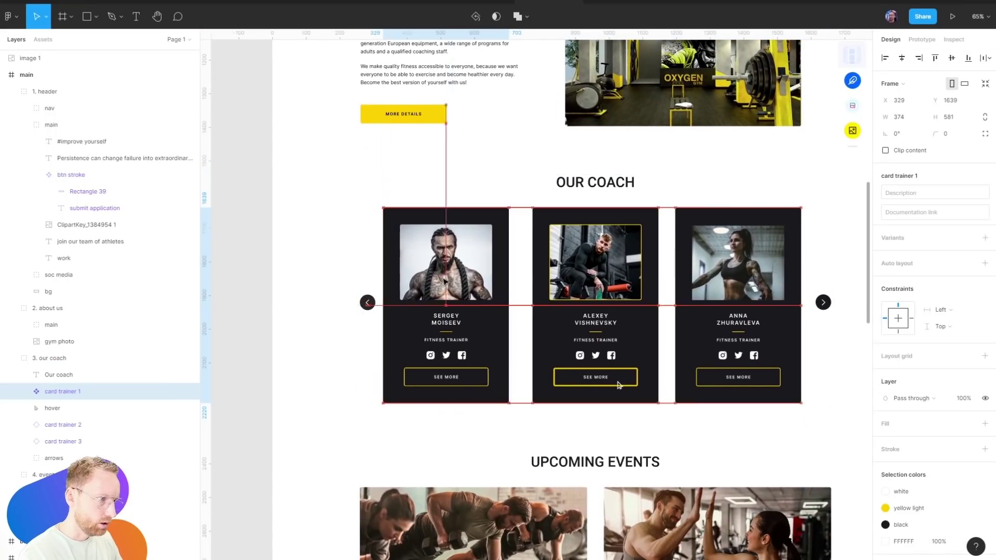
scroll(518, 274, right, 5)
click(609, 273)
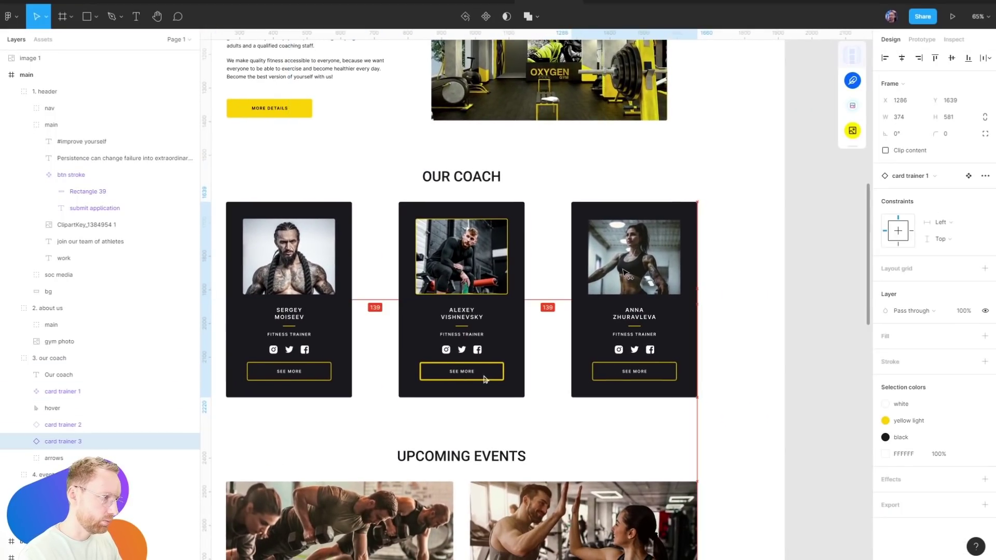
scroll(450, 301, left, 5)
click(450, 301)
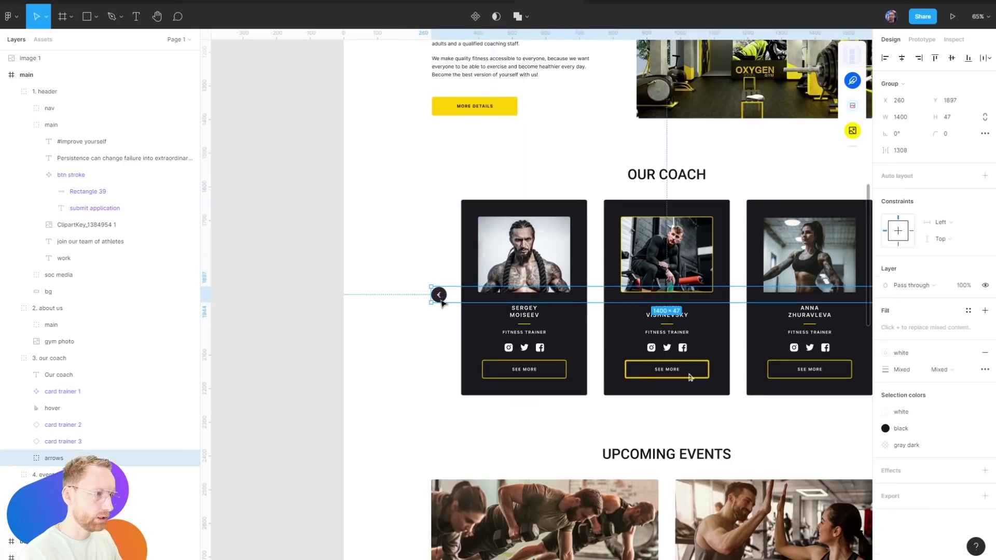
double_click(444, 300)
drag(443, 300, 420, 300)
scroll(474, 171, up, 3)
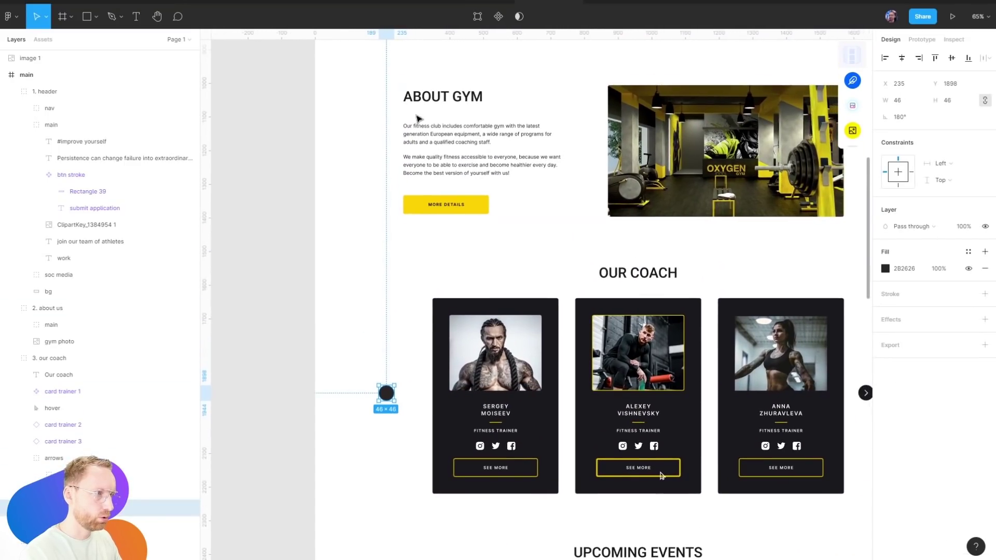
scroll(474, 250, up, 5)
scroll(467, 233, down, 10)
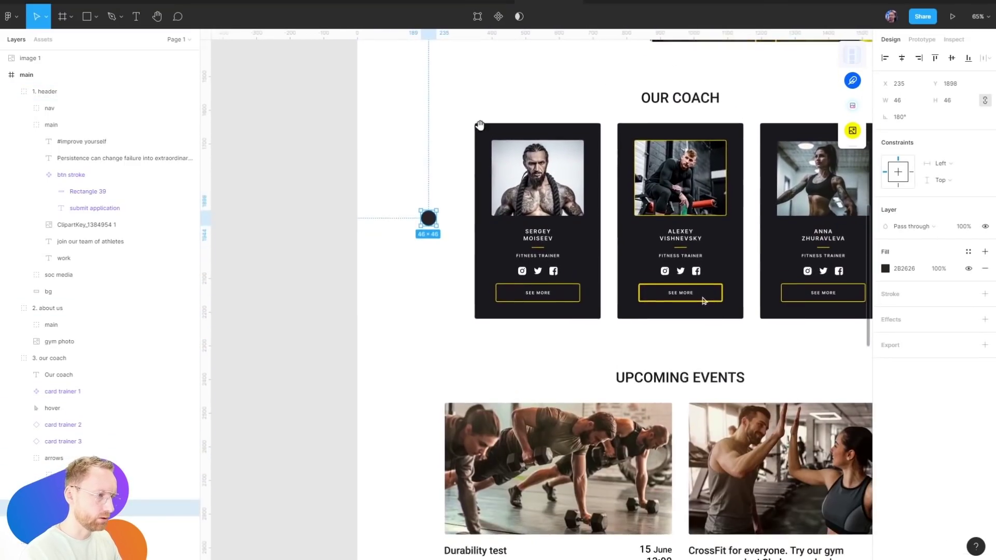
key(ctrl+z)
Draw two grey squares right of OUR COACH and shift the OUR COACH heading left
key(r)
mouse_move(455, 331)
mouse_down()
mouse_move(479, 355)
mouse_move(498, 348)
mouse_move(518, 105)
mouse_up()
shift+click(467, 342)
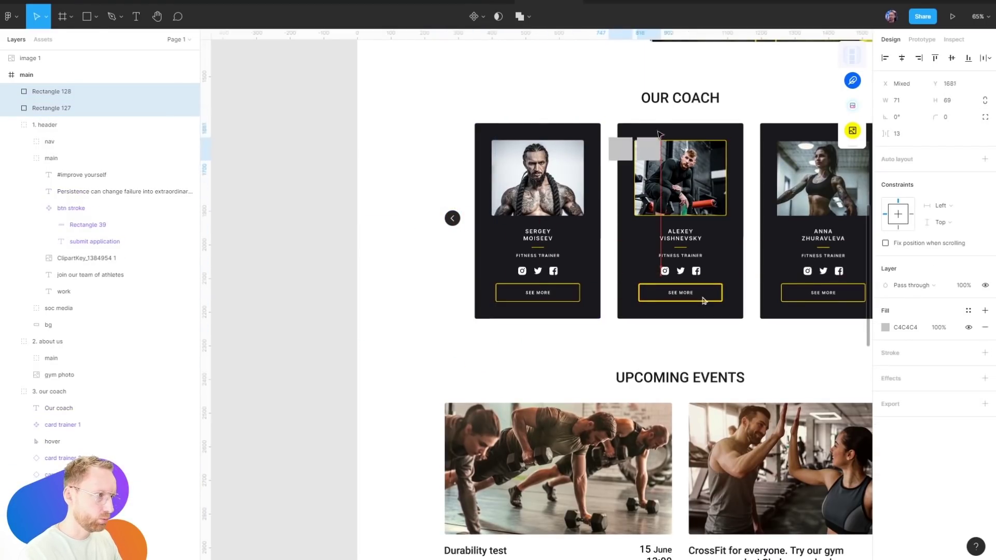
scroll(517, 106, up, 2)
drag(400, 165, 749, 170)
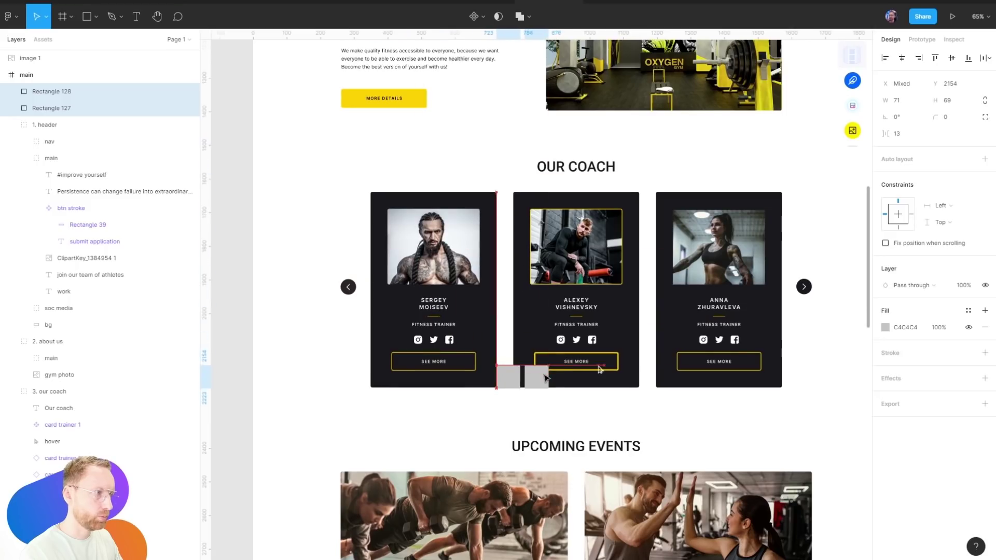
drag(576, 167, 390, 167)
Rearrange the coach cards: first to X 260, Anna's right, Alexey's left, then shrink all to content width
click(400, 233)
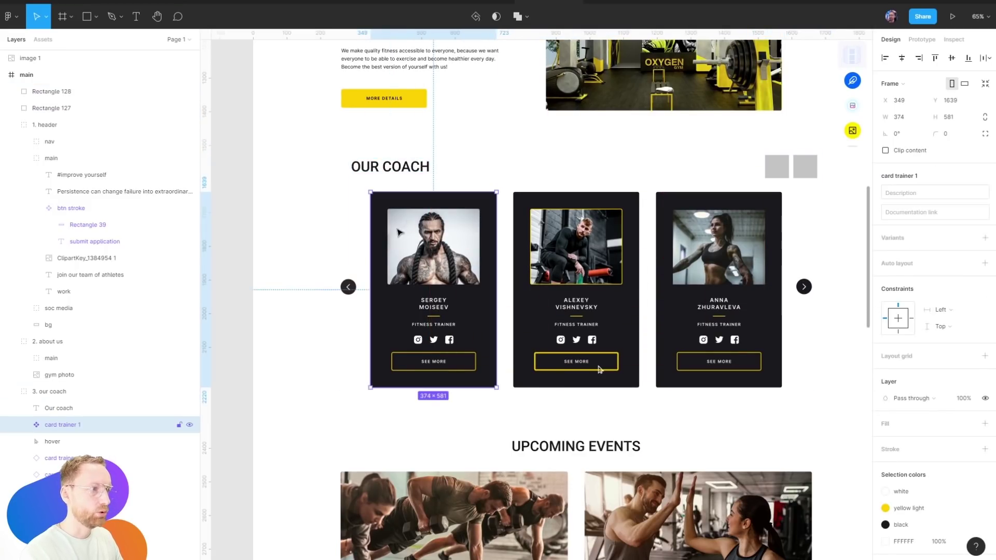
drag(424, 248, 394, 248)
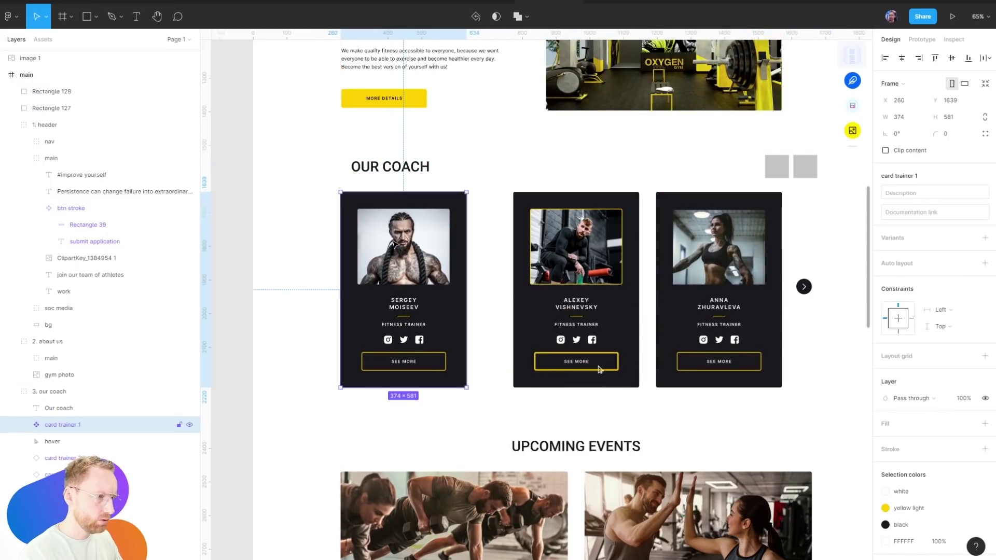
drag(750, 264, 780, 264)
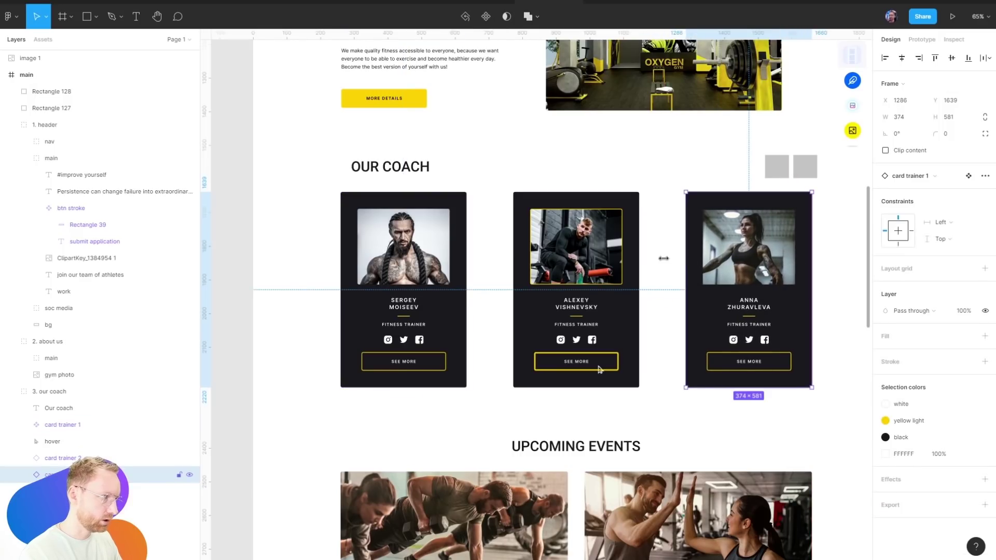
mouse_move(605, 243)
mouse_down()
mouse_move(564, 242)
mouse_move(766, 298)
mouse_move(818, 295)
mouse_up()
key(ctrl+alt+a)
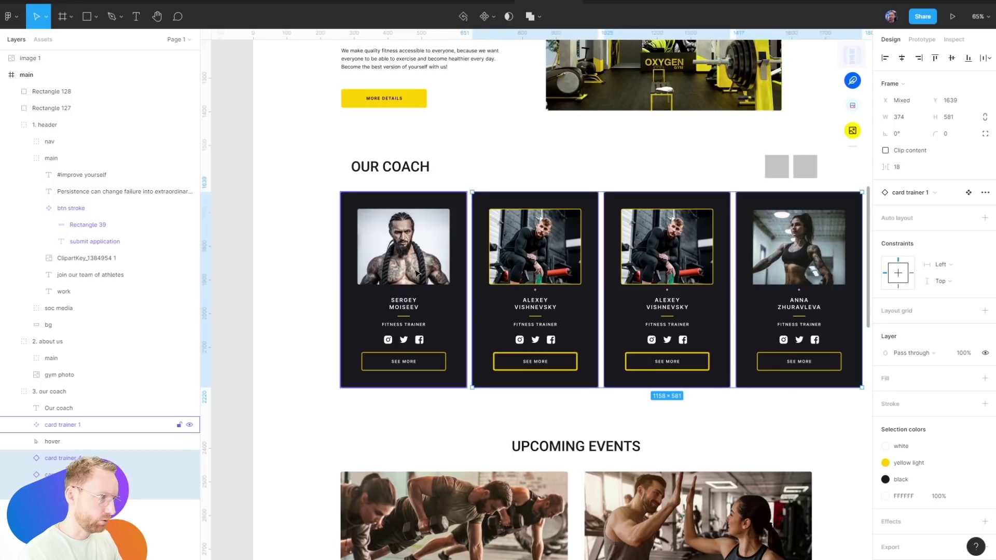
drag(862, 191, 817, 189)
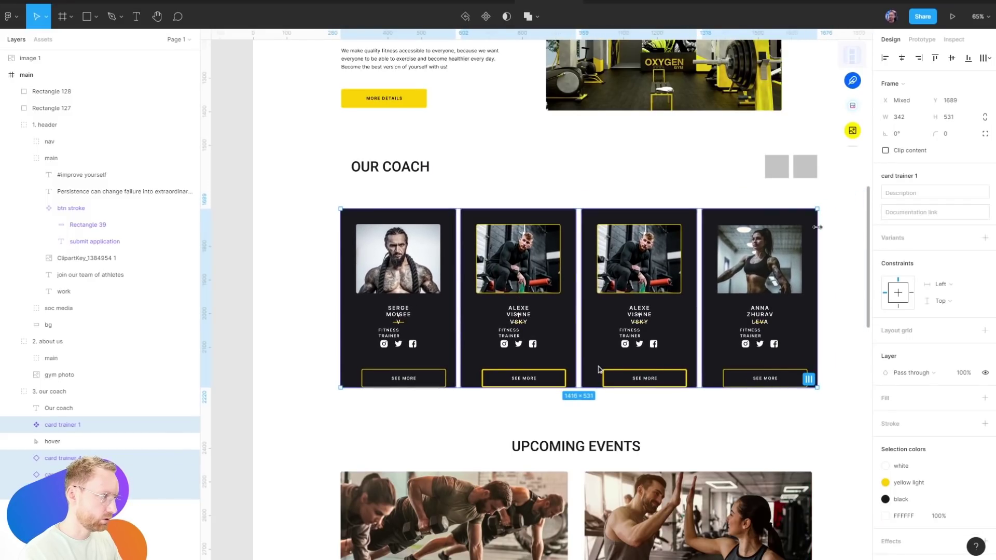
Draw a grey placeholder beside the first card, then undo back to three coach cards
key(r)
mouse_move(298, 263)
mouse_down()
mouse_move(342, 282)
mouse_move(333, 344)
mouse_move(513, 405)
mouse_up()
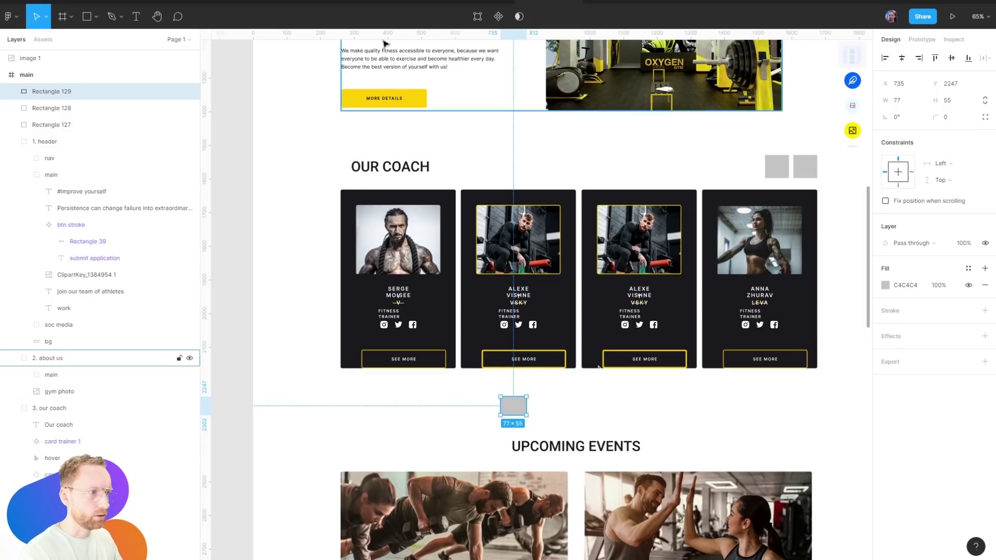
key(ctrl+z)
key(ctrl+z)
key(ctrl+z)
key(ctrl+z)
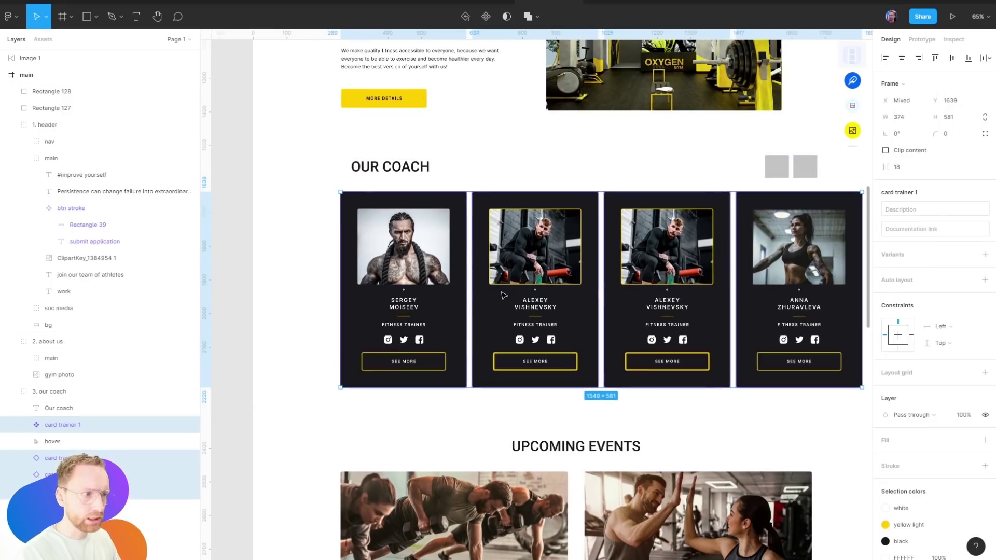
key(ctrl+z)
key(ctrl+z)
key(ctrl+z)
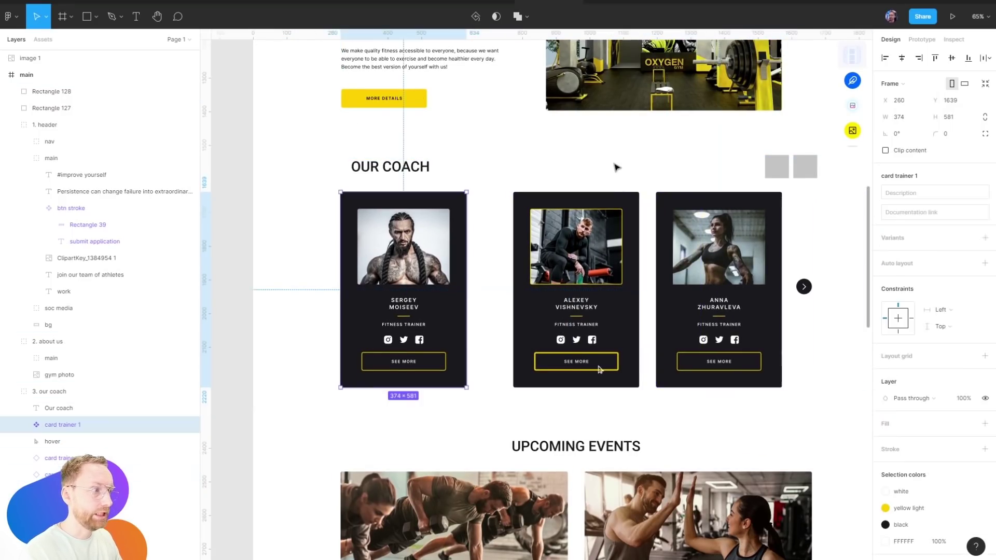
key(ctrl+z)
key(ctrl+z)
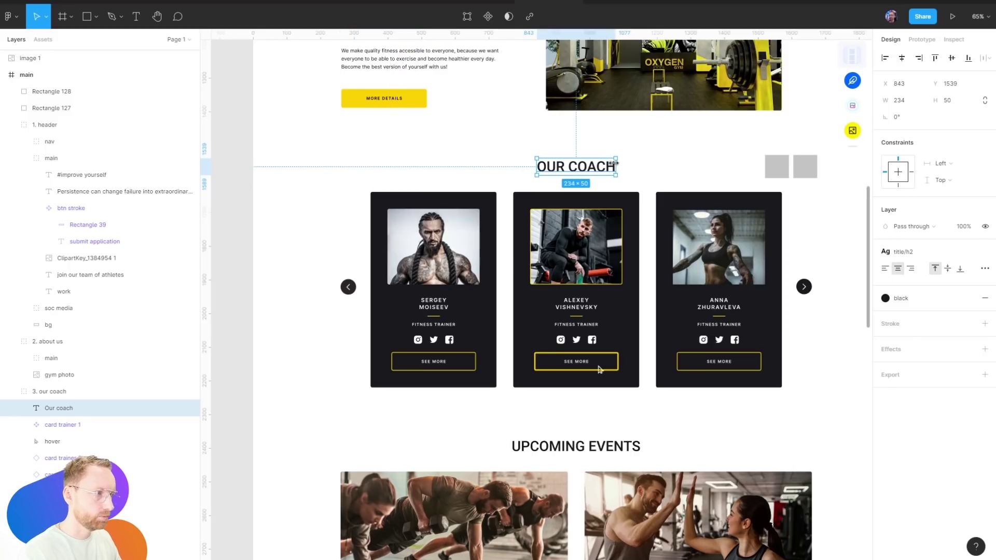
click(349, 326)
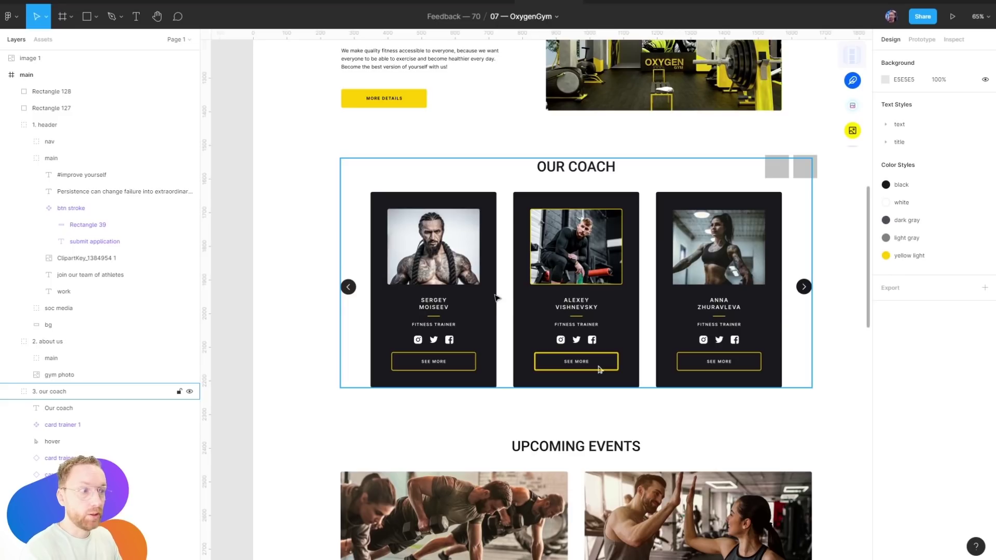
key(r)
drag(333, 43, 338, 192)
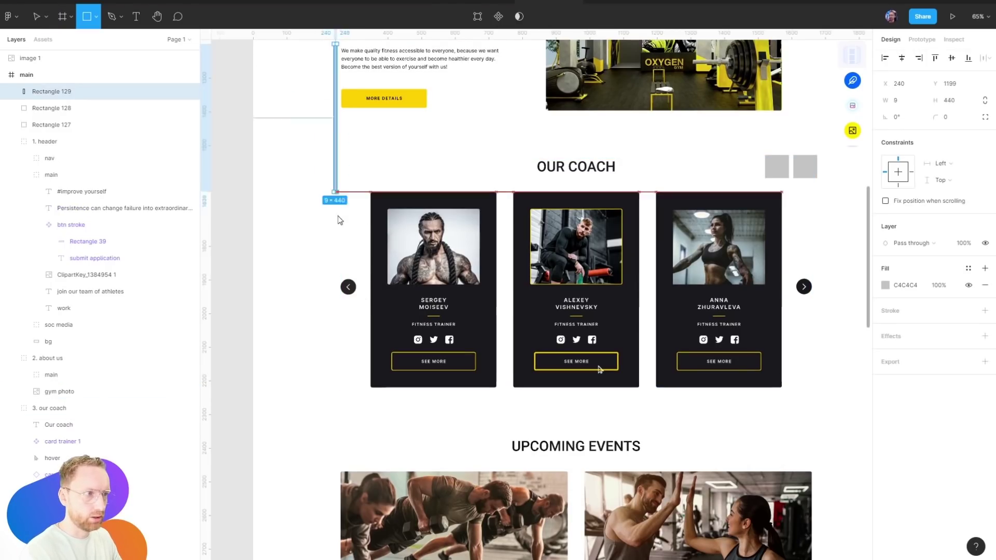
key(r)
drag(537, 402, 547, 409)
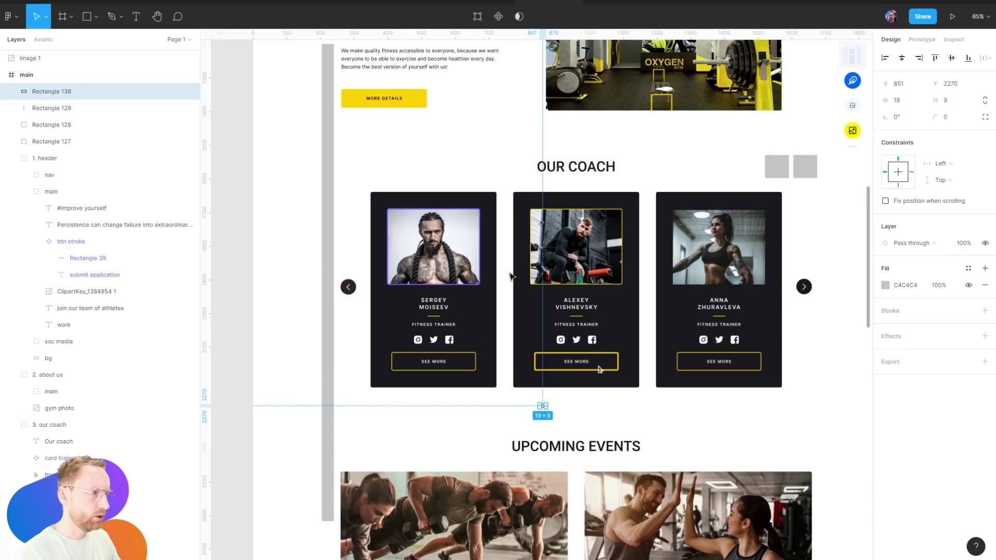
key(ctrl+z)
key(ctrl+z)
key(shift+0)
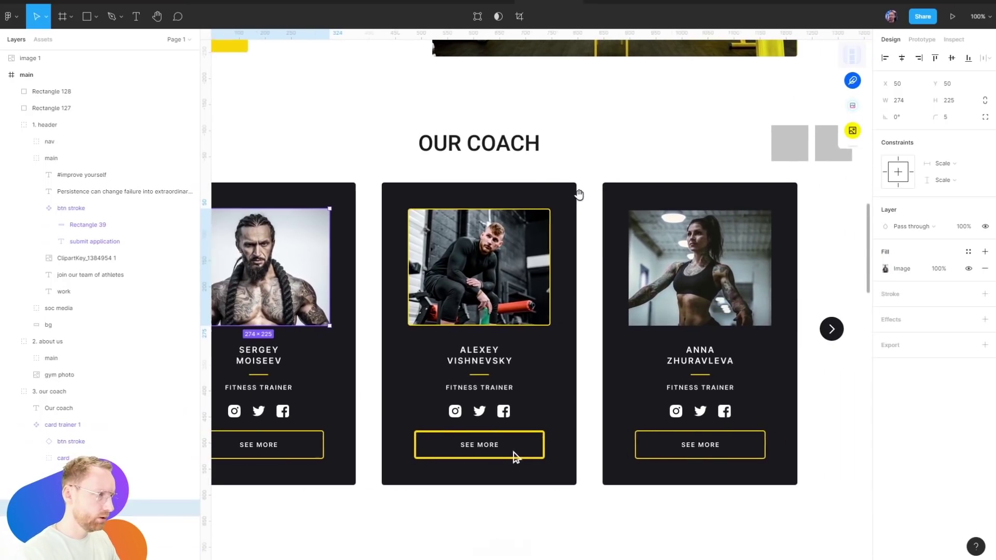
Try scaling the first coach photo to 396×325, then revert it and clear the selection
drag(669, 457, 734, 462)
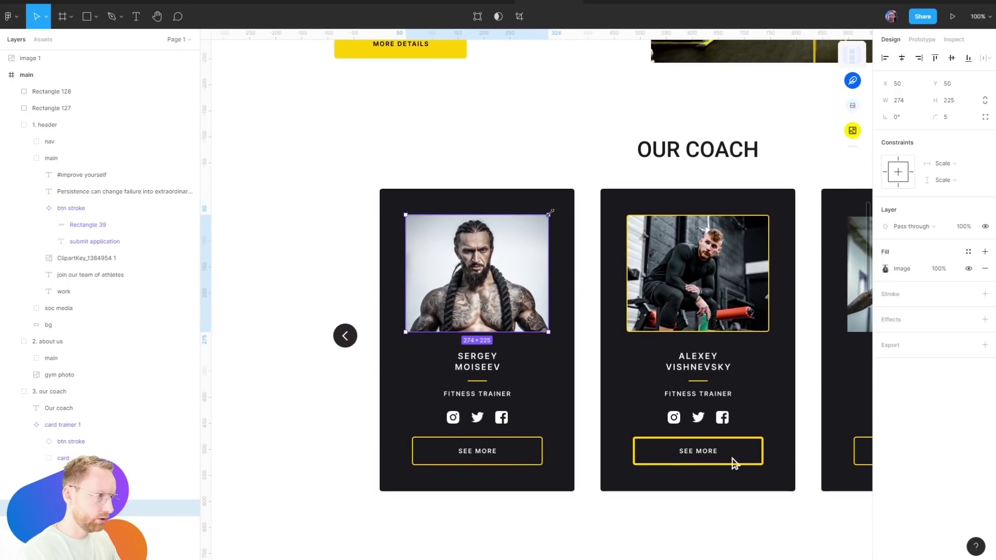
drag(548, 215, 580, 168)
scroll(514, 248, down, 1)
key(ctrl+z)
scroll(480, 171, down, 5)
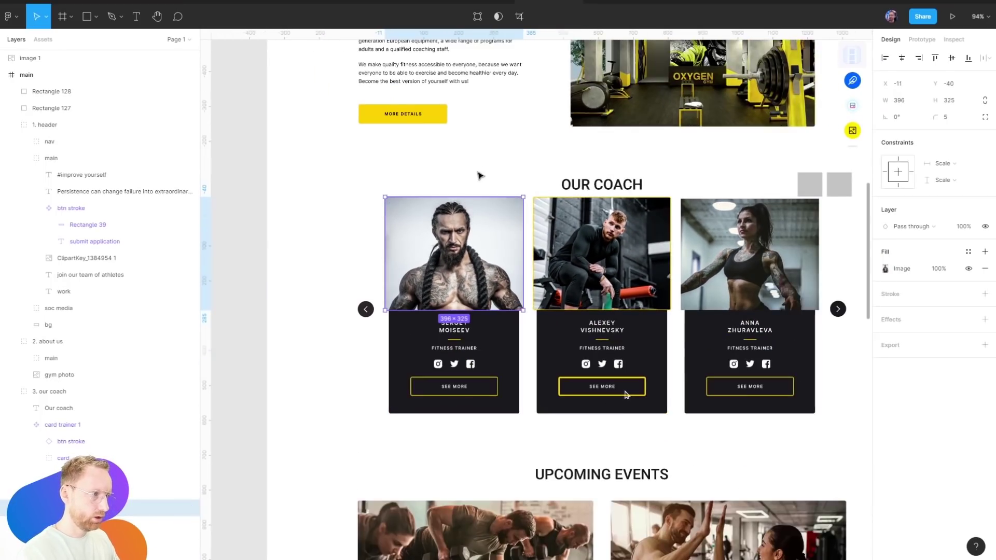
key(Escape)
drag(573, 163, 562, 190)
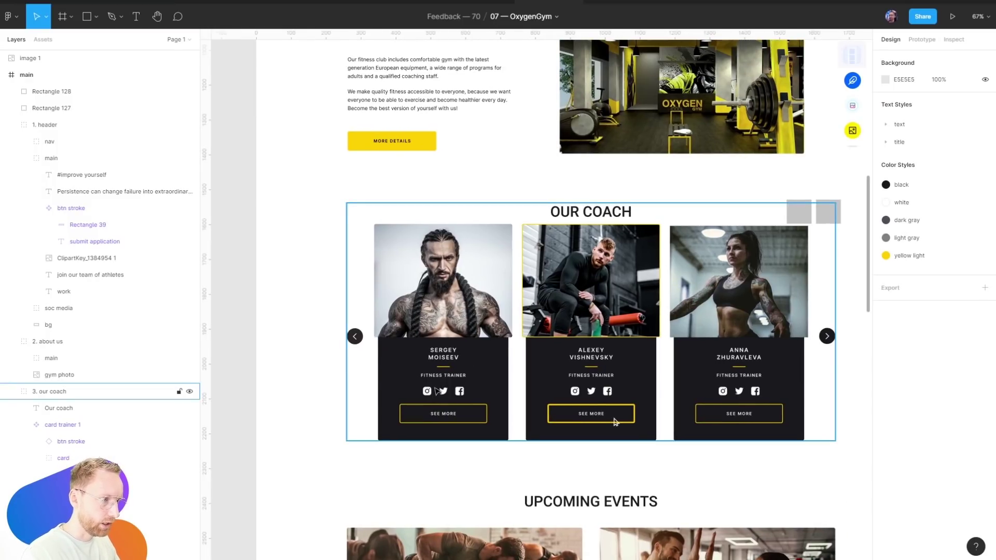
Select the first trainer card's inner group and pan across the coach cards to inspect them
click(460, 391)
double_click(460, 391)
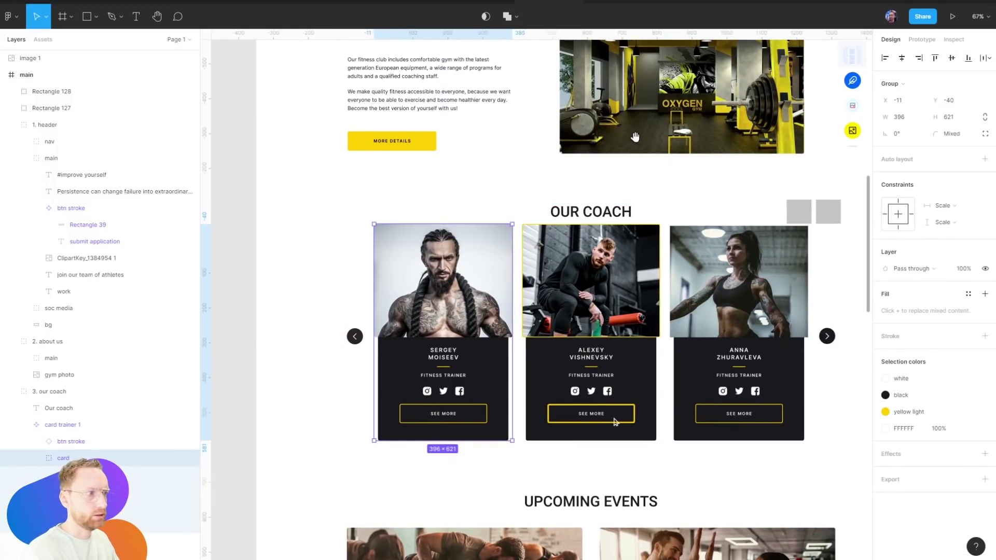
drag(636, 174, 543, 402)
scroll(544, 403, down, 5)
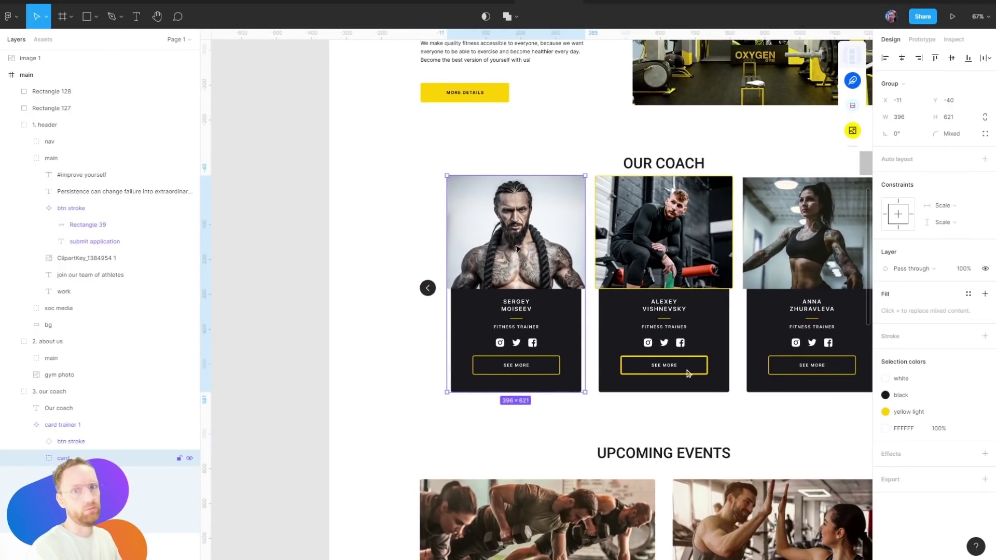
scroll(570, 222, right, 2)
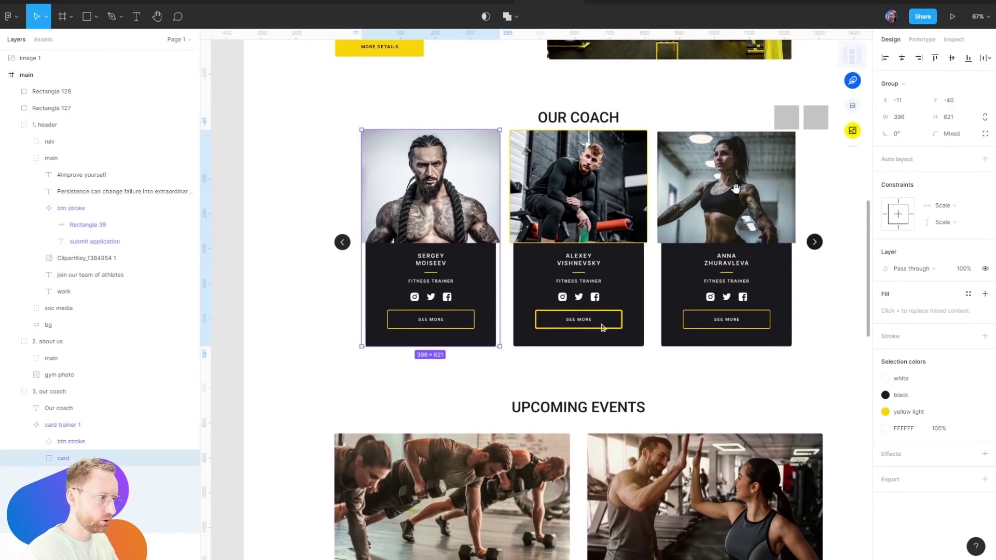
scroll(716, 289, up, 5)
scroll(674, 332, down, 3)
scroll(629, 344, down, 1)
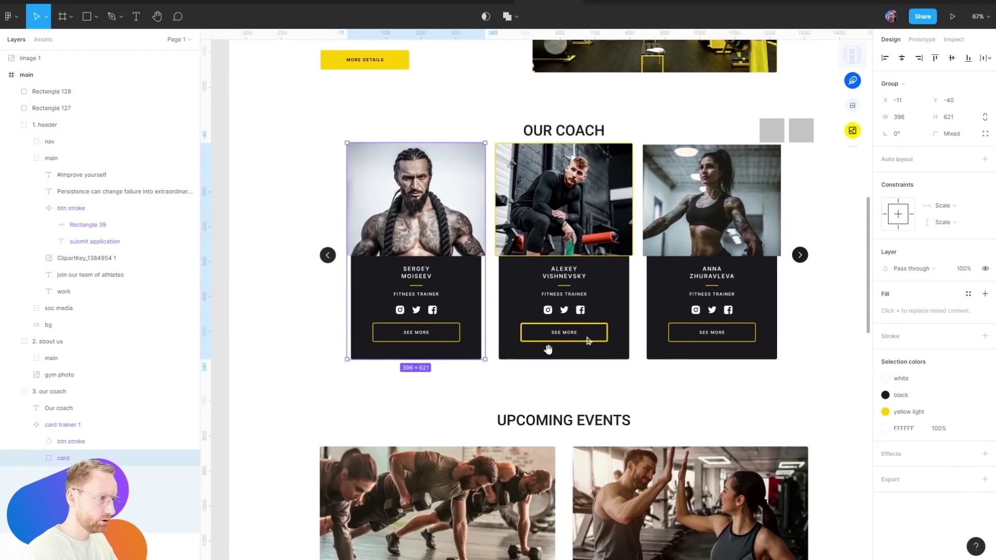
scroll(629, 344, up, 5)
scroll(630, 348, up, 5)
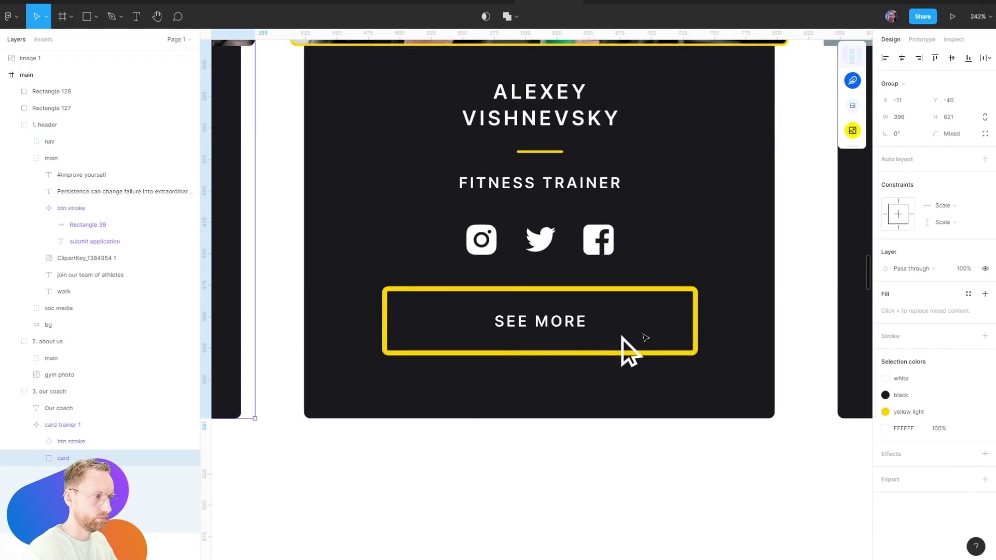
scroll(646, 338, up, 5)
scroll(645, 337, up, 5)
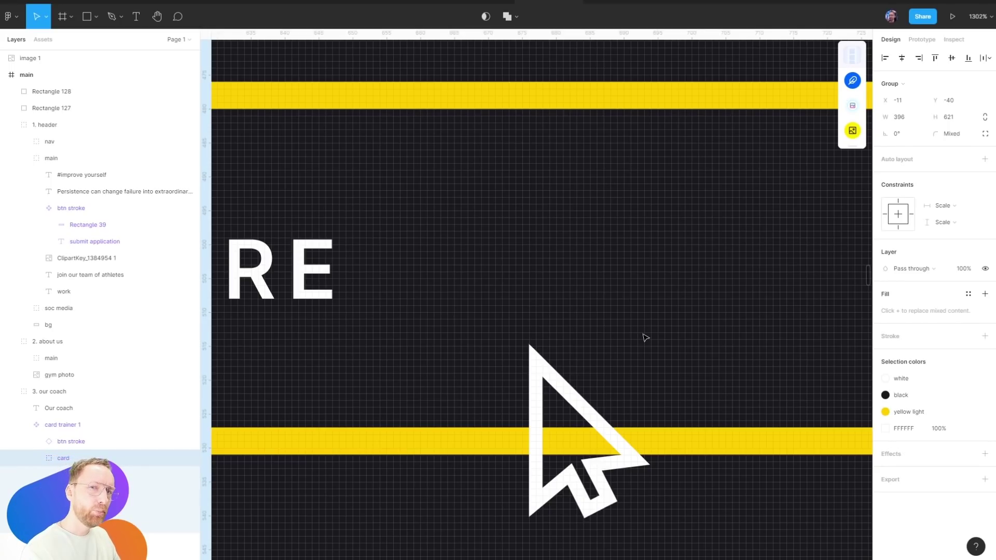
scroll(588, 447, down, 5)
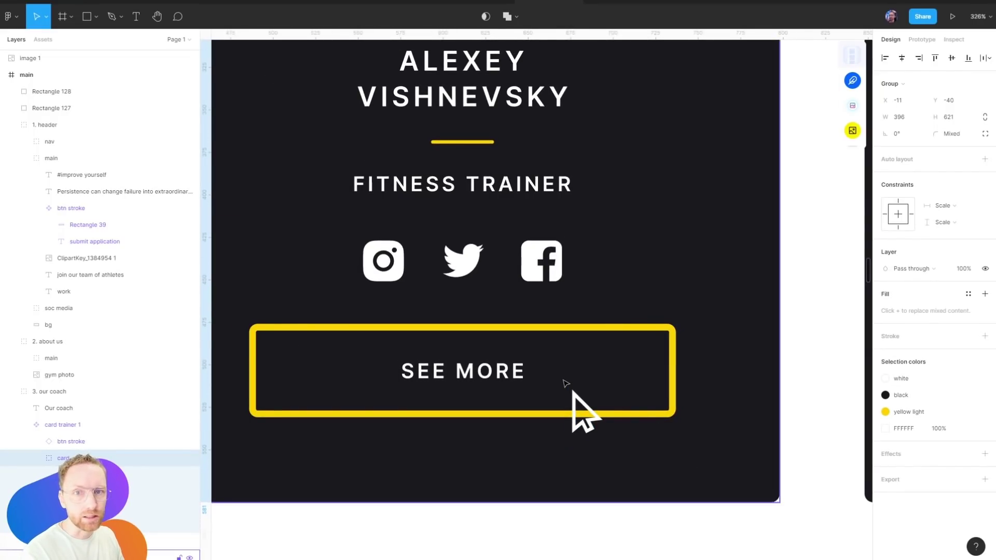
key(Escape)
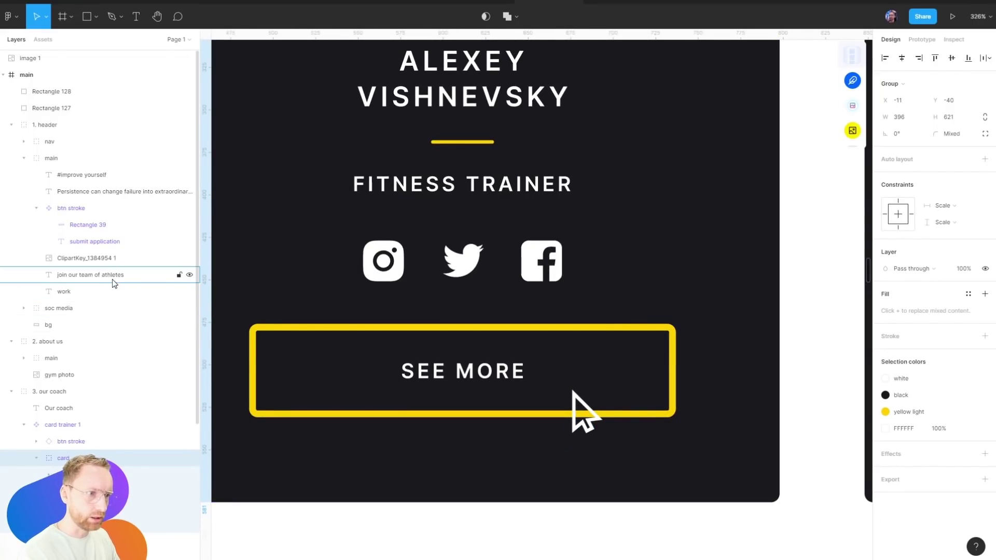
scroll(572, 392, down, 4)
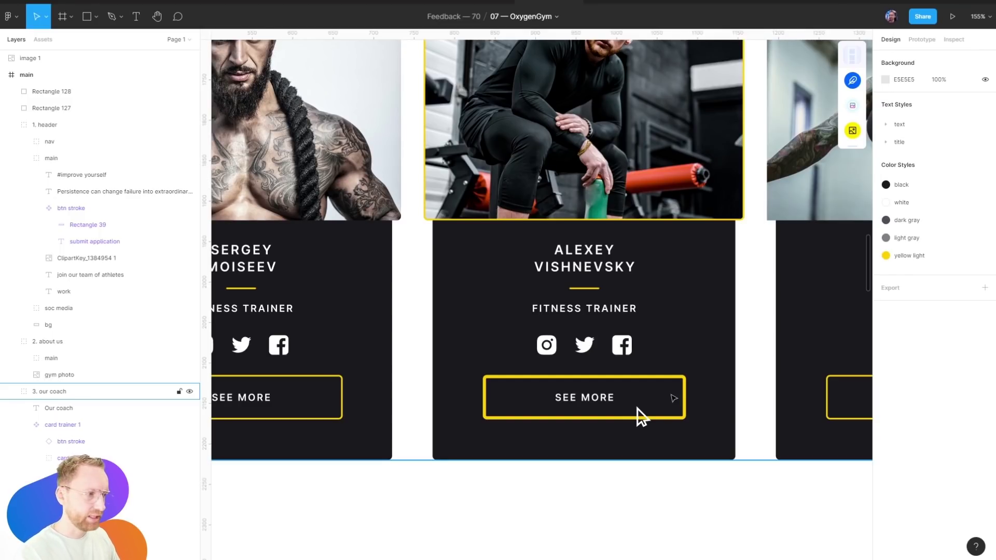
scroll(641, 415, down, 5)
scroll(634, 389, down, 3)
scroll(622, 467, up, 3)
scroll(626, 490, up, 2)
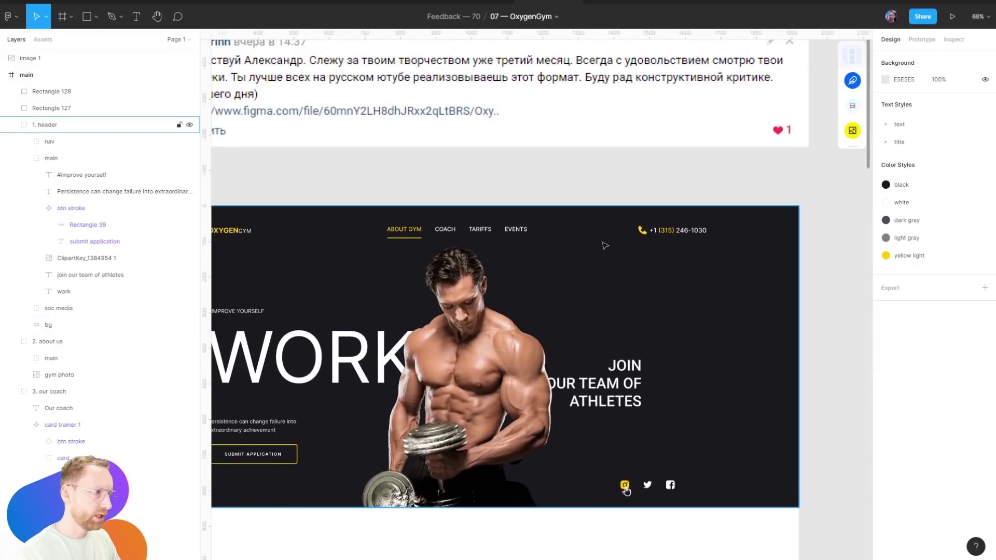
scroll(605, 246, up, 5)
Duplicate the EVENTS nav item to its right and retype the copy as RU
scroll(560, 226, up, 3)
drag(391, 255, 652, 255)
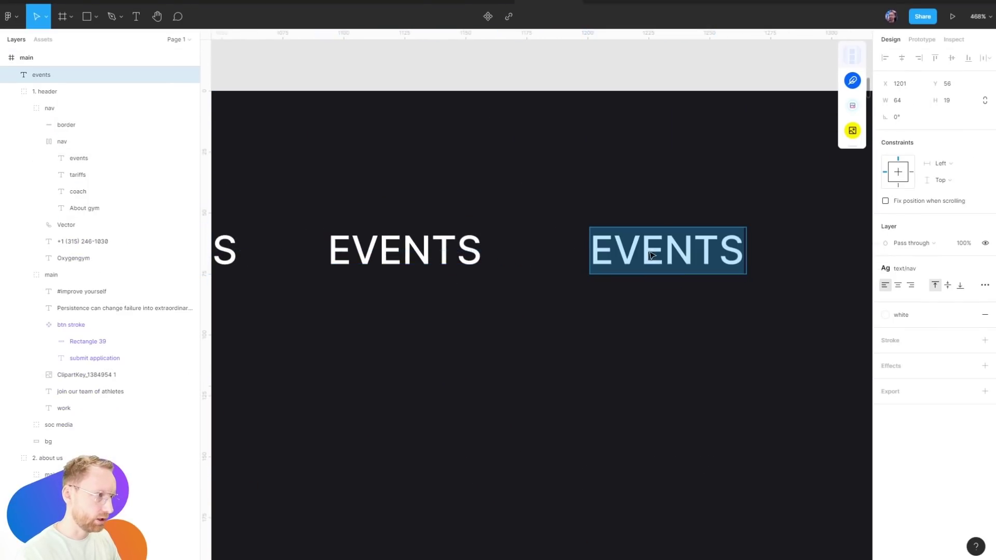
text(Уг)
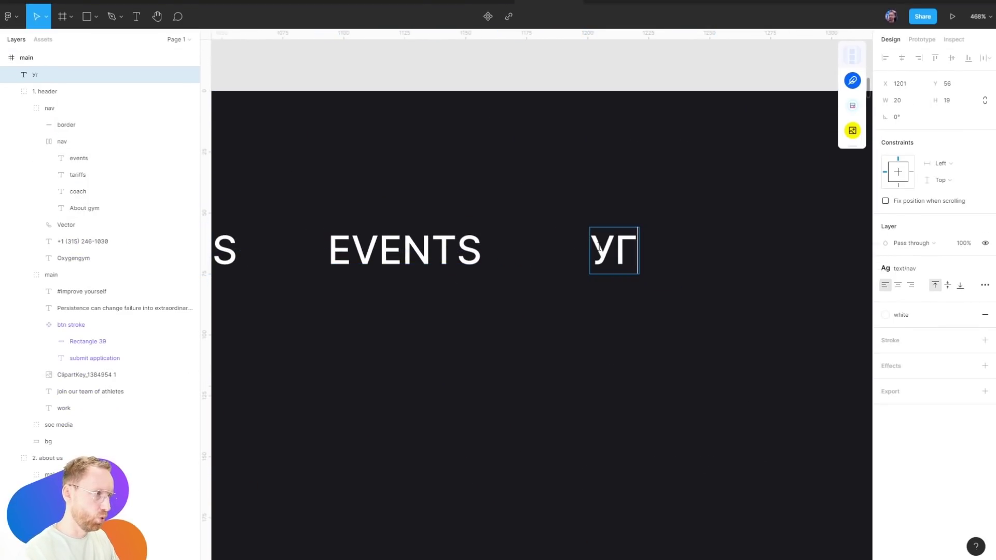
key(ctrl+a)
text(R)
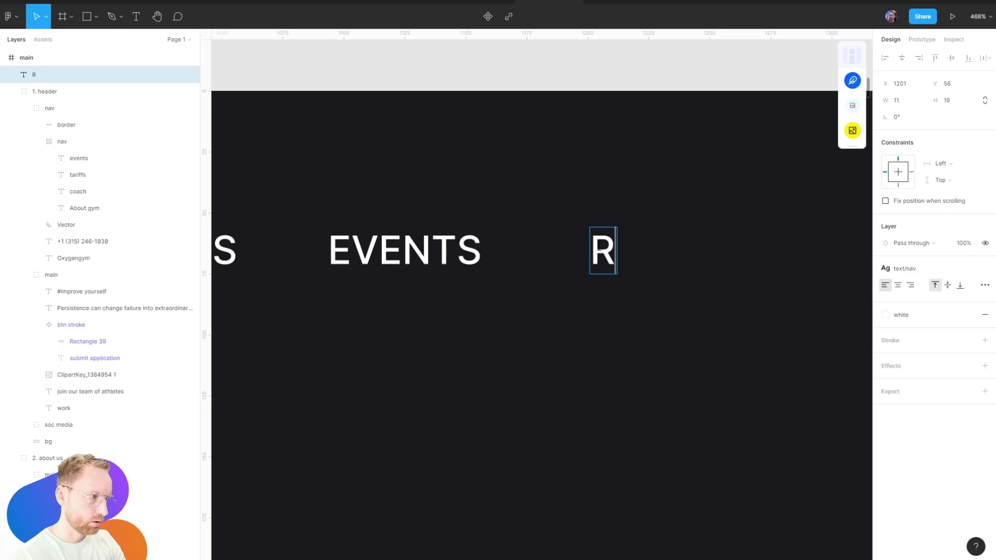
text(ur)
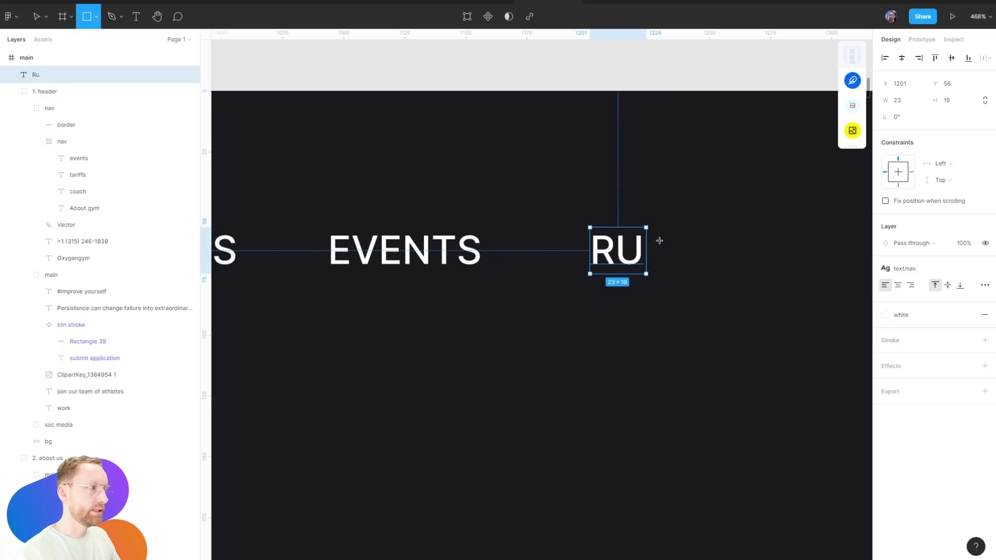
Draw grey placeholder rectangles beside and below RU, then select the RU label and header group
drag(662, 244, 664, 247)
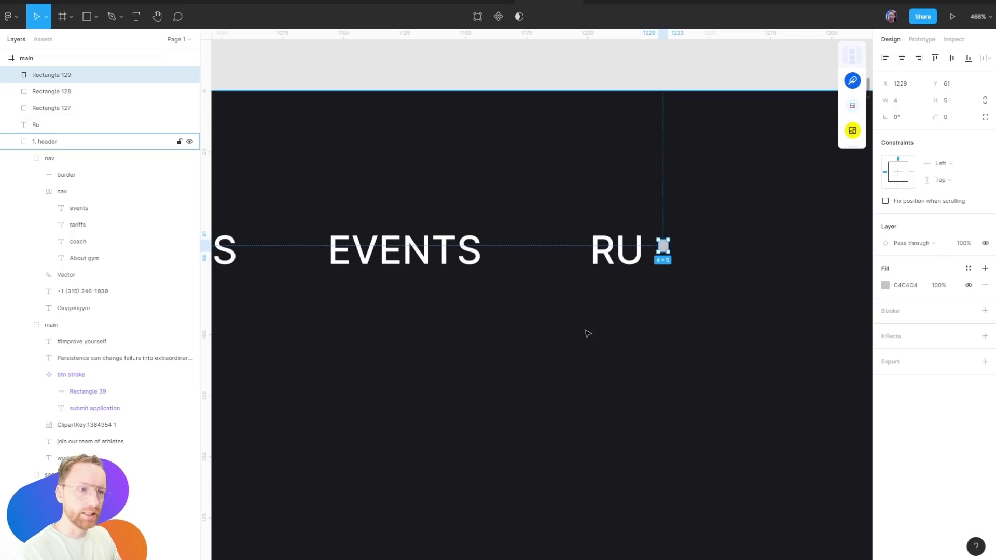
key(r)
drag(580, 281, 786, 488)
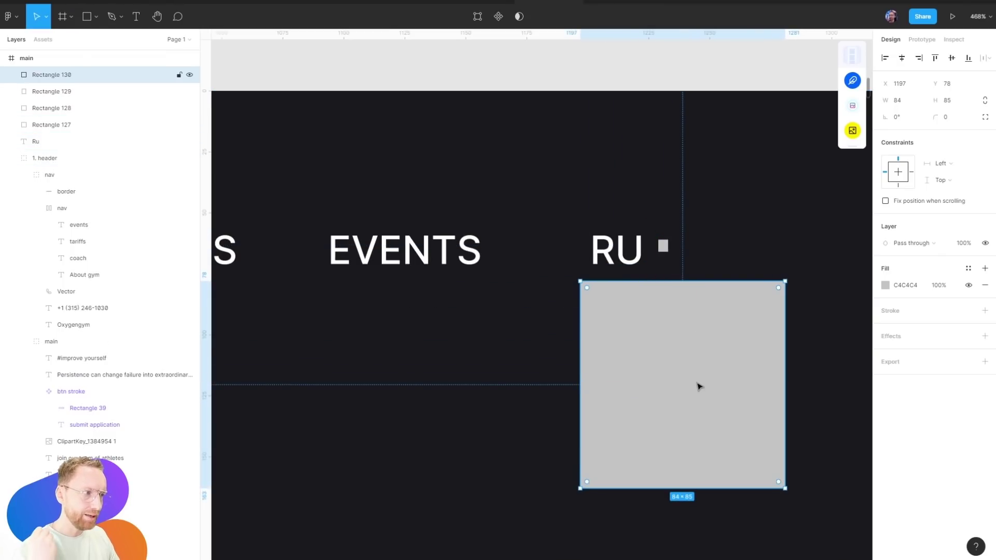
click(628, 248)
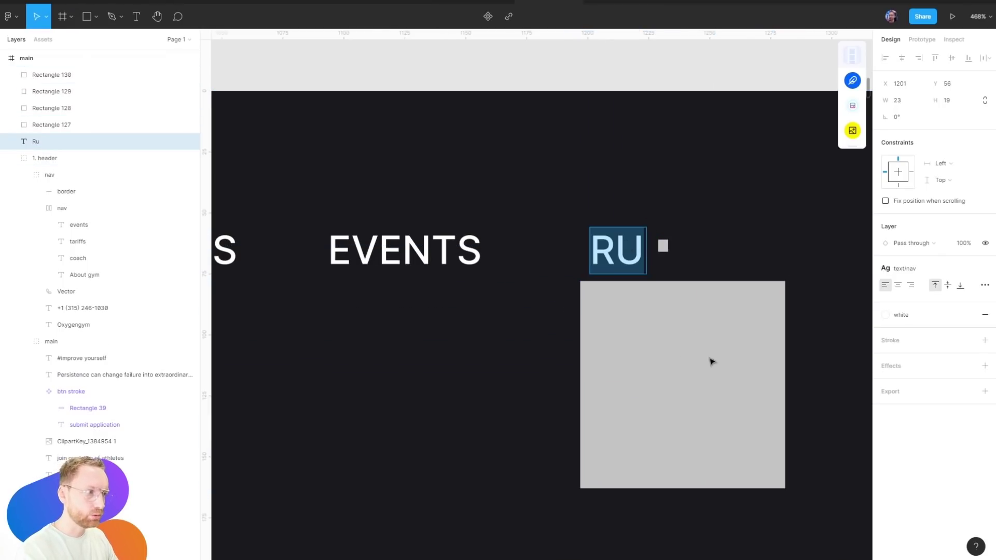
click(487, 358)
ctrl+scroll(709, 462, down, 10)
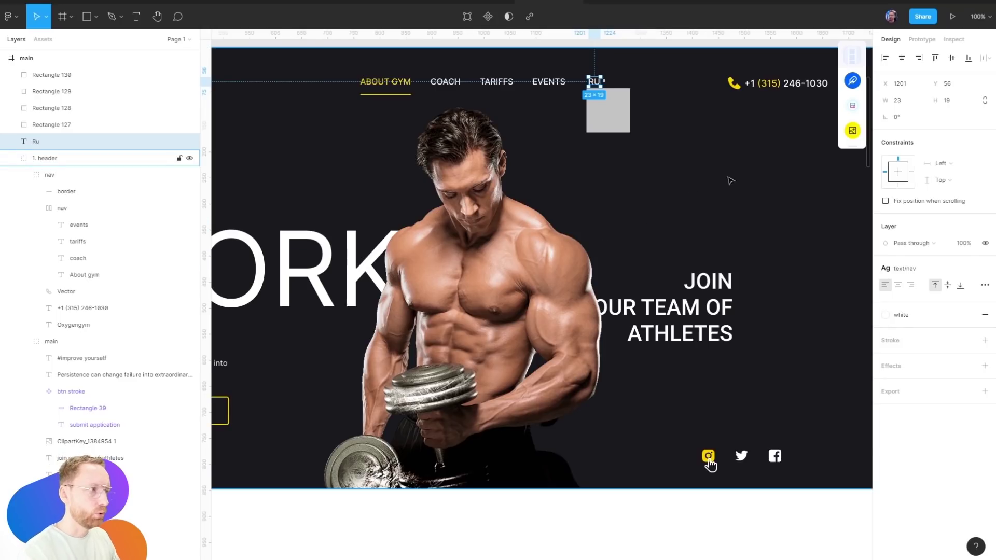
scroll(619, 140, down, 5)
ctrl+scroll(687, 229, up, 5)
Place the 'finger' hand cursor from Assets onto the middle coach card's SEE MORE button
ctrl+scroll(663, 249, up, 3)
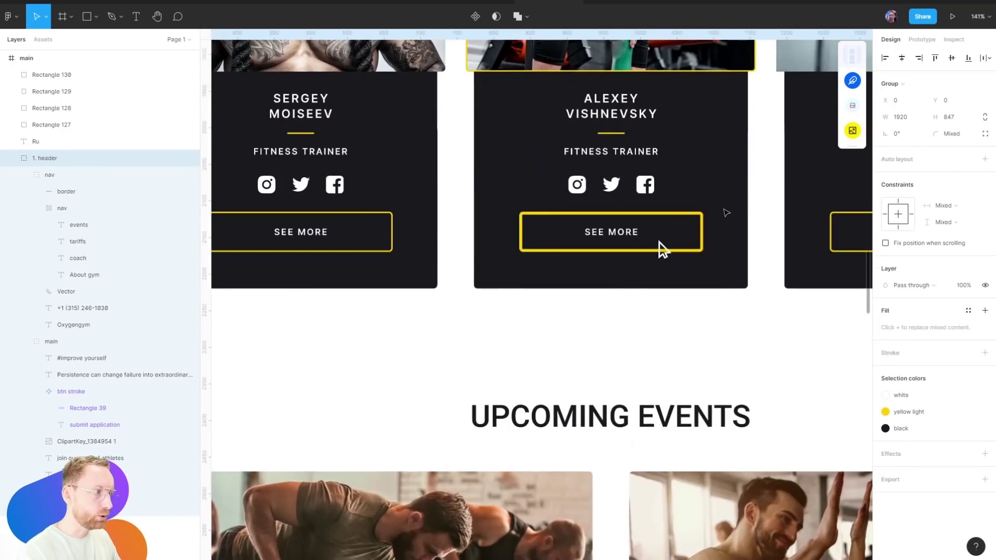
click(663, 249)
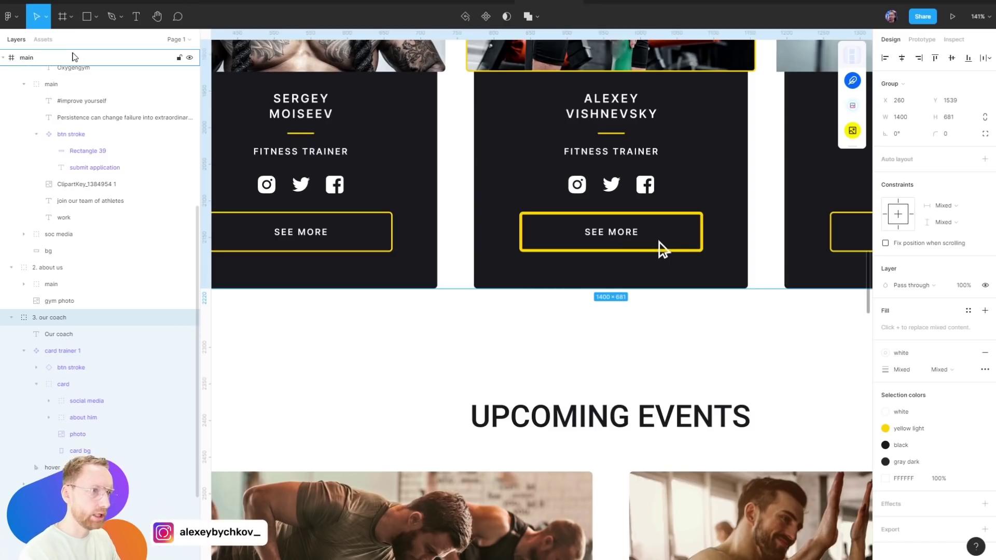
click(43, 40)
drag(44, 357, 562, 252)
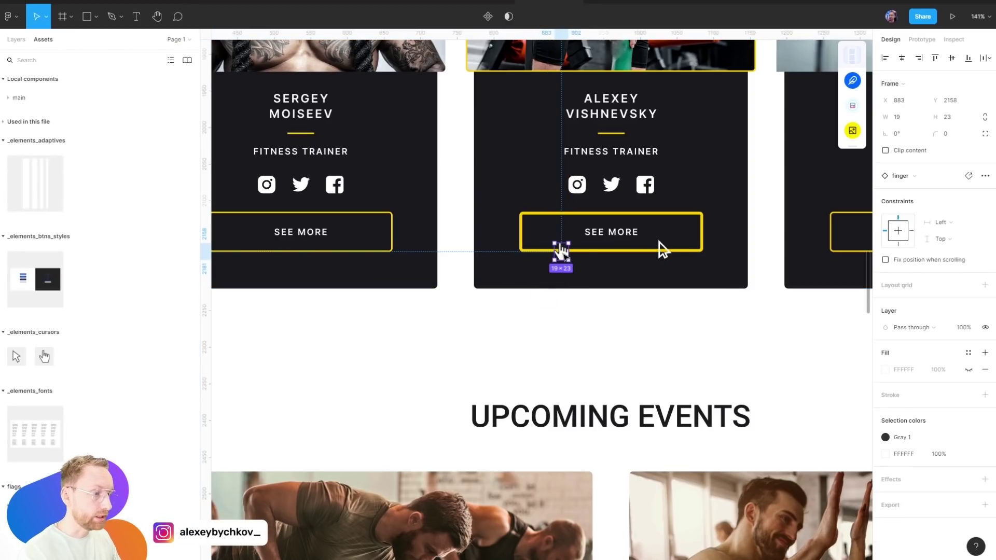
Scroll through the page to look over the pricing plans
scroll(529, 302, down, 5)
scroll(550, 234, down, 5)
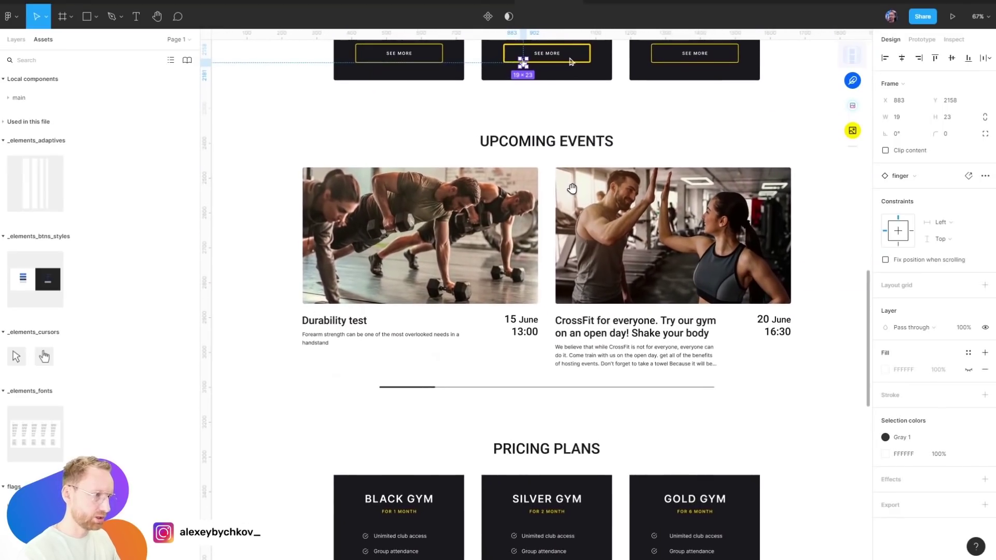
scroll(574, 139, down, 1)
scroll(674, 311, down, 5)
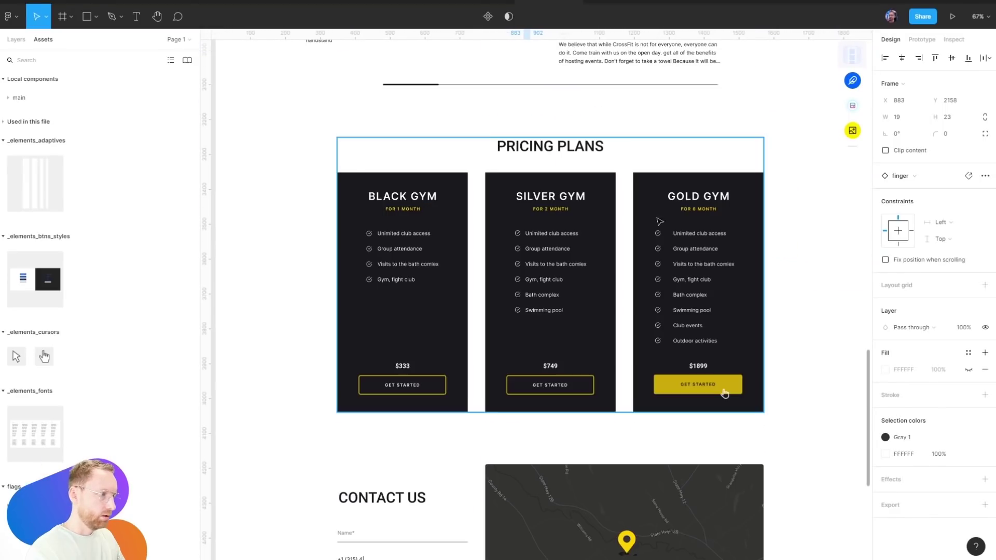
scroll(718, 374, up, 3)
scroll(725, 411, up, 10)
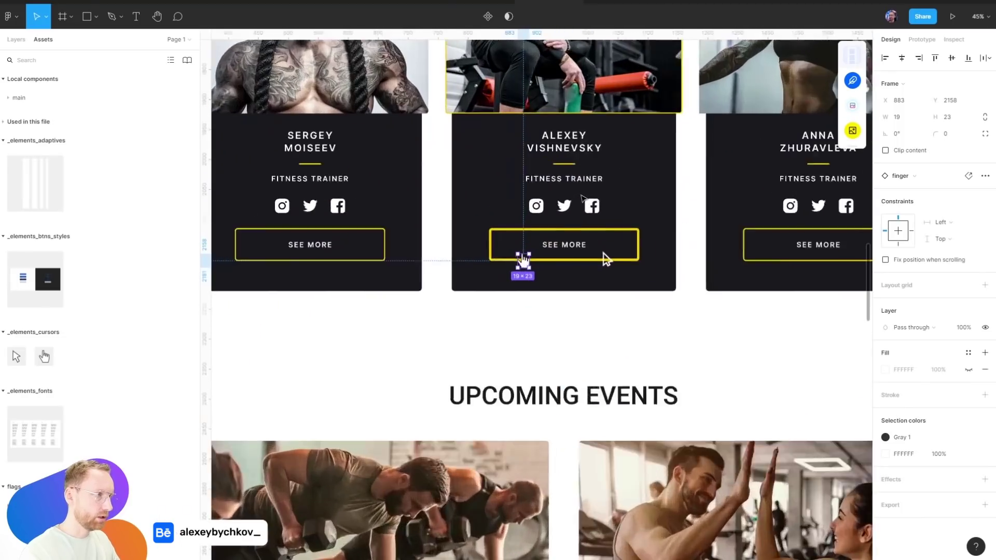
scroll(605, 258, up, 5)
scroll(582, 197, down, 5)
scroll(566, 181, down, 5)
scroll(550, 166, down, 3)
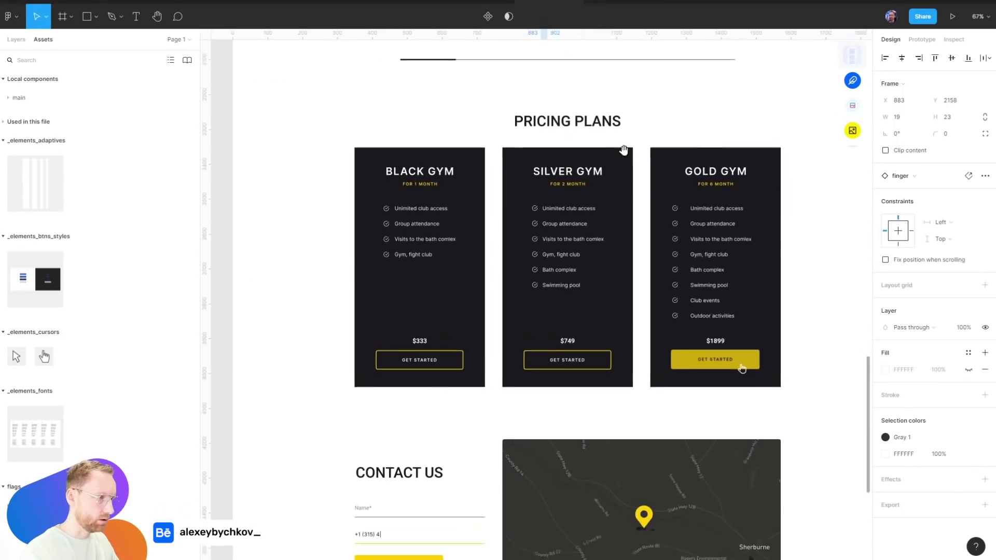
scroll(529, 152, down, 1)
scroll(530, 152, up, 2)
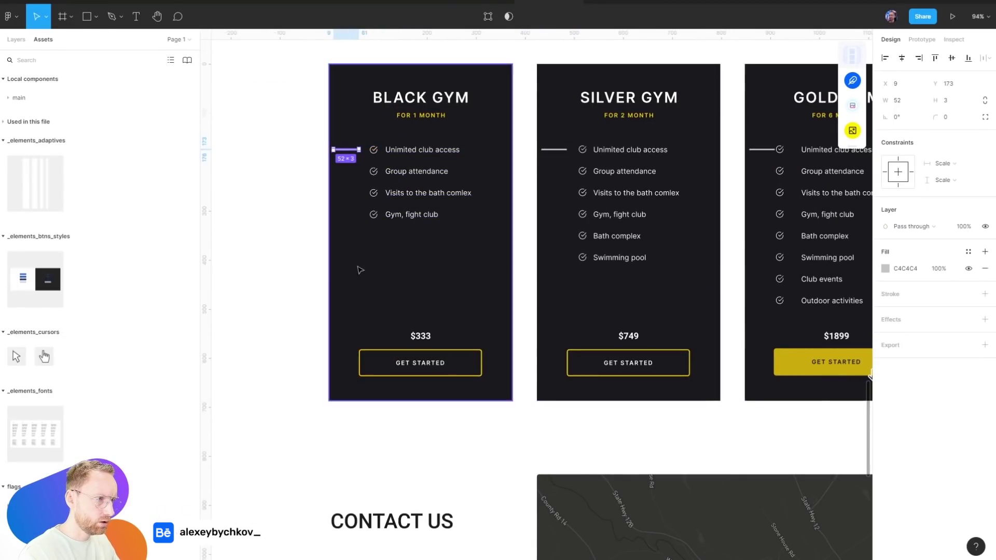
Try shifting the Black Gym feature rows left, undo it, and preview the design at actual size
click(376, 175)
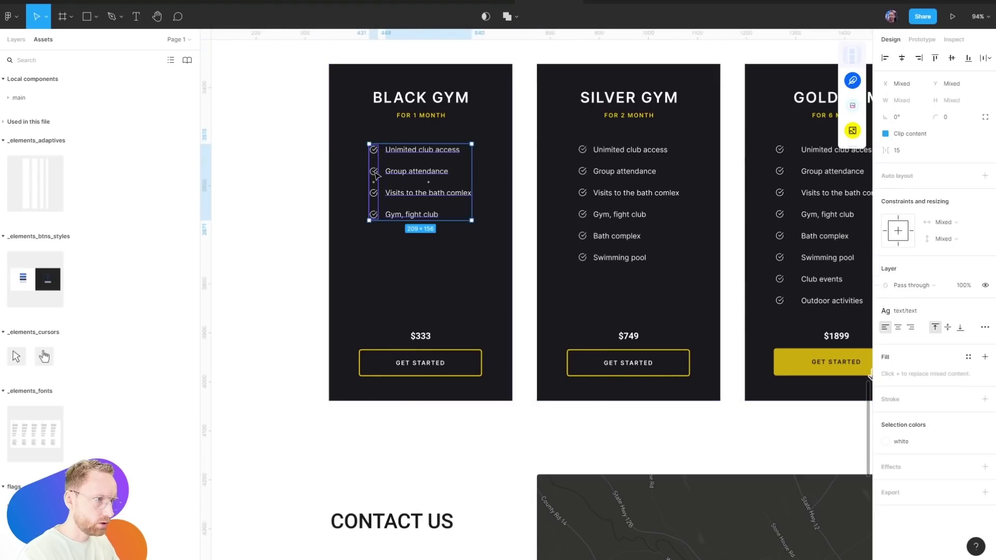
drag(396, 201, 386, 202)
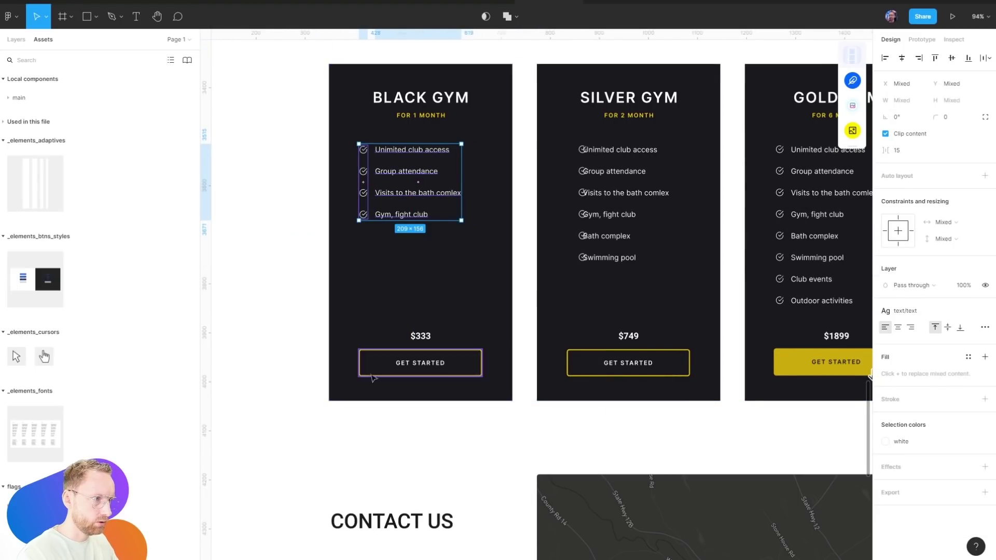
scroll(467, 259, right, 3)
key(ctrl+z)
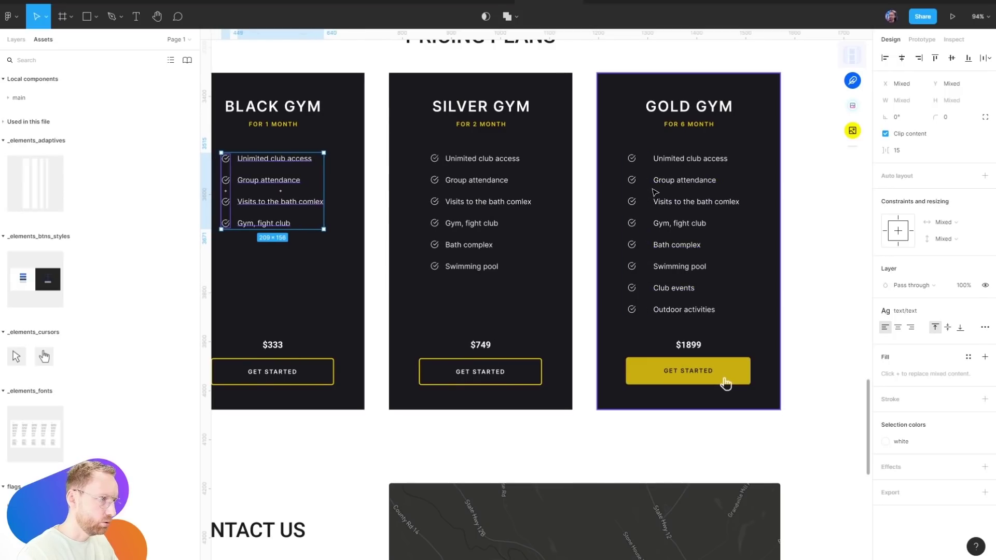
key(Escape)
scroll(648, 176, up, 5)
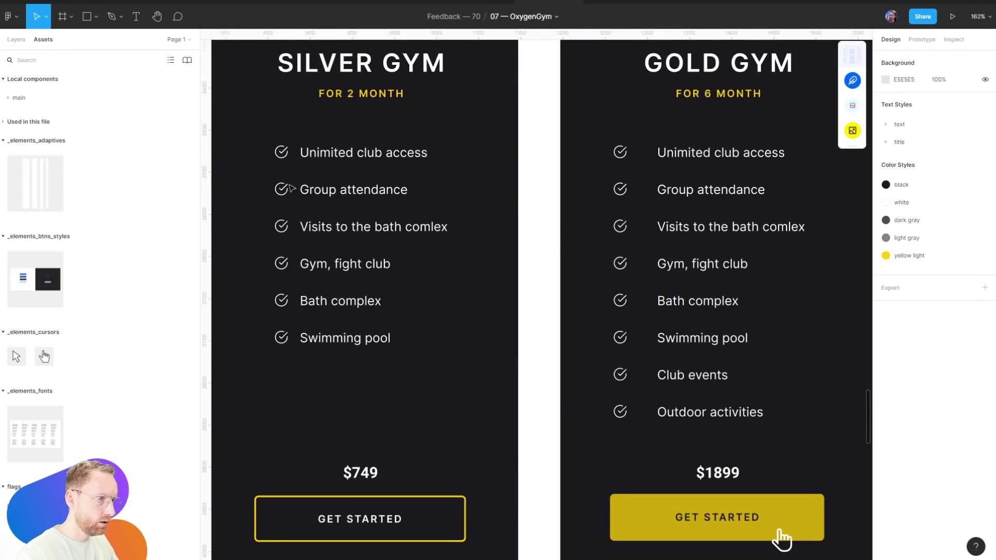
key(shift+0)
key(ctrl+backslash)
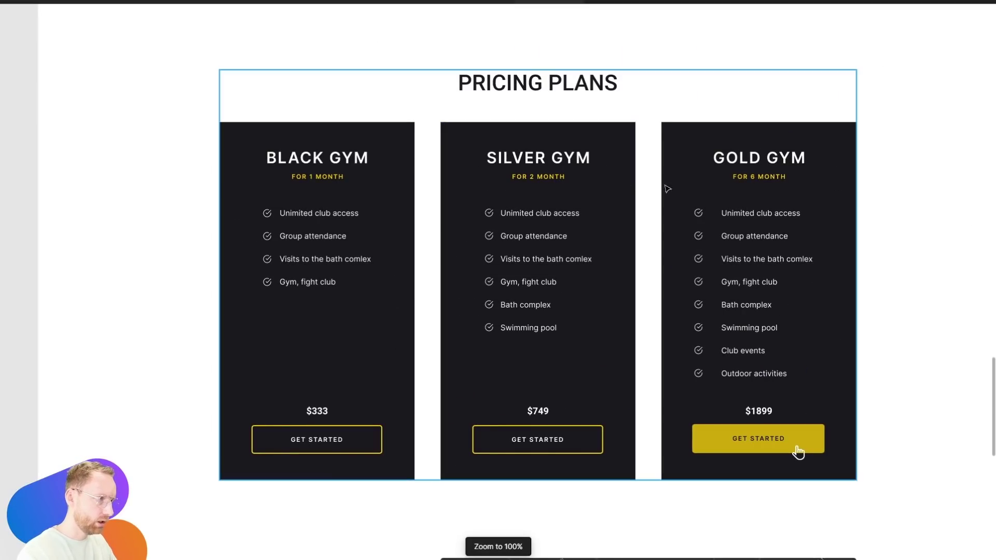
scroll(599, 217, down, 1)
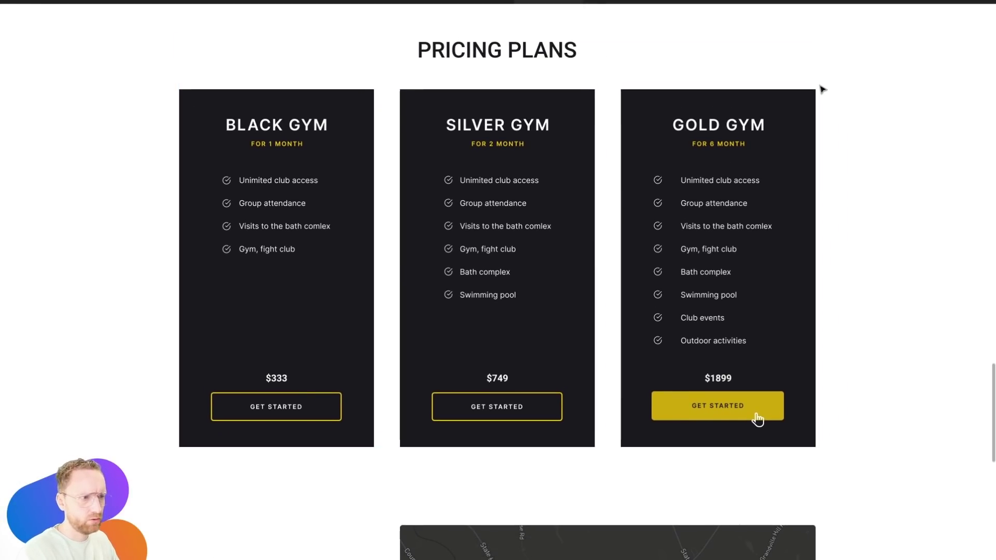
Set the Silver Gym feature list text's paragraph spacing to 15
double_click(513, 207)
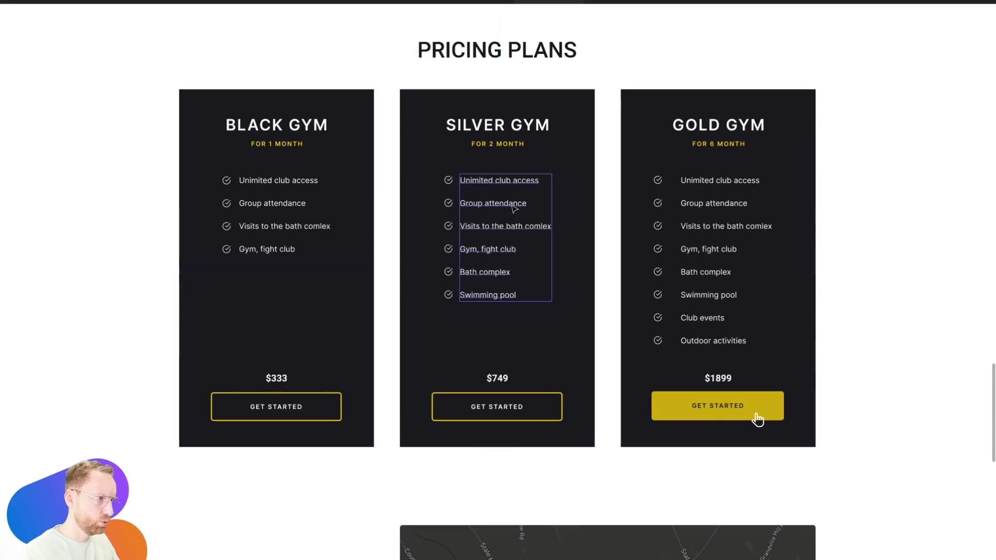
key(ctrl+backslash)
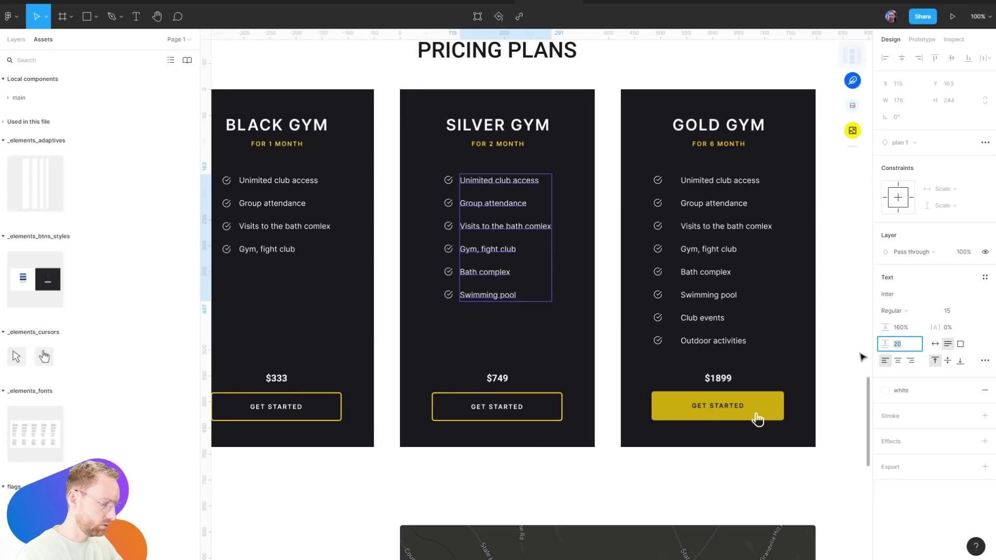
text(15)
key(Return)
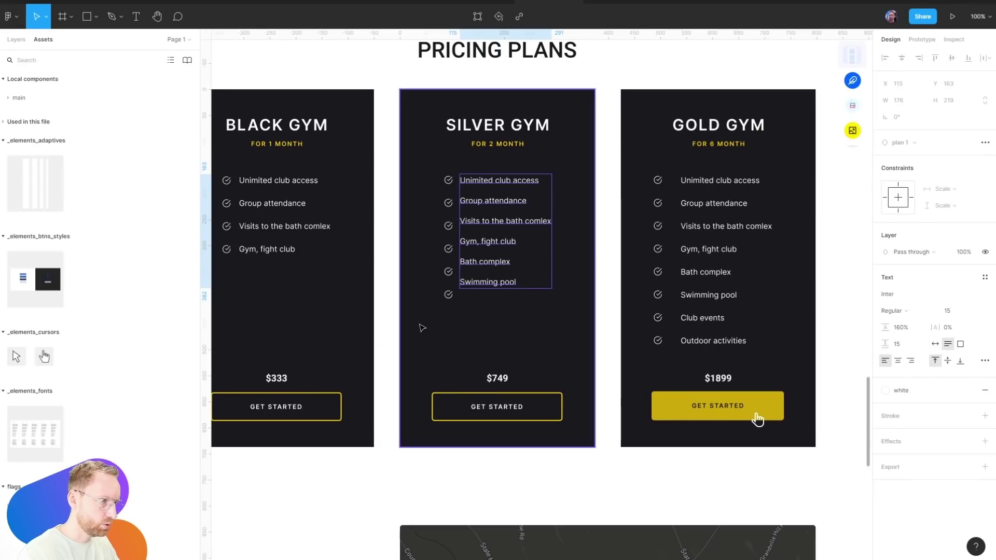
Set the gap between the Silver Gym checkmark icons to 25
click(449, 294)
click(931, 198)
text(26)
key(Return)
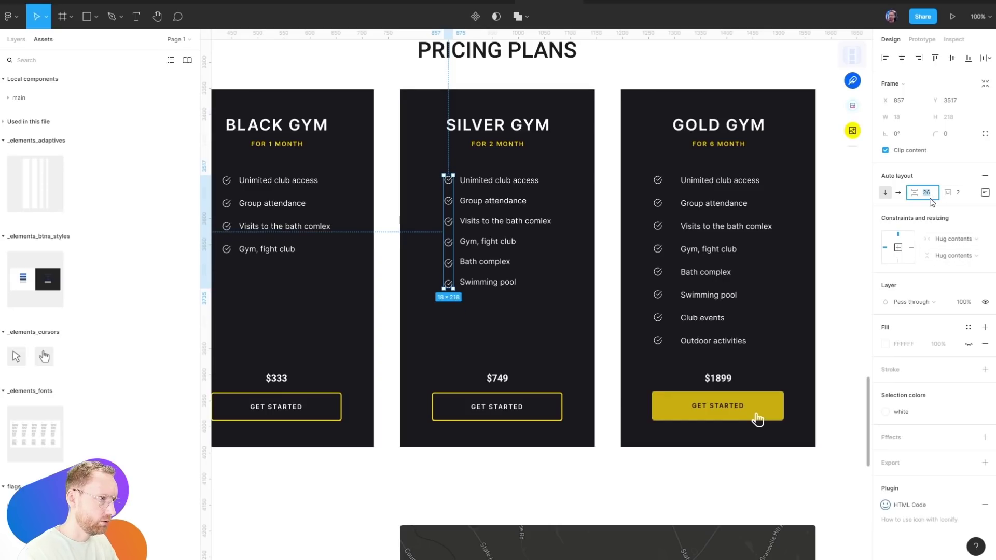
key(Down)
Select the Gold Gym card, then the Silver Gym price and button, and pan to the footer
click(631, 248)
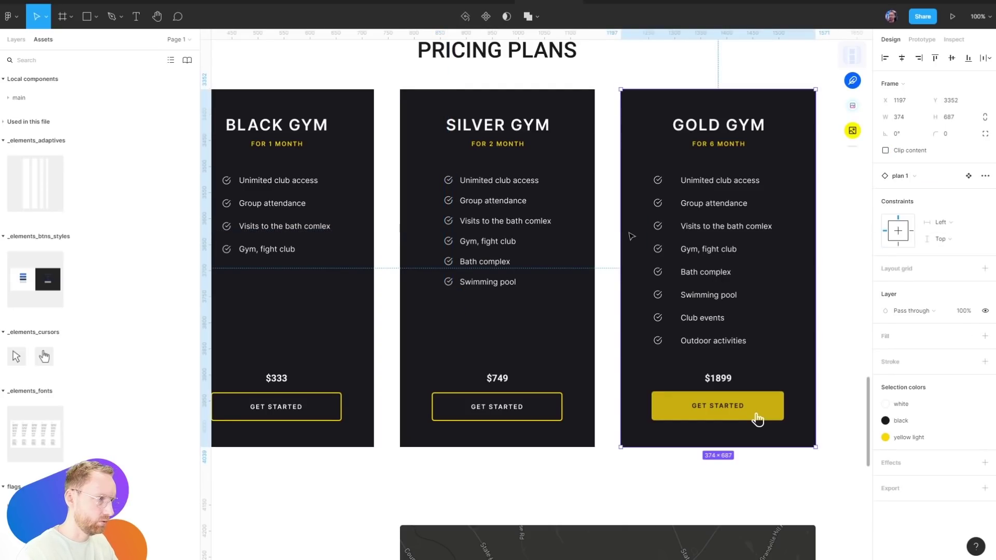
scroll(596, 290, down, 1)
scroll(596, 291, left, 1)
click(527, 346)
shift+click(541, 381)
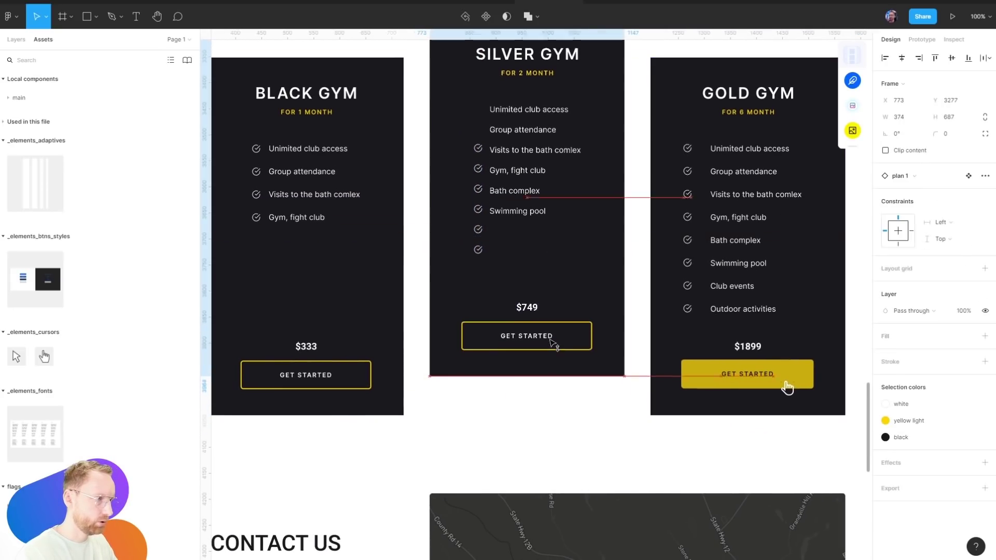
scroll(471, 427, up, 2)
drag(472, 427, 413, 178)
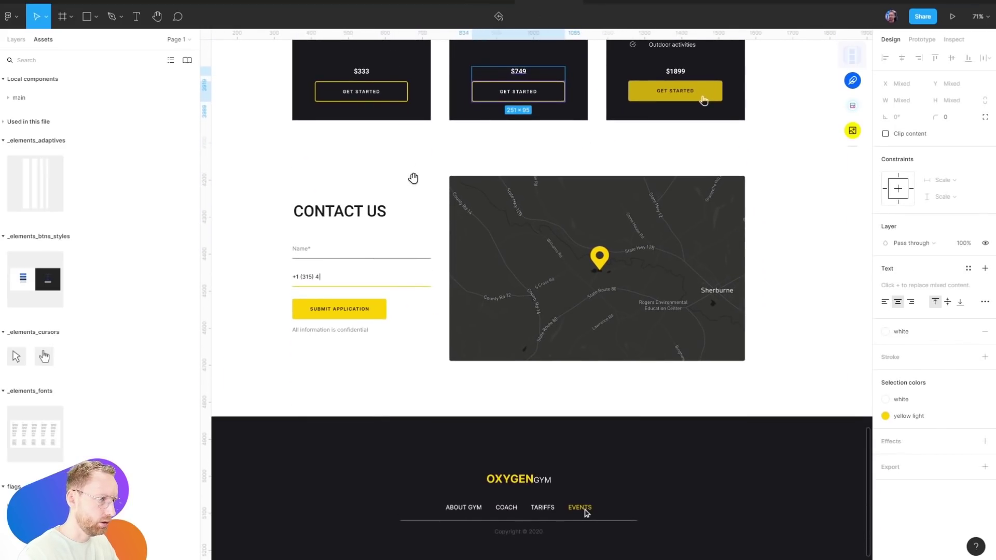
Deselect everything and scroll over the page, ending on Upcoming Events and Pricing Plans
click(412, 178)
scroll(462, 414, up, 5)
scroll(458, 349, up, 2)
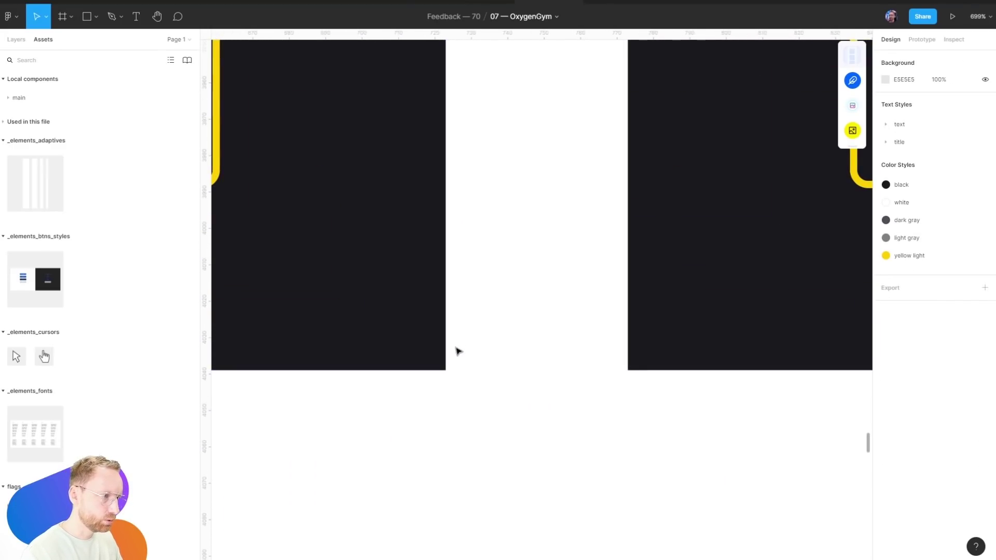
scroll(478, 325, down, 2)
scroll(478, 326, down, 5)
scroll(478, 325, up, 5)
scroll(357, 335, up, 6)
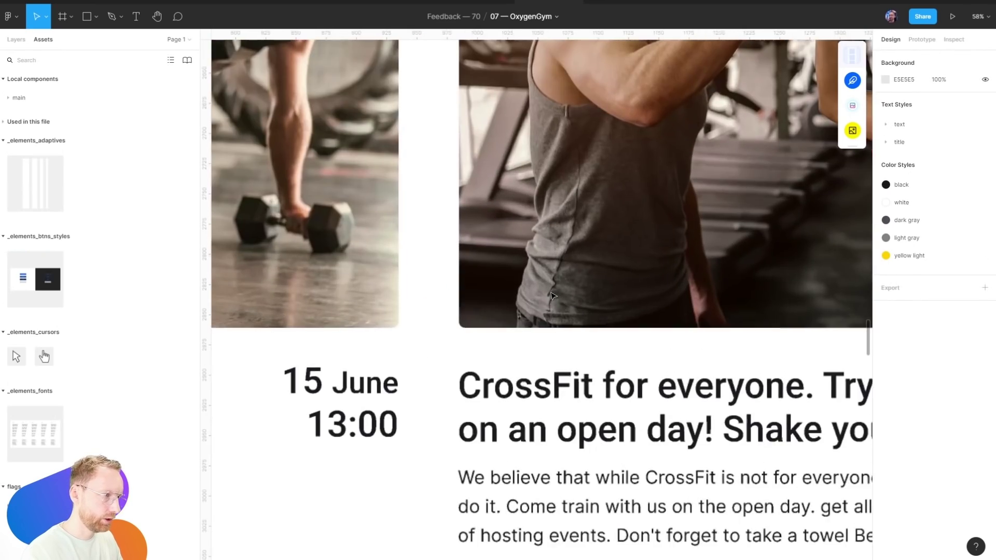
scroll(357, 335, up, 2)
scroll(357, 335, down, 8)
scroll(498, 208, up, 3)
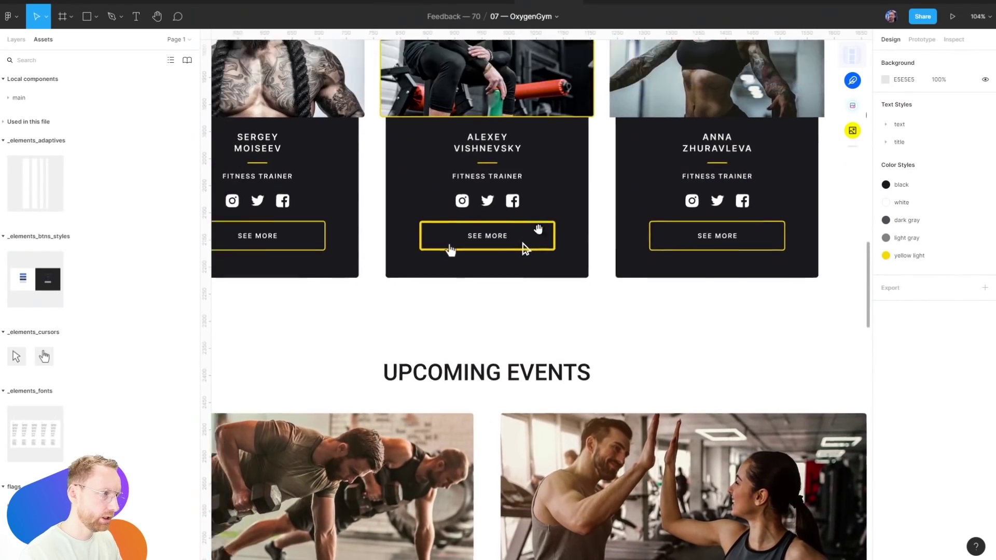
scroll(525, 249, up, 1)
scroll(687, 291, down, 5)
scroll(623, 306, down, 5)
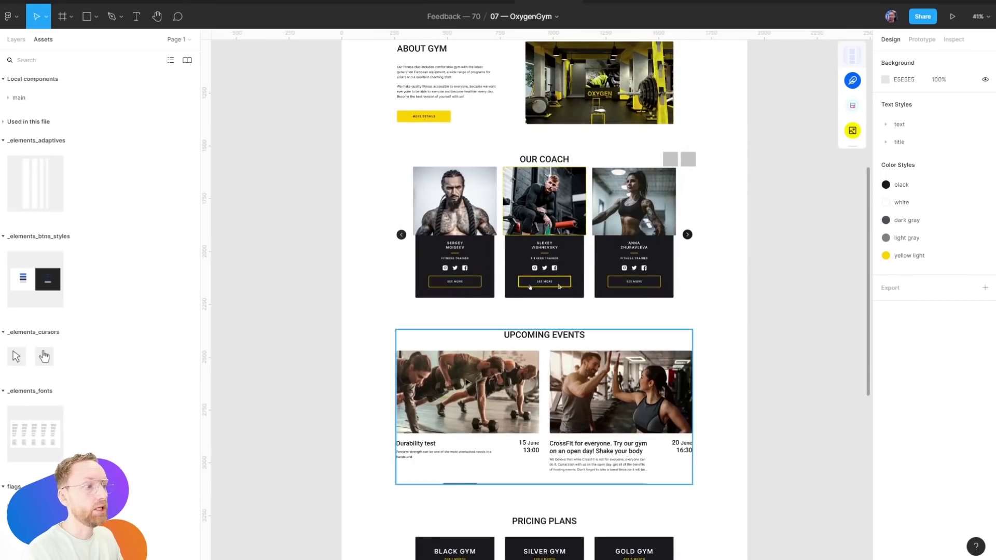
scroll(414, 200, up, 3)
drag(413, 199, 420, 295)
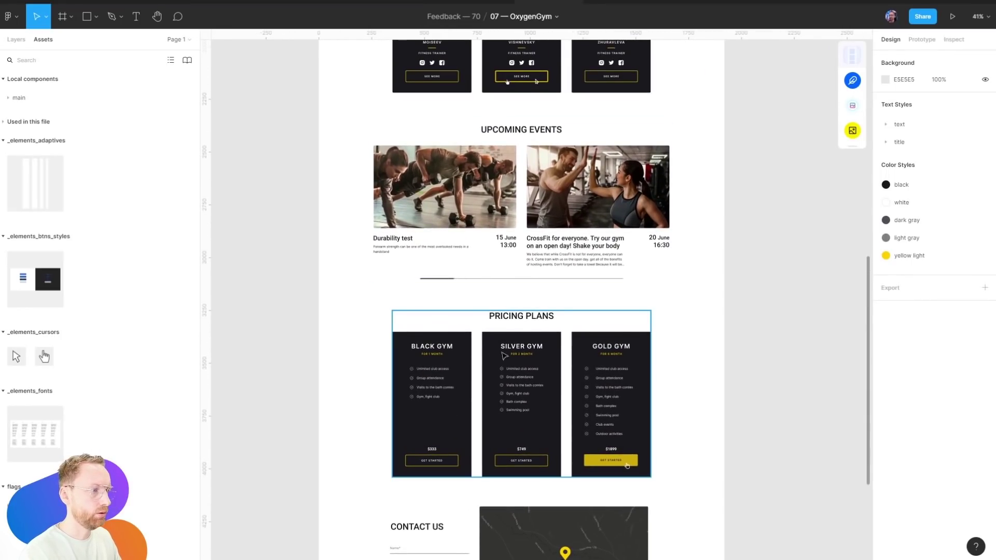
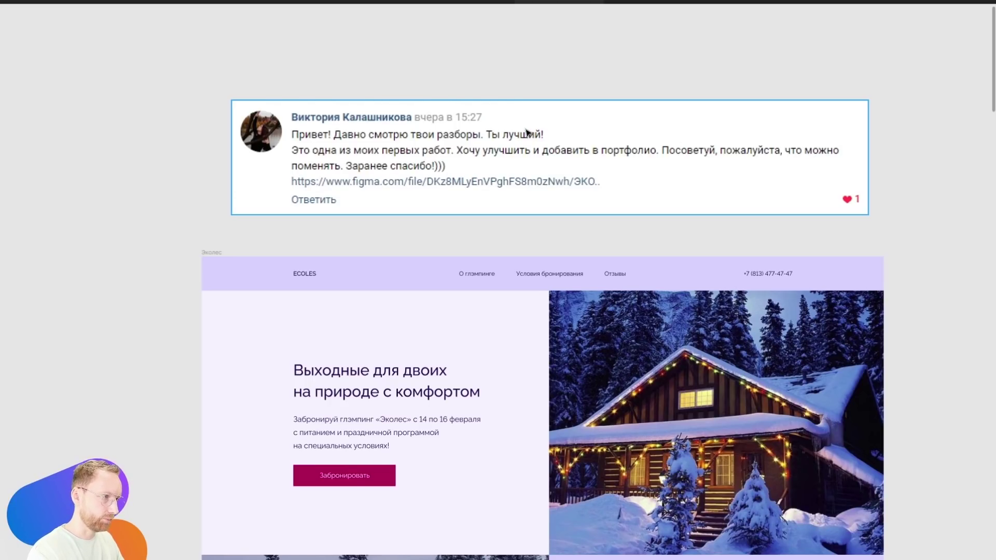
Select the Эколес page frame and widen it equally on both sides
key(shift+0)
scroll(550, 208, down, 5)
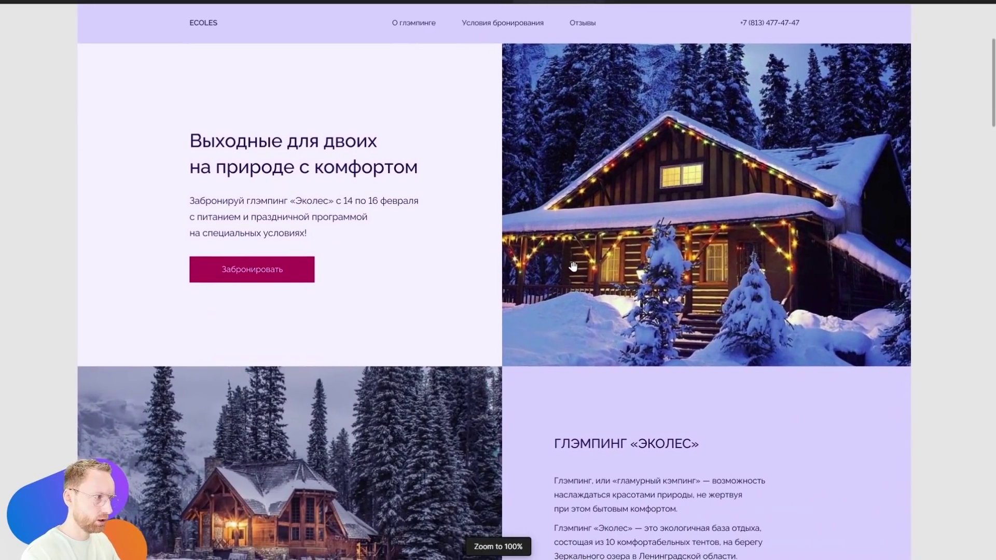
drag(573, 267, 577, 272)
drag(261, 111, 258, 185)
click(116, 72)
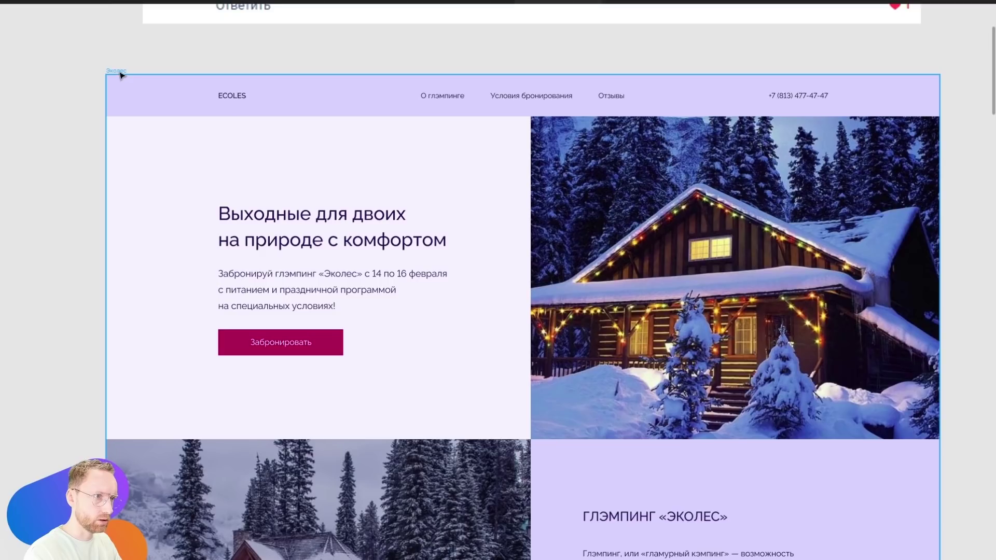
key(ctrl+backslash)
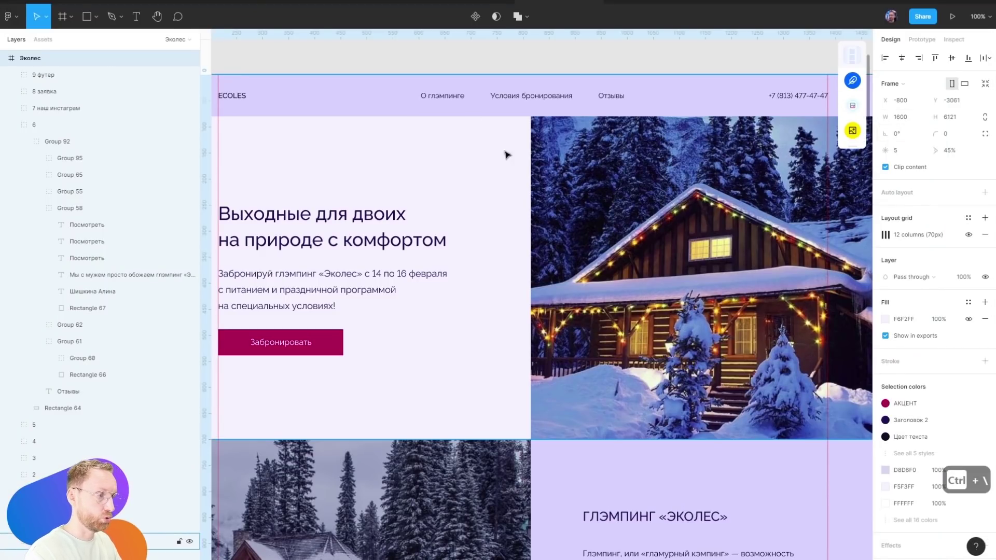
key(ctrl+backslash)
scroll(299, 190, down, 3)
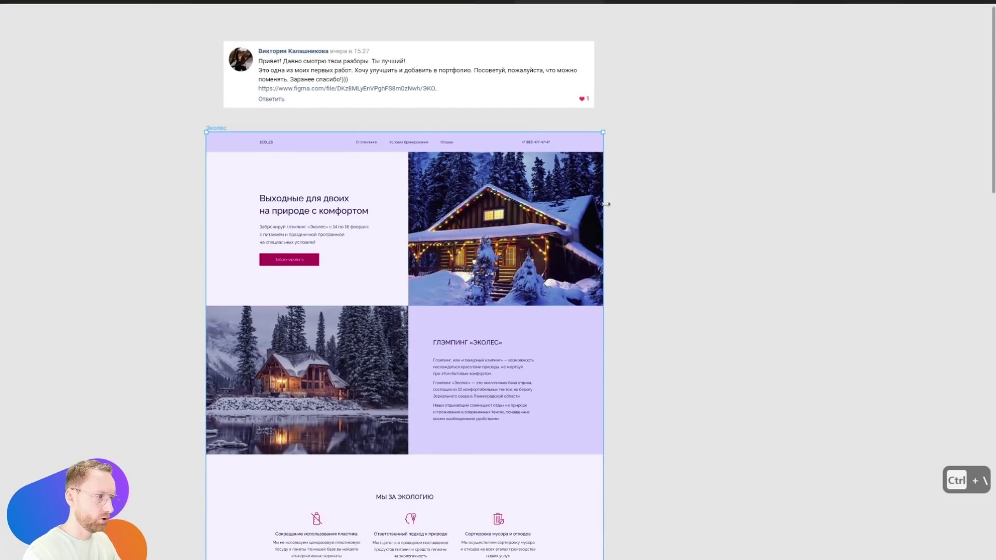
drag(606, 204, 644, 195)
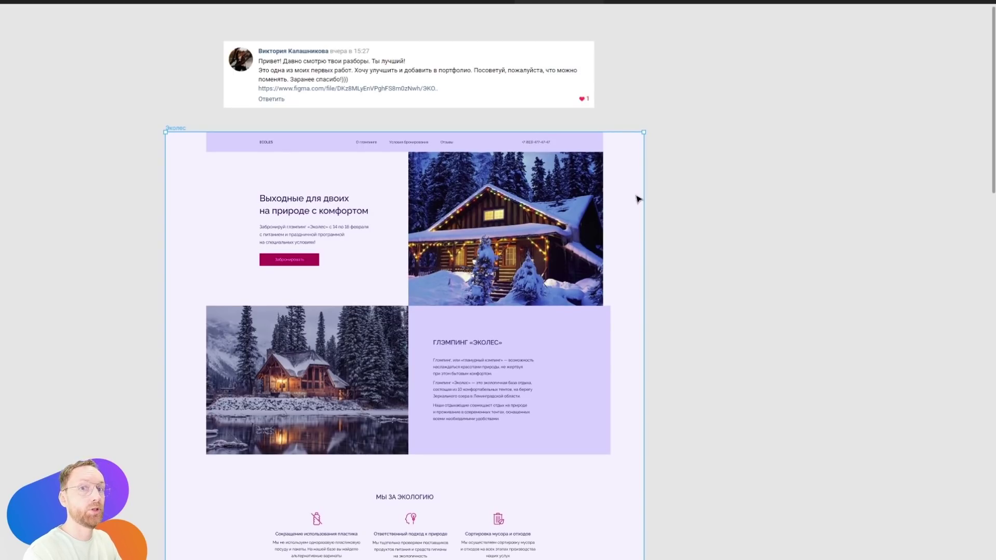
Try stretching the header navigation bar to the frame edge, then undo it
scroll(340, 154, up, 2)
click(382, 144)
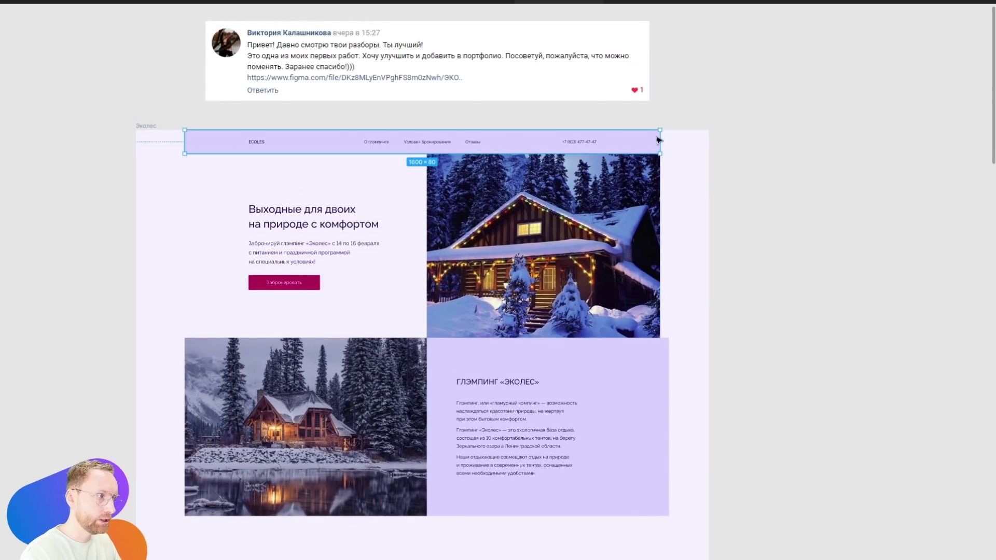
drag(659, 145, 708, 144)
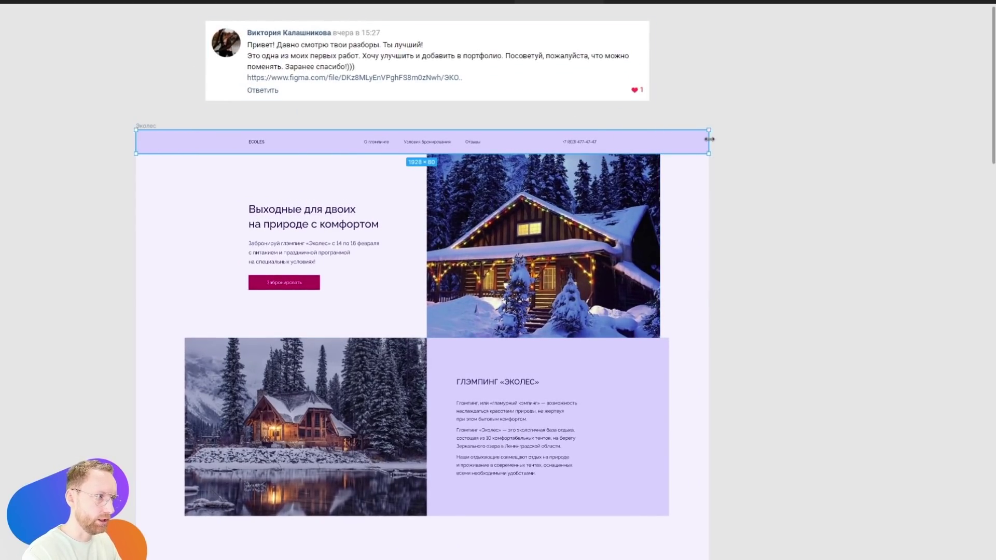
key(ctrl+z)
Stretch the lavender glamping text block out to the page's right edge
click(627, 405)
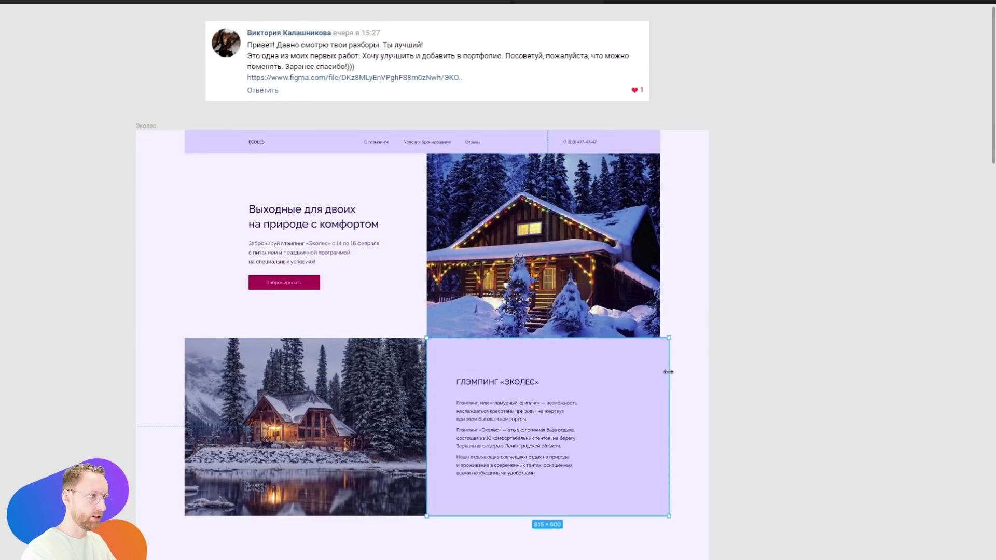
mouse_move(668, 372)
mouse_down()
mouse_move(658, 367)
mouse_move(777, 361)
mouse_up()
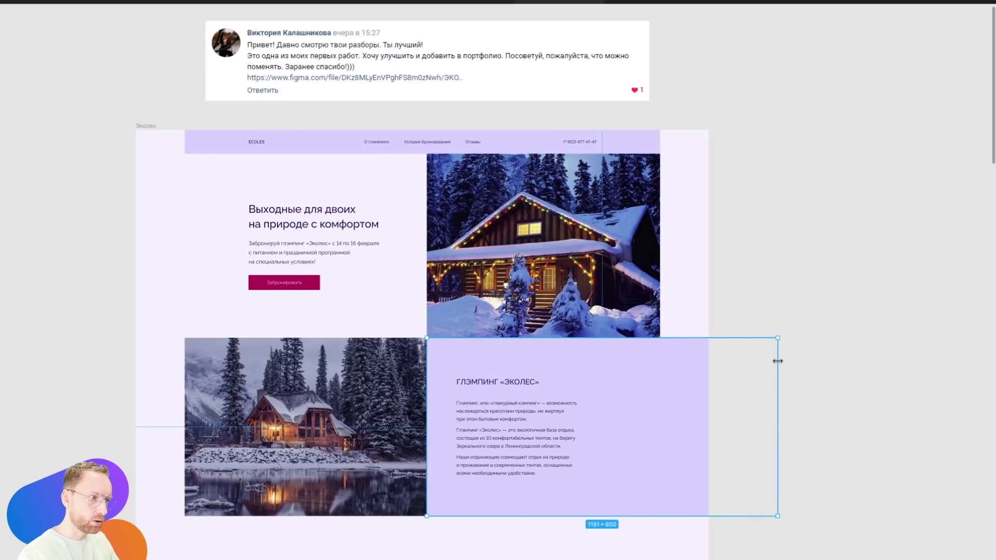
click(656, 206)
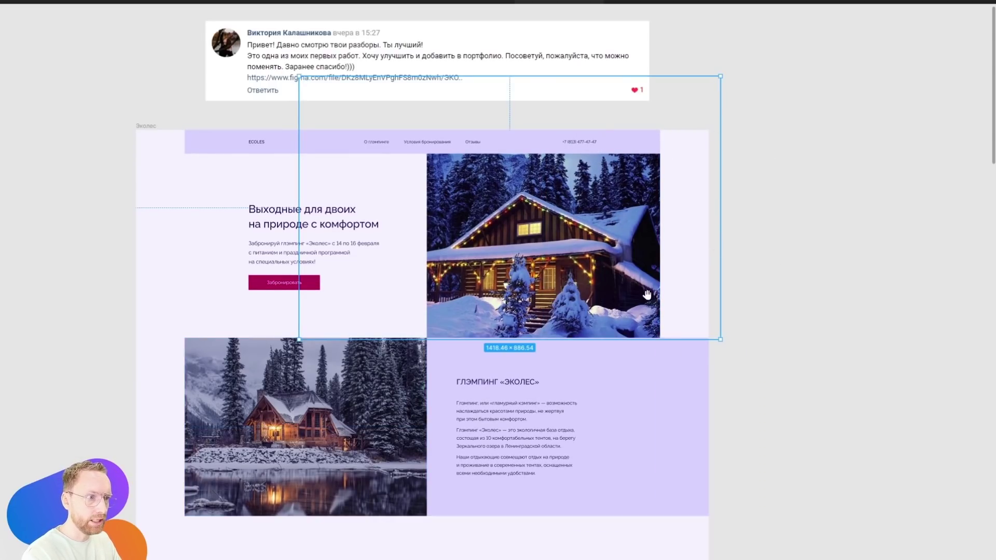
scroll(647, 295, down, 2)
scroll(584, 296, down, 3)
scroll(620, 162, down, 1)
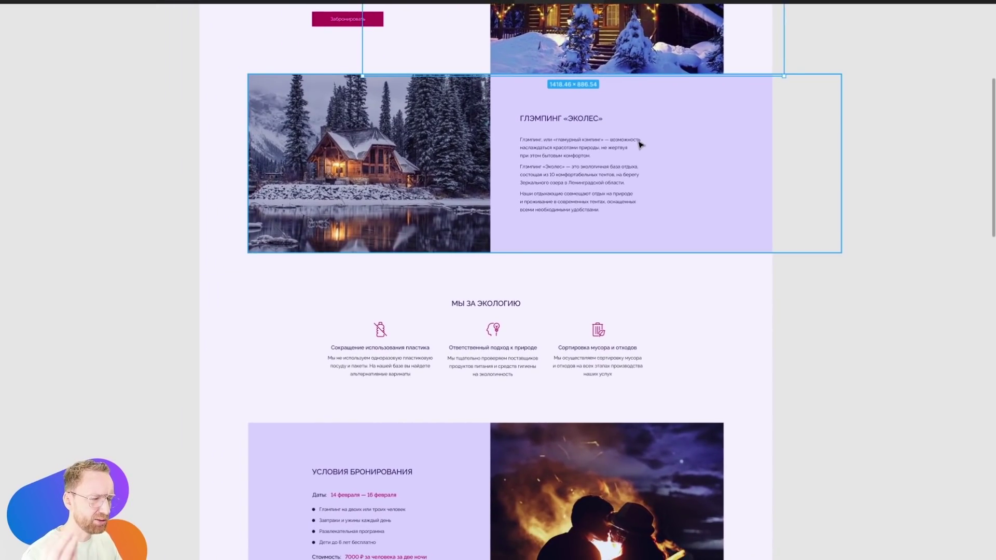
Widen the ОТЗЫВЫ reviews section so its lavender band spans the full page width
click(845, 282)
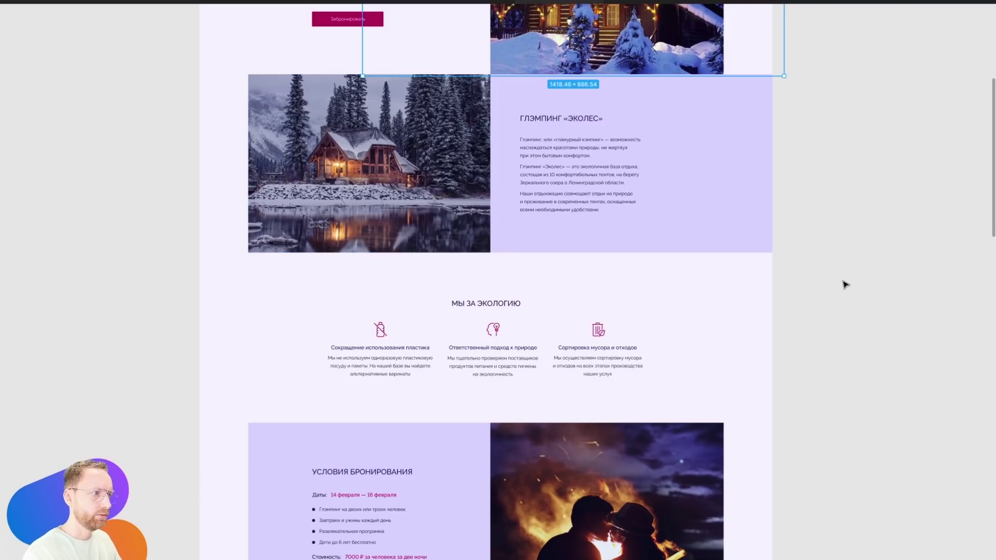
scroll(554, 167, down, 2)
scroll(581, 78, down, 5)
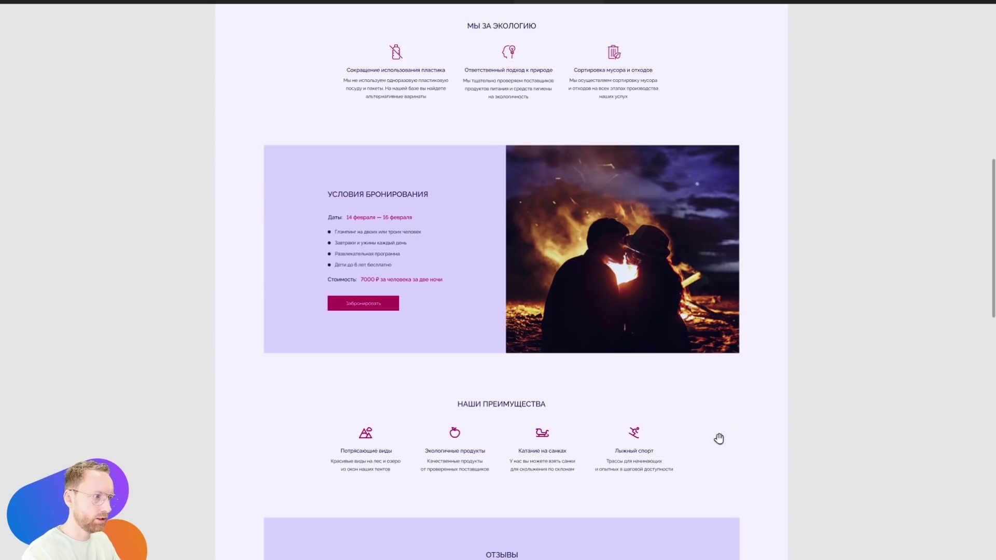
scroll(718, 439, down, 4)
scroll(674, 225, up, 3)
scroll(756, 491, up, 6)
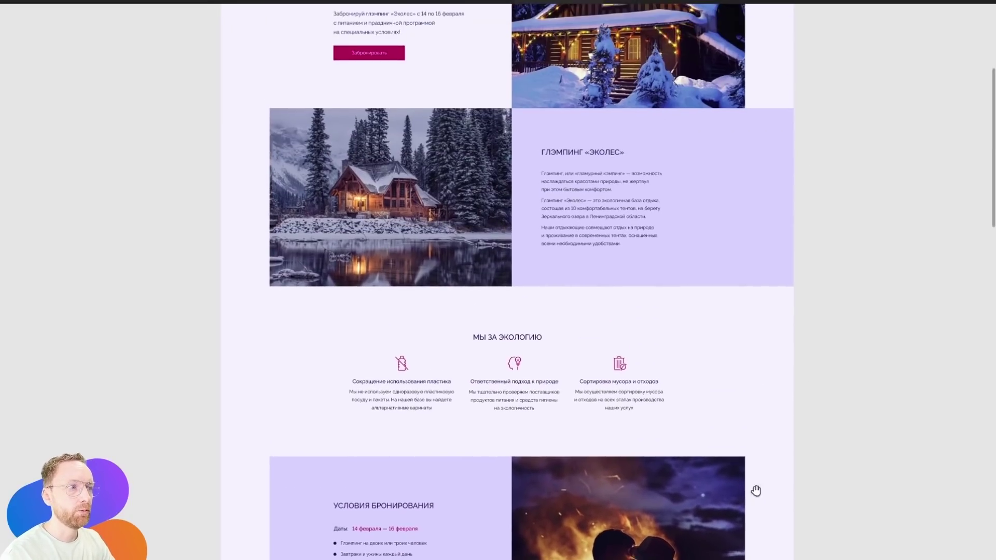
scroll(756, 491, down, 10)
click(697, 268)
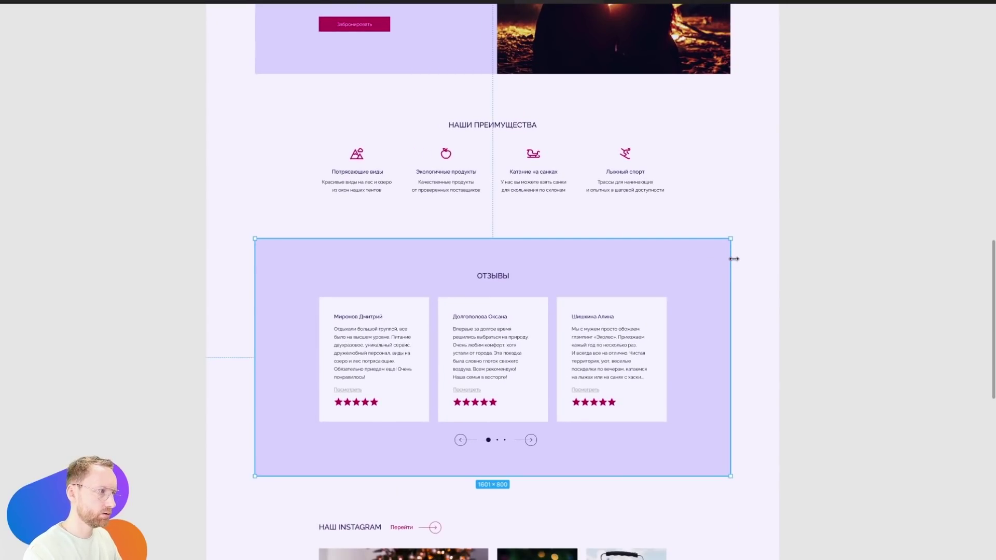
drag(733, 259, 781, 256)
click(796, 198)
Scroll back up the page to check the widened sections
scroll(779, 189, up, 2)
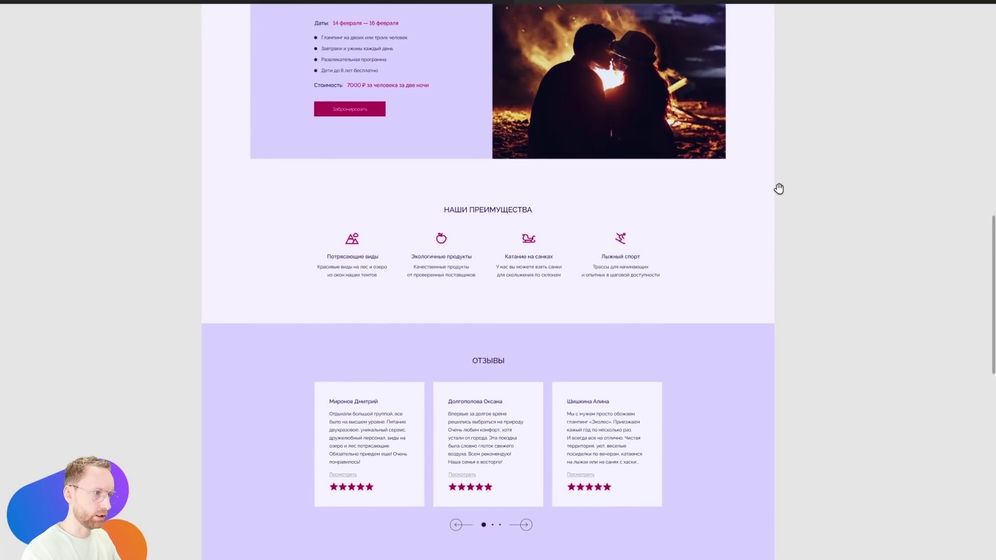
scroll(779, 189, down, 1)
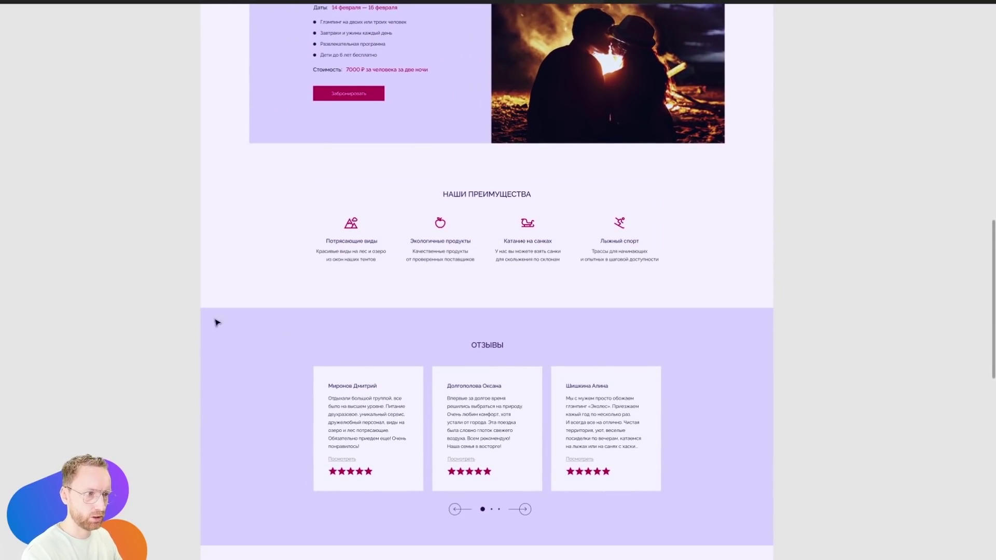
scroll(285, 333, up, 4)
scroll(238, 422, up, 1)
scroll(743, 223, up, 2)
scroll(644, 224, up, 5)
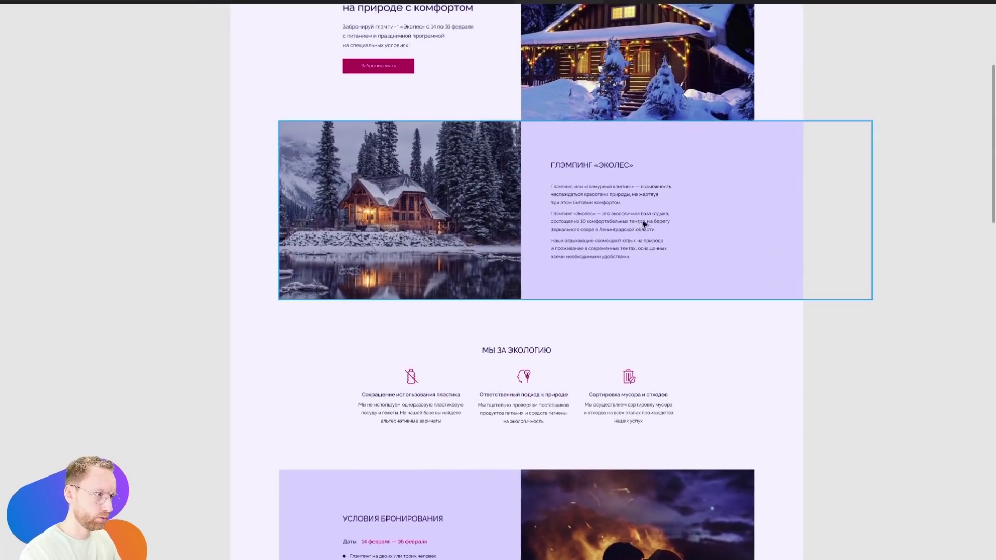
scroll(645, 224, up, 2)
Draw grey placeholder rectangles over the forest-house photo and the hero cabin photo
key(r)
drag(254, 193, 541, 397)
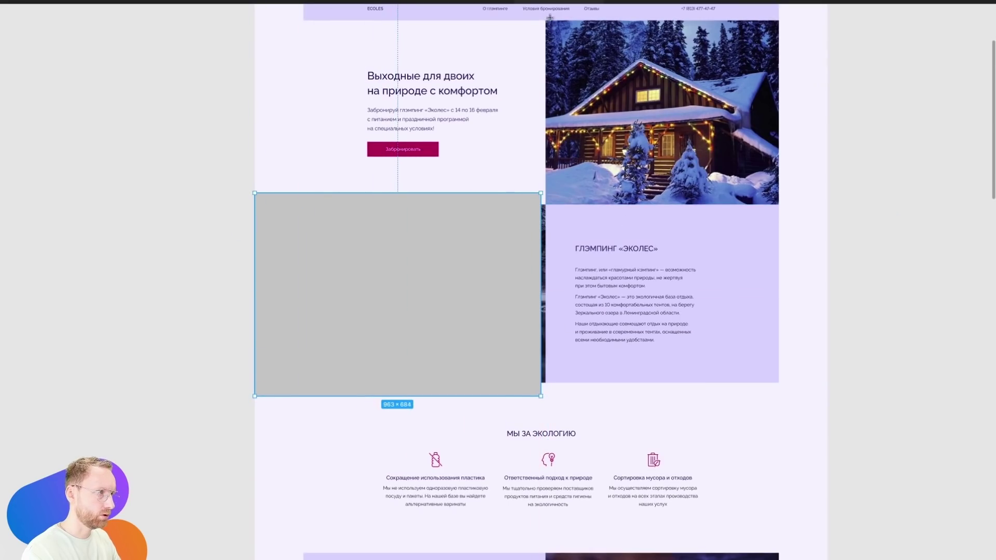
drag(550, 17, 875, 205)
scroll(768, 313, up, 3)
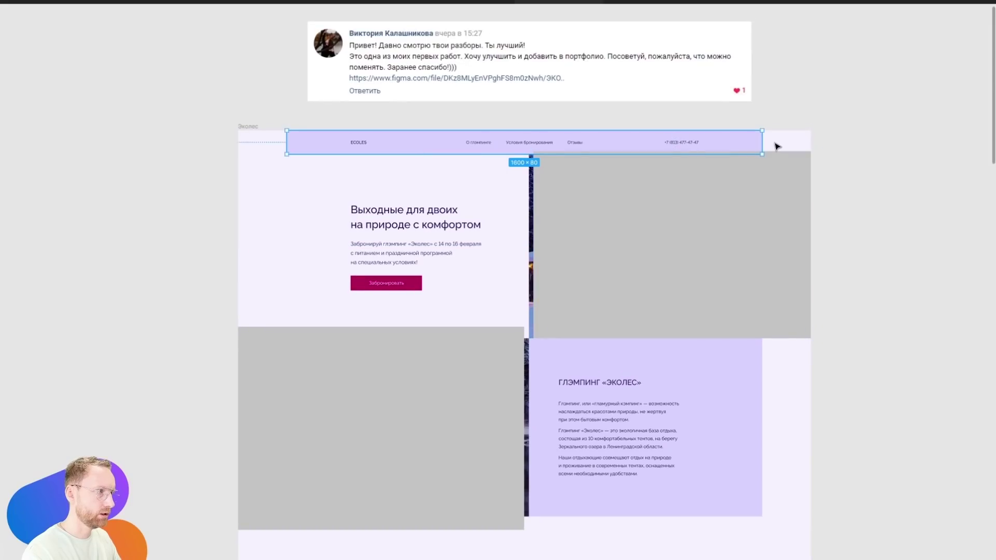
click(896, 144)
Widen the dark footer band to the full page width
scroll(682, 349, down, 2)
scroll(658, 378, down, 8)
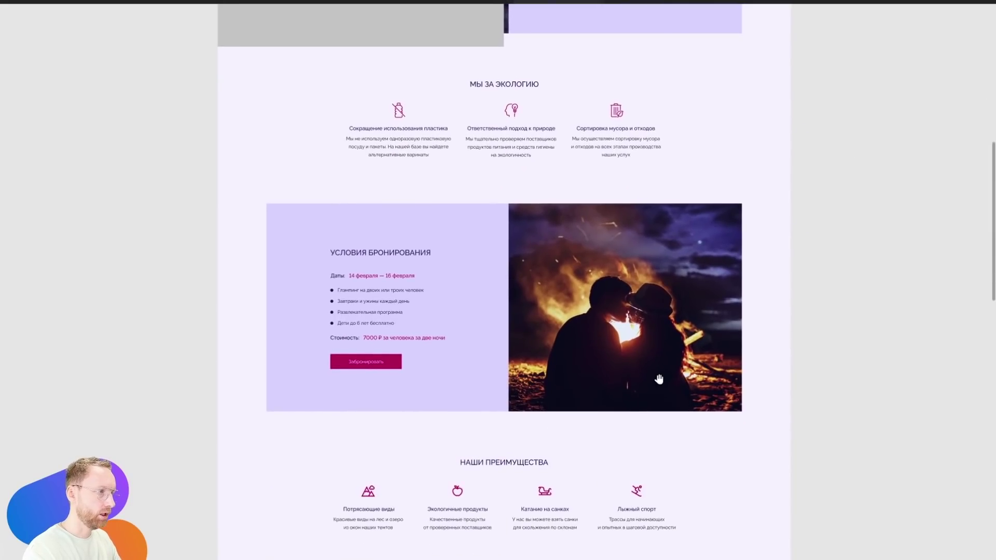
scroll(671, 237, down, 8)
scroll(671, 238, down, 5)
scroll(674, 135, down, 5)
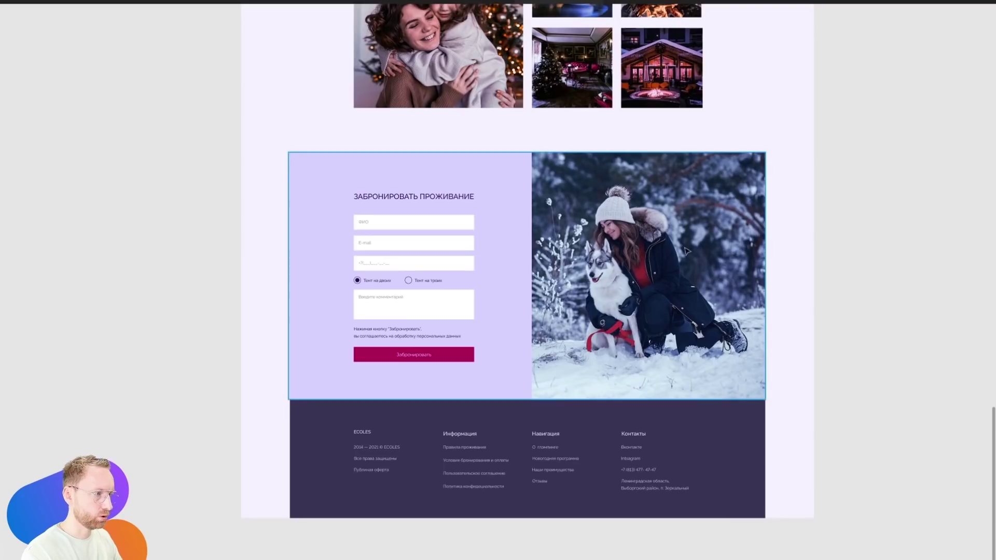
click(762, 432)
drag(766, 433, 814, 415)
click(876, 360)
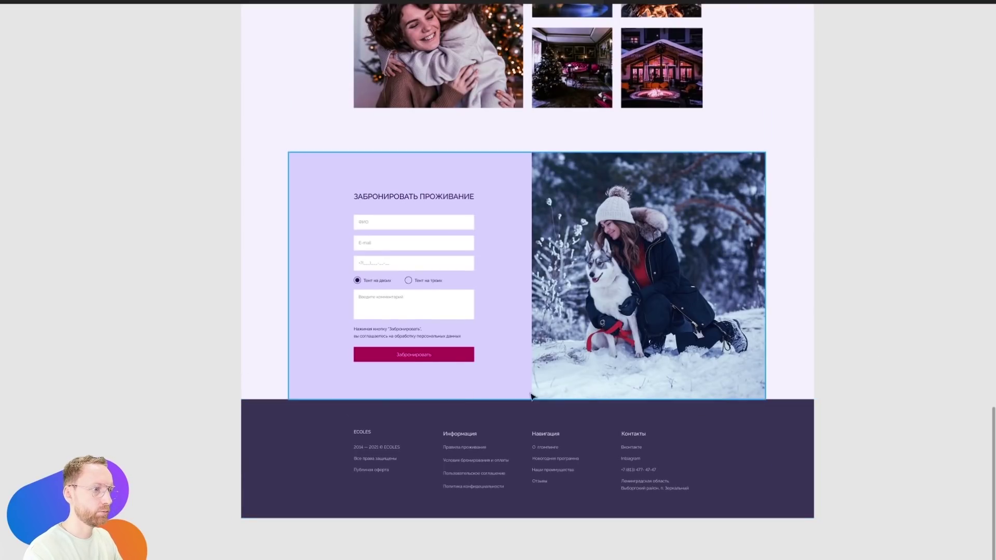
Cover the winter photo with a placeholder and extend the booking section to the left page edge
click(726, 270)
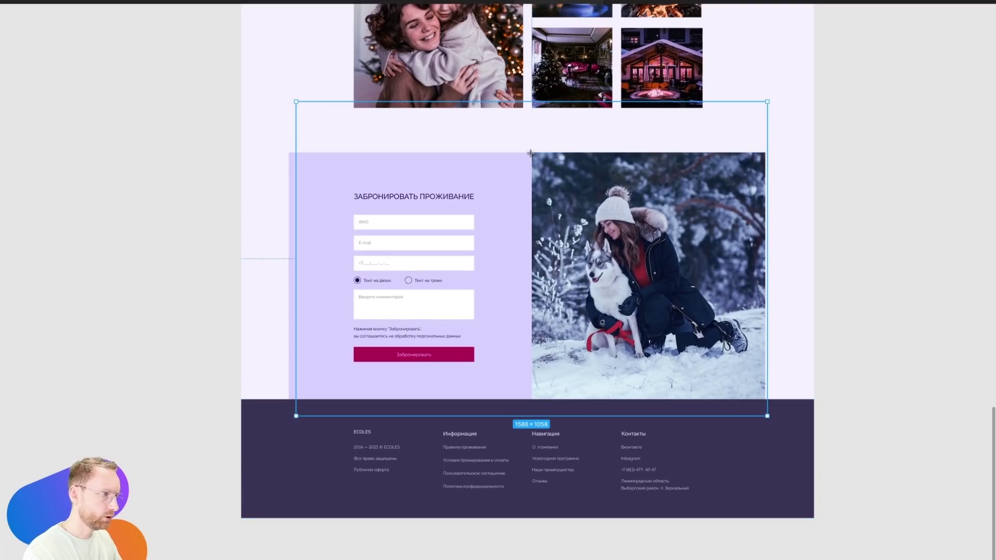
drag(531, 153, 814, 400)
click(304, 220)
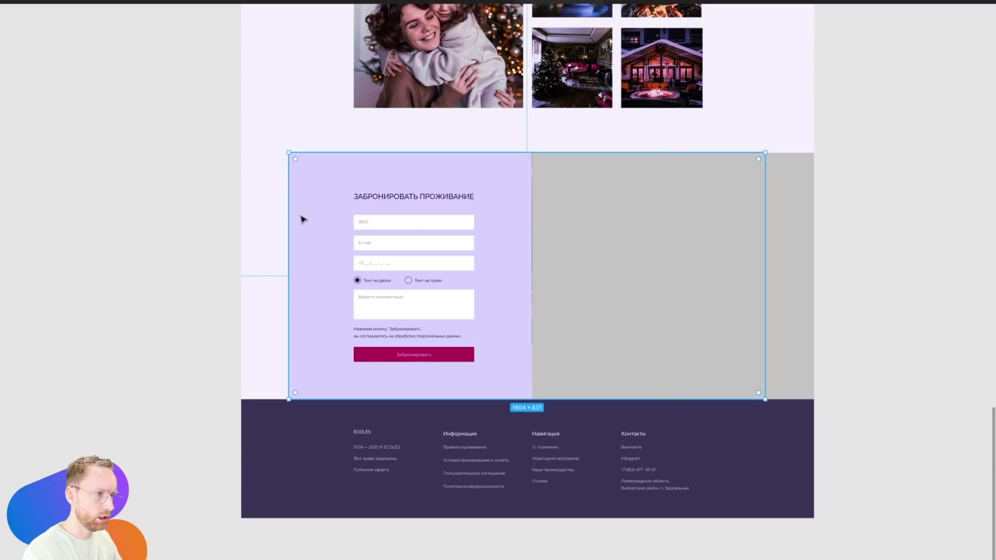
drag(289, 220, 241, 208)
key(Escape)
Undo the booking section changes and the placeholder to restore the winter photo
drag(369, 149, 558, 529)
scroll(584, 488, up, 5)
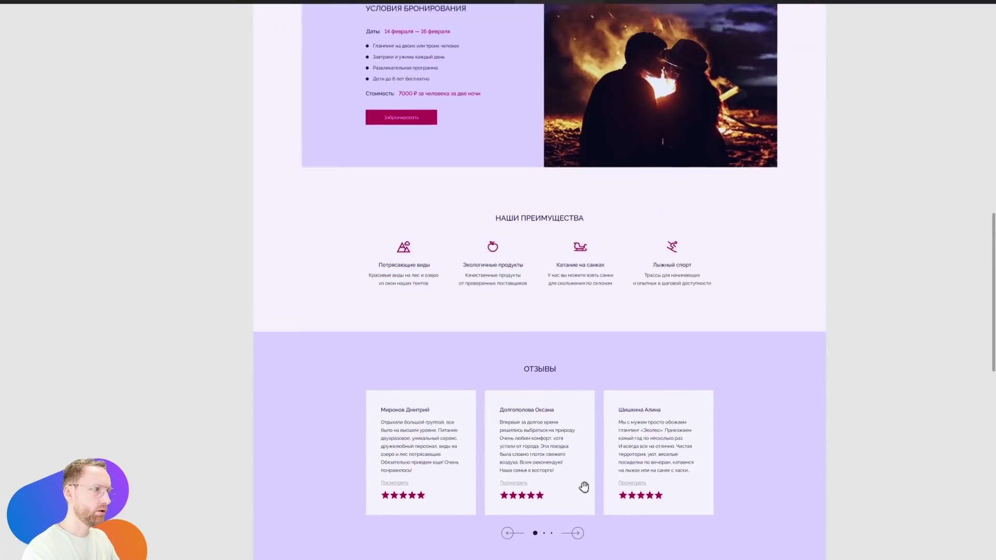
drag(584, 488, 587, 54)
scroll(587, 53, down, 5)
scroll(725, 205, down, 3)
key(ctrl+z)
key(ctrl+z)
key(ctrl+z)
scroll(792, 196, up, 2)
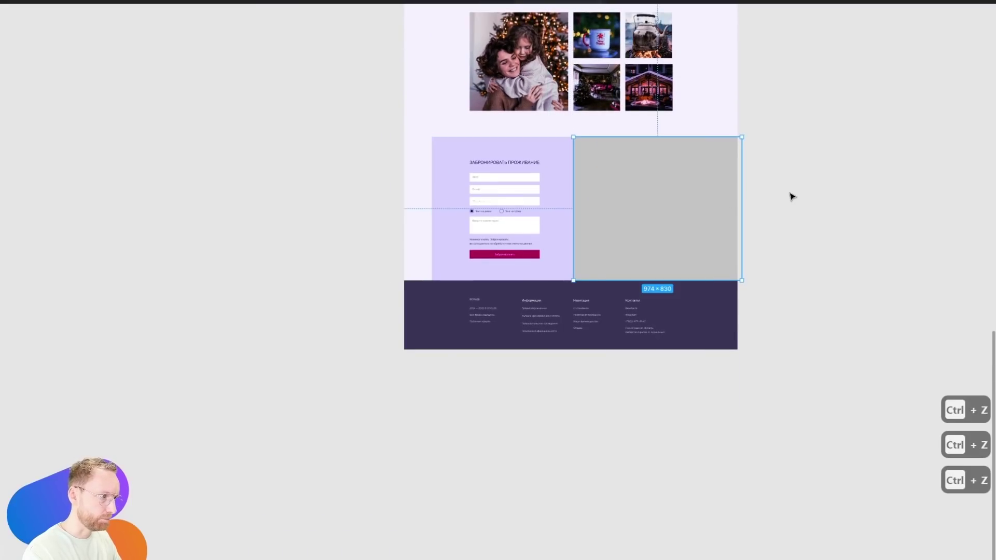
key(ctrl+z)
key(ctrl+z)
key(ctrl+z)
key(ctrl+z)
key(ctrl+z)
scroll(805, 448, up, 5)
scroll(691, 196, up, 4)
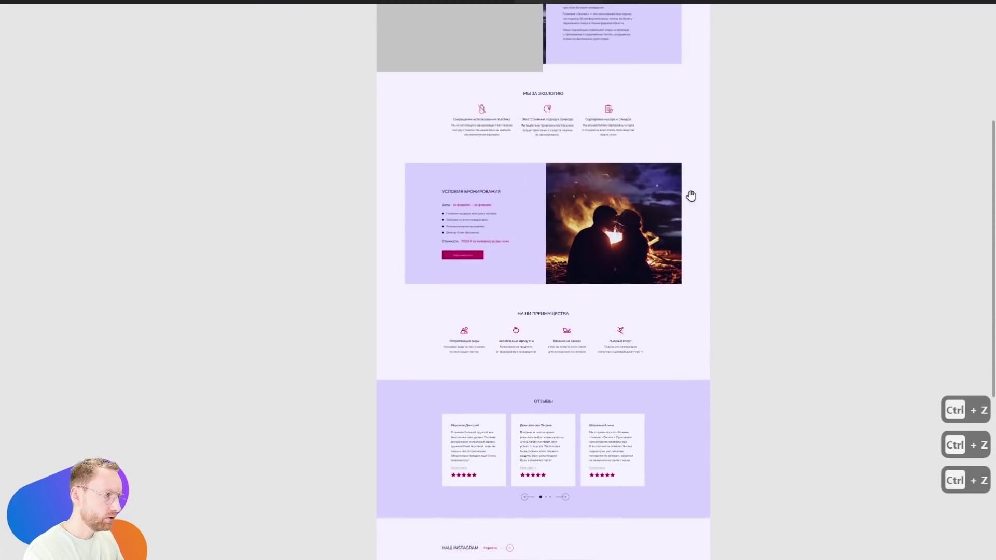
scroll(691, 196, up, 4)
key(ctrl+z)
key(shift+0)
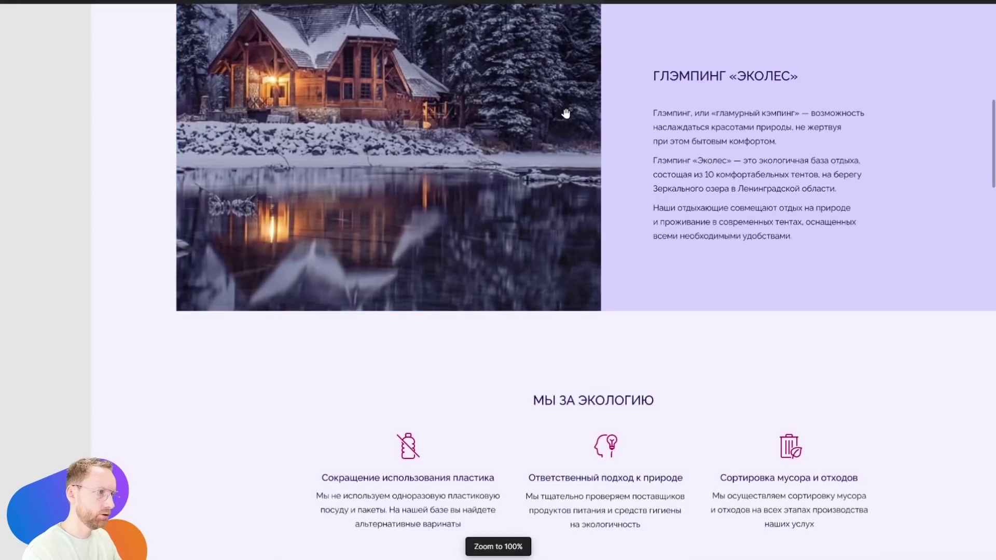
scroll(538, 228, up, 5)
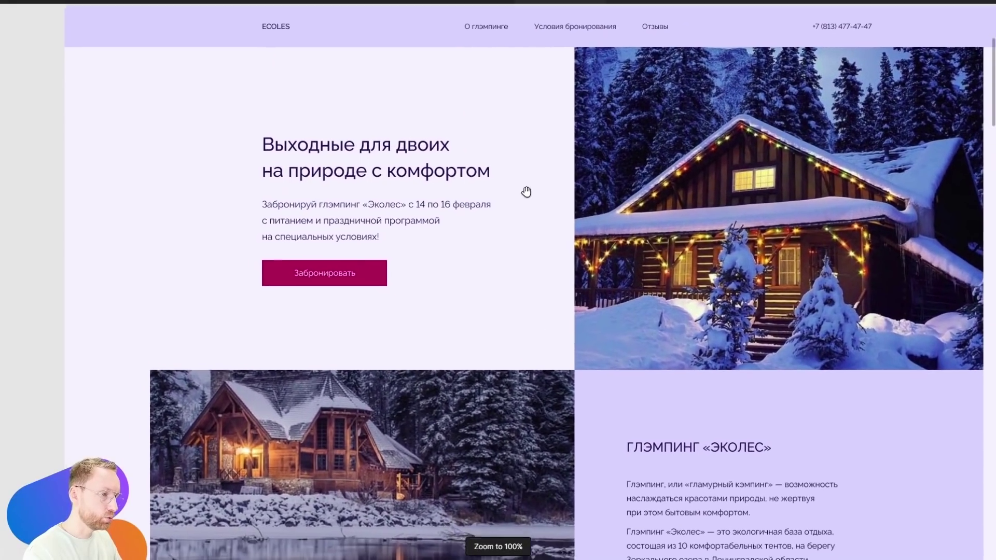
scroll(526, 192, down, 2)
scroll(458, 294, down, 5)
scroll(516, 96, down, 10)
scroll(661, 133, down, 5)
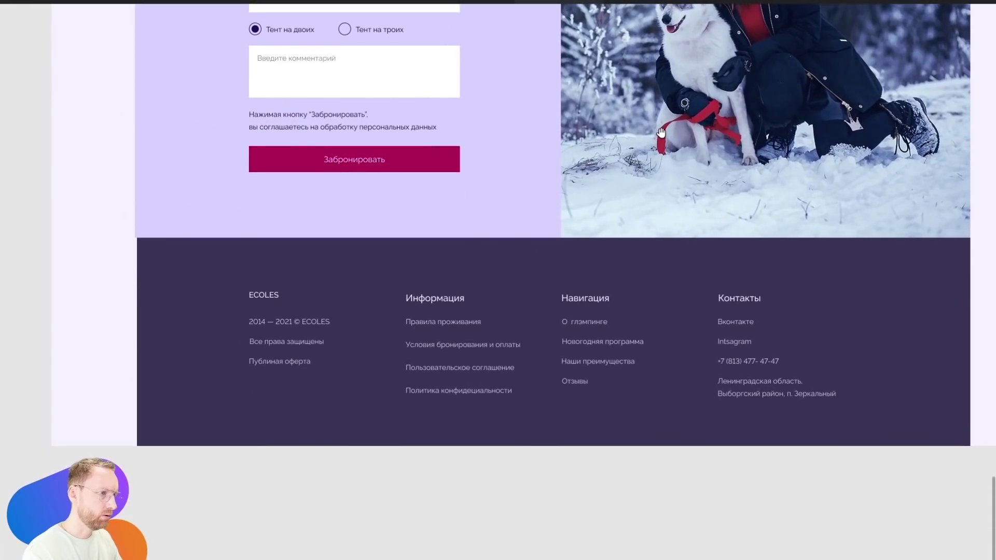
scroll(589, 222, right, 4)
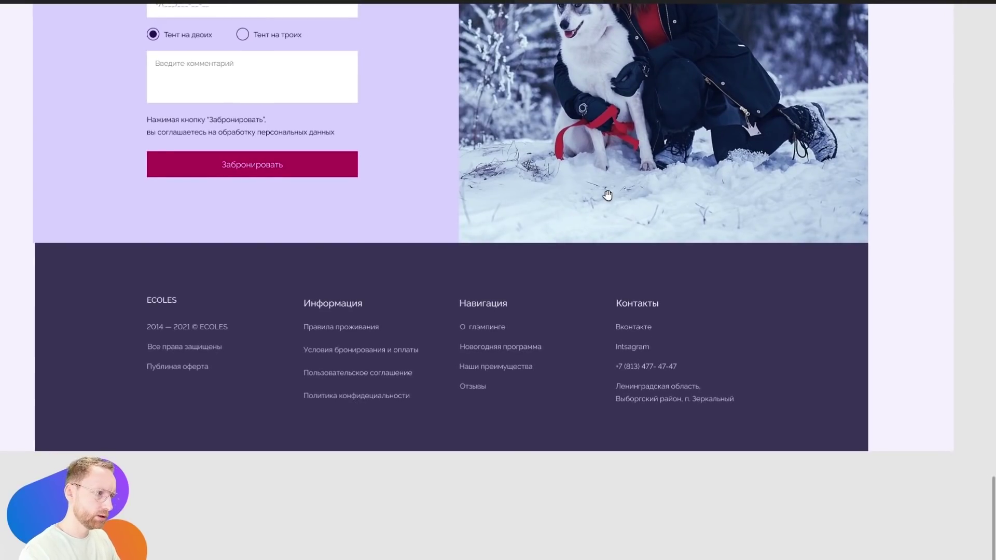
scroll(607, 195, up, 2)
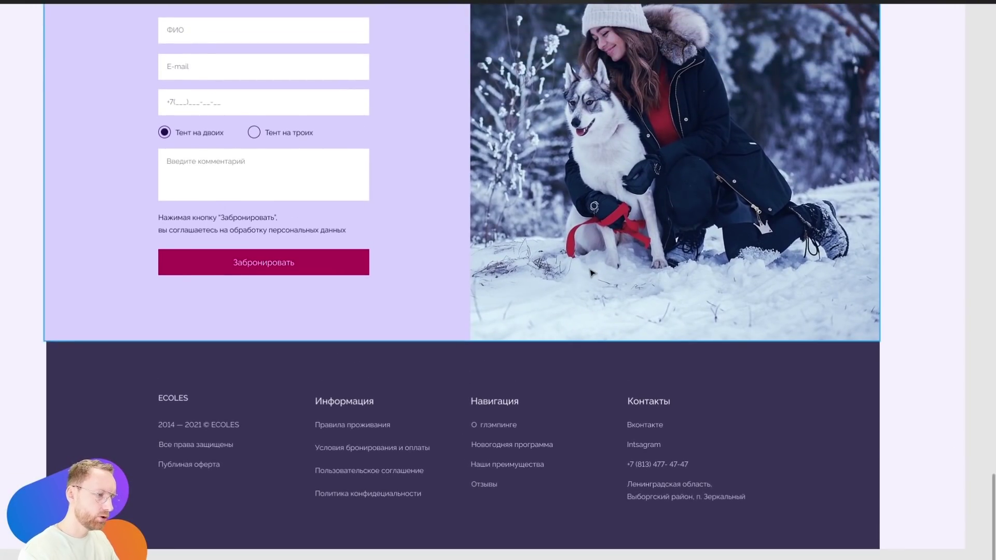
ctrl+scroll(591, 272, down, 2)
scroll(611, 413, up, 4)
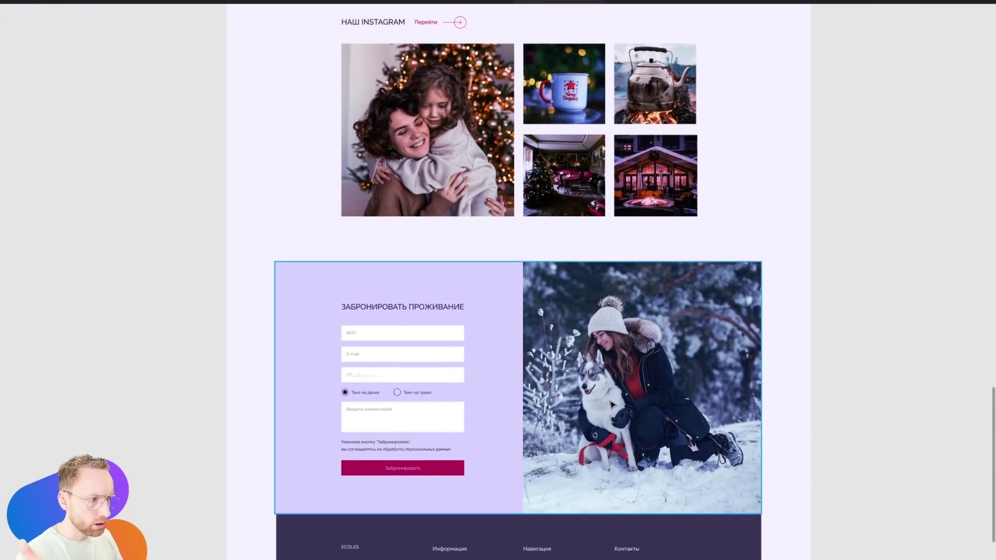
scroll(663, 217, up, 4)
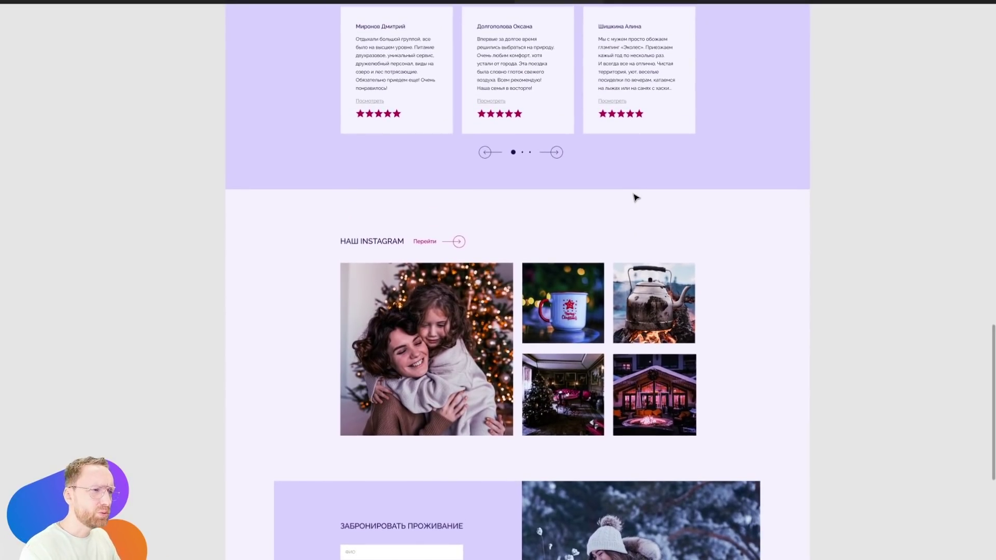
scroll(637, 348, up, 5)
scroll(643, 312, up, 4)
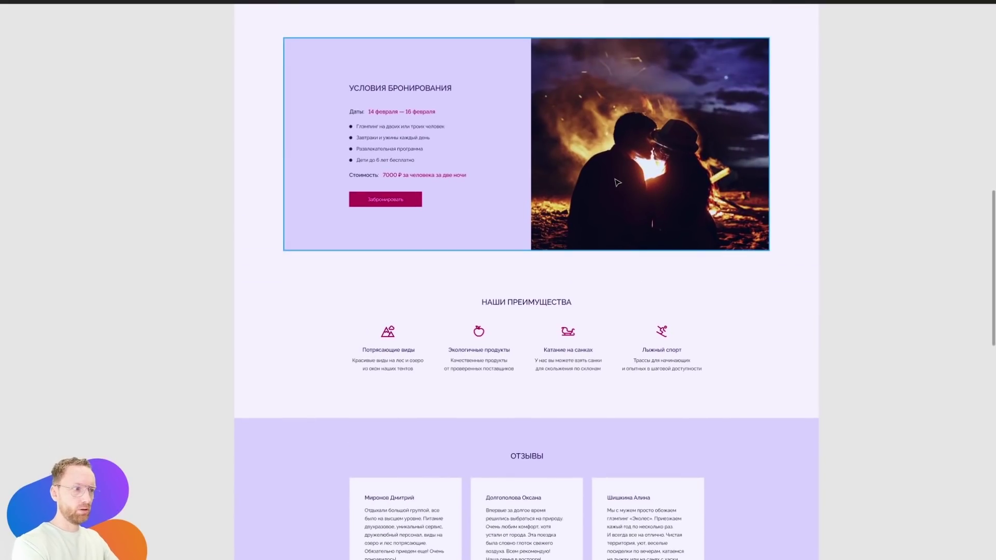
Inspect spacing around the УСЛОВИЯ БРОНИРОВАНИЯ, НАШИ ПРЕИМУЩЕСТВА and МЫ ЗА ЭКОЛОГИЮ headings
scroll(478, 116, up, 2)
click(436, 198)
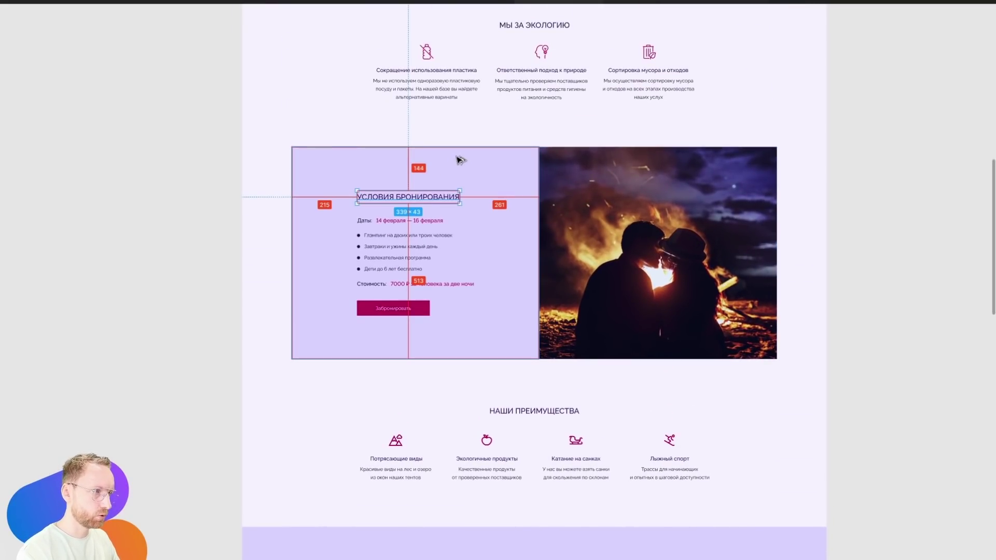
click(560, 415)
scroll(517, 360, up, 5)
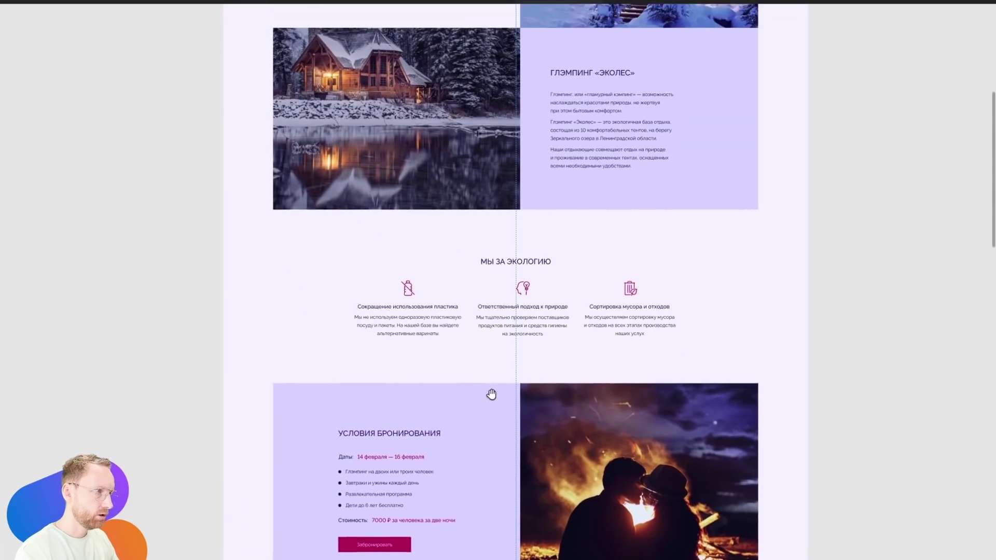
click(511, 289)
key(Escape)
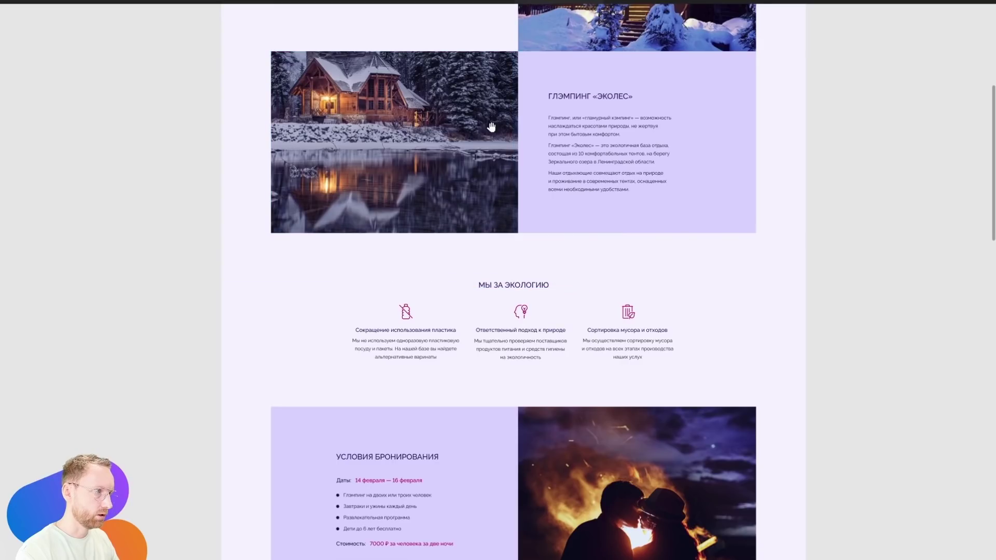
scroll(430, 215, up, 3)
scroll(430, 215, up, 2)
Measure the gap from the hero text group to the section below
click(405, 244)
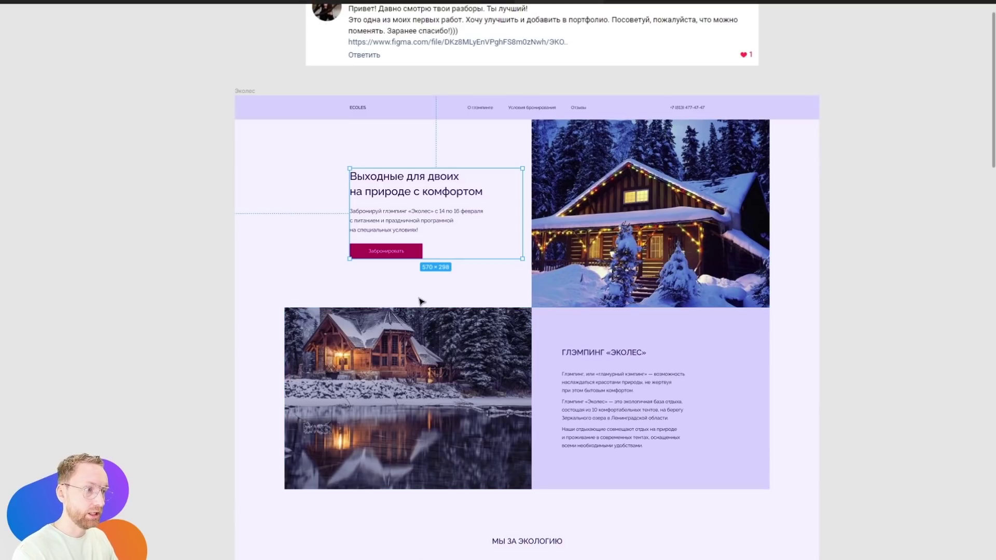
key(alt)
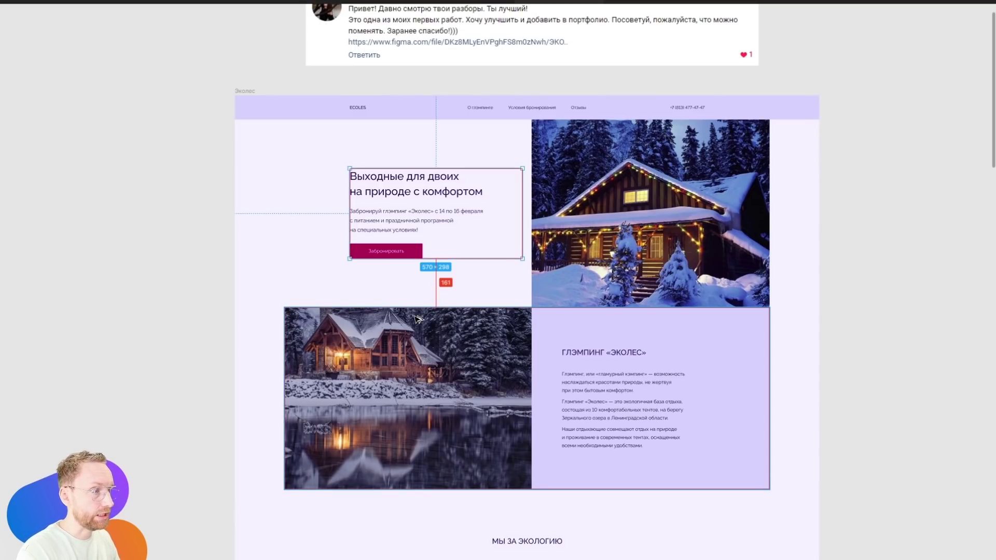
click(265, 236)
drag(537, 440, 440, 321)
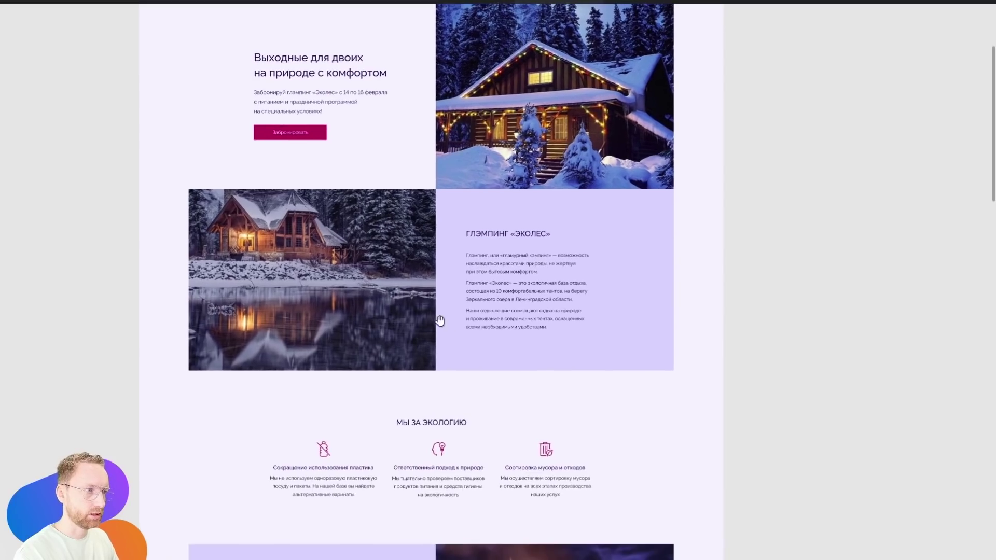
drag(428, 382, 449, 257)
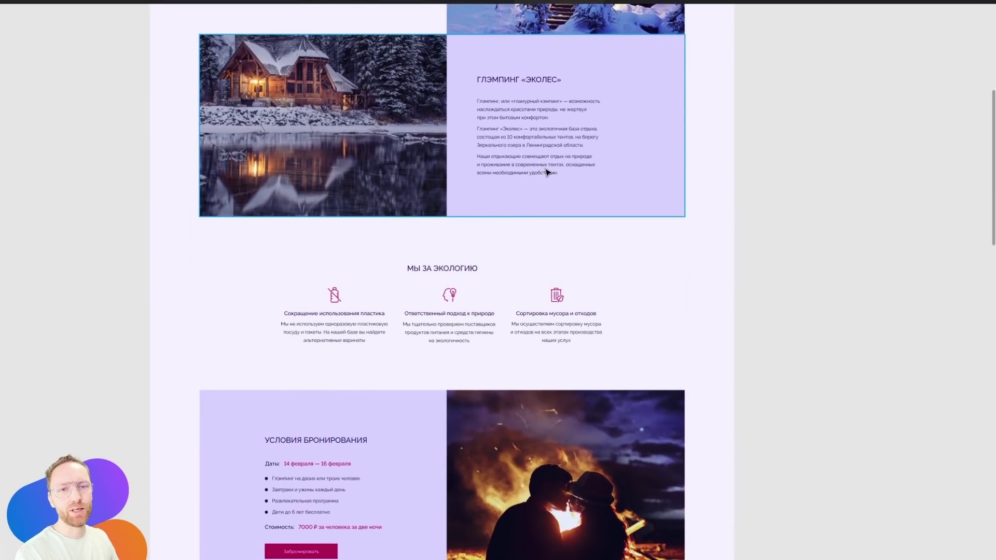
scroll(712, 309, down, 5)
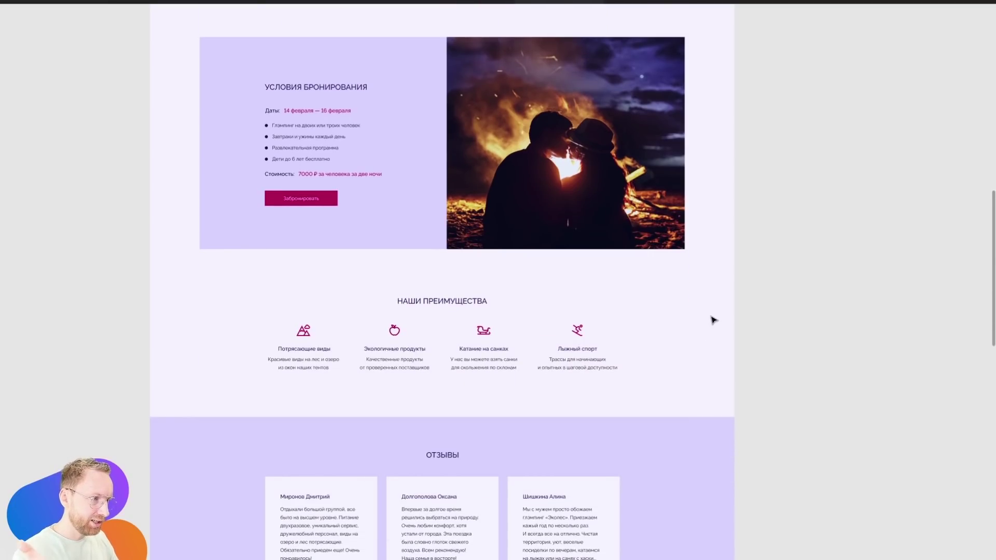
scroll(712, 319, down, 4)
With the editor panels back, set the hero heading font to Rockwell Nova Light
key(ctrl+backslash)
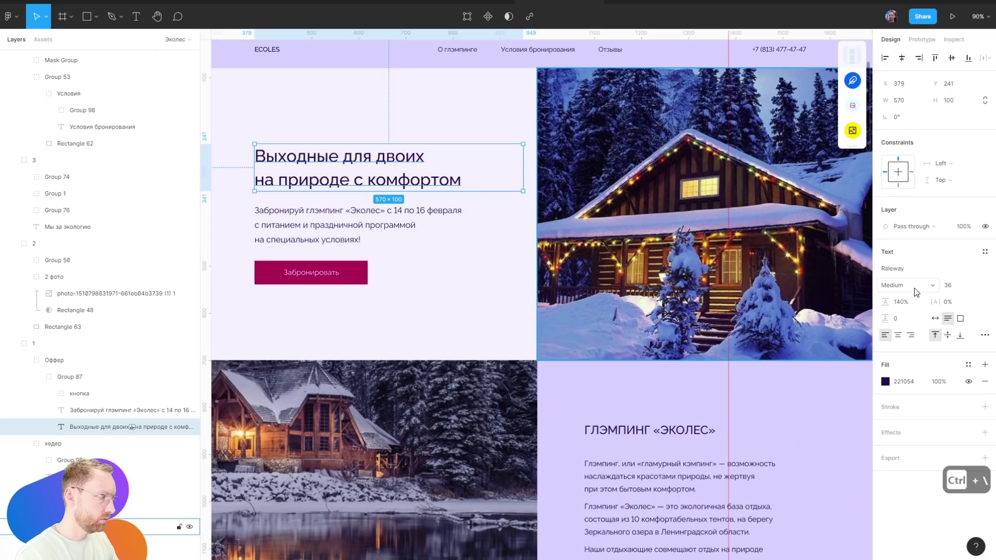
key(Down)
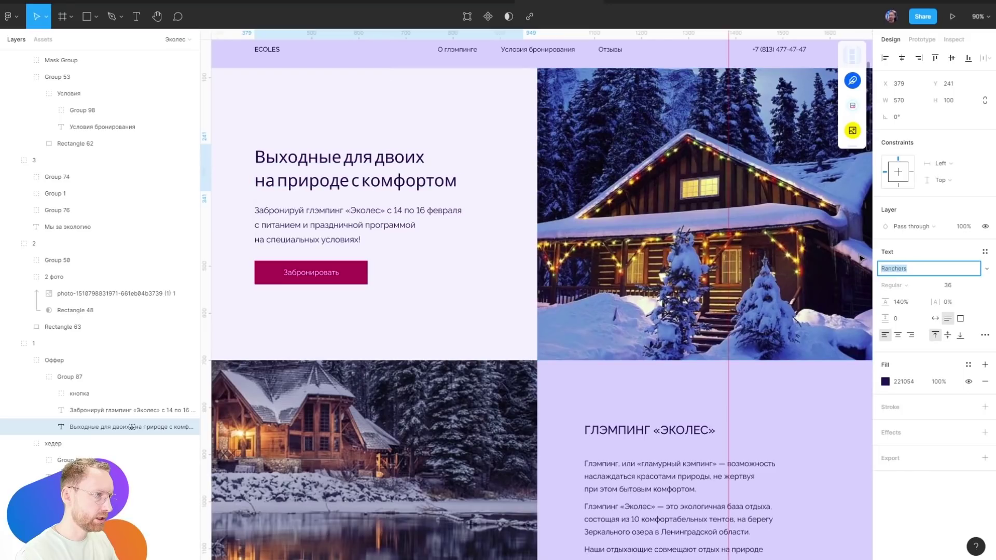
key(Down)
key(Down)
key(Down)
key(Down)
key(Down)
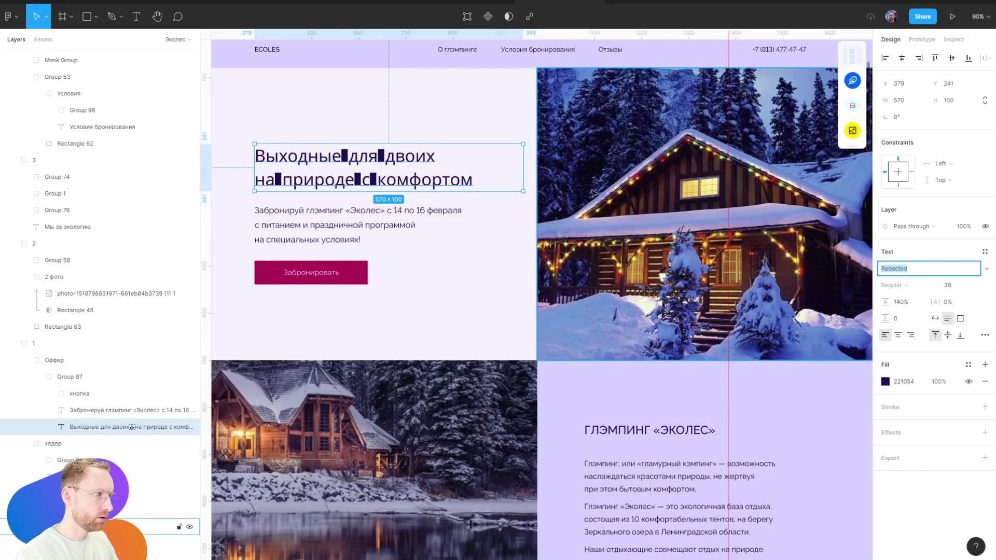
key(Down)
key(Down)
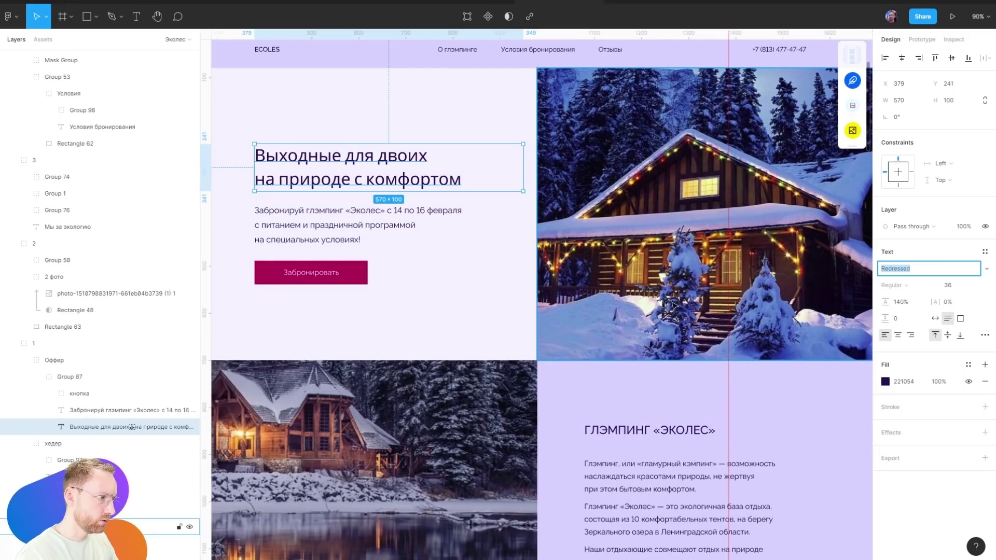
key(Escape)
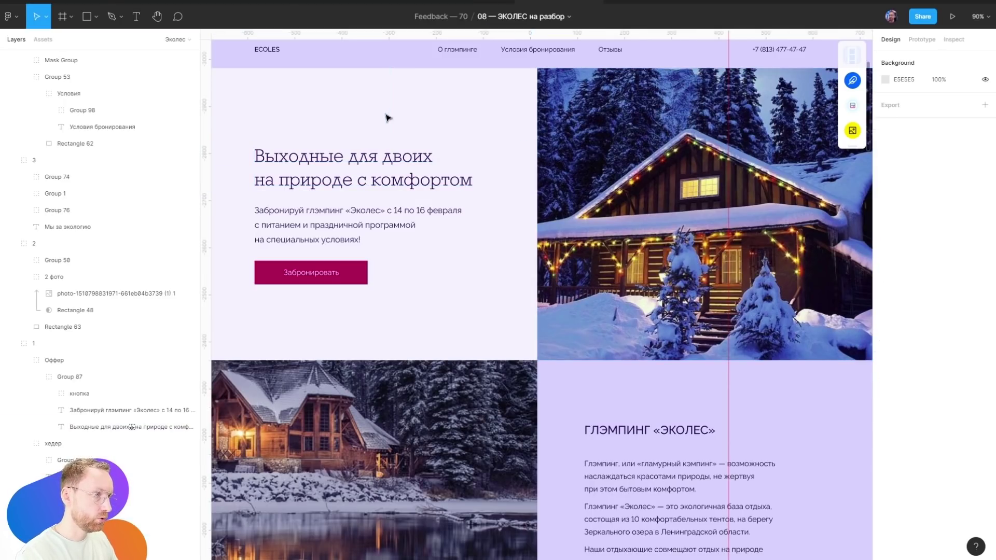
scroll(415, 129, down, 1)
Copy the hero text style onto the Глэмпинг «Эколес» heading and make it fit one line
key(ctrl+alt+c)
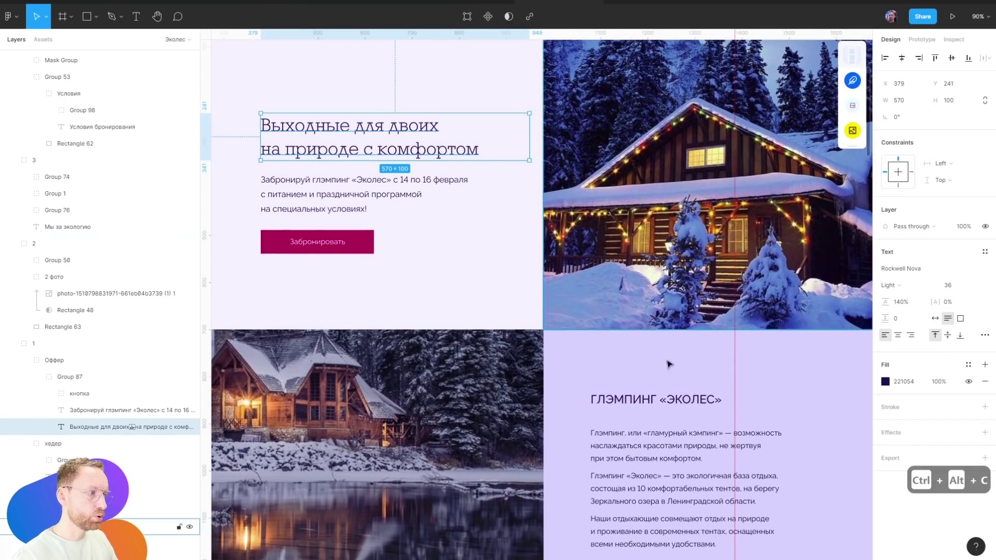
click(685, 401)
key(ctrl+alt+v)
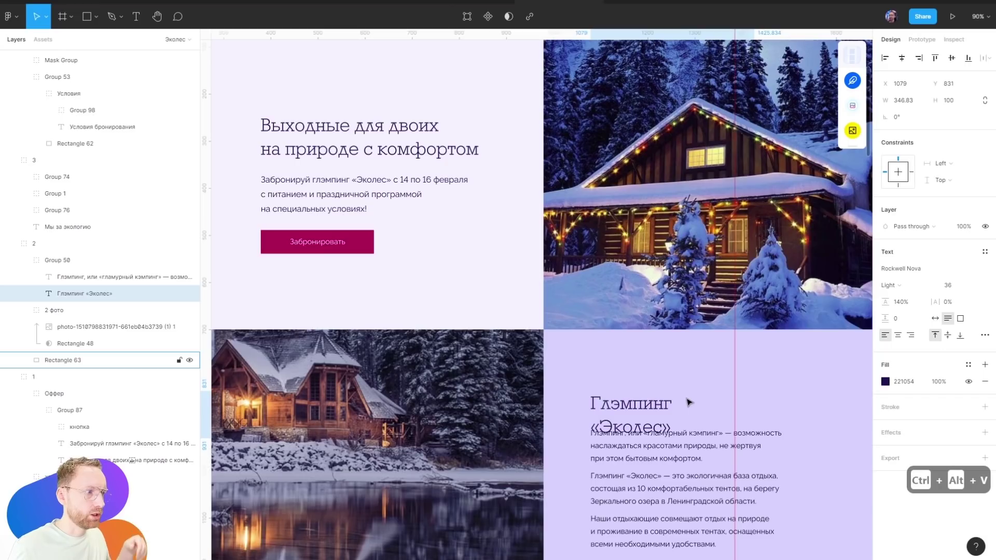
click(936, 318)
Review the purple background rectangle and the glamping section layout
click(796, 395)
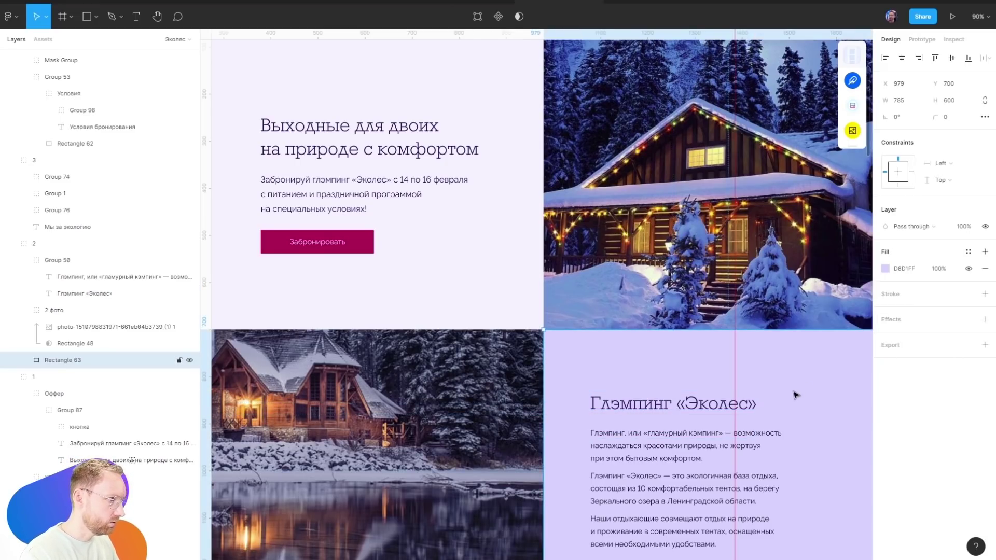
scroll(632, 186, down, 5)
scroll(587, 337, down, 5)
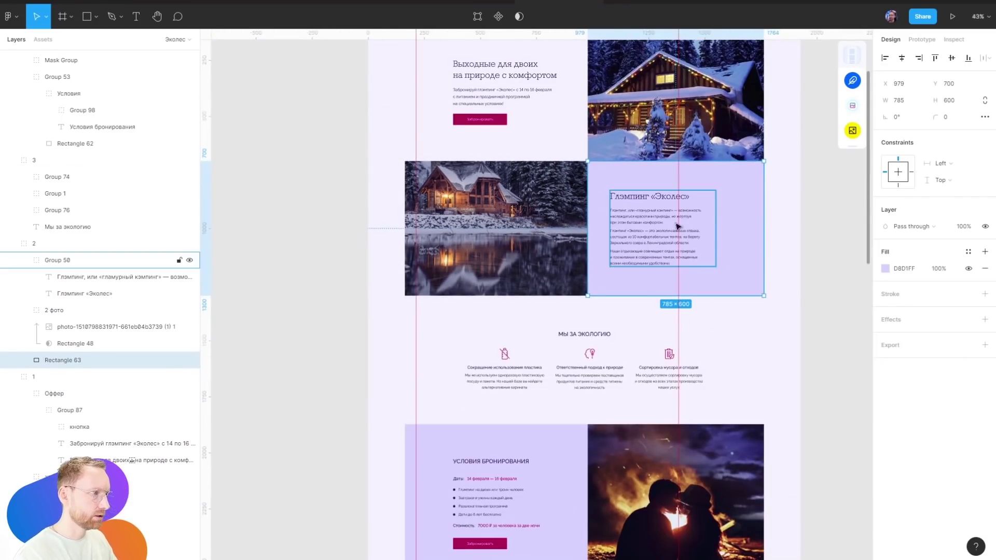
scroll(533, 262, up, 3)
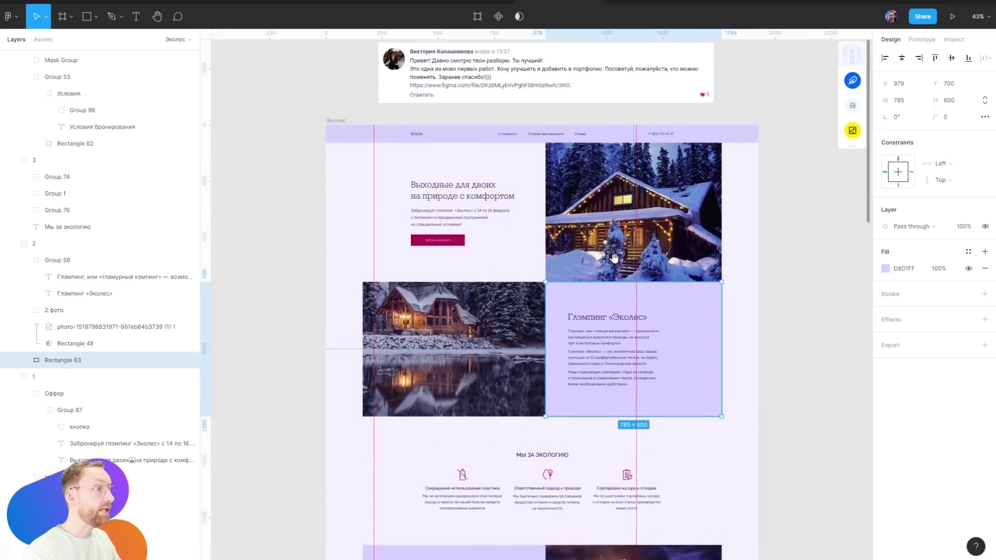
ctrl+scroll(520, 292, up, 3)
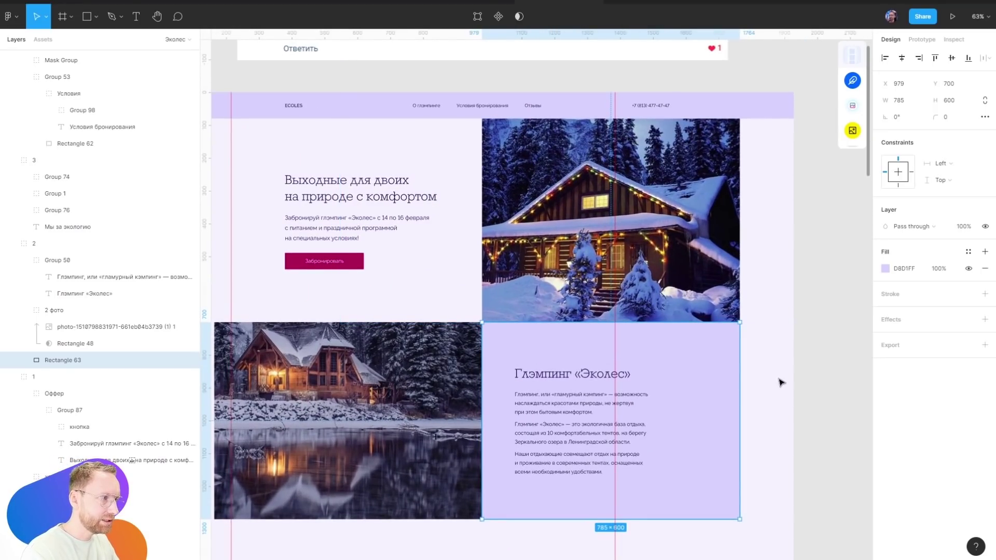
click(751, 362)
drag(573, 380, 594, 338)
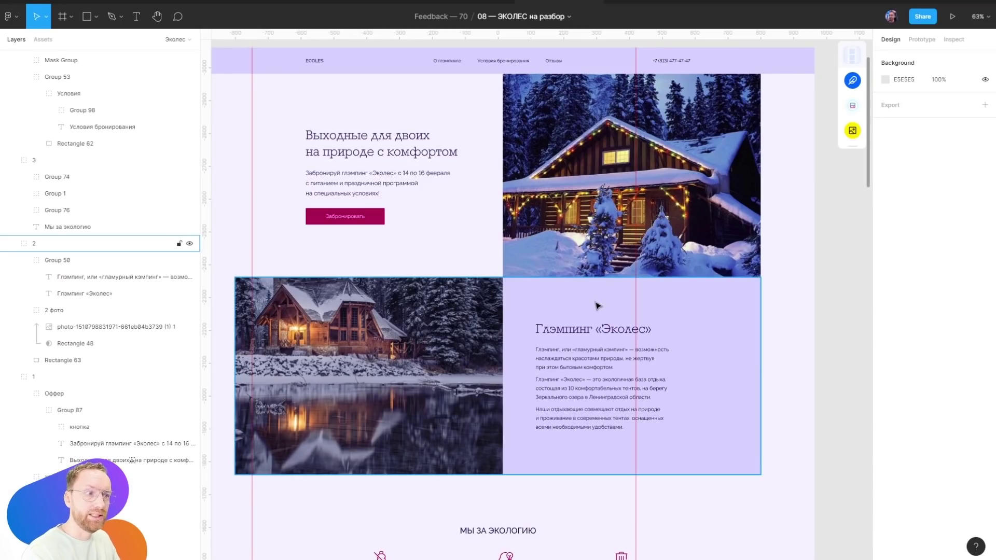
scroll(632, 398, down, 6)
scroll(635, 327, down, 5)
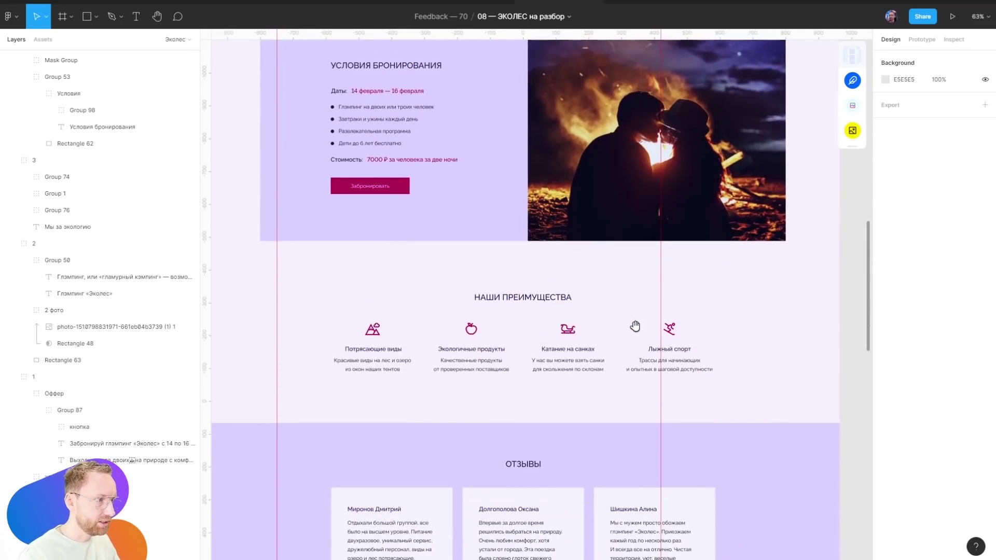
scroll(646, 289, up, 2)
scroll(642, 297, down, 6)
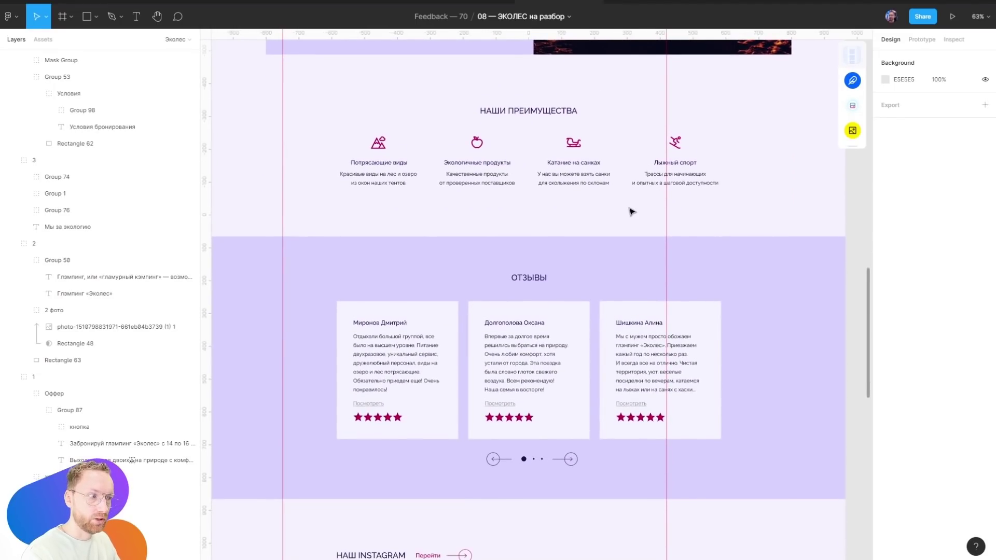
ctrl+scroll(674, 228, down, 3)
scroll(704, 245, up, 10)
ctrl+scroll(739, 393, up, 3)
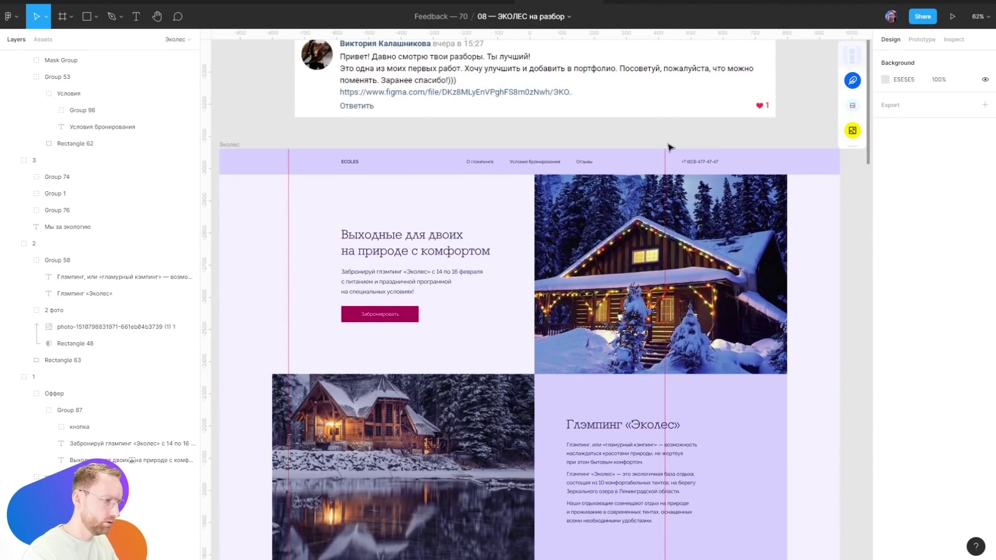
Hide the editor interface and show the column layout grid
key(ctrl+backslash)
key(ctrl+backslash)
key(ctrl+shift+4)
ctrl+scroll(726, 108, down, 2)
Apply the violet colour style to the lavender block and the glamping block
ctrl+scroll(721, 99, down, 2)
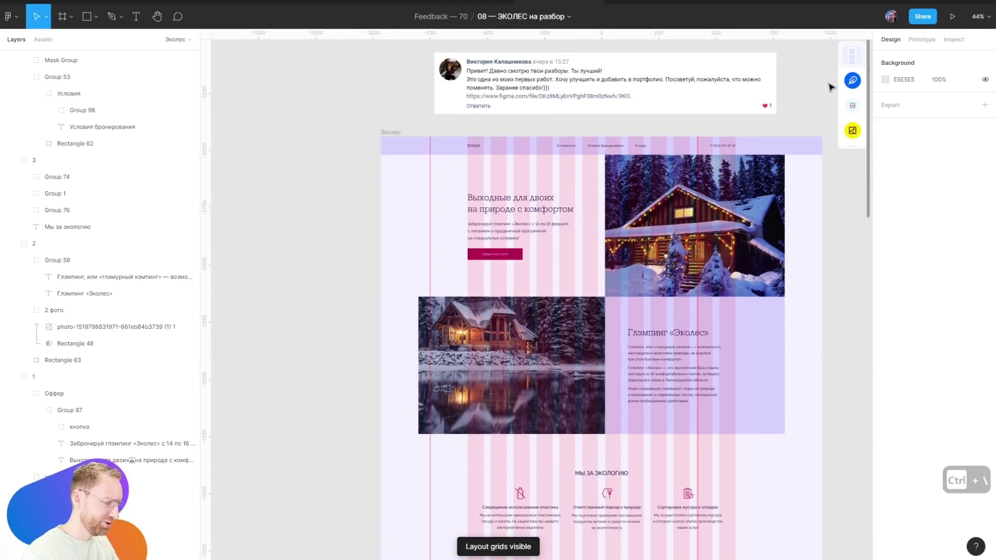
key(ctrl+backslash)
text(violet)
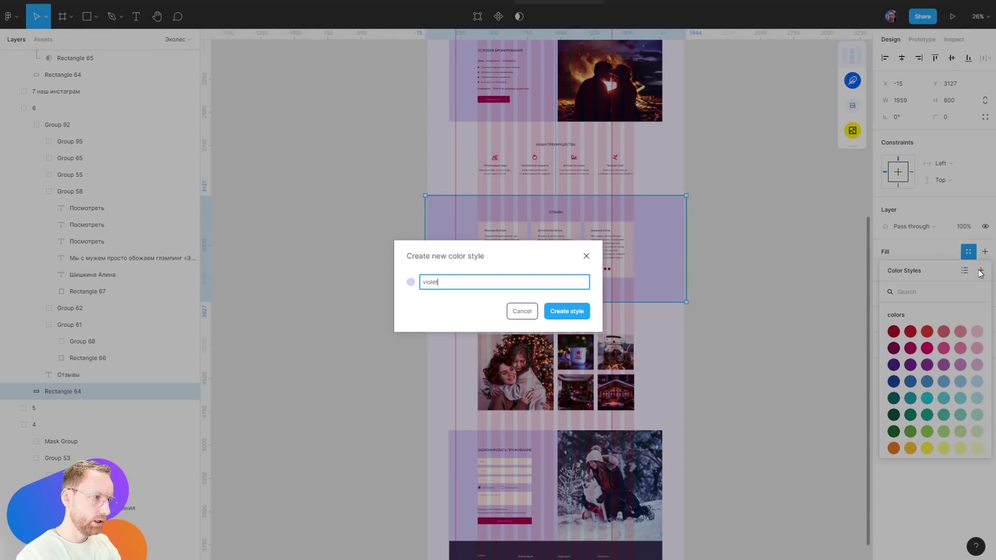
key(Return)
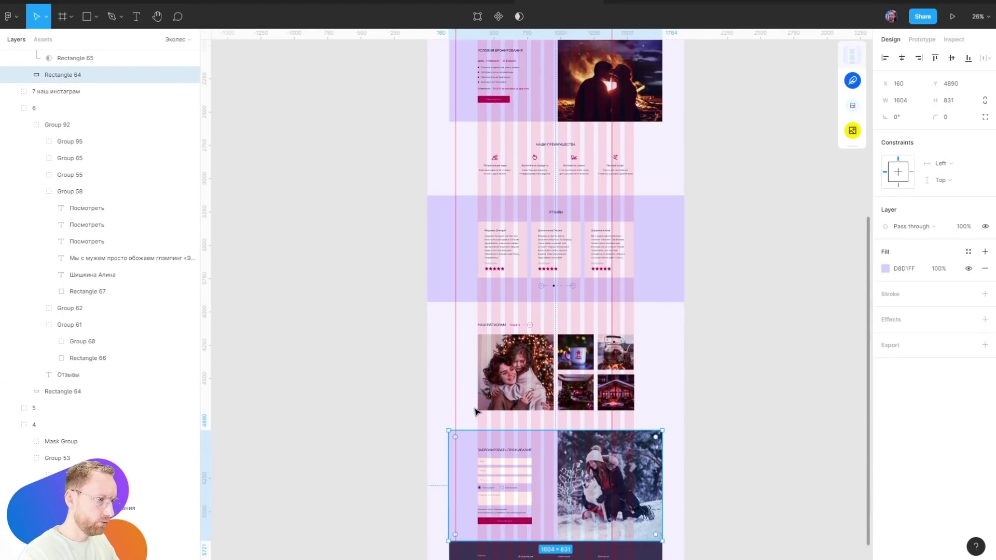
scroll(480, 379, up, 5)
shift+click(638, 137)
scroll(638, 138, up, 3)
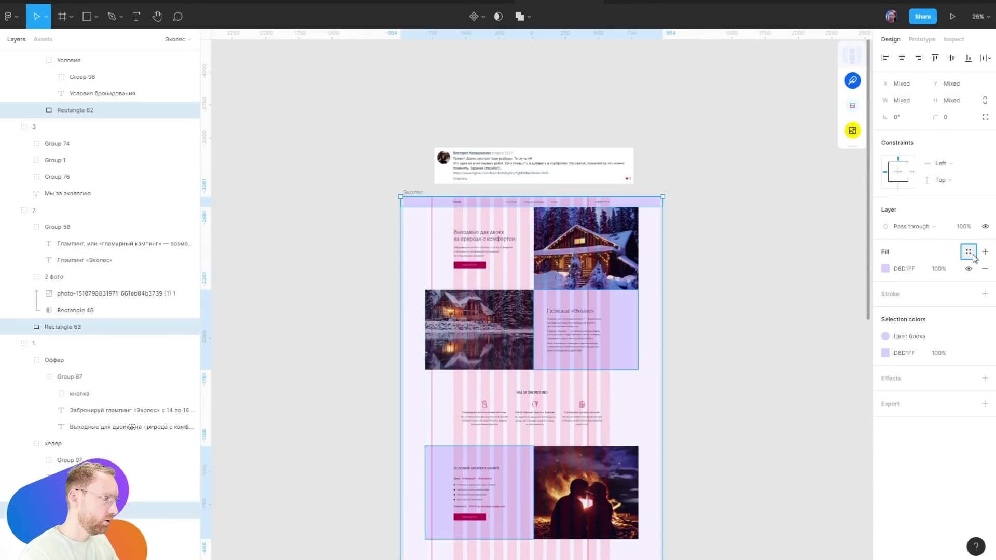
click(968, 252)
click(901, 308)
Clear the selection and hide the layout grids and rulers
click(669, 322)
scroll(674, 216, down, 5)
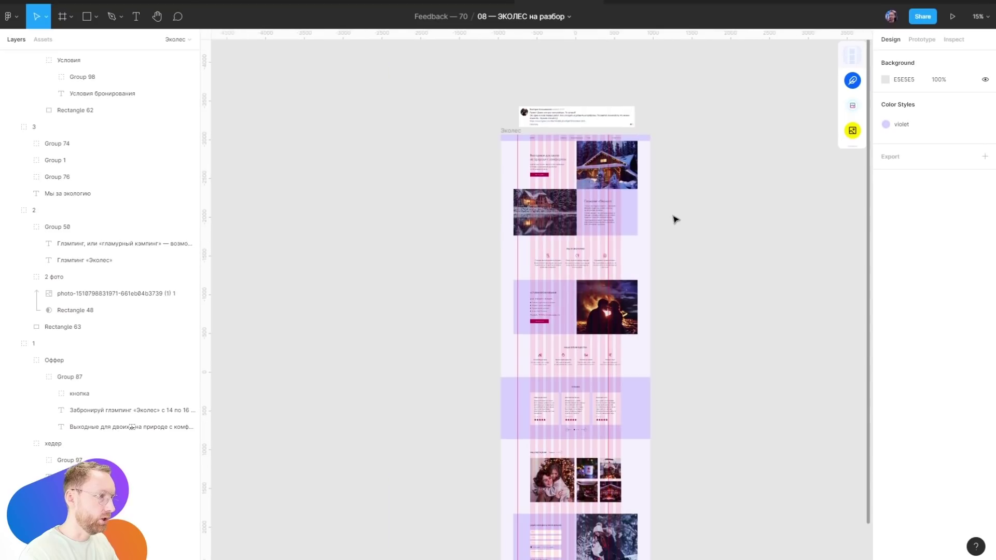
key(ctrl+shift+4)
key(shift+r)
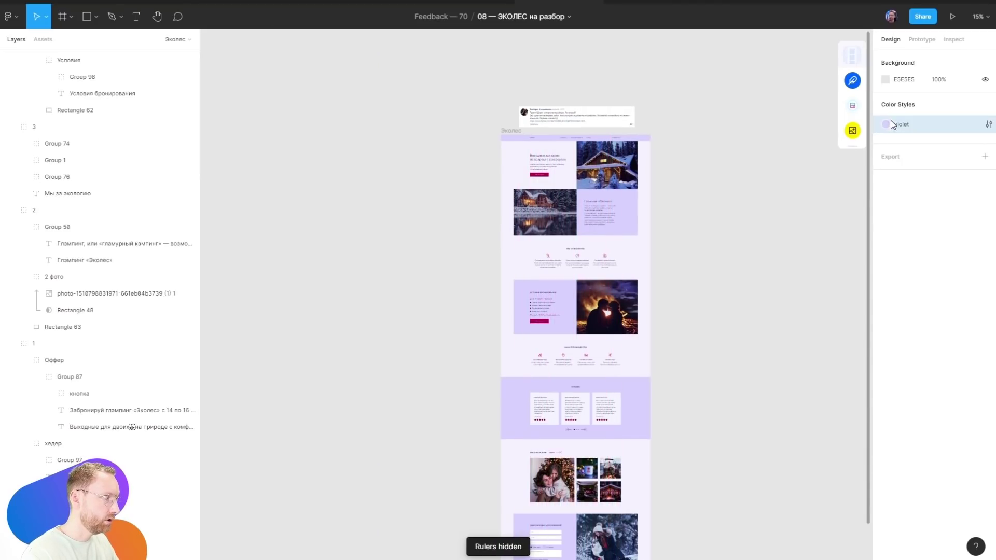
Edit the violet colour style to a lighter, bluer tint
right_click(895, 124)
click(903, 131)
click(761, 275)
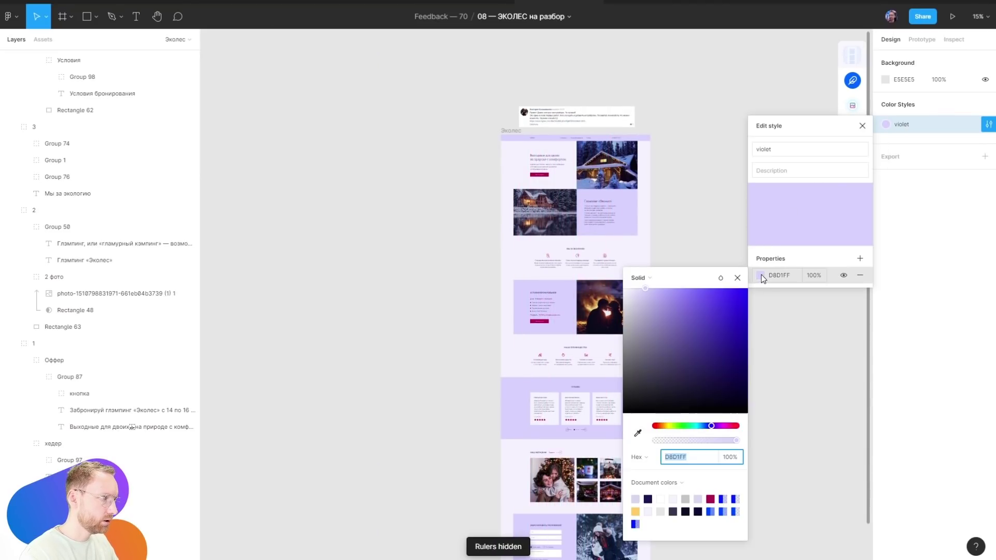
mouse_move(652, 294)
mouse_down()
mouse_move(699, 295)
mouse_move(640, 281)
mouse_up()
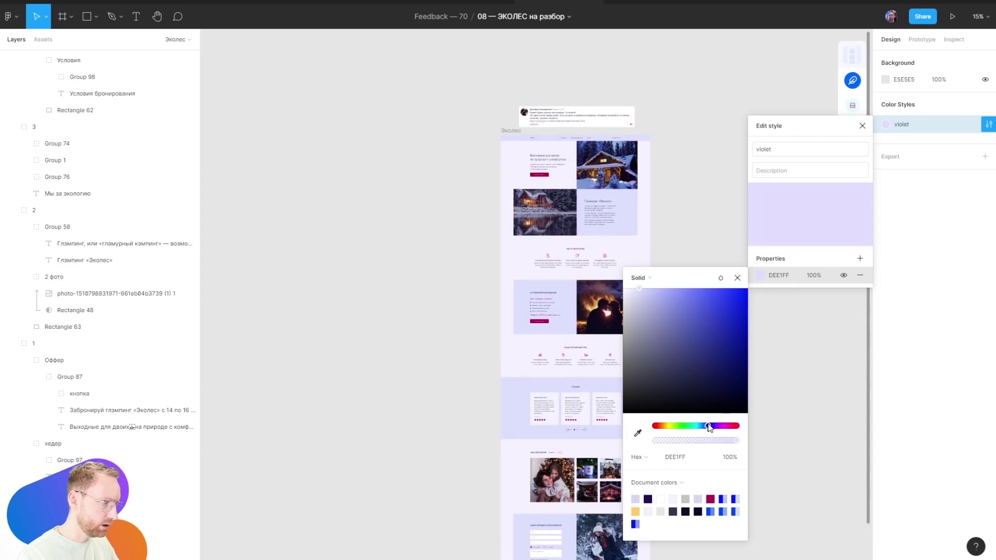
Compare the old and new violet, then revert to the original darker violet
key(ctrl+z)
key(ctrl+z)
key(ctrl+z)
key(ctrl+shift+z)
key(ctrl+shift+z)
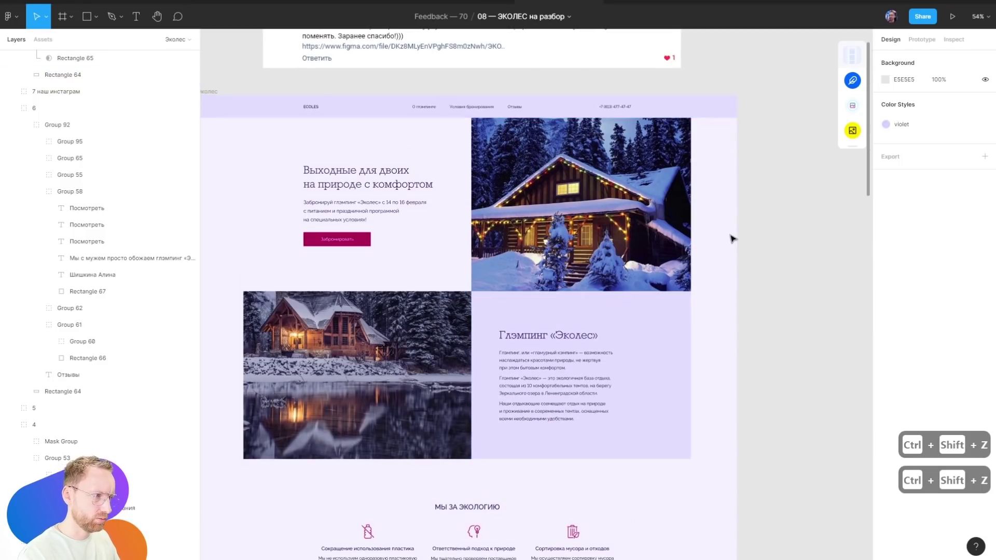
key(ctrl+z)
key(ctrl+shift+z)
key(ctrl+z)
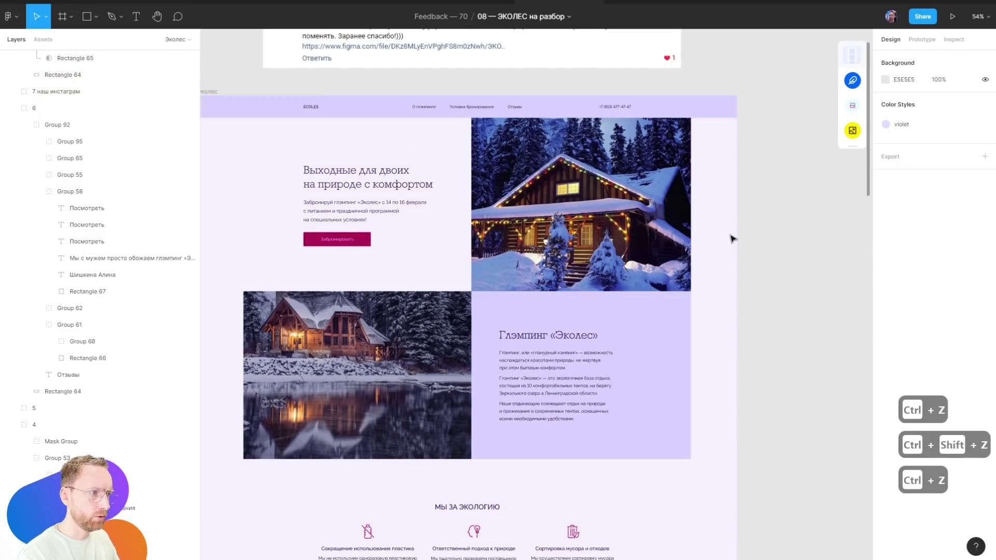
key(ctrl+shift+z)
key(ctrl+z)
scroll(534, 200, up, 5)
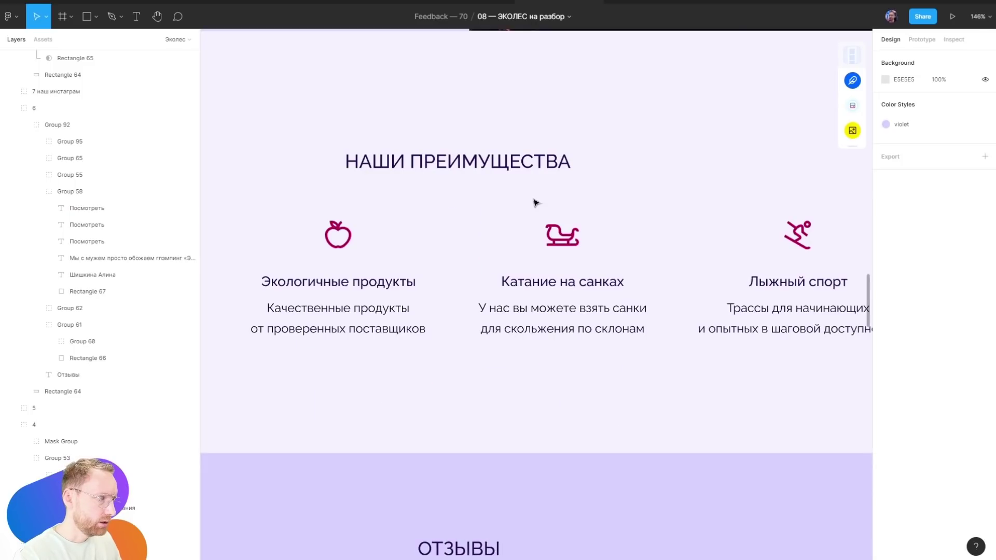
mouse_move(533, 201)
mouse_down()
mouse_move(191, 215)
mouse_move(738, 211)
mouse_move(496, 234)
mouse_move(580, 205)
mouse_move(476, 225)
mouse_up()
scroll(803, 252, down, 5)
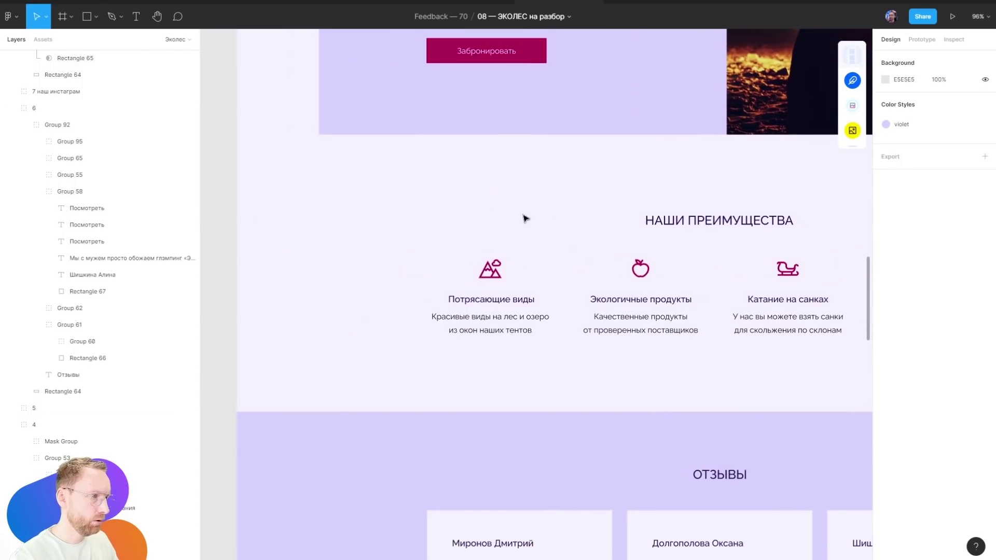
scroll(346, 272, up, 5)
scroll(449, 213, up, 5)
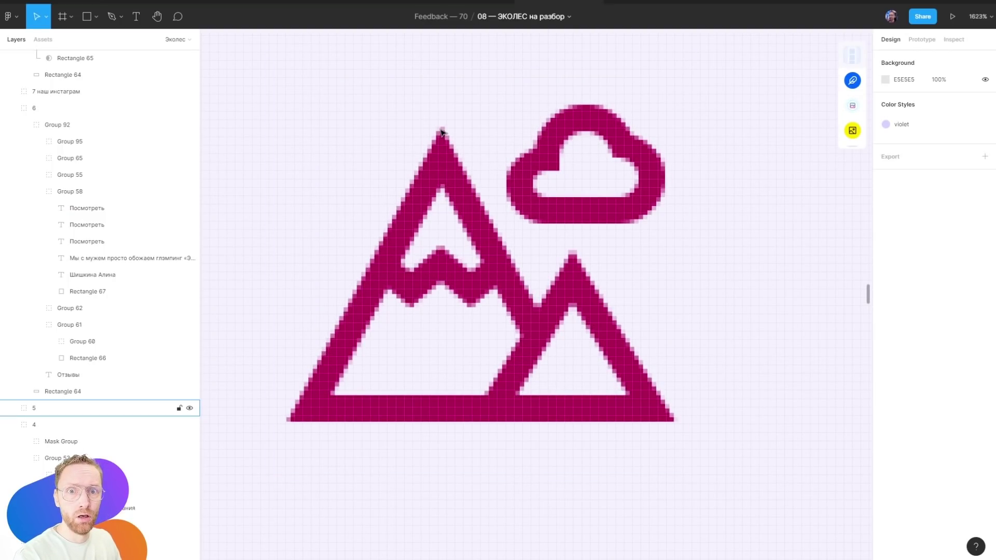
scroll(441, 132, up, 4)
scroll(468, 147, down, 10)
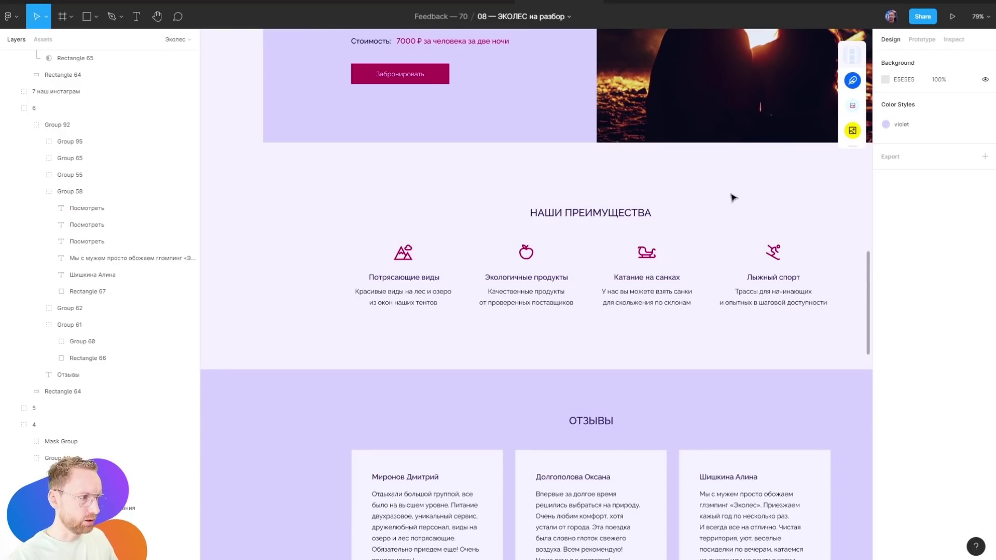
key(ctrl+y)
scroll(508, 157, up, 5)
scroll(510, 159, down, 3)
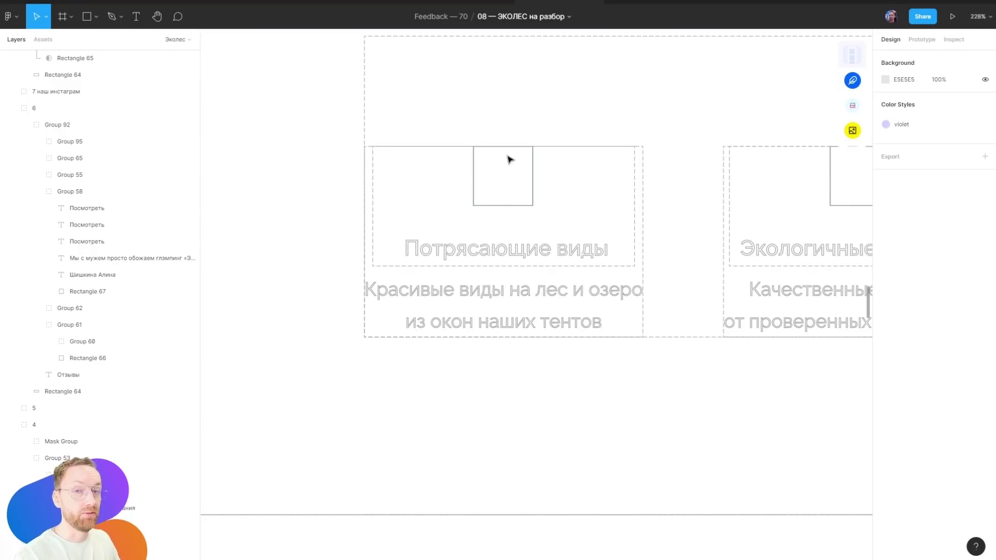
key(ctrl+shift+3)
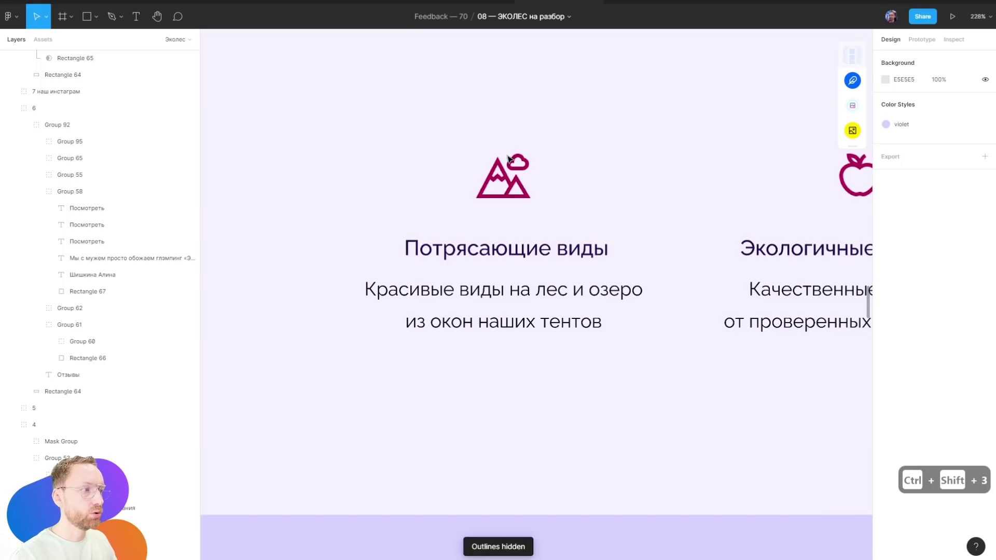
scroll(509, 158, down, 5)
scroll(523, 382, down, 1)
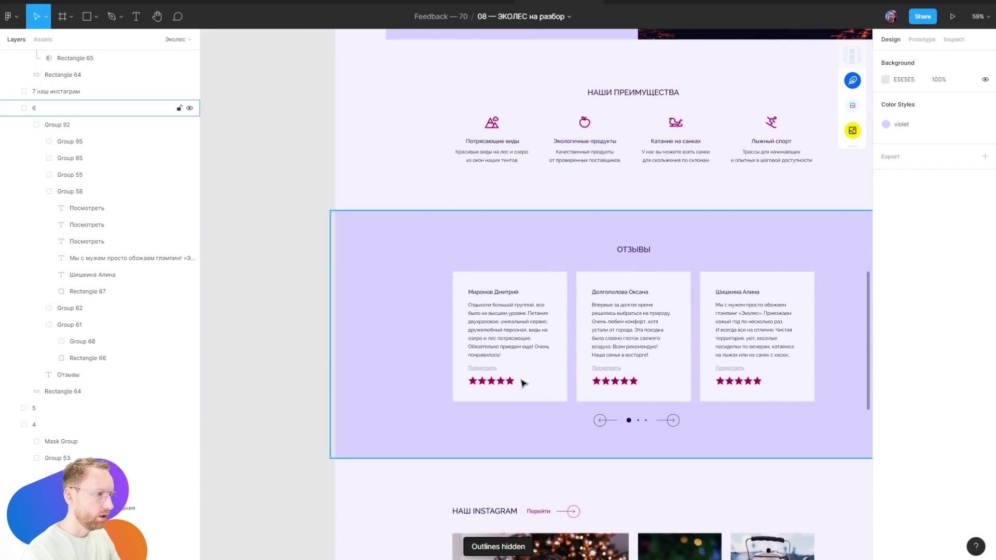
key(ctrl+shift+3)
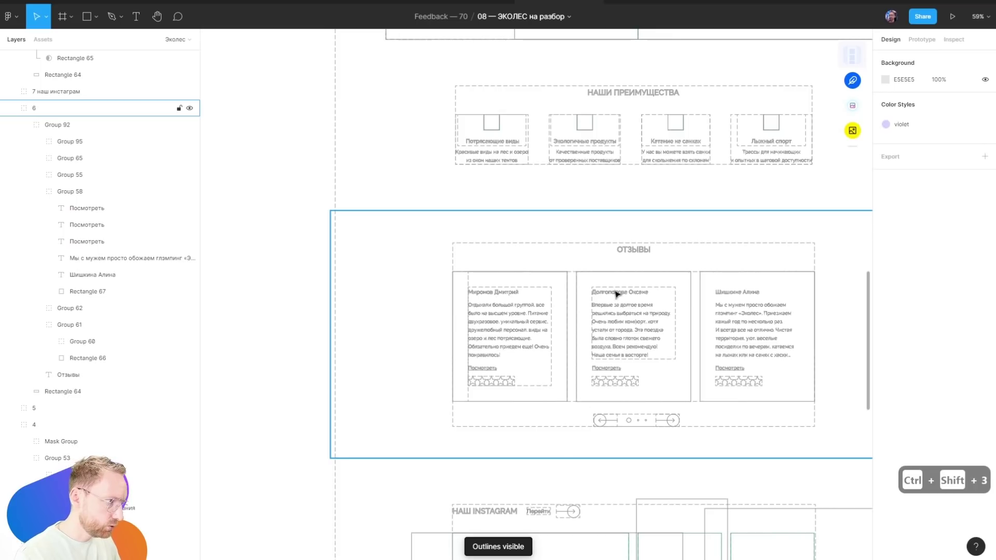
key(ctrl+shift+3)
scroll(599, 240, up, 3)
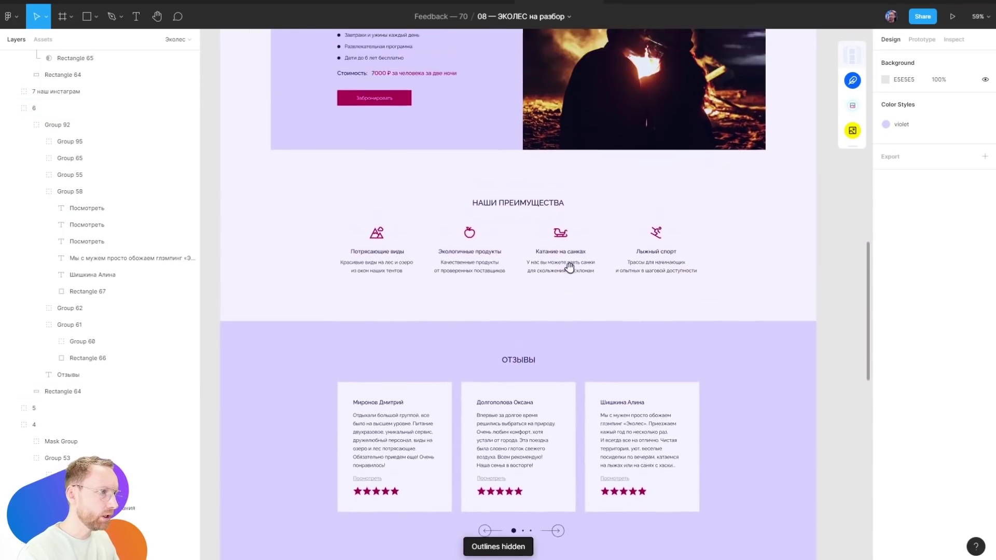
scroll(569, 280, up, 2)
scroll(402, 301, up, 5)
scroll(332, 285, up, 3)
scroll(295, 228, up, 3)
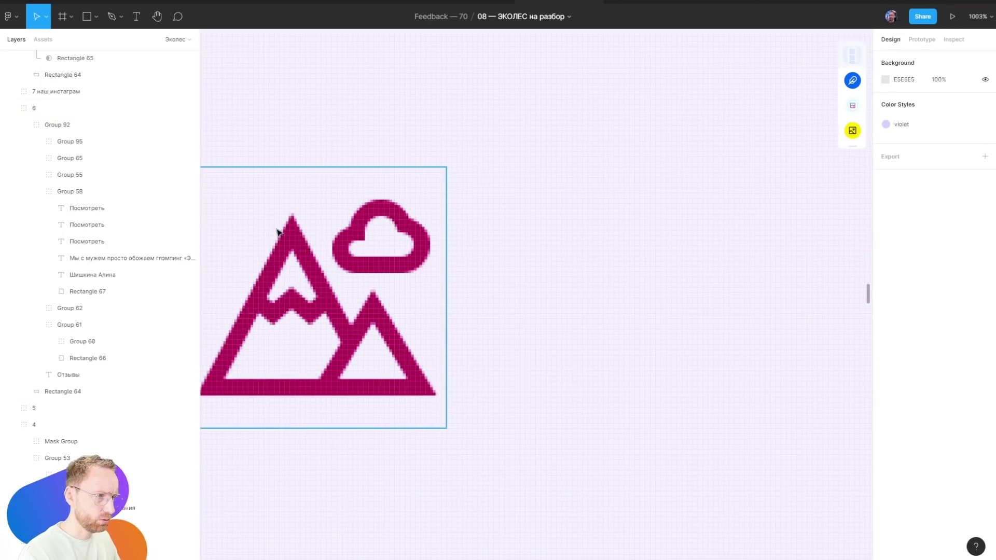
scroll(278, 231, up, 4)
scroll(288, 234, down, 5)
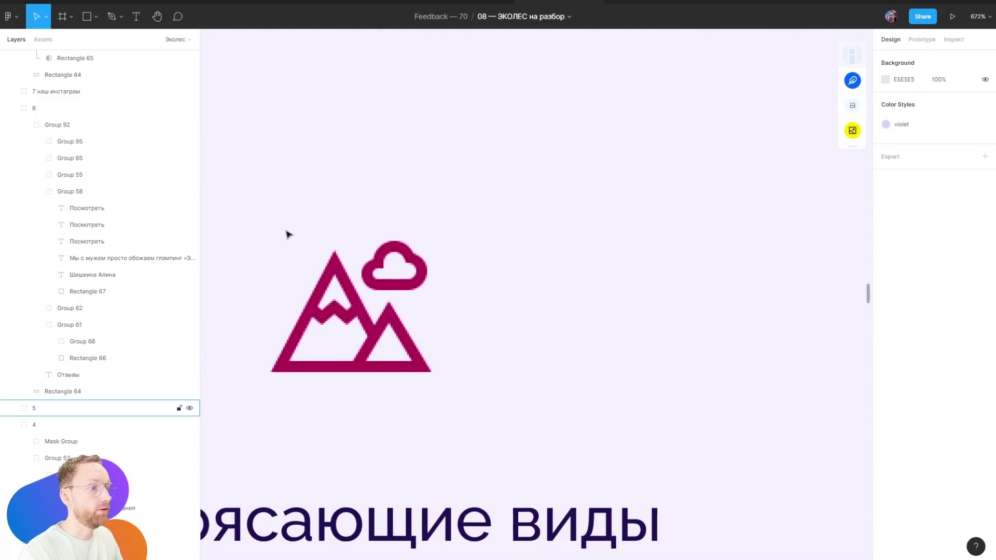
key(ctrl+shift+3)
key(ctrl+shift+3)
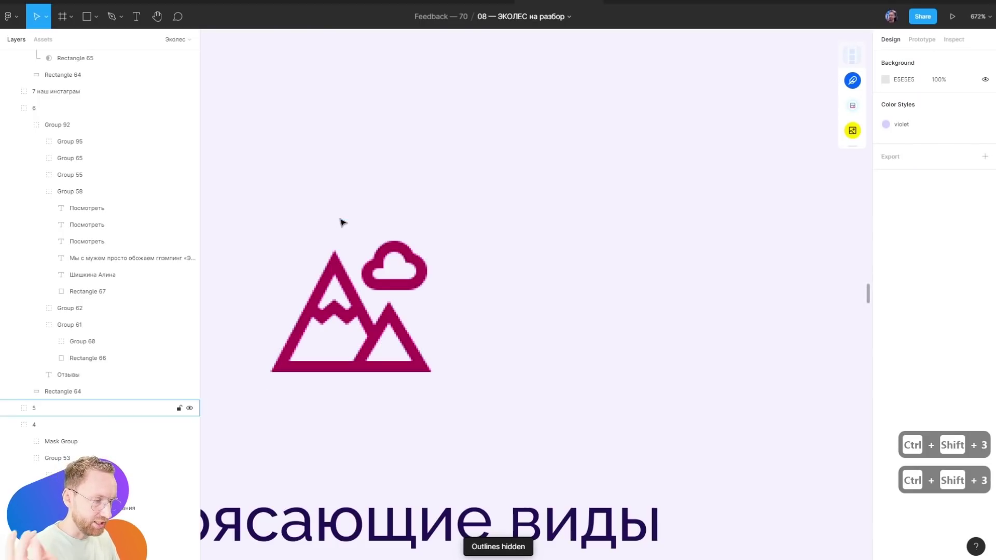
scroll(402, 270, up, 5)
scroll(392, 203, up, 2)
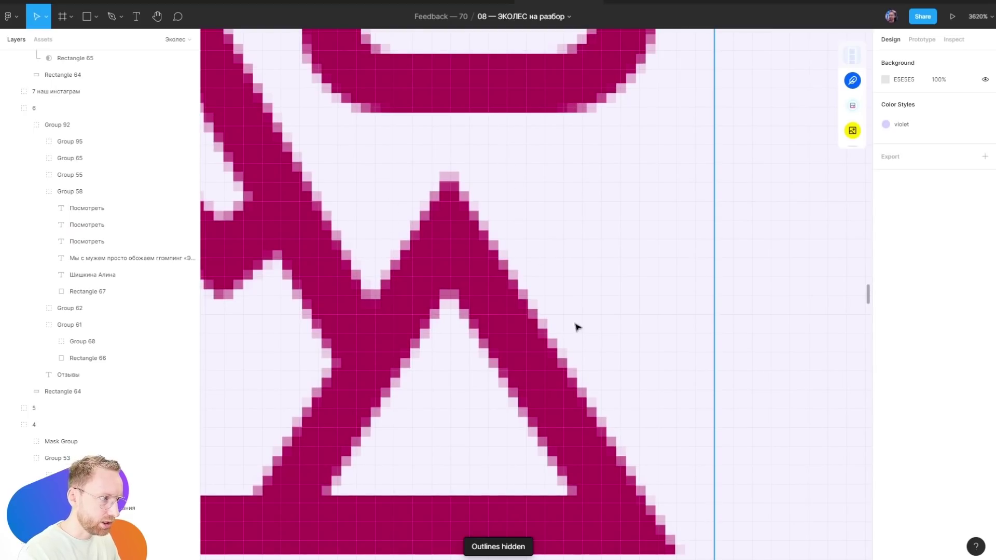
scroll(576, 327, down, 5)
scroll(575, 327, down, 5)
scroll(478, 301, up, 1)
scroll(478, 301, up, 3)
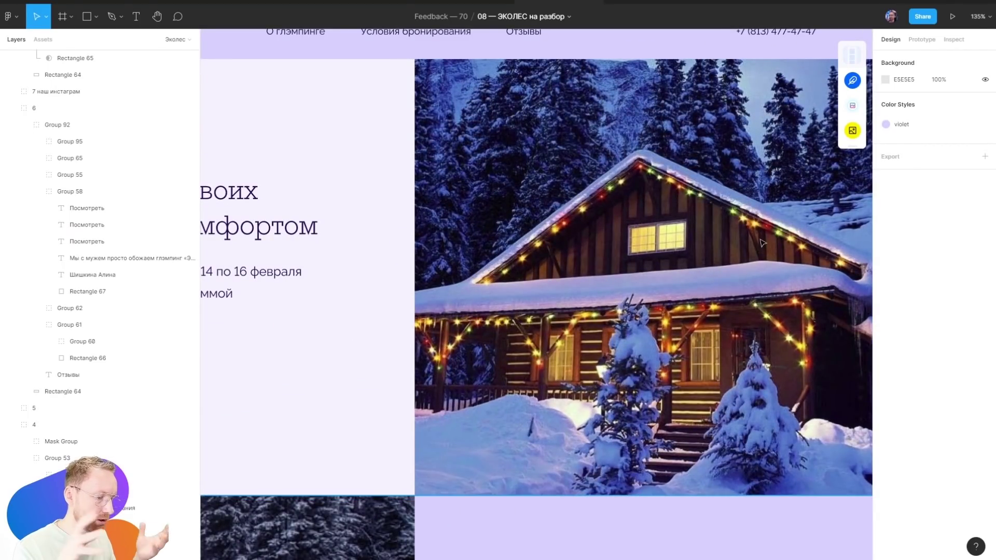
Give the Забронировать booking button a 50 corner radius so it becomes pill-shaped
scroll(771, 266, up, 5)
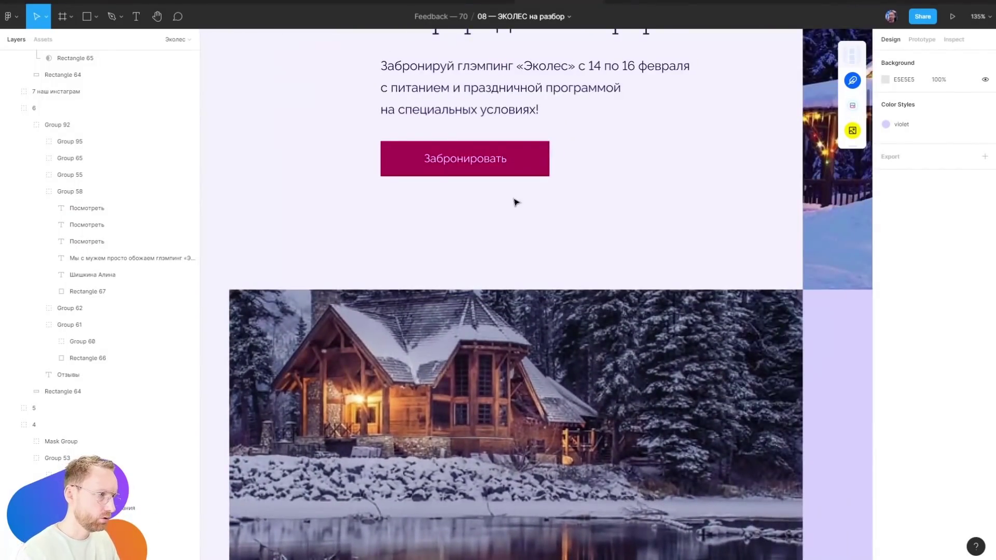
click(513, 171)
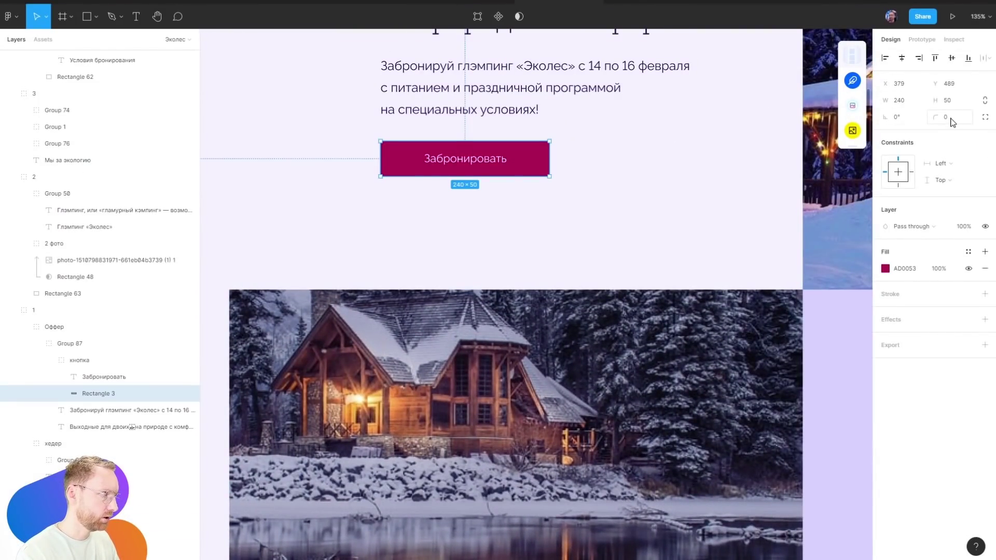
text(50)
key(Return)
ctrl+scroll(606, 202, down, 5)
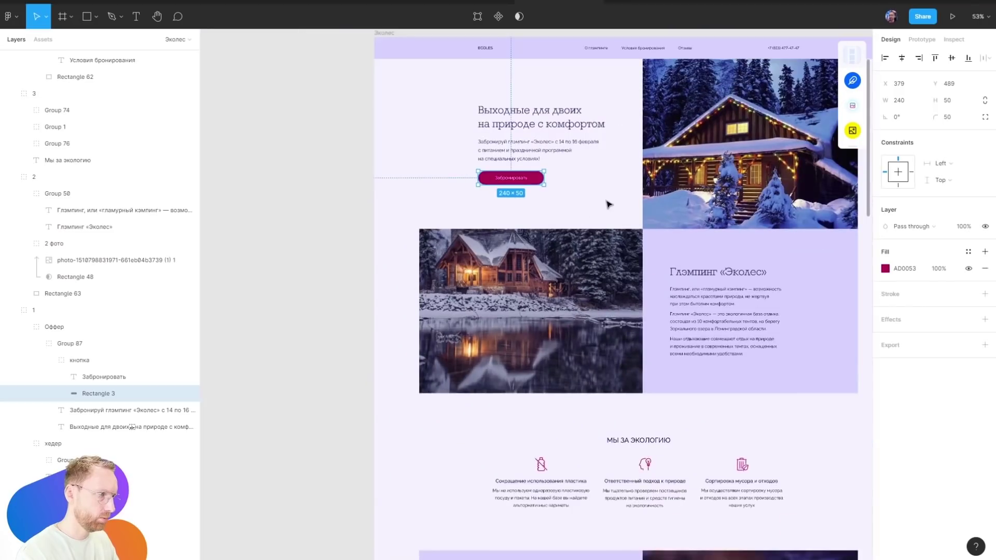
scroll(602, 197, up, 2)
key(Escape)
Scroll down to the ОТЗЫВЫ review cards and select the first card's reviewer name
scroll(570, 187, down, 4)
scroll(551, 295, down, 2)
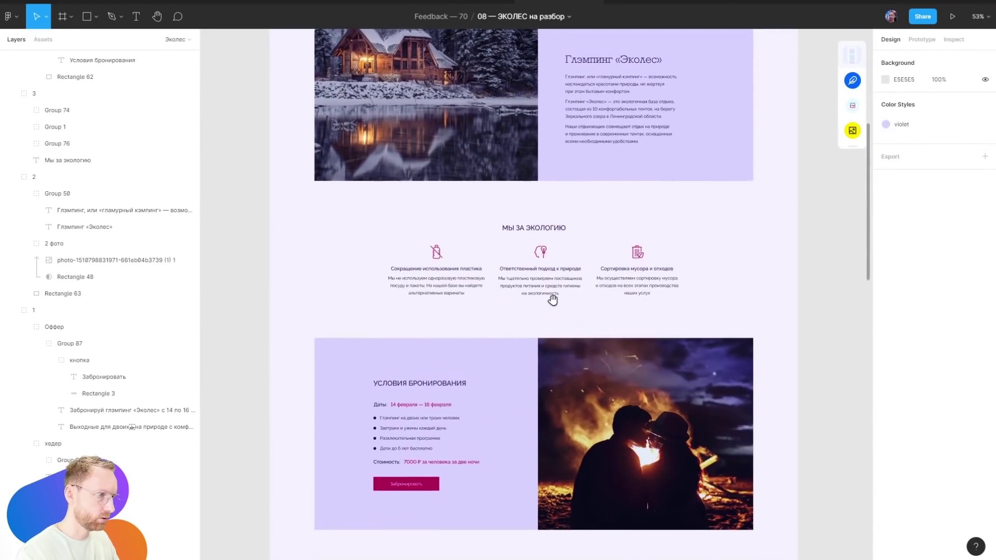
ctrl+scroll(316, 220, up, 5)
ctrl+click(317, 215)
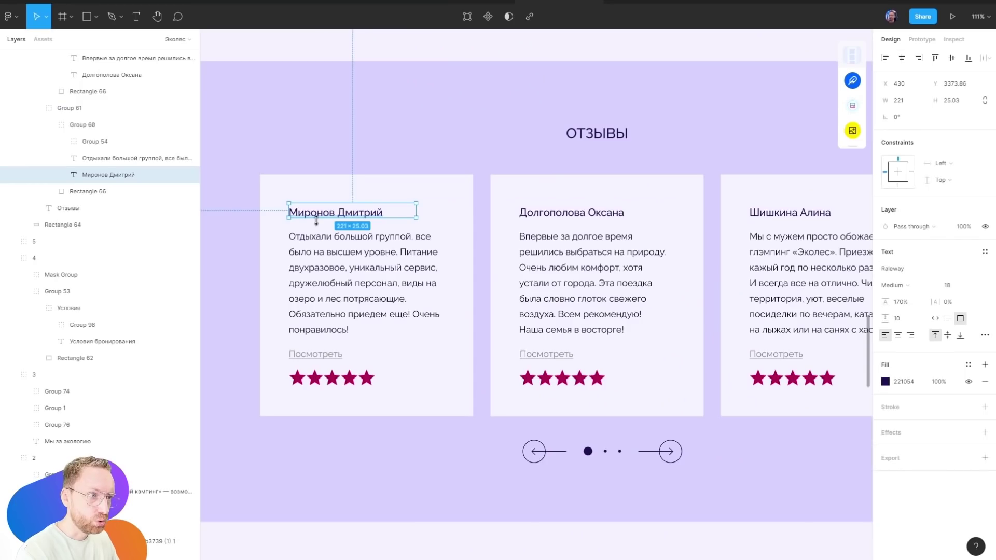
Replace the first and middle review card titles with review phrases such as 'Очень понравилось!'
click(412, 314)
double_click(358, 213)
key(ctrl+a)
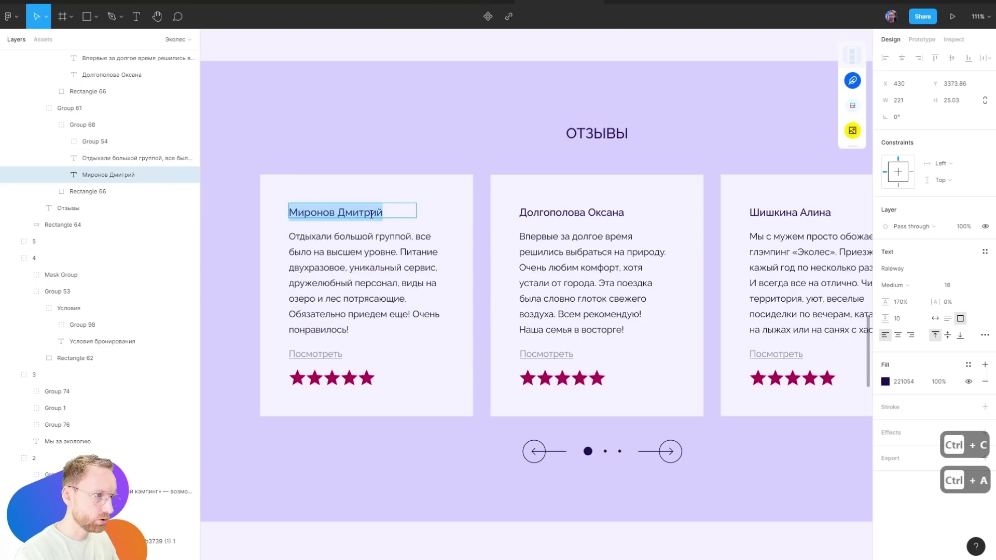
text(Очень понравилось!)
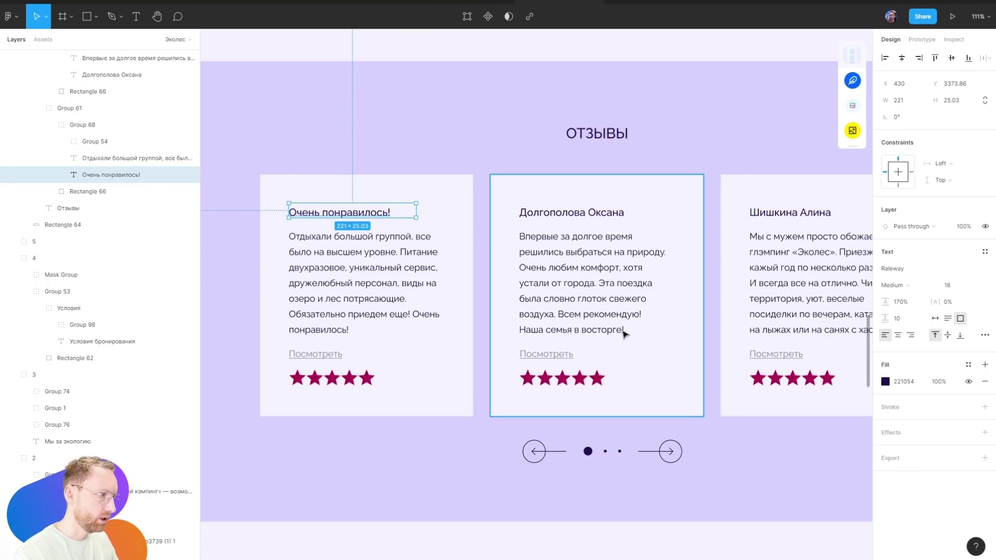
double_click(620, 332)
key(Escape)
key(ctrl+c)
double_click(575, 218)
key(ctrl+a)
key(ctrl+shift+v)
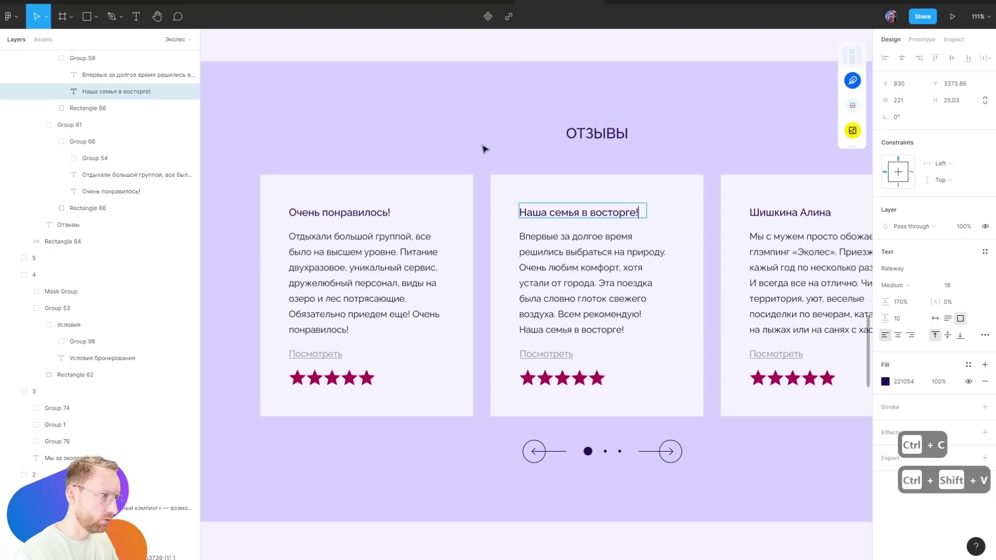
key(Escape)
Set the three review card titles to font size 20 with auto width
click(712, 136)
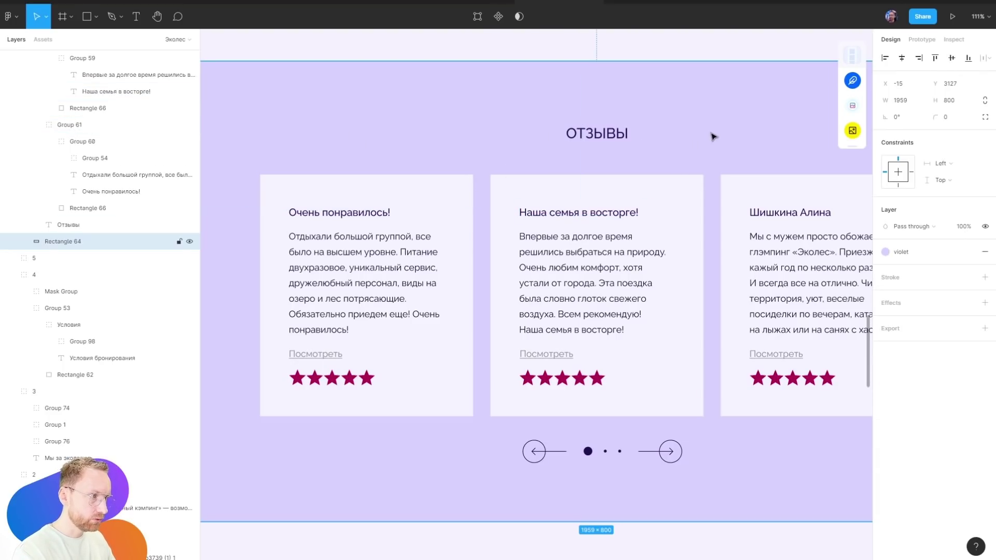
scroll(402, 129, down, 2)
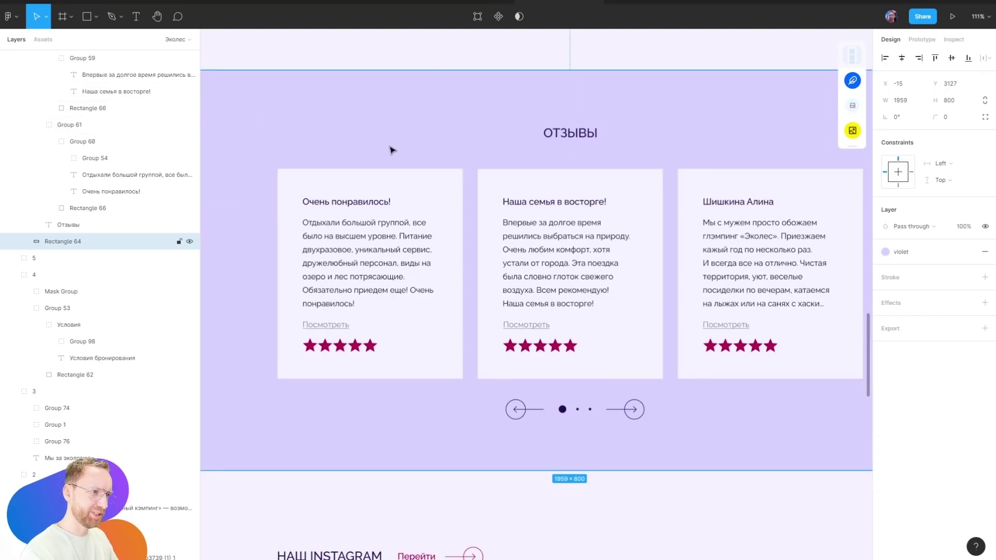
drag(517, 135, 500, 185)
ctrl+click(363, 254)
ctrl+shift+click(527, 254)
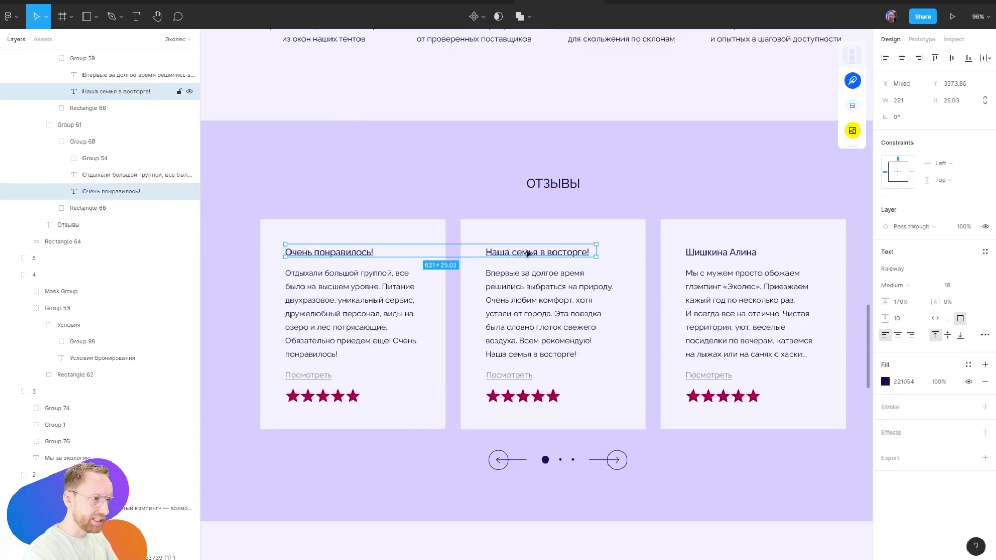
ctrl+shift+click(734, 250)
key(Return)
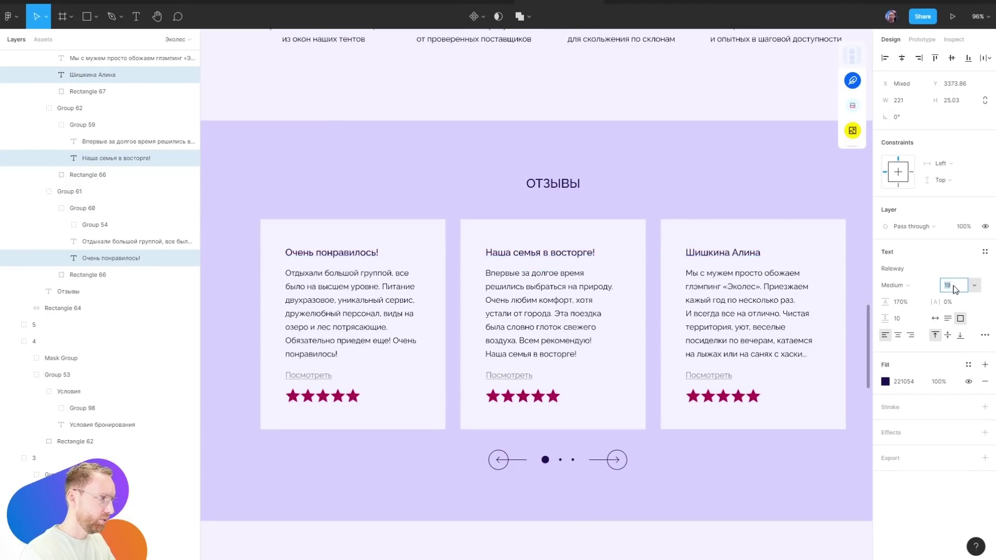
click(797, 151)
key(ctrl+z)
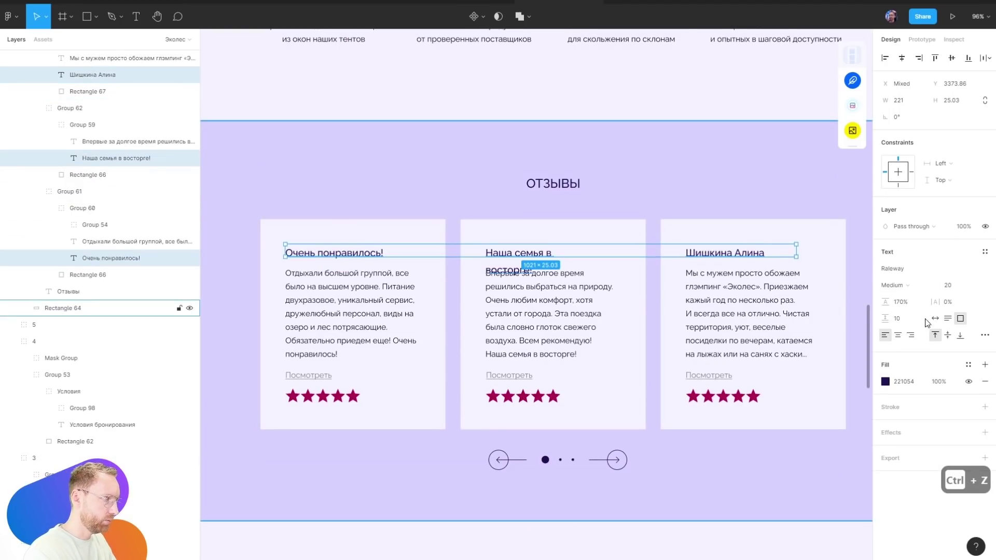
click(935, 318)
click(780, 160)
Change the fill of the three review body texts to muted violet 7672A7
click(370, 292)
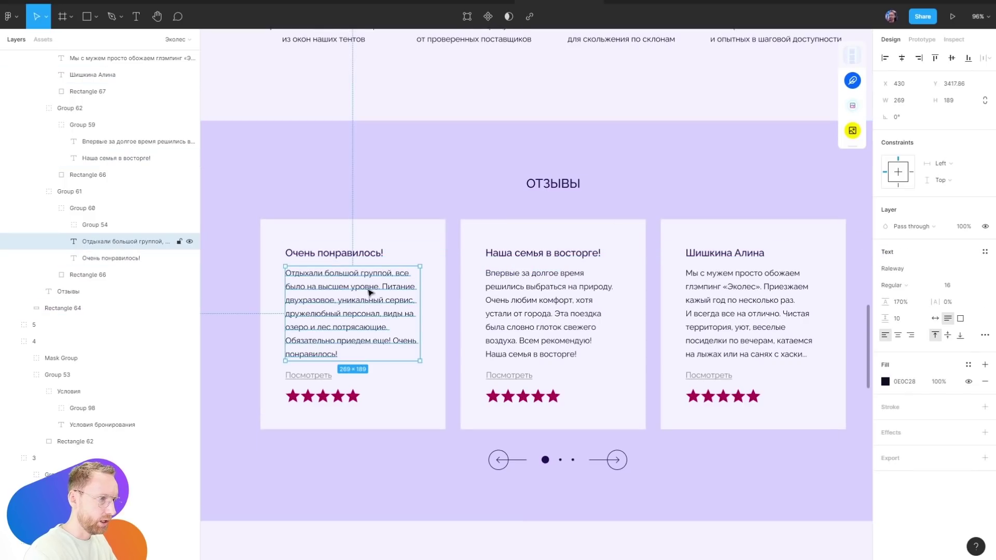
shift+click(550, 293)
shift+click(751, 287)
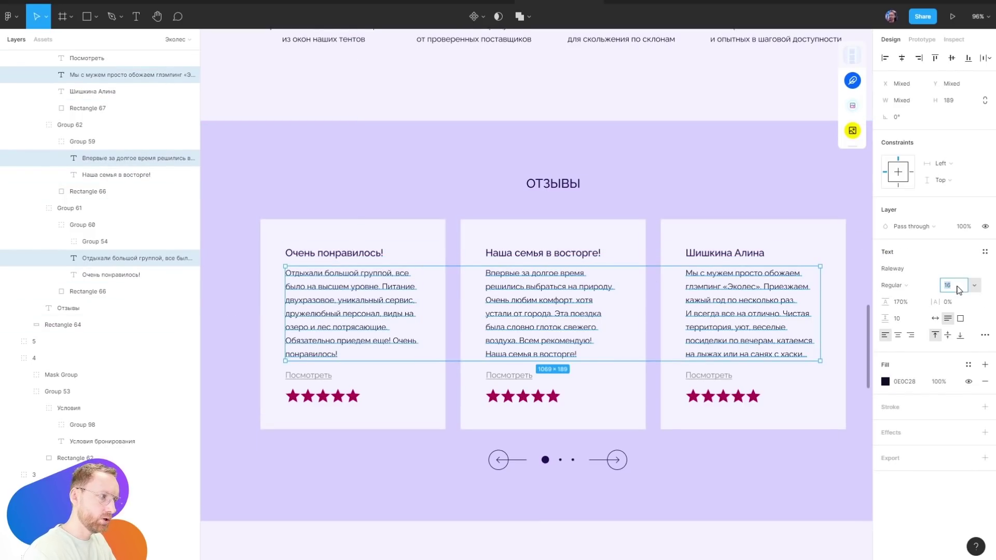
click(885, 382)
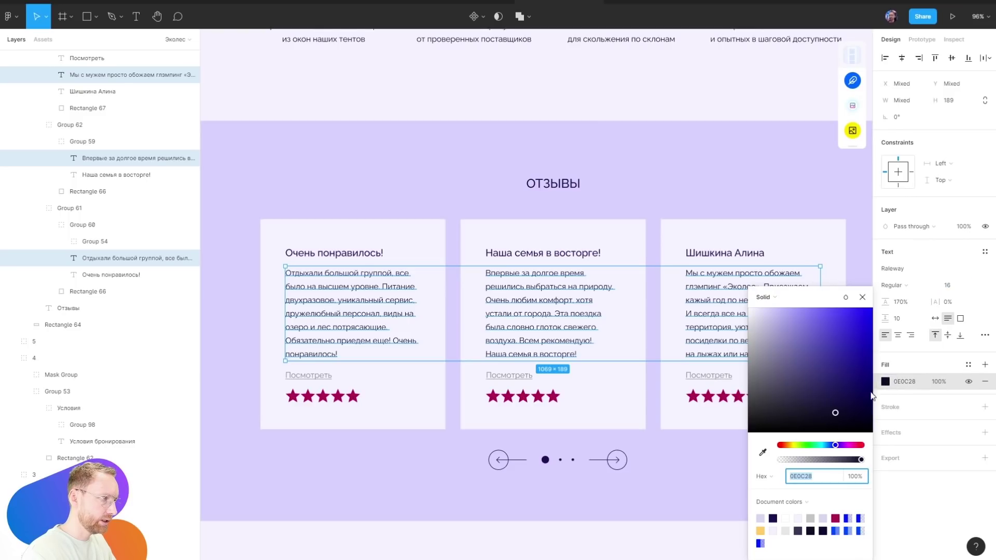
drag(826, 409, 788, 355)
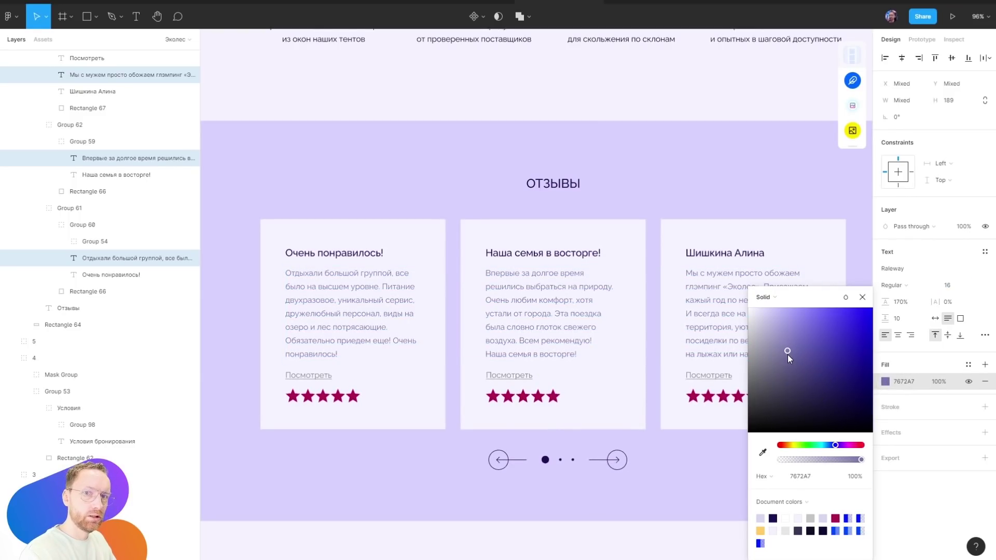
click(441, 113)
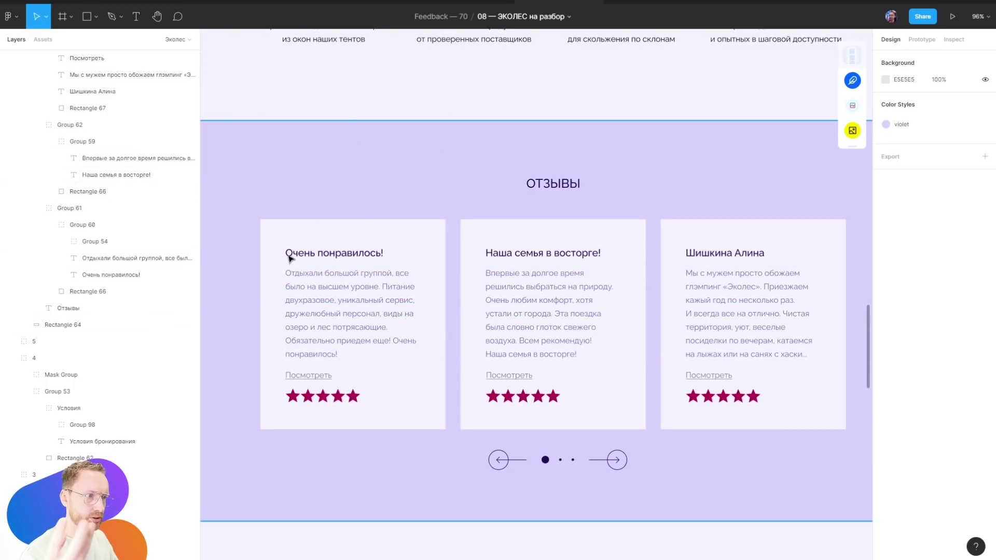
Try moving the first card's stars above its title, then undo back to the original layout
click(344, 398)
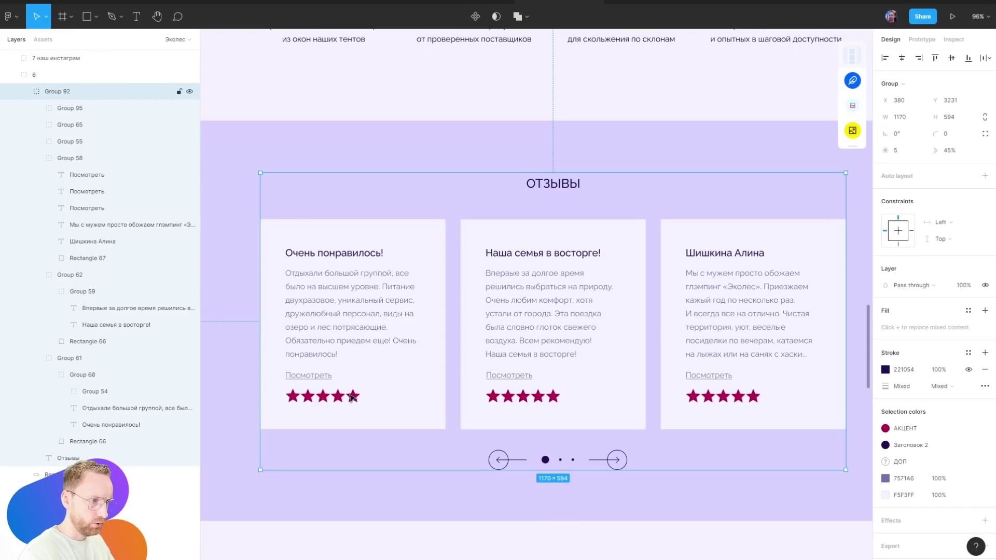
double_click(351, 398)
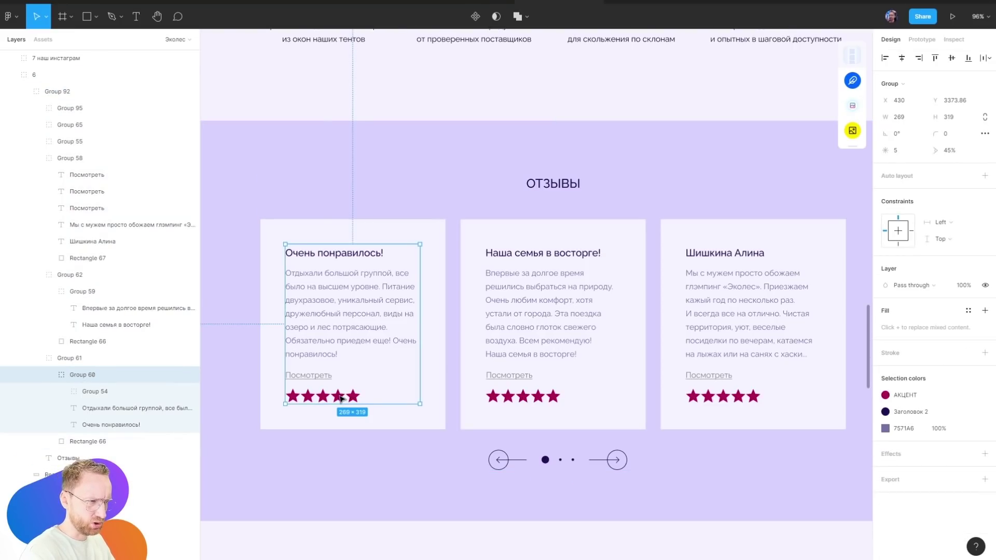
drag(341, 398, 340, 231)
shift+click(332, 253)
shift+click(362, 289)
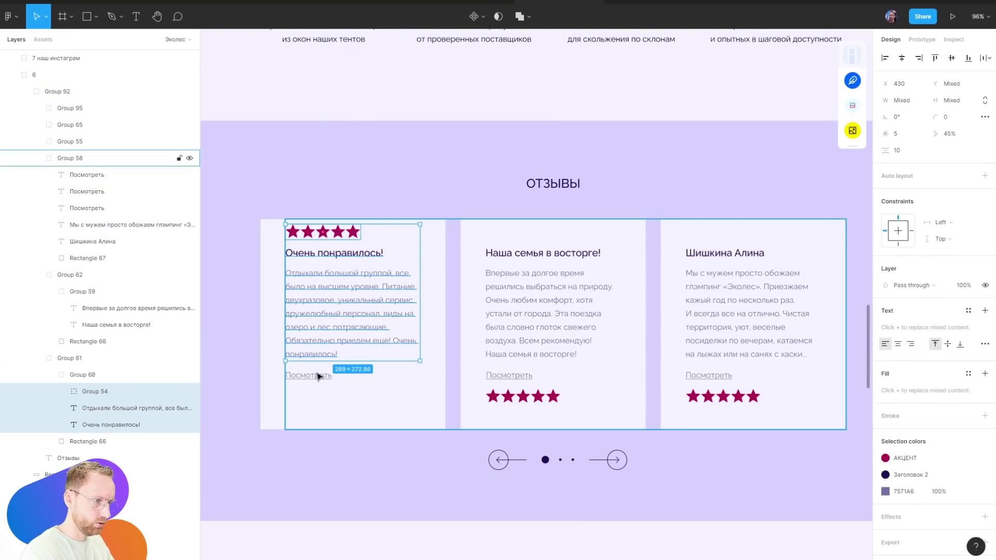
key(ctrl+z)
key(ctrl+z)
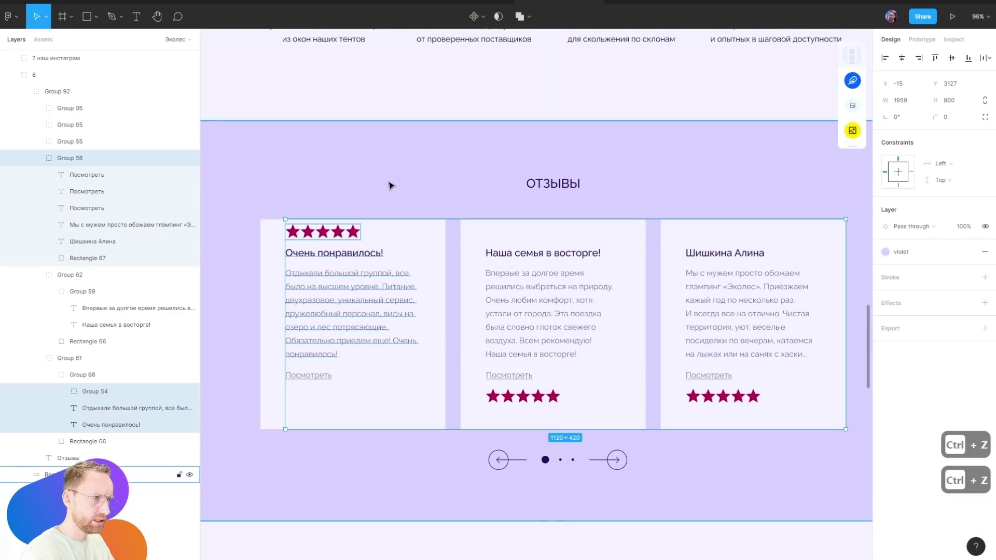
key(ctrl+z)
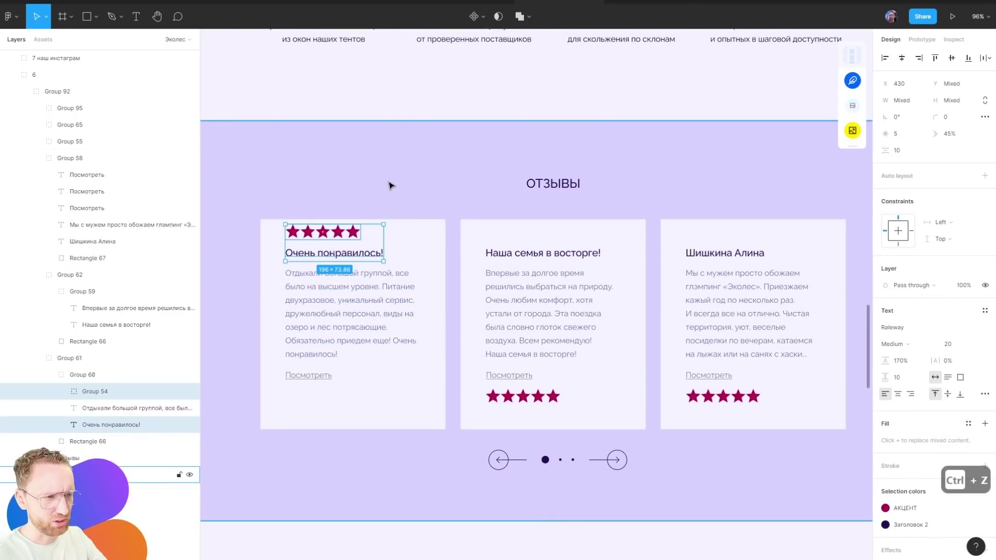
key(ctrl+z)
key(ctrl+z)
click(435, 167)
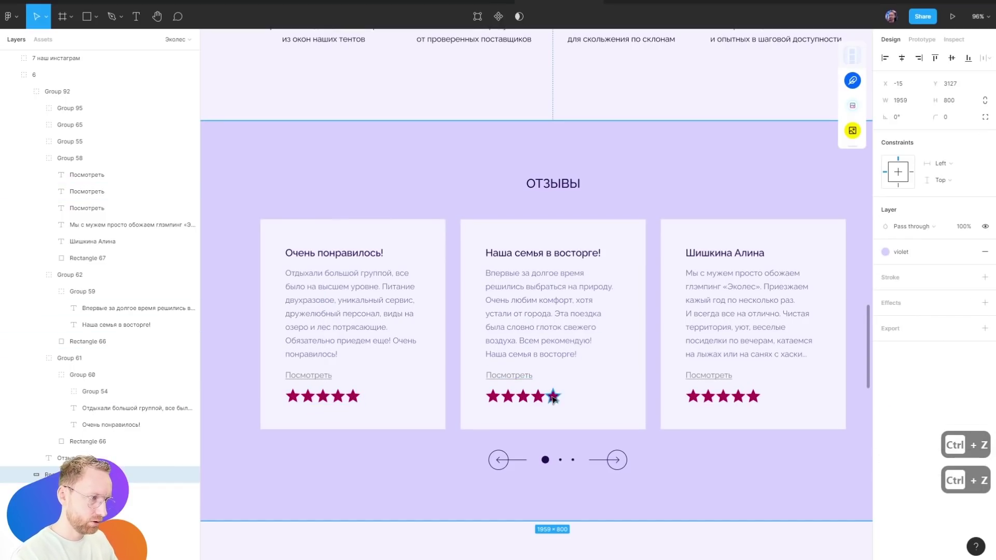
Delete the outlined fifth star from the middle review card, leaving four stars
click(553, 397)
key(Delete)
key(ctrl+z)
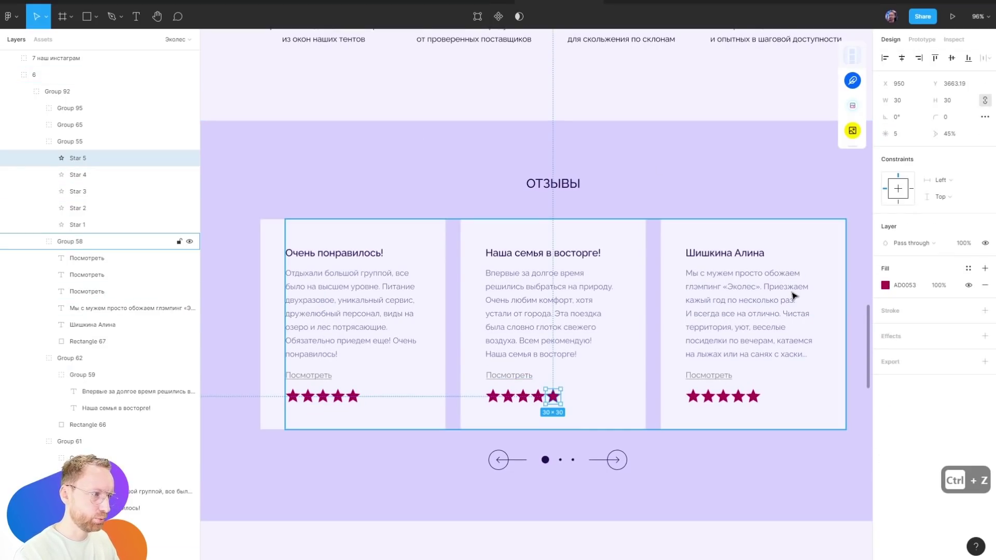
click(562, 396)
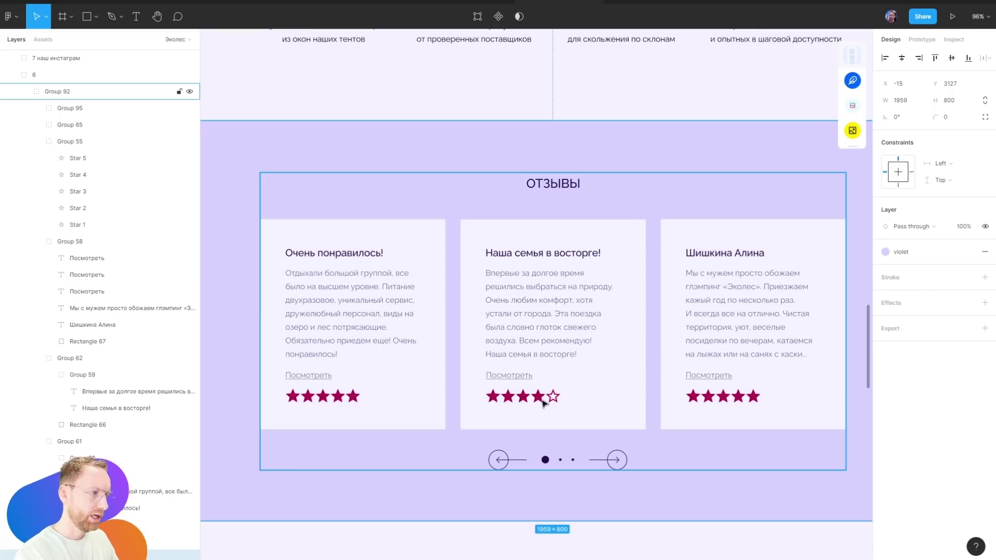
click(552, 397)
key(Delete)
click(678, 183)
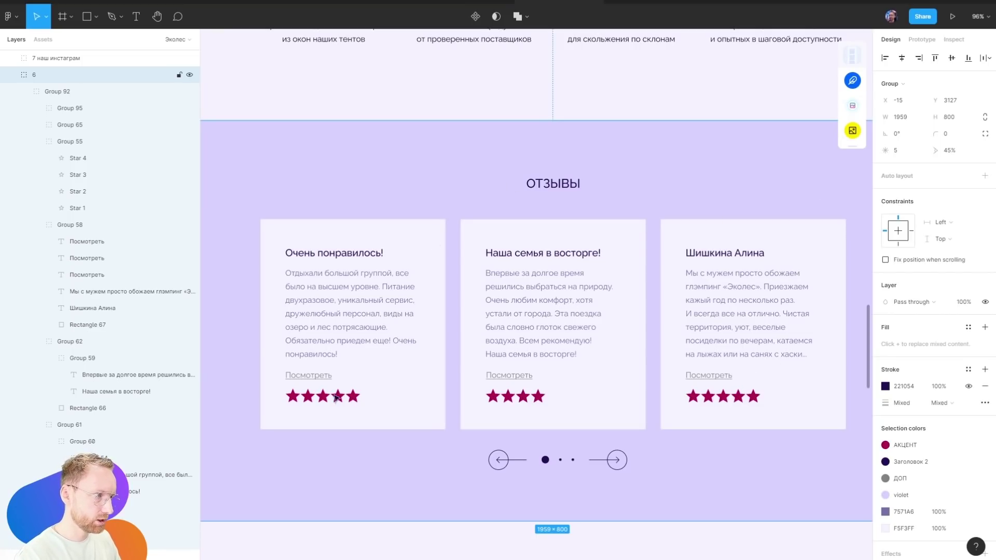
scroll(622, 298, down, 3)
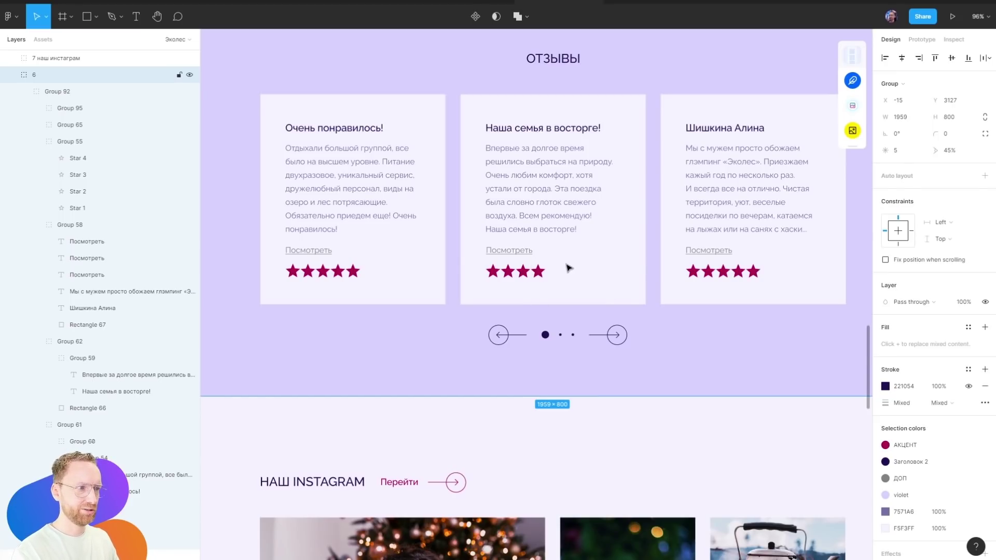
Round the first card's five stars with radius 0.3 and shrink them to about 93×19
ctrl+click(292, 271)
scroll(291, 271, up, 5)
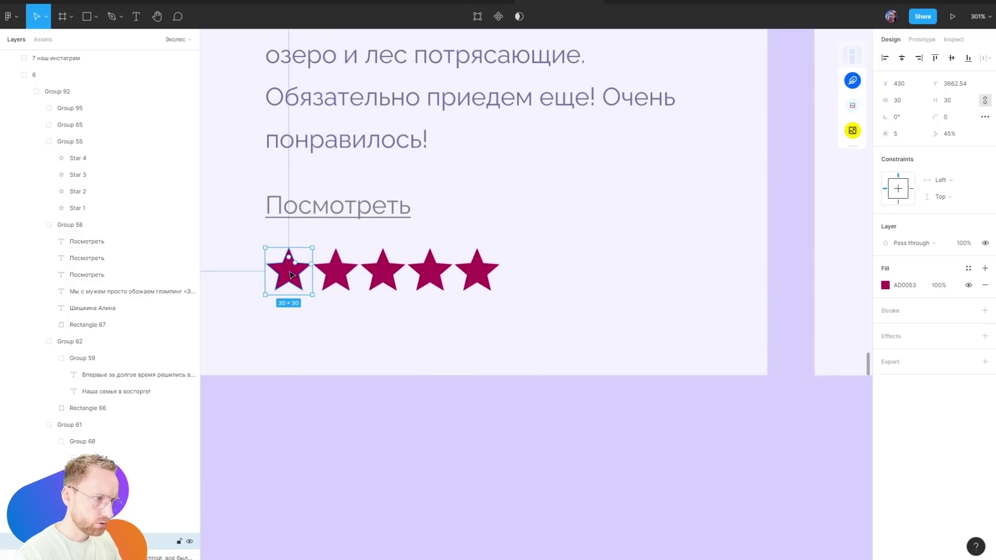
shift+click(336, 270)
shift+click(383, 270)
shift+click(428, 275)
shift+click(476, 271)
scroll(386, 225, up, 5)
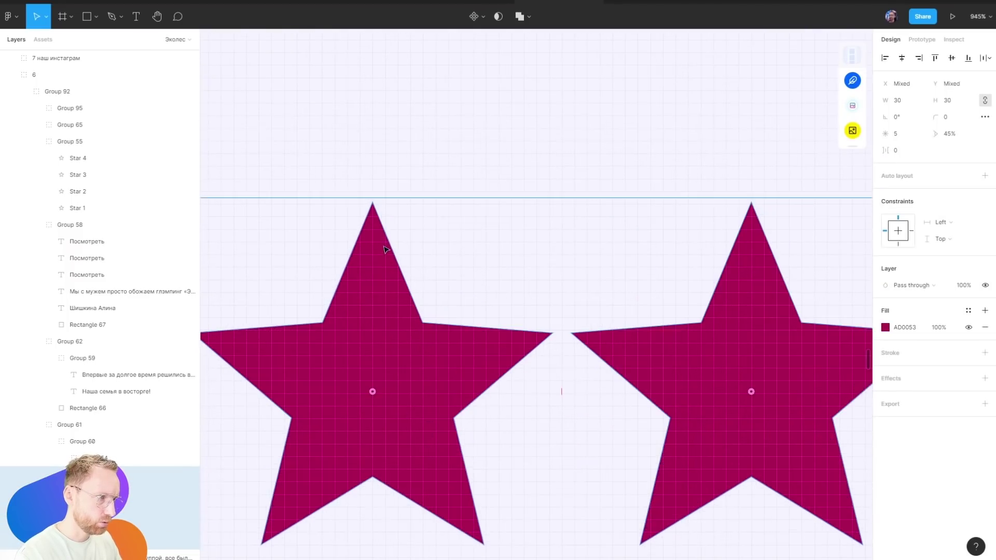
scroll(387, 226, up, 5)
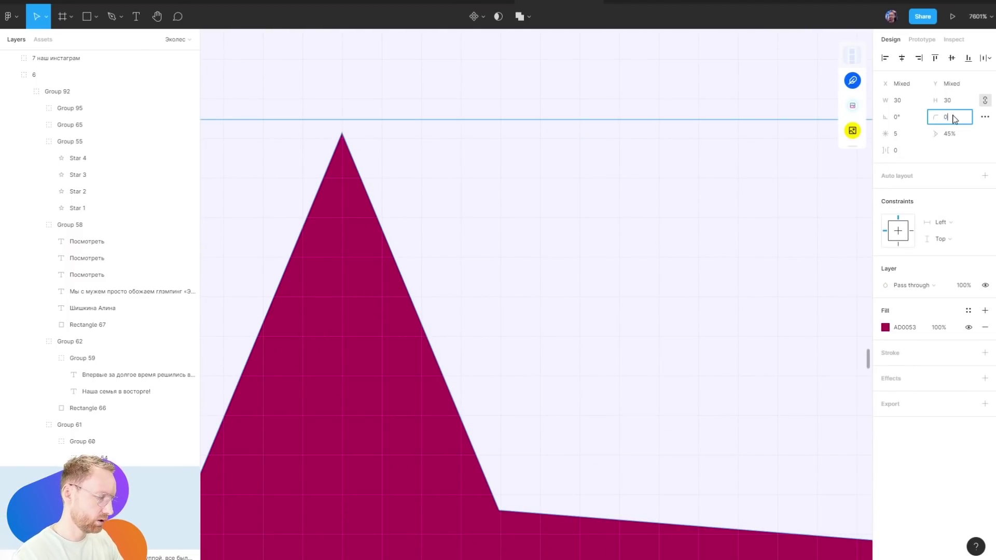
text(.3)
key(Return)
scroll(692, 171, down, 5)
scroll(631, 222, down, 5)
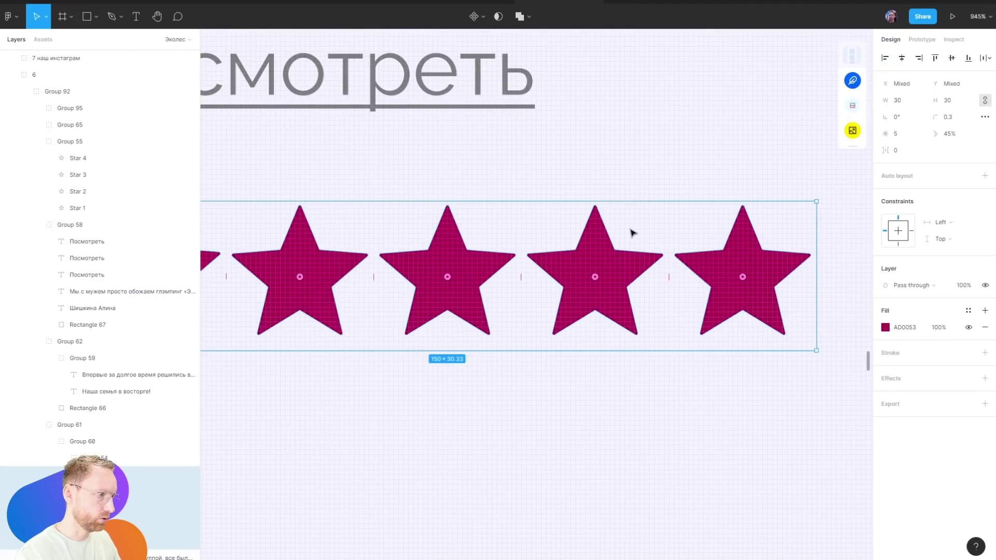
scroll(632, 232, down, 5)
drag(701, 218, 594, 258)
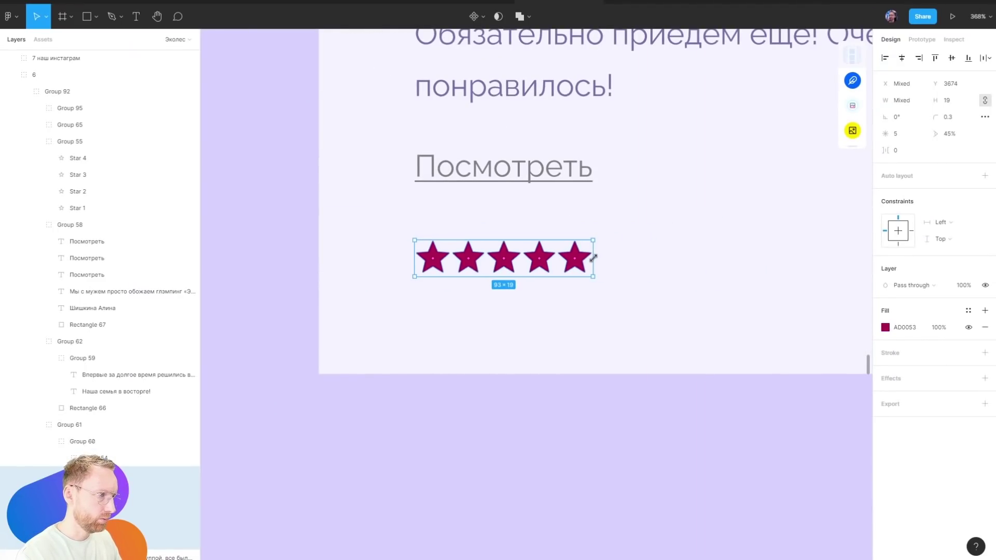
scroll(581, 234, down, 5)
Draw and delete a test rectangle in outline view, then restore normal rendering
key(ctrl+shift+3)
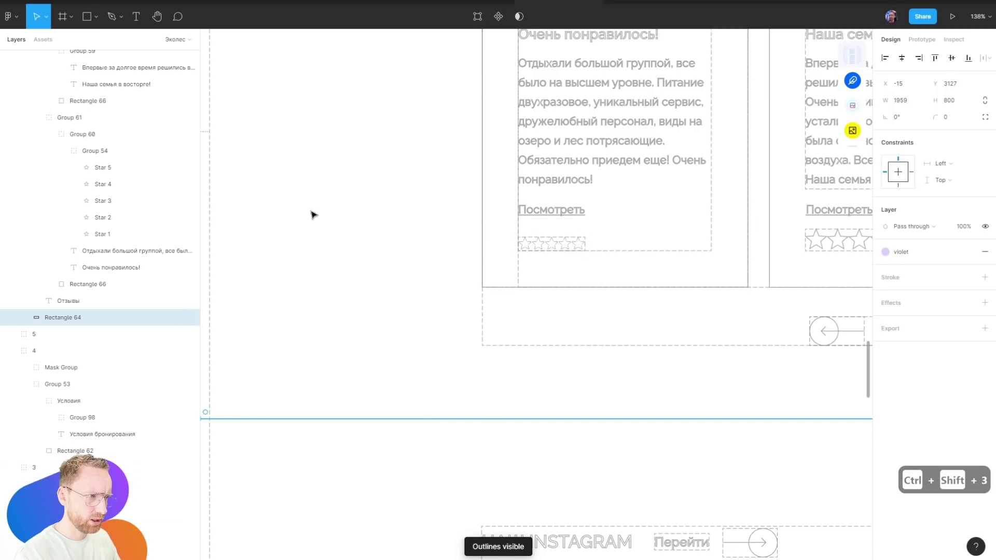
key(r)
drag(304, 206, 340, 236)
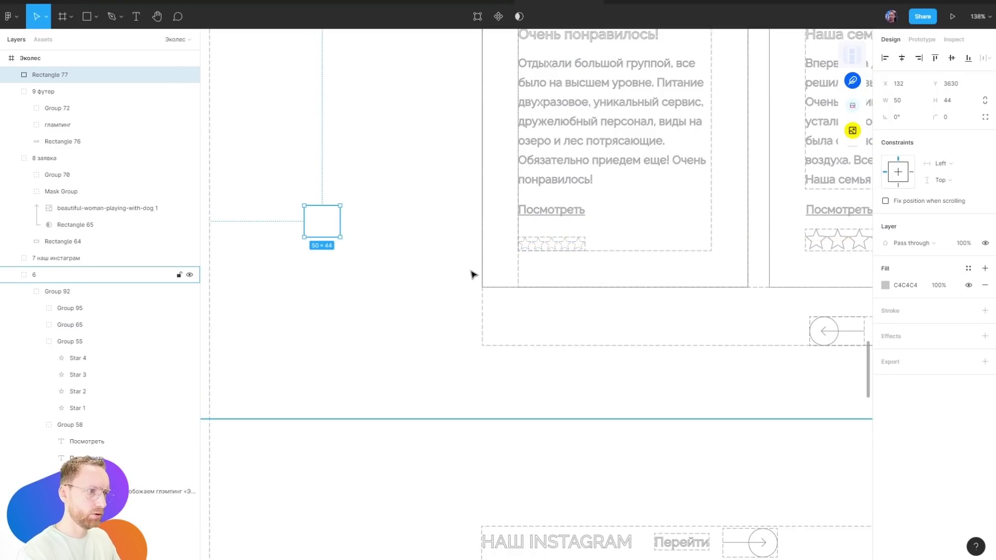
key(Delete)
key(ctrl+shift+3)
scroll(495, 228, down, 5)
scroll(519, 218, up, 2)
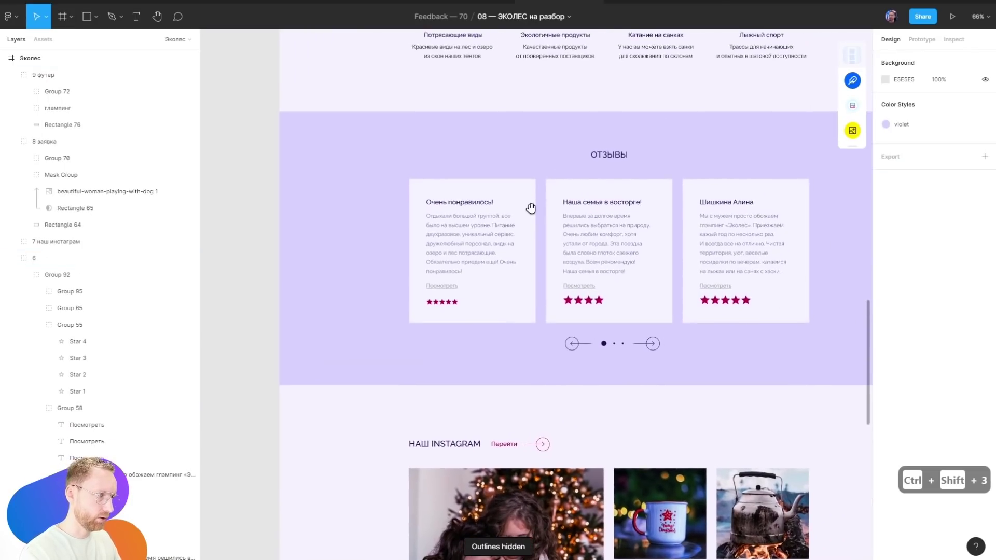
scroll(530, 208, up, 5)
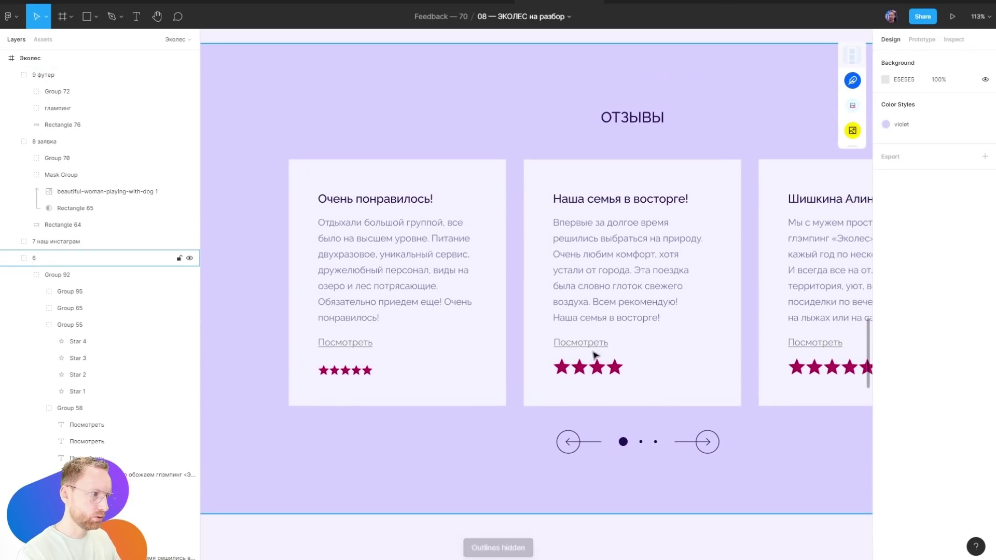
scroll(768, 306, right, 2)
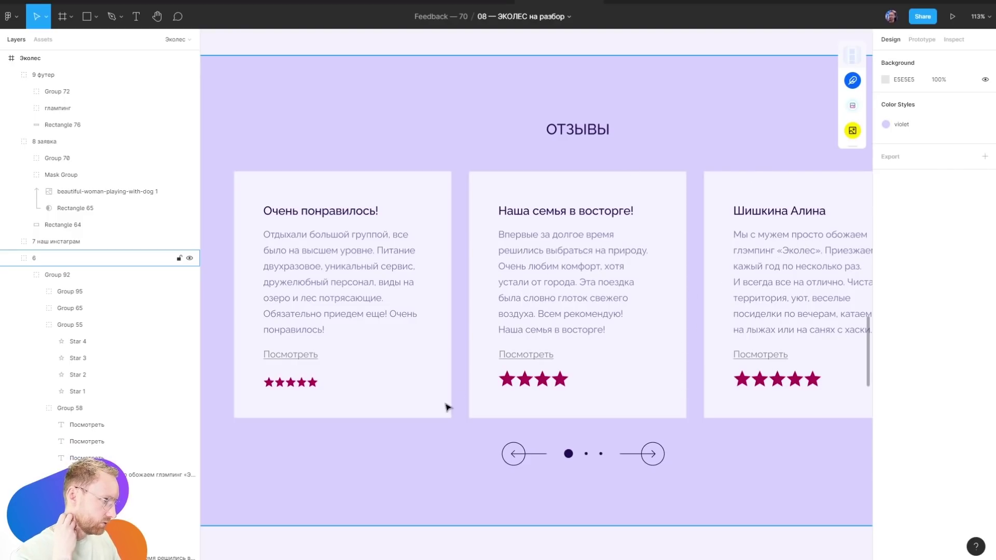
Delete the Посмотреть links from the first and second review cards
click(311, 356)
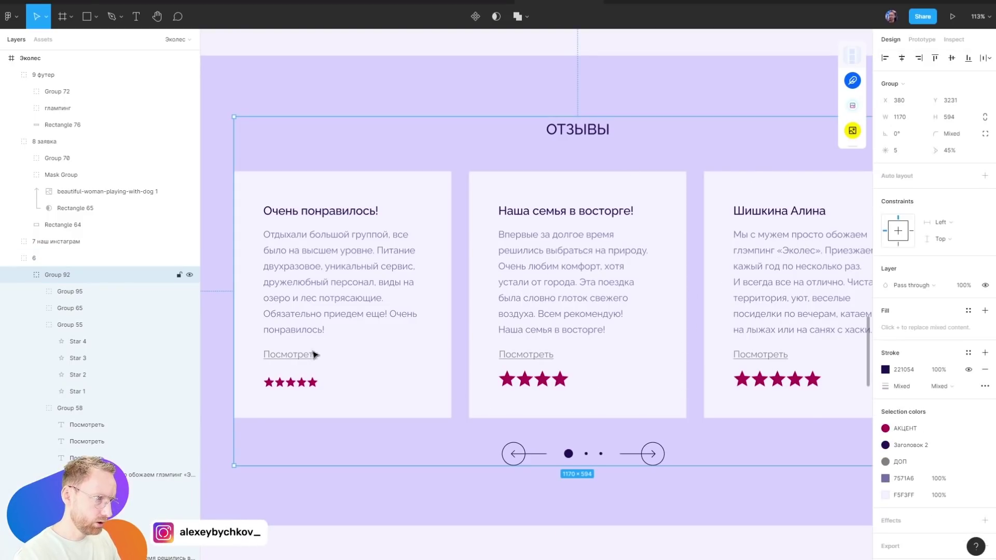
double_click(298, 356)
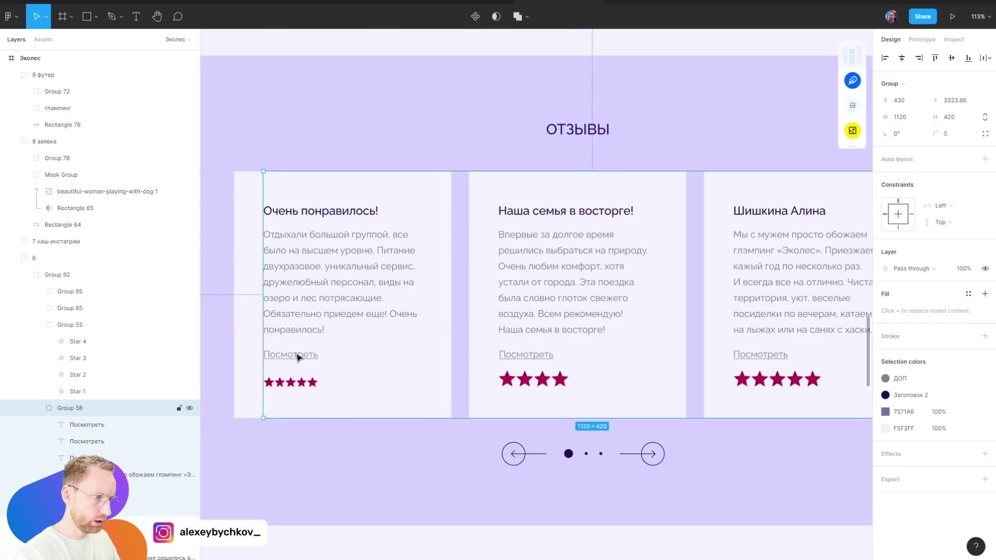
key(Delete)
click(541, 366)
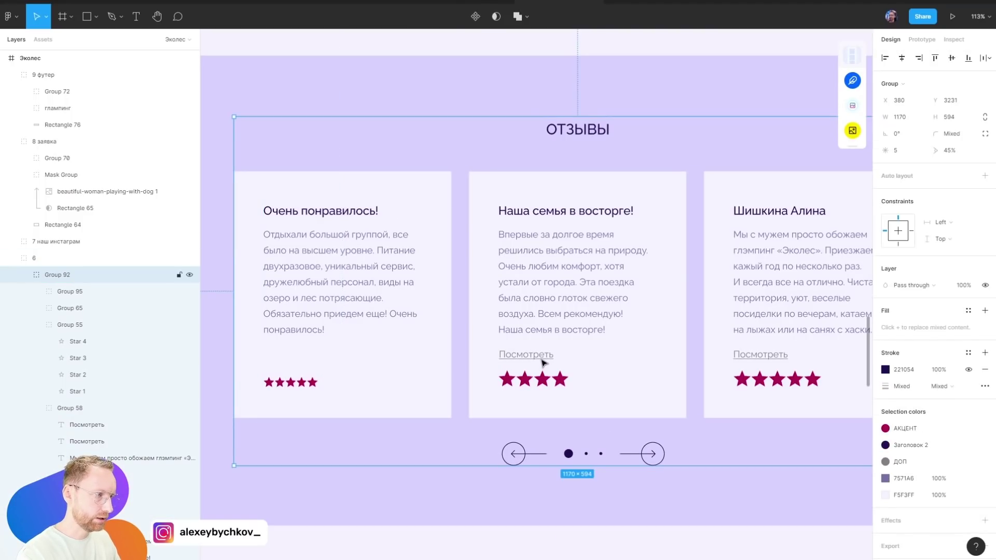
double_click(540, 364)
key(Delete)
ctrl+scroll(602, 333, down, 5)
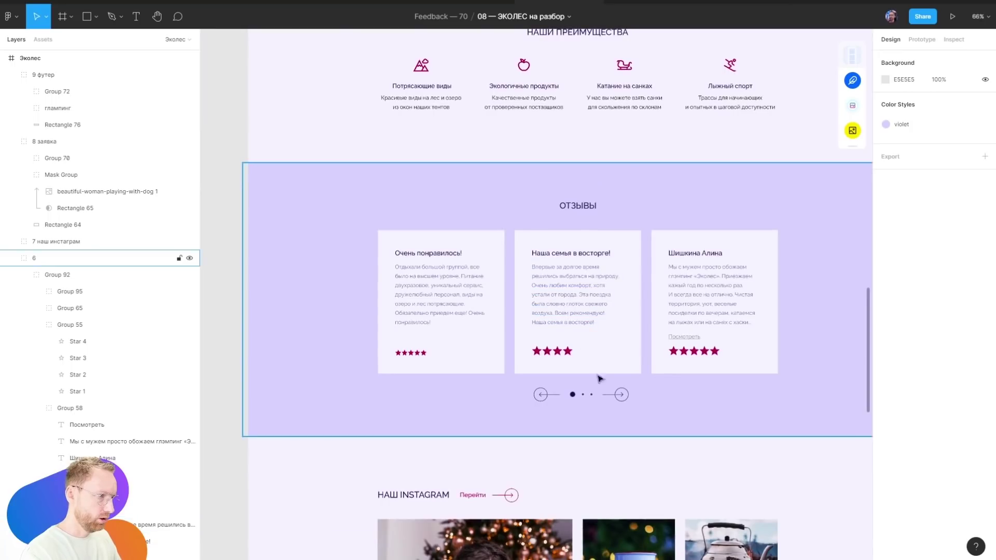
scroll(570, 311, down, 3)
scroll(544, 298, down, 10)
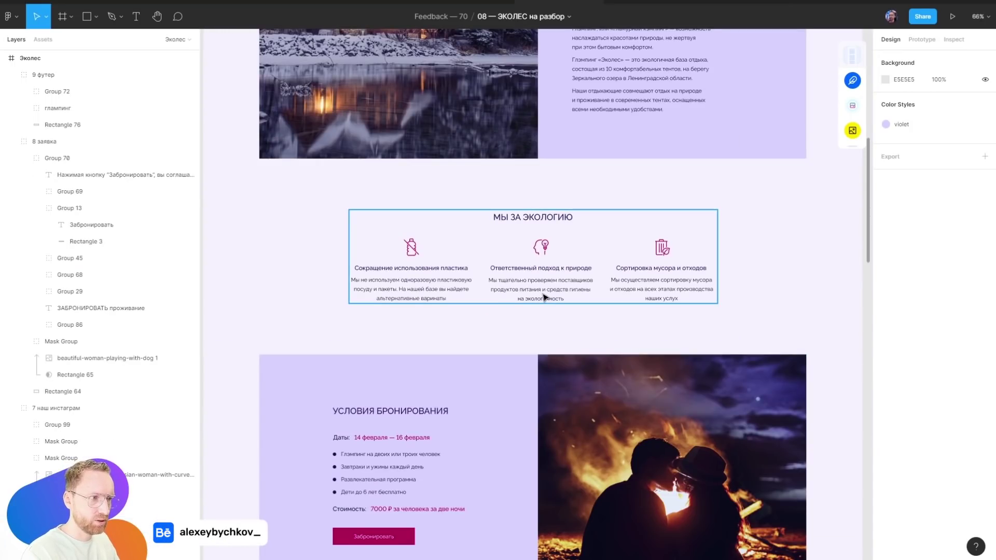
scroll(543, 297, up, 2)
scroll(544, 297, up, 3)
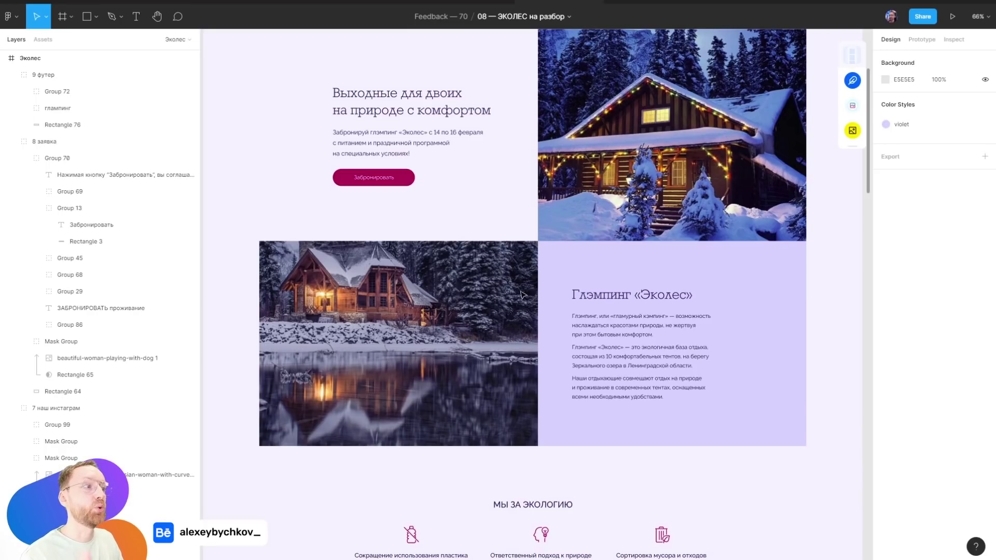
scroll(521, 295, up, 2)
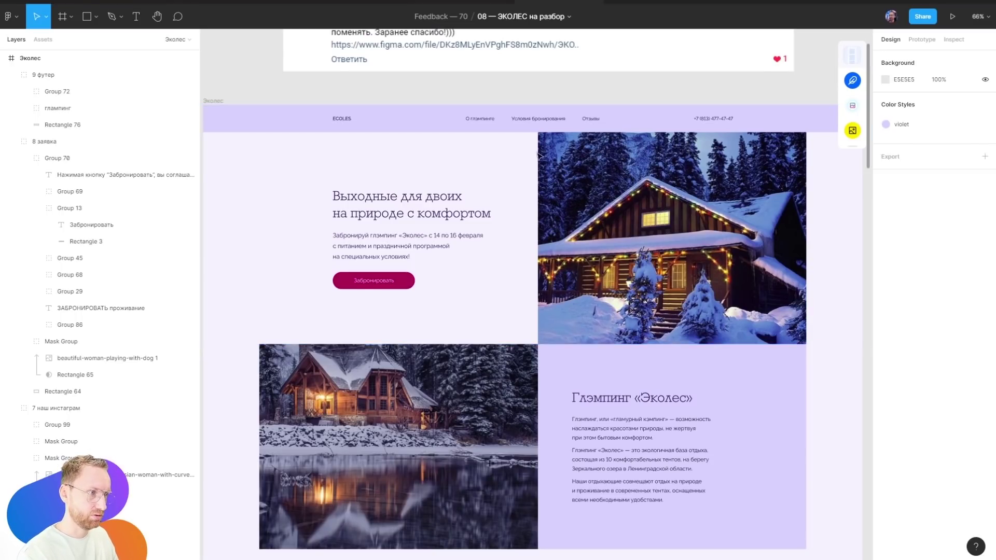
click(629, 192)
scroll(519, 172, down, 5)
scroll(436, 147, down, 1)
scroll(542, 268, down, 5)
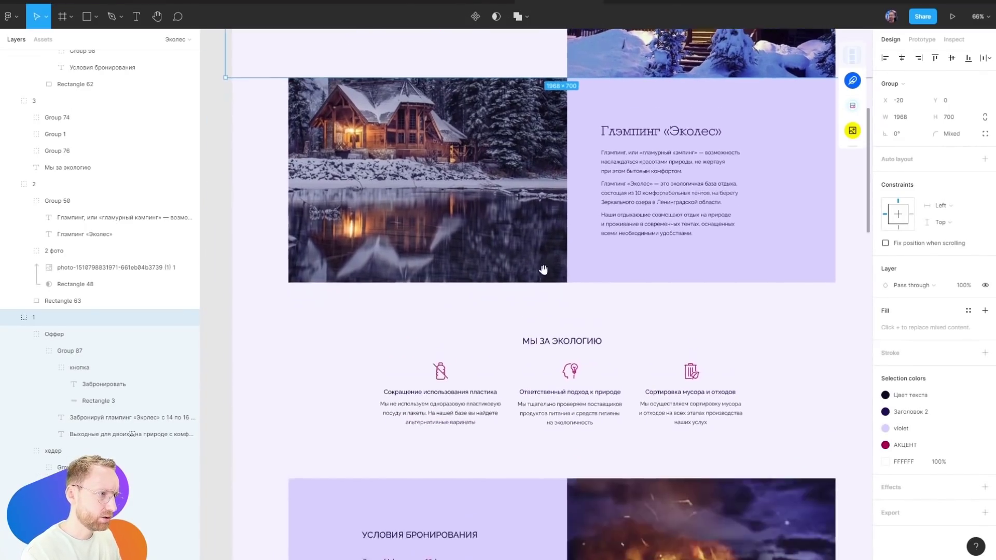
scroll(557, 123, down, 6)
scroll(565, 272, down, 2)
key(ctrl+shift+3)
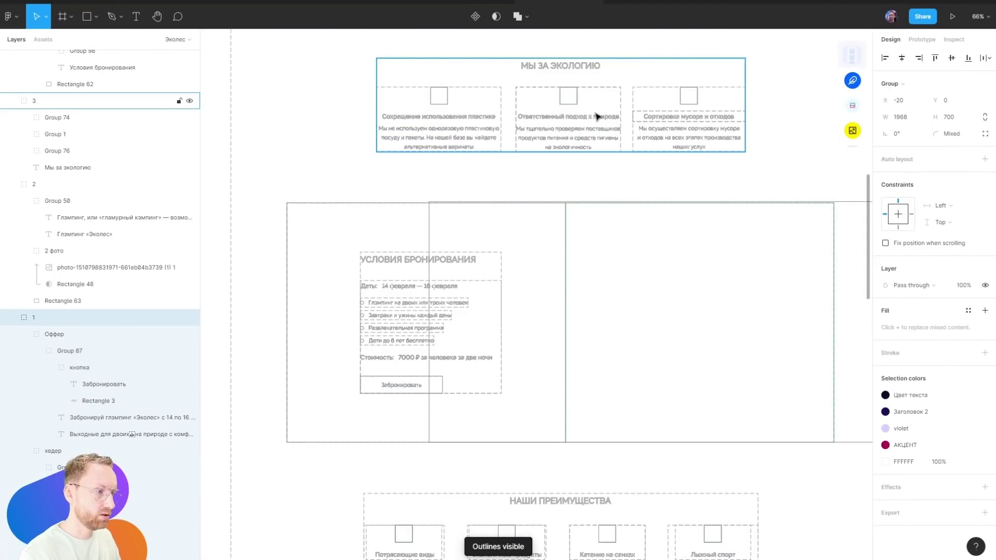
key(ctrl+shift+3)
scroll(290, 152, down, 10)
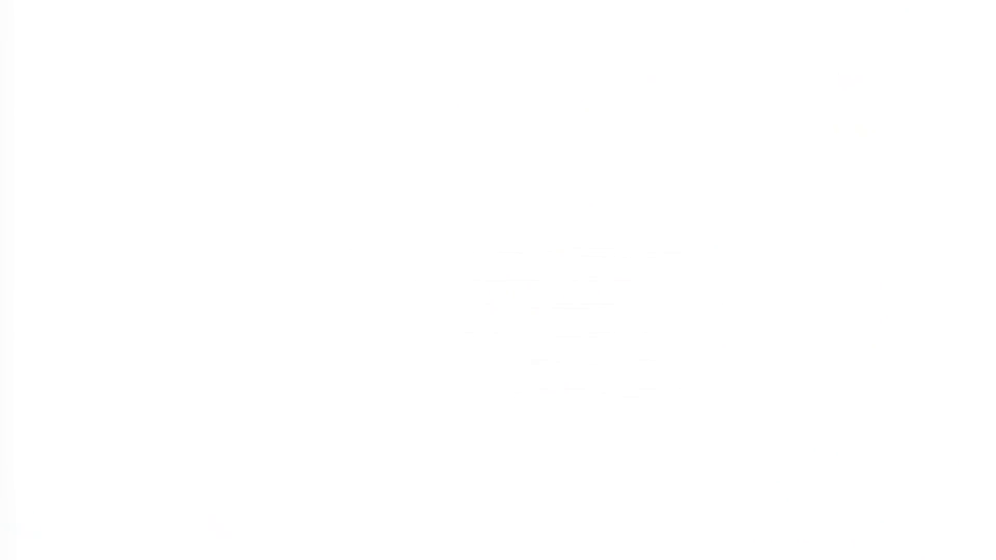
Scroll around the 09 — saunast file's page frames
scroll(427, 165, right, 1)
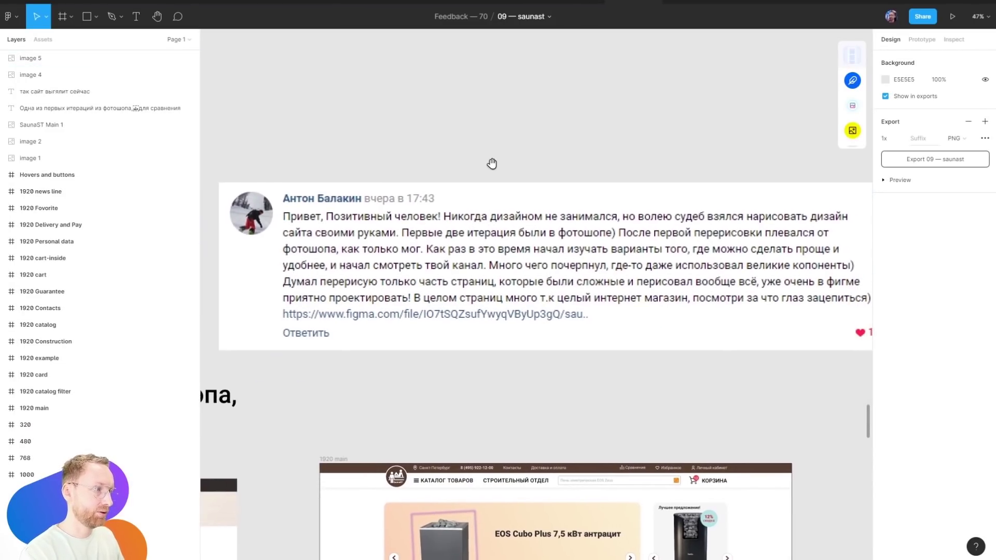
scroll(491, 162, right, 1)
scroll(450, 165, right, 2)
scroll(417, 173, down, 1)
scroll(417, 173, left, 1)
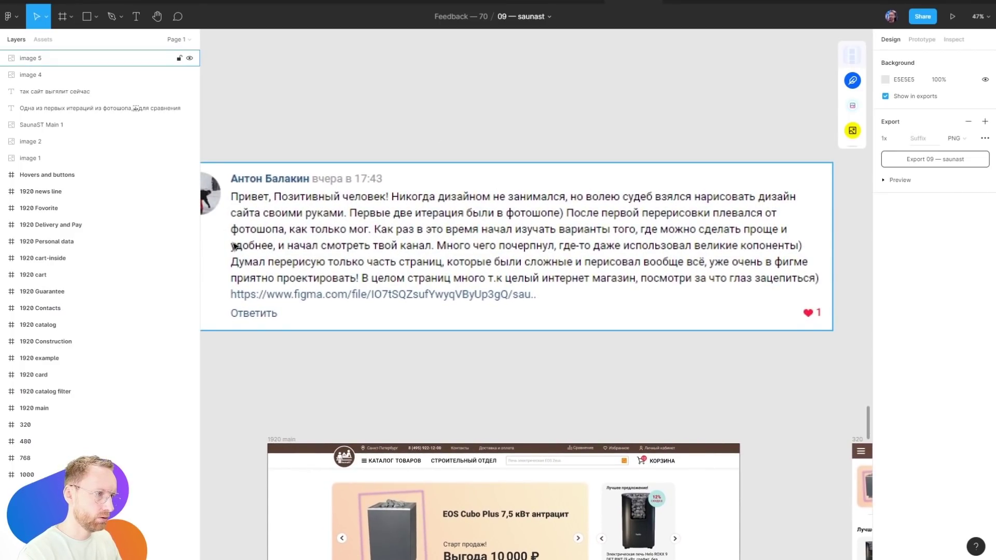
scroll(693, 233, down, 3)
scroll(714, 231, up, 5)
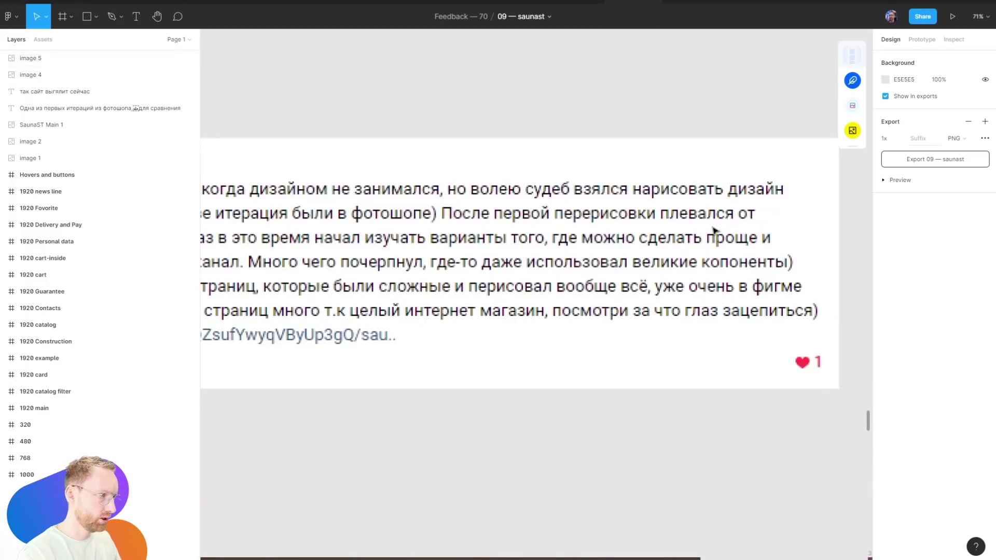
scroll(713, 231, down, 3)
scroll(596, 249, down, 2)
scroll(519, 197, down, 3)
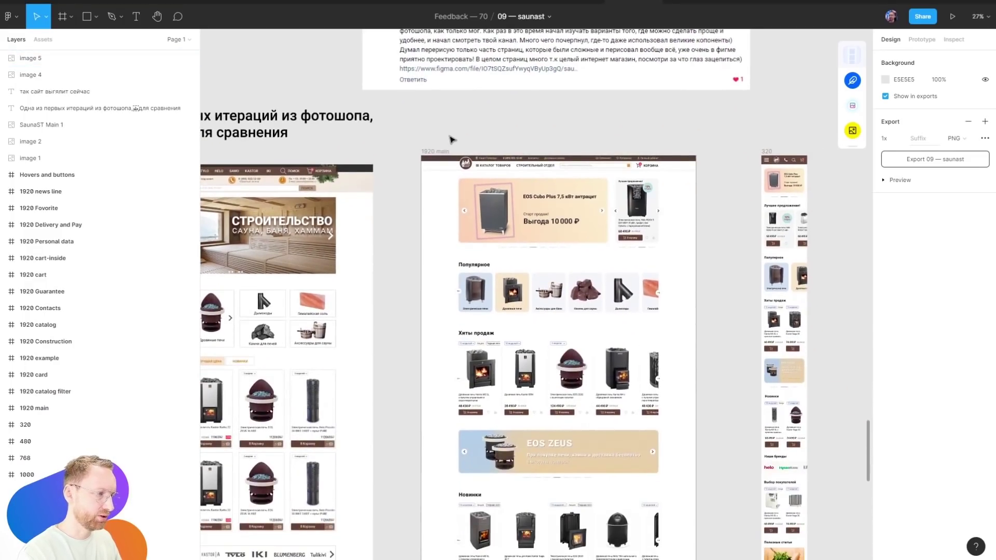
scroll(450, 139, down, 3)
Browse the frames in outline view, then bring the comparison screenshots into view
key(ctrl+shift+3)
drag(689, 222, 555, 229)
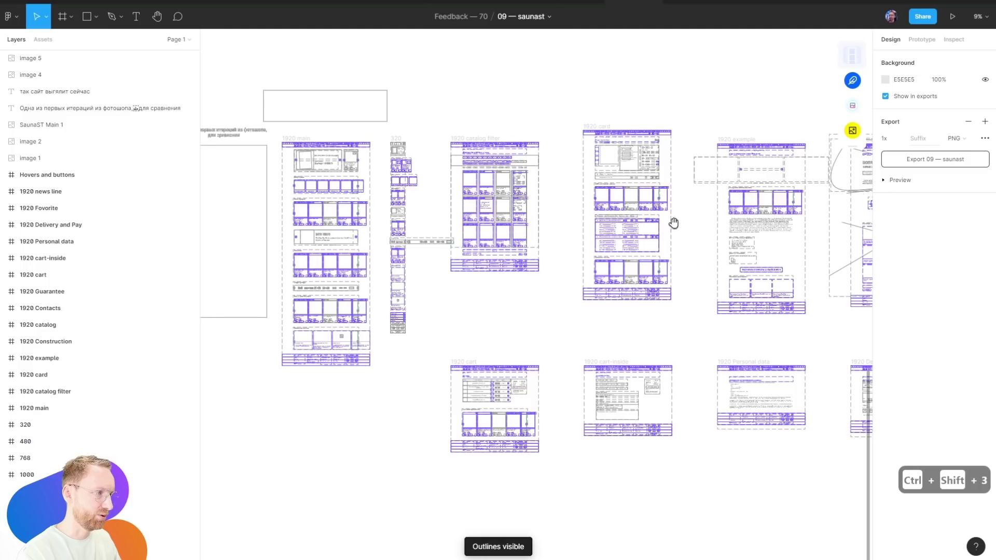
drag(673, 222, 509, 228)
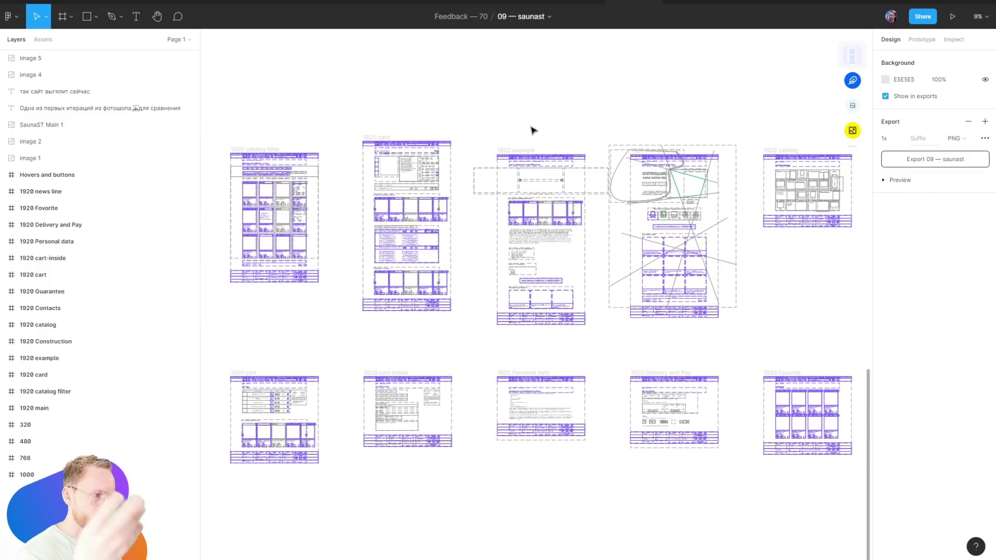
key(ctrl+shift+3)
drag(556, 158, 348, 182)
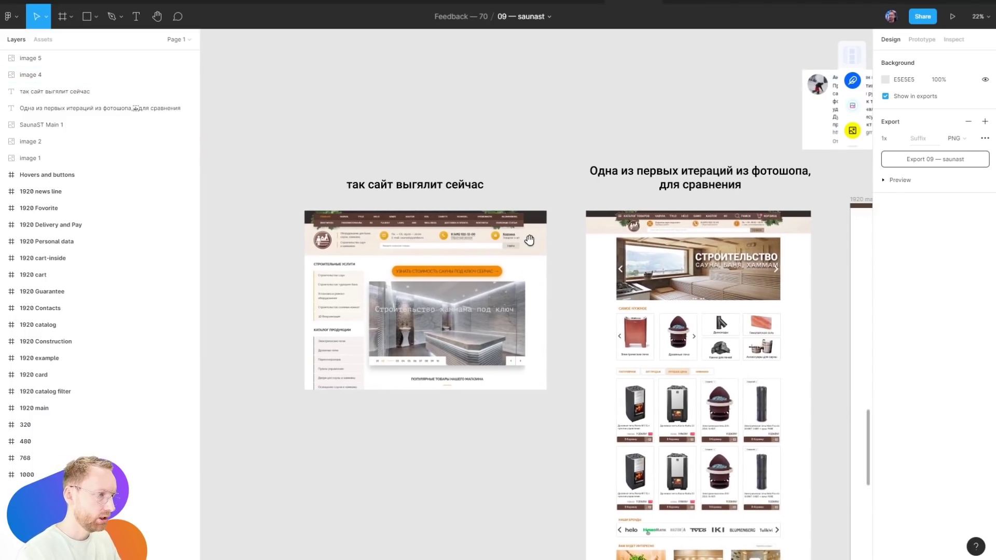
drag(643, 224, 497, 216)
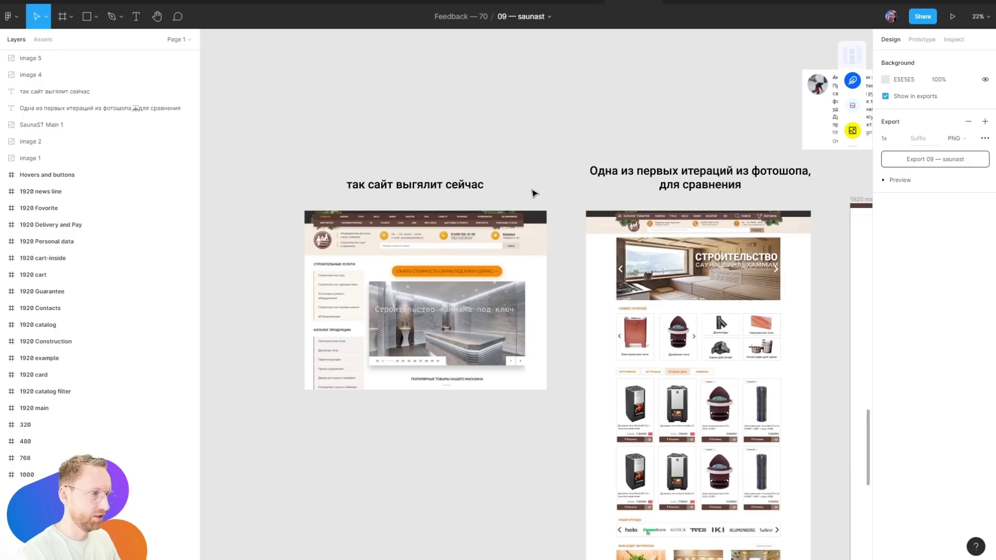
Toggle outlines and scroll to the 1920 main homepage with the EOS Cubo Plus banner
key(ctrl+shift+3)
key(ctrl+shift+3)
scroll(483, 231, right, 5)
key(ctrl+shift+3)
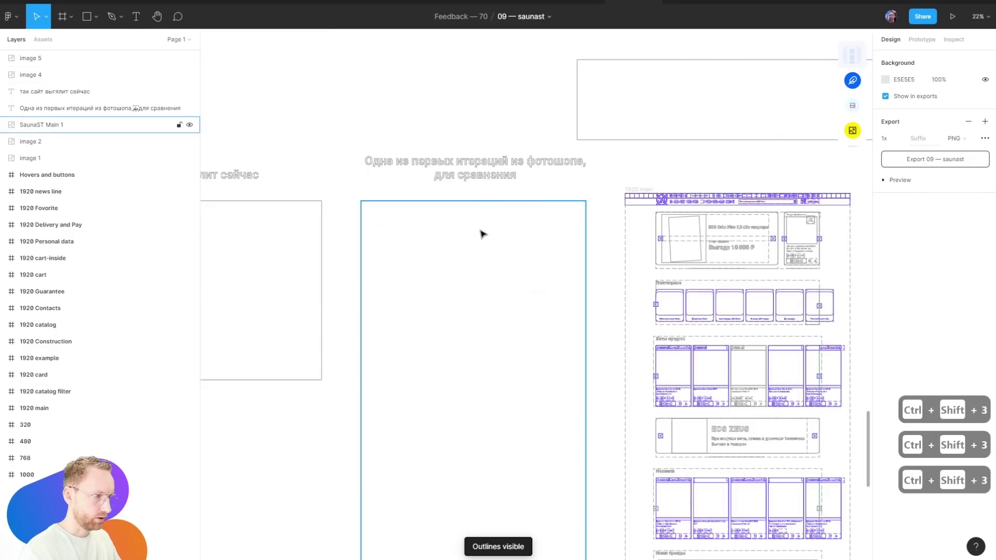
key(ctrl+shift+3)
scroll(410, 283, up, 3)
scroll(410, 283, right, 5)
scroll(441, 249, down, 2)
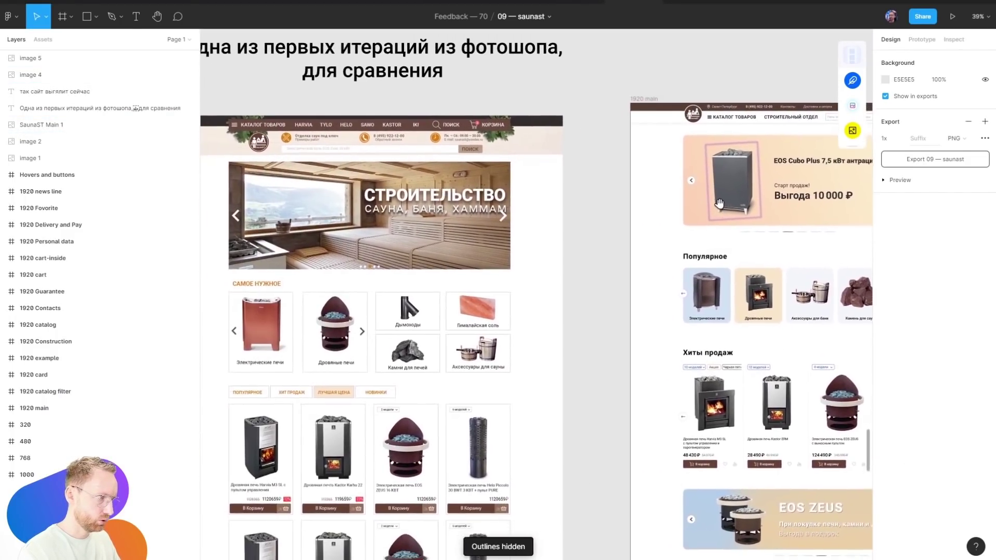
scroll(477, 208, right, 5)
scroll(503, 176, right, 5)
scroll(513, 156, up, 2)
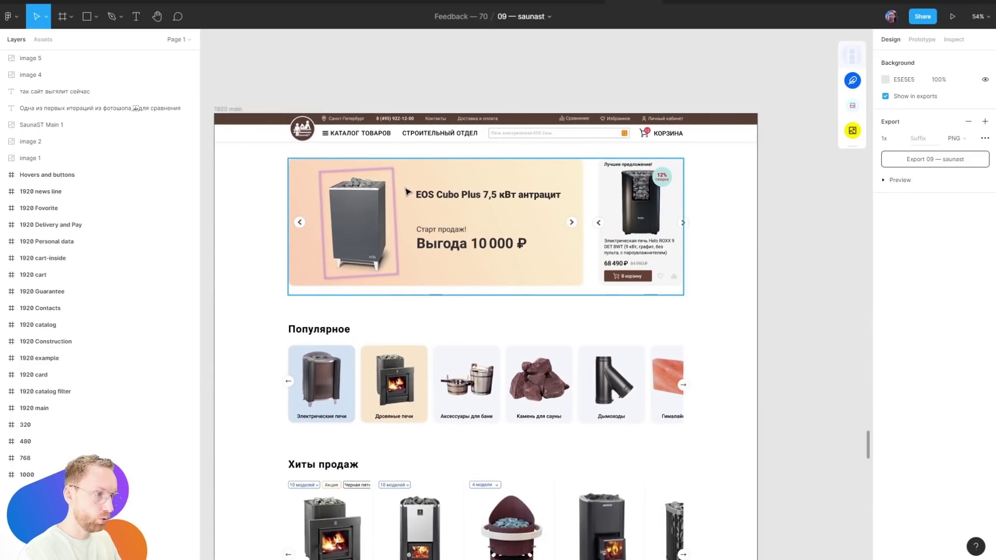
click(566, 1)
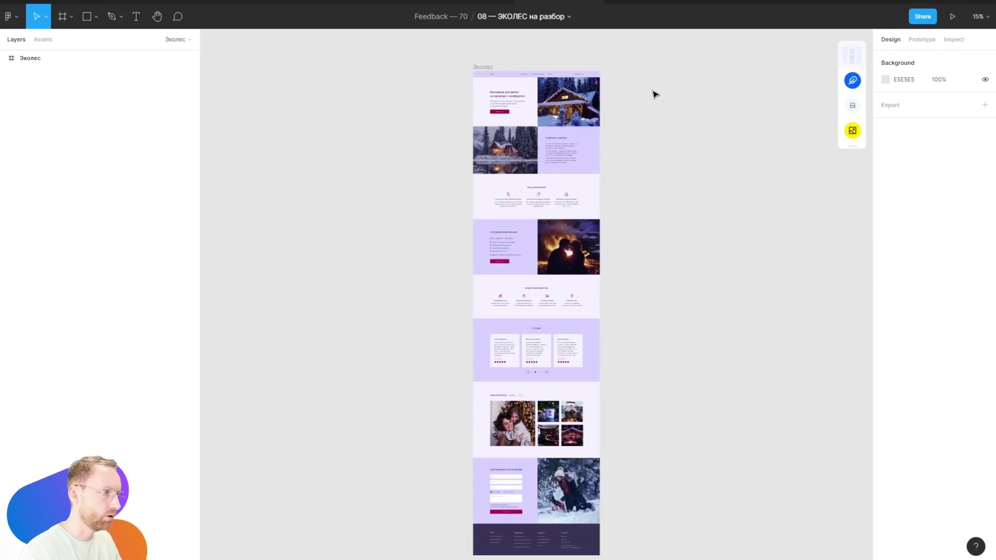
scroll(654, 94, up, 2)
scroll(545, 93, up, 3)
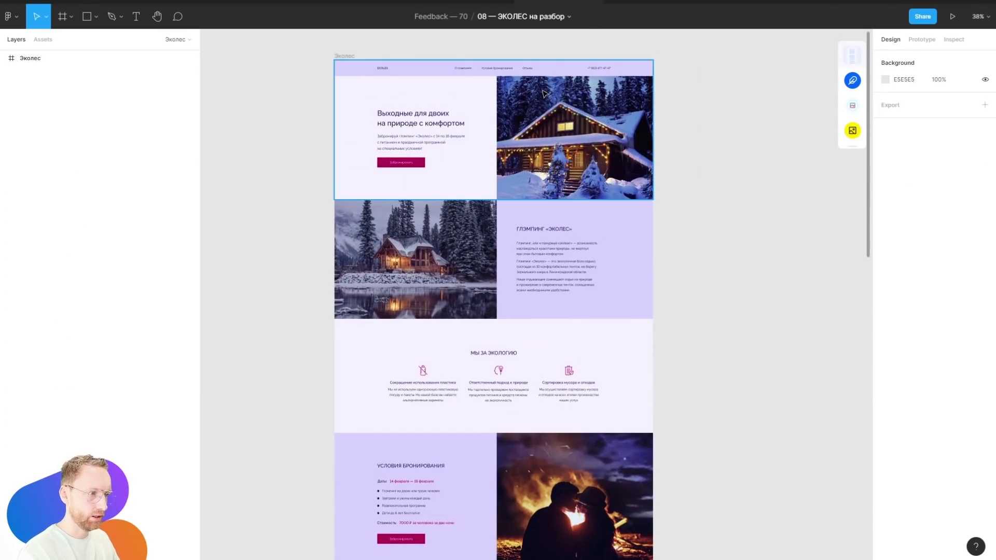
click(519, 2)
scroll(552, 240, down, 3)
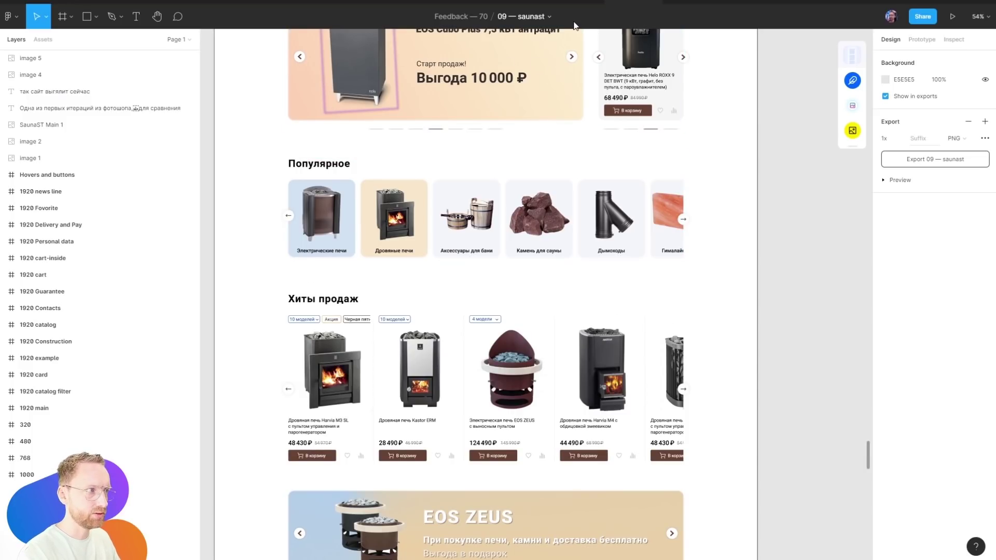
click(560, 1)
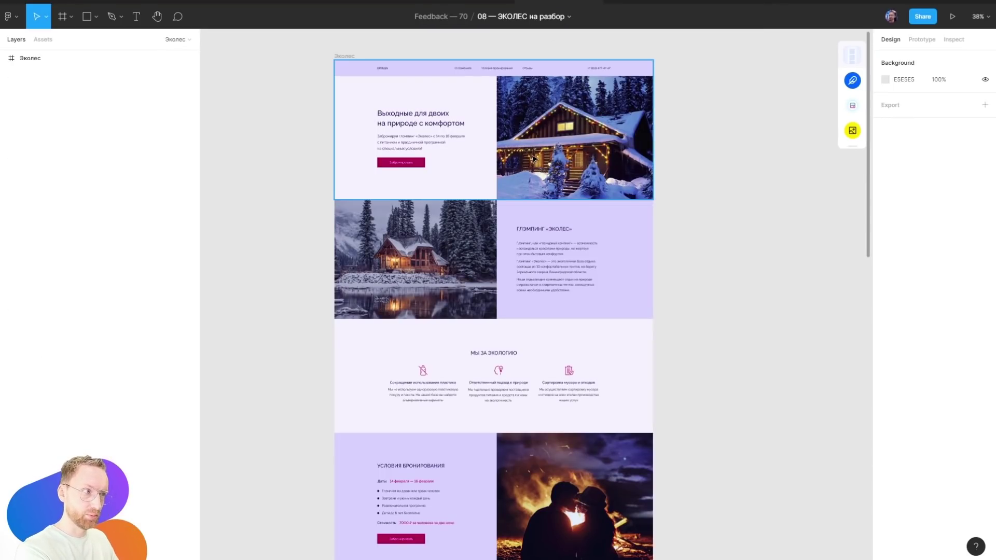
key(ctrl+Tab)
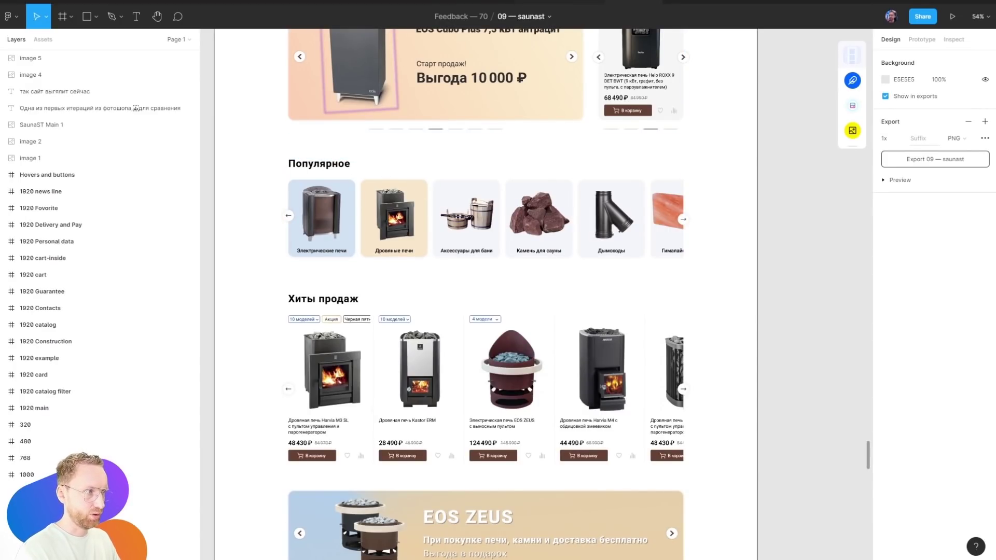
click(627, 1)
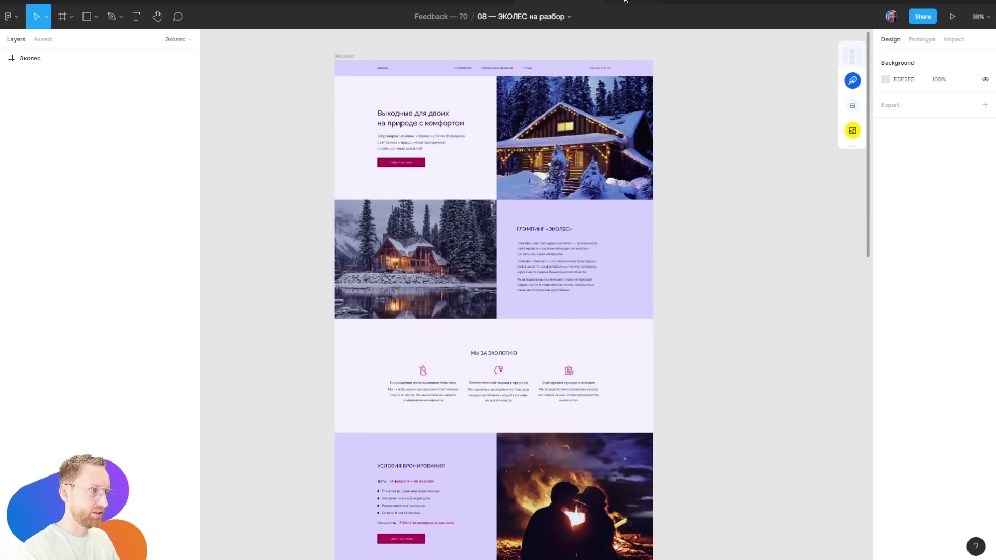
key(ctrl+Tab)
scroll(683, 193, up, 3)
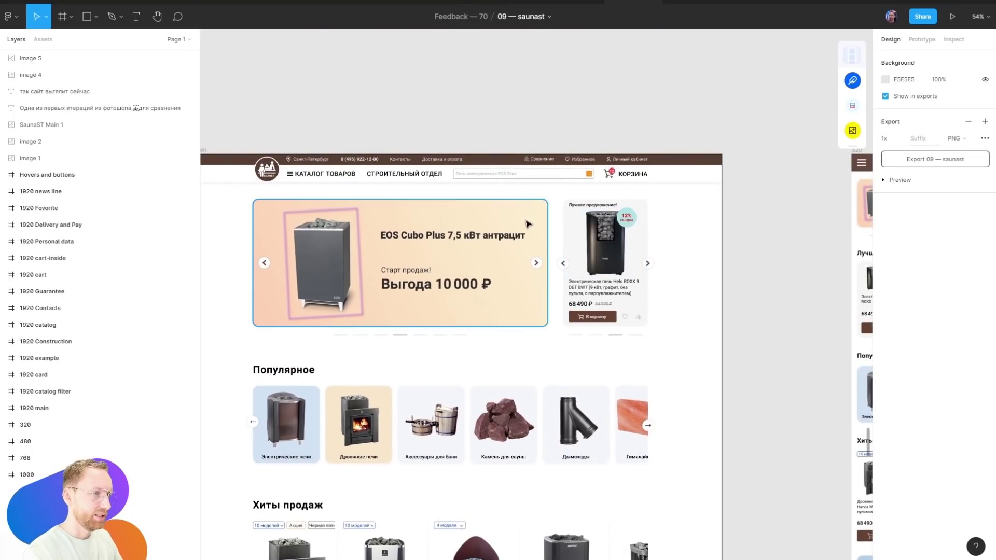
scroll(520, 108, up, 2)
scroll(521, 108, up, 5)
scroll(534, 208, up, 3)
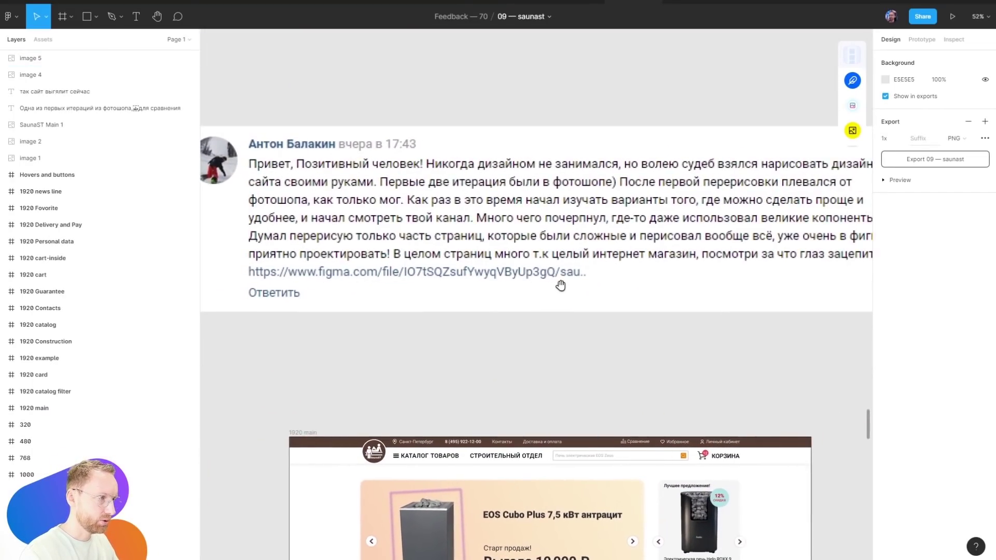
scroll(551, 303, down, 1)
scroll(550, 302, down, 5)
scroll(570, 290, down, 3)
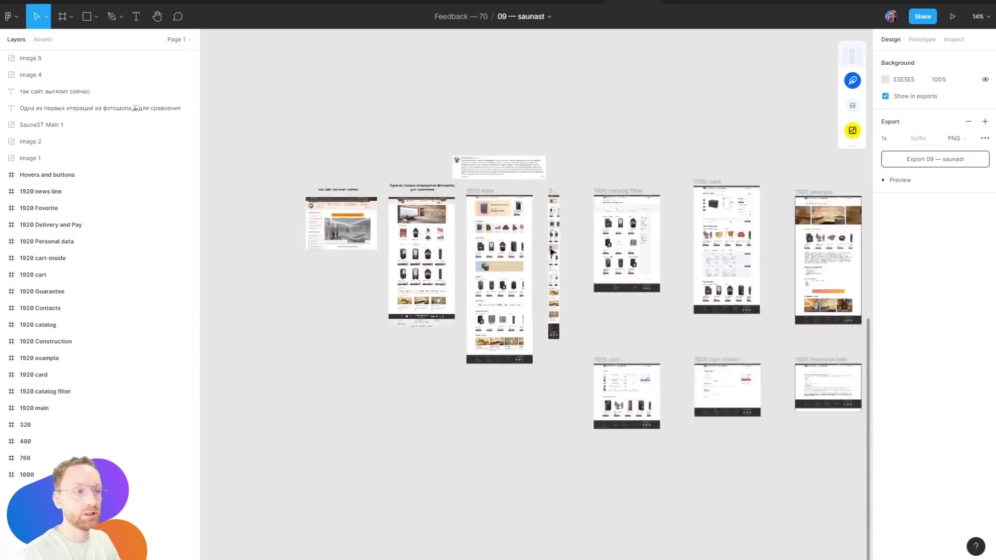
scroll(612, 270, down, 3)
scroll(643, 259, up, 2)
drag(643, 260, 449, 249)
scroll(419, 152, up, 3)
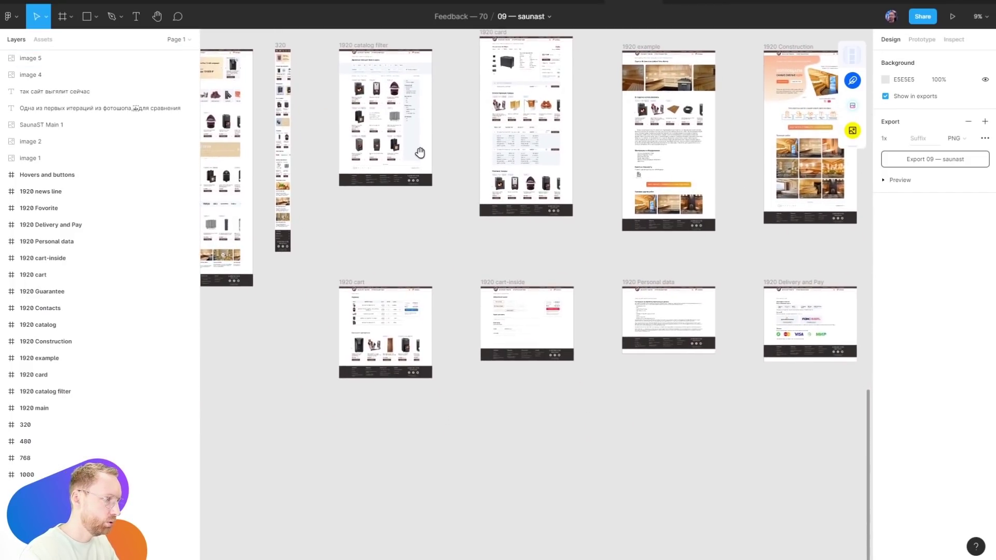
scroll(681, 349, up, 5)
scroll(536, 272, down, 5)
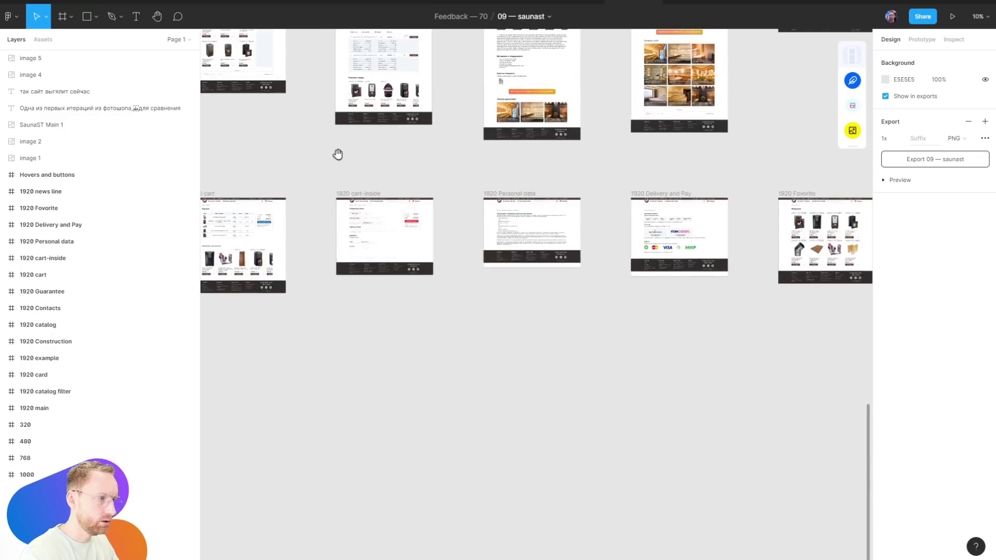
drag(337, 155, 804, 296)
scroll(490, 89, up, 5)
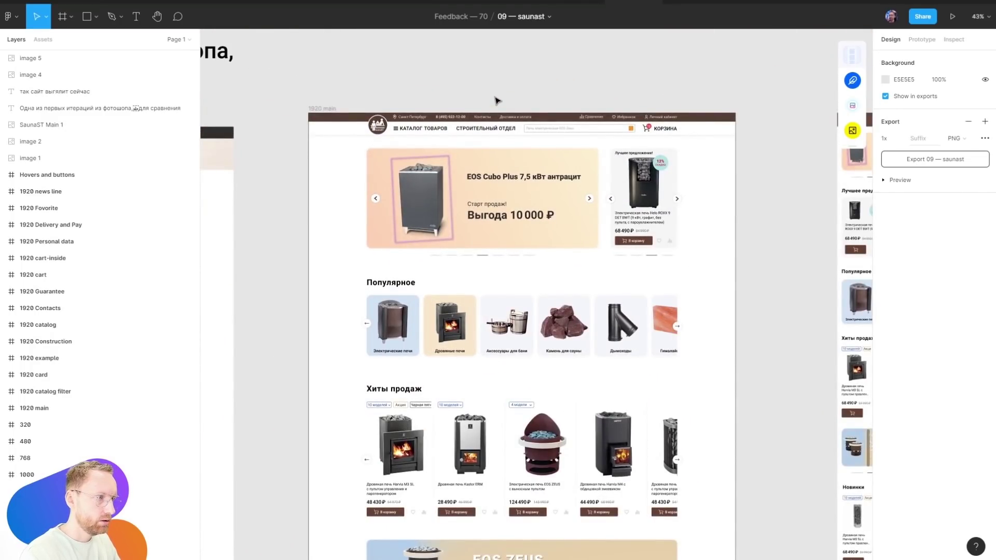
key(ctrl+backslash)
key(shift+0)
scroll(566, 157, up, 3)
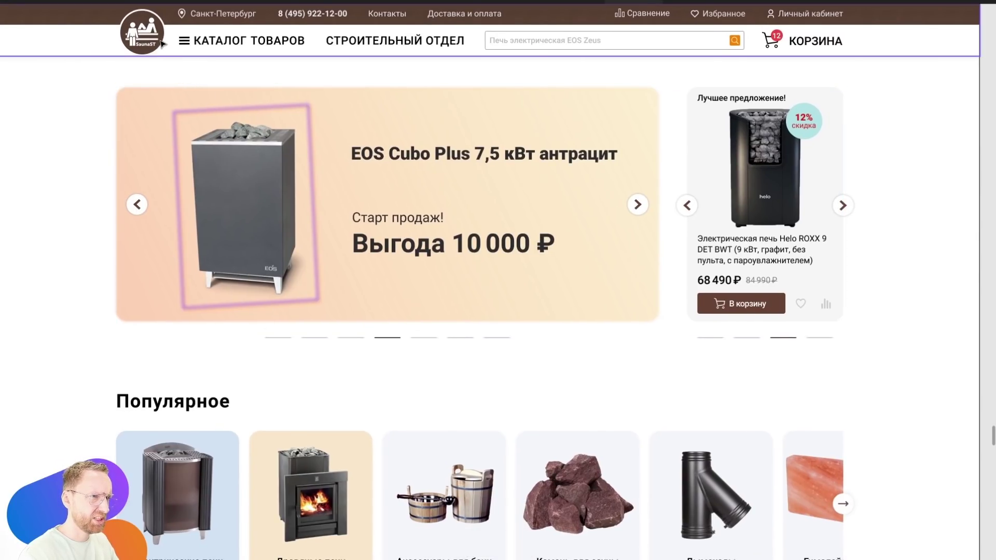
Add a large letter S text above the SaunaST header
scroll(473, 160, up, 5)
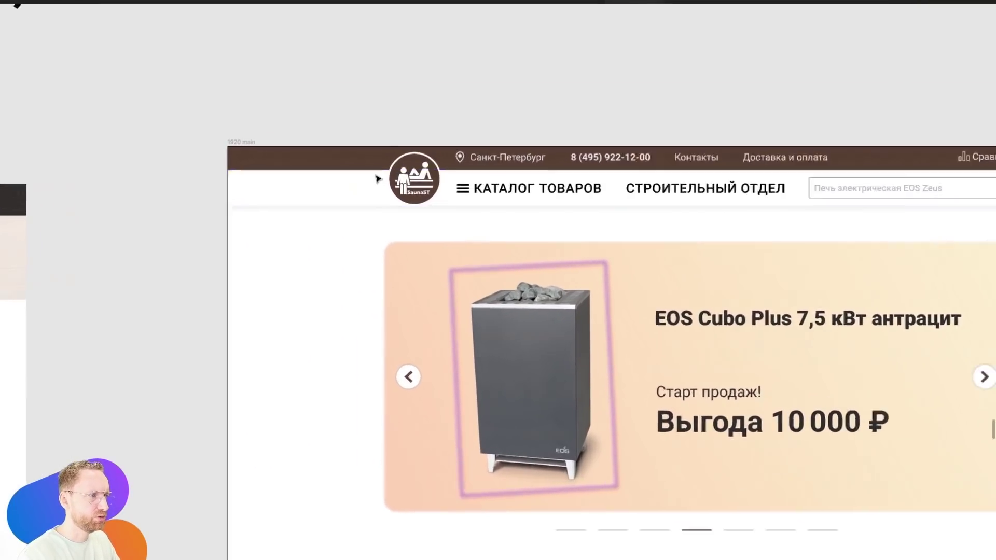
key(t)
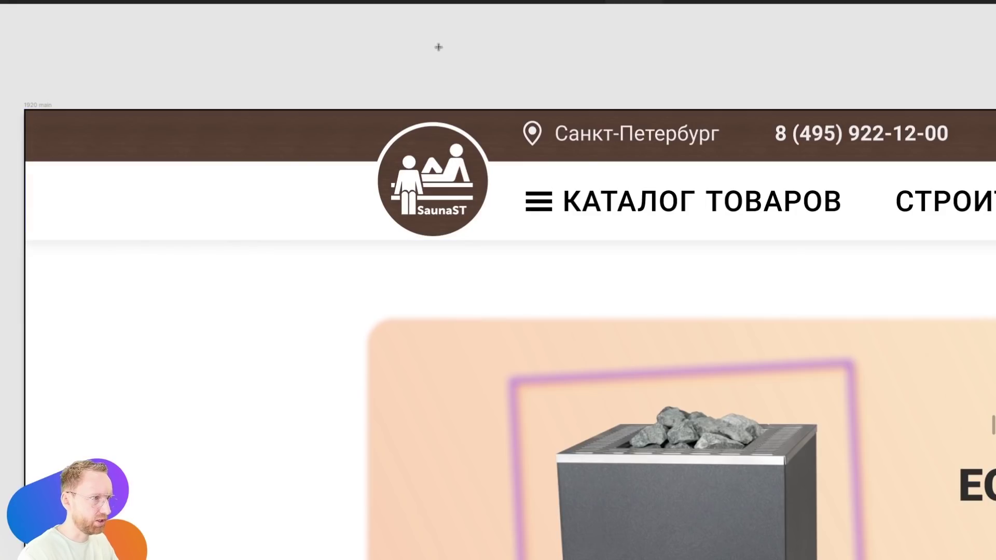
click(439, 45)
text(awd)
key(ctrl+a)
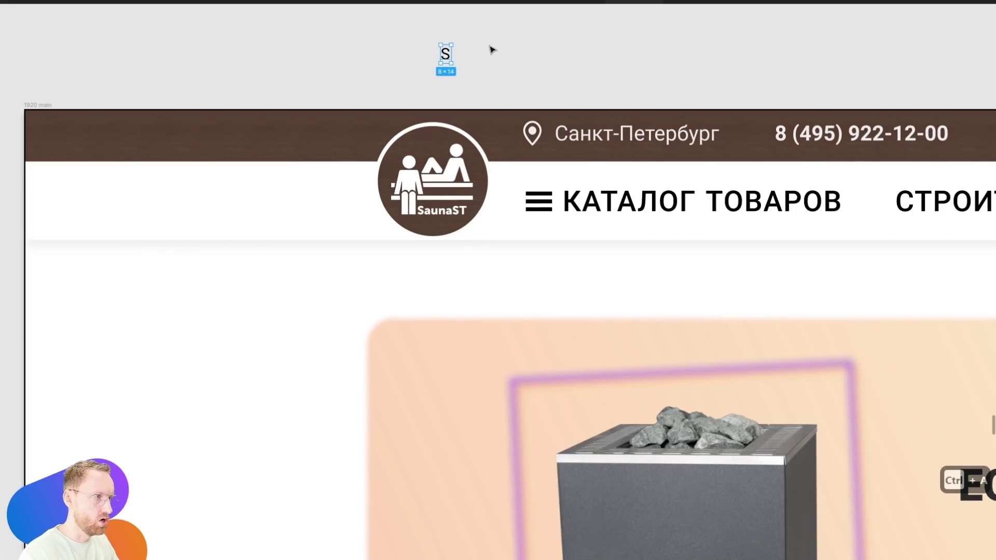
key(ctrl+shift+period)
mouse_move(461, 93)
mouse_down()
mouse_move(443, 176)
mouse_move(366, 48)
mouse_up()
drag(664, 80, 395, 135)
key(ctrl+z)
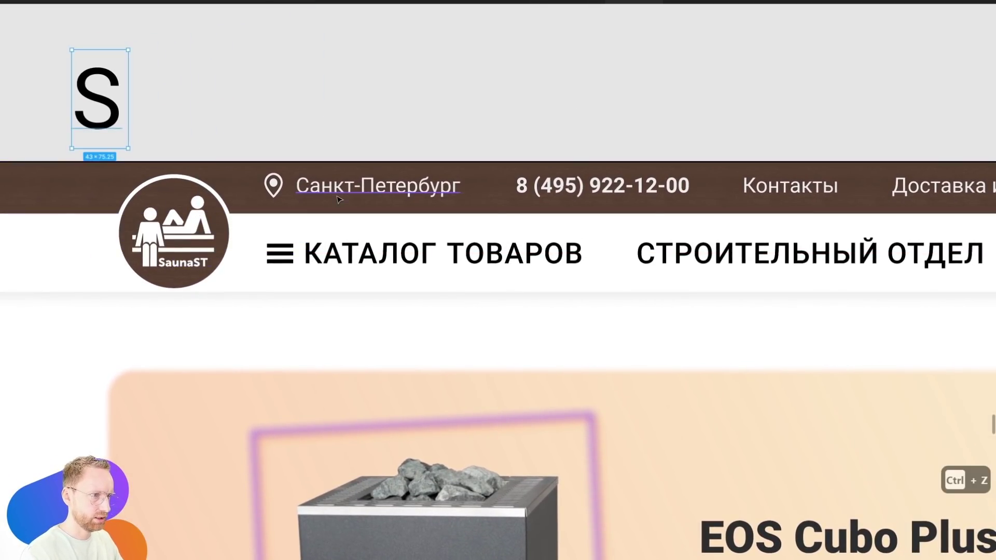
View the mockup at actual size, then switch to the figma.help screens file
key(shift+0)
click(522, 178)
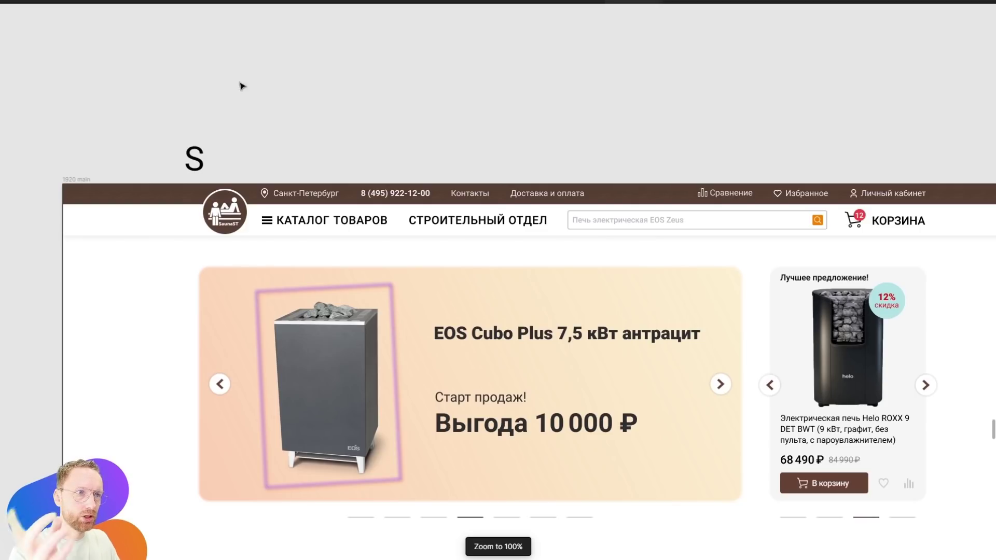
click(138, 2)
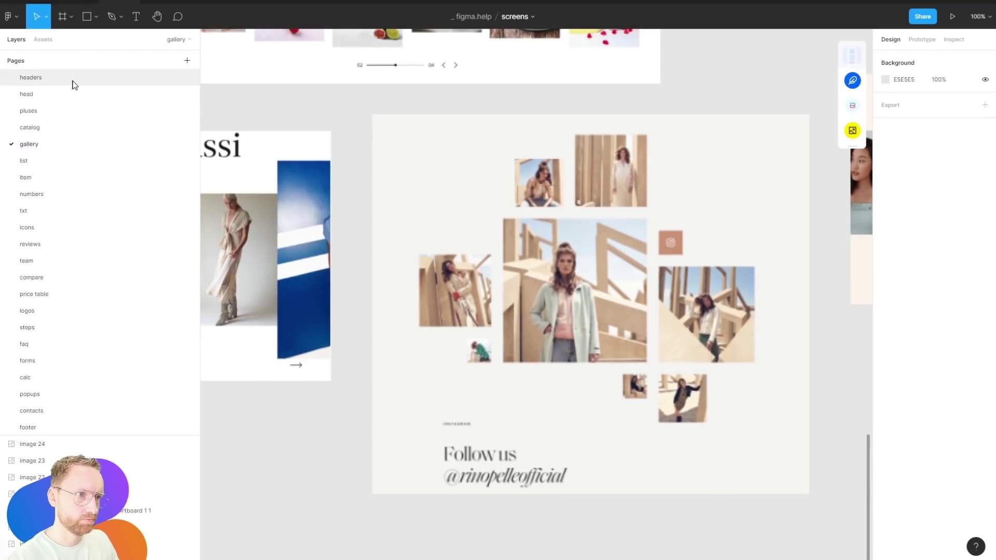
Copy the boint and PRIMO BACIO header frames from the references headers page
click(73, 85)
scroll(380, 60, up, 10)
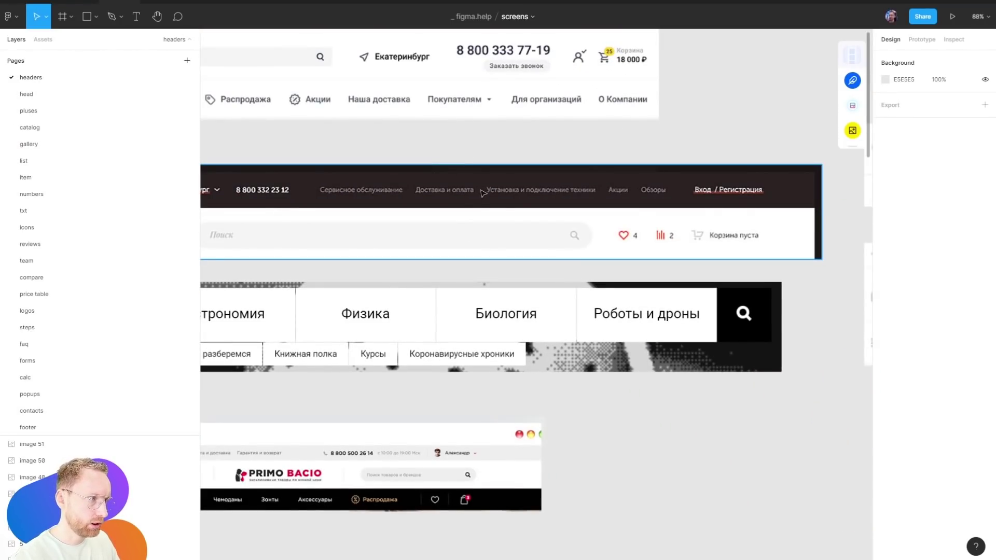
click(581, 229)
key(ctrl+c)
scroll(524, 181, down, 2)
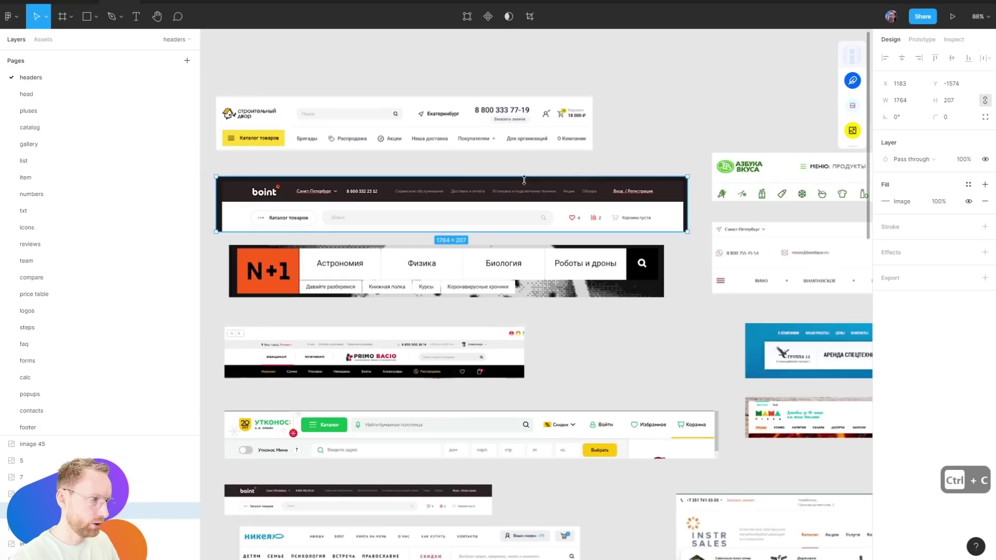
scroll(570, 217, up, 3)
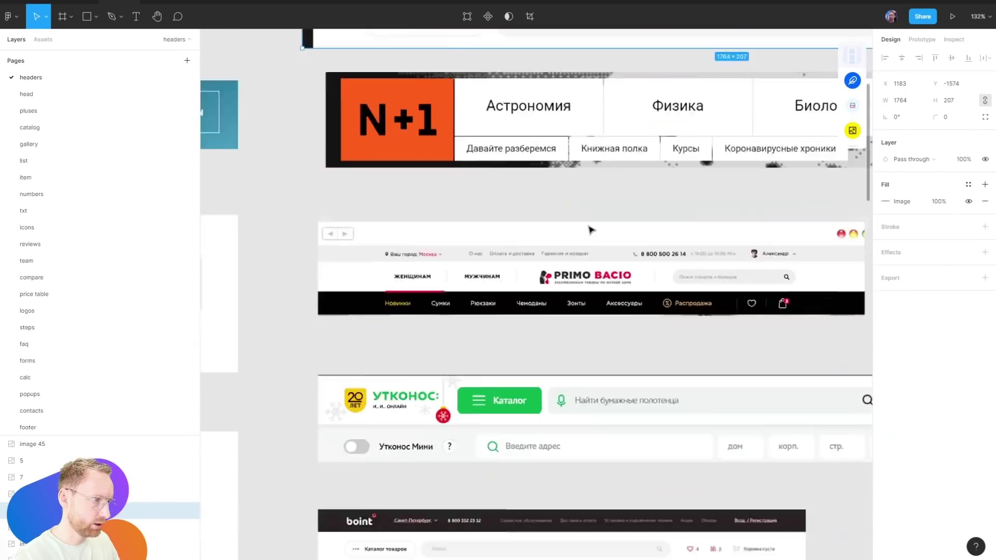
shift+click(591, 252)
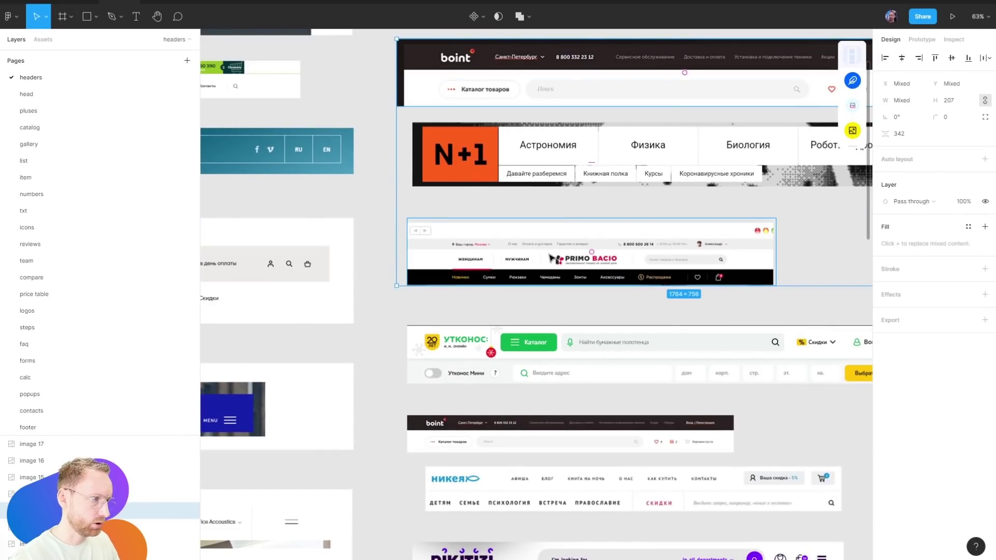
scroll(550, 238, down, 3)
key(ctrl+c)
Paste both reference headers above the SaunaST page, compare them at actual size, then delete them
scroll(524, 228, down, 5)
scroll(554, 213, up, 4)
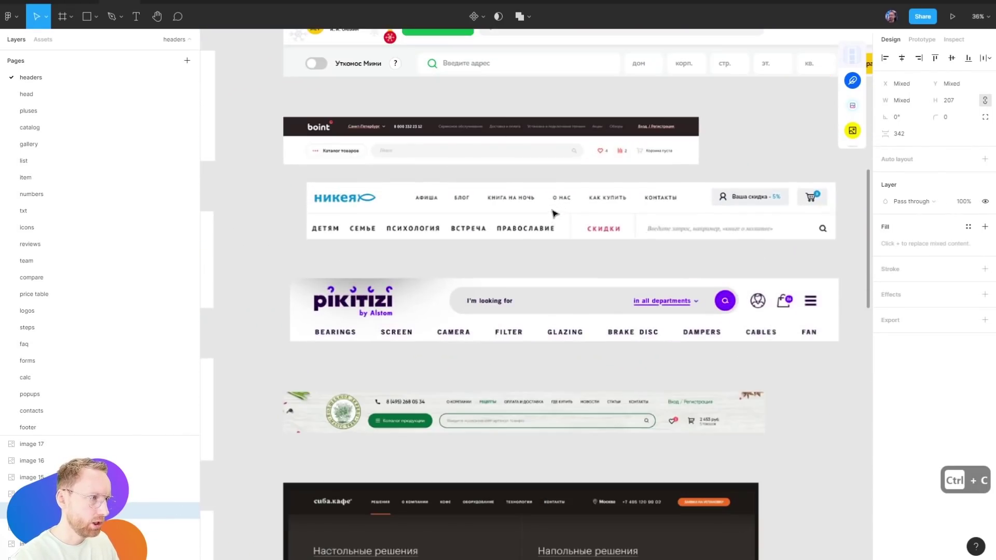
scroll(554, 213, down, 3)
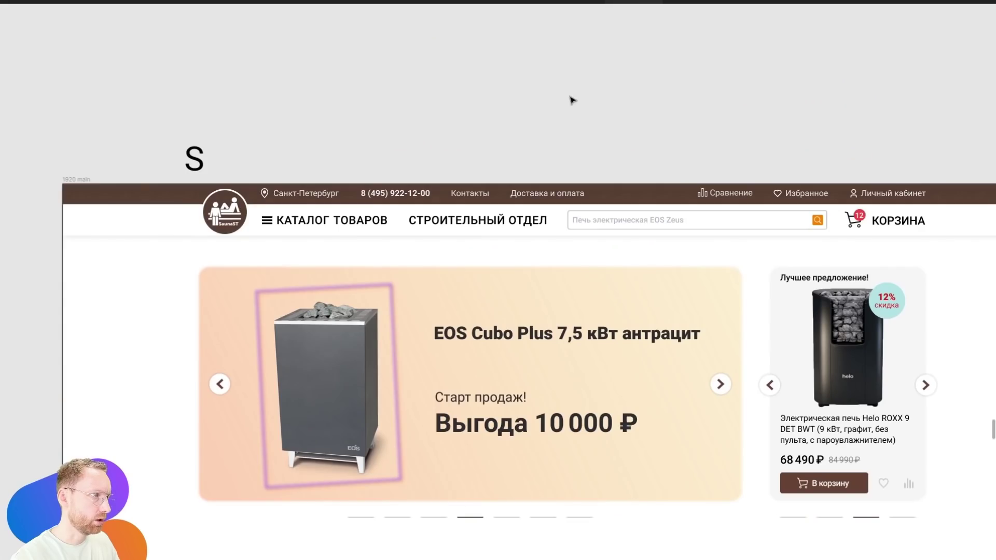
key(ctrl+v)
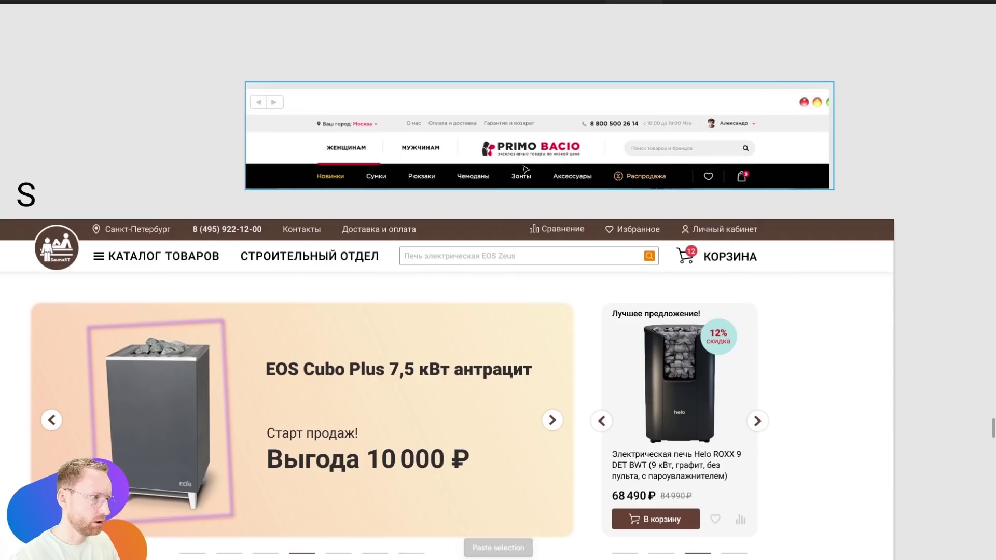
click(397, 237)
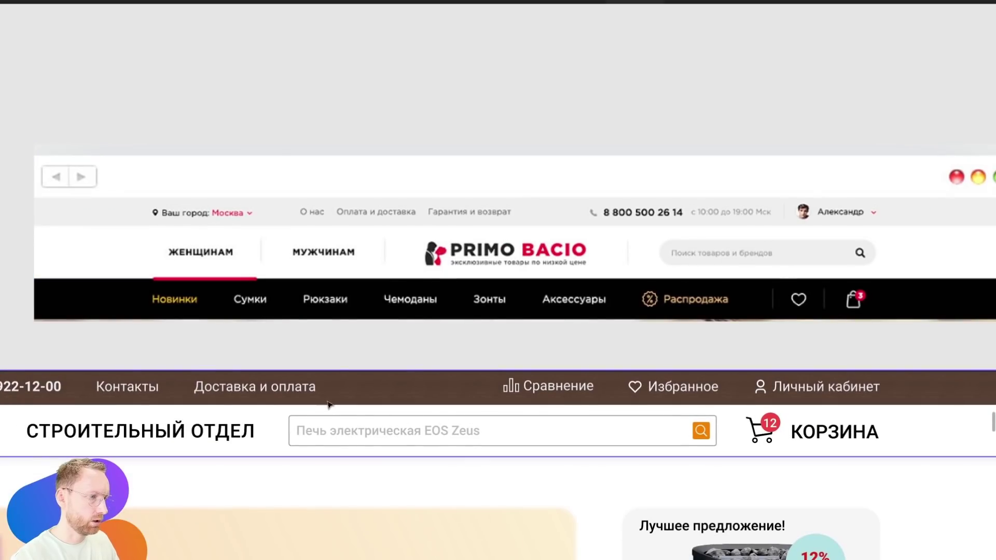
key(shift+0)
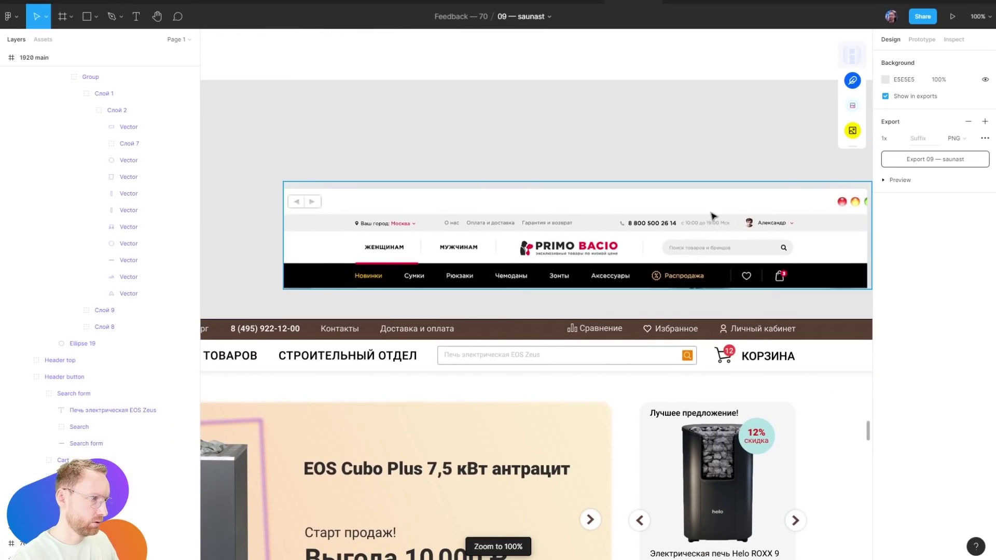
click(669, 272)
scroll(577, 248, up, 5)
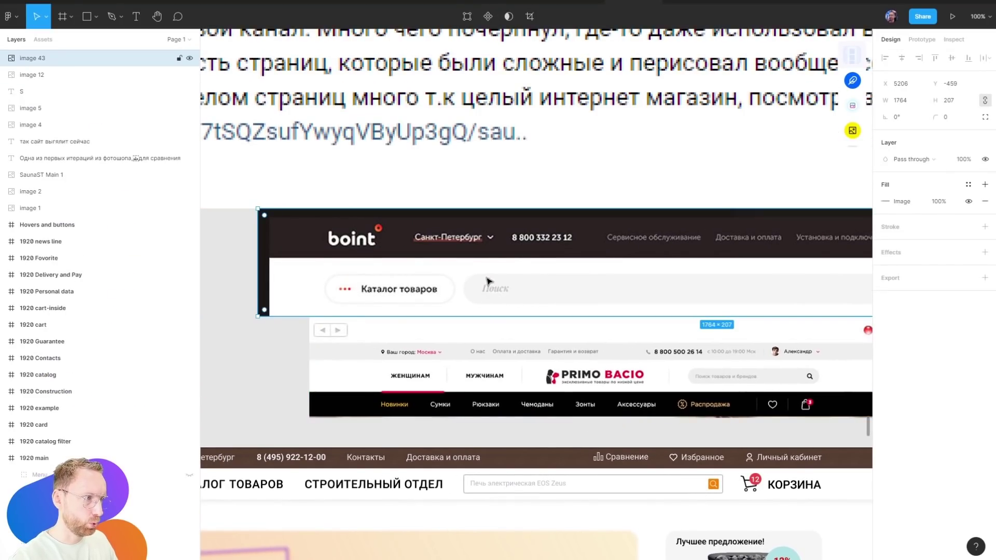
key(Delete)
scroll(456, 295, down, 3)
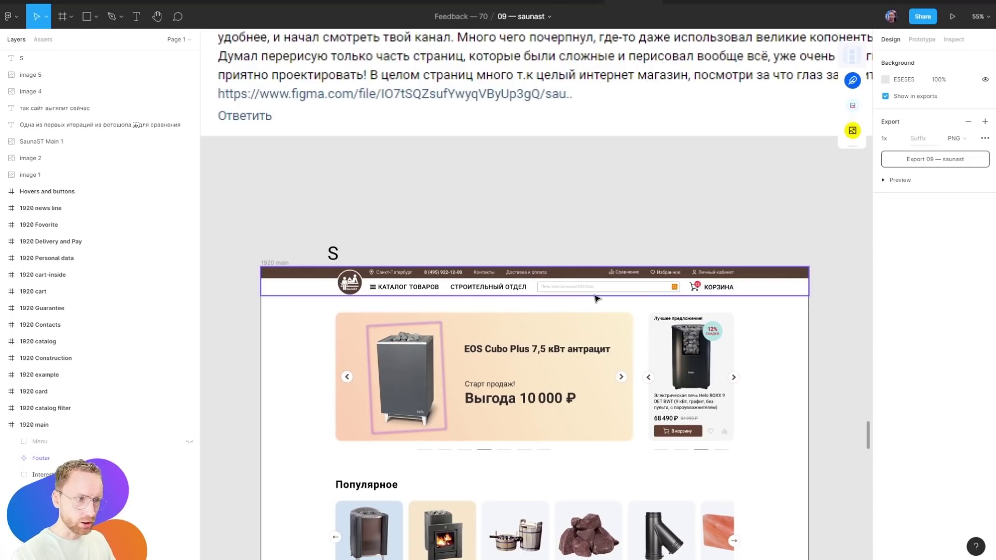
scroll(643, 363, down, 10)
scroll(628, 335, down, 5)
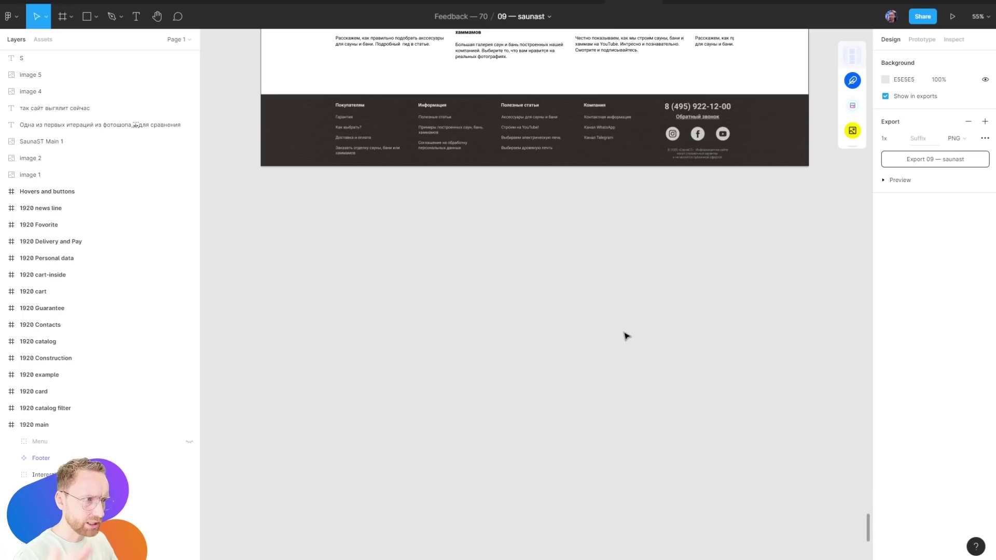
scroll(609, 355, up, 10)
scroll(519, 311, up, 1)
scroll(267, 255, up, 4)
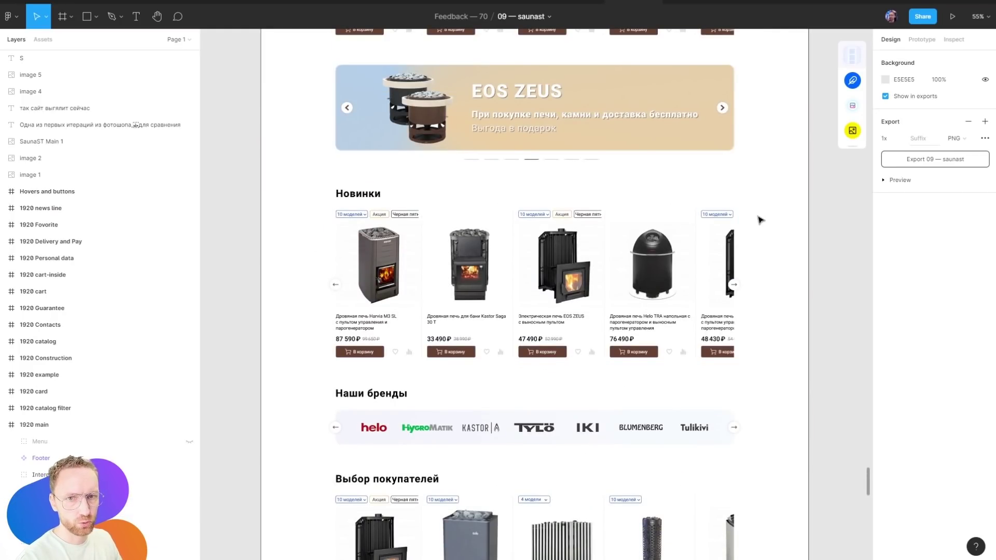
scroll(652, 283, up, 3)
scroll(646, 311, up, 5)
scroll(519, 286, up, 5)
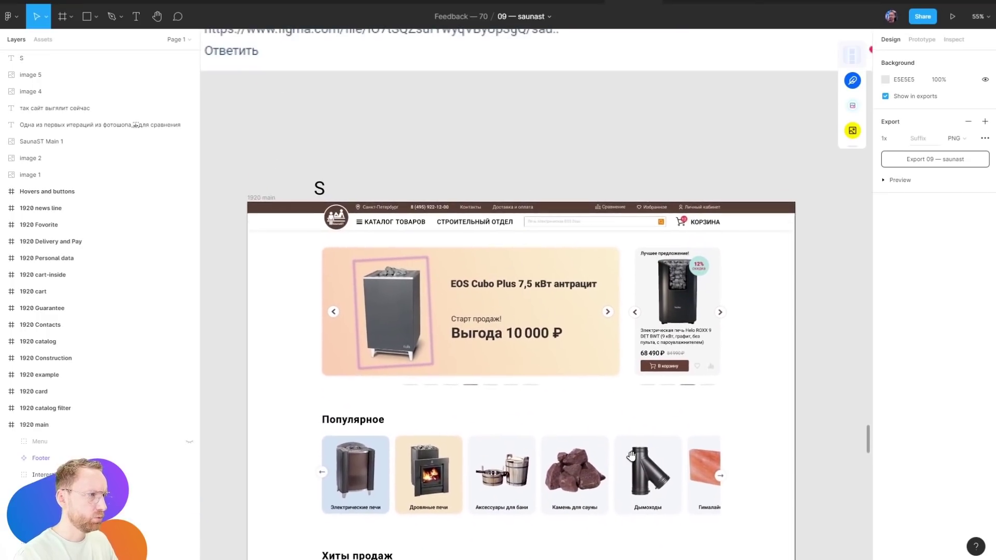
key(r)
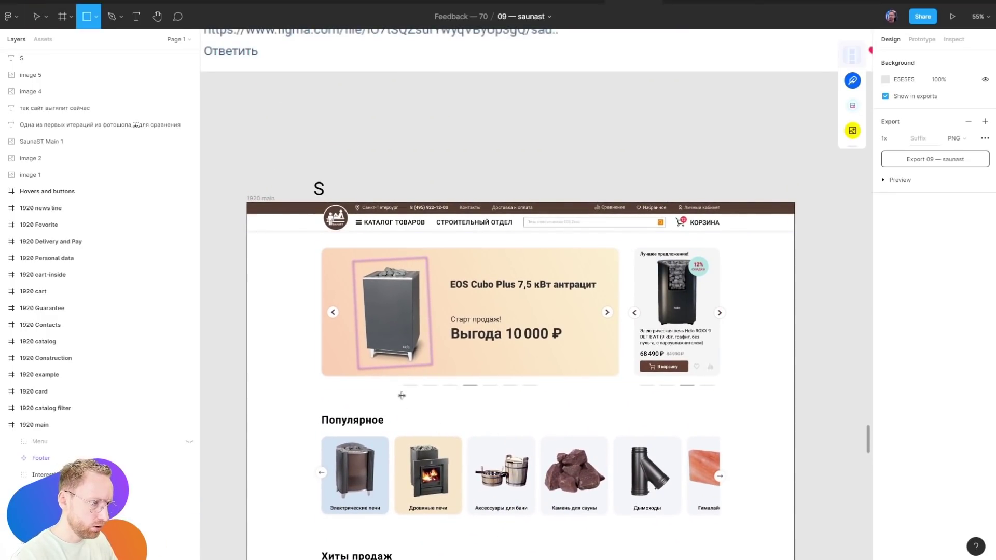
drag(400, 396, 490, 435)
key(ctrl+z)
key(ctrl+z)
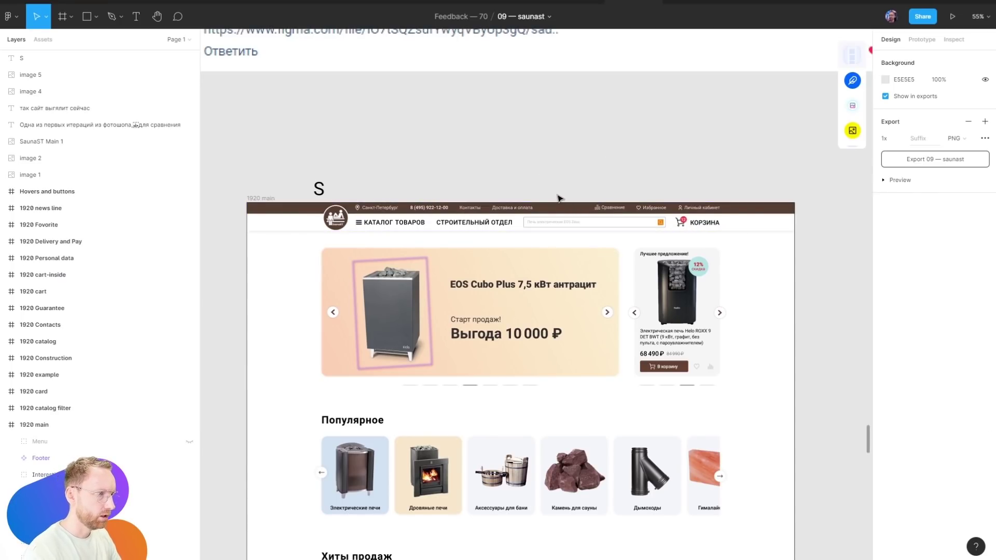
scroll(467, 249, down, 1)
scroll(358, 161, up, 3)
Drill into the banner's arrow group and try moving the lower left arrow, undoing the move
scroll(366, 150, up, 3)
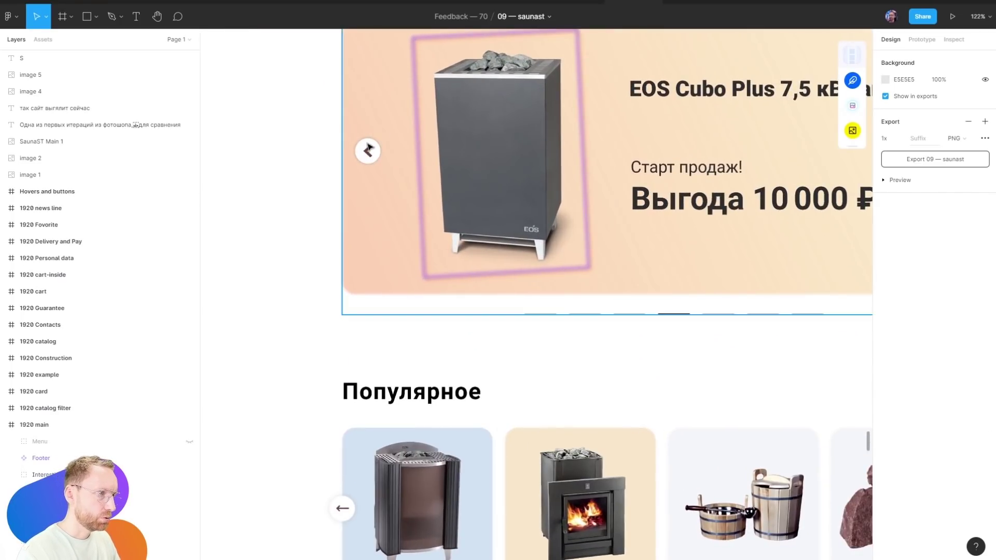
click(369, 150)
double_click(368, 151)
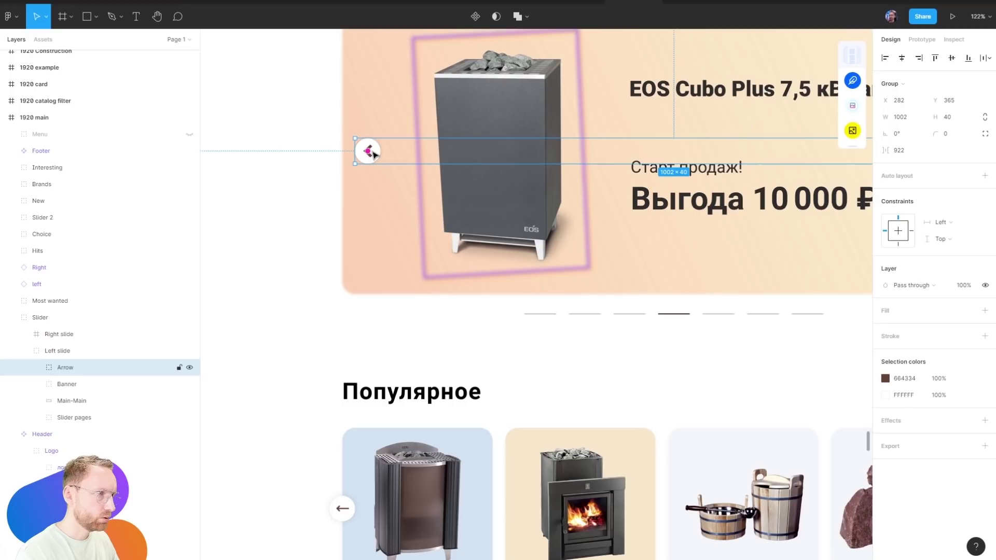
click(344, 513)
drag(342, 508, 366, 158)
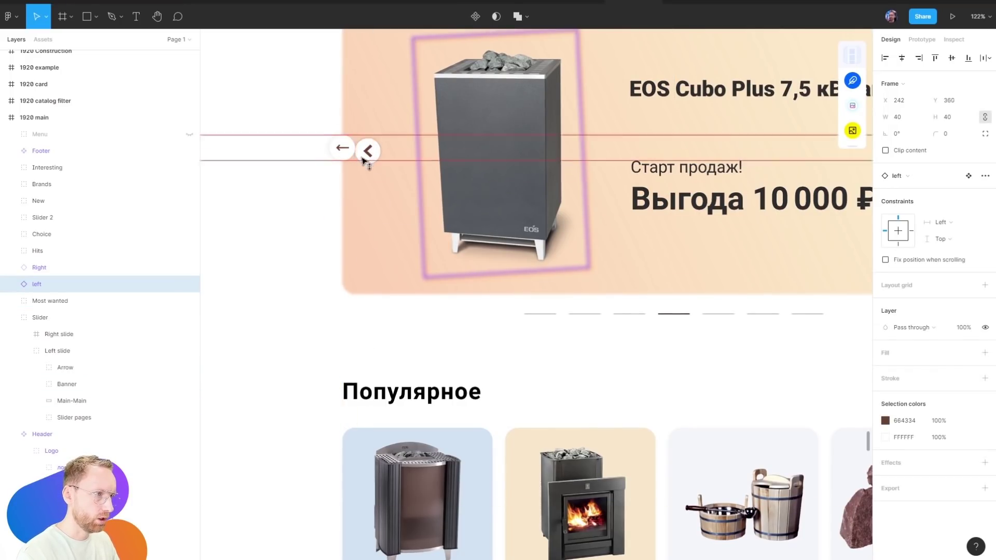
key(ctrl+z)
key(ctrl+z)
click(336, 519)
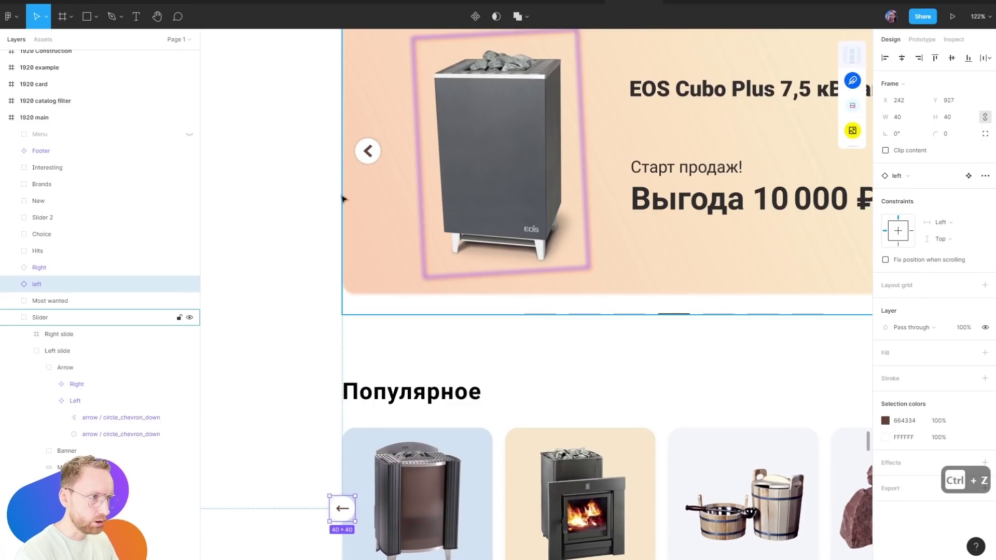
Nudge the chevron in the banner's left arrow 1px left and return to 100% view
scroll(376, 155, up, 8)
click(394, 188)
key(Left)
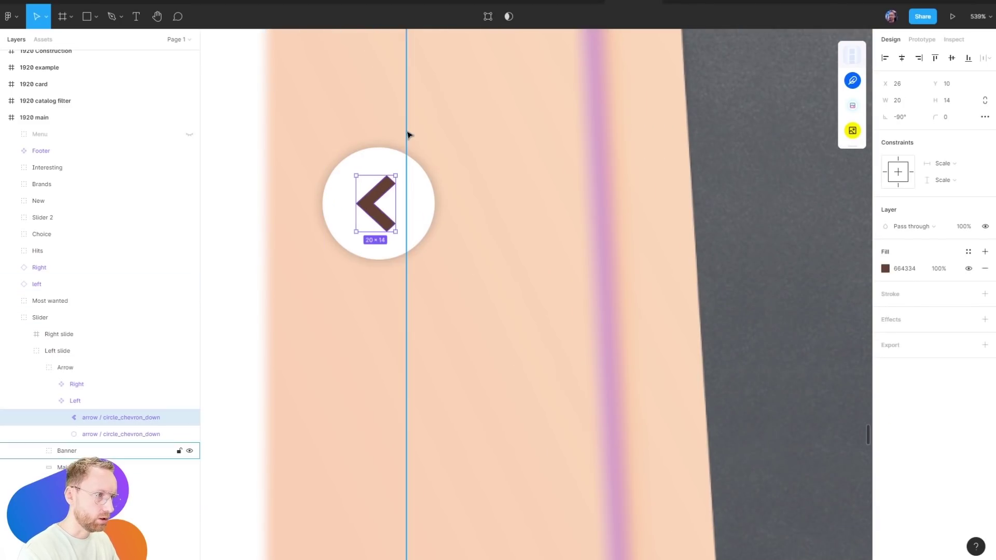
key(shift+0)
click(329, 213)
Pan back to the banner and select the 'EOS Cubo Plus 7,5 кВт антрацит' heading
scroll(379, 252, right, 5)
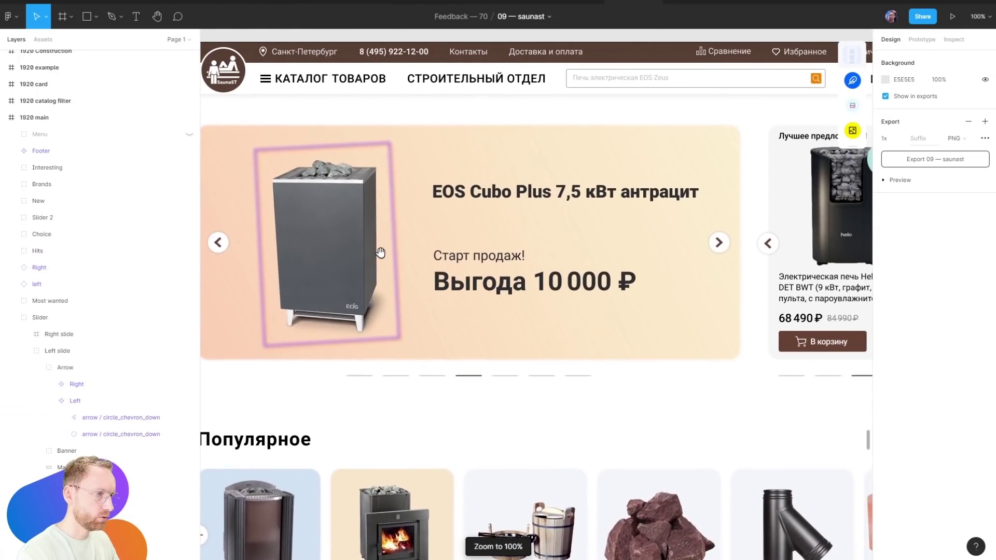
scroll(347, 44, down, 3)
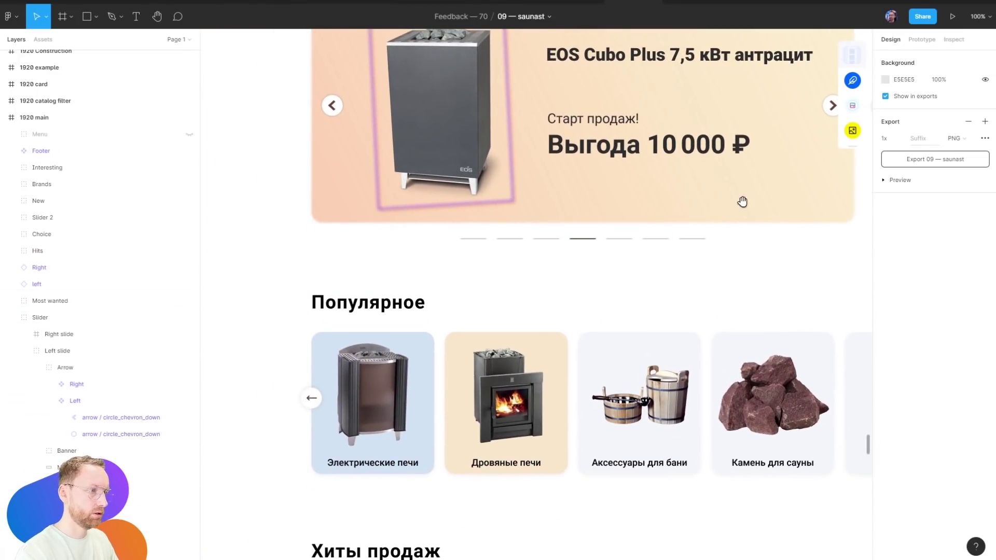
drag(742, 202, 681, 399)
scroll(681, 398, down, 3)
scroll(381, 330, up, 2)
click(472, 174)
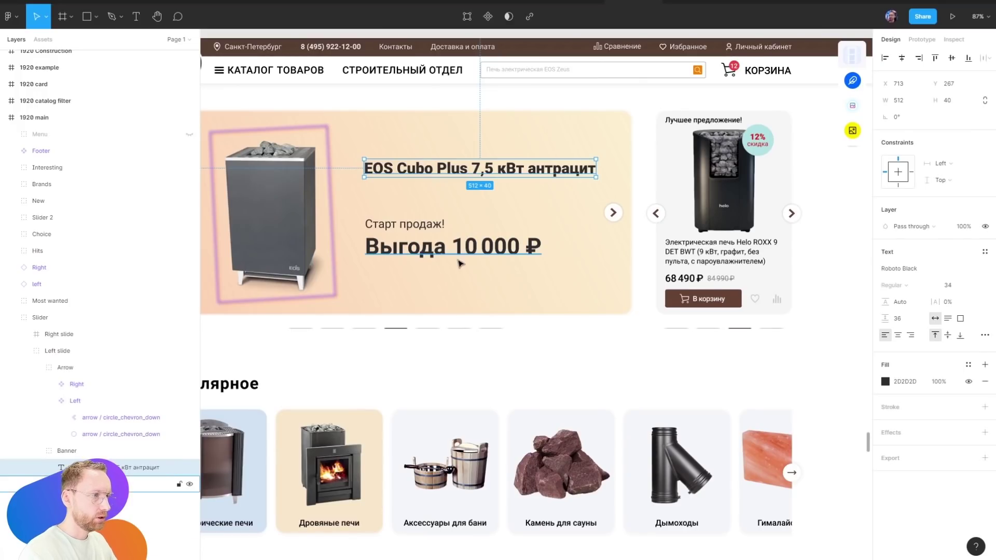
Draw a grey 220×220 circle and drag it onto the banner's heater image
click(473, 245)
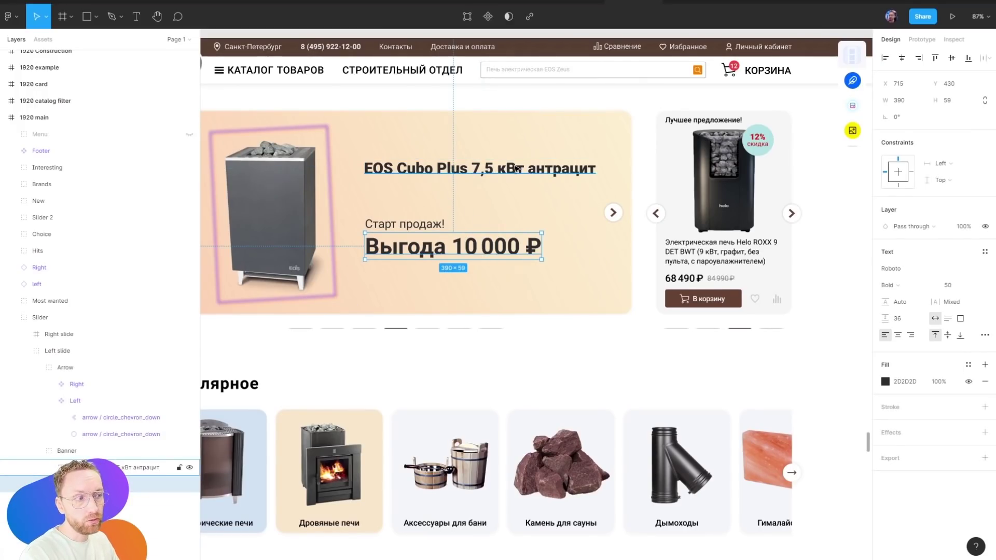
click(583, 303)
key(o)
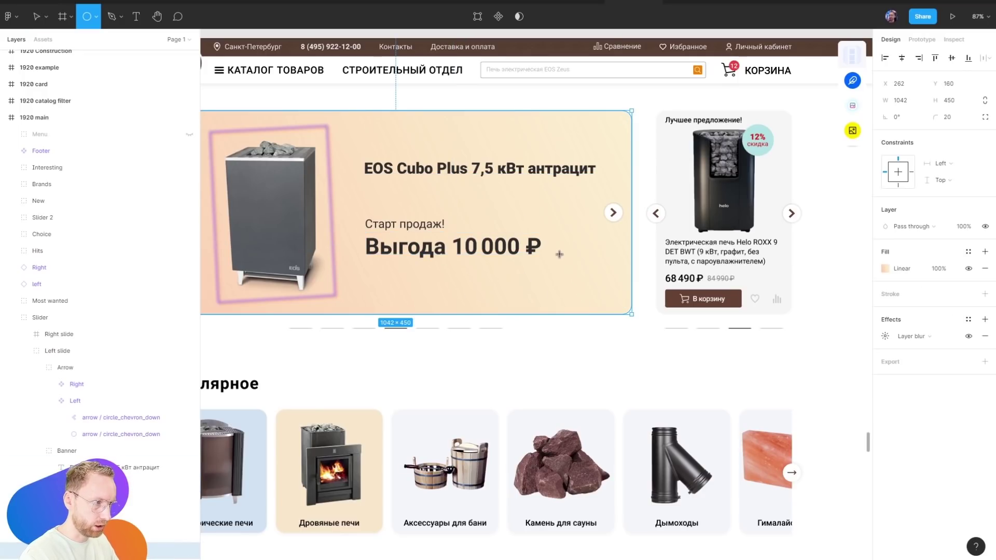
drag(559, 256, 635, 354)
drag(624, 316, 315, 220)
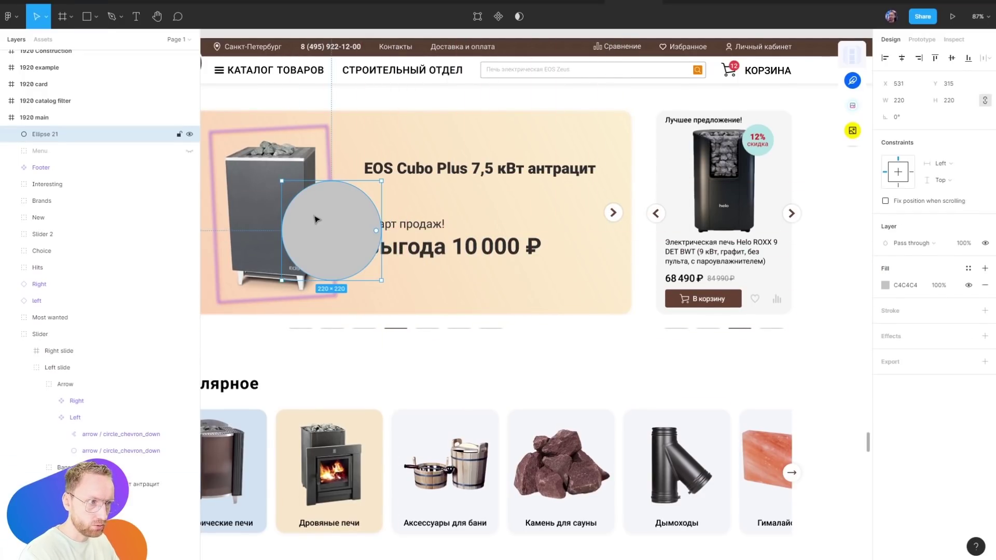
Nudge the grey circle to X 480, Y 330, overlapping the heater and sale headline
drag(503, 416, 528, 365)
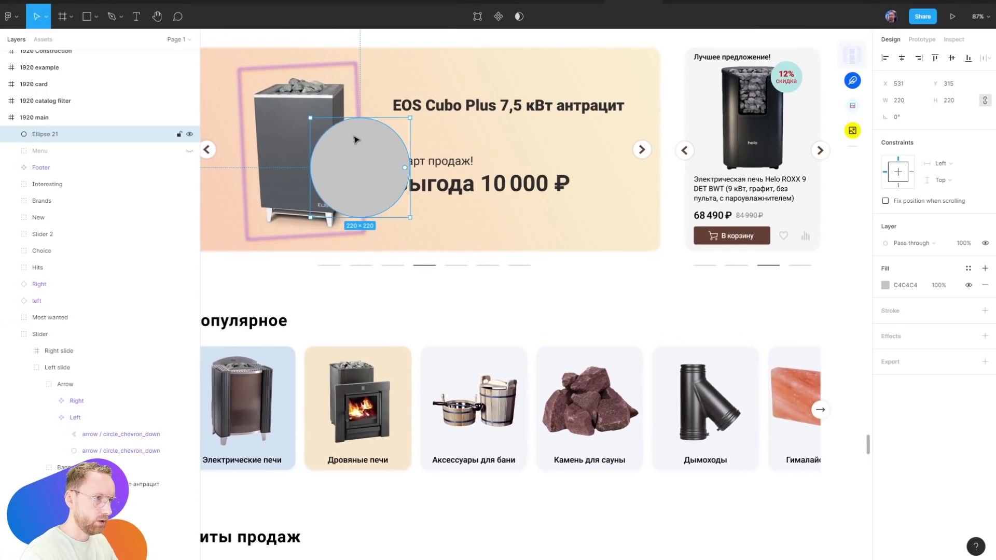
scroll(426, 172, up, 4)
click(457, 216)
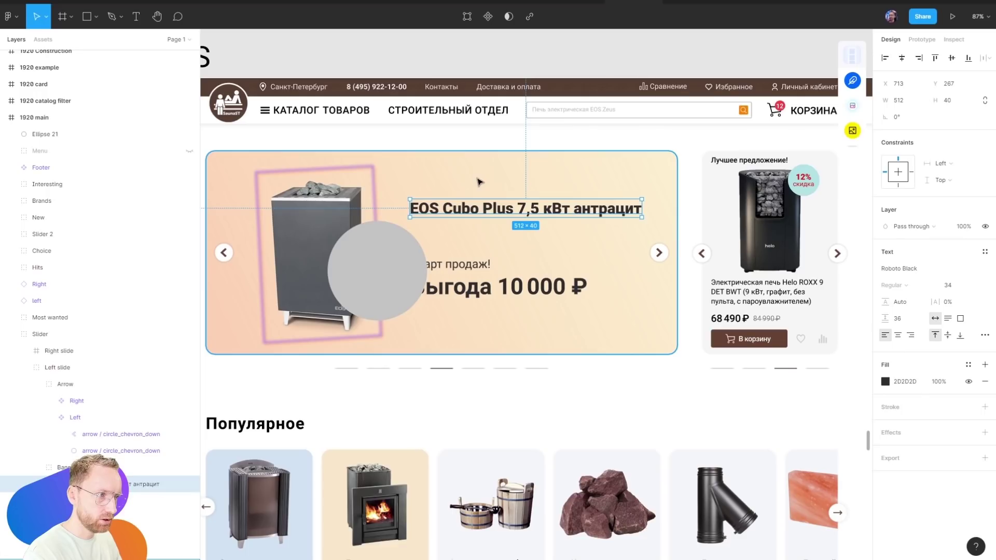
drag(389, 261, 368, 268)
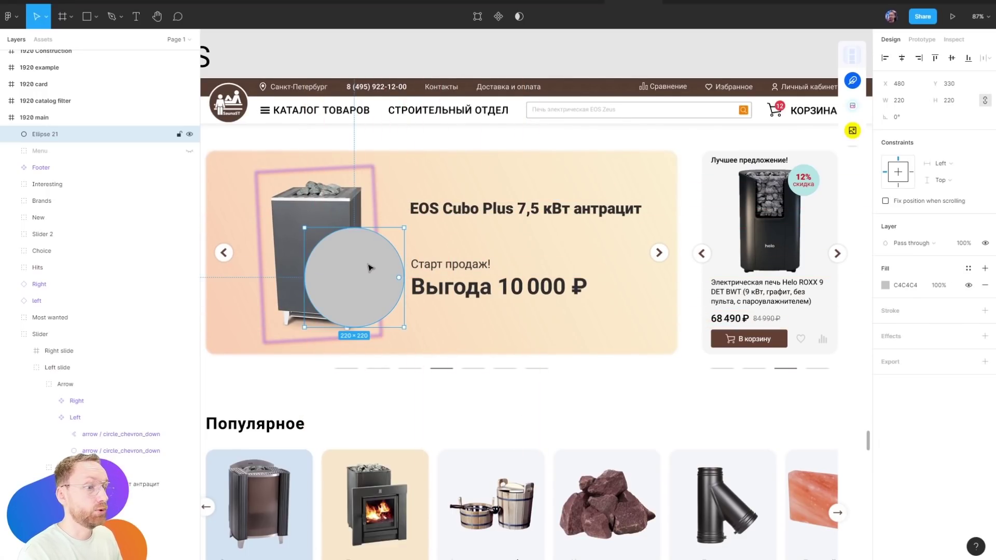
scroll(560, 360, right, 2)
scroll(560, 361, down, 1)
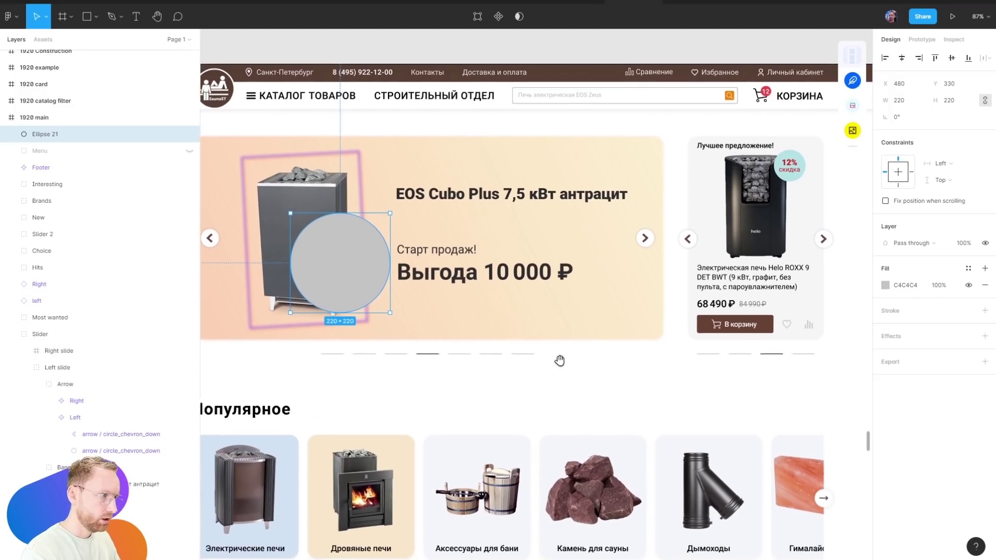
click(759, 158)
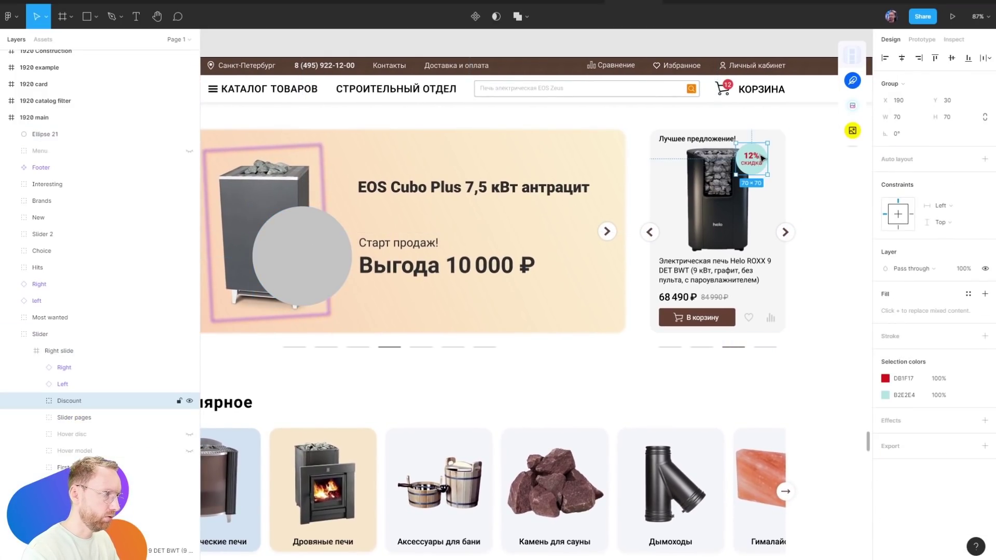
Place a 160×160 copy of the '12% скидка' badge at X 600, Y 426, behind the circle
mouse_move(759, 158)
mouse_down()
mouse_move(373, 302)
mouse_move(395, 271)
mouse_move(334, 282)
mouse_up()
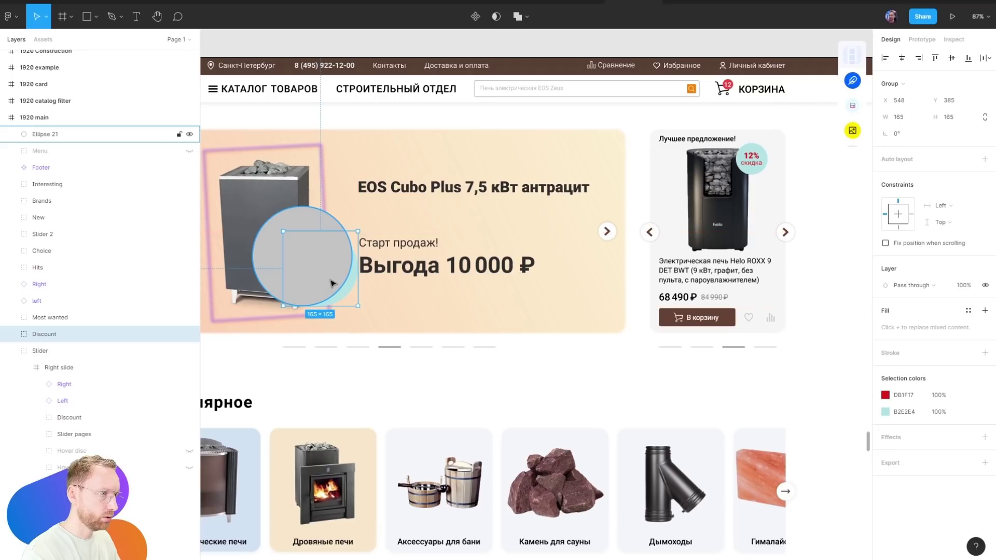
key(ctrl+z)
key(ctrl+z)
key(k)
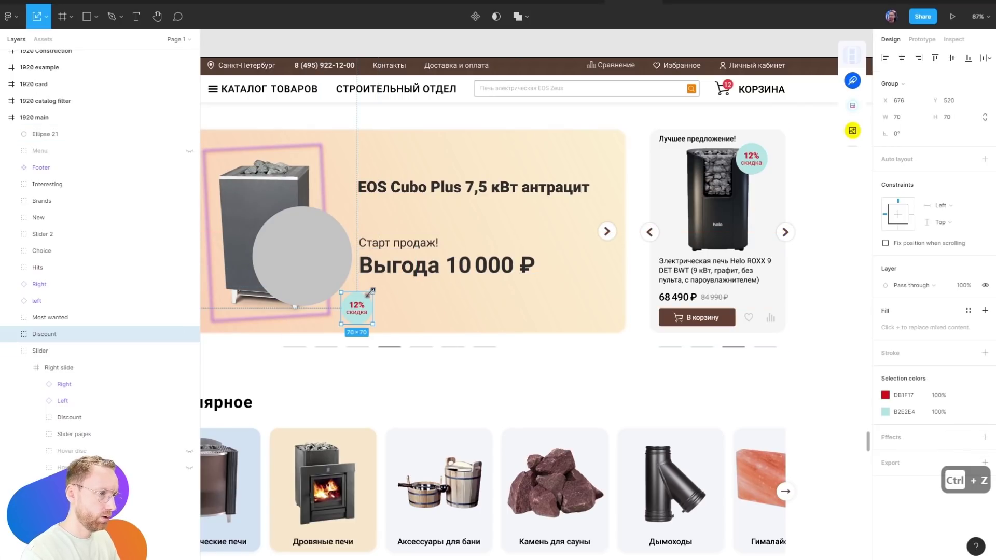
mouse_move(373, 324)
mouse_down()
mouse_move(433, 336)
mouse_move(326, 283)
mouse_move(366, 298)
mouse_up()
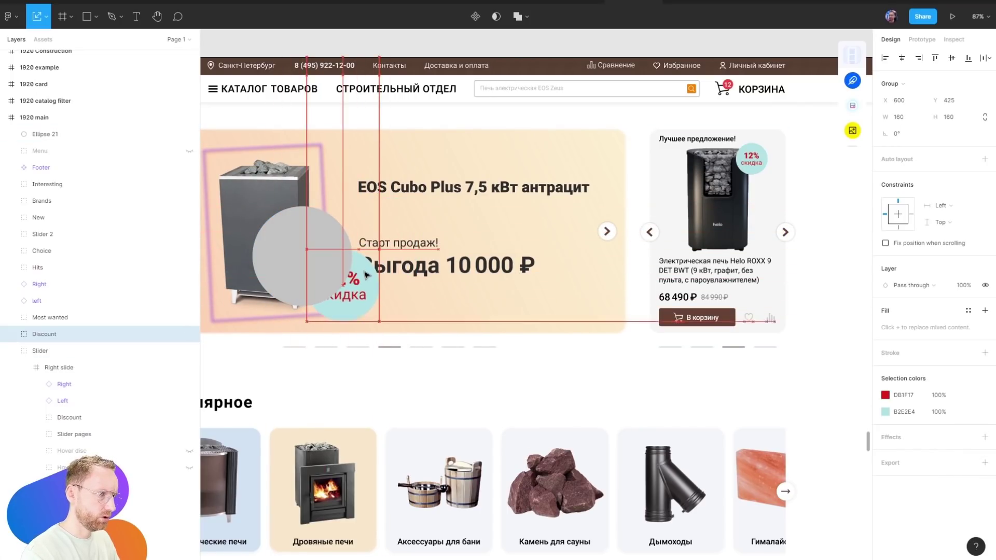
drag(801, 86, 775, 124)
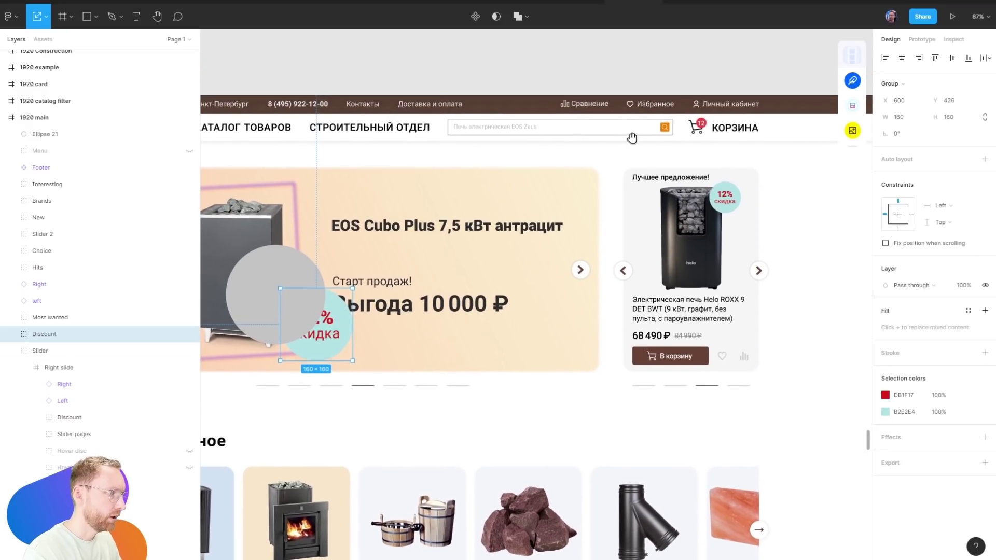
scroll(775, 124, up, 5)
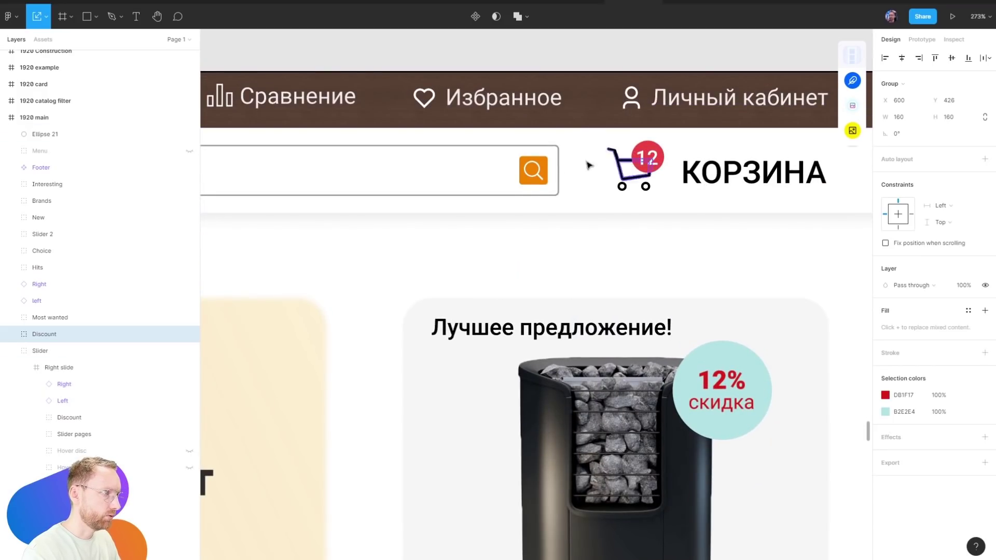
scroll(734, 280, down, 5)
scroll(607, 218, down, 3)
scroll(607, 218, left, 4)
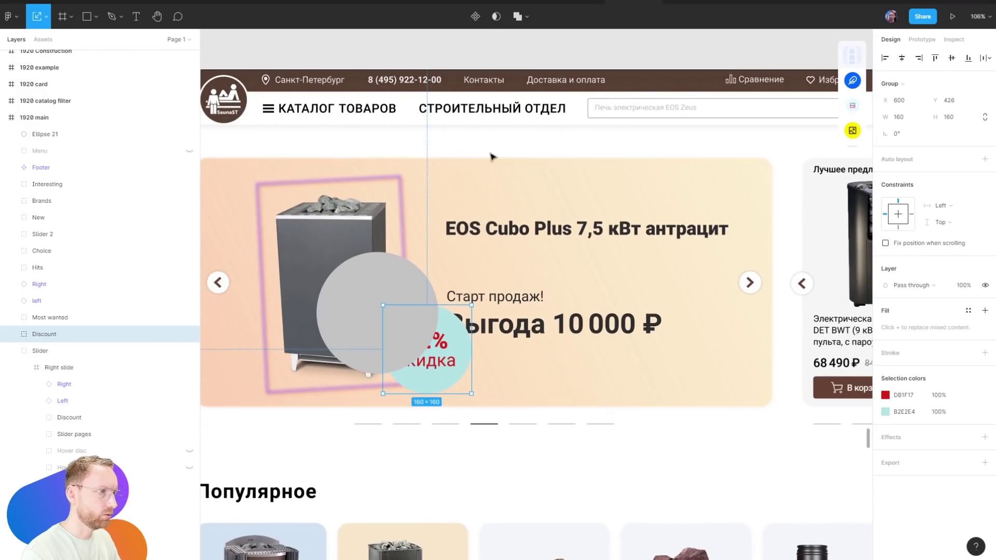
scroll(387, 285, down, 3)
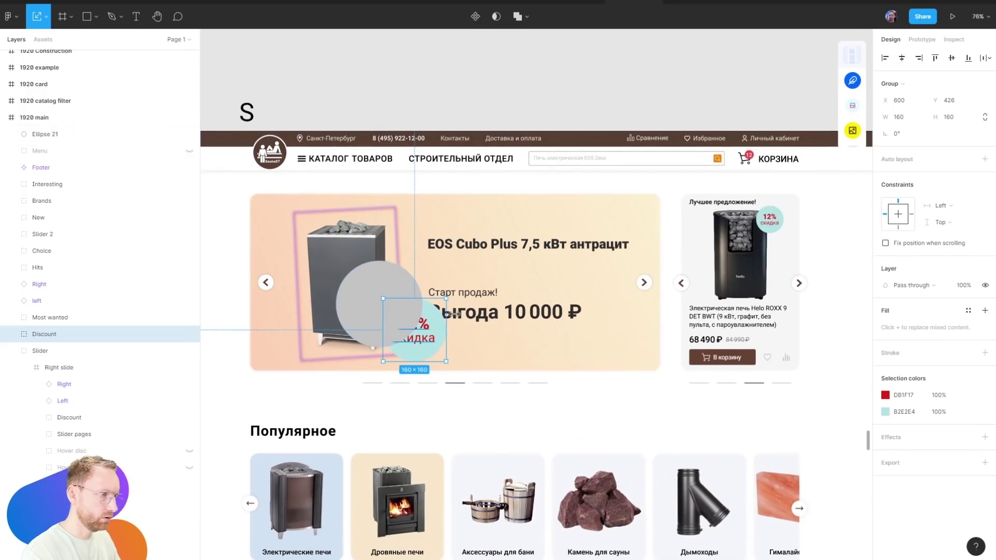
scroll(554, 269, down, 4)
scroll(553, 269, down, 1)
scroll(589, 273, up, 2)
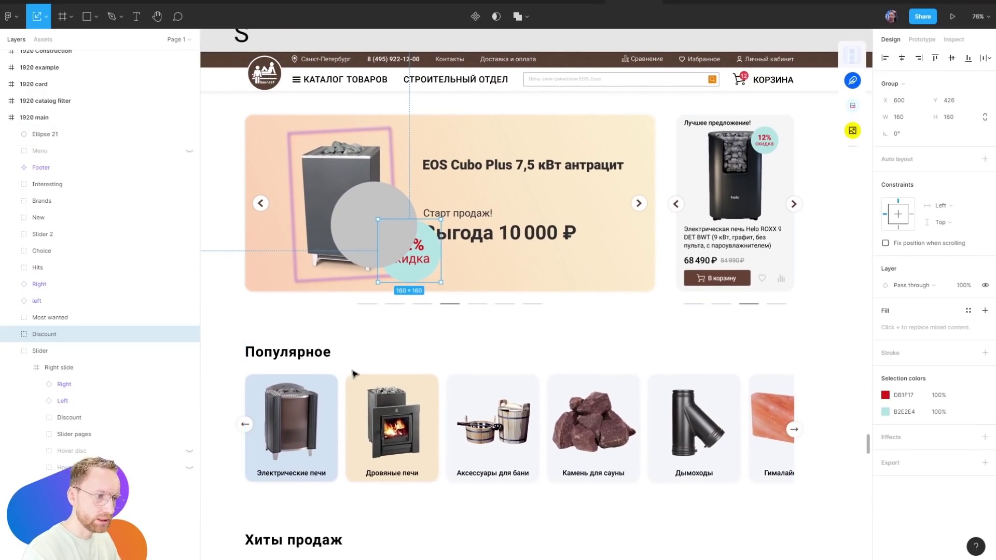
key(r)
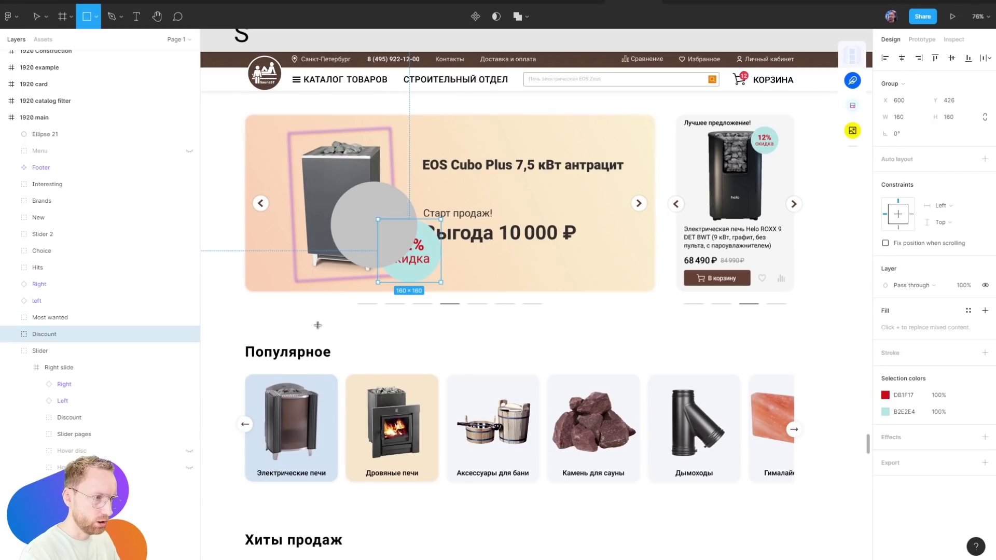
mouse_move(313, 323)
mouse_down()
mouse_move(330, 343)
mouse_move(359, 334)
mouse_up()
key(ctrl+d)
click(322, 334)
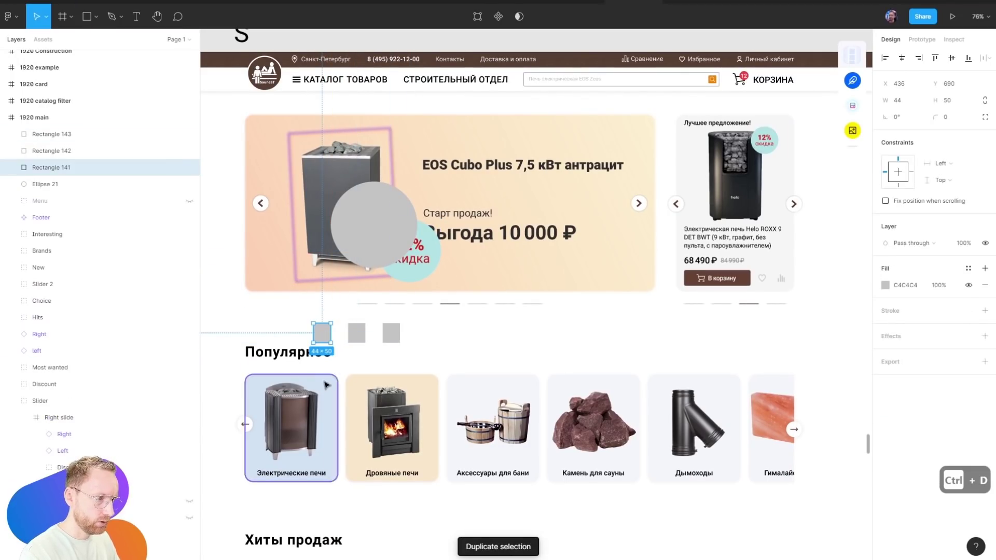
click(350, 338)
key(i)
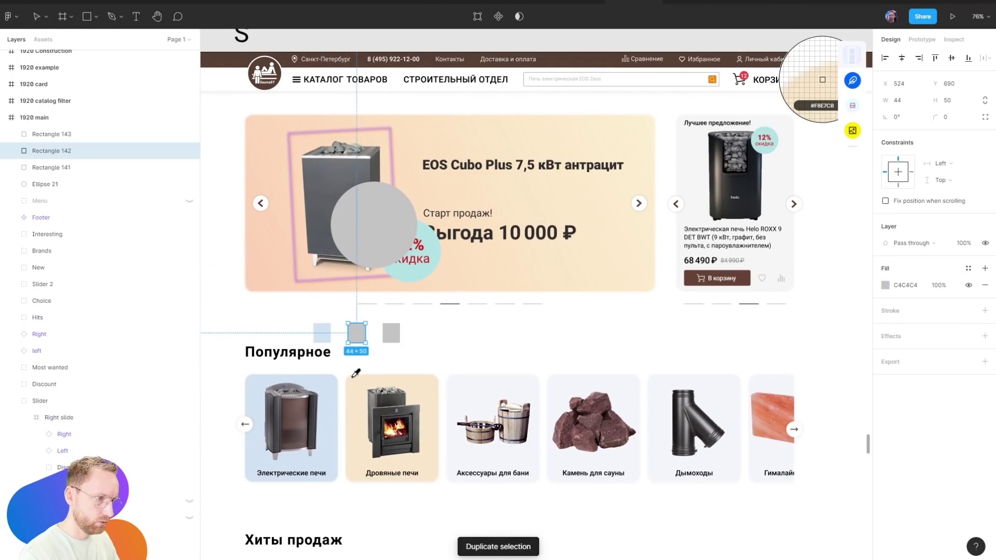
click(352, 374)
click(393, 334)
key(i)
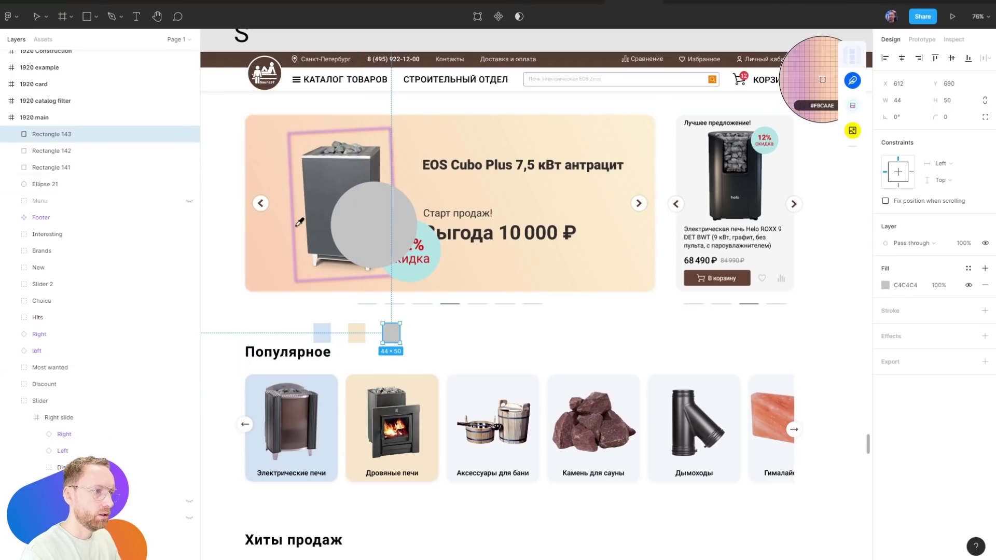
click(391, 171)
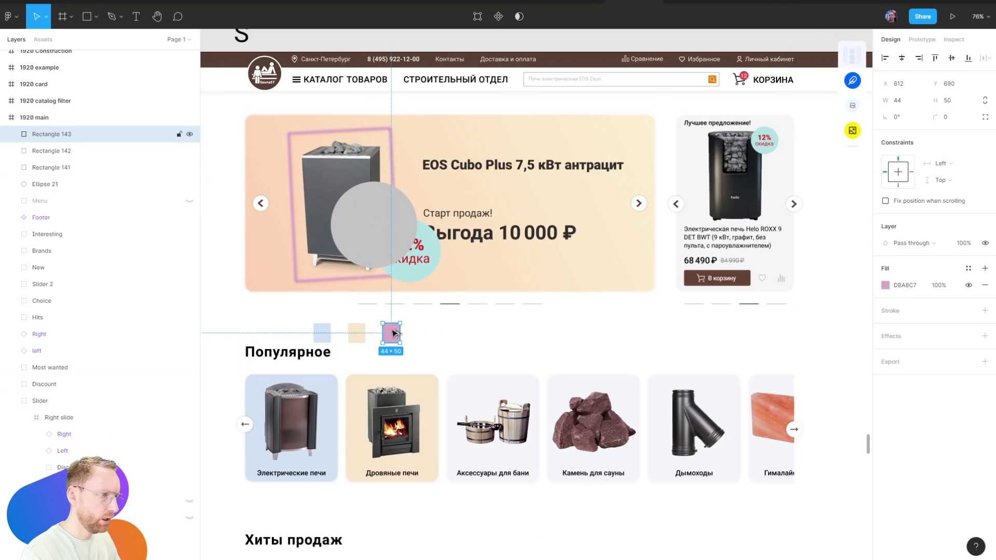
key(ctrl+d)
click(885, 285)
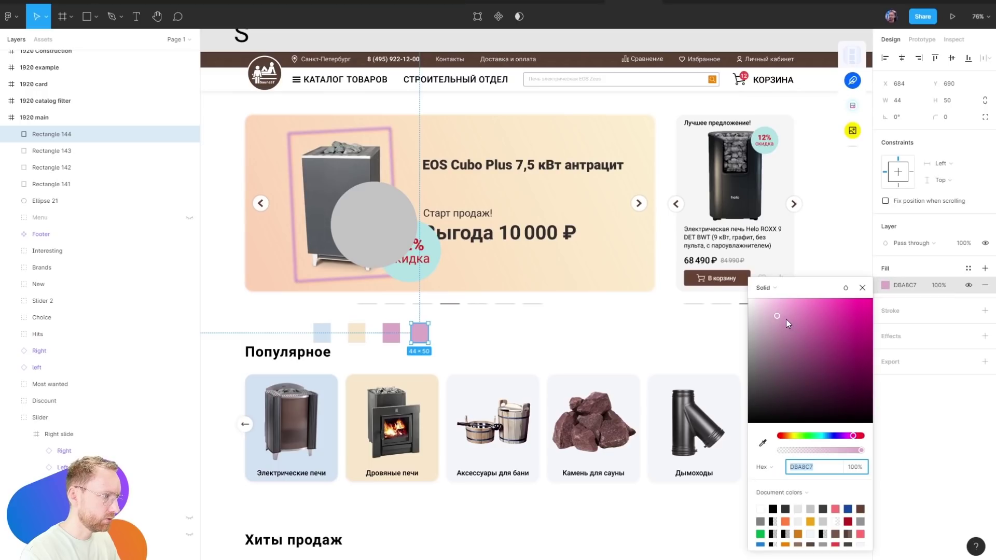
click(831, 340)
click(385, 241)
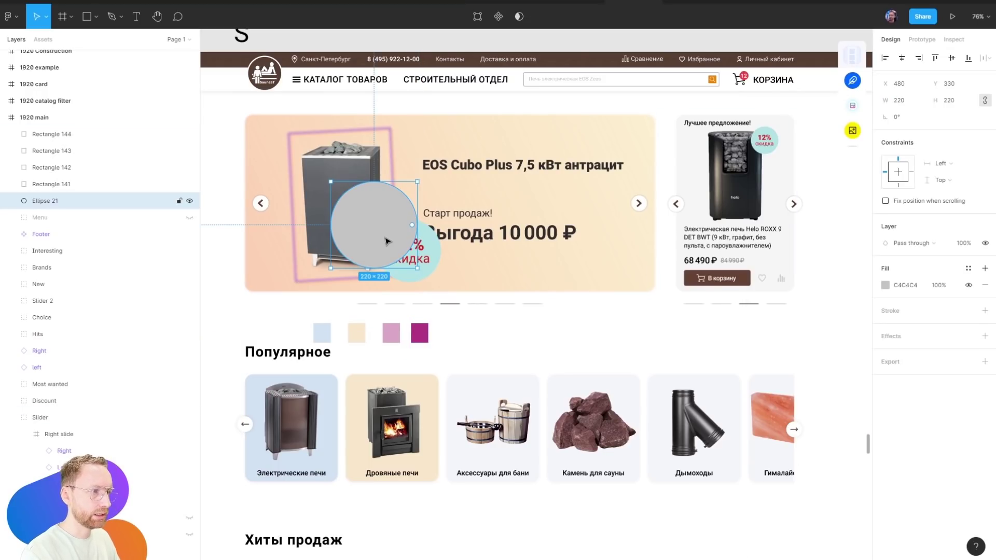
key(i)
click(420, 332)
click(523, 336)
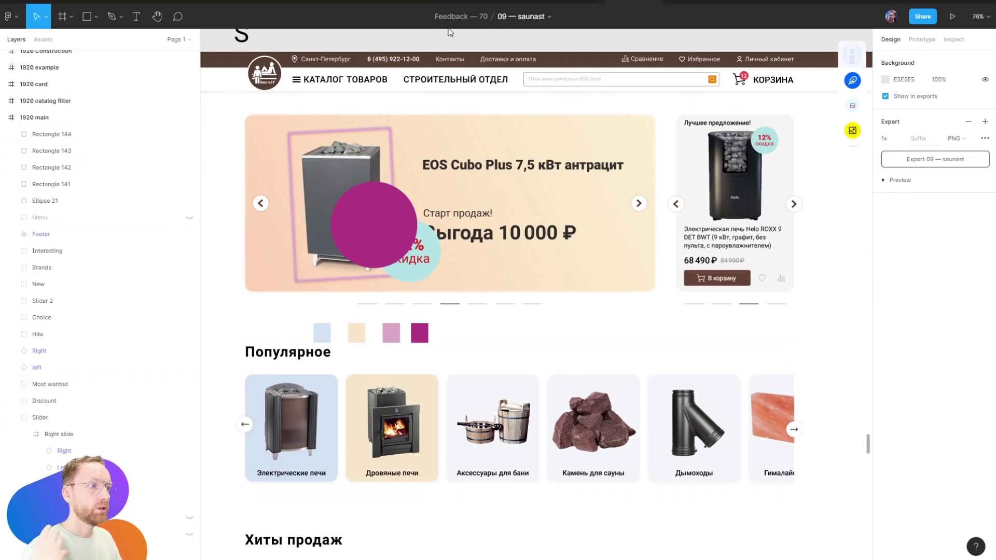
click(388, 217)
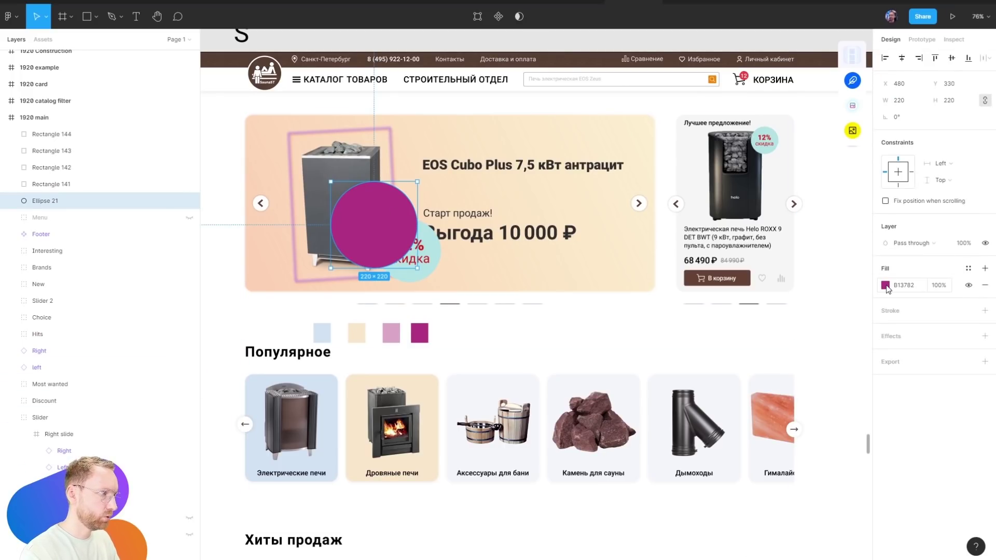
click(886, 285)
click(748, 299)
click(498, 327)
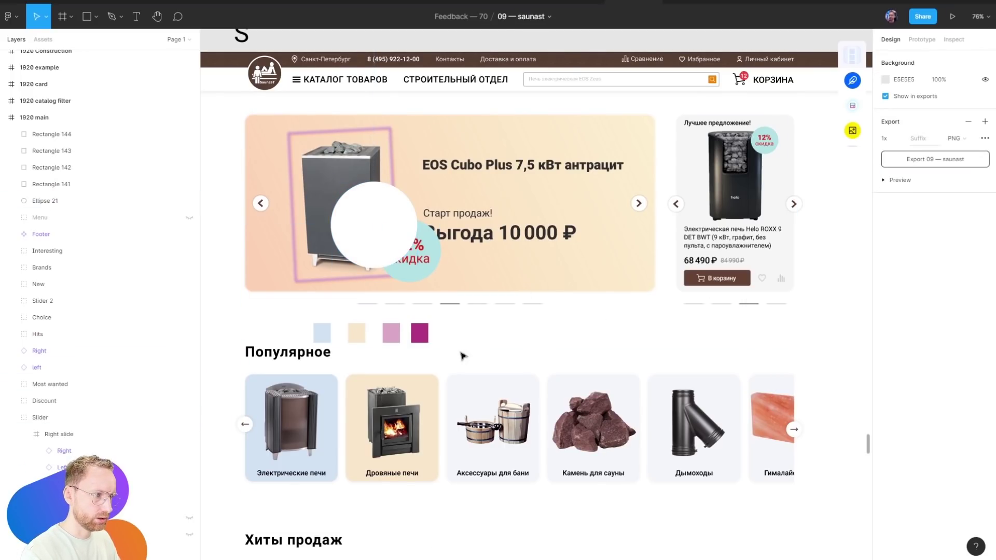
drag(306, 317, 406, 335)
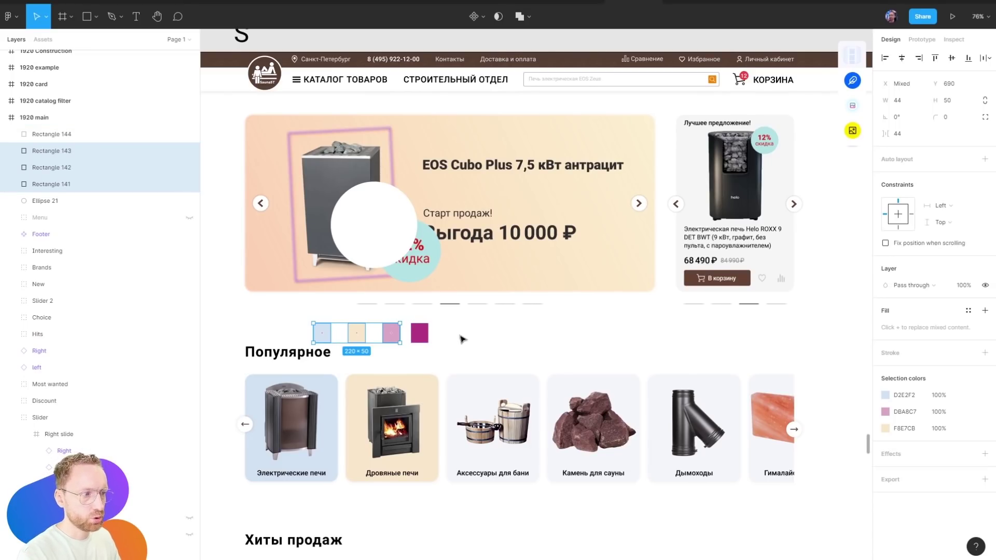
scroll(527, 294, down, 4)
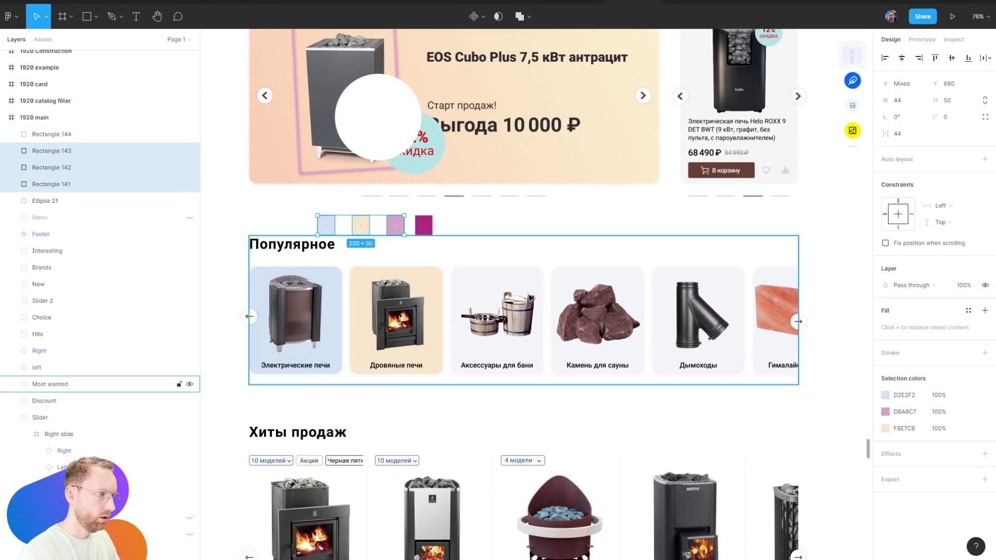
click(615, 397)
scroll(615, 398, up, 3)
scroll(472, 189, up, 3)
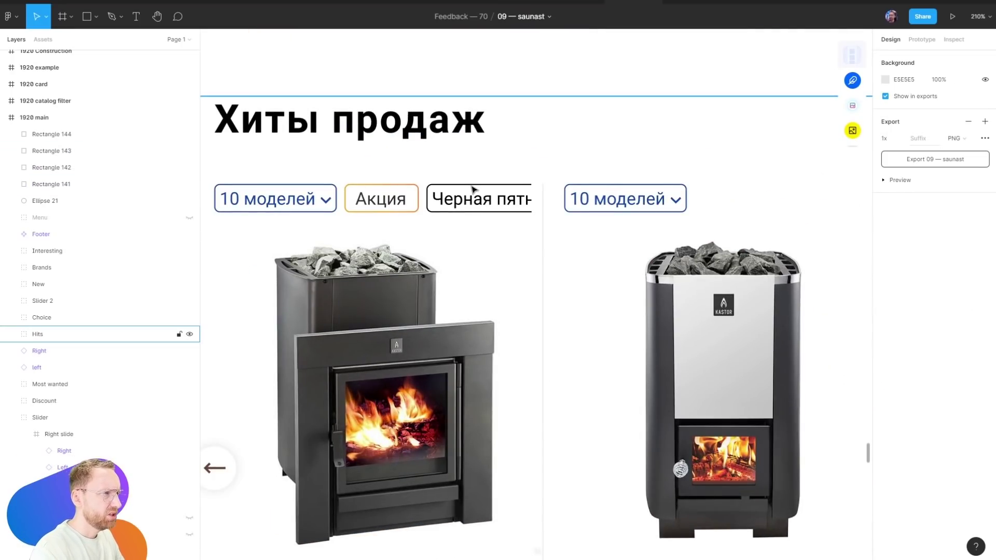
click(472, 189)
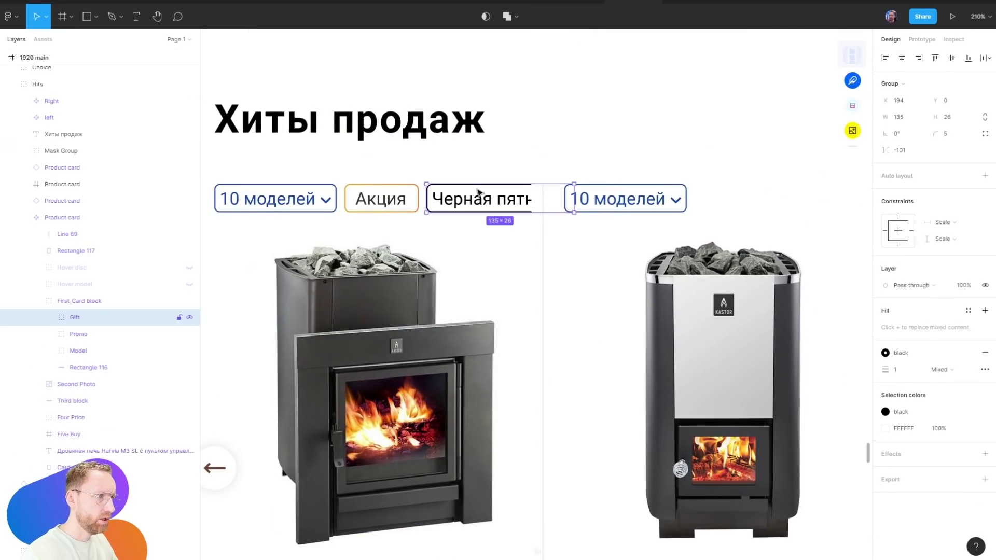
key(ctrl+z)
key(ctrl+z)
key(ctrl+z)
key(ctrl+z)
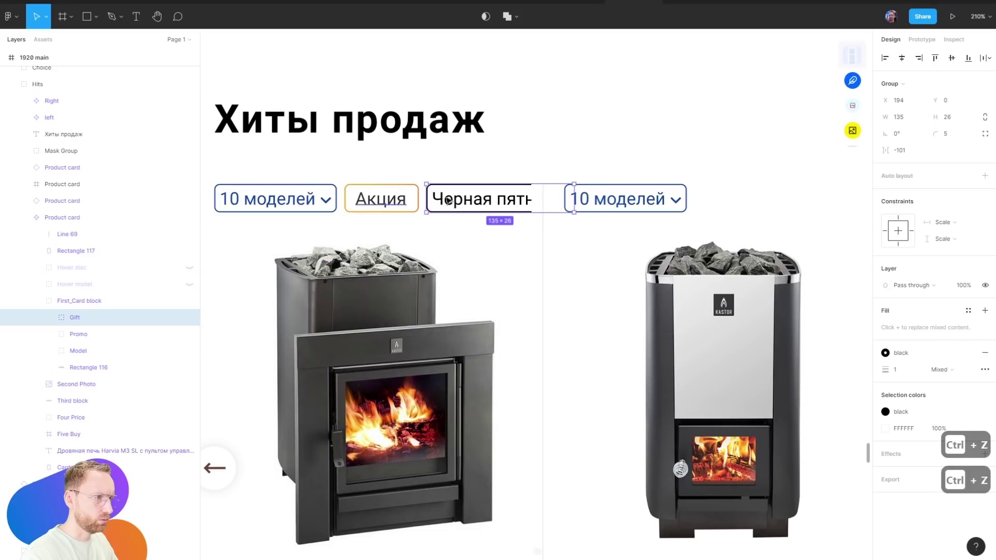
scroll(545, 174, down, 2)
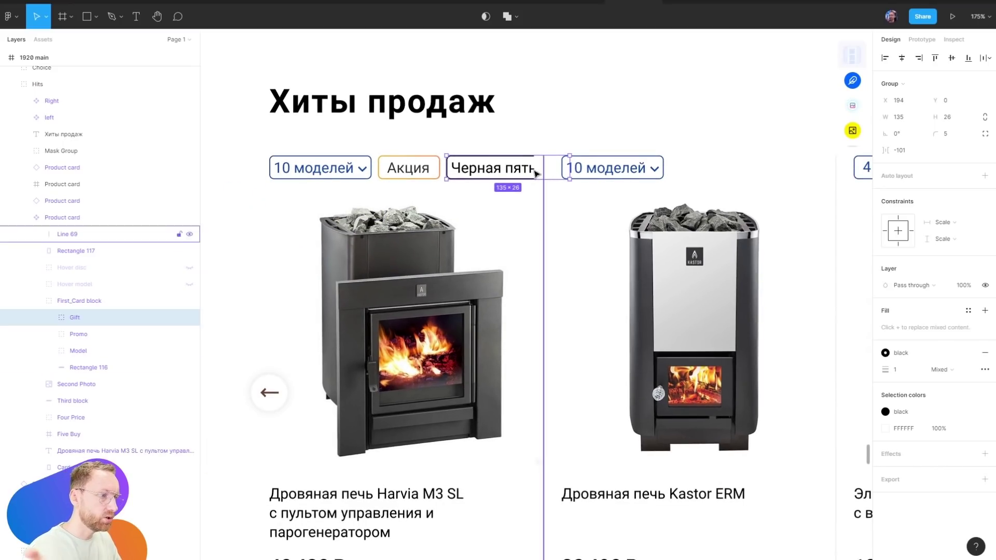
scroll(536, 173, down, 5)
key(Escape)
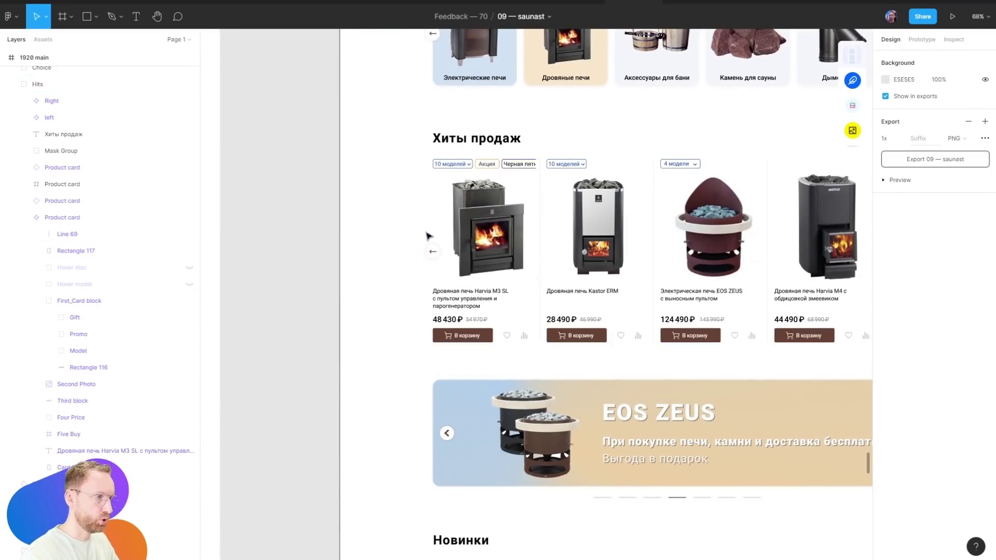
scroll(499, 171, up, 5)
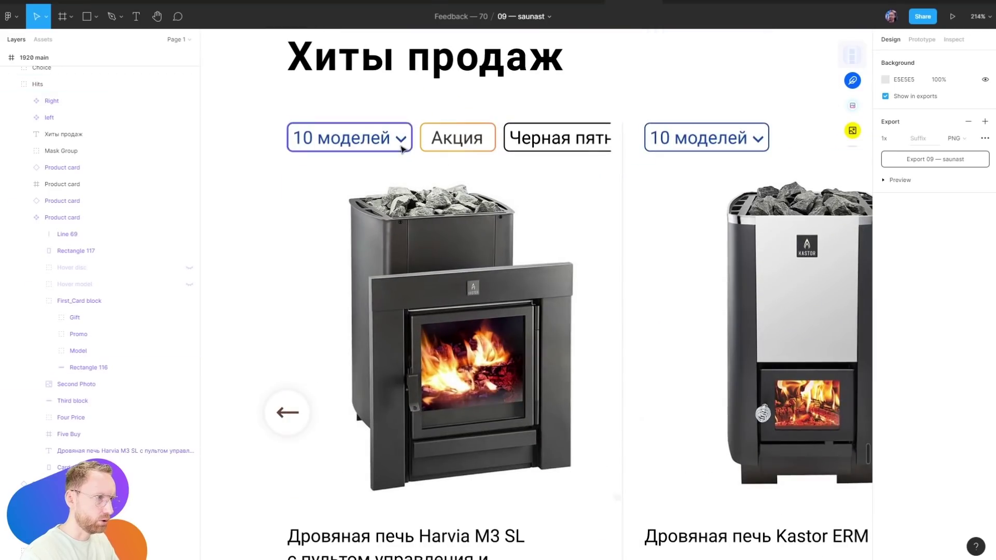
scroll(404, 140, down, 5)
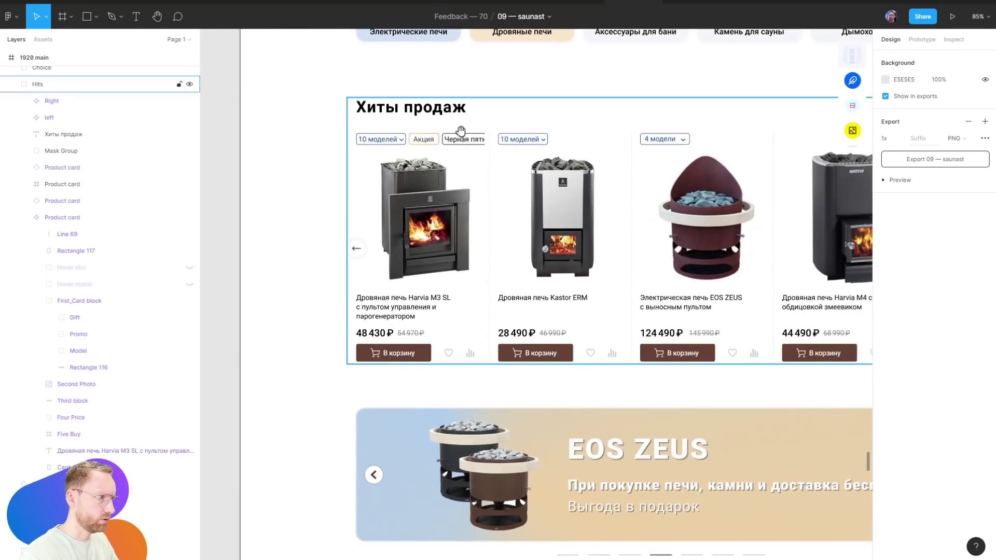
scroll(457, 136, up, 1)
scroll(428, 146, down, 3)
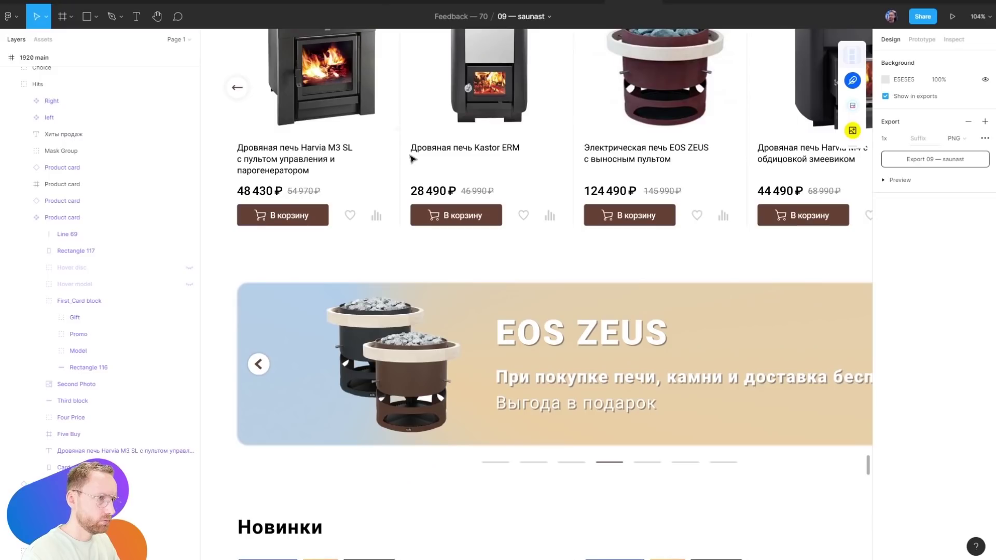
scroll(591, 307, up, 5)
scroll(584, 404, up, 3)
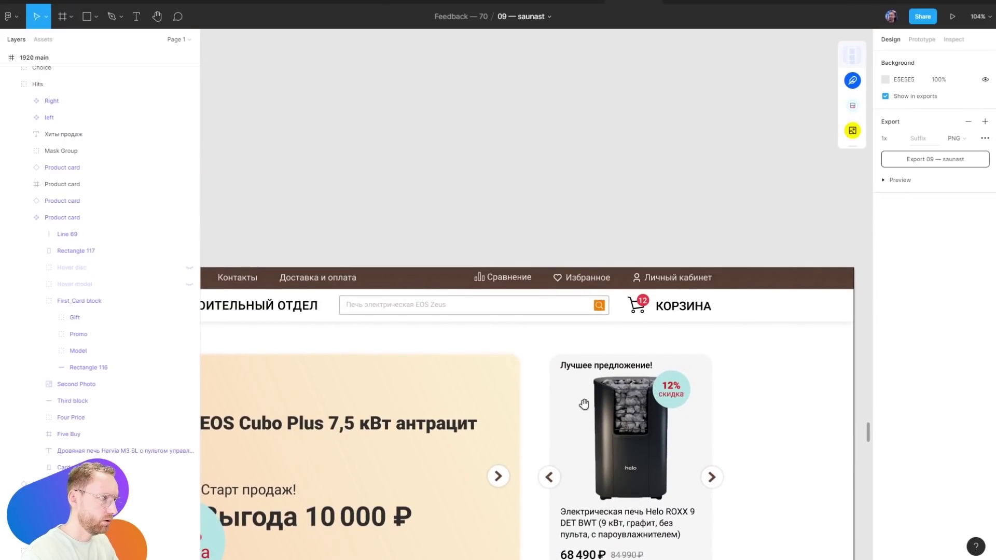
scroll(584, 404, down, 10)
Copy the first card's bar_chart comparison icon and paste it near the header
scroll(407, 298, up, 4)
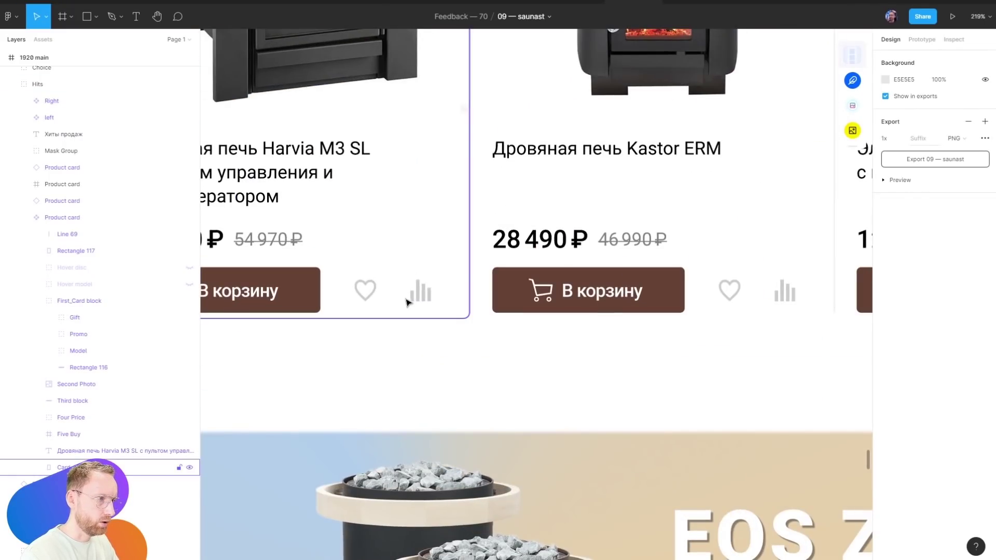
click(420, 292)
key(ctrl+c)
scroll(615, 271, down, 5)
scroll(540, 471, up, 5)
scroll(394, 317, up, 5)
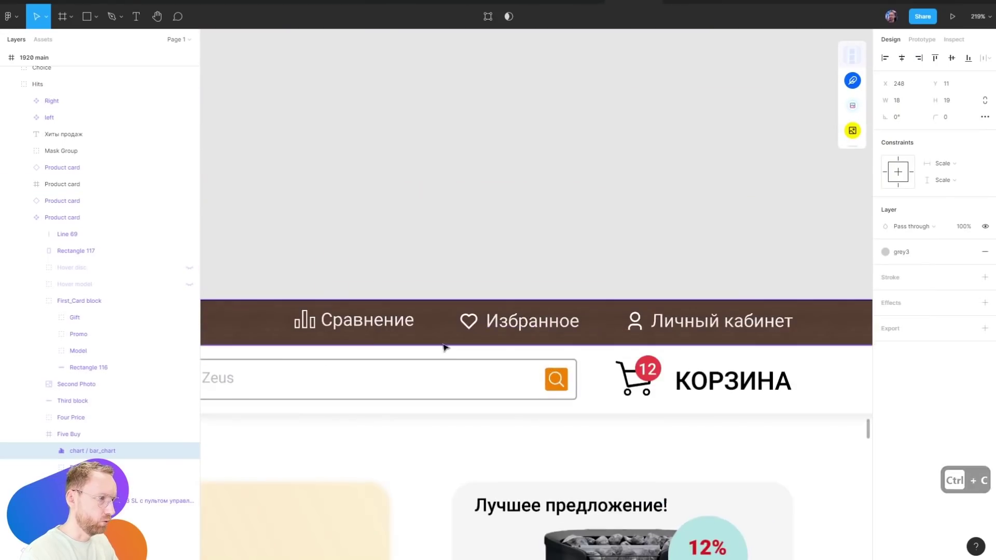
scroll(287, 185, up, 3)
key(ctrl+v)
scroll(356, 310, up, 3)
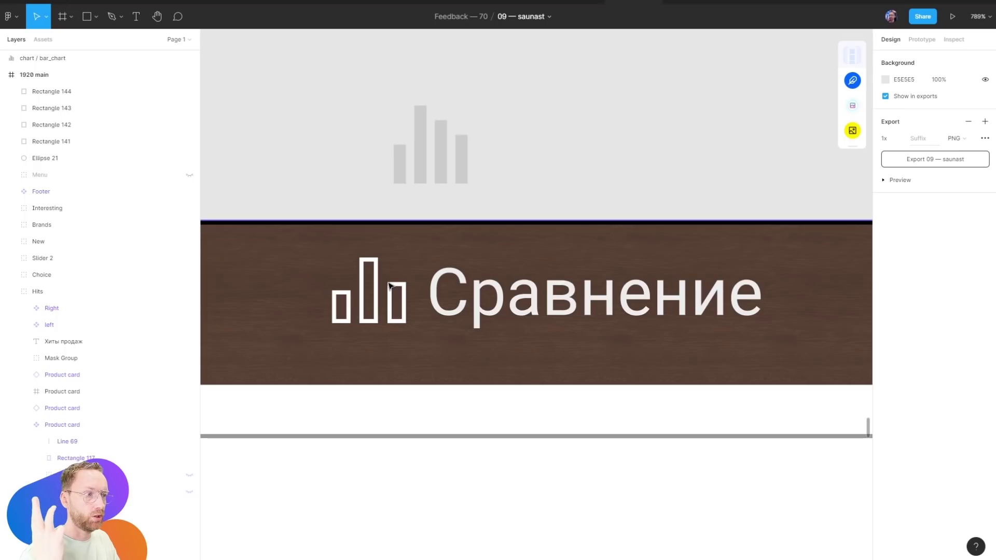
scroll(394, 286, down, 5)
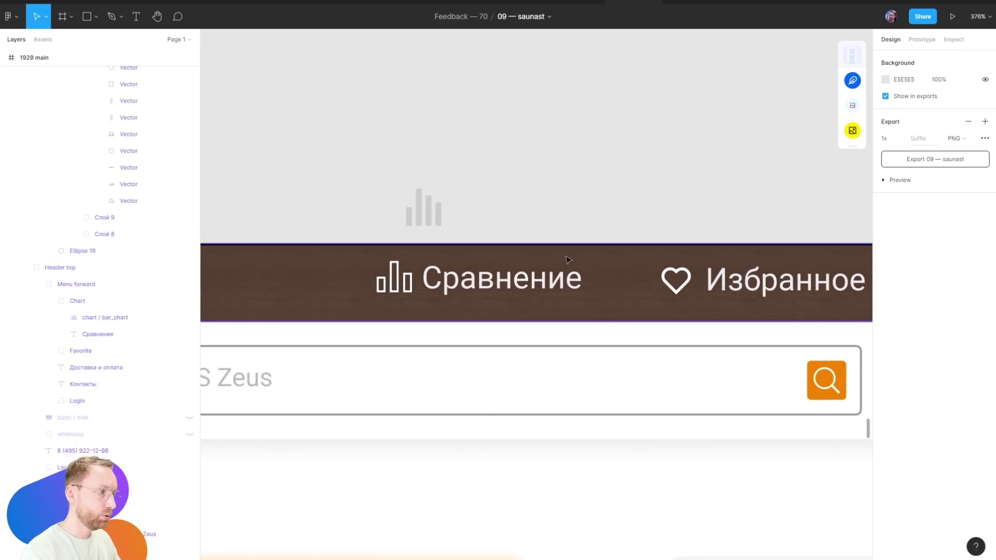
scroll(516, 324, right, 5)
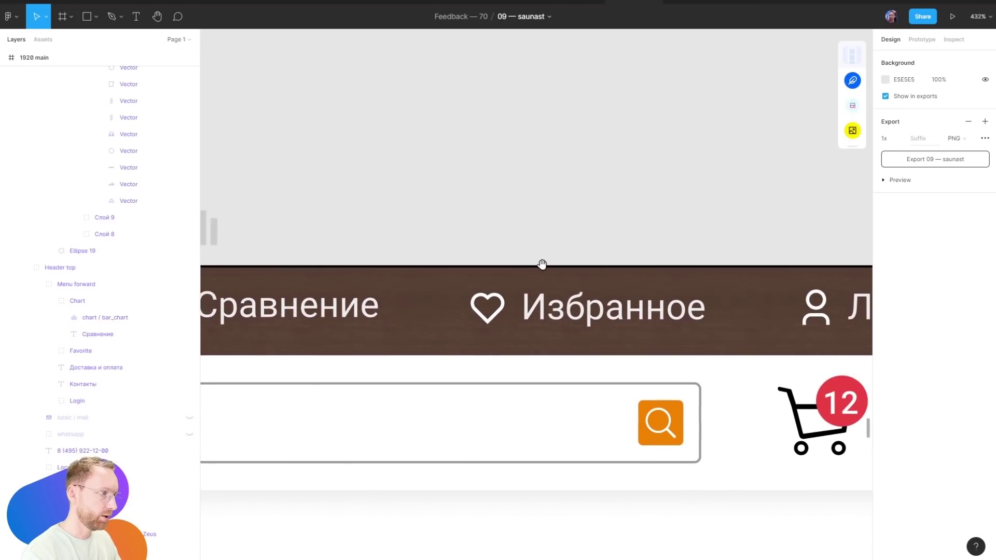
scroll(542, 266, left, 5)
scroll(427, 285, up, 5)
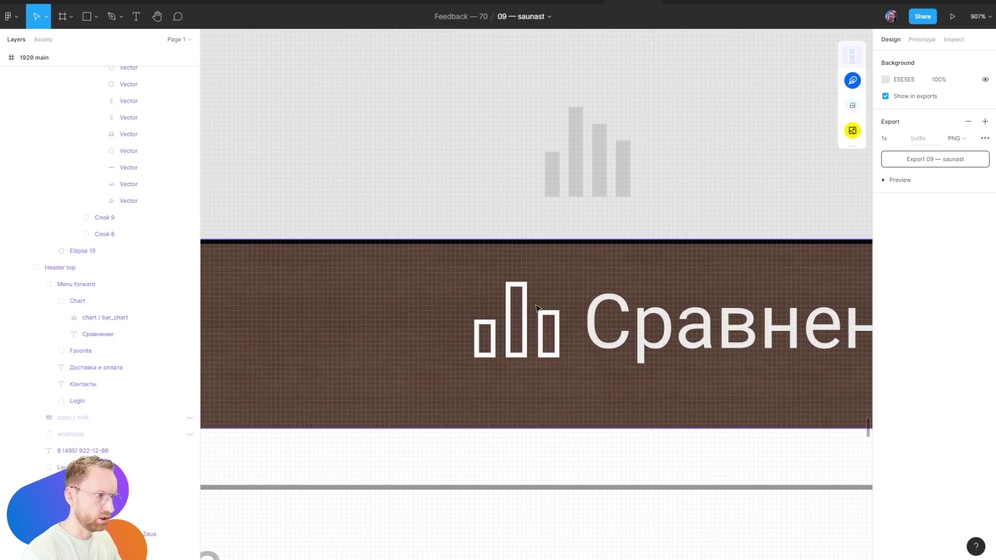
Draw the bar lines, flatten them with Ctrl+E, and lower the left bar's top point
key(r)
key(l)
mouse_move(382, 277)
mouse_down()
mouse_move(382, 335)
mouse_move(406, 315)
mouse_up()
key(ctrl+e)
drag(368, 257, 395, 285)
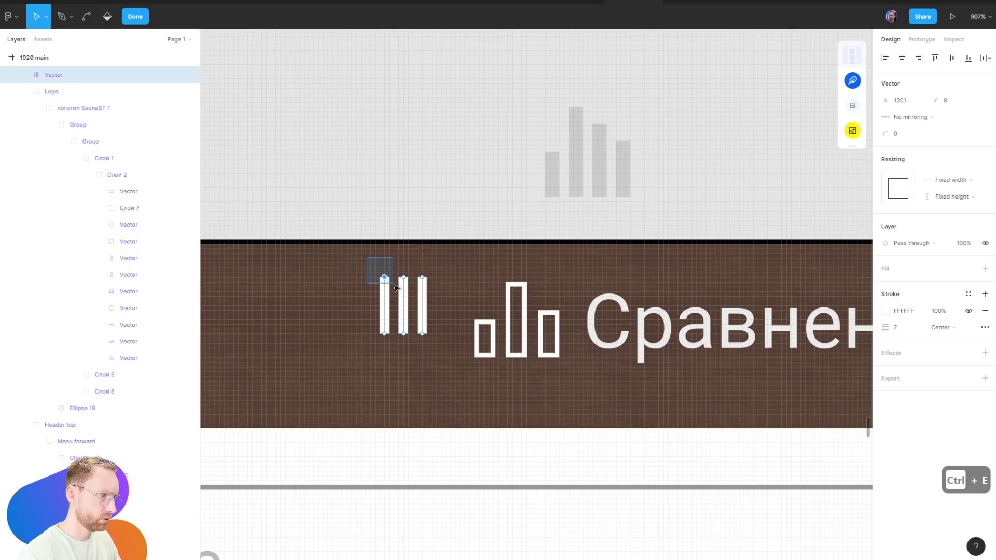
key(Down)
key(Down)
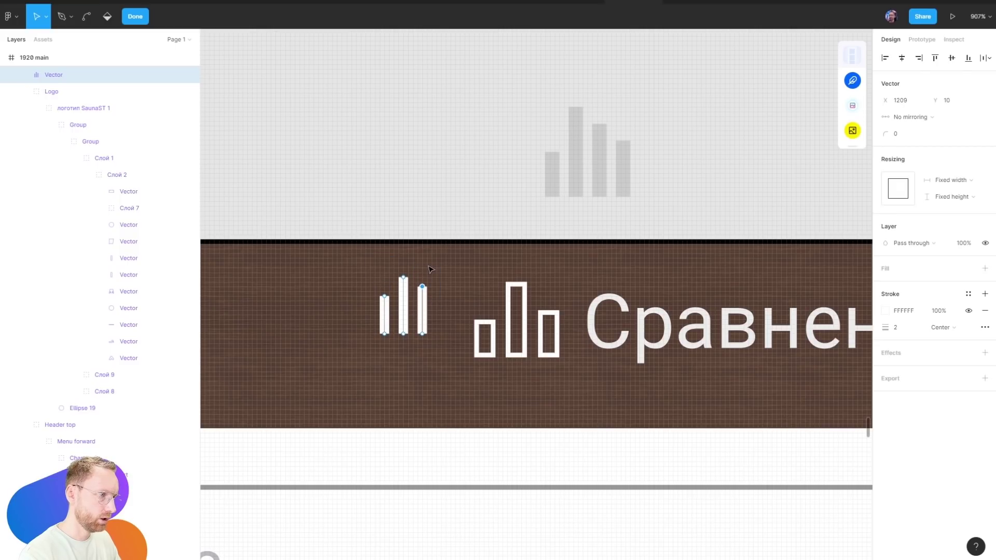
key(Escape)
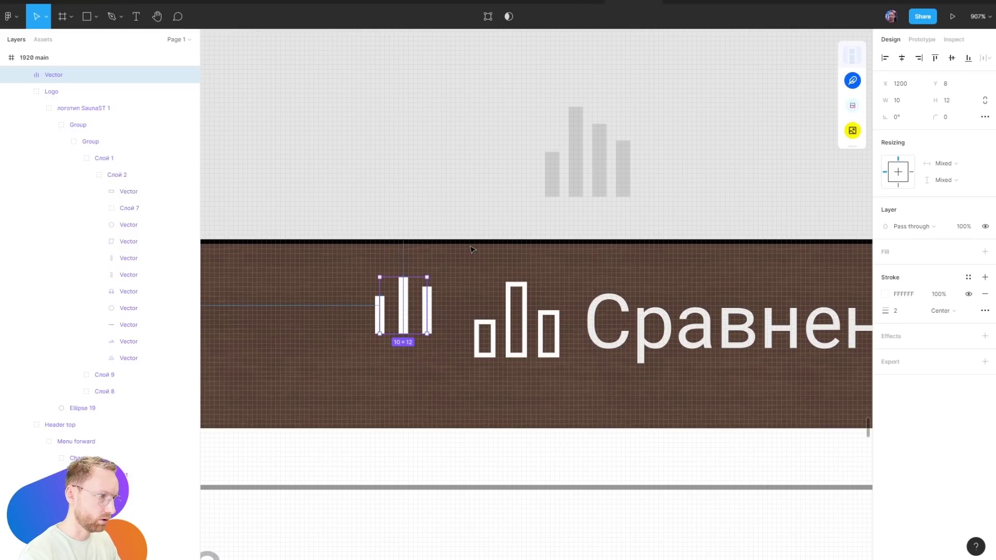
Resize the new white three-bar icon to 12×14 and copy it
scroll(363, 316, down, 3)
scroll(347, 325, down, 2)
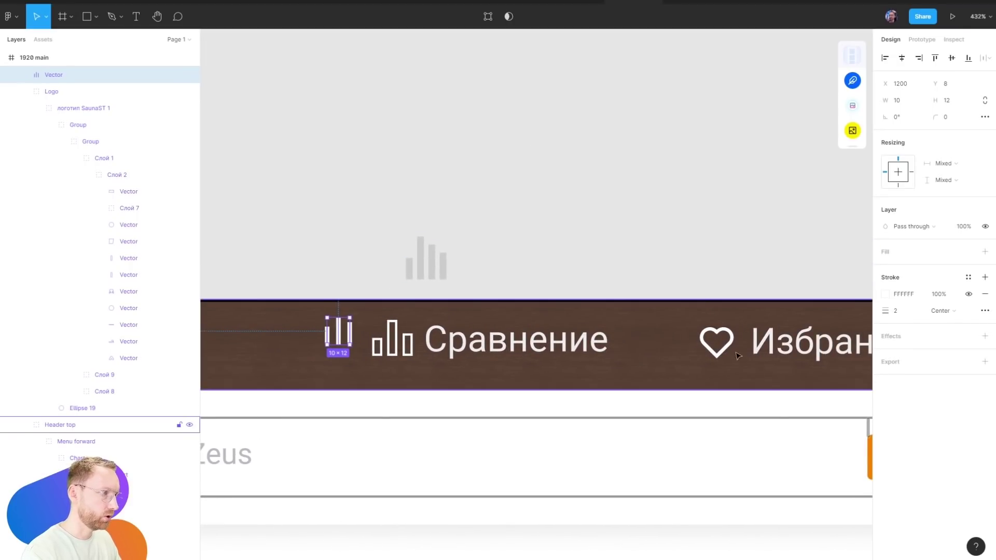
scroll(415, 311, right, 5)
scroll(525, 273, left, 2)
scroll(602, 260, left, 5)
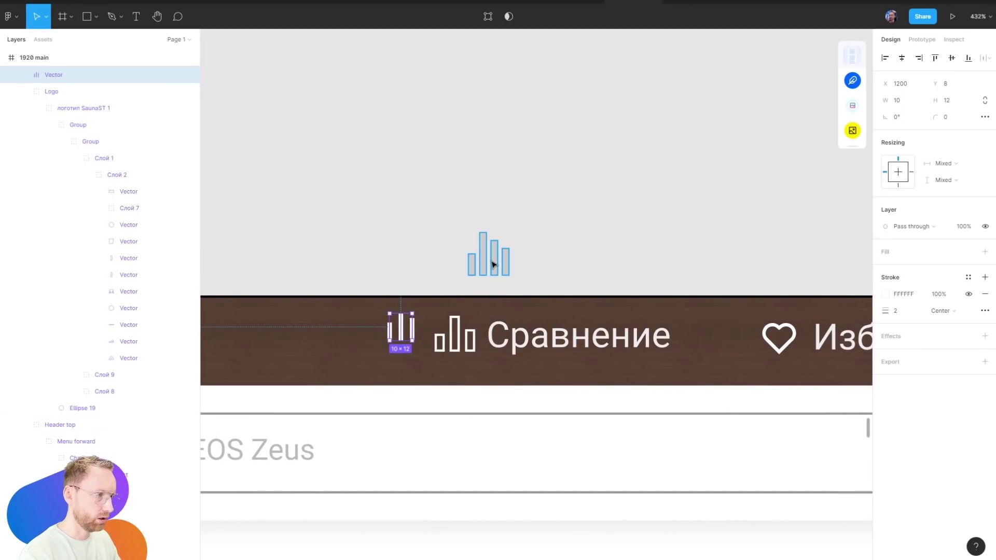
scroll(322, 327, up, 2)
drag(454, 310, 459, 304)
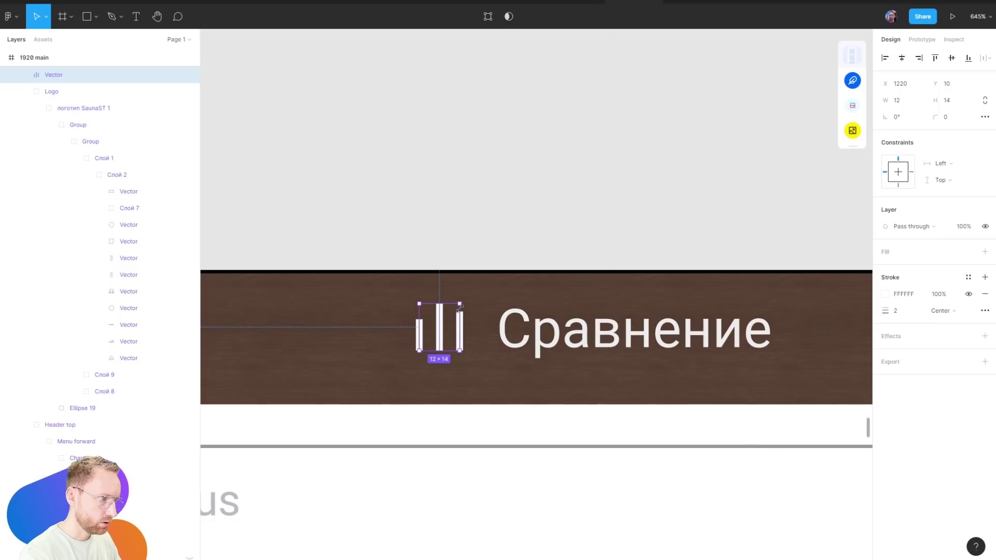
scroll(460, 308, down, 3)
key(ctrl+c)
scroll(422, 343, down, 10)
Paste the new comparison icon into the product cards
scroll(421, 342, up, 5)
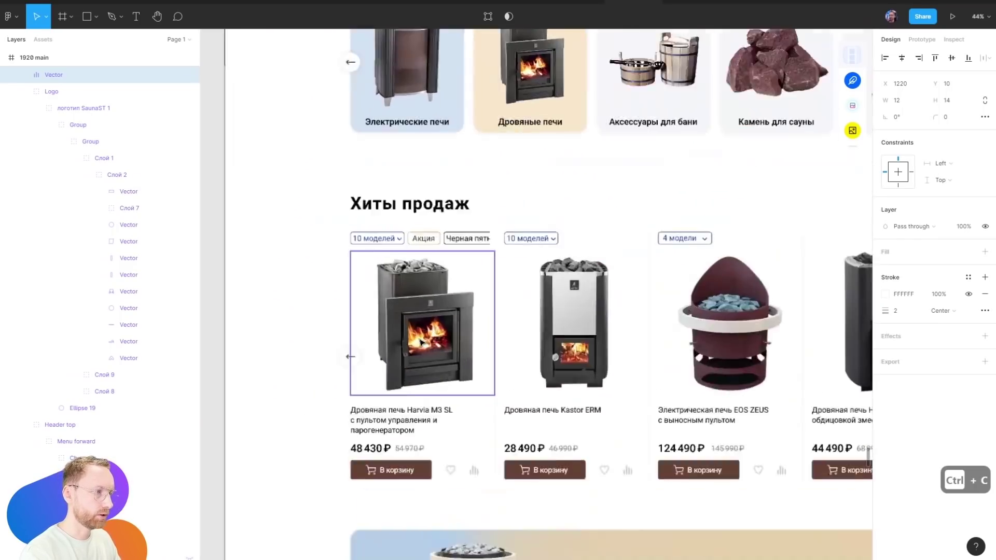
scroll(421, 342, up, 1)
click(467, 521)
key(ctrl+v)
scroll(490, 520, up, 3)
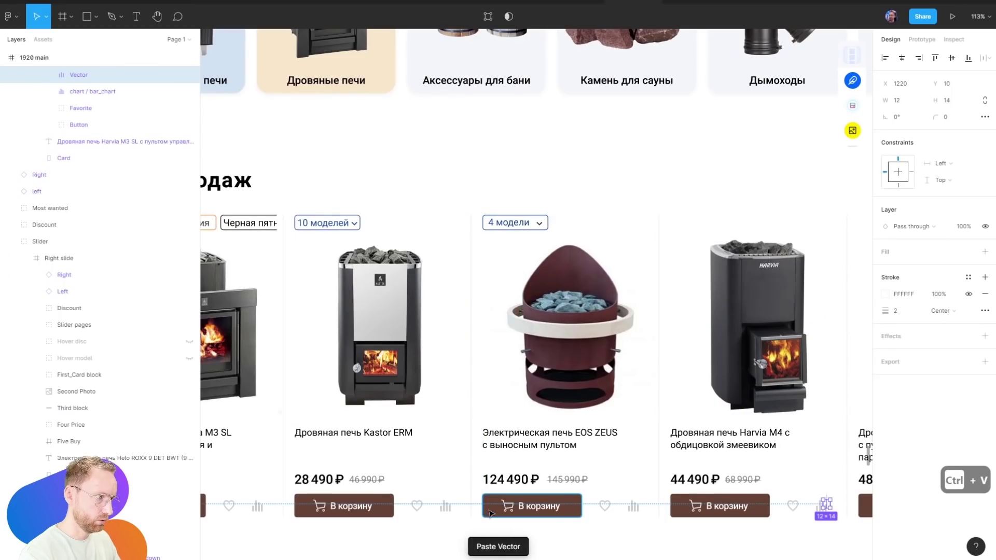
scroll(490, 514, down, 5)
Copy a card's heart_outline icon and place it beside the header's Избранное heart
click(348, 236)
key(ctrl+c)
scroll(491, 289, down, 5)
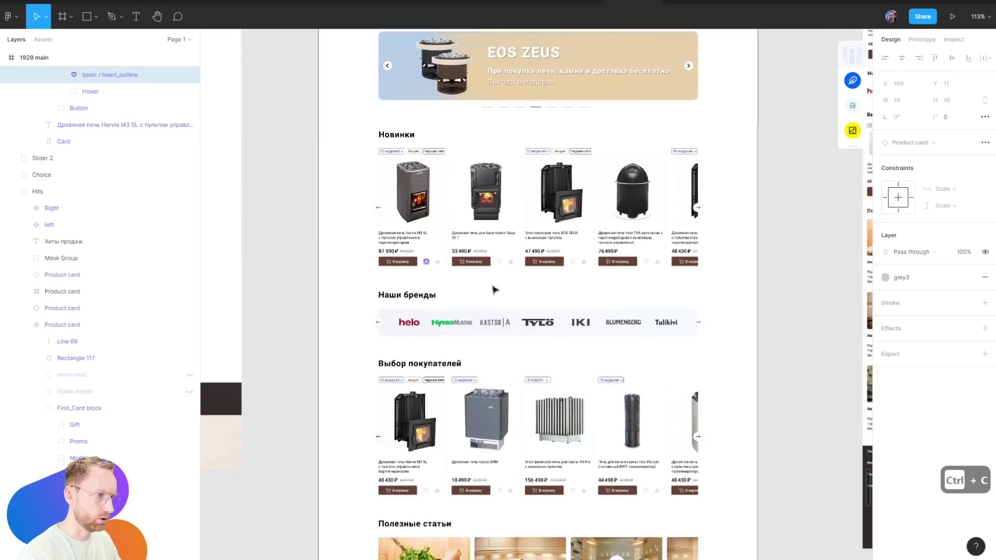
scroll(686, 351, up, 3)
scroll(668, 373, up, 5)
scroll(596, 369, up, 10)
scroll(571, 367, up, 10)
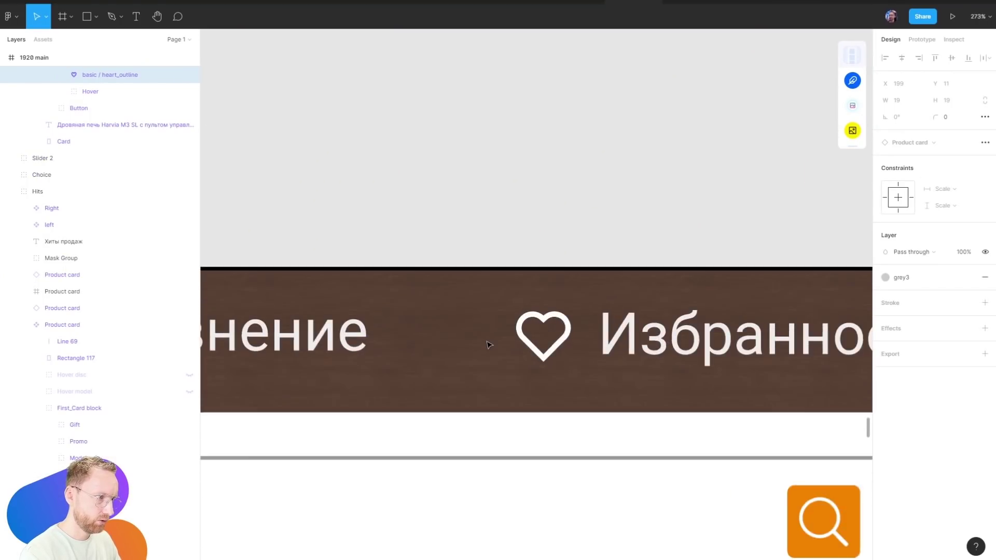
key(ctrl+v)
drag(538, 338, 469, 354)
click(649, 122)
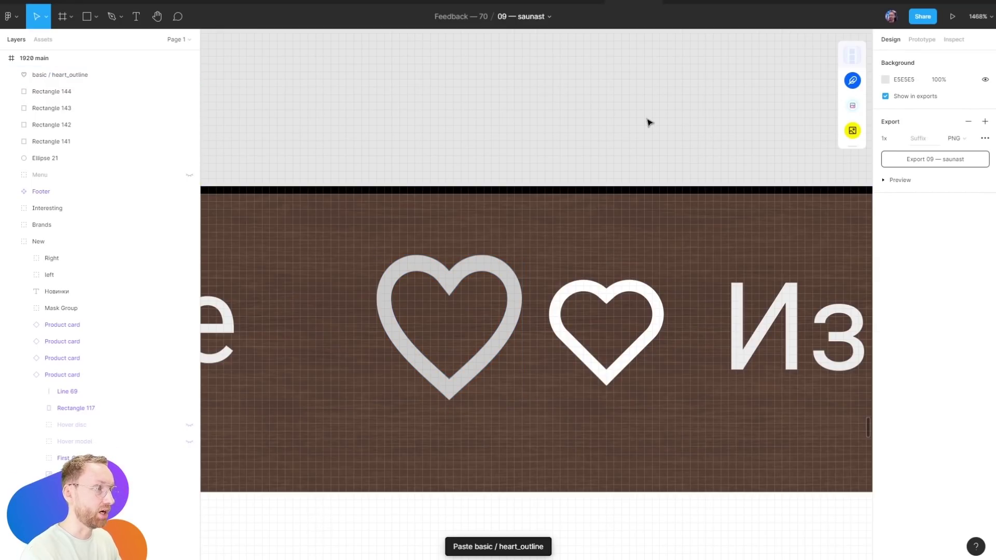
scroll(652, 134, down, 15)
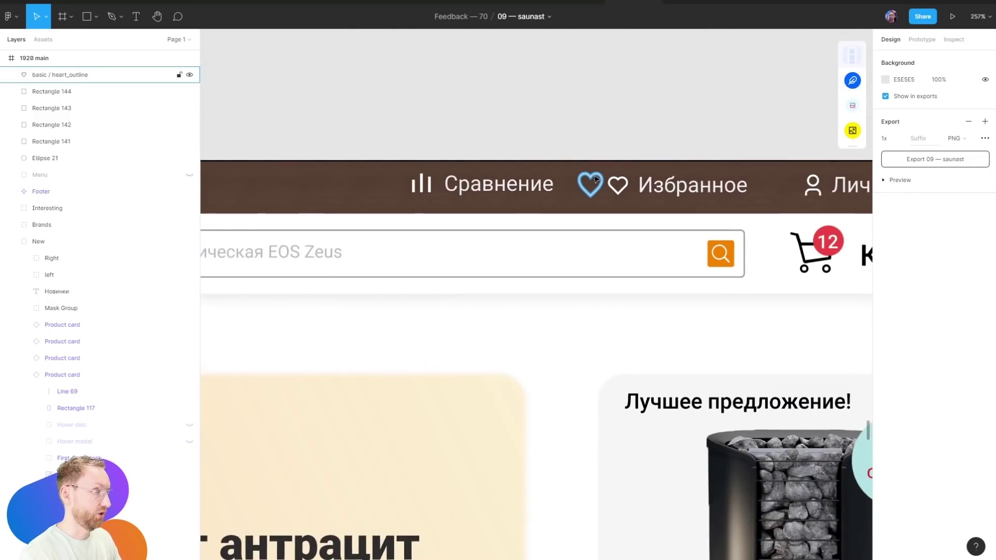
click(438, 400)
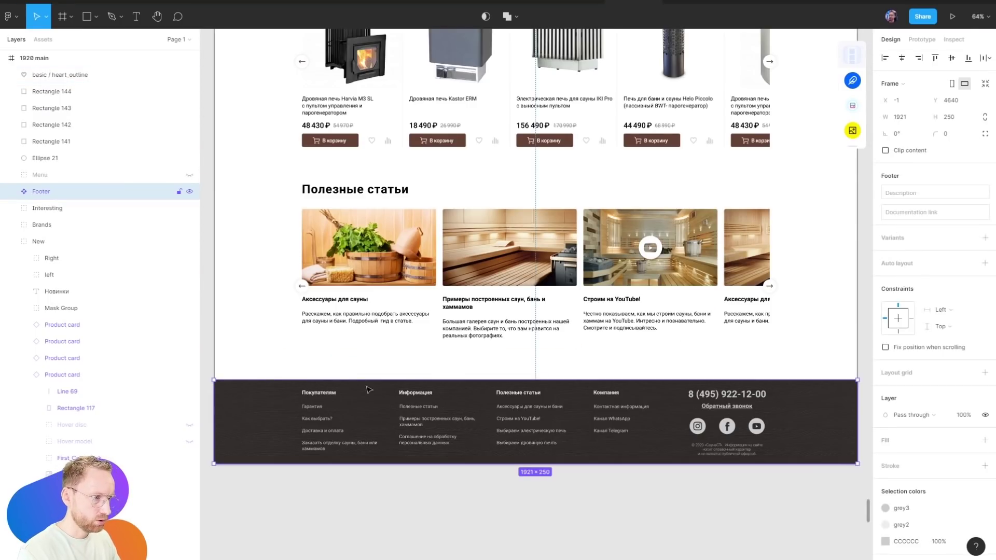
Draw a thin grey vertical rectangle by the footer, undoing one follow-up change
drag(449, 336, 466, 416)
key(Escape)
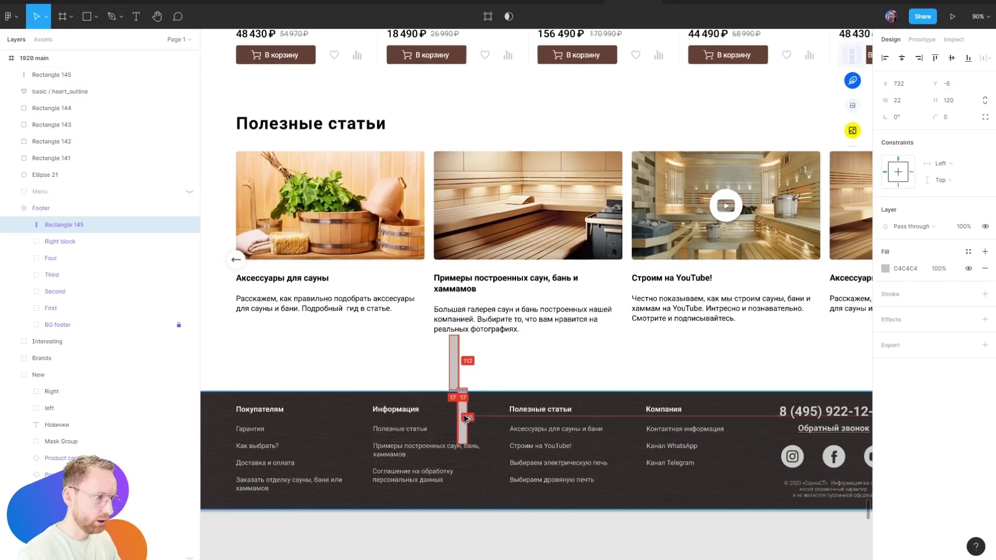
key(ctrl+z)
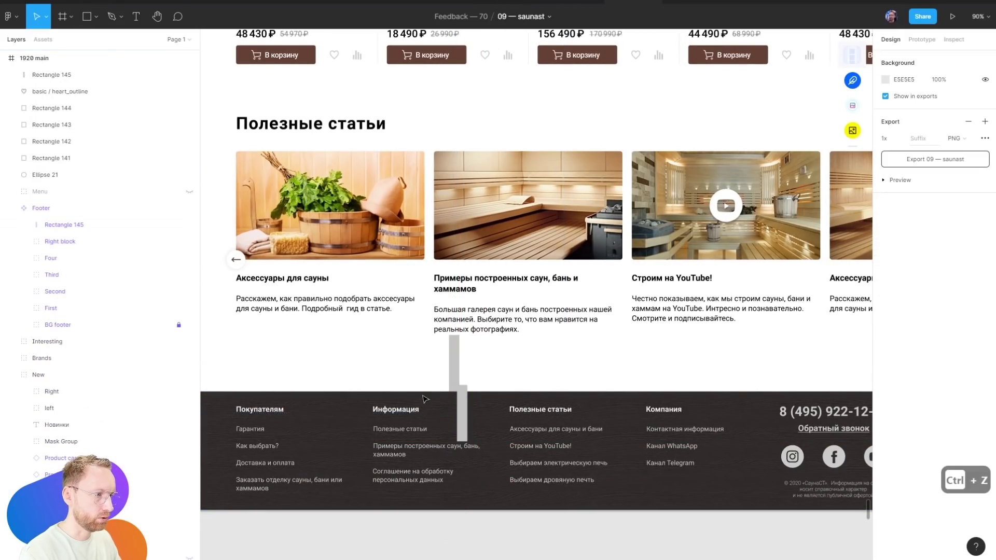
click(414, 402)
mouse_move(93, 325)
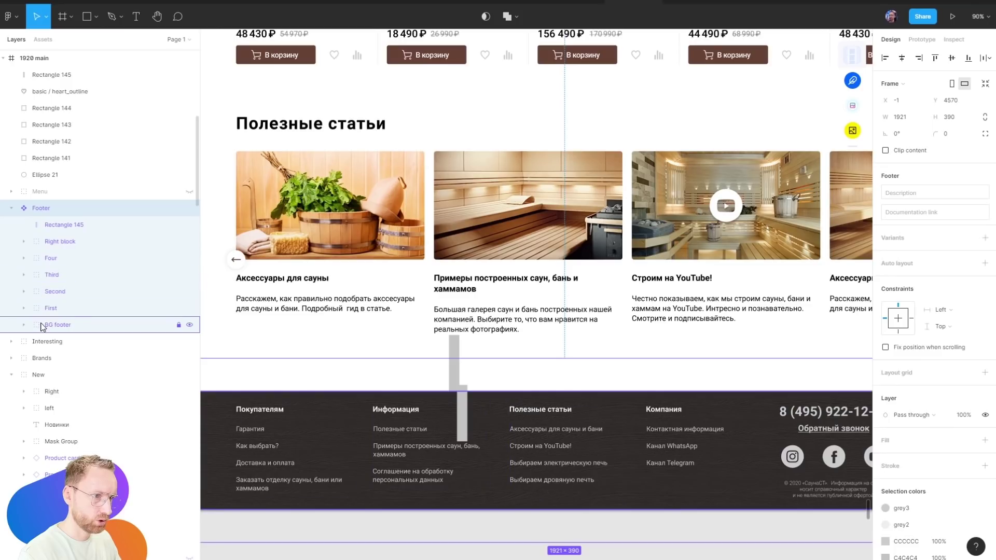
Inspect the footer's BG footer group and header_top background strips, toggling outline view
click(82, 329)
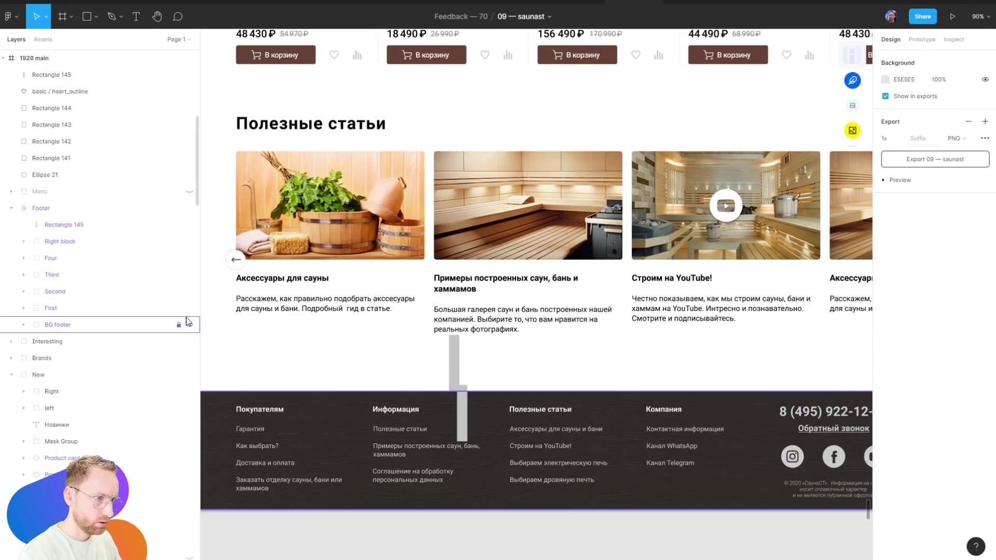
click(184, 341)
ctrl+click(334, 393)
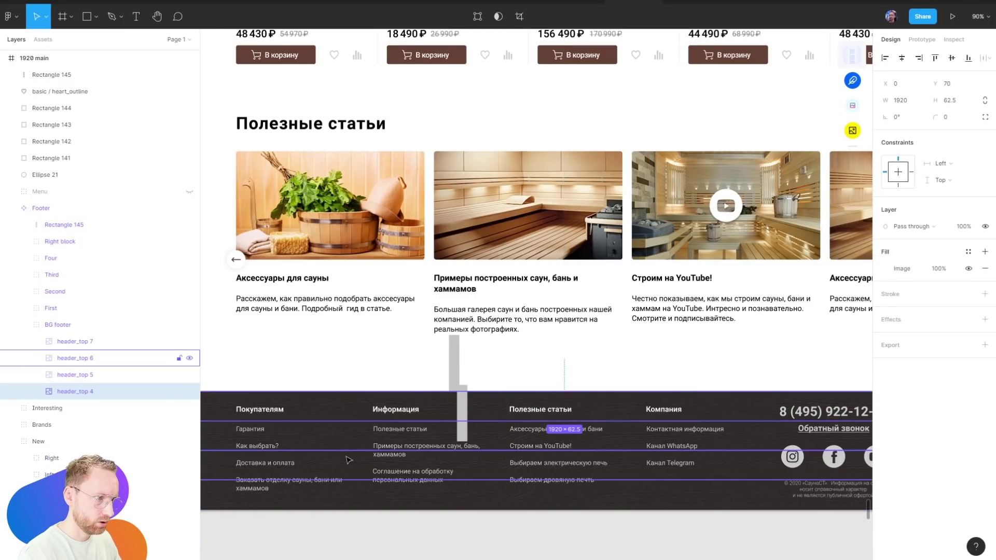
drag(293, 376, 482, 320)
key(ctrl+shift+o)
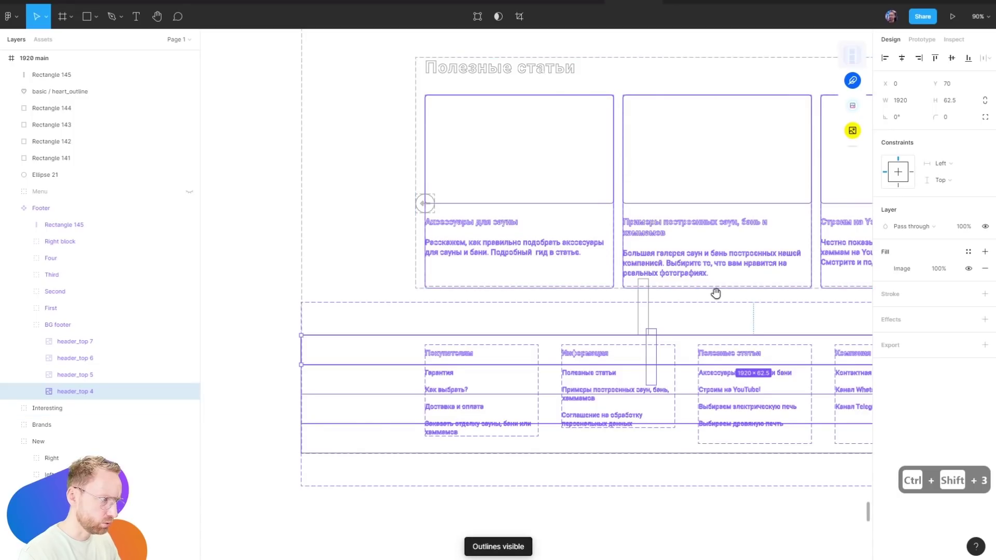
key(ctrl+shift+o)
scroll(408, 454, up, 5)
click(409, 460)
ctrl+click(414, 466)
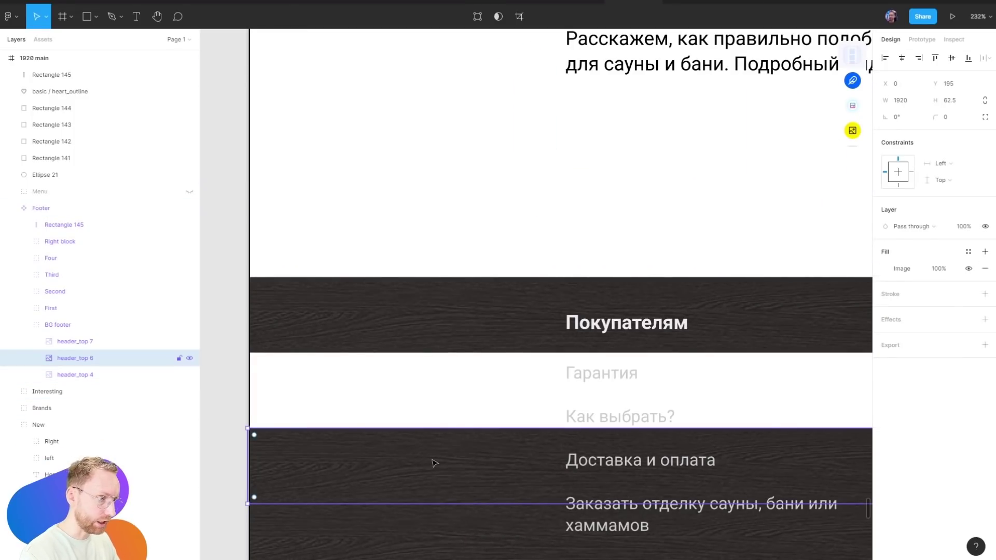
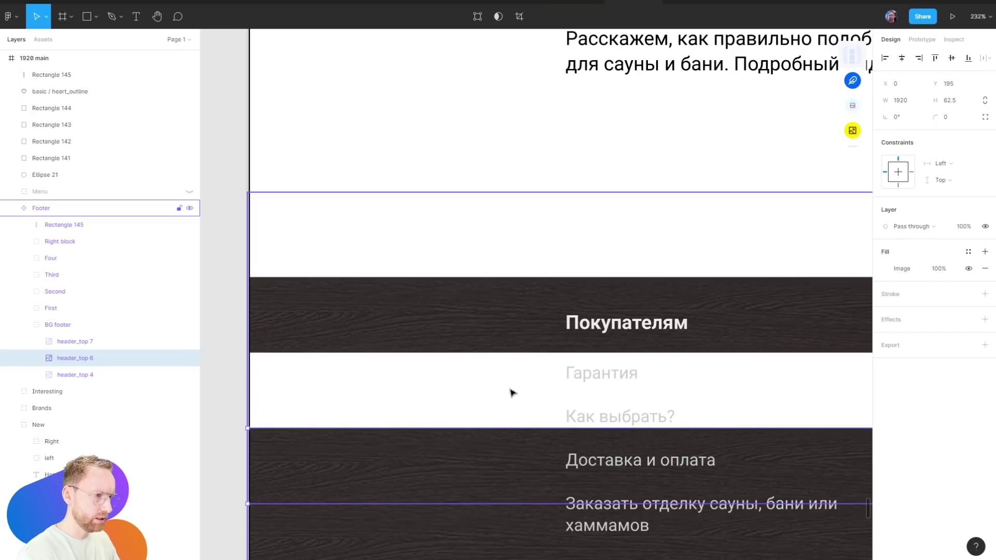
Delete the header_top wood-texture image layers from the footer background
shift+click(457, 490)
key(Delete)
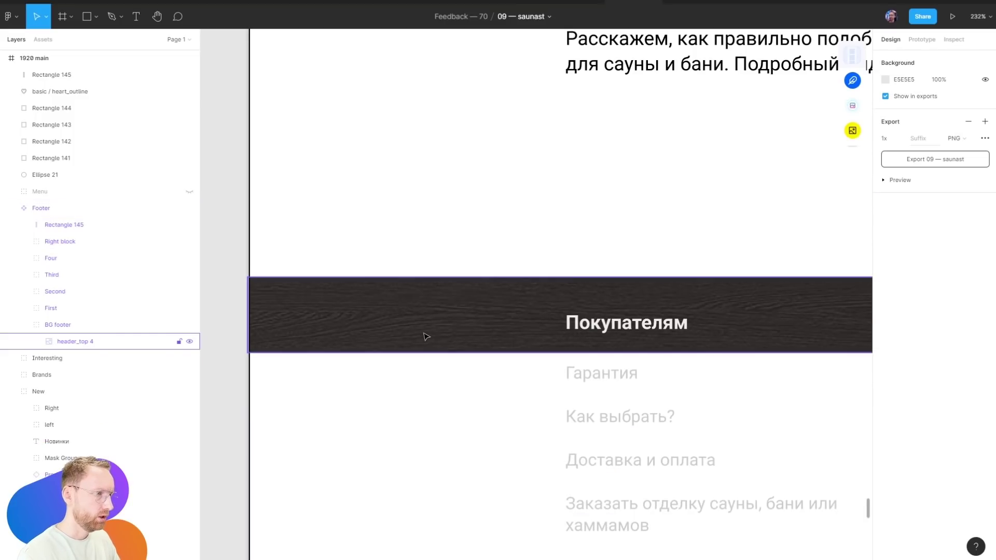
click(426, 336)
key(Delete)
Add a fill to the Footer frame and set it to hex 121212
scroll(434, 325, down, 5)
click(506, 334)
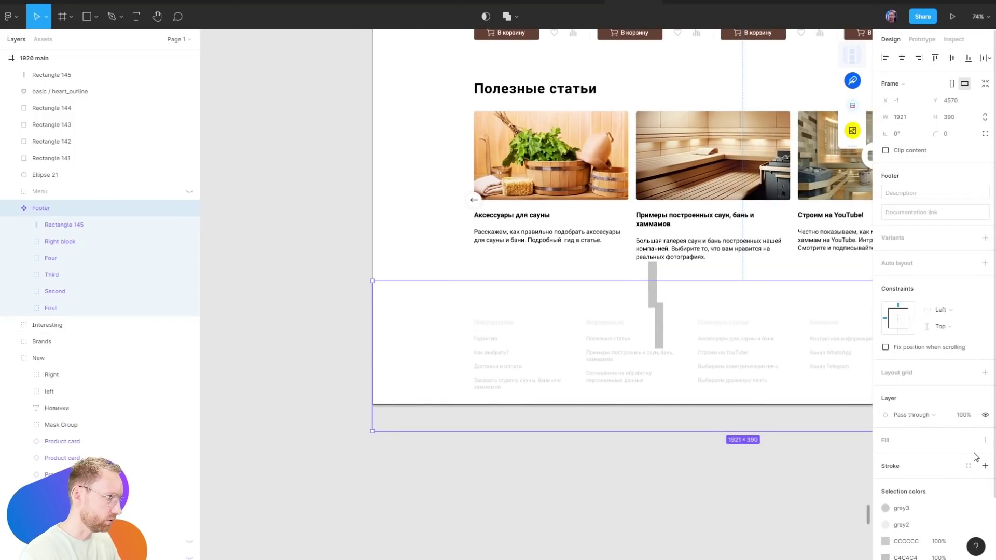
click(990, 441)
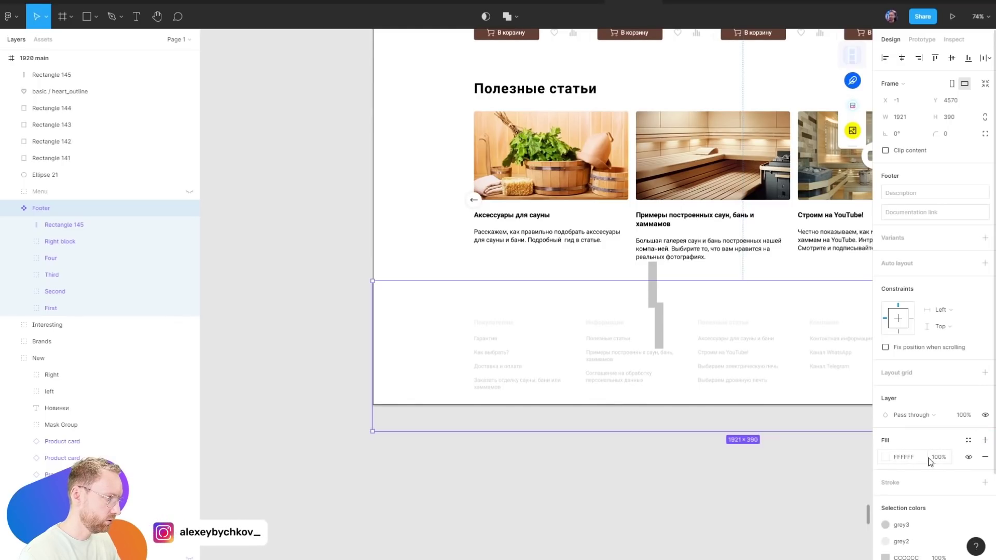
click(886, 457)
text(121212)
key(Return)
click(712, 434)
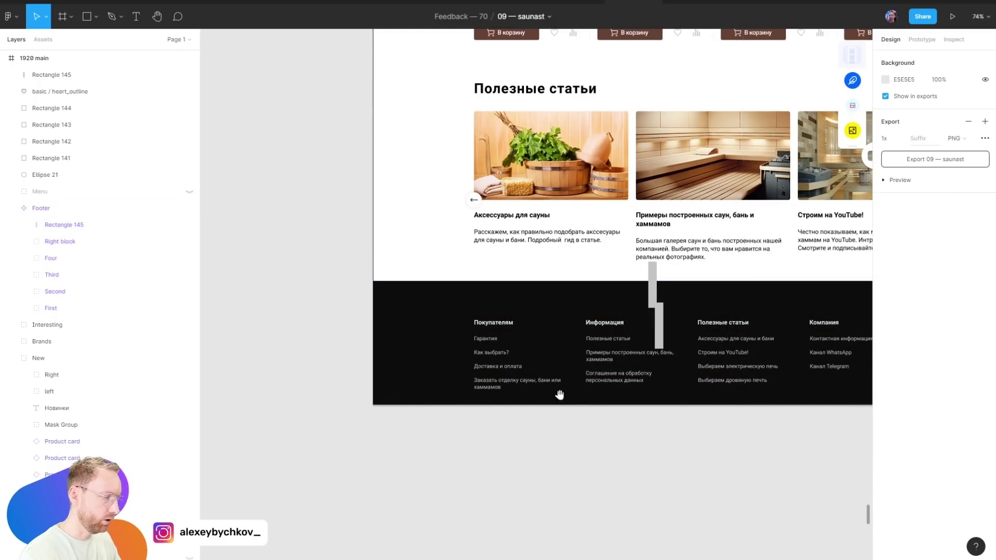
Reselect the Footer frame and undo the last change
scroll(262, 322, up, 5)
scroll(262, 322, down, 5)
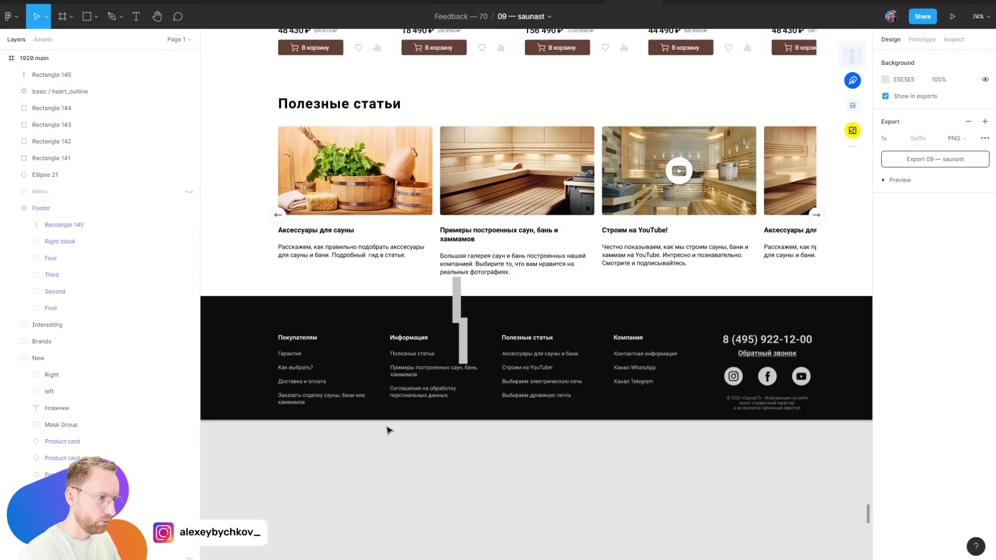
click(411, 450)
click(319, 332)
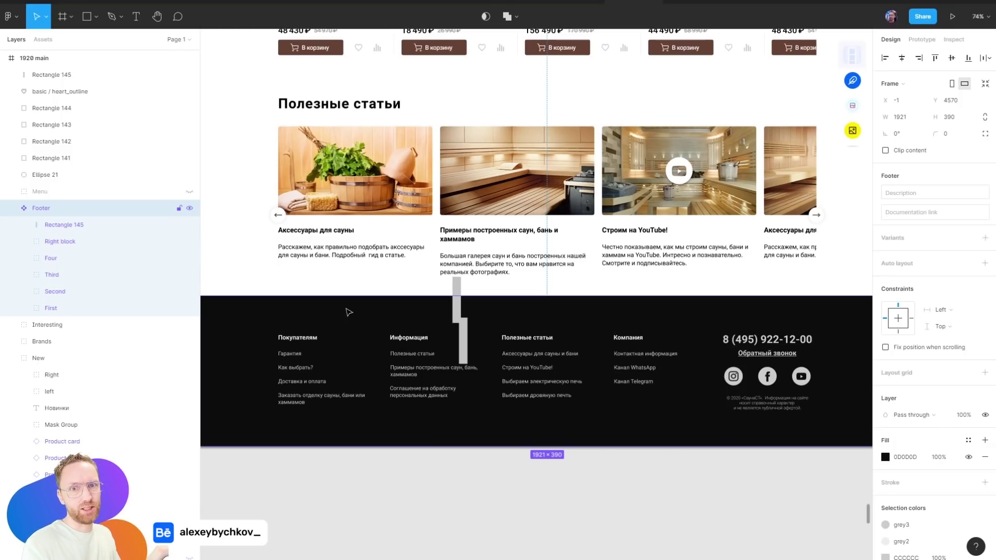
key(ctrl+z)
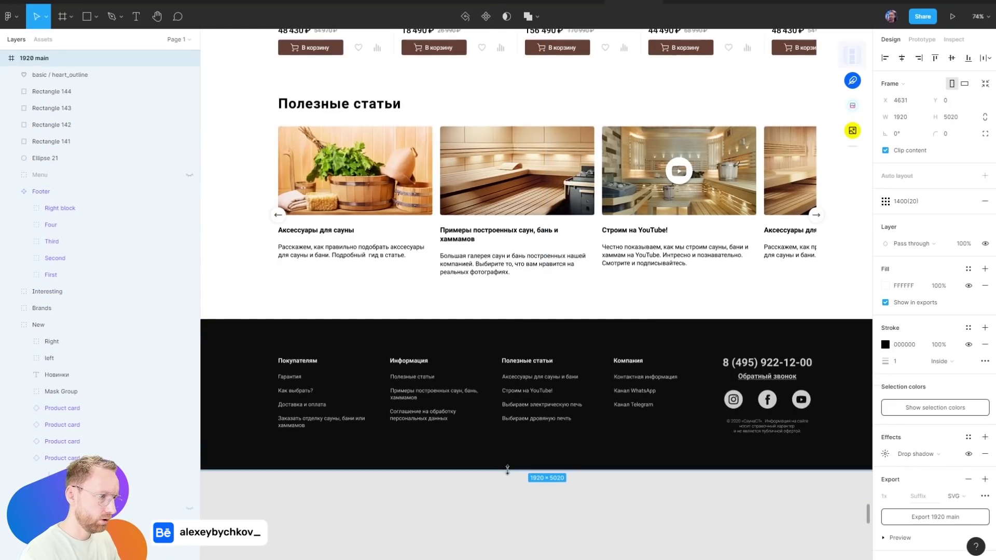
click(499, 491)
scroll(574, 432, up, 1)
scroll(622, 363, up, 3)
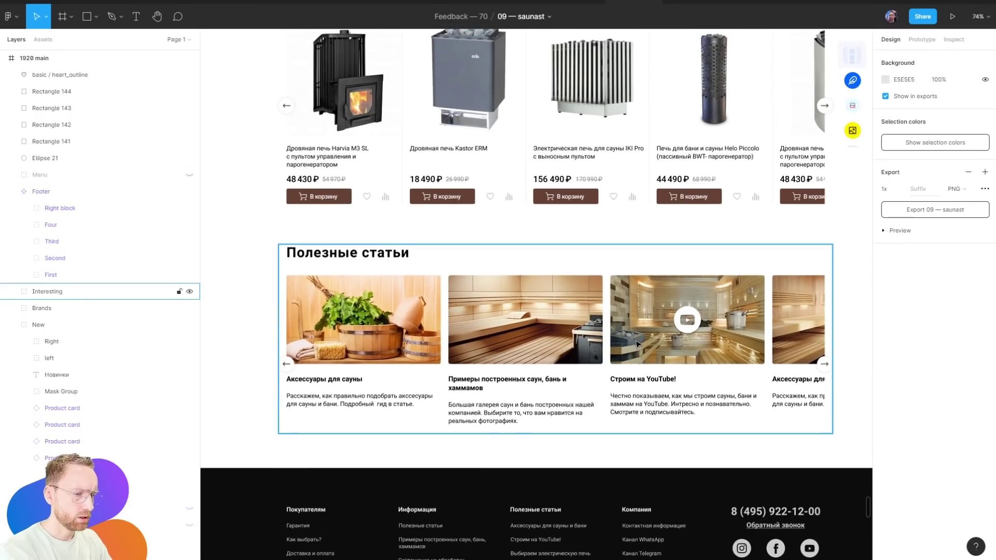
scroll(636, 344, down, 3)
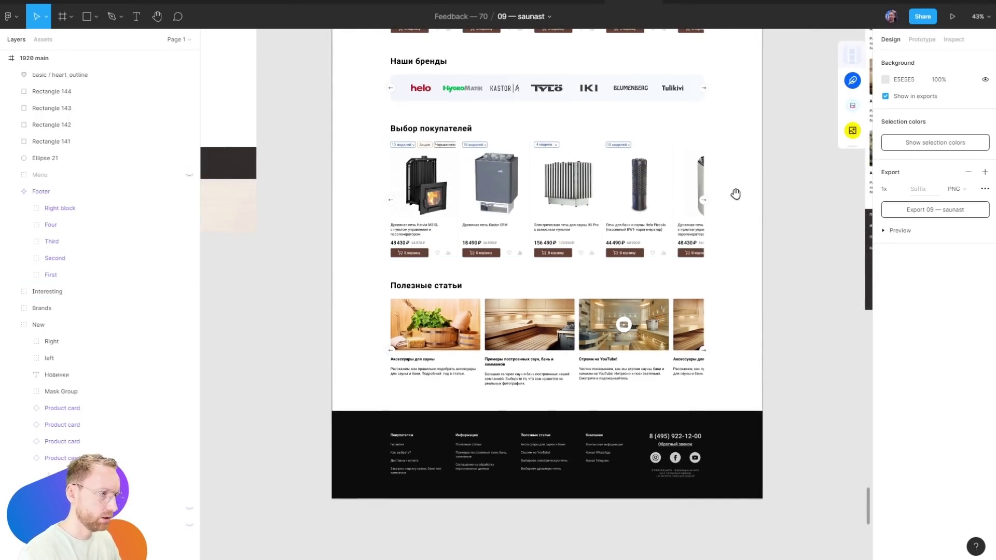
scroll(735, 193, left, 3)
scroll(624, 343, up, 5)
scroll(624, 342, down, 5)
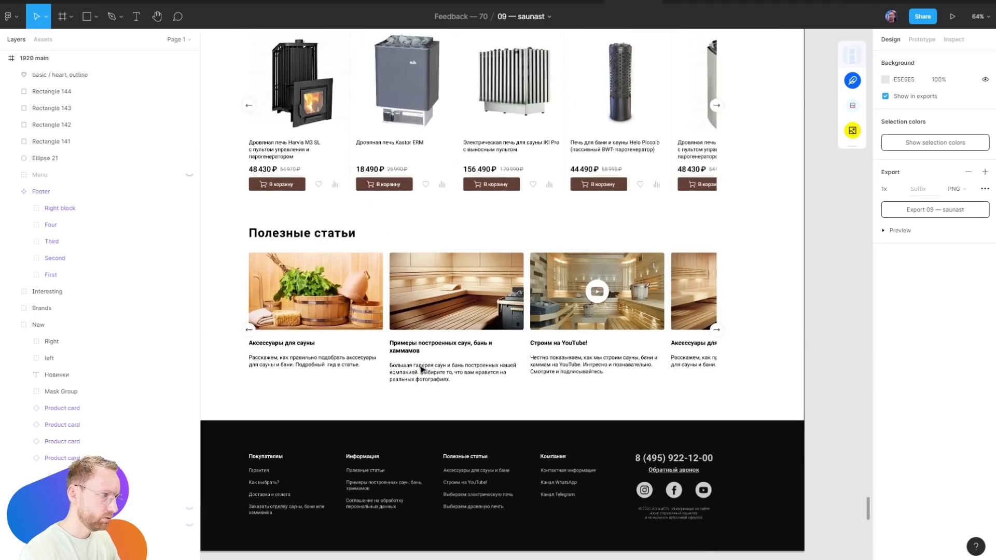
scroll(601, 277, up, 3)
scroll(601, 278, up, 5)
scroll(603, 279, up, 3)
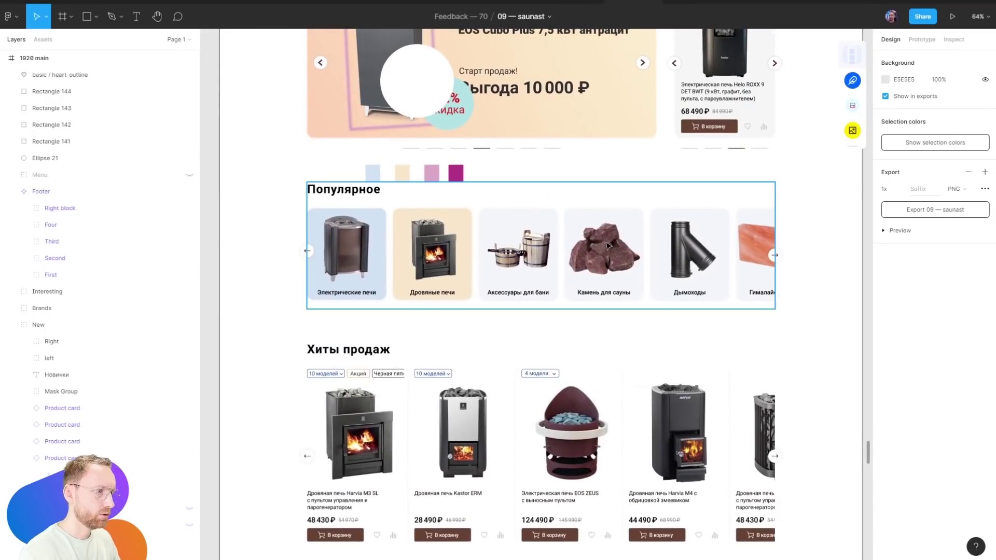
scroll(515, 386, up, 5)
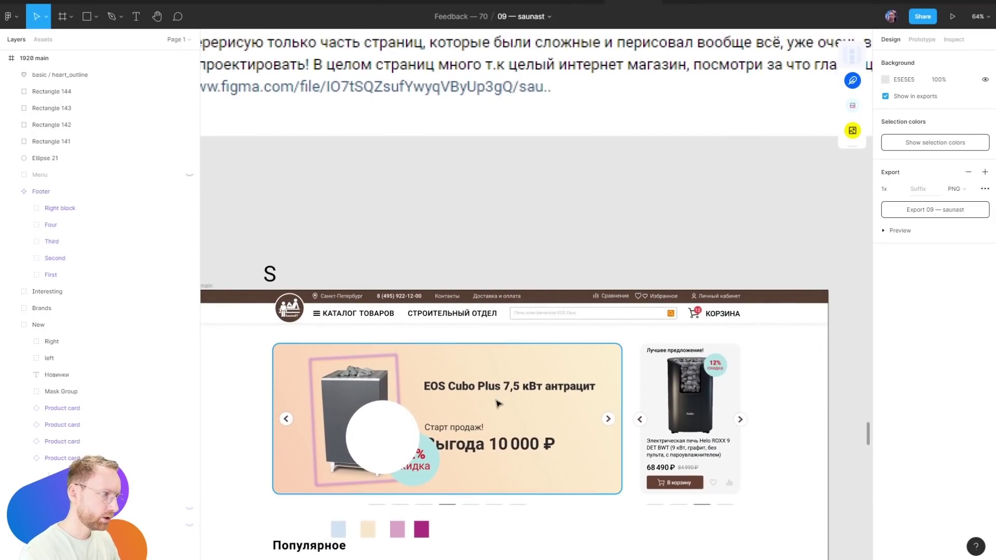
scroll(502, 230, down, 1)
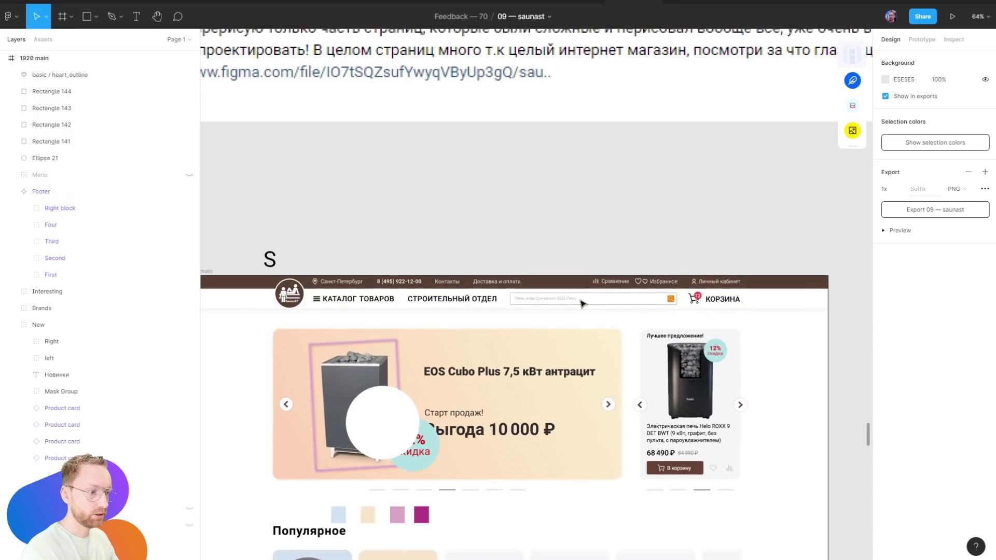
scroll(571, 218, down, 2)
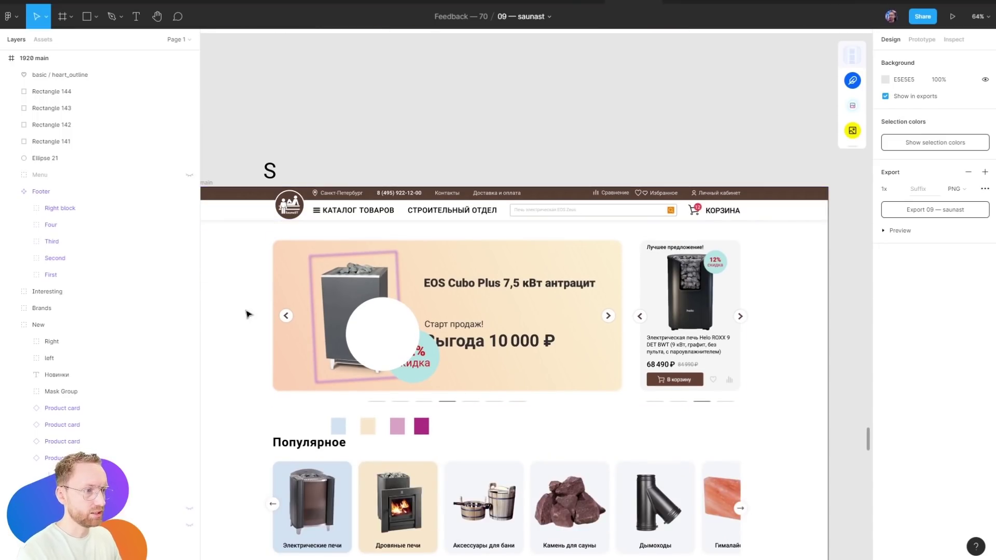
Drill into the hero banner's Left slide group and copy the Left arrow
double_click(292, 315)
scroll(309, 363, down, 1)
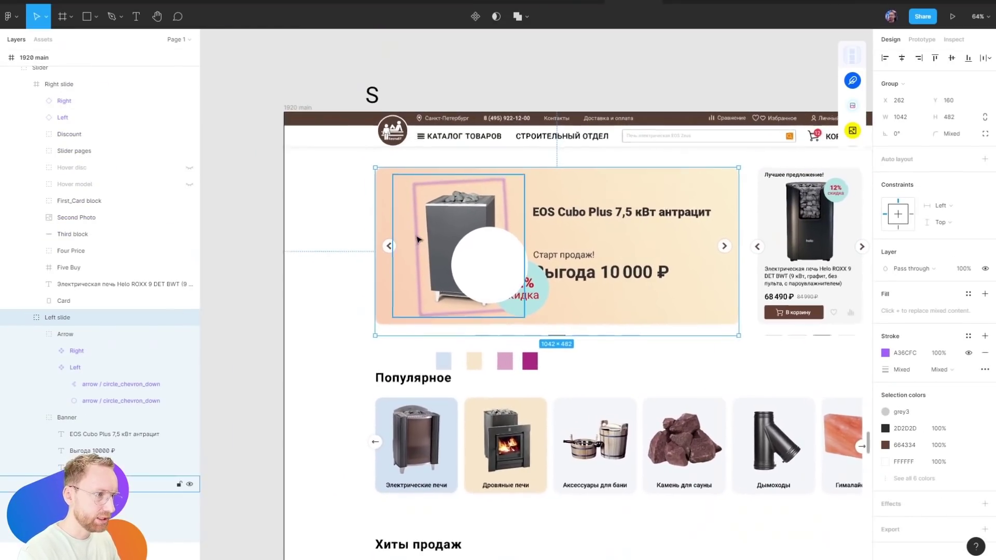
scroll(333, 266, up, 5)
click(337, 267)
double_click(345, 270)
key(ctrl+c)
Paste the arrow copy beside the first Популярное category card
scroll(509, 98, down, 5)
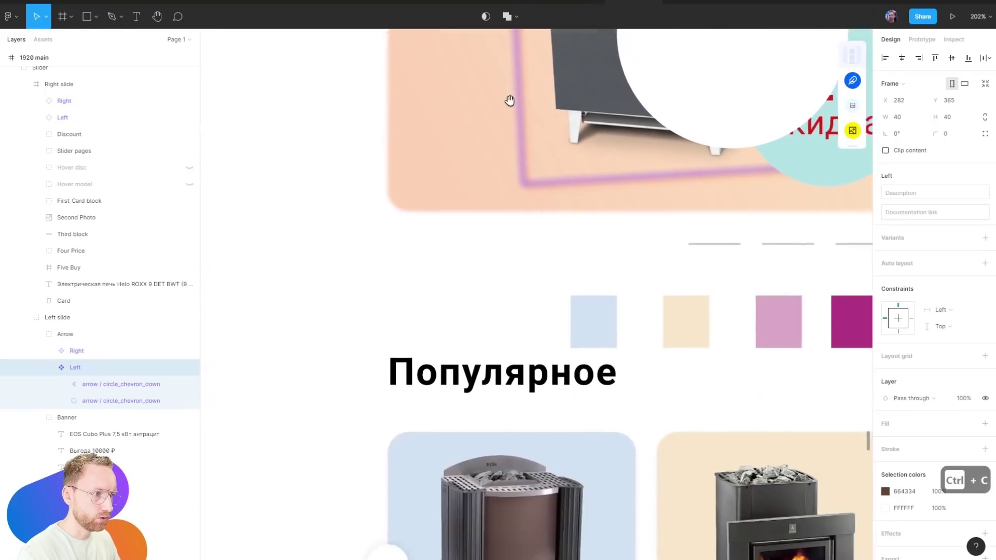
scroll(433, 366, down, 3)
key(ctrl+v)
mouse_move(534, 299)
mouse_down()
mouse_move(443, 455)
mouse_move(447, 417)
mouse_up()
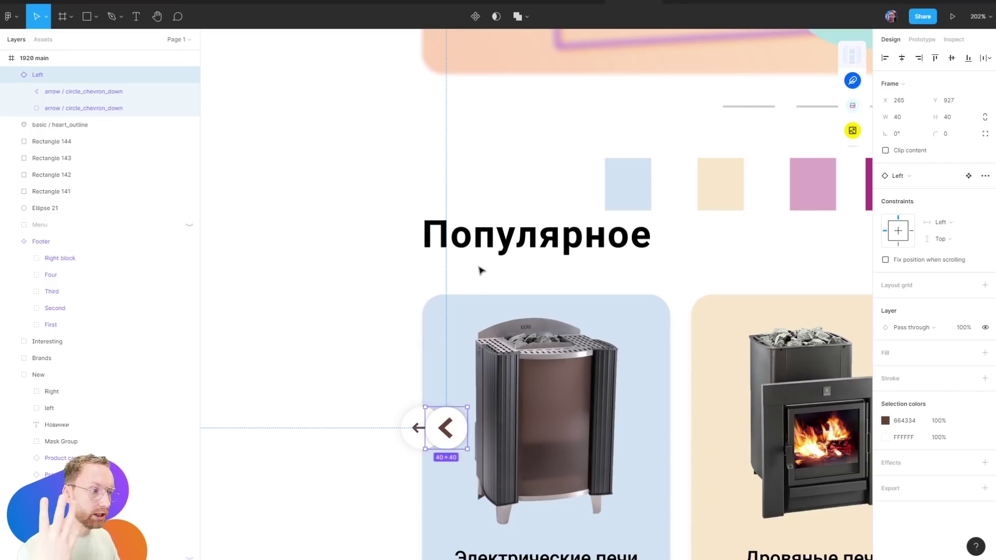
scroll(478, 269, down, 5)
scroll(478, 269, down, 5)
key(Escape)
scroll(603, 98, up, 3)
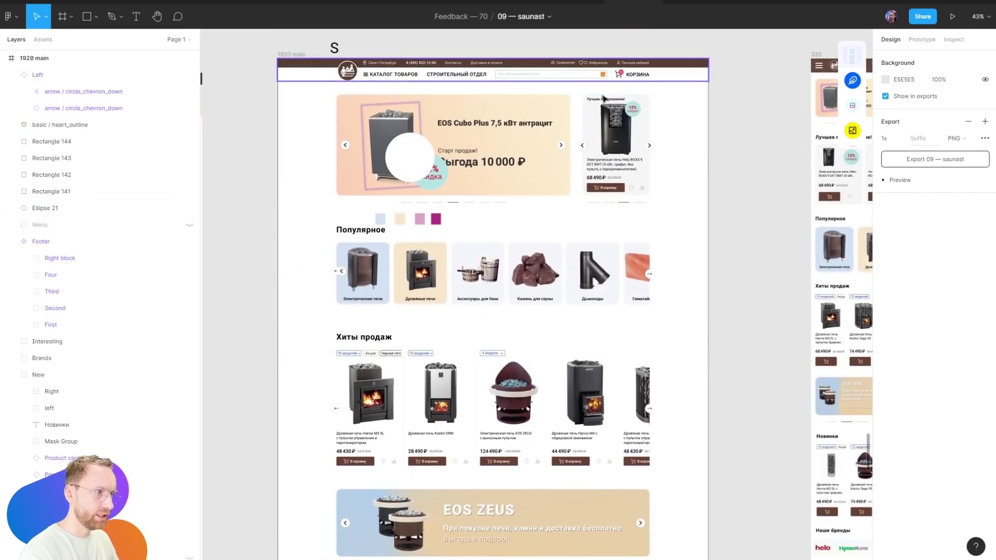
click(569, 493)
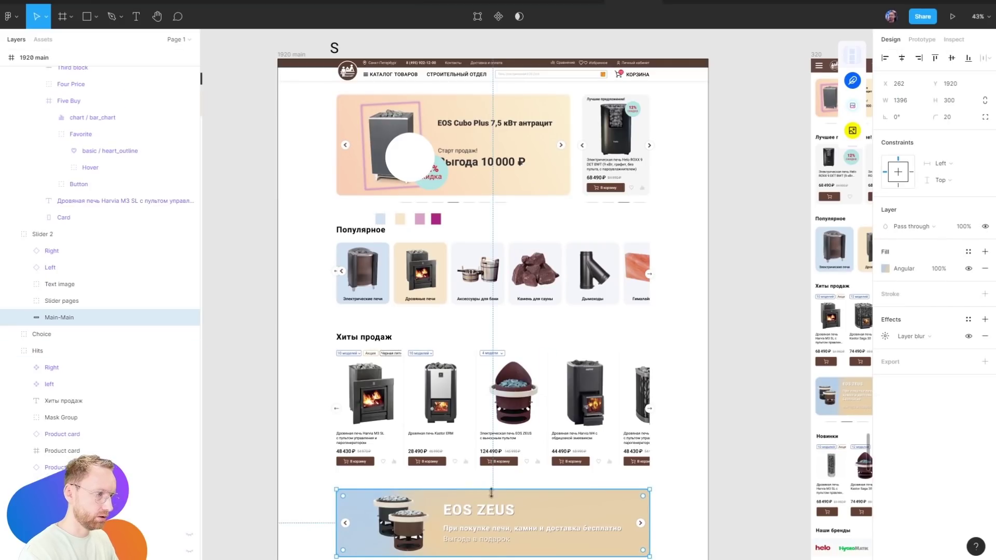
click(885, 272)
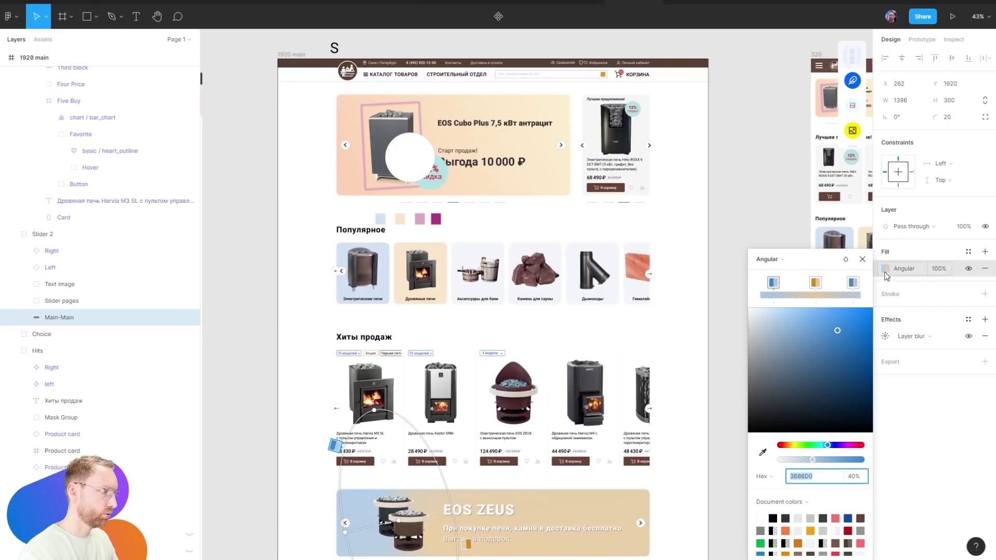
scroll(588, 371, down, 2)
scroll(588, 371, up, 5)
scroll(588, 370, up, 5)
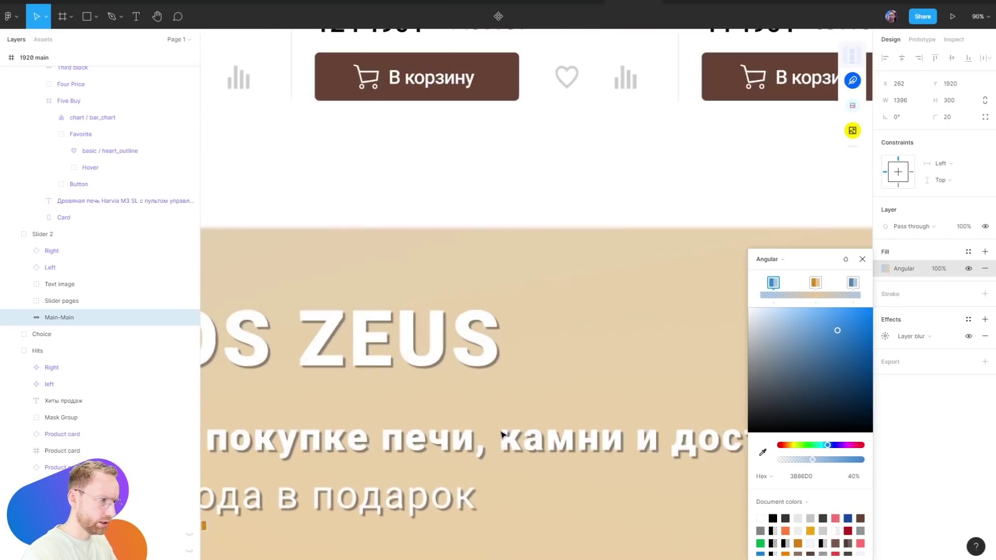
scroll(465, 434, up, 5)
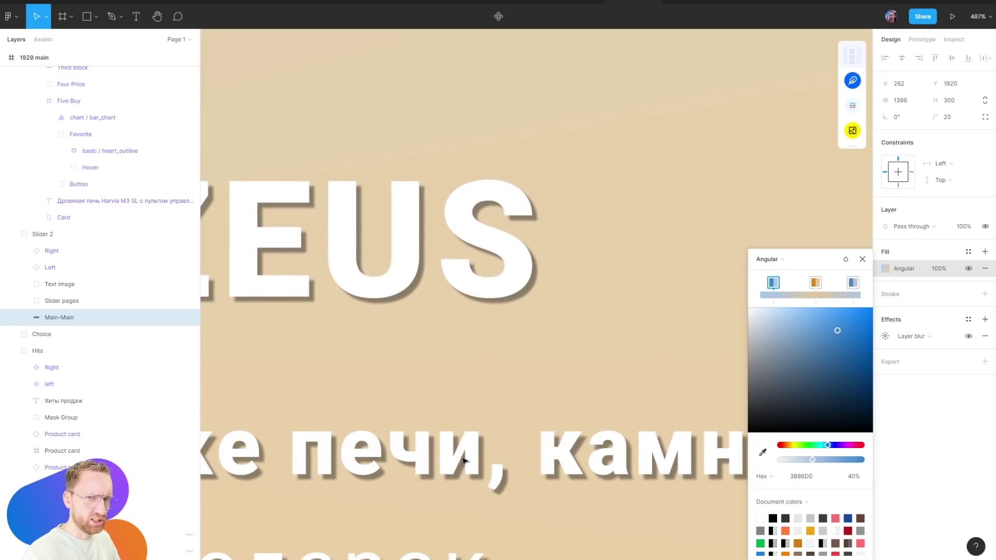
scroll(513, 420, down, 10)
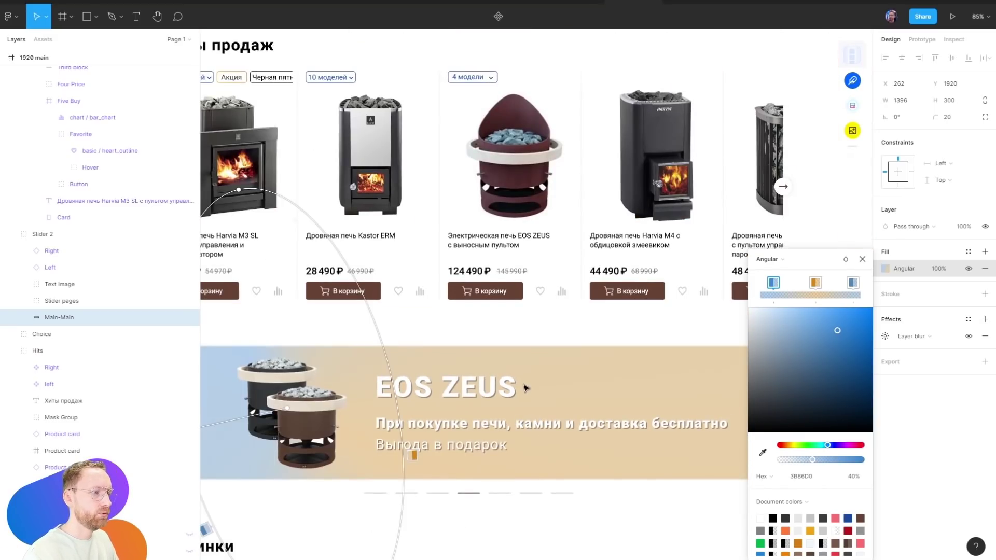
scroll(527, 389, down, 5)
drag(498, 184, 513, 338)
scroll(514, 338, up, 4)
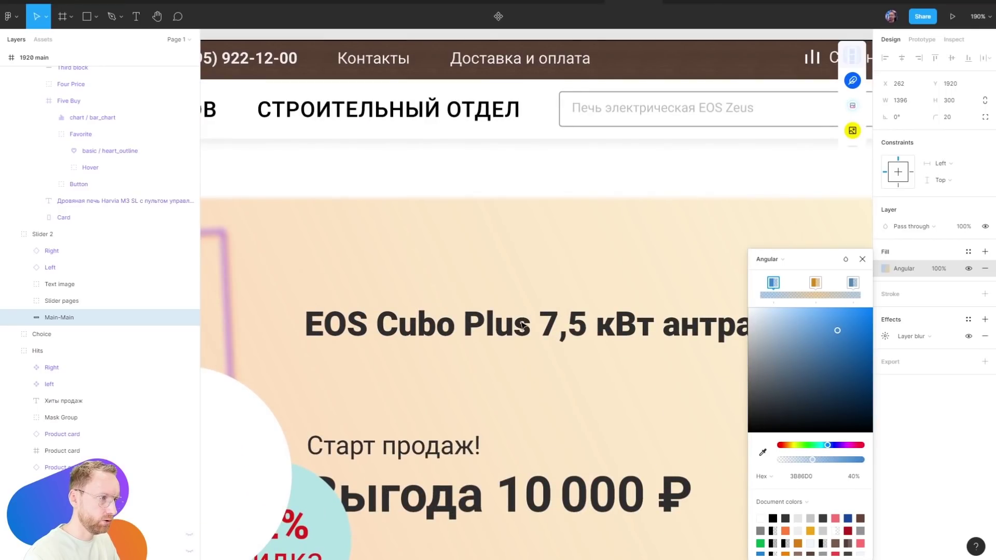
scroll(521, 325, up, 5)
scroll(575, 183, down, 5)
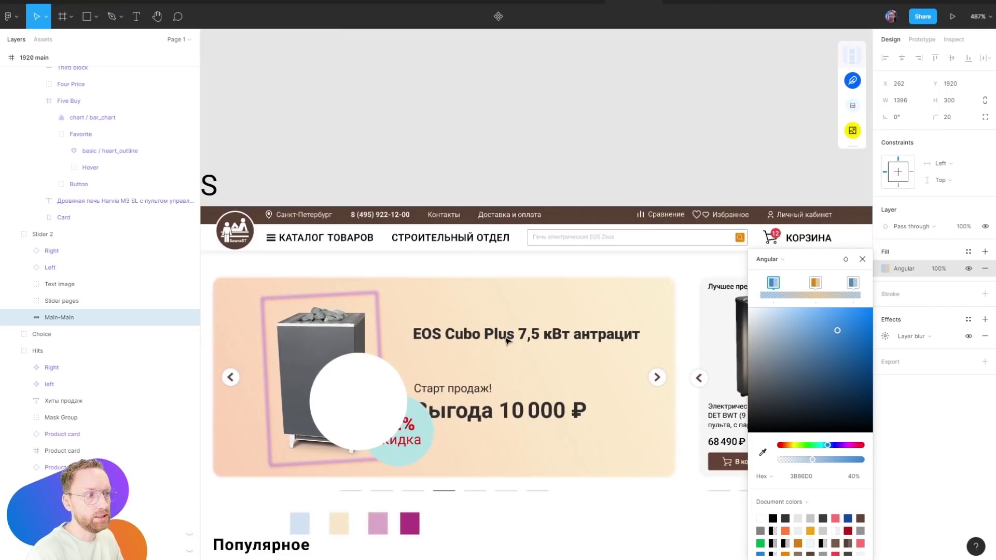
scroll(575, 182, down, 5)
scroll(575, 182, down, 3)
drag(540, 182, 488, 209)
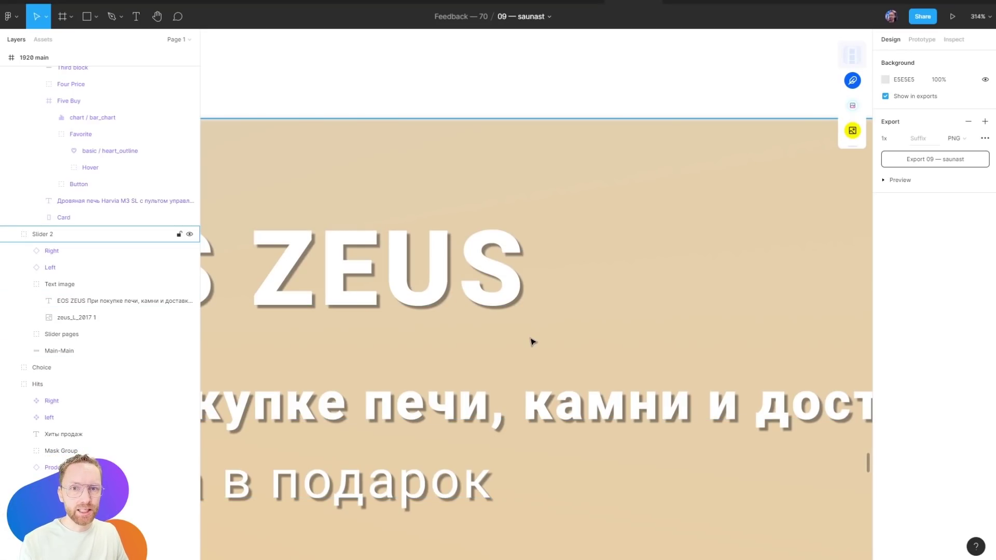
Try and undo an outline on the EOS ZEUS text, then remove its drop shadow
click(745, 374)
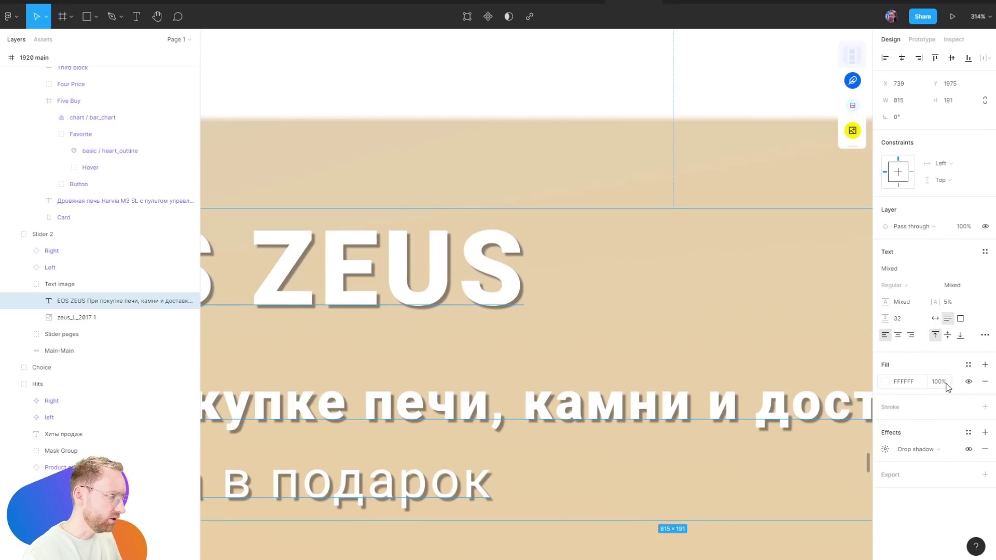
click(985, 407)
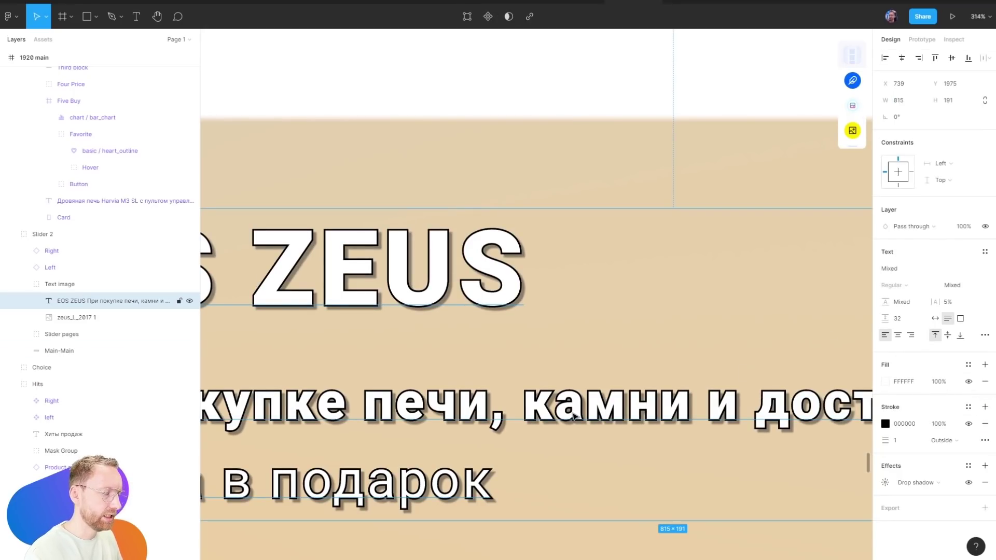
key(ctrl+z)
key(ctrl+z)
scroll(574, 415, down, 5)
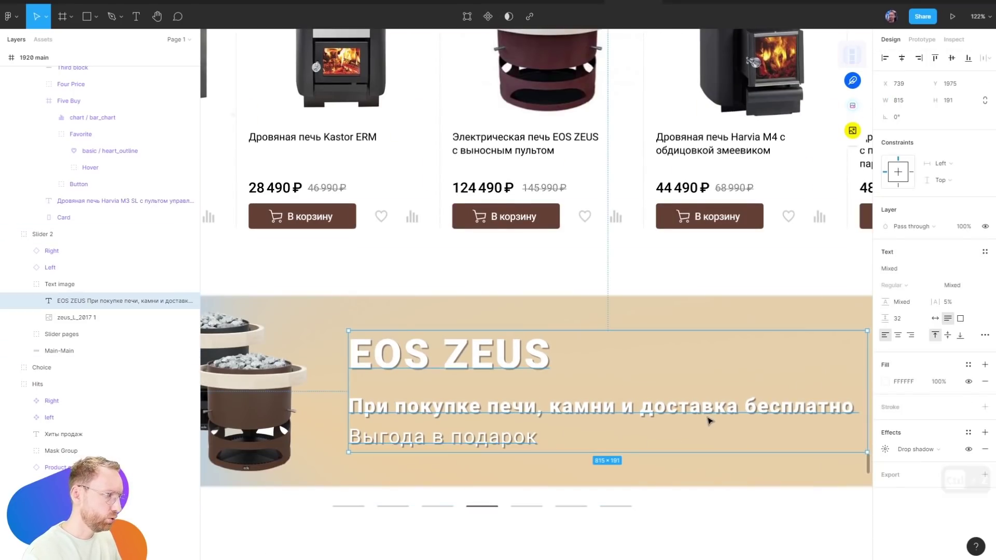
click(986, 447)
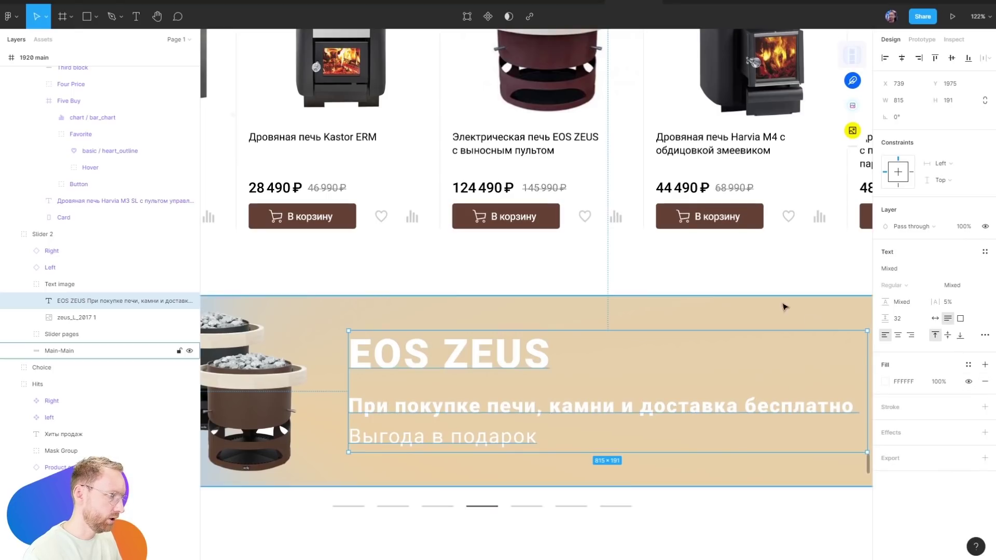
Set the EOS ZEUS banner text fill to black 000000
click(752, 283)
click(675, 410)
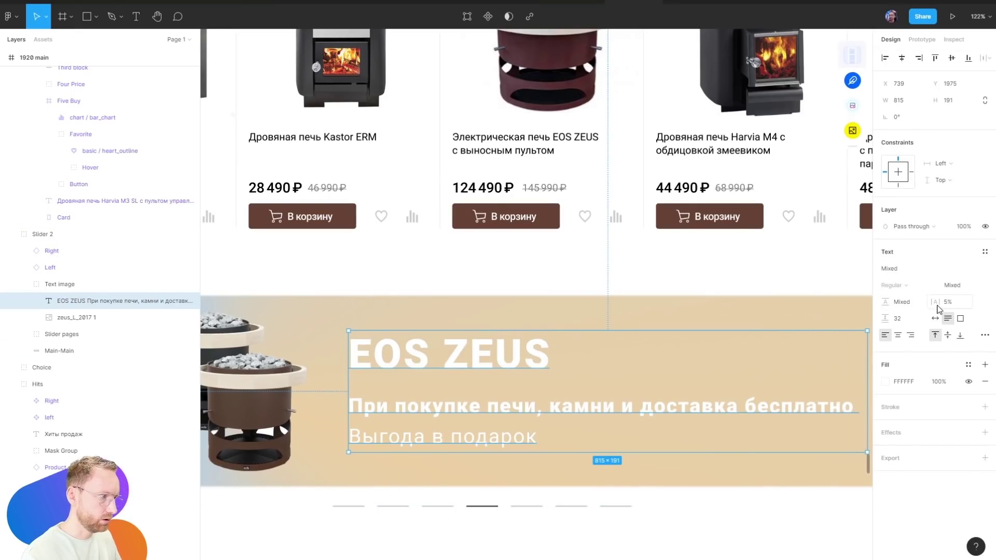
click(886, 382)
drag(789, 378, 342, 455)
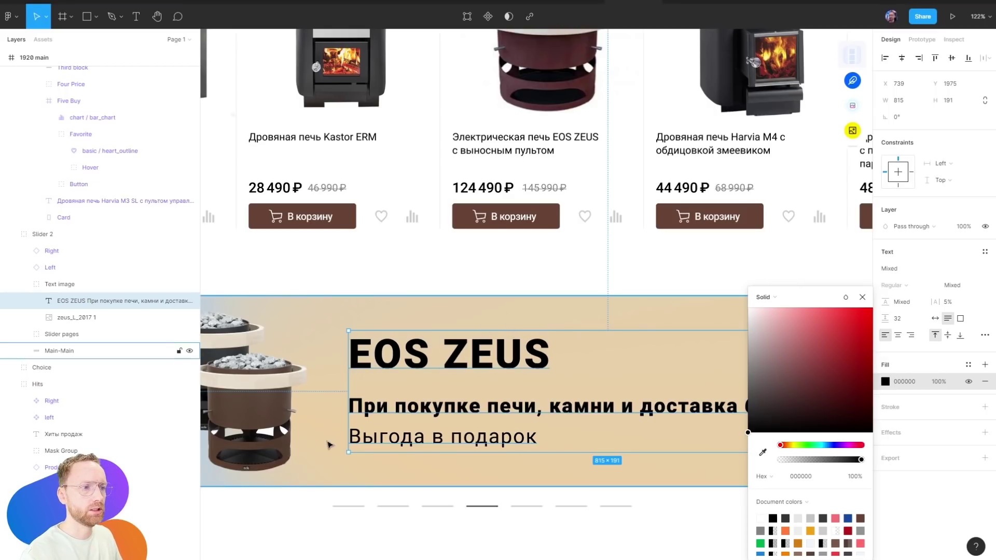
Select the whole EOS ZEUS banner and review the page zoomed out
ctrl+scroll(328, 445, down, 5)
click(328, 445)
scroll(216, 221, up, 10)
scroll(216, 220, up, 2)
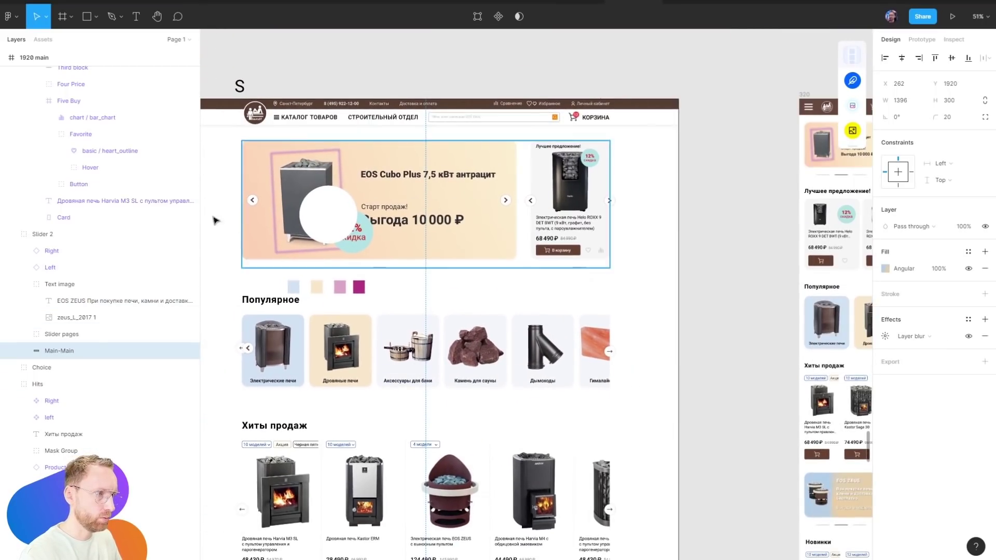
scroll(455, 234, down, 2)
scroll(445, 338, down, 4)
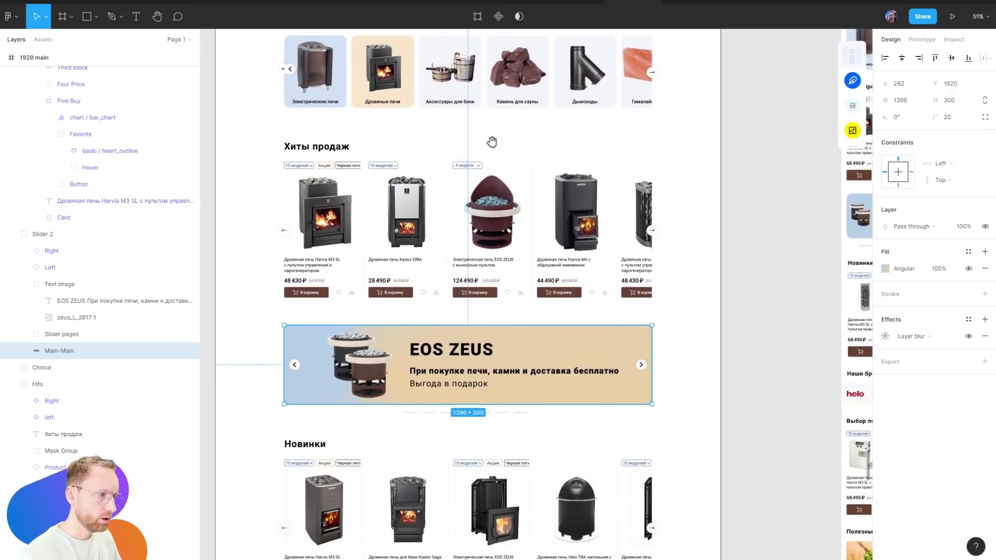
scroll(492, 141, up, 6)
scroll(541, 61, down, 4)
scroll(591, 413, down, 3)
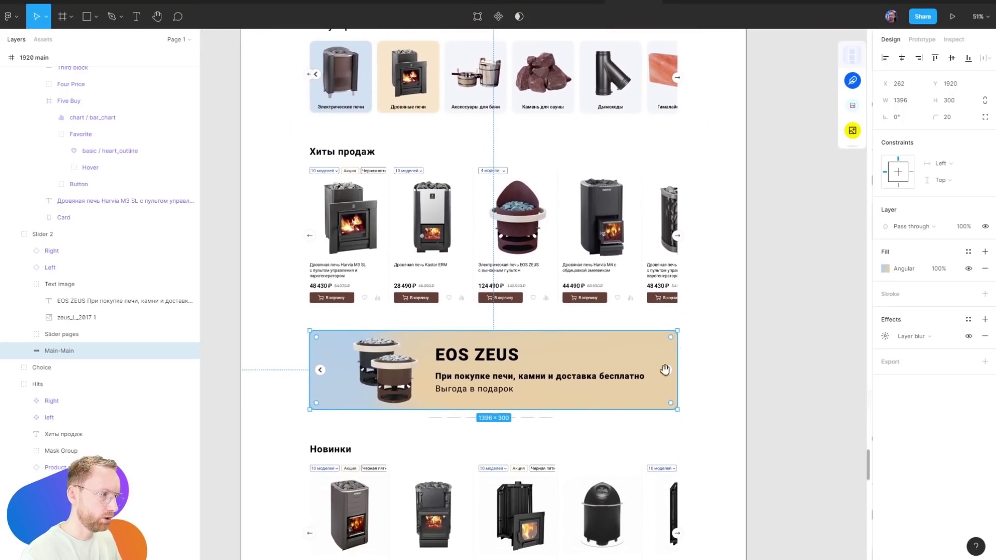
ctrl+scroll(675, 311, down, 5)
key(Escape)
ctrl+scroll(716, 244, down, 2)
key(ctrl+s)
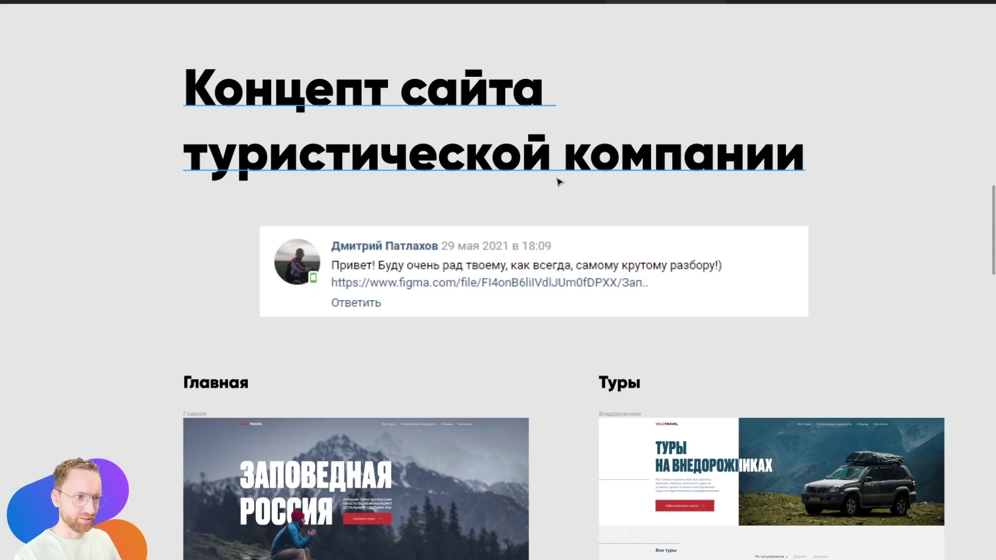
scroll(511, 245, down, 2)
ctrl+scroll(356, 236, up, 3)
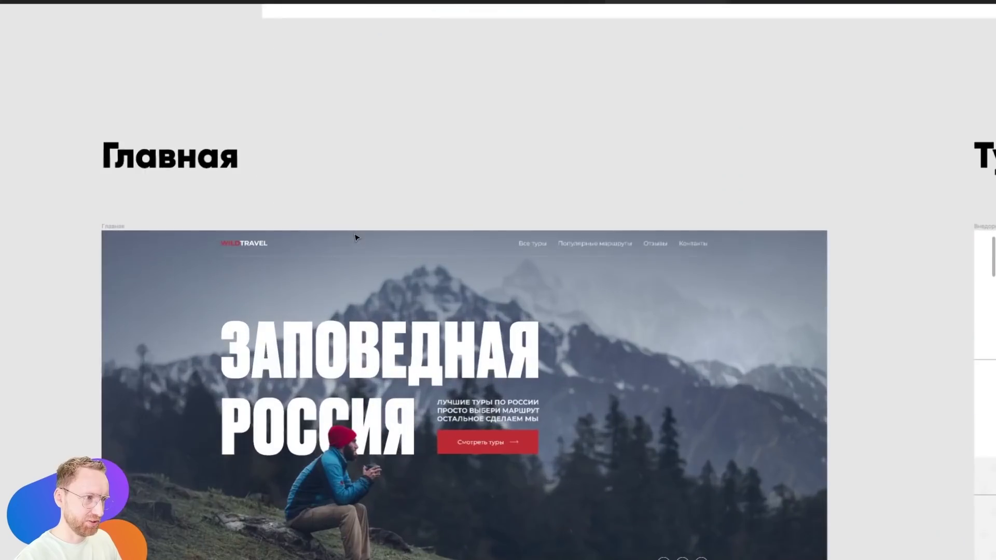
ctrl+scroll(229, 242, up, 5)
double_click(273, 229)
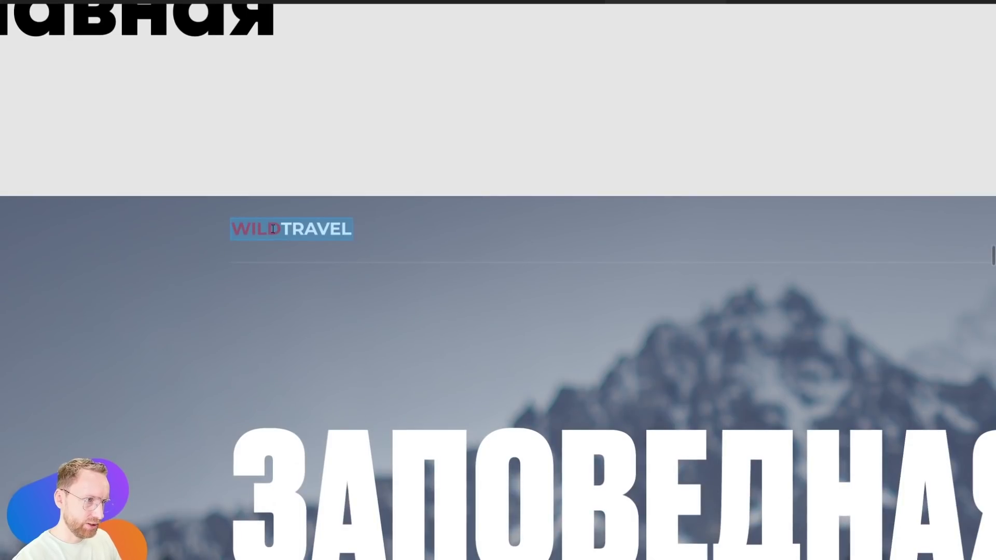
key(ctrl+backslash)
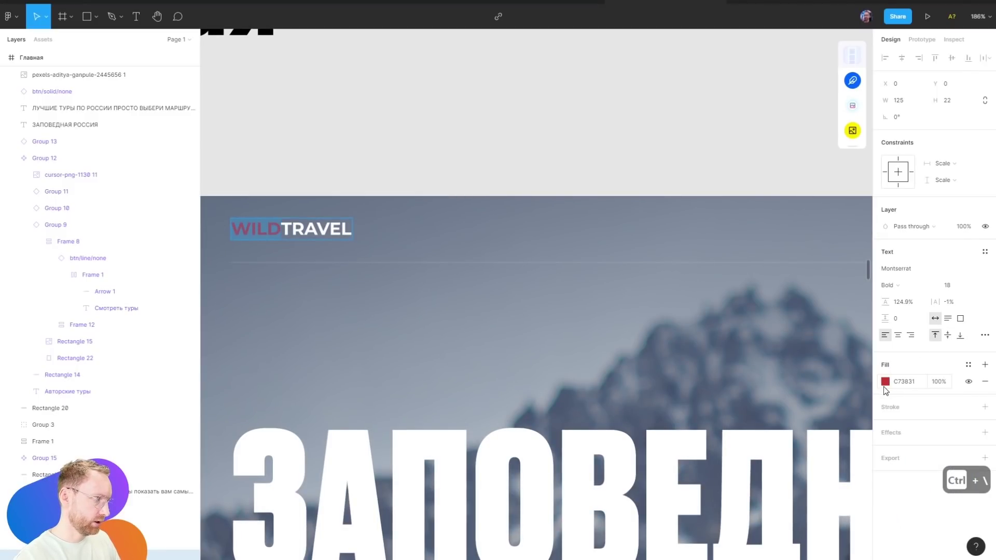
click(885, 381)
click(551, 117)
ctrl+scroll(574, 111, down, 5)
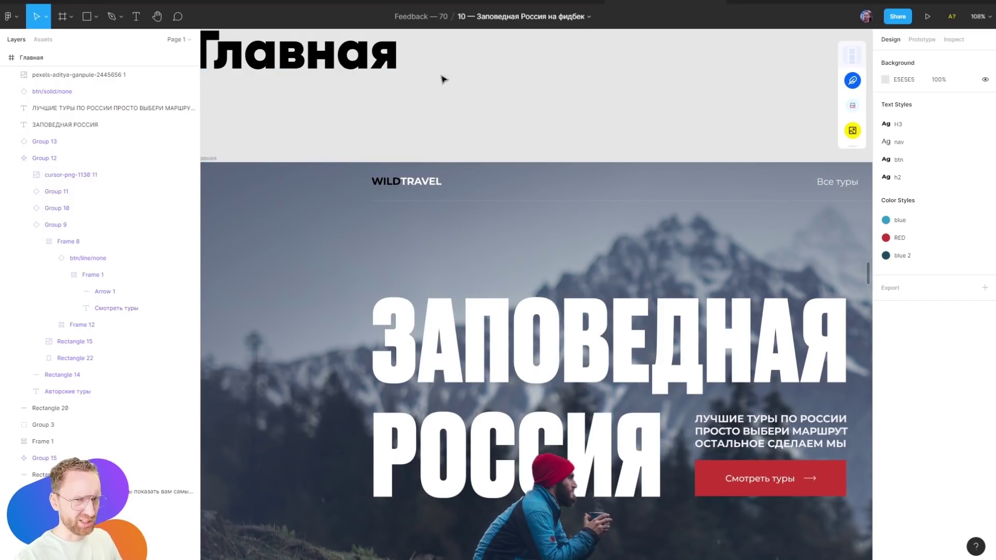
key(ctrl+z)
key(ctrl+z)
key(ctrl+z)
ctrl+scroll(553, 98, down, 1)
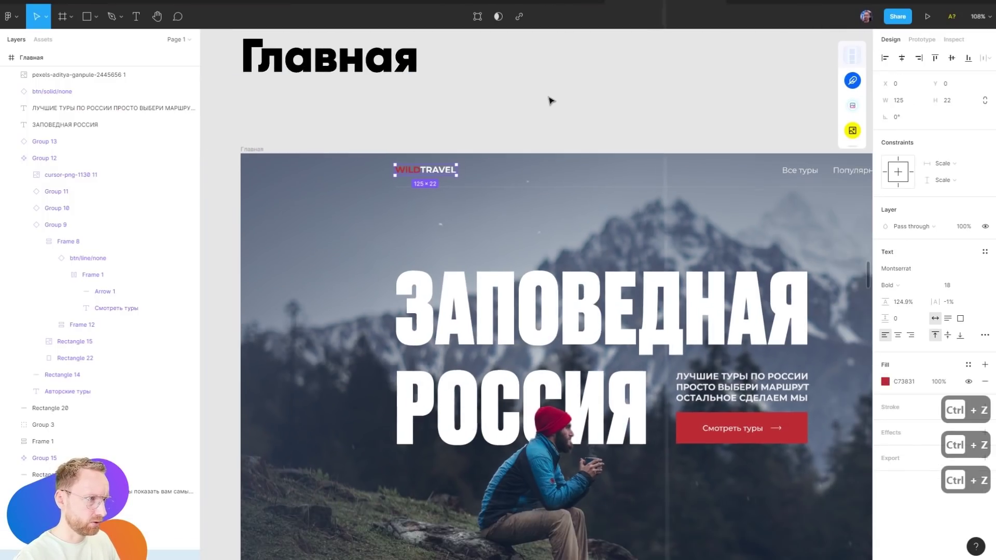
ctrl+scroll(569, 155, down, 5)
scroll(597, 182, down, 2)
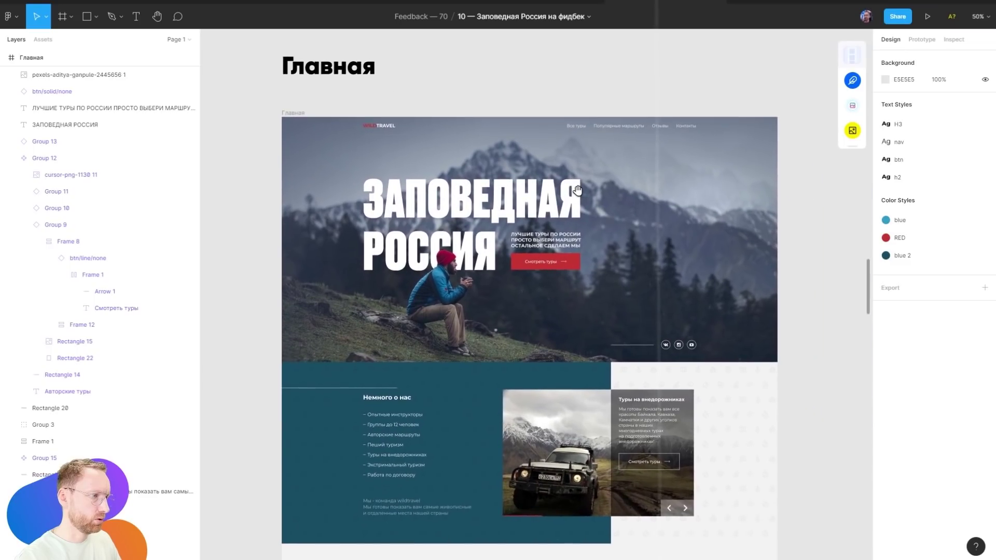
ctrl+scroll(716, 354, up, 5)
click(634, 330)
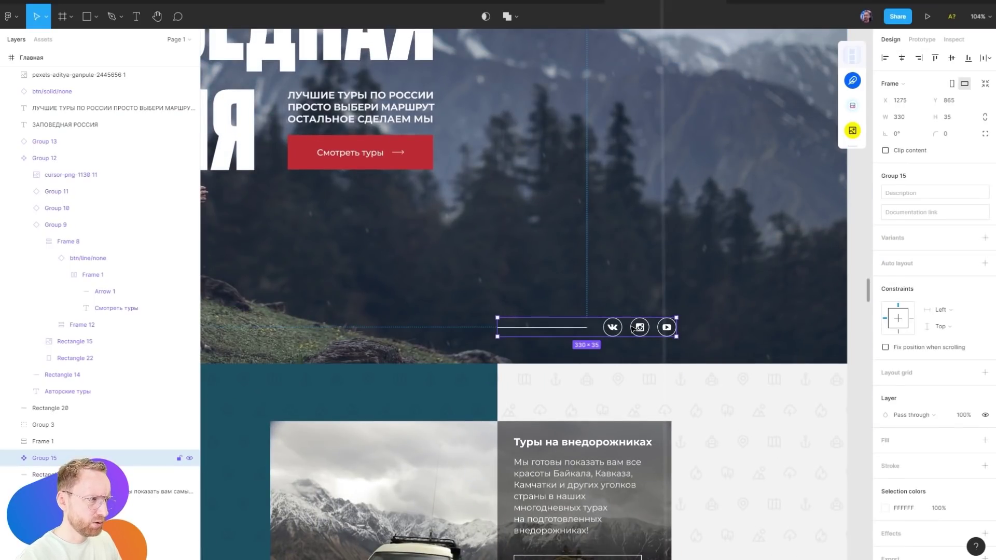
scroll(442, 117, up, 4)
scroll(442, 117, left, 5)
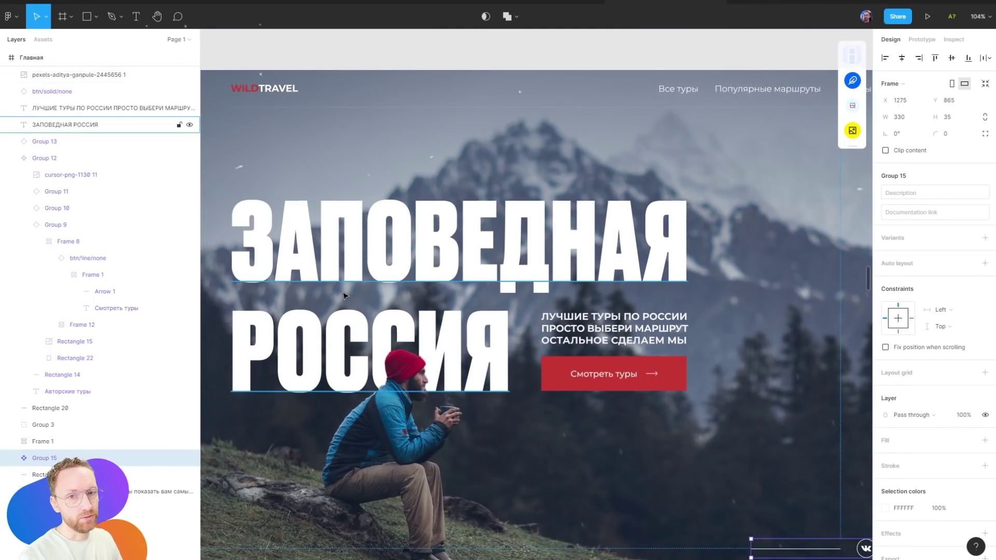
scroll(630, 230, down, 5)
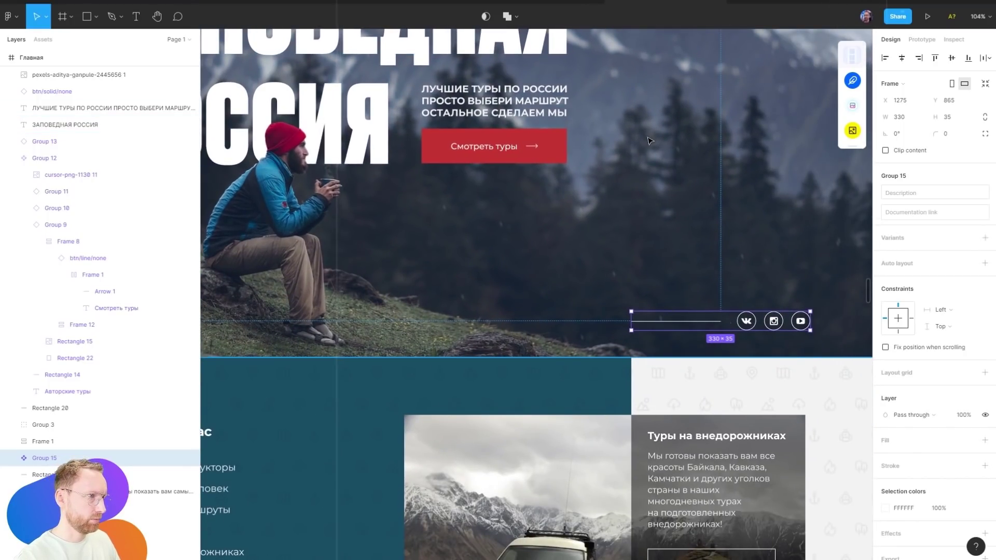
key(Escape)
scroll(575, 220, up, 2)
ctrl+scroll(576, 219, down, 4)
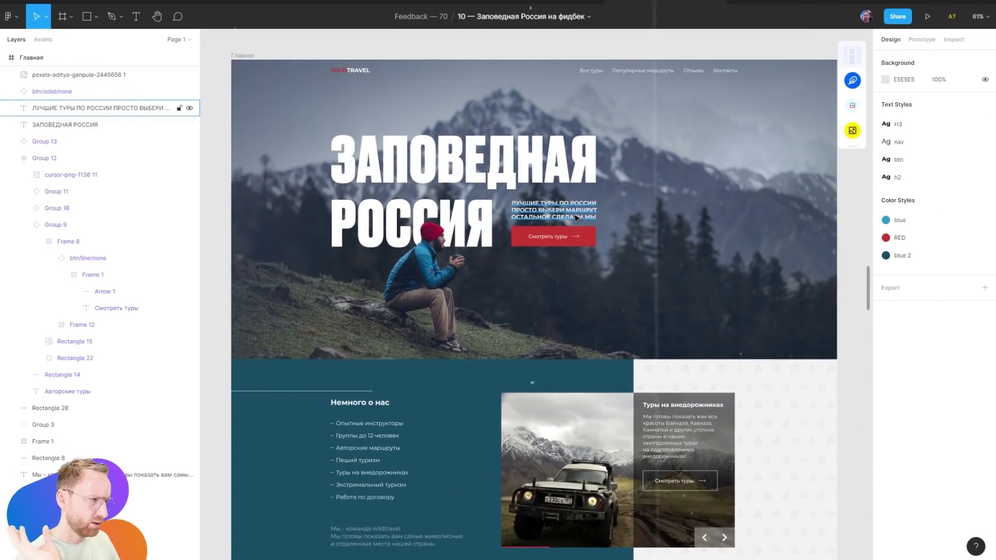
scroll(650, 190, down, 2)
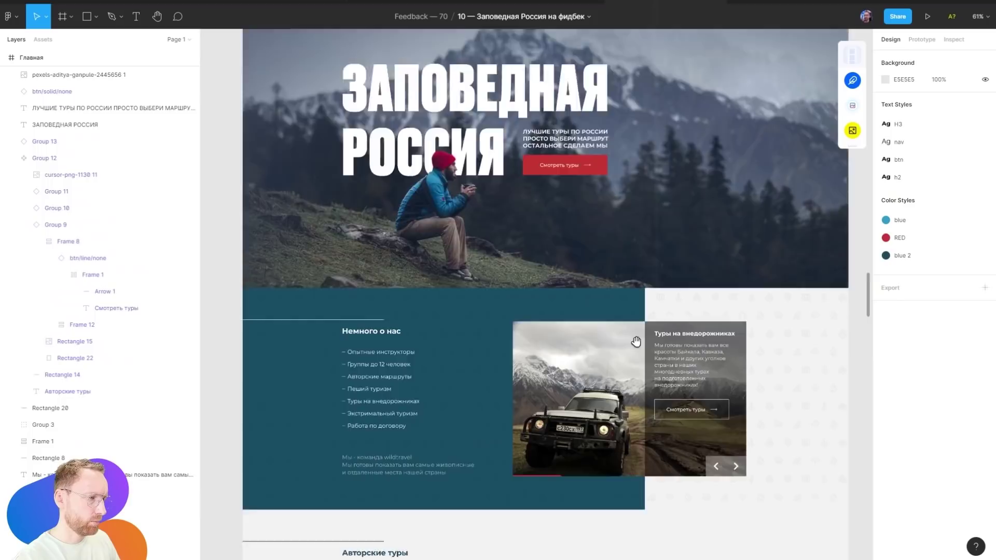
scroll(633, 337, down, 8)
scroll(726, 130, down, 4)
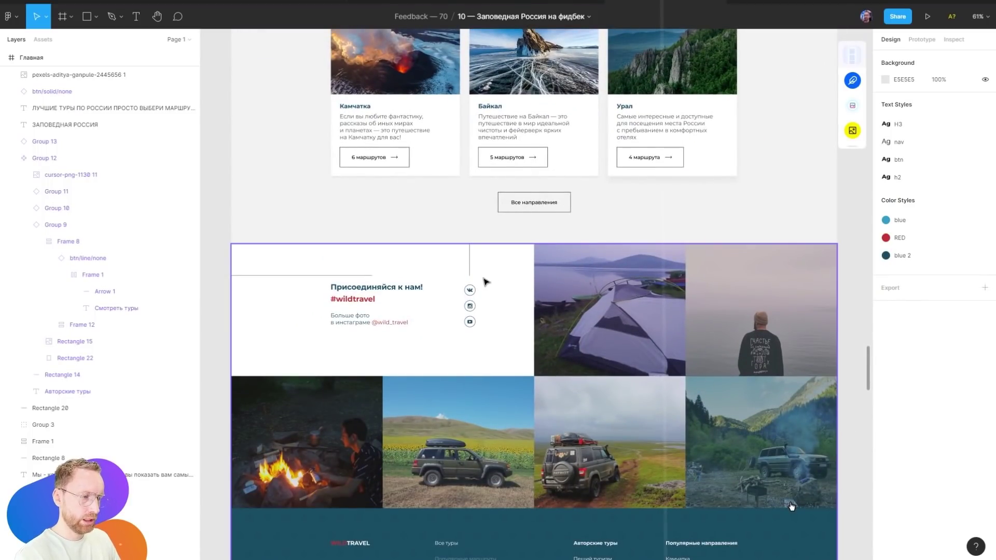
ctrl+scroll(350, 330, up, 2)
ctrl+scroll(351, 321, up, 2)
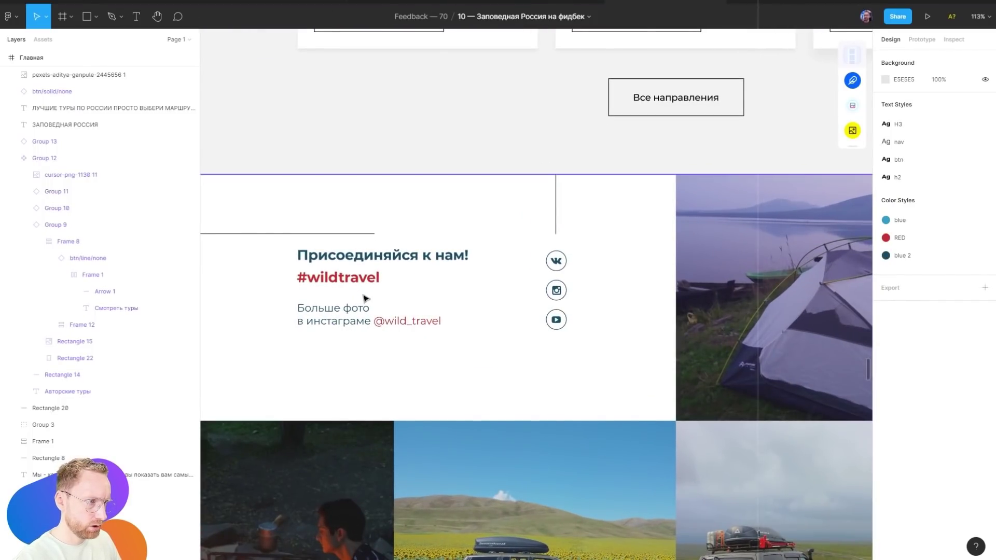
ctrl+scroll(352, 296, up, 2)
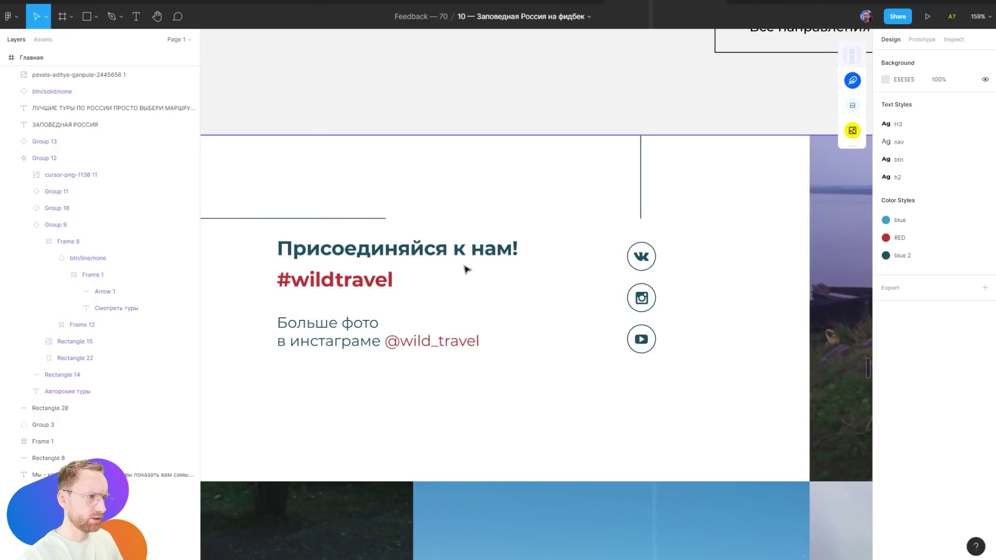
ctrl+scroll(565, 216, down, 4)
ctrl+scroll(543, 218, up, 2)
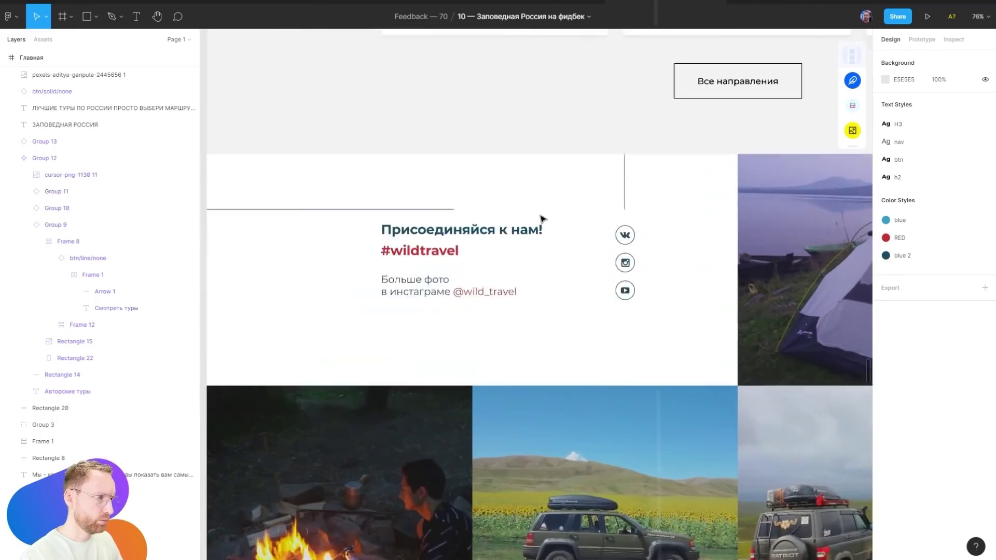
ctrl+scroll(467, 221, up, 3)
click(370, 209)
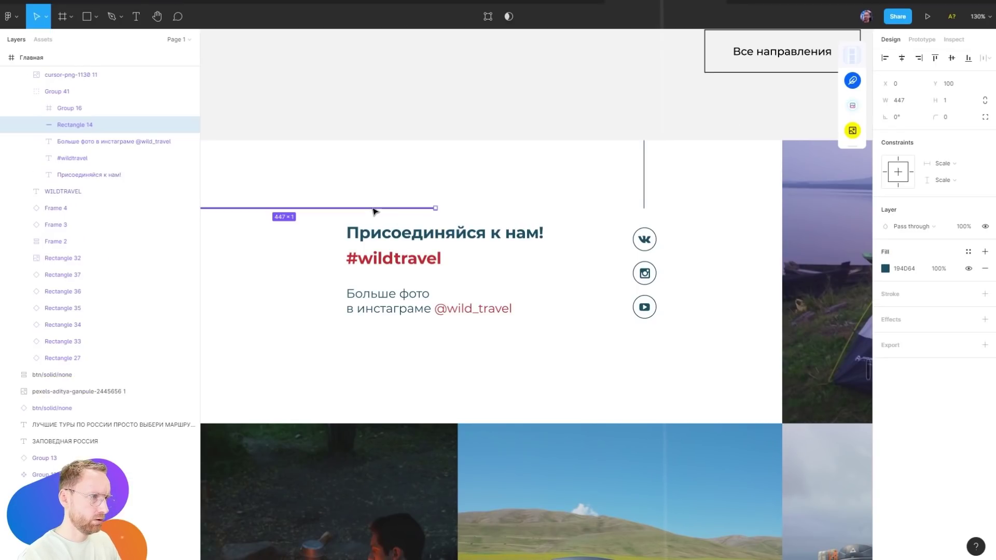
click(773, 144)
scroll(772, 145, up, 3)
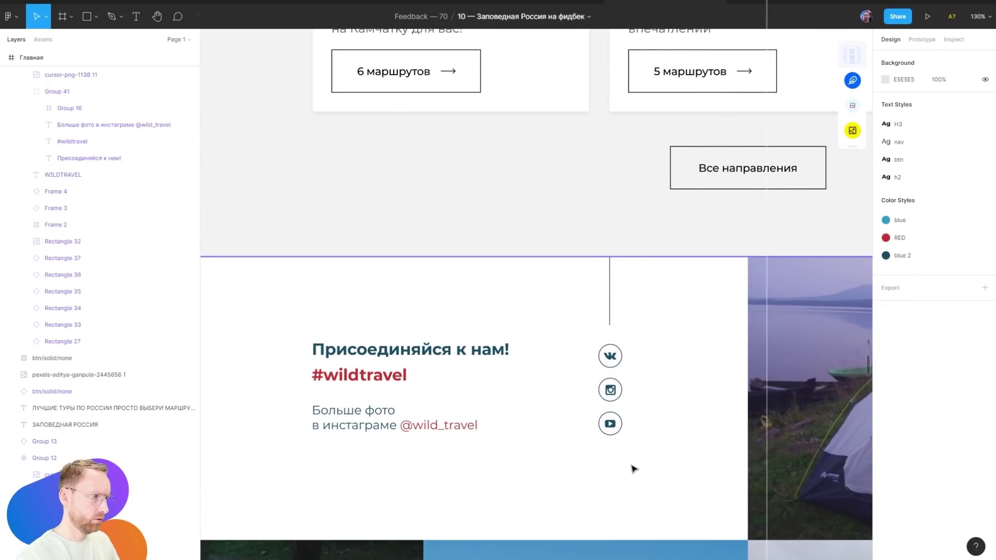
ctrl+scroll(633, 467, down, 5)
scroll(658, 270, down, 2)
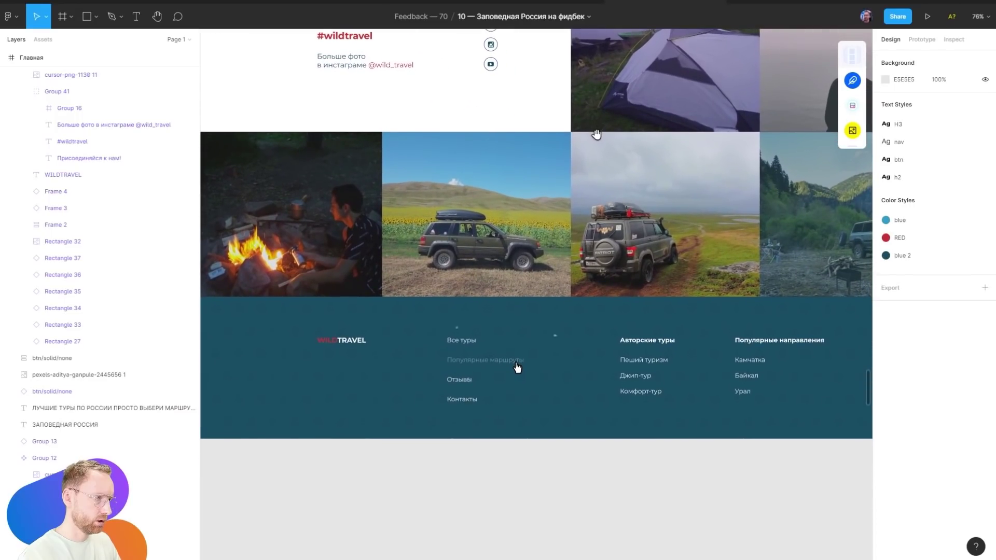
scroll(700, 311, right, 4)
click(730, 281)
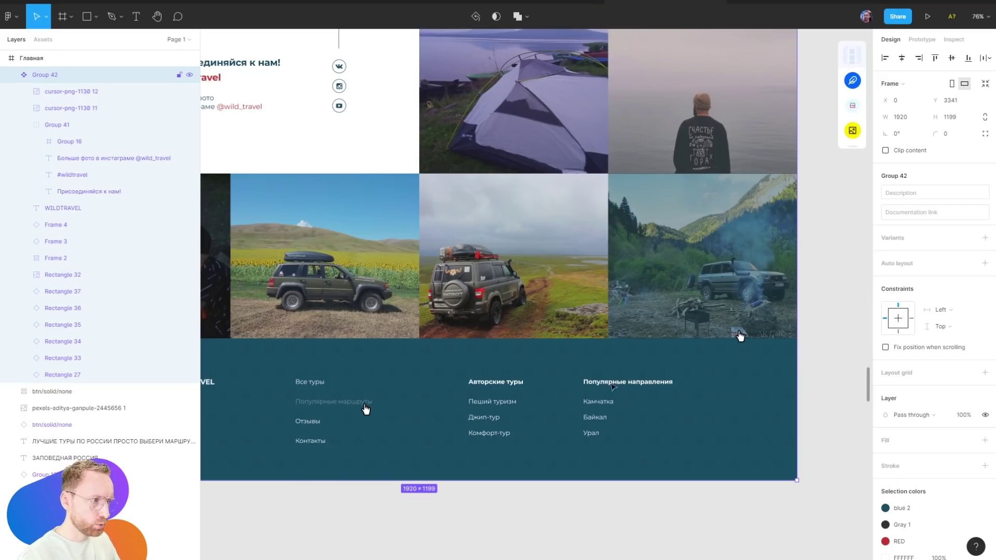
double_click(539, 252)
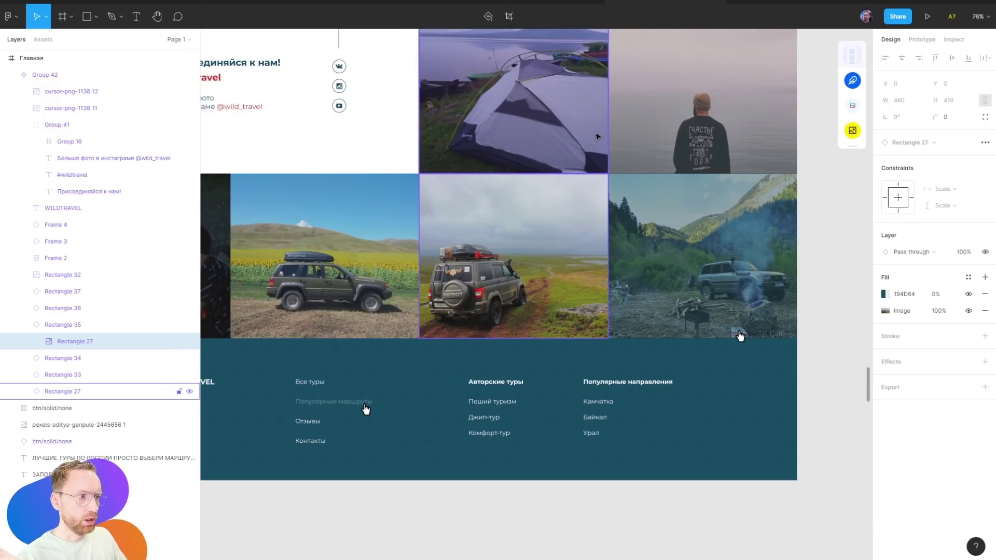
scroll(519, 223, down, 3)
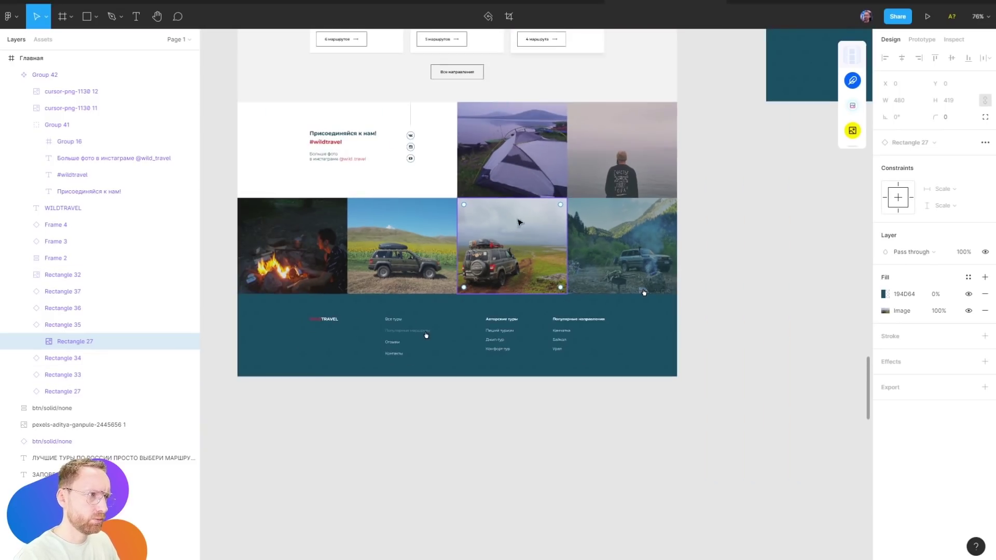
scroll(519, 223, up, 5)
scroll(560, 139, up, 5)
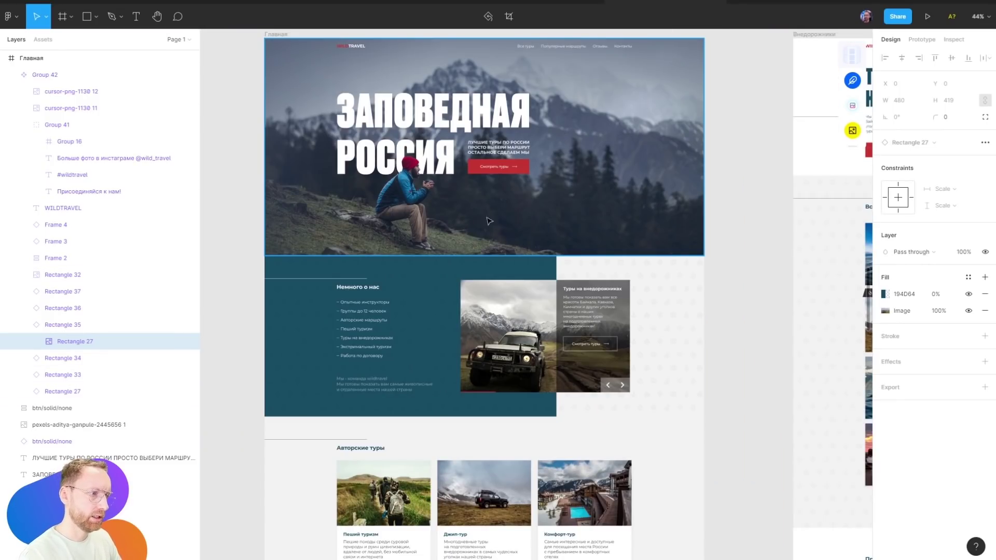
scroll(674, 233, up, 10)
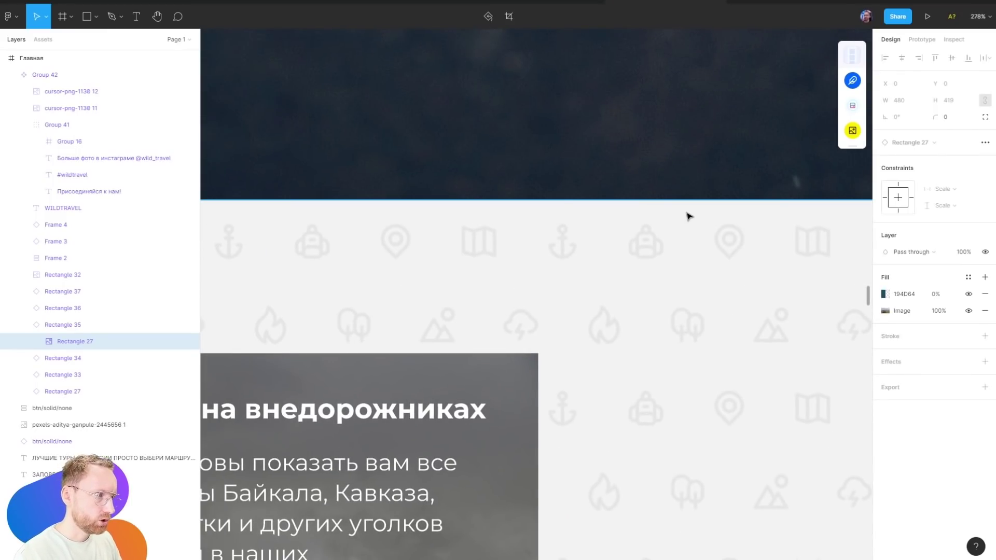
key(ctrl+shift+3)
key(ctrl+shift+3)
scroll(672, 191, down, 5)
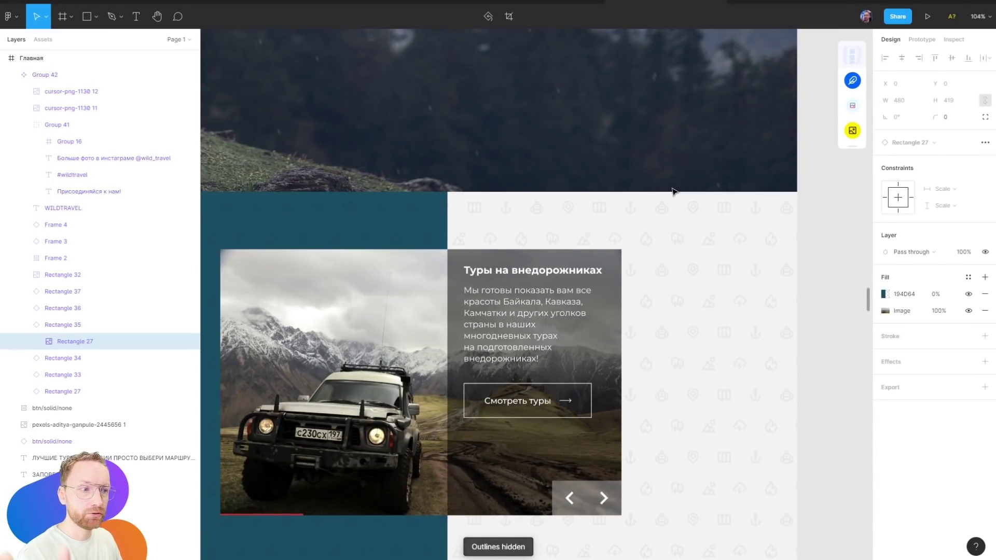
mouse_move(663, 223)
mouse_down()
mouse_move(649, 415)
mouse_move(618, 410)
mouse_up()
scroll(647, 395, down, 5)
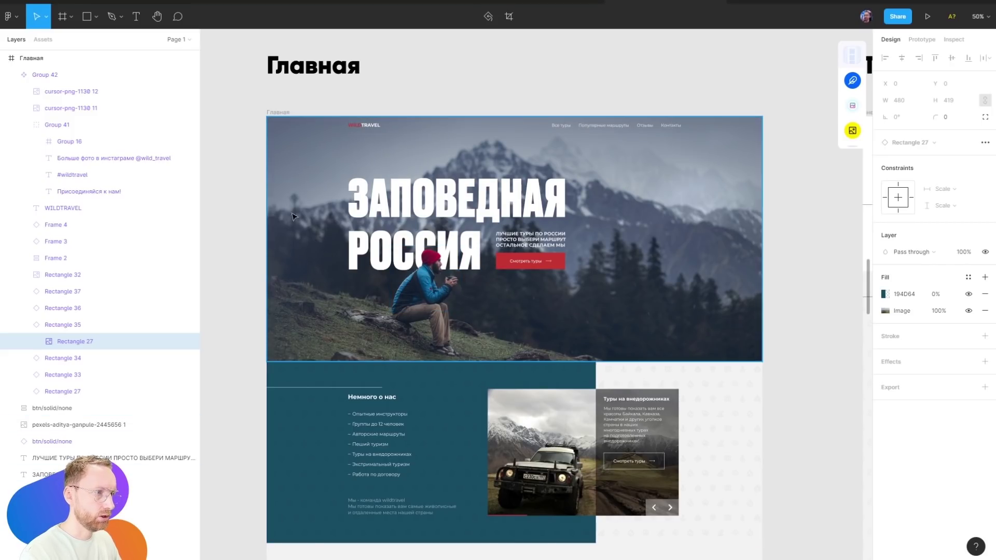
click(435, 312)
key(p)
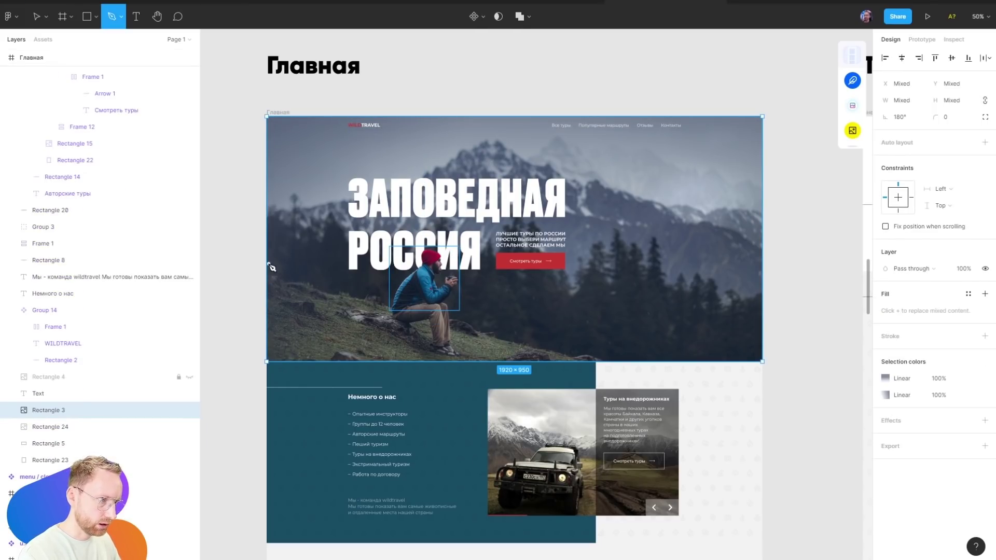
click(268, 265)
drag(306, 286, 340, 296)
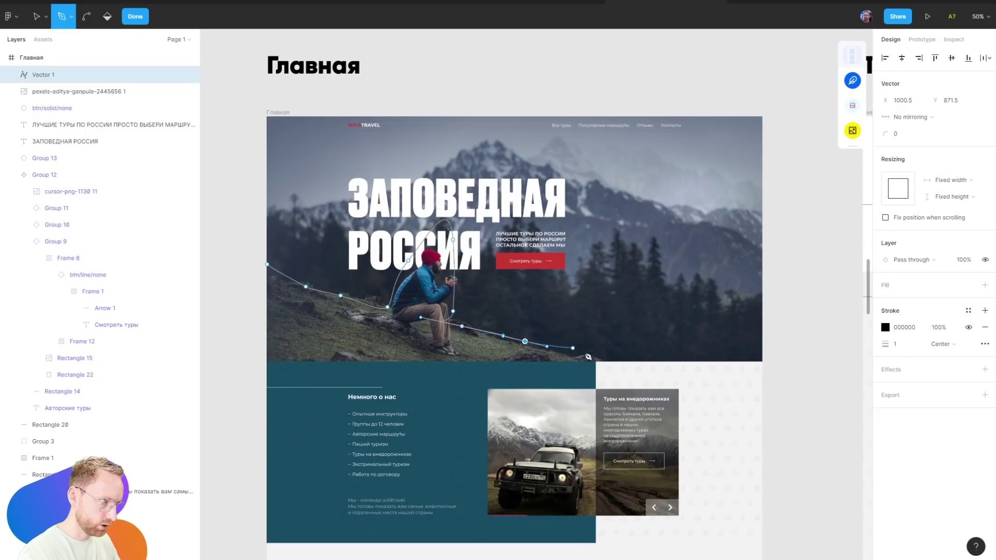
drag(242, 380, 240, 360)
click(242, 326)
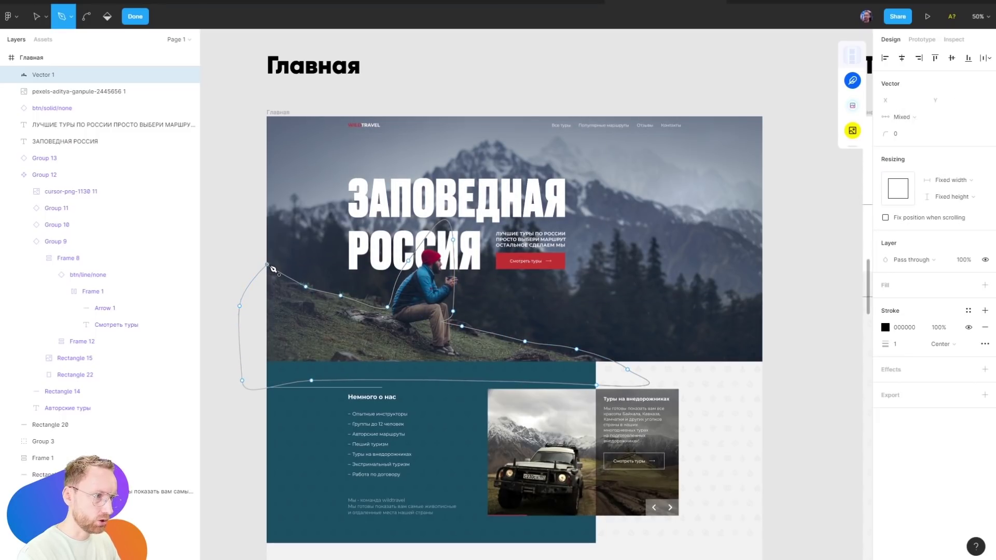
key(Escape)
key(shift+x)
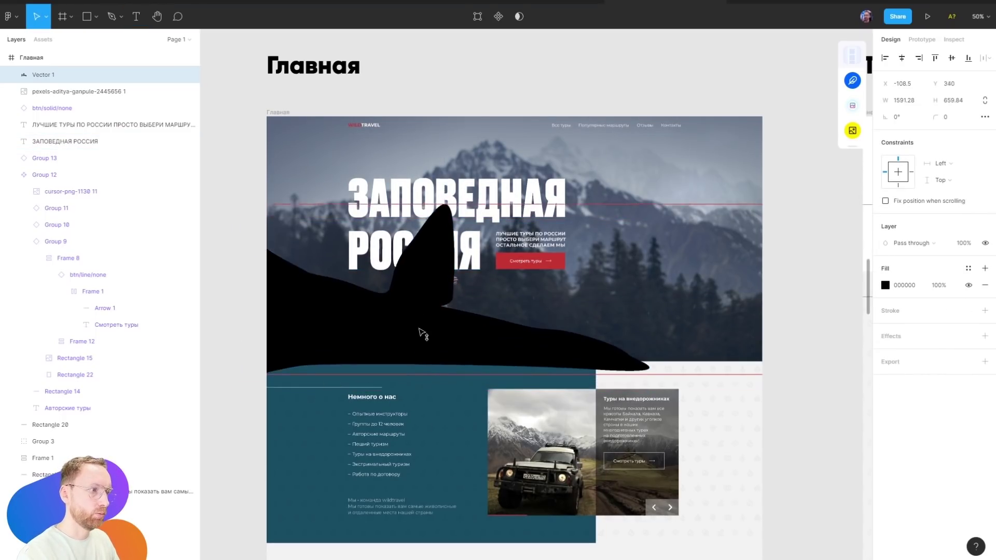
drag(424, 334, 372, 264)
key(p)
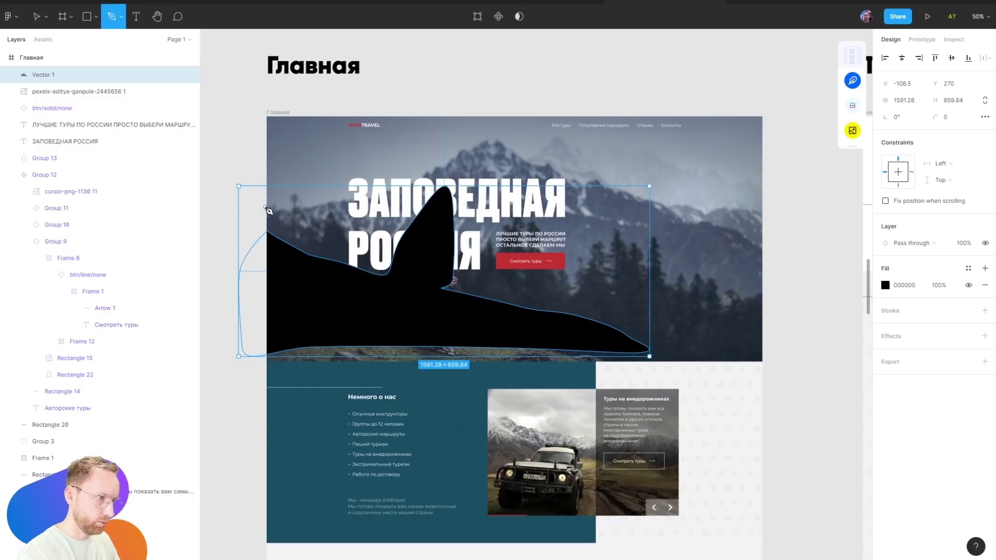
click(252, 210)
click(273, 212)
click(294, 212)
click(321, 212)
click(332, 211)
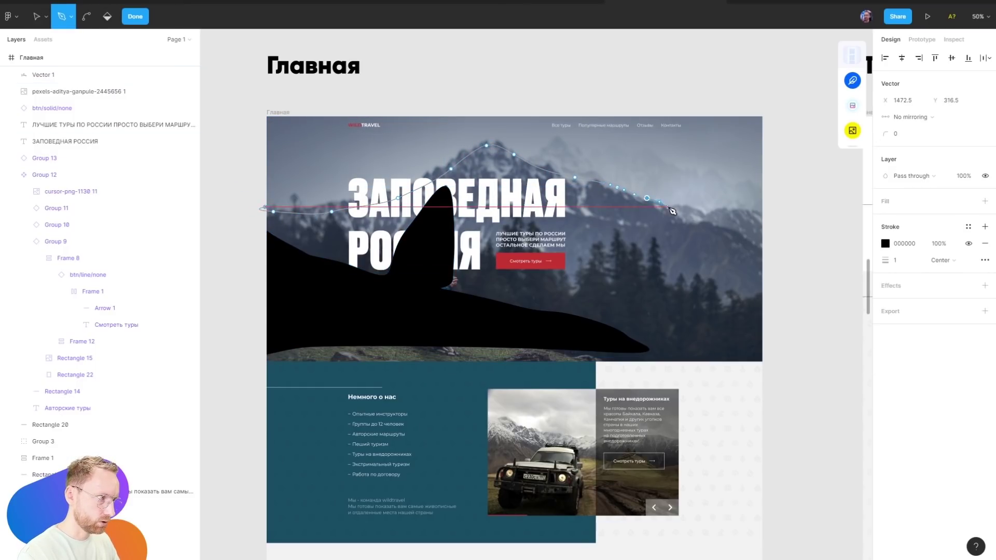
click(701, 211)
click(748, 207)
click(783, 358)
click(721, 382)
click(332, 387)
click(238, 308)
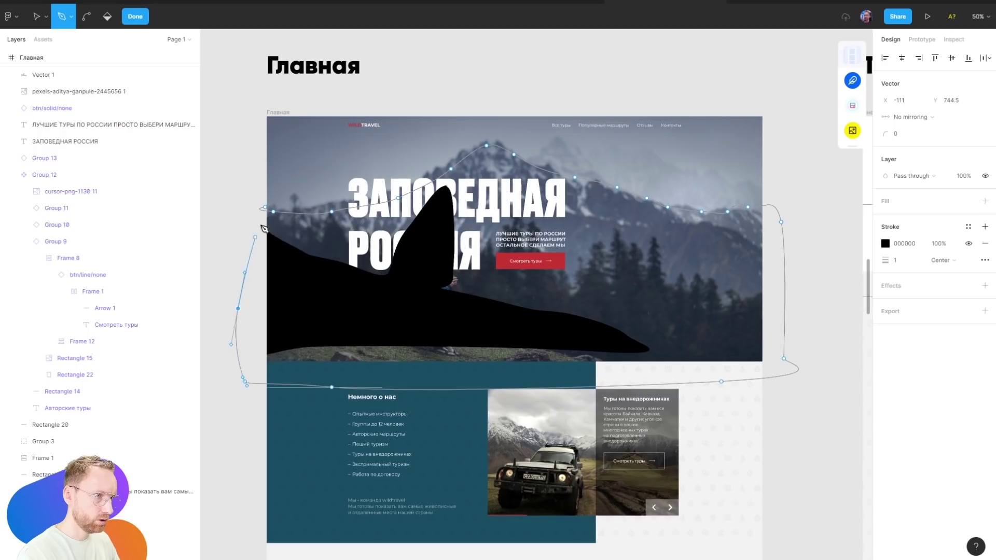
click(265, 208)
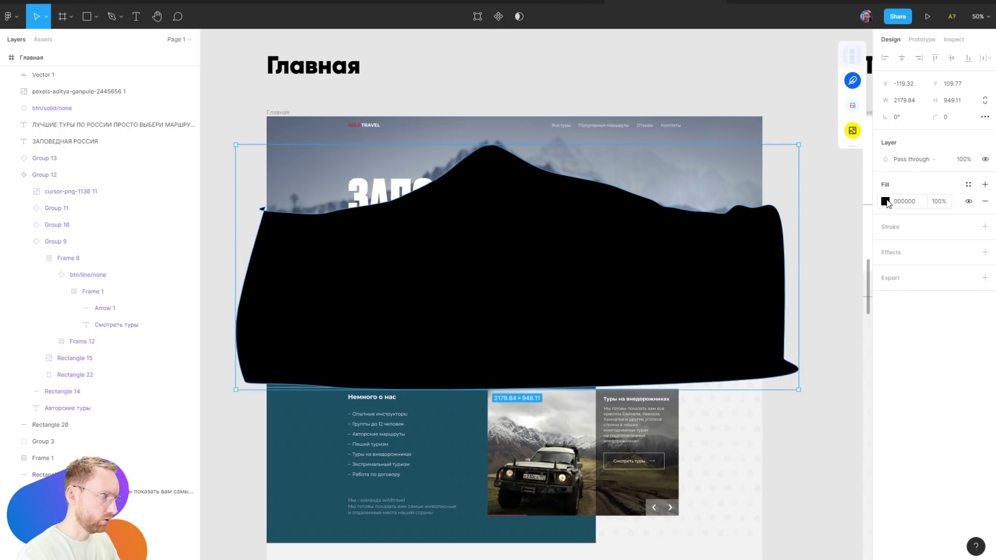
click(886, 202)
drag(752, 270, 686, 340)
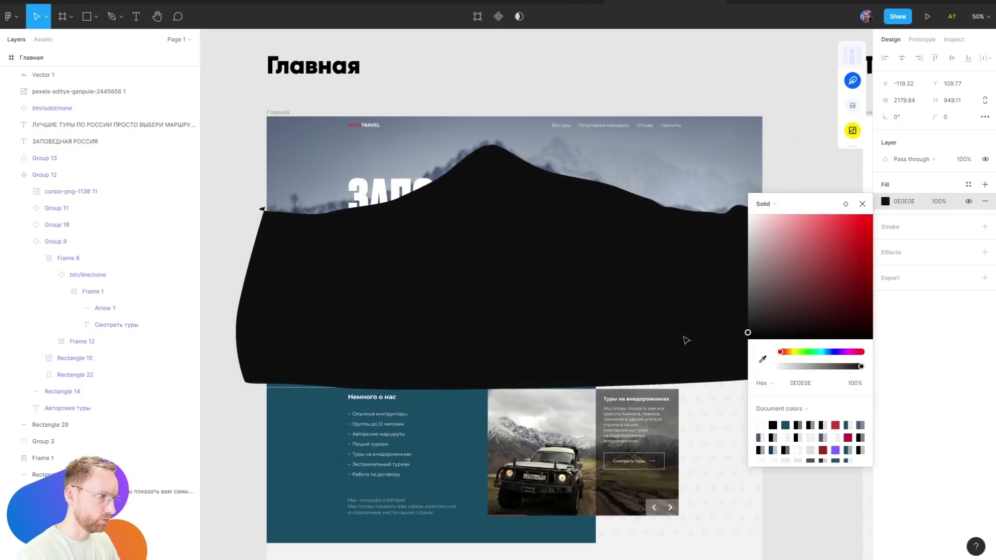
key(ctrl+bracketleft)
key(ctrl+bracketleft)
key(ctrl+bracketleft)
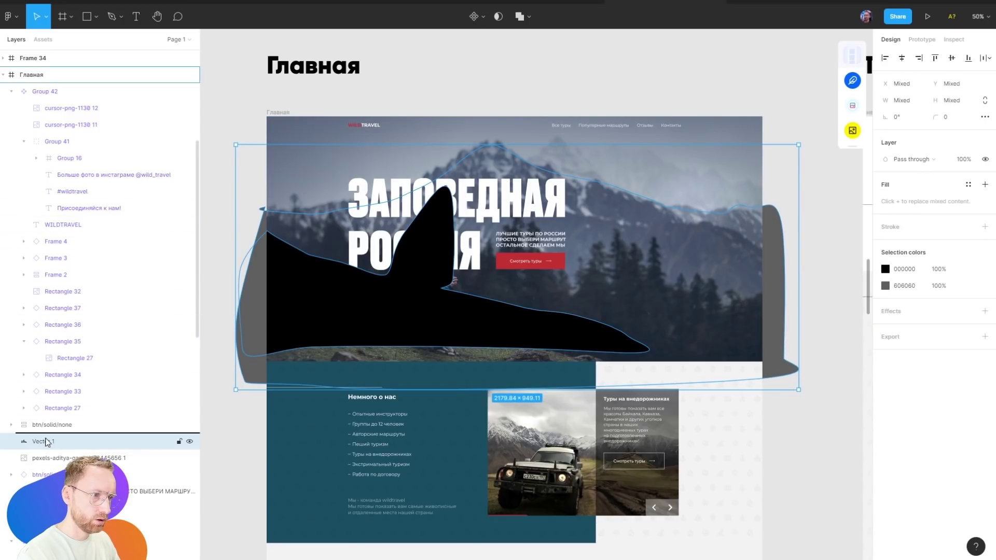
drag(47, 442, 46, 439)
click(830, 173)
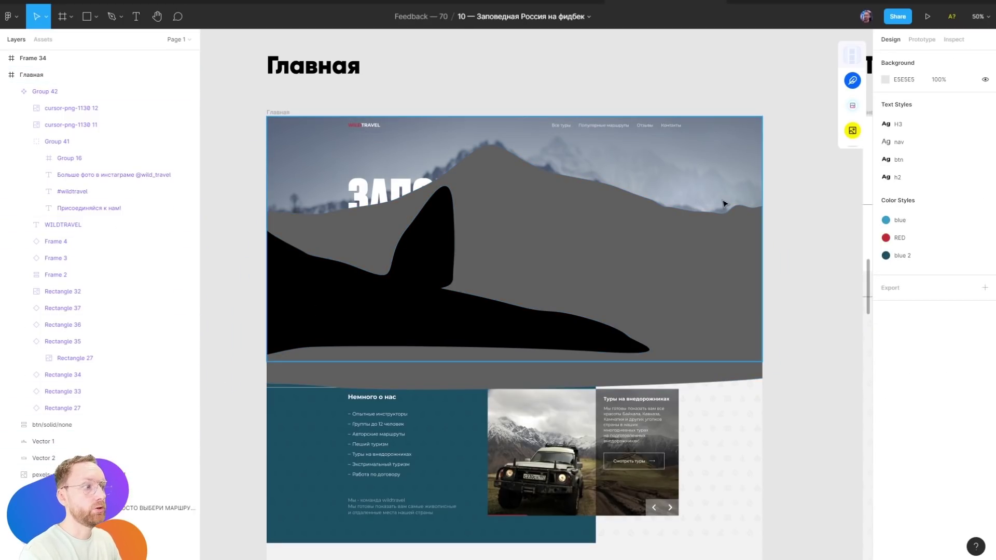
click(428, 318)
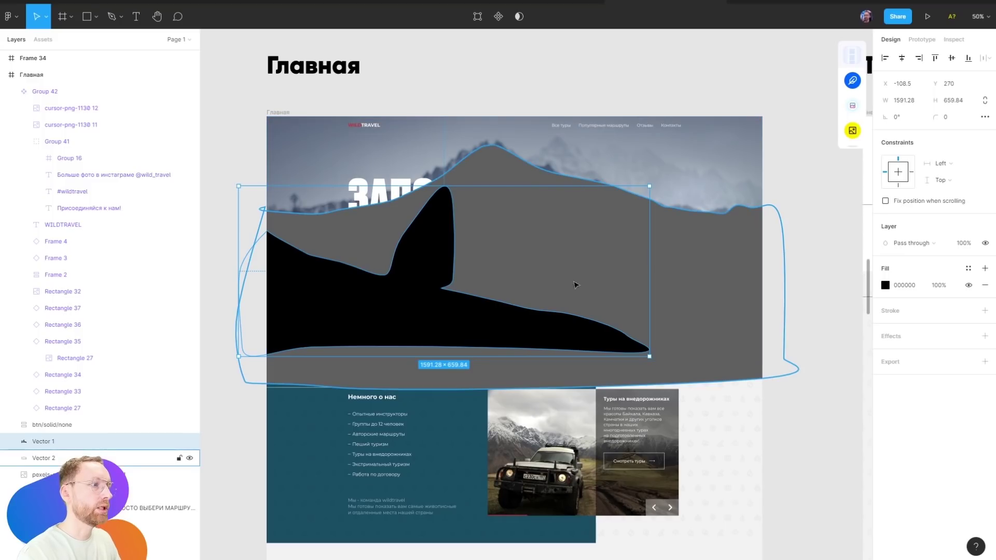
drag(432, 319, 431, 281)
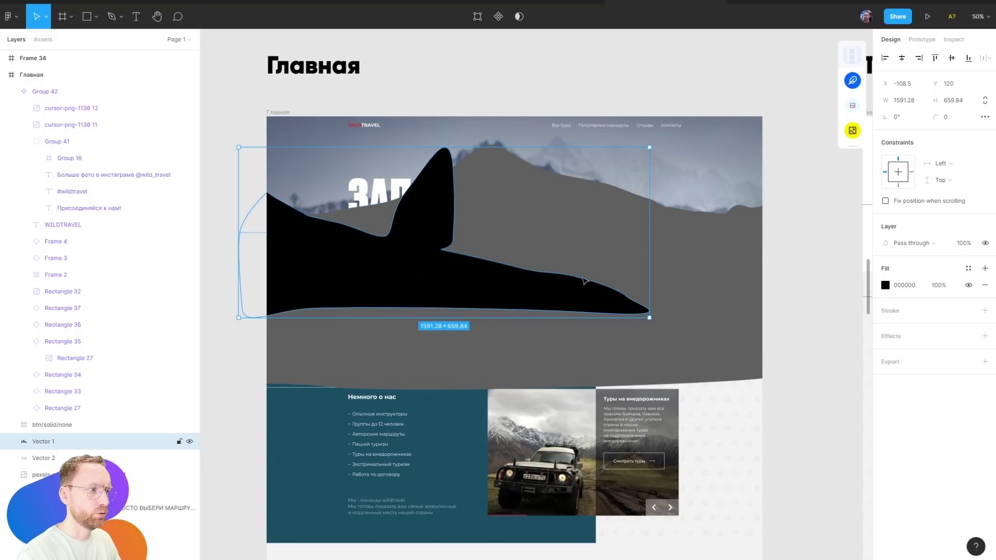
shift+click(715, 313)
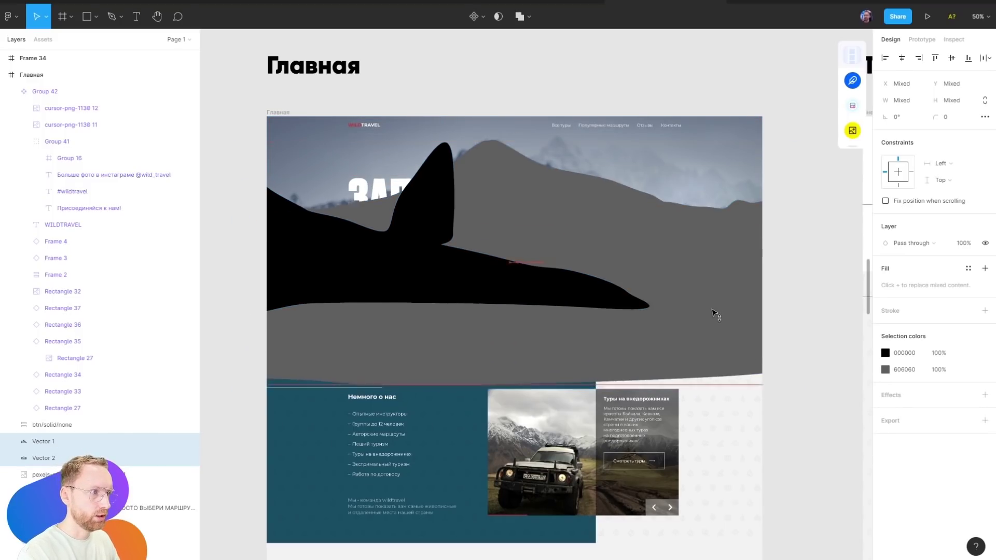
drag(716, 314, 715, 290)
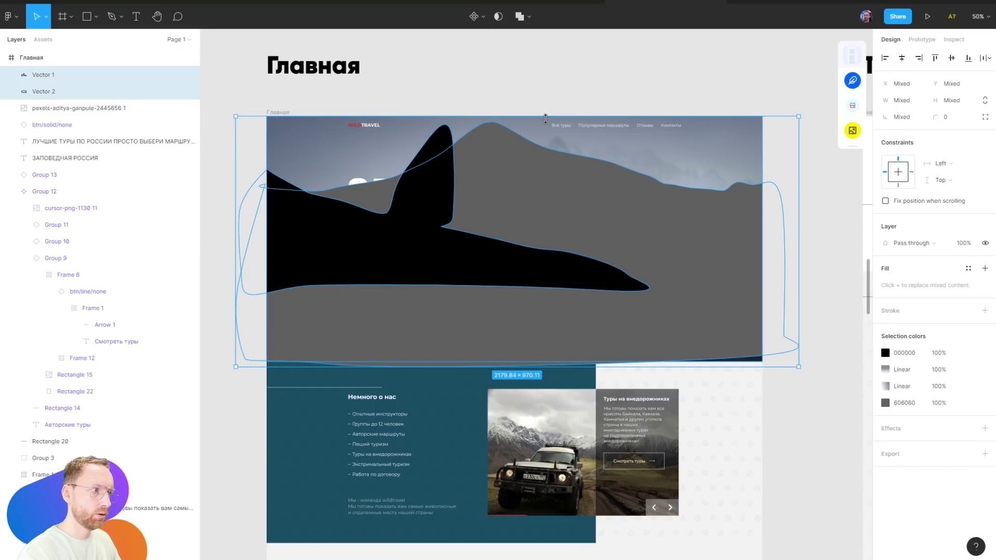
key(ctrl+z)
key(ctrl+z)
key(ctrl+z)
key(ctrl+z)
key(ctrl+z)
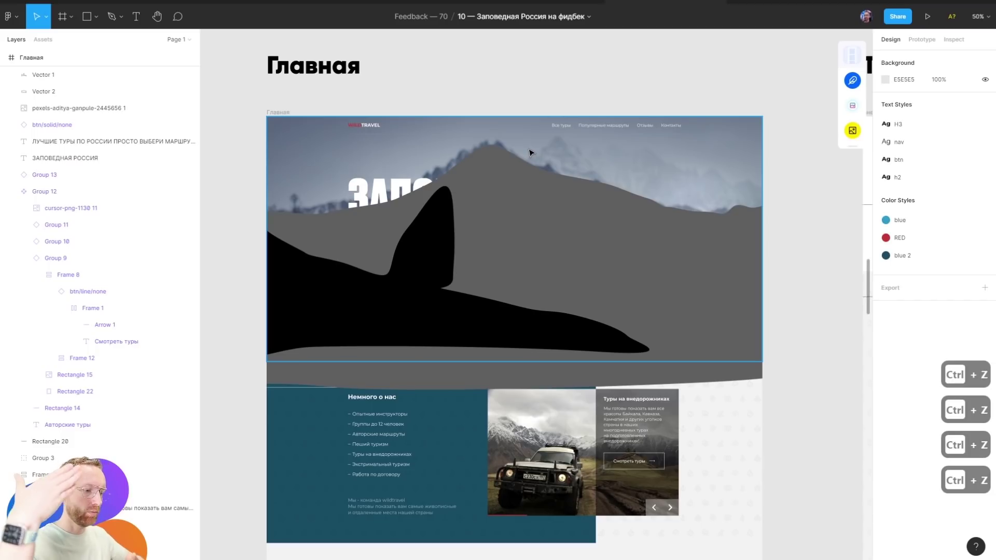
key(ctrl+z)
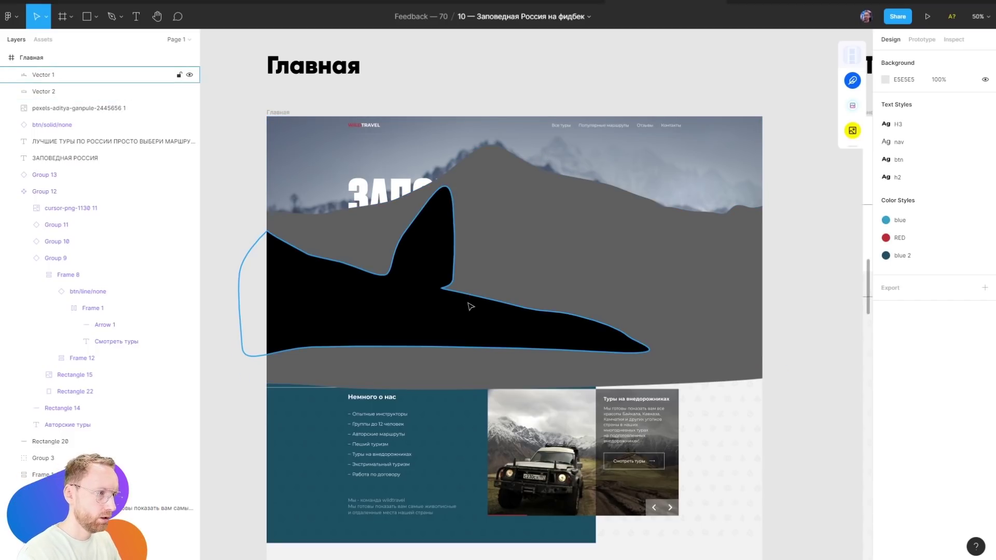
key(ctrl+z)
key(ctrl+z)
key(ctrl+z)
scroll(315, 269, up, 5)
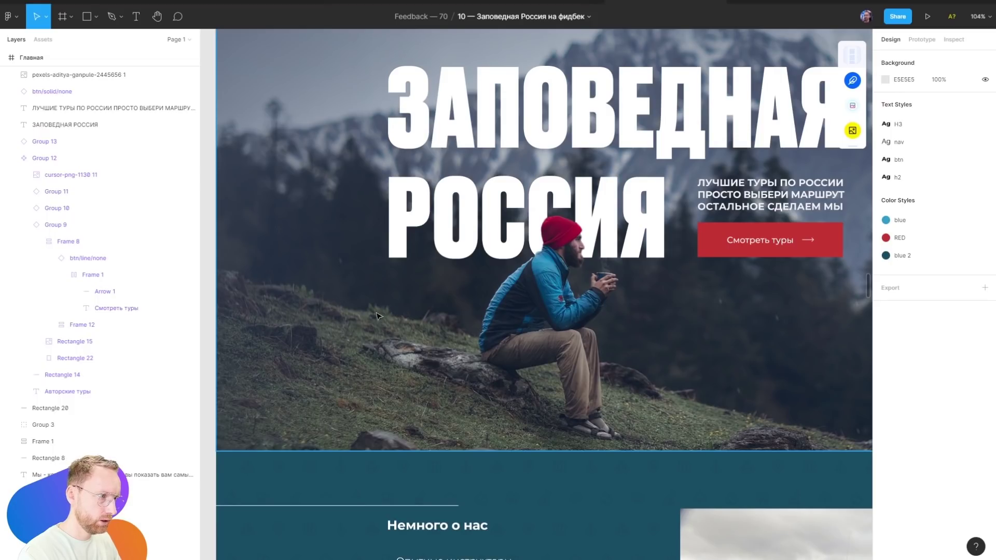
scroll(377, 316, up, 8)
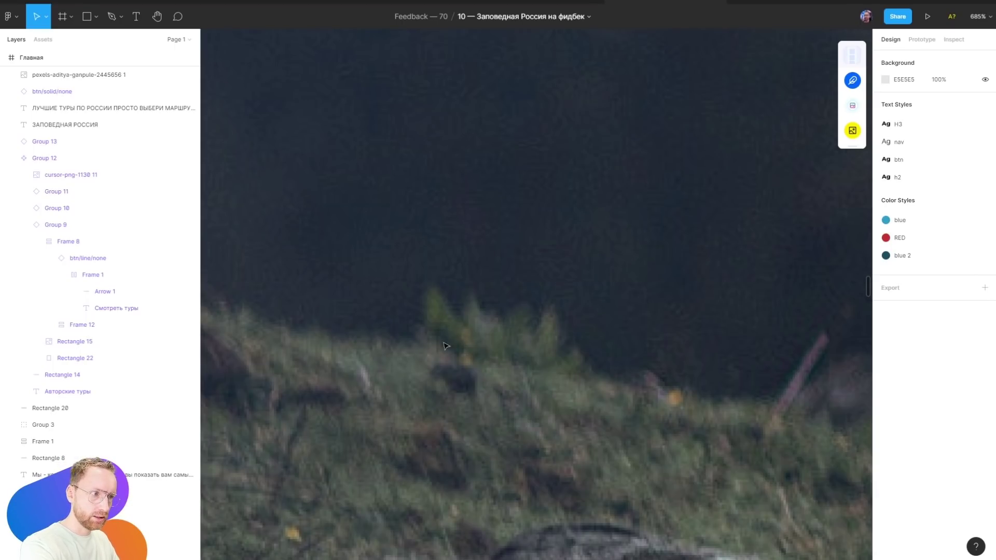
key(shift+1)
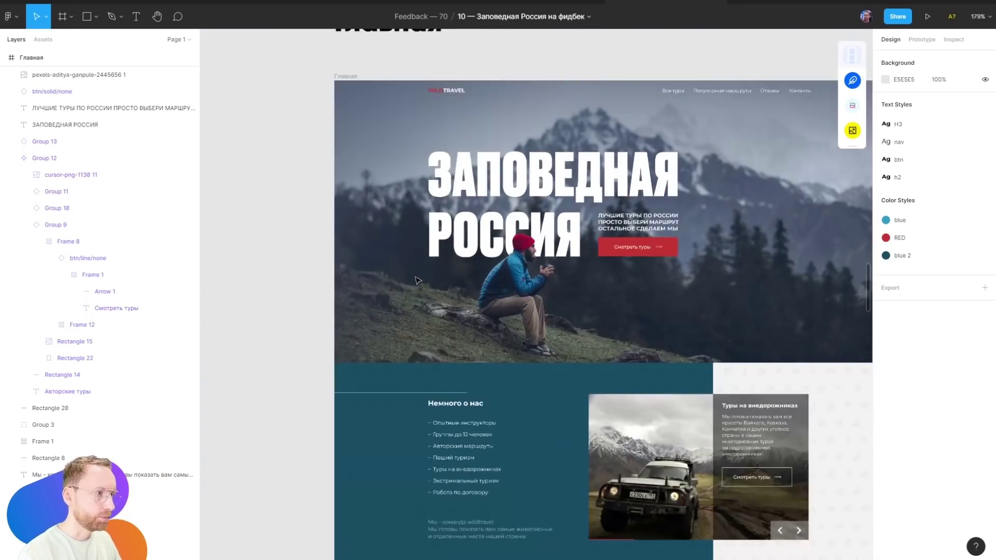
scroll(276, 291, up, 2)
scroll(275, 291, up, 7)
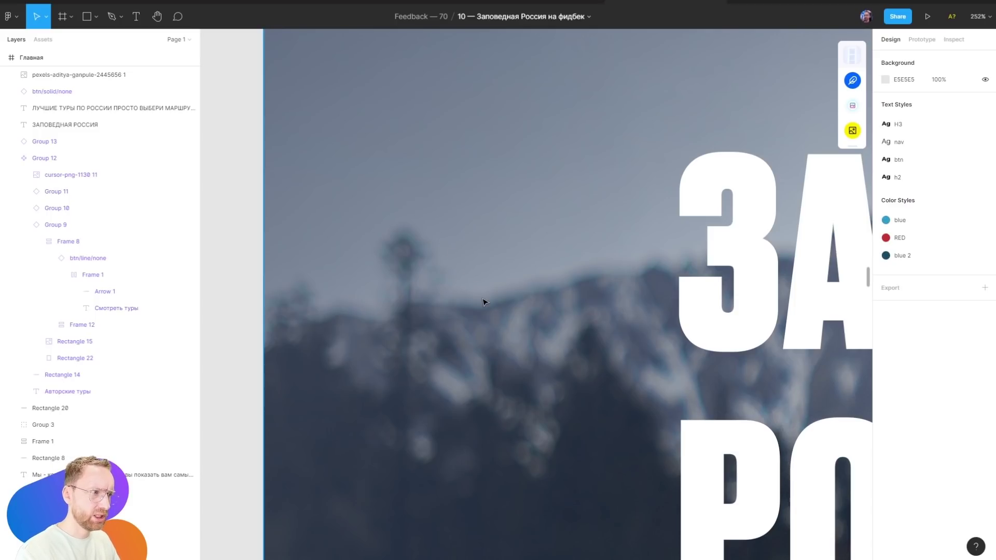
scroll(487, 260, left, 3)
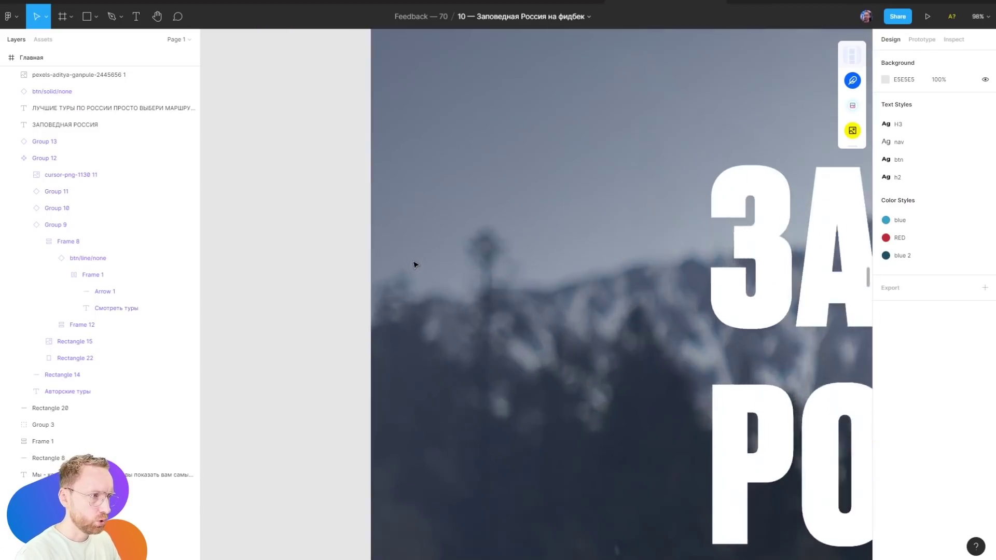
key(p)
click(346, 279)
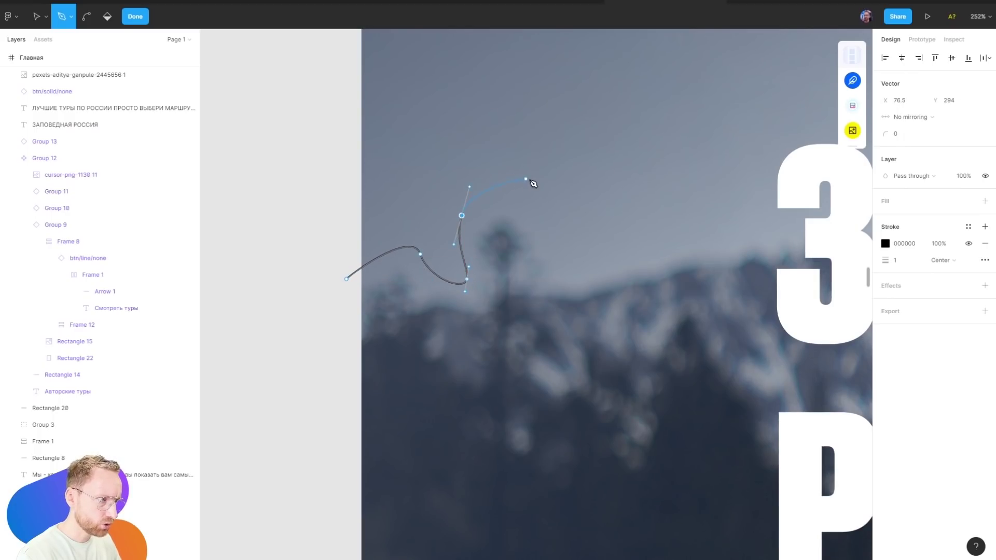
scroll(708, 223, right, 8)
scroll(708, 223, up, 4)
drag(566, 314, 445, 321)
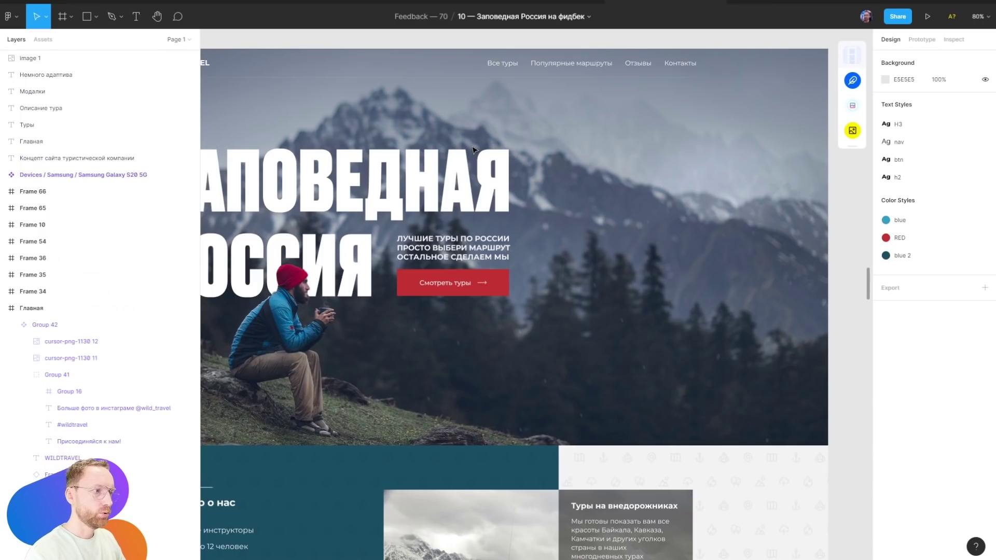
scroll(526, 182, down, 5)
scroll(612, 349, down, 5)
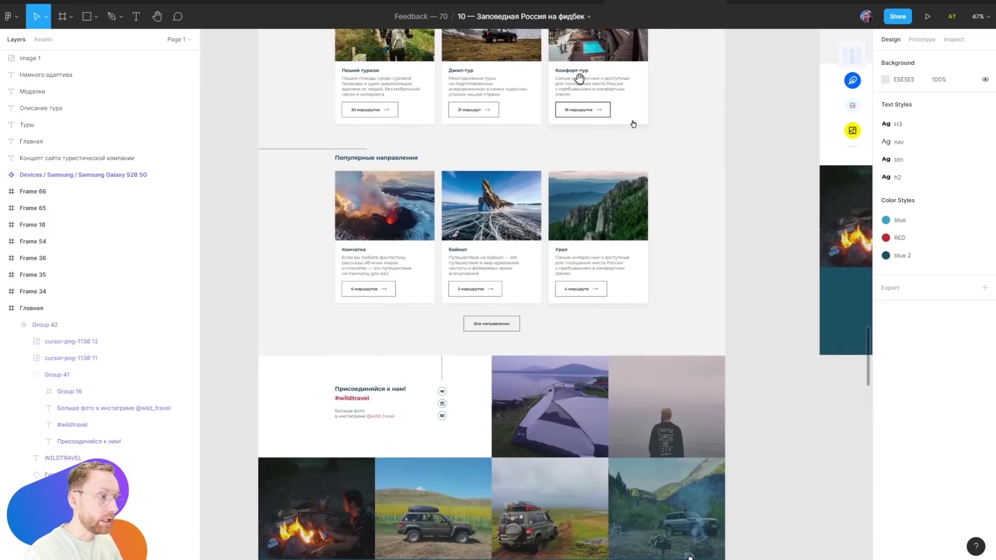
scroll(656, 534, up, 3)
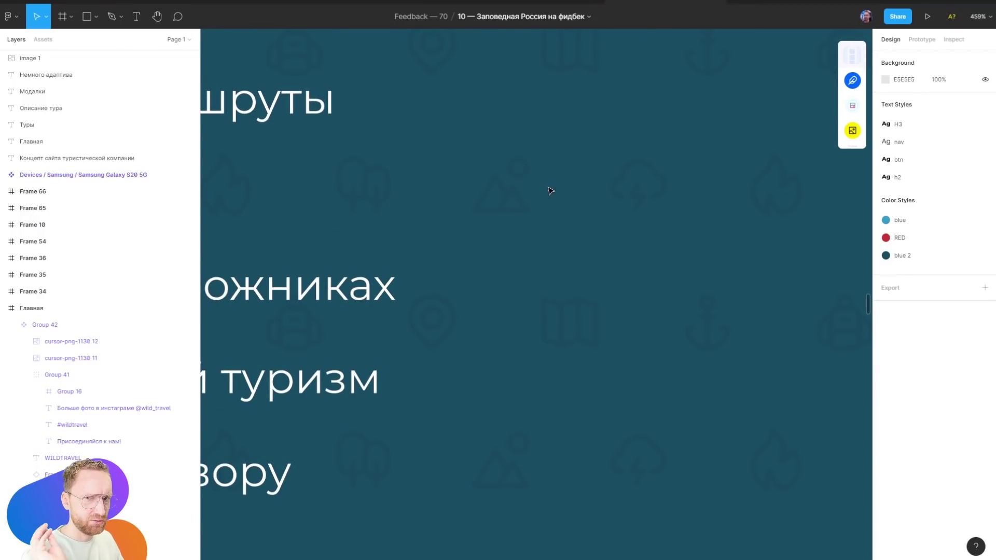
scroll(650, 276, down, 5)
scroll(648, 280, down, 5)
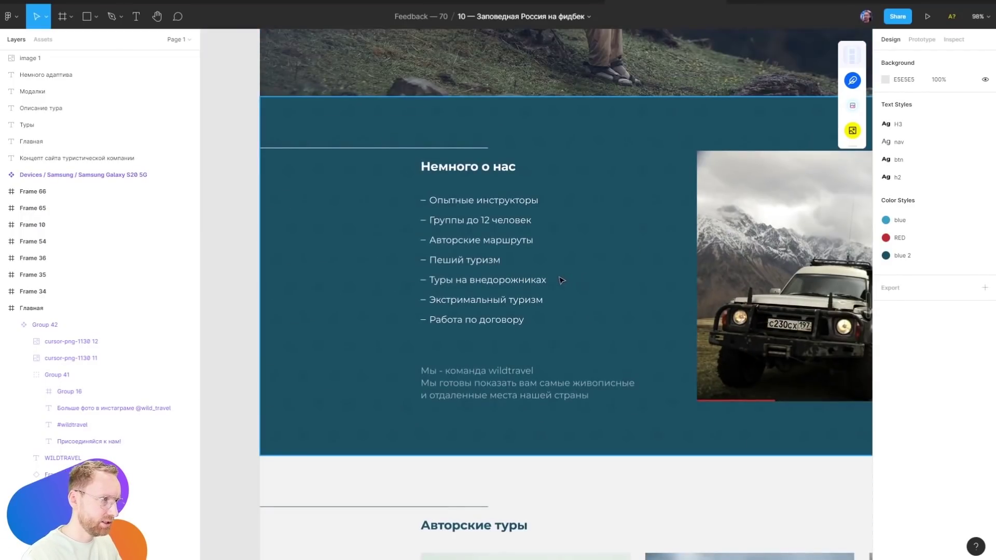
scroll(641, 289, up, 2)
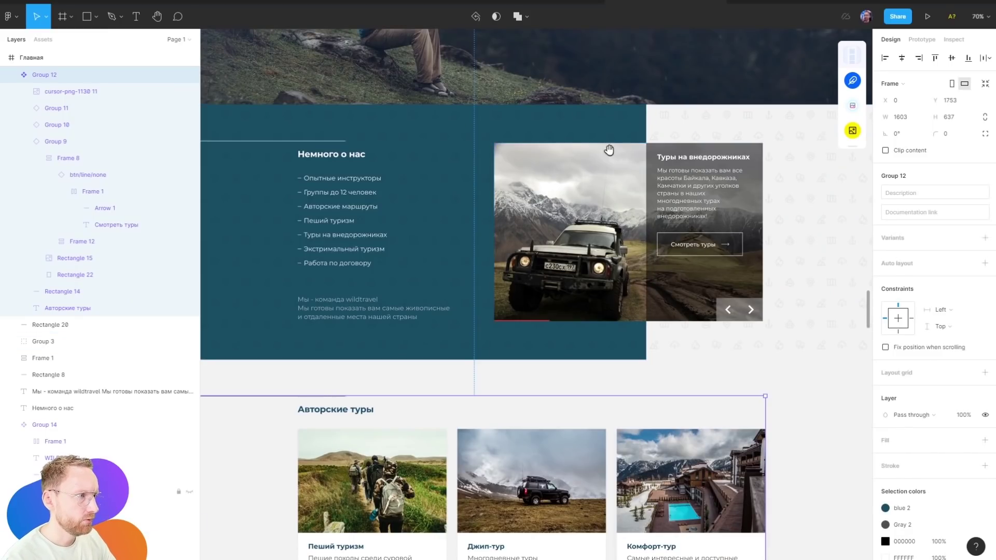
scroll(613, 156, up, 5)
scroll(669, 243, up, 2)
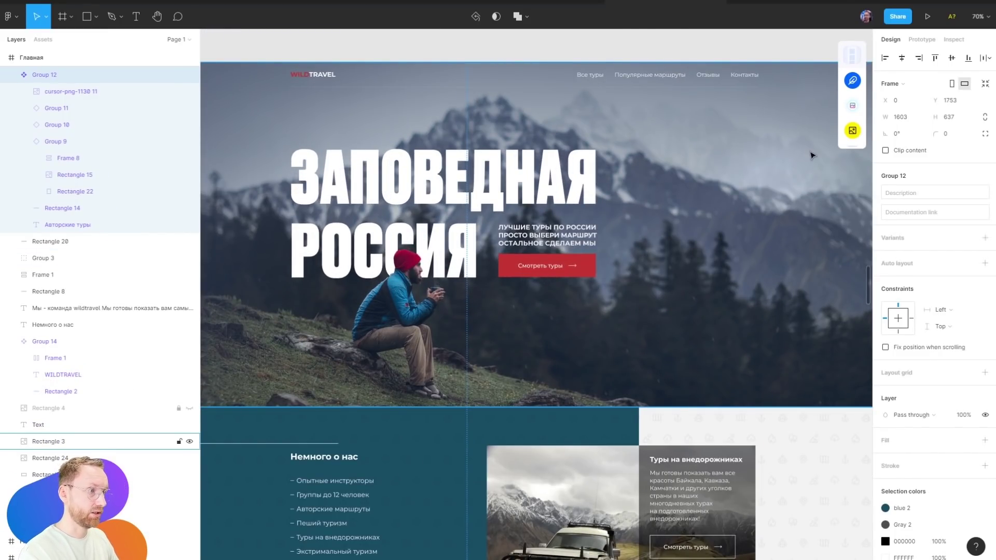
scroll(799, 322, down, 4)
scroll(788, 488, down, 5)
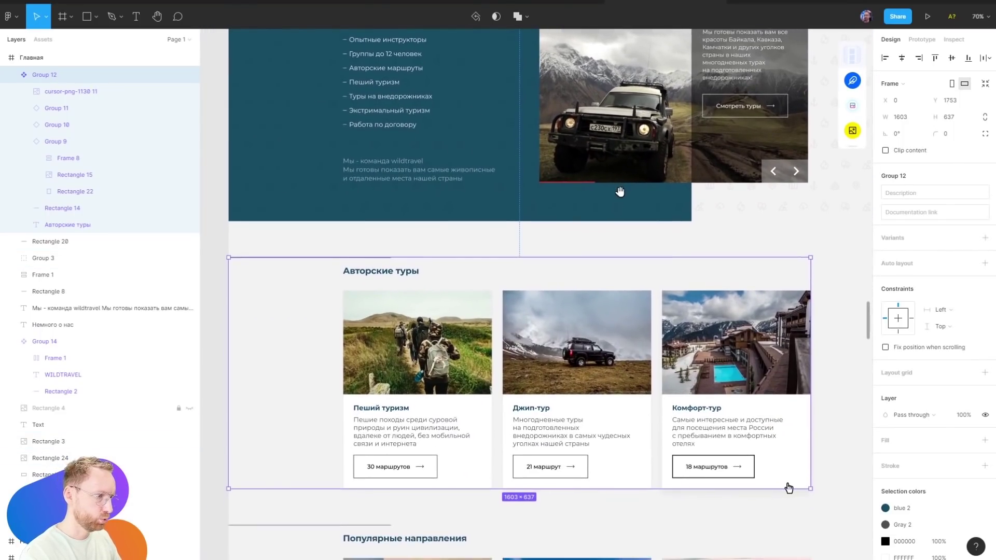
mouse_move(788, 488)
mouse_down()
mouse_move(758, 223)
mouse_move(757, 297)
mouse_up()
scroll(699, 196, up, 2)
scroll(670, 269, up, 2)
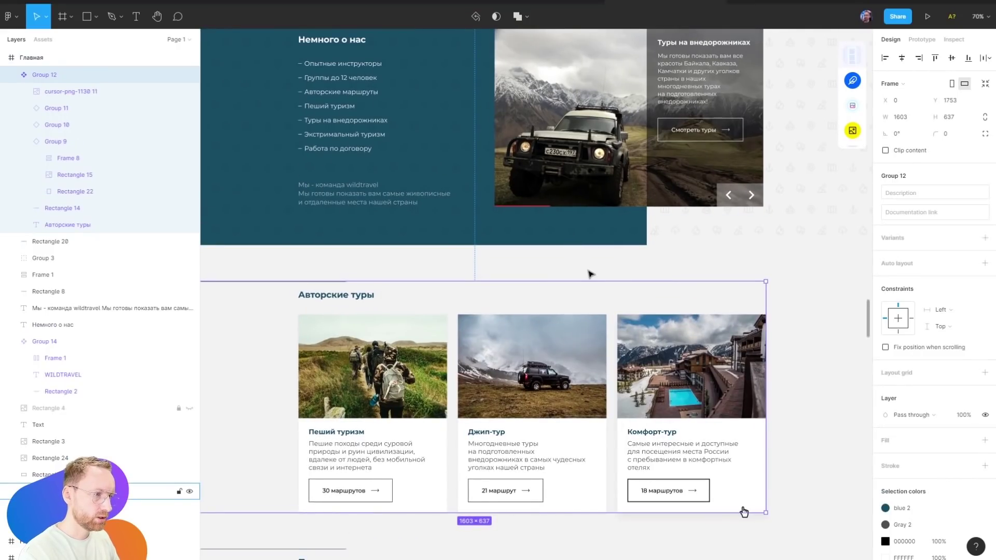
scroll(597, 275, down, 7)
scroll(615, 275, up, 3)
scroll(651, 224, up, 4)
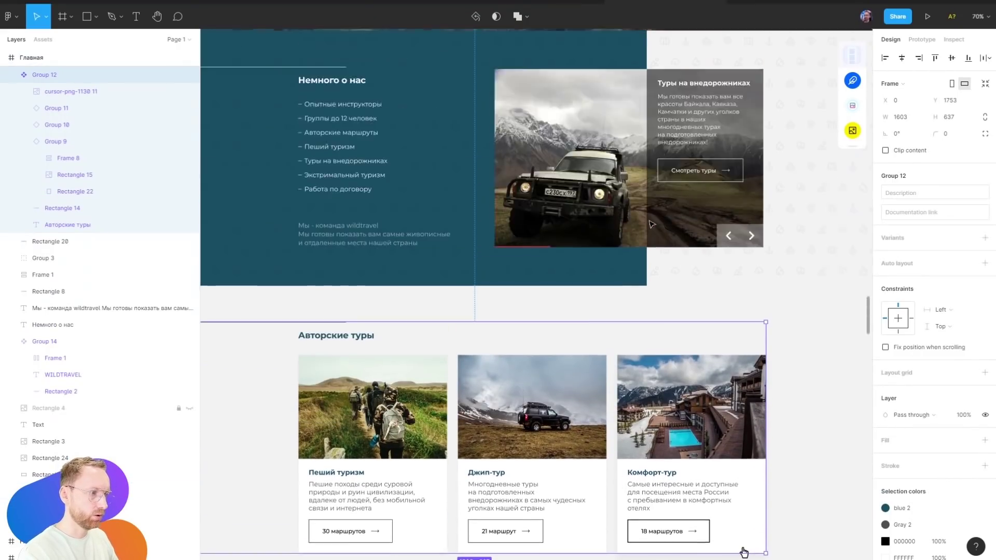
scroll(647, 270, down, 4)
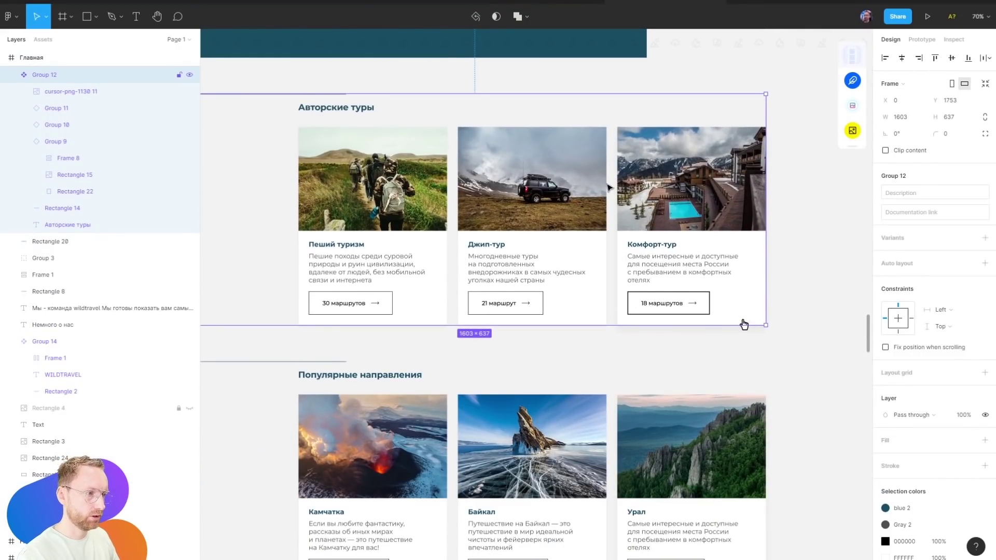
scroll(608, 187, up, 2)
scroll(591, 184, up, 5)
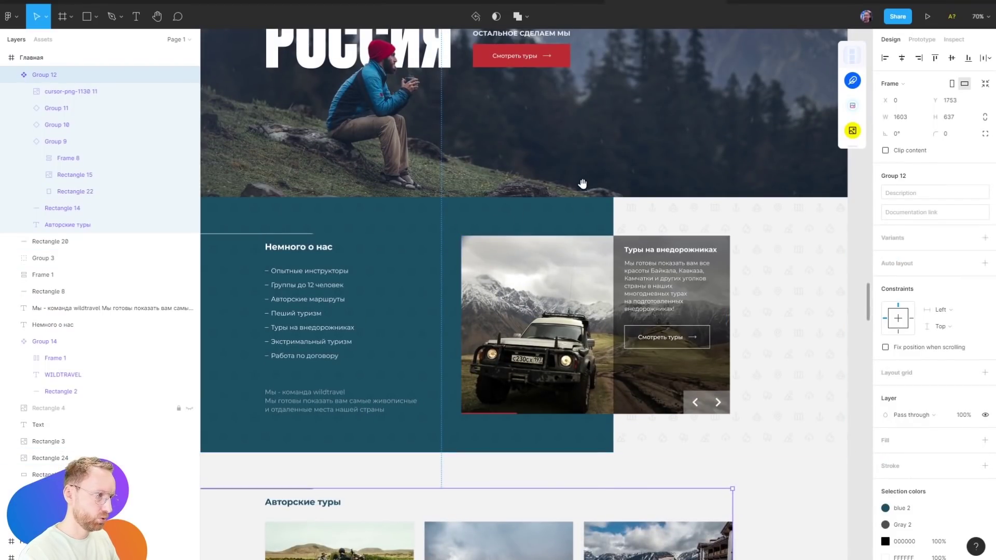
scroll(581, 207, up, 2)
scroll(578, 278, down, 2)
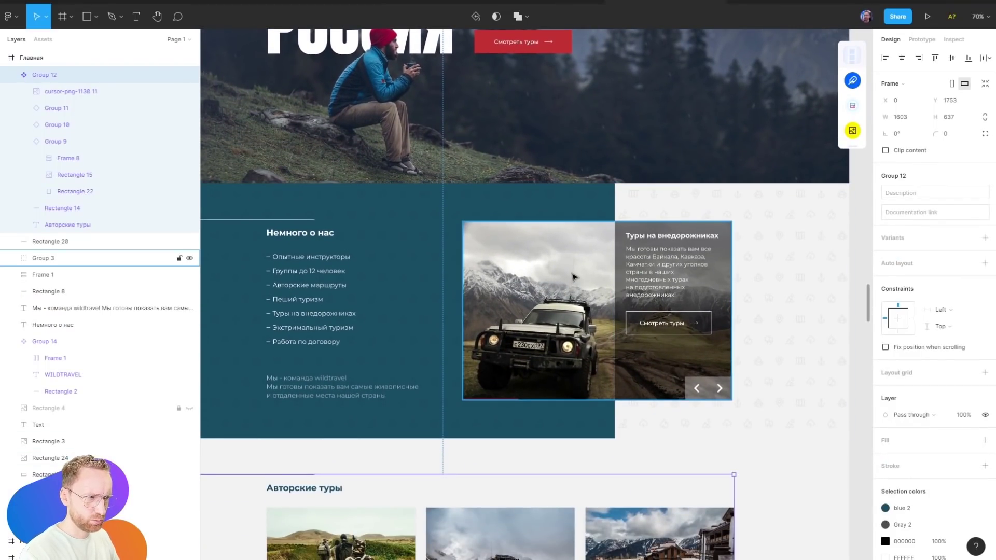
double_click(556, 251)
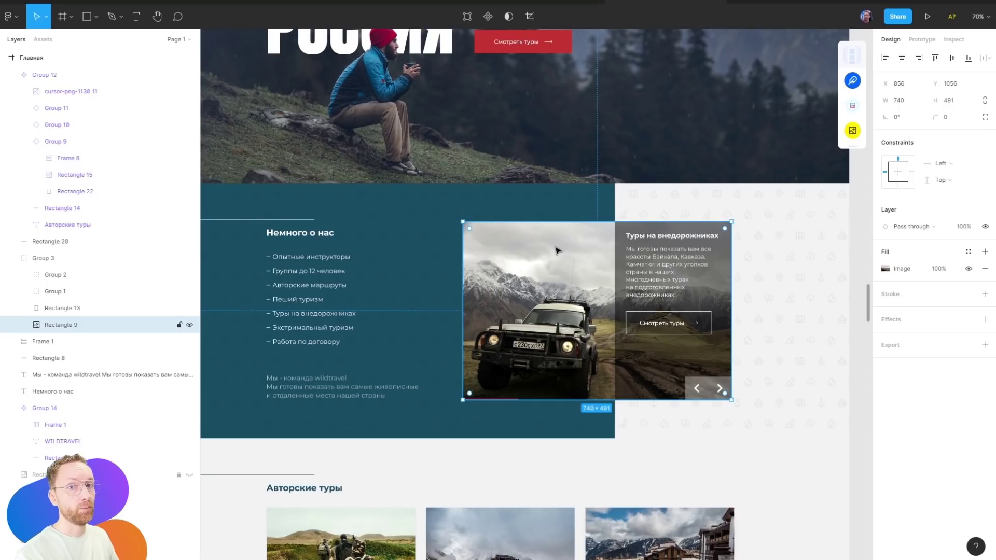
scroll(502, 285, up, 4)
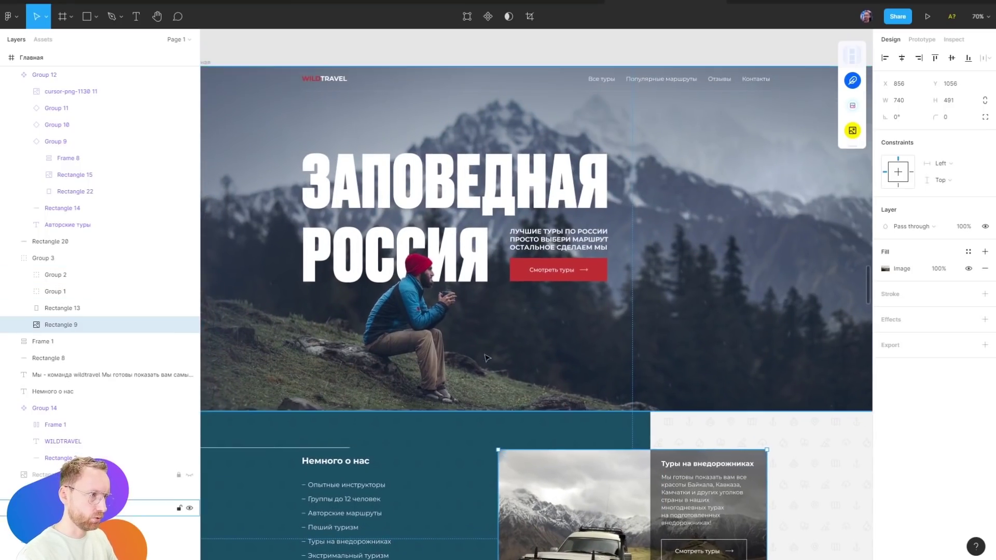
scroll(570, 259, down, 10)
scroll(597, 240, down, 1)
key(shift+0)
scroll(581, 225, up, 3)
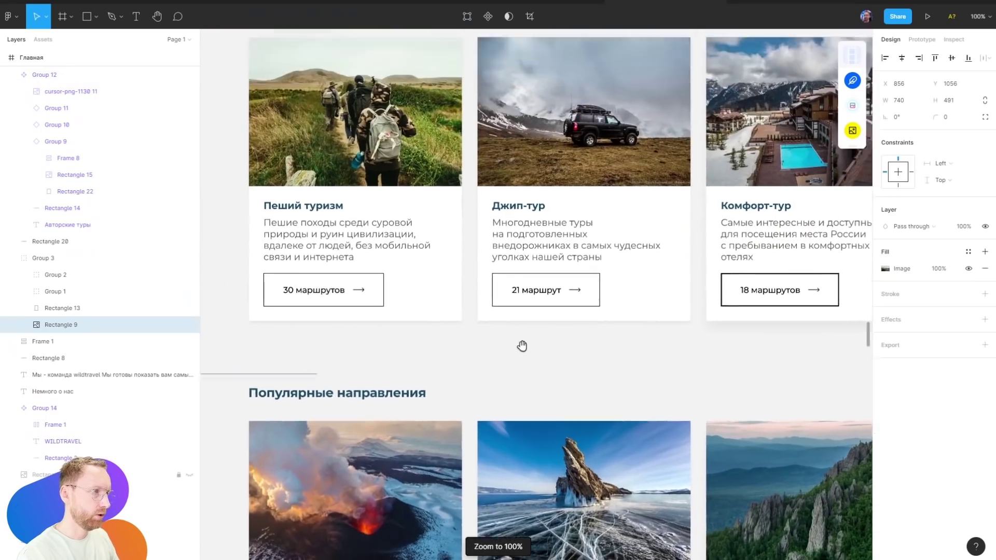
scroll(523, 344, left, 2)
click(478, 195)
scroll(477, 195, up, 1)
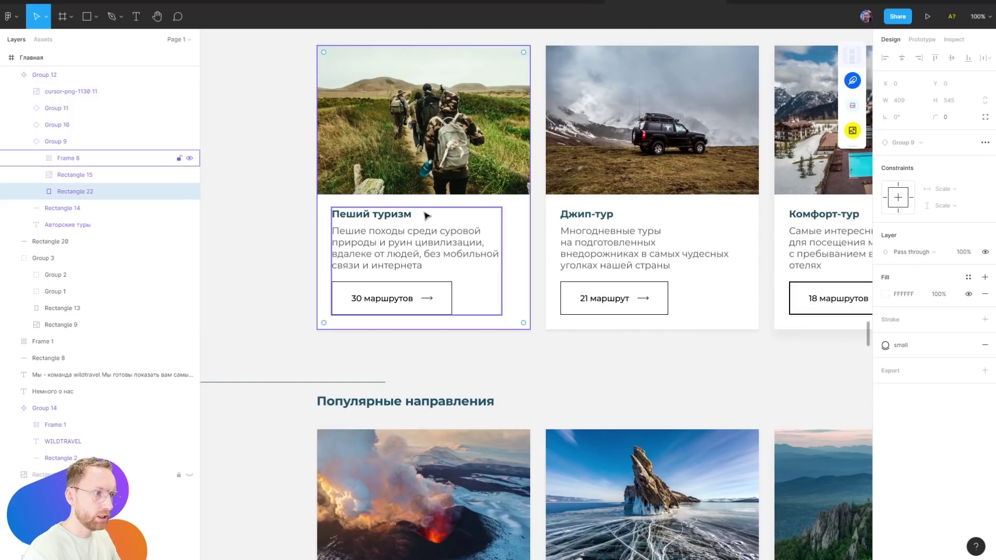
click(419, 302)
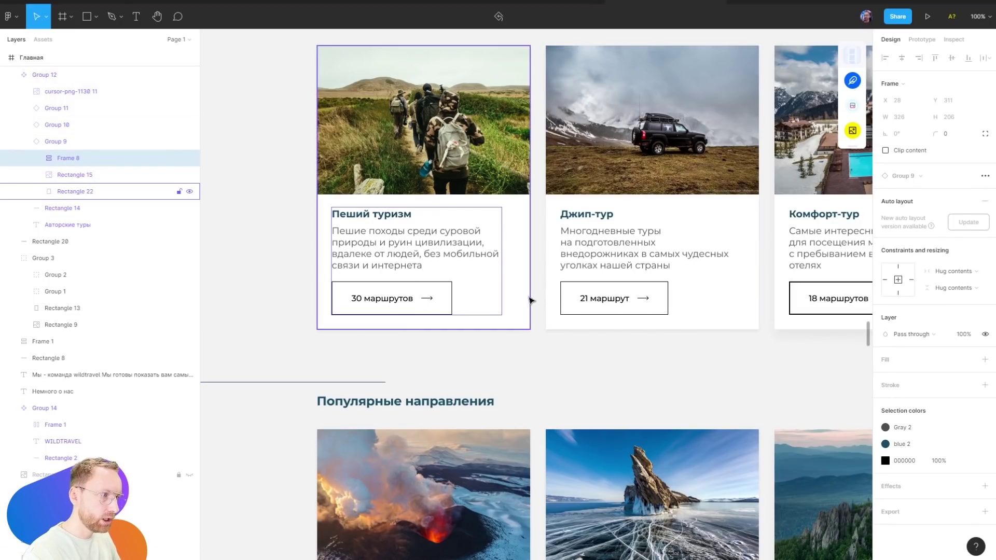
Hide the outline on the first Авторские туры card's 30 маршрутов button
click(402, 293)
click(62, 141)
click(52, 76)
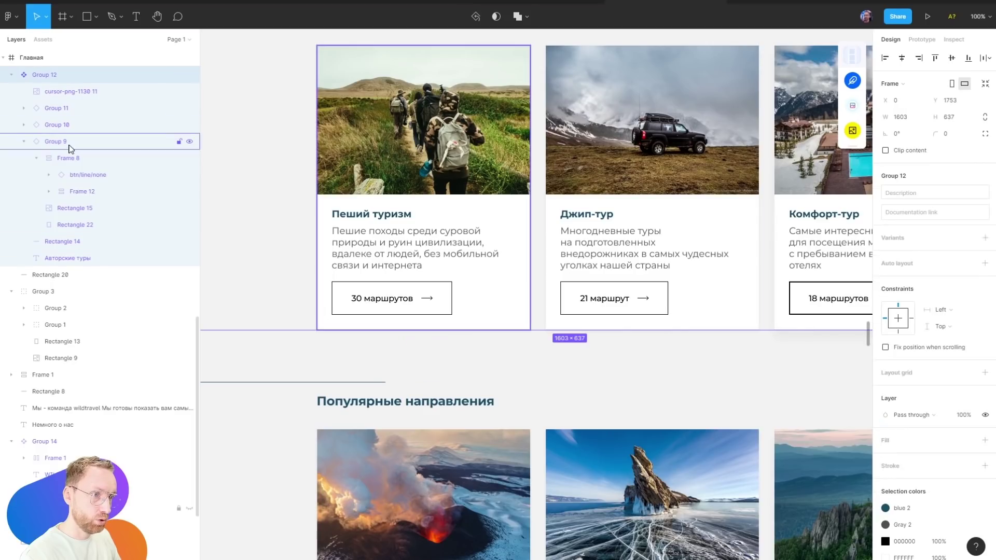
double_click(406, 304)
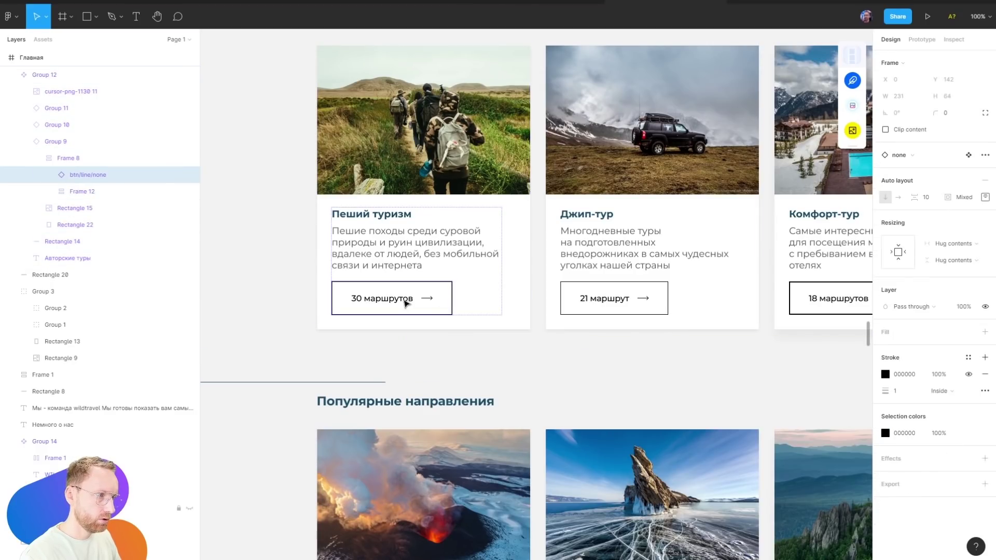
click(969, 374)
click(677, 376)
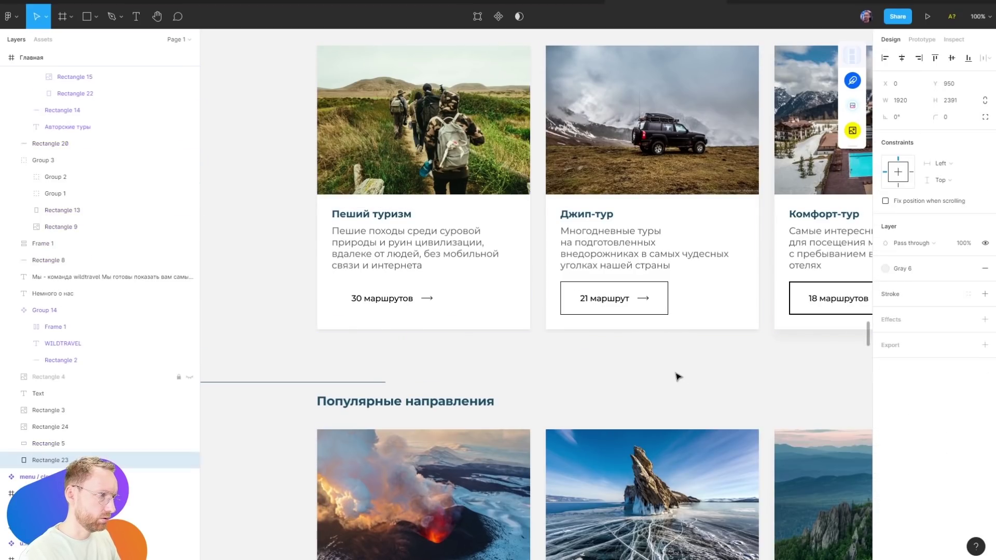
Toggle the outline removal with undo/redo, try a rectangle over the button, then undo it
click(422, 310)
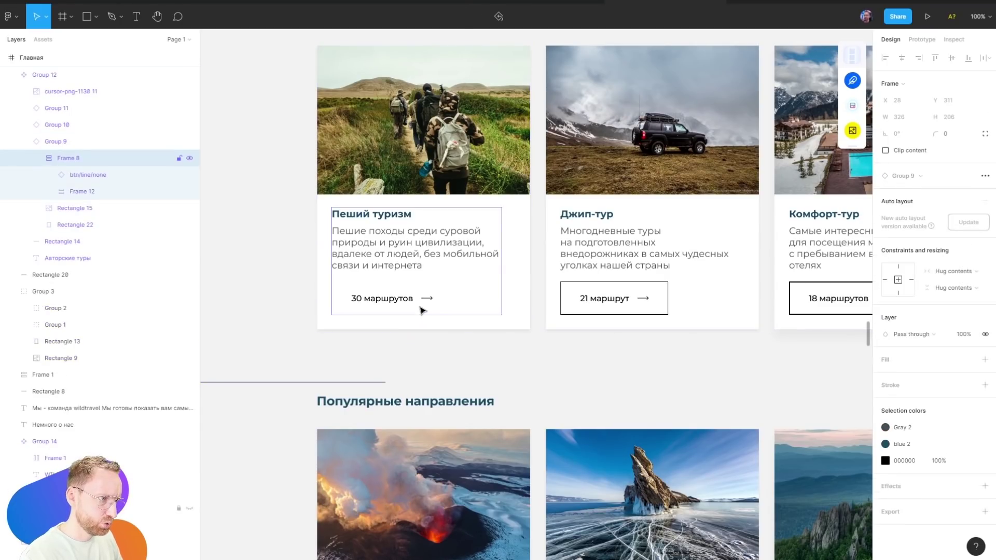
key(ctrl+z)
key(ctrl+shift+z)
key(ctrl+z)
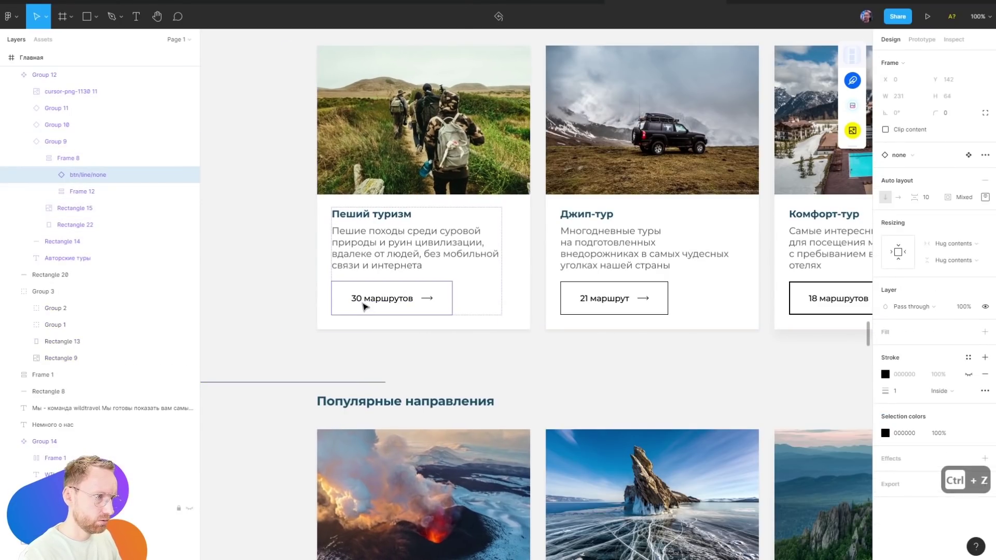
key(r)
drag(337, 285, 415, 325)
key(ctrl+z)
scroll(578, 255, down, 3)
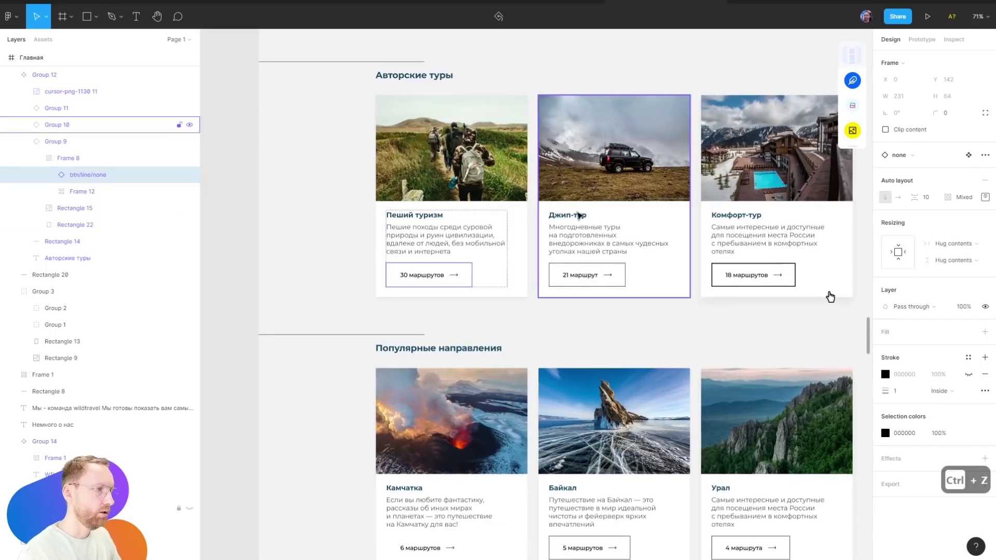
drag(564, 337, 494, 333)
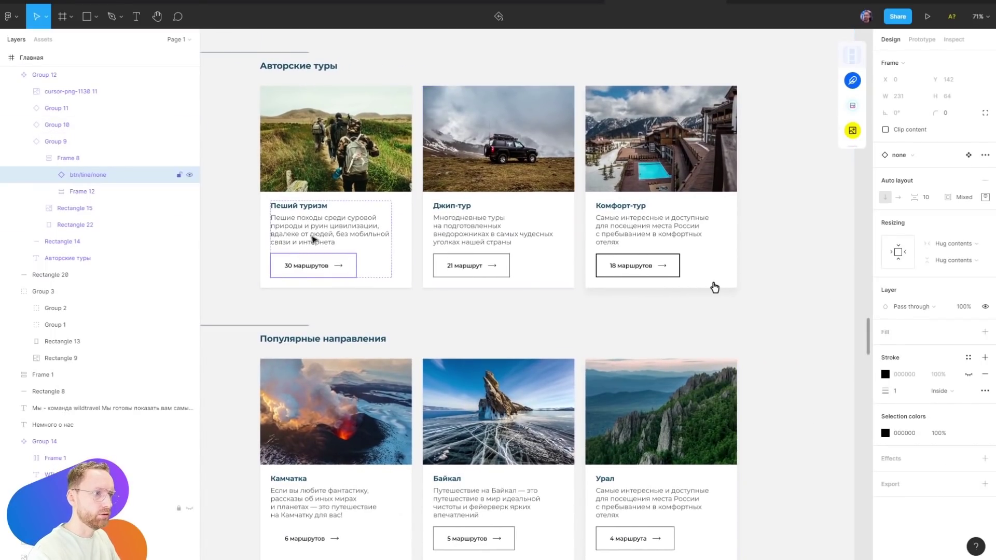
click(307, 219)
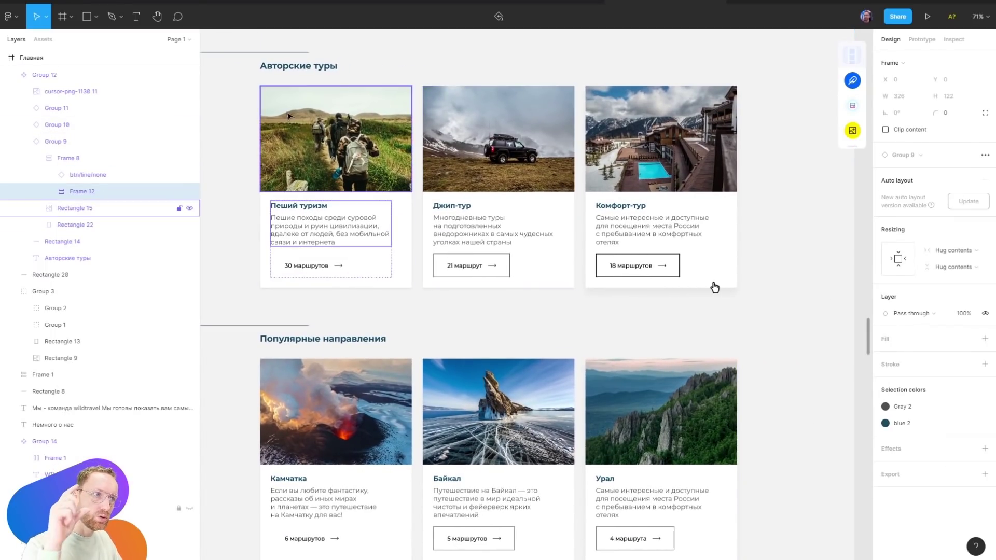
key(r)
drag(260, 85, 413, 236)
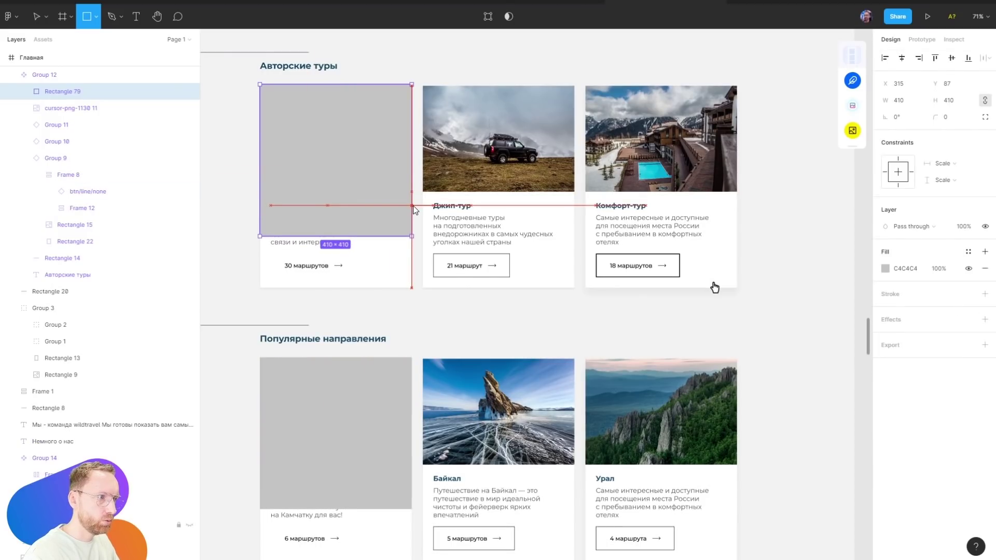
key(r)
drag(269, 249, 405, 311)
key(ctrl+z)
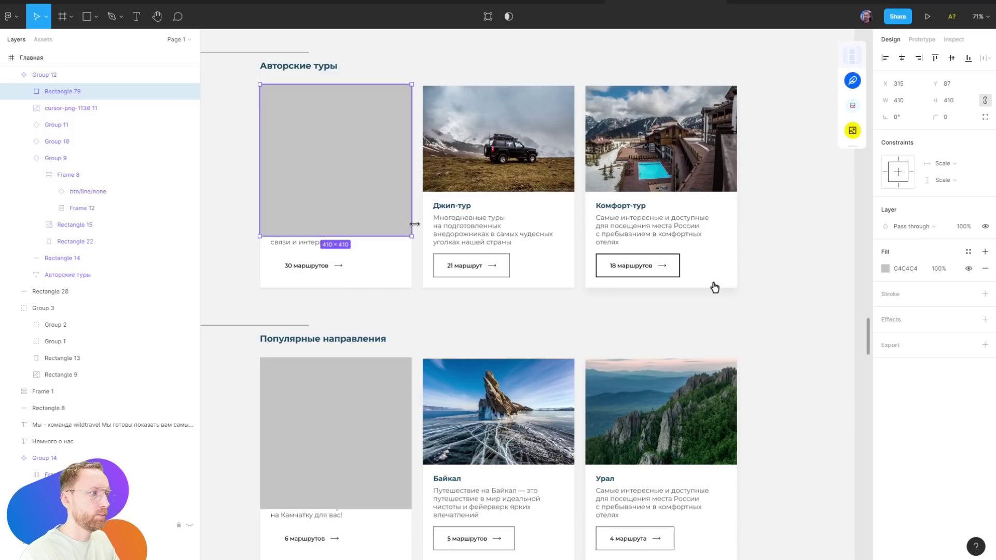
key(Delete)
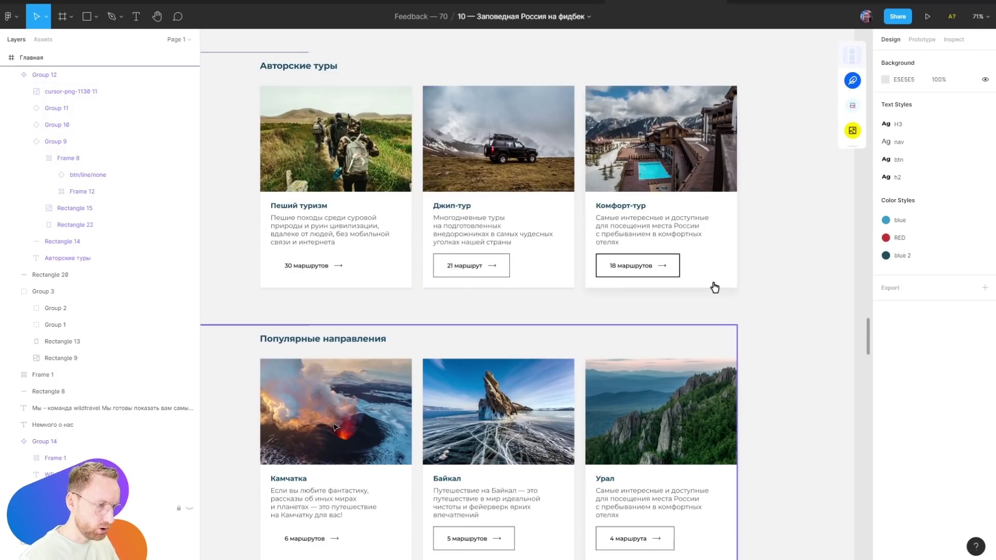
key(shift+0)
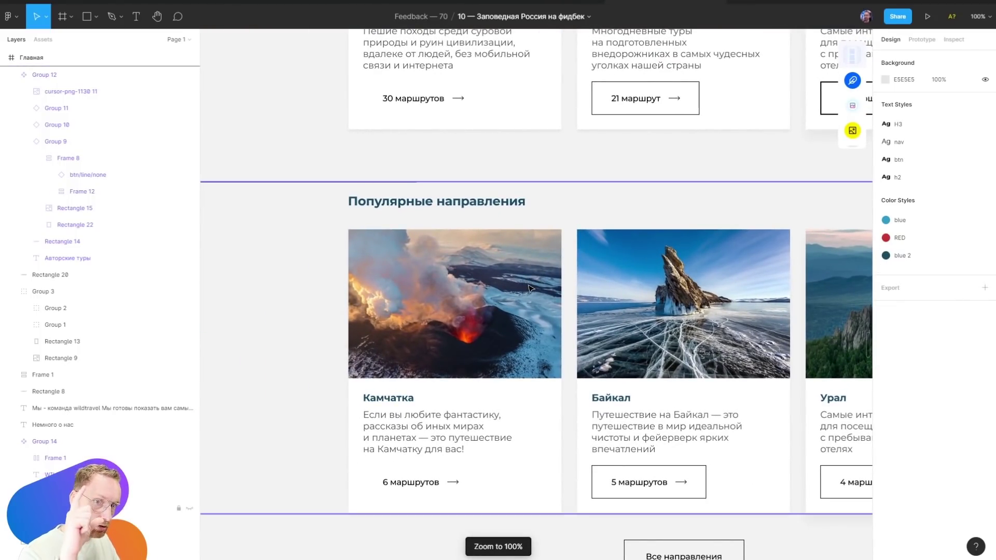
scroll(709, 296, up, 3)
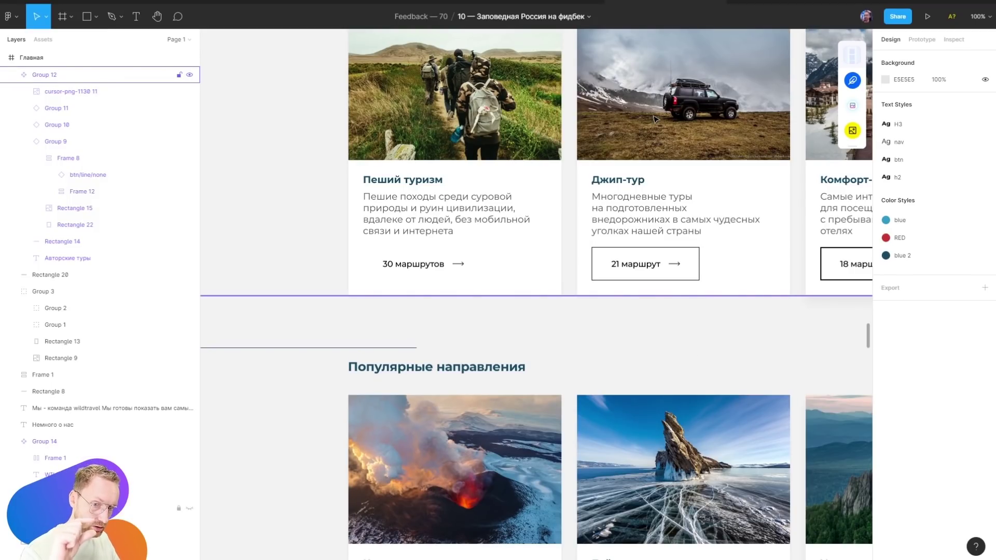
scroll(524, 241, up, 4)
ctrl+scroll(720, 215, down, 5)
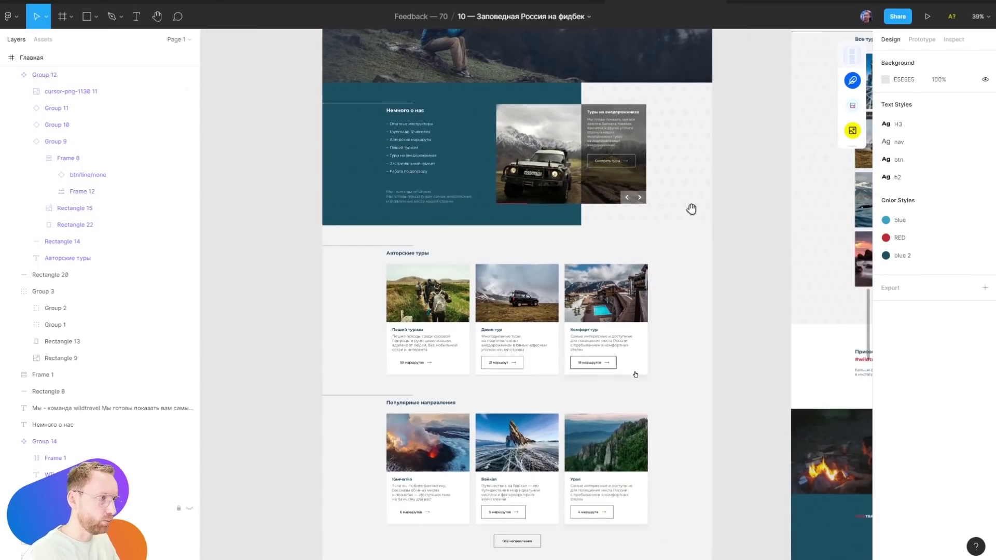
scroll(547, 442, right, 3)
scroll(524, 403, right, 5)
scroll(355, 389, down, 3)
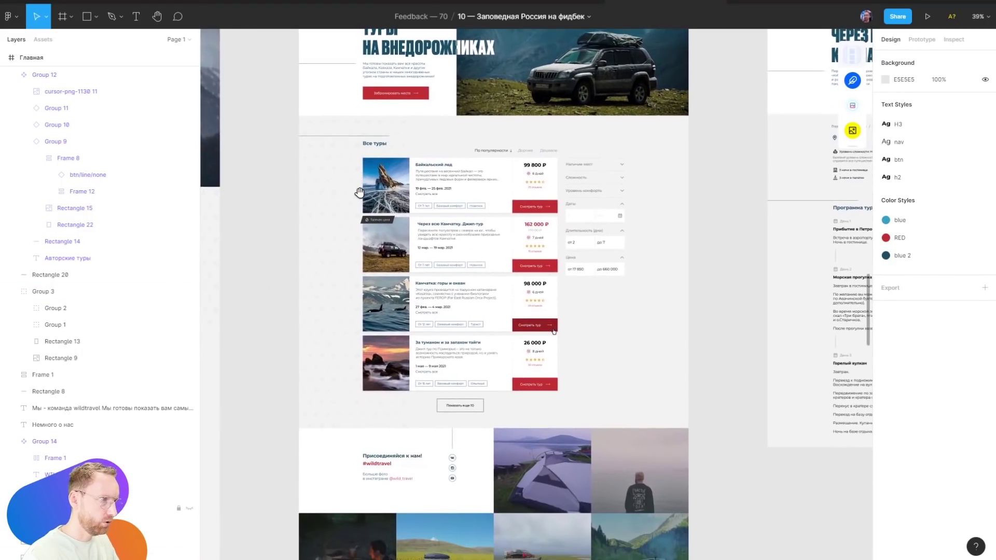
scroll(363, 188, up, 3)
scroll(338, 340, down, 10)
scroll(338, 340, left, 2)
scroll(528, 123, up, 3)
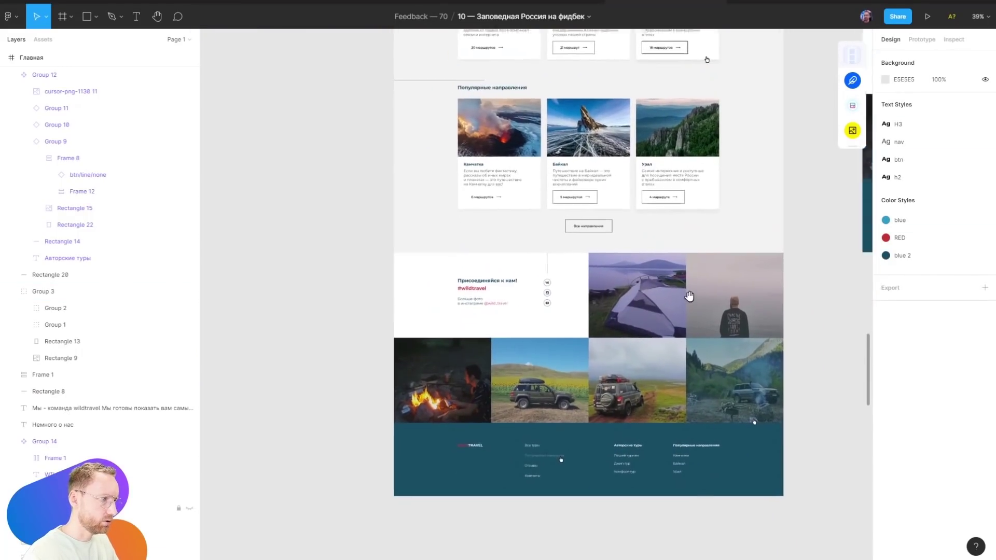
scroll(690, 294, up, 2)
scroll(623, 270, down, 3)
ctrl+scroll(423, 238, up, 2)
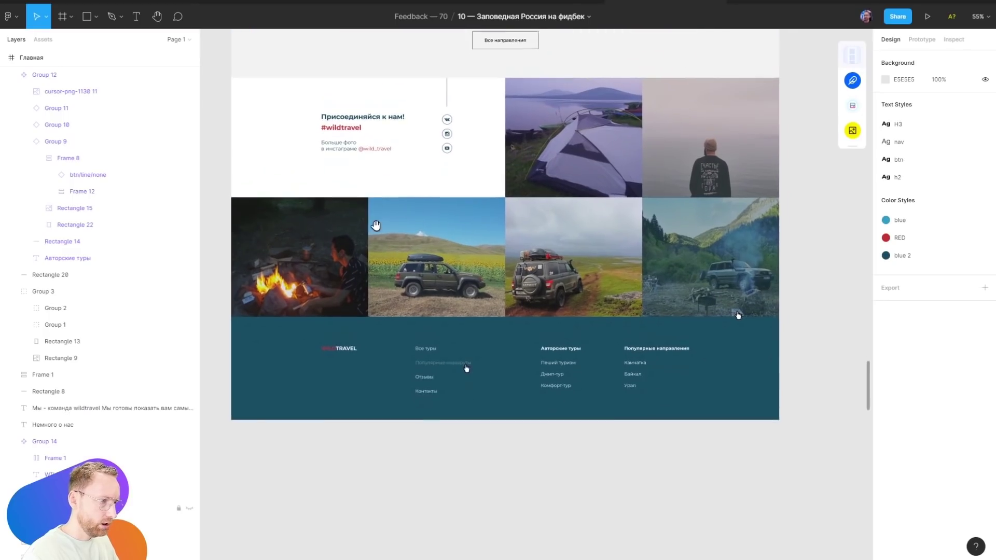
scroll(757, 244, down, 1)
scroll(737, 303, up, 5)
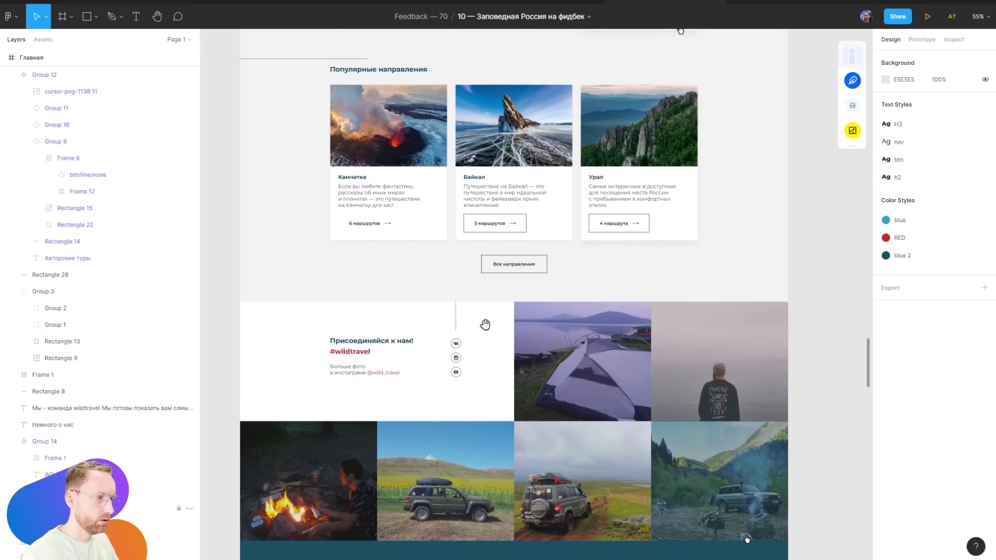
scroll(663, 400, up, 7)
ctrl+scroll(551, 352, up, 10)
ctrl+scroll(695, 254, down, 10)
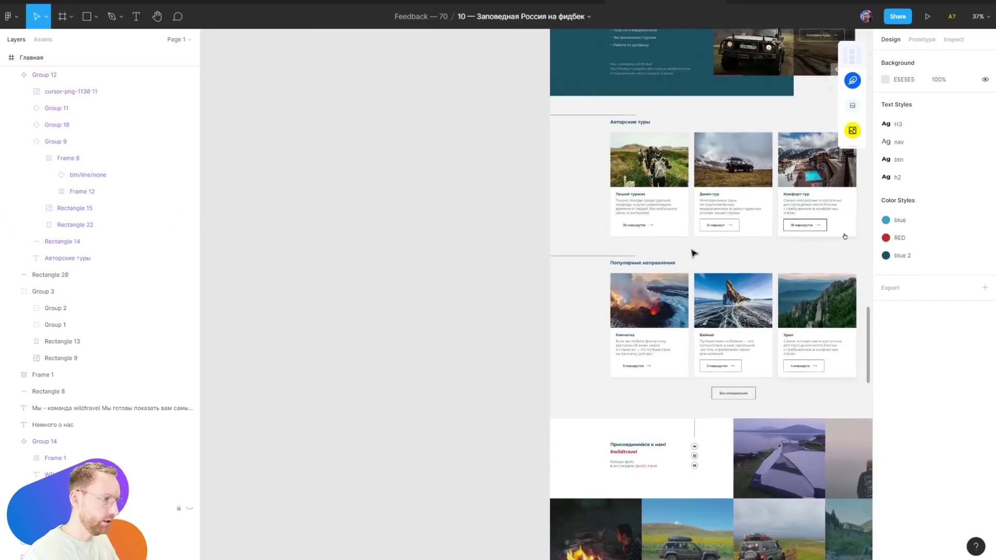
scroll(500, 238, down, 5)
ctrl+scroll(582, 136, up, 8)
ctrl+scroll(306, 345, down, 3)
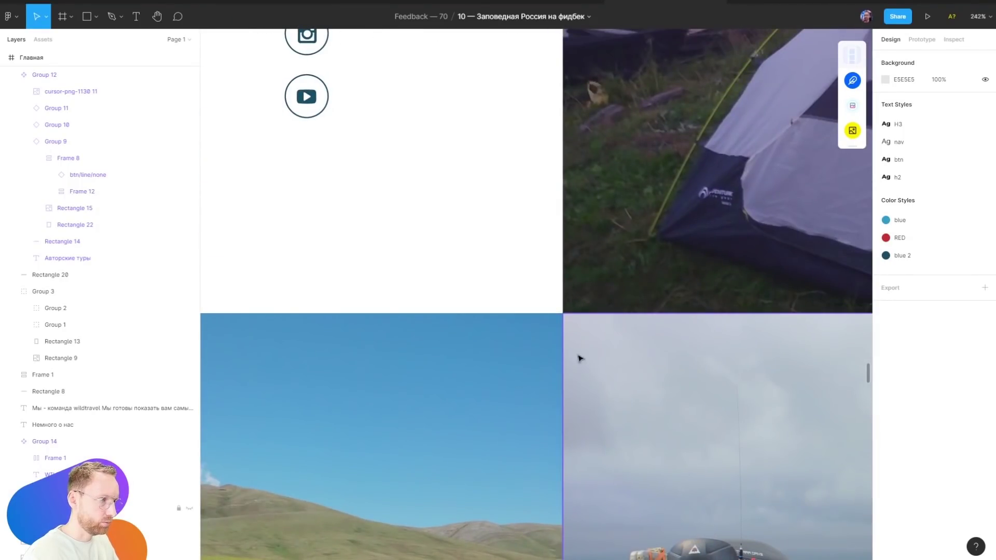
ctrl+scroll(580, 358, down, 5)
scroll(580, 358, up, 5)
ctrl+scroll(581, 355, up, 3)
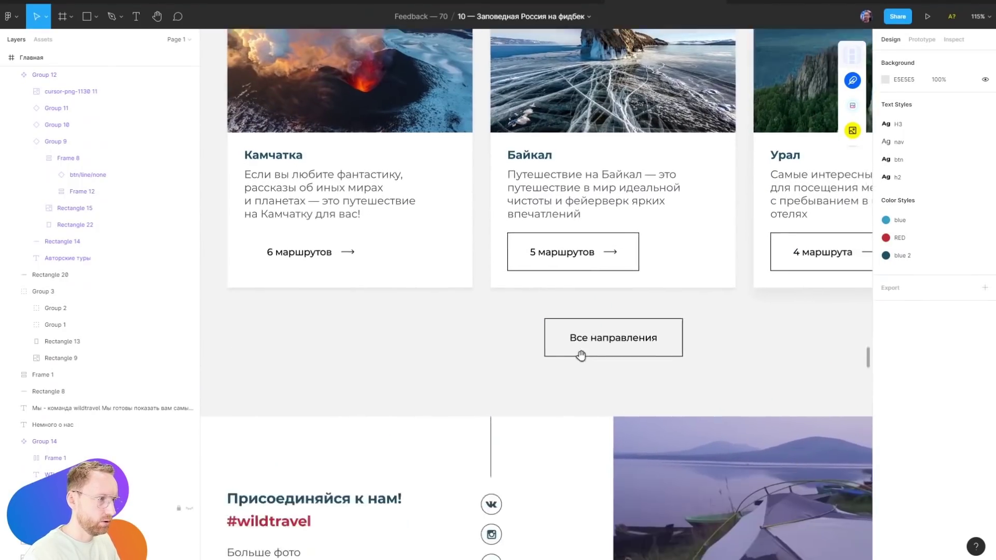
scroll(581, 356, down, 2)
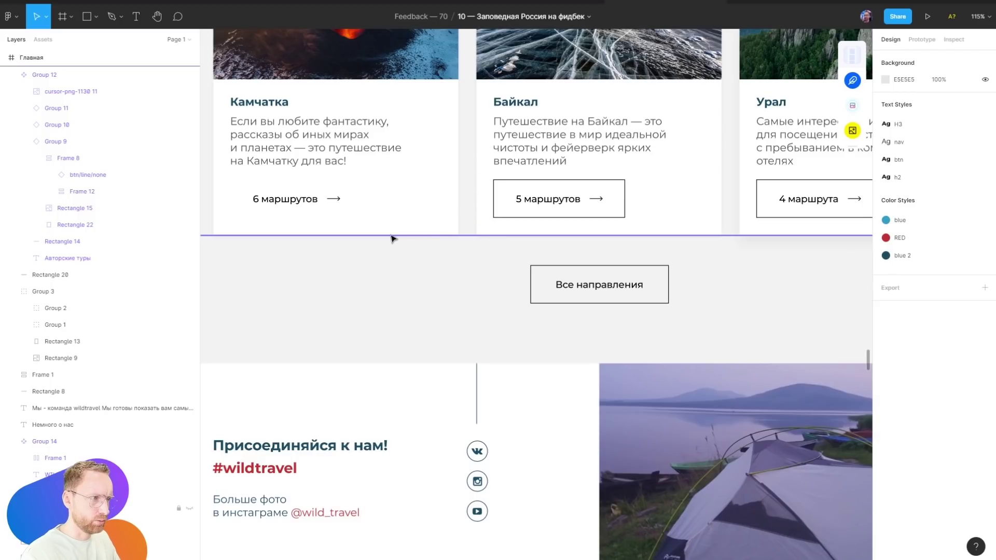
scroll(400, 181, down, 3)
Select the Group 13 frame around the destination cards and scroll to review the page
click(405, 129)
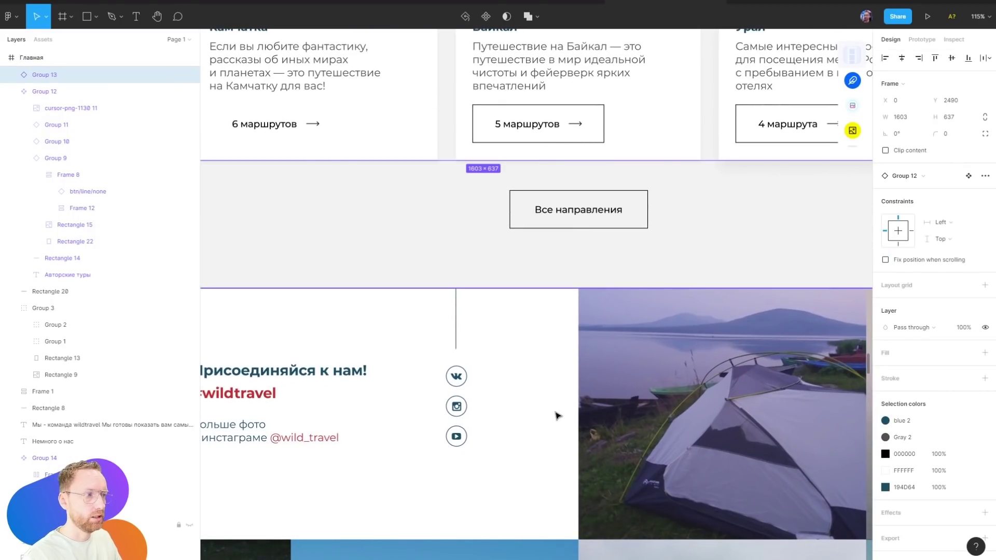
scroll(557, 415, down, 5)
scroll(557, 407, up, 5)
scroll(666, 378, up, 5)
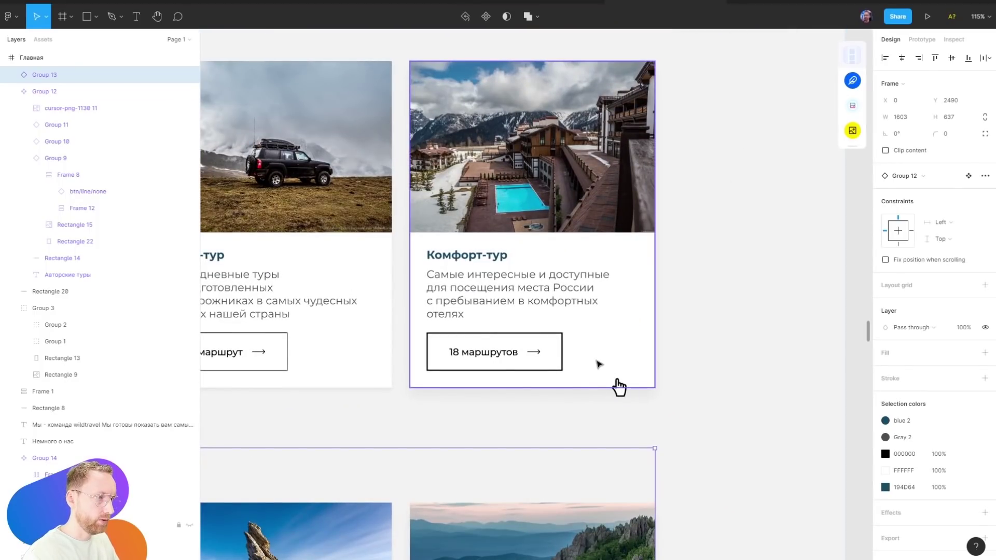
scroll(616, 385, down, 5)
scroll(582, 369, up, 5)
scroll(580, 317, up, 3)
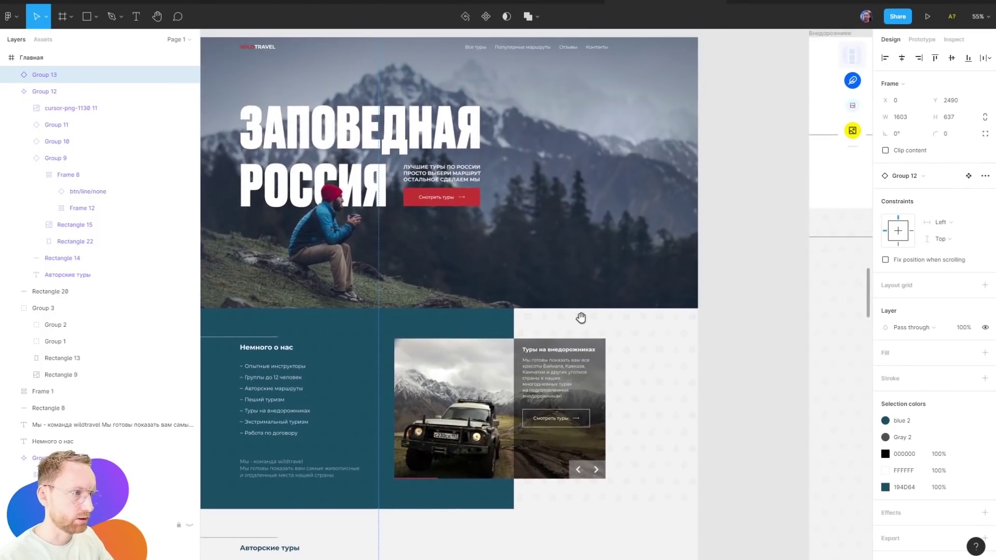
scroll(581, 317, down, 2)
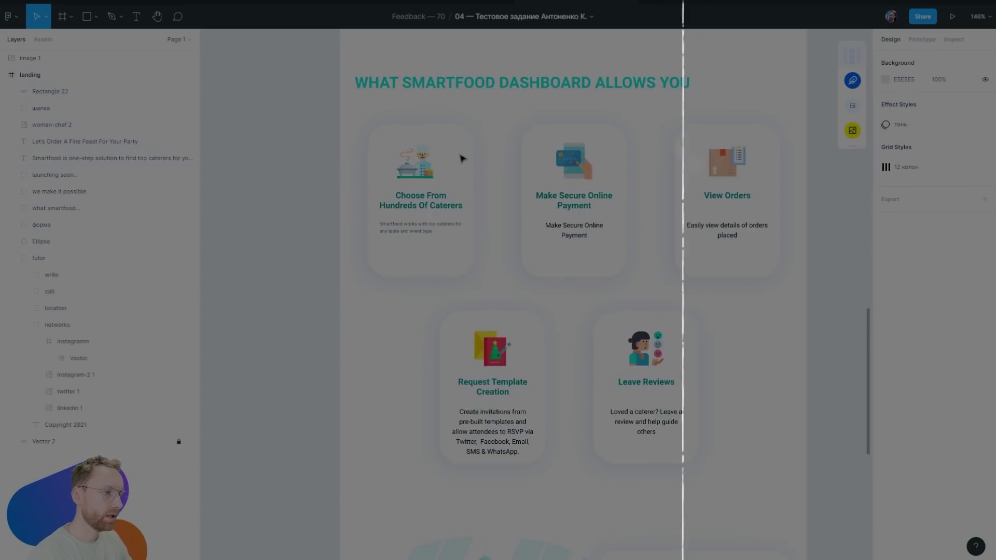
Toggle Outline mode with Ctrl+Y to view the ЭКОЛЕС mountain icon as bare outlines
scroll(456, 161, up, 5)
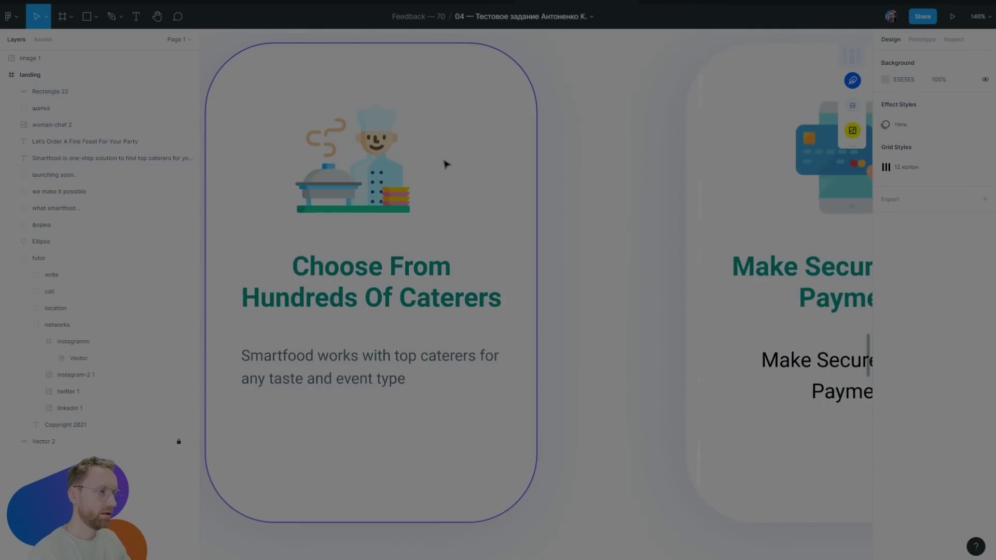
key(ctrl+y)
scroll(449, 164, down, 5)
ctrl+scroll(468, 172, down, 3)
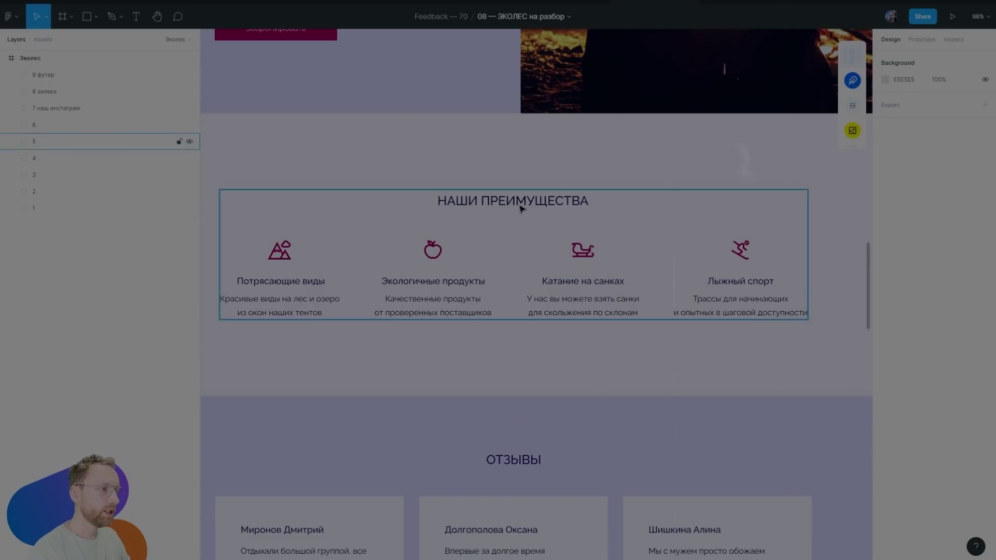
ctrl+scroll(446, 166, up, 10)
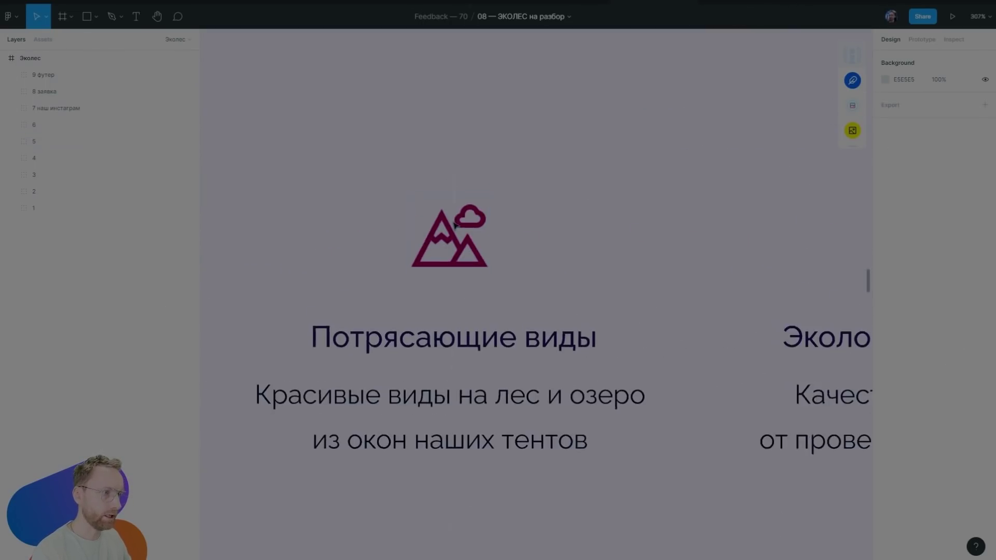
key(ctrl+y)
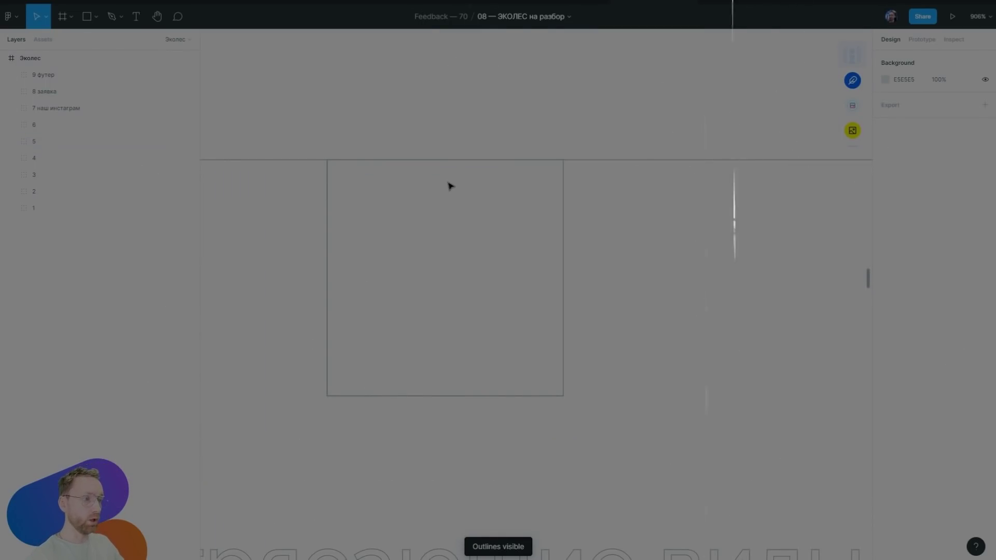